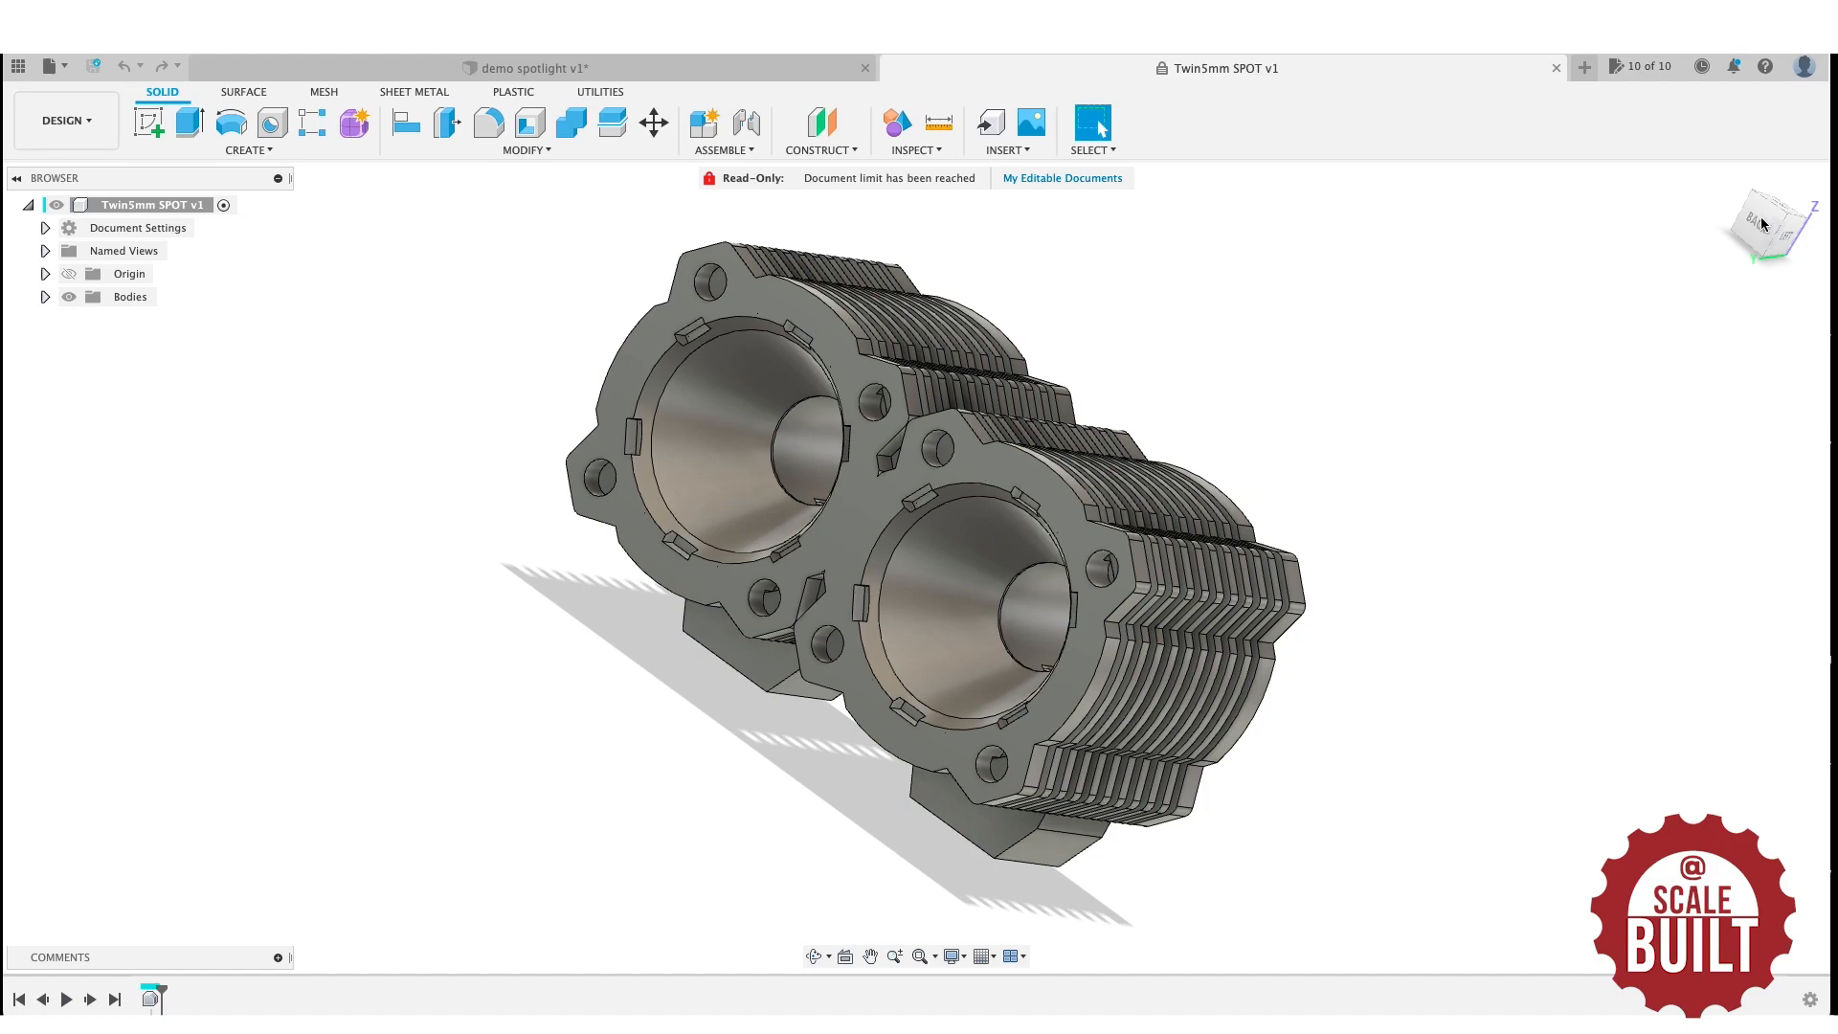
pyautogui.moveTo(1763, 227)
pyautogui.mouseDown()
pyautogui.moveTo(1657, 184)
pyautogui.moveTo(1559, 184)
pyautogui.moveTo(1640, 215)
pyautogui.moveTo(1352, 201)
pyautogui.mouseUp()
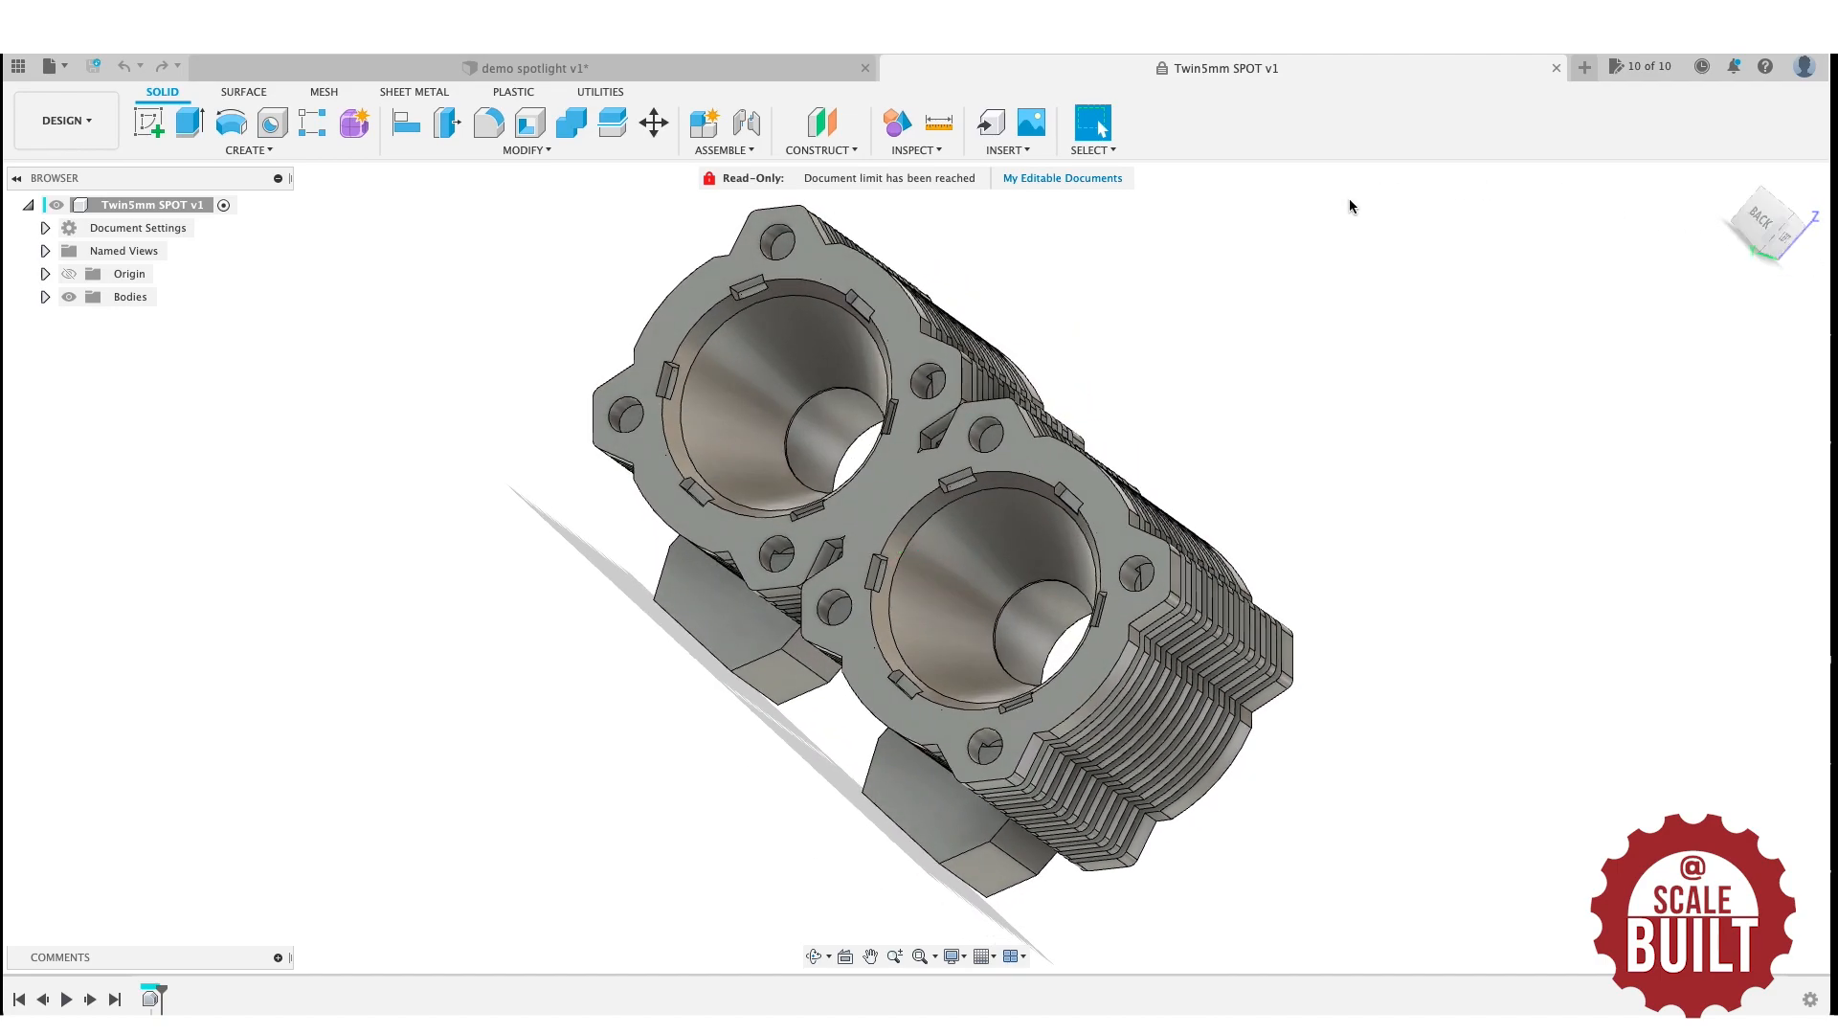
pyautogui.moveTo(1763, 225); pyautogui.dragTo(1497, 206)
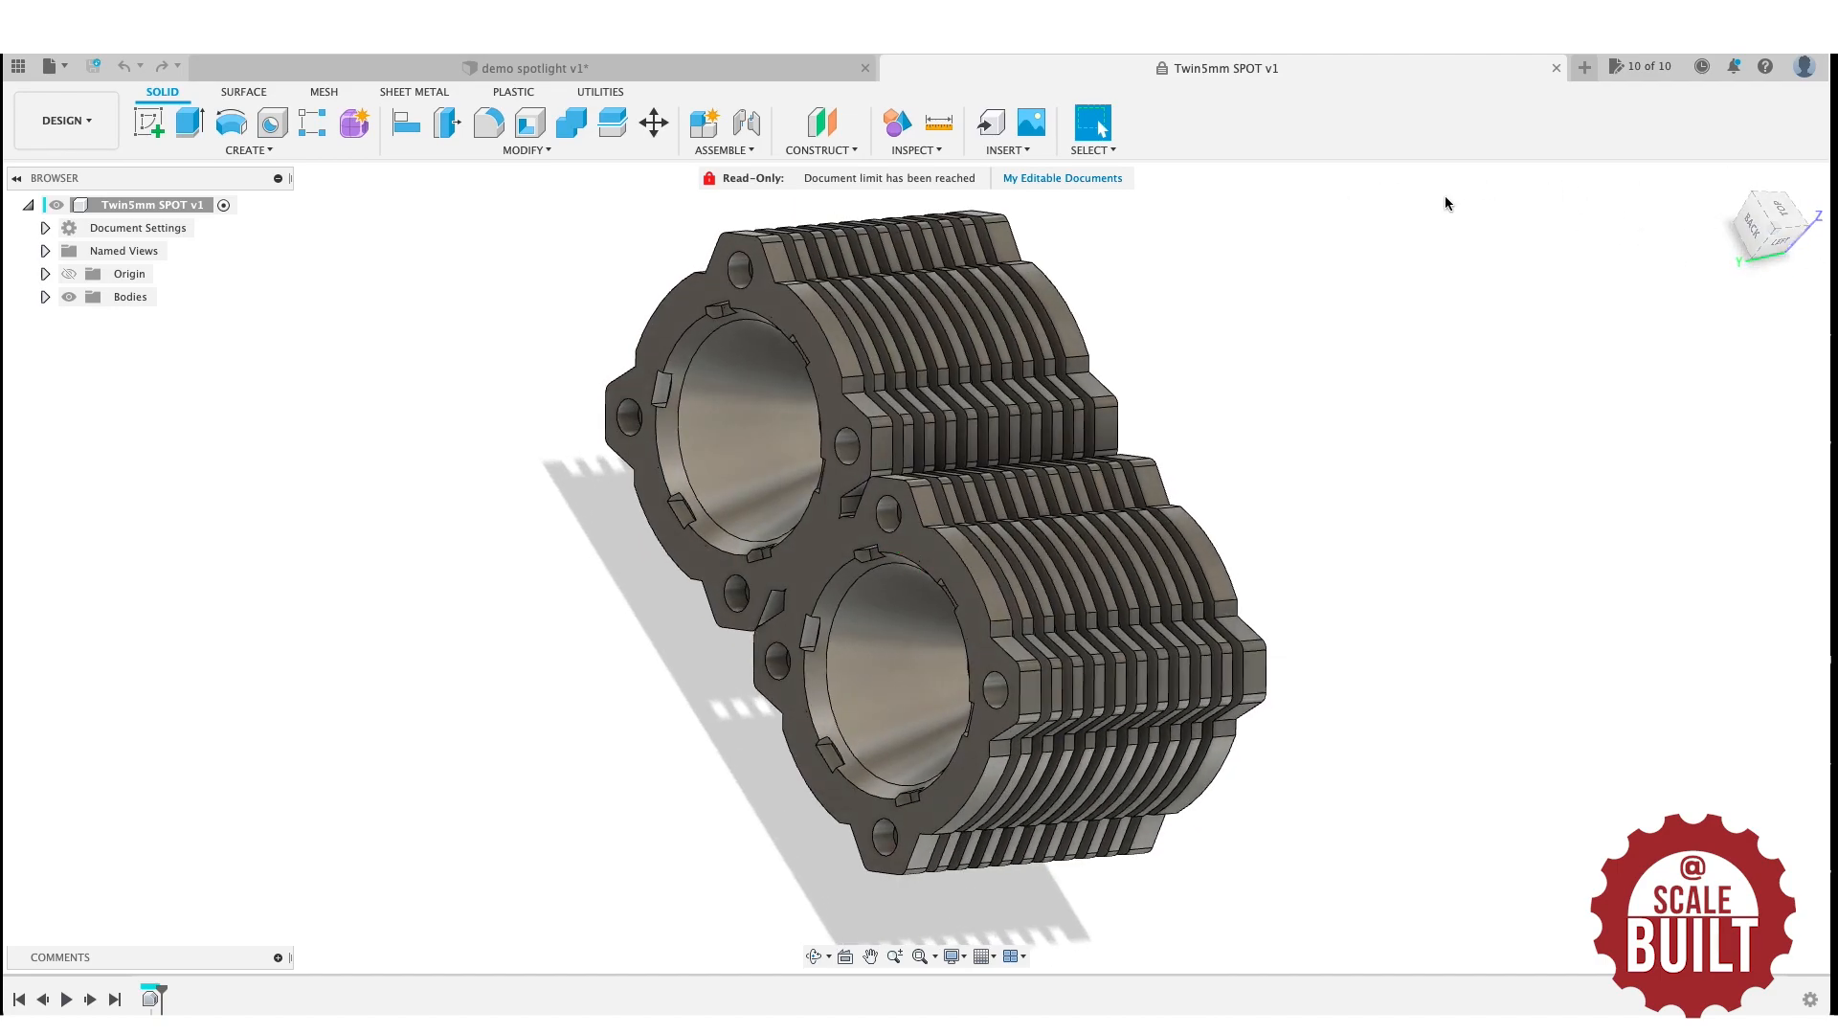
# Switch to the demo spotlight design and hide the LED 5mm component.
pyautogui.click(793, 72)
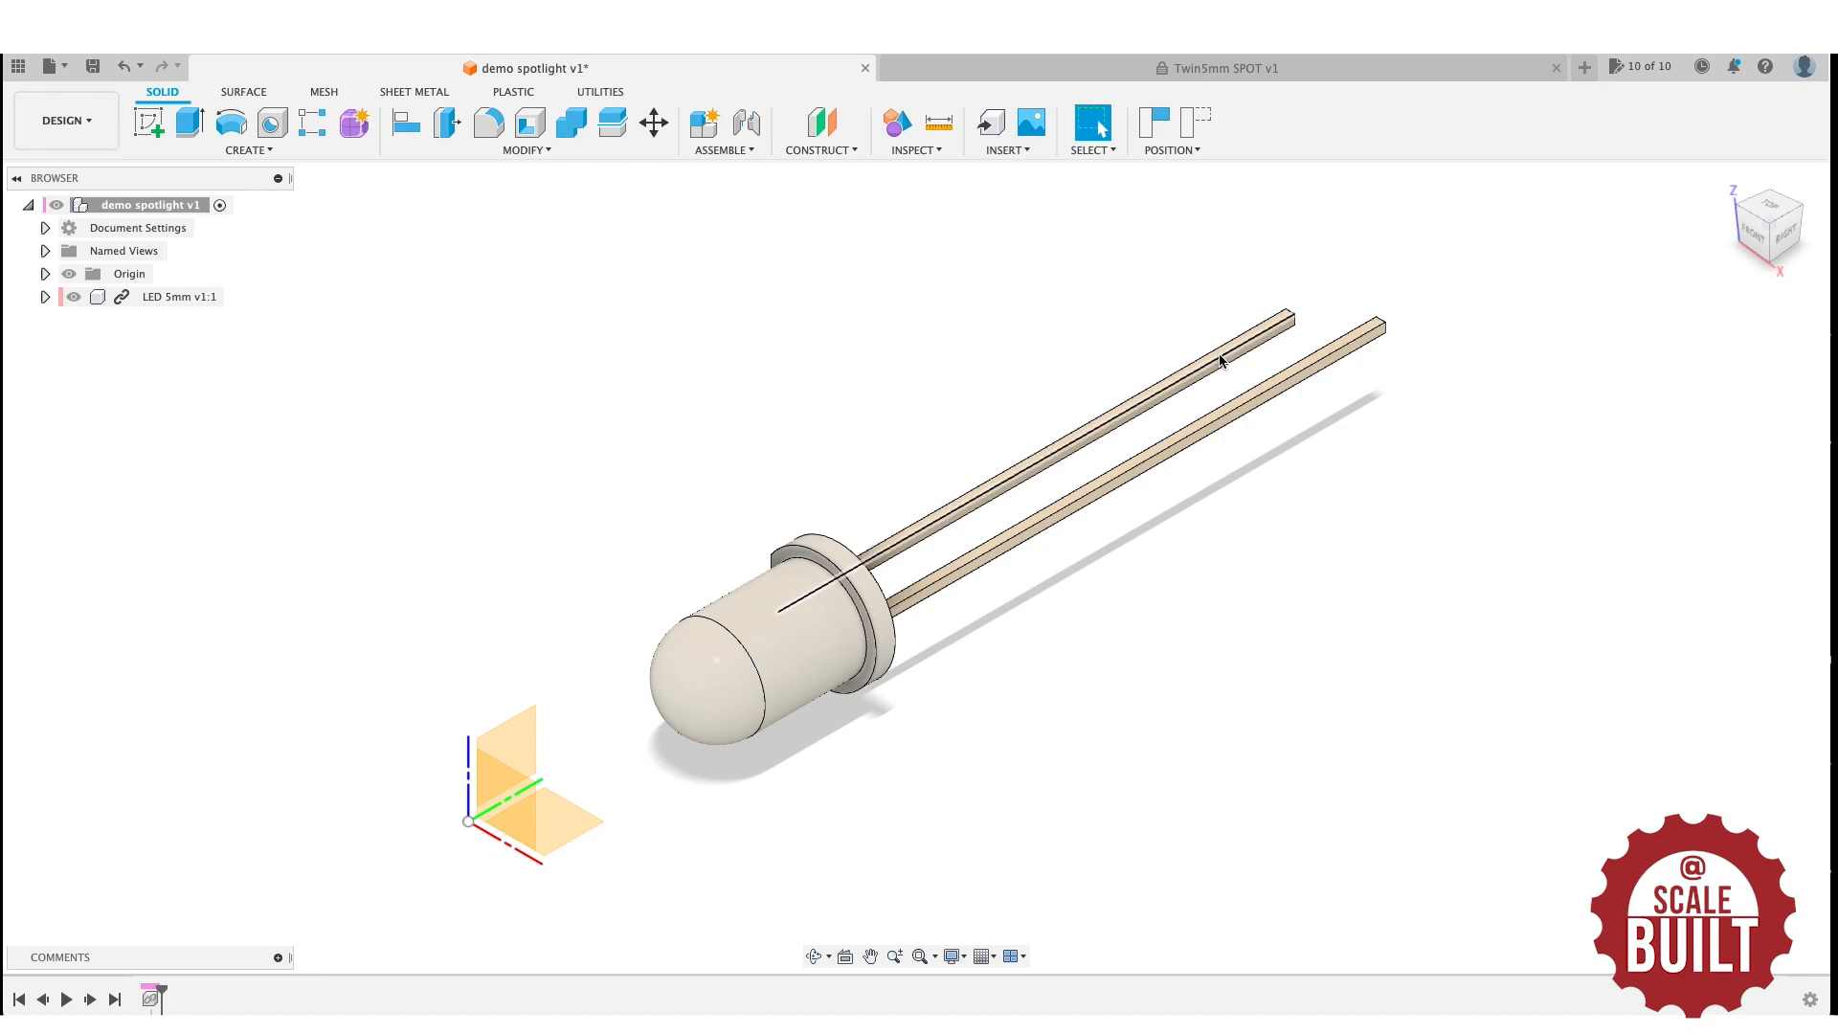
pyautogui.moveTo(1768, 247)
pyautogui.mouseDown()
pyautogui.moveTo(1732, 192)
pyautogui.moveTo(1353, 193)
pyautogui.moveTo(1573, 211)
pyautogui.moveTo(1497, 246)
pyautogui.mouseUp()
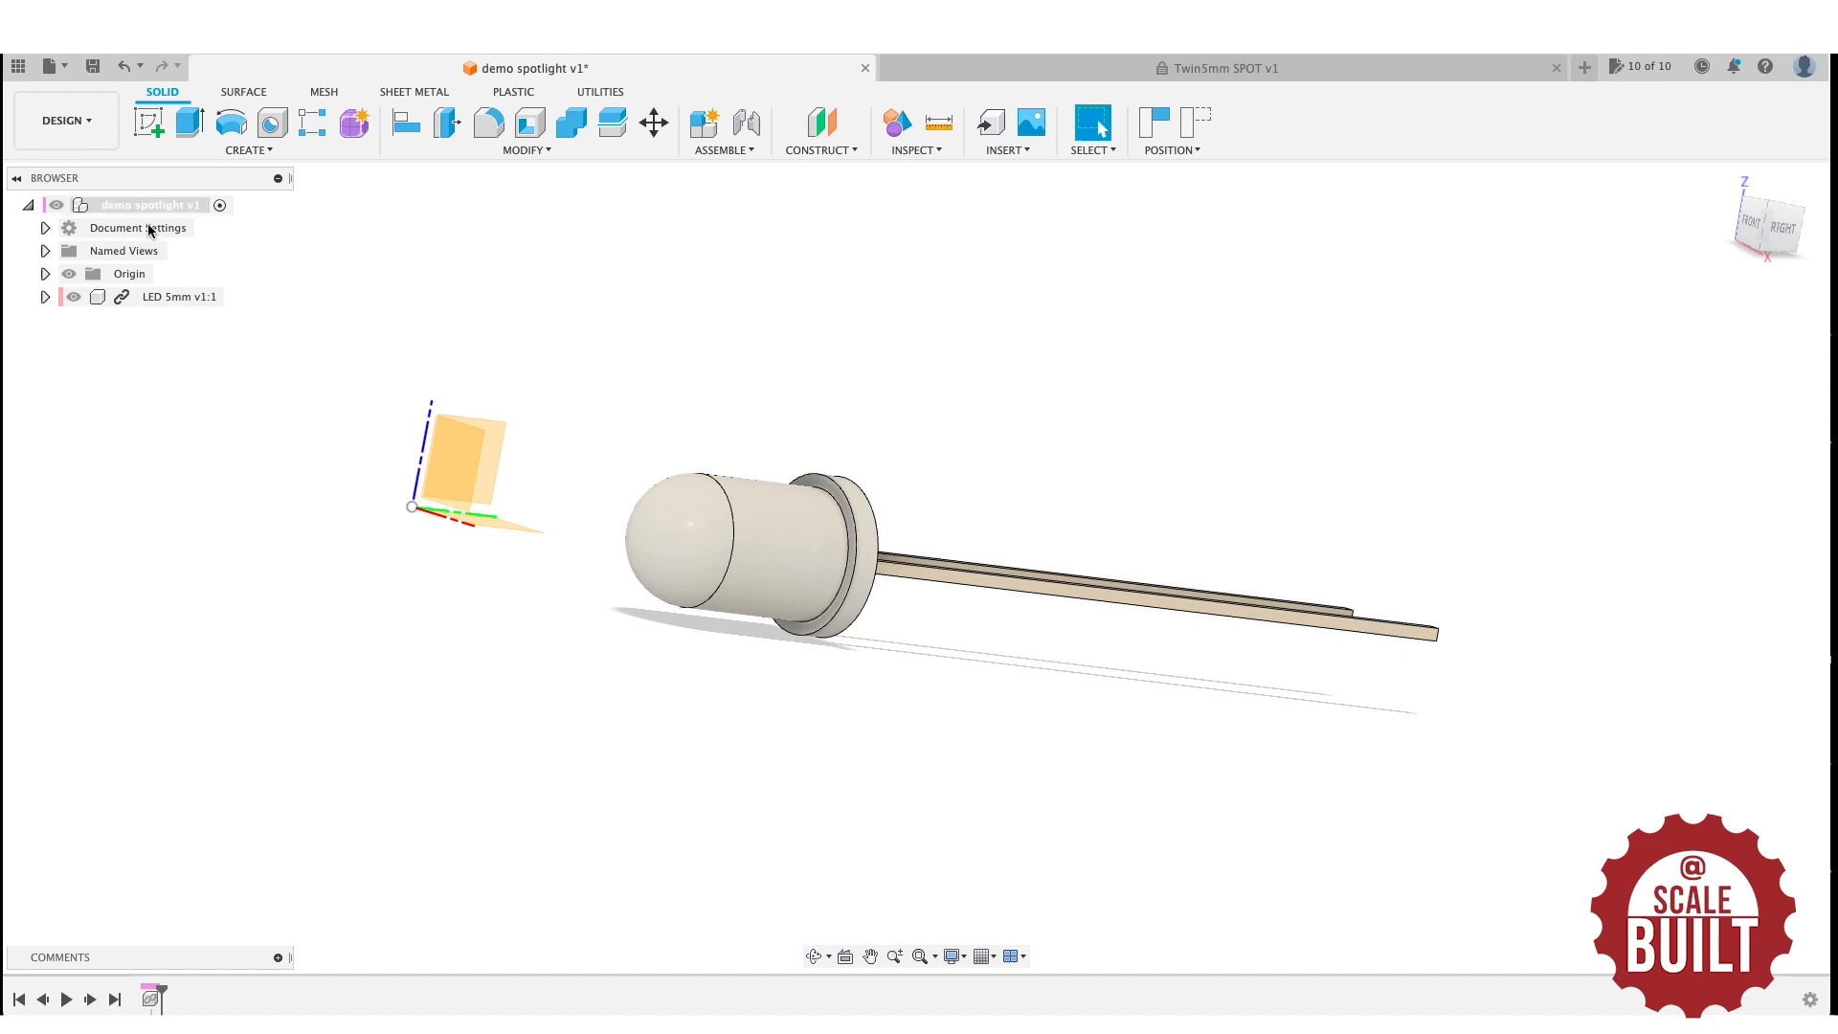
pyautogui.click(141, 297)
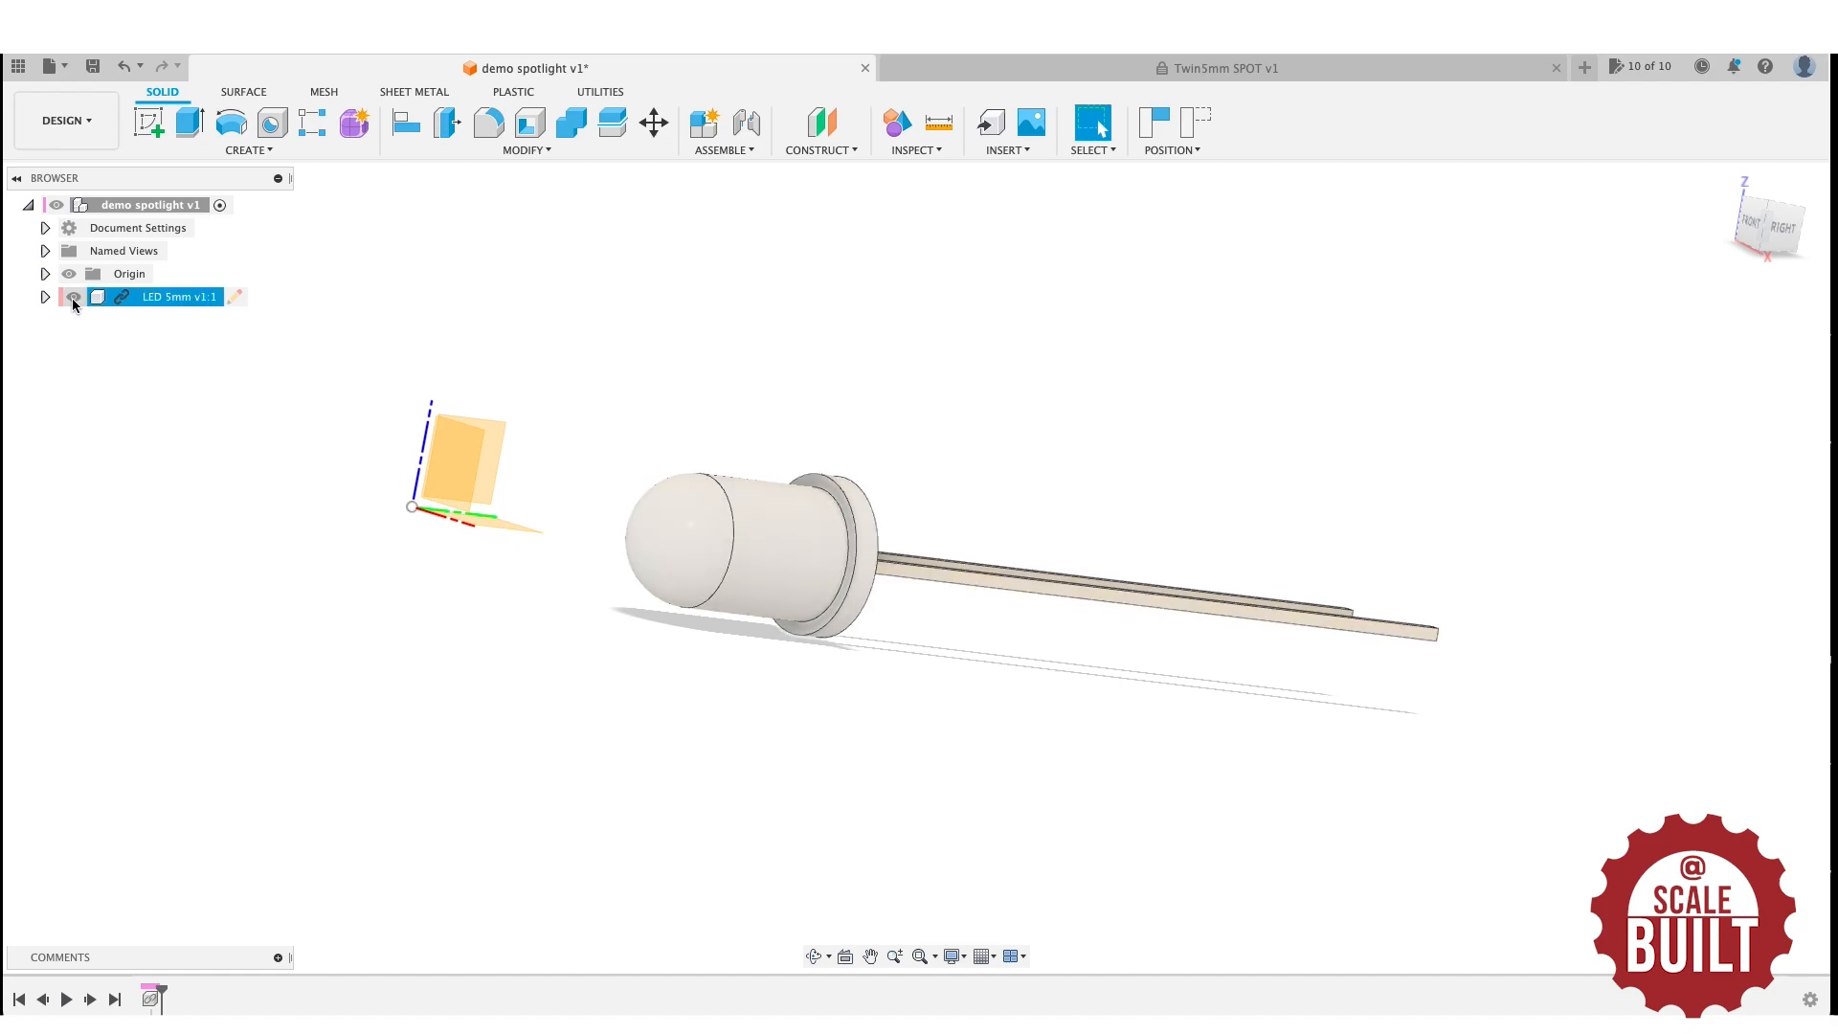
pyautogui.click(73, 296)
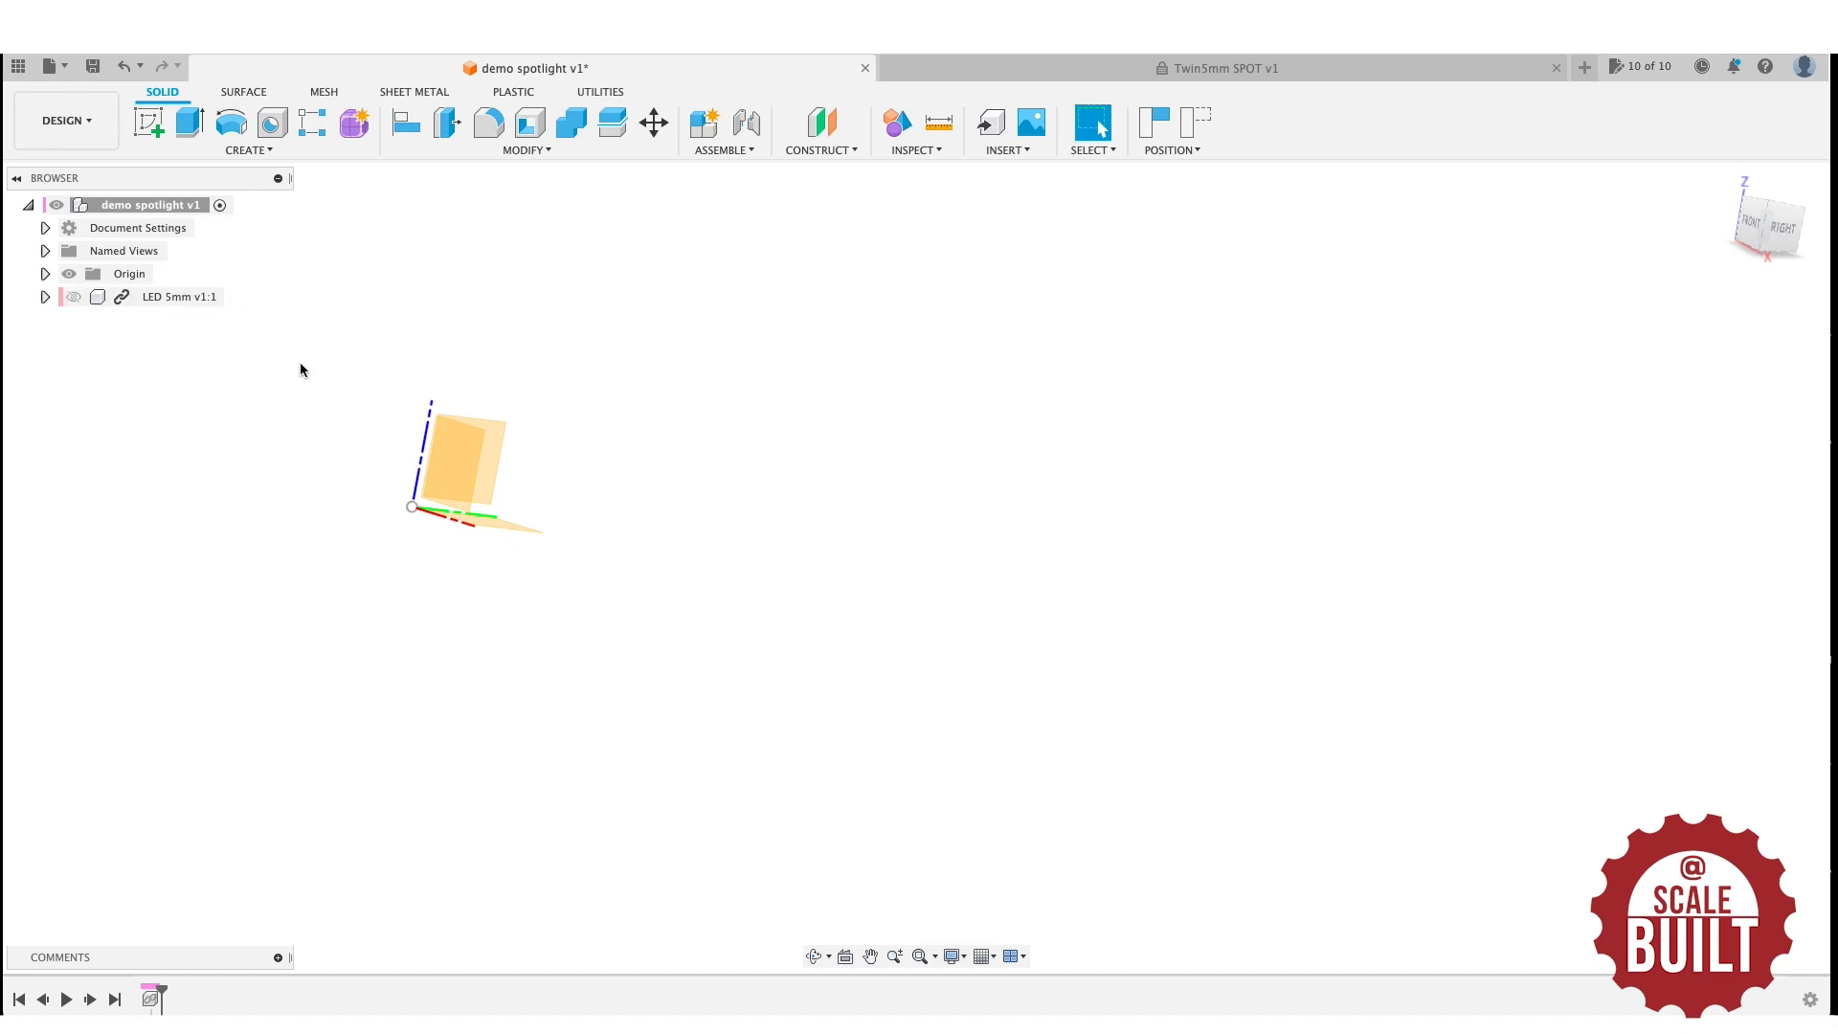
pyautogui.click(1725, 180)
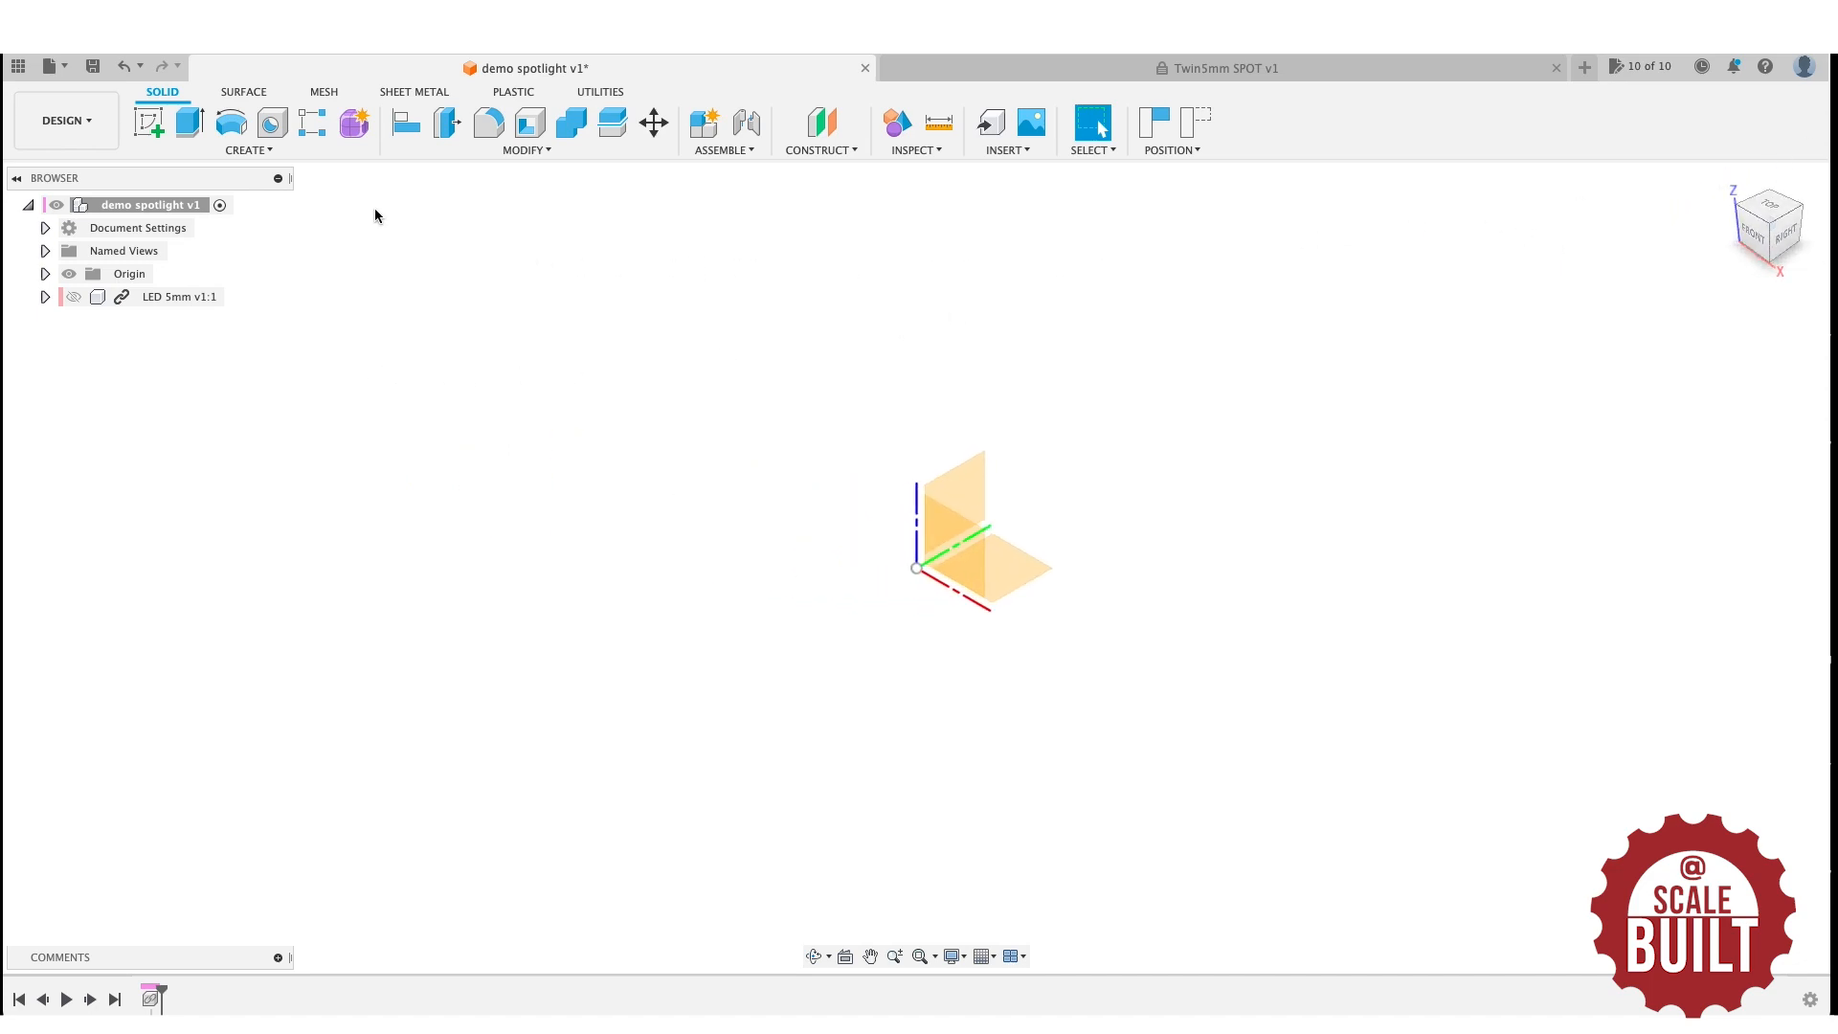
# Start a sketch on the front XZ origin plane, capturing the current component positions.
pyautogui.click(148, 124)
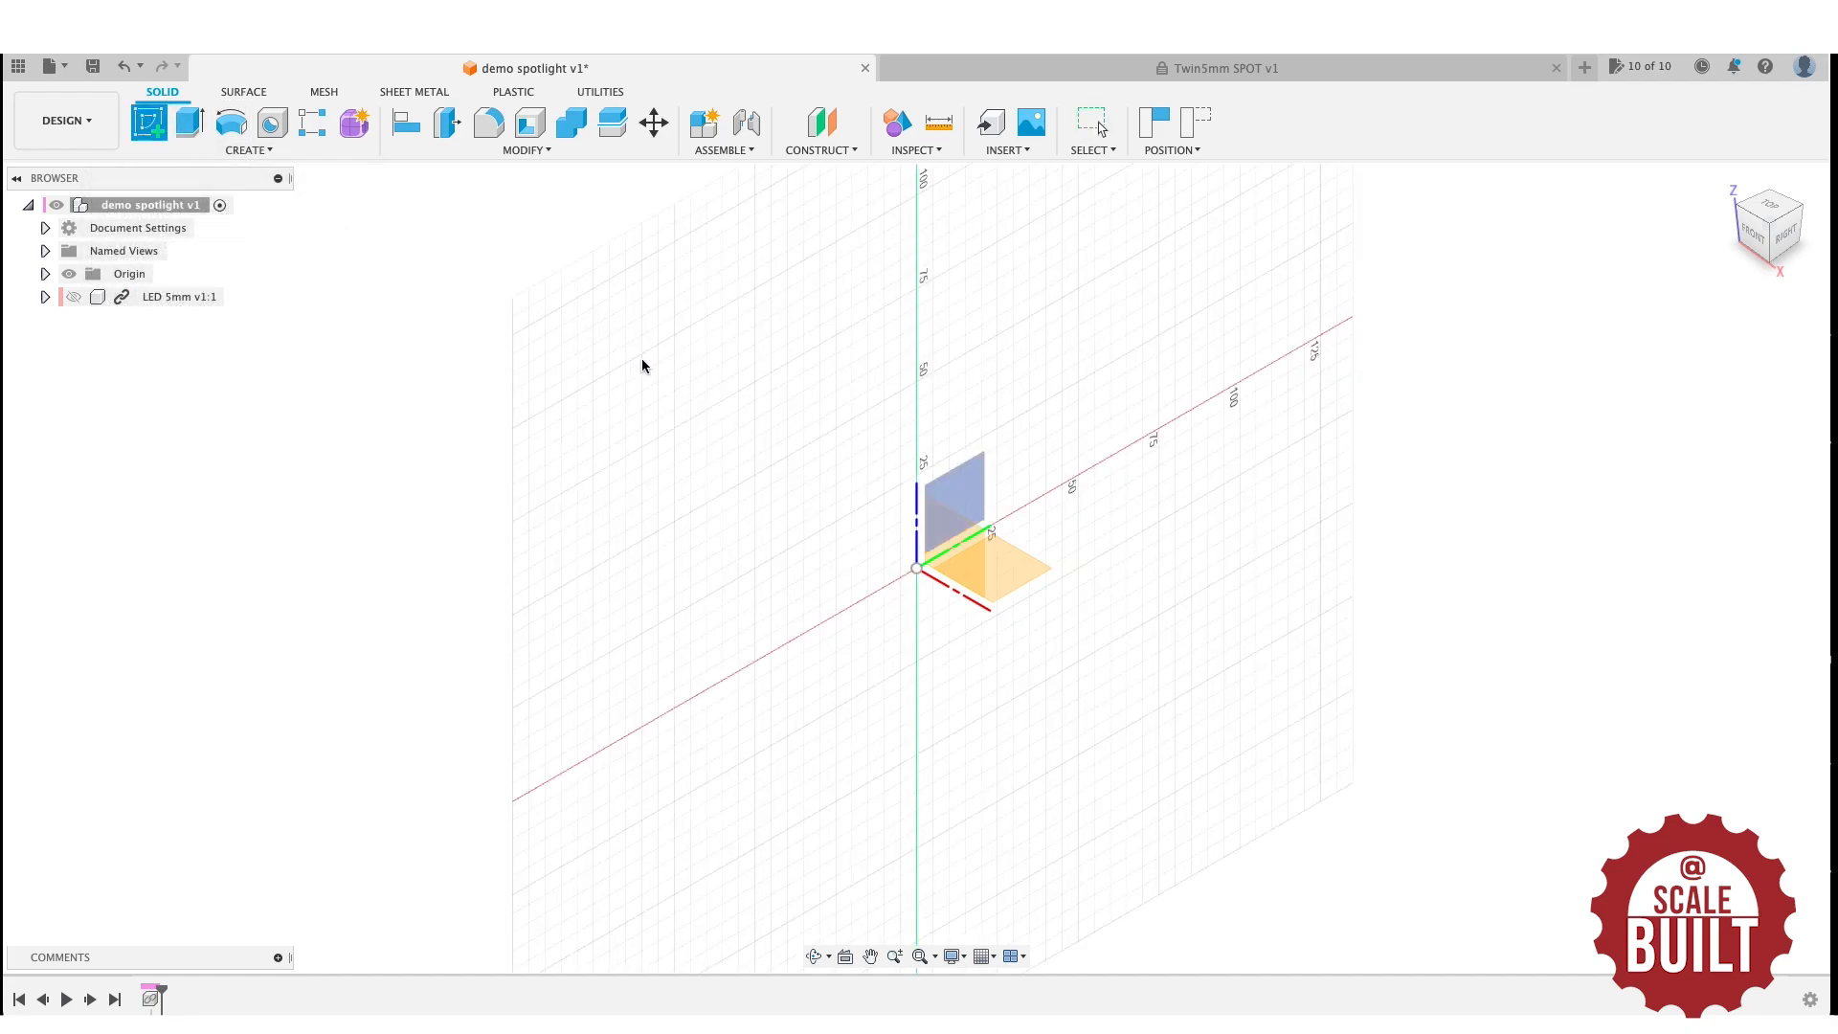
pyautogui.click(945, 549)
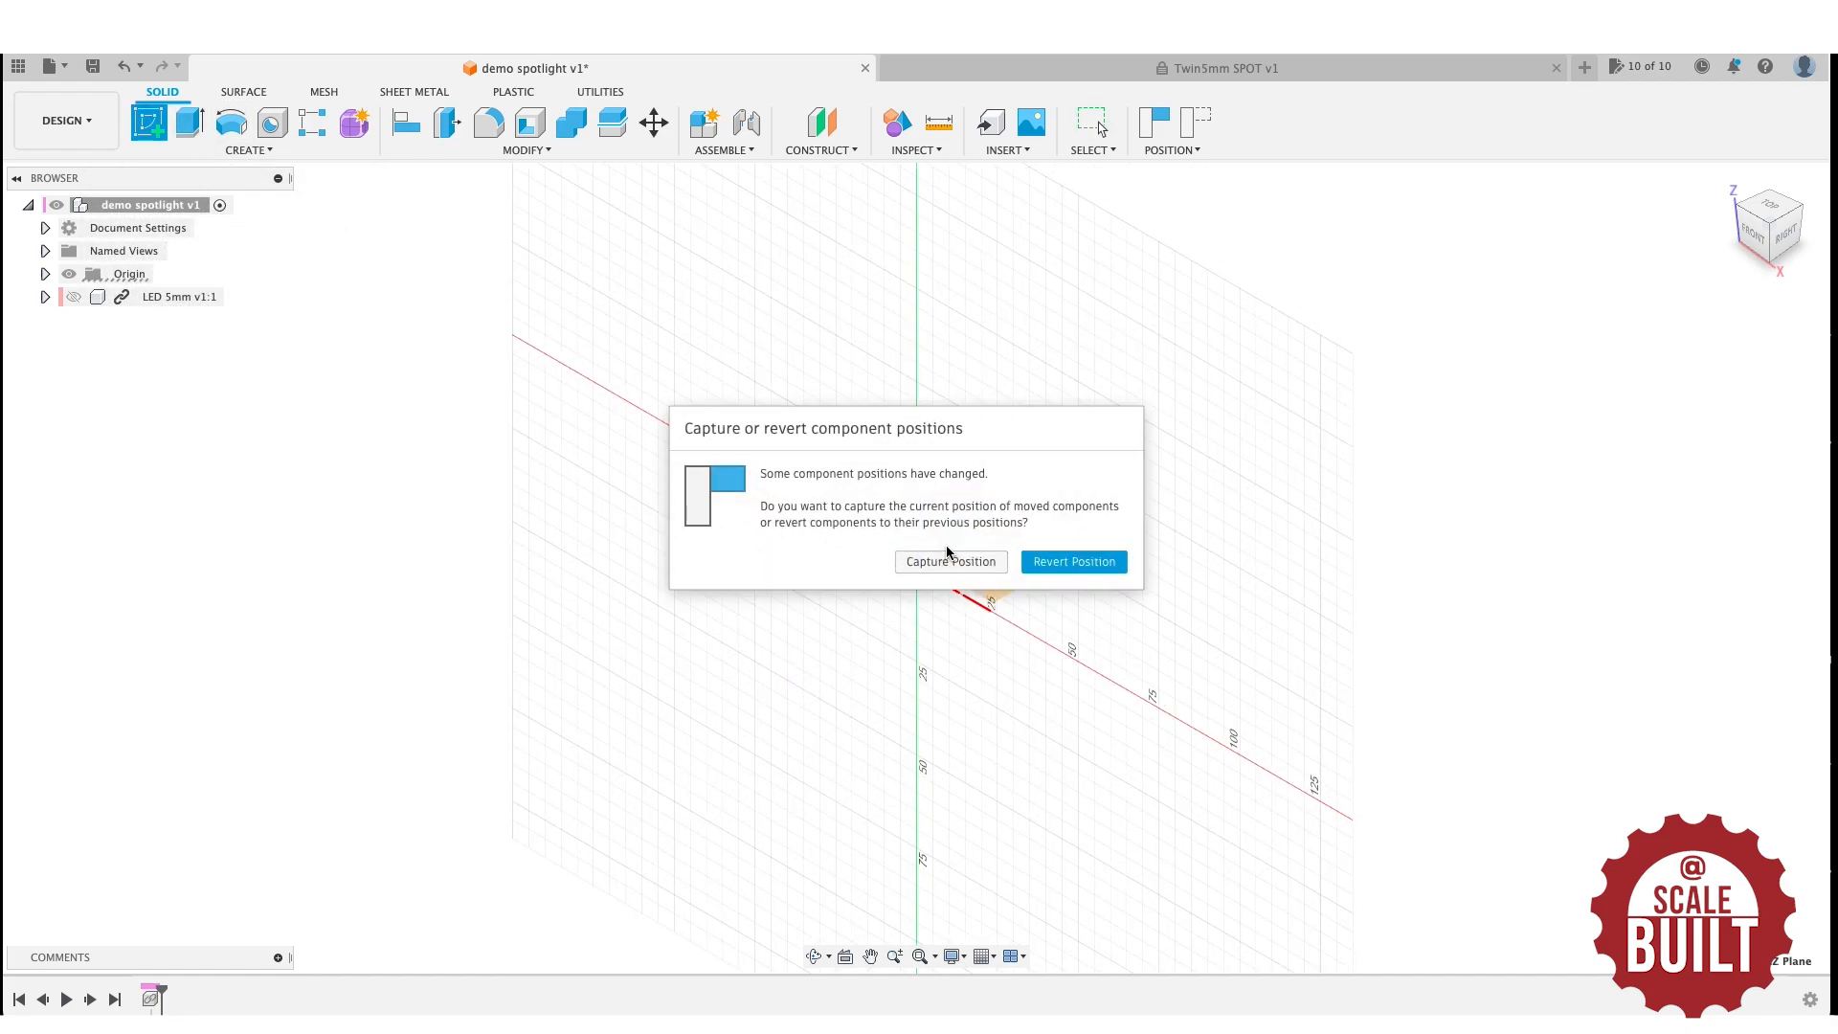
pyautogui.click(975, 568)
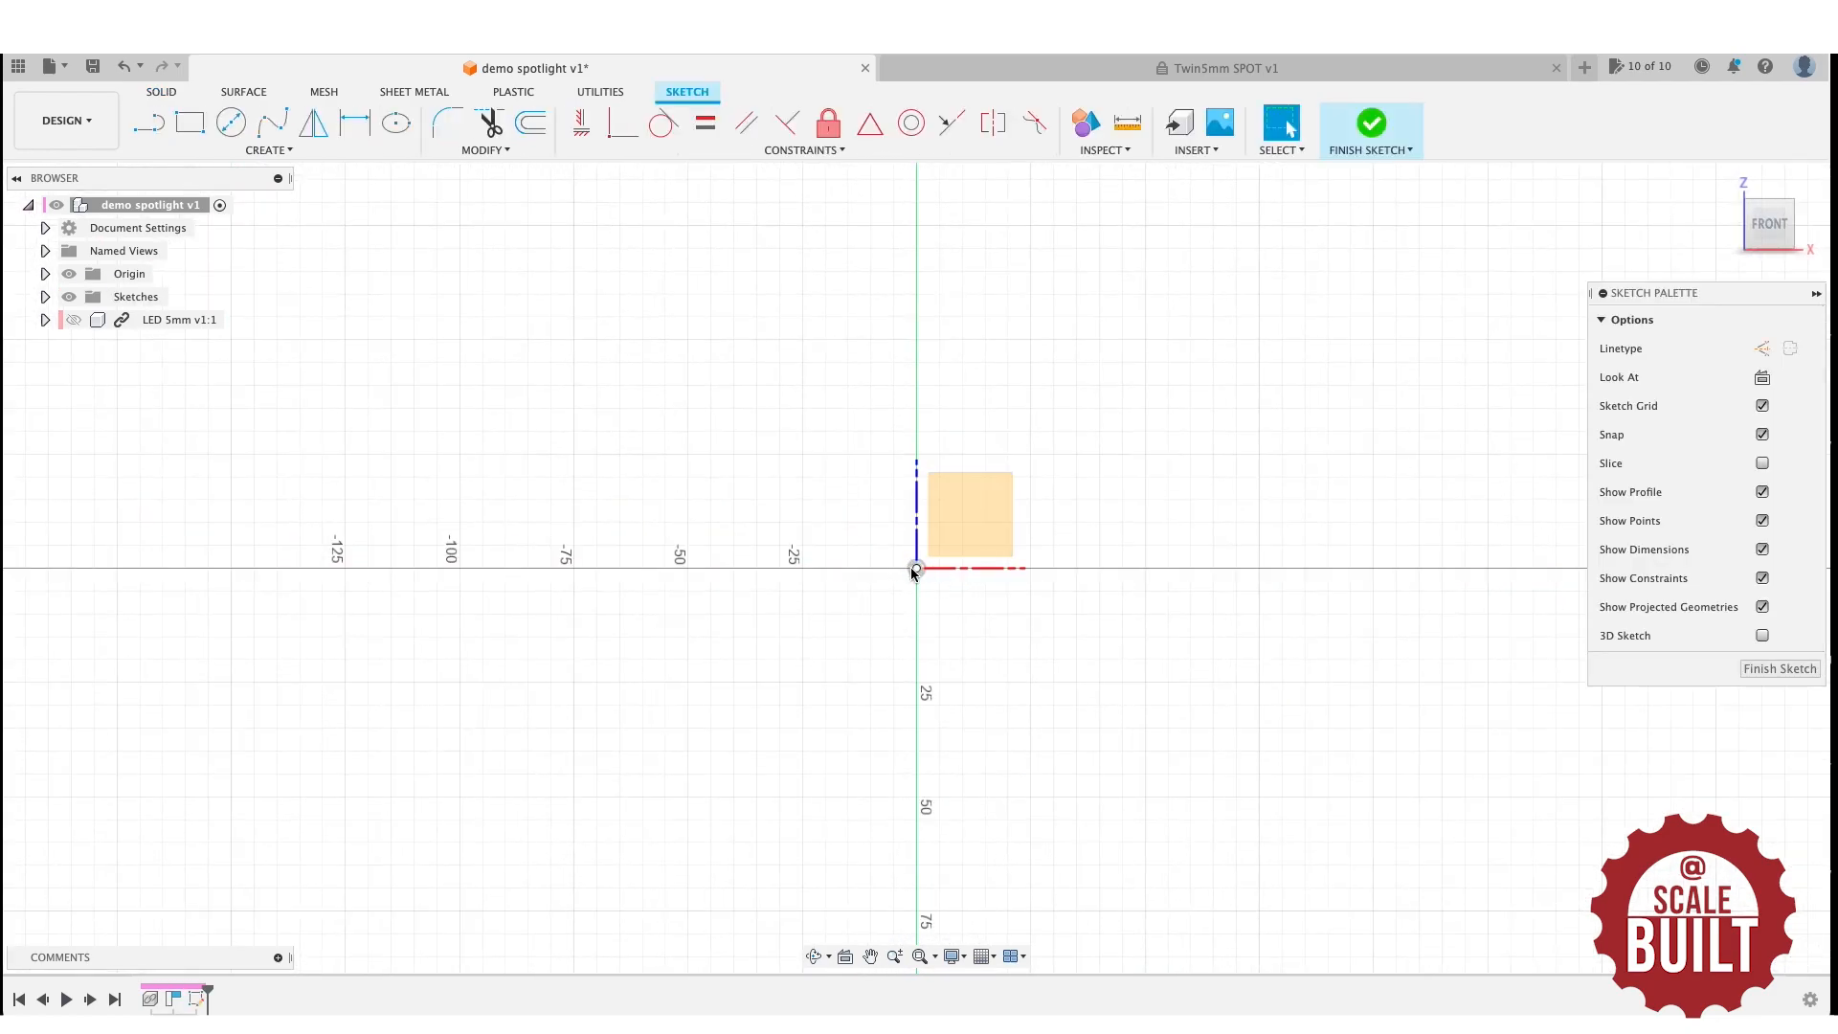
# Sketch a 16 mm by 16 mm center rectangle centred on the origin.
pyautogui.press('s')
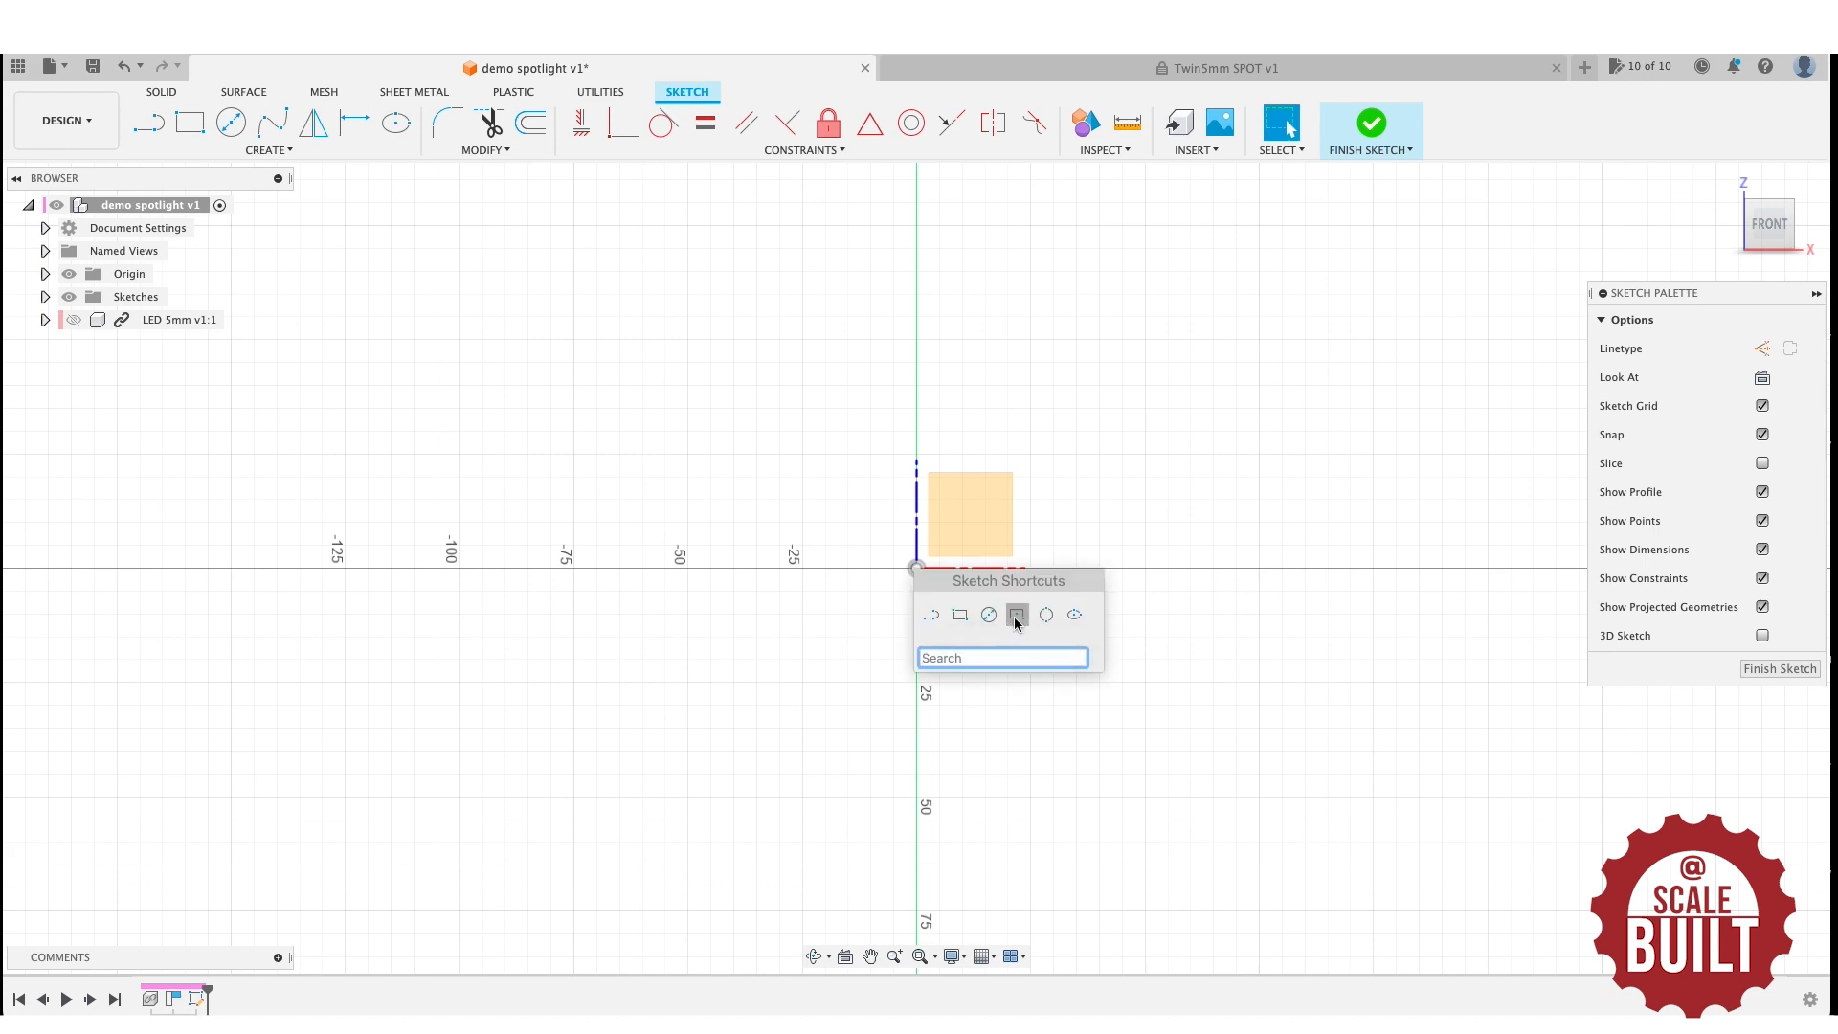
pyautogui.click(1017, 615)
pyautogui.click(916, 567)
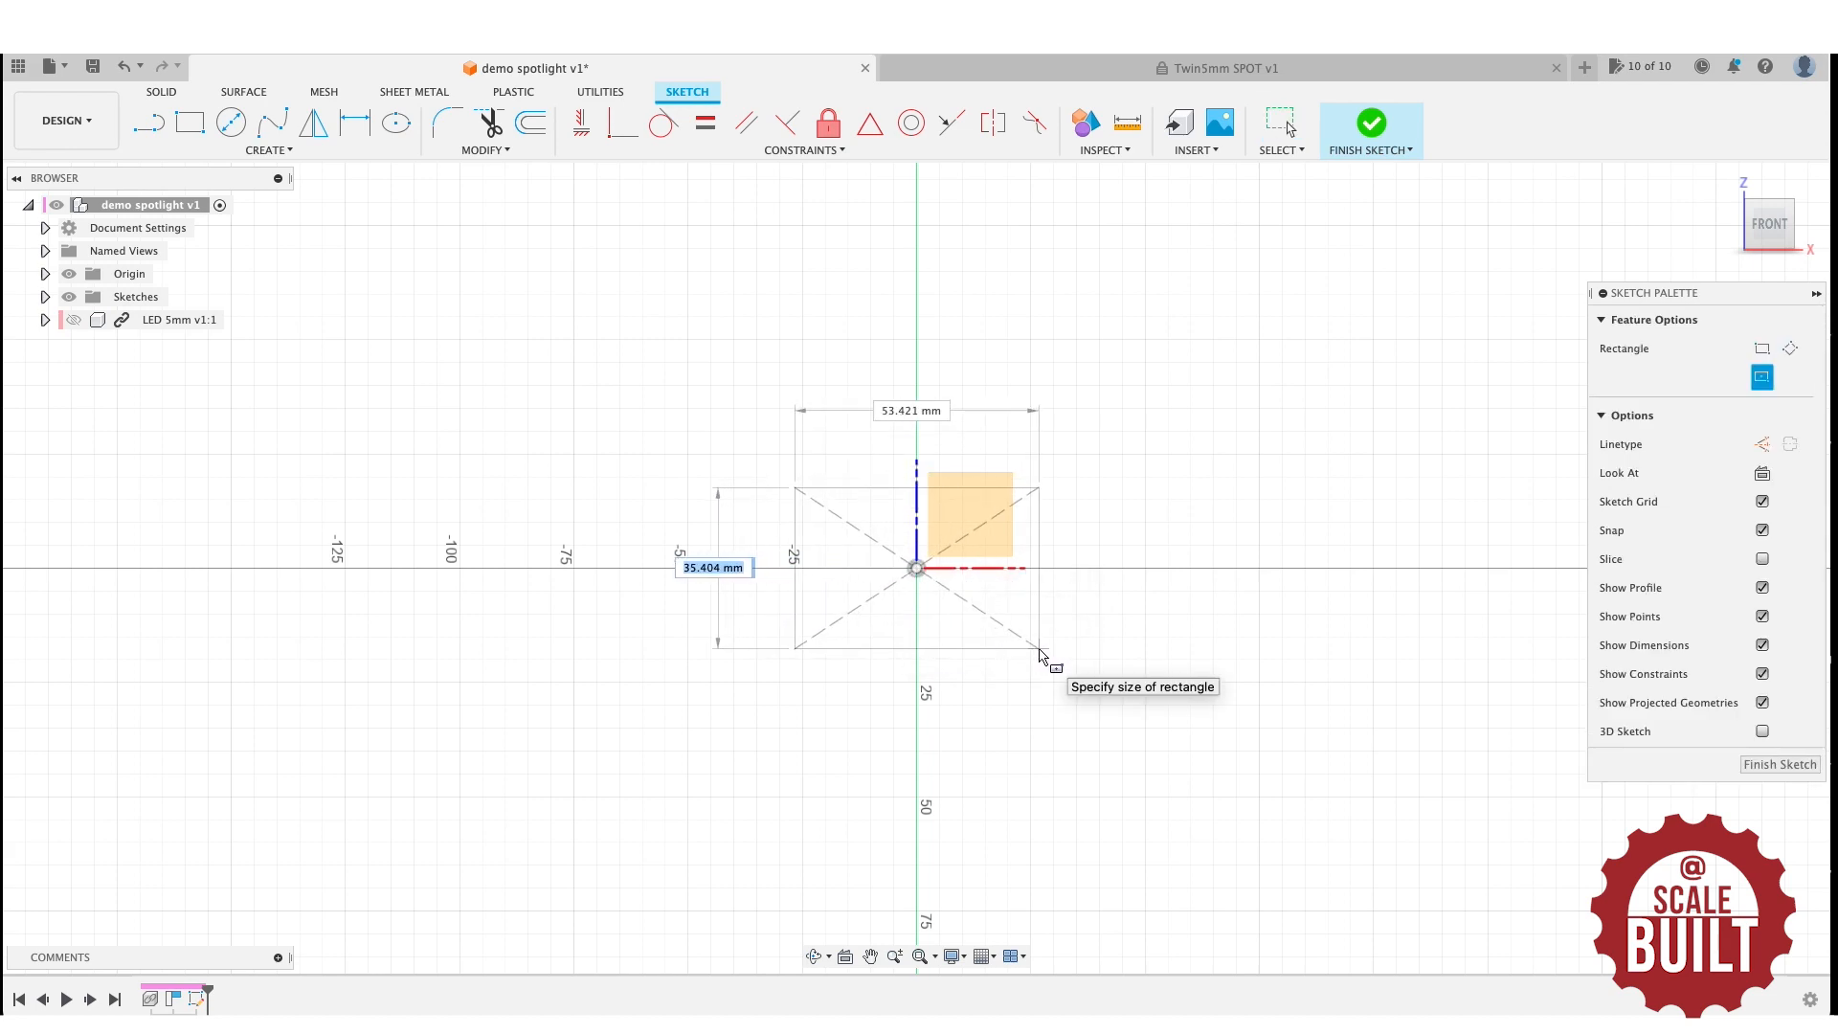
pyautogui.write('16')
pyautogui.press('Tab')
pyautogui.write('16')
pyautogui.press('Tab')
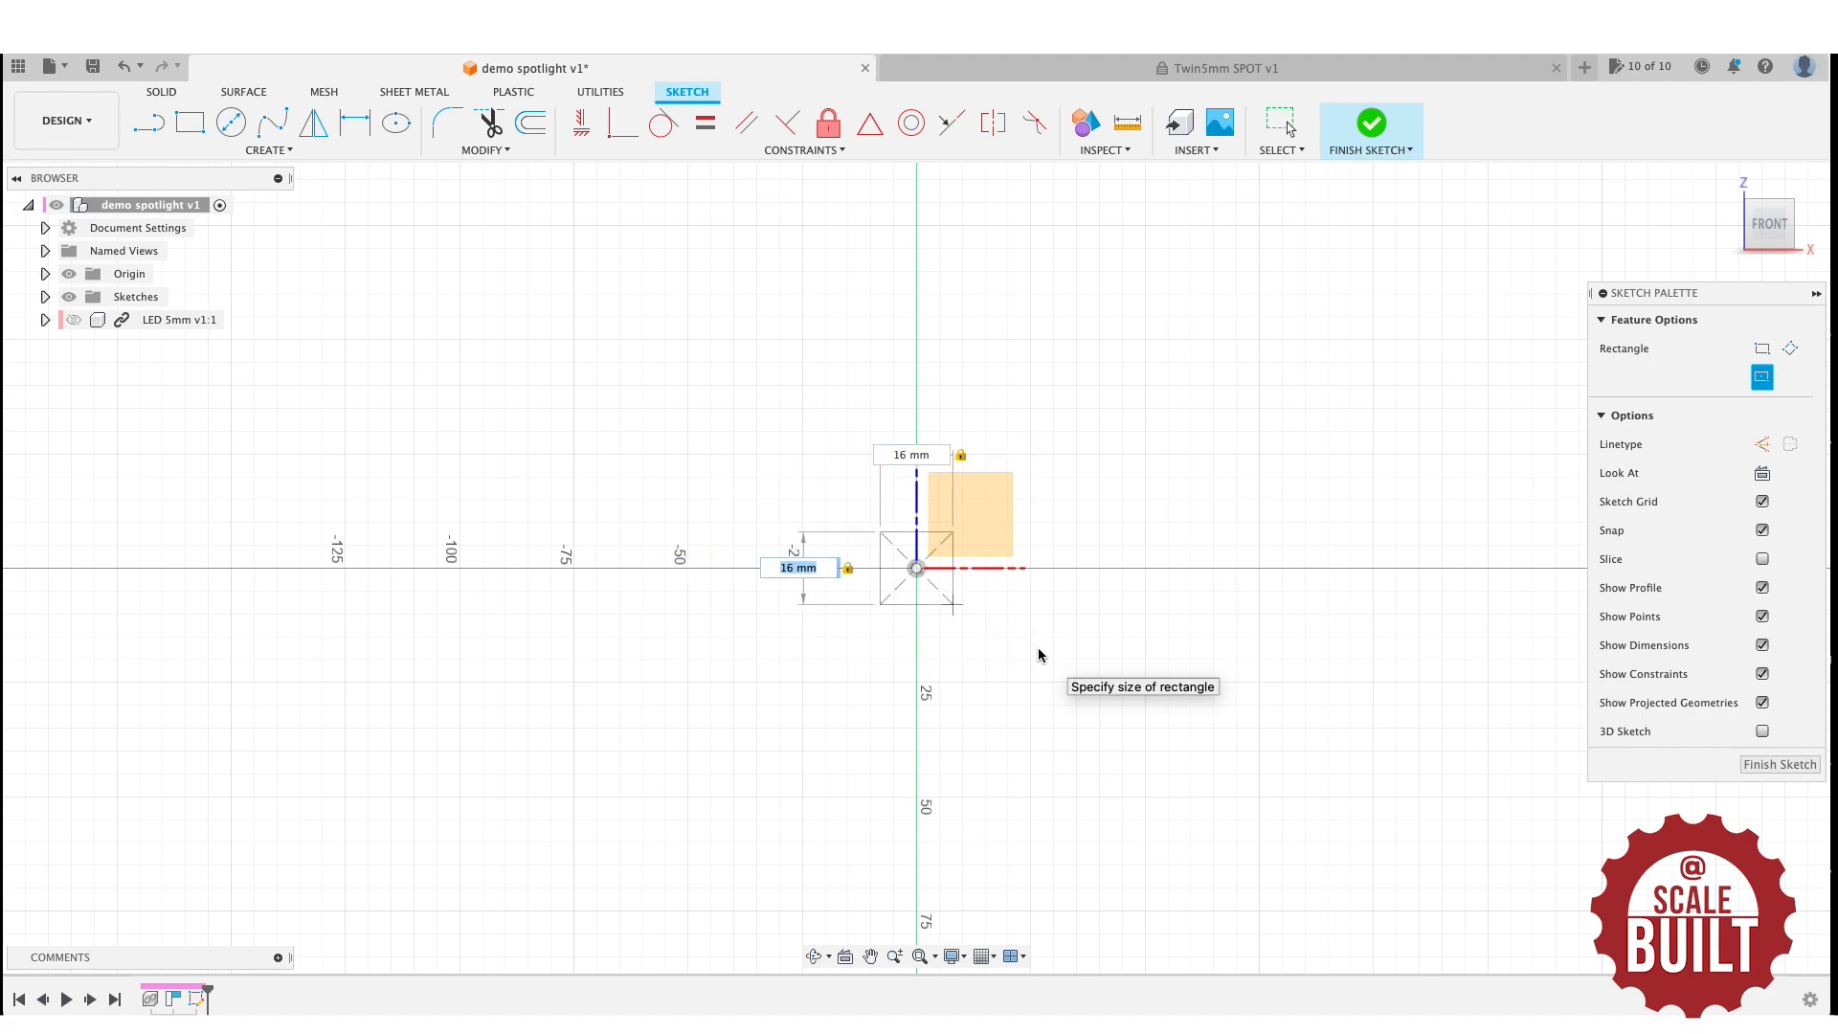
pyautogui.press('Return')
# Show the LED 5mm component again alongside the square sketch.
pyautogui.moveTo(1778, 230); pyautogui.dragTo(1653, 238)
pyautogui.click(74, 318)
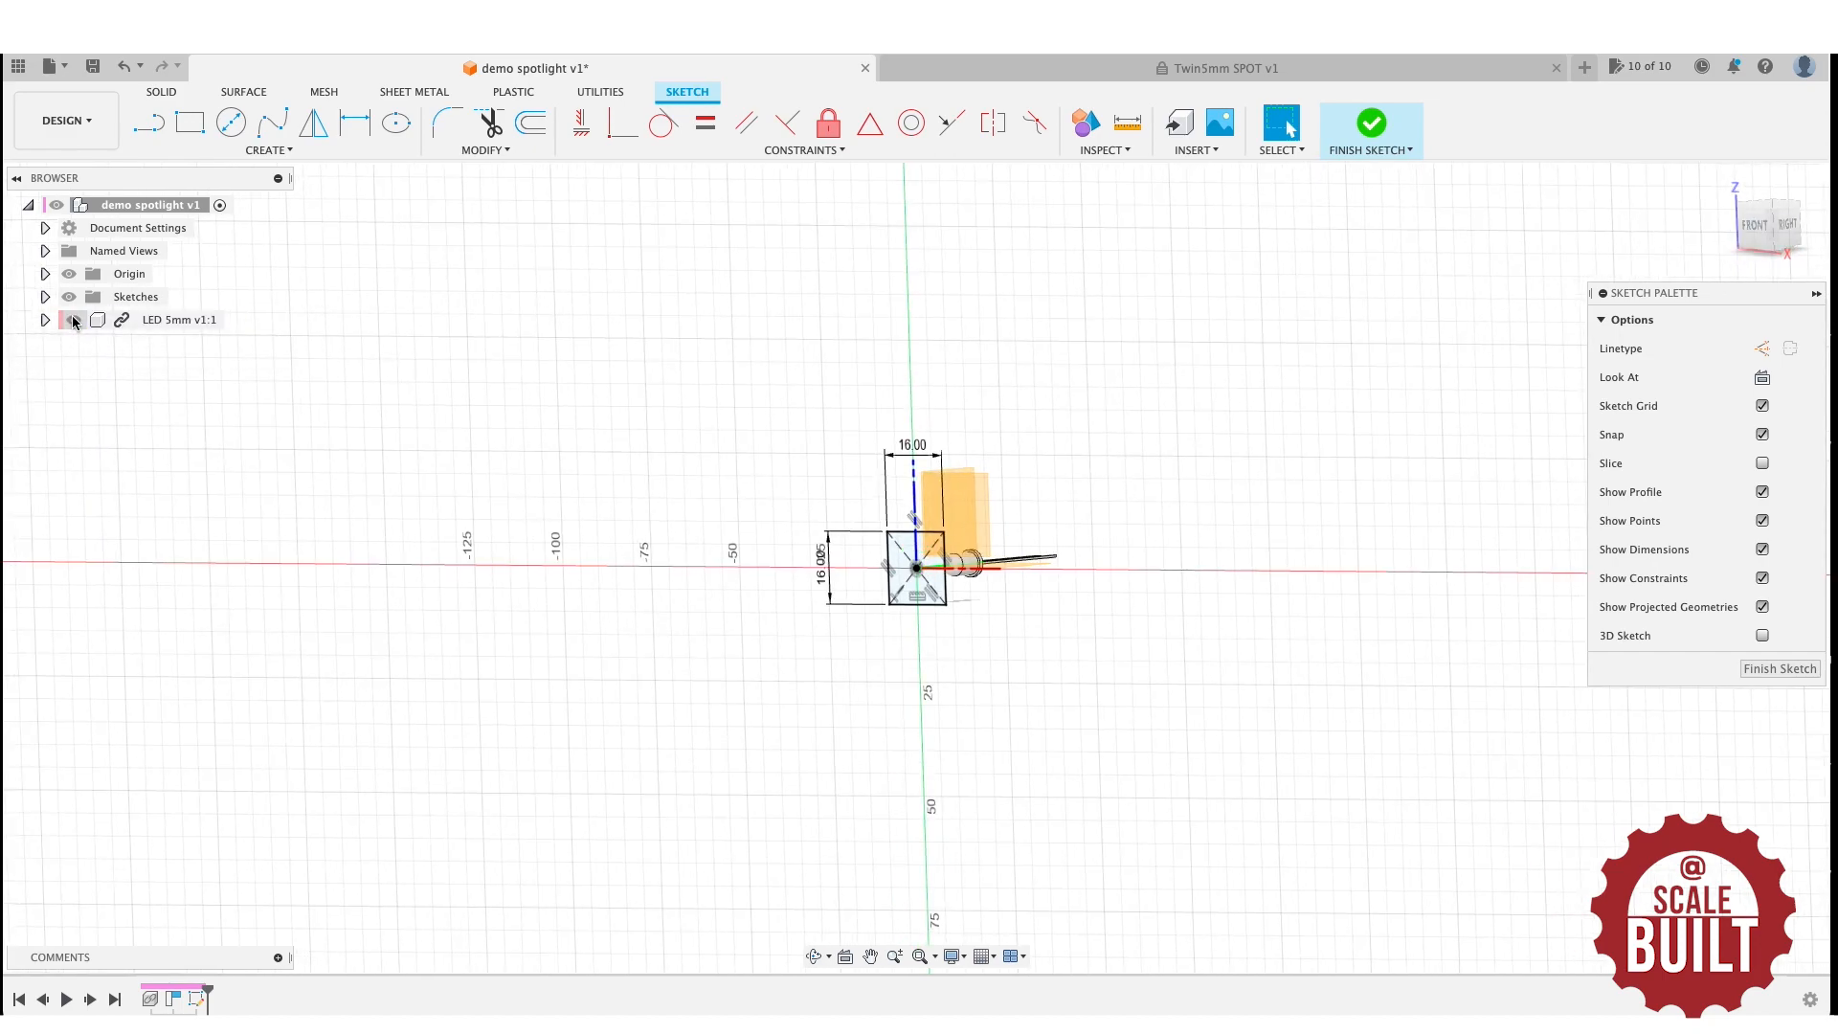
pyautogui.scroll(3, 888, 660)
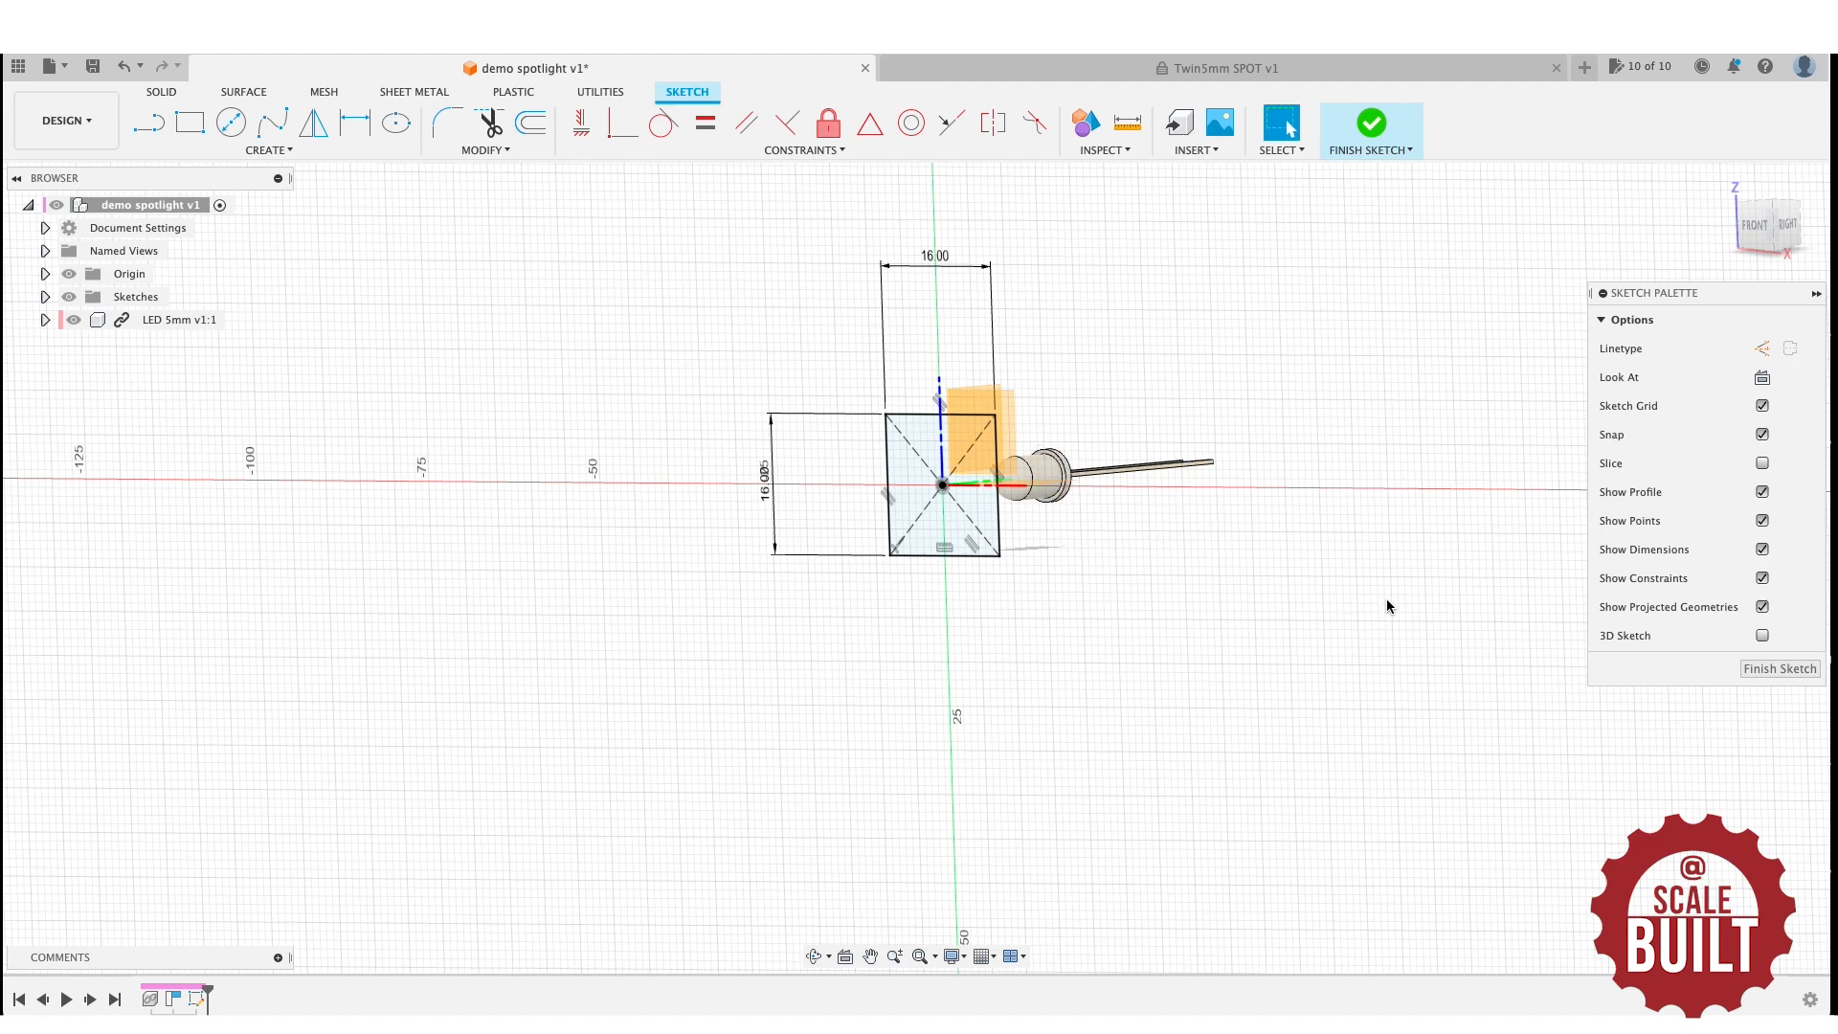
# Extrude the square profile 15 mm towards the LED as a new body, leaving the LED's flange outside the block.
pyautogui.press('e')
pyautogui.click(902, 451)
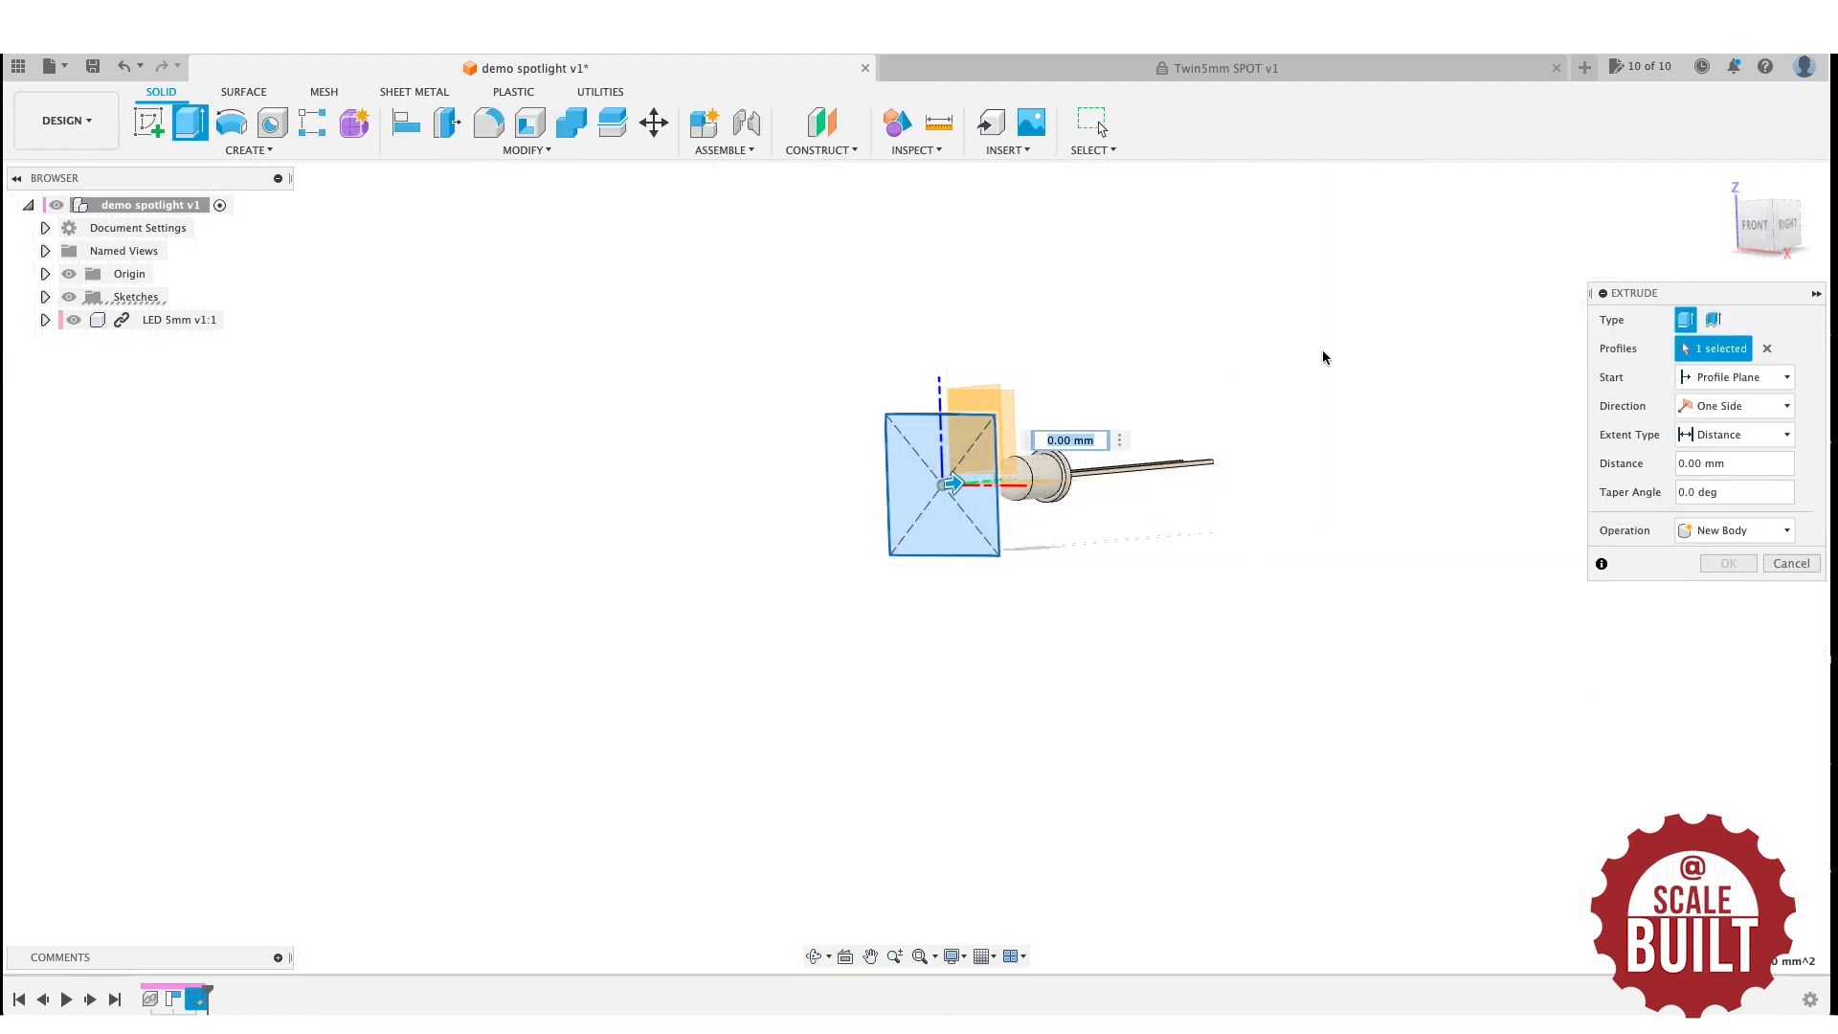
pyautogui.click(1786, 224)
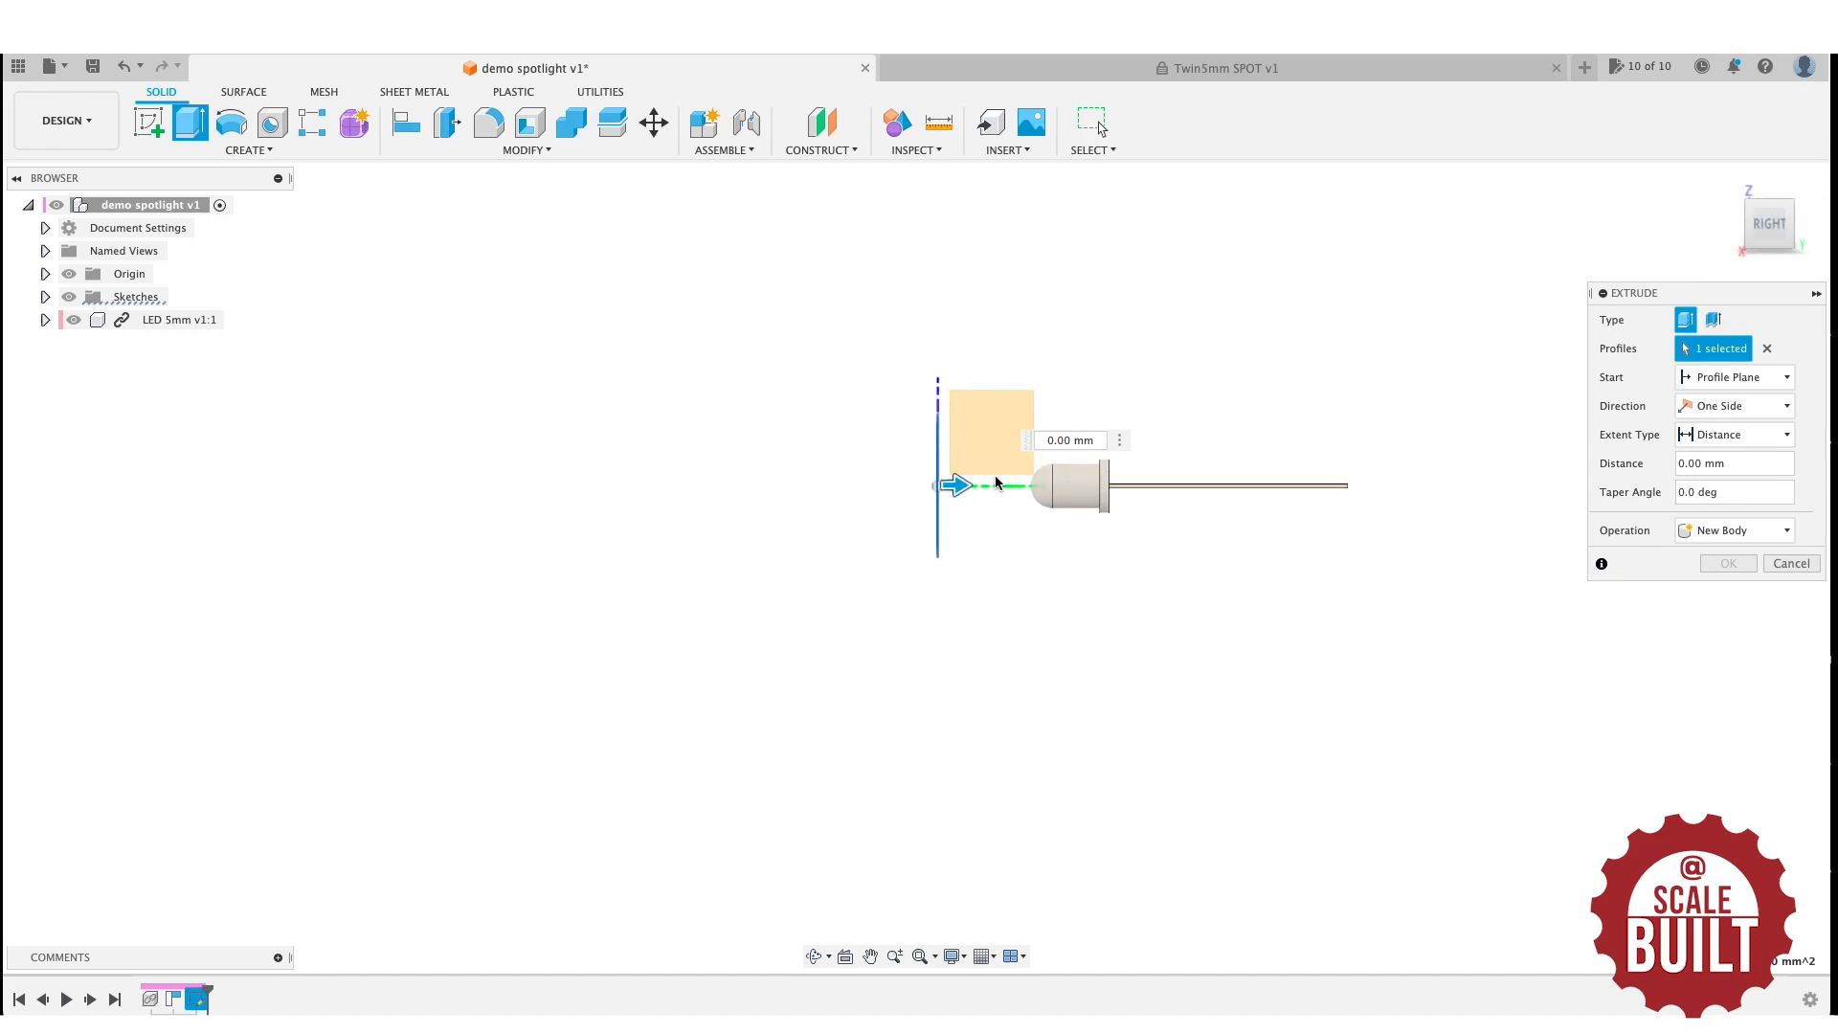
pyautogui.moveTo(957, 485); pyautogui.dragTo(1118, 483)
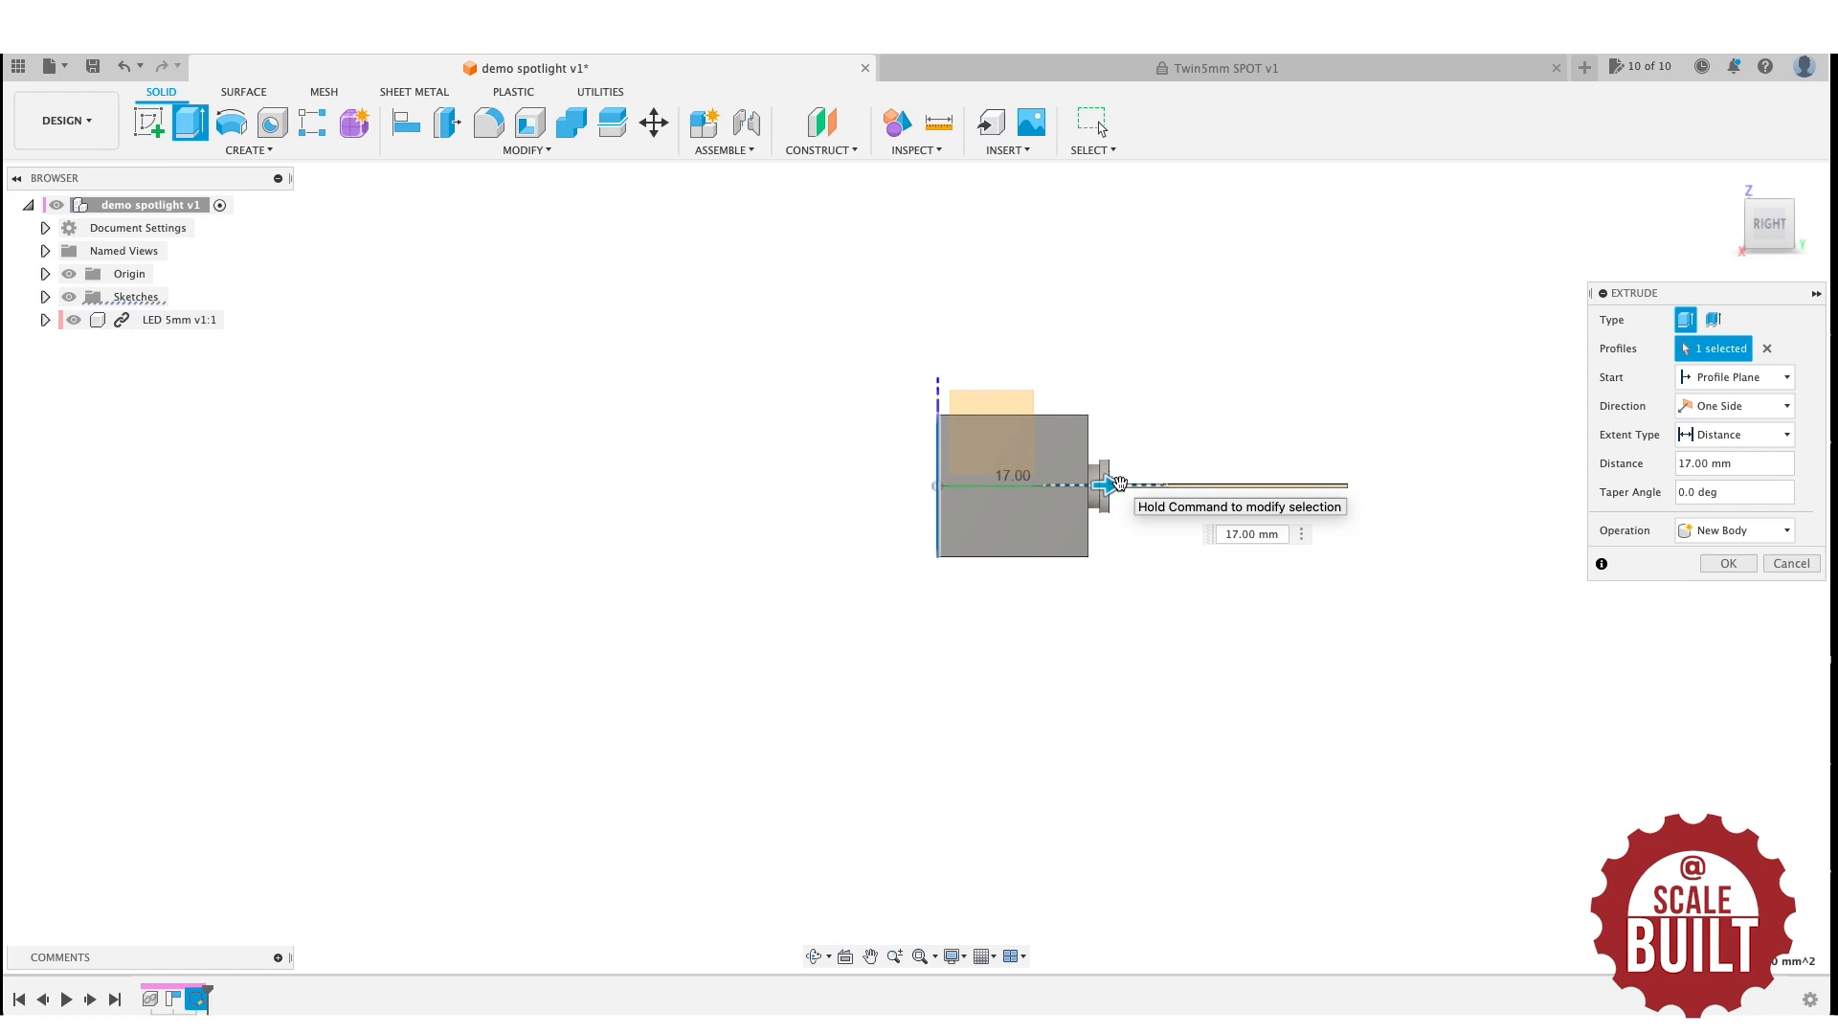
pyautogui.click(1250, 526)
pyautogui.moveTo(1117, 493); pyautogui.dragTo(1091, 488)
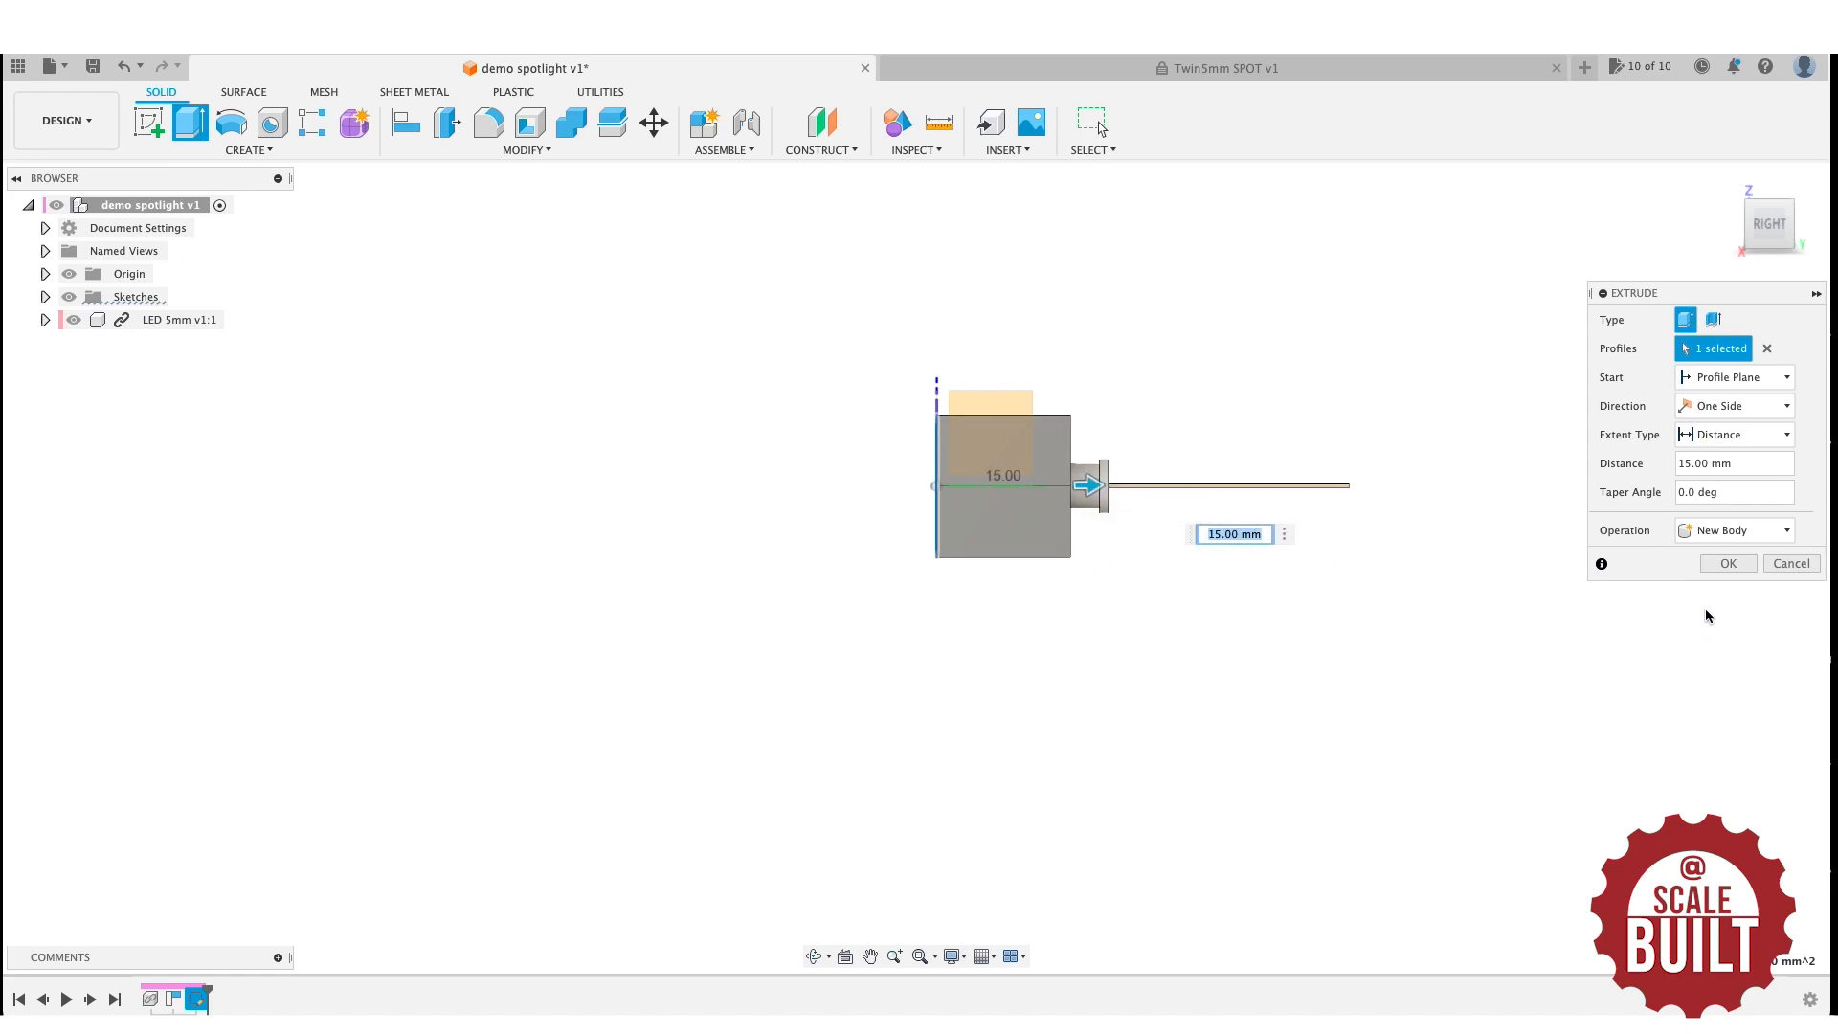
pyautogui.click(1728, 563)
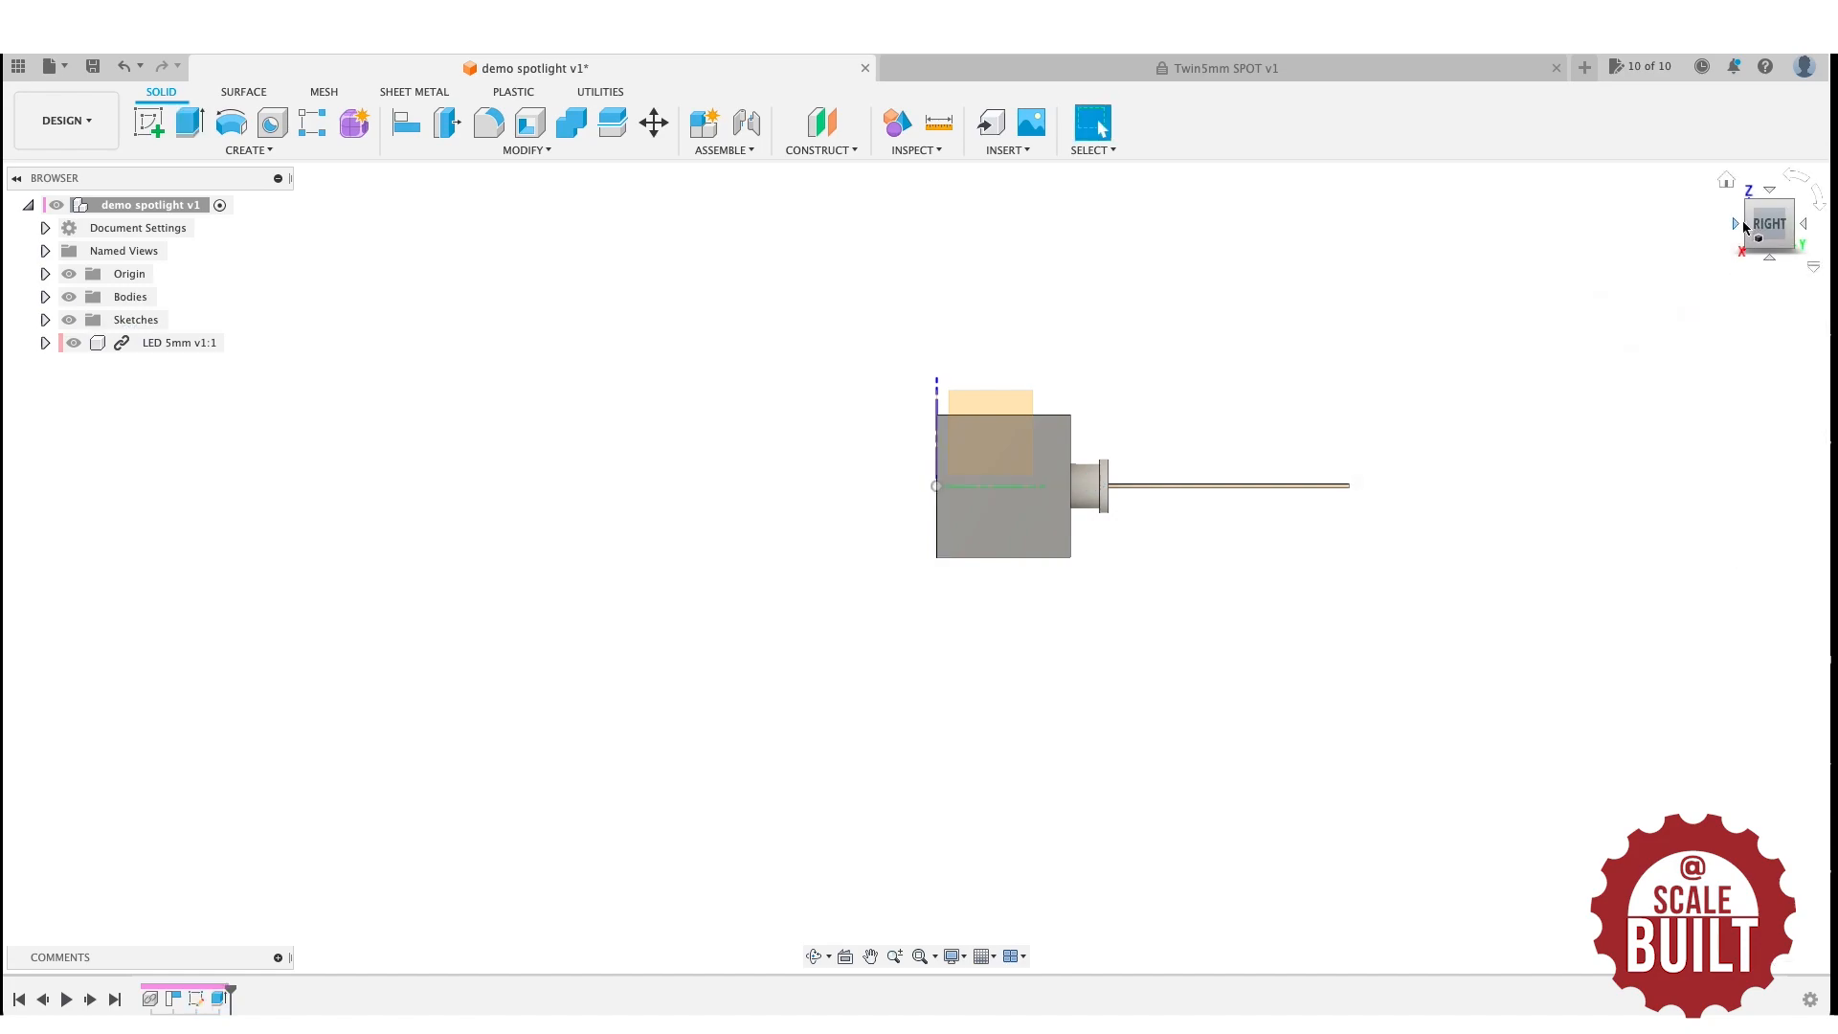
# Start a new sketch on the front face of the extruded block.
pyautogui.click(1735, 225)
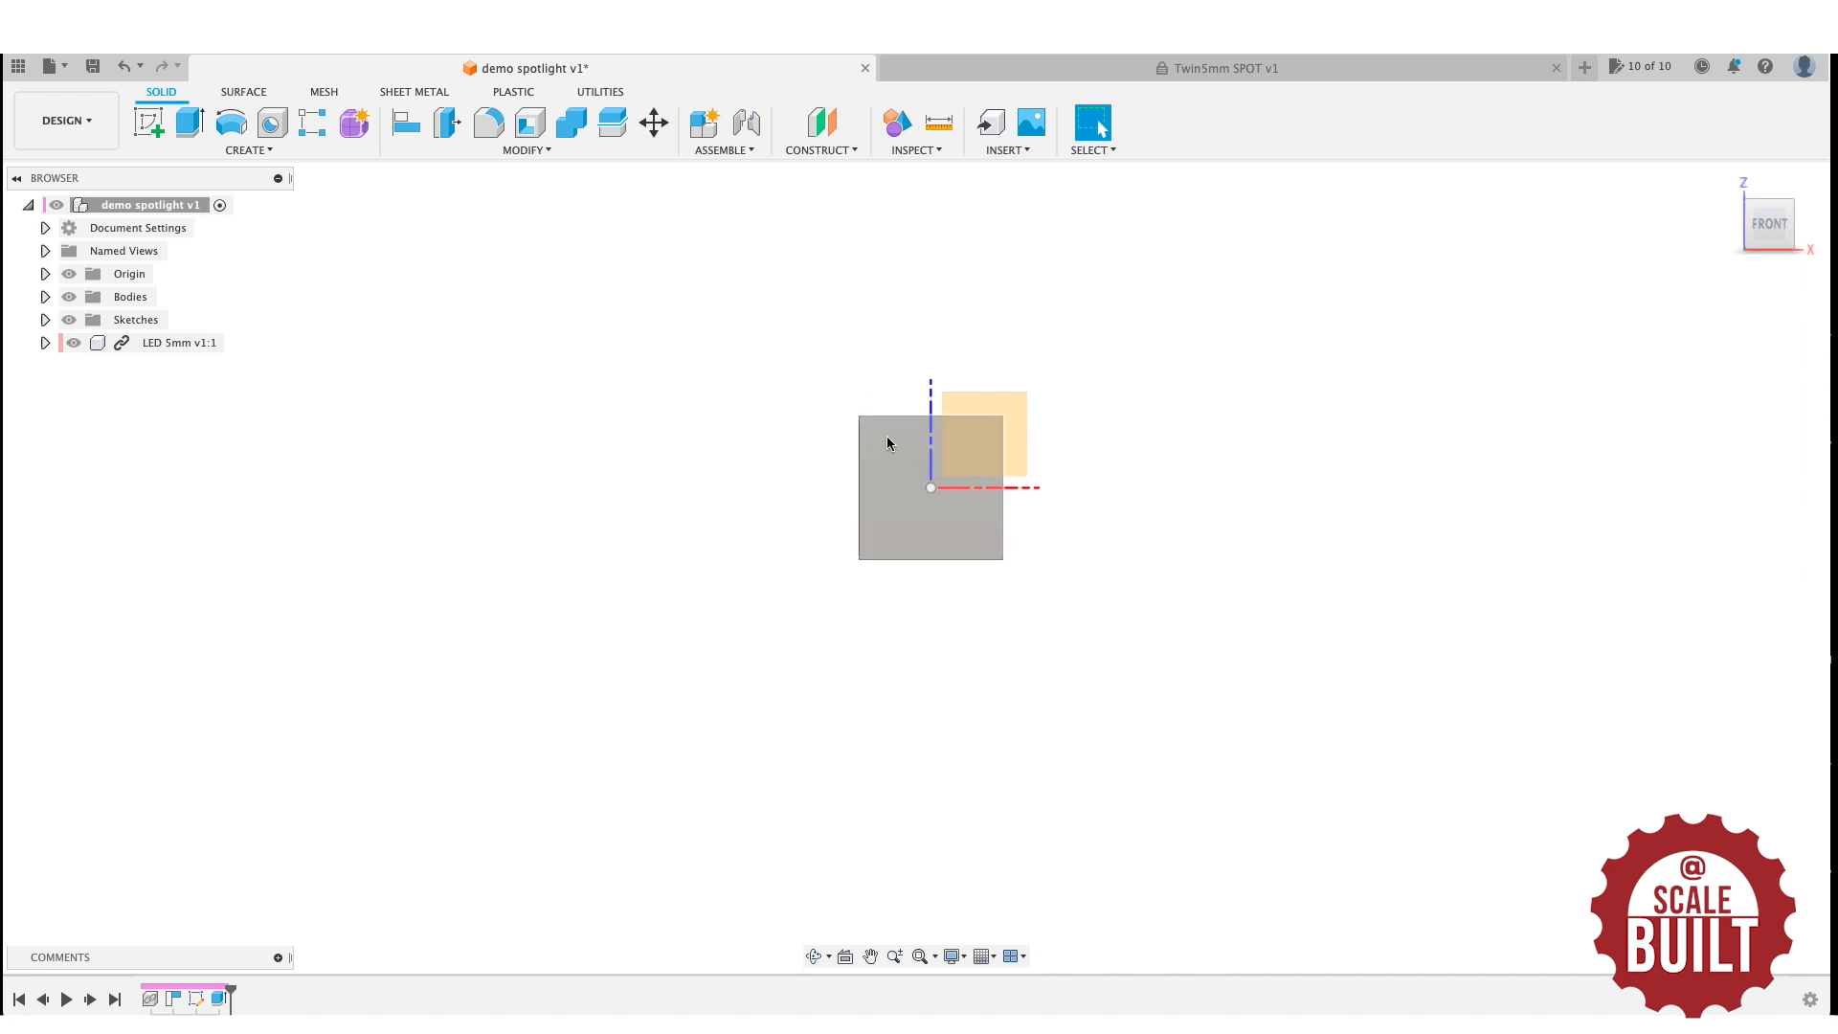
pyautogui.moveTo(1783, 215); pyautogui.dragTo(1645, 234)
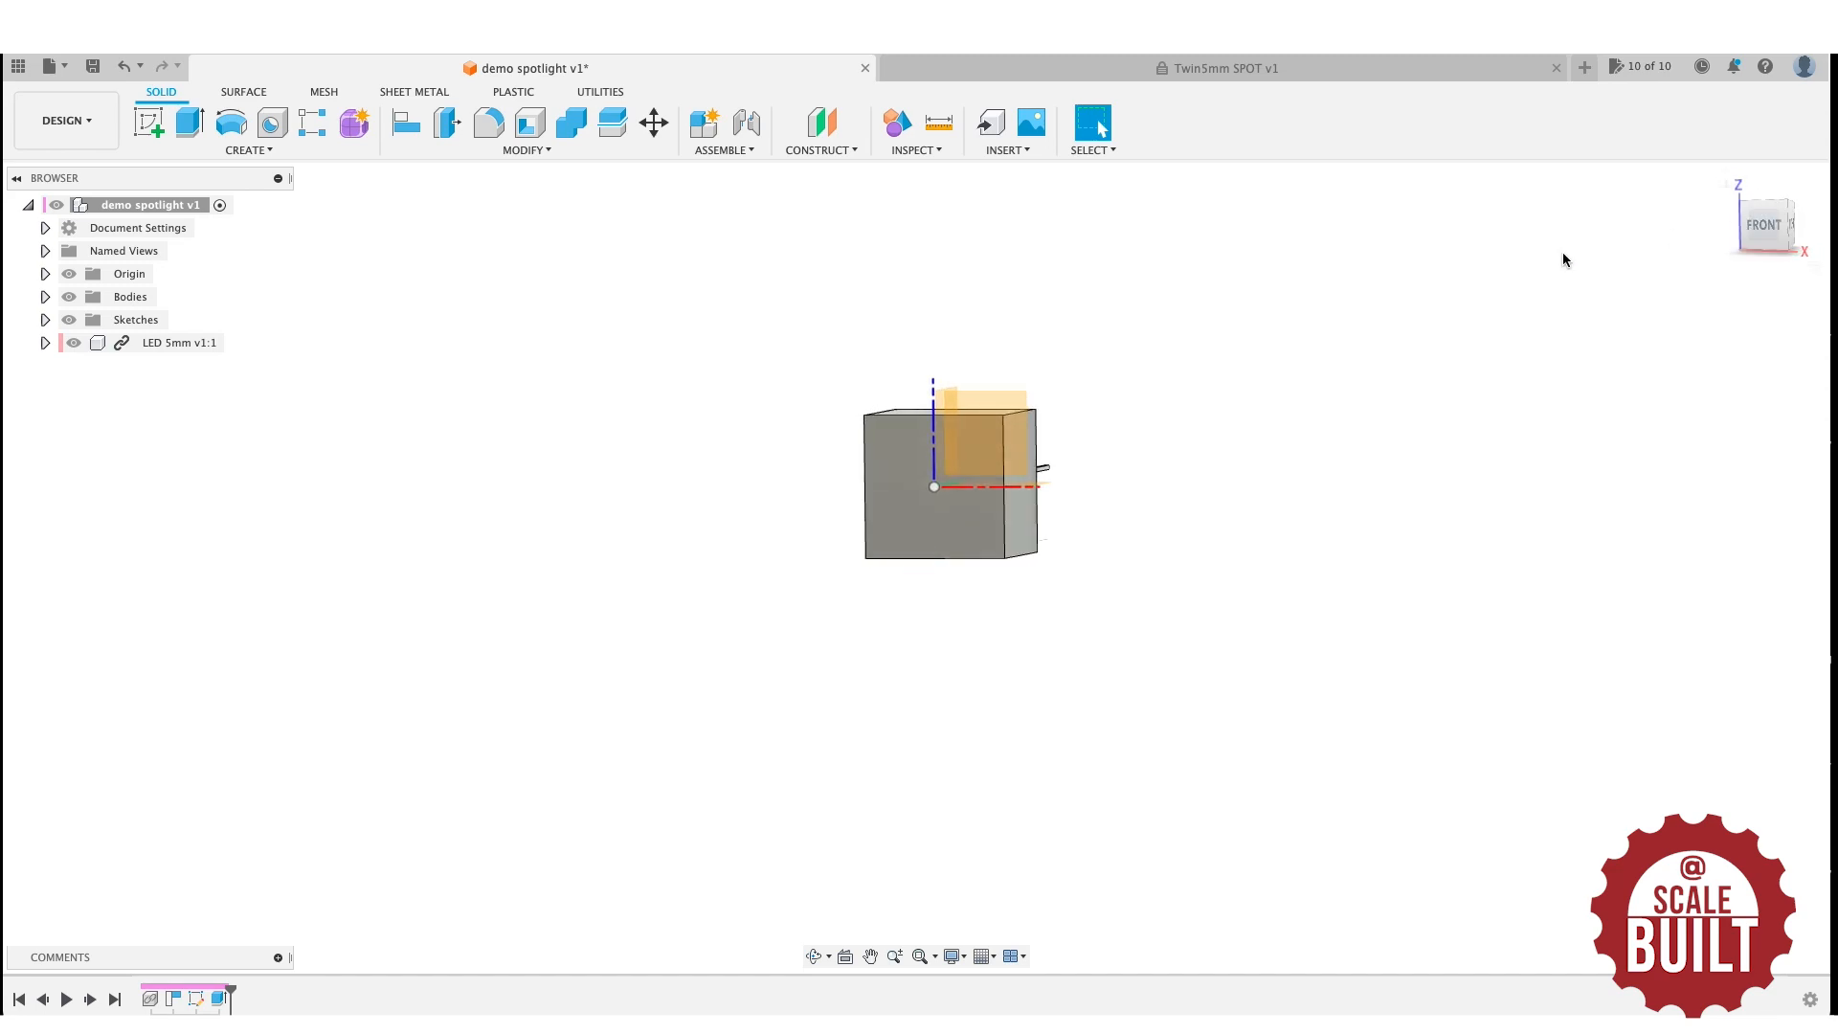
pyautogui.scroll(3, 1265, 381)
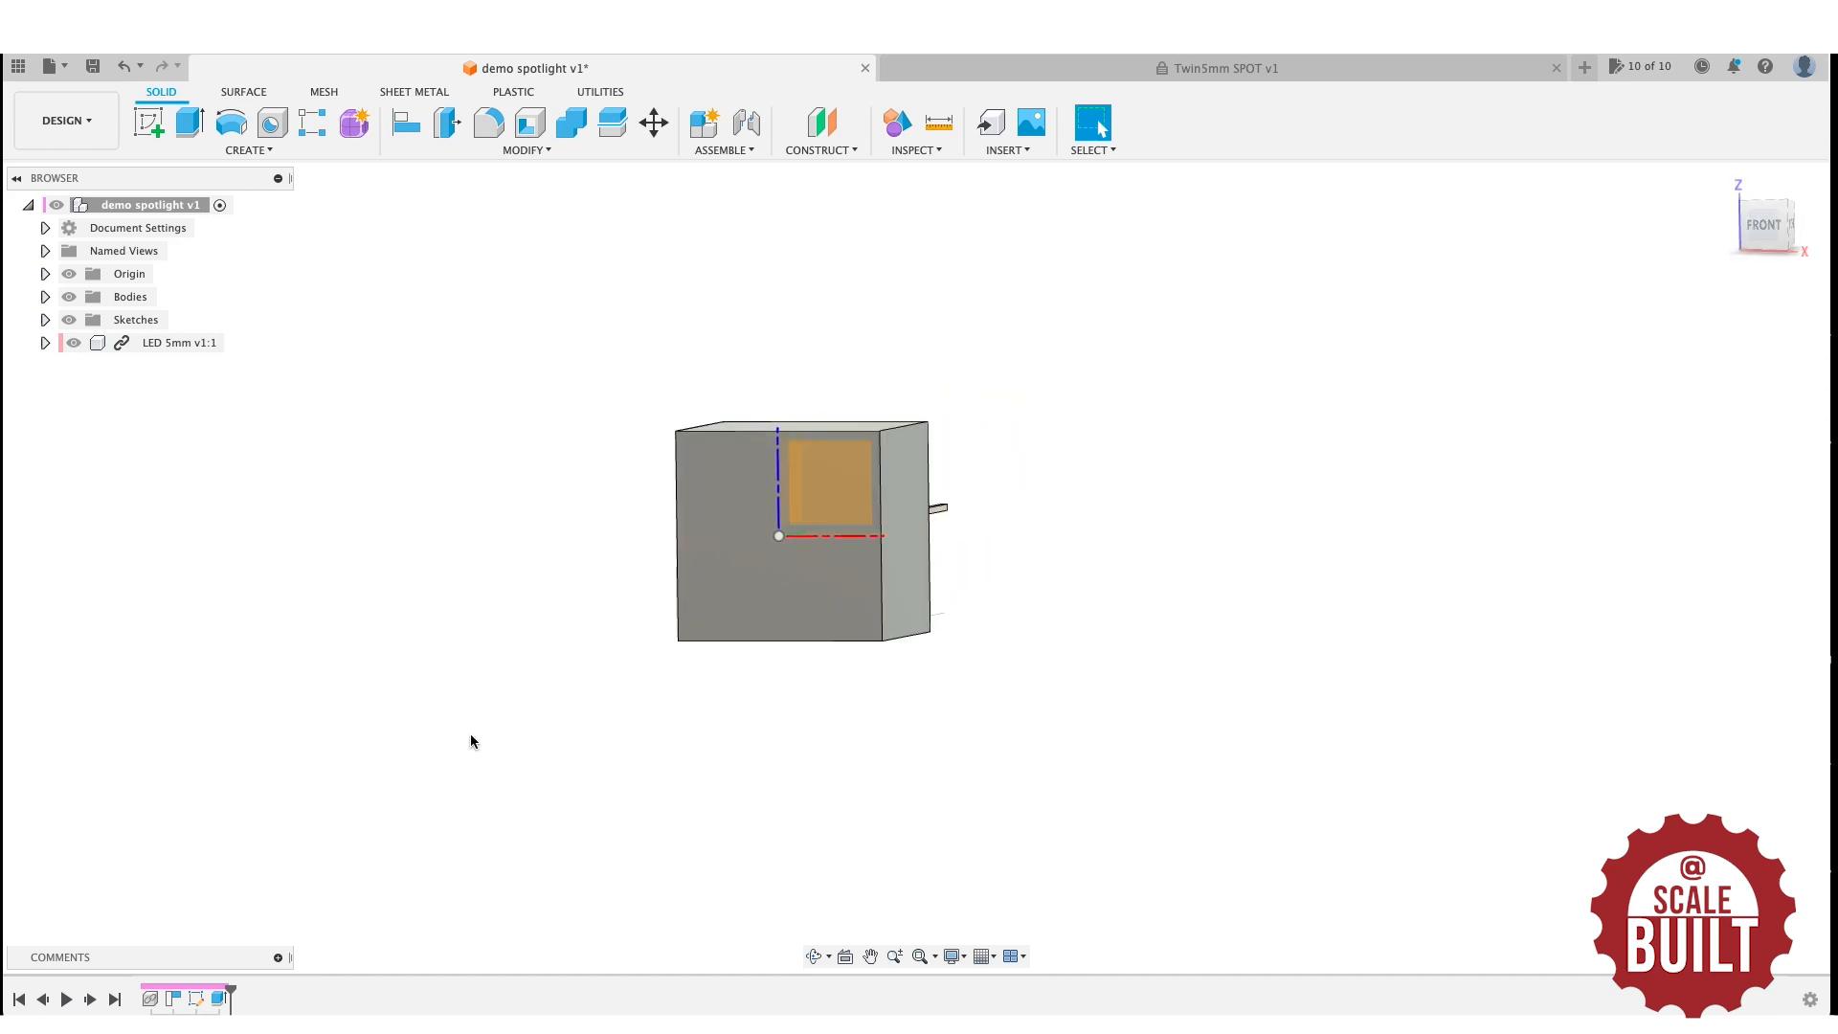
pyautogui.scroll(3, 450, 756)
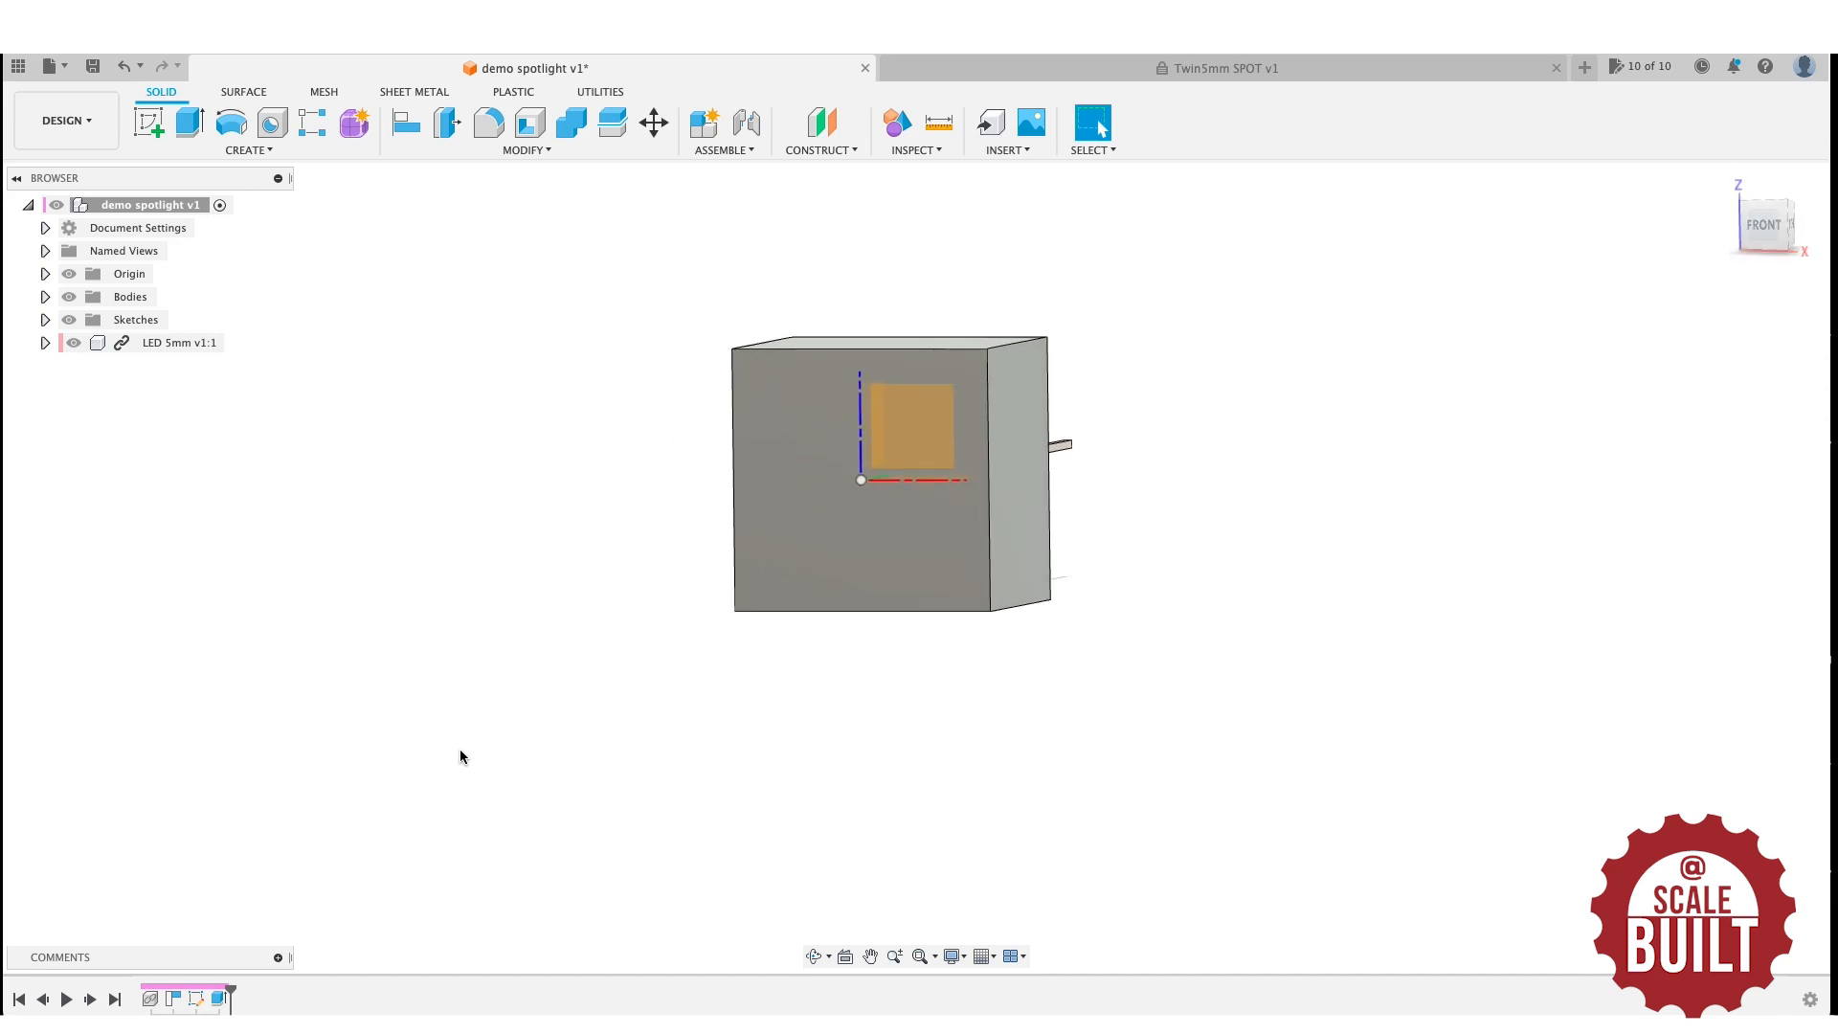
pyautogui.click(149, 123)
pyautogui.click(912, 608)
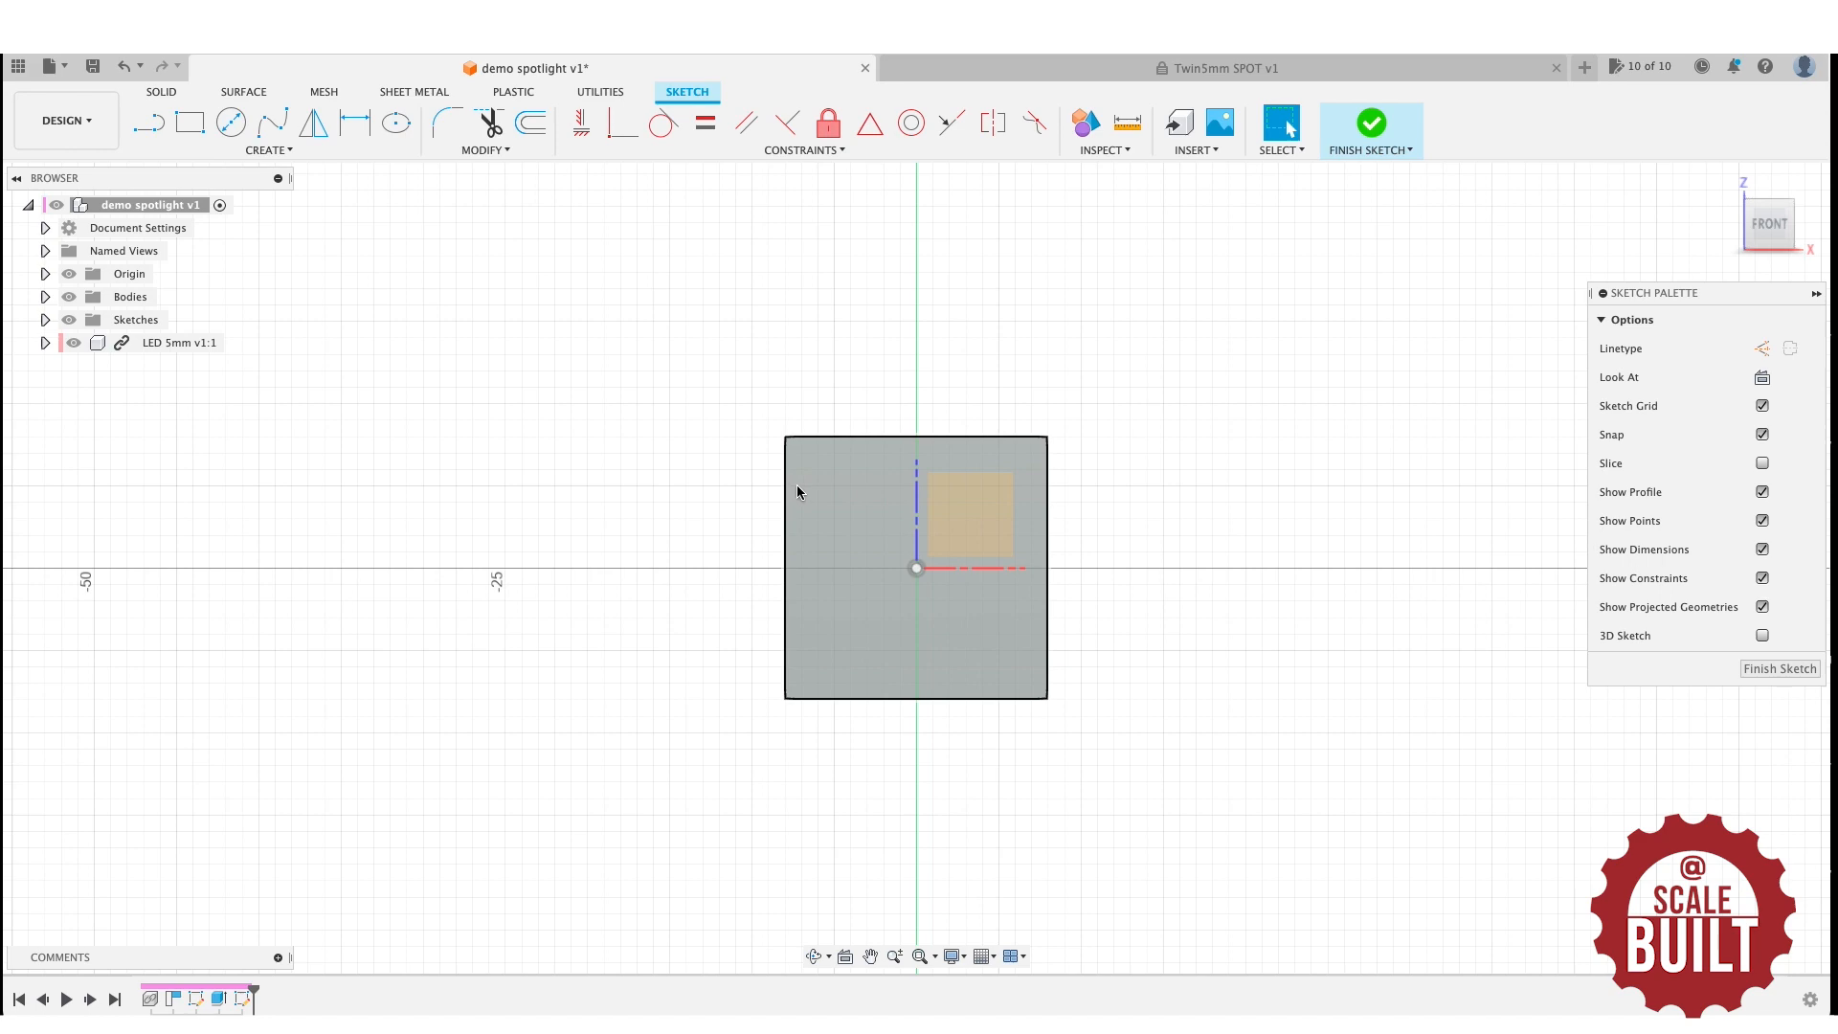
# Draw a diagonal line about 3.9 mm long across the upper-left corner of the block's front face.
pyautogui.press('s')
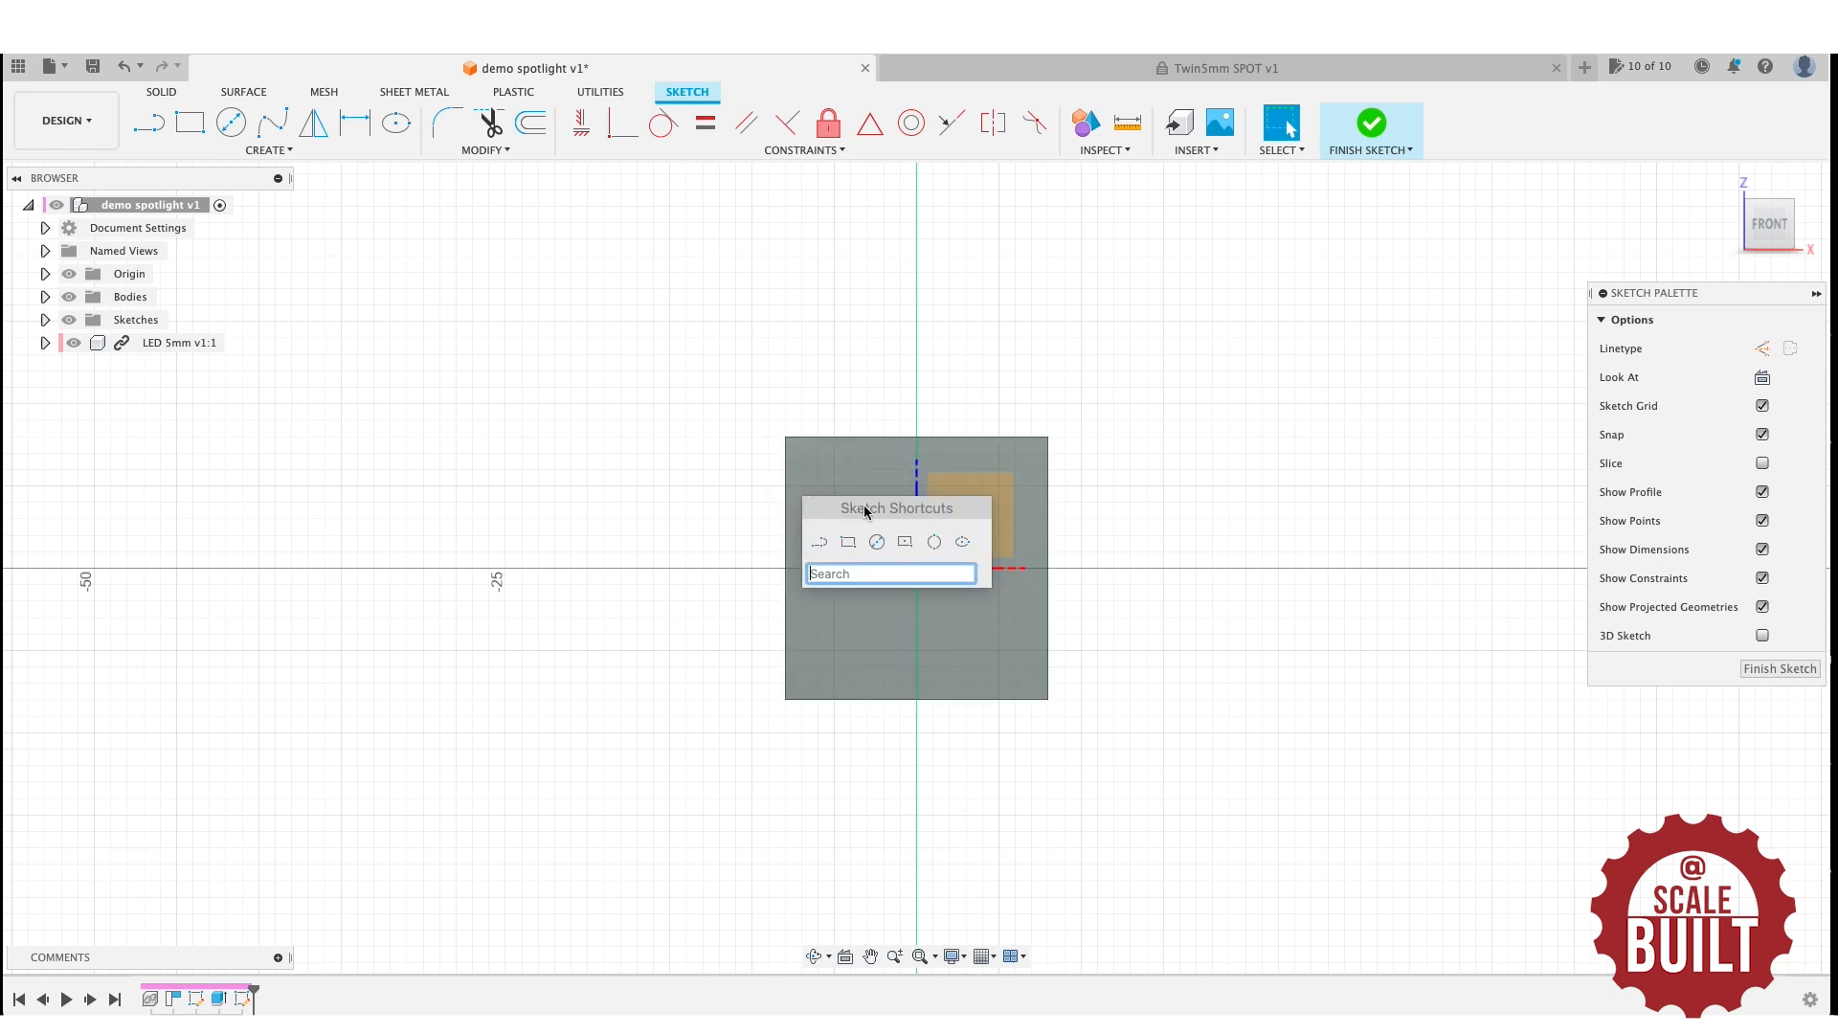
pyautogui.click(149, 122)
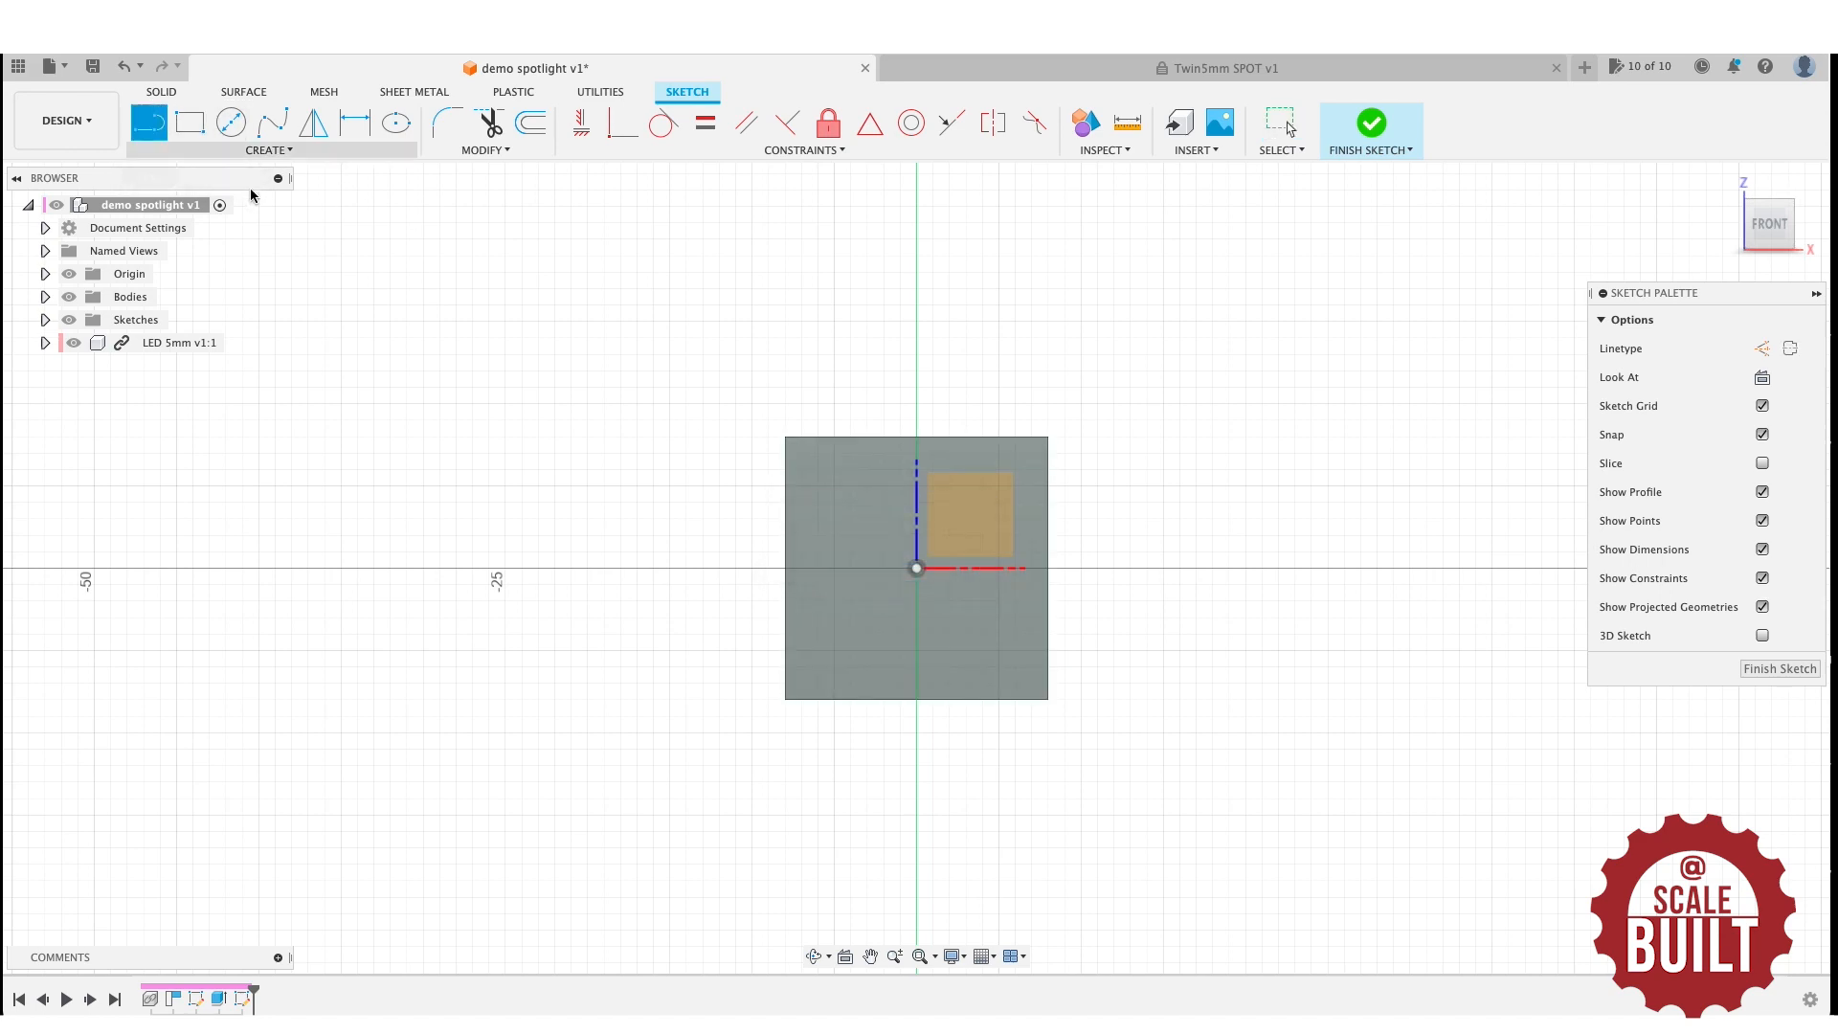
pyautogui.click(785, 483)
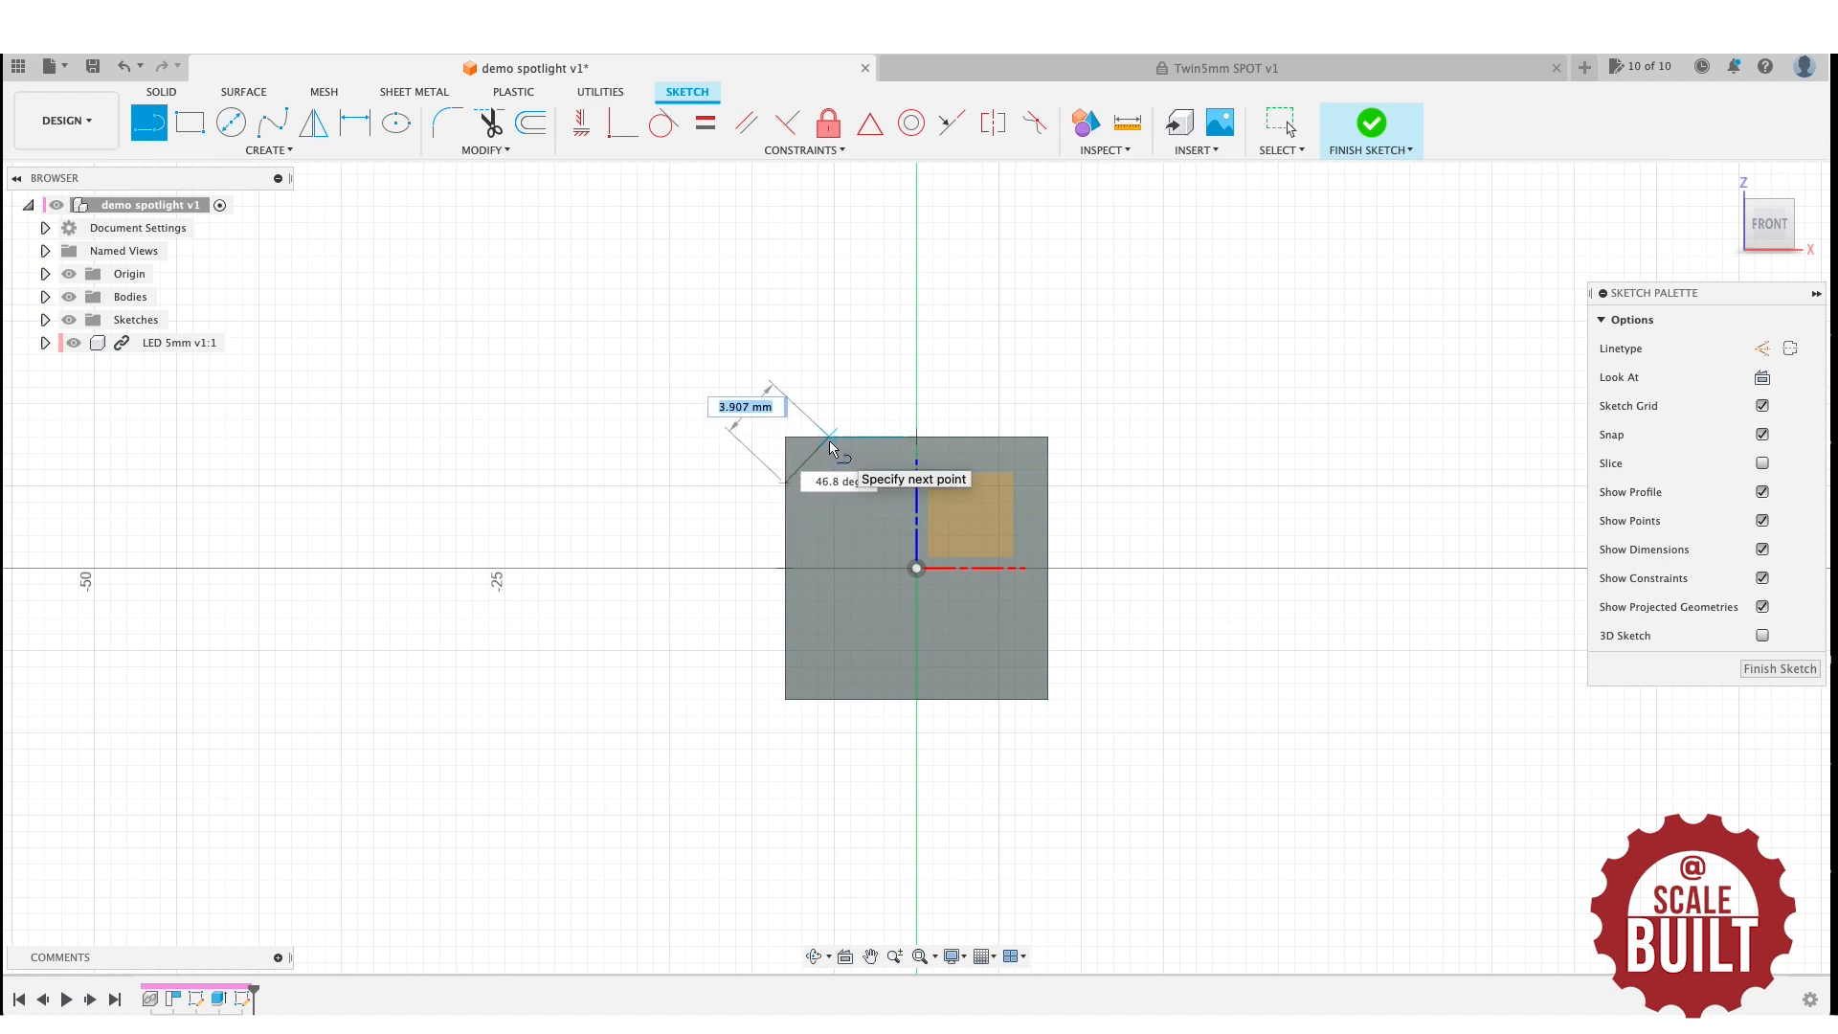
pyautogui.click(831, 446)
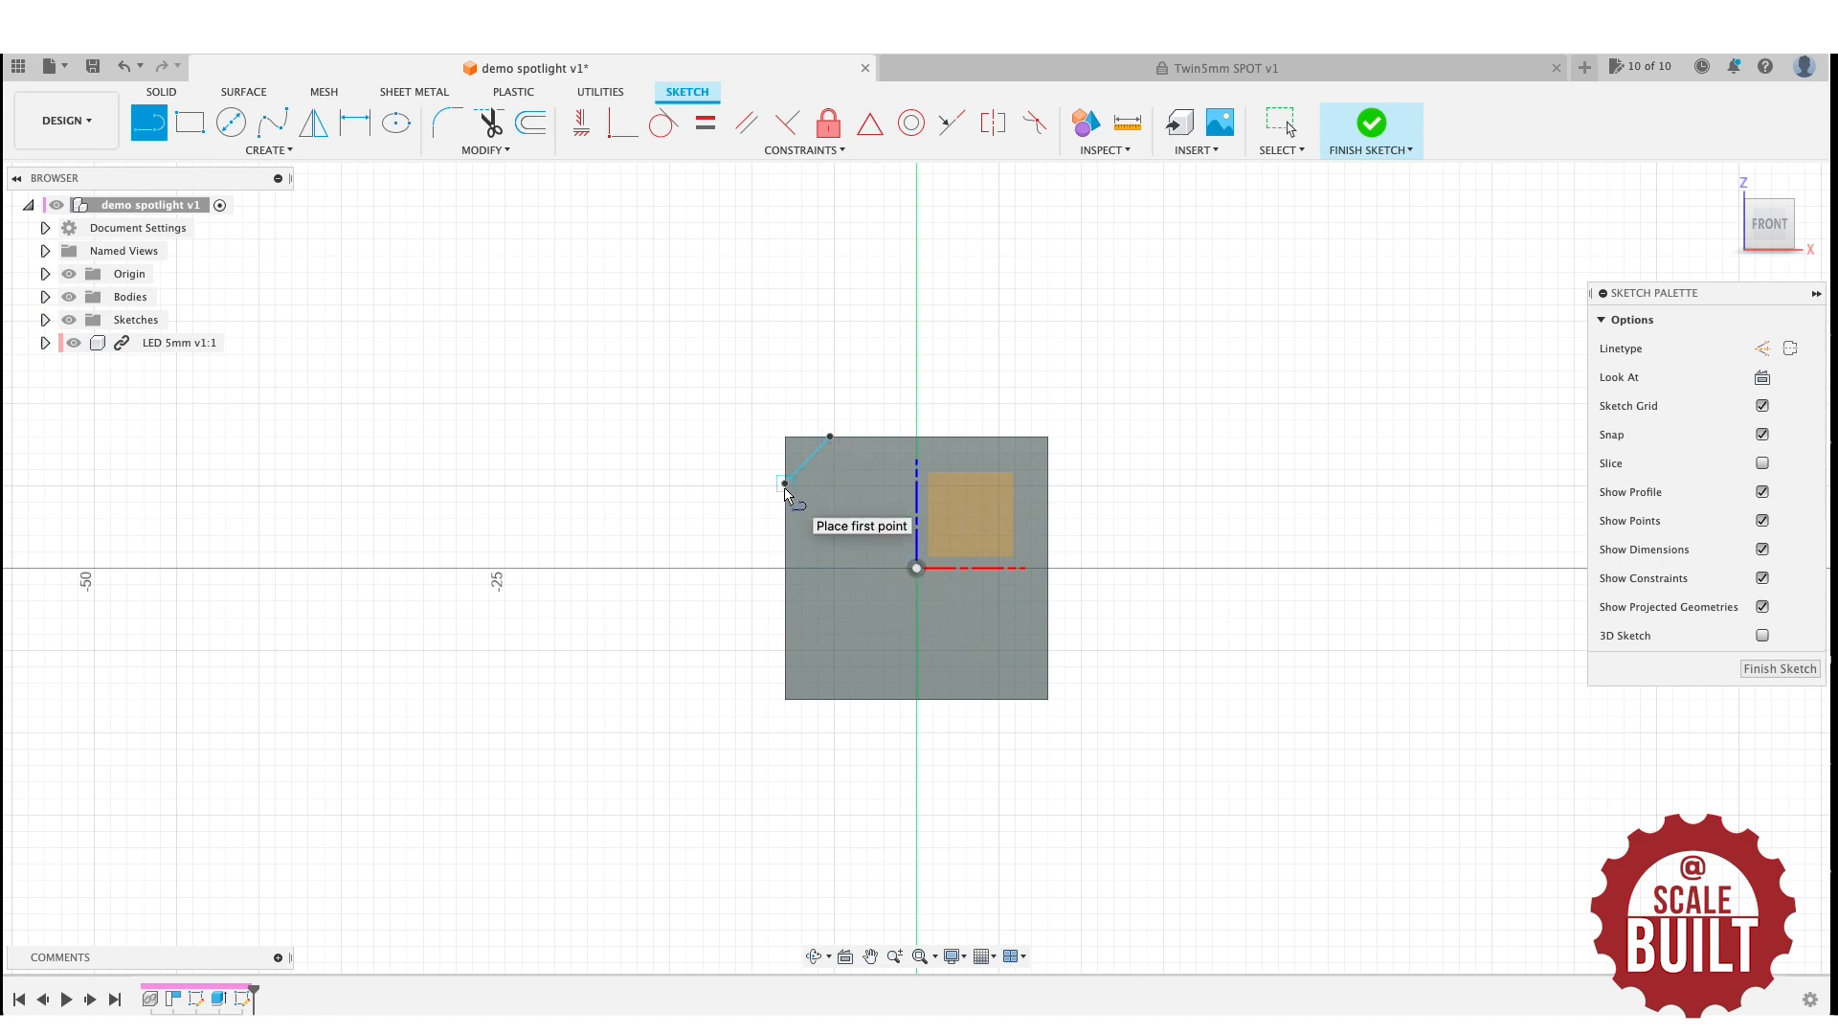
# Draw a short horizontal line inward from the face's left edge, below the diagonal, and a vertical line from it down to the horizontal axis.
pyautogui.click(800, 533)
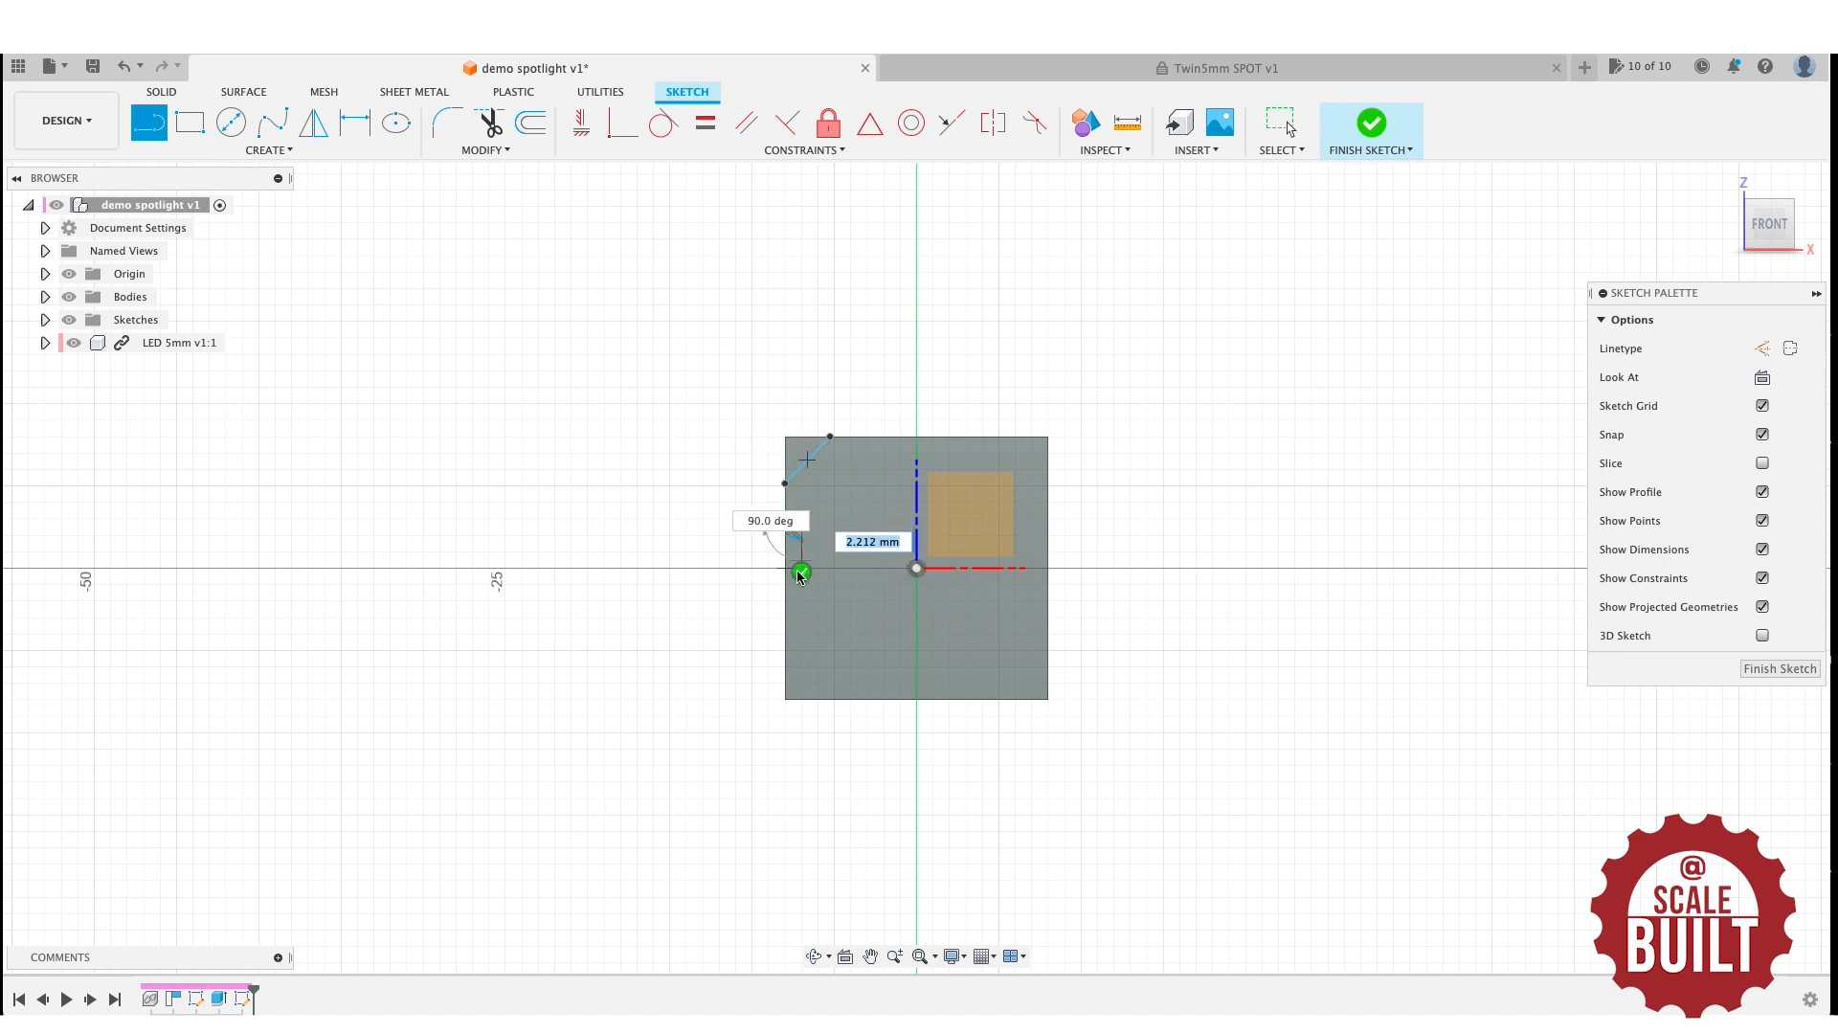
pyautogui.scroll(3, 833, 572)
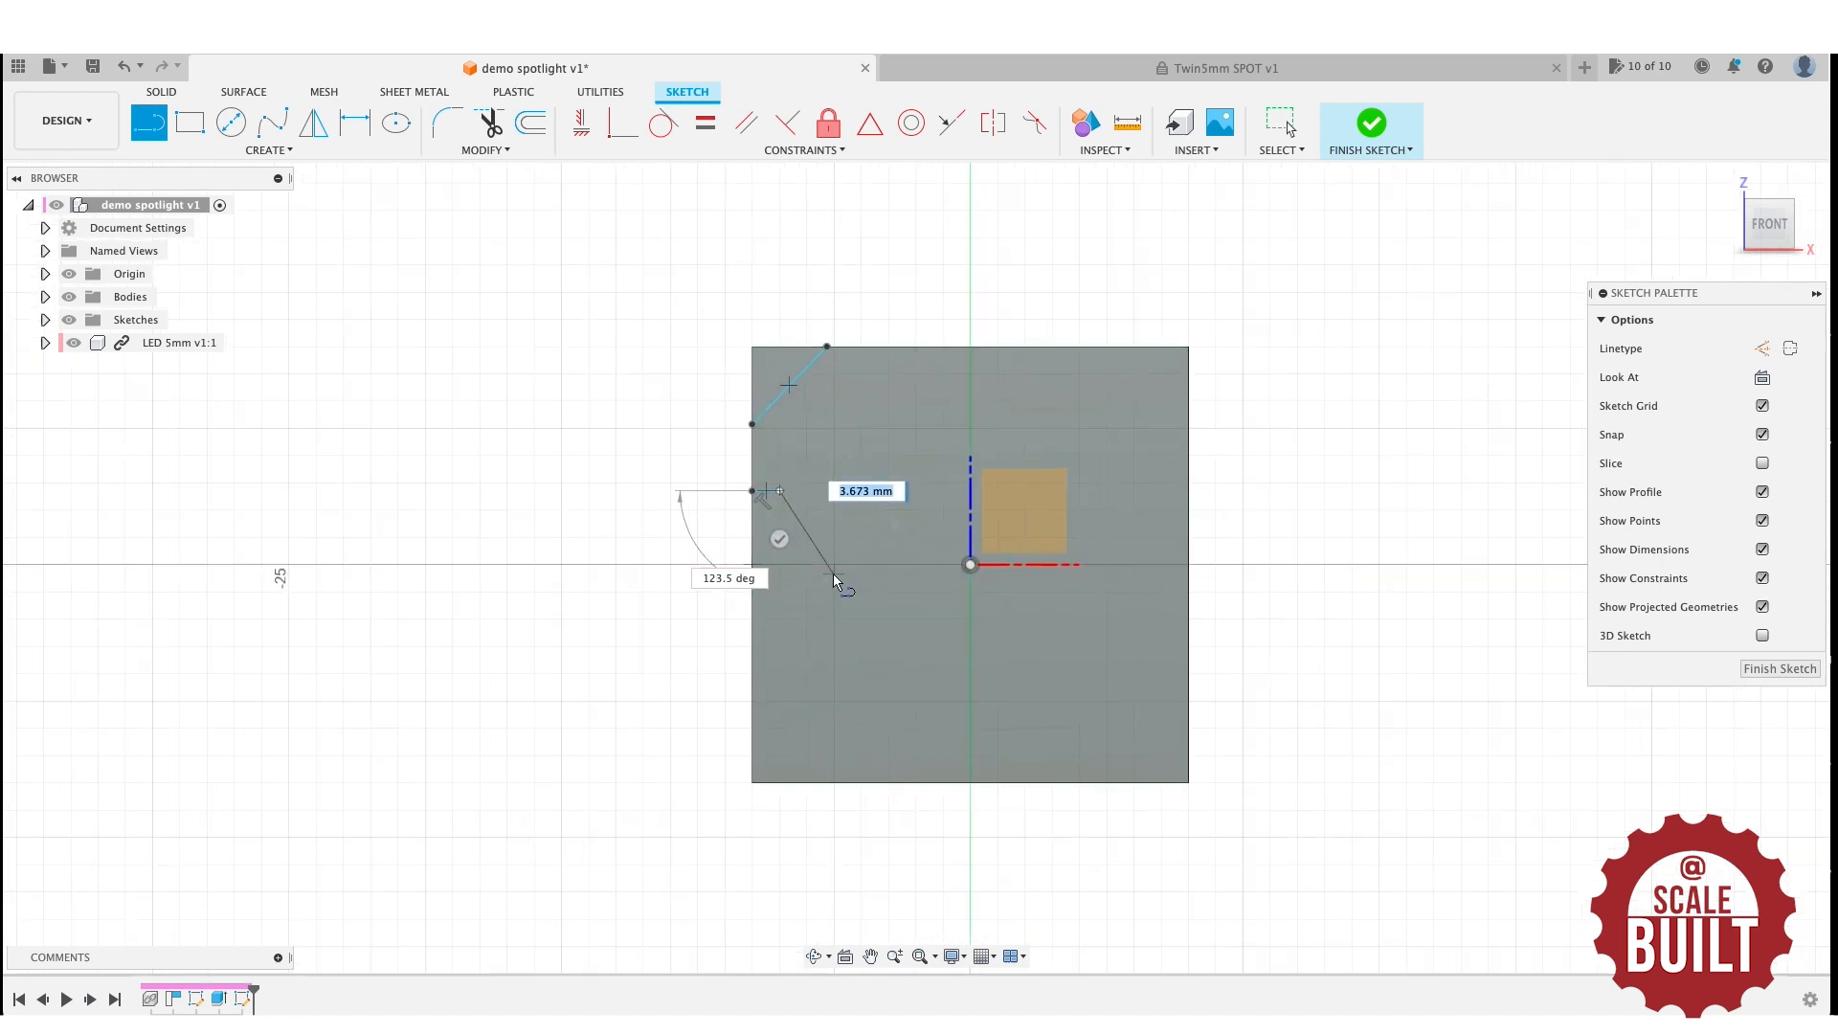
pyautogui.click(776, 565)
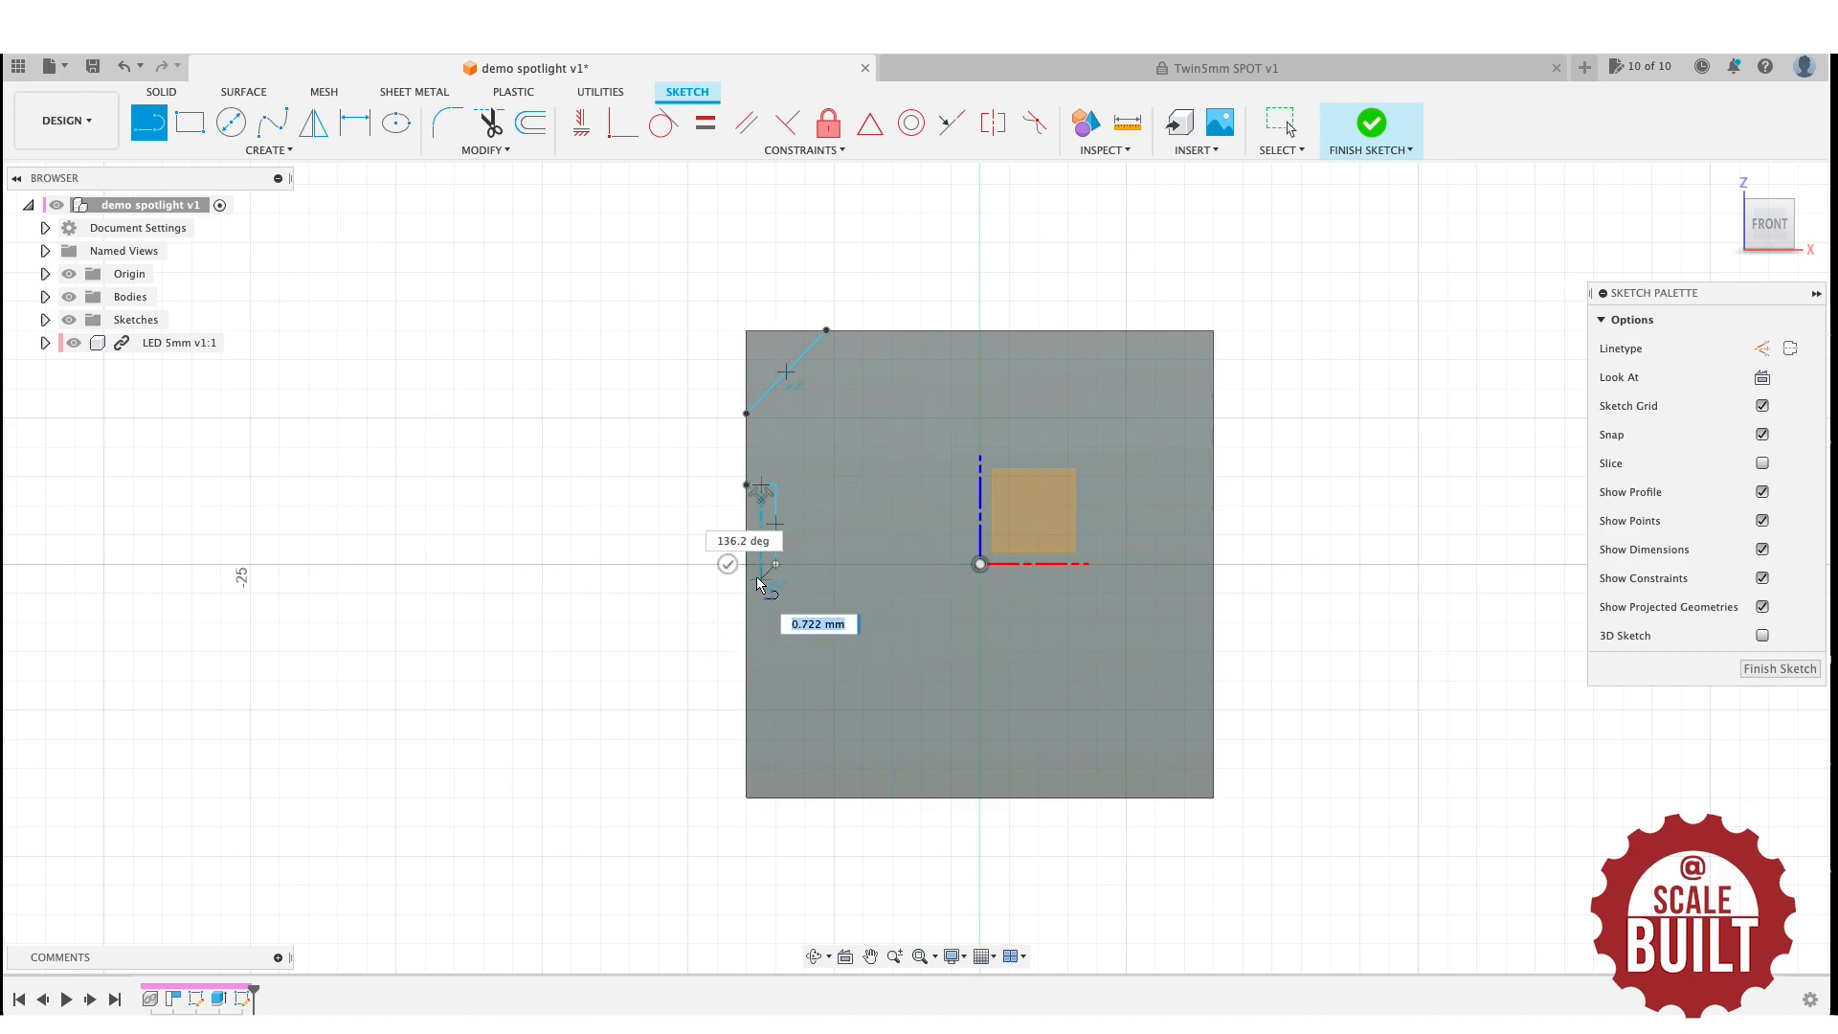
pyautogui.press('Escape')
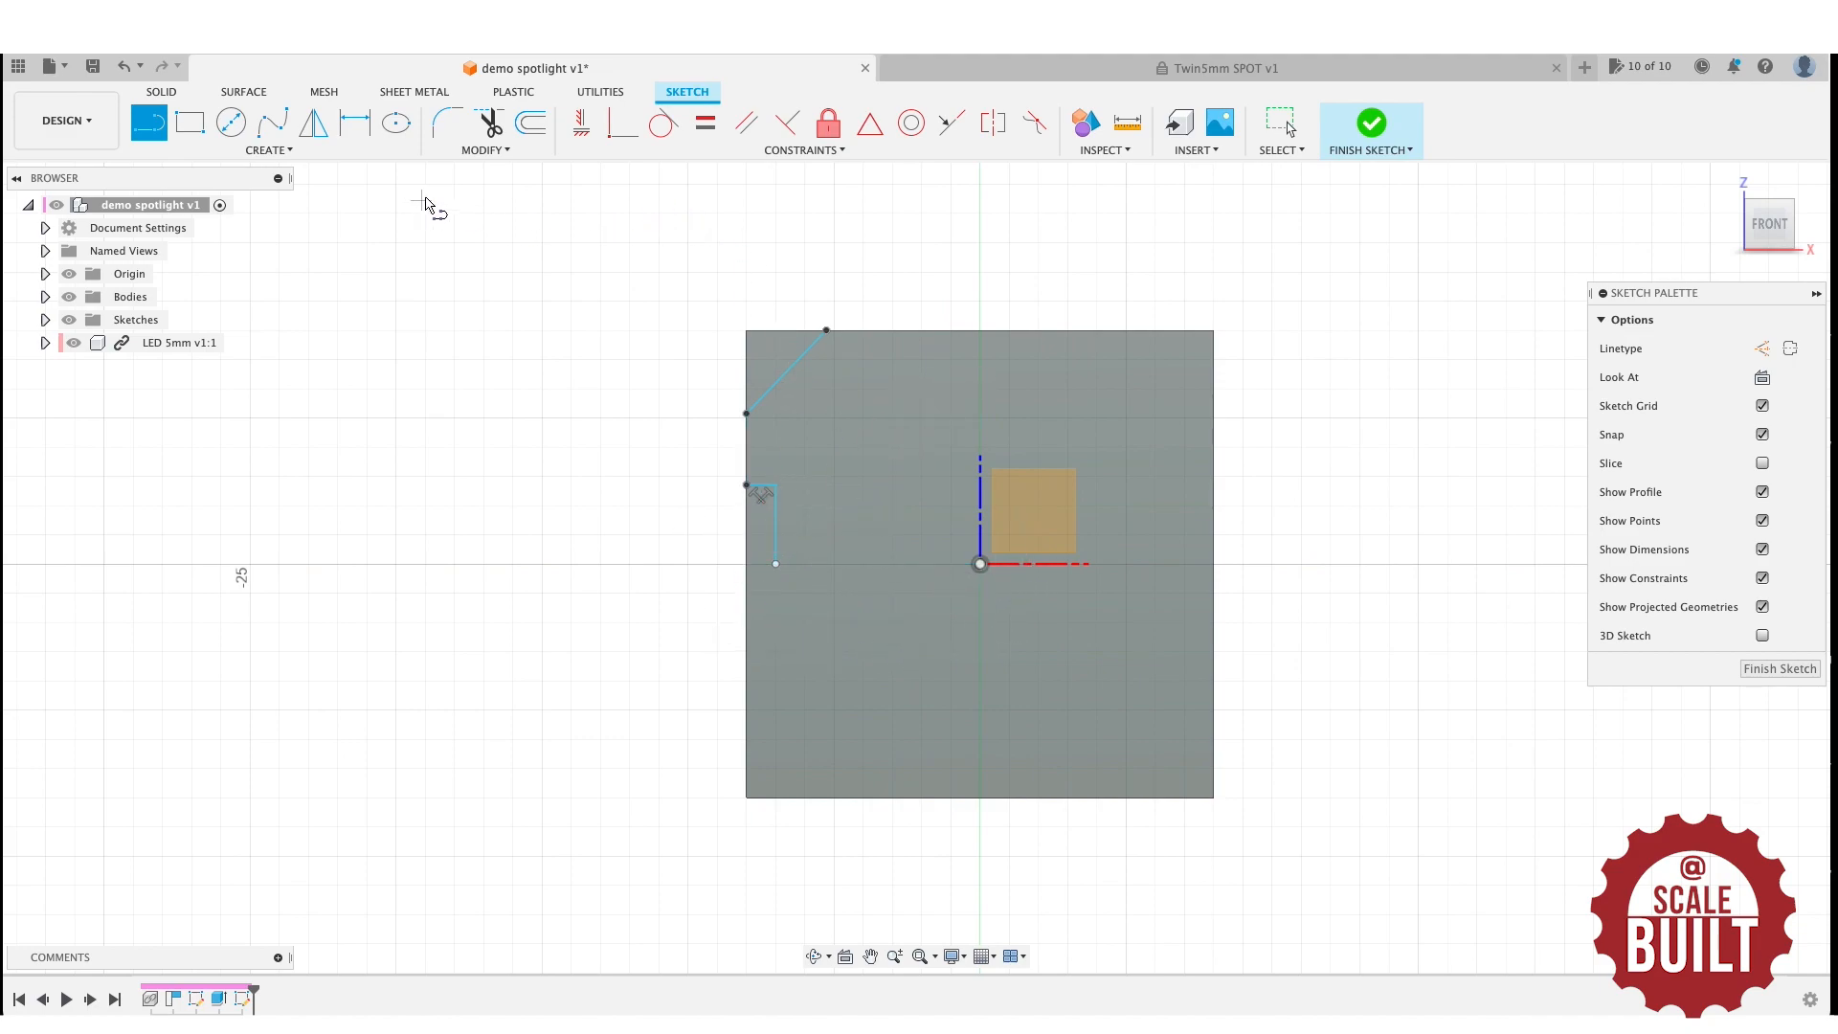
# Mirror the diagonal corner line and the two left notch lines across the vertical axis.
pyautogui.click(274, 153)
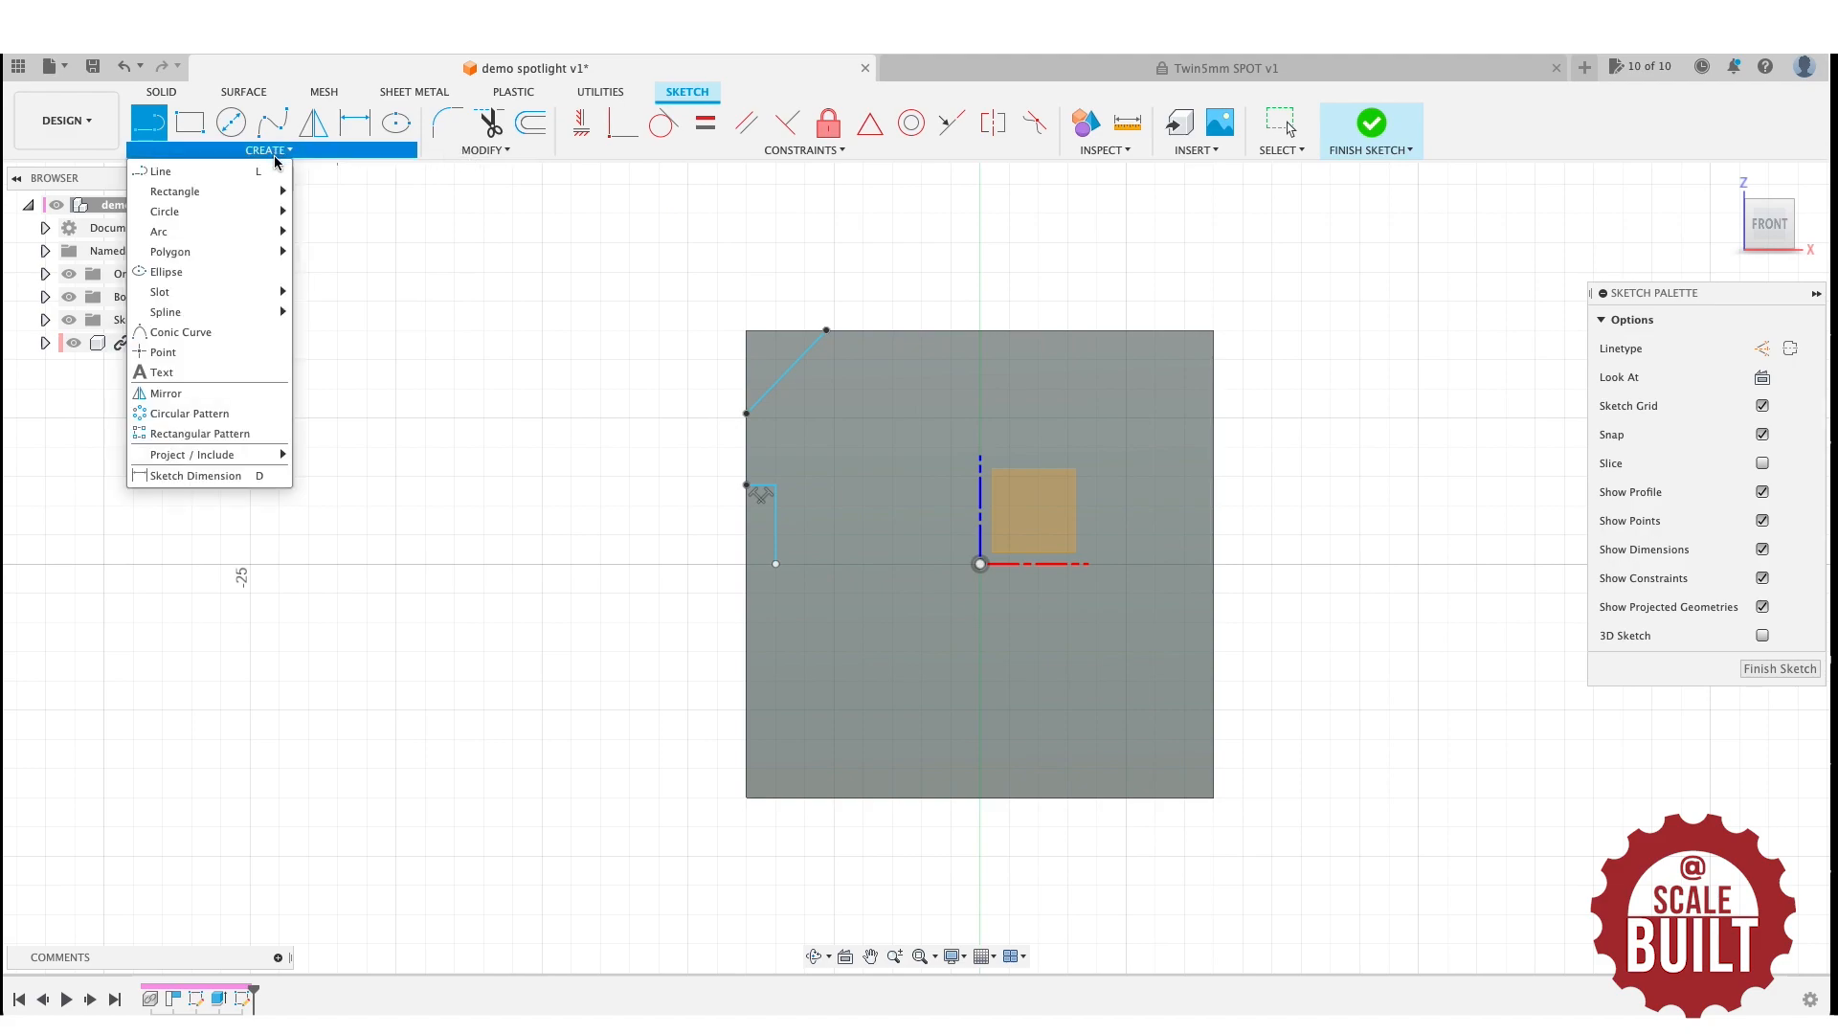
pyautogui.click(205, 393)
pyautogui.click(767, 387)
pyautogui.click(763, 488)
pyautogui.click(776, 527)
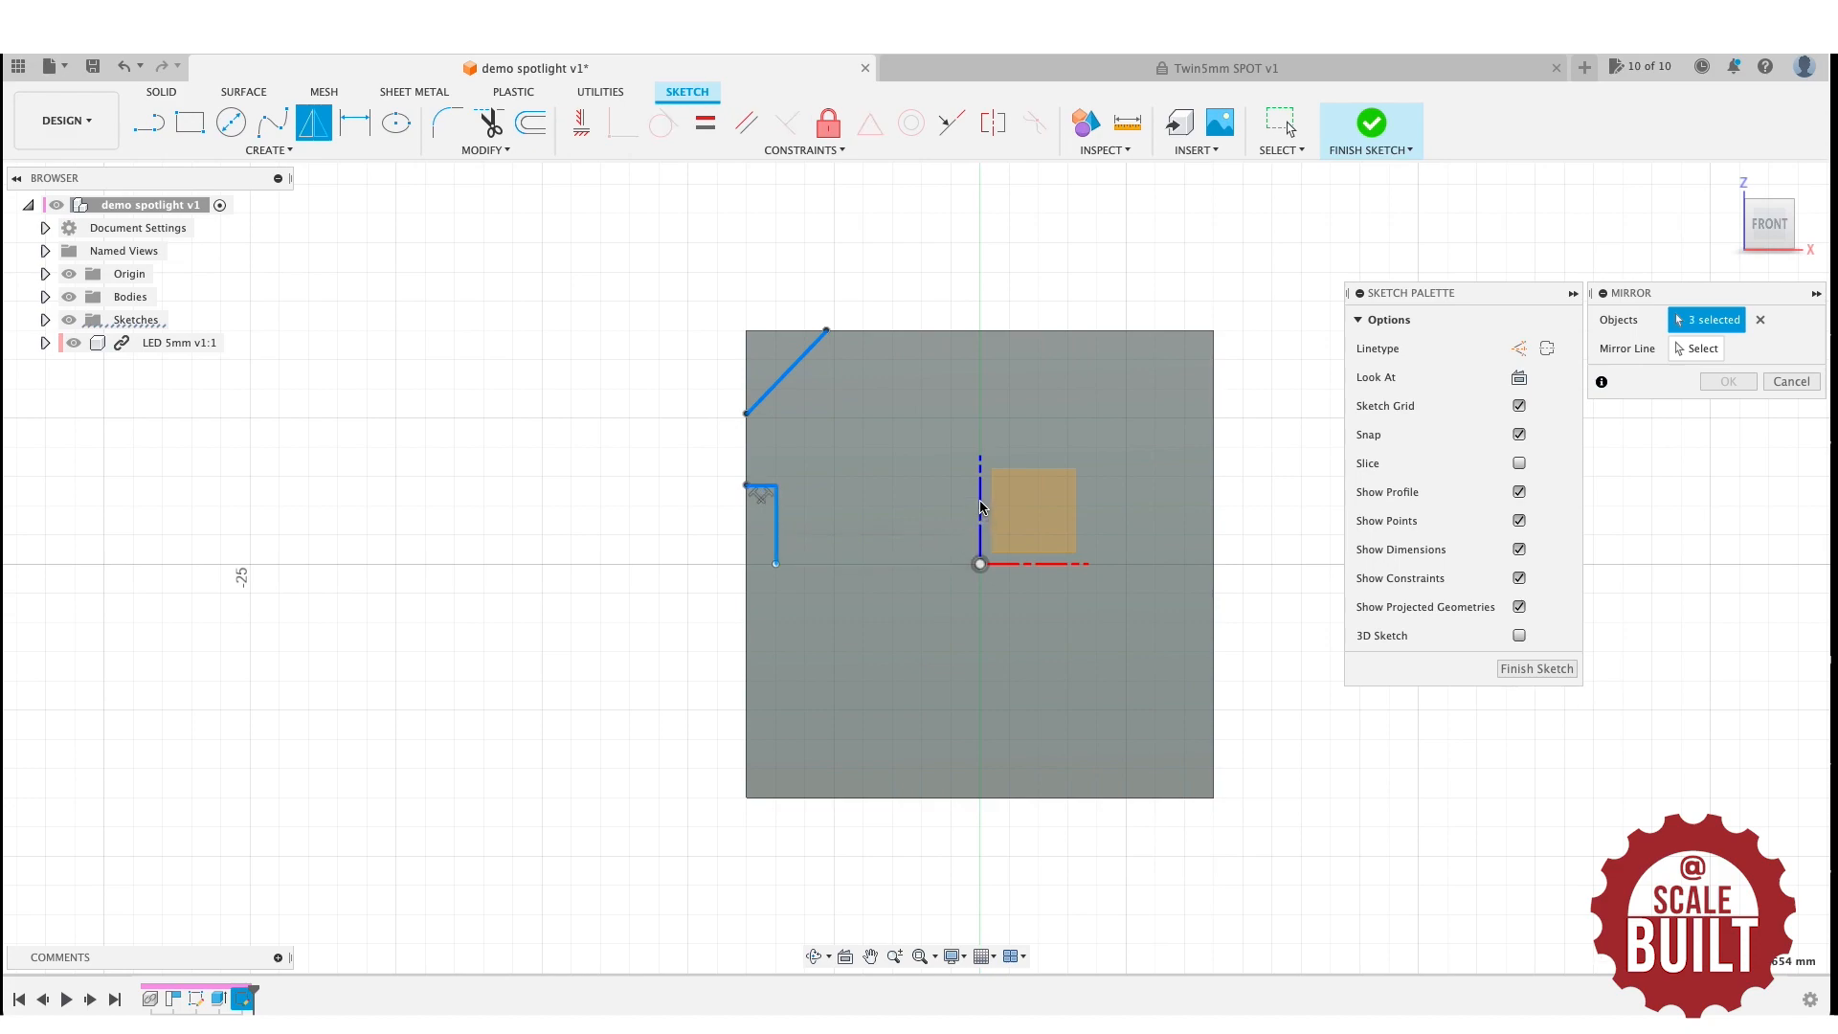
pyautogui.click(1696, 350)
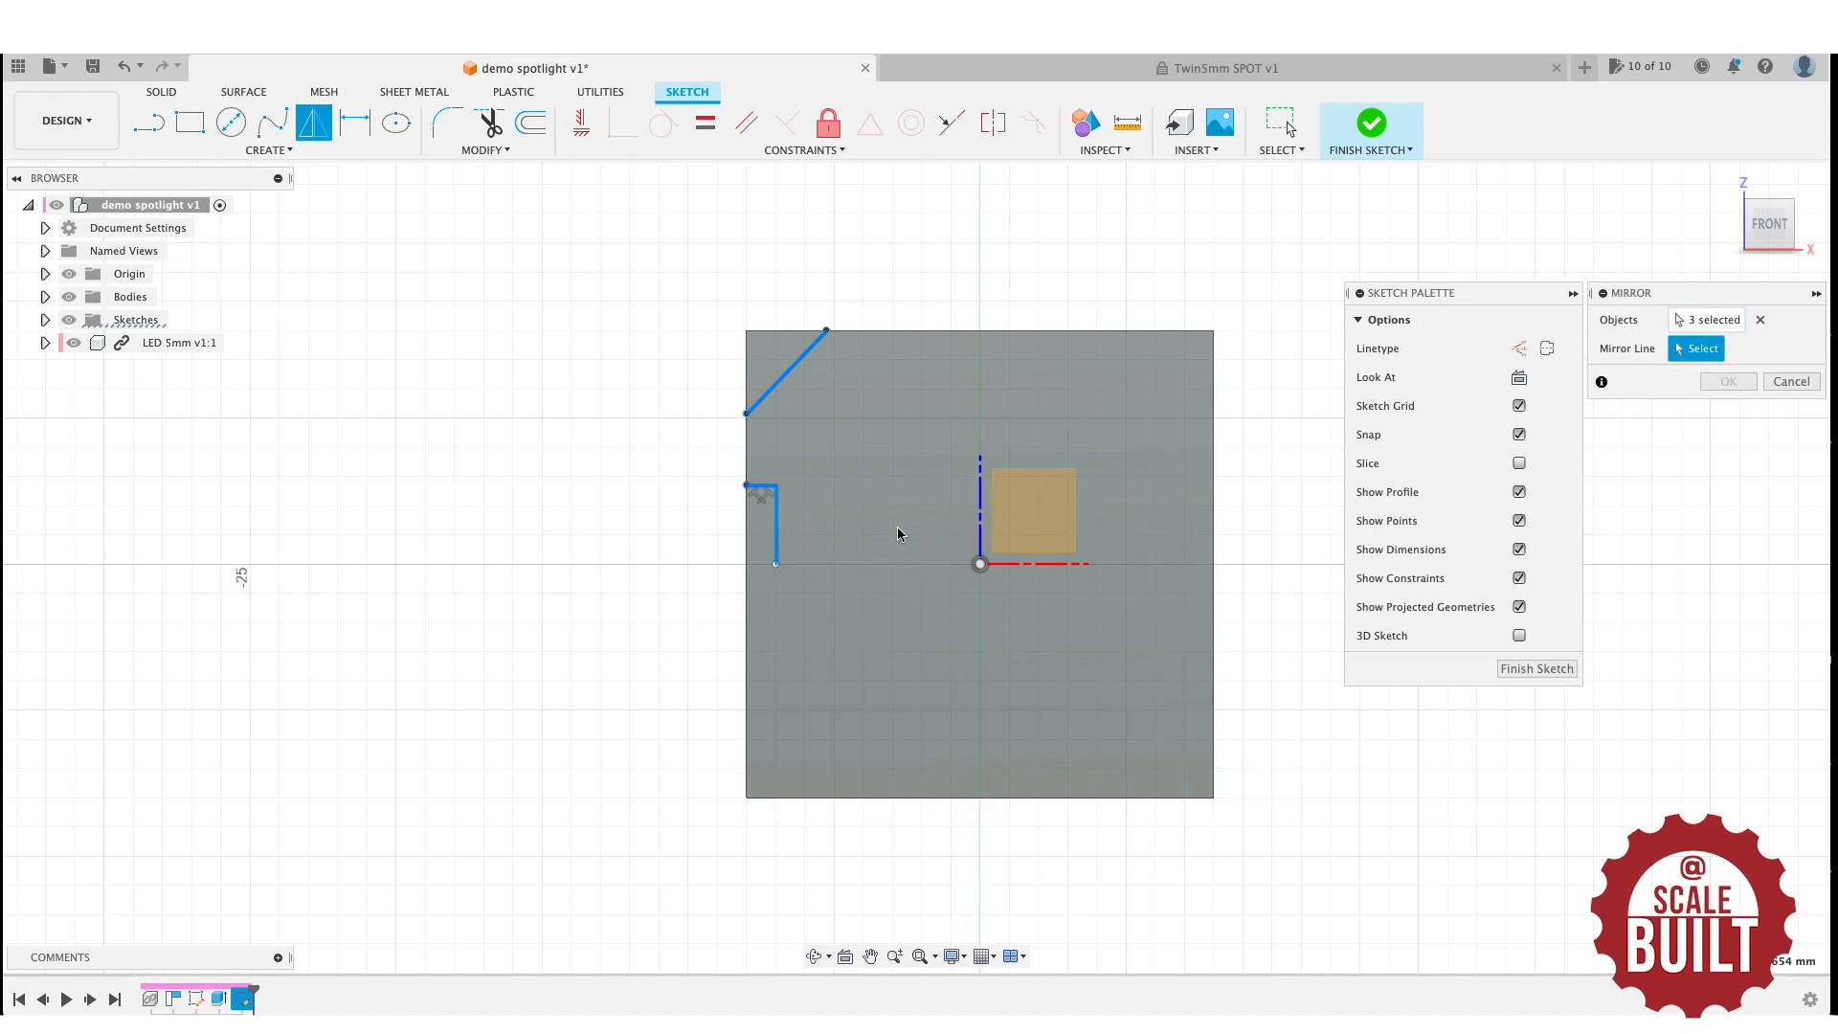
pyautogui.click(980, 503)
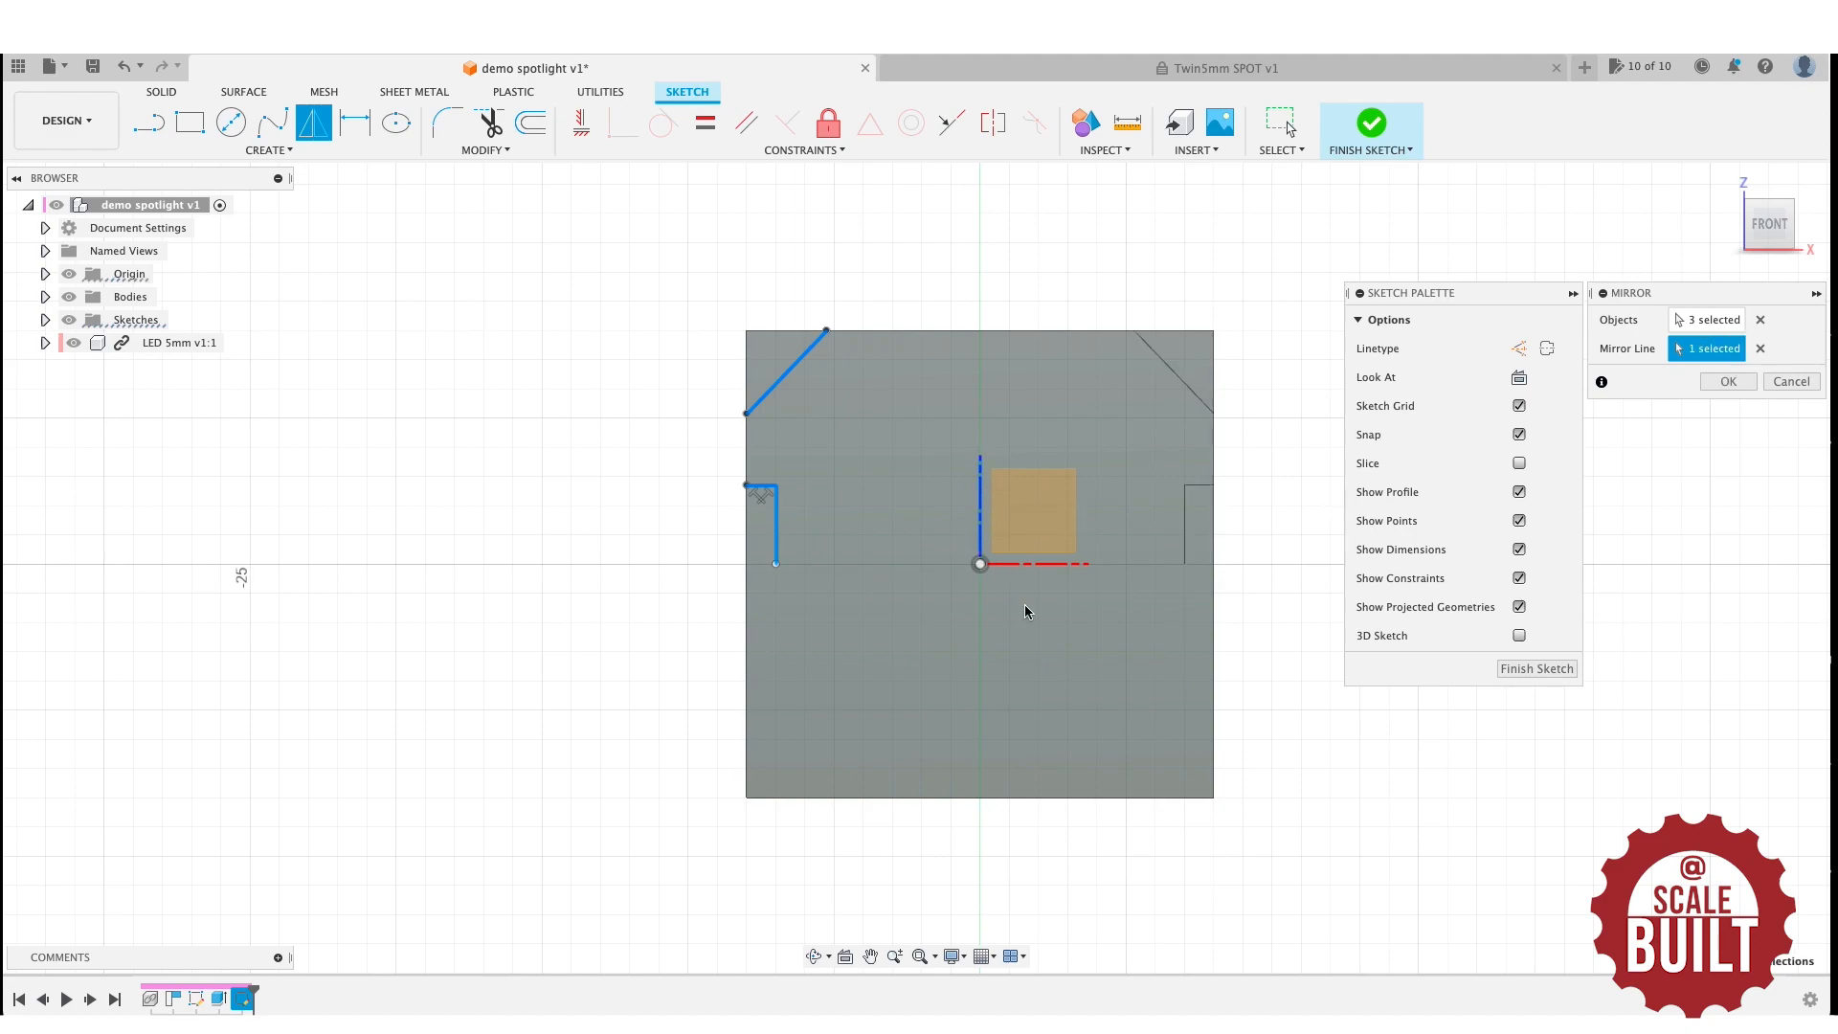
pyautogui.click(1727, 382)
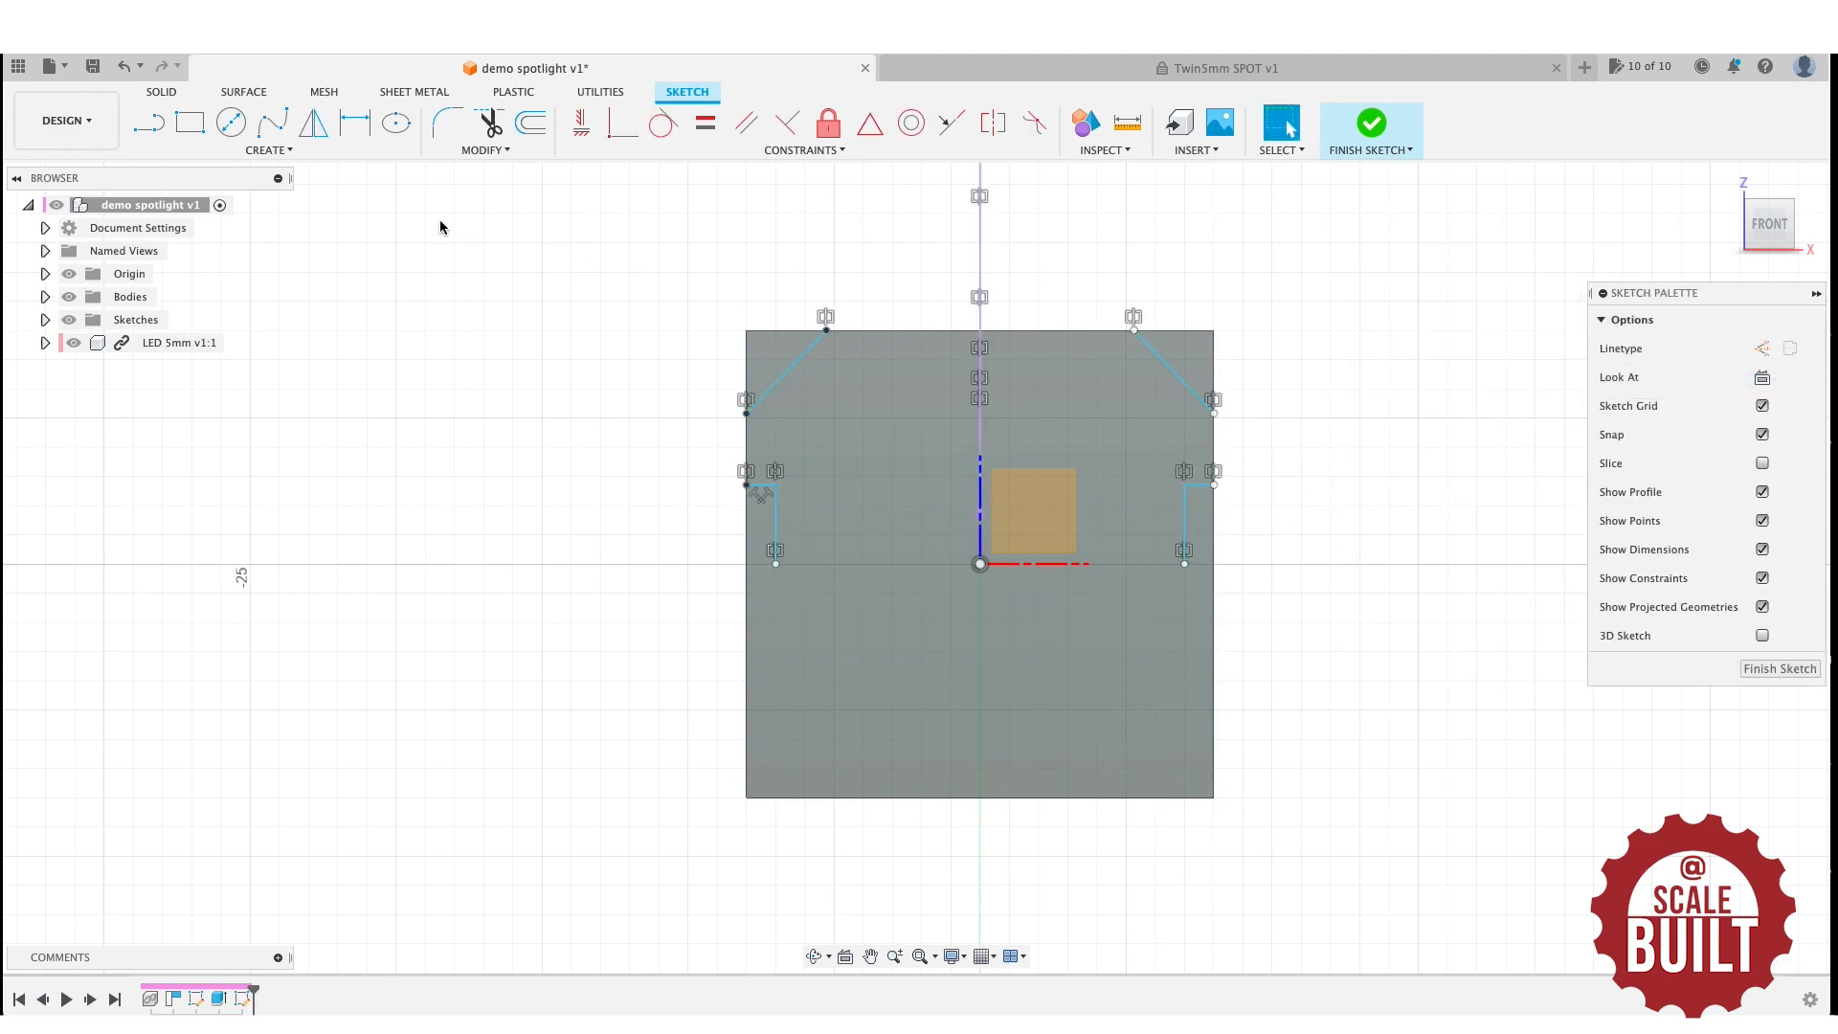
# Mirror both diagonals and the notch lines on both sides across the horizontal axis to complete the outline's lower half.
pyautogui.click(269, 150)
pyautogui.click(196, 394)
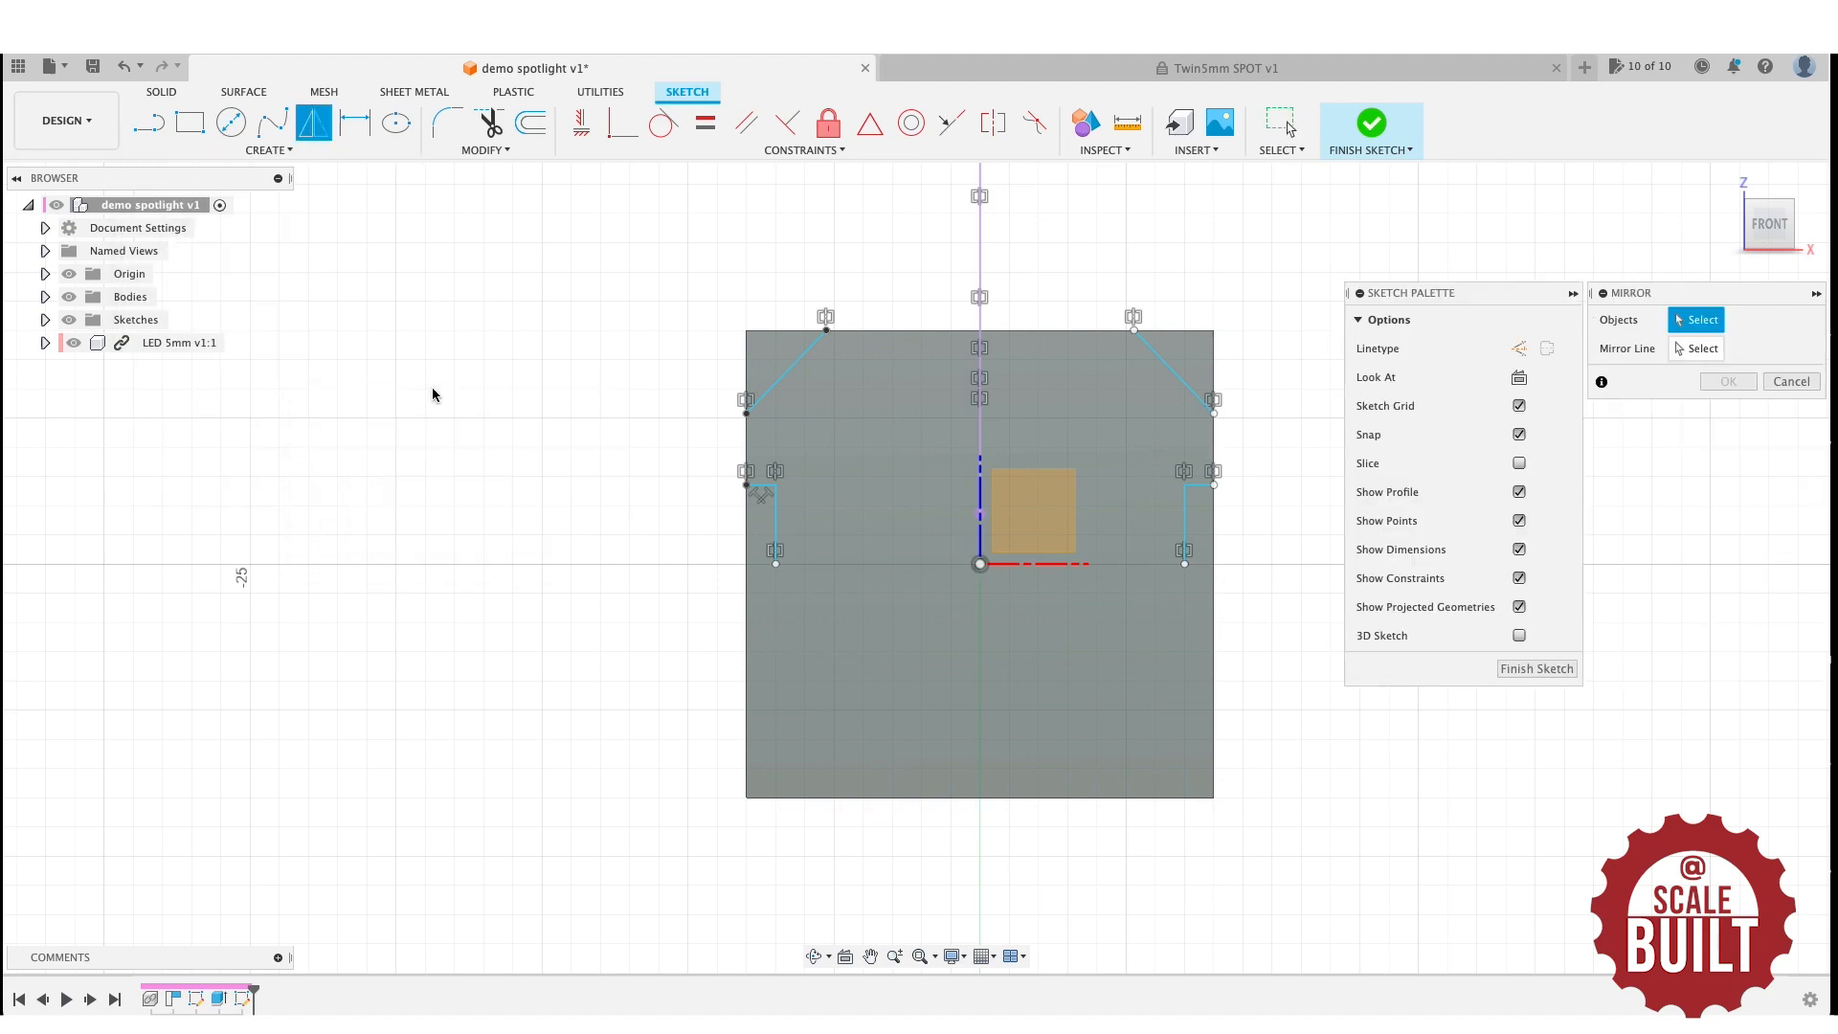
pyautogui.click(797, 361)
pyautogui.click(1183, 380)
pyautogui.click(1199, 487)
pyautogui.click(1185, 524)
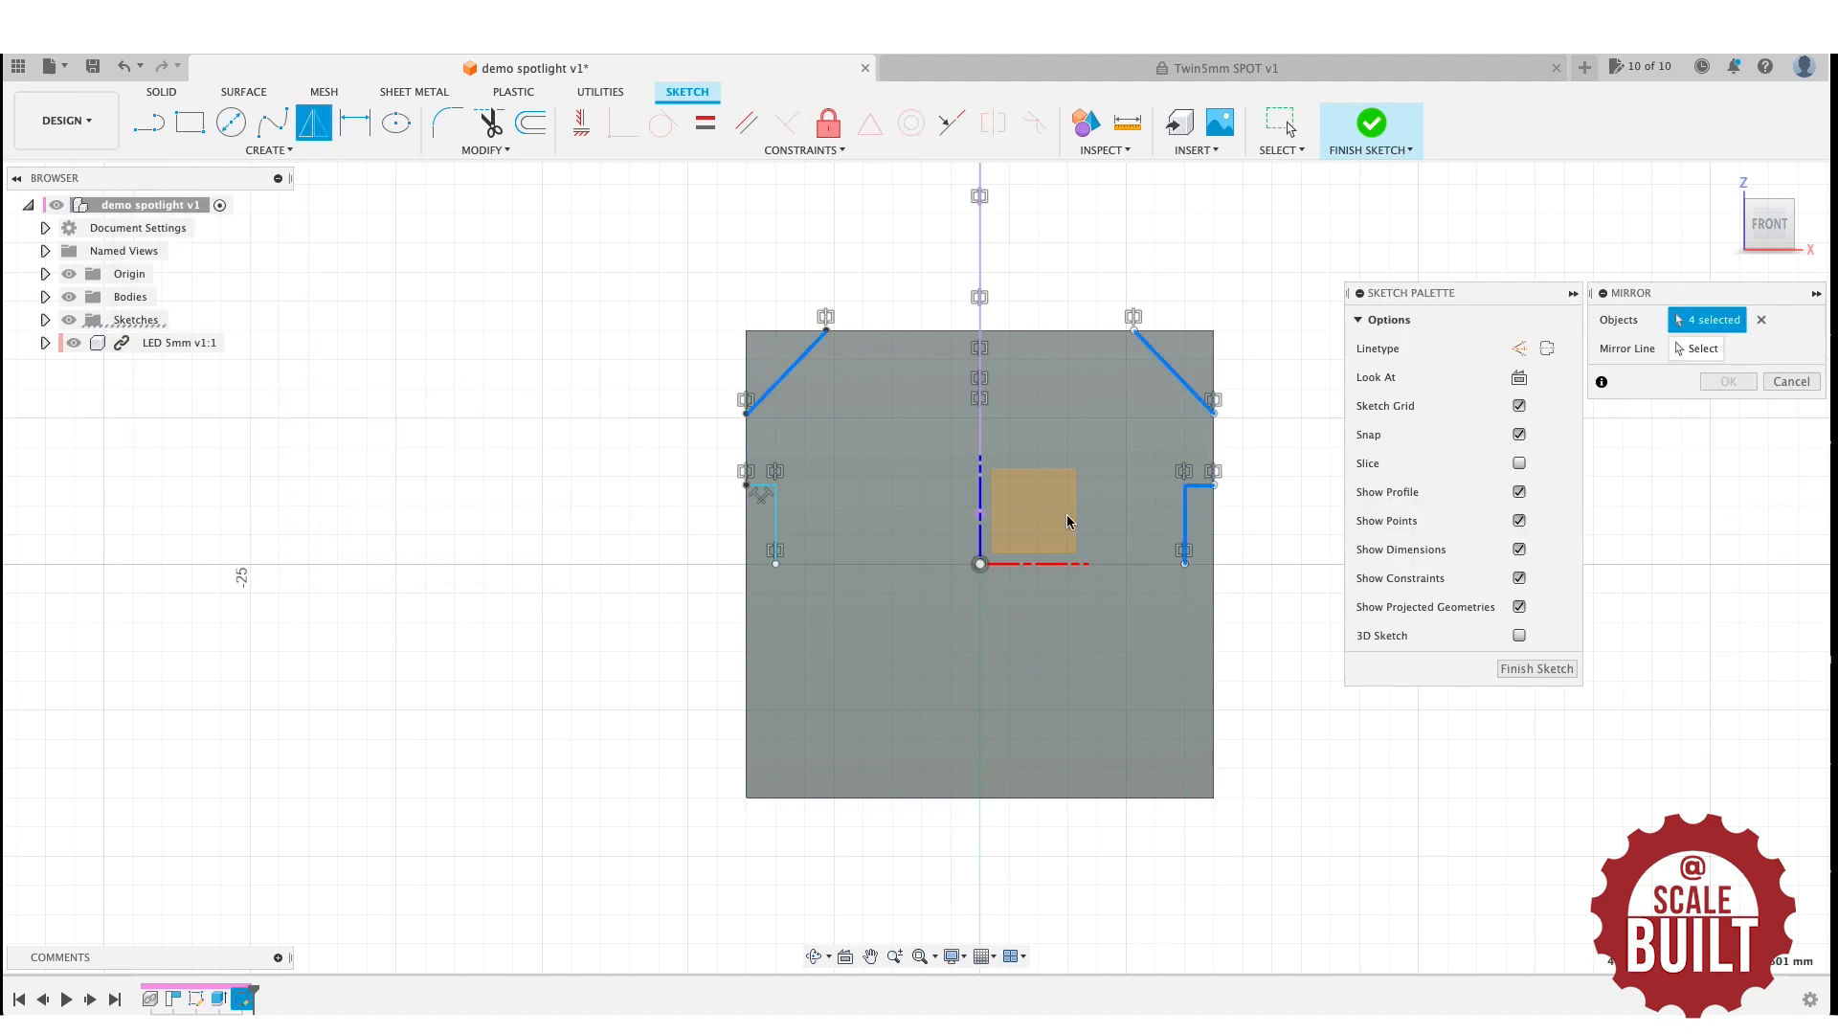
pyautogui.click(775, 518)
pyautogui.click(761, 485)
pyautogui.click(1695, 348)
pyautogui.click(1038, 564)
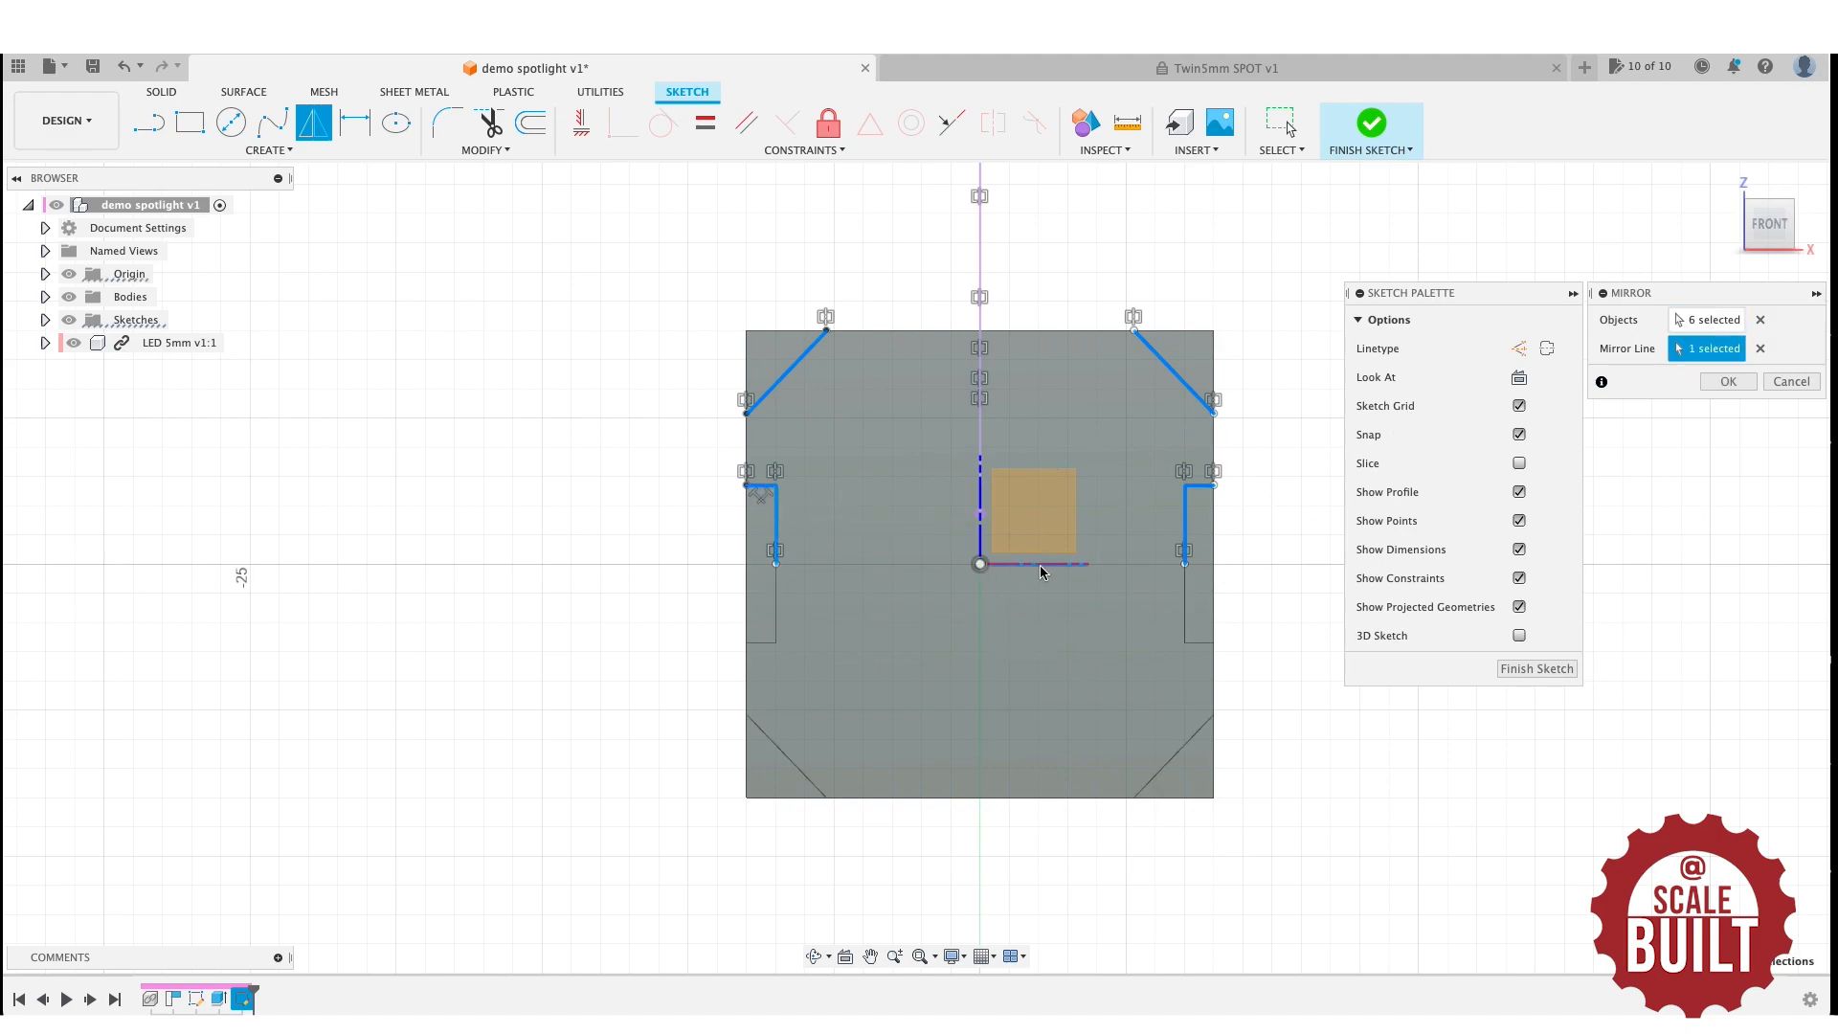
pyautogui.click(1728, 381)
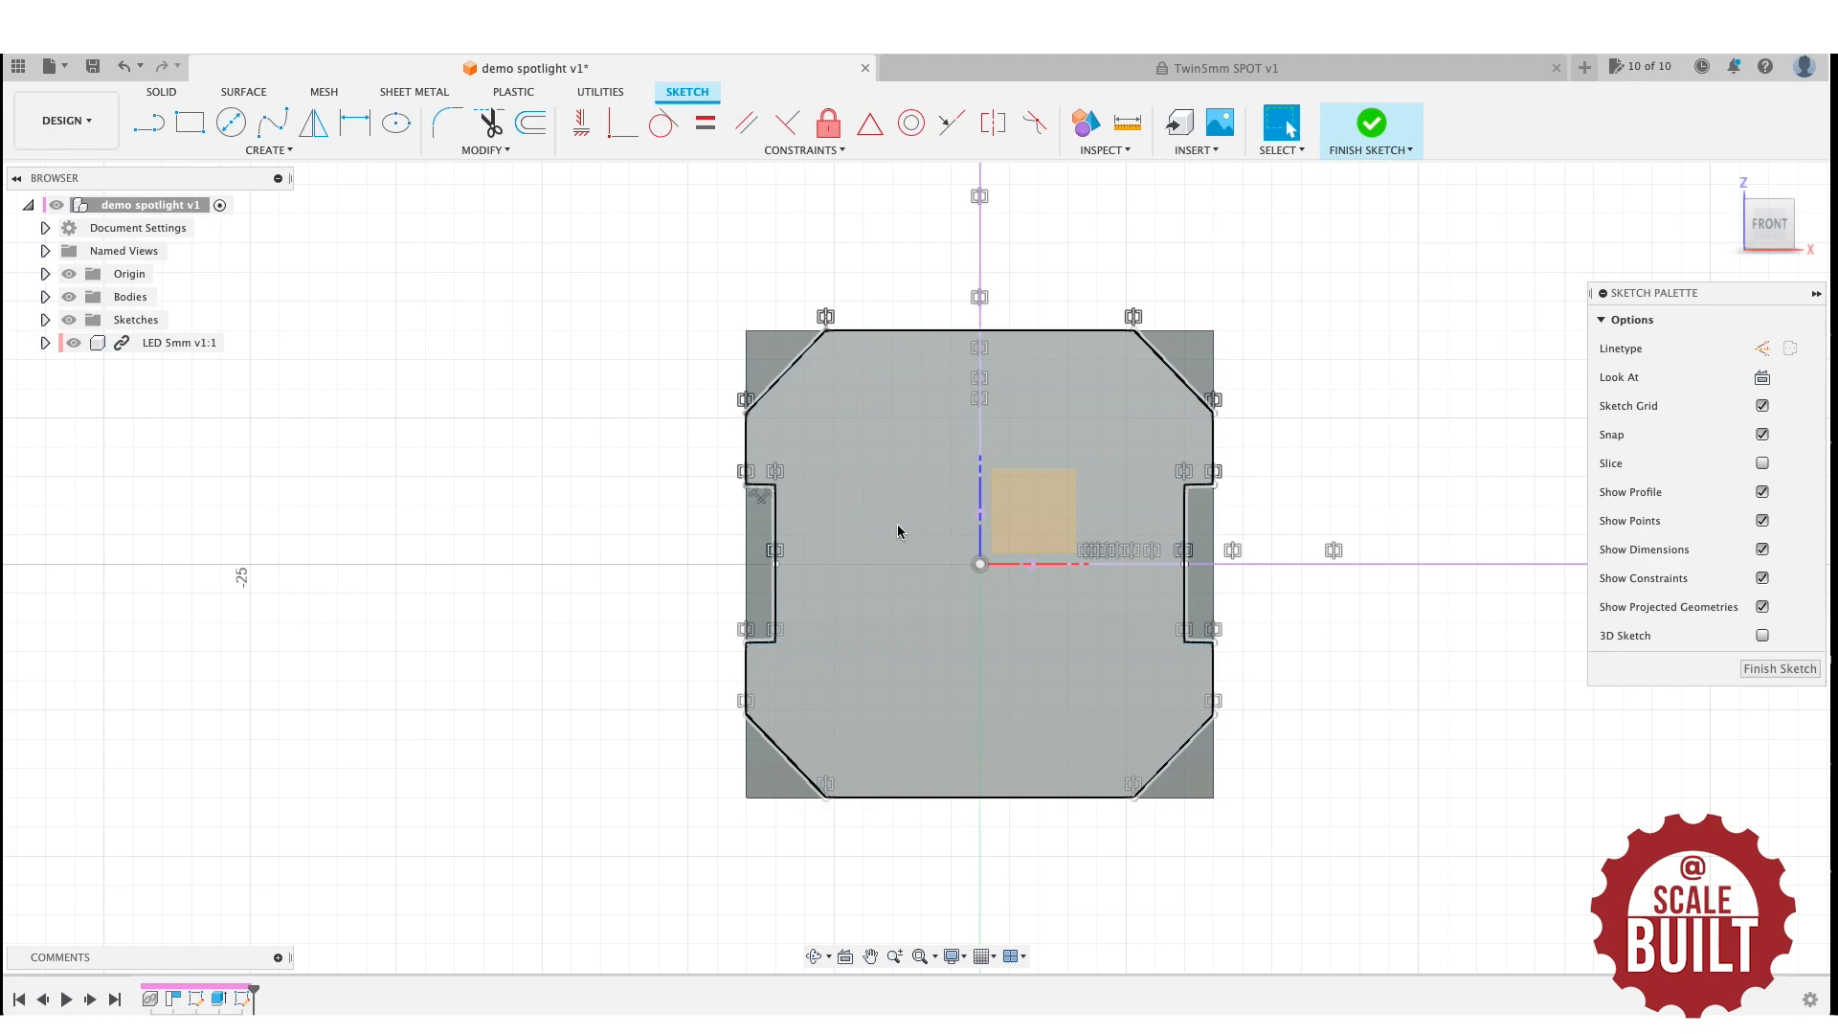
# Dimension the lower half of the left notch's vertical edge and the notch's depth, keeping both lengths as drawn.
pyautogui.press('d')
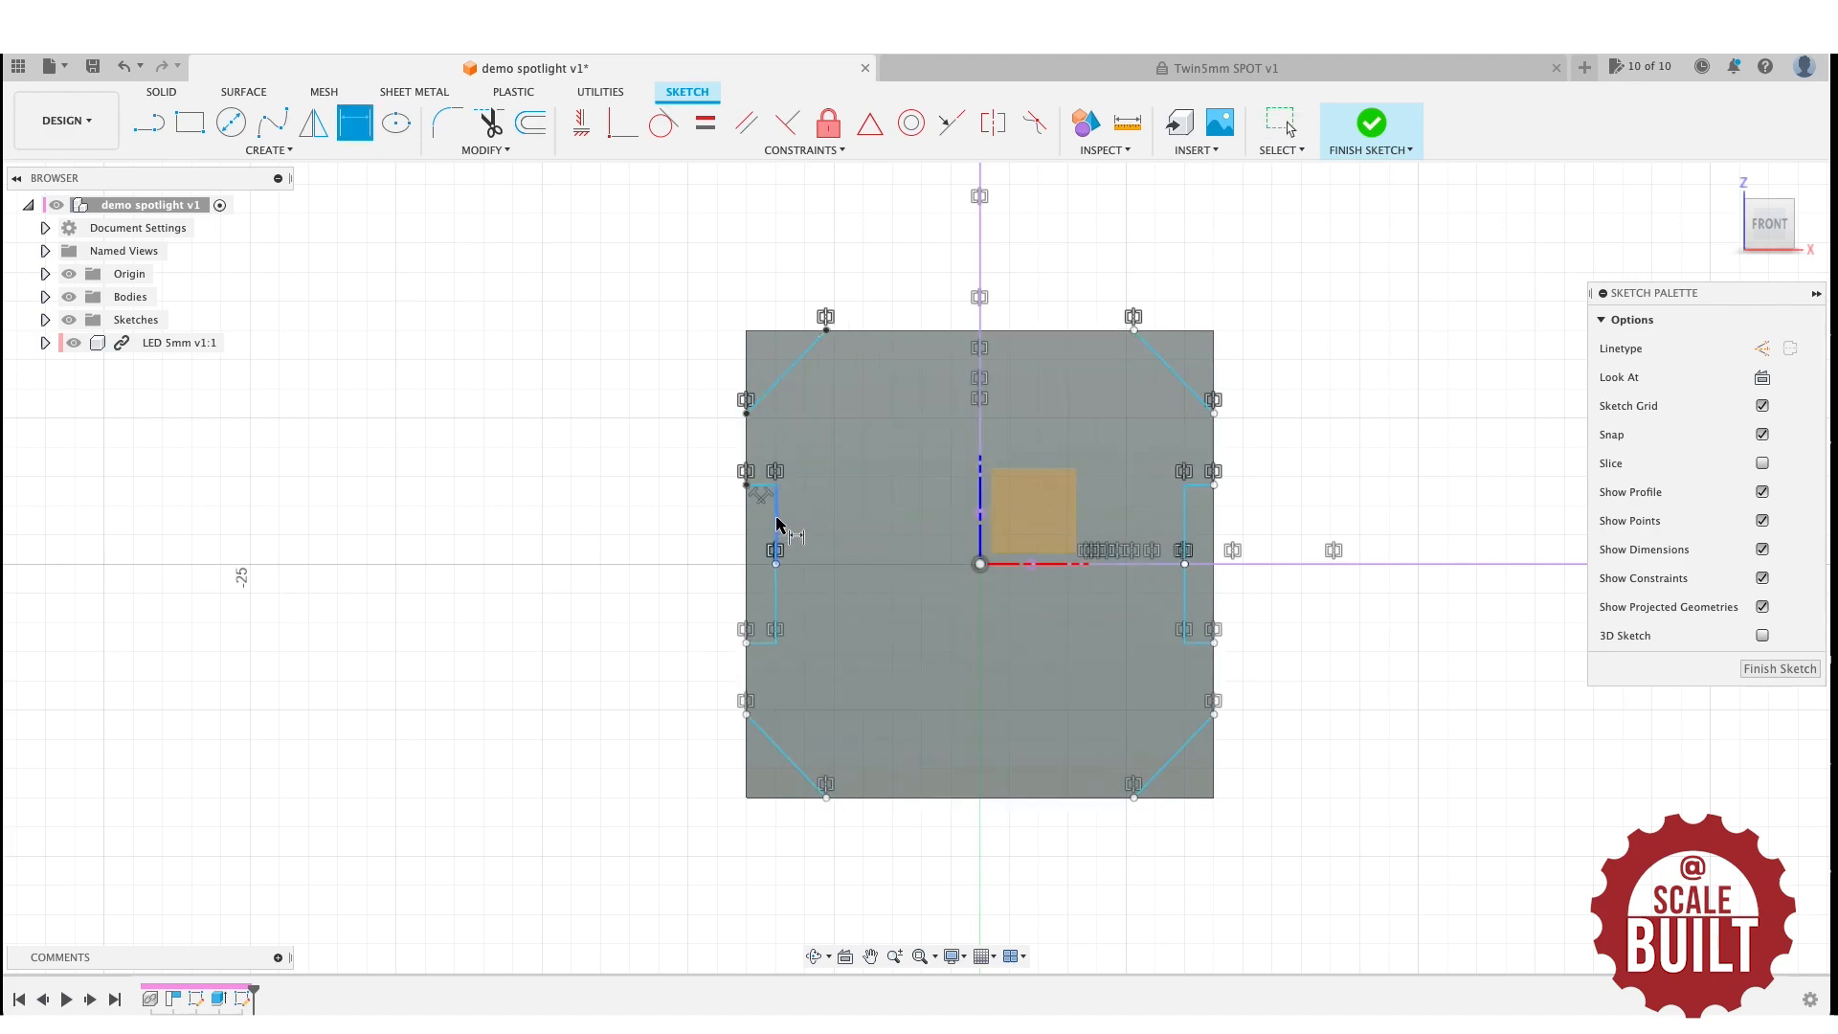
pyautogui.click(777, 605)
pyautogui.click(811, 605)
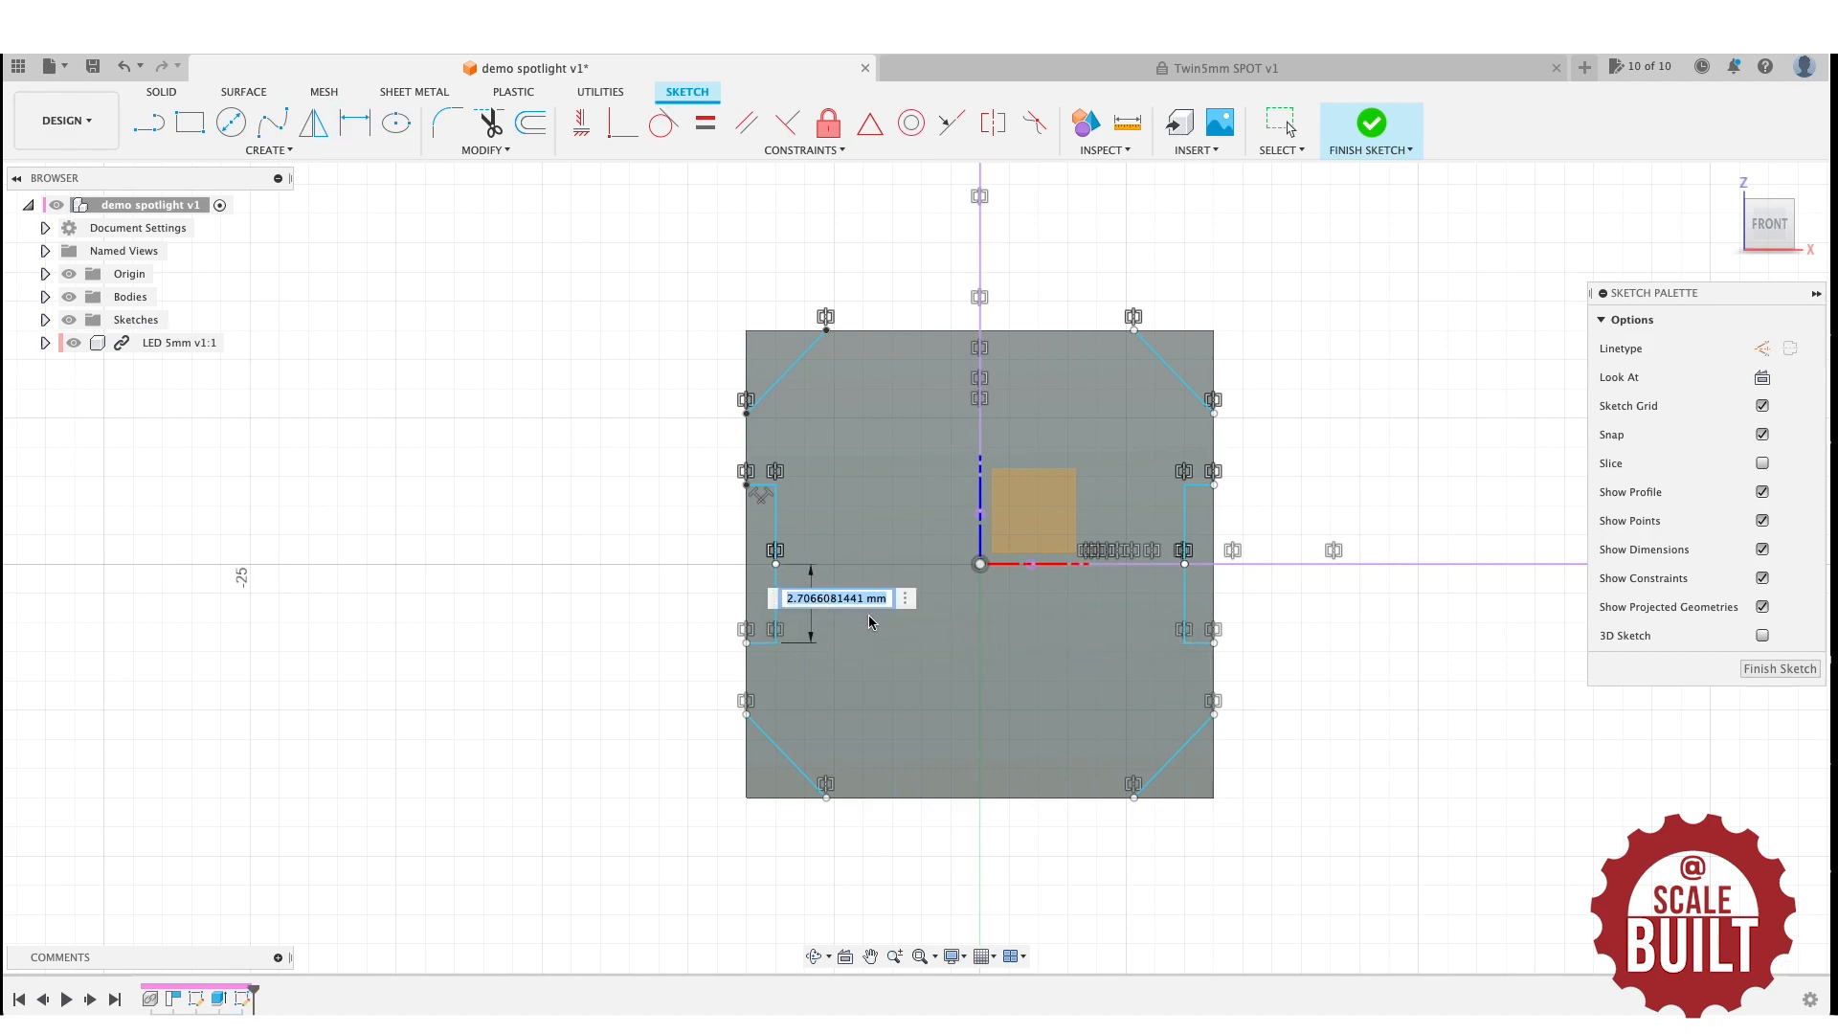
pyautogui.press('Return')
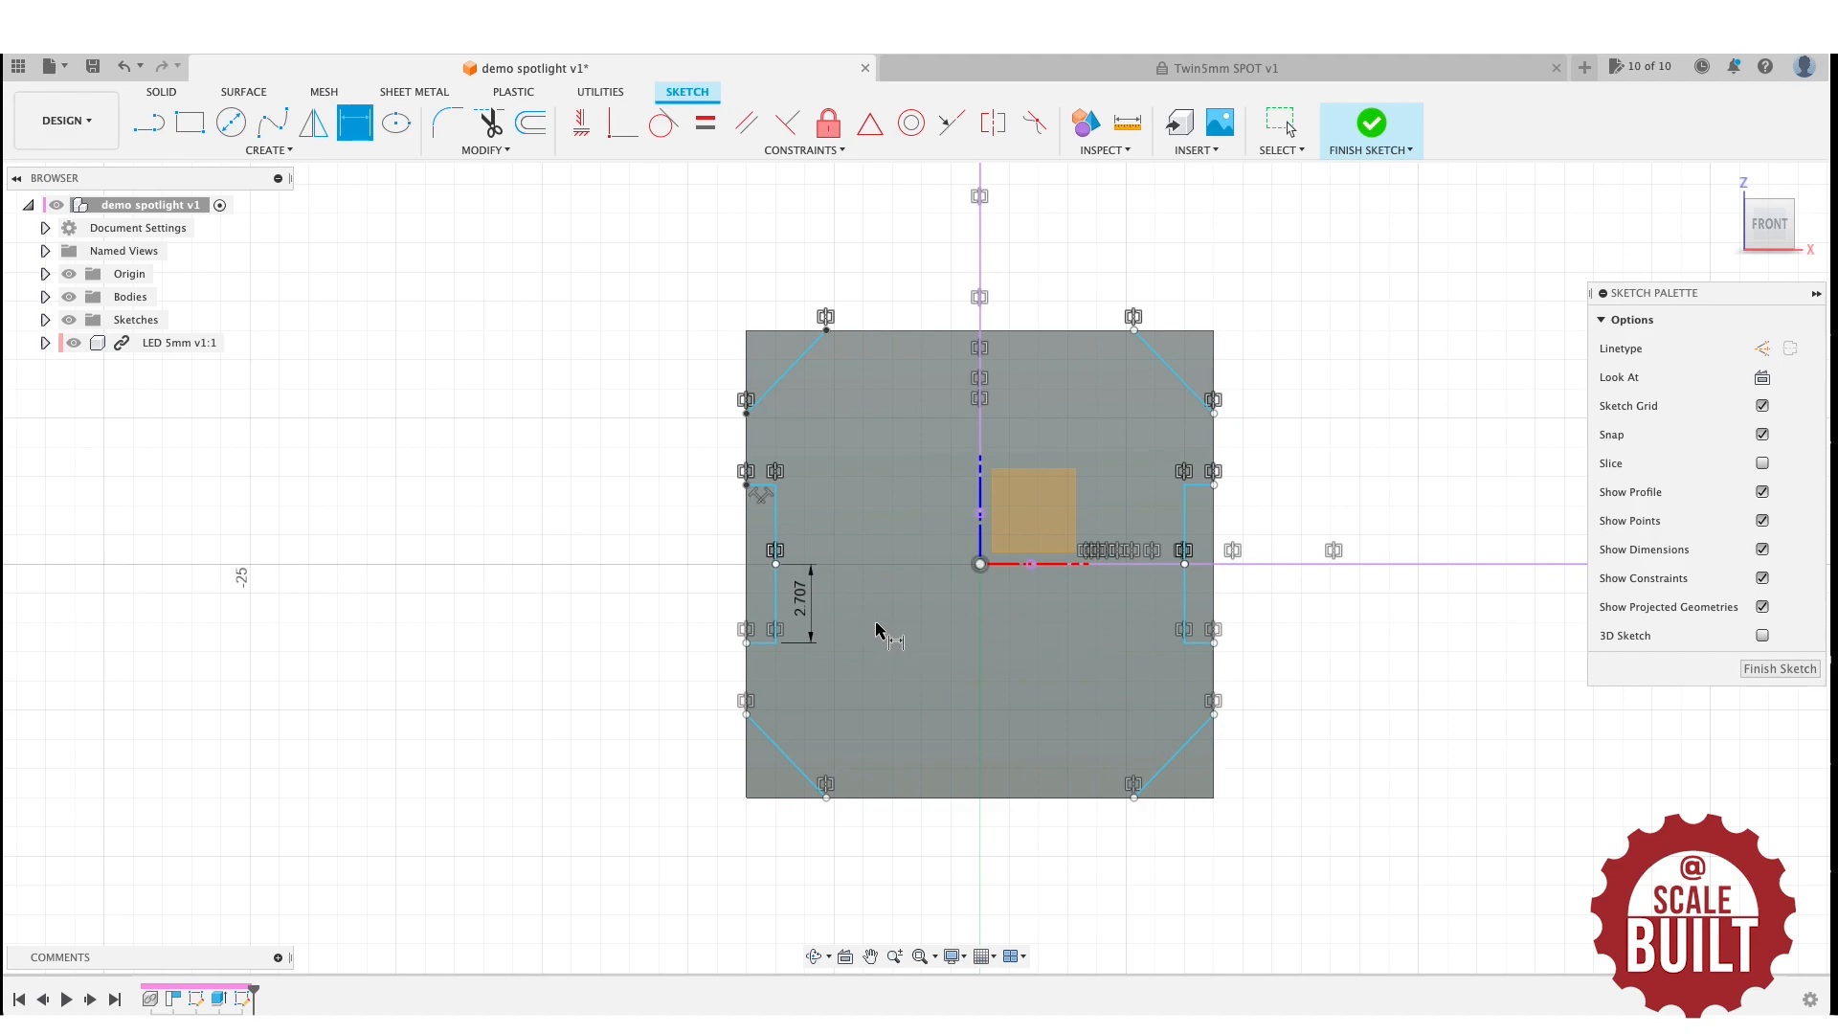
pyautogui.click(761, 643)
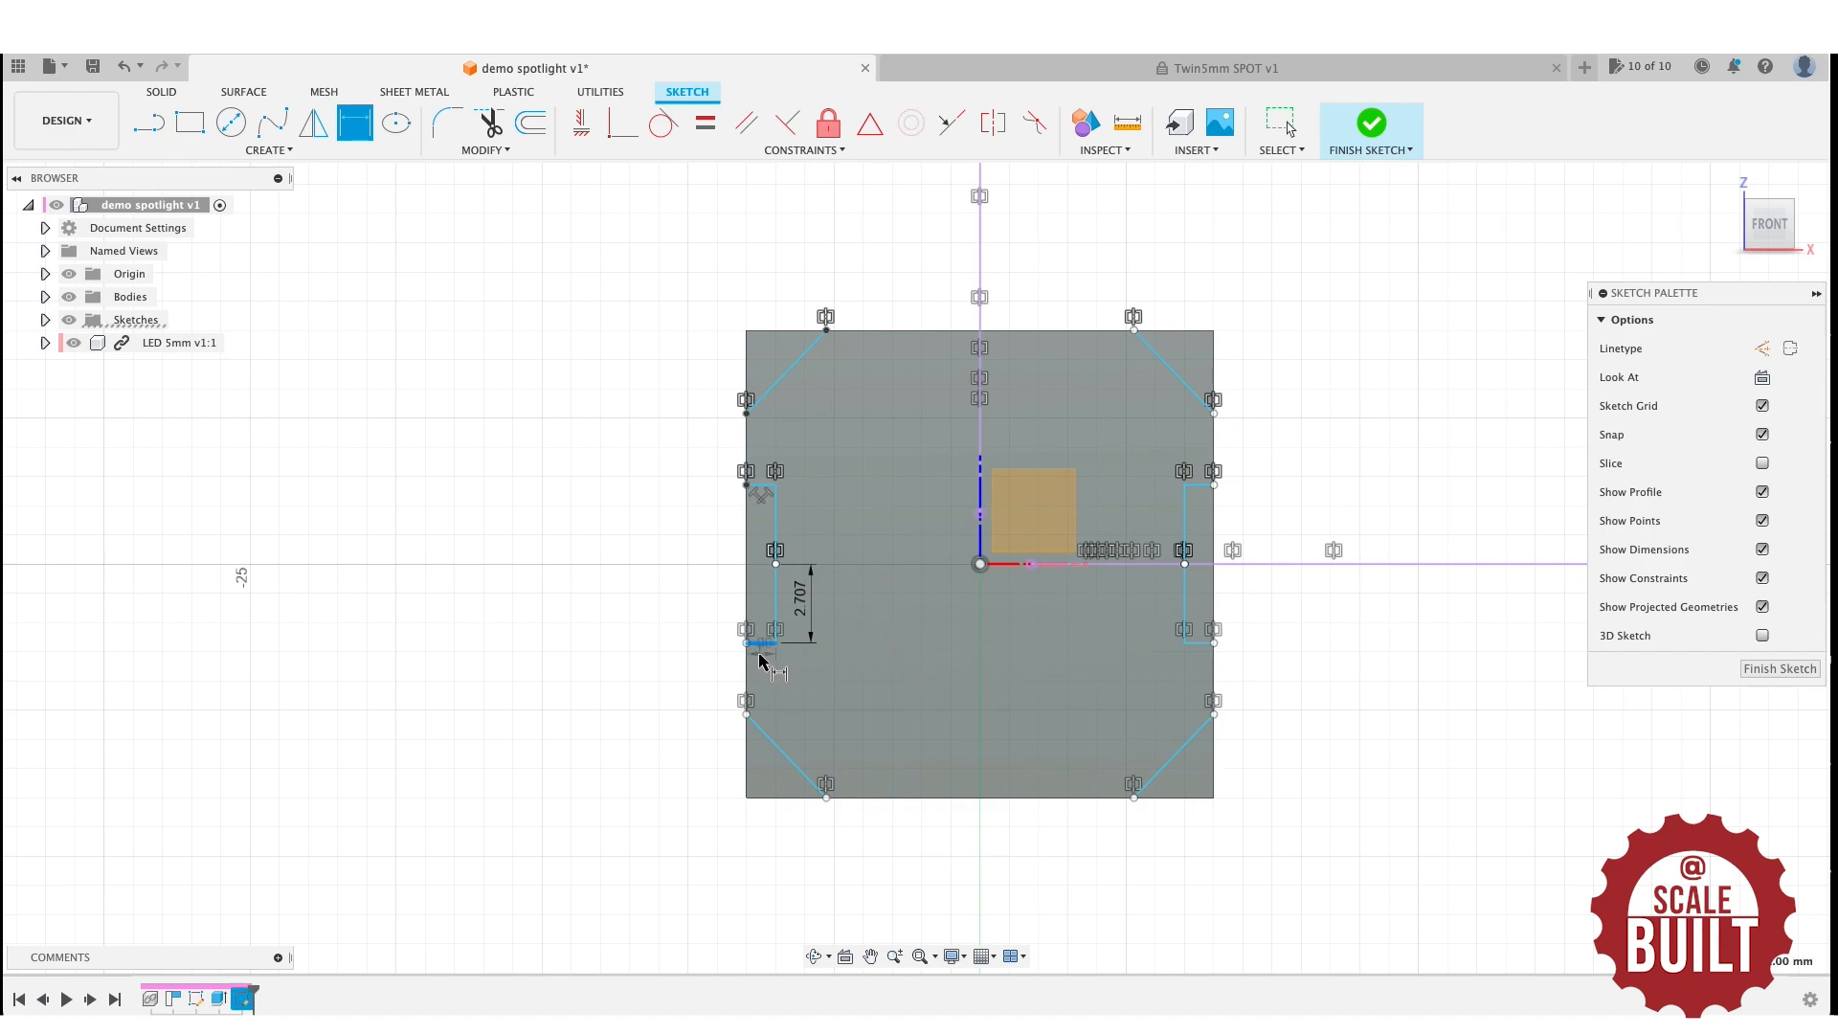
pyautogui.click(888, 674)
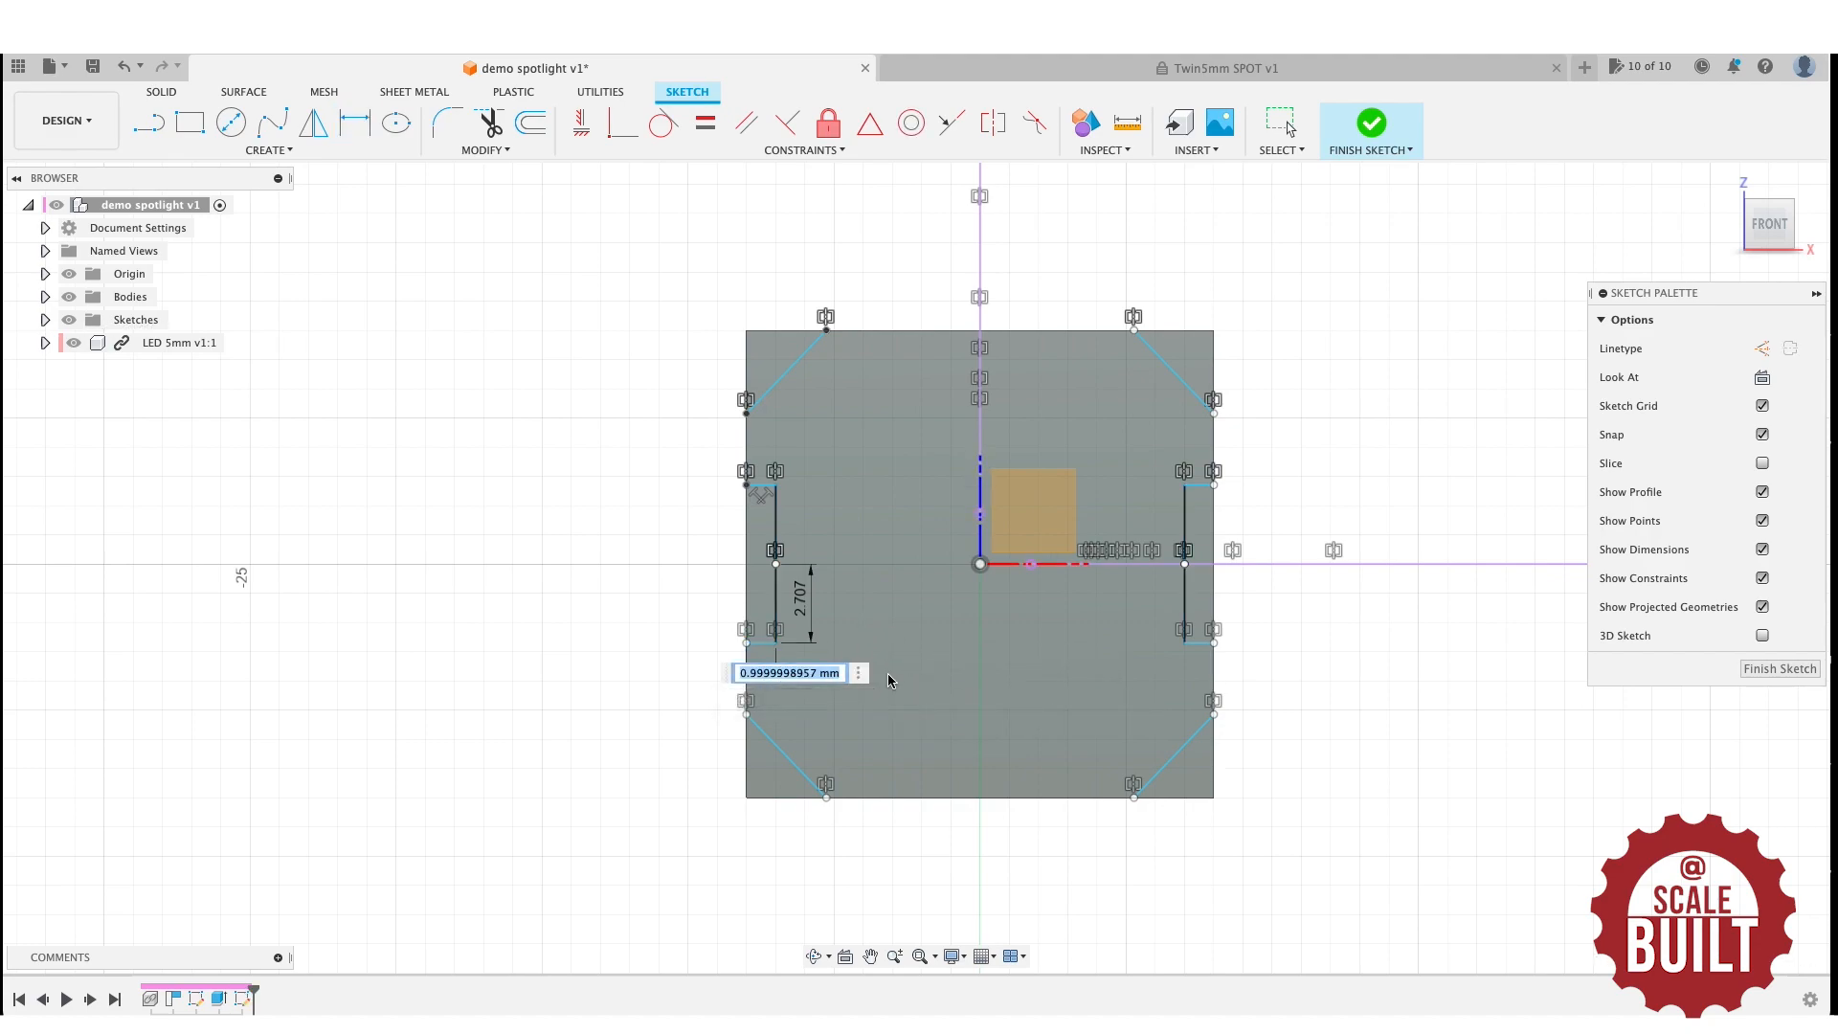
pyautogui.press('Return')
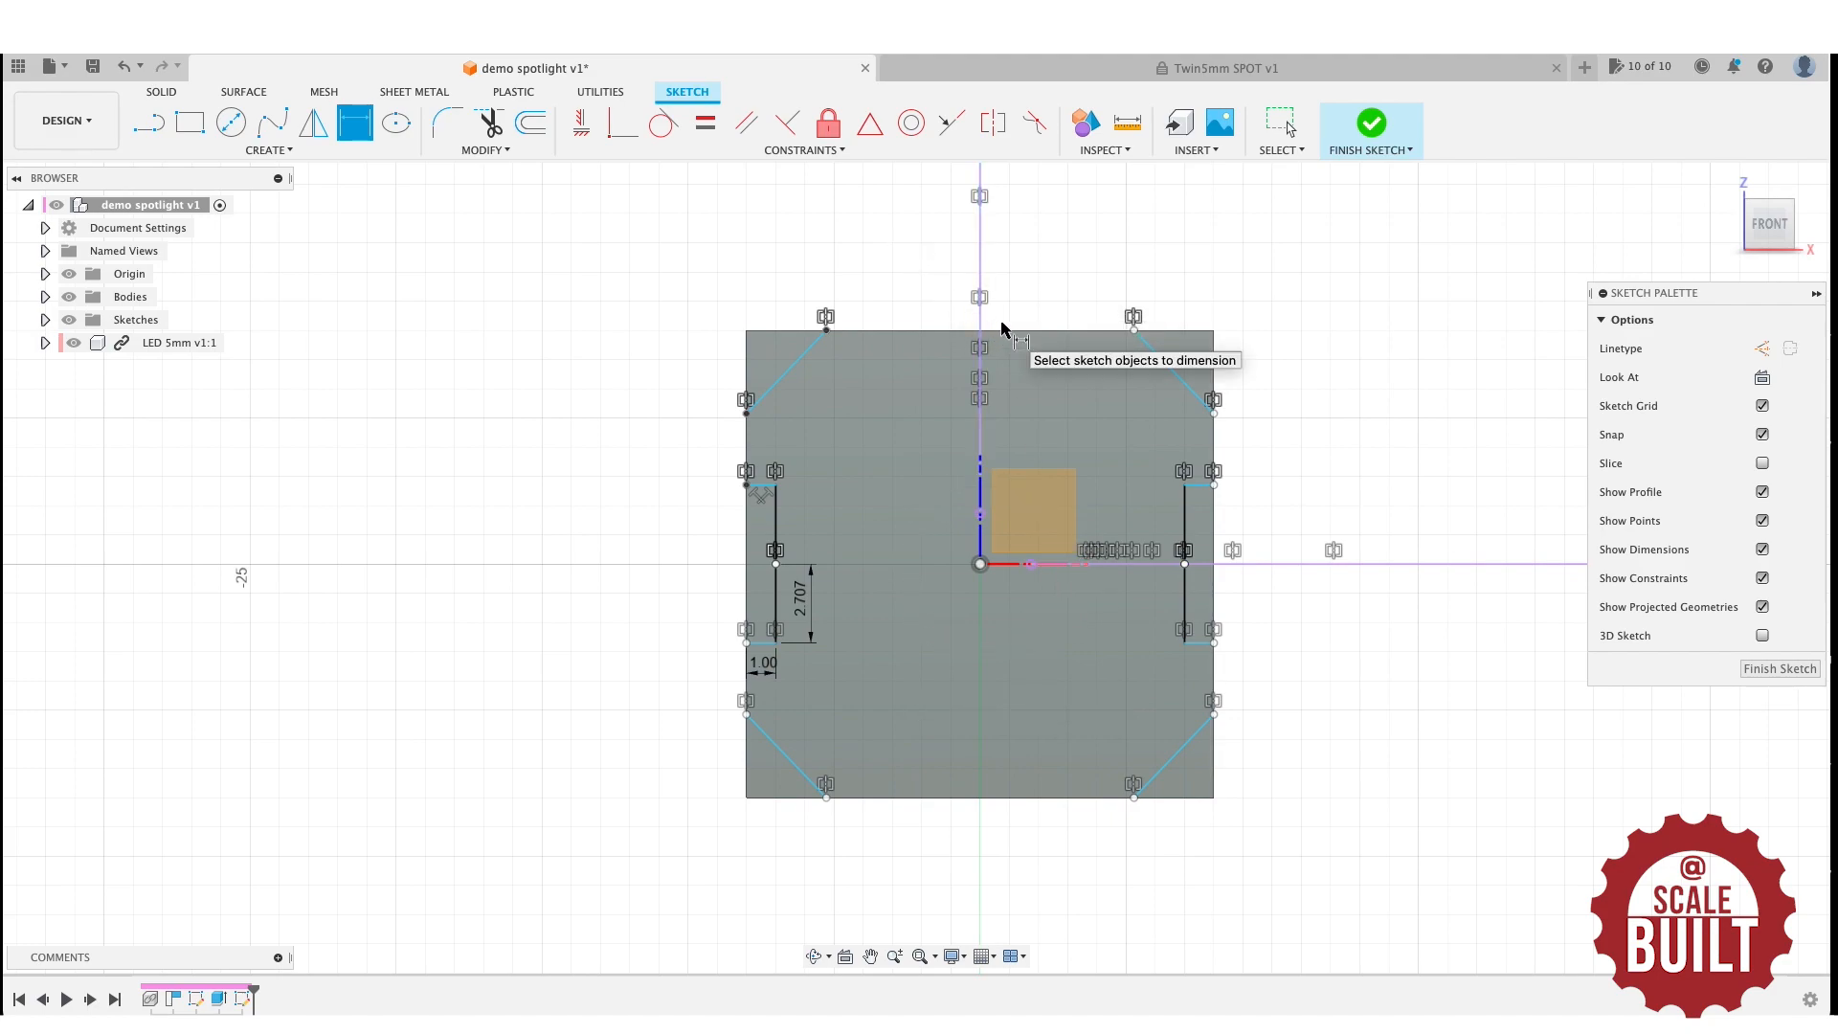
# Draw a center rectangle on the midpoint of the face's top edge, 2.707 * 2 mm wide and 2 mm high.
pyautogui.press('s')
pyautogui.click(1064, 369)
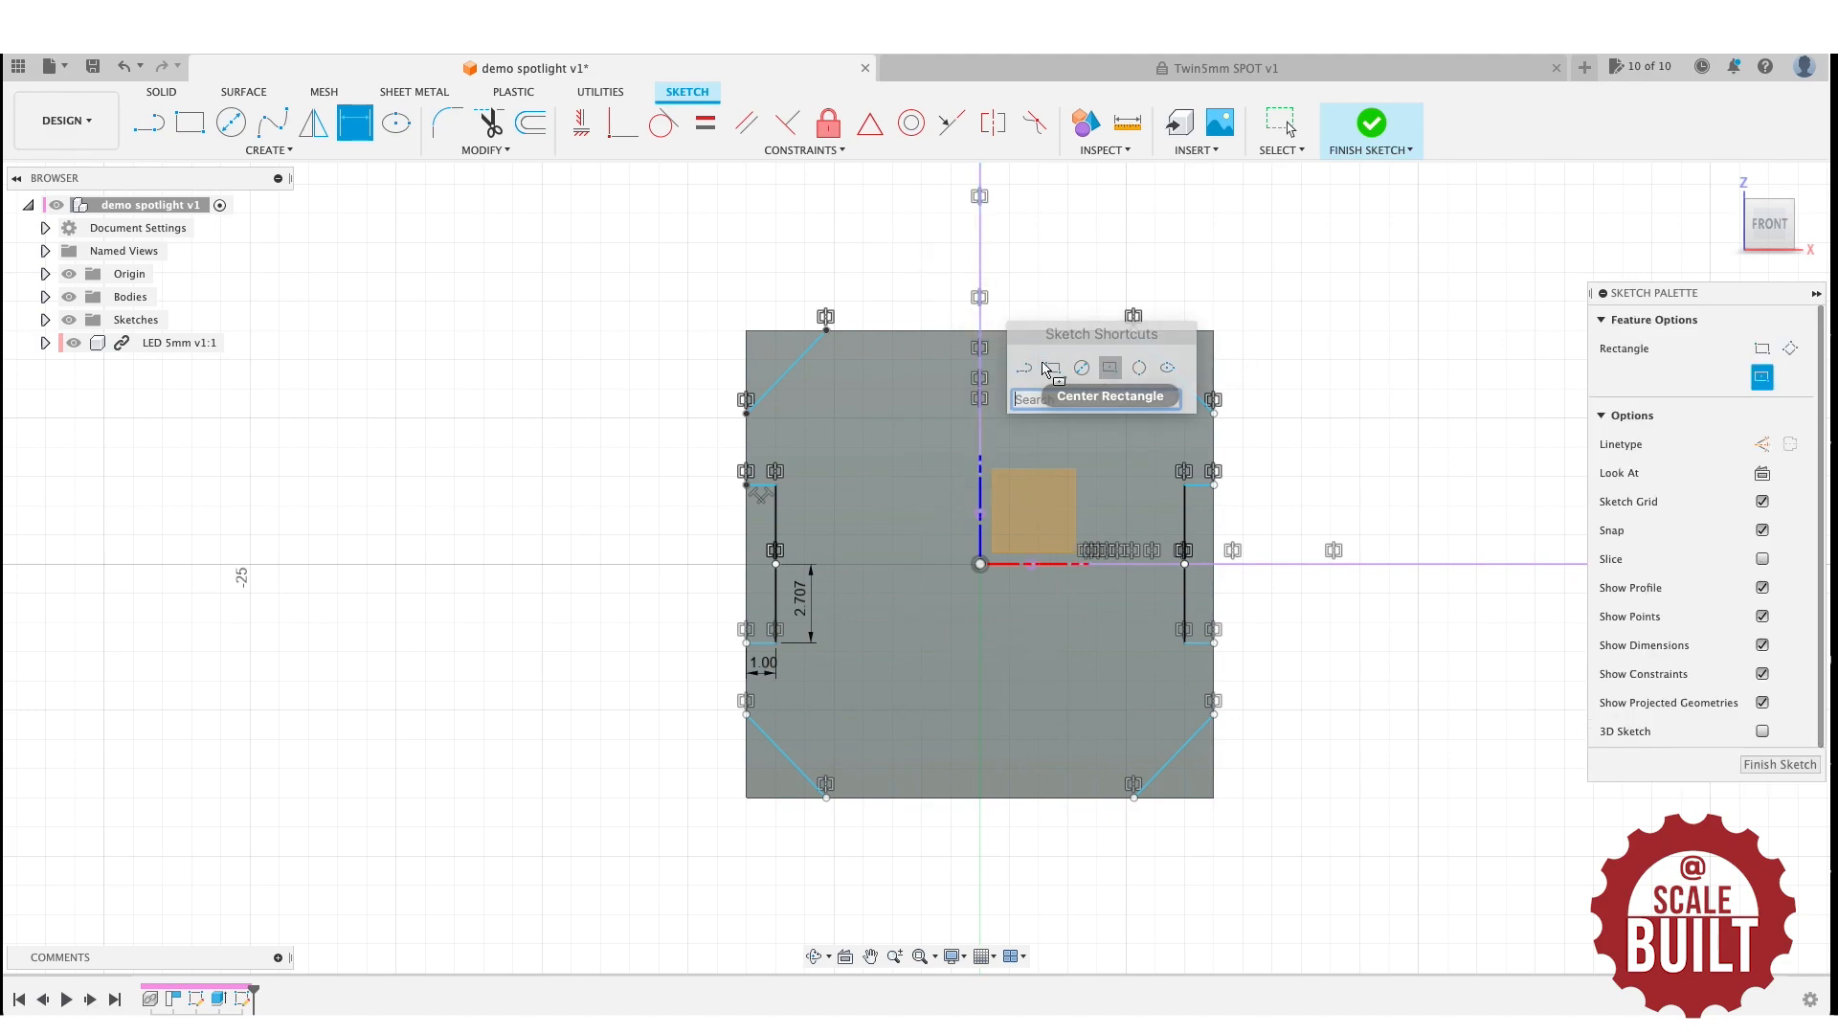
pyautogui.click(979, 330)
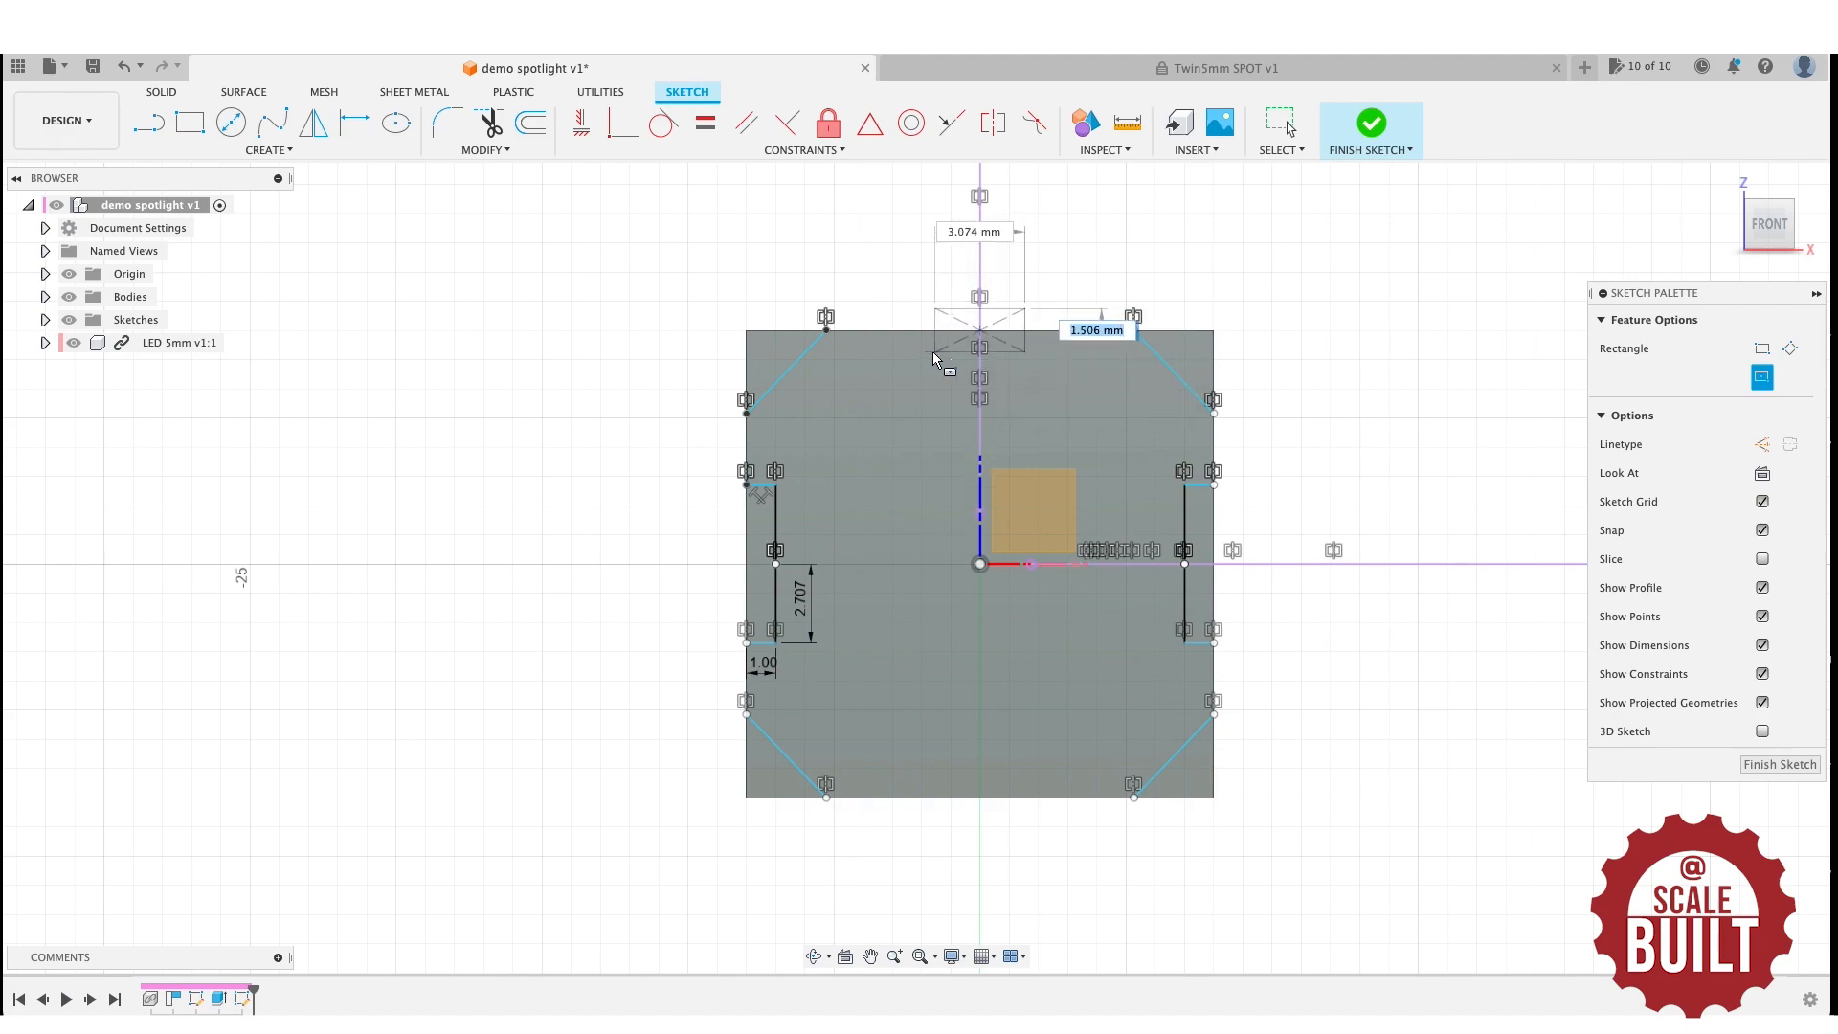
pyautogui.write('2')
pyautogui.press('Tab')
pyautogui.write('2.707')
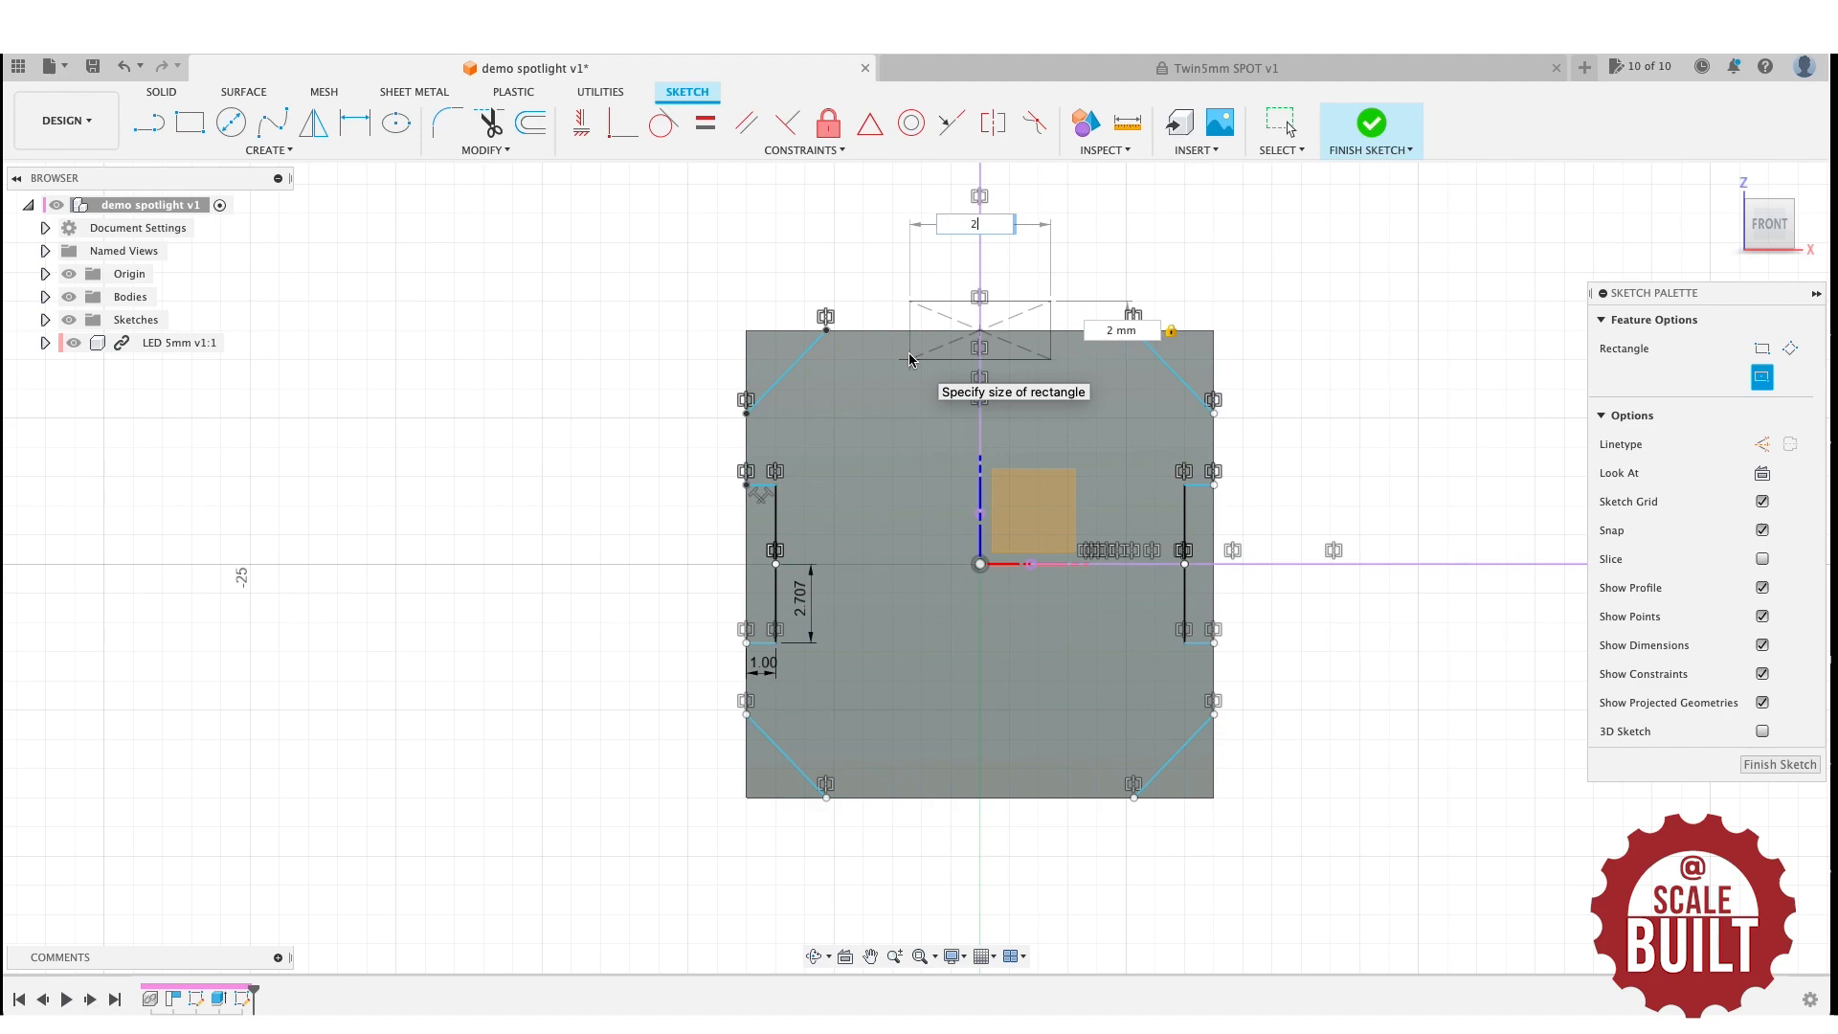
pyautogui.press('Tab')
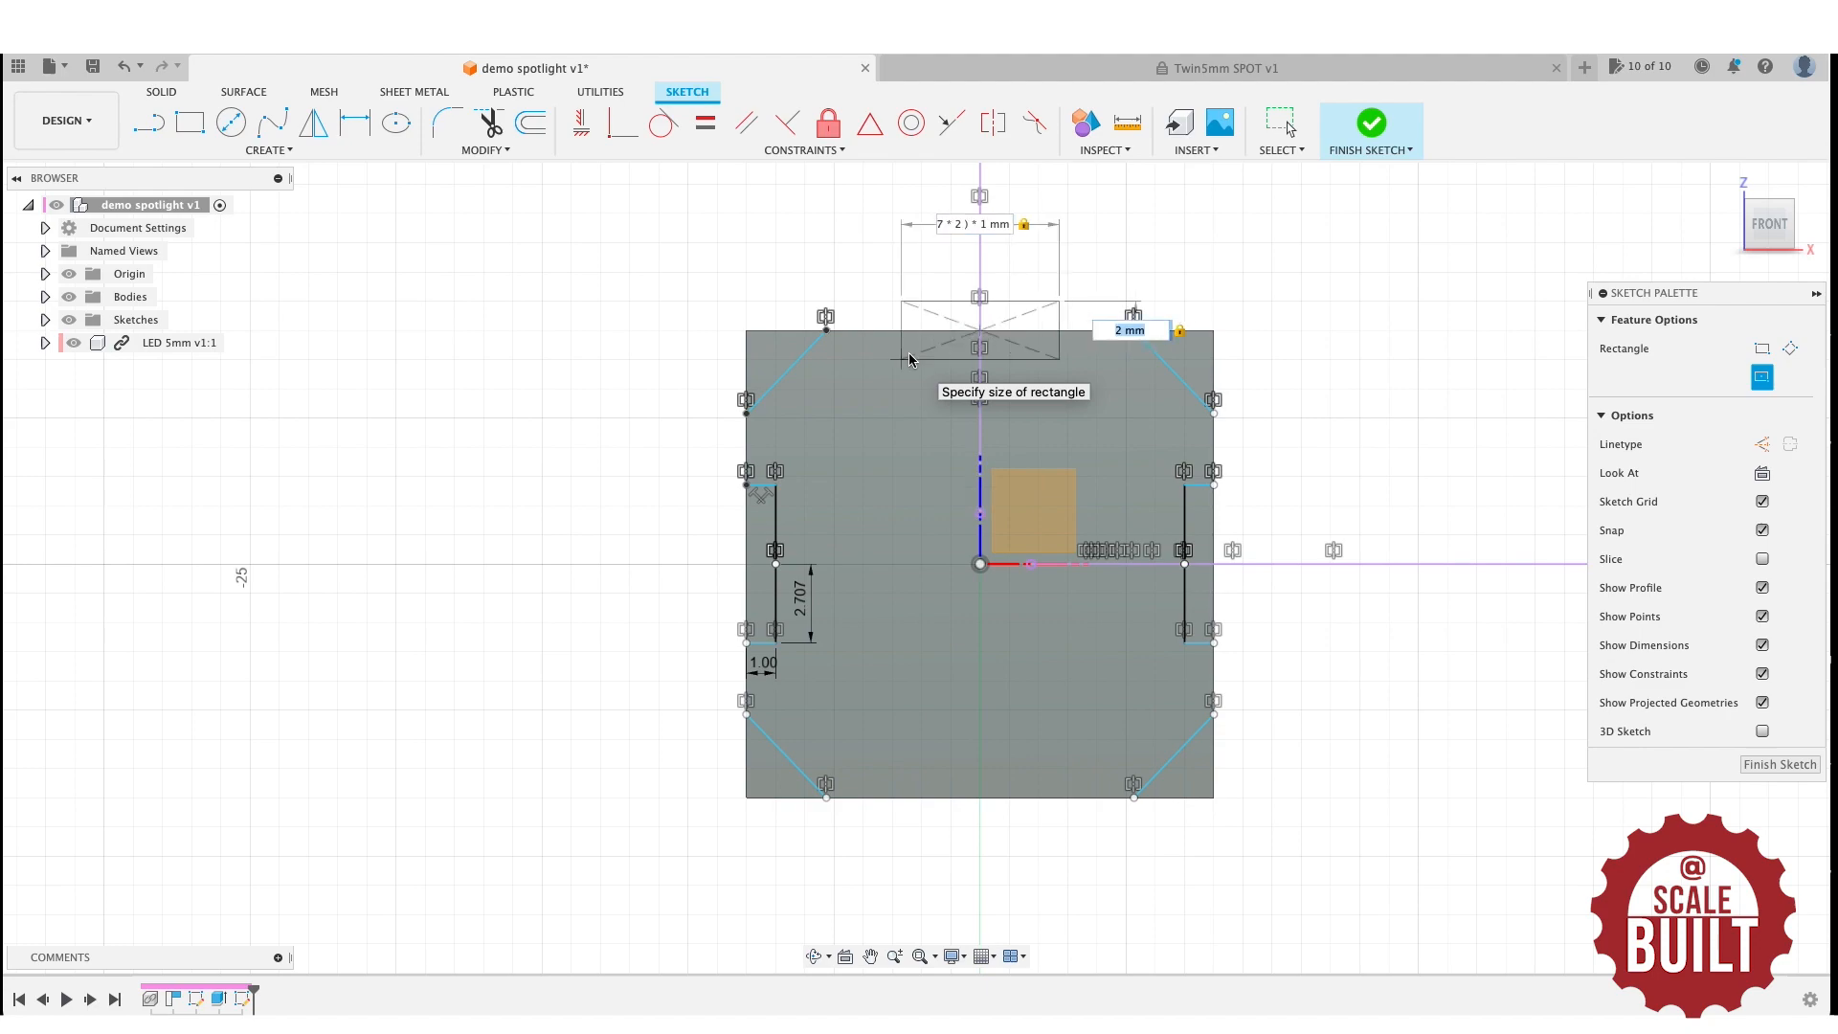
pyautogui.press('Return')
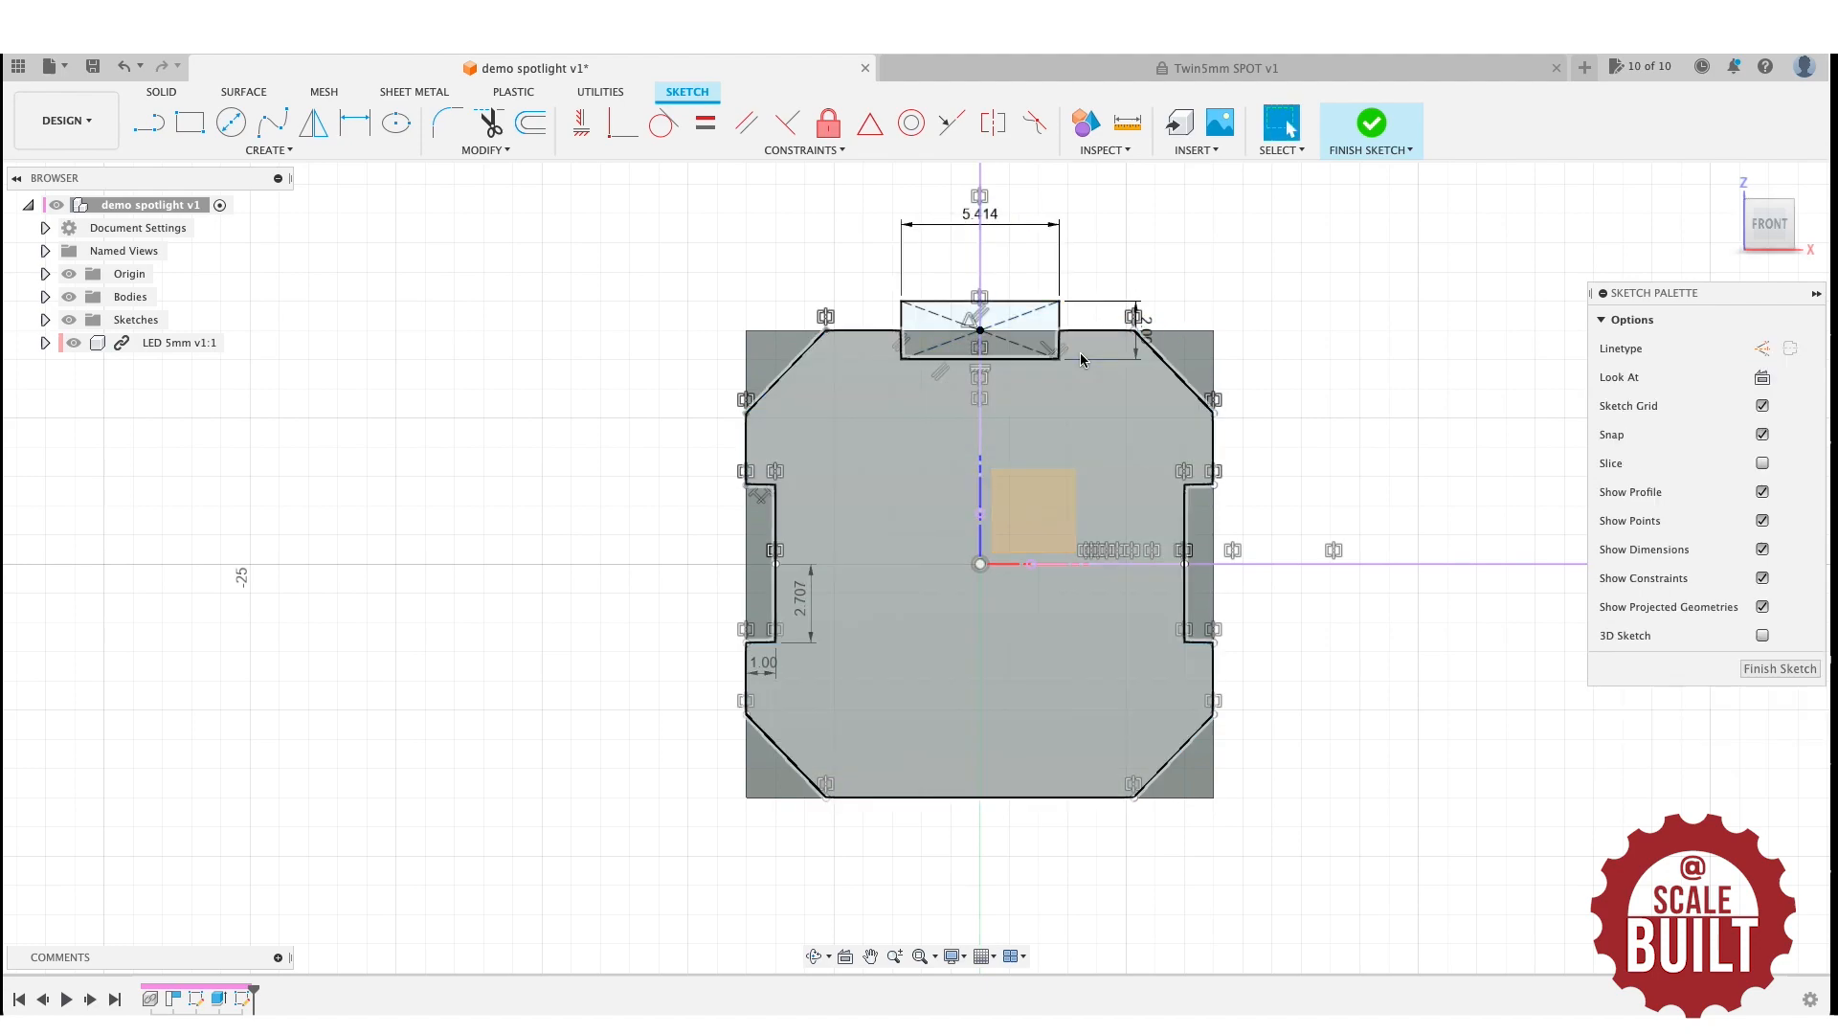
# Mirror the top rectangle's two vertical sides and lower edge across the horizontal axis to outline the bottom notch.
pyautogui.click(269, 149)
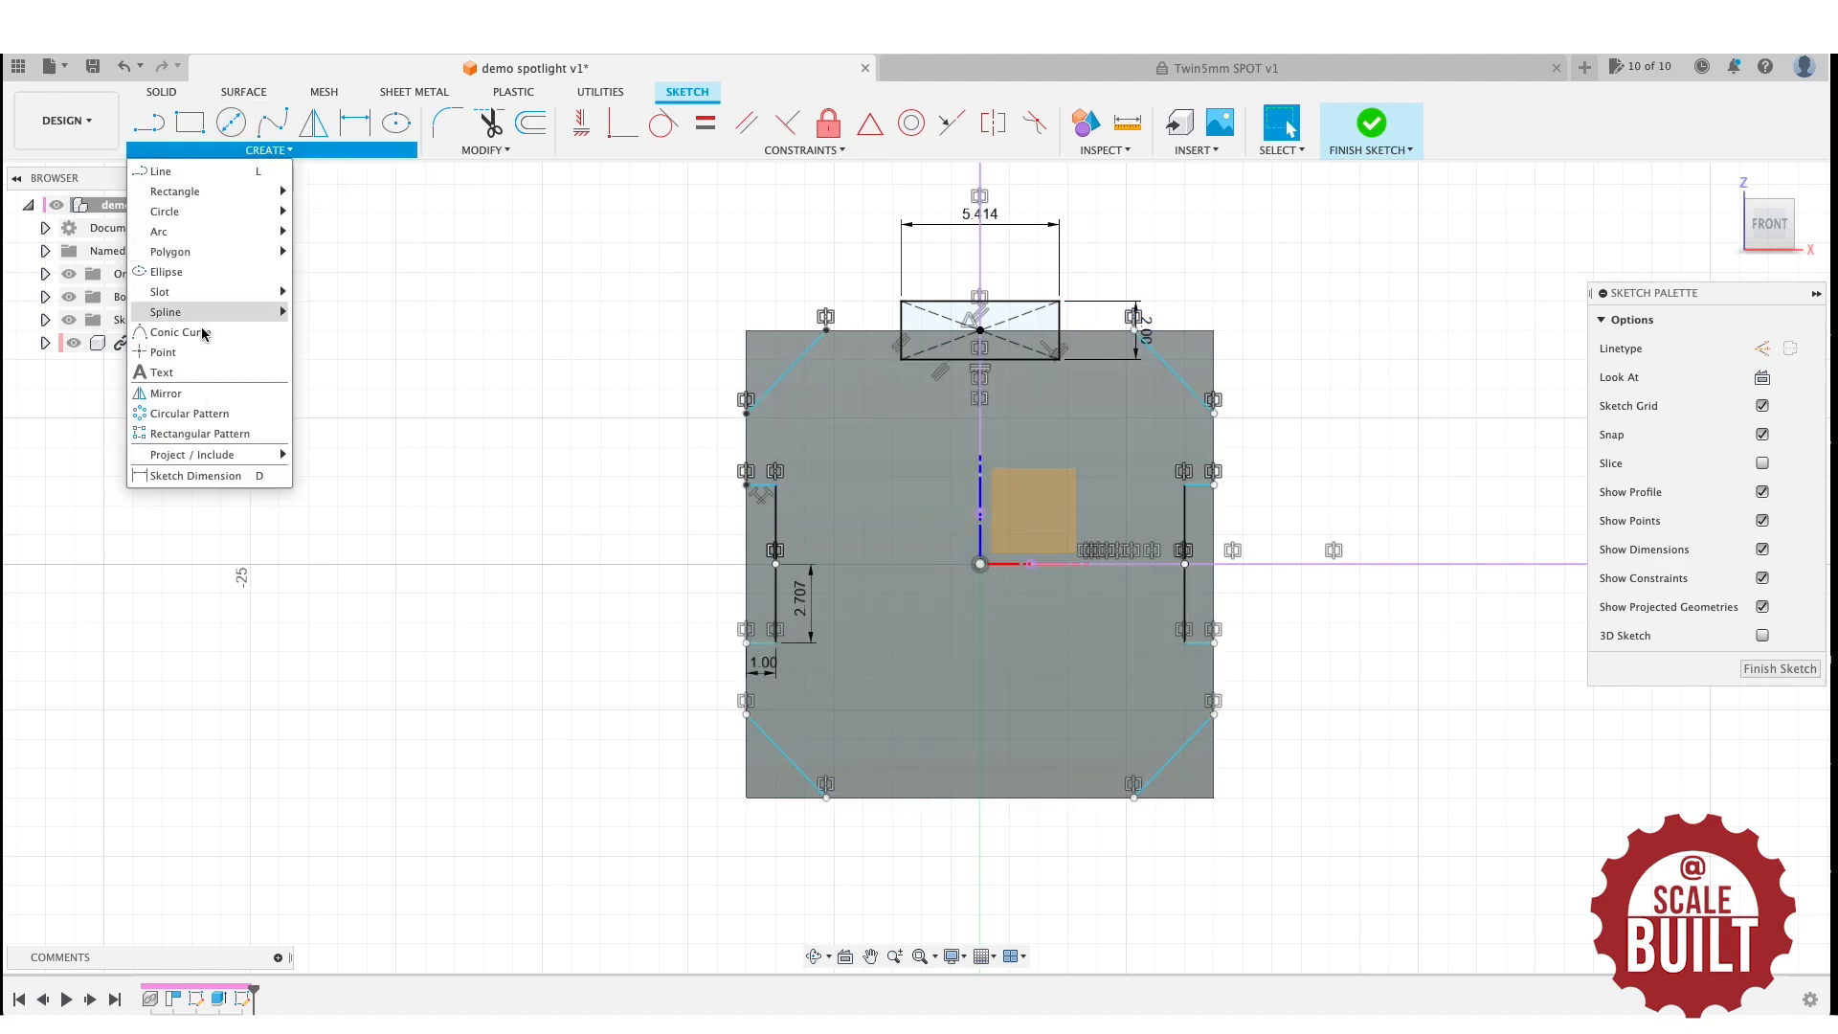
pyautogui.click(208, 412)
pyautogui.press('Escape')
pyautogui.click(269, 149)
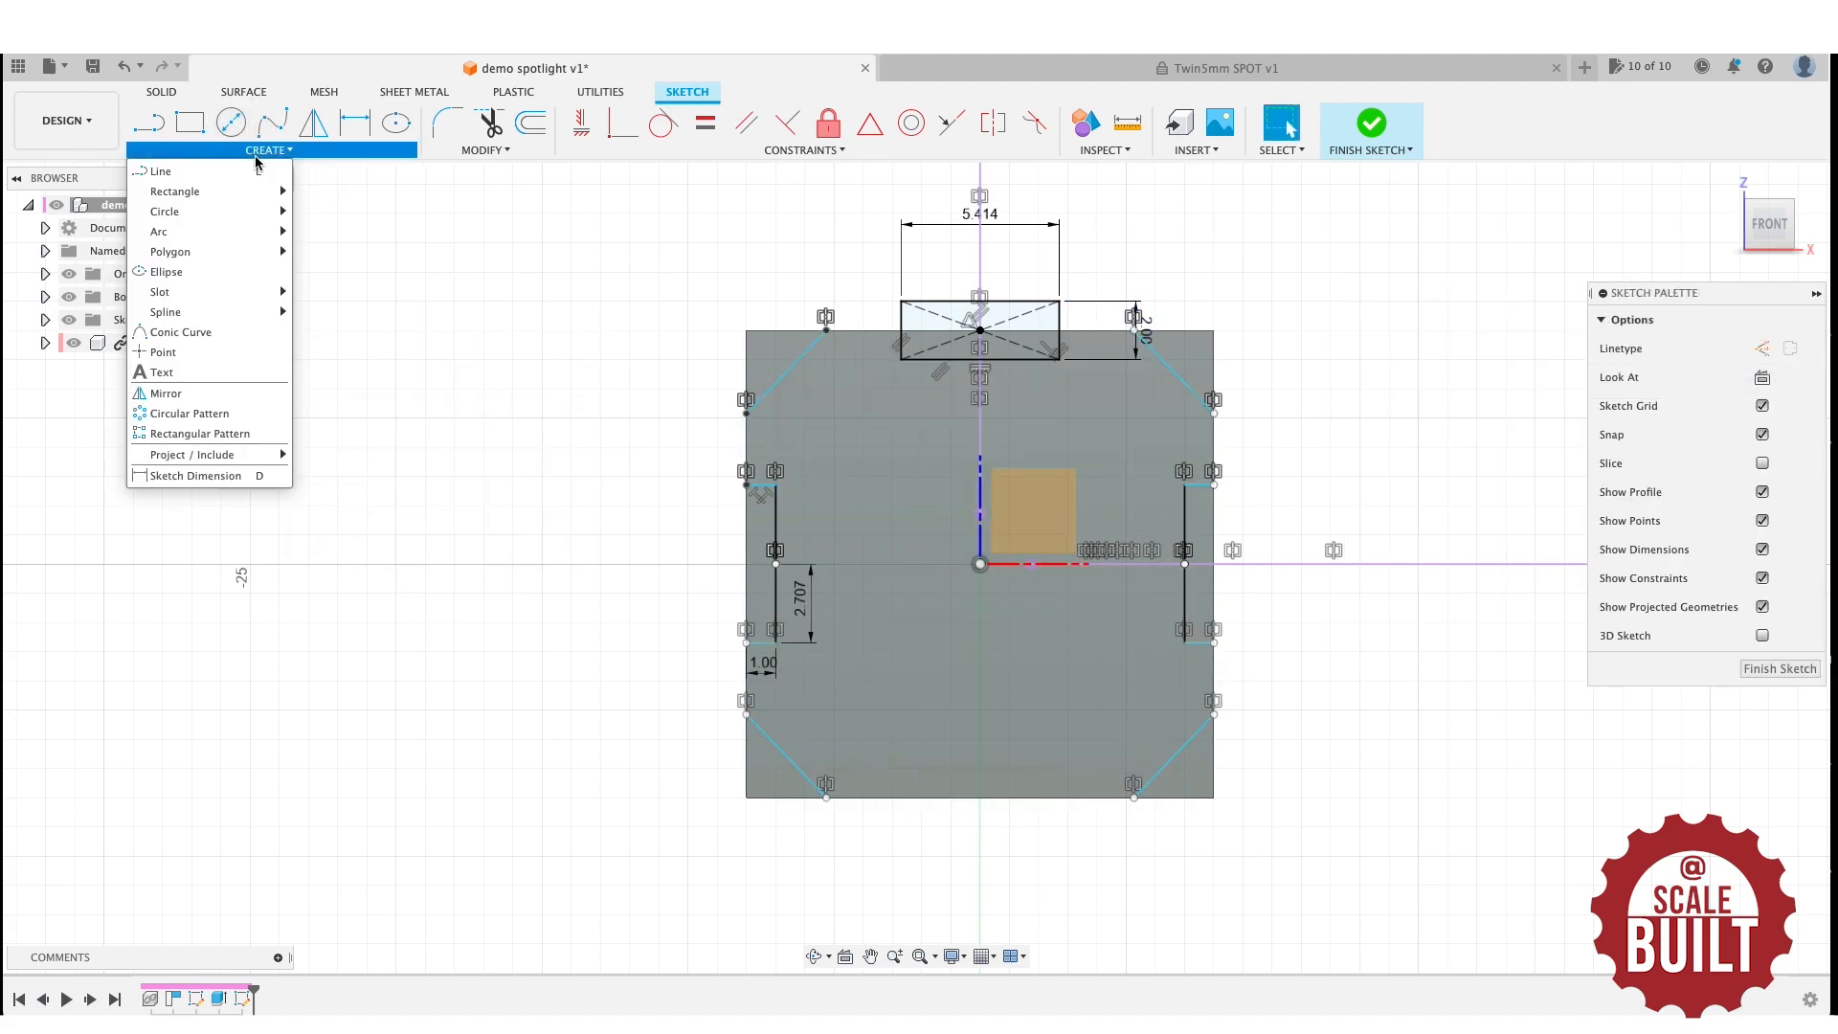
pyautogui.click(170, 392)
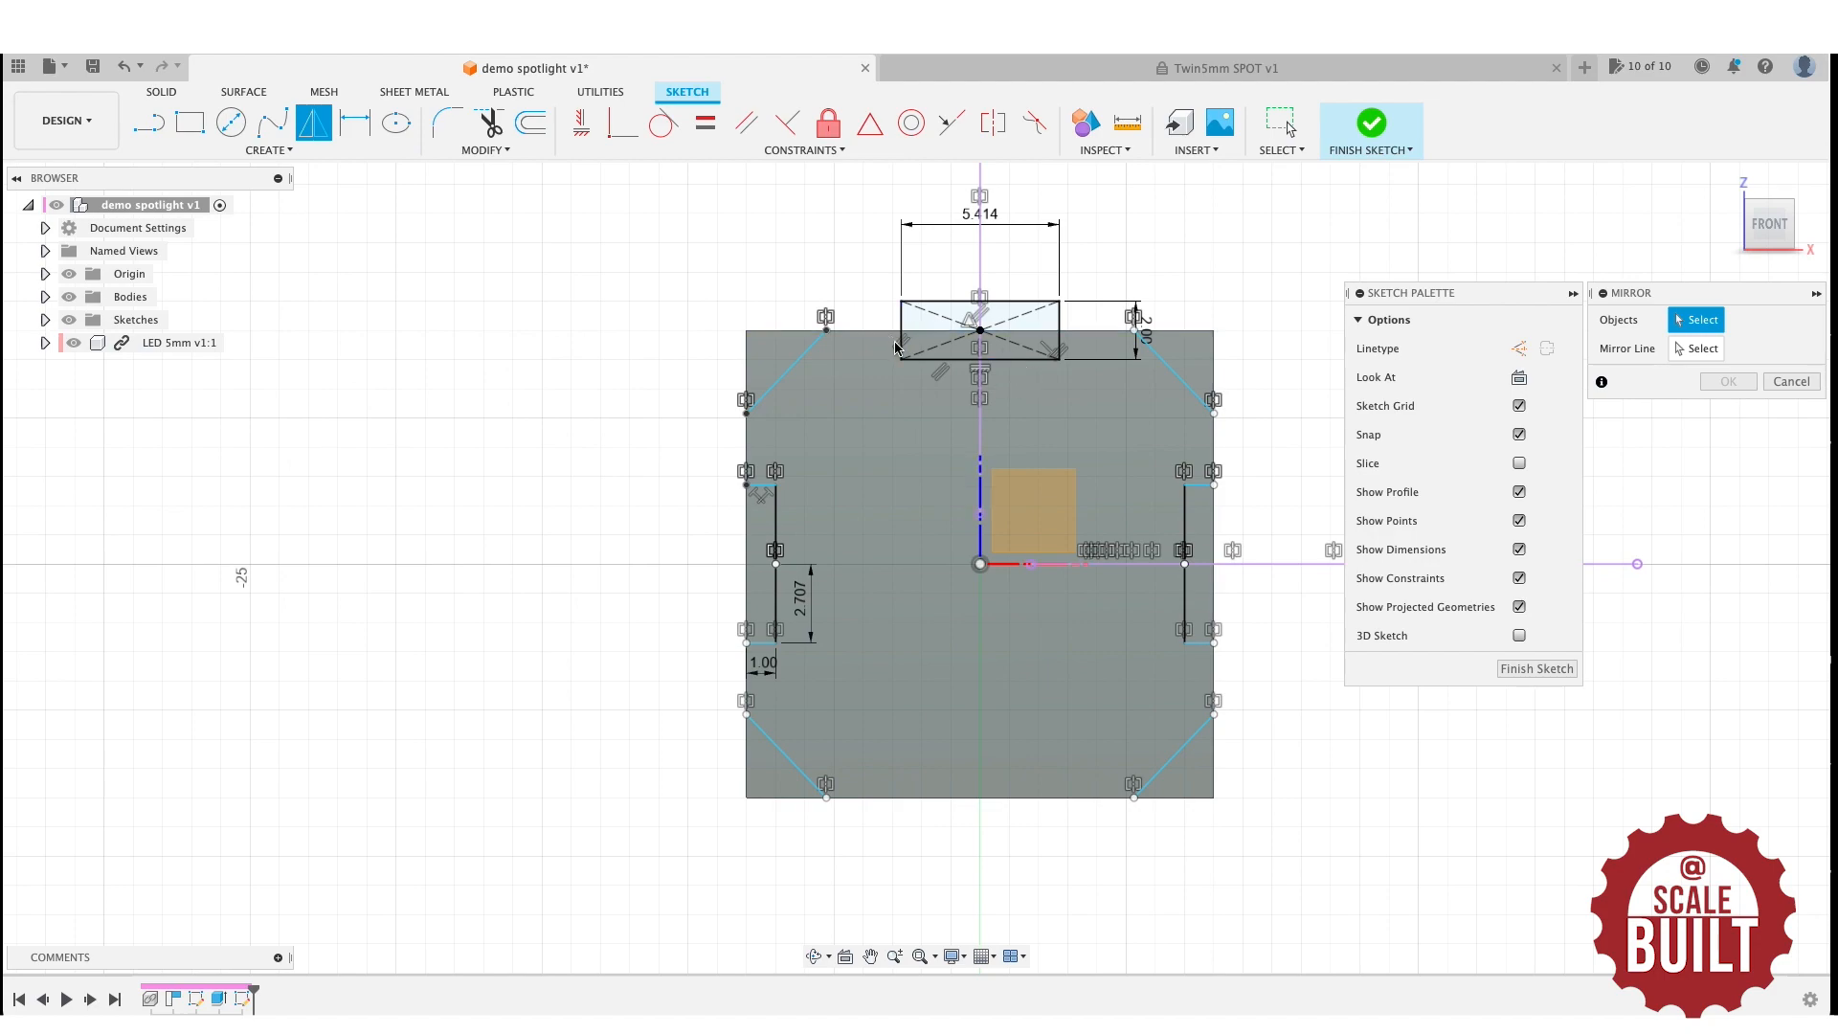
pyautogui.click(900, 345)
pyautogui.click(952, 359)
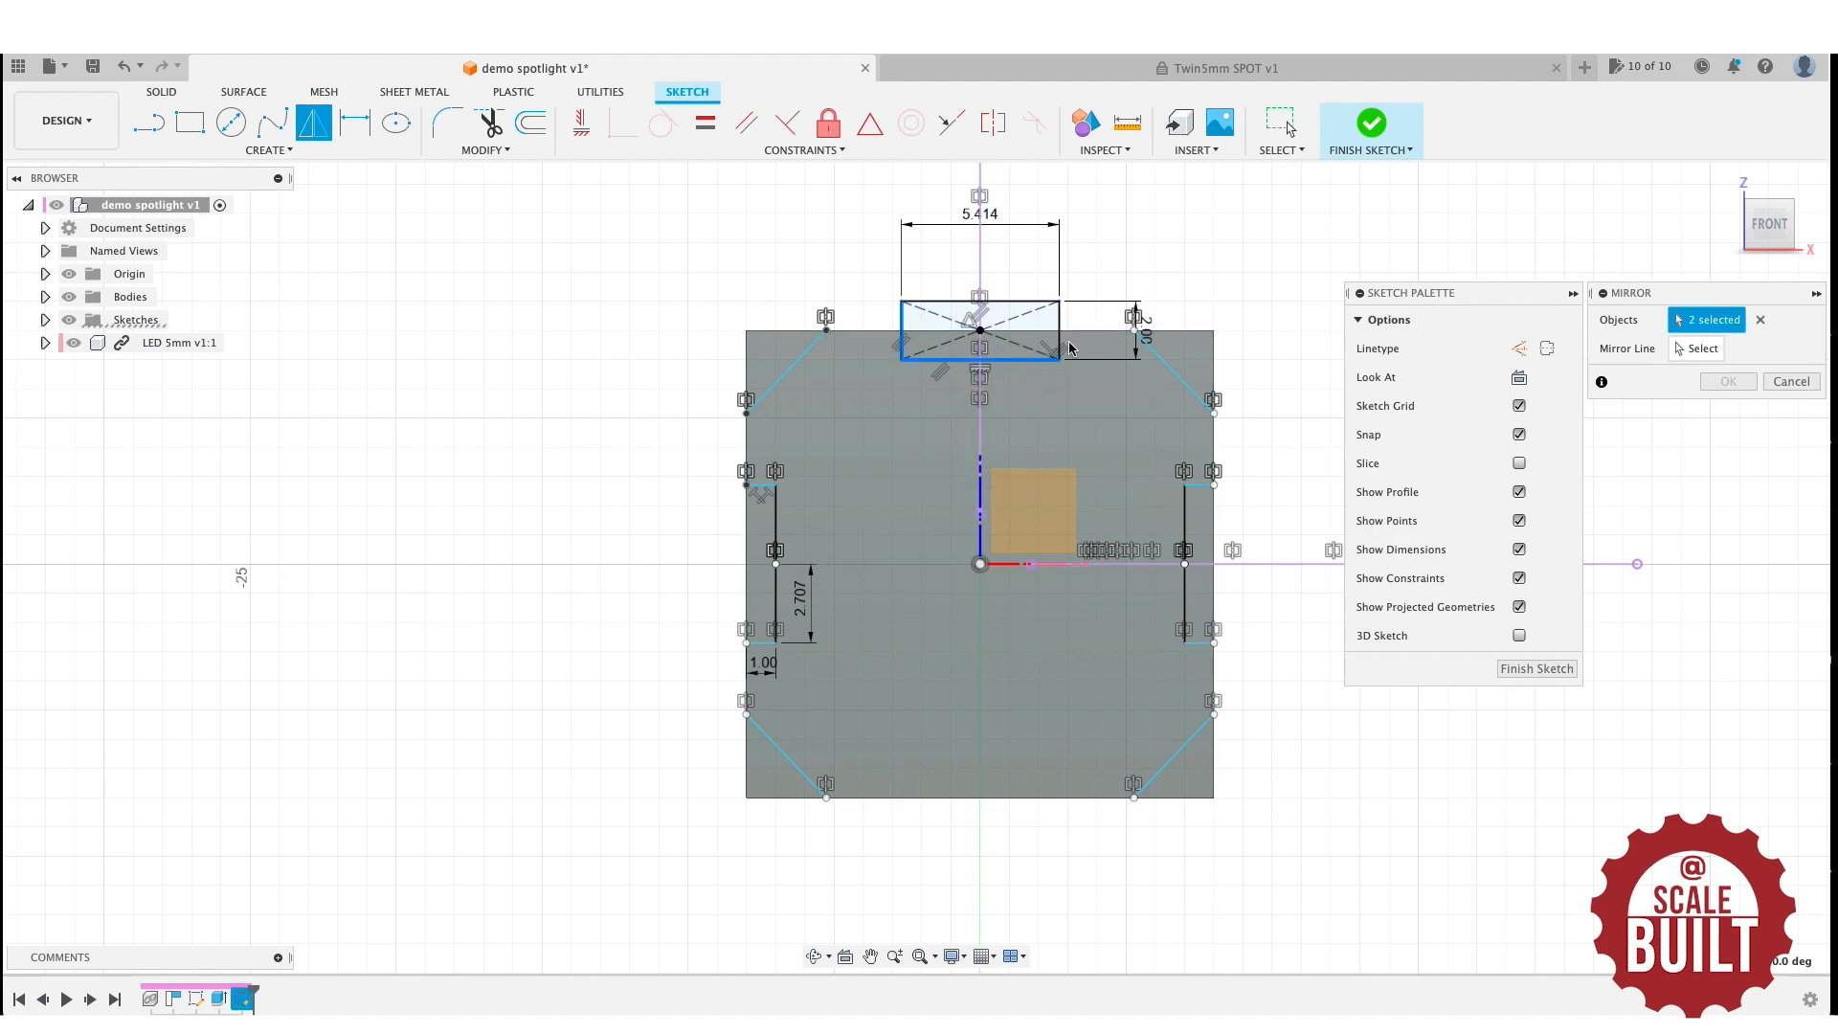
pyautogui.click(1060, 351)
pyautogui.click(1701, 348)
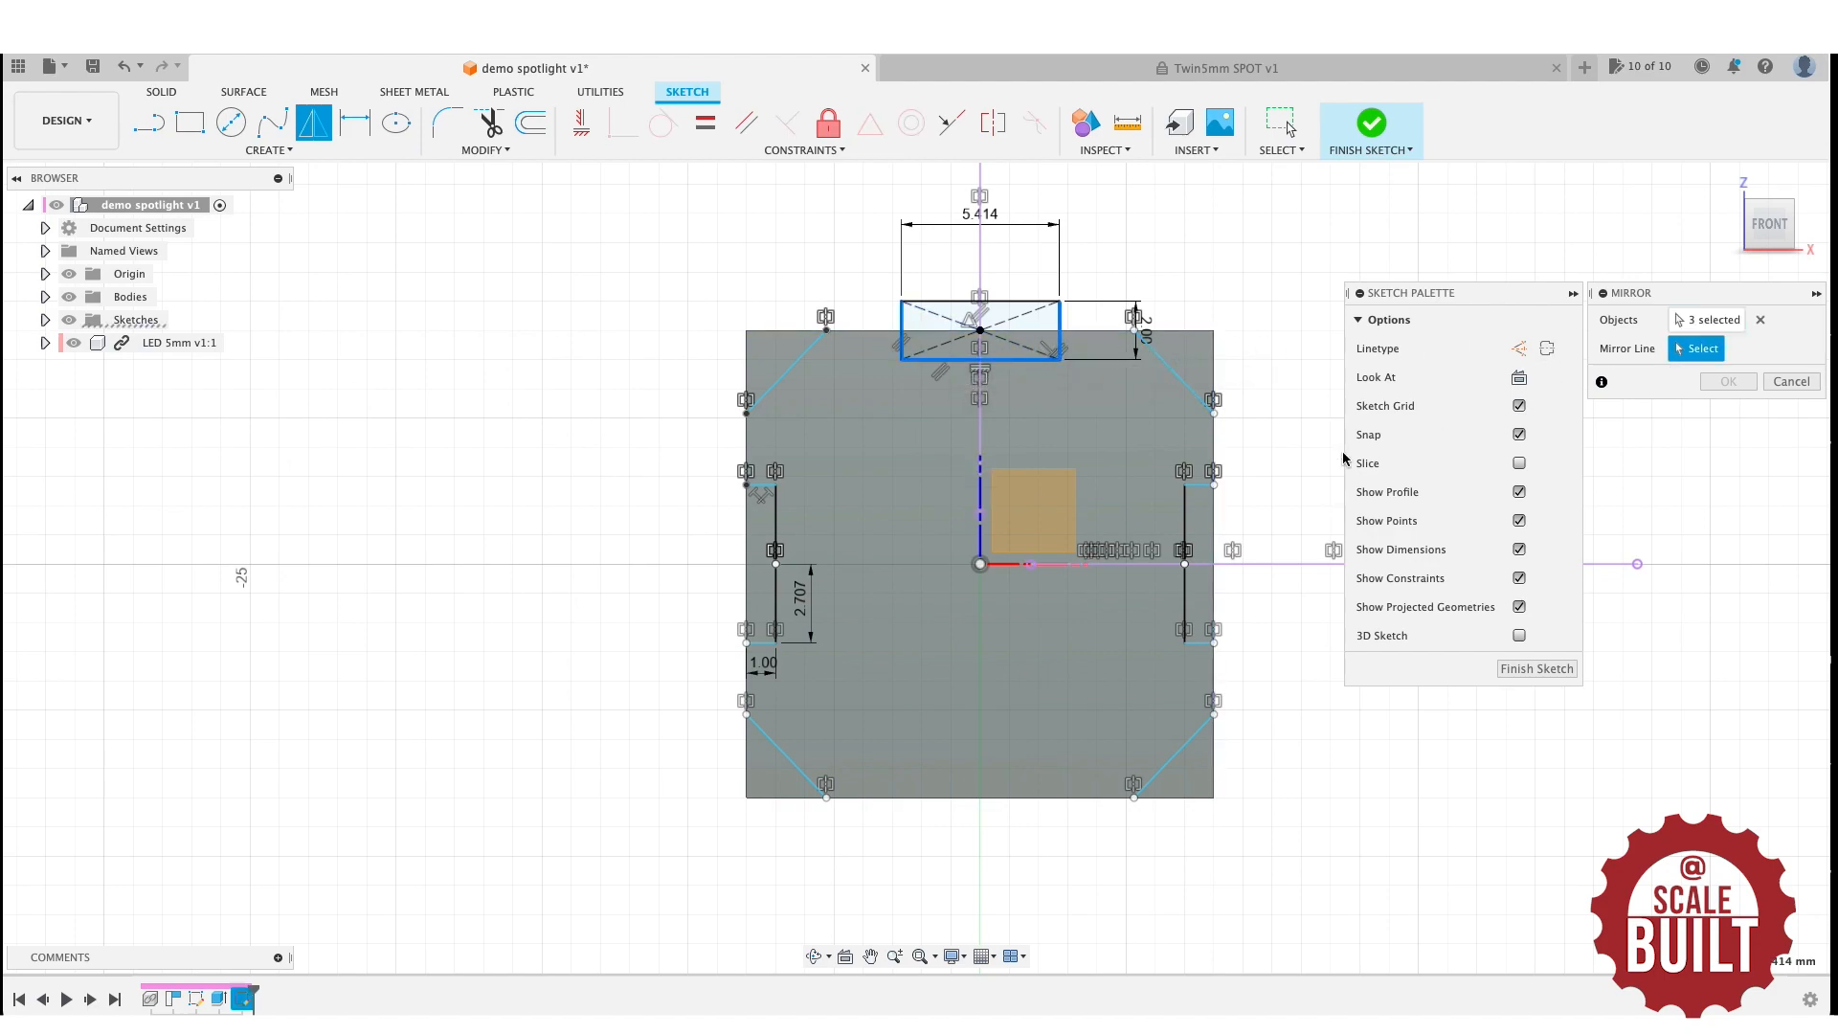
pyautogui.click(1011, 567)
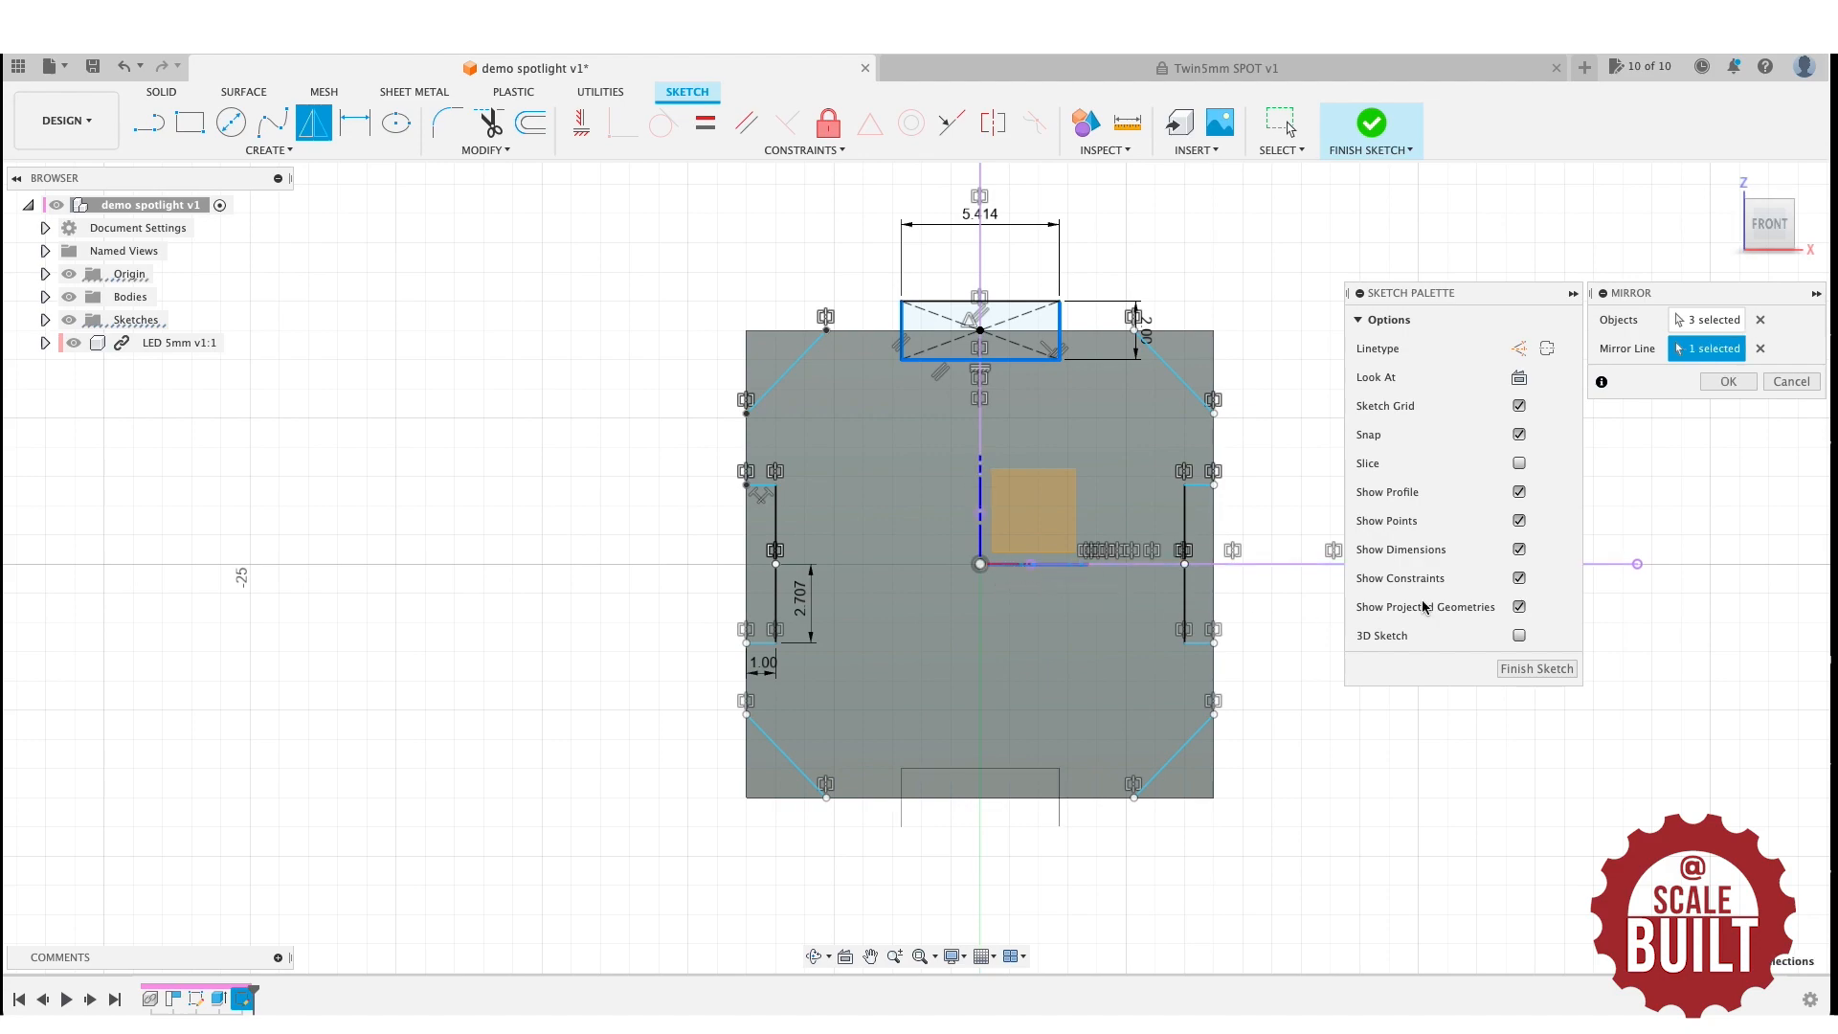
pyautogui.click(1718, 385)
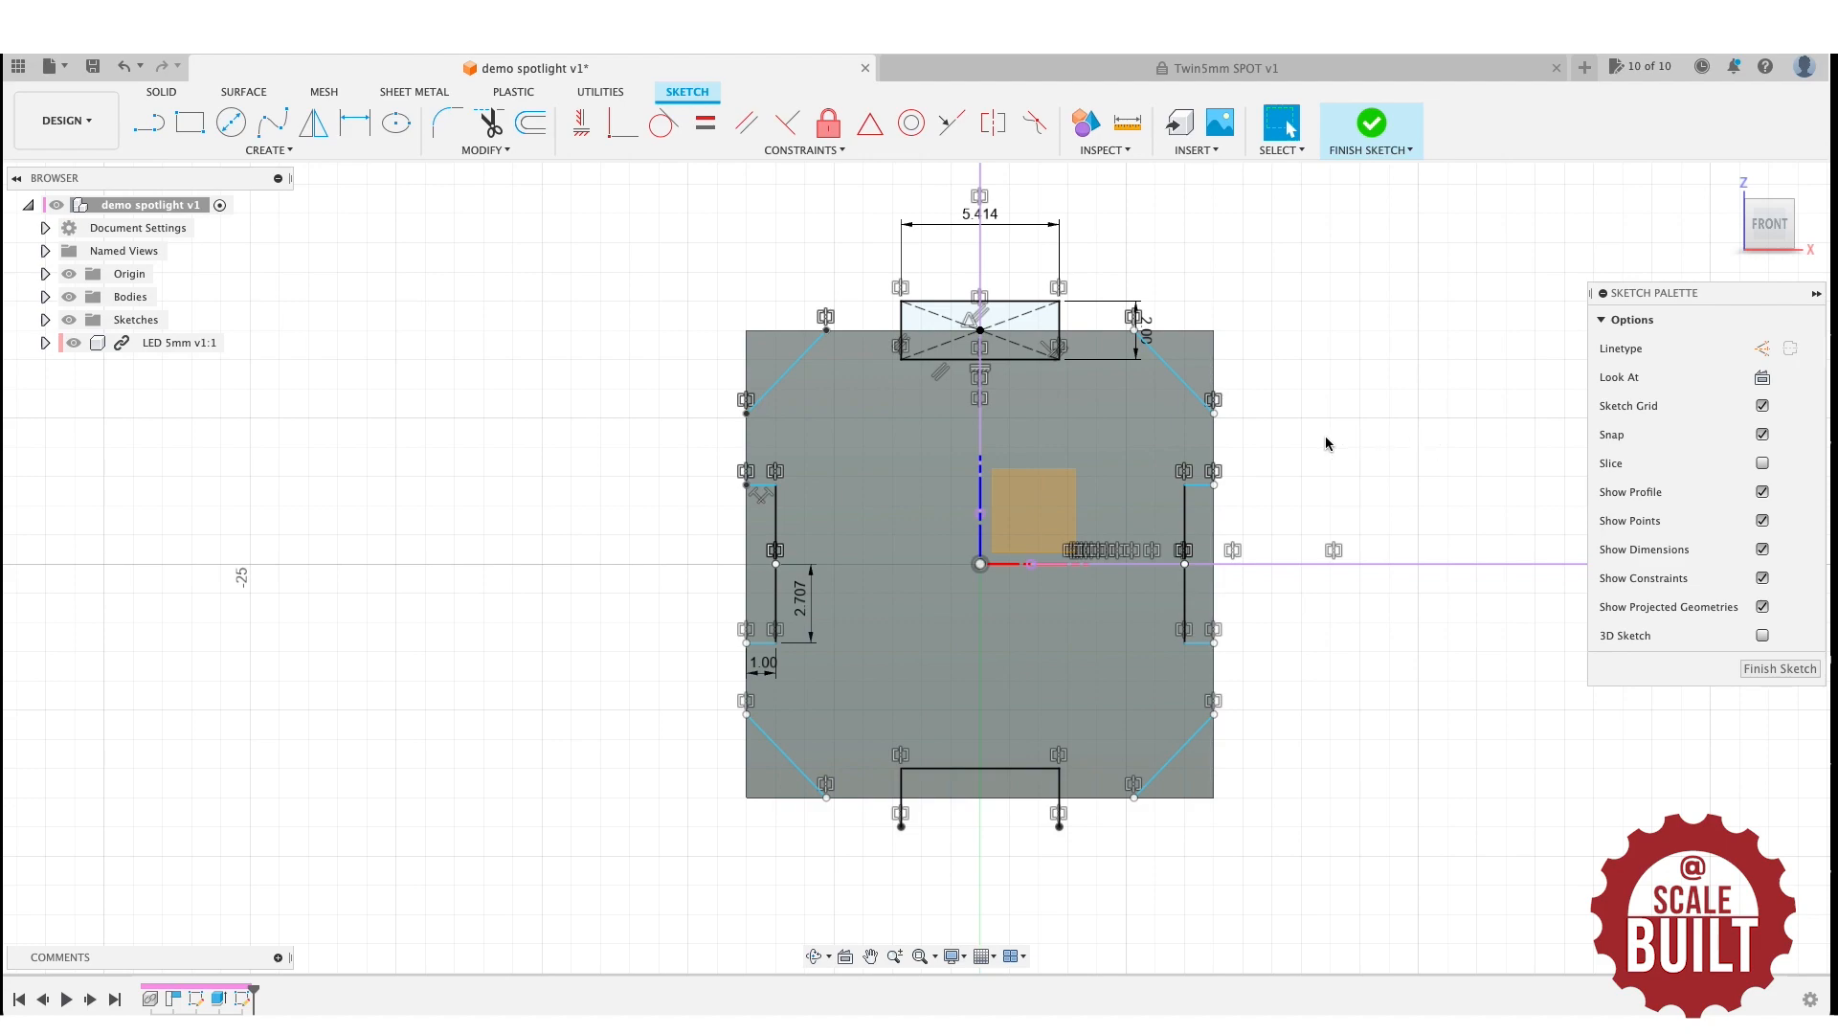
# Extrude-cut the four corner triangles and the notch profiles on all four sides through the full length of the block.
pyautogui.press('e')
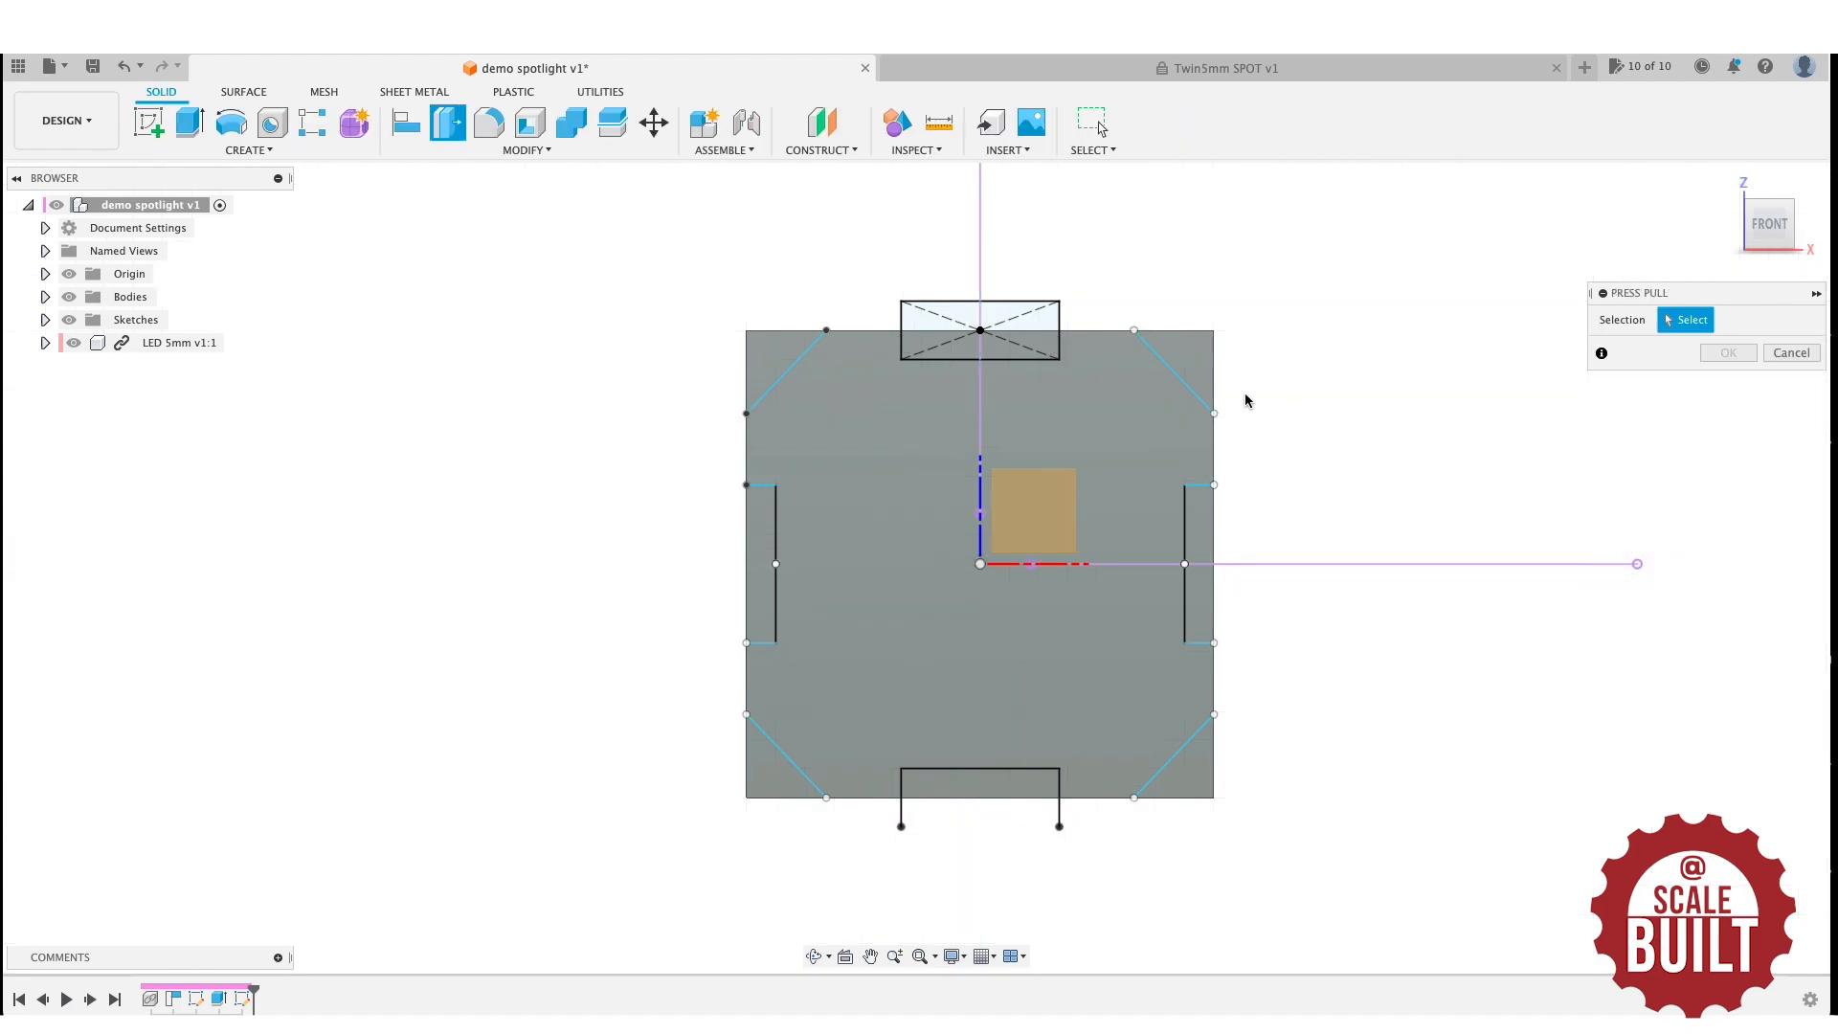
pyautogui.click(1201, 372)
pyautogui.click(1199, 517)
pyautogui.click(1200, 598)
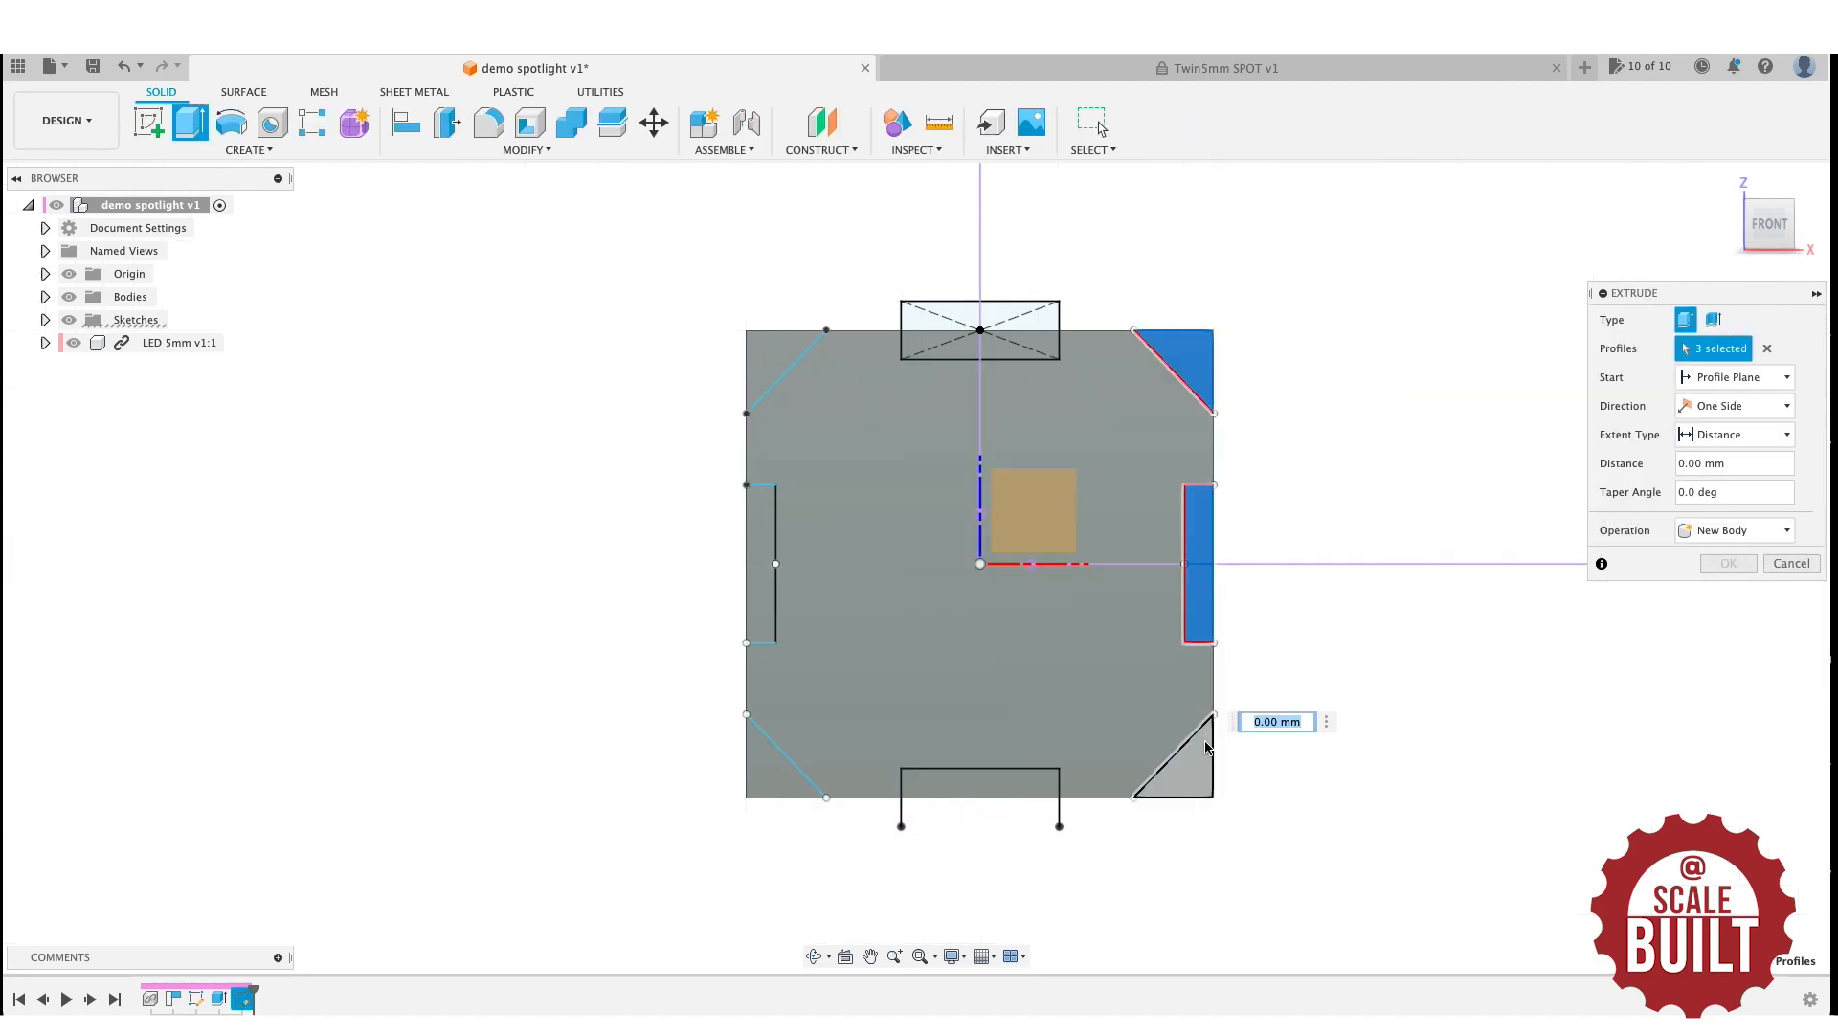
pyautogui.click(1196, 770)
pyautogui.click(981, 792)
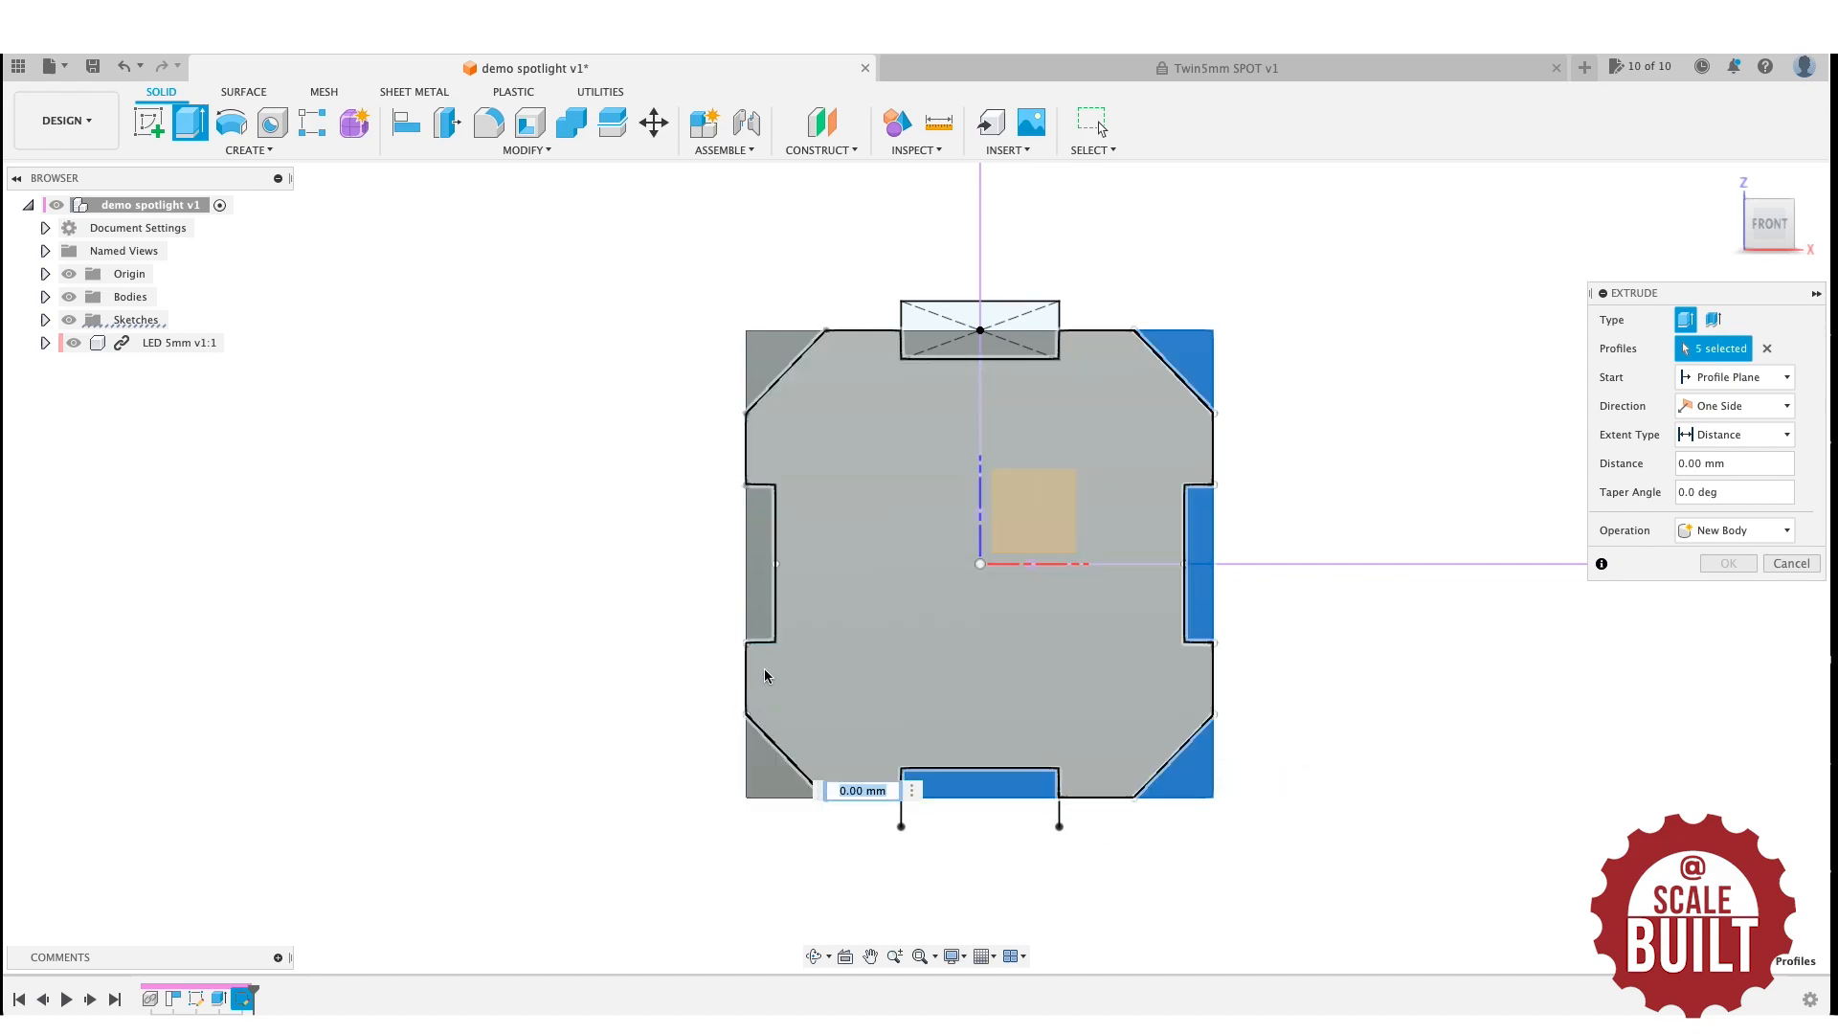
pyautogui.click(761, 609)
pyautogui.click(759, 753)
pyautogui.click(769, 375)
pyautogui.click(1038, 340)
pyautogui.click(1038, 346)
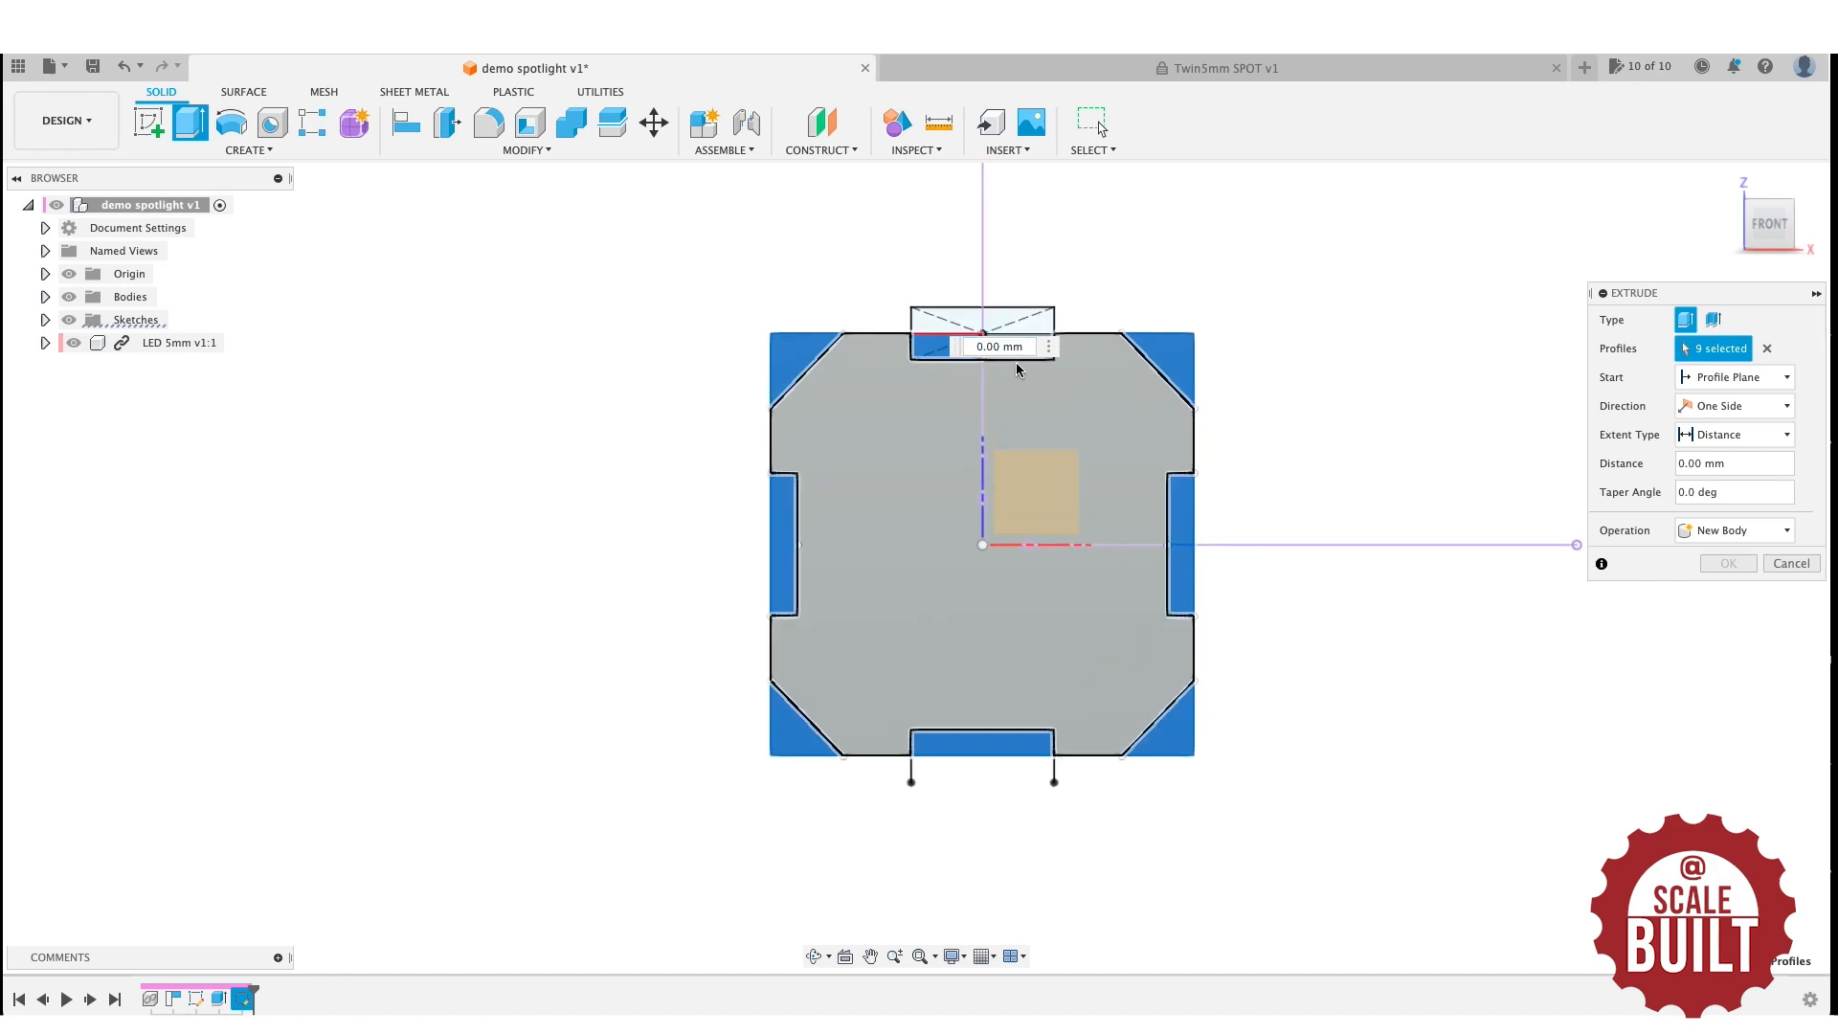
pyautogui.scroll(4, 1020, 364)
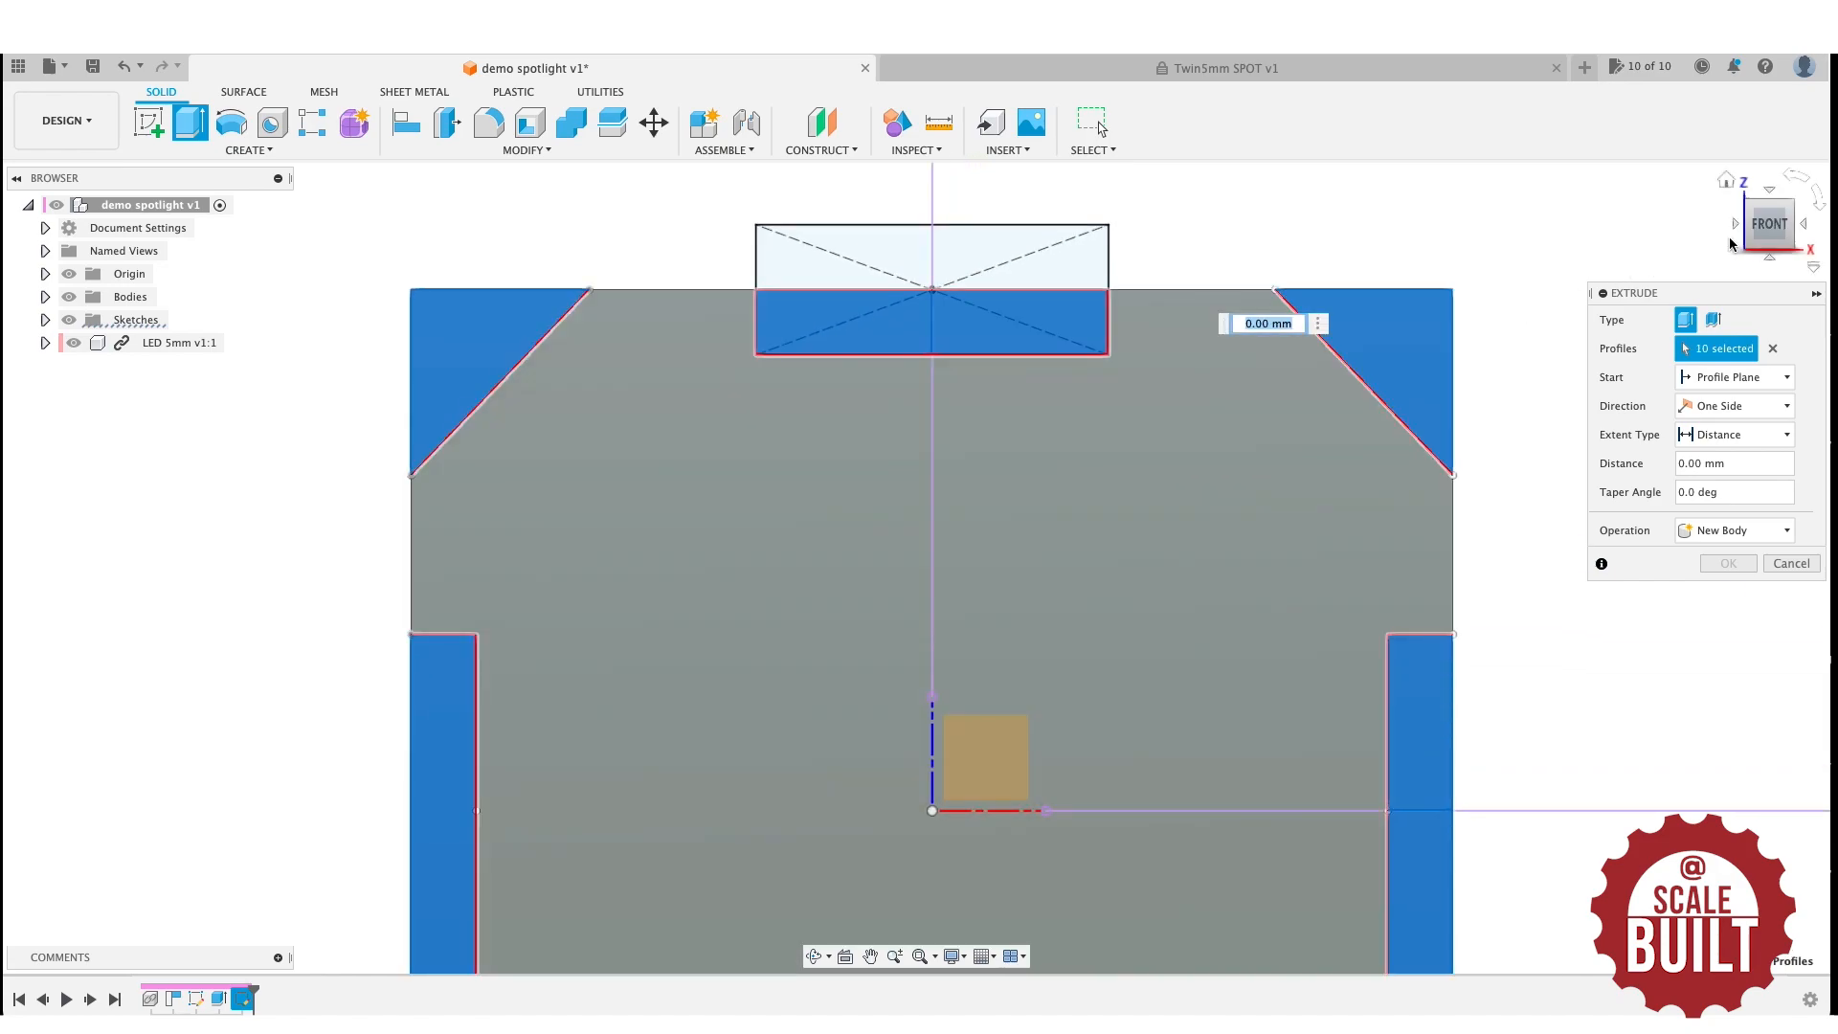
pyautogui.moveTo(1770, 226); pyautogui.dragTo(1578, 237)
pyautogui.scroll(-6, 1423, 282)
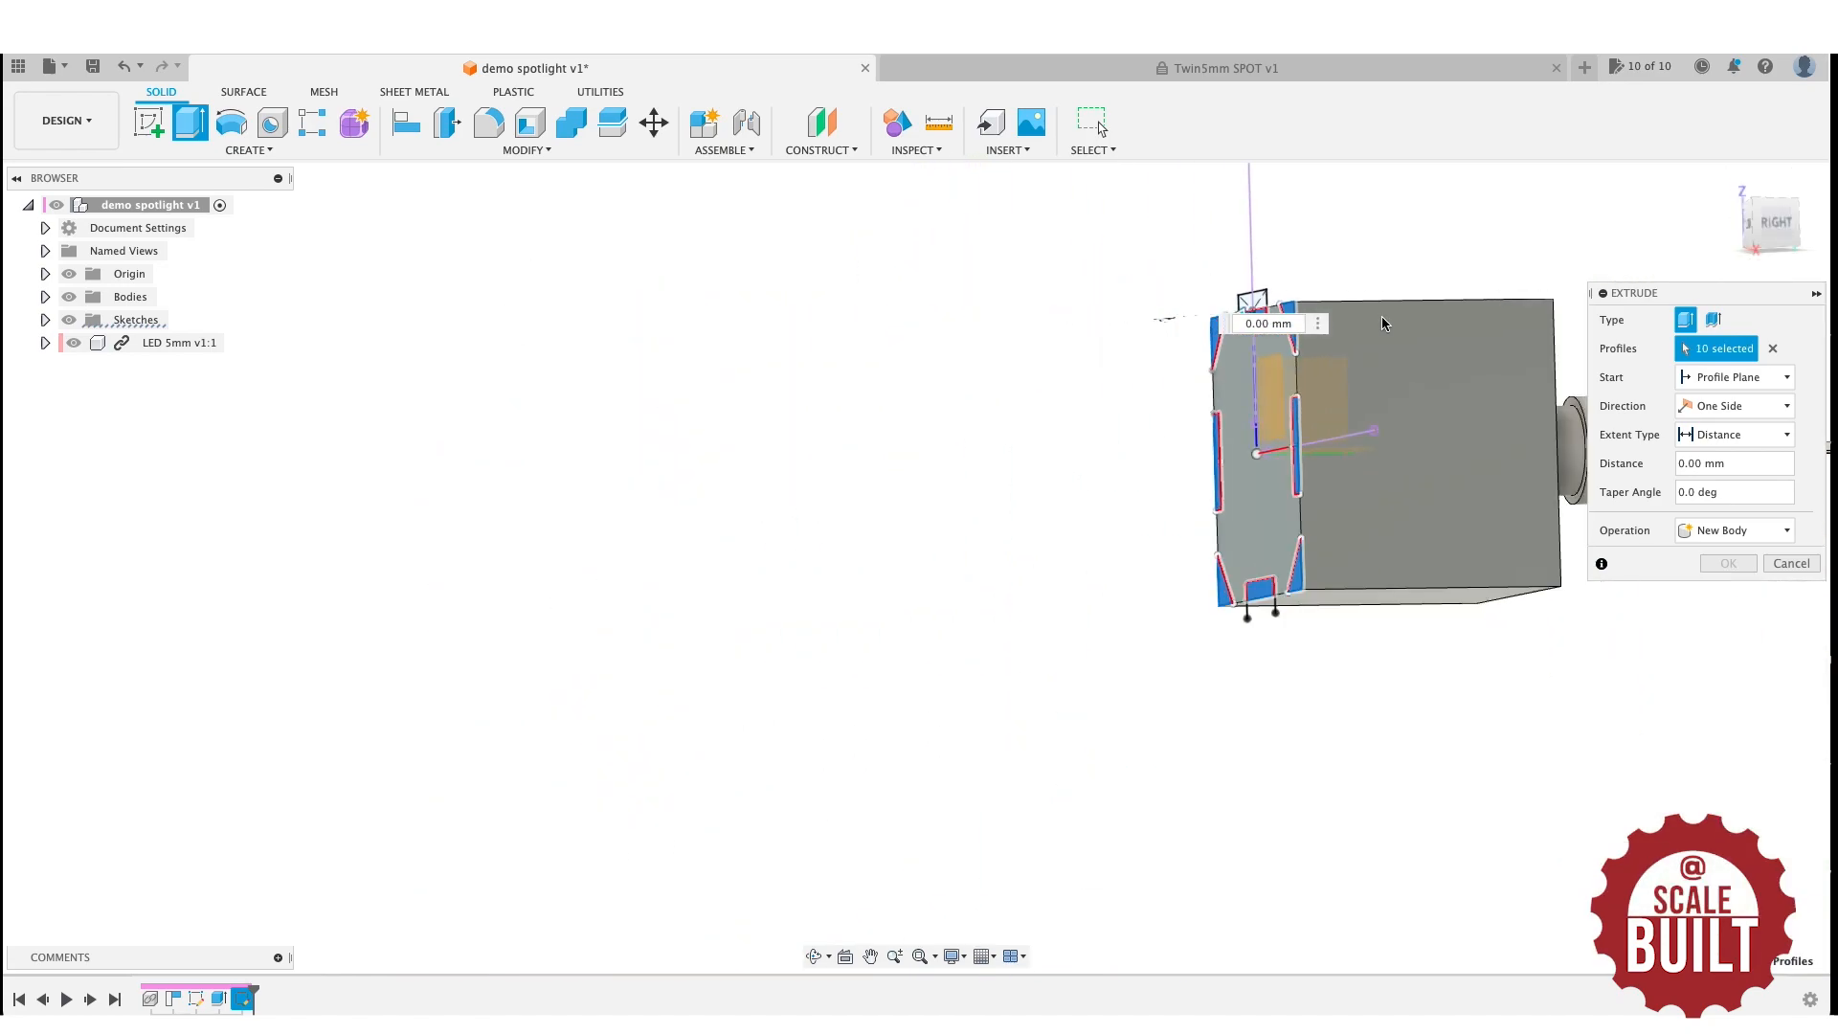
pyautogui.scroll(5, 1405, 298)
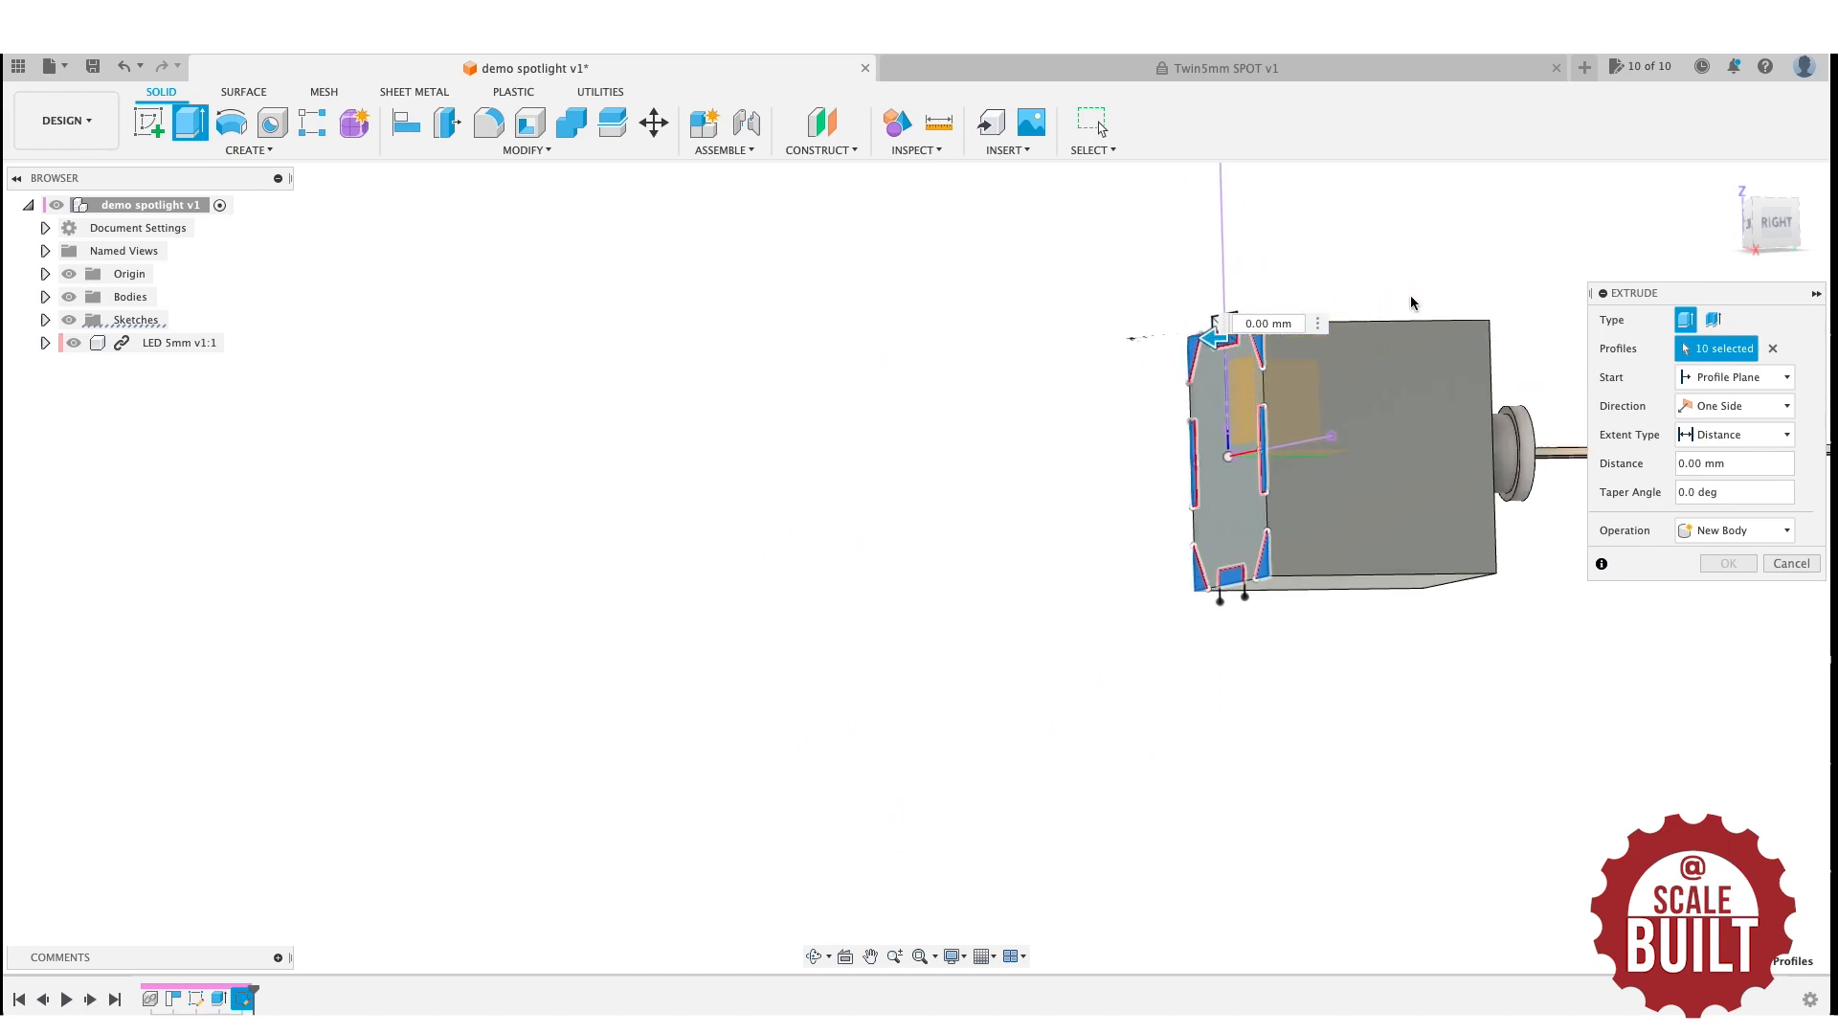
pyautogui.moveTo(1090, 371); pyautogui.dragTo(1575, 363)
pyautogui.click(1703, 590)
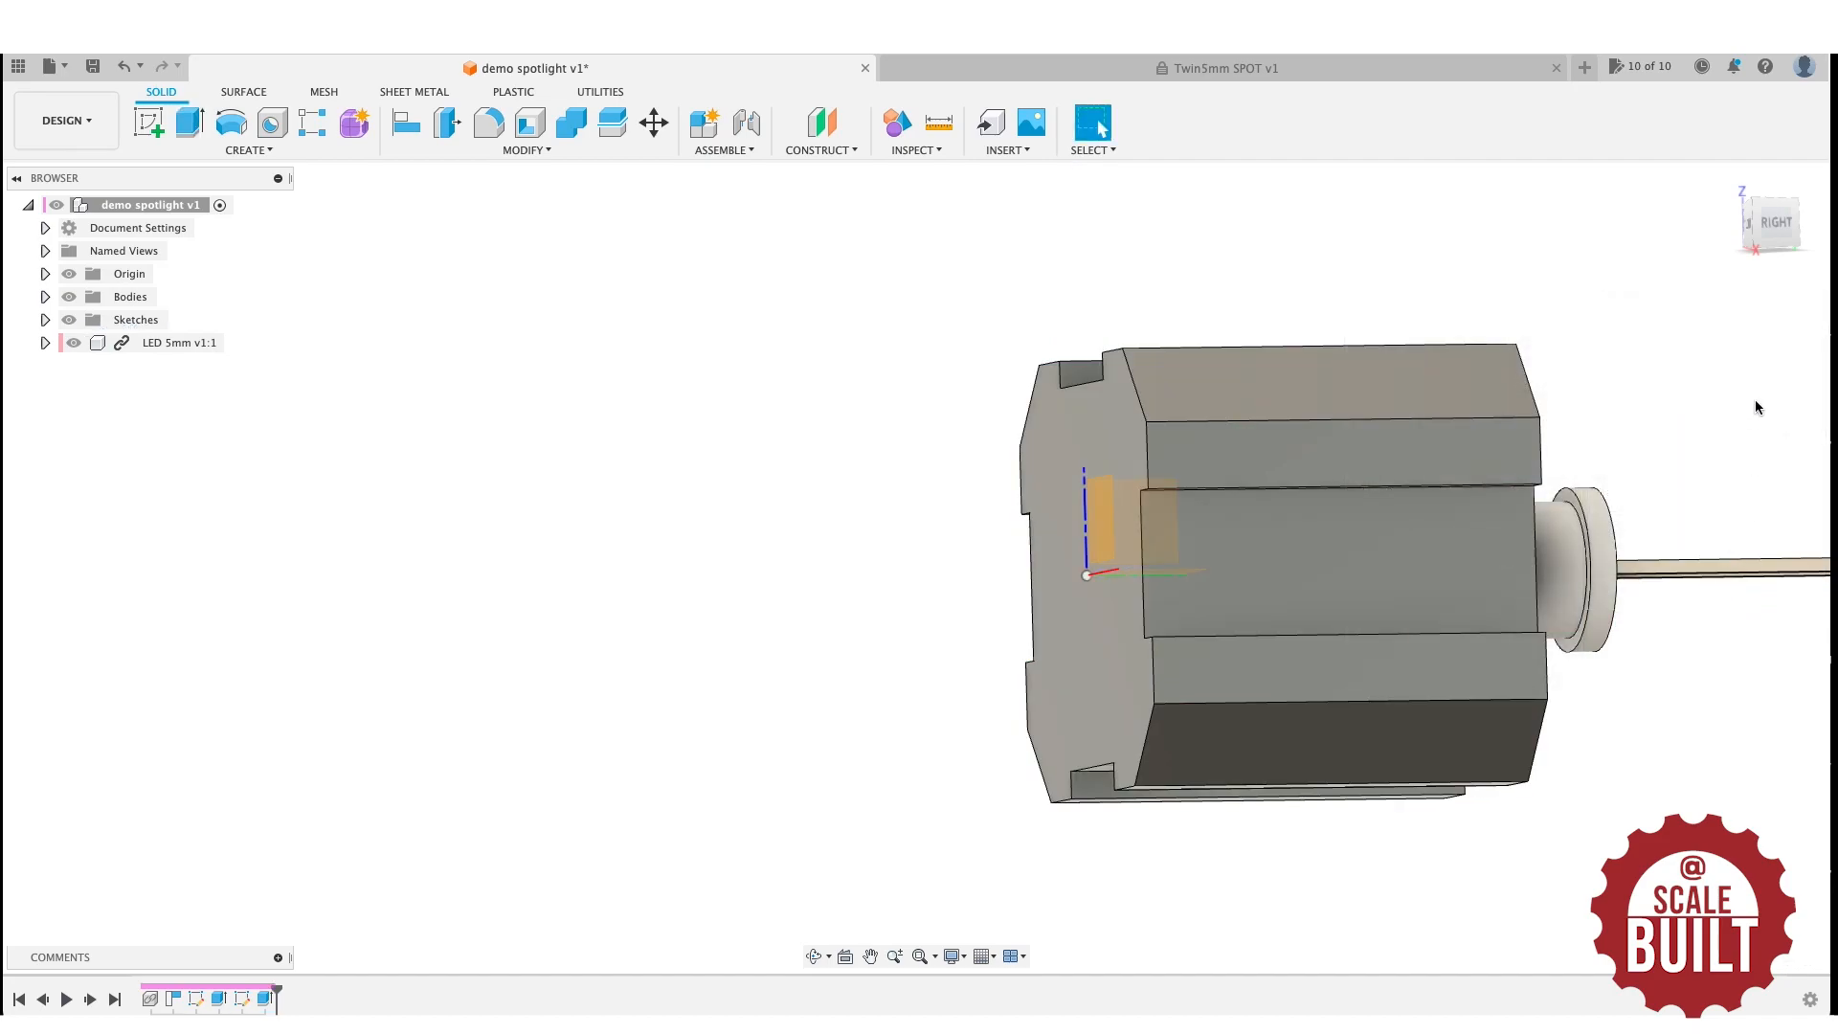
# Split the housing body in half lengthwise, using the origin's YZ plane as the splitting tool.
pyautogui.click(1747, 227)
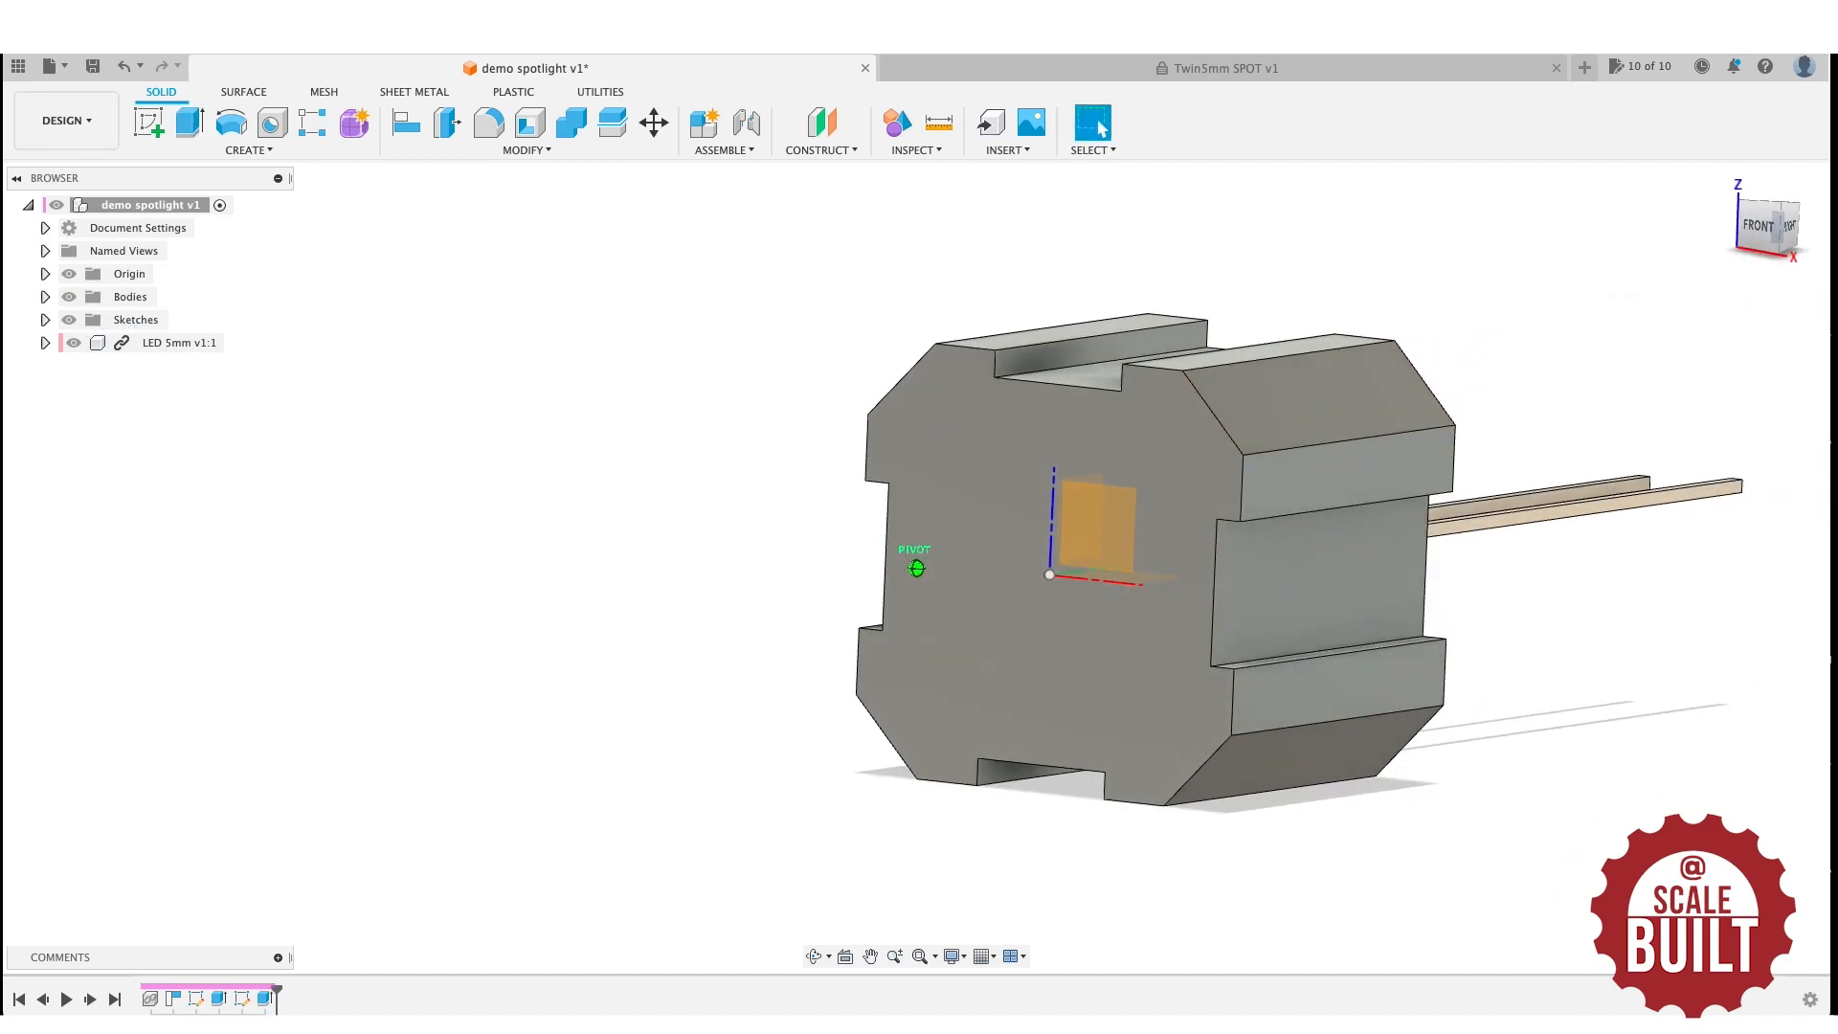
pyautogui.moveTo(1790, 227)
pyautogui.mouseDown()
pyautogui.moveTo(992, 226)
pyautogui.moveTo(1120, 232)
pyautogui.mouseUp()
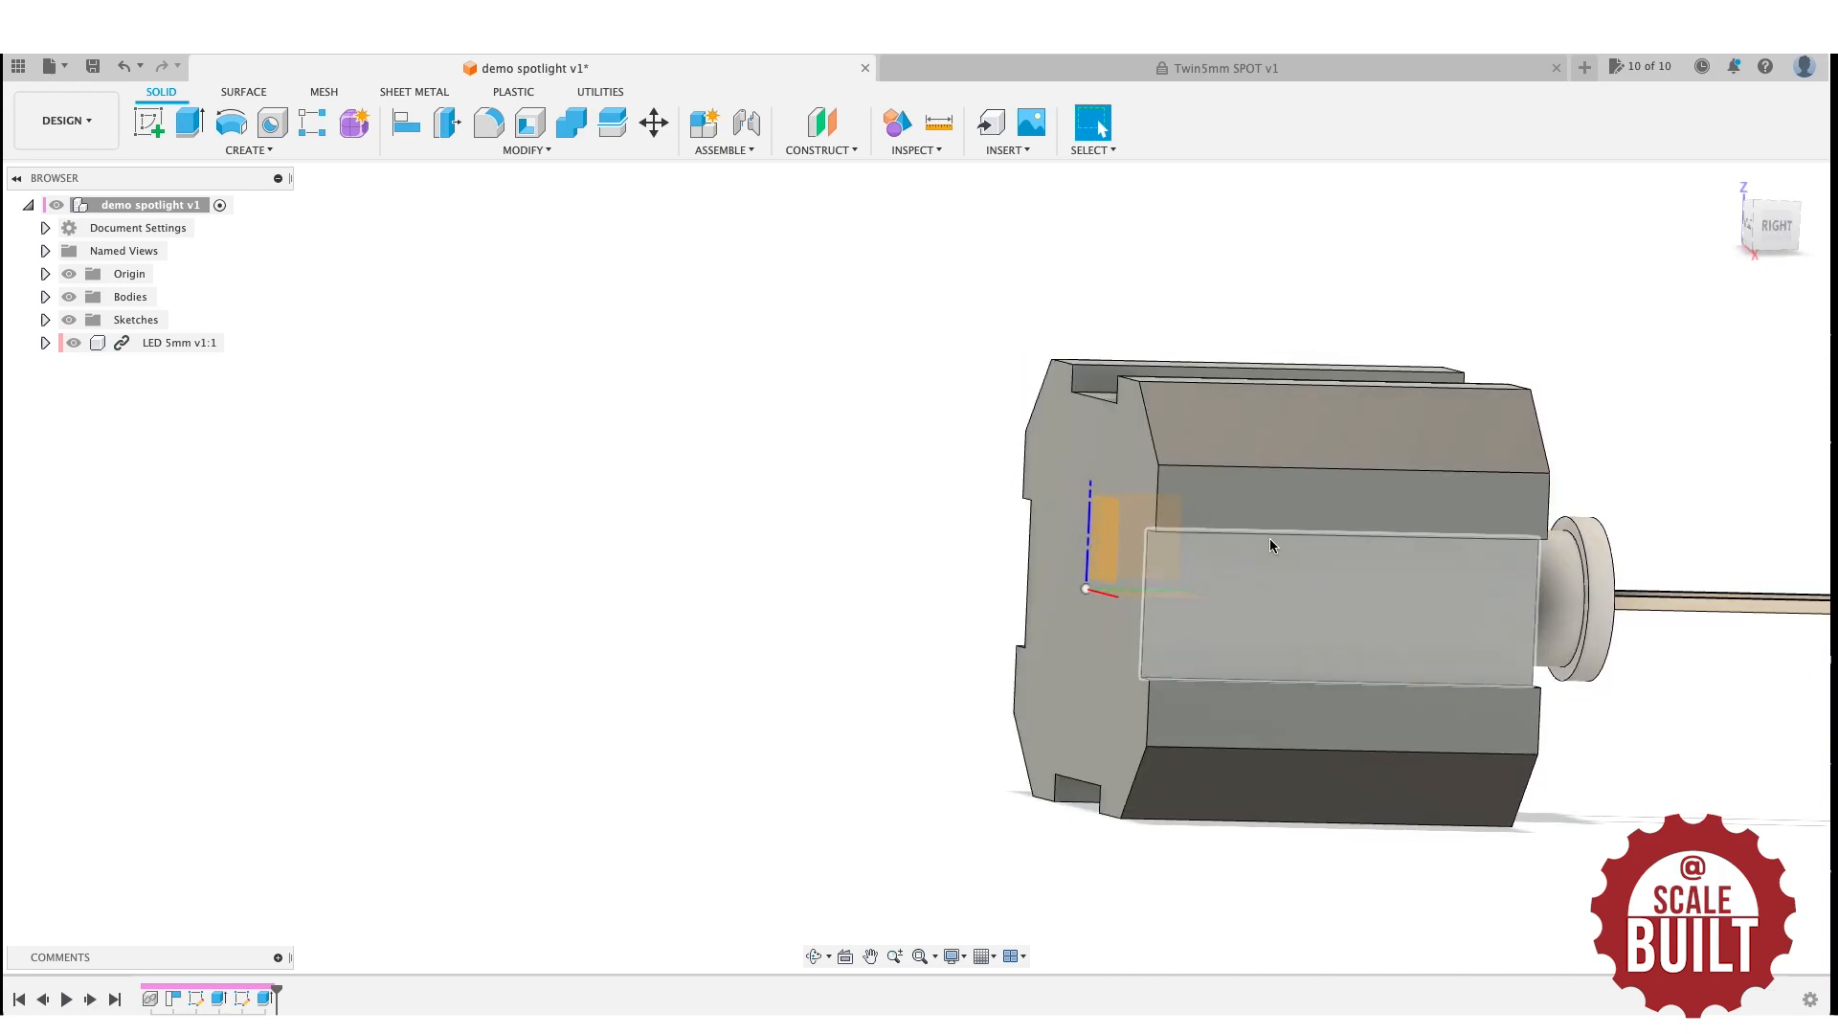
pyautogui.moveTo(1763, 238); pyautogui.dragTo(1736, 192)
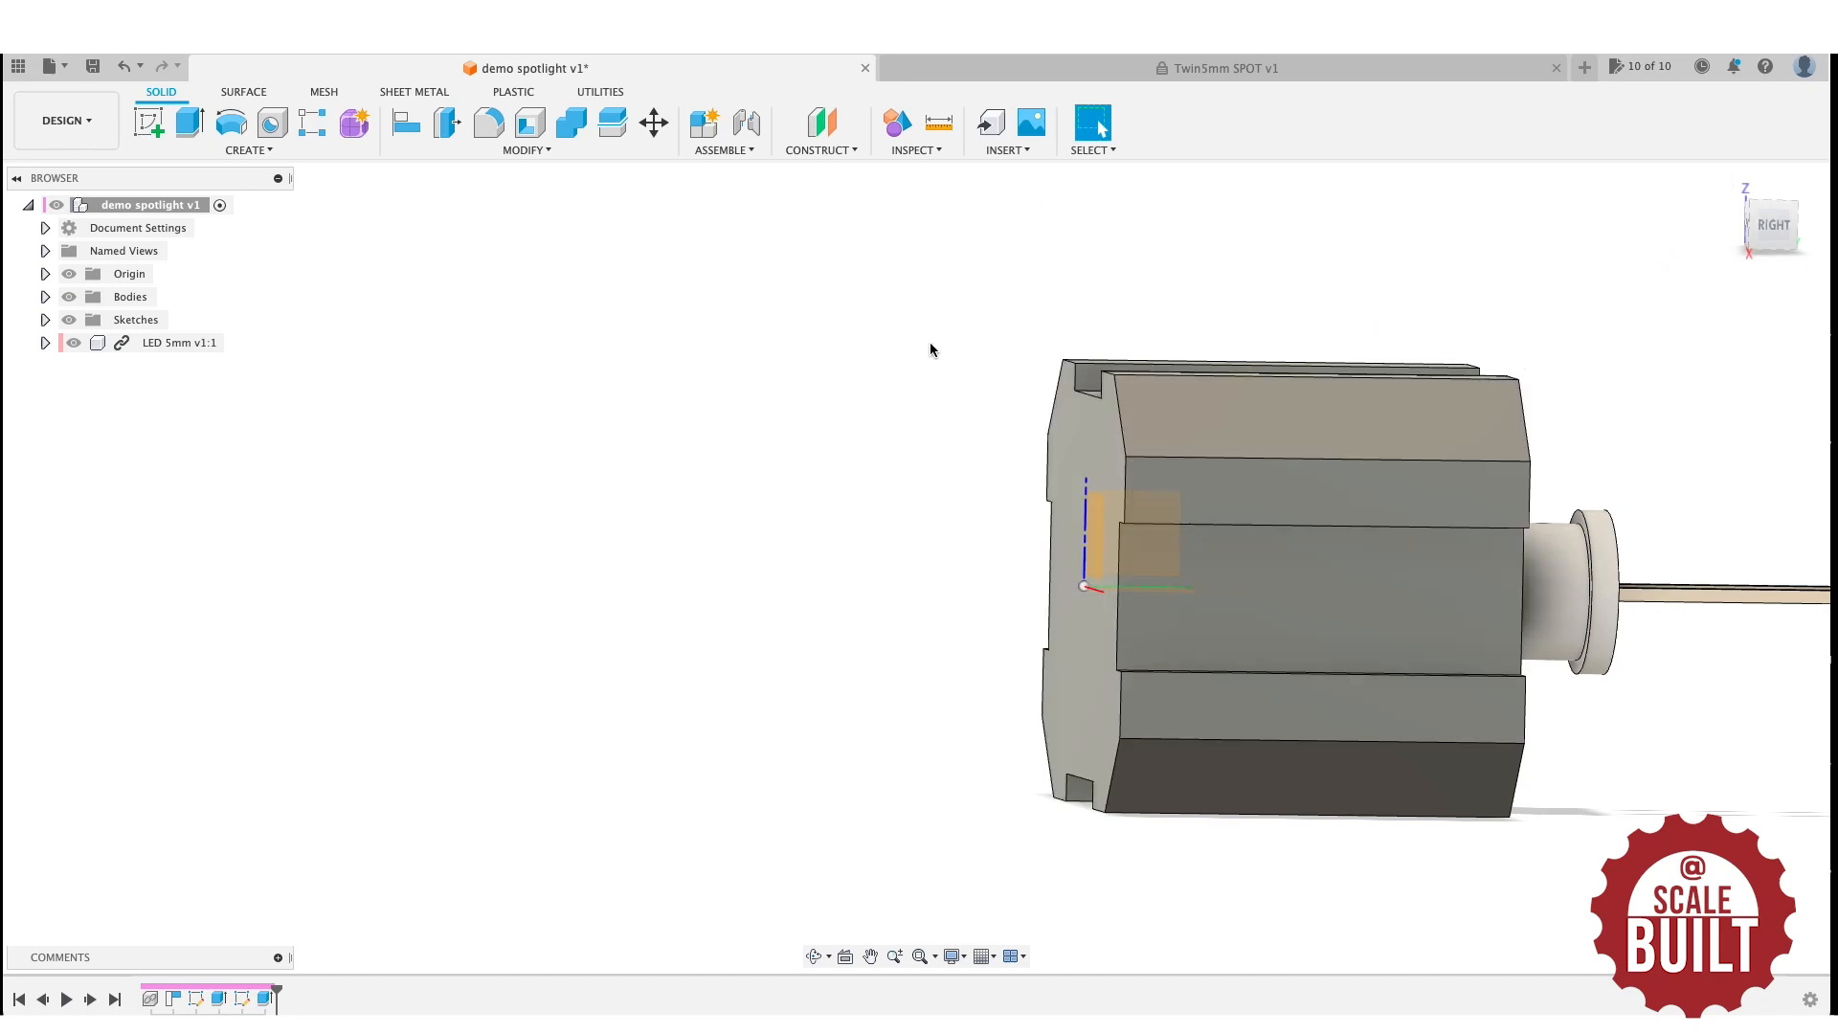
pyautogui.scroll(-1, 915, 323)
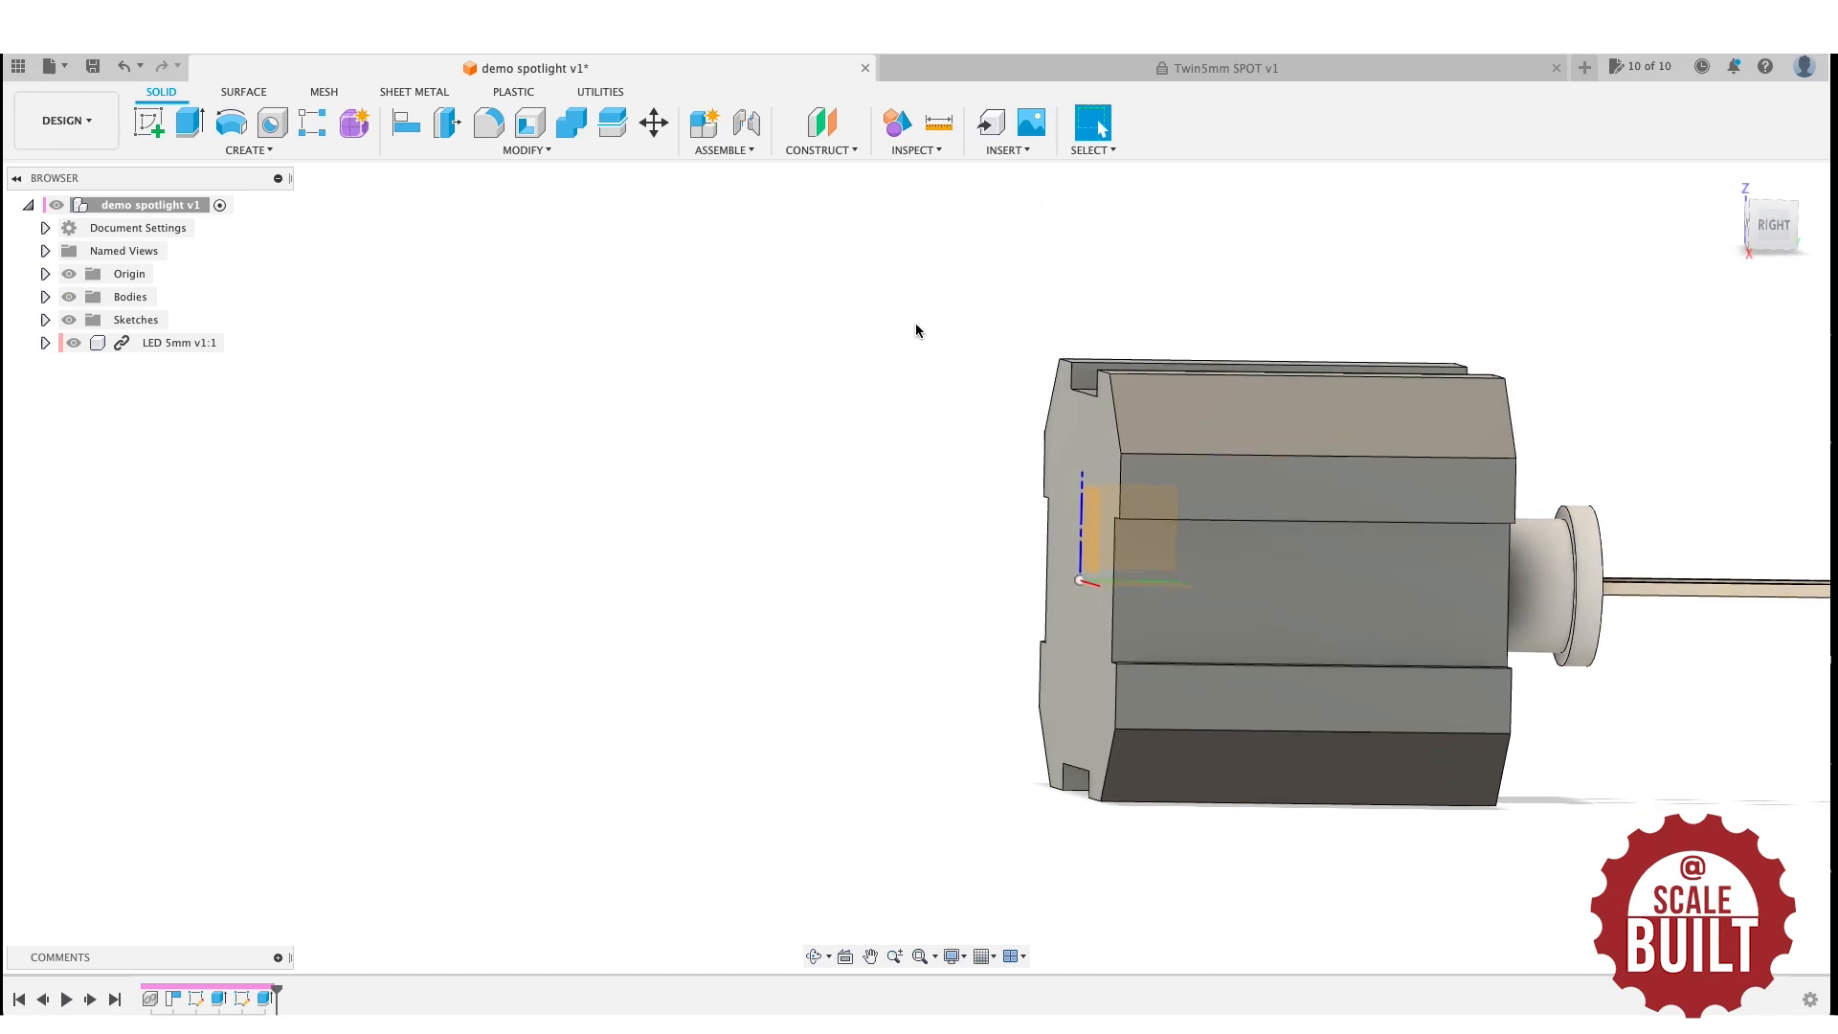
pyautogui.click(524, 153)
pyautogui.click(481, 379)
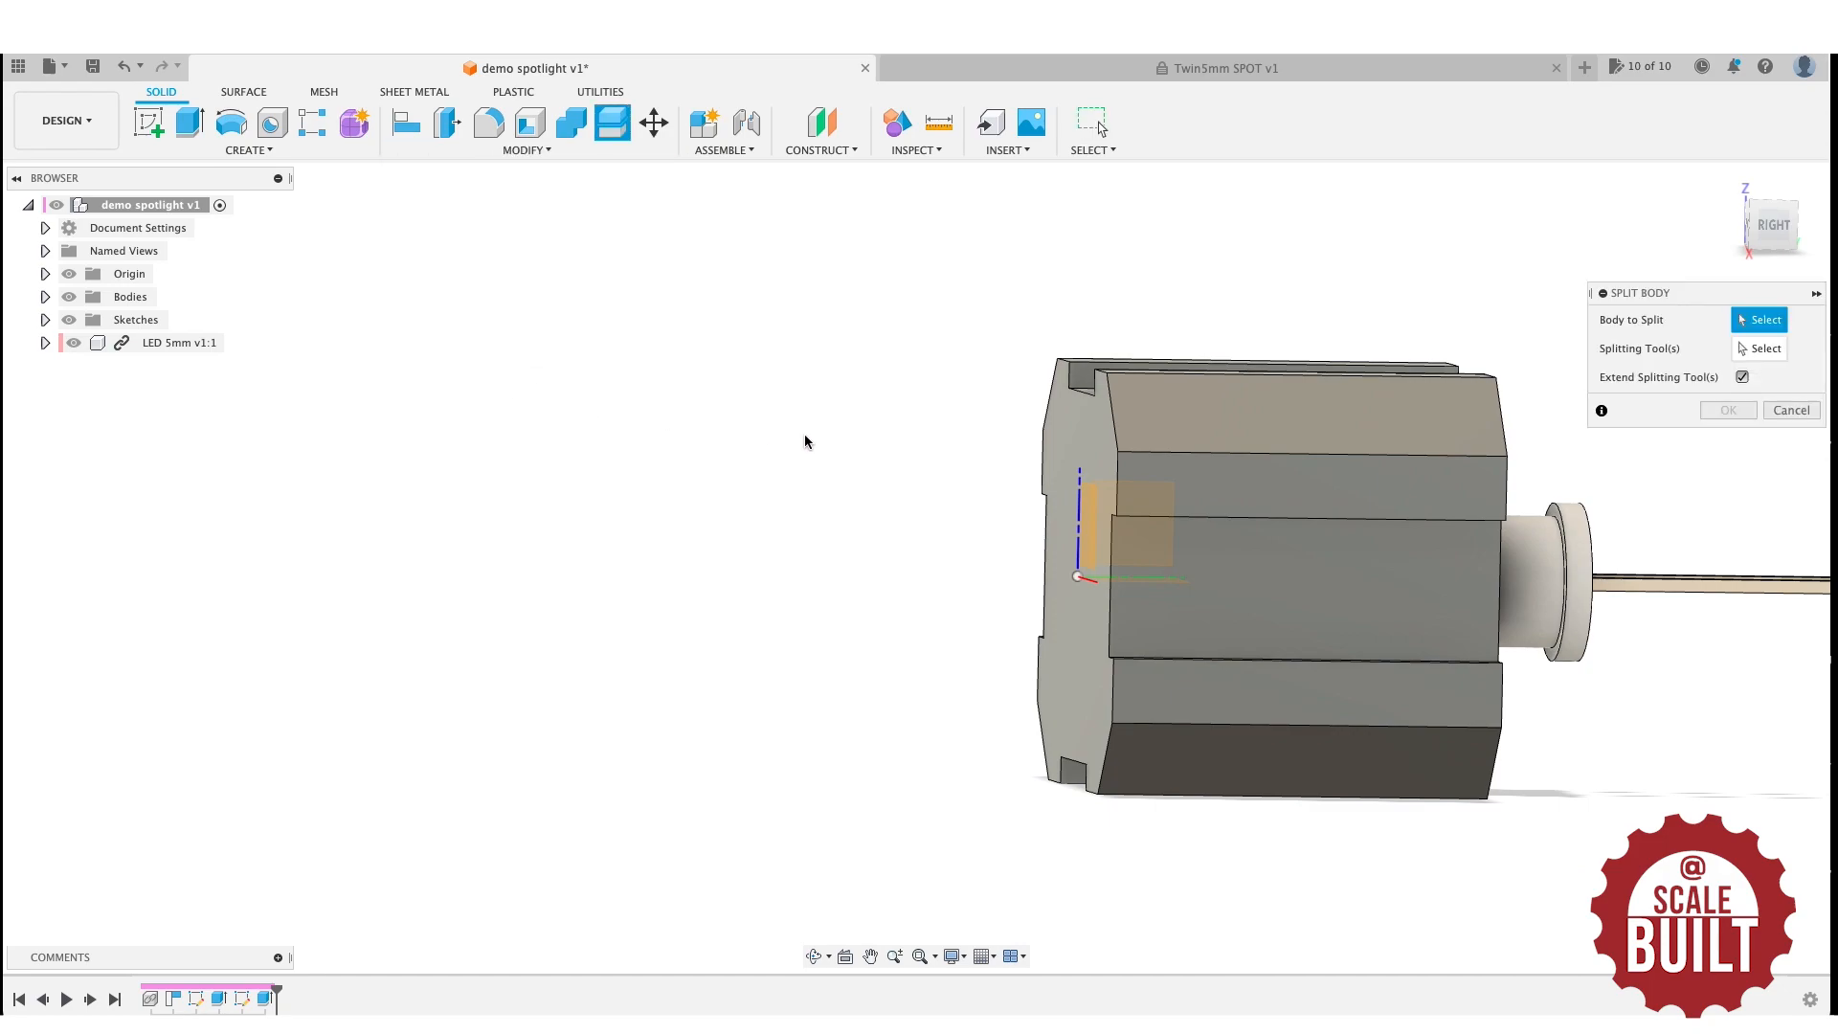
pyautogui.click(1329, 432)
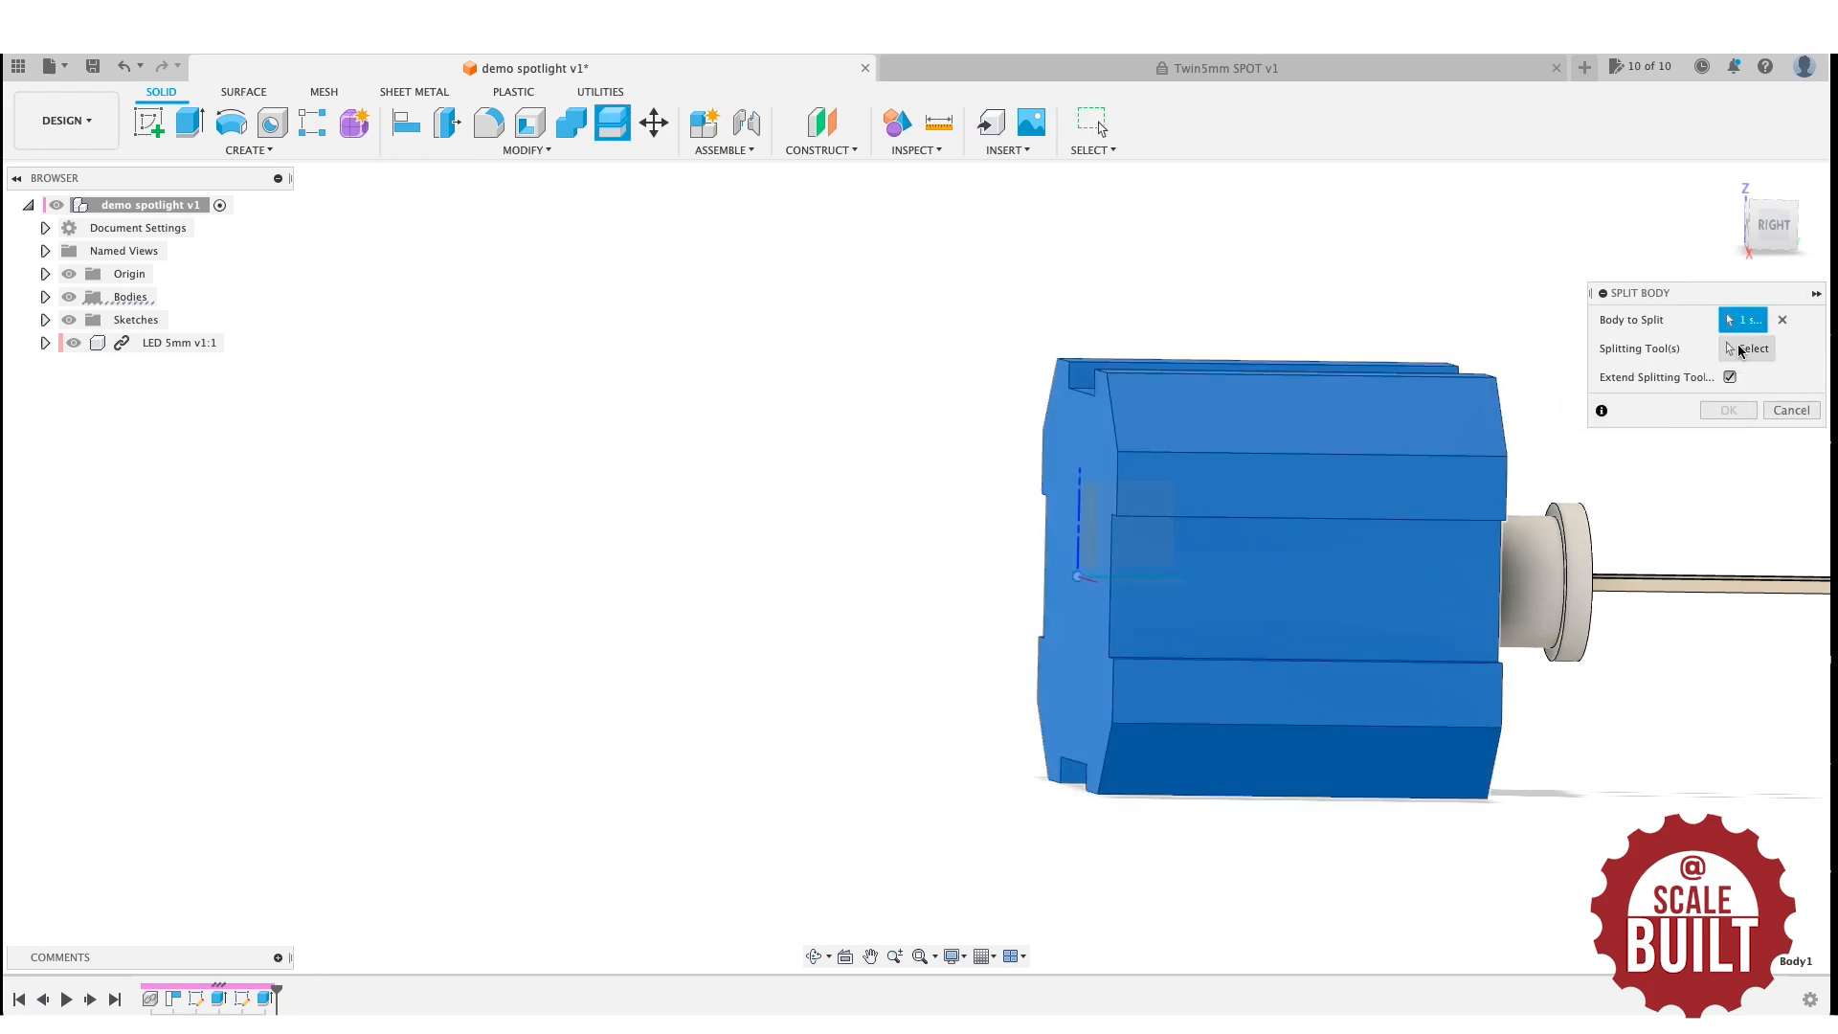
pyautogui.click(1744, 350)
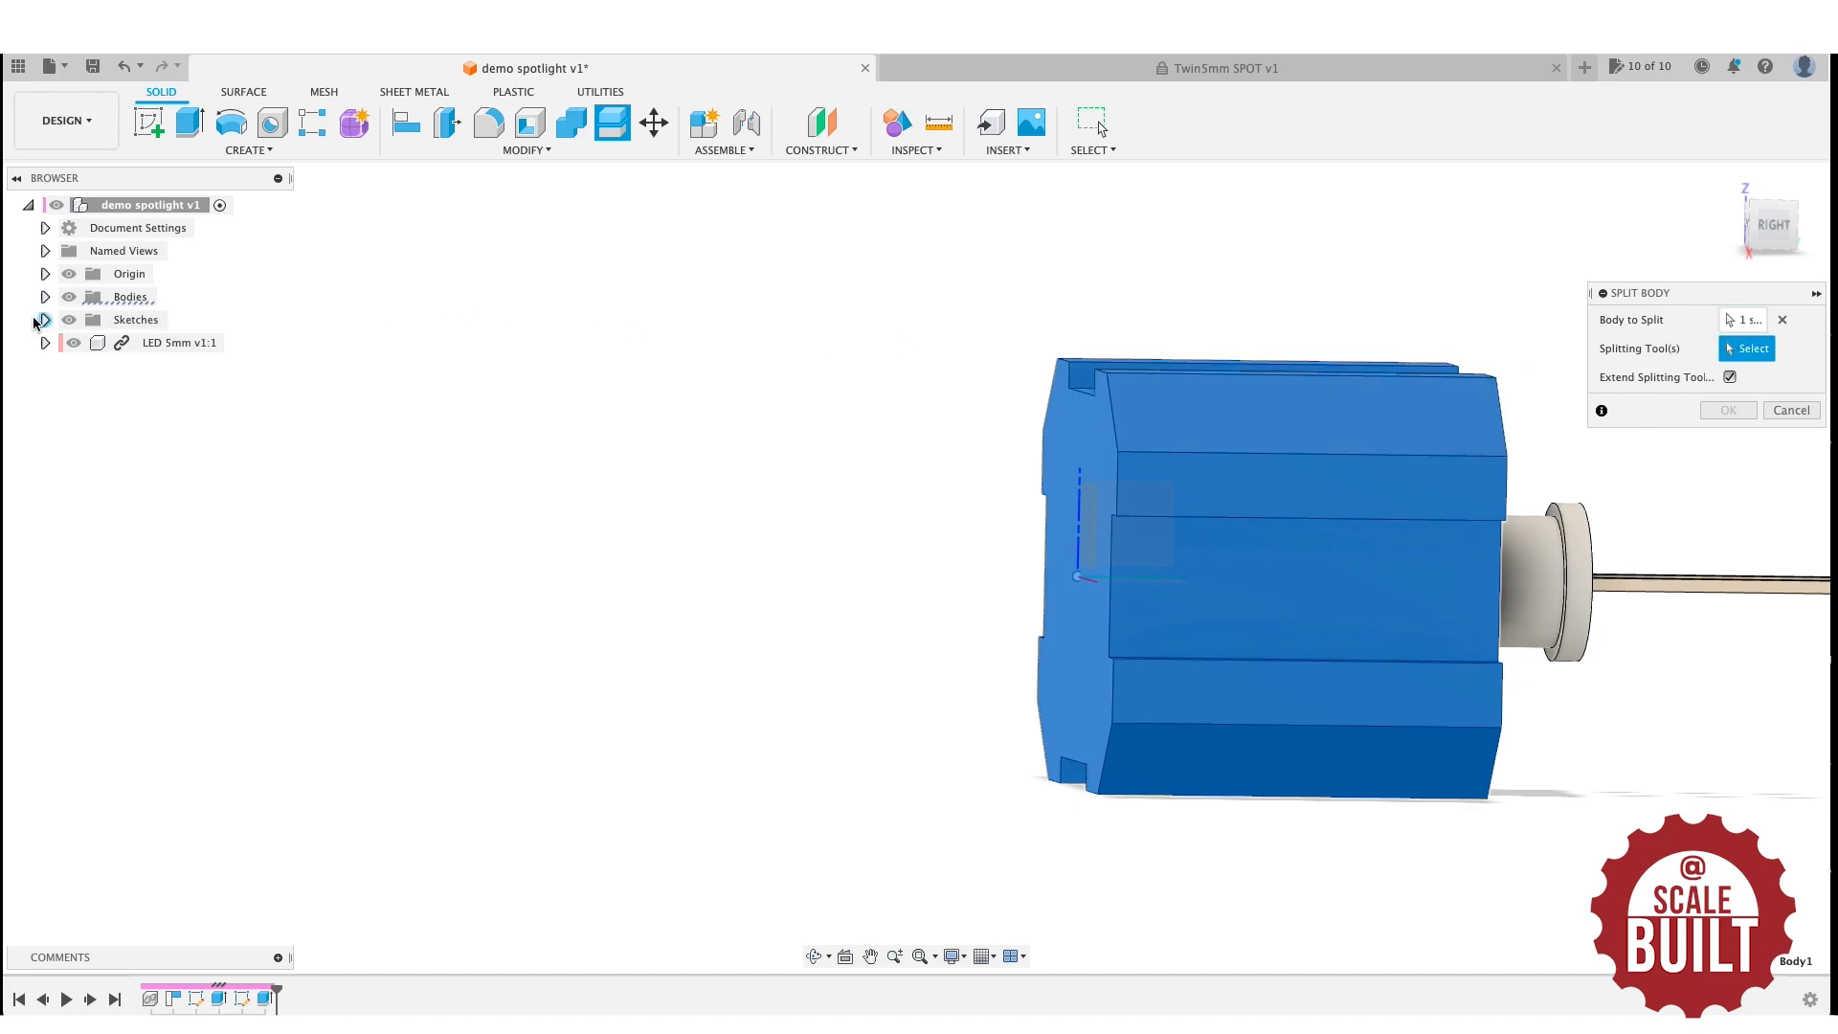
pyautogui.click(68, 298)
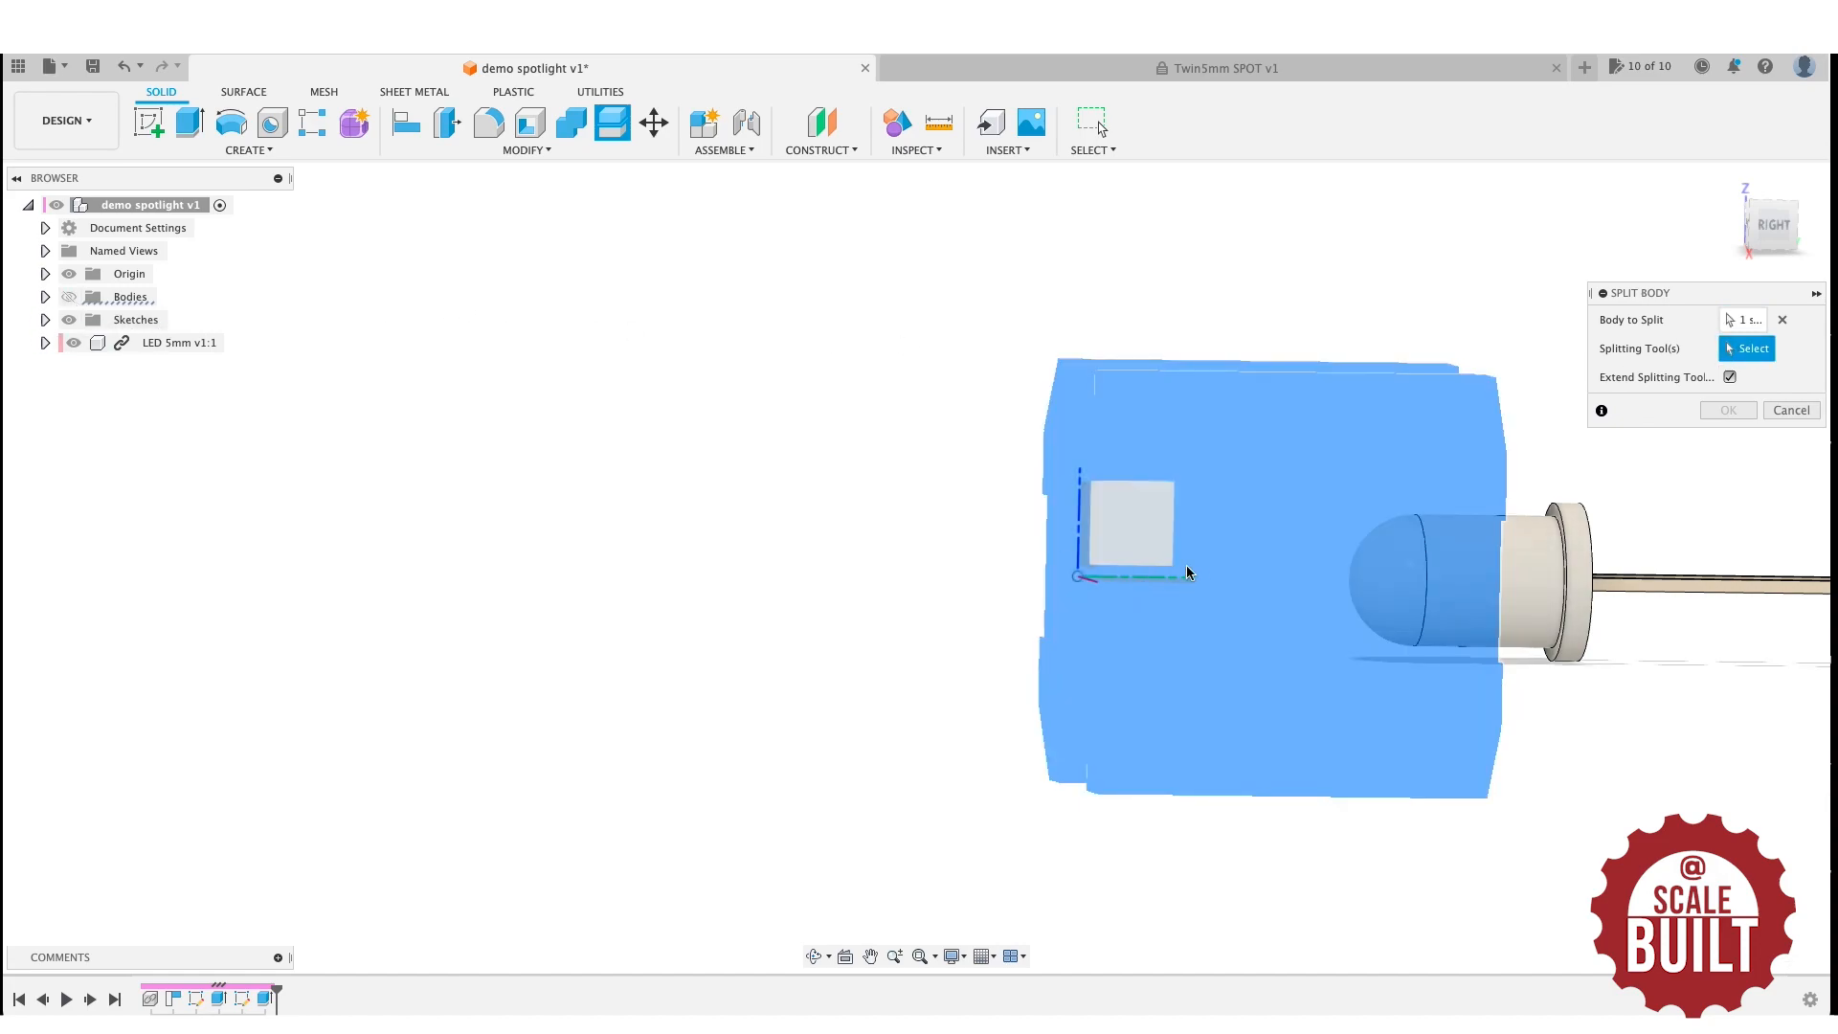
pyautogui.click(1125, 517)
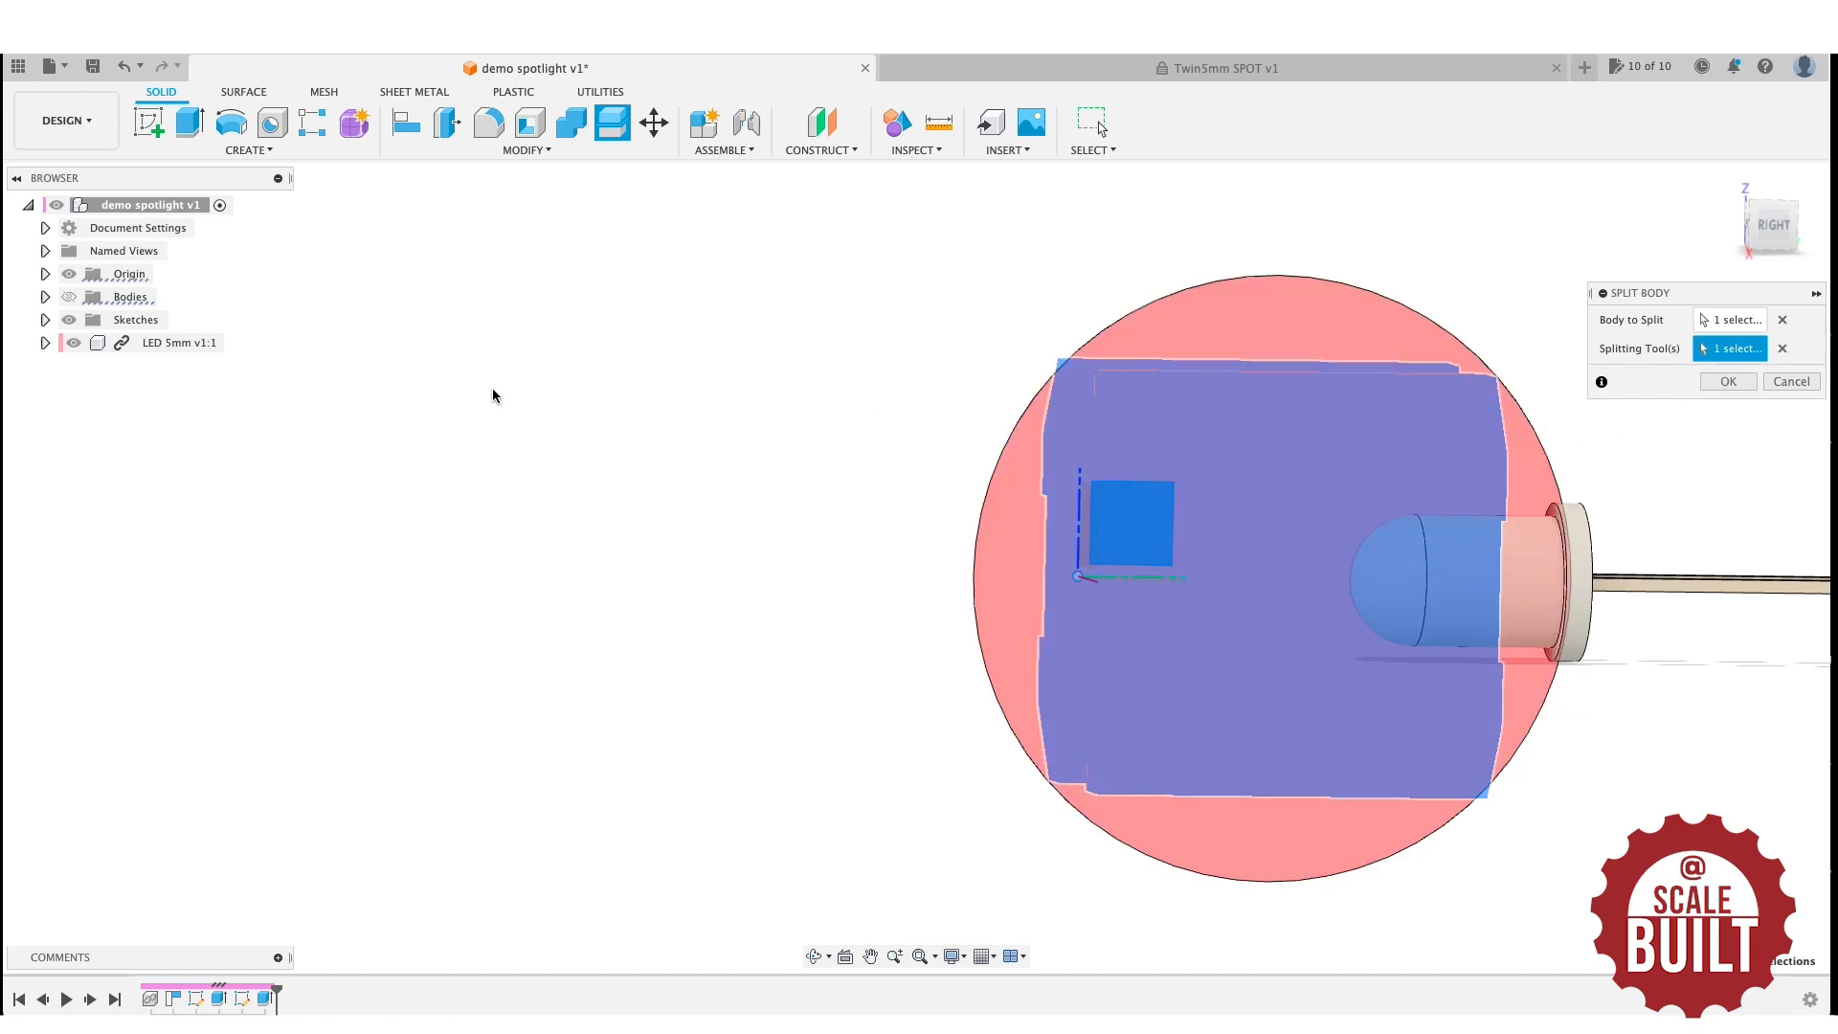
pyautogui.click(70, 297)
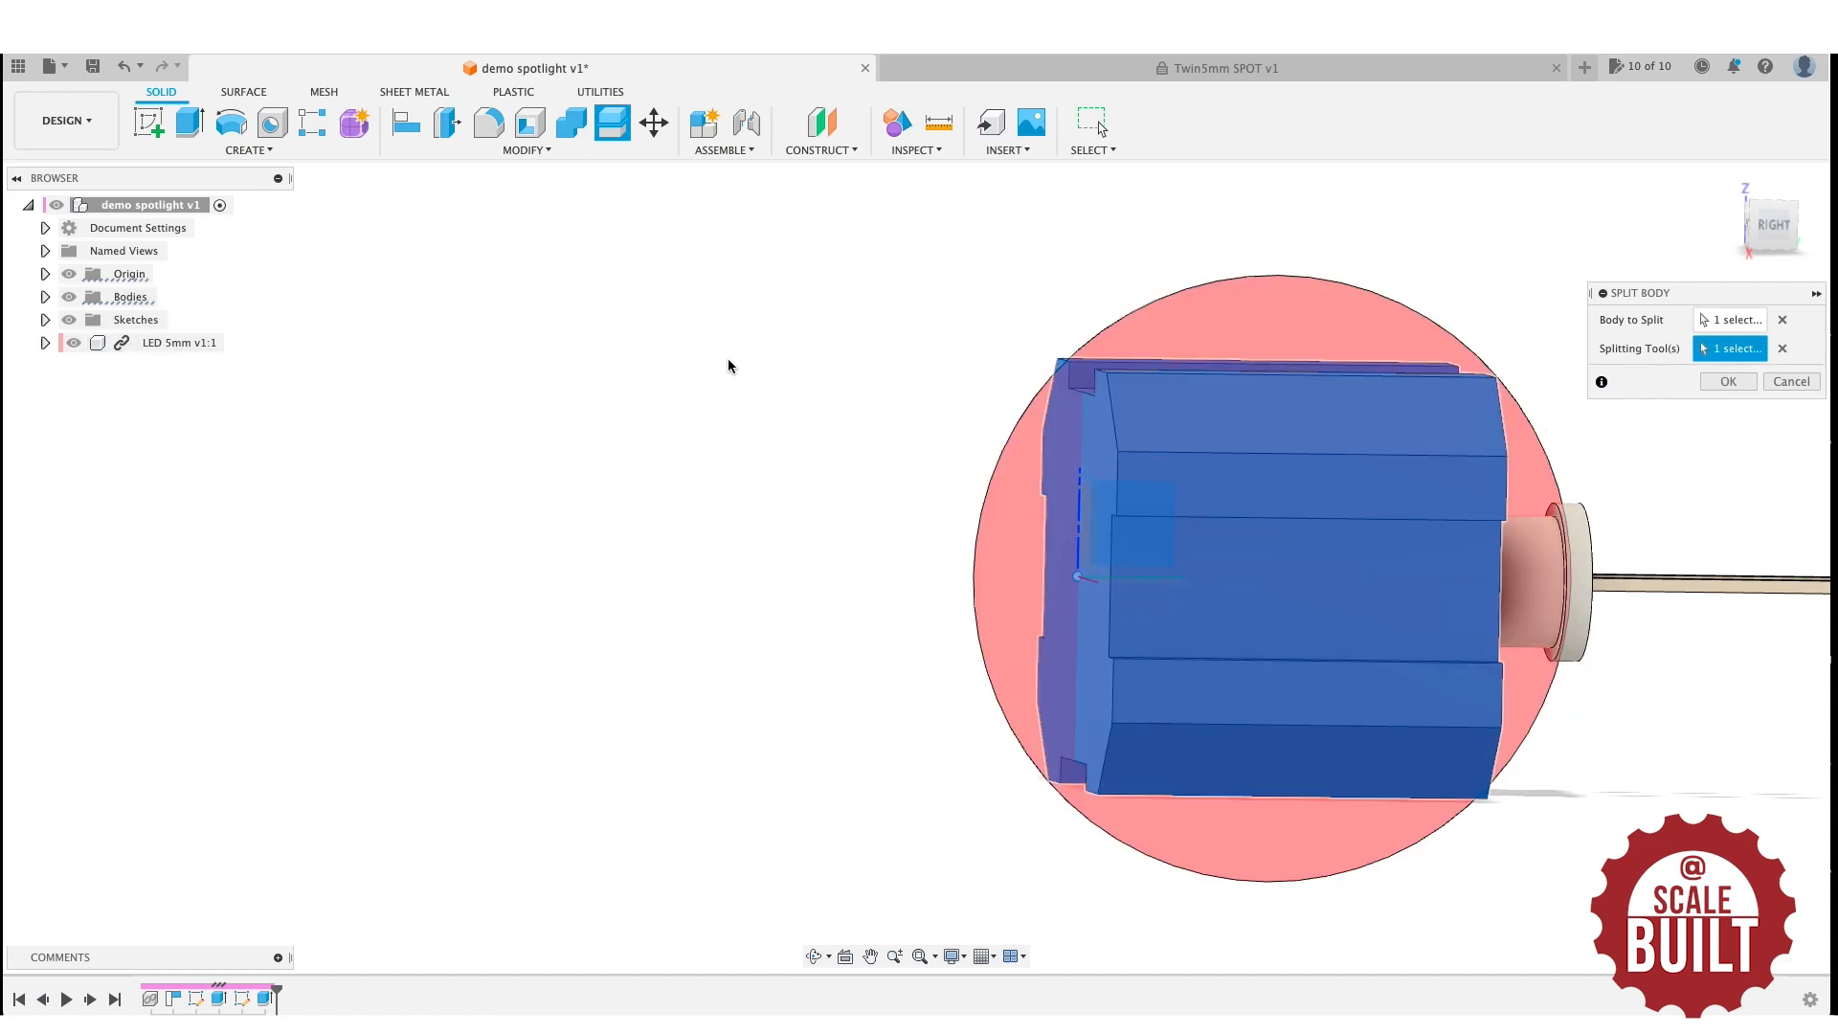
pyautogui.click(1728, 381)
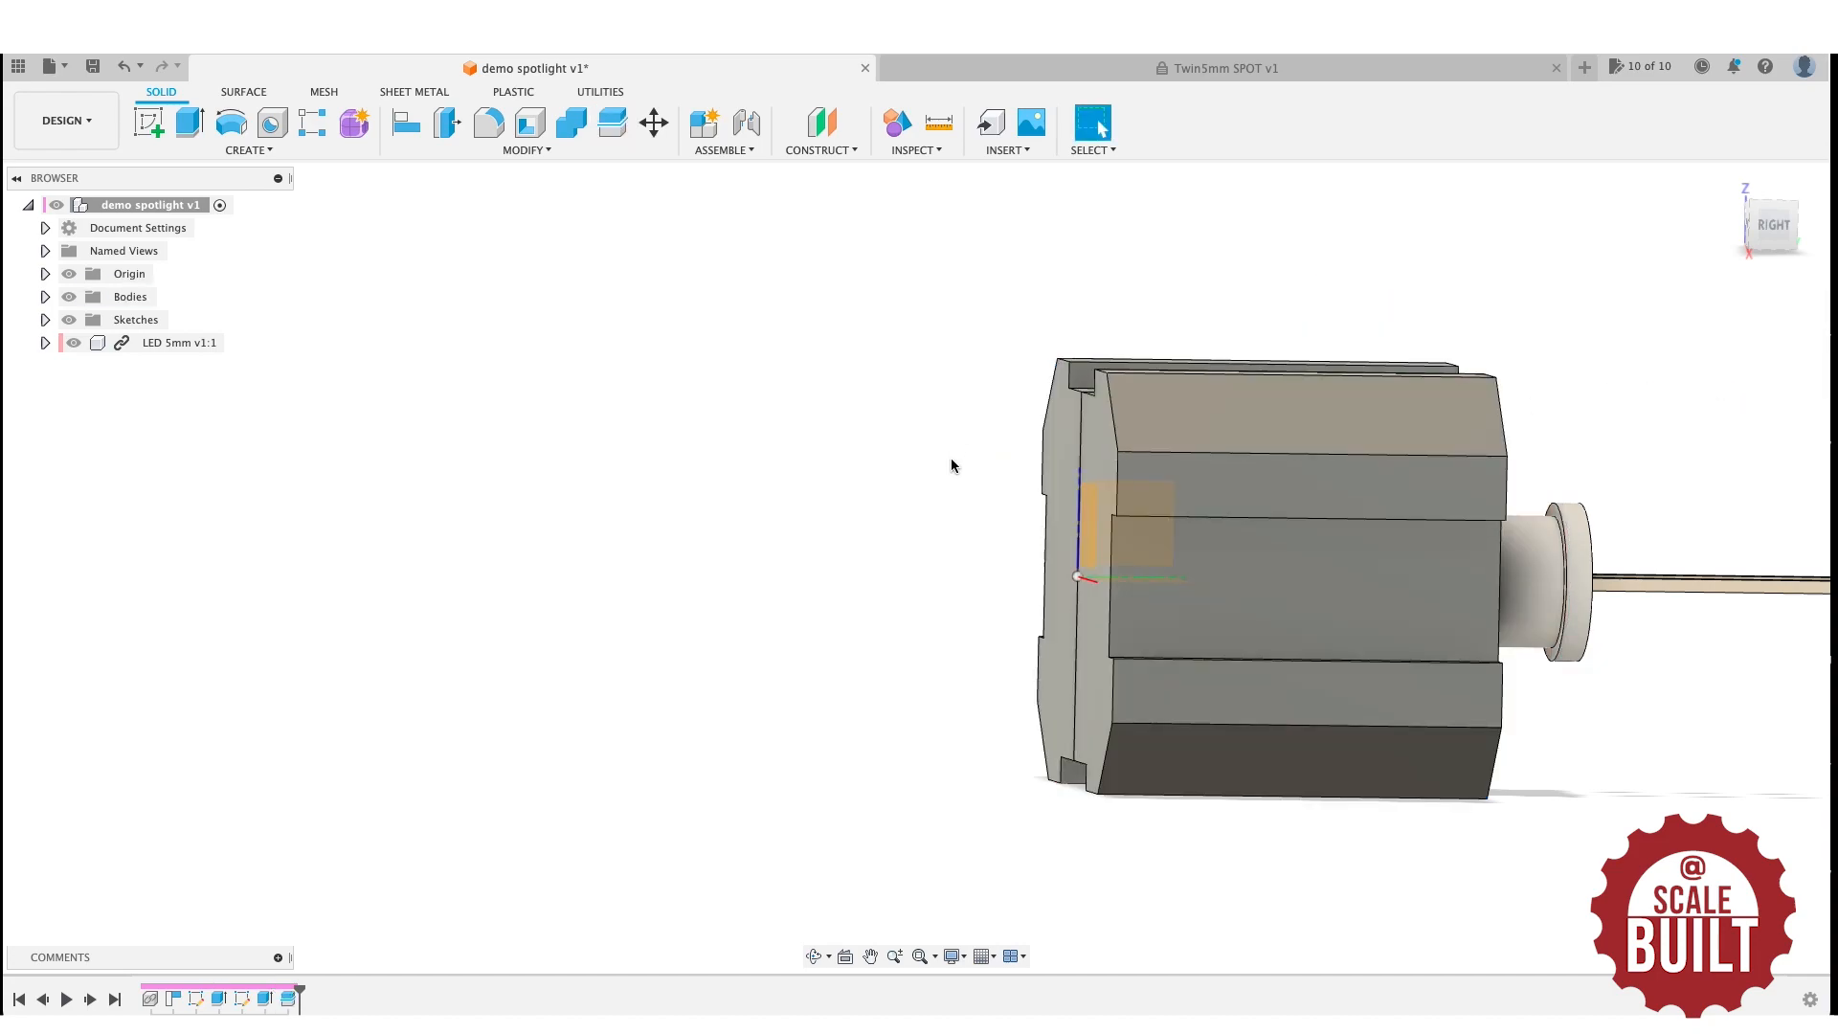
# Hide Body2, the half of the split housing that covers the LED and the flat cut face.
pyautogui.moveTo(1771, 228); pyautogui.dragTo(1815, 236)
pyautogui.click(45, 297)
pyautogui.click(86, 343)
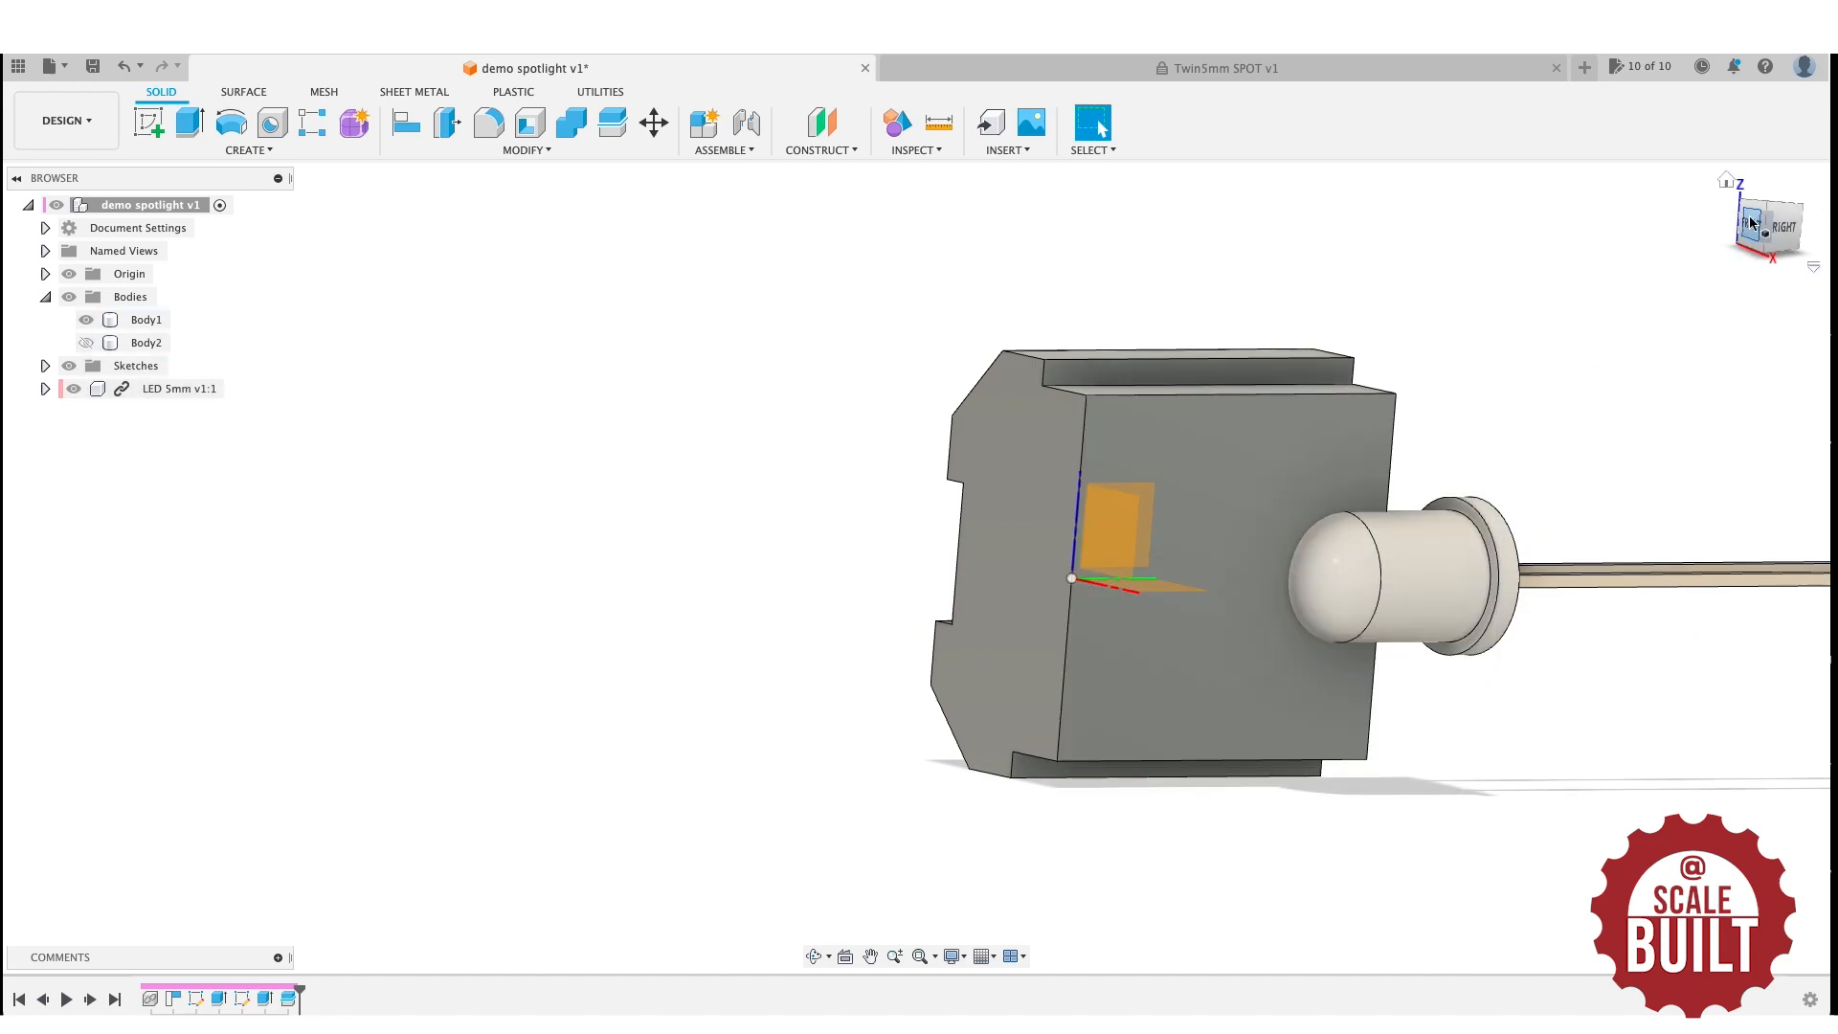
# Move the LED 5mm component 7 mm along its axis, deeper into the housing.
pyautogui.click(1782, 231)
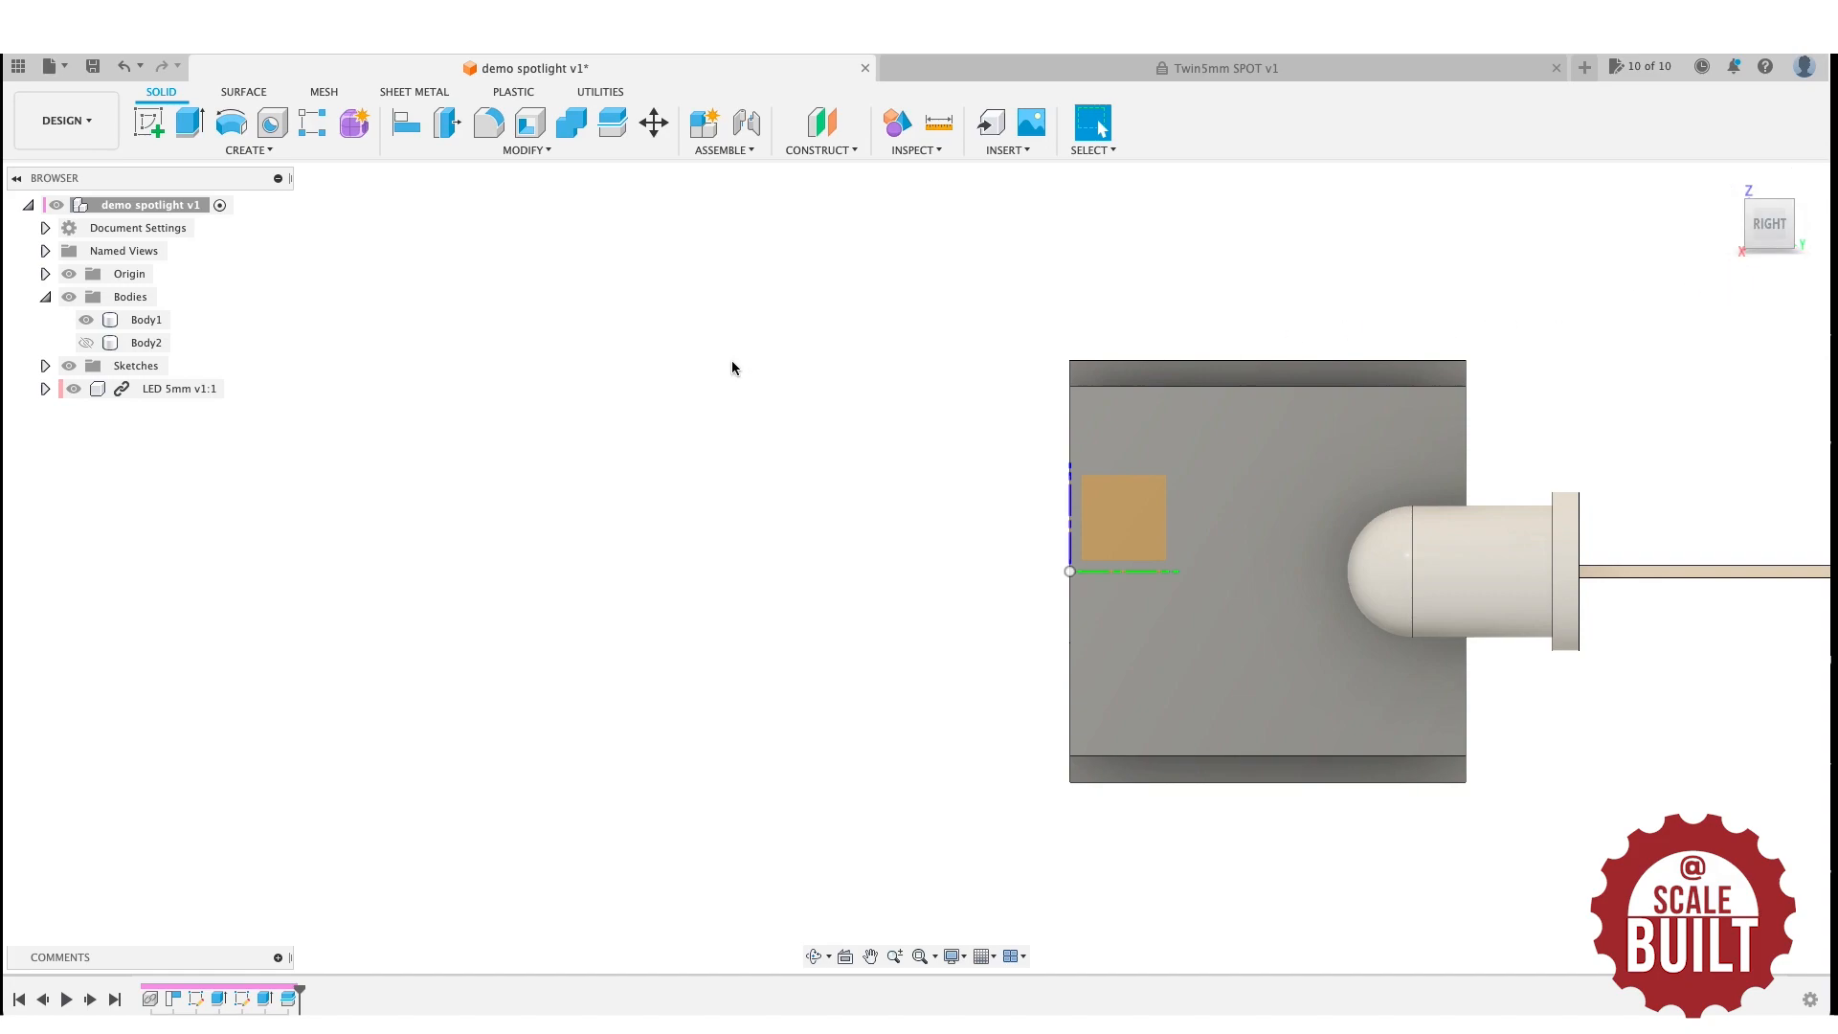
pyautogui.press('m')
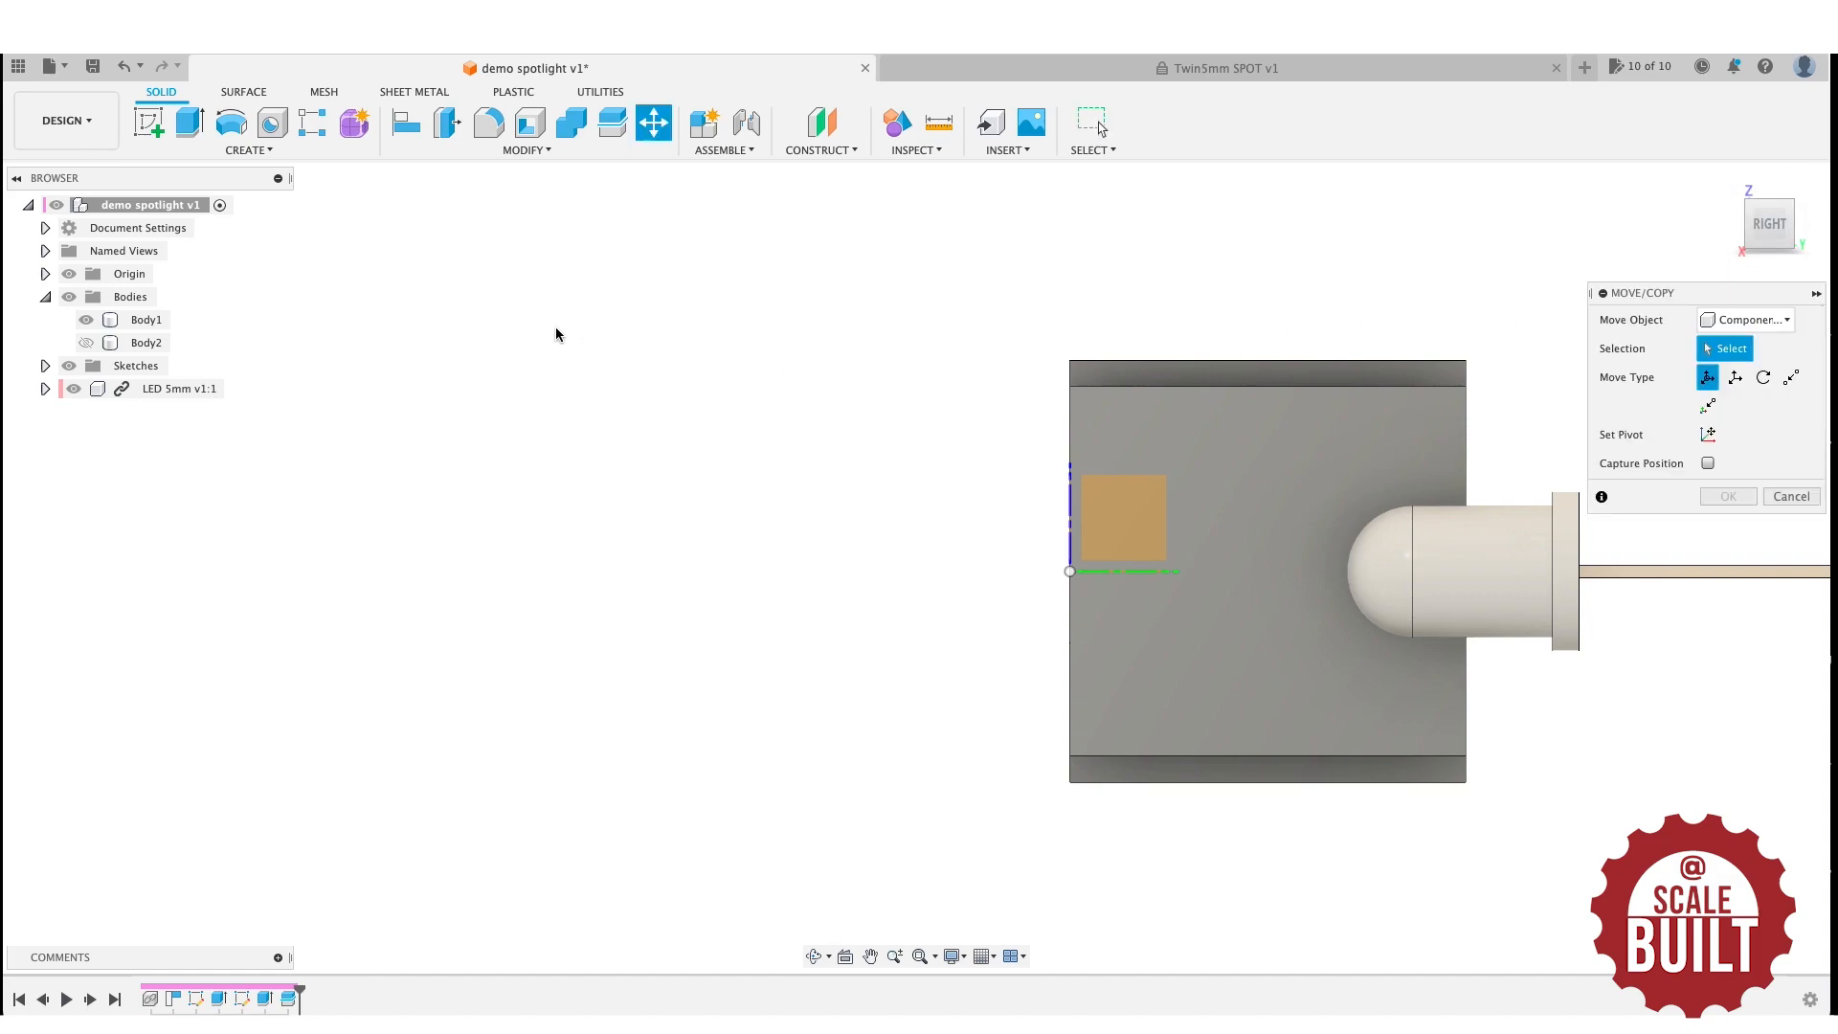
pyautogui.click(157, 389)
pyautogui.moveTo(1445, 574); pyautogui.dragTo(1260, 576)
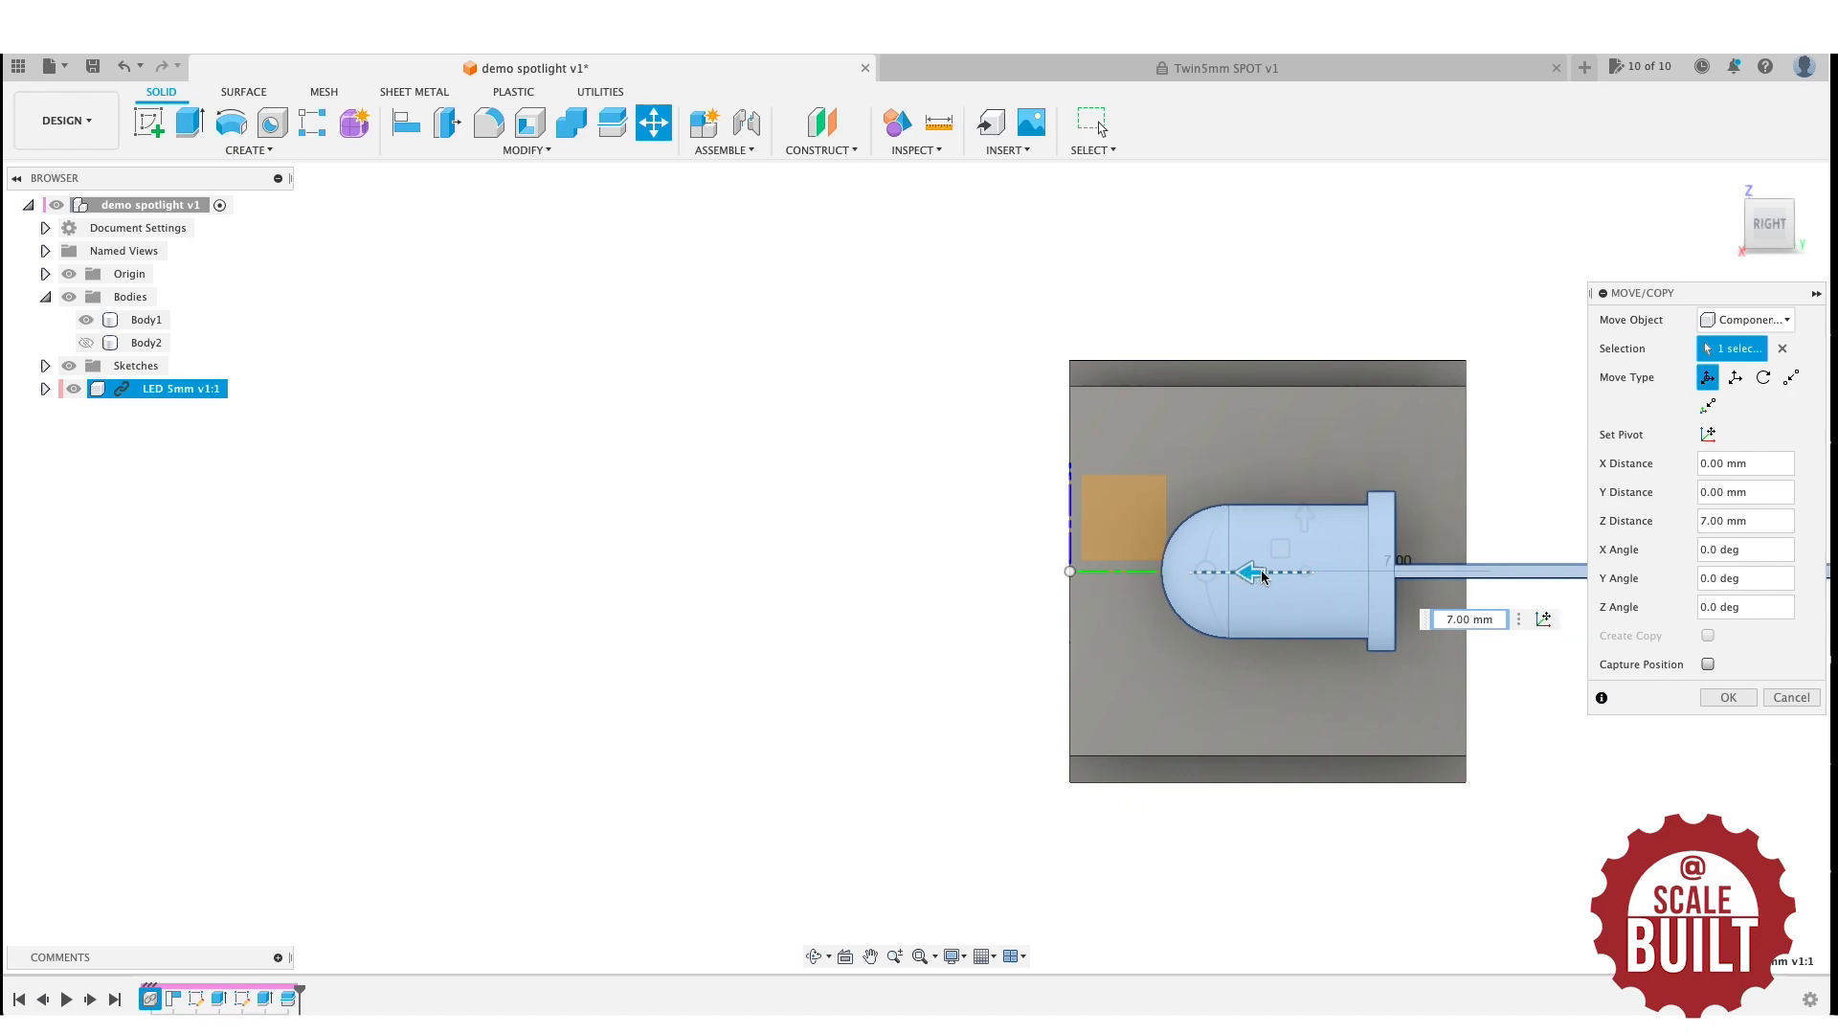
pyautogui.click(1723, 698)
pyautogui.click(1153, 470)
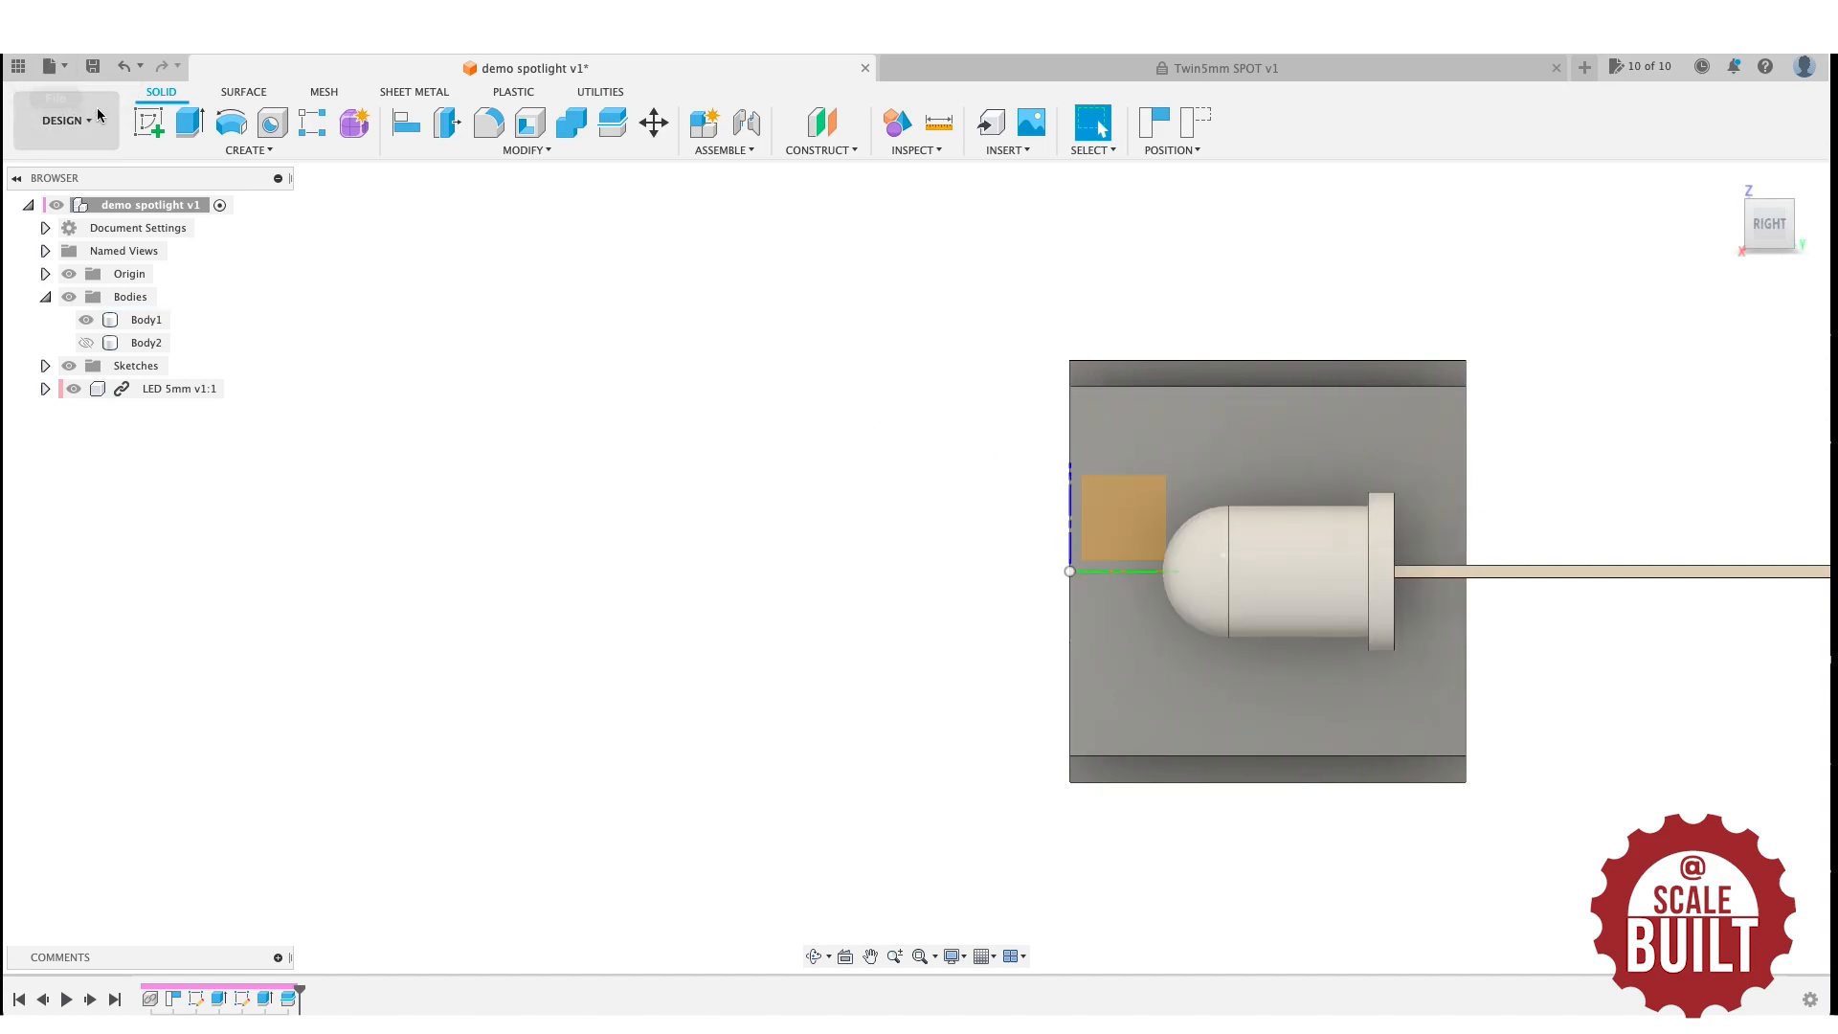
# Start a sketch on the flat split face of the remaining housing half, capturing the LED's new position.
pyautogui.click(149, 121)
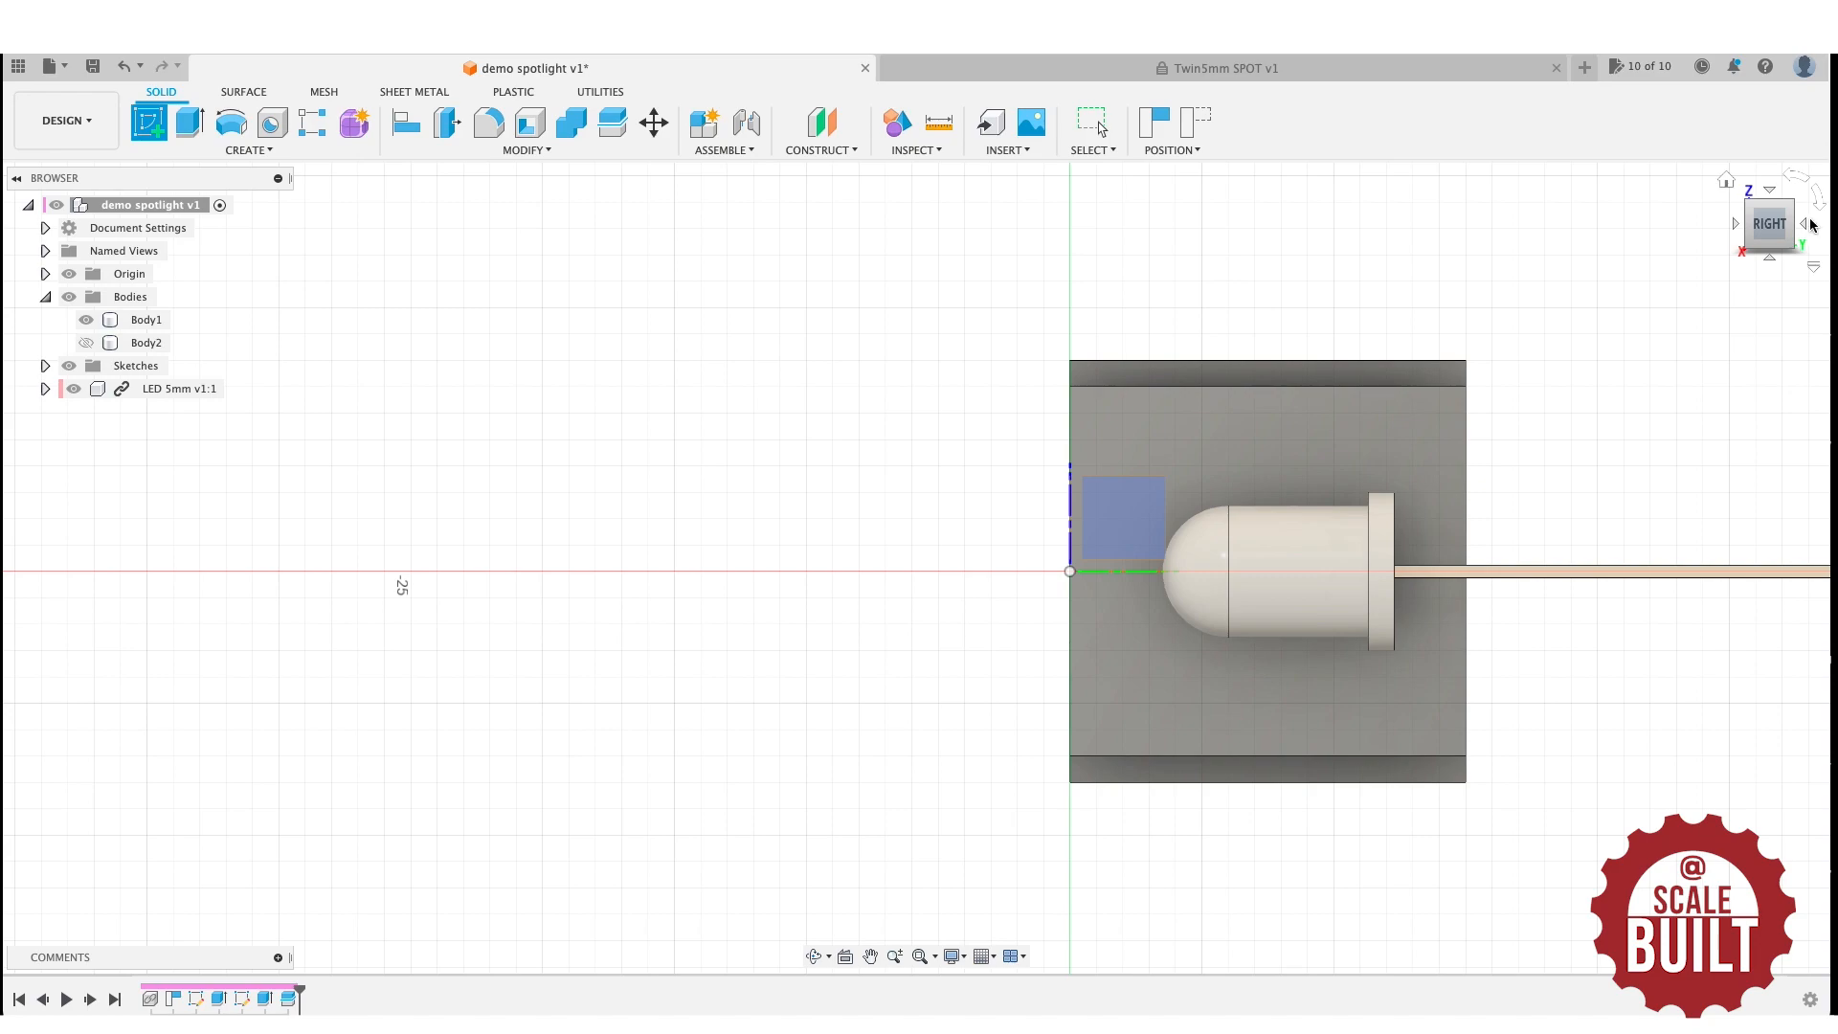
pyautogui.moveTo(1771, 225); pyautogui.dragTo(1798, 228)
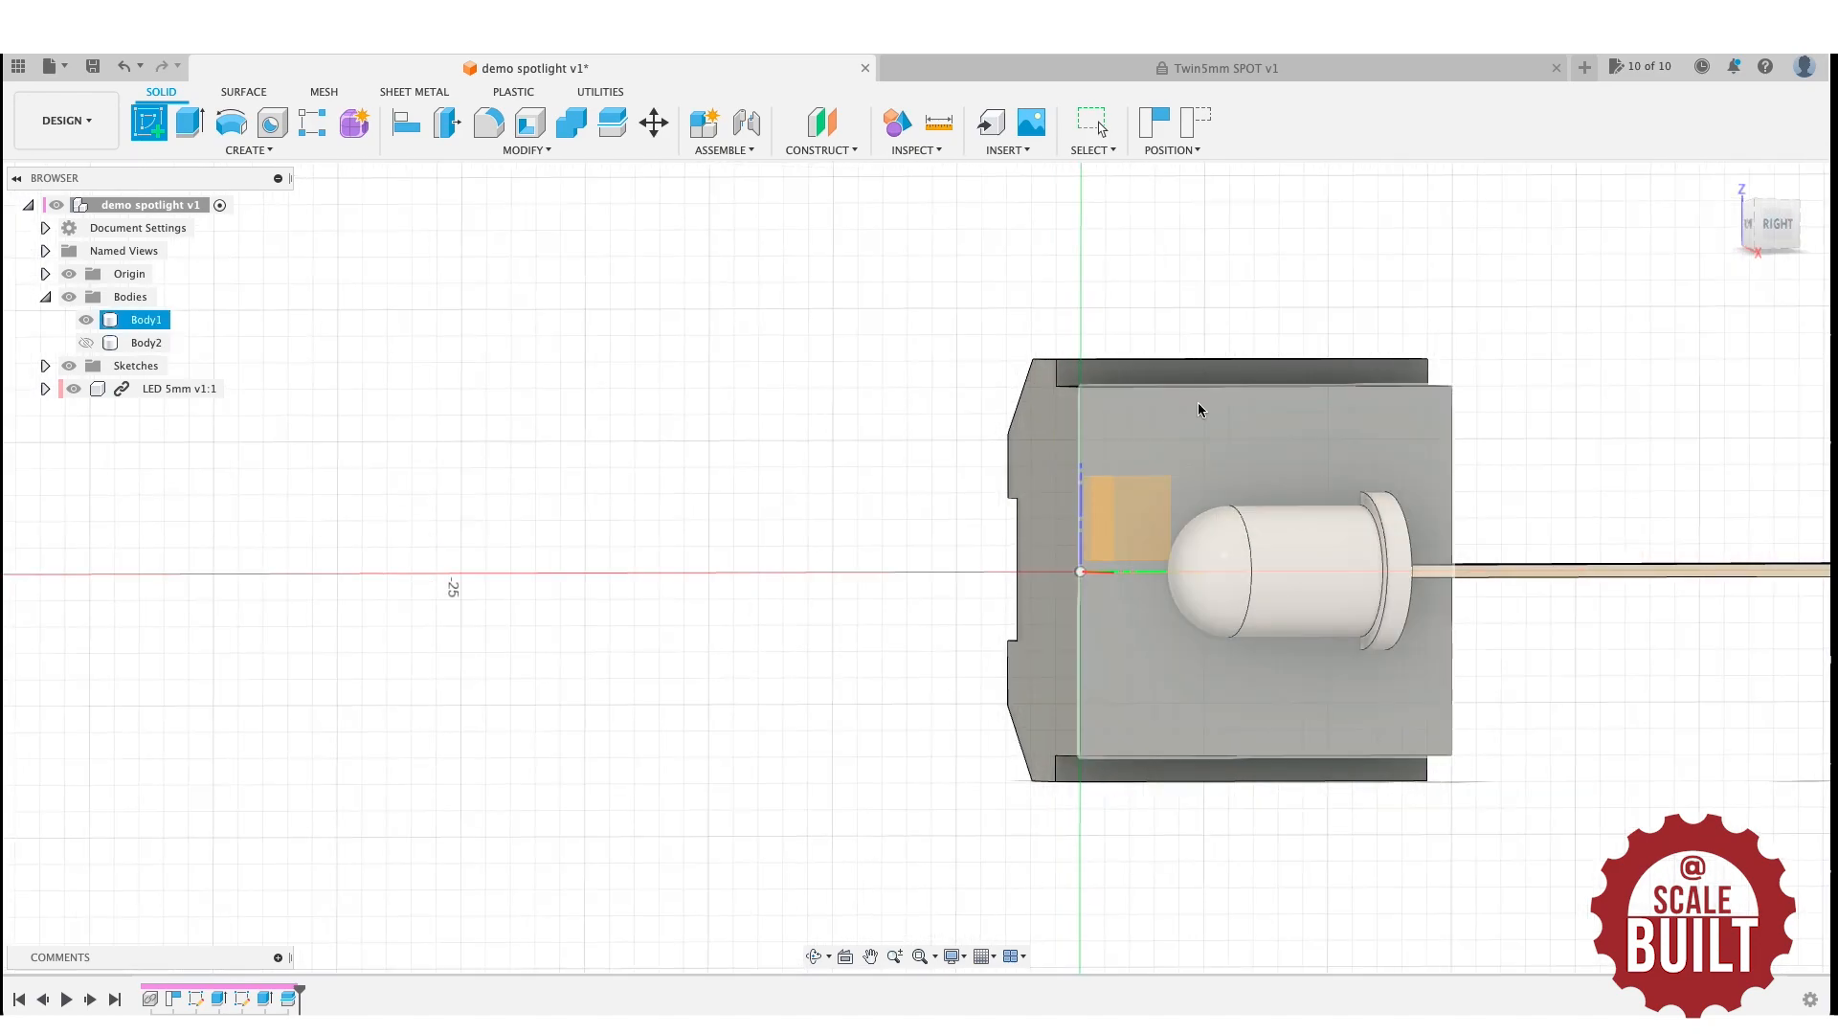
pyautogui.click(1139, 440)
pyautogui.click(943, 559)
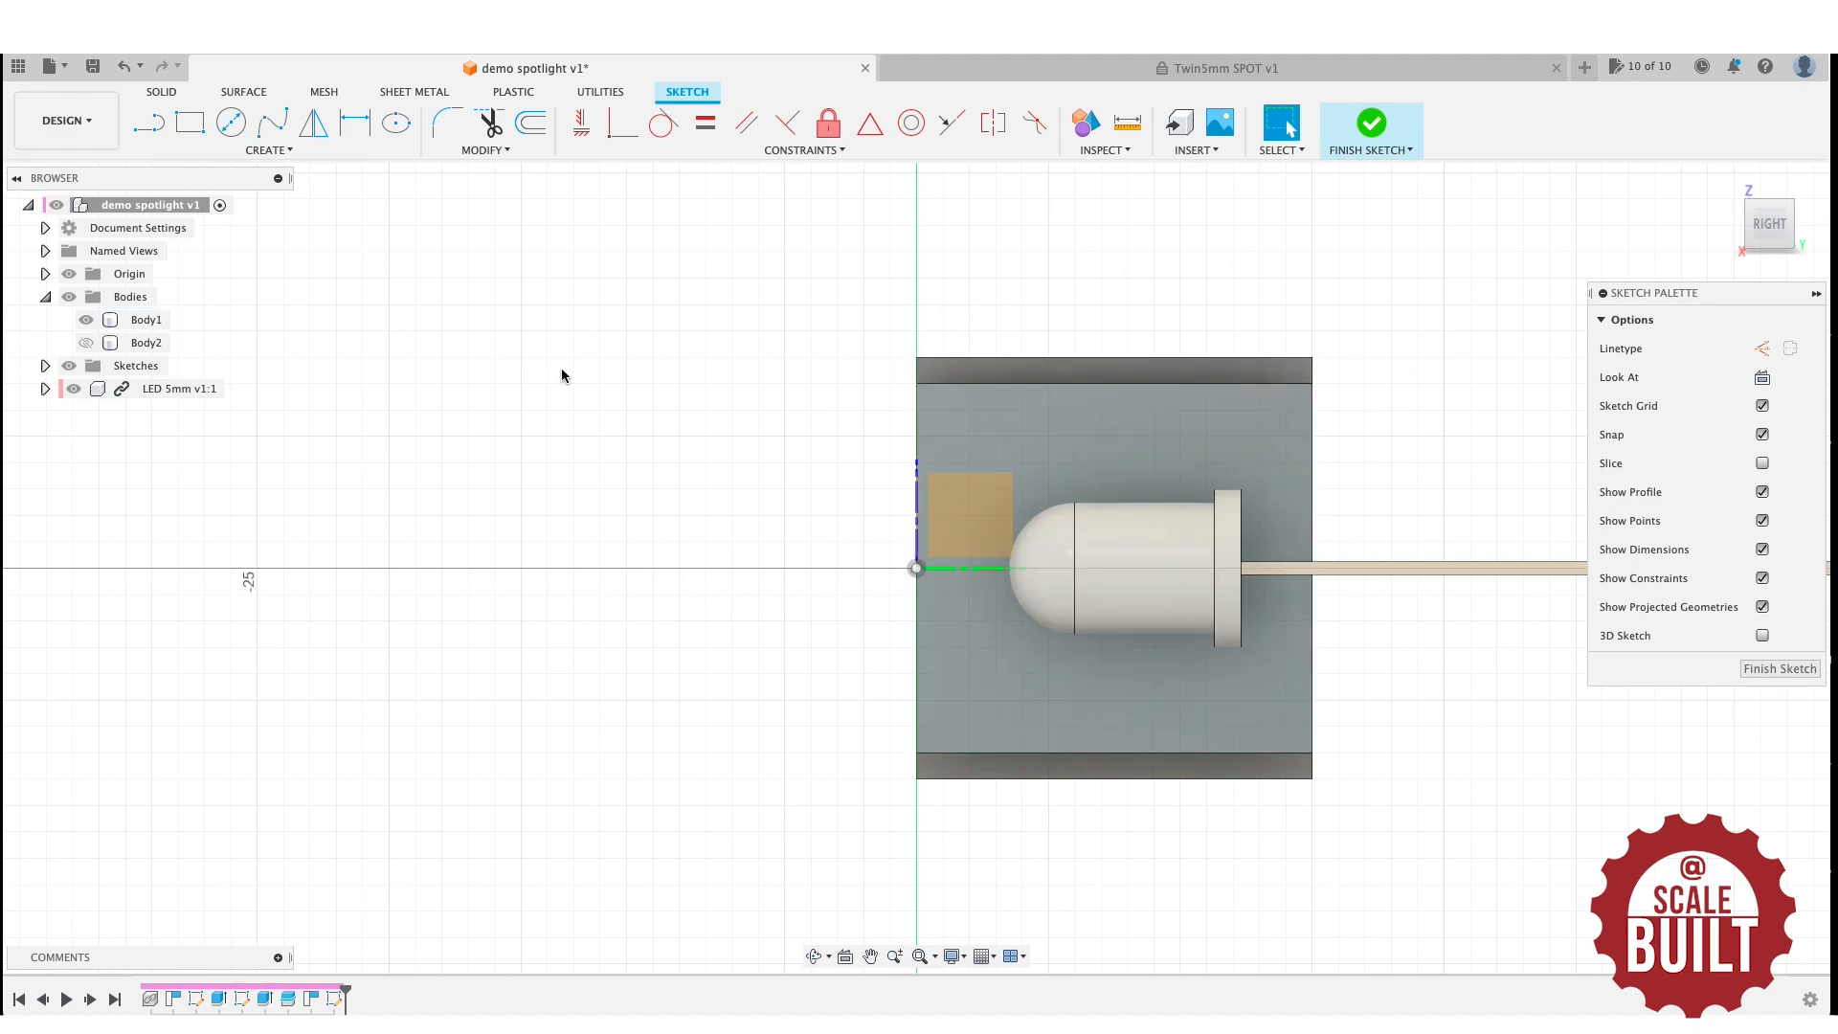
# Project the LED's flange and cylindrical body faces into the sketch.
pyautogui.press('p')
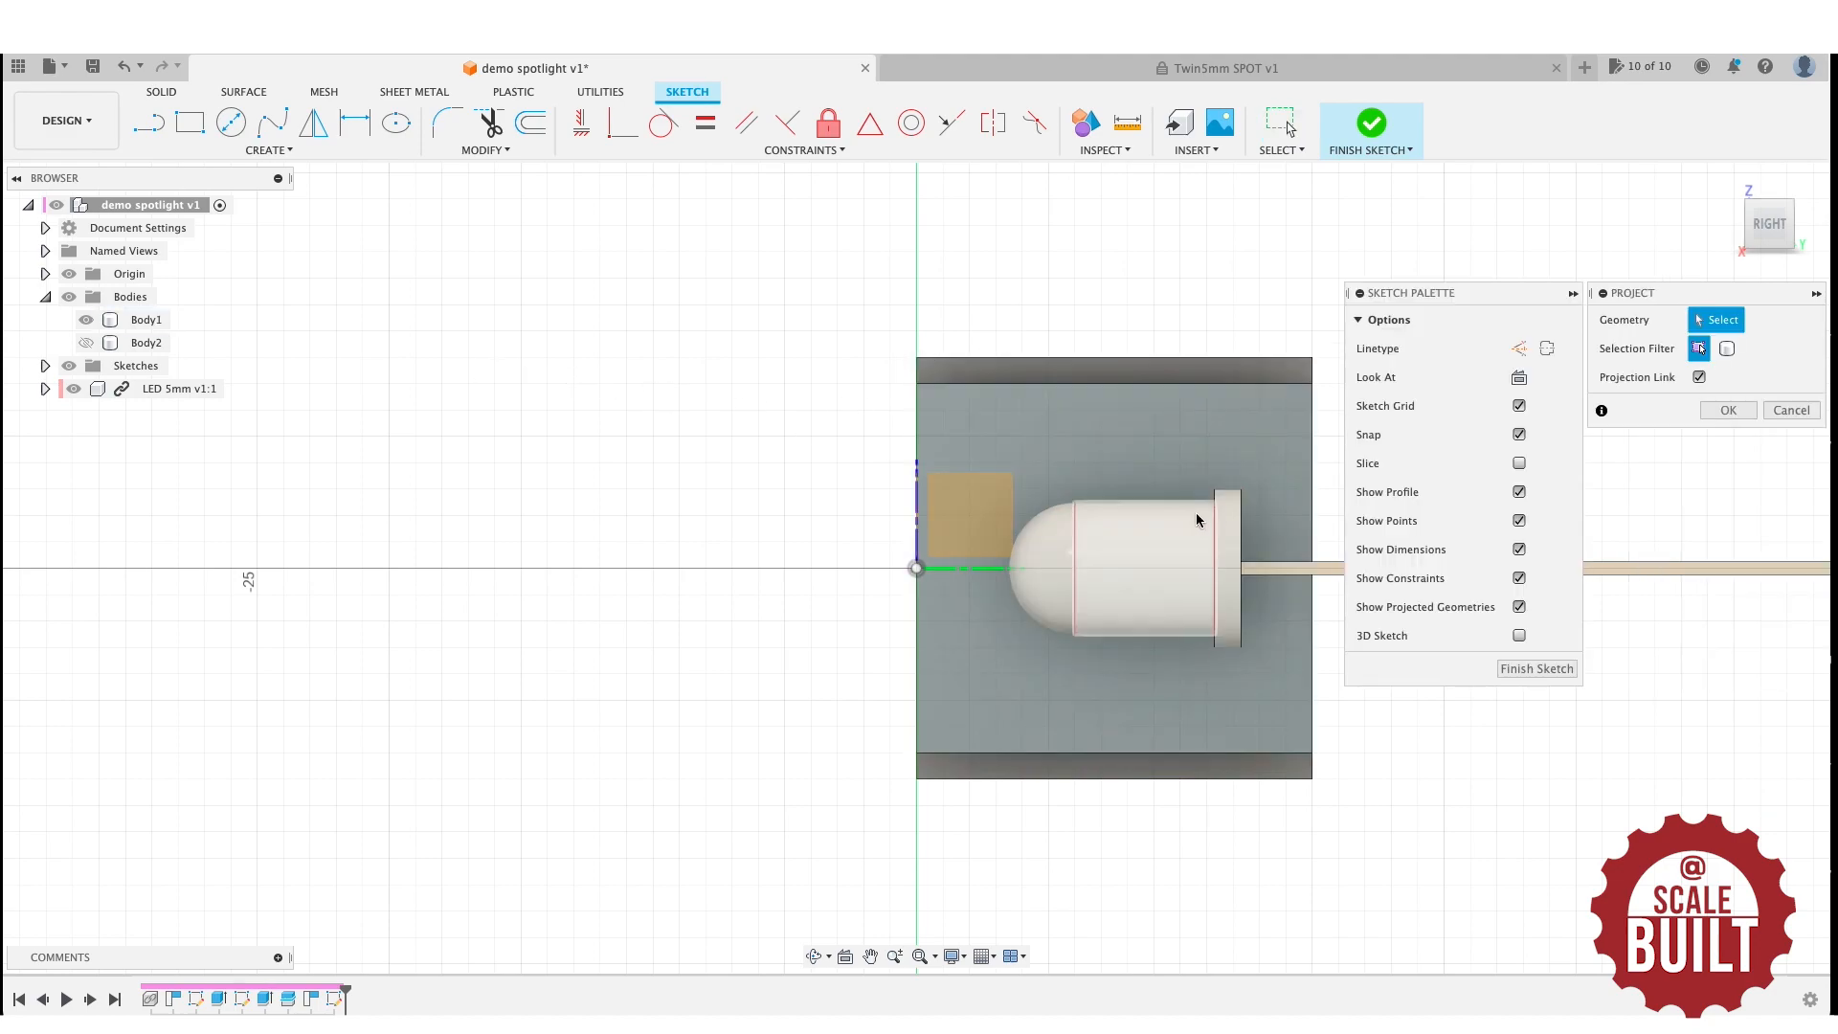
pyautogui.click(1226, 511)
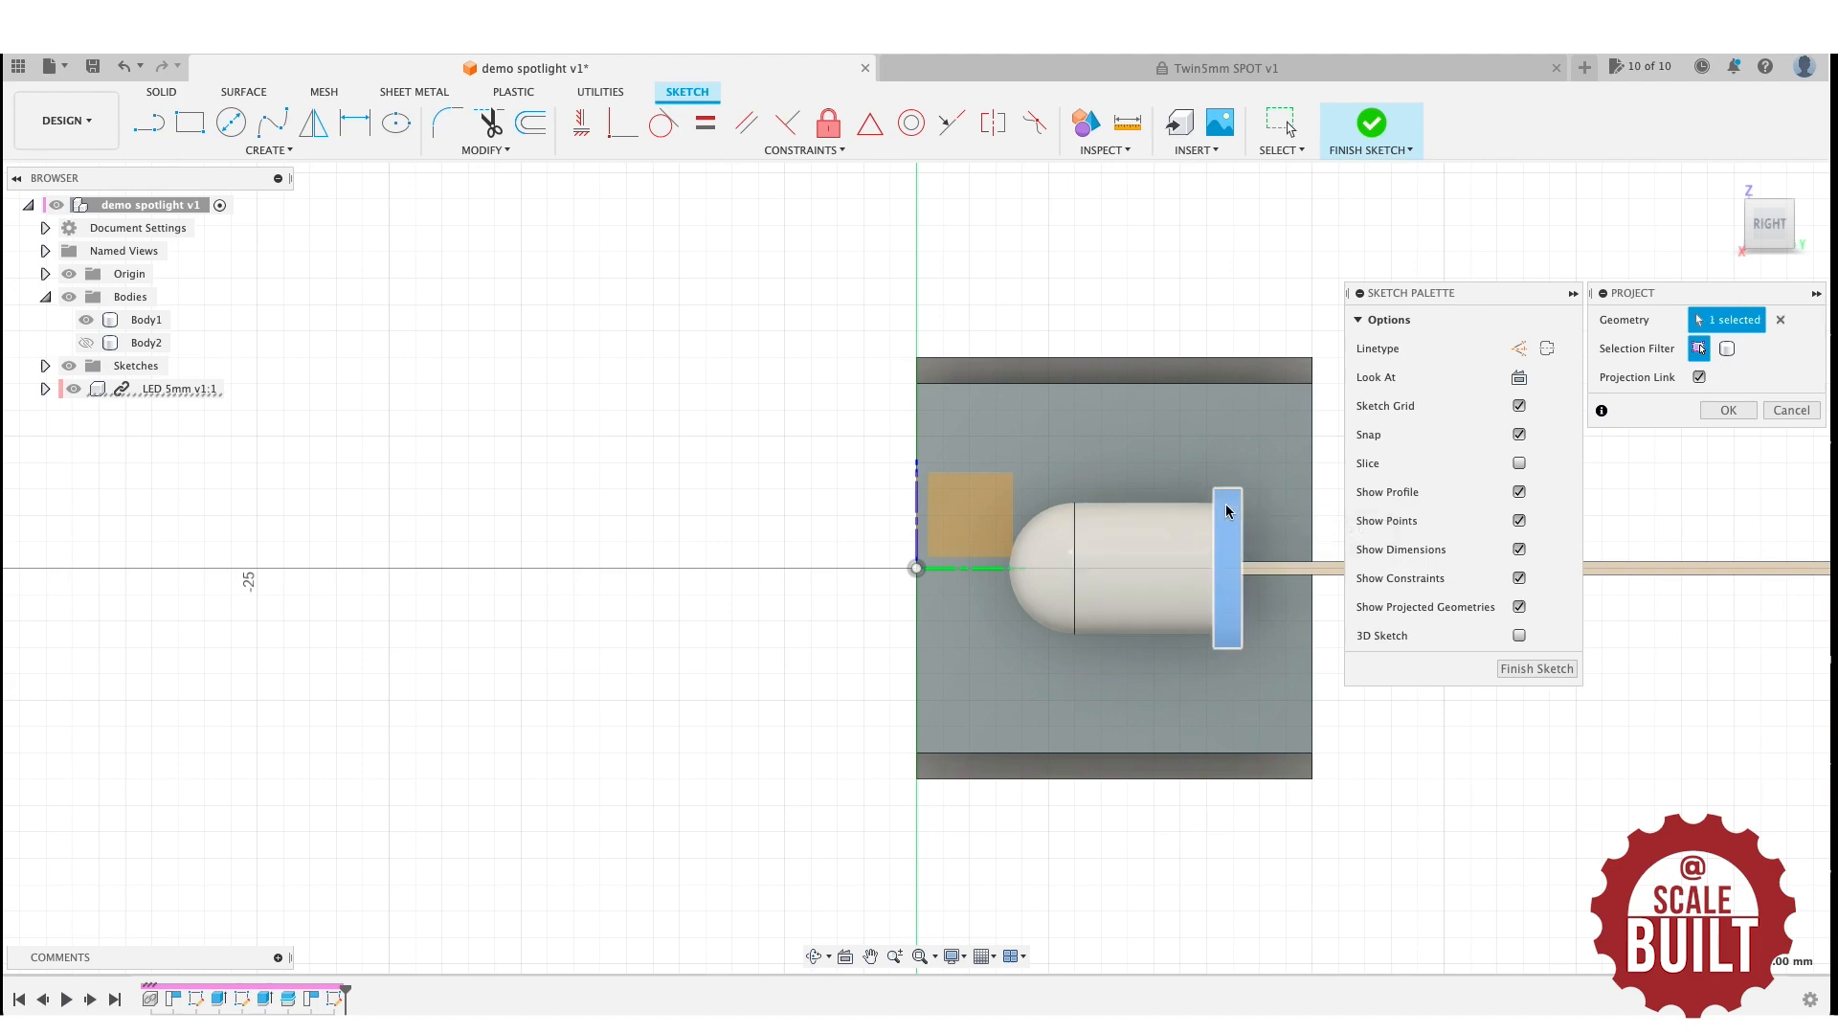
pyautogui.click(1192, 522)
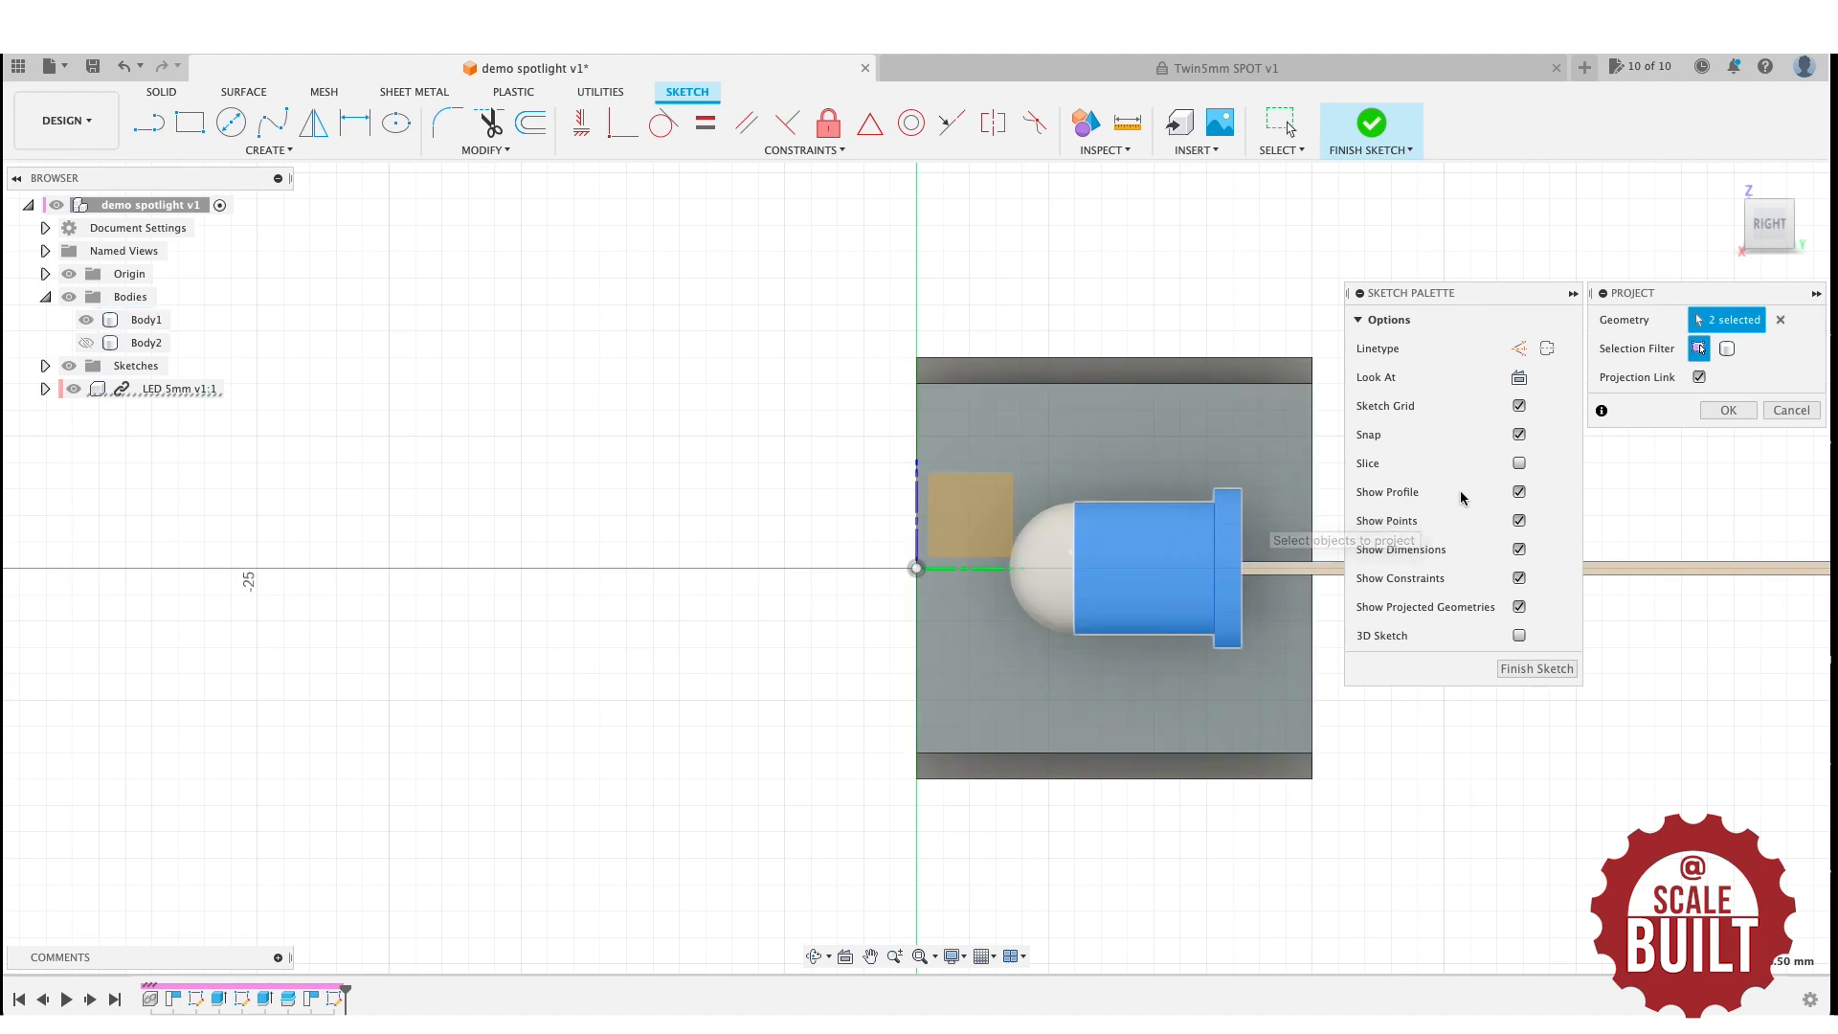
pyautogui.click(1729, 410)
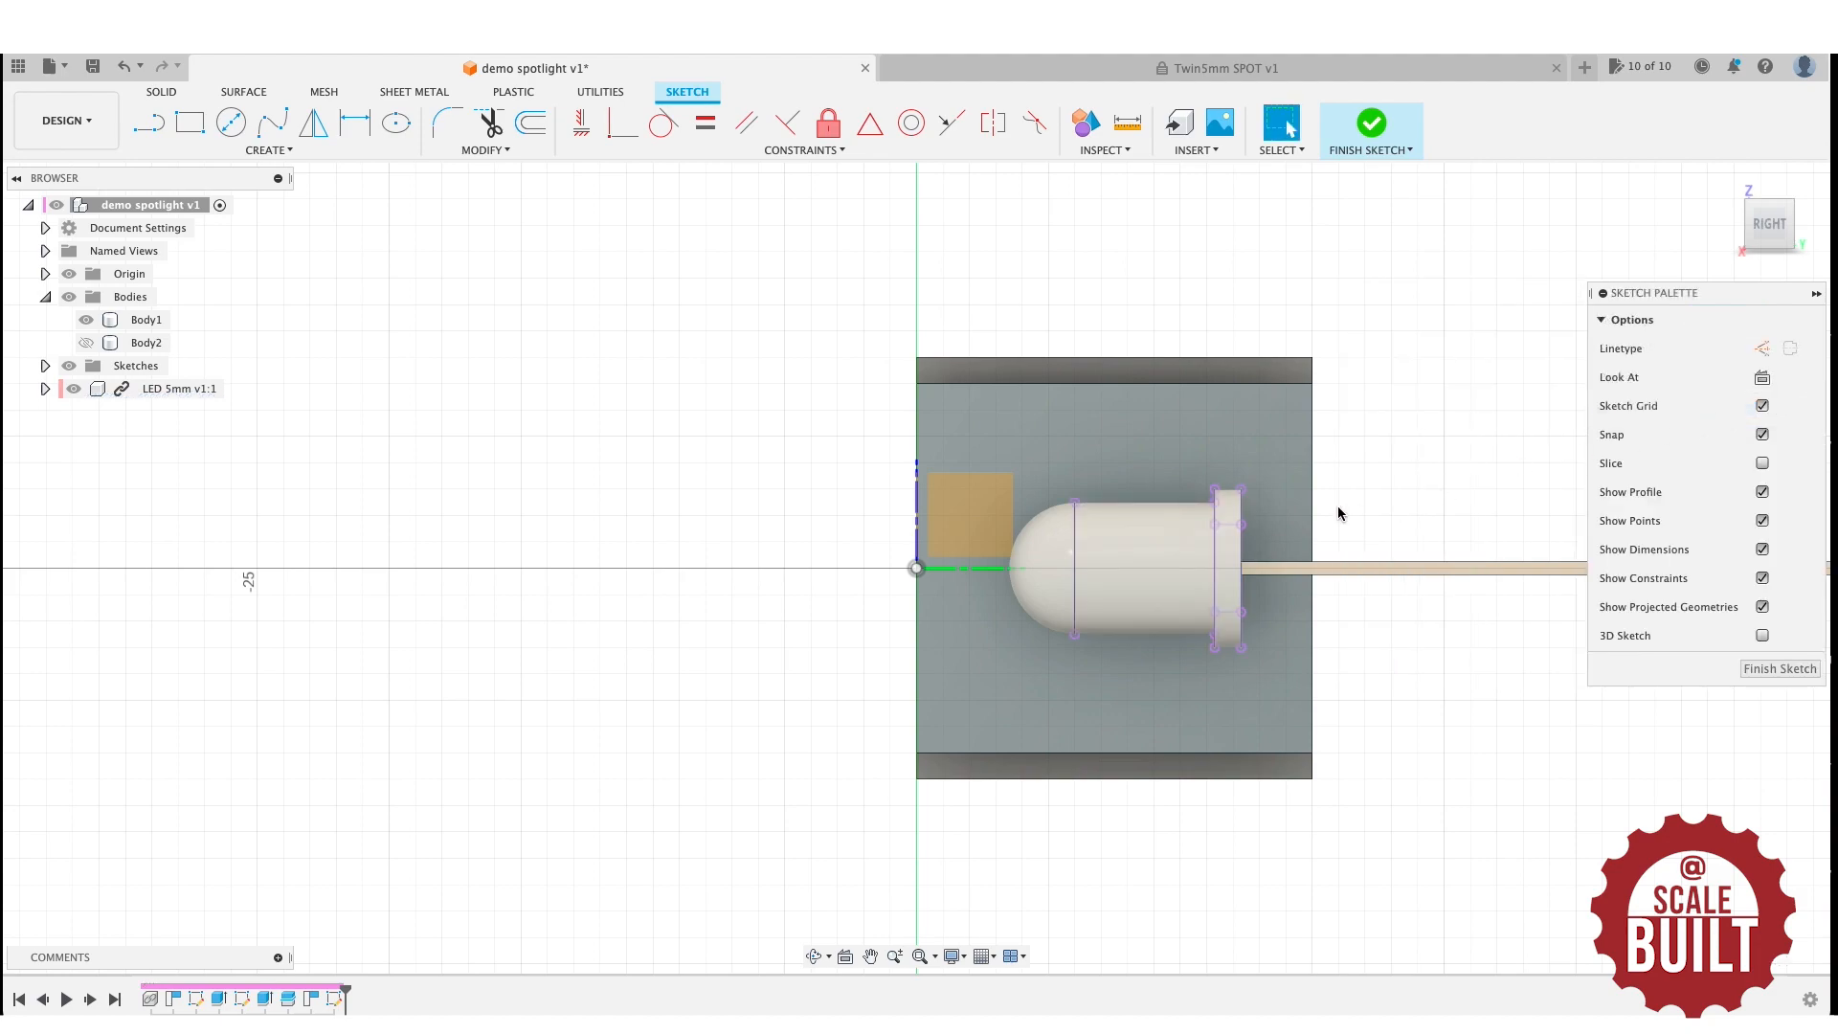
# Draw a sloping line about 11.8 mm long from the housing's front edge to the LED flange's front edge, ending just above the LED's cylindrical body.
pyautogui.scroll(5, 1260, 511)
pyautogui.scroll(1, 1260, 509)
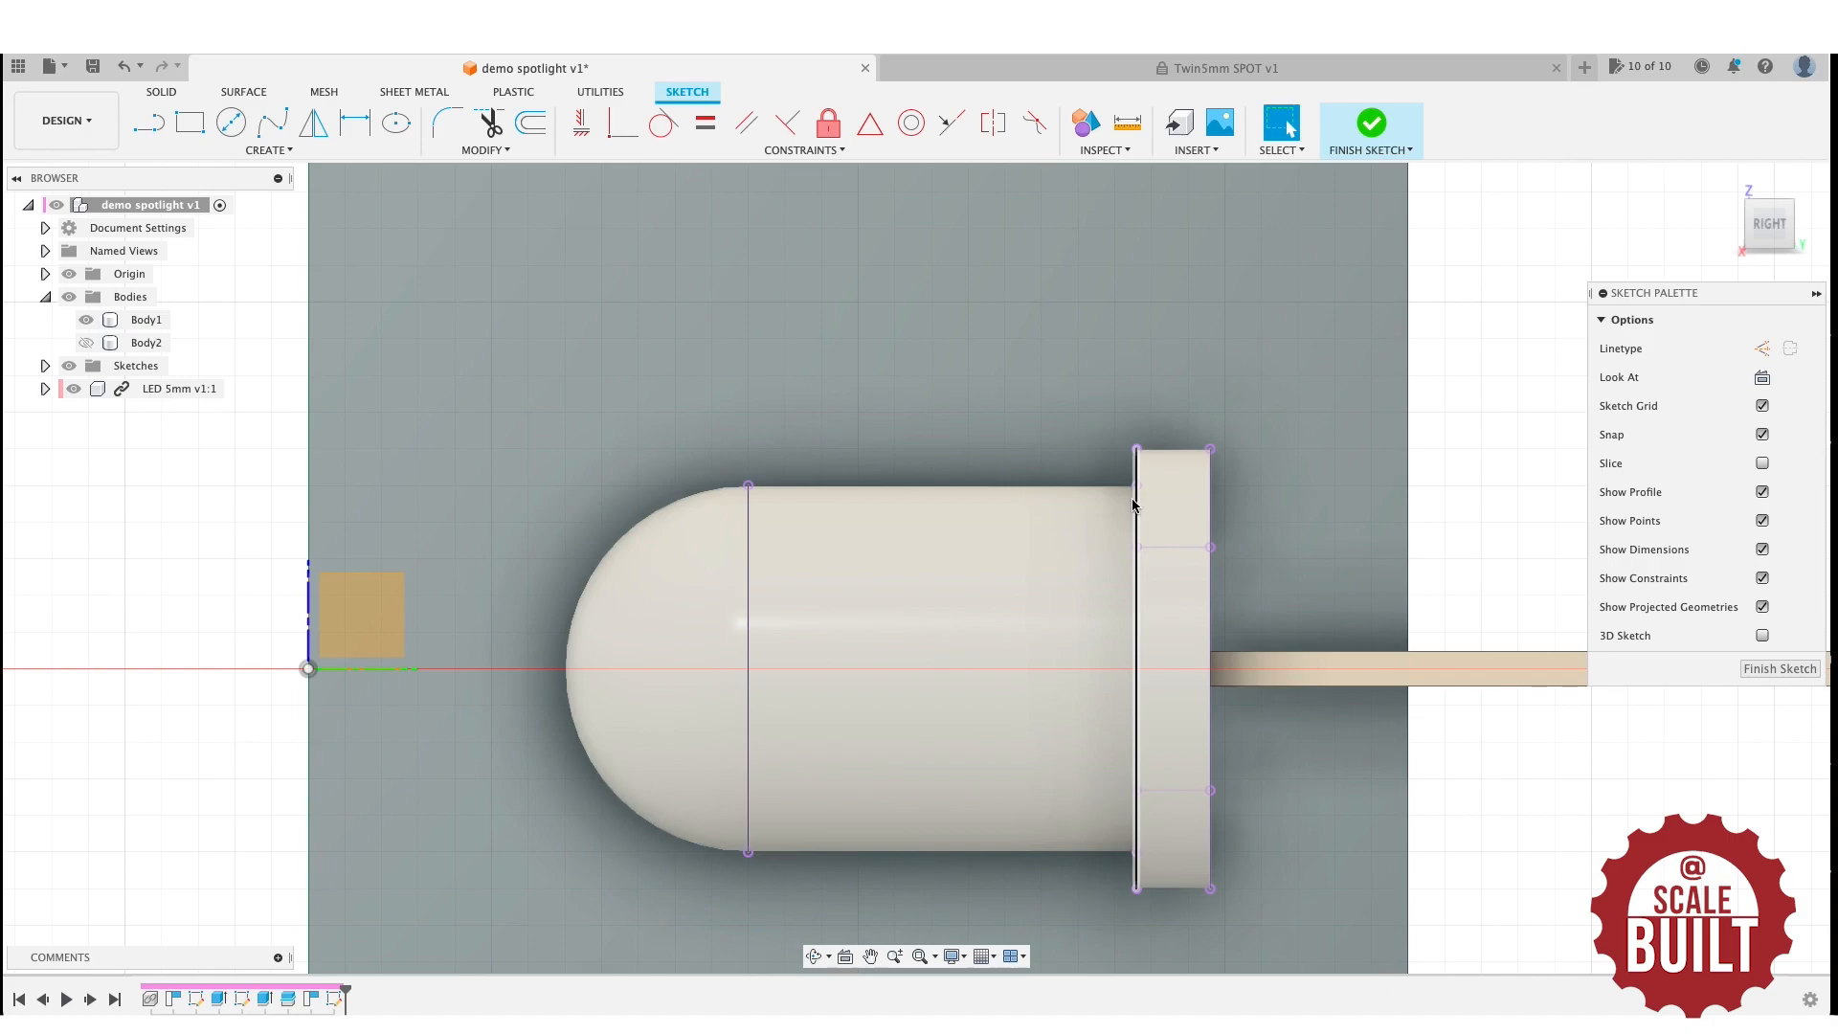
pyautogui.scroll(-5, 1132, 504)
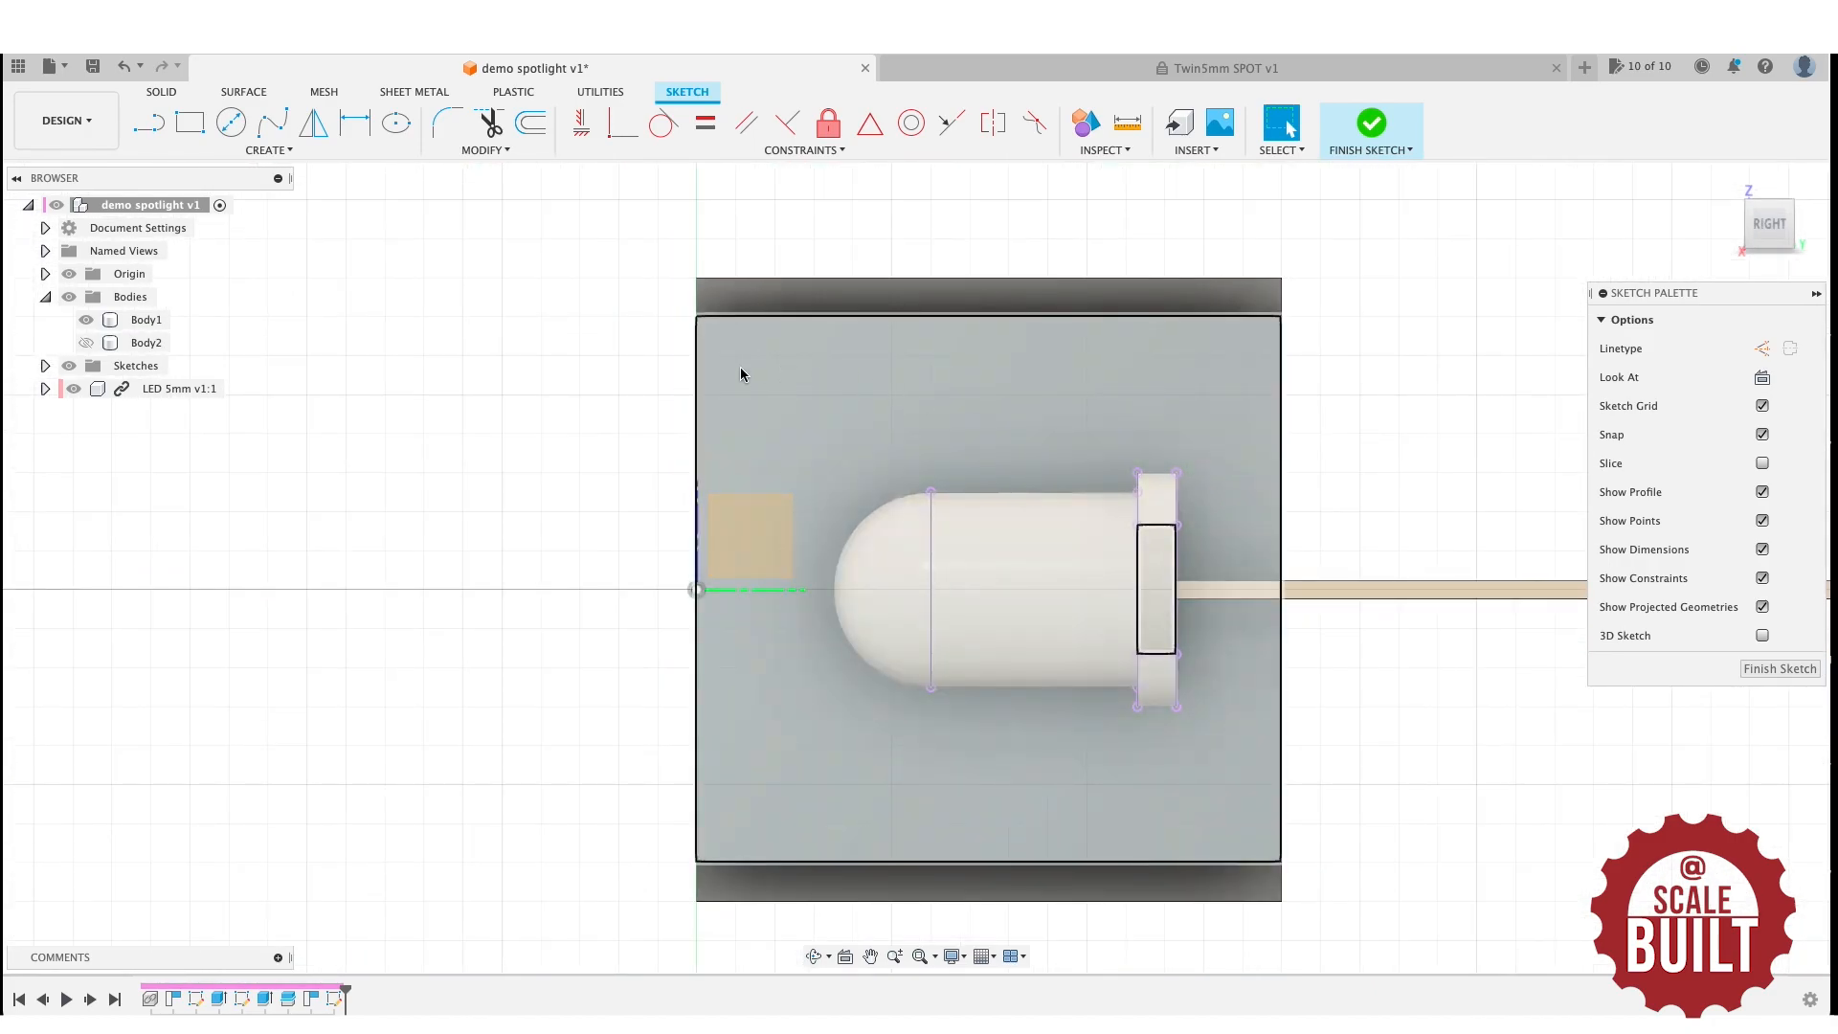
pyautogui.click(1799, 234)
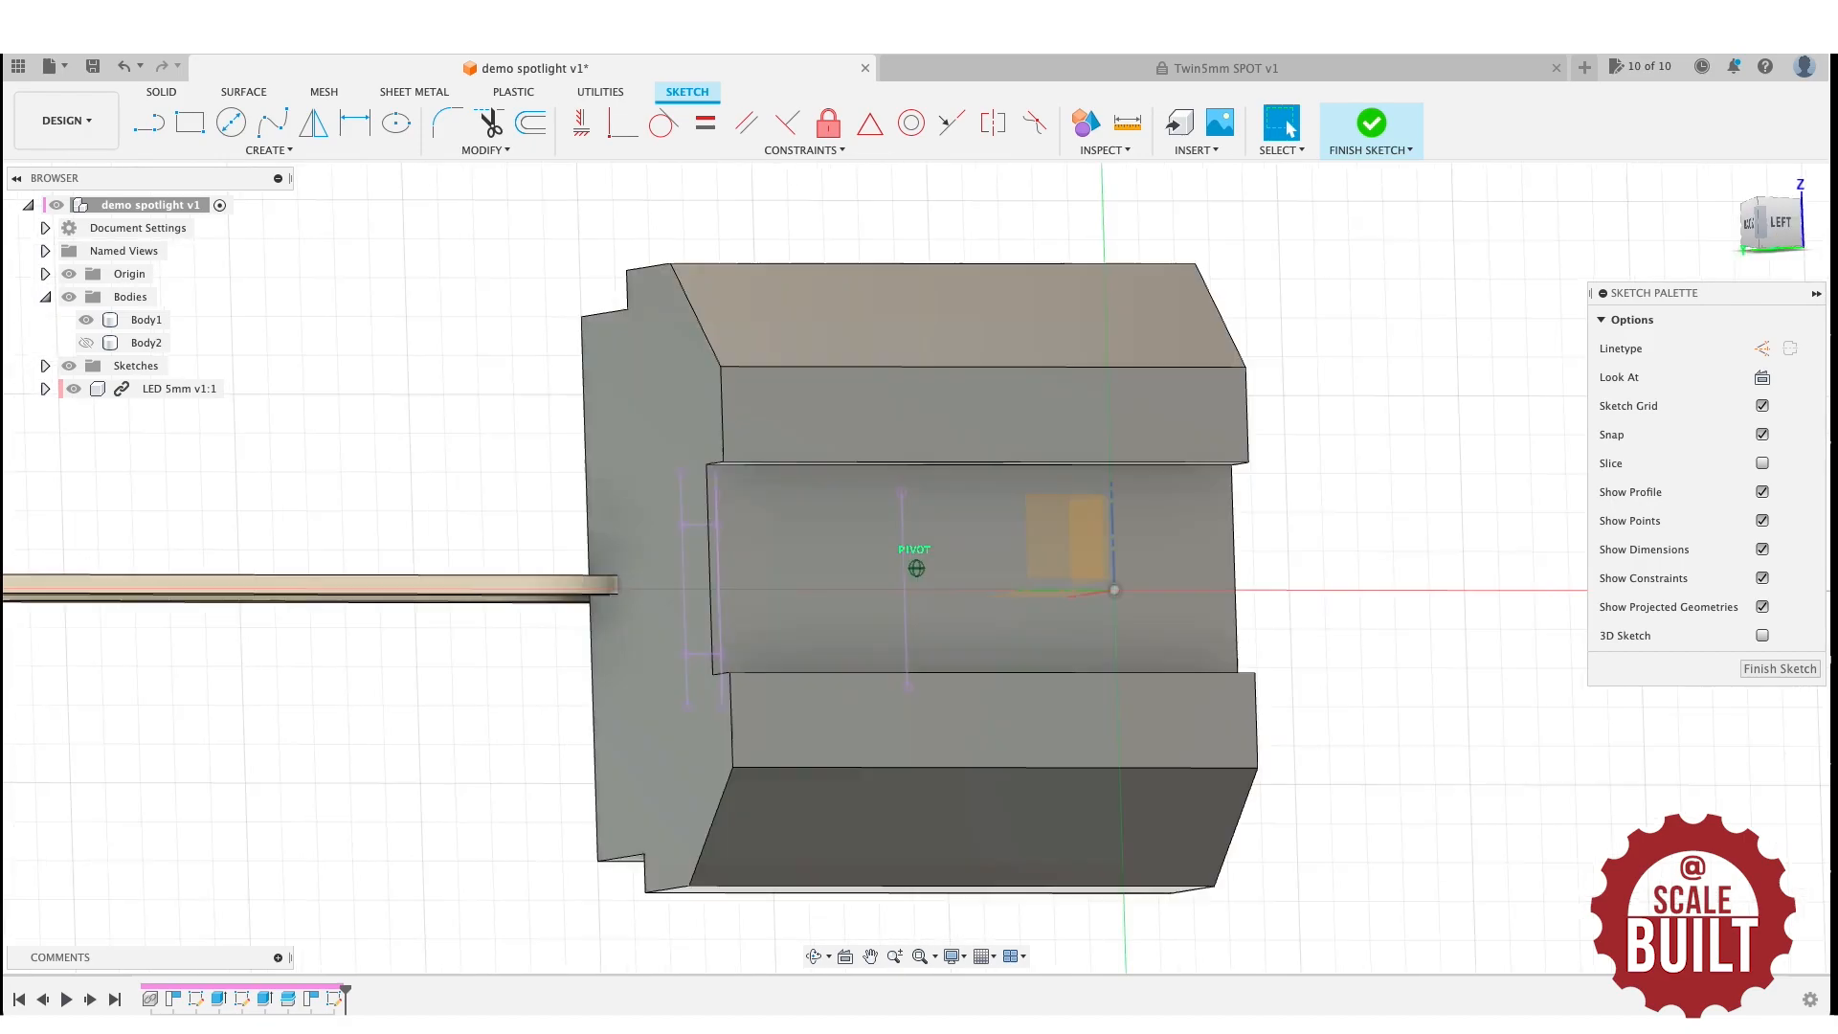
pyautogui.moveTo(1803, 234); pyautogui.dragTo(1697, 231)
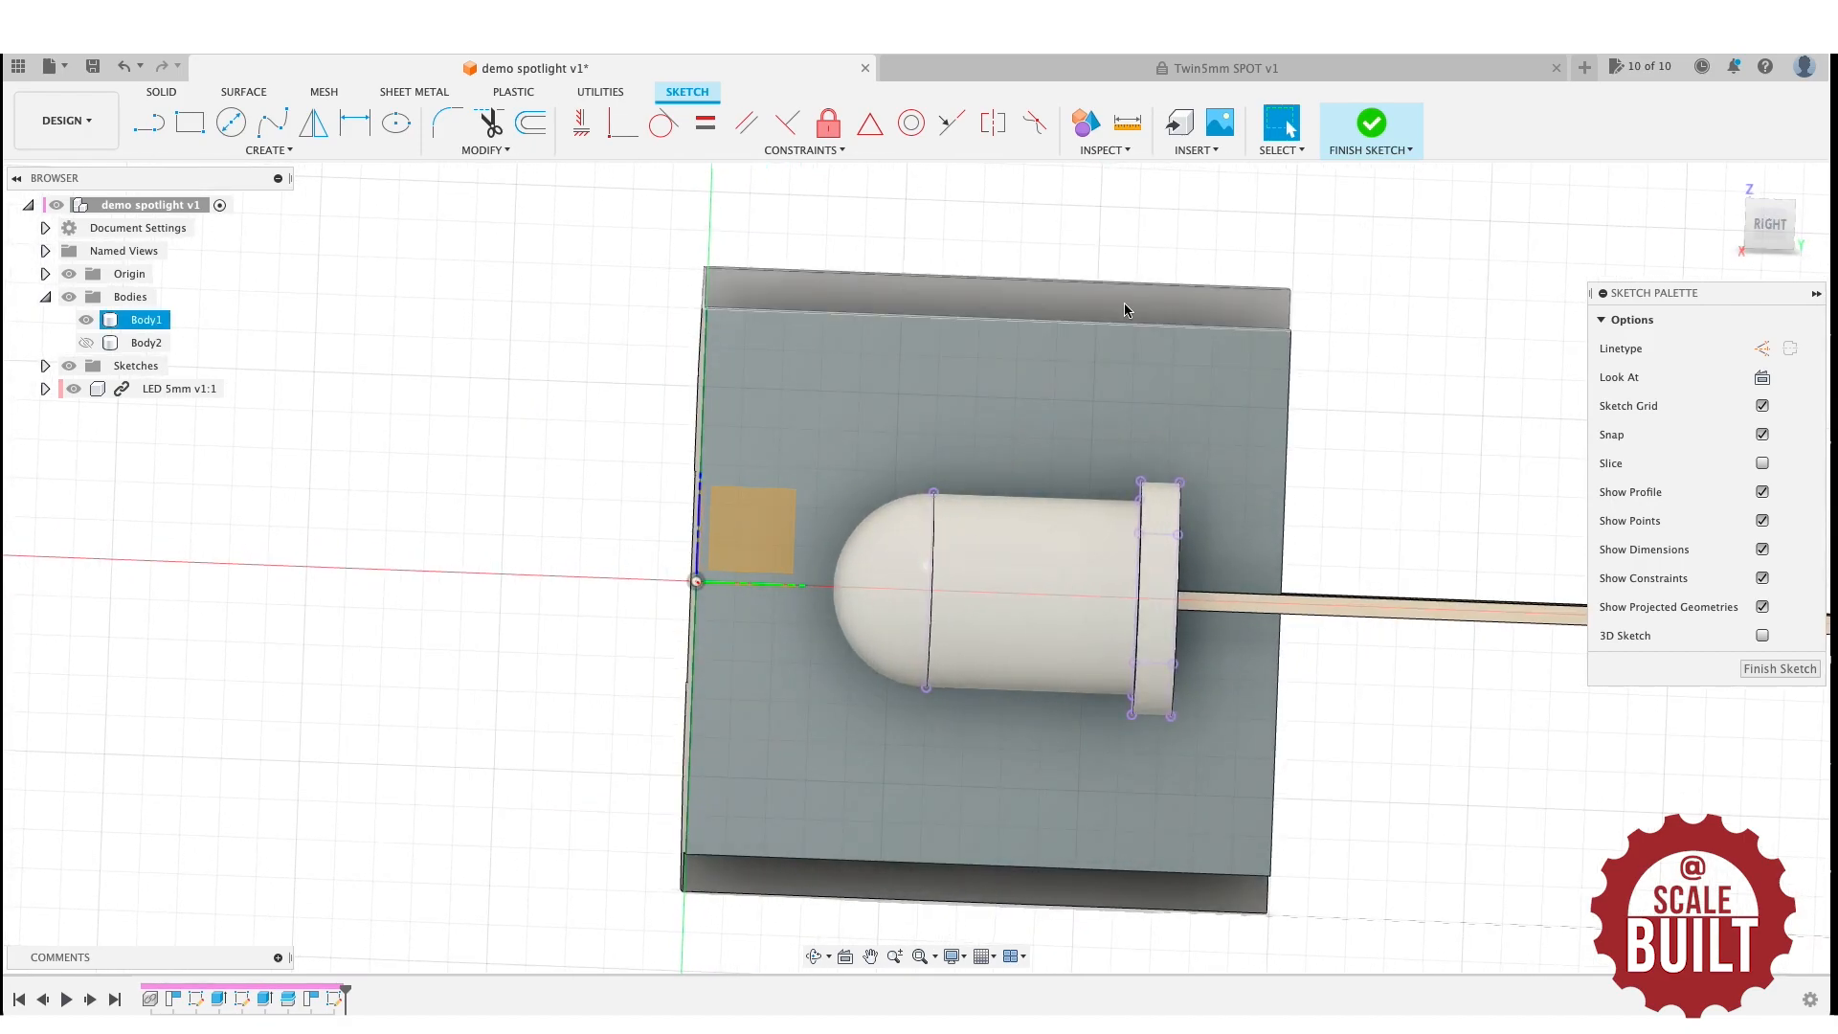
pyautogui.click(149, 121)
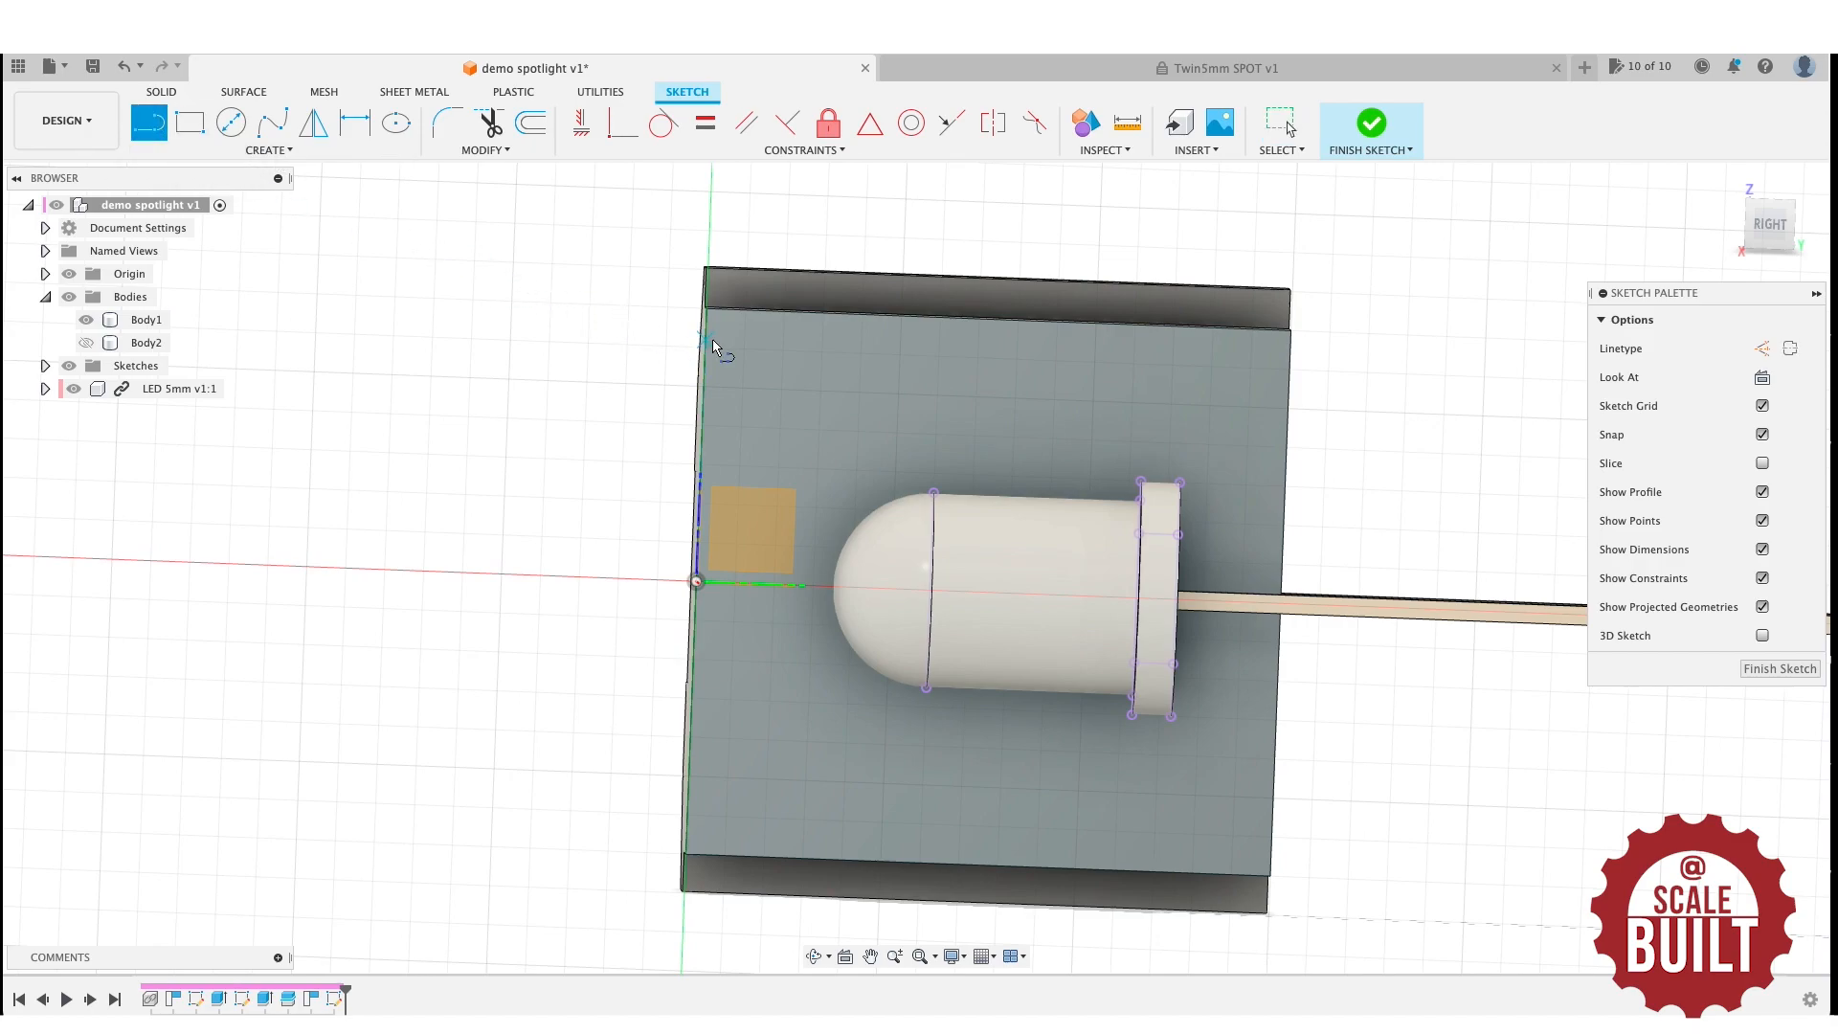
pyautogui.scroll(5, 704, 320)
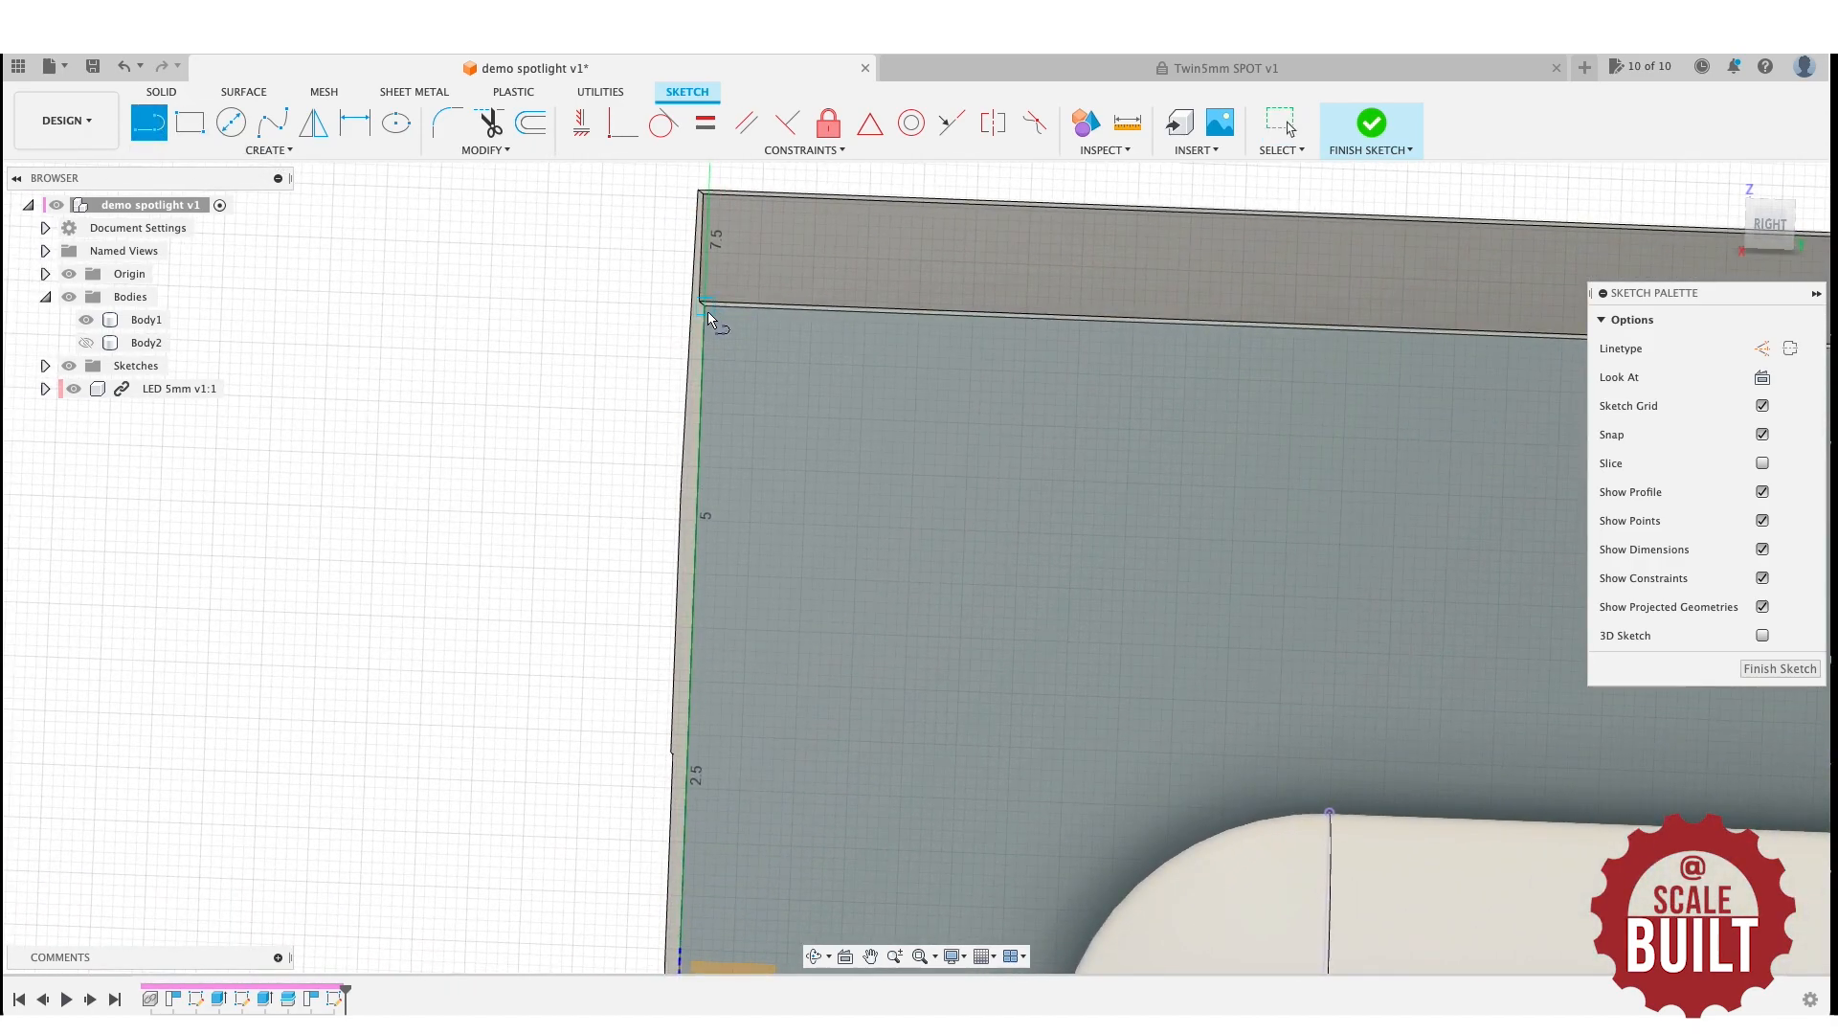
pyautogui.click(699, 414)
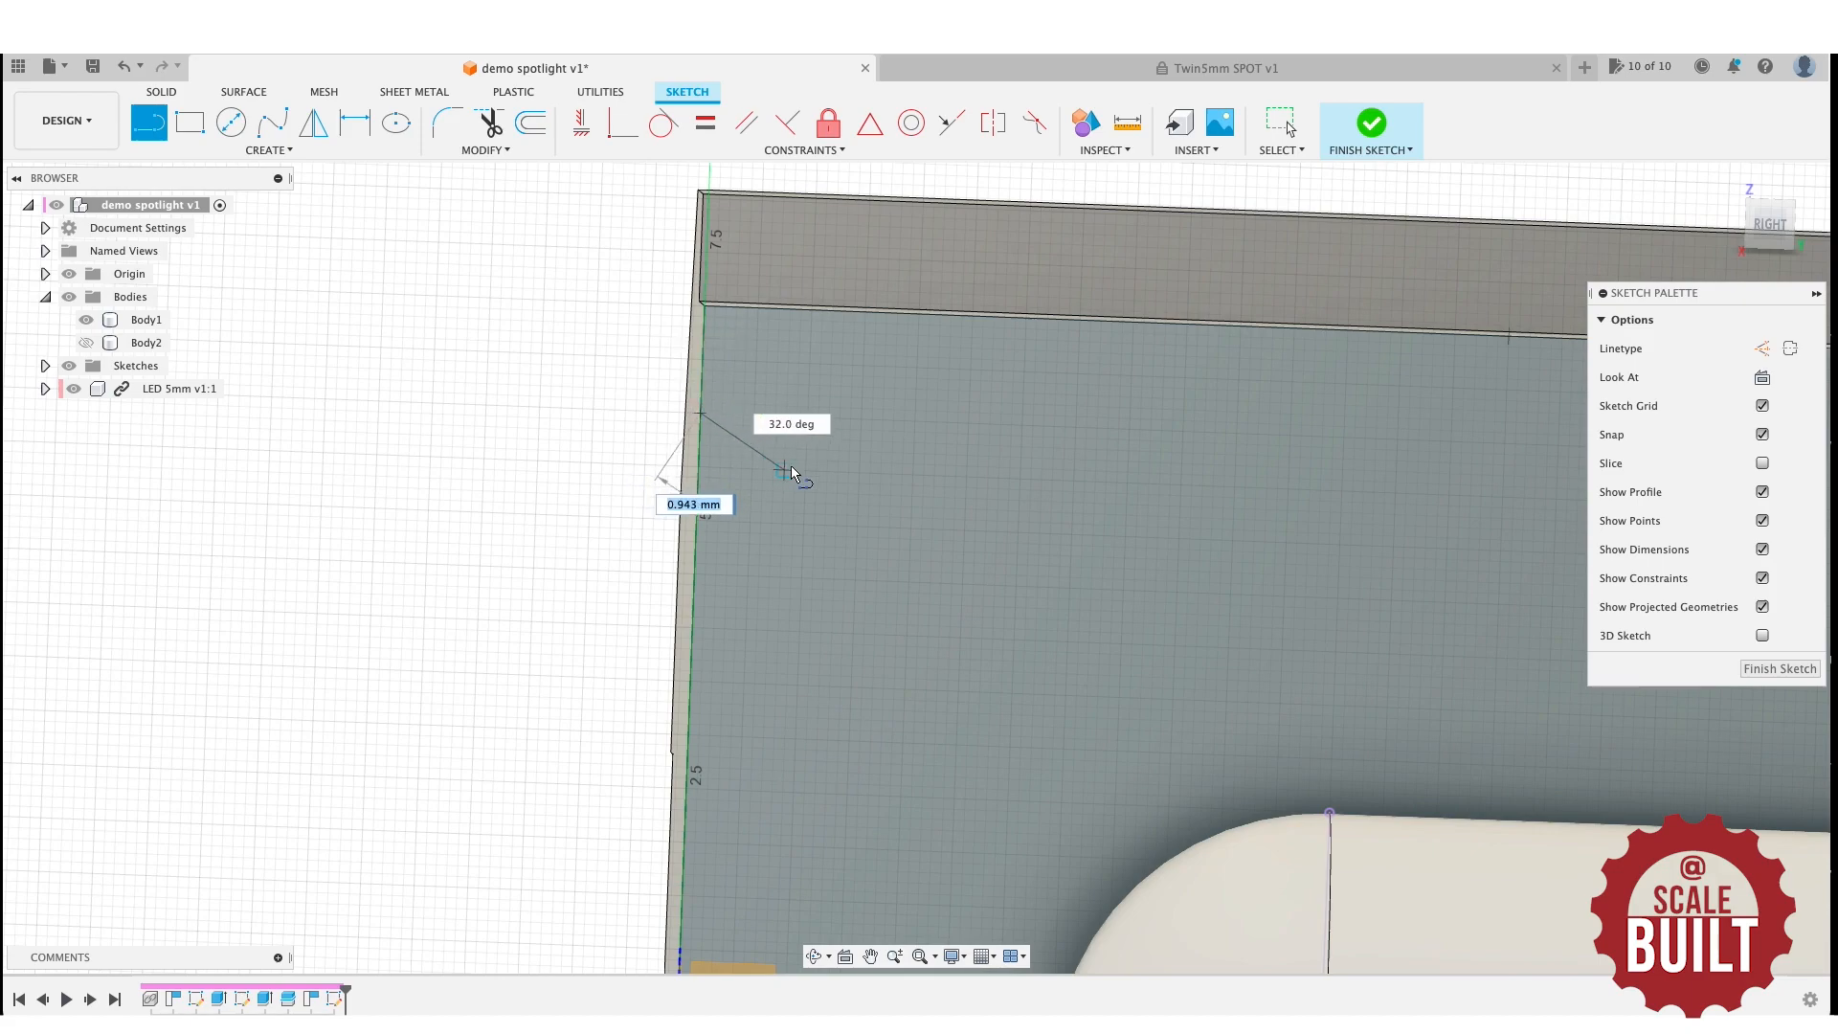
pyautogui.scroll(-5, 820, 469)
pyautogui.scroll(5, 1152, 572)
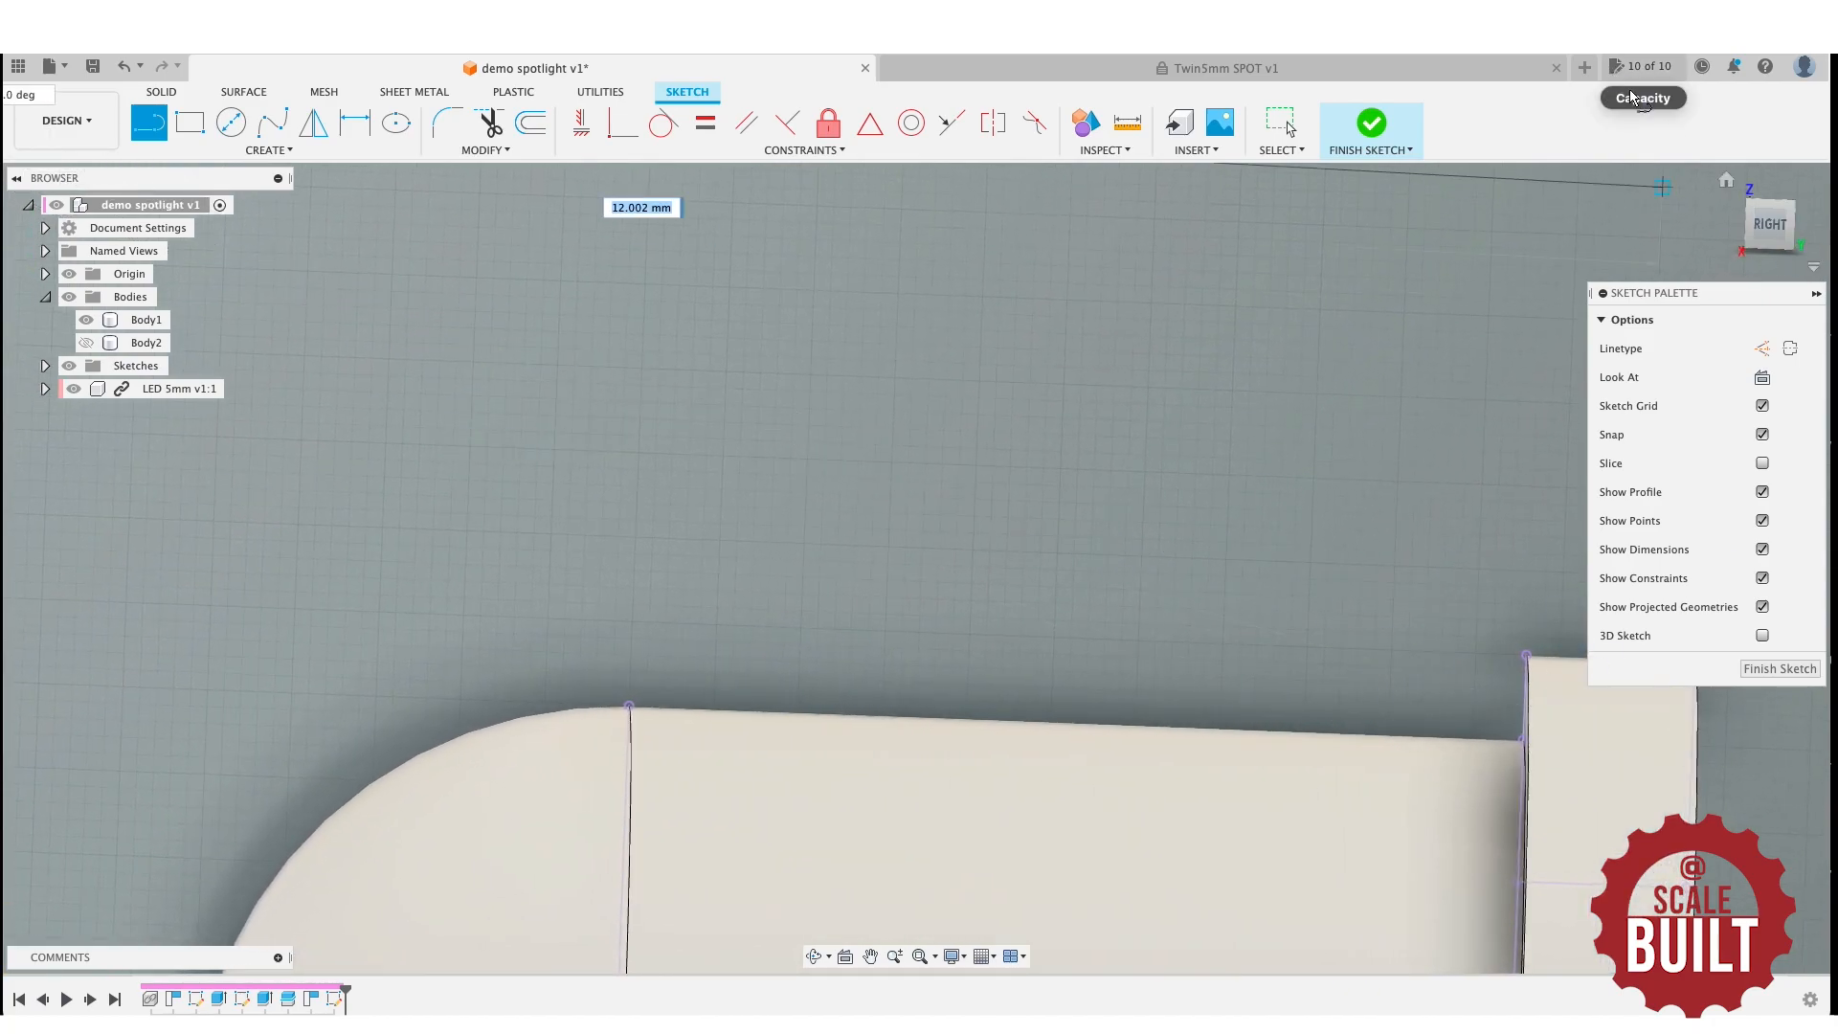
pyautogui.click(1771, 230)
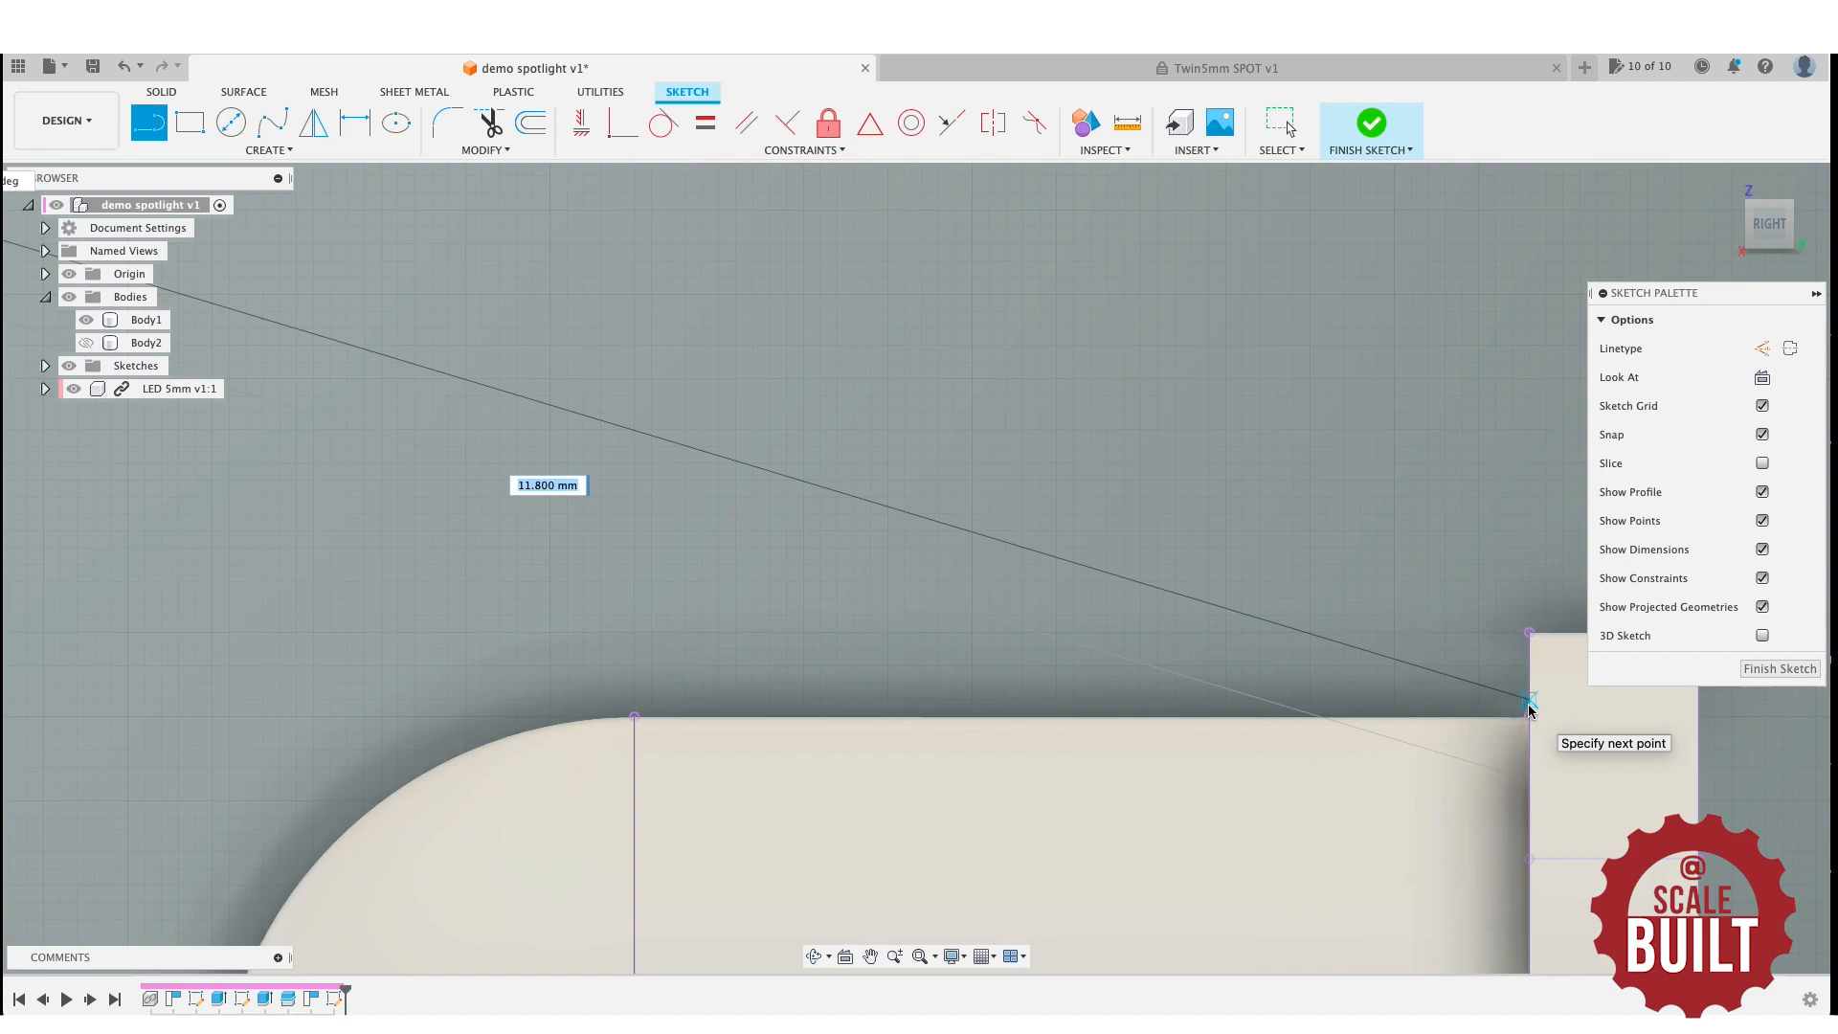
pyautogui.click(1529, 707)
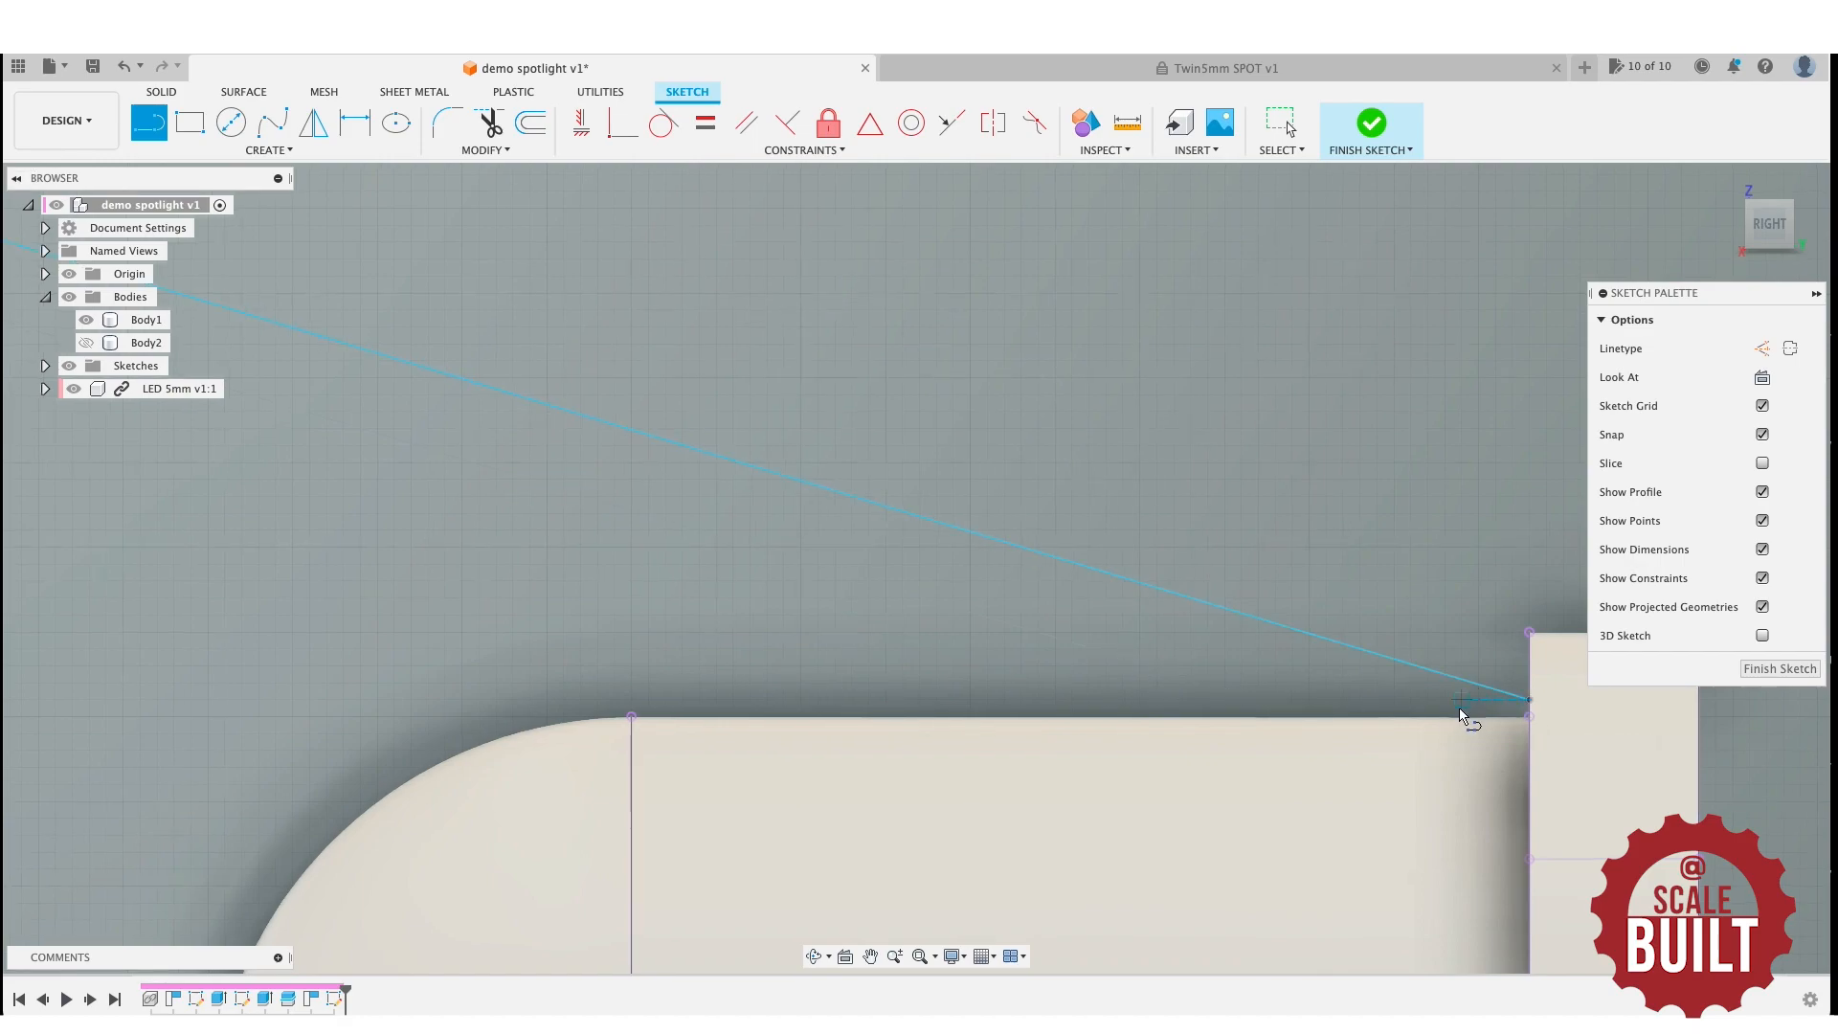
# Hide the LED 5mm component so only the sketch and the housing half are shown.
pyautogui.scroll(-2, 1449, 724)
pyautogui.scroll(-3, 1448, 725)
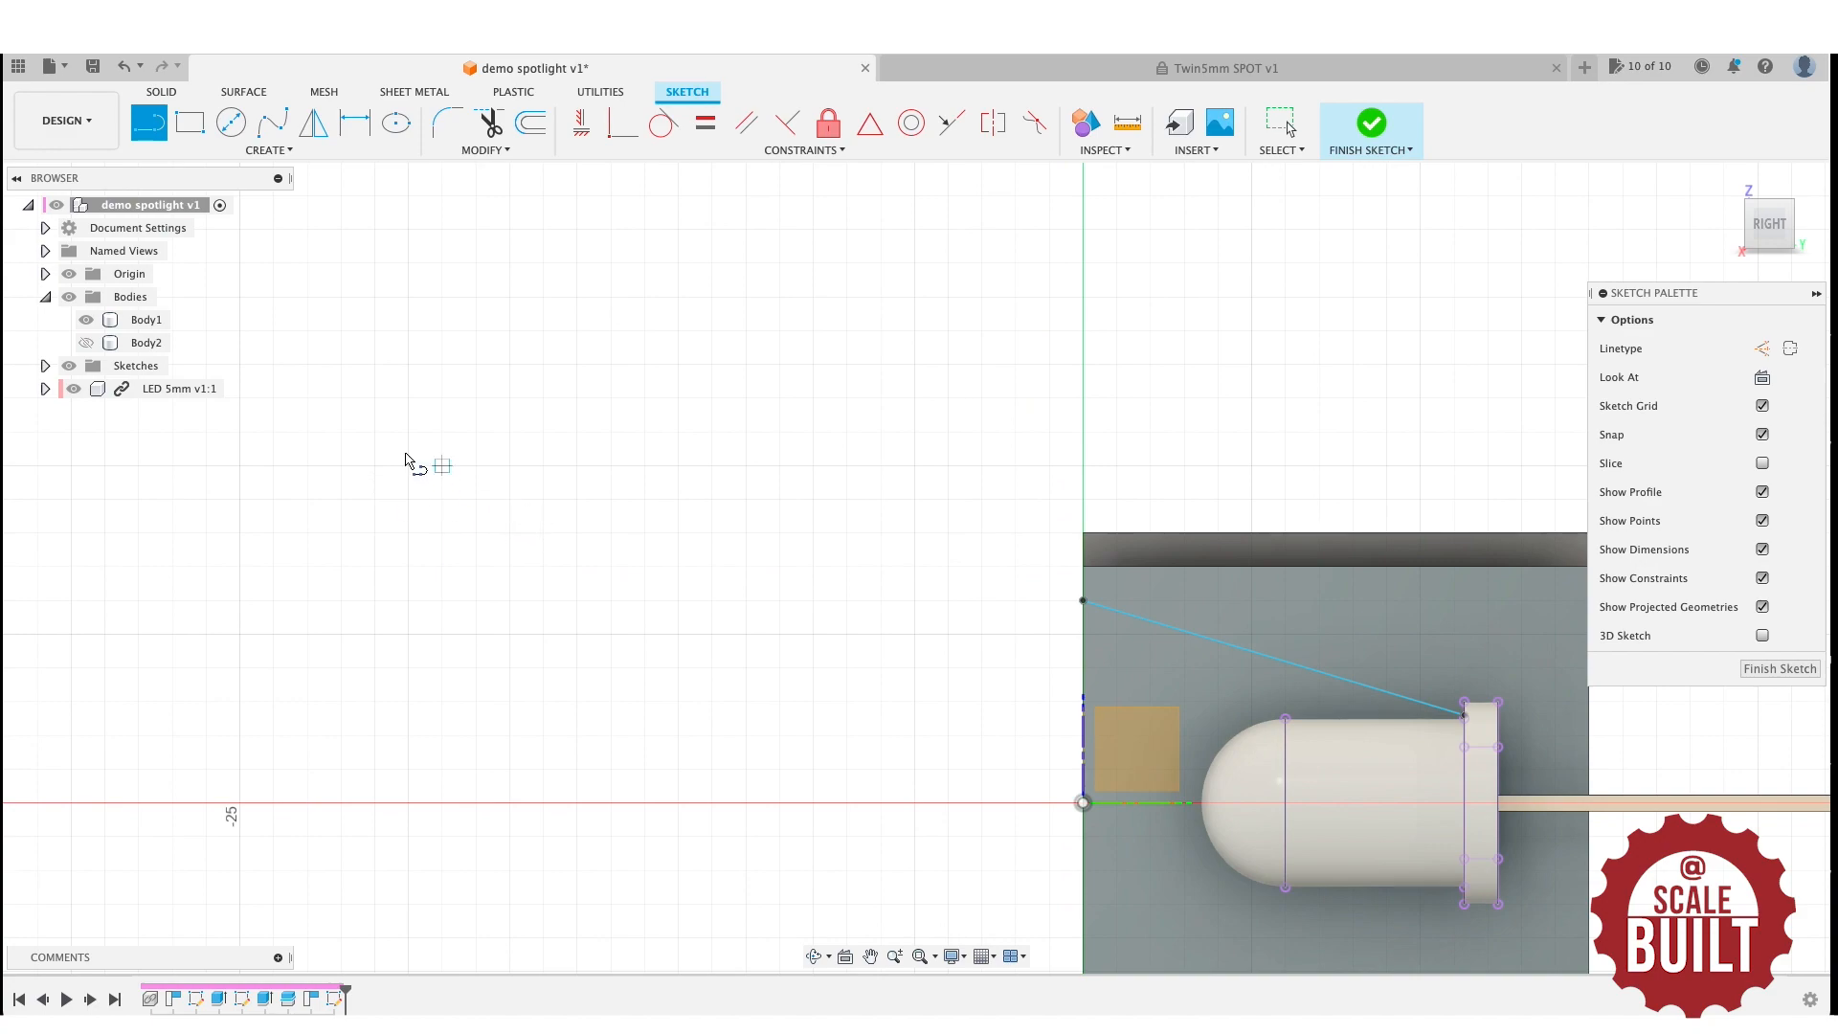
pyautogui.click(73, 389)
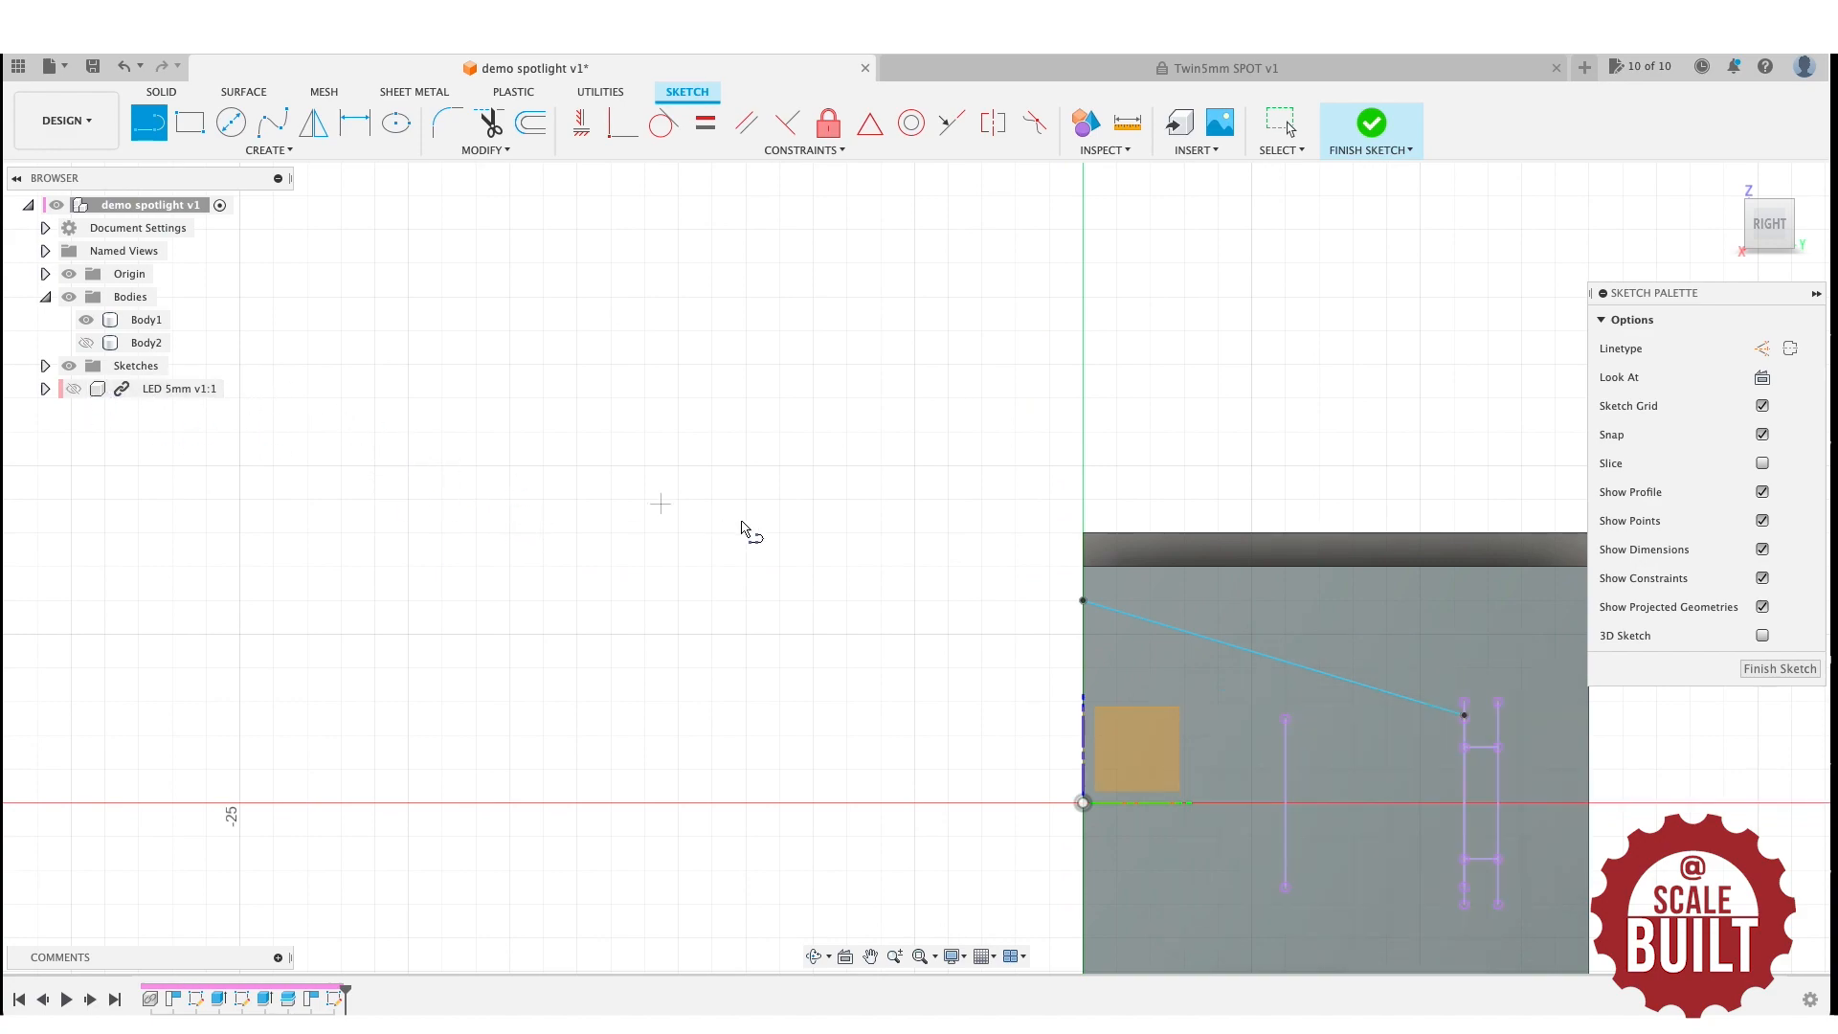
# Close the cavity profile with lines from the sloping line's inner end to the centre axis, the origin and its front end, and finish the sketch.
pyautogui.click(1464, 717)
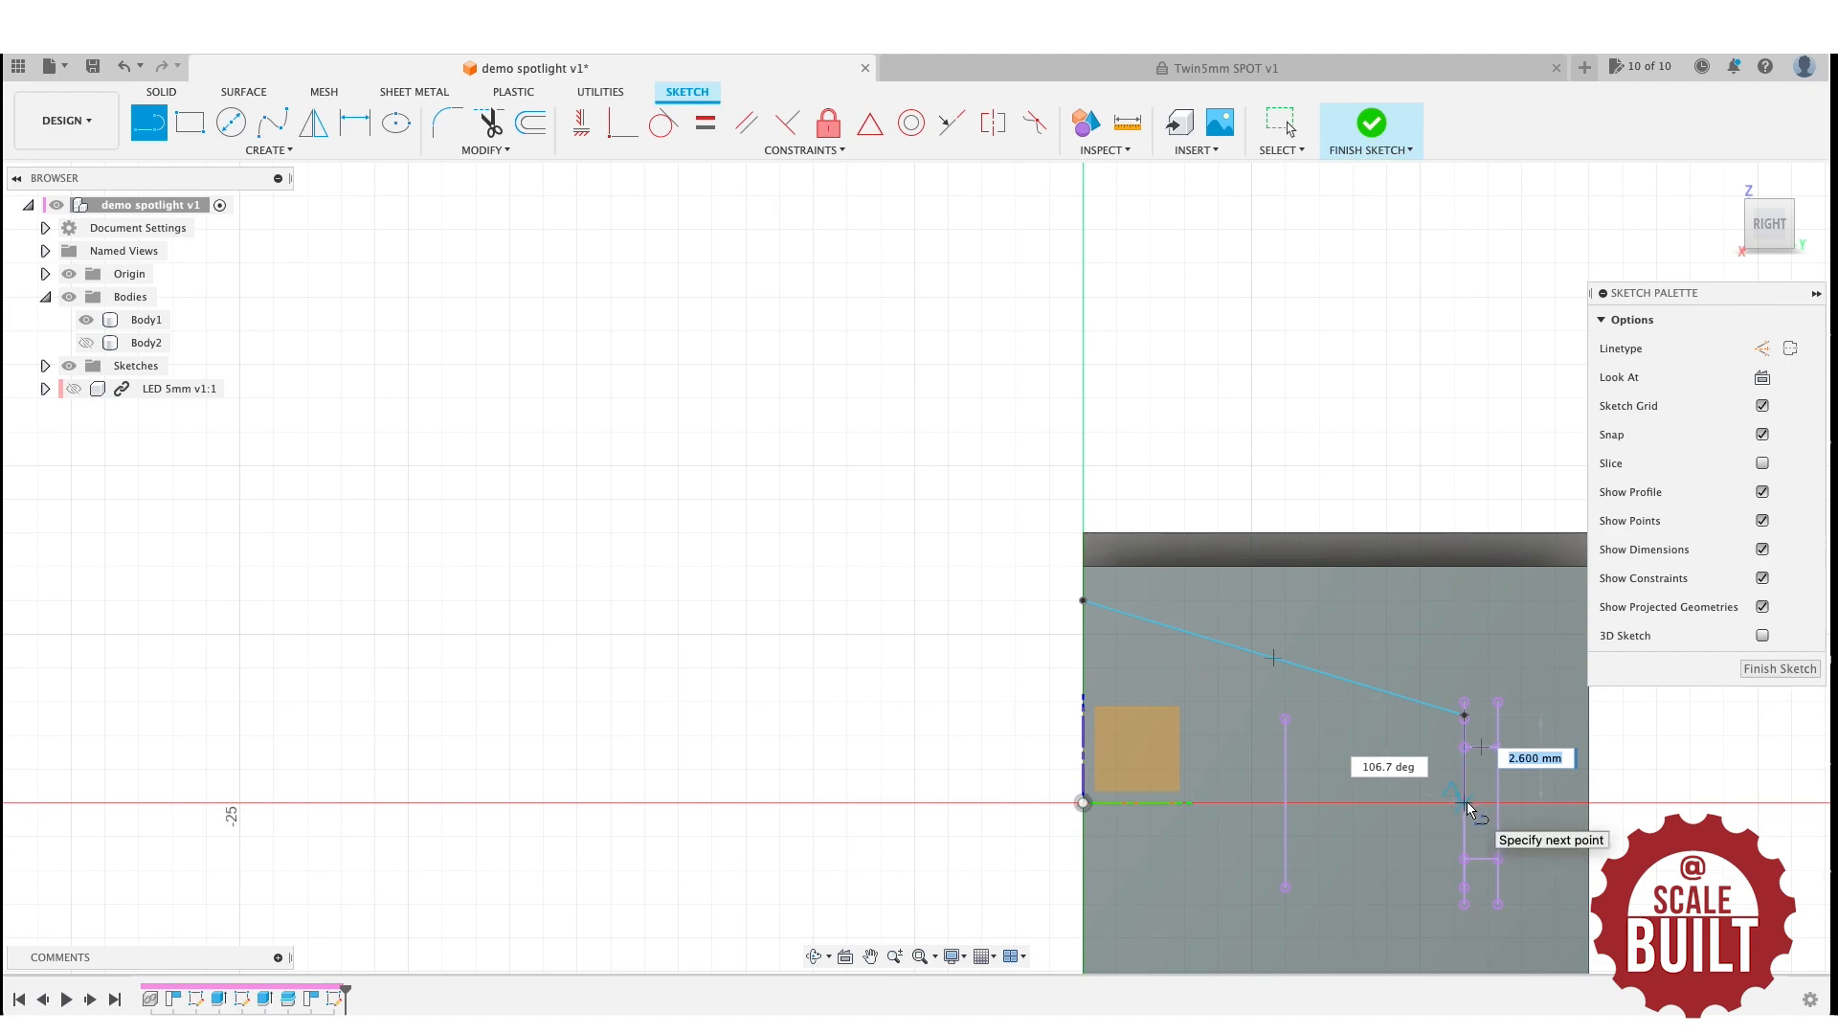
pyautogui.click(1468, 807)
pyautogui.click(1461, 800)
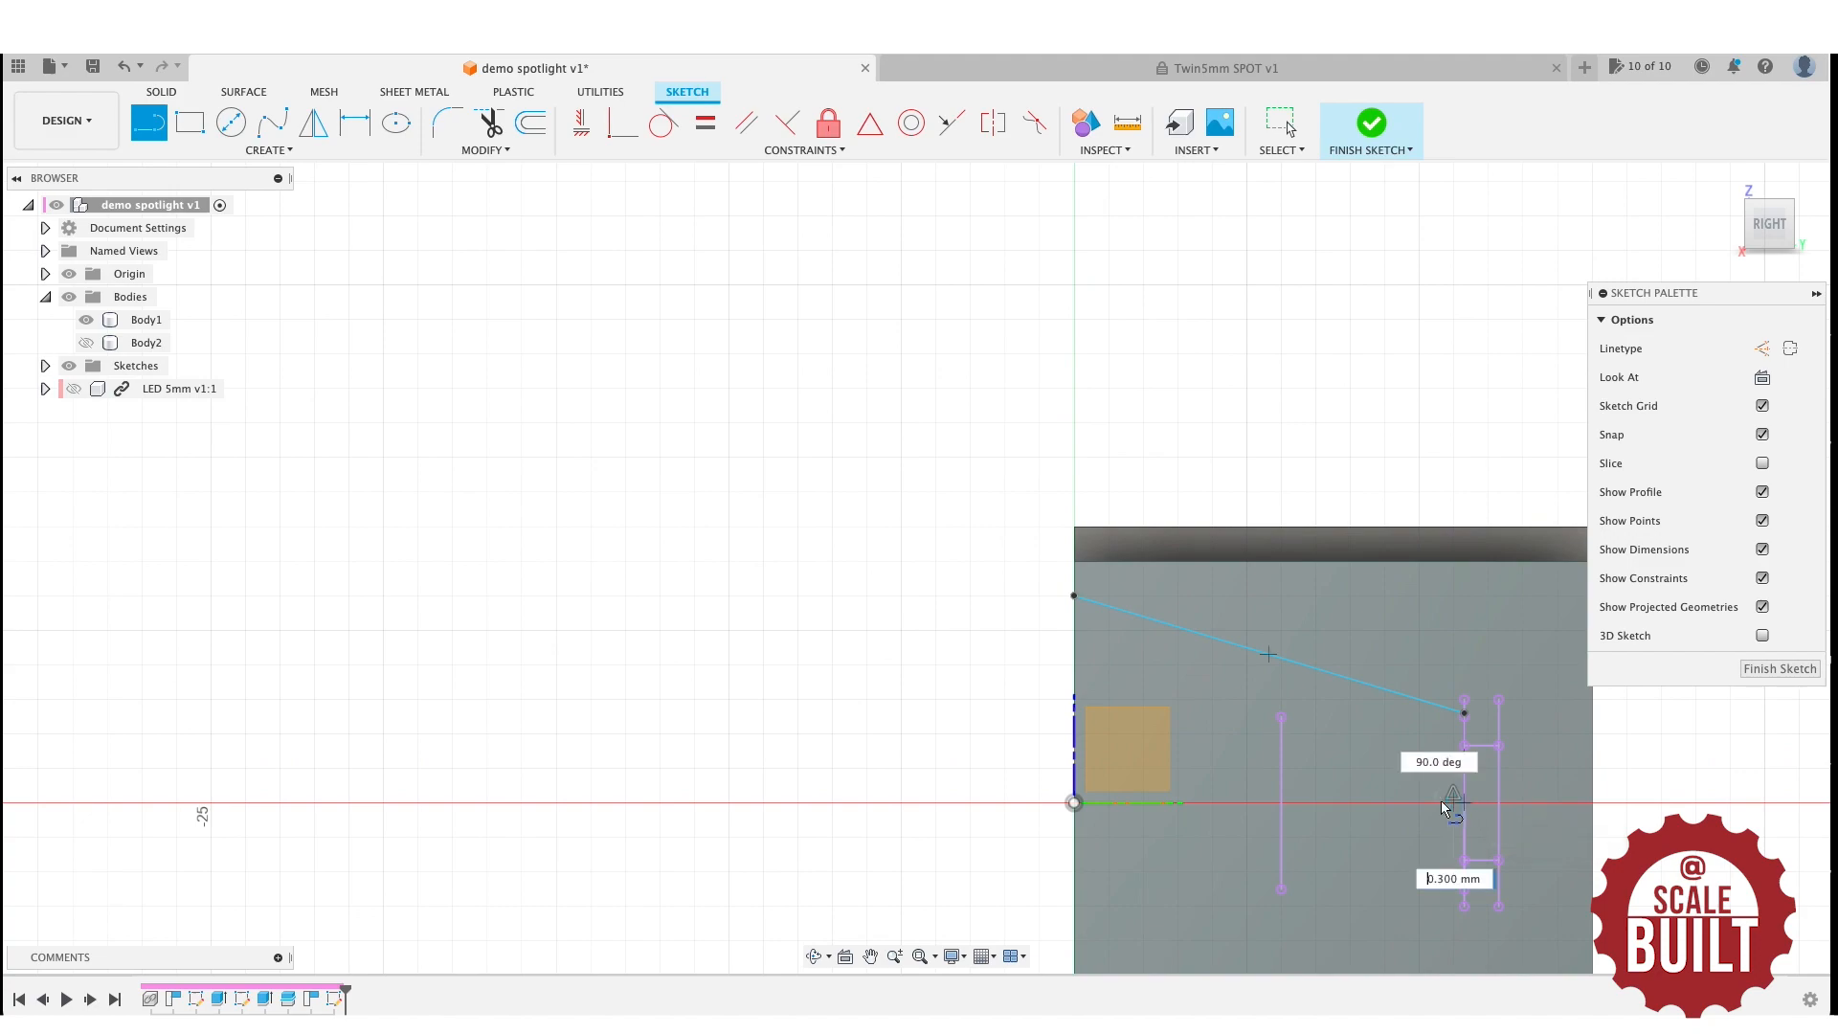
pyautogui.click(1074, 802)
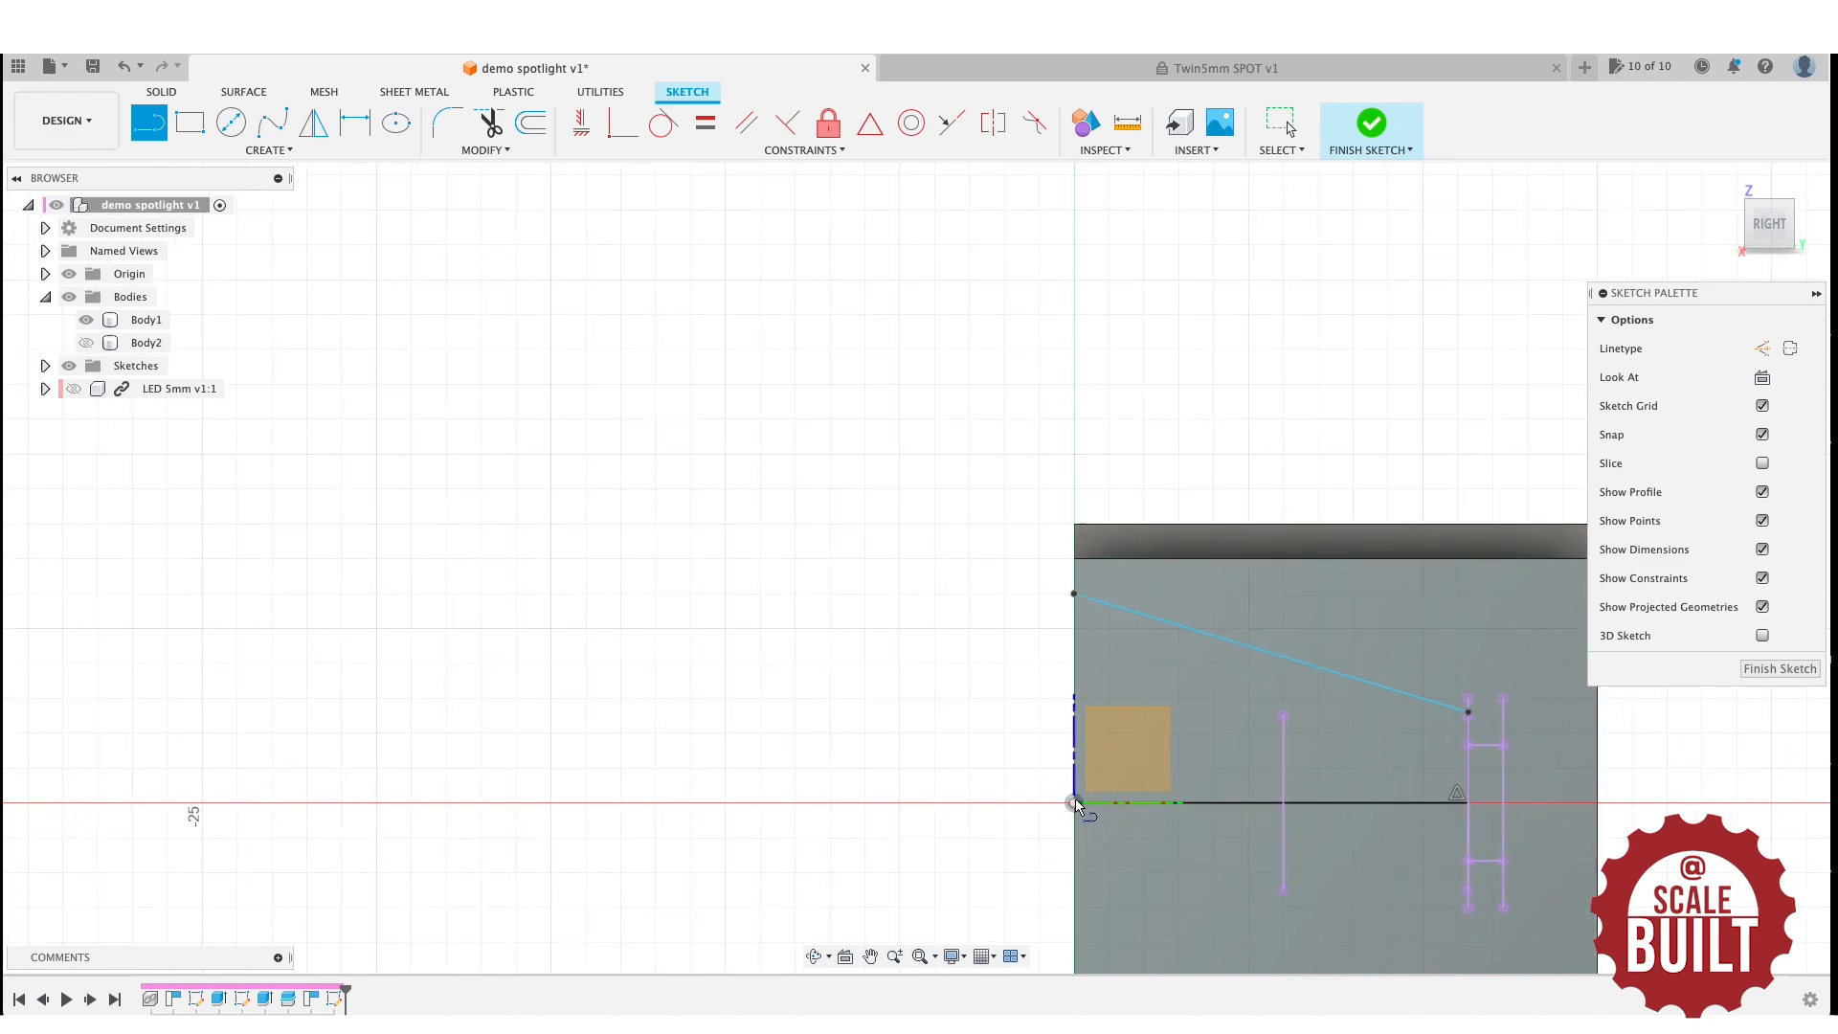
pyautogui.click(1074, 593)
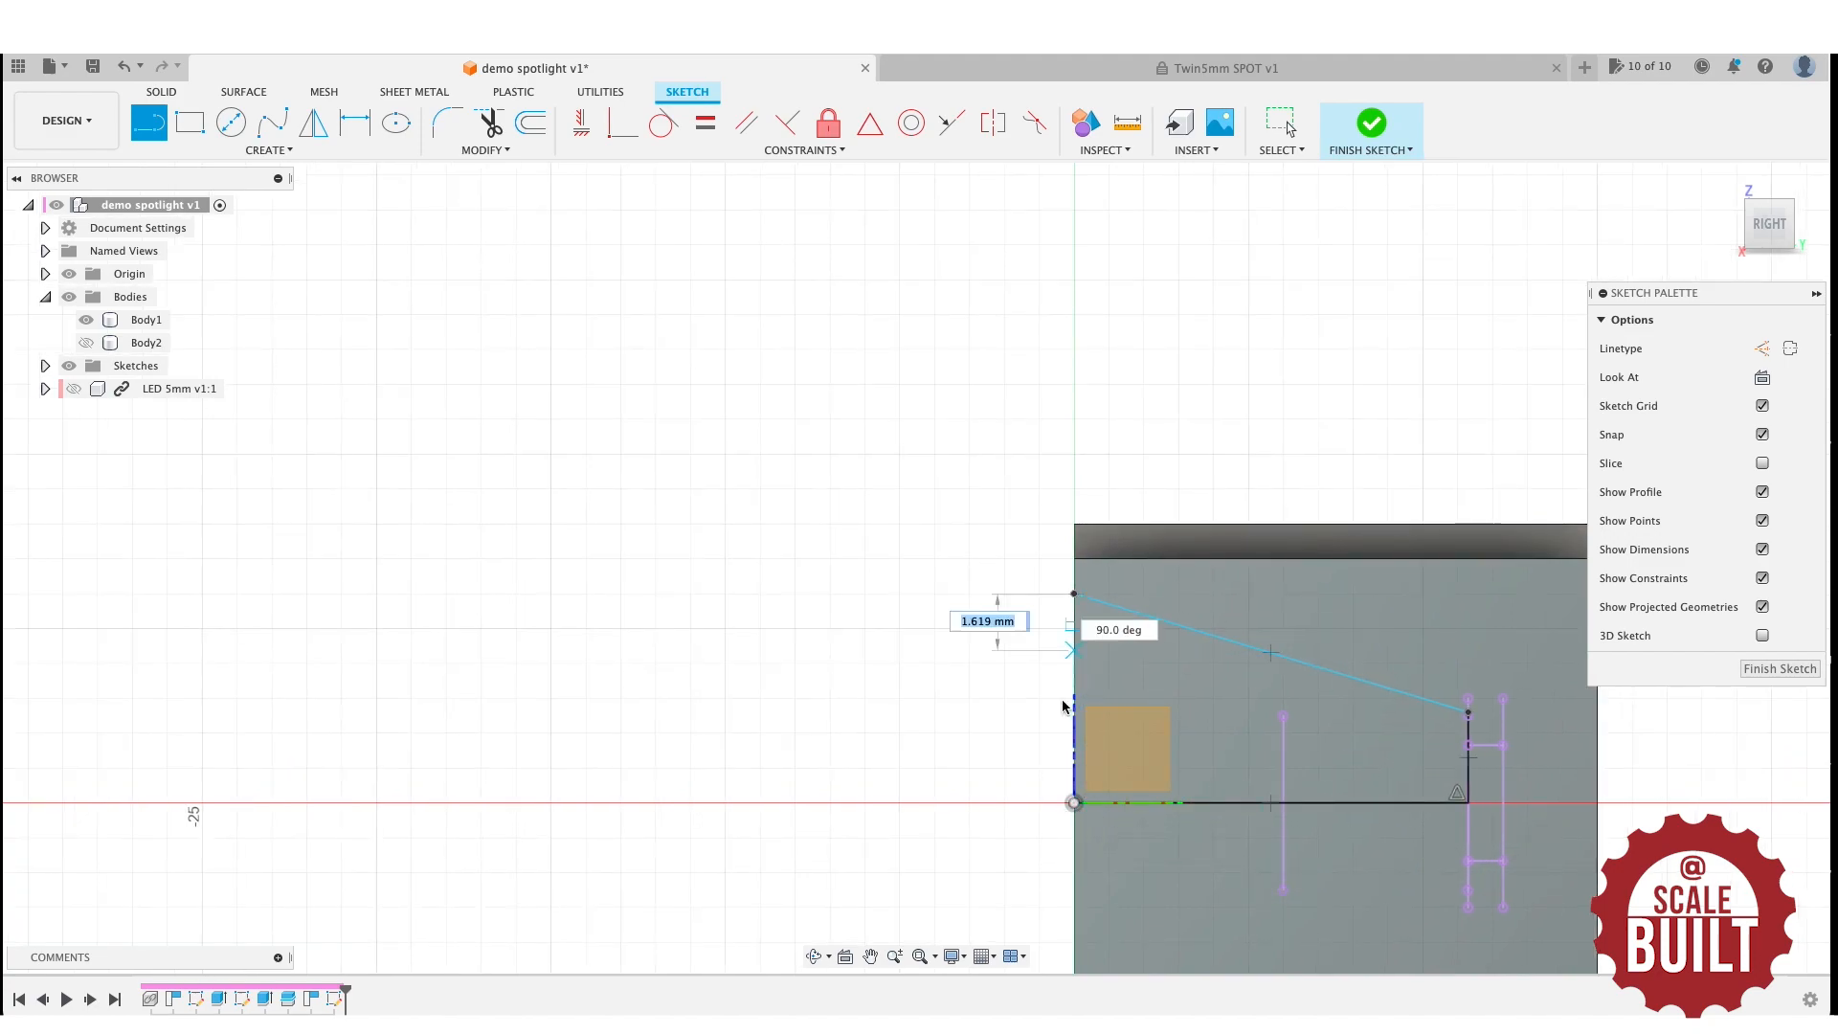
pyautogui.click(1074, 802)
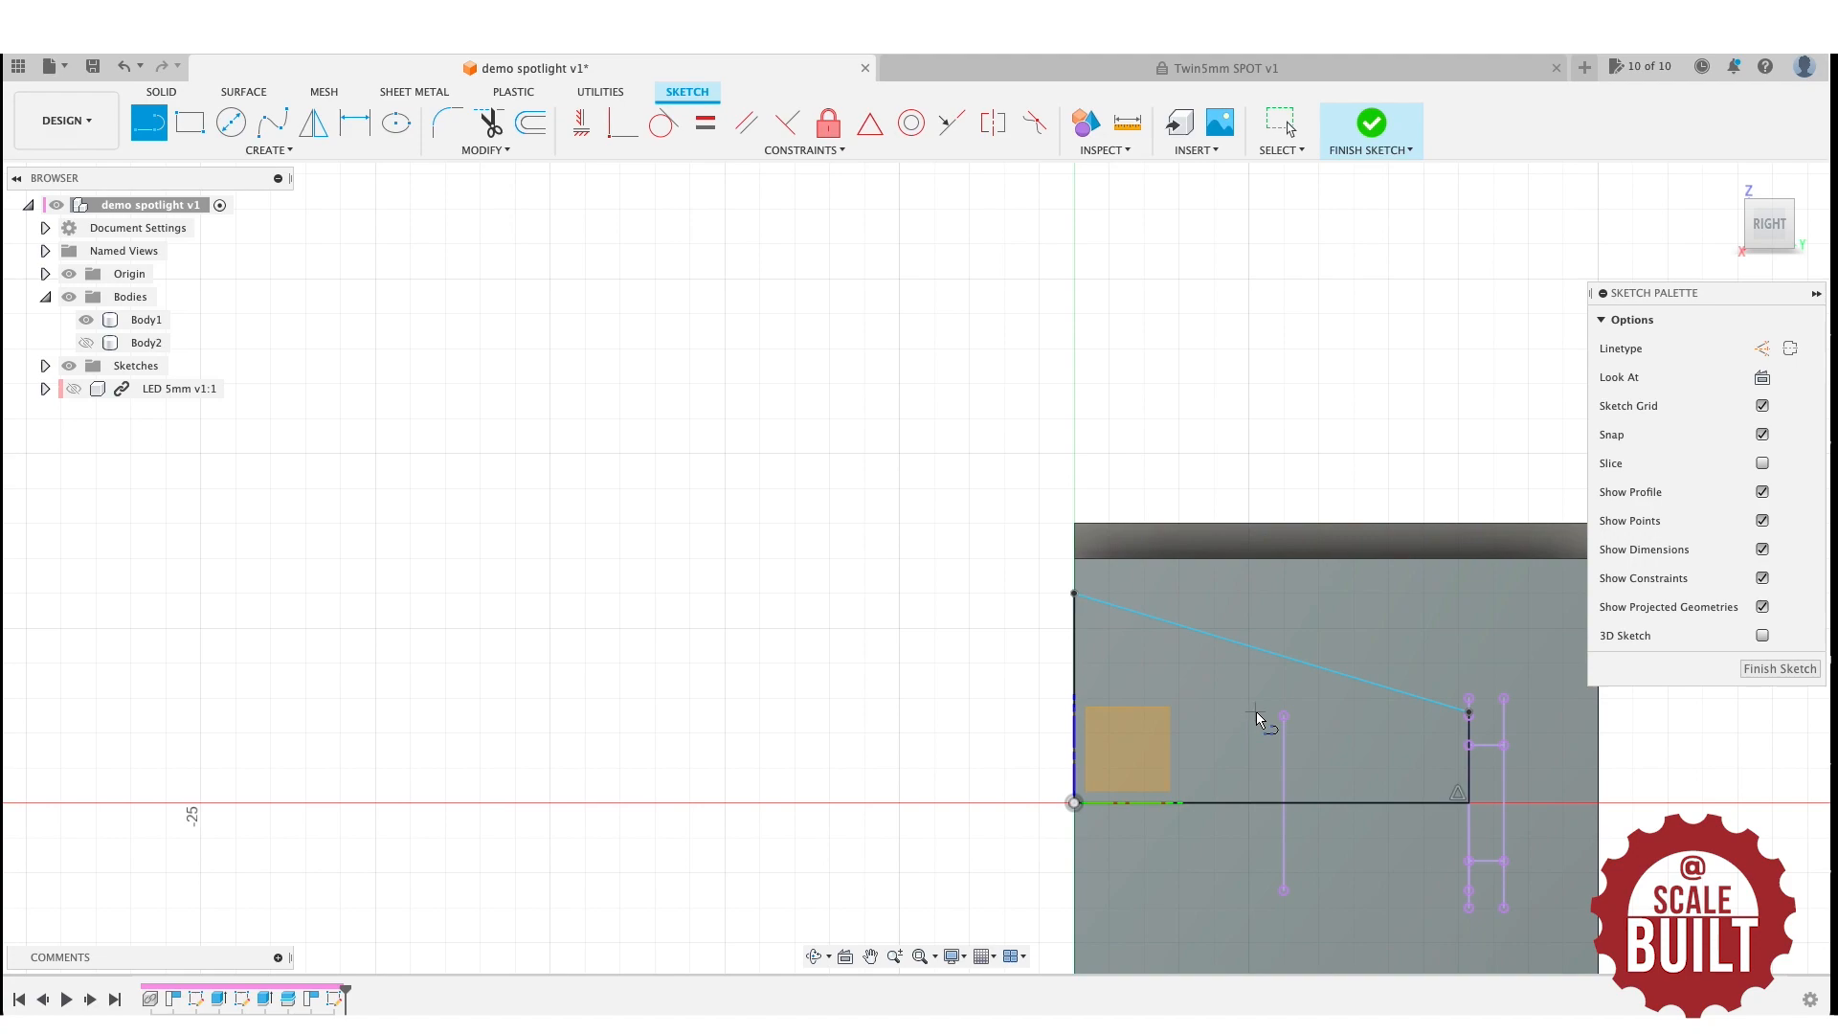
pyautogui.click(1467, 802)
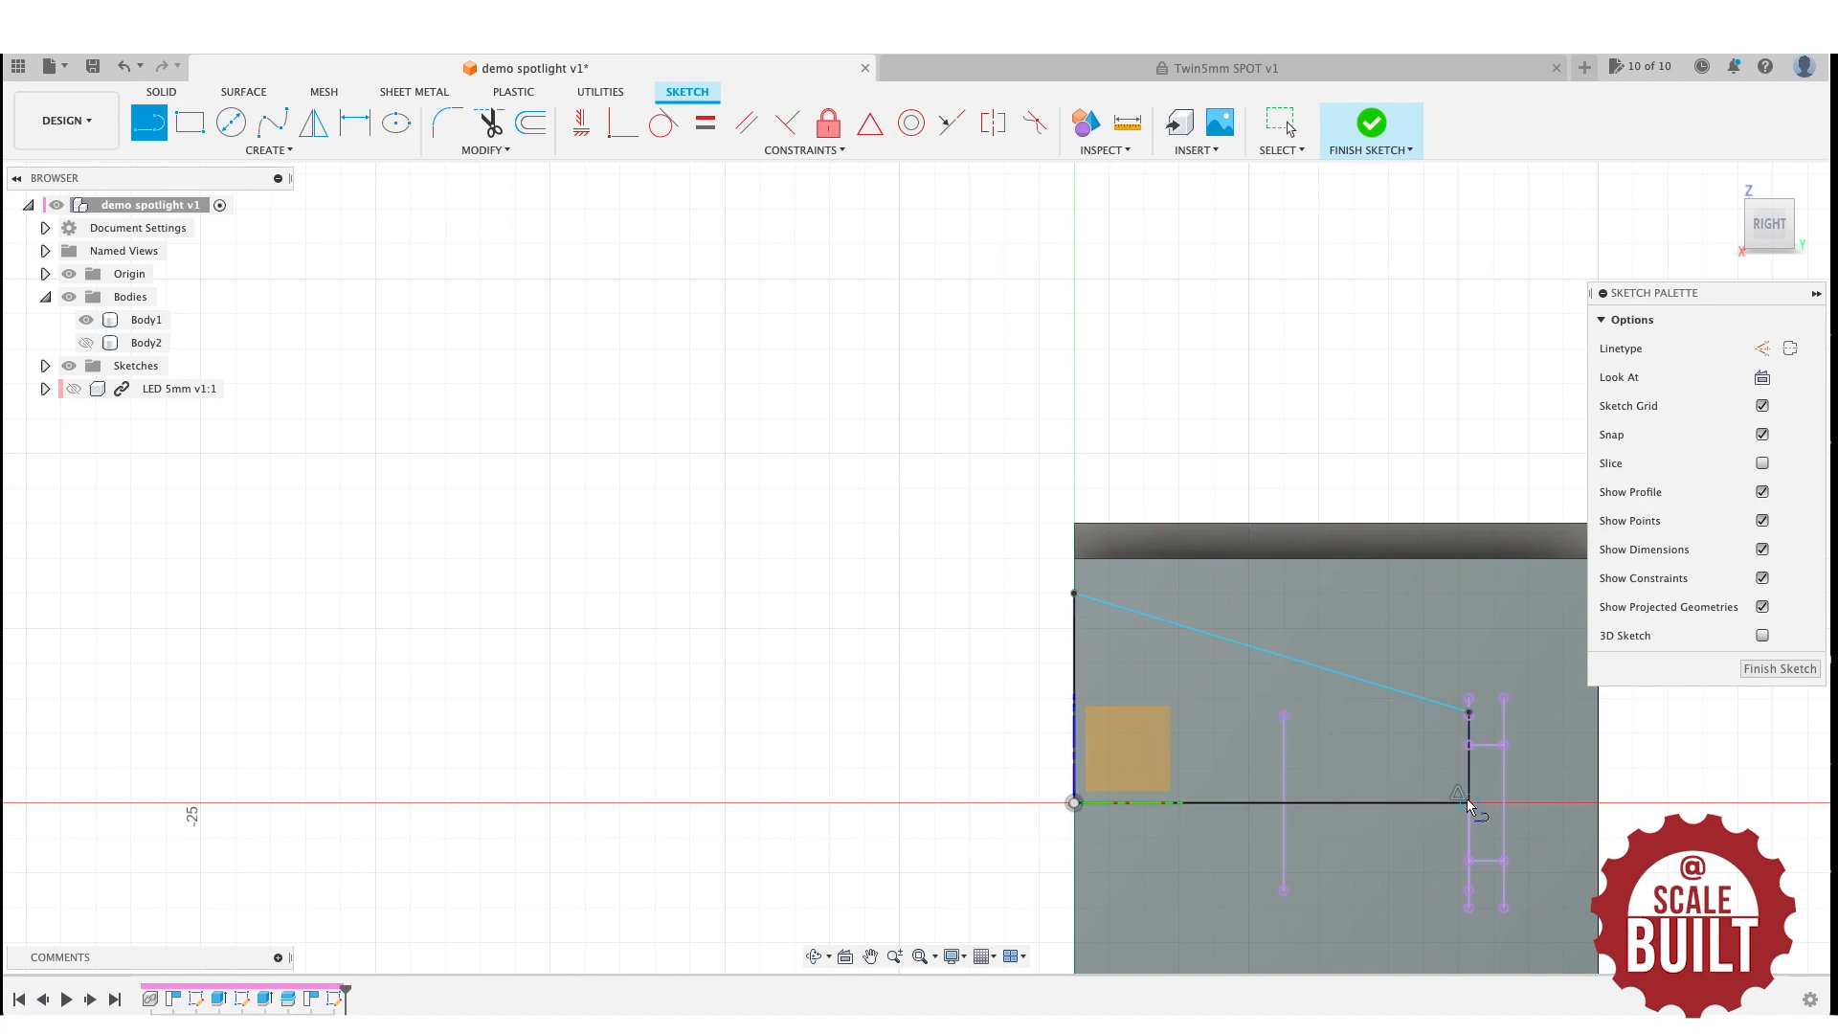
pyautogui.click(1373, 147)
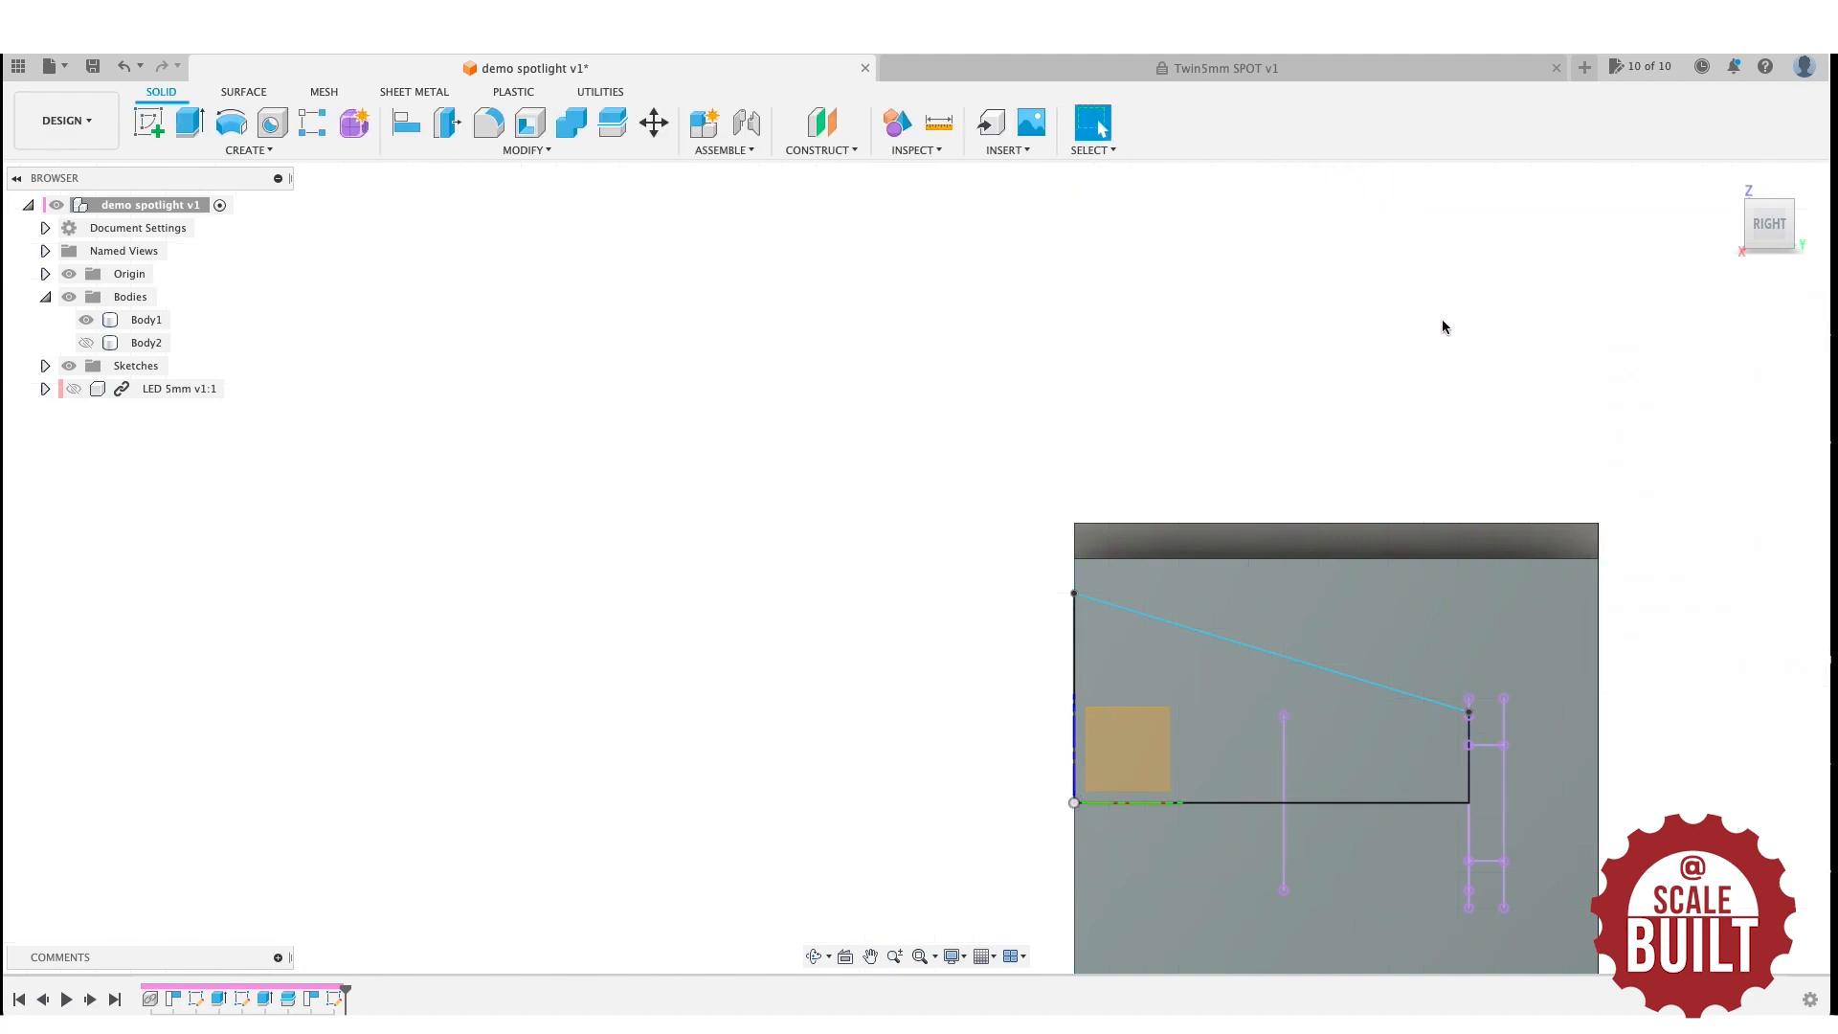
# Revolve the closed cavity profile 360 degrees around the lengthwise centre axis as a cut in the housing half.
pyautogui.click(246, 150)
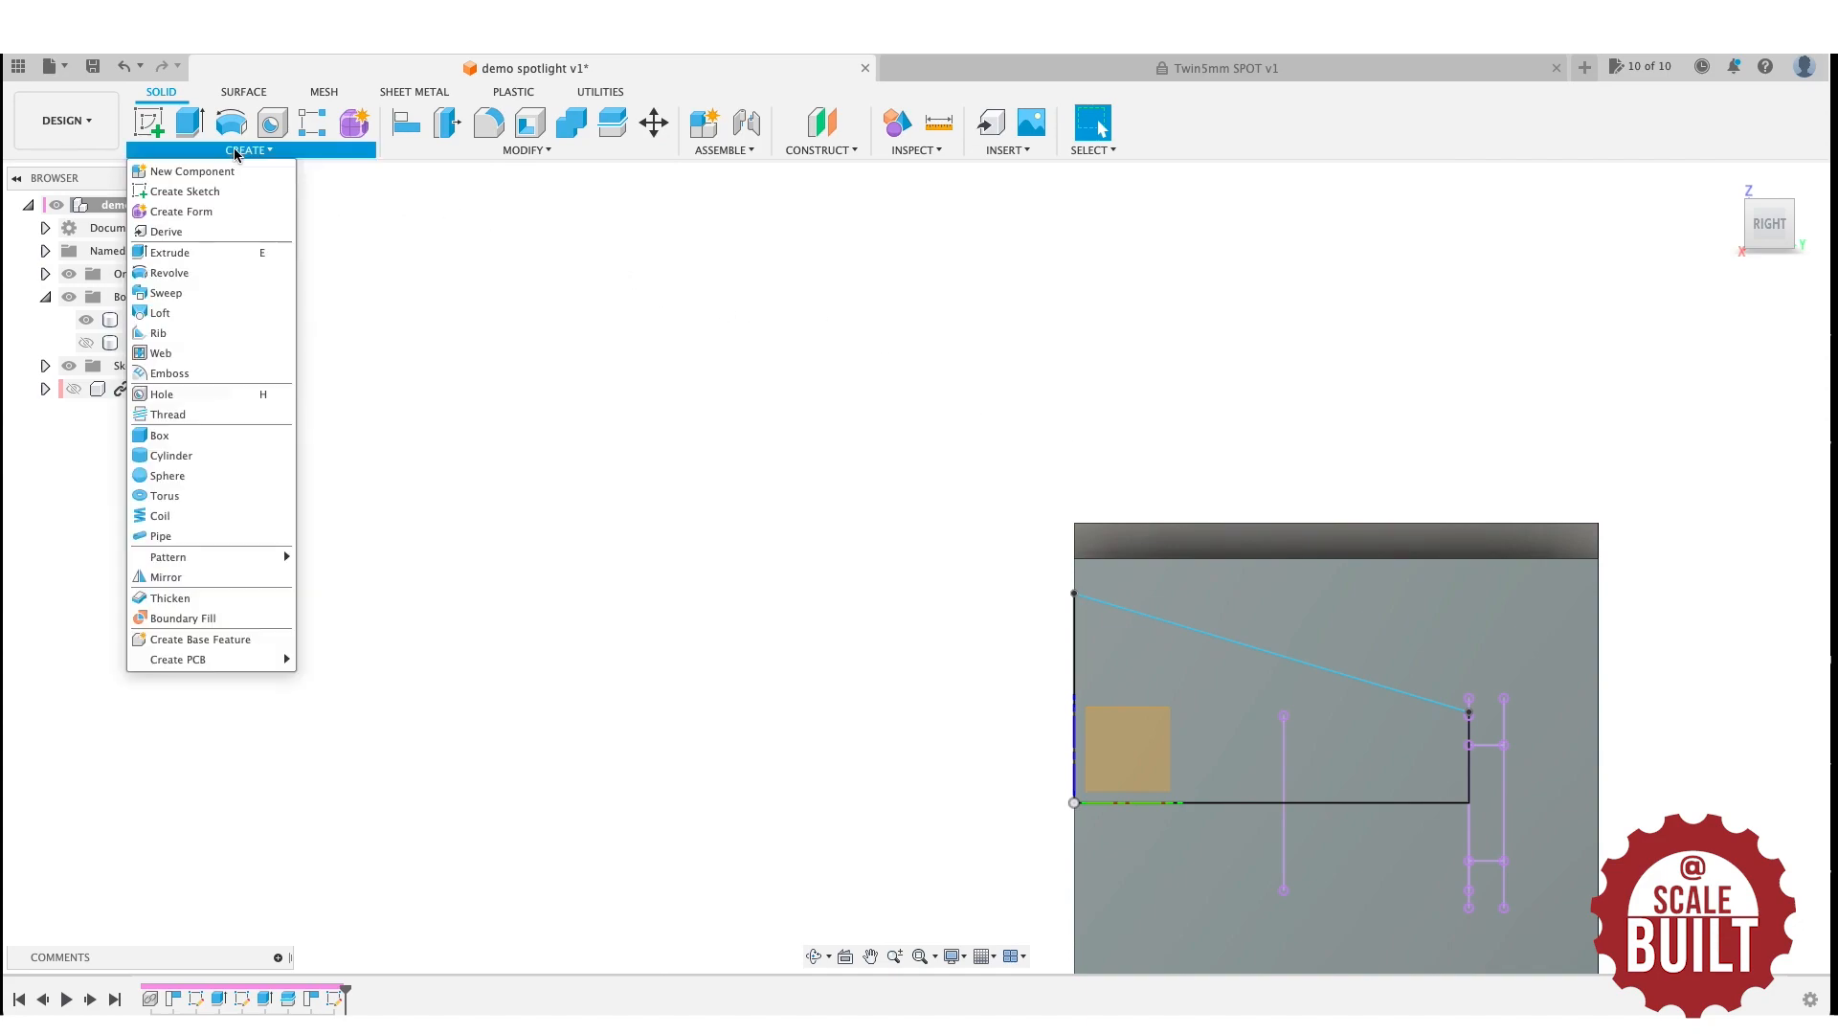
pyautogui.click(183, 279)
pyautogui.click(1161, 669)
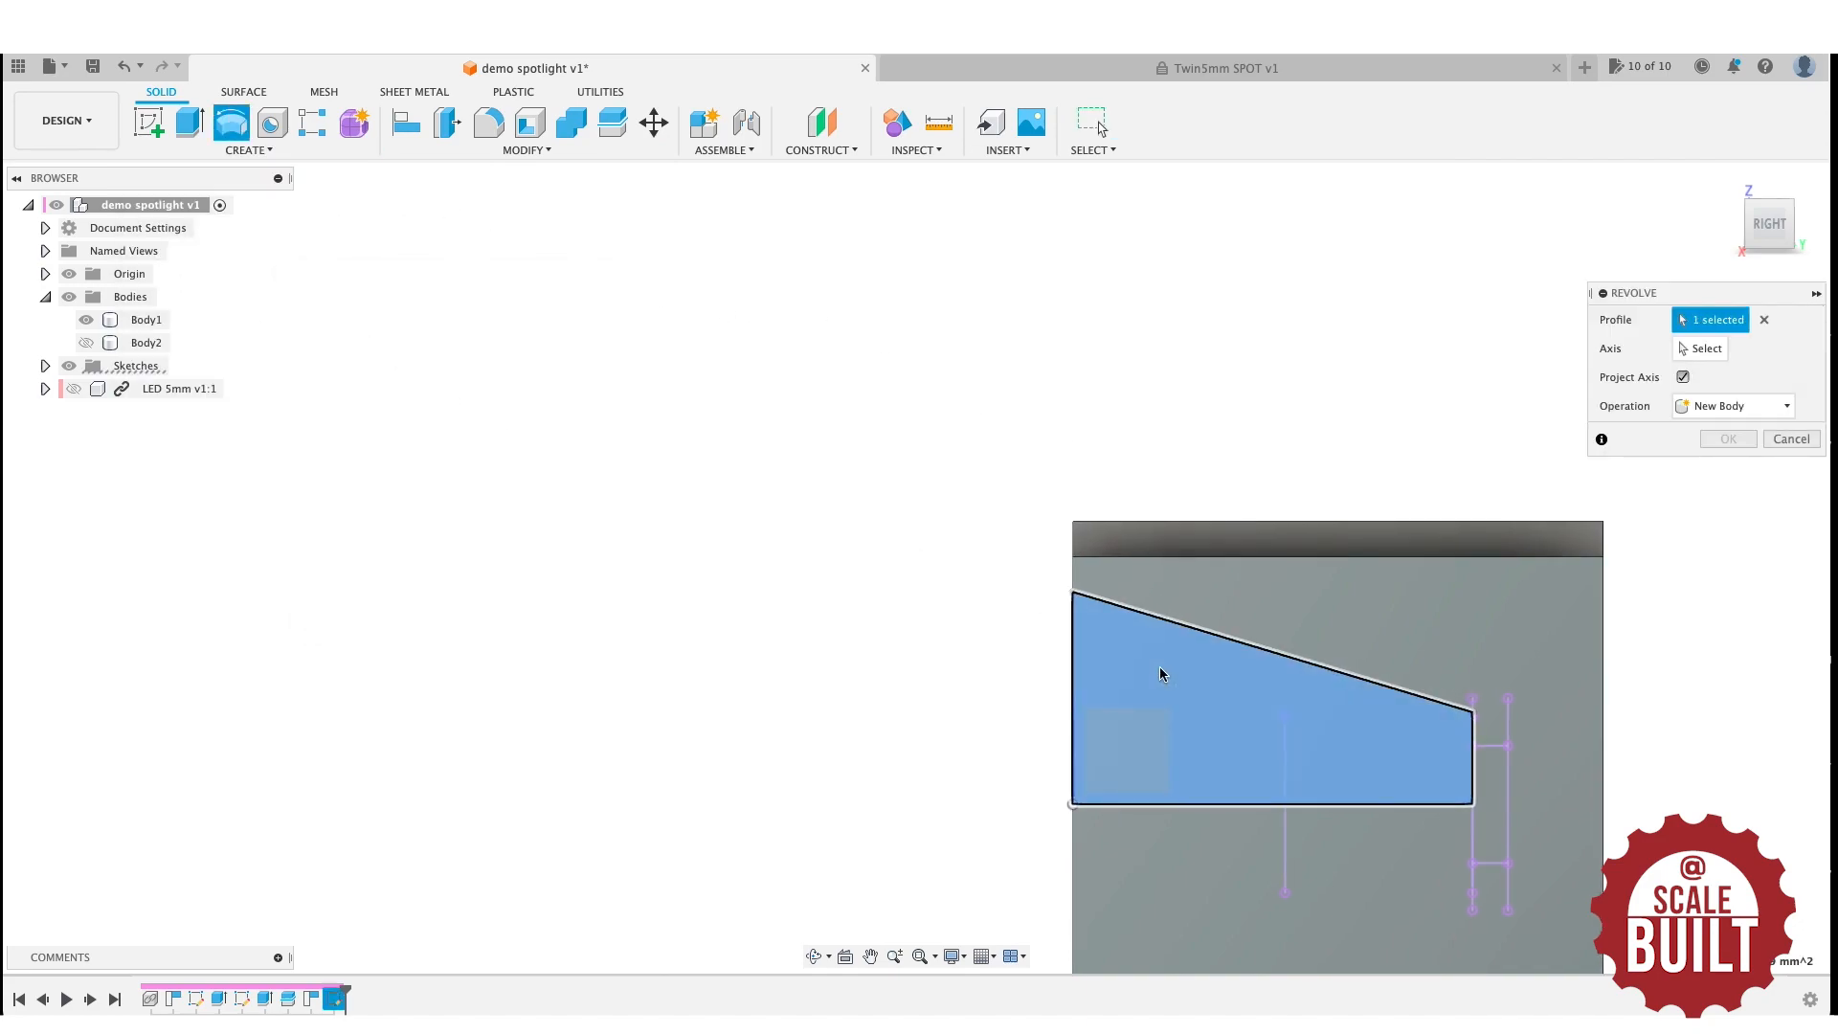
pyautogui.click(1727, 182)
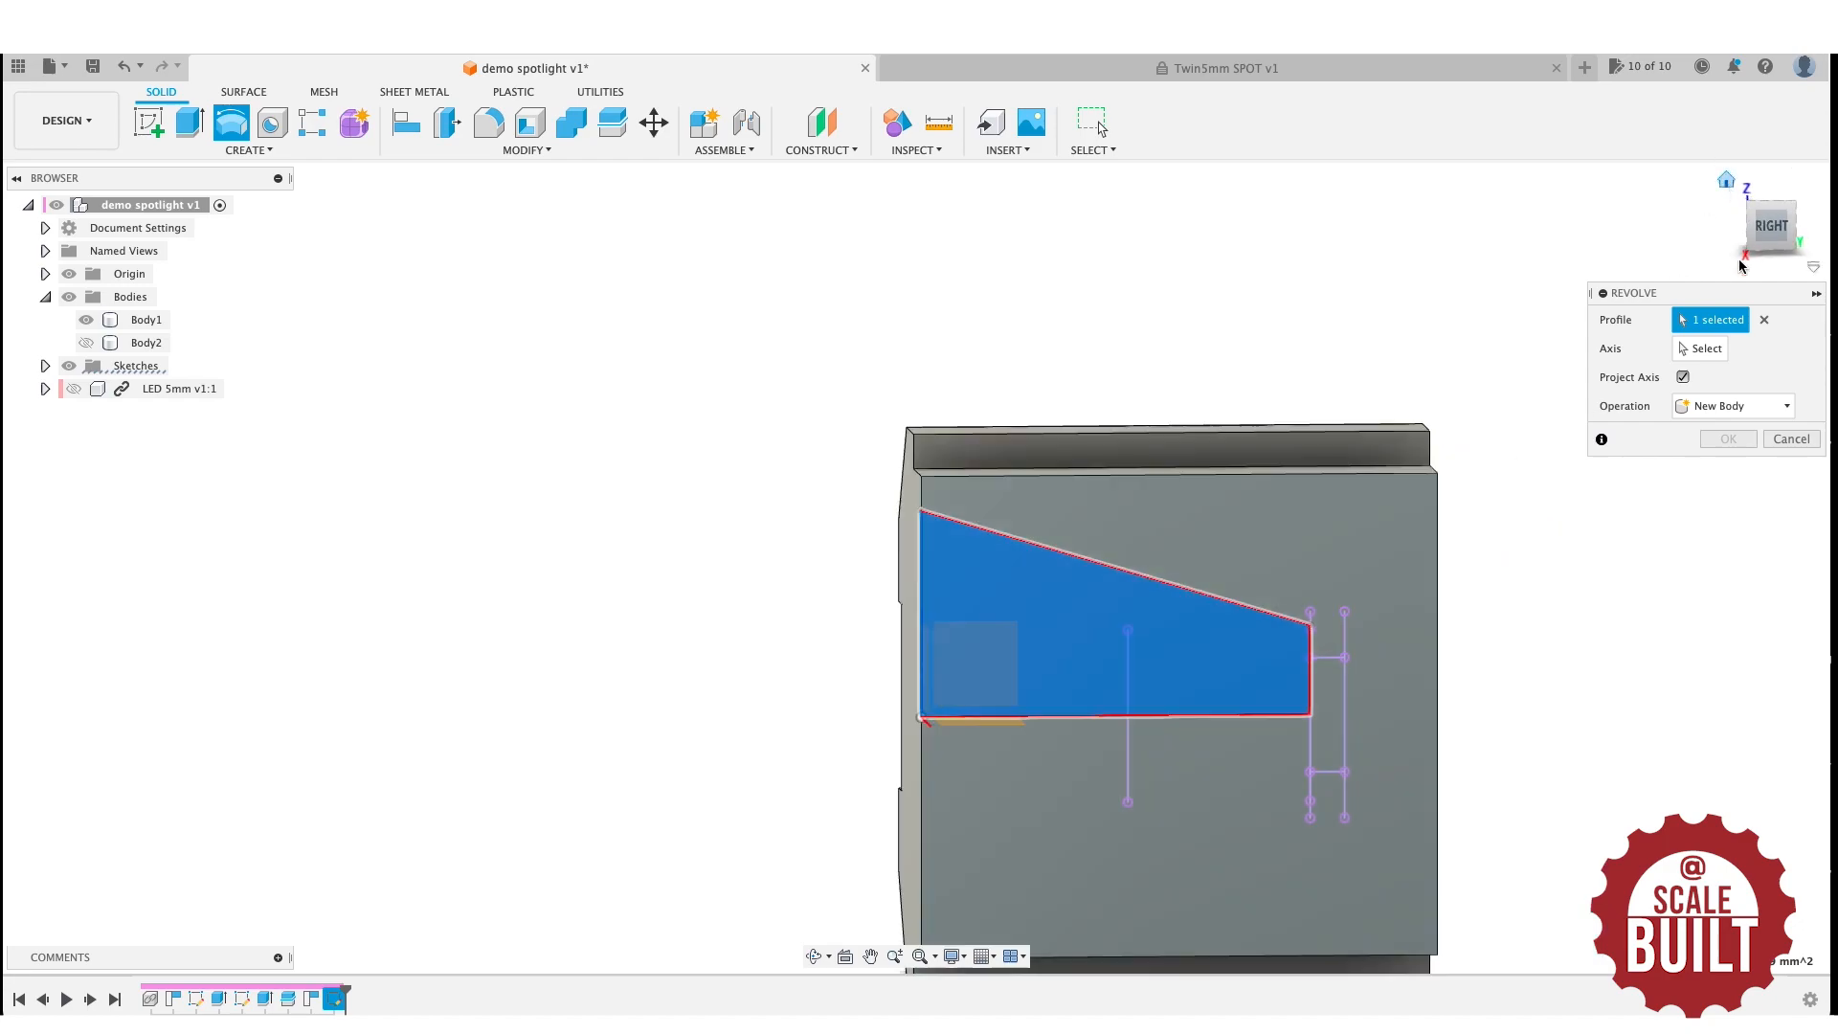
pyautogui.click(1696, 353)
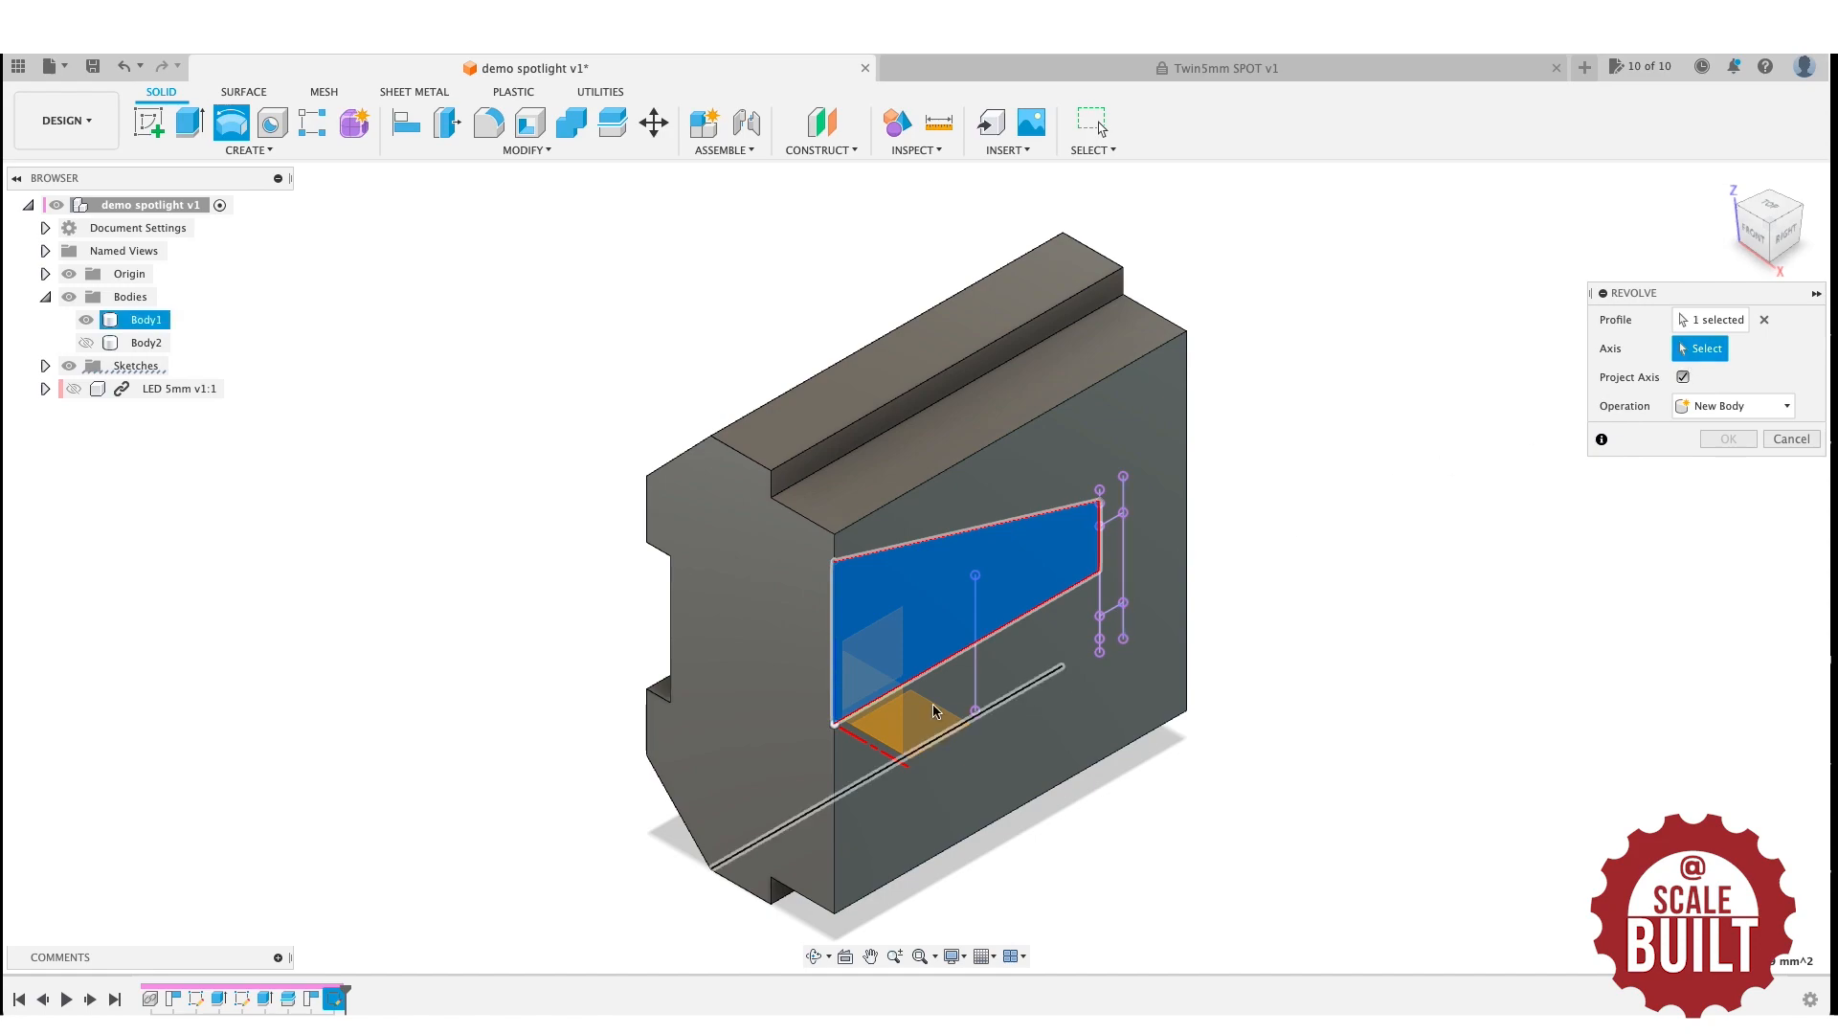
pyautogui.click(857, 719)
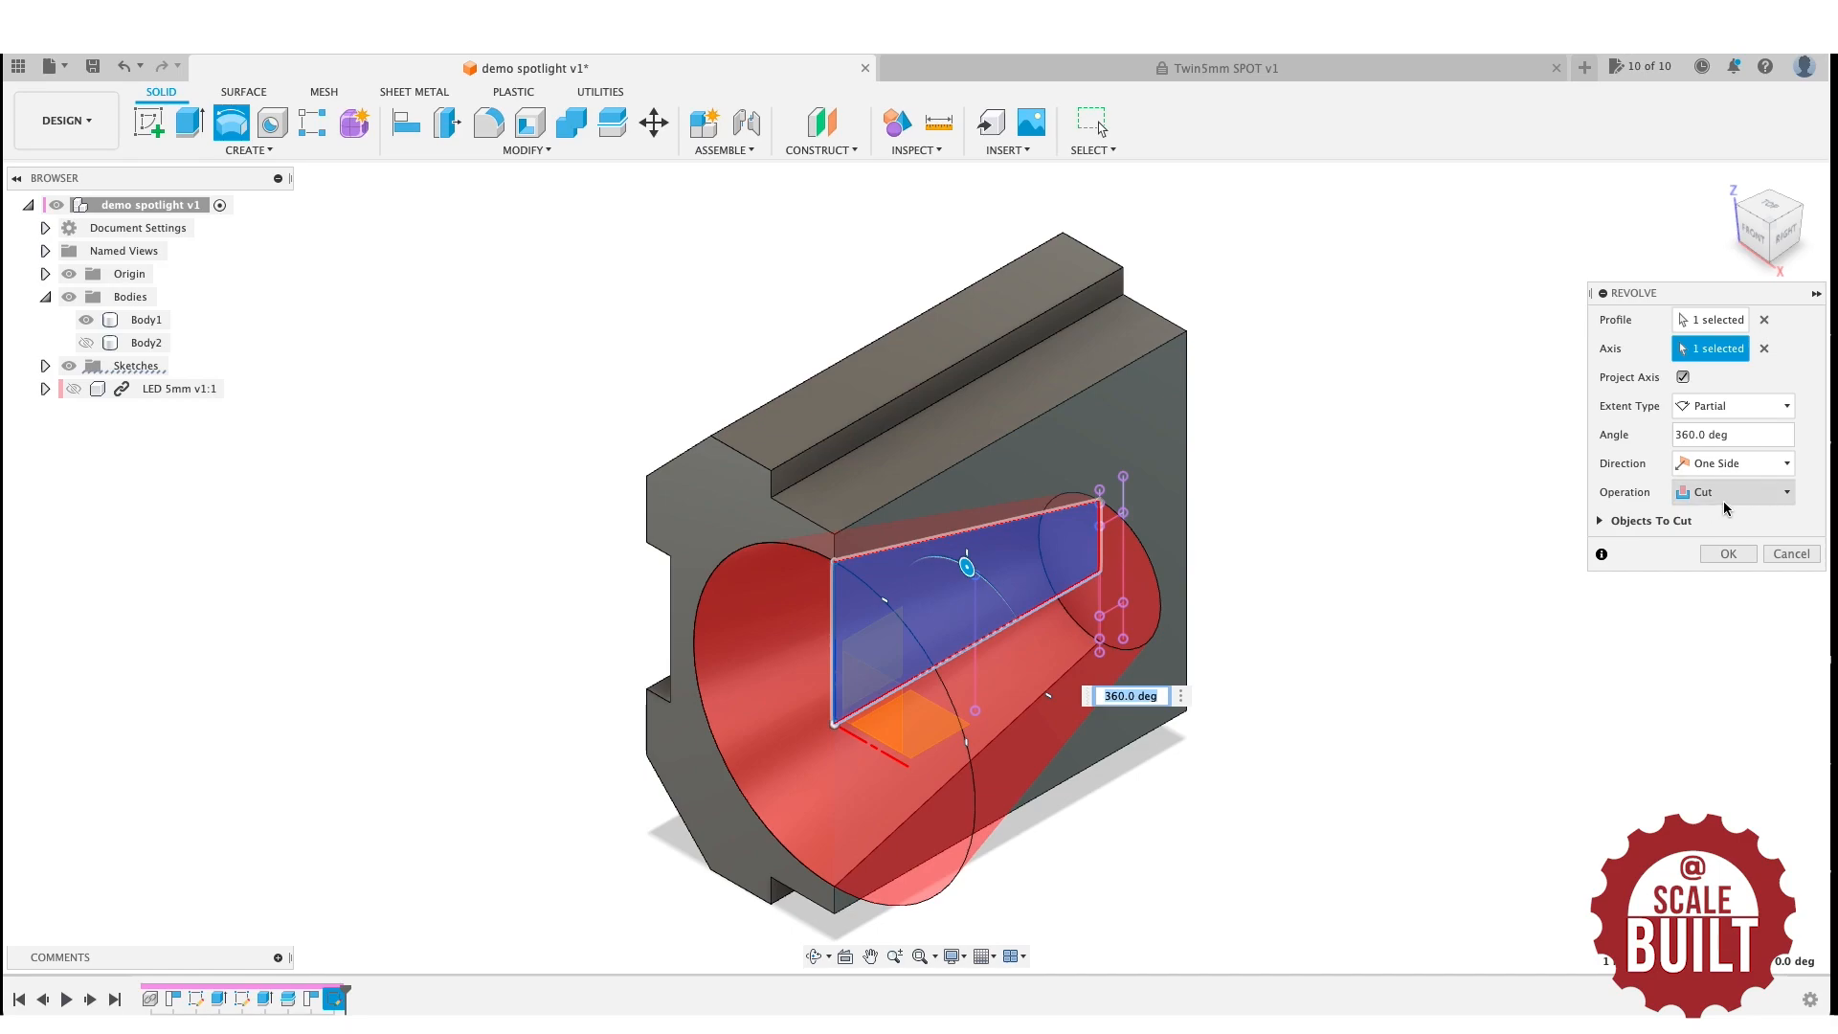
pyautogui.click(1728, 554)
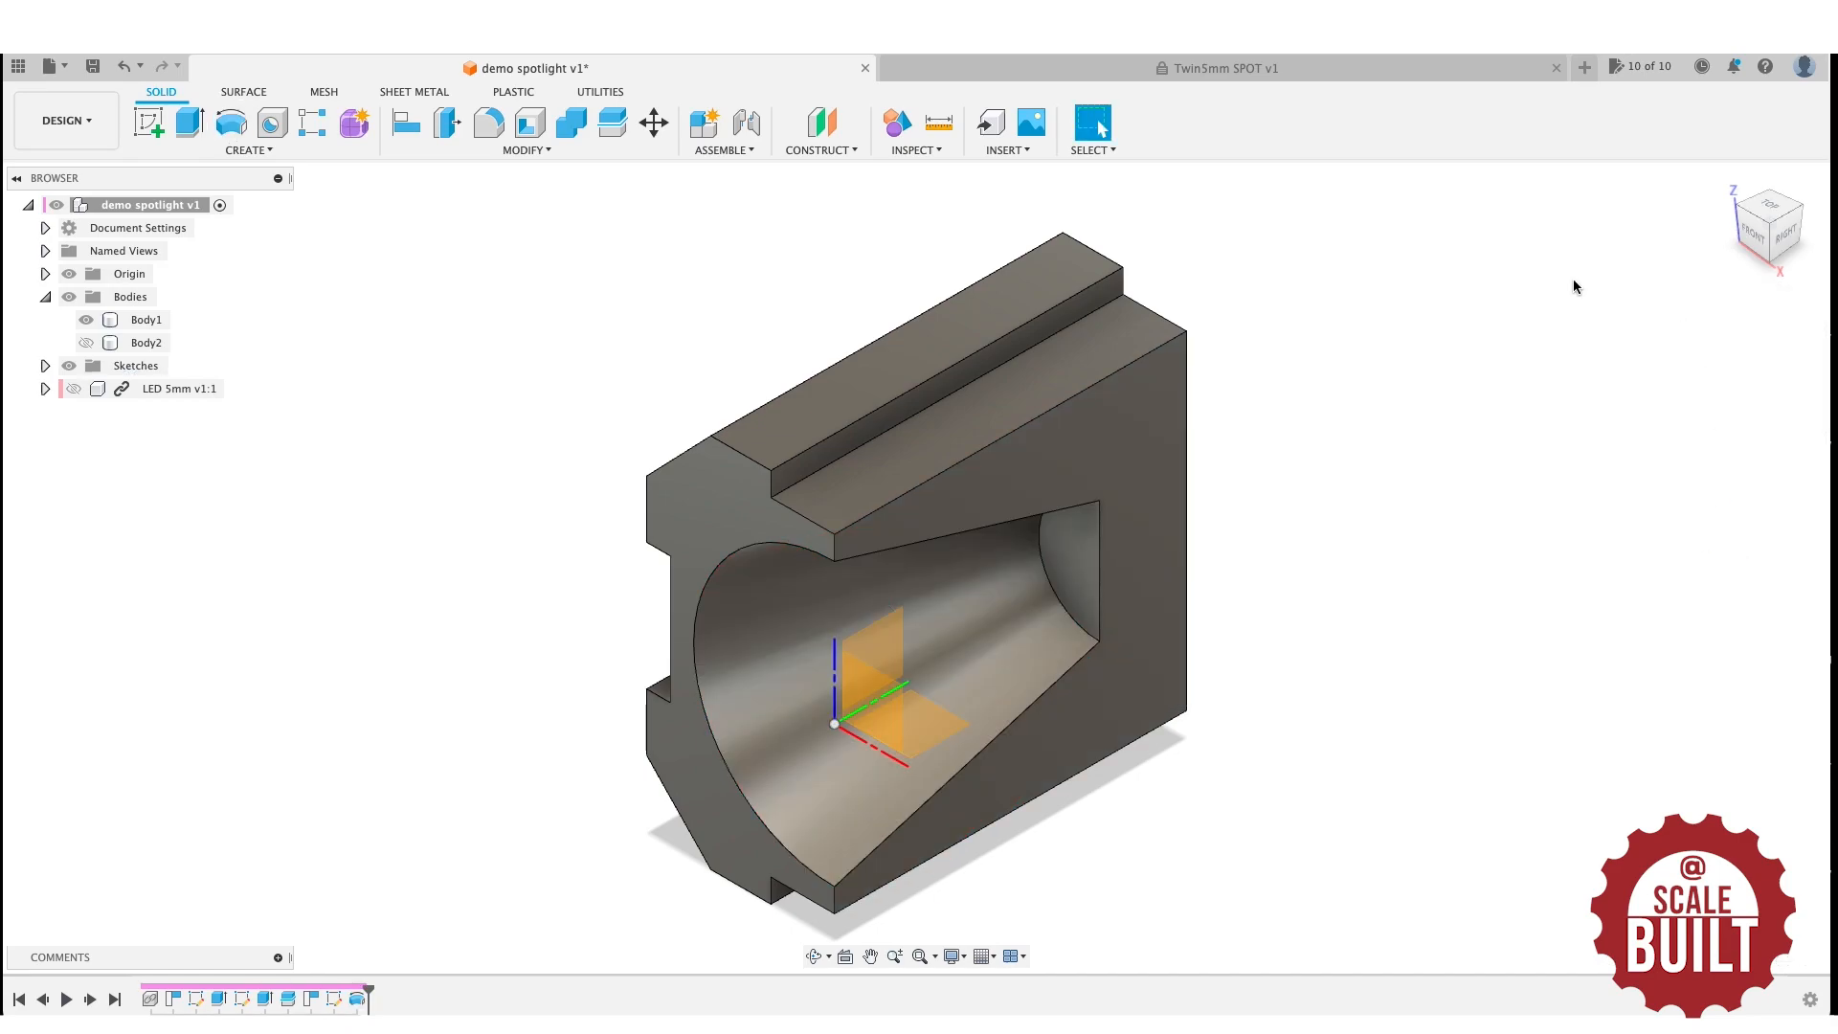
# Show the LED 5mm component again and start a sketch on the rear face of the housing half.
pyautogui.moveTo(1754, 237); pyautogui.dragTo(1430, 179)
pyautogui.click(1013, 484)
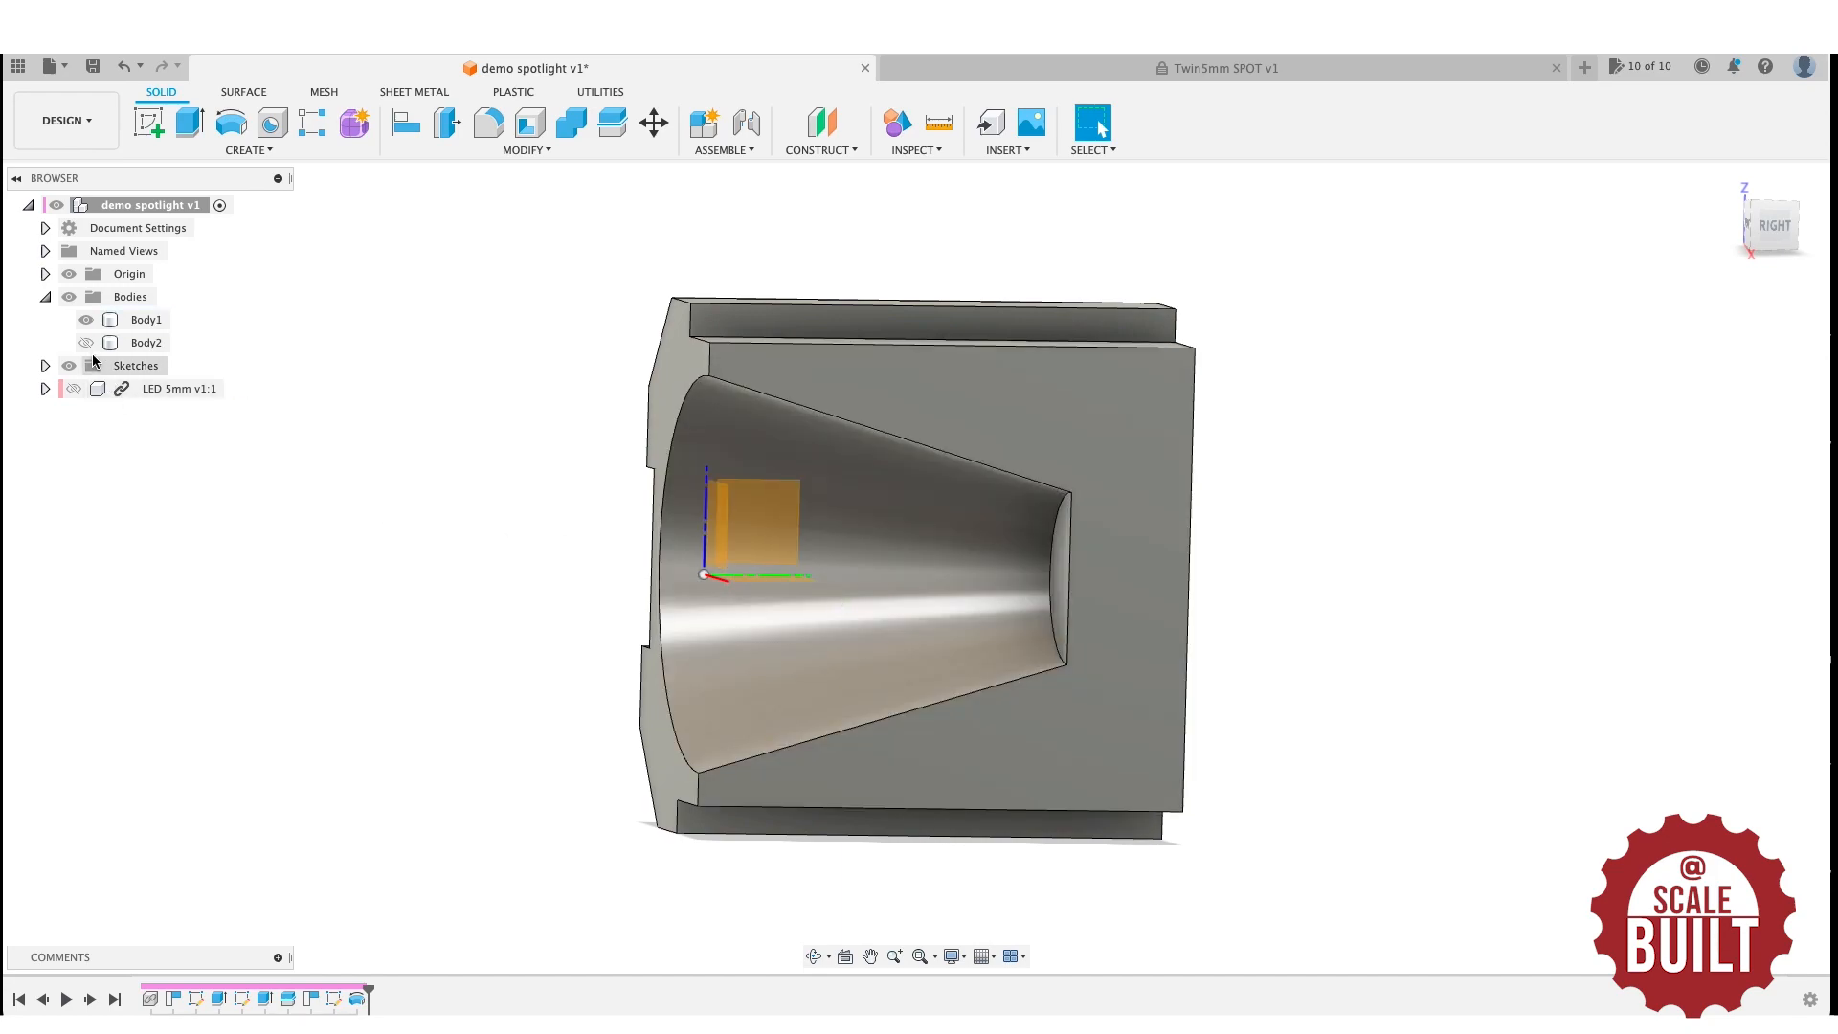
pyautogui.click(73, 388)
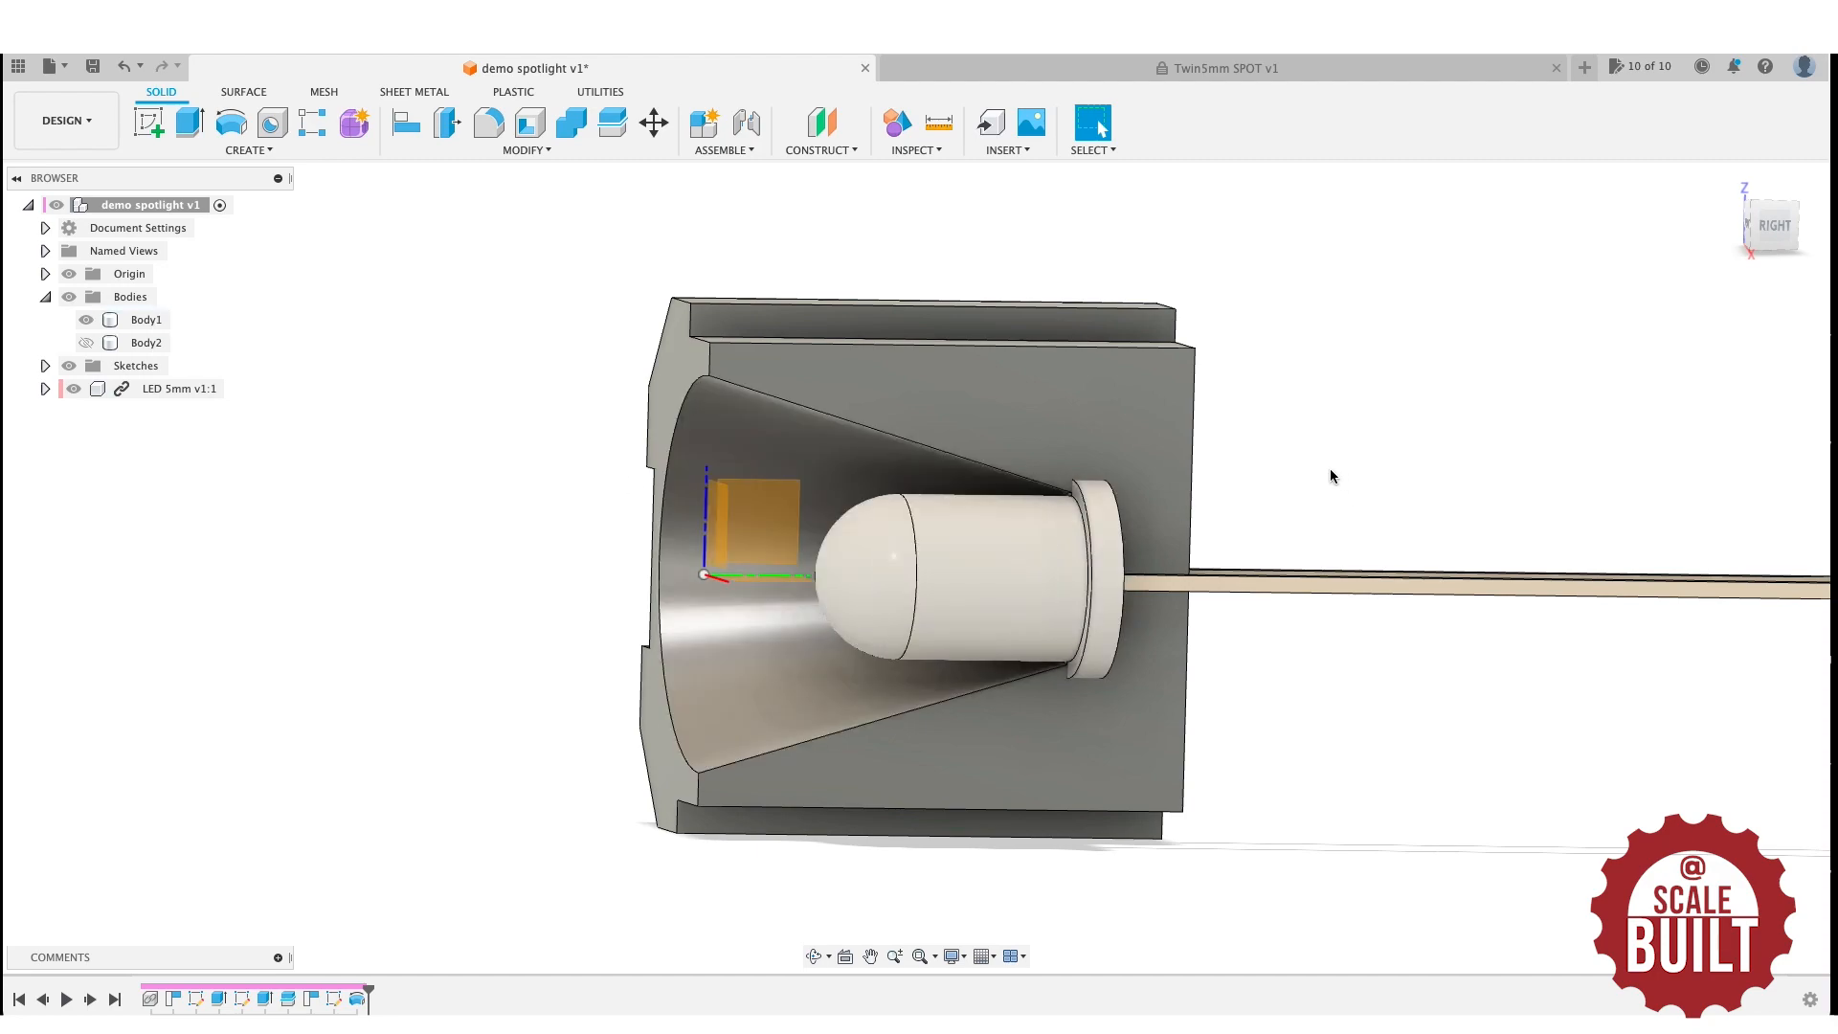
pyautogui.moveTo(1785, 238); pyautogui.dragTo(1455, 237)
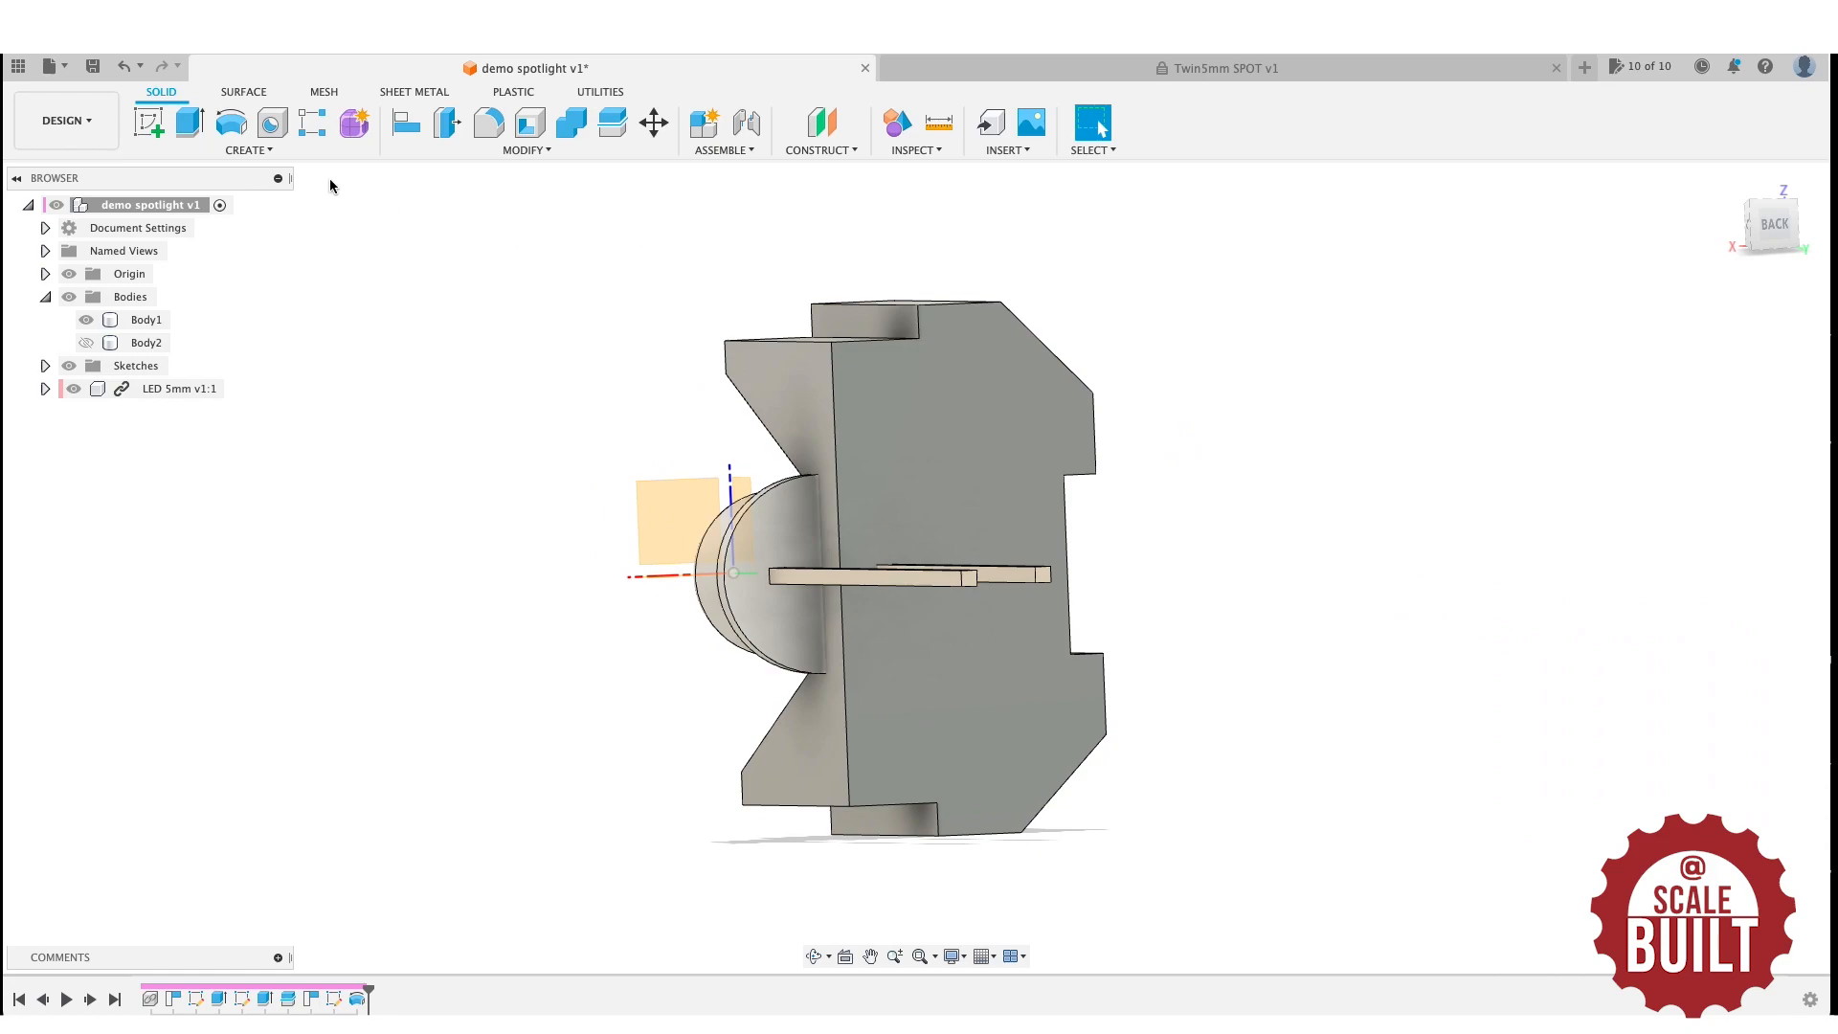
pyautogui.click(149, 122)
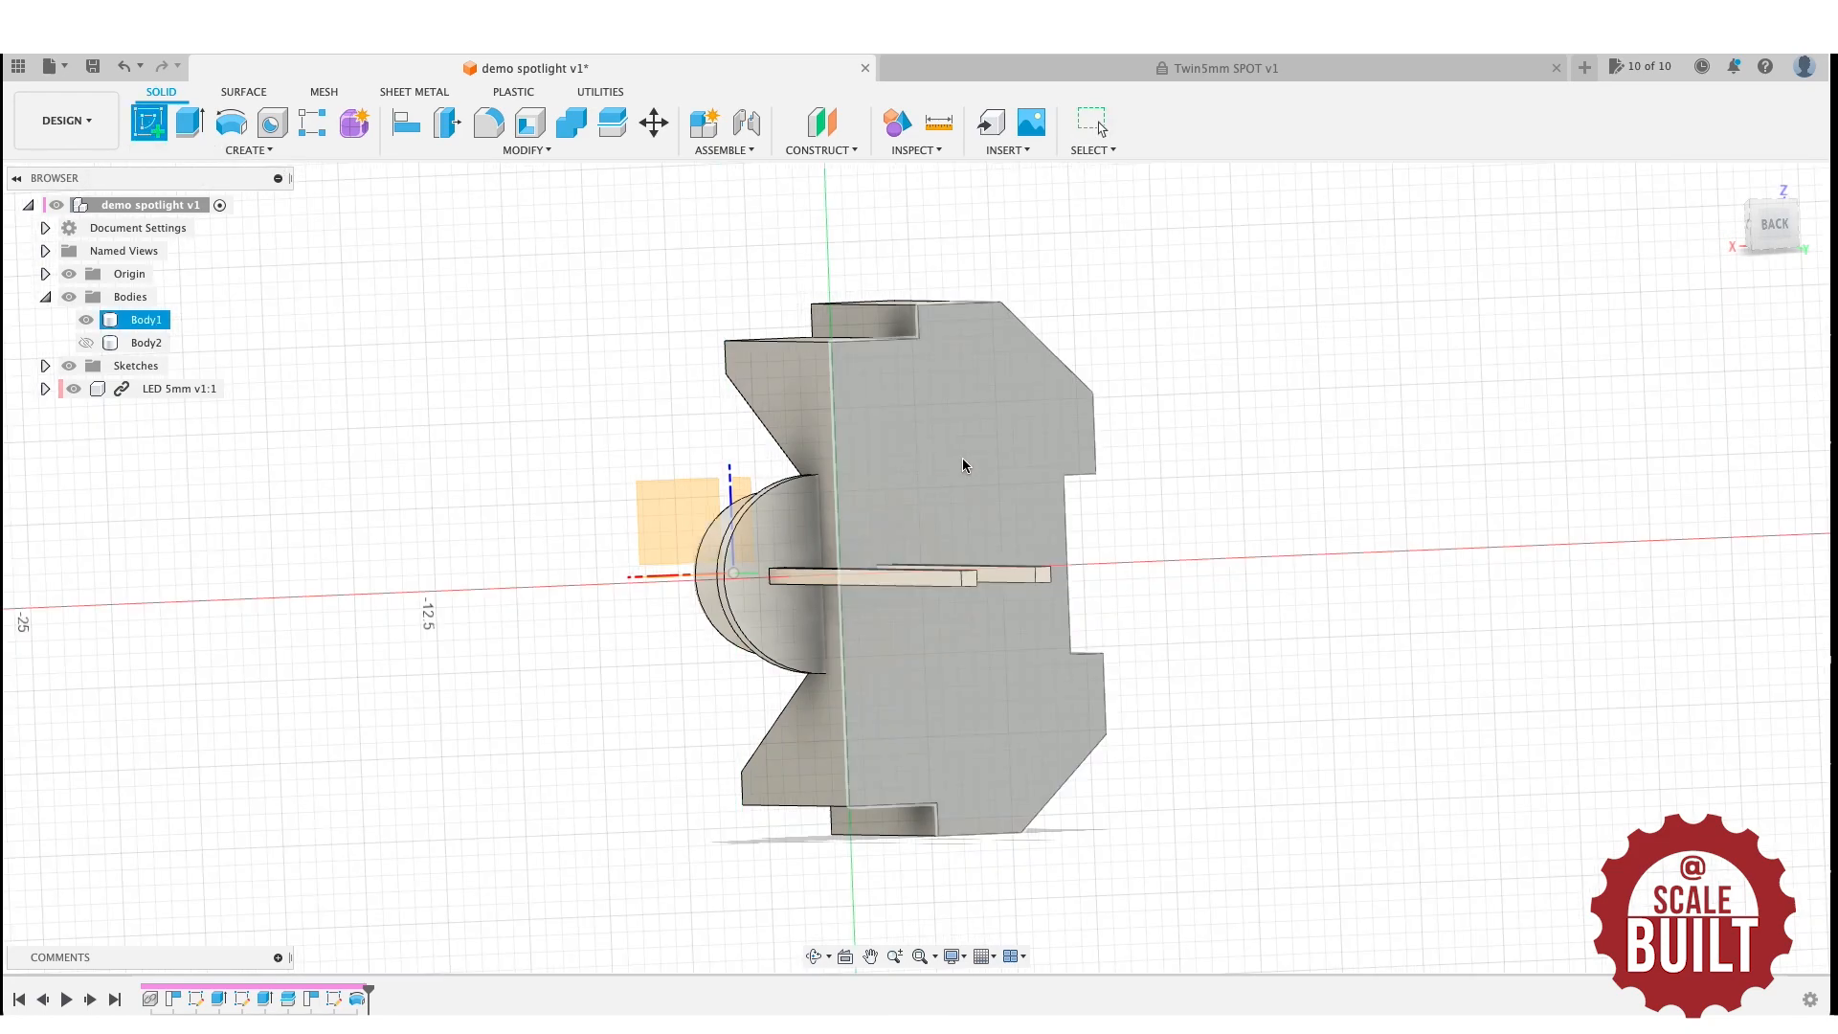
pyautogui.click(962, 465)
# Project the LED's cylindrical body into the rear-face sketch as a linked circle.
pyautogui.press('p')
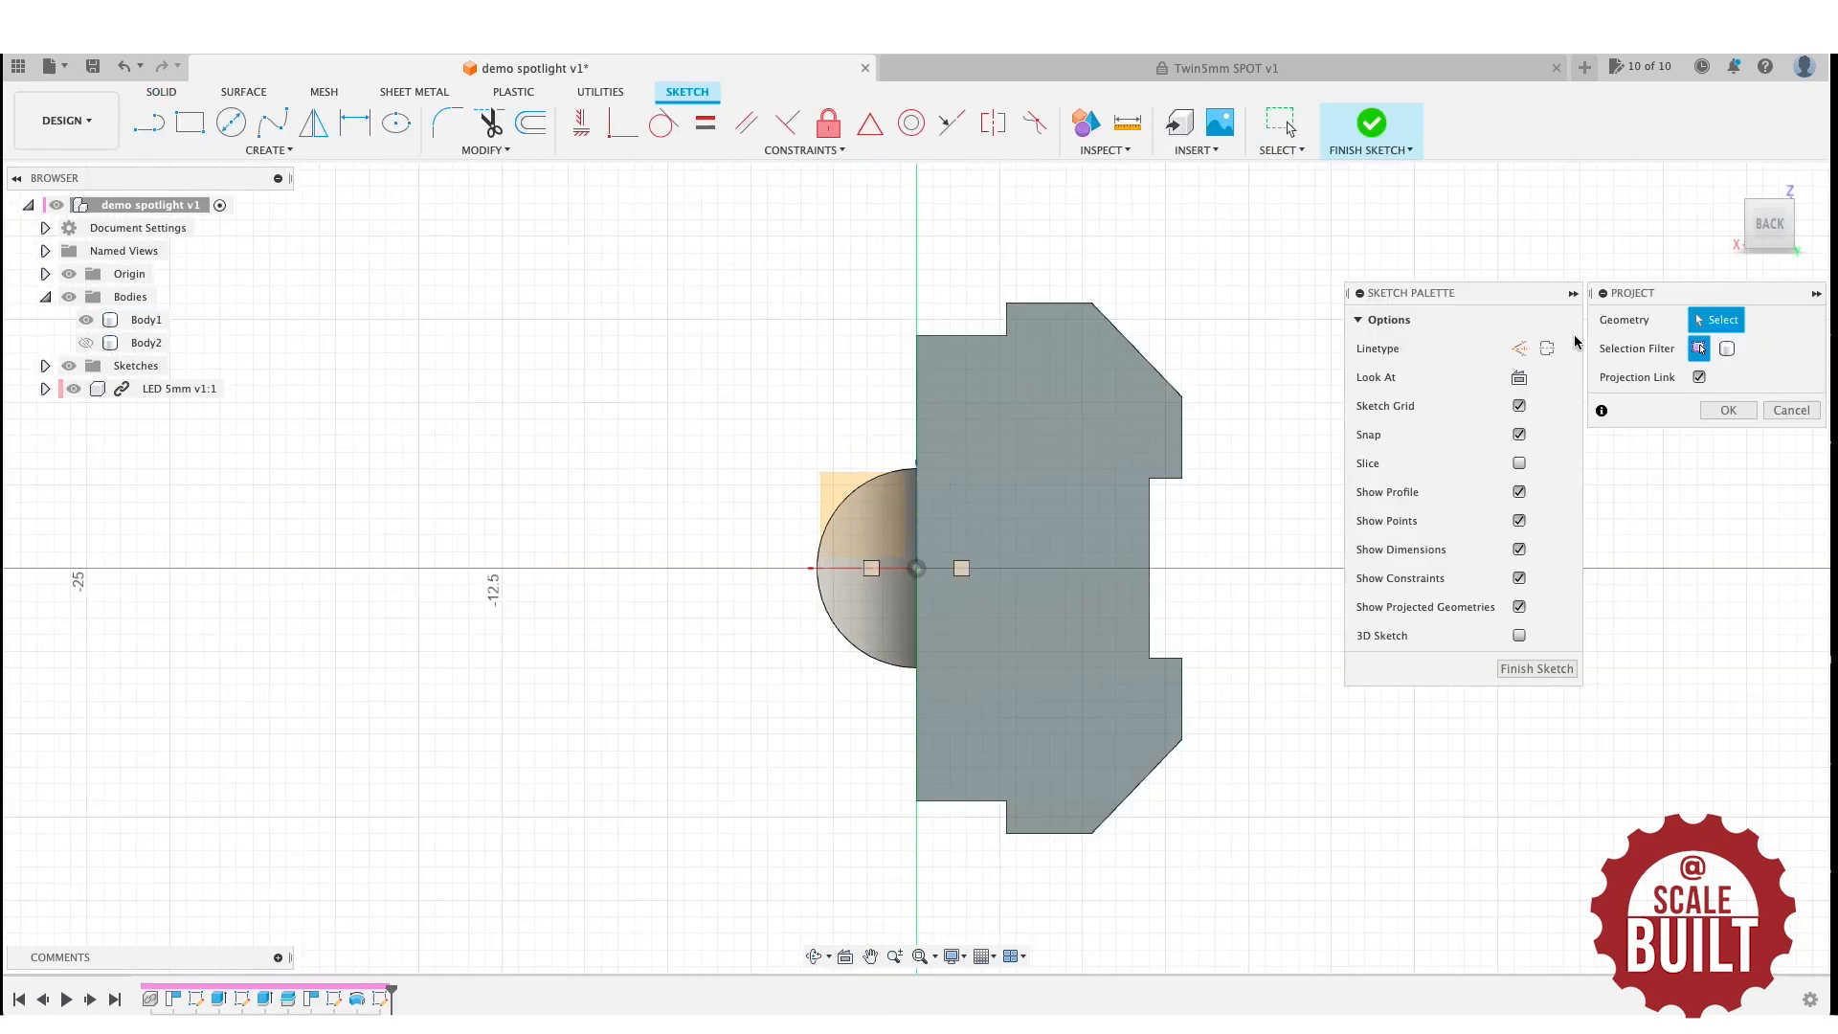
pyautogui.moveTo(1769, 225); pyautogui.dragTo(963, 439)
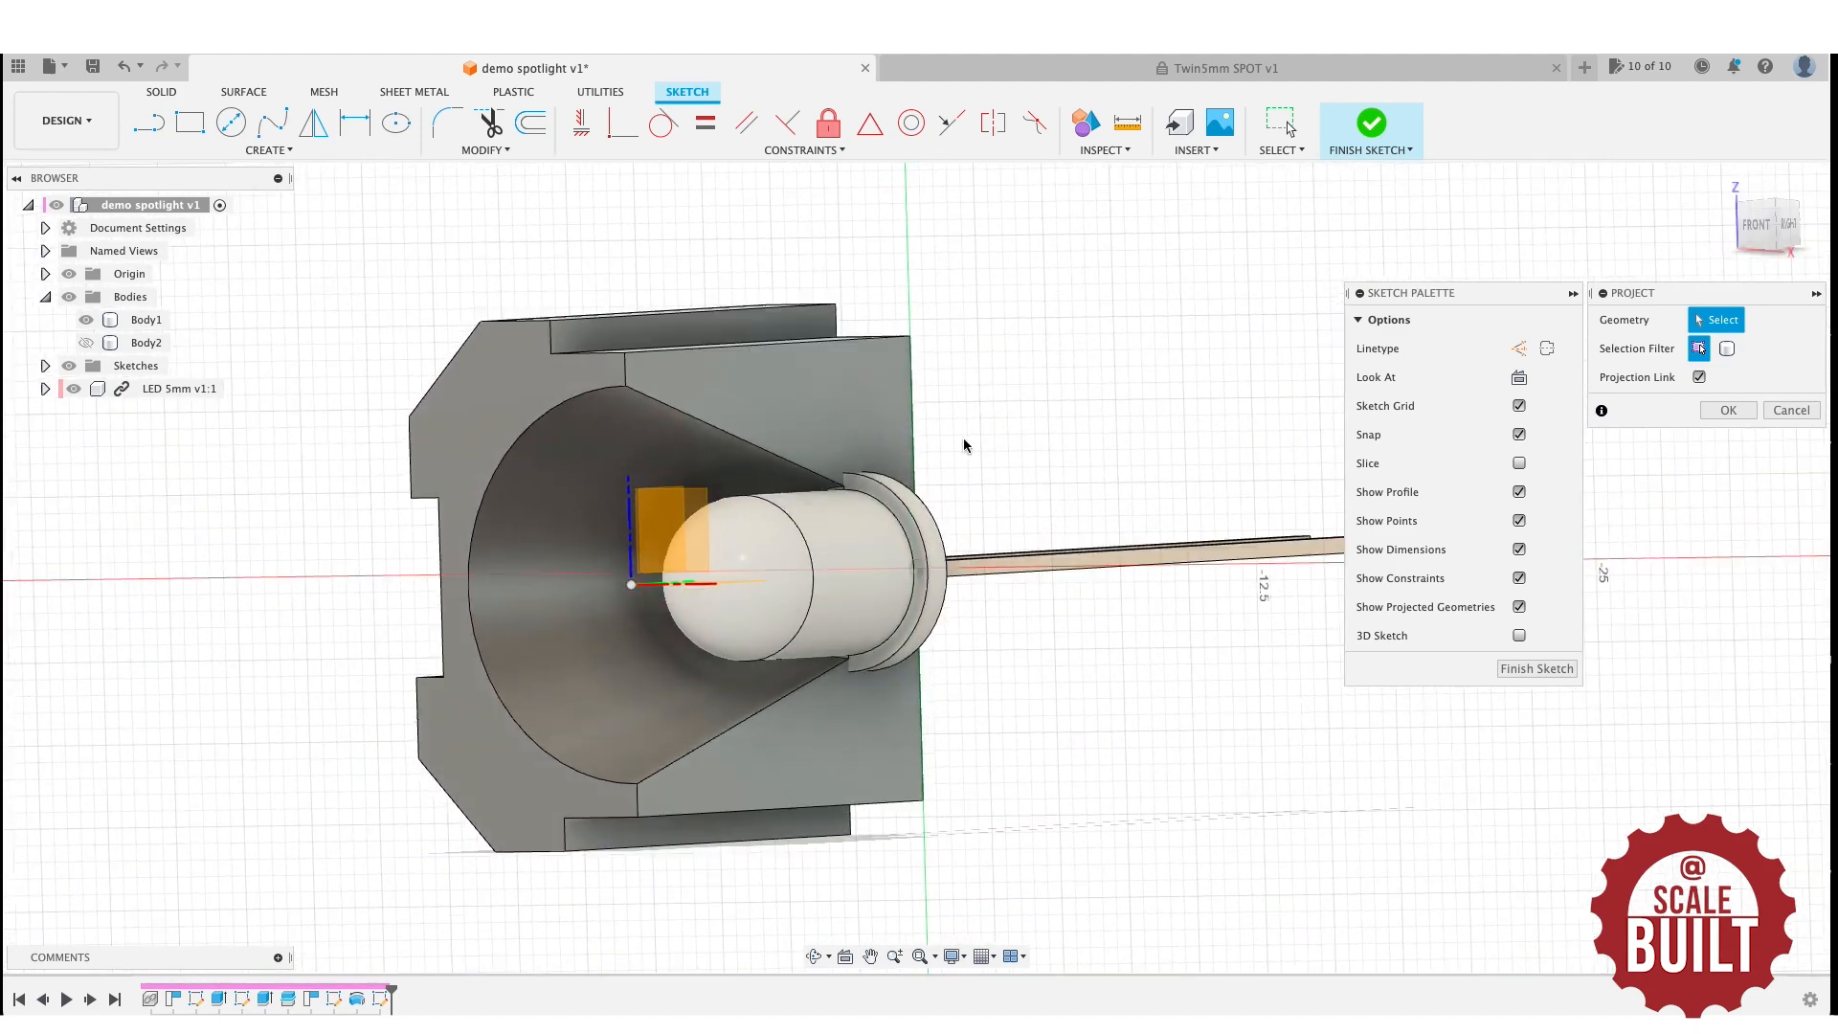
pyautogui.click(882, 522)
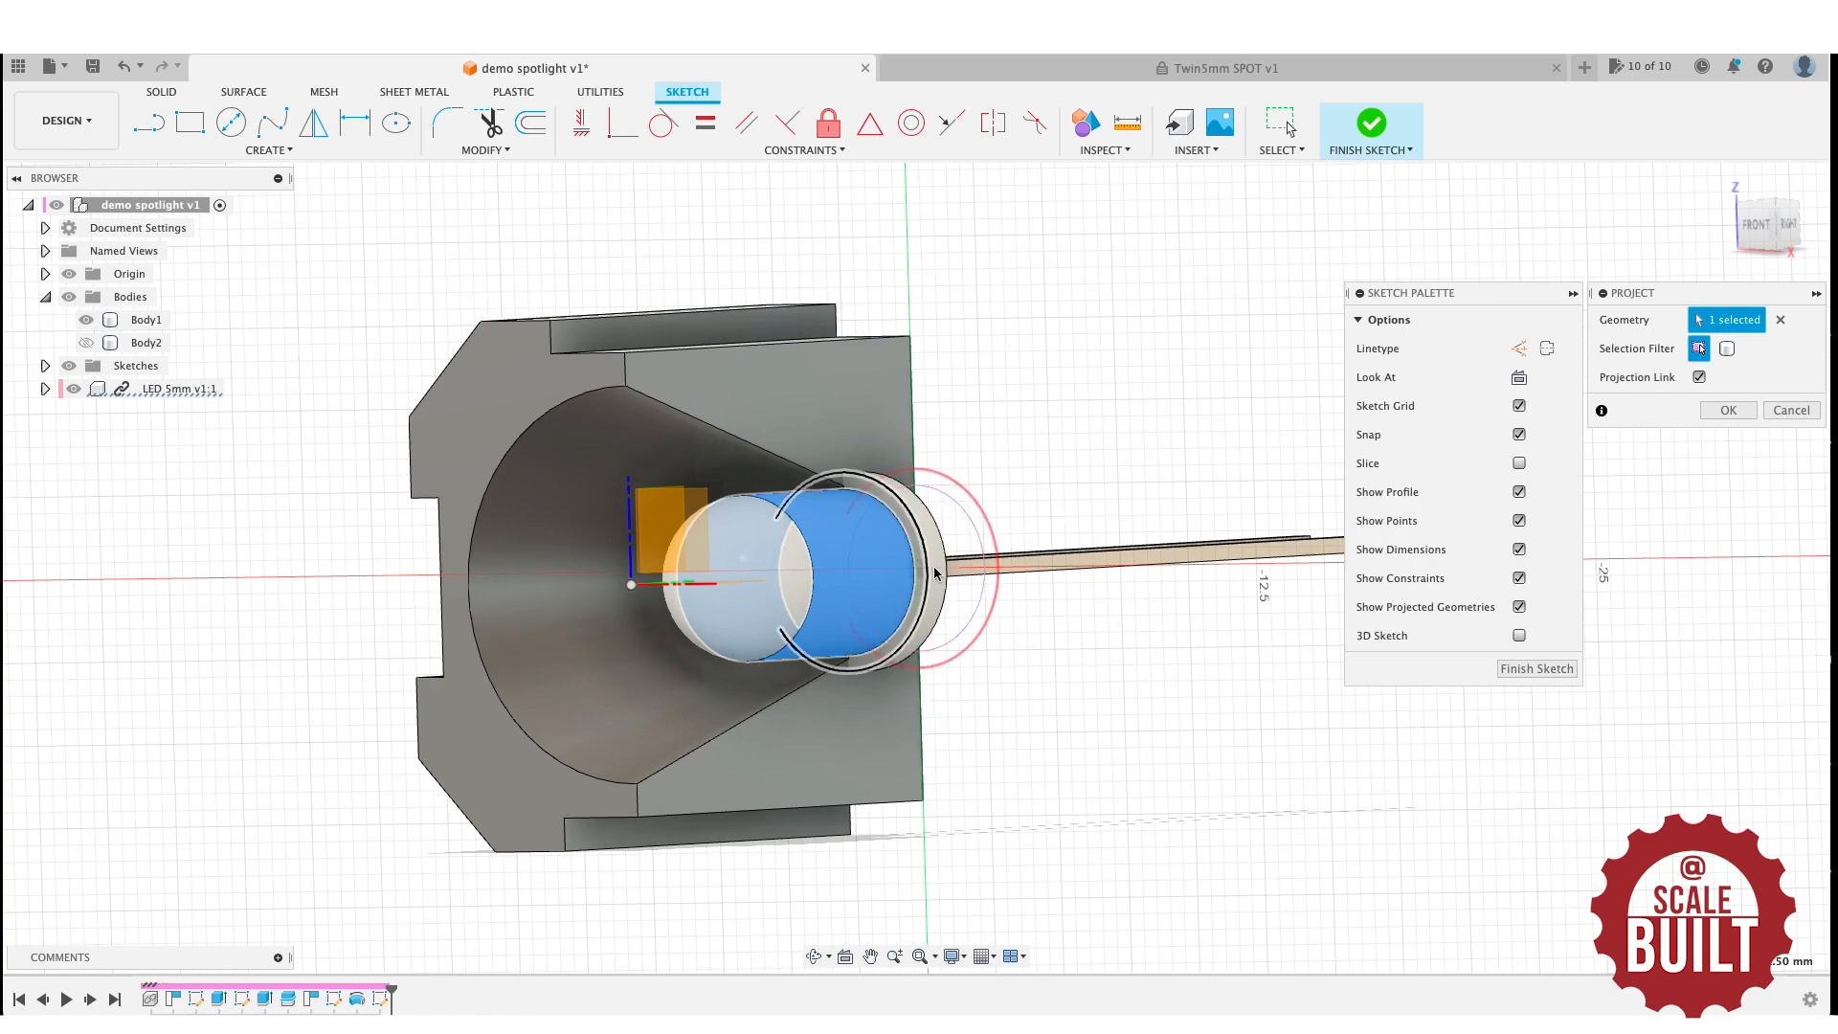
pyautogui.click(1727, 412)
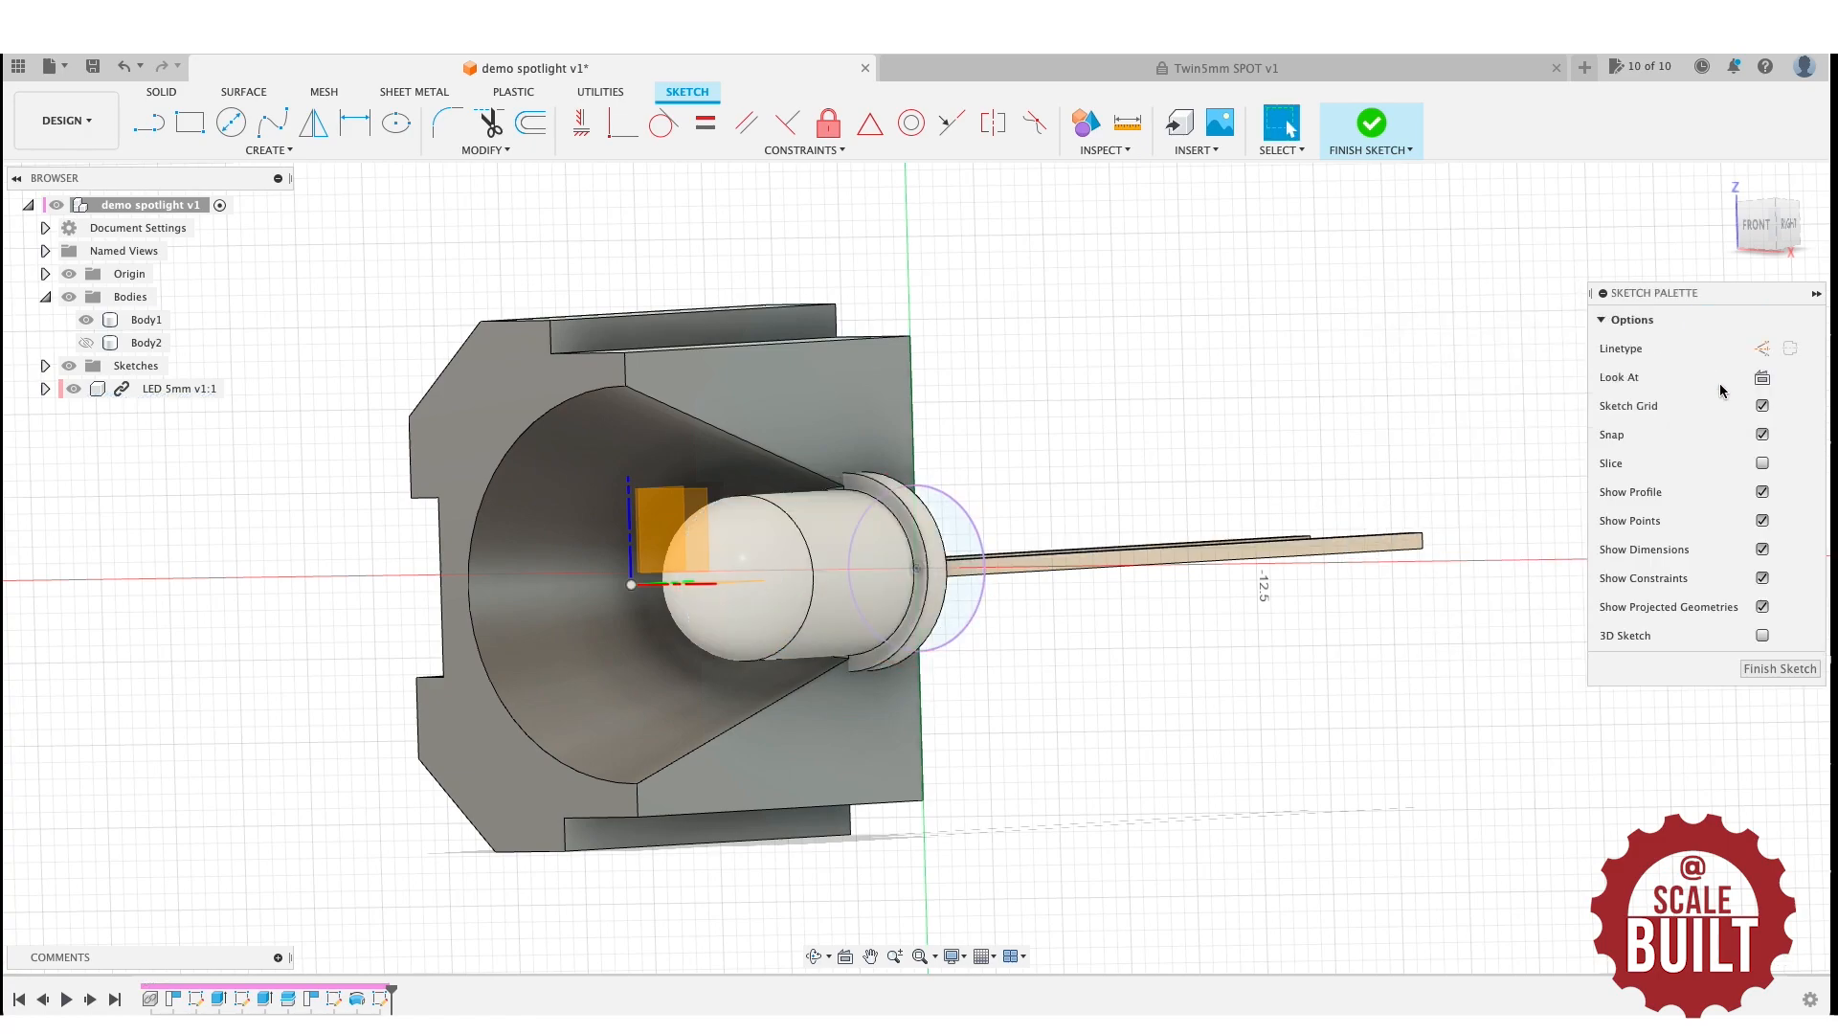
# Offset the projected LED circle outward by about 0.1 mm.
pyautogui.moveTo(1766, 222)
pyautogui.mouseDown()
pyautogui.moveTo(1287, 242)
pyautogui.moveTo(1311, 251)
pyautogui.mouseUp()
pyautogui.scroll(4, 975, 588)
pyautogui.scroll(3, 986, 586)
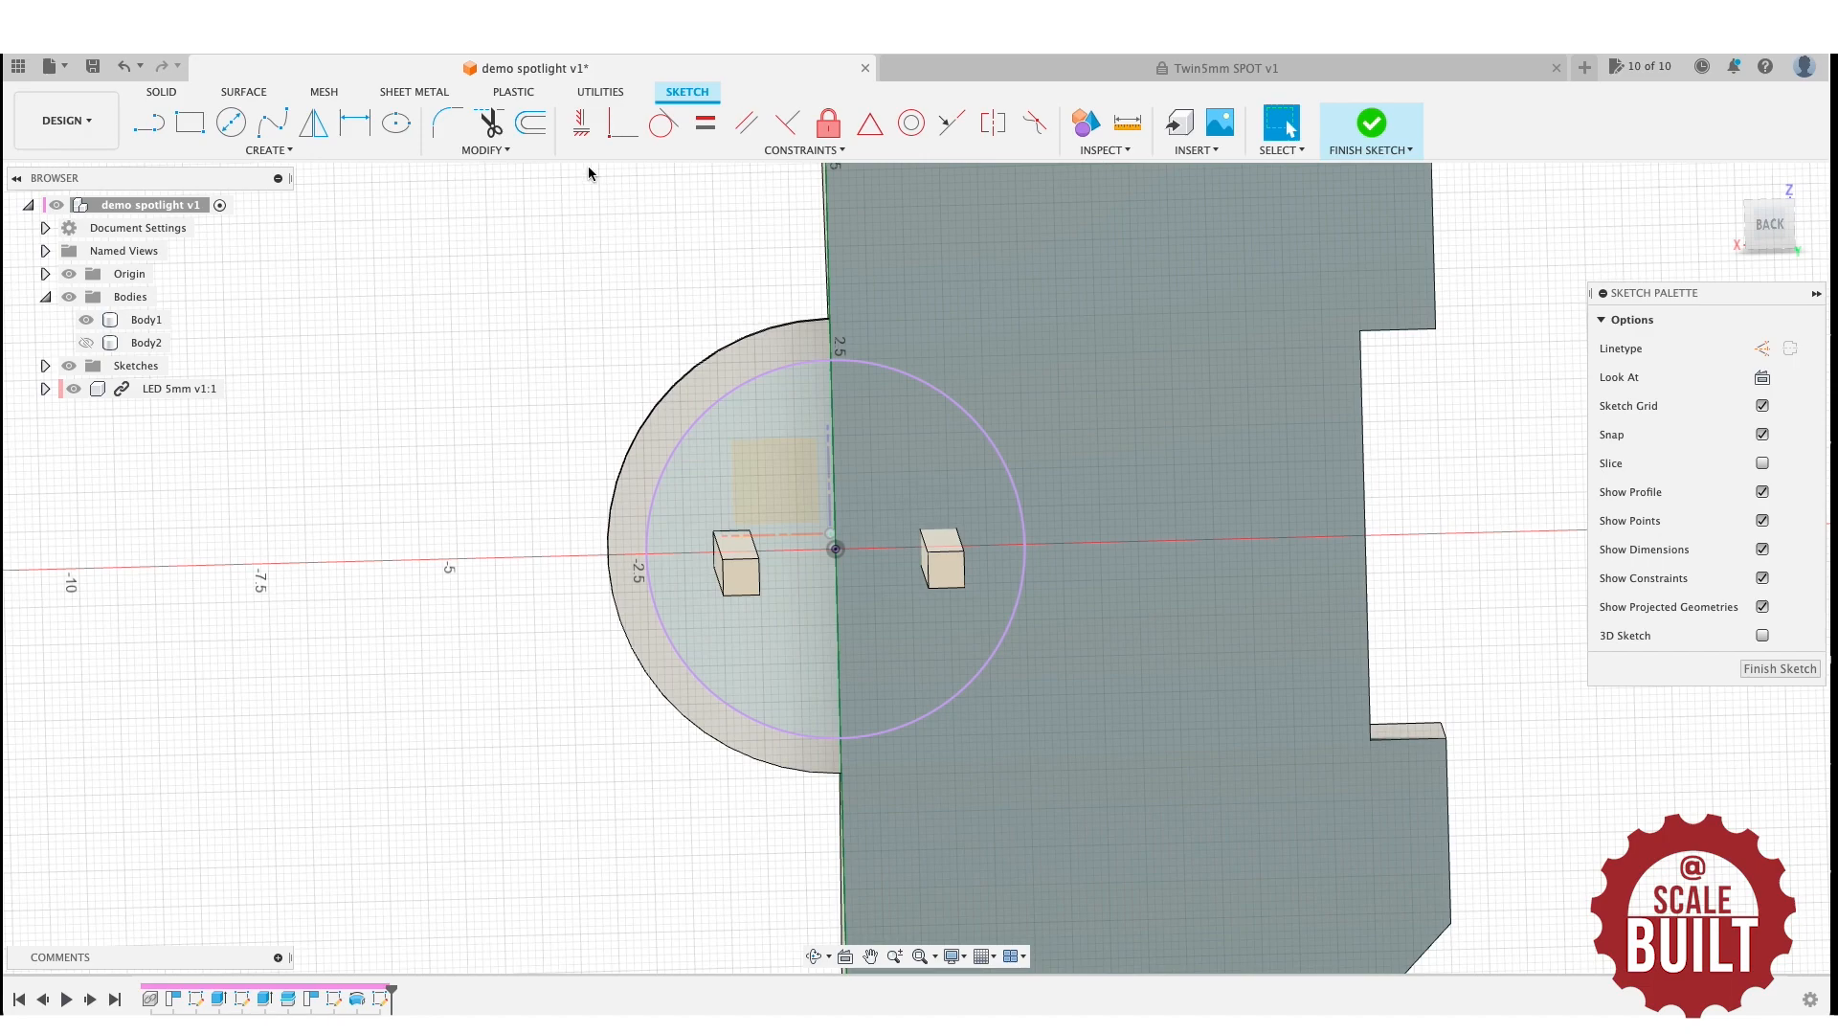
pyautogui.click(527, 130)
pyautogui.click(920, 378)
pyautogui.moveTo(880, 287); pyautogui.dragTo(860, 352)
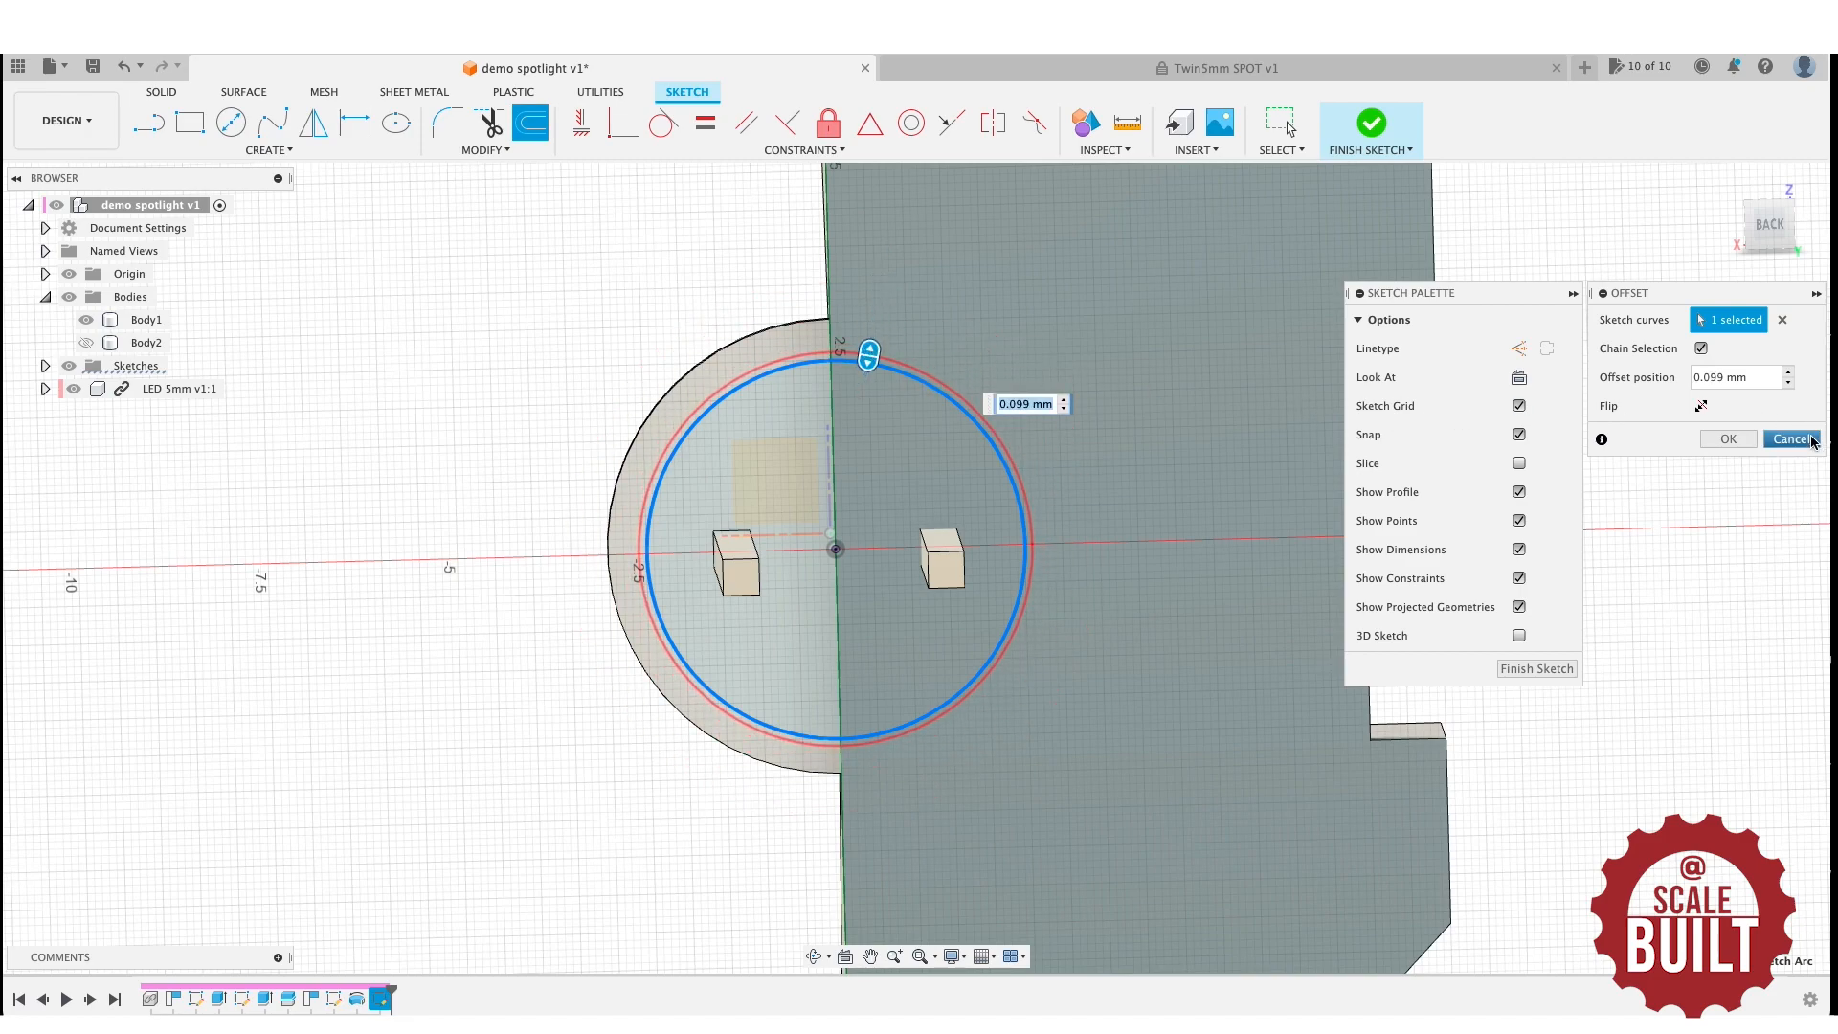
pyautogui.click(1728, 439)
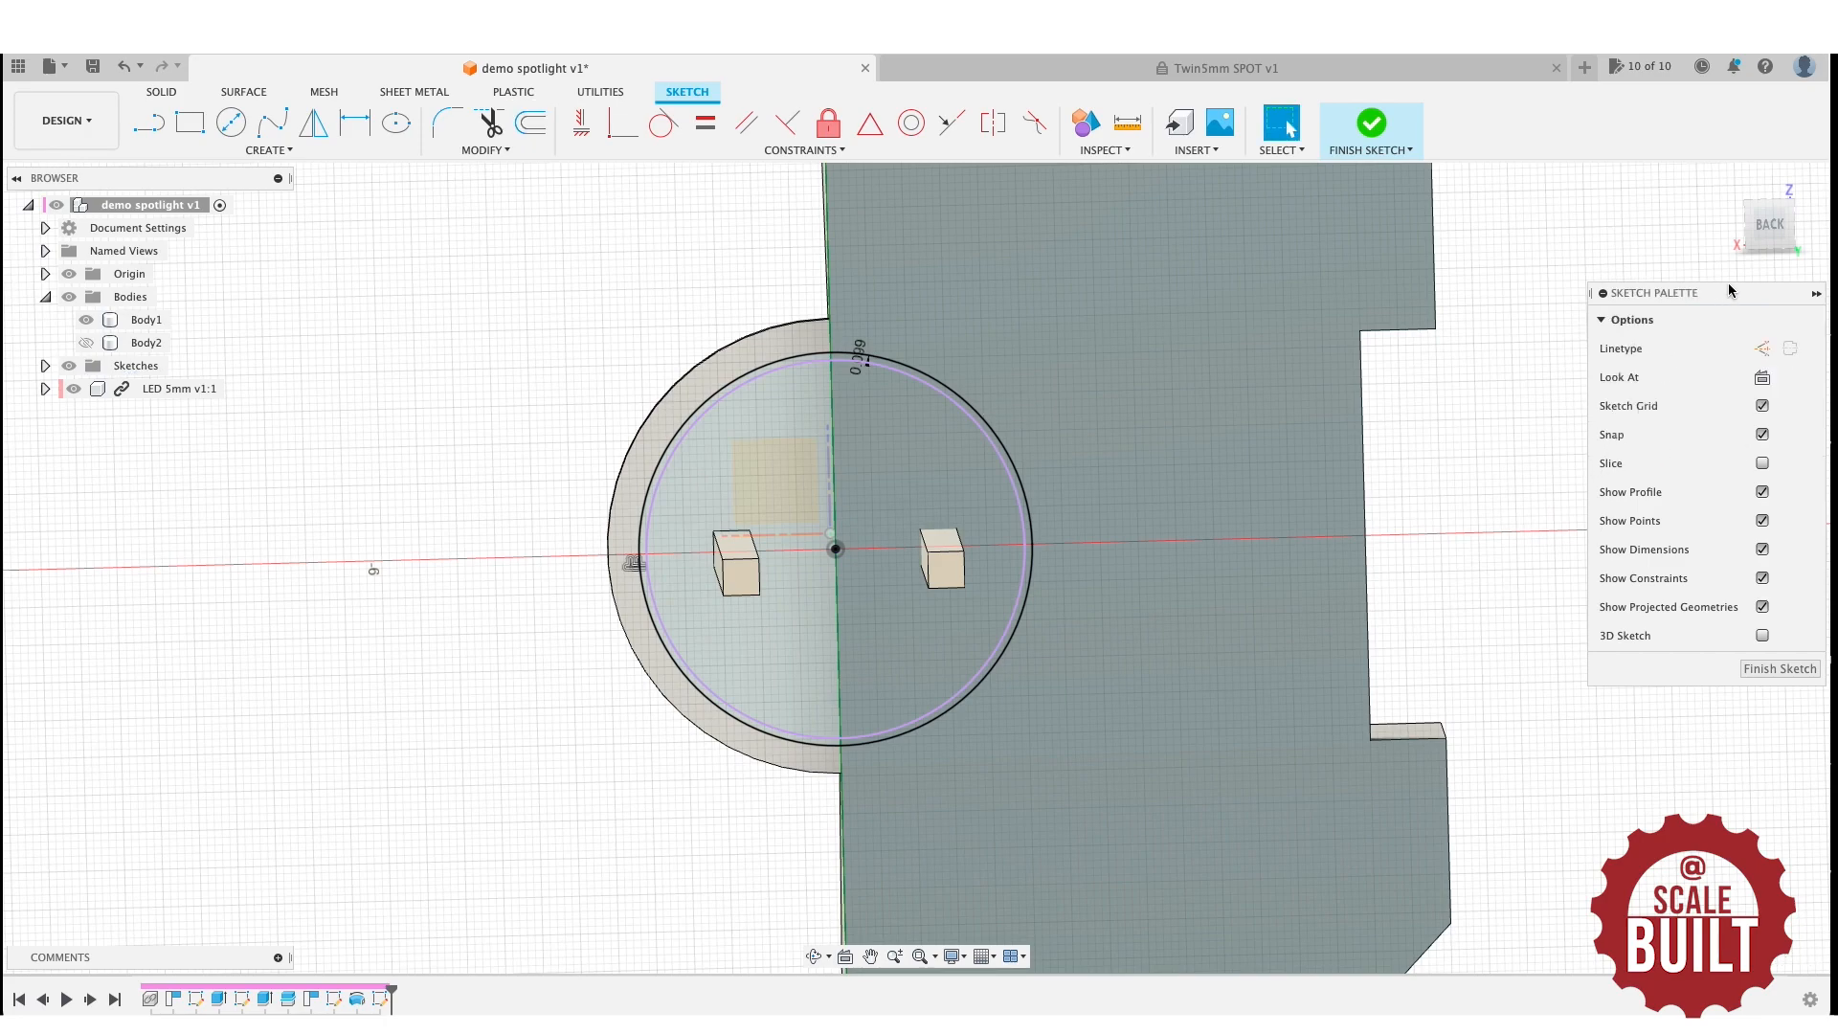
# Extrude the two circle regions lying on the housing half -5 mm as a cut into the conical cavity, hiding the LED component.
pyautogui.moveTo(1757, 230); pyautogui.dragTo(1742, 244)
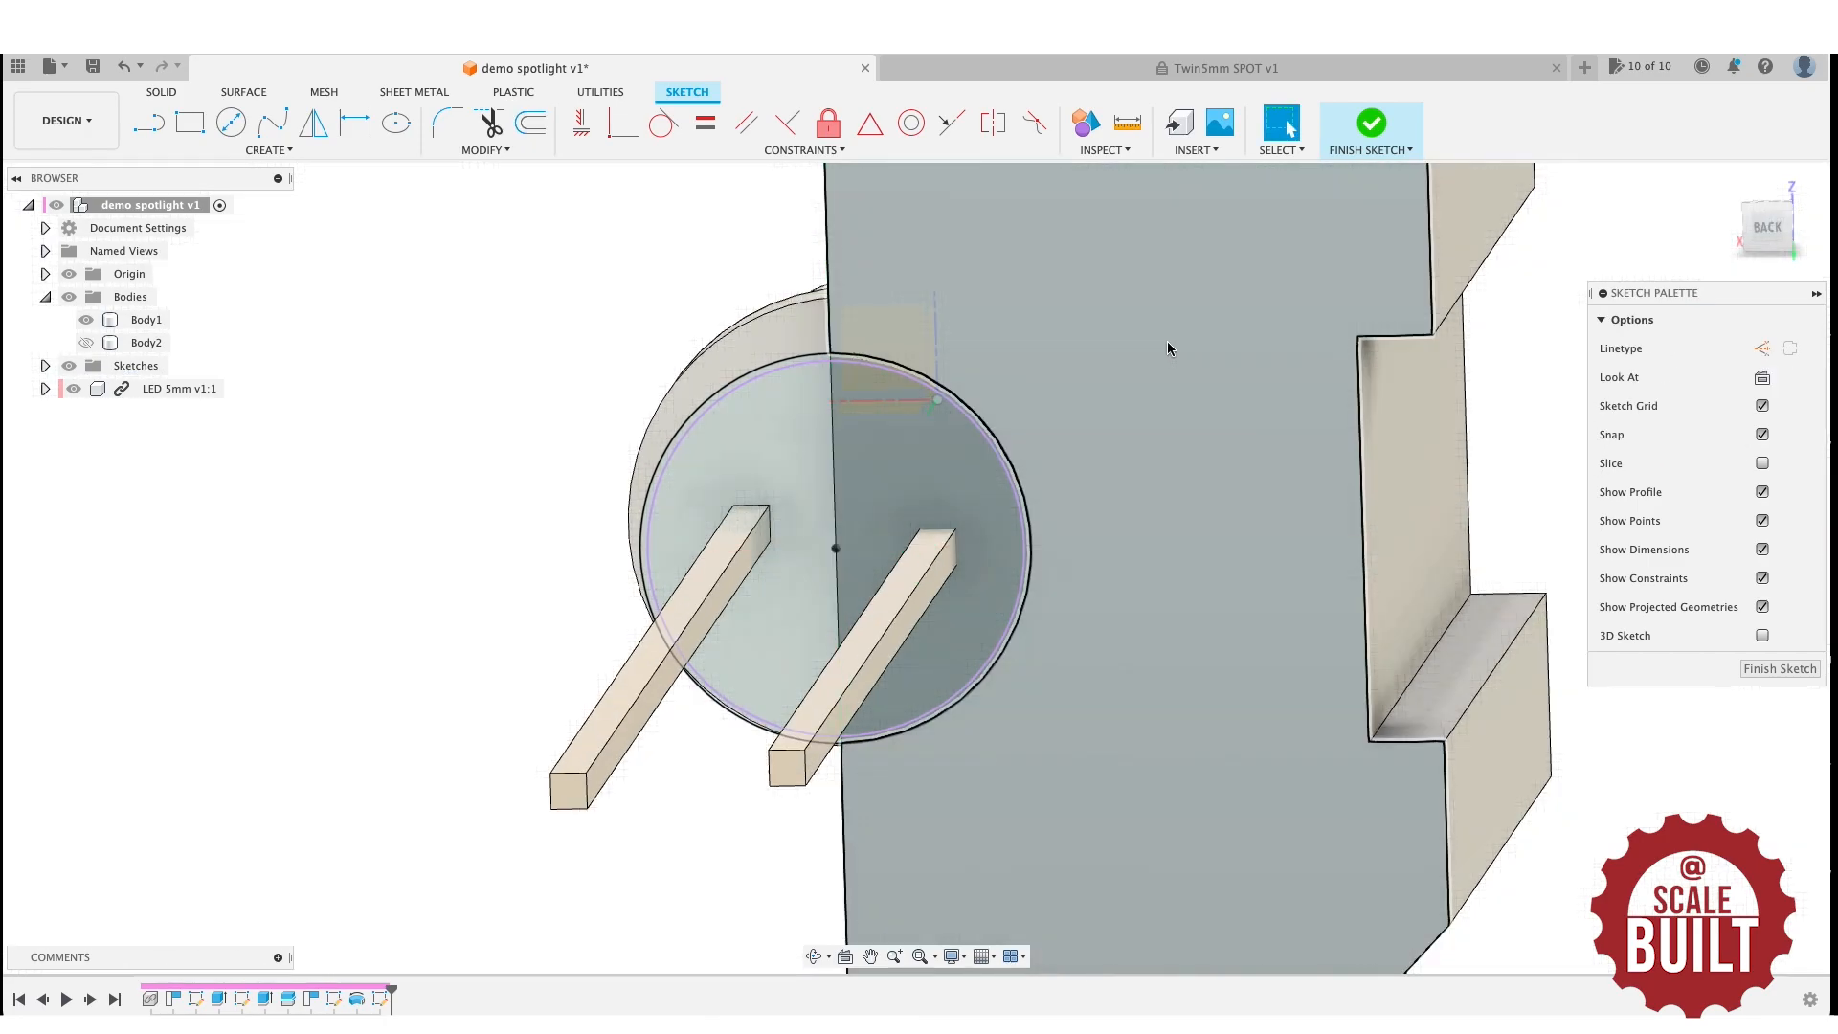
pyautogui.press('q')
pyautogui.click(945, 436)
pyautogui.scroll(5, 967, 427)
pyautogui.click(1027, 440)
pyautogui.scroll(-3, 1029, 441)
pyautogui.click(1757, 227)
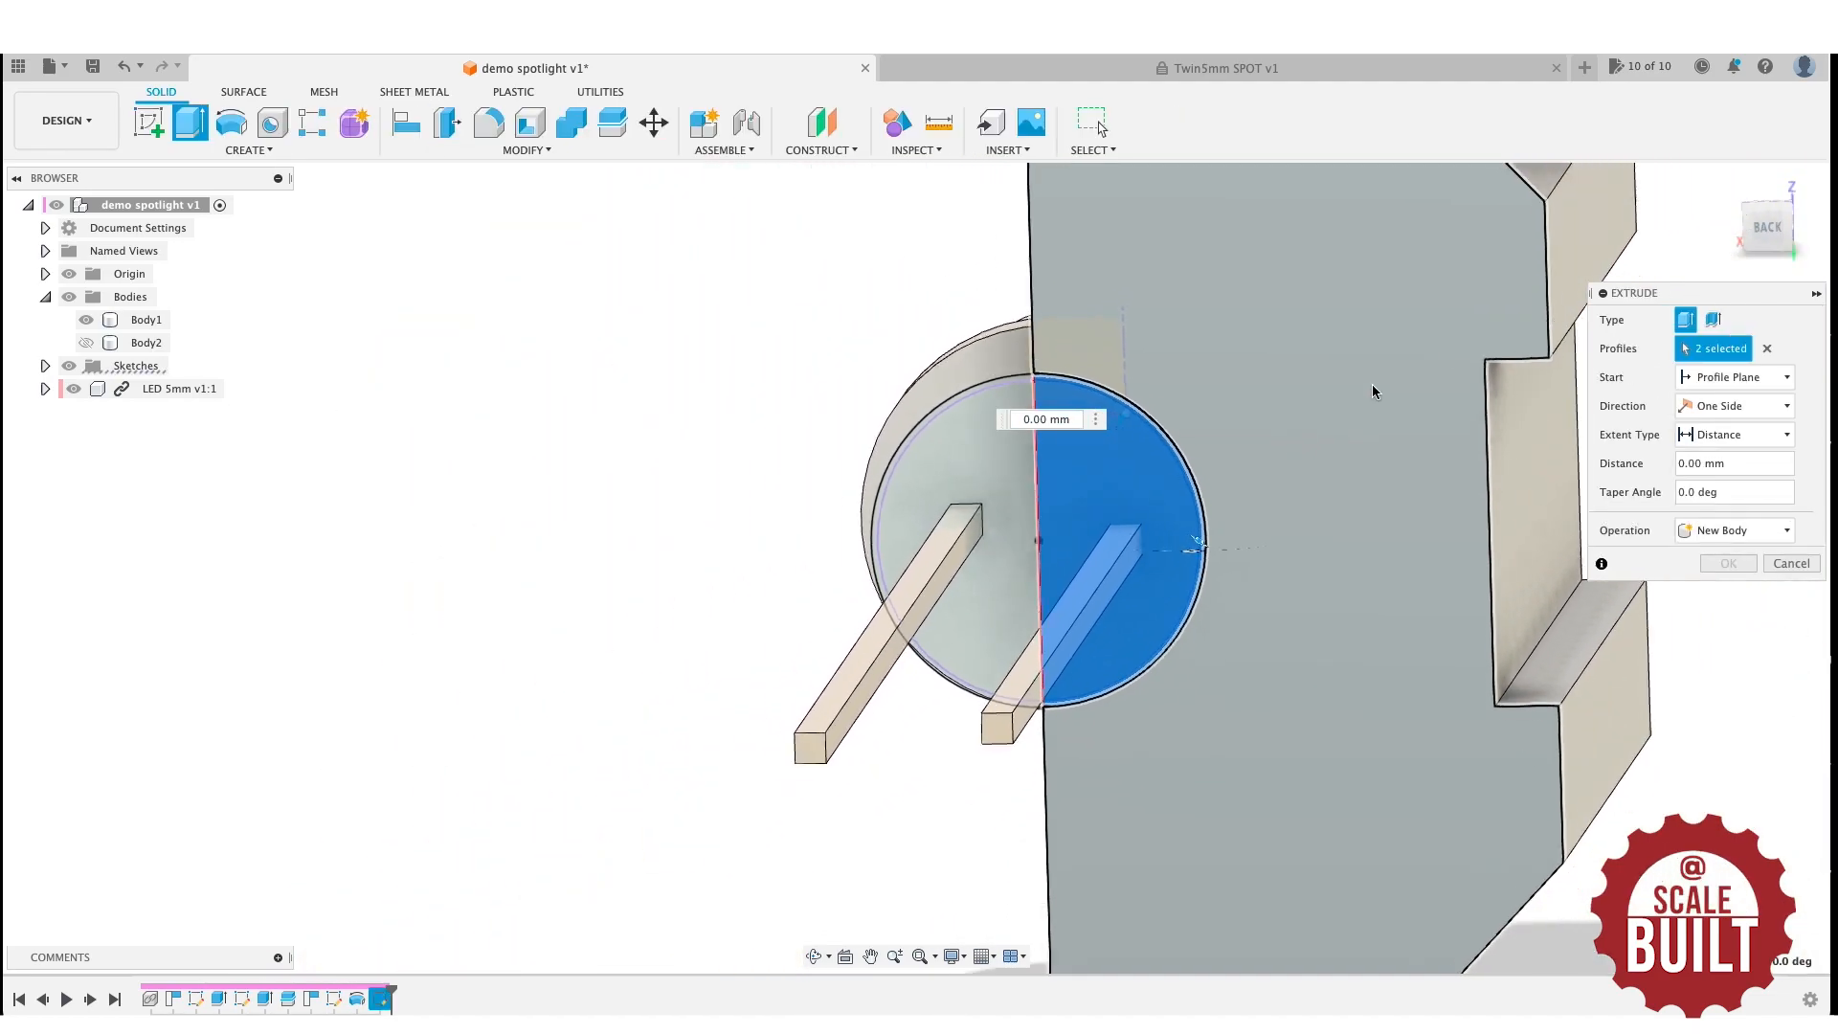
pyautogui.moveTo(1758, 226); pyautogui.dragTo(64, 392)
pyautogui.click(73, 388)
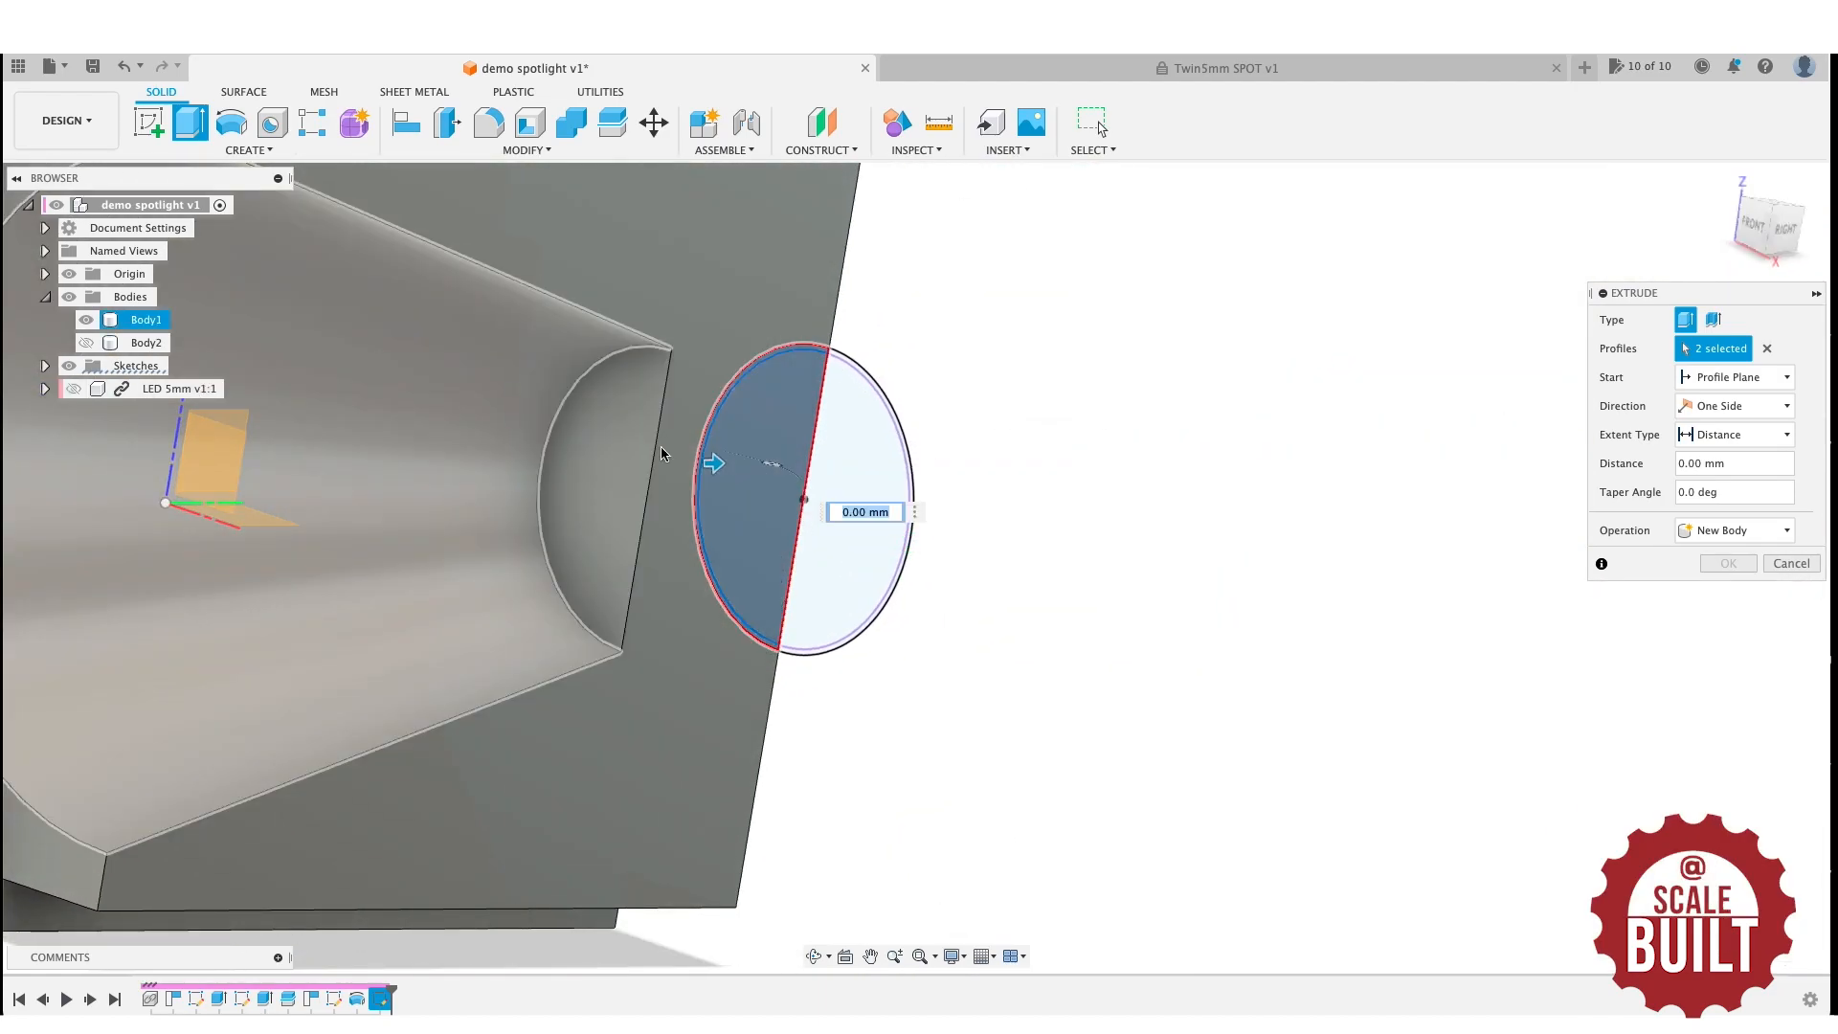
pyautogui.moveTo(730, 473); pyautogui.dragTo(507, 466)
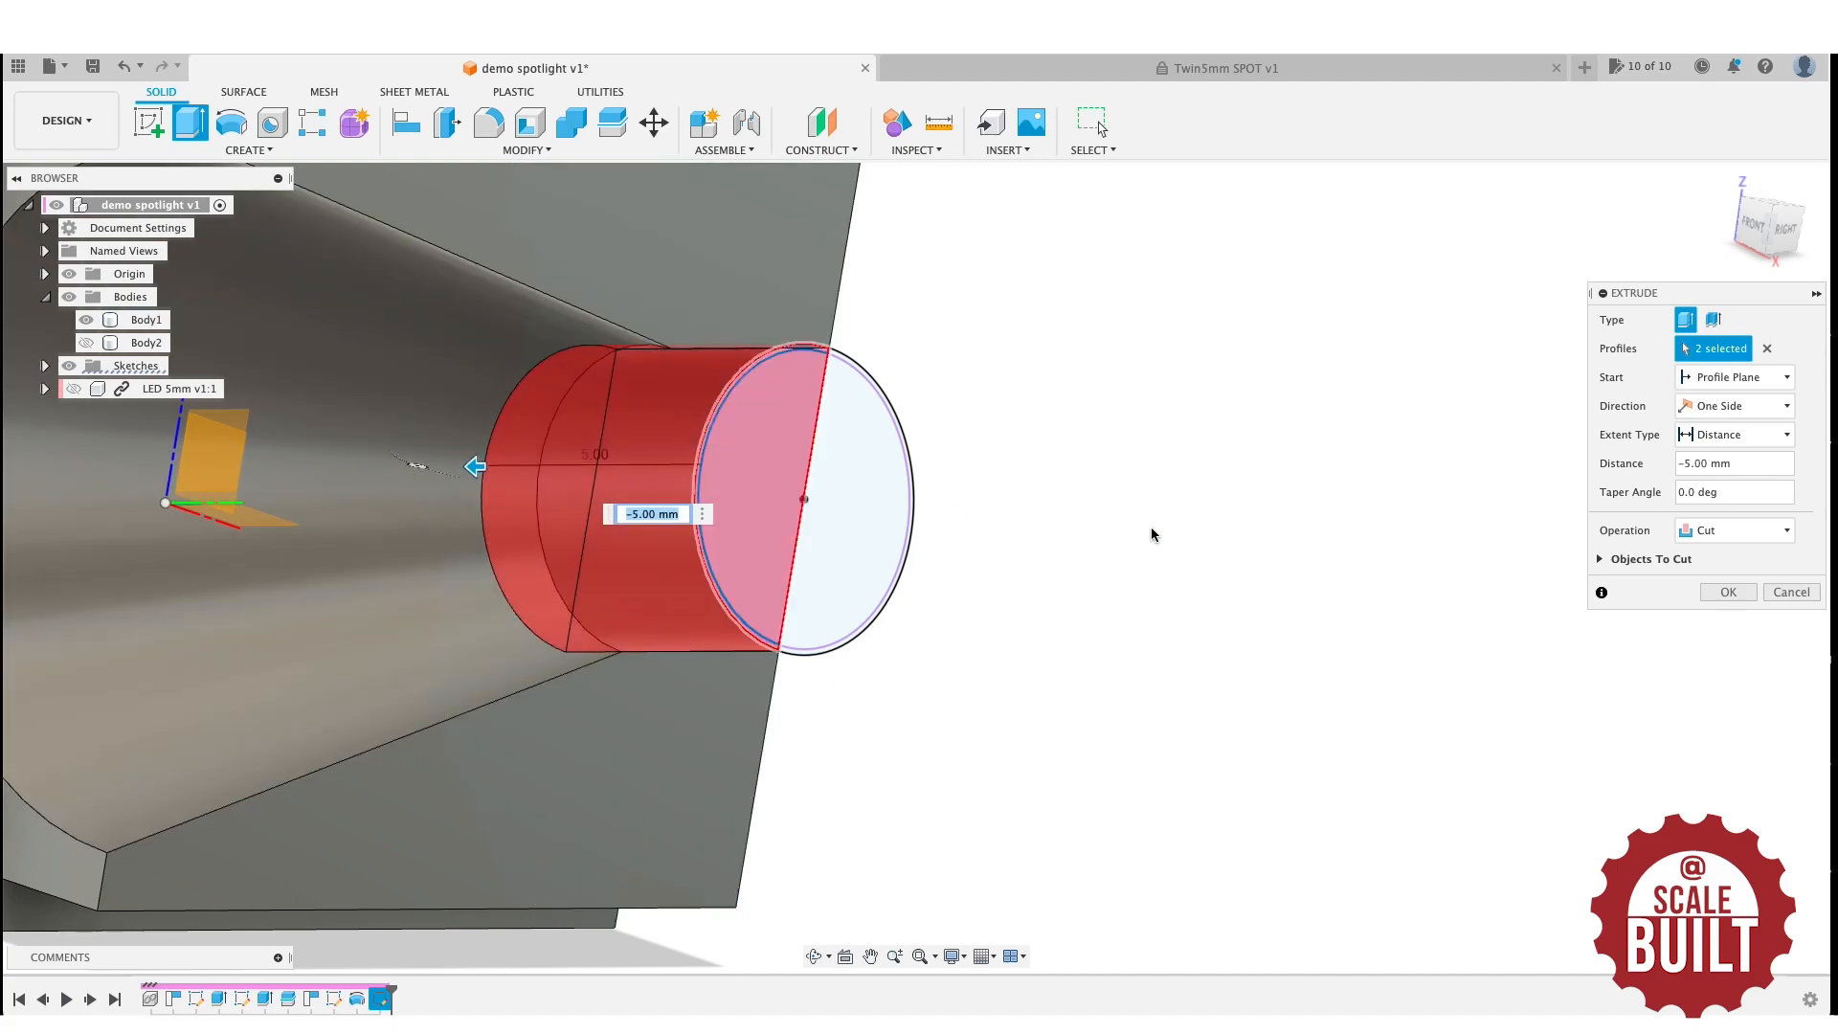
pyautogui.click(1727, 591)
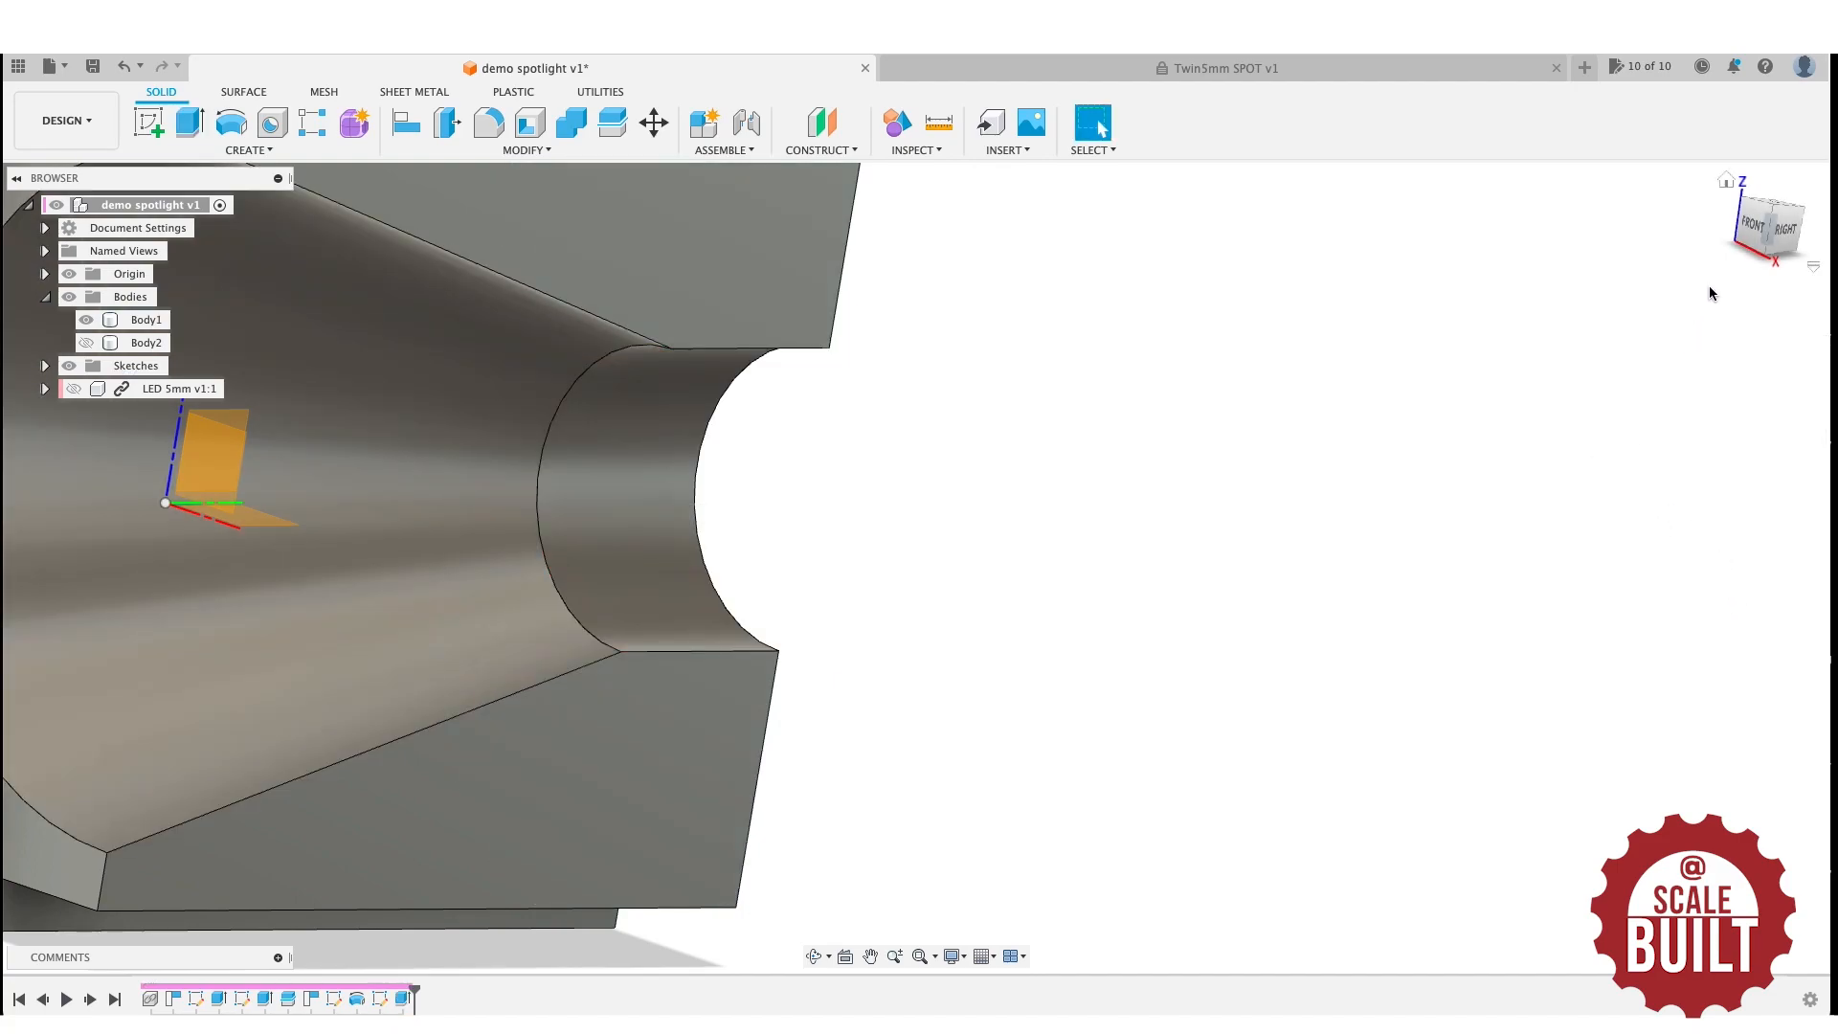
# Examine the finished cavity in the housing half, temporarily showing Body2 to compare both halves.
pyautogui.click(1731, 180)
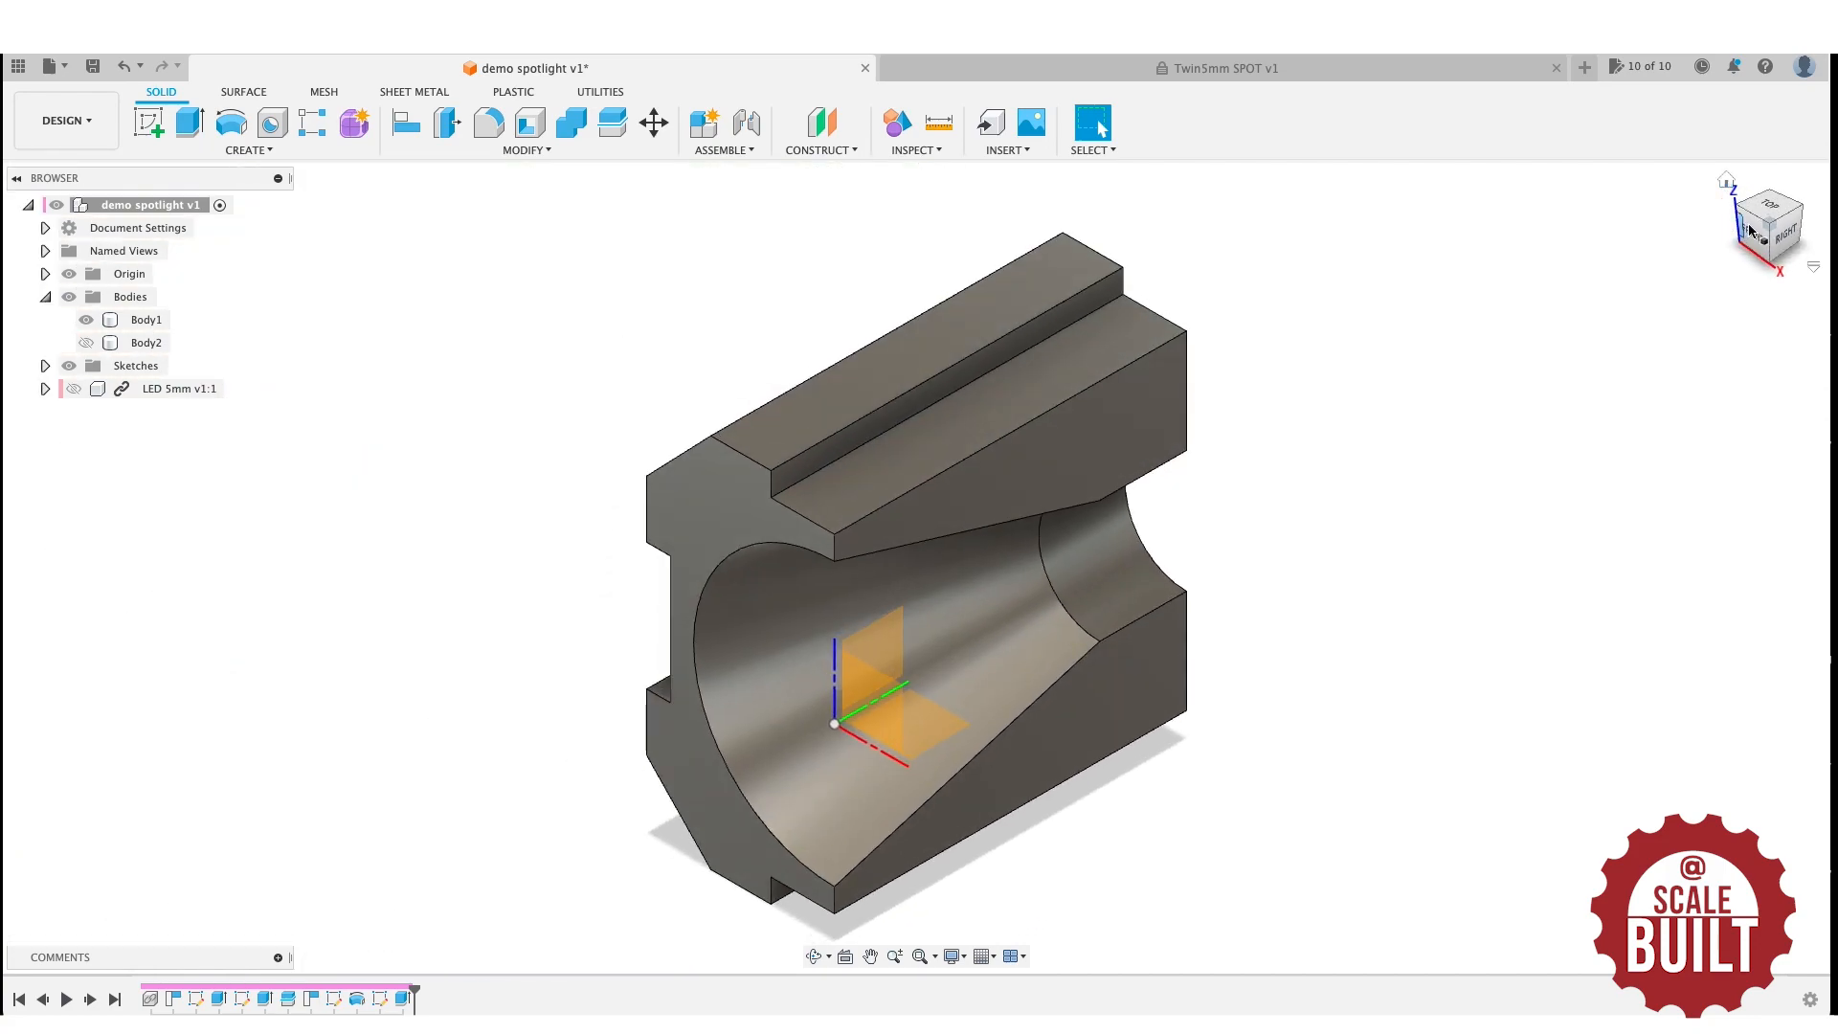
pyautogui.click(1780, 240)
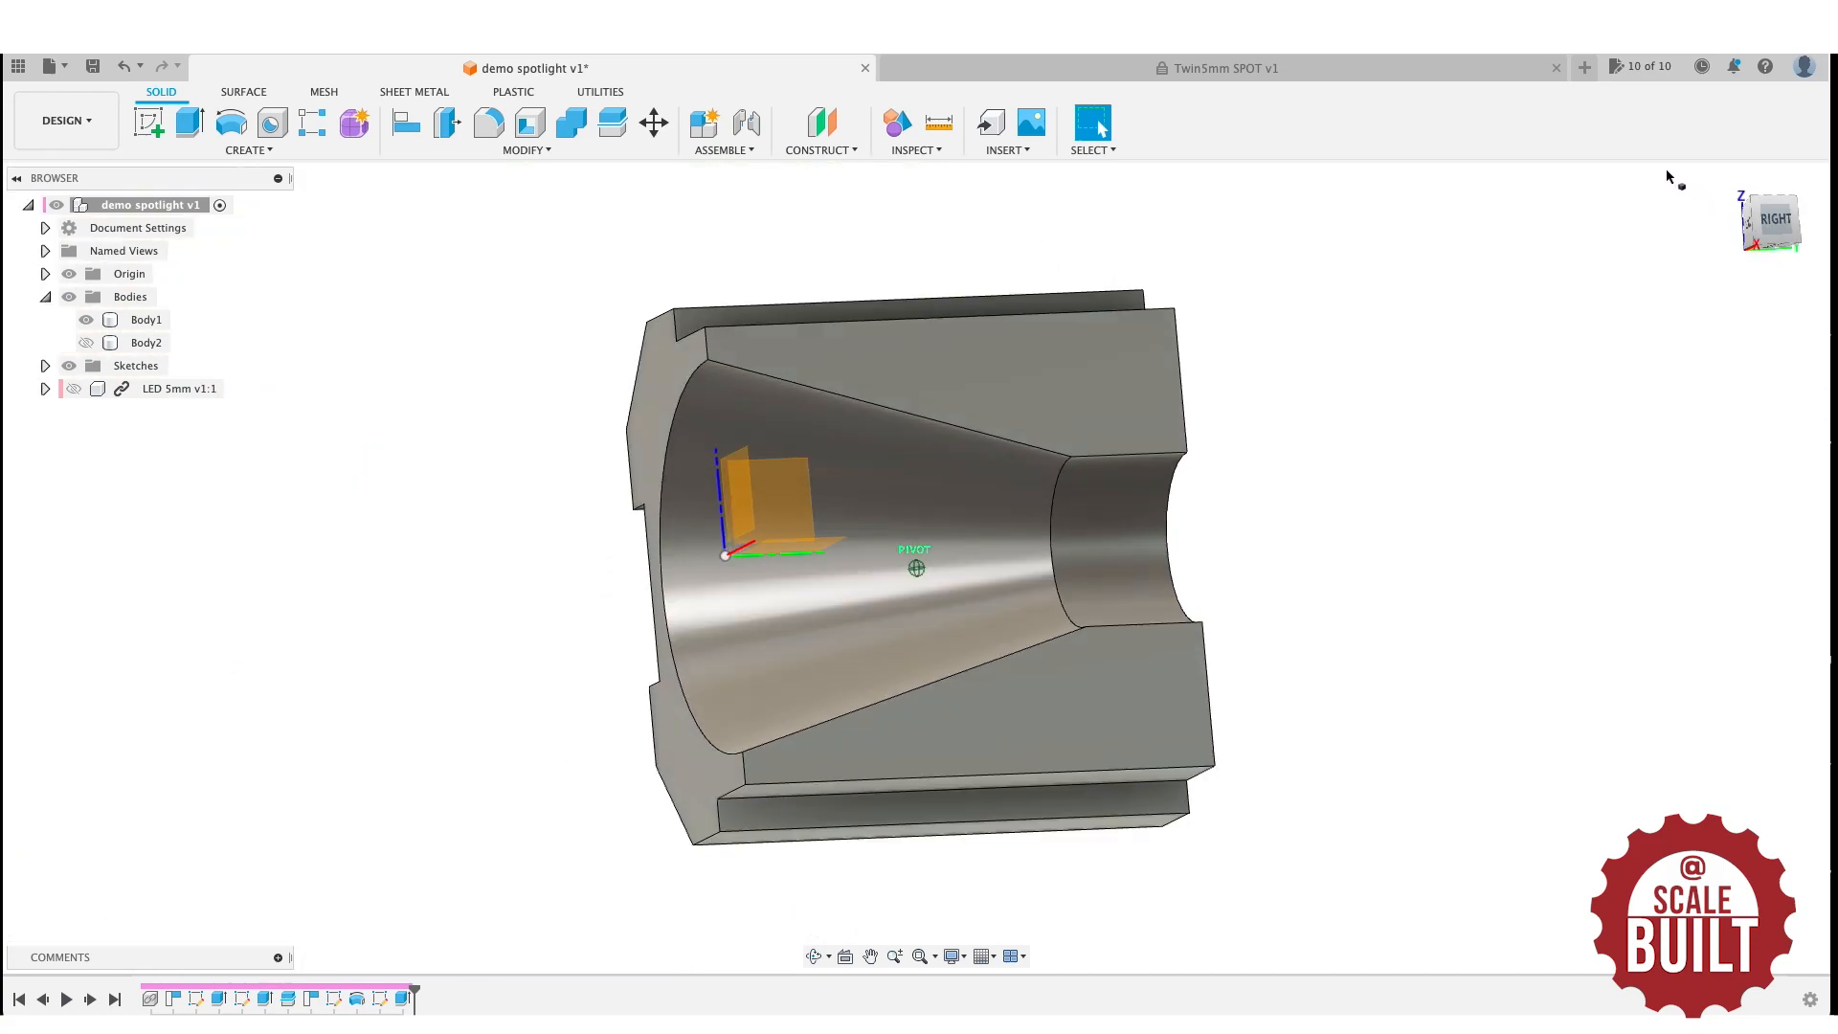
pyautogui.moveTo(1627, 228)
pyautogui.keyDown('shift'); pyautogui.mouseDown(button='middle')
pyautogui.moveTo(1718, 209)
pyautogui.moveTo(1626, 213)
pyautogui.mouseUp(button='middle'); pyautogui.keyUp('shift')
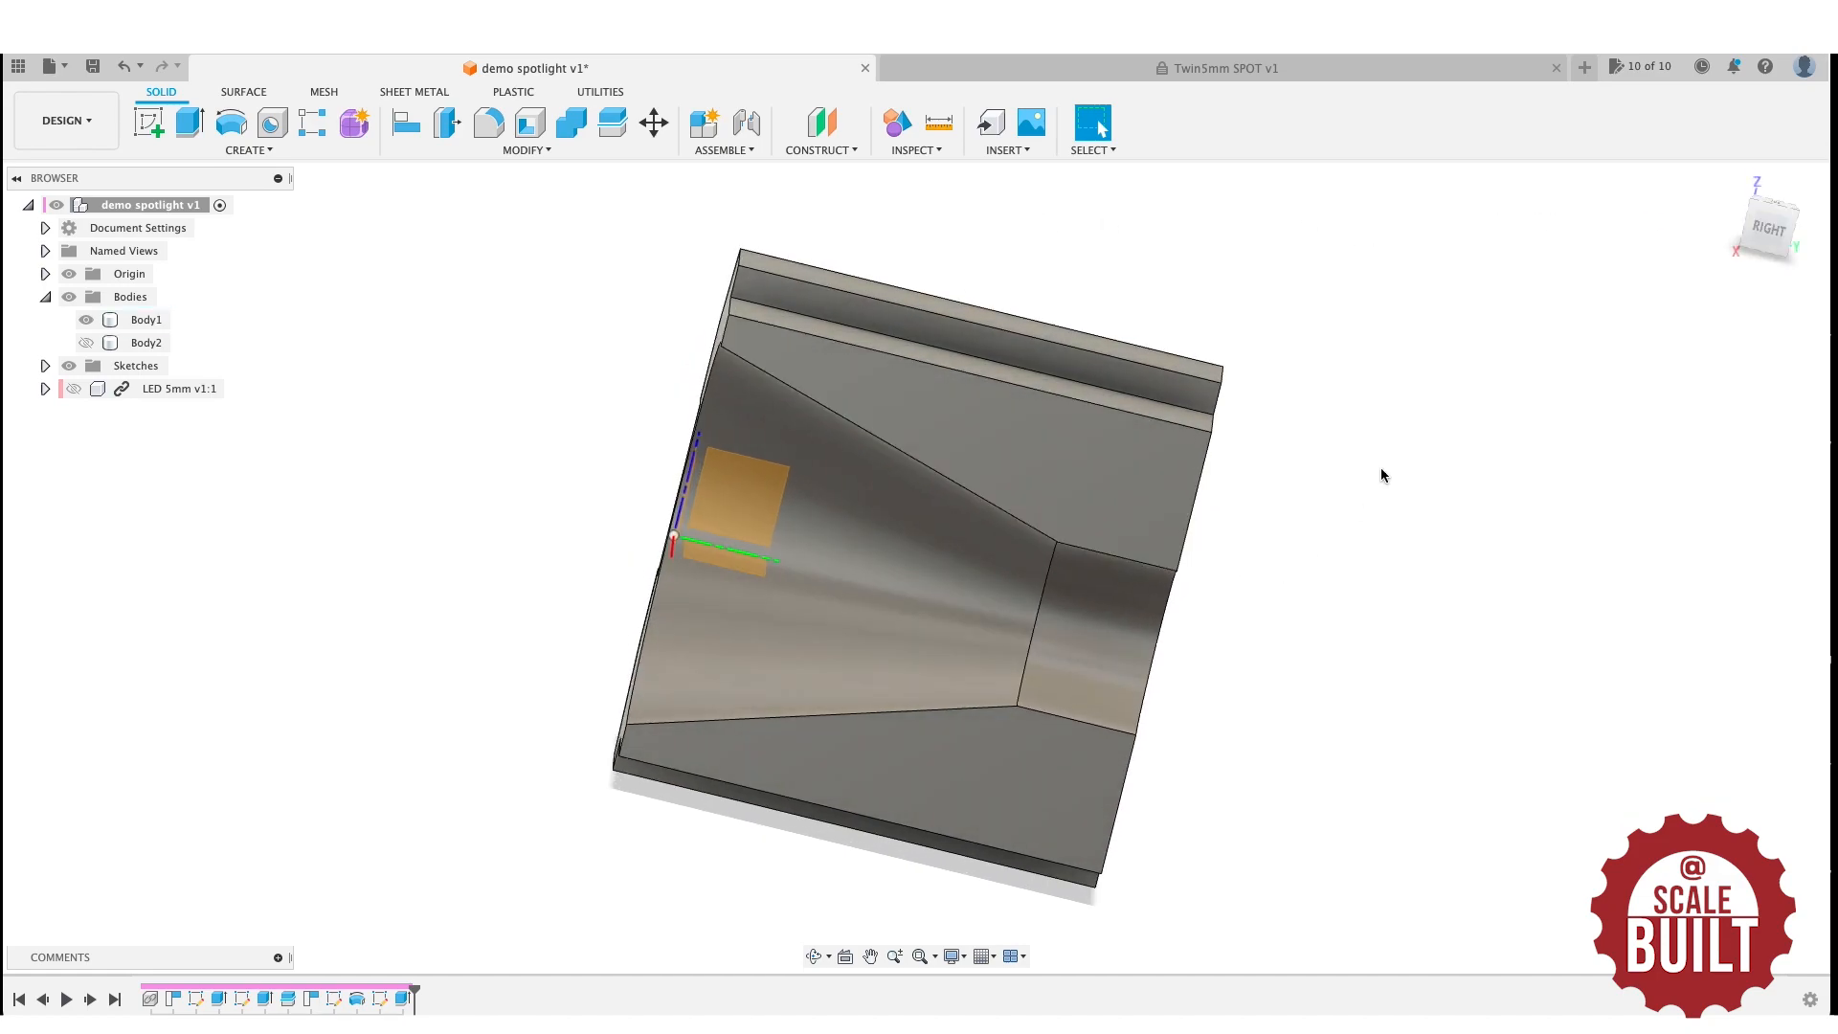
pyautogui.click(86, 342)
pyautogui.click(86, 343)
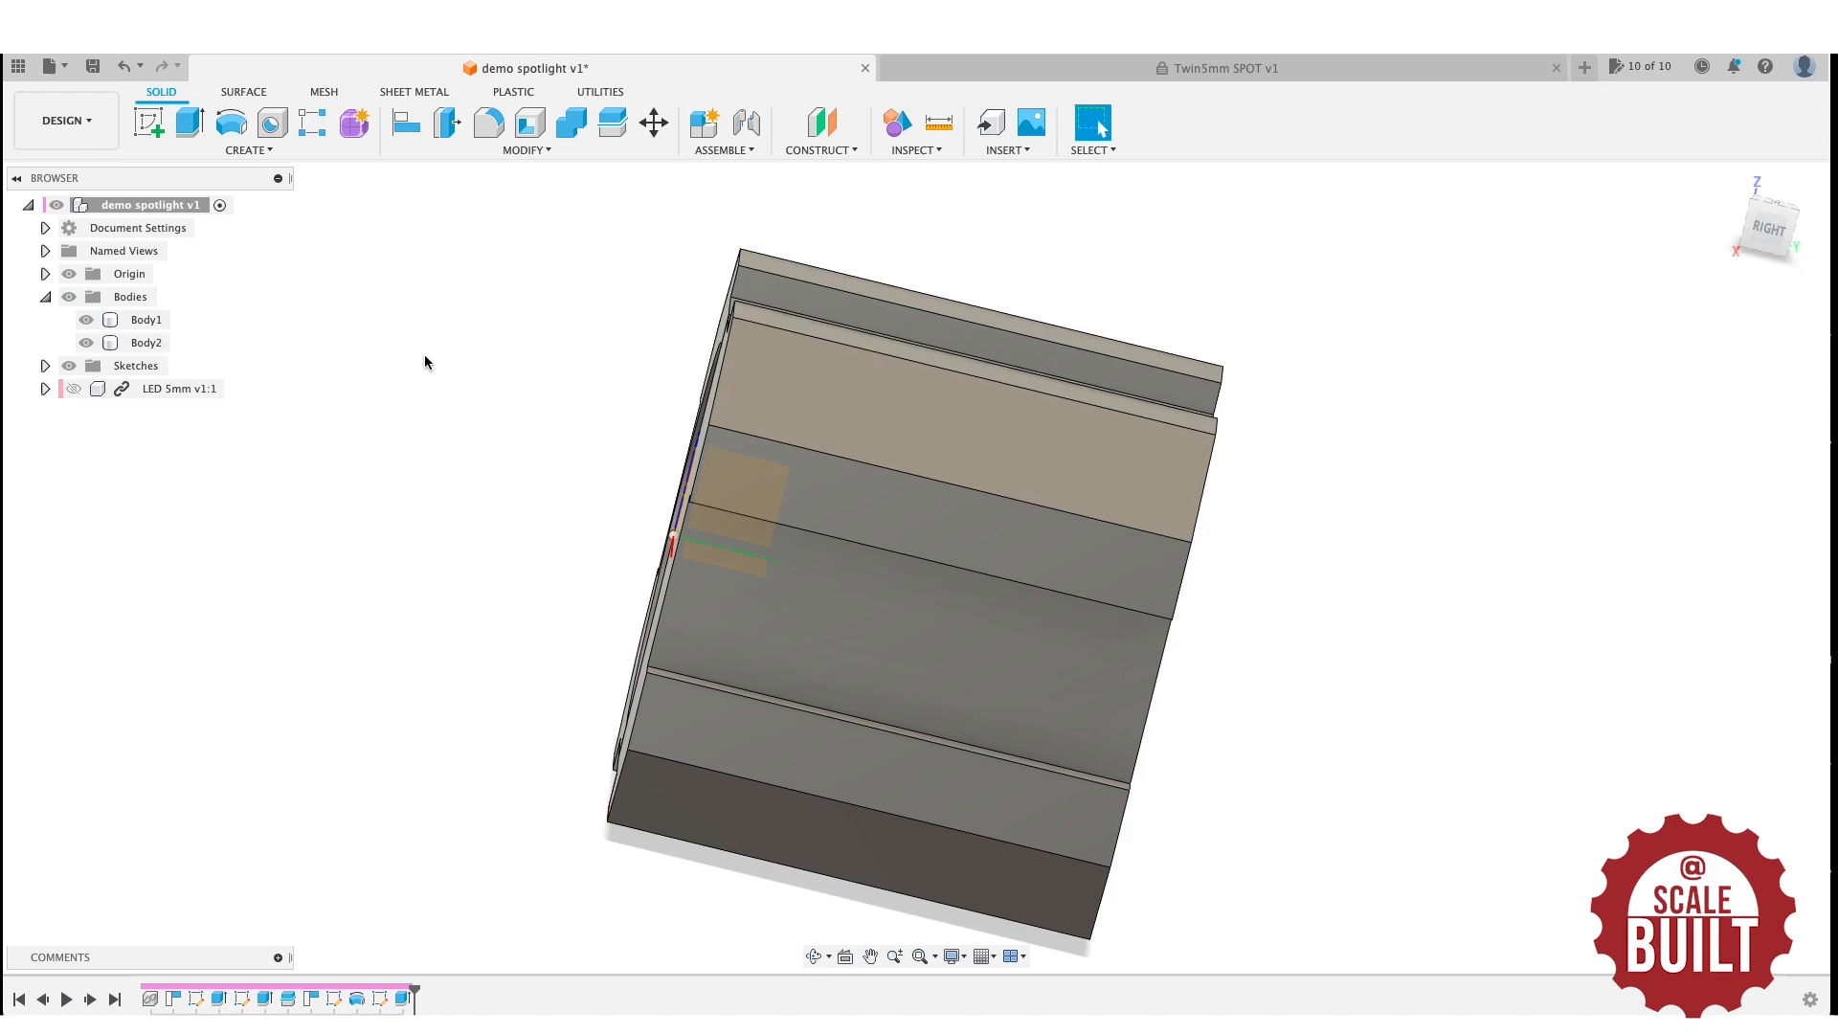
pyautogui.moveTo(1764, 215); pyautogui.dragTo(804, 201)
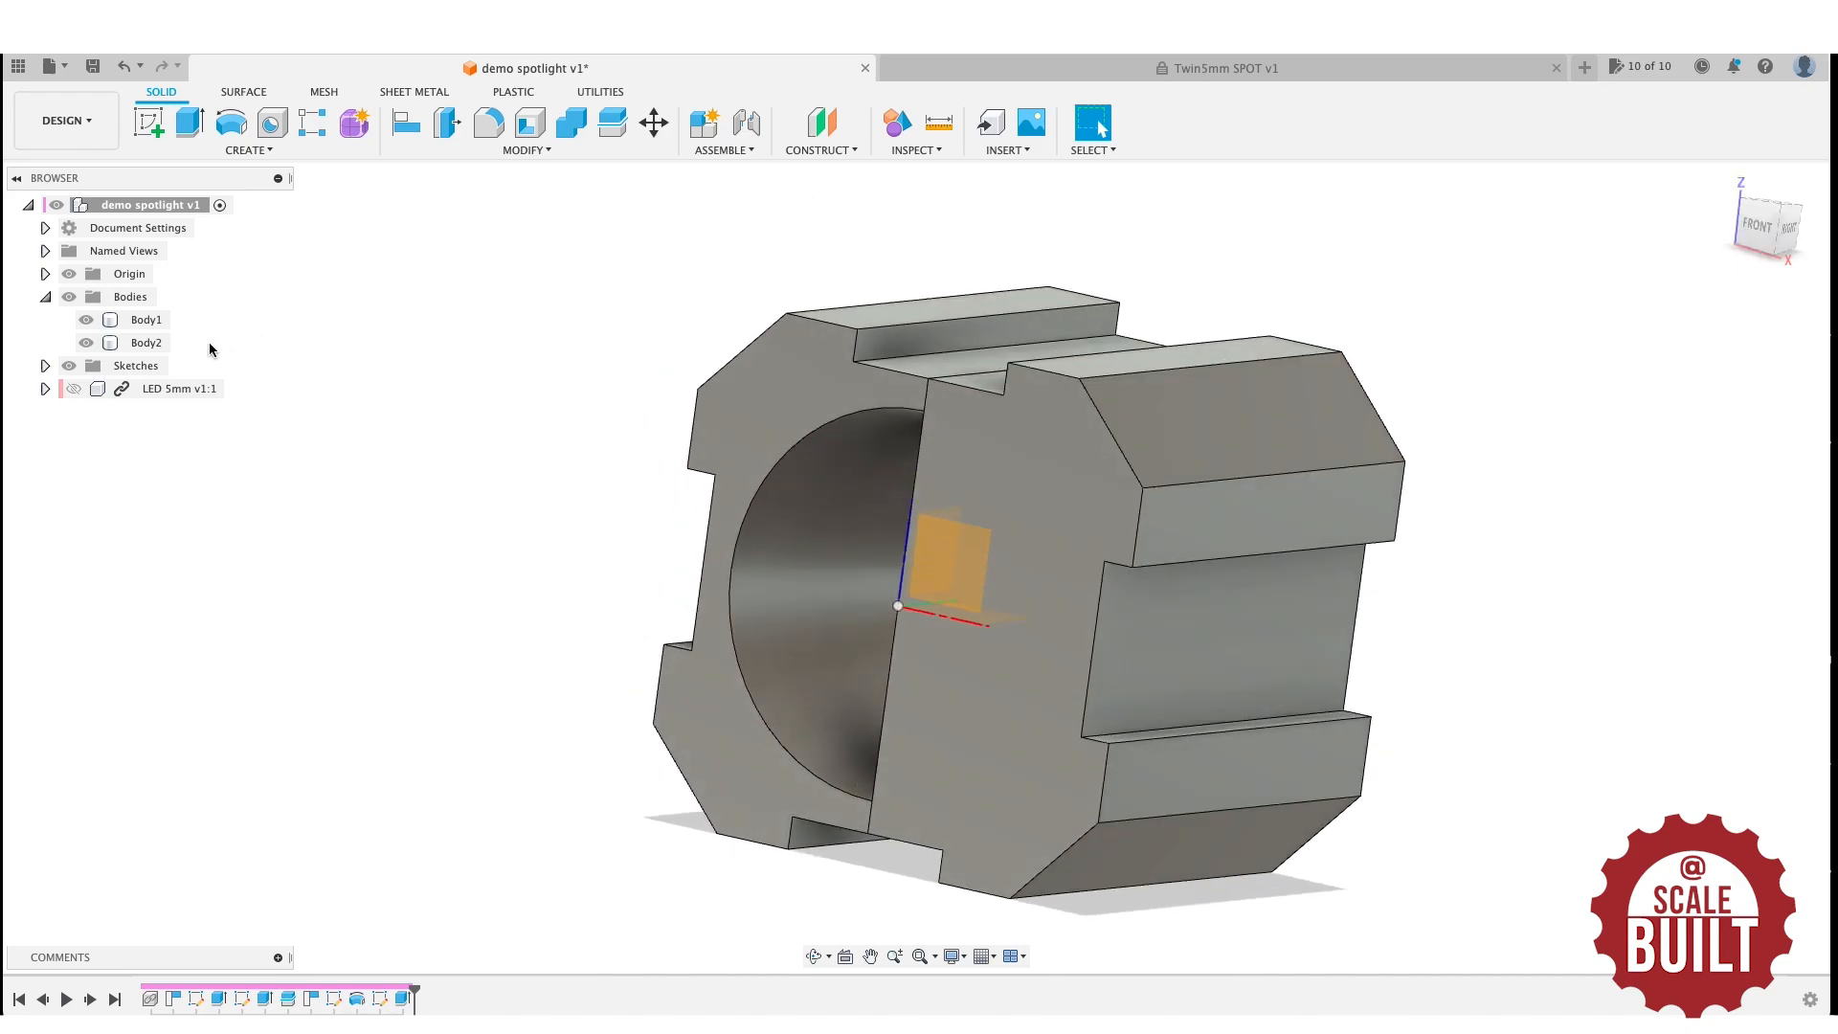
pyautogui.click(85, 343)
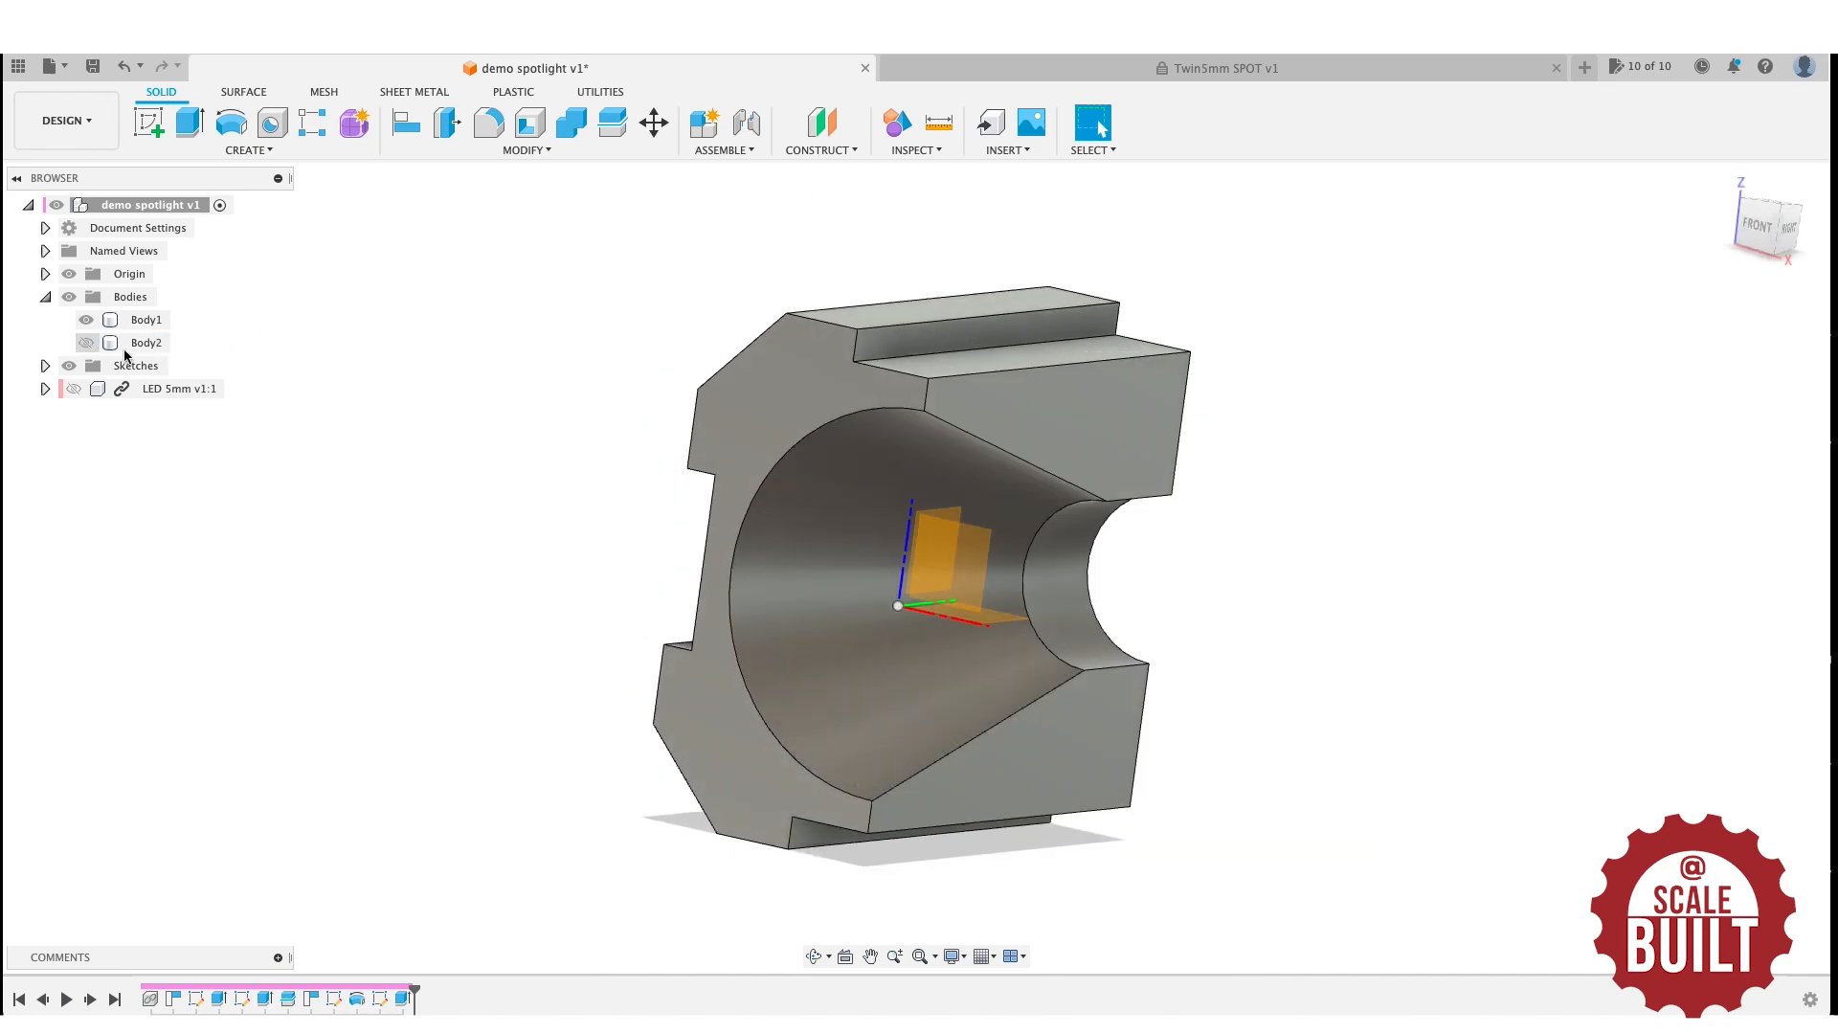
# Mirror Body1 across the vertical origin plane at the housing's split, joining the mirrored half to the original.
pyautogui.click(247, 150)
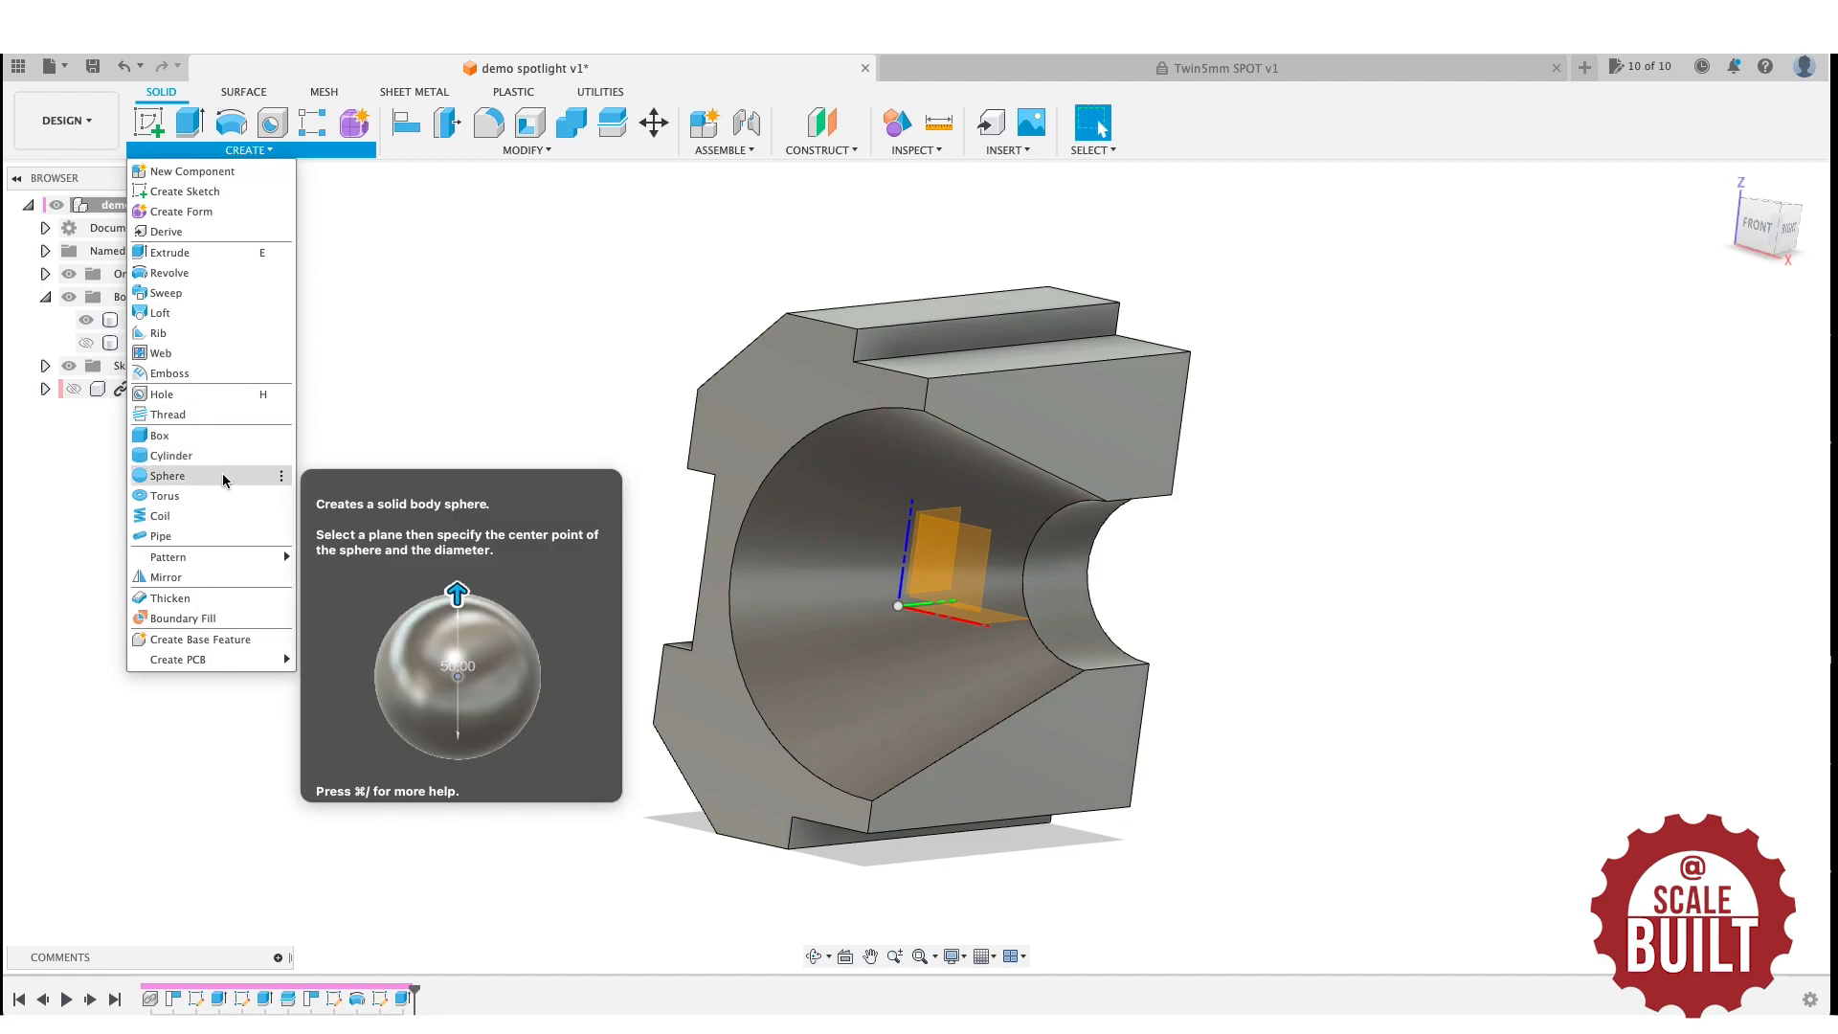
pyautogui.click(207, 576)
pyautogui.click(145, 320)
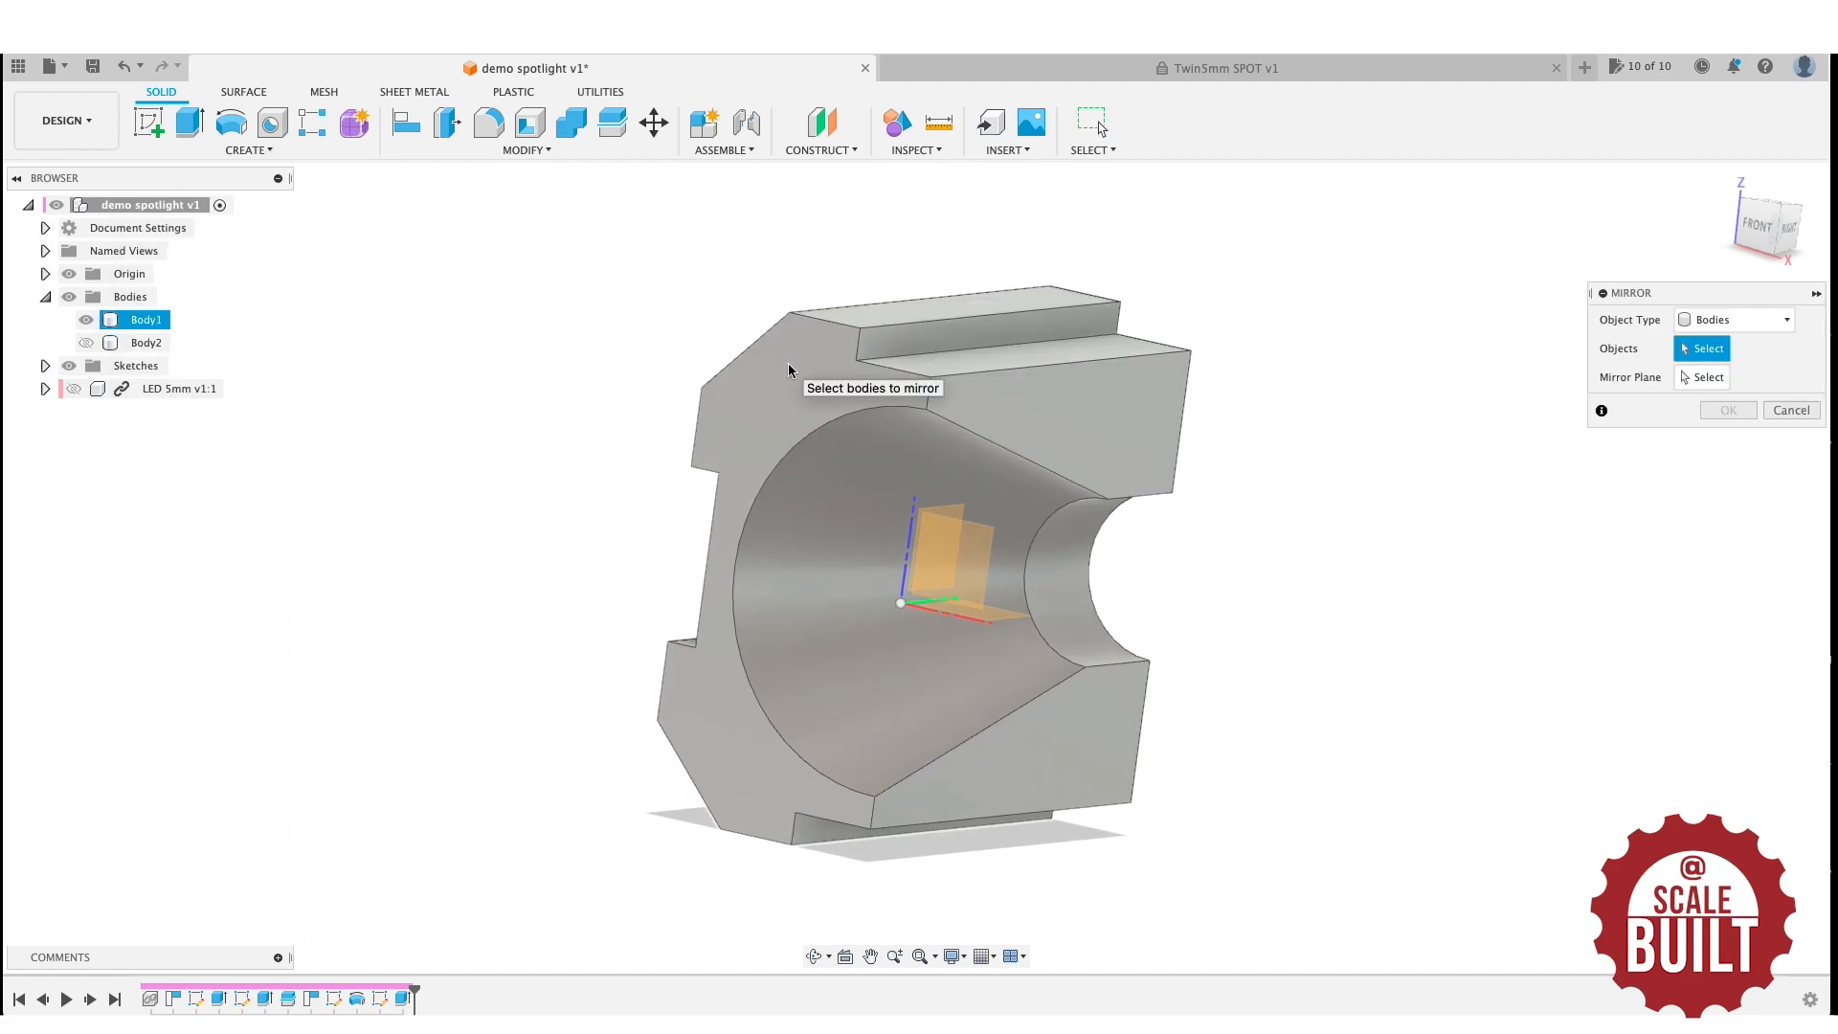
pyautogui.click(788, 371)
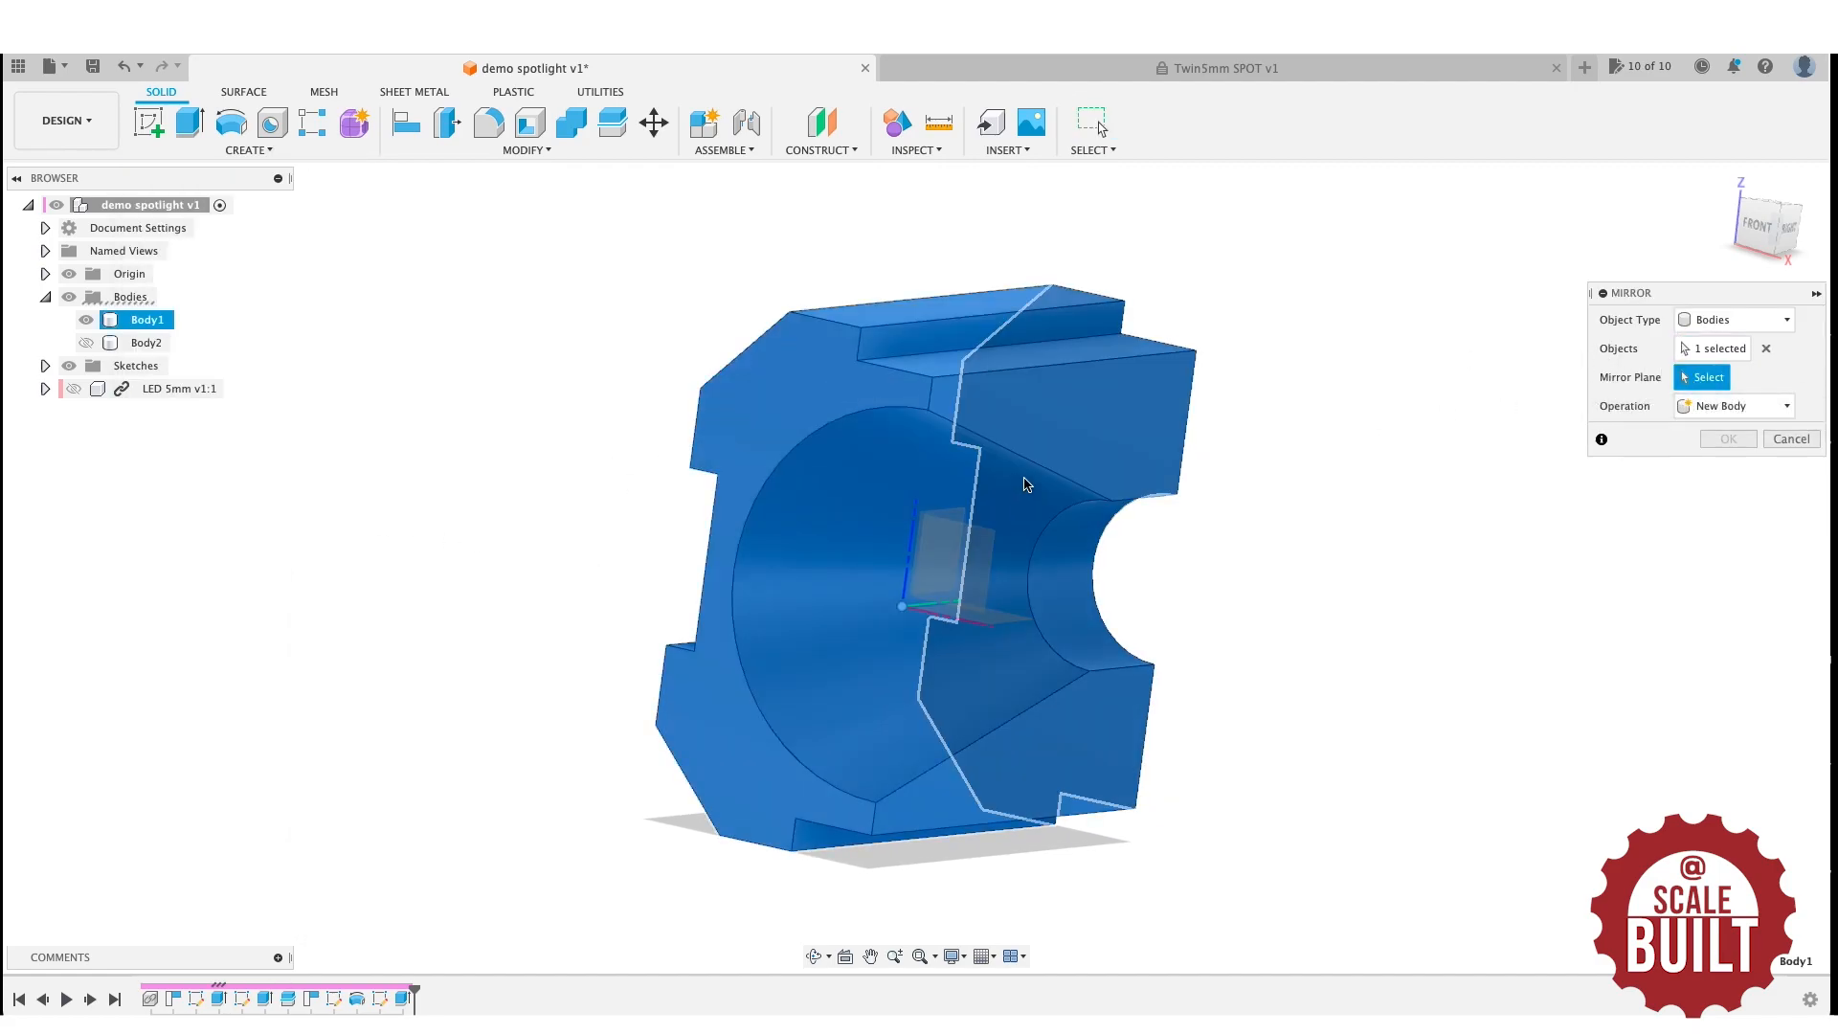
pyautogui.click(958, 517)
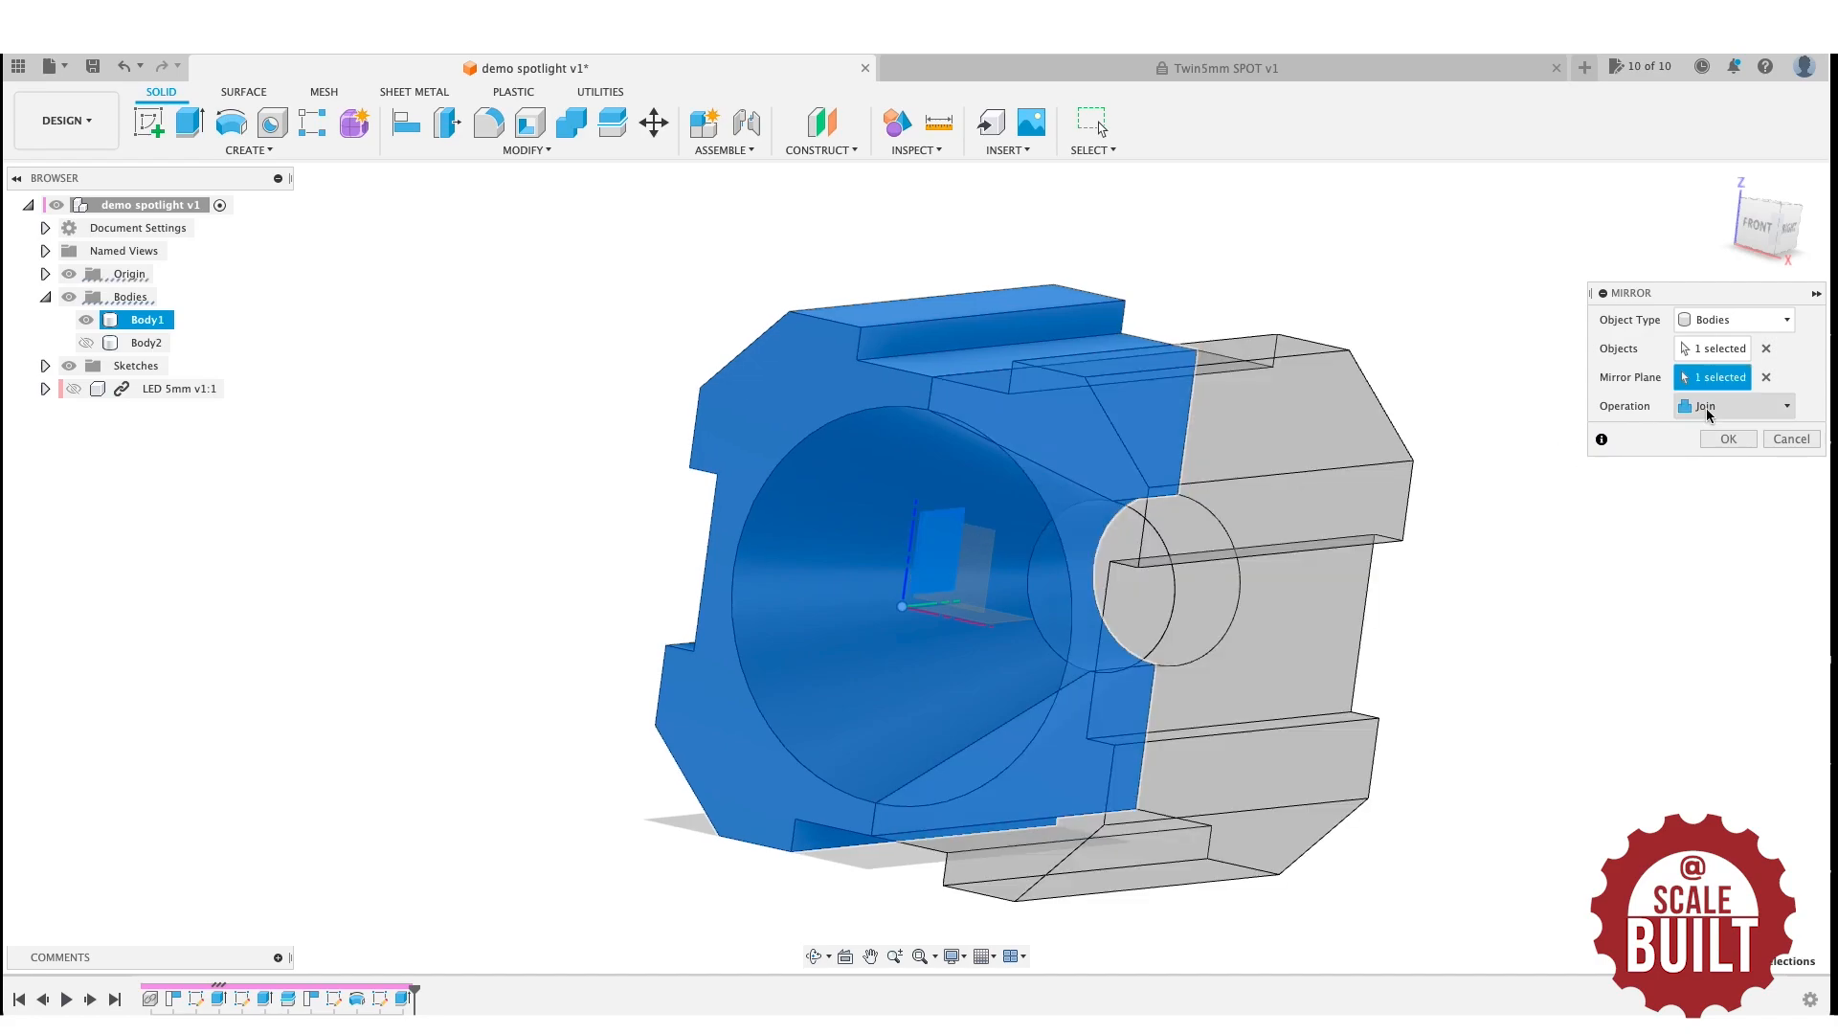
pyautogui.click(1728, 438)
# Examine the LED's fit and flange from the rear, showing the LED component and temporarily hiding the housing.
pyautogui.moveTo(1743, 235); pyautogui.dragTo(1219, 296)
pyautogui.click(145, 319)
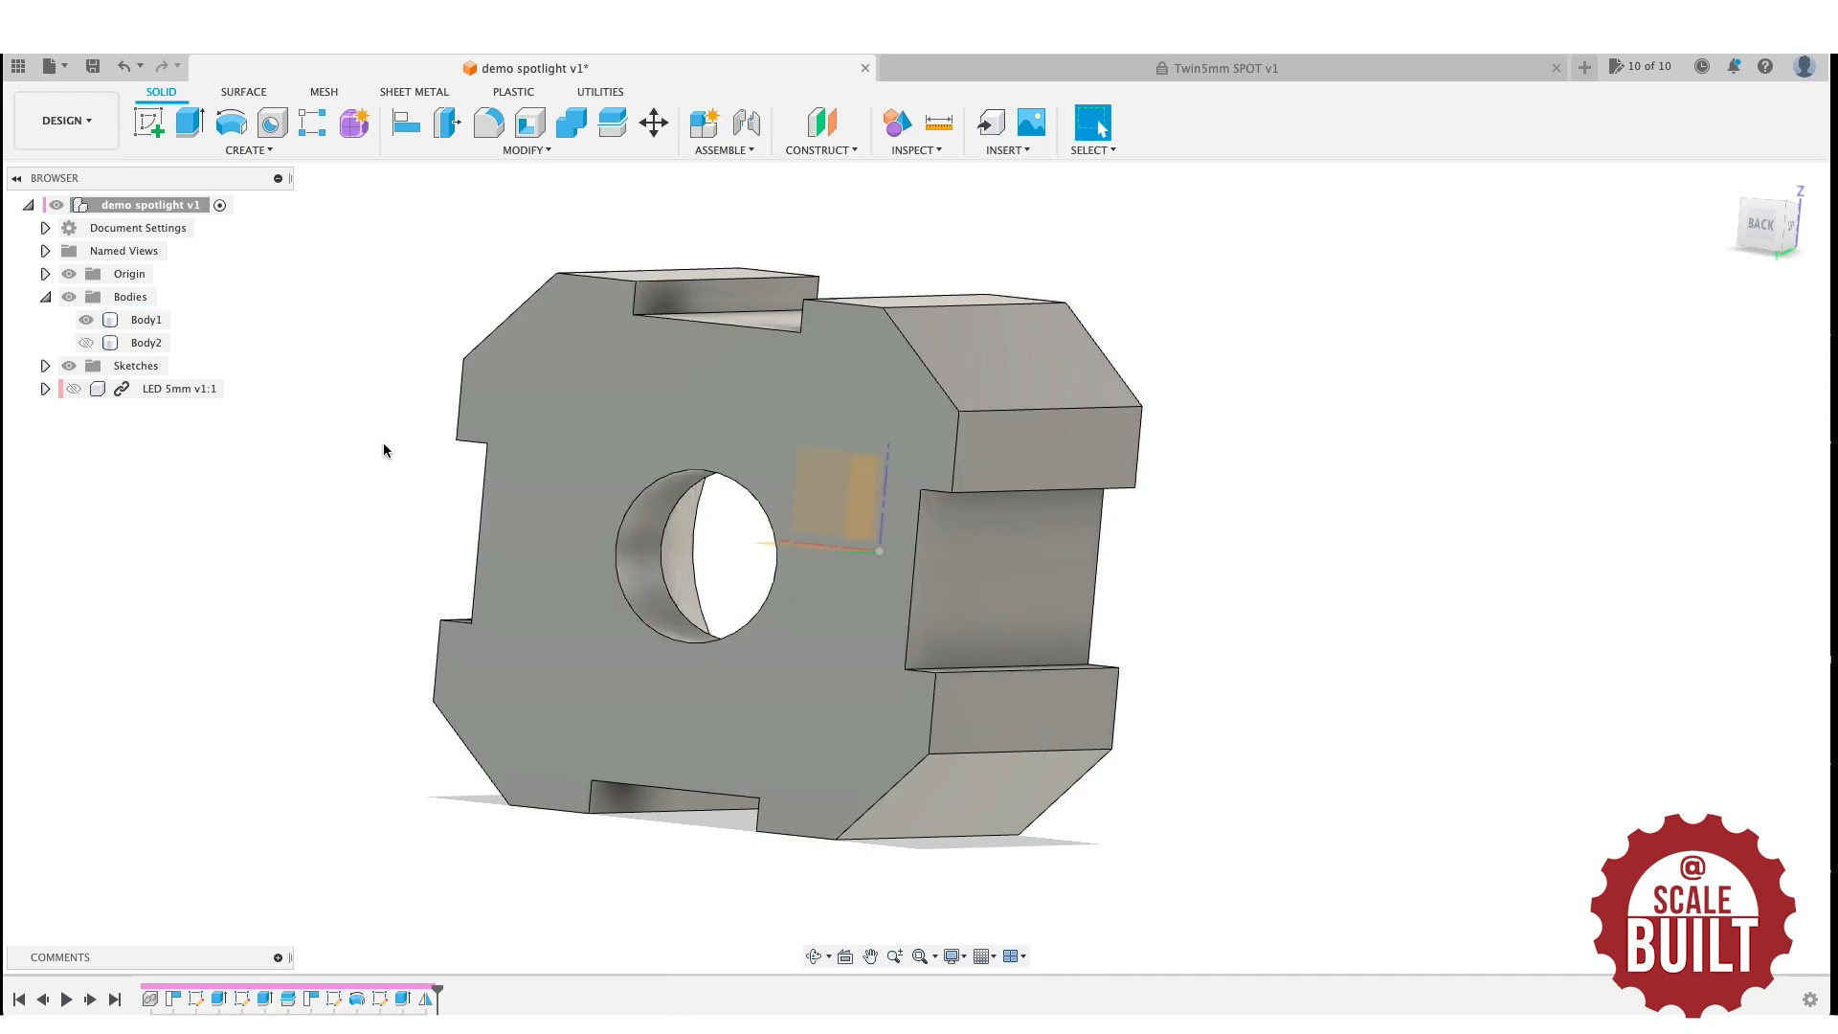
pyautogui.click(74, 388)
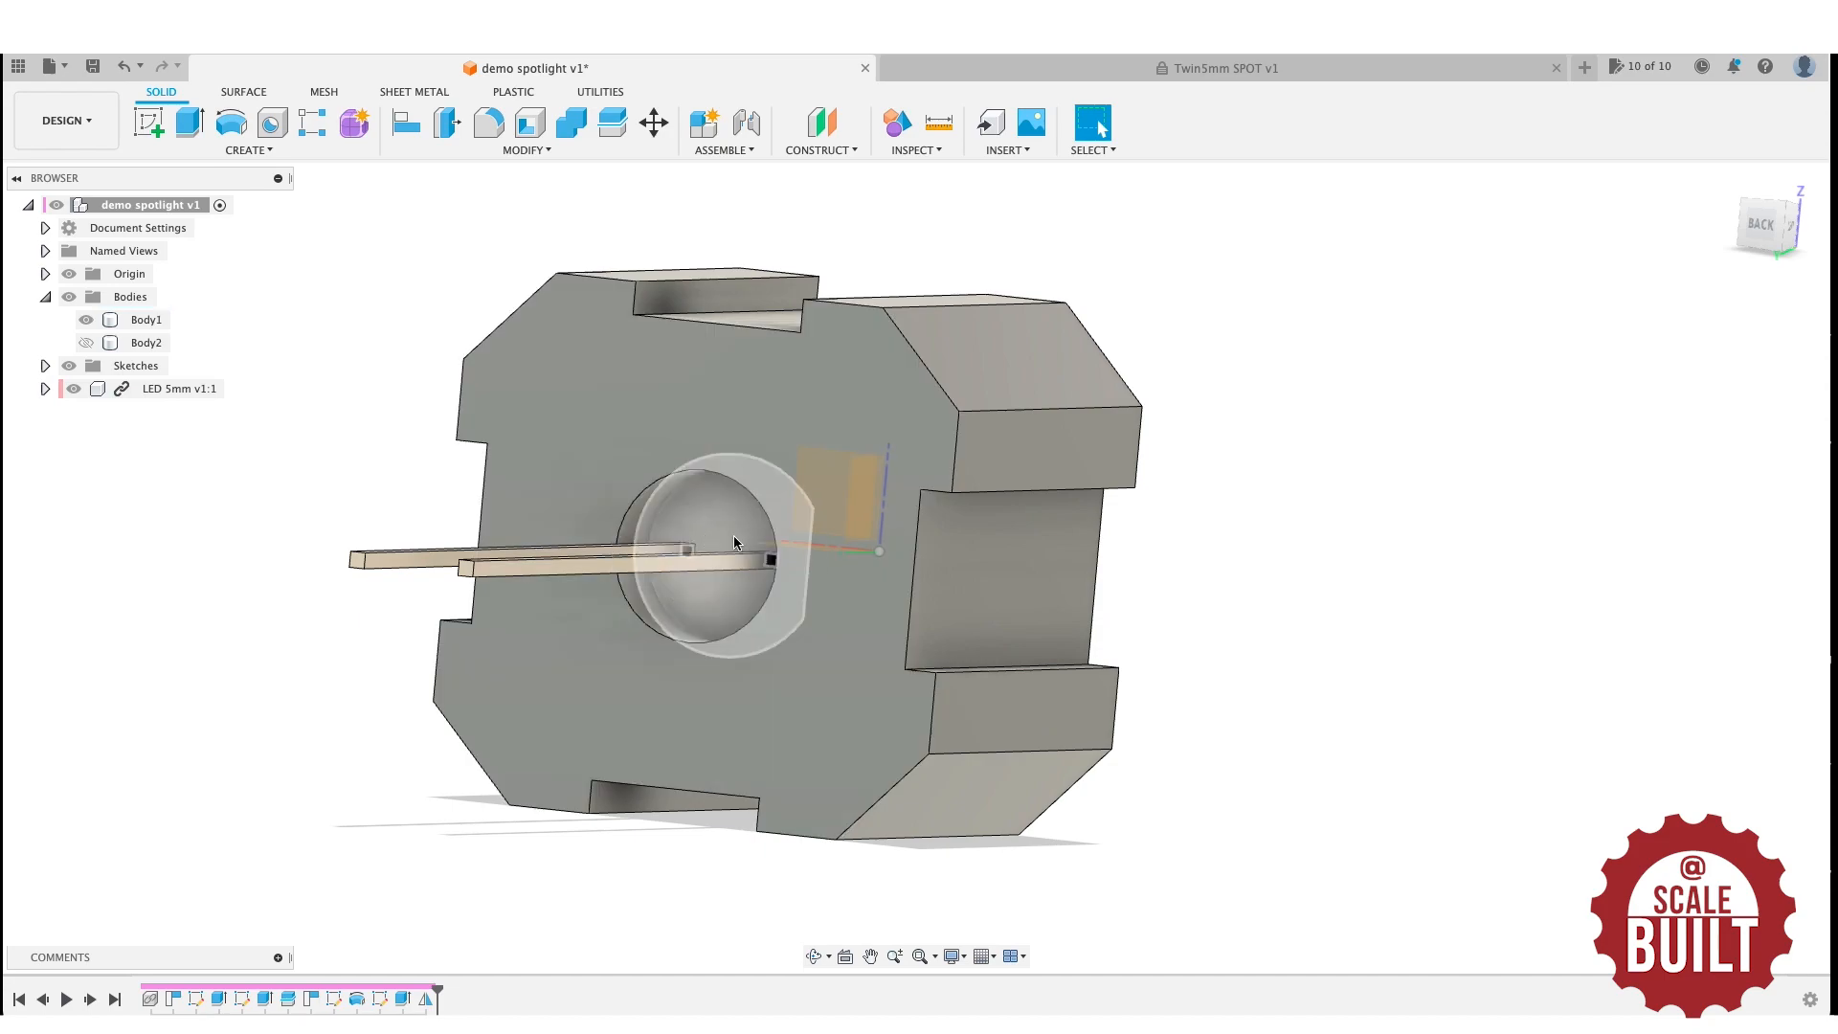
pyautogui.click(68, 298)
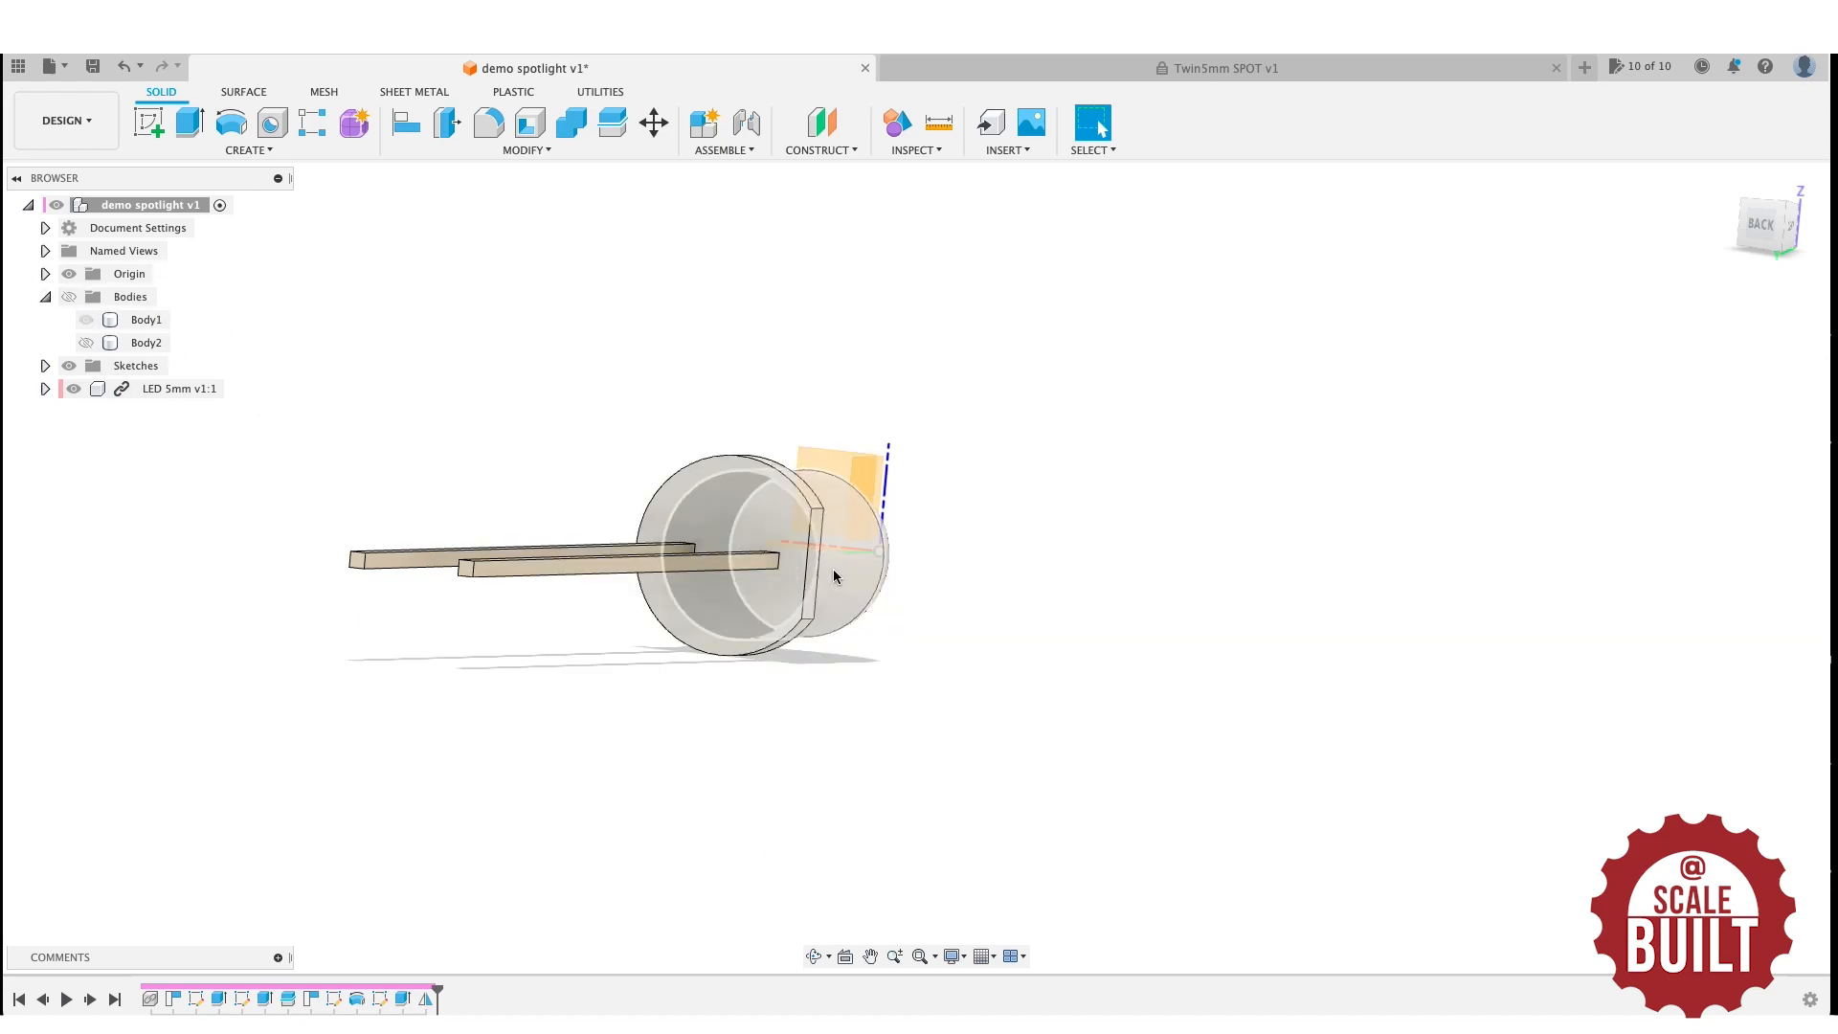
pyautogui.moveTo(1754, 227); pyautogui.dragTo(1423, 279)
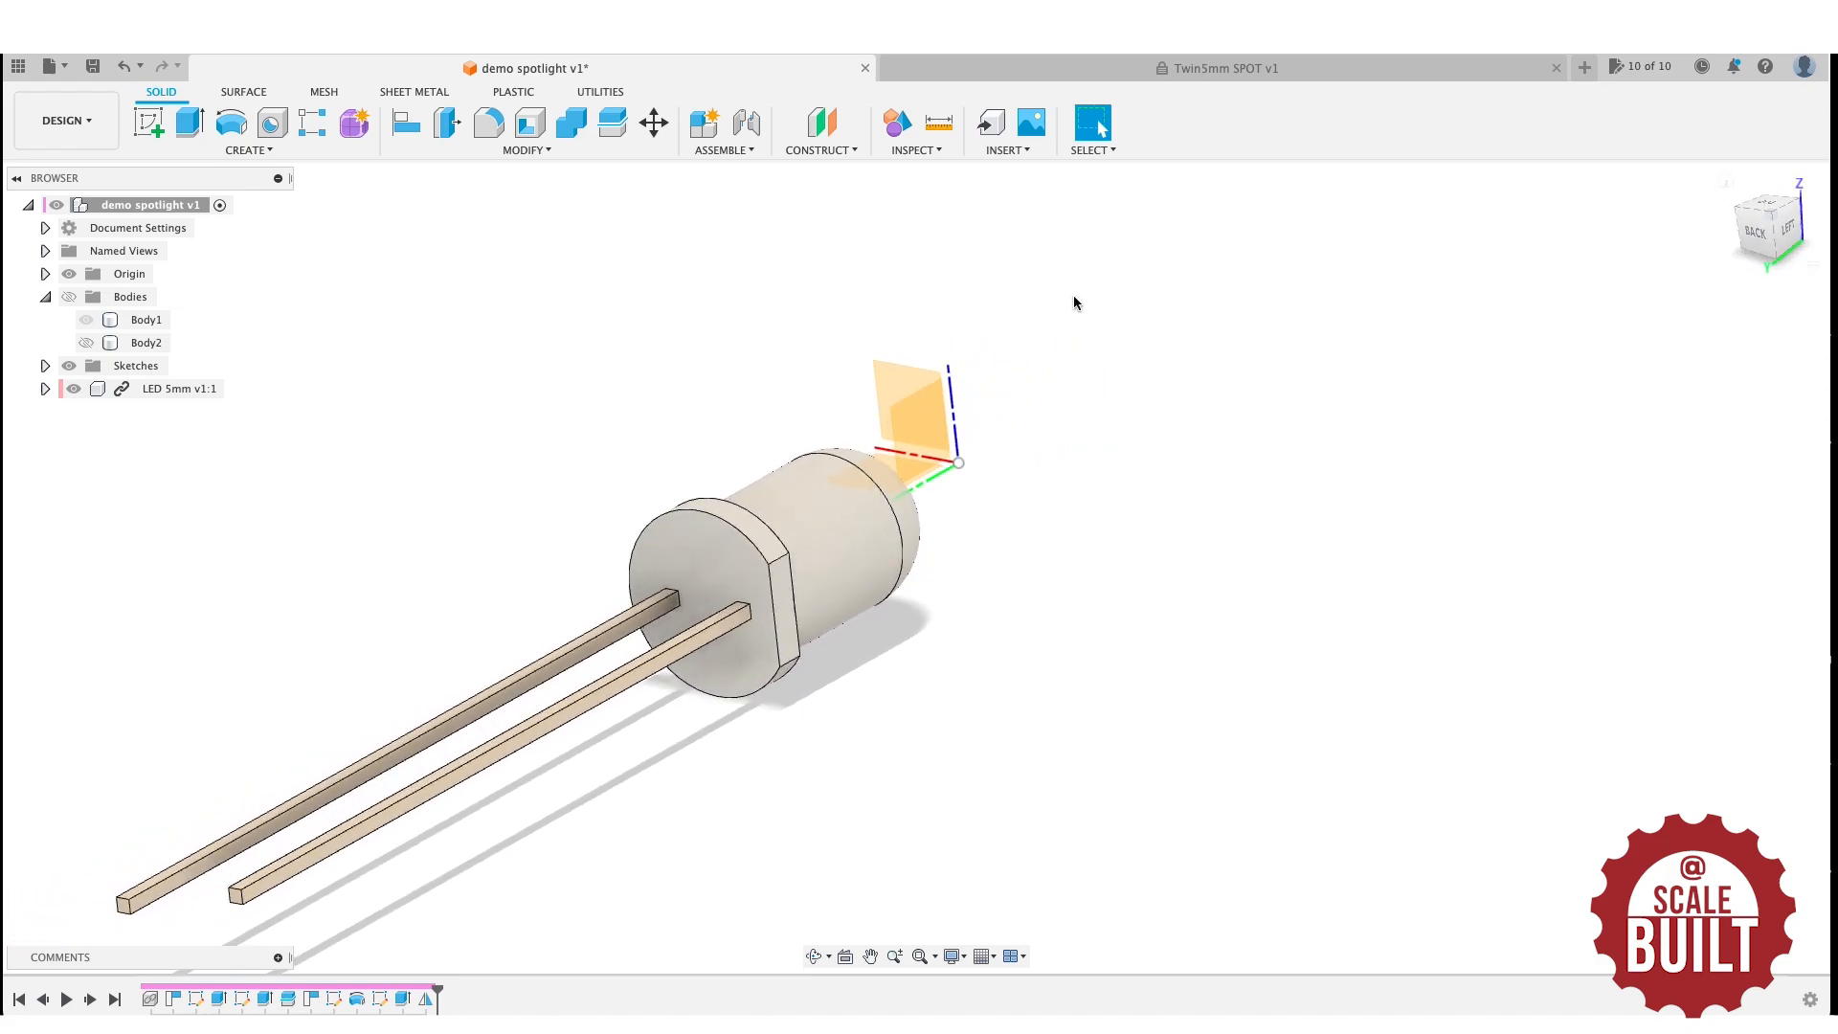
pyautogui.click(85, 342)
pyautogui.click(85, 319)
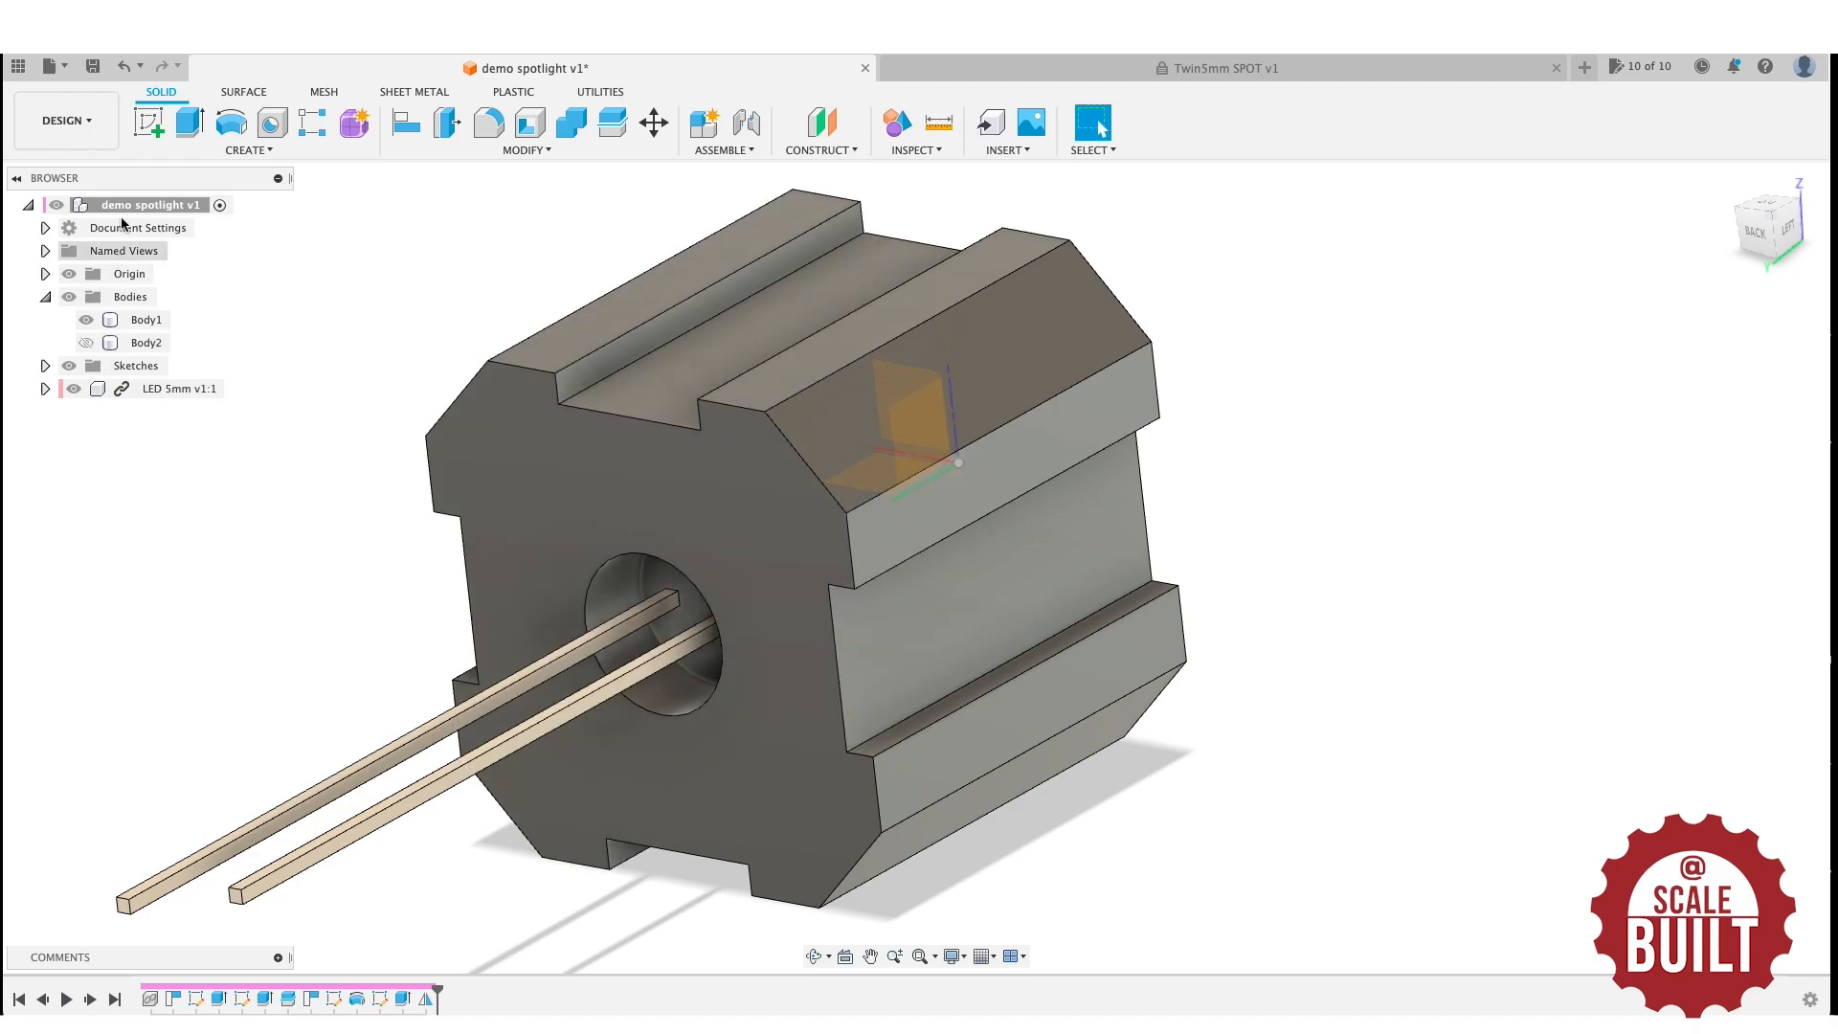
# Start a sketch on the housing's rear face and project the LED's round flange edge into it, hiding Body1 for access.
pyautogui.click(150, 121)
pyautogui.click(541, 468)
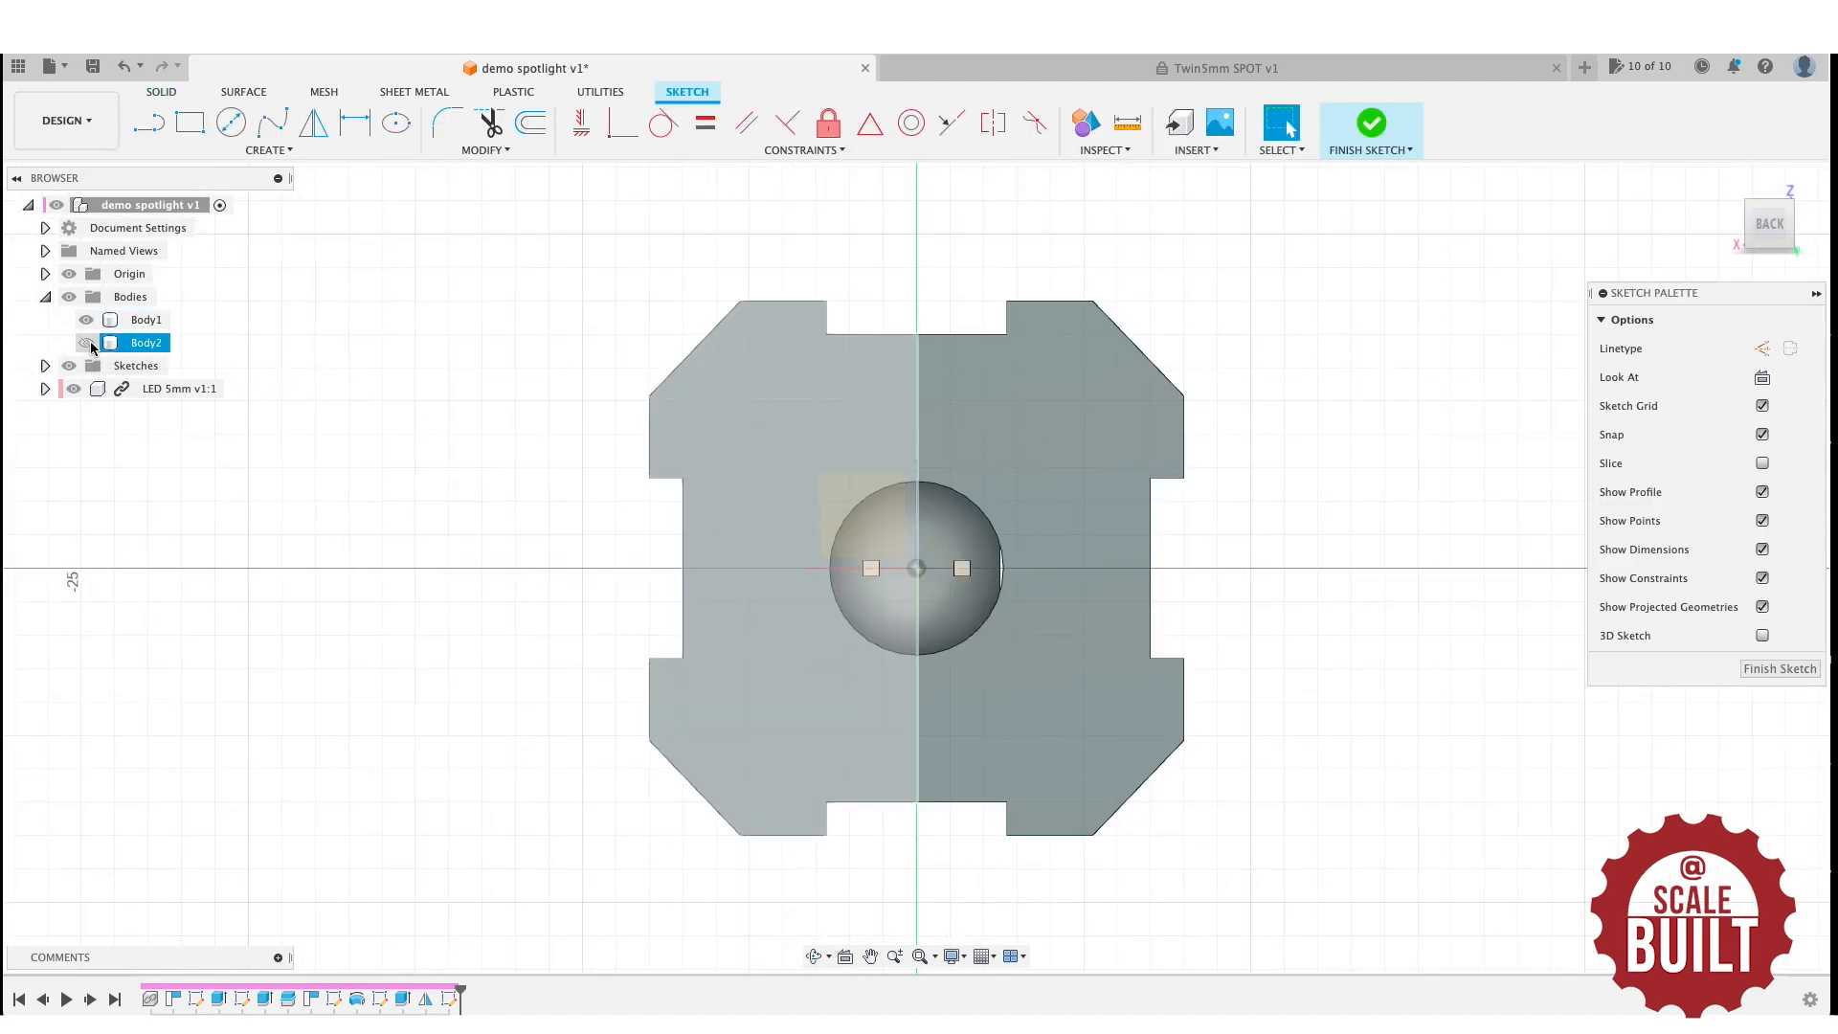
pyautogui.press('p')
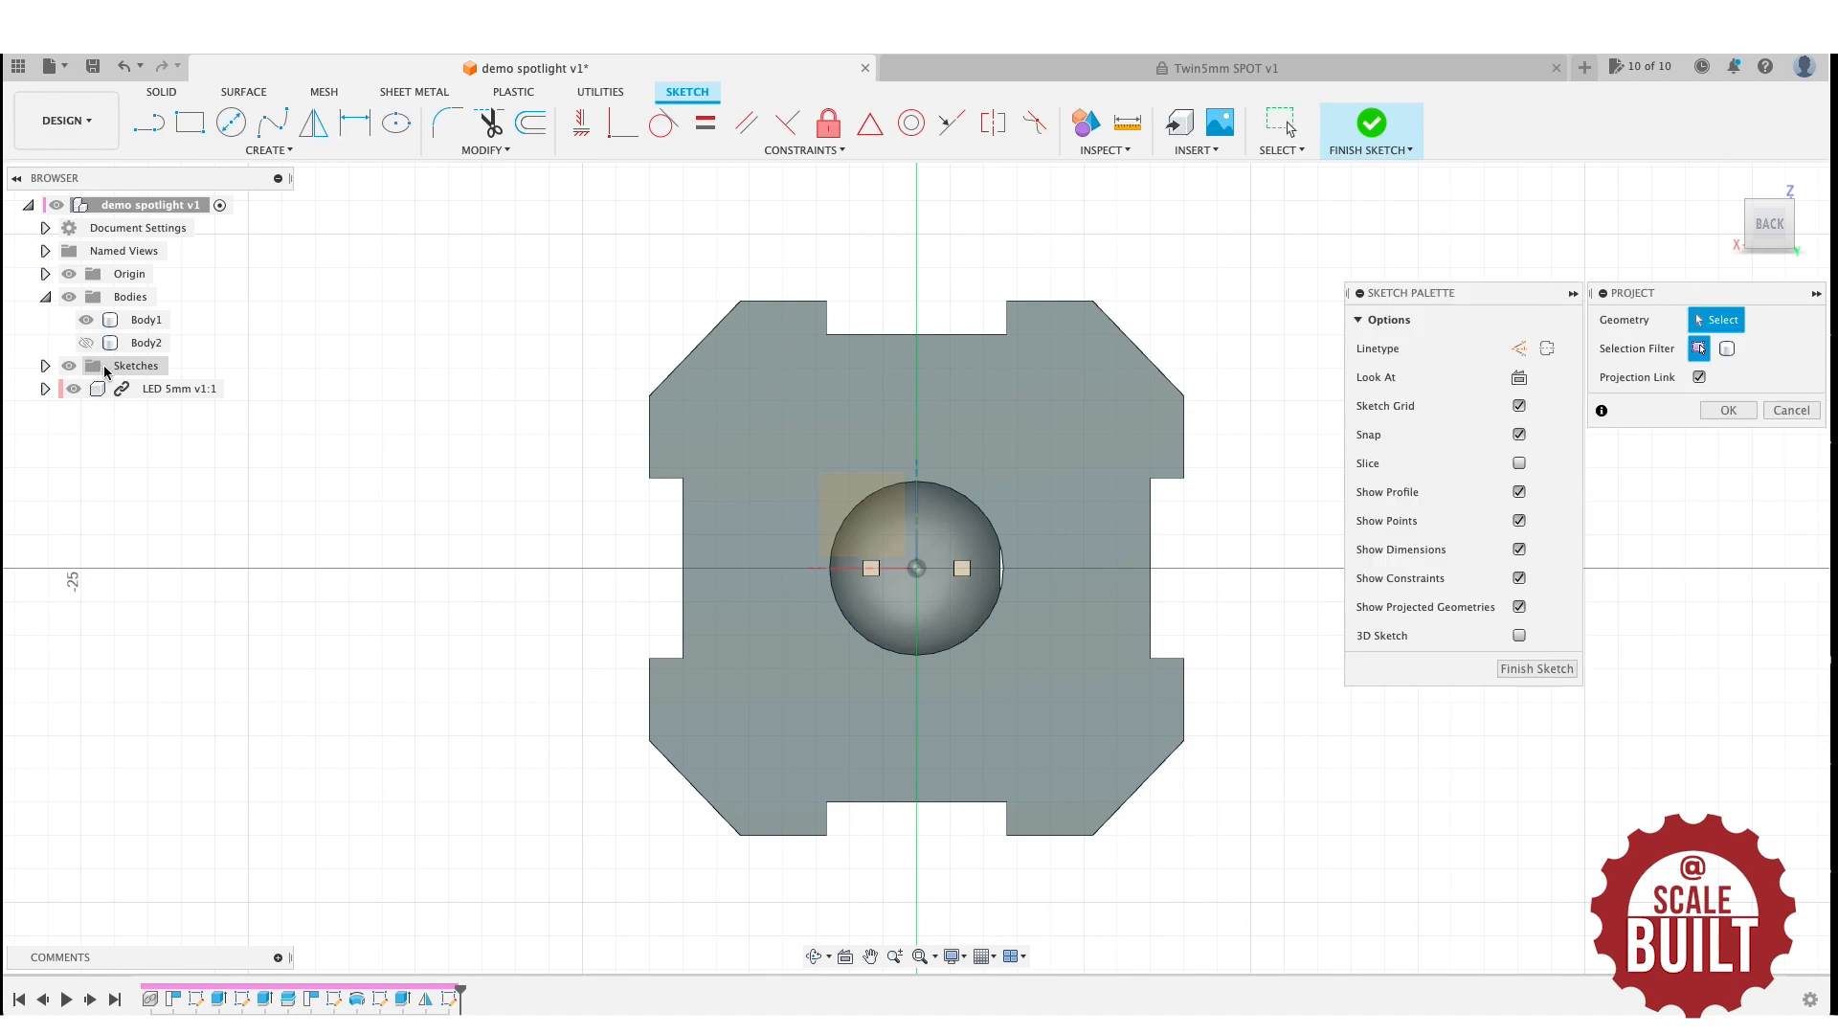
pyautogui.click(86, 322)
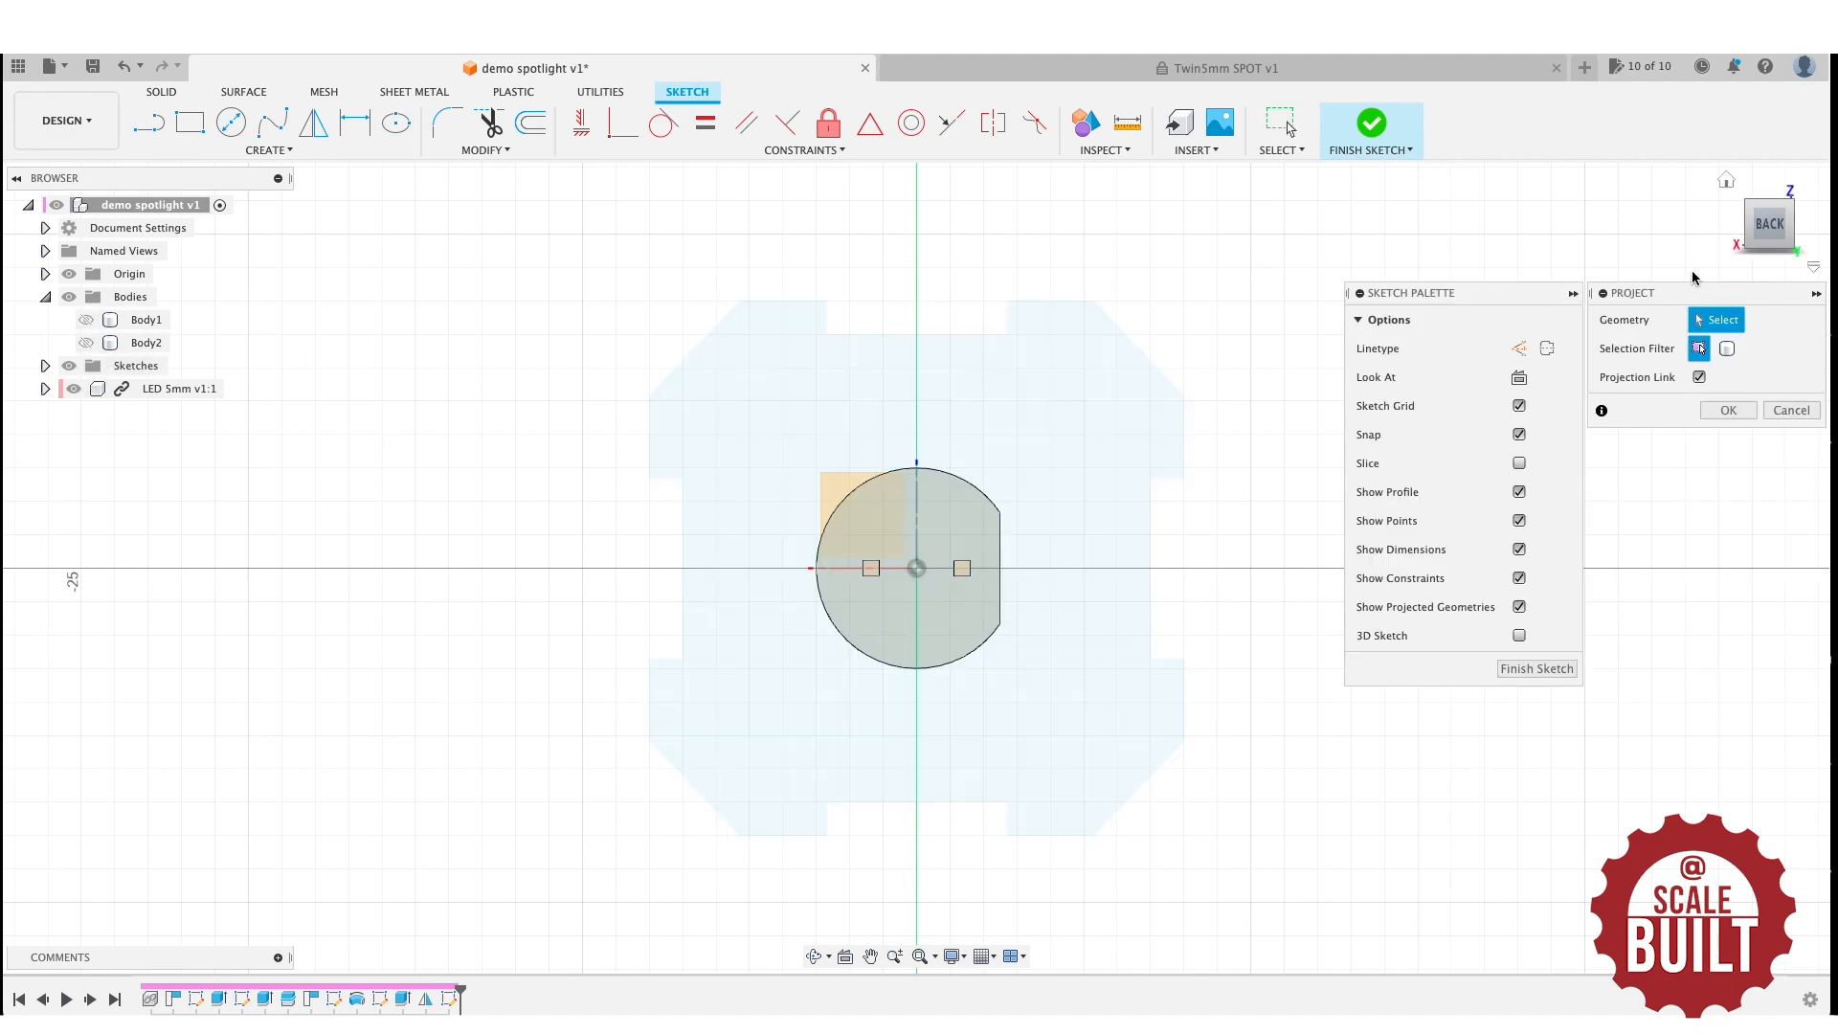
pyautogui.click(960, 483)
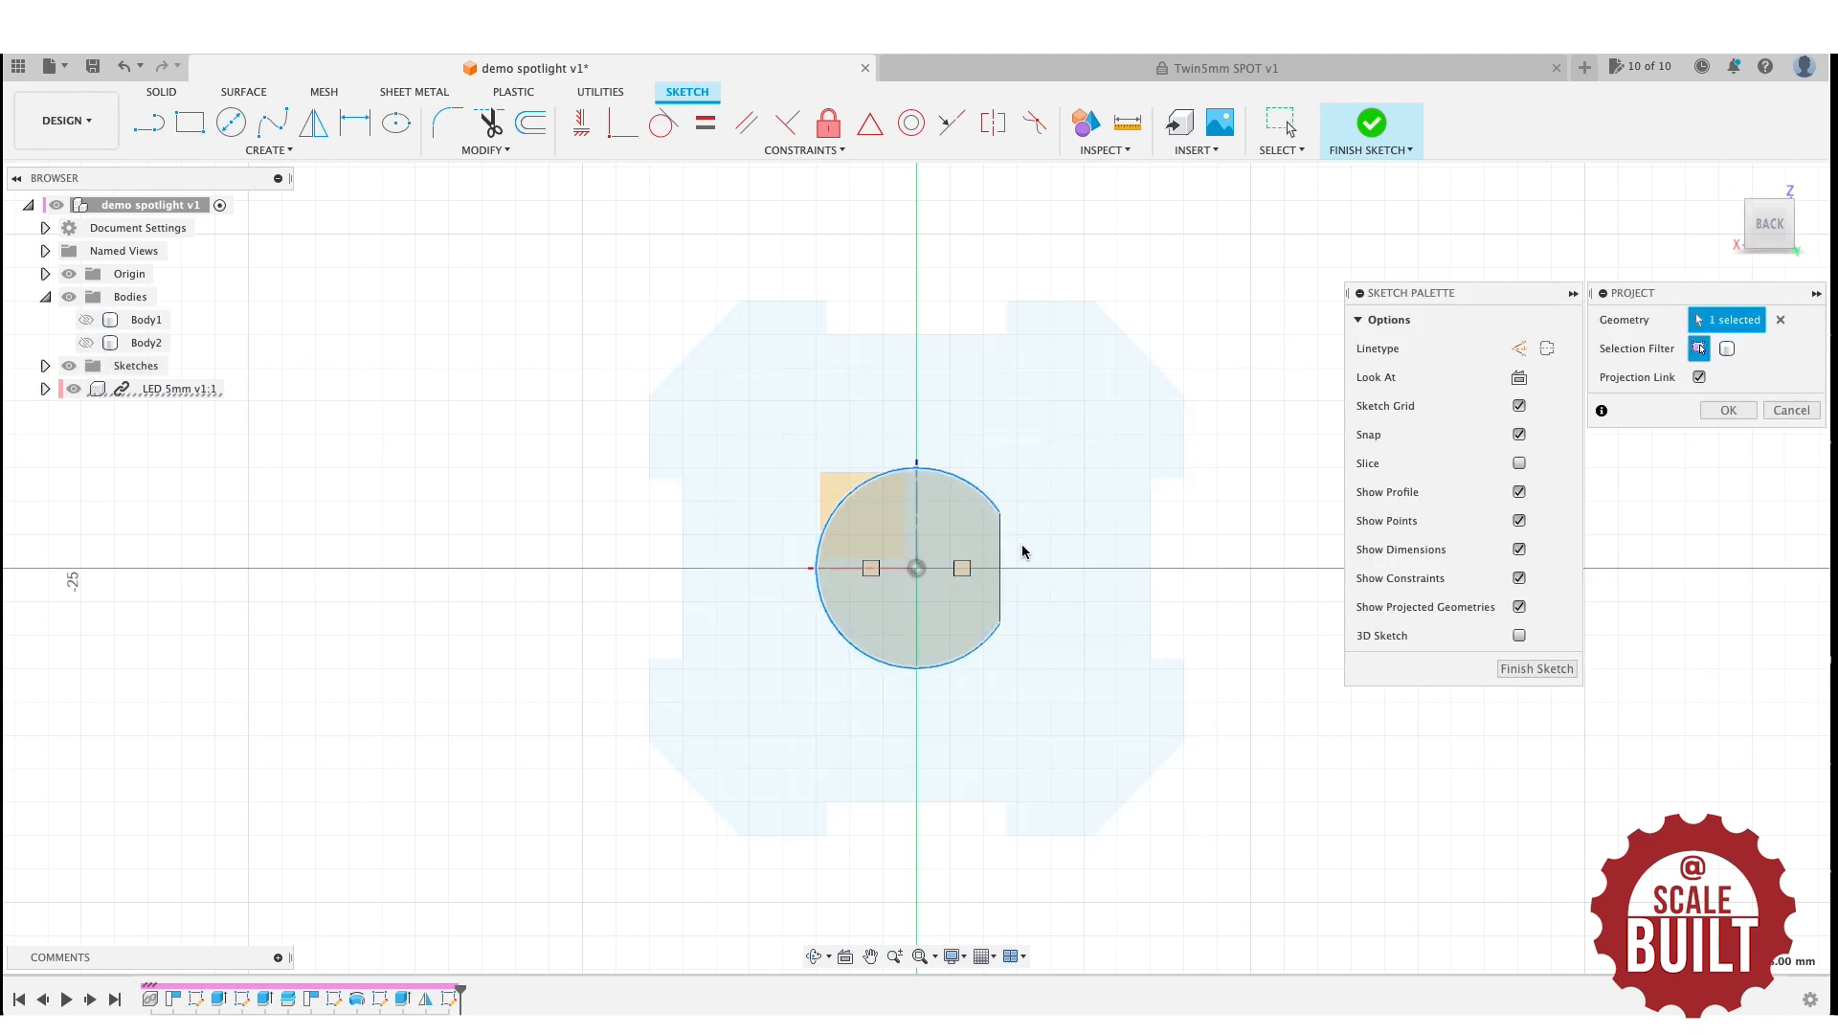
pyautogui.click(1727, 412)
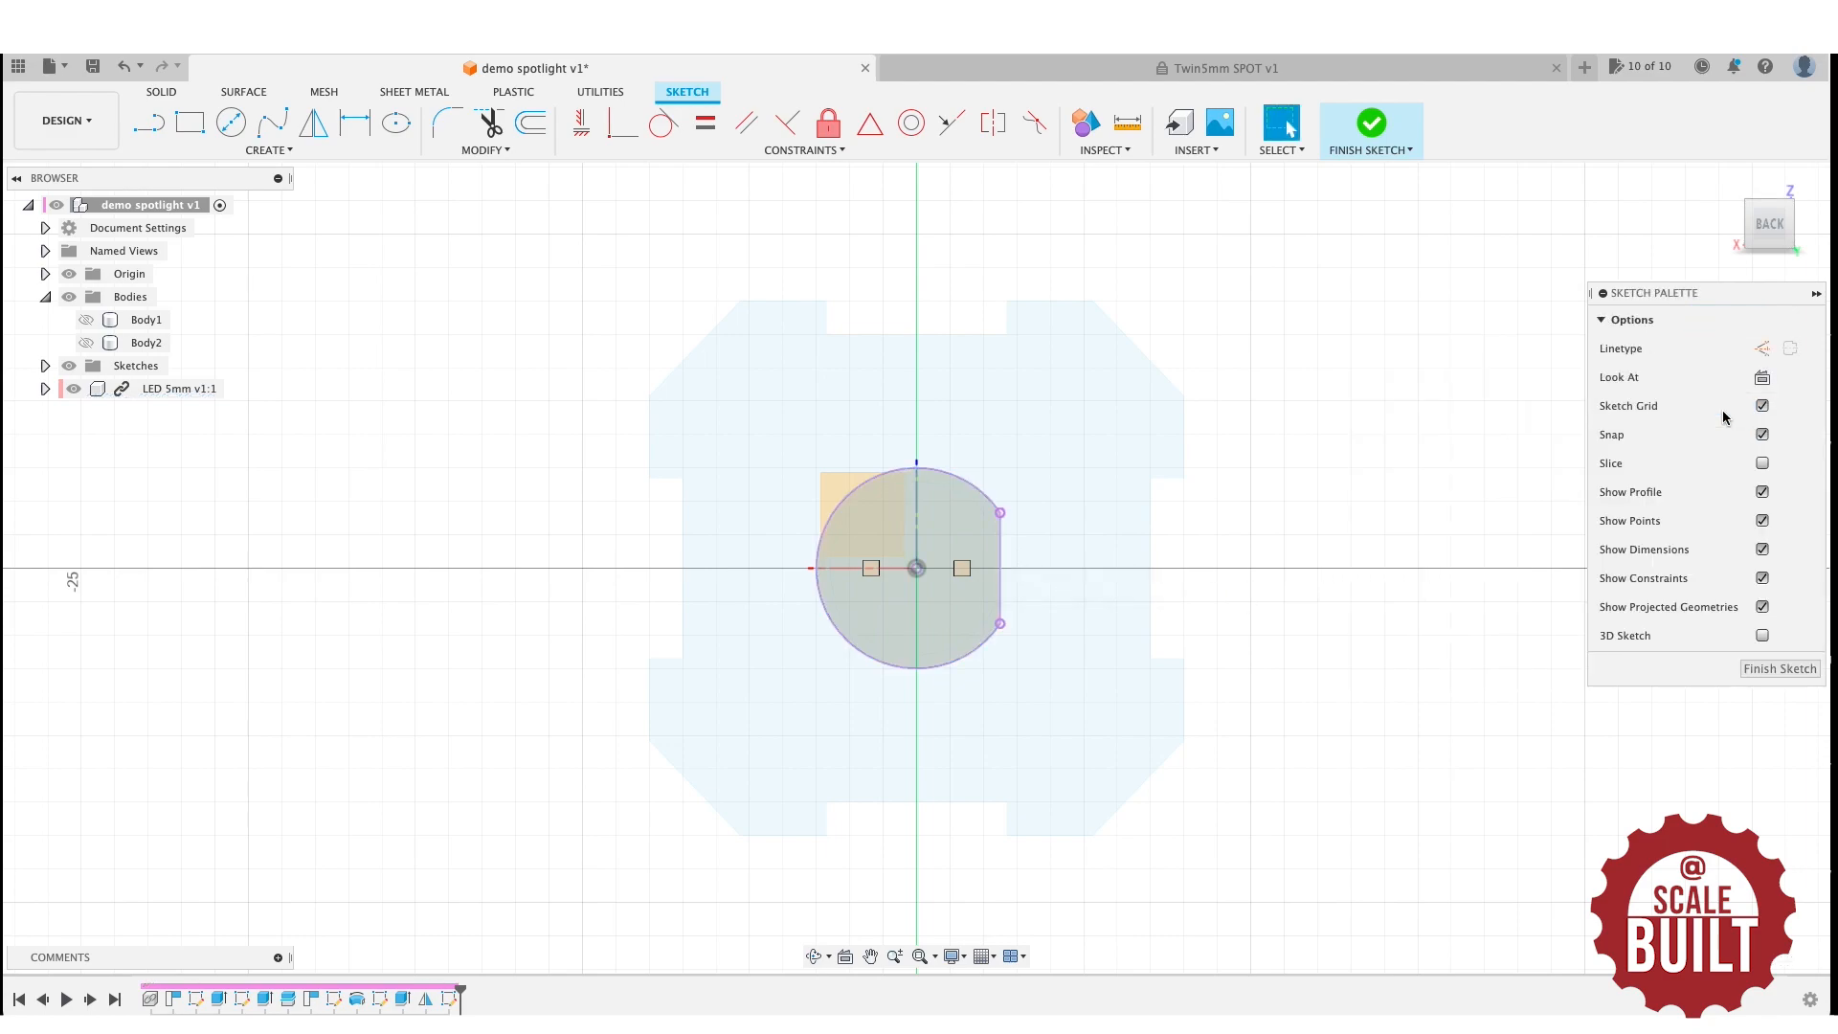
# Sketch a 6.25 mm diameter circle concentric with the projected LED flange, then show Body1 and hide the LED component.
pyautogui.click(1744, 235)
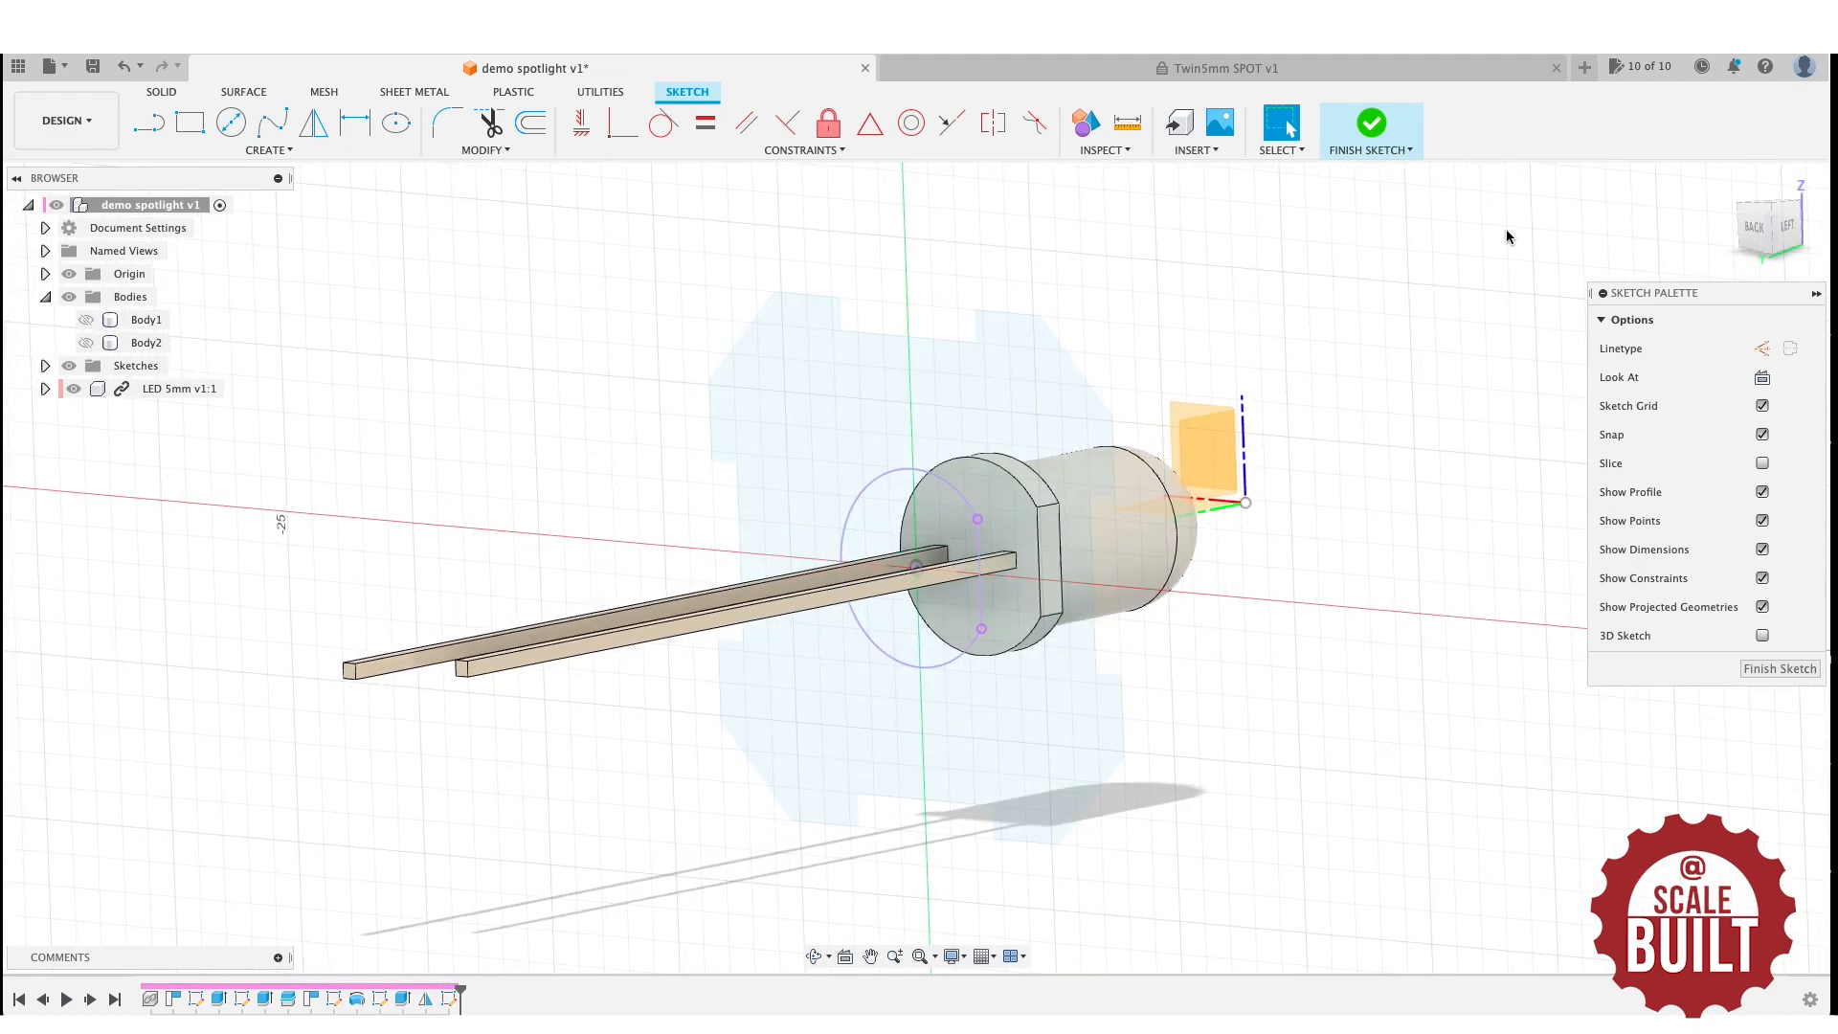
pyautogui.click(1750, 230)
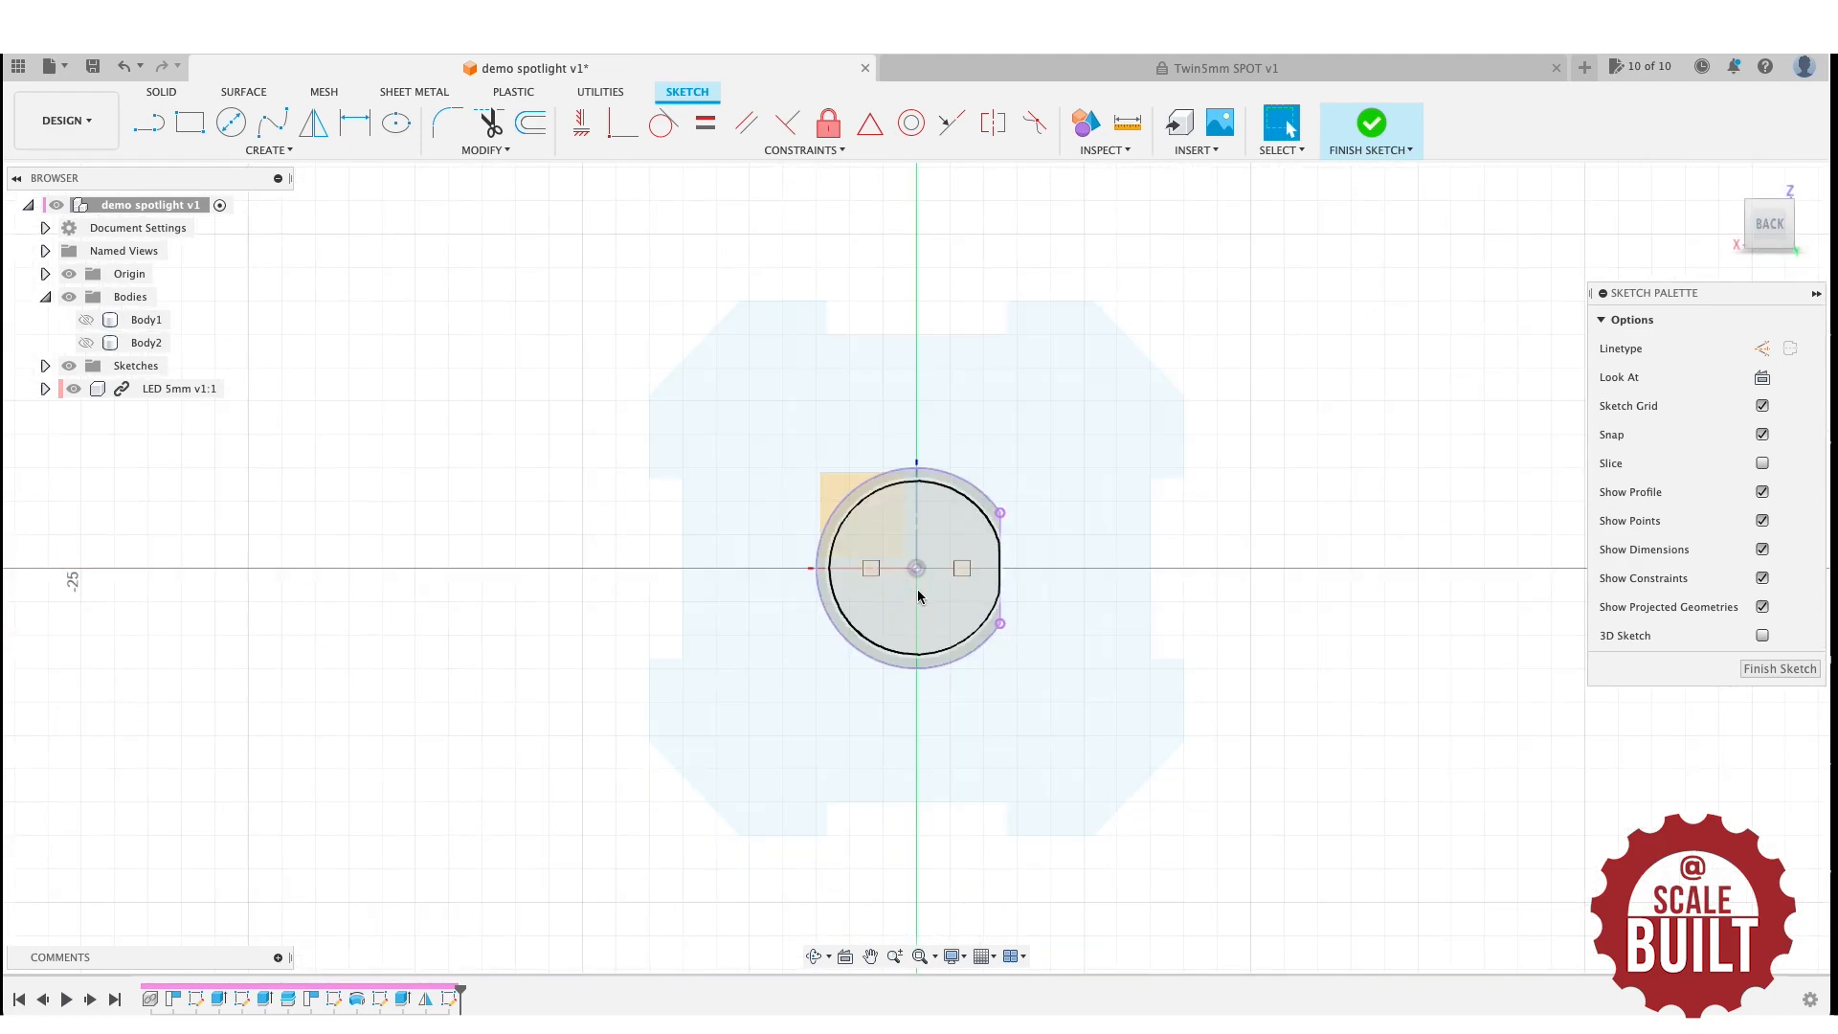
pyautogui.press('s')
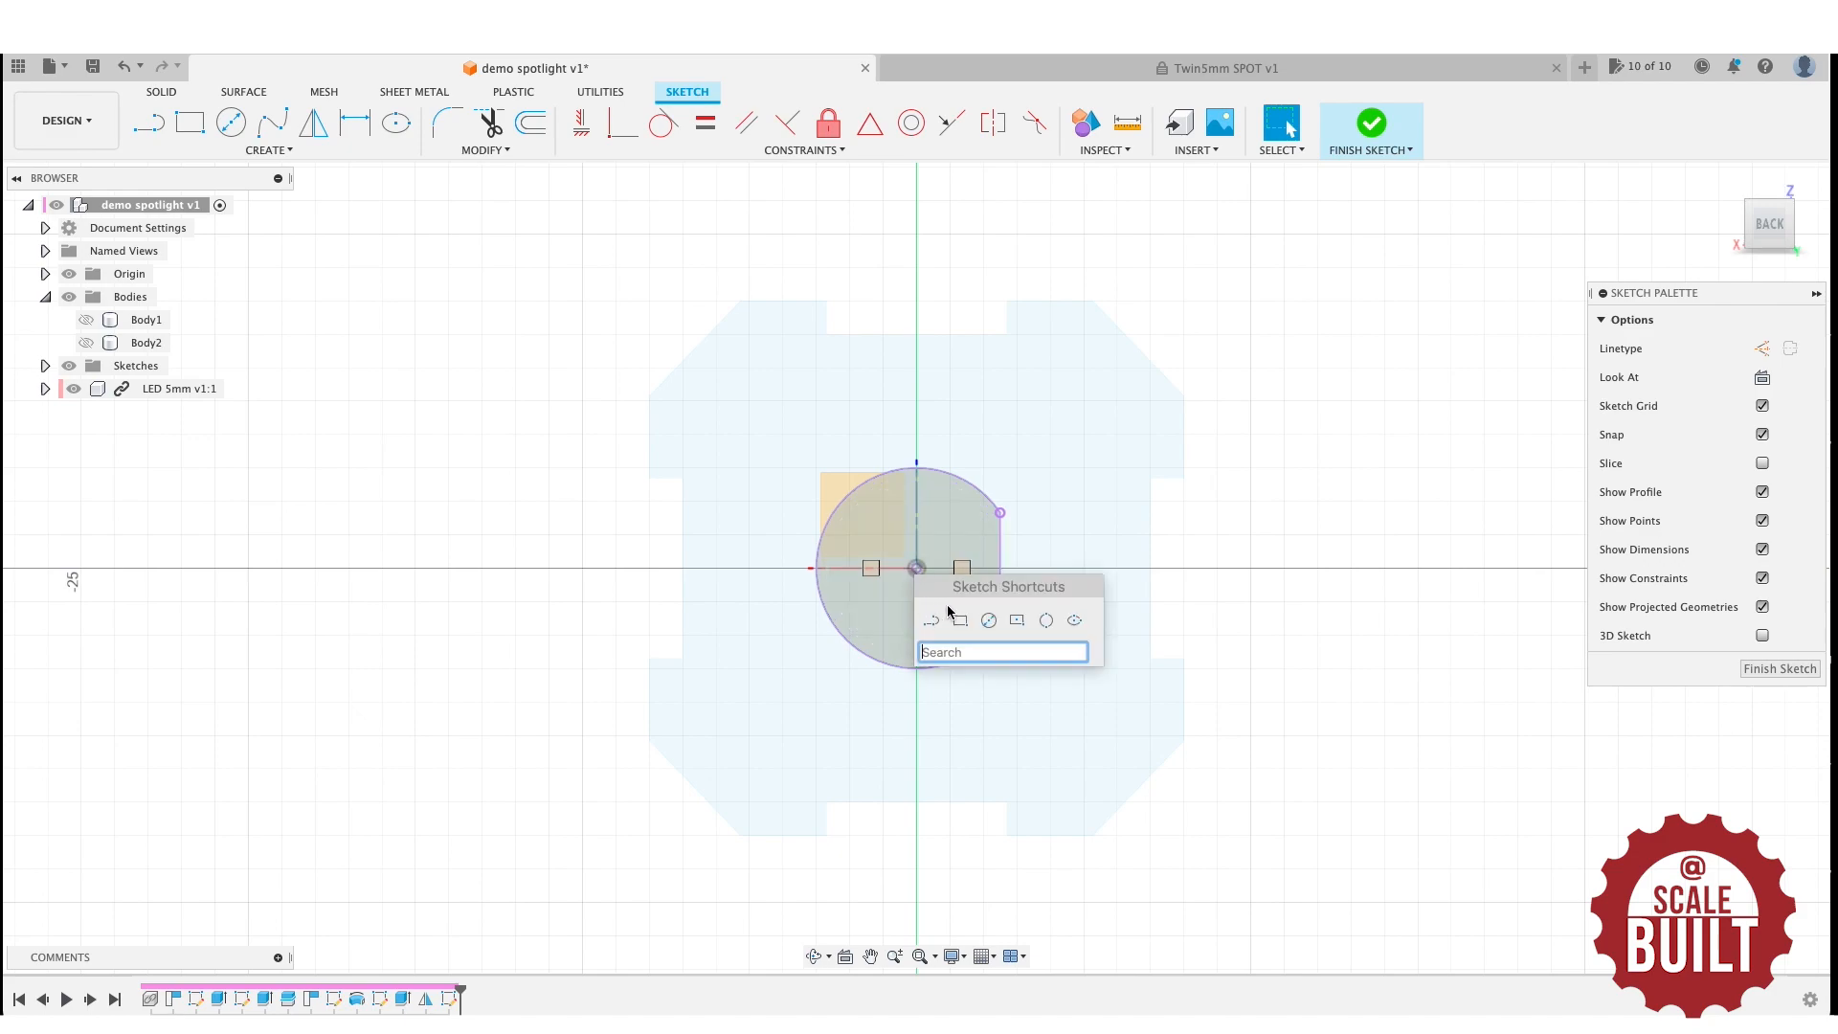
pyautogui.click(985, 619)
pyautogui.click(916, 569)
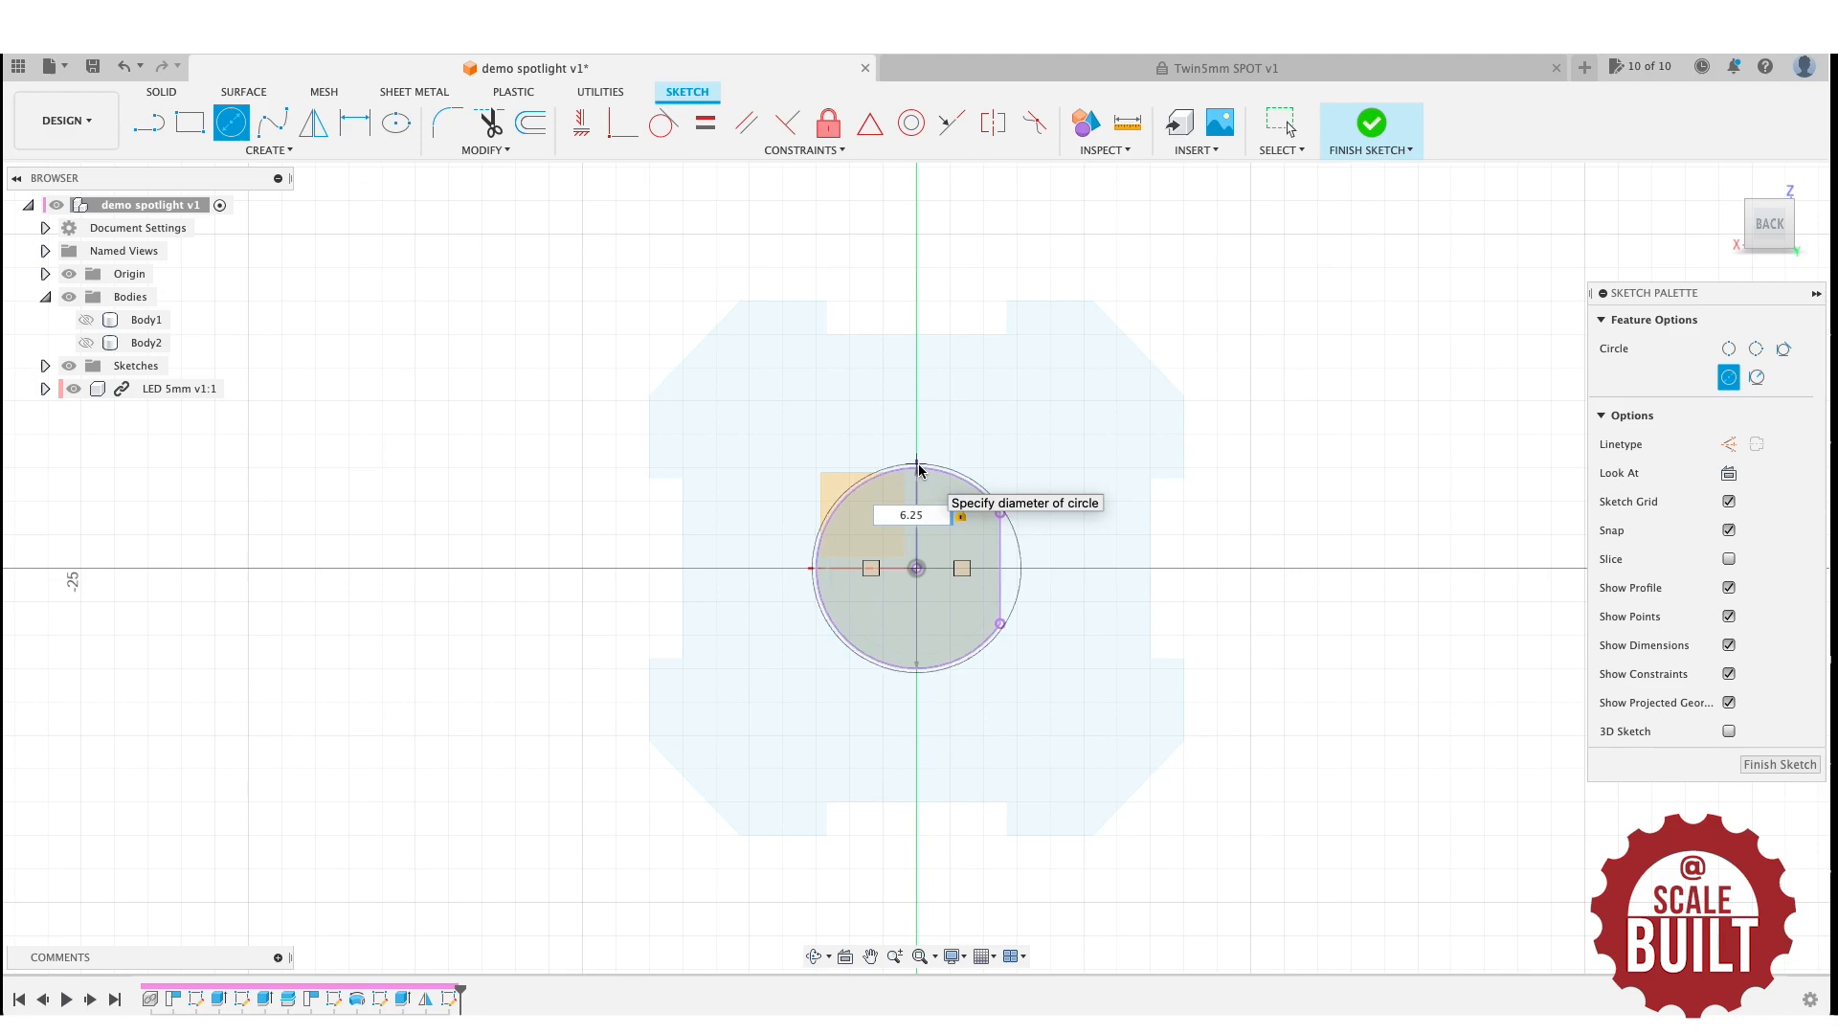
pyautogui.press('Return')
pyautogui.press('Escape')
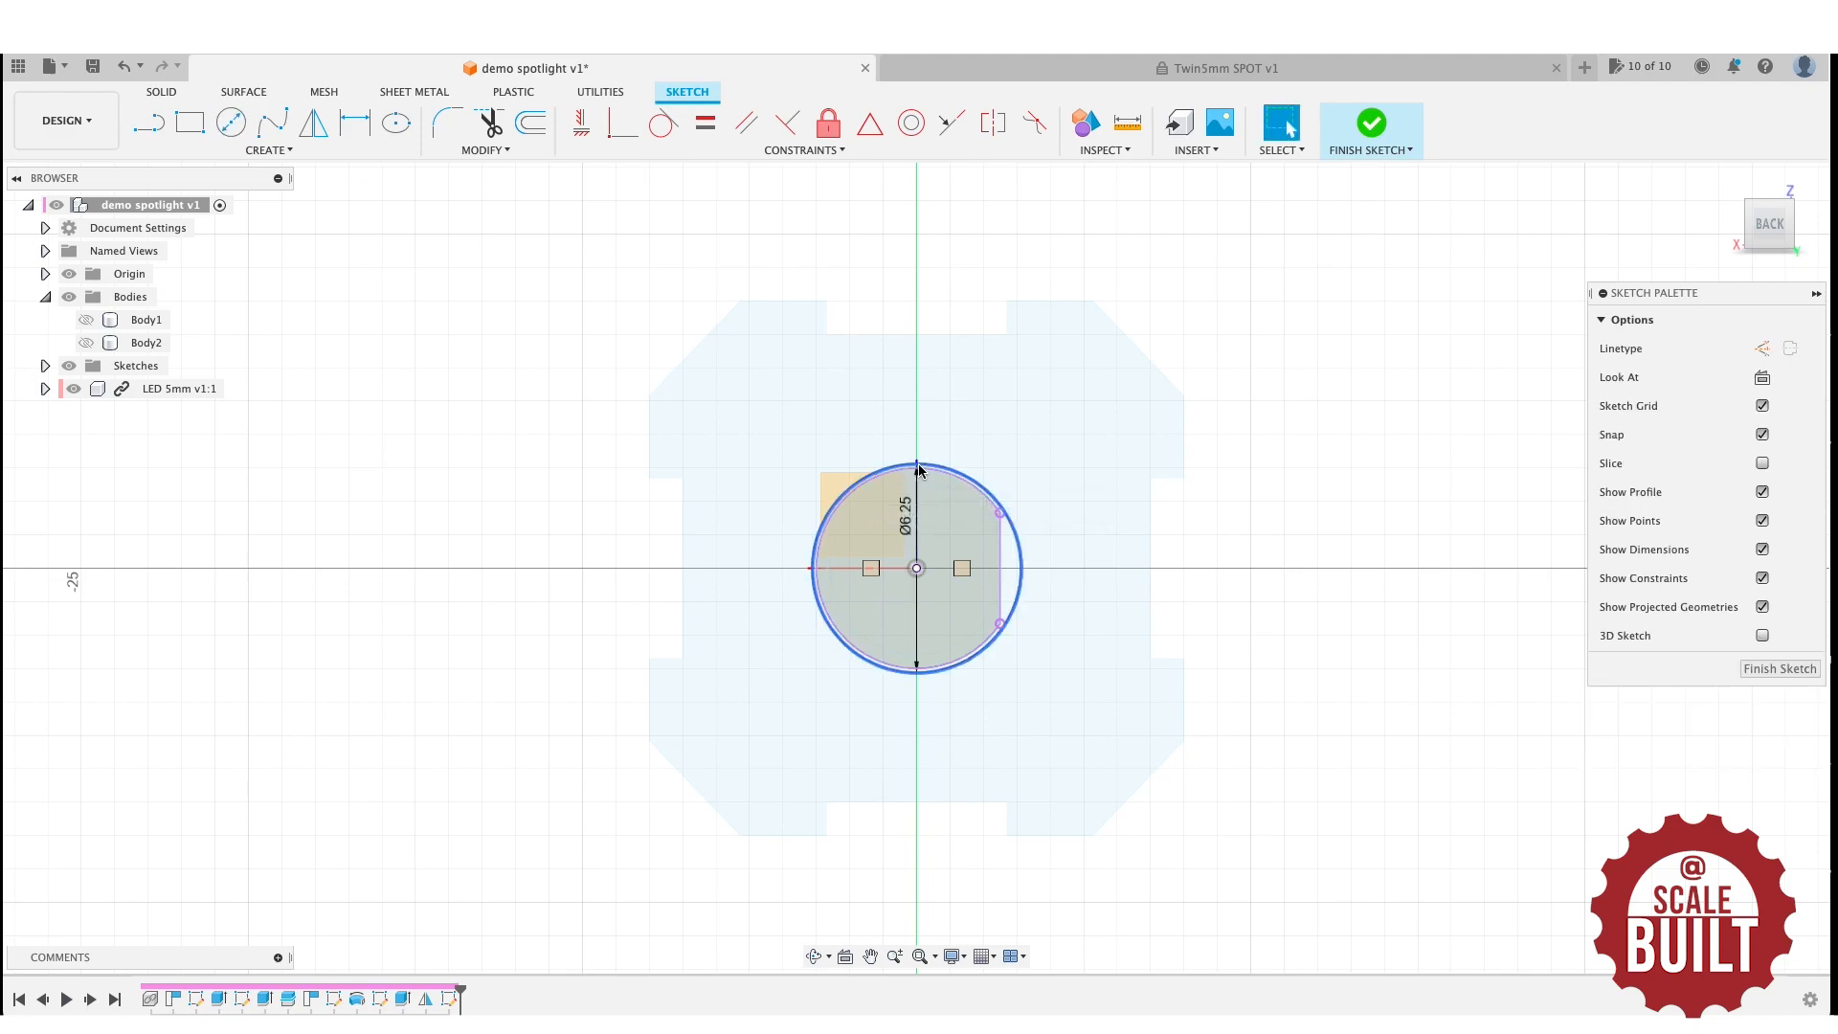
pyautogui.click(87, 320)
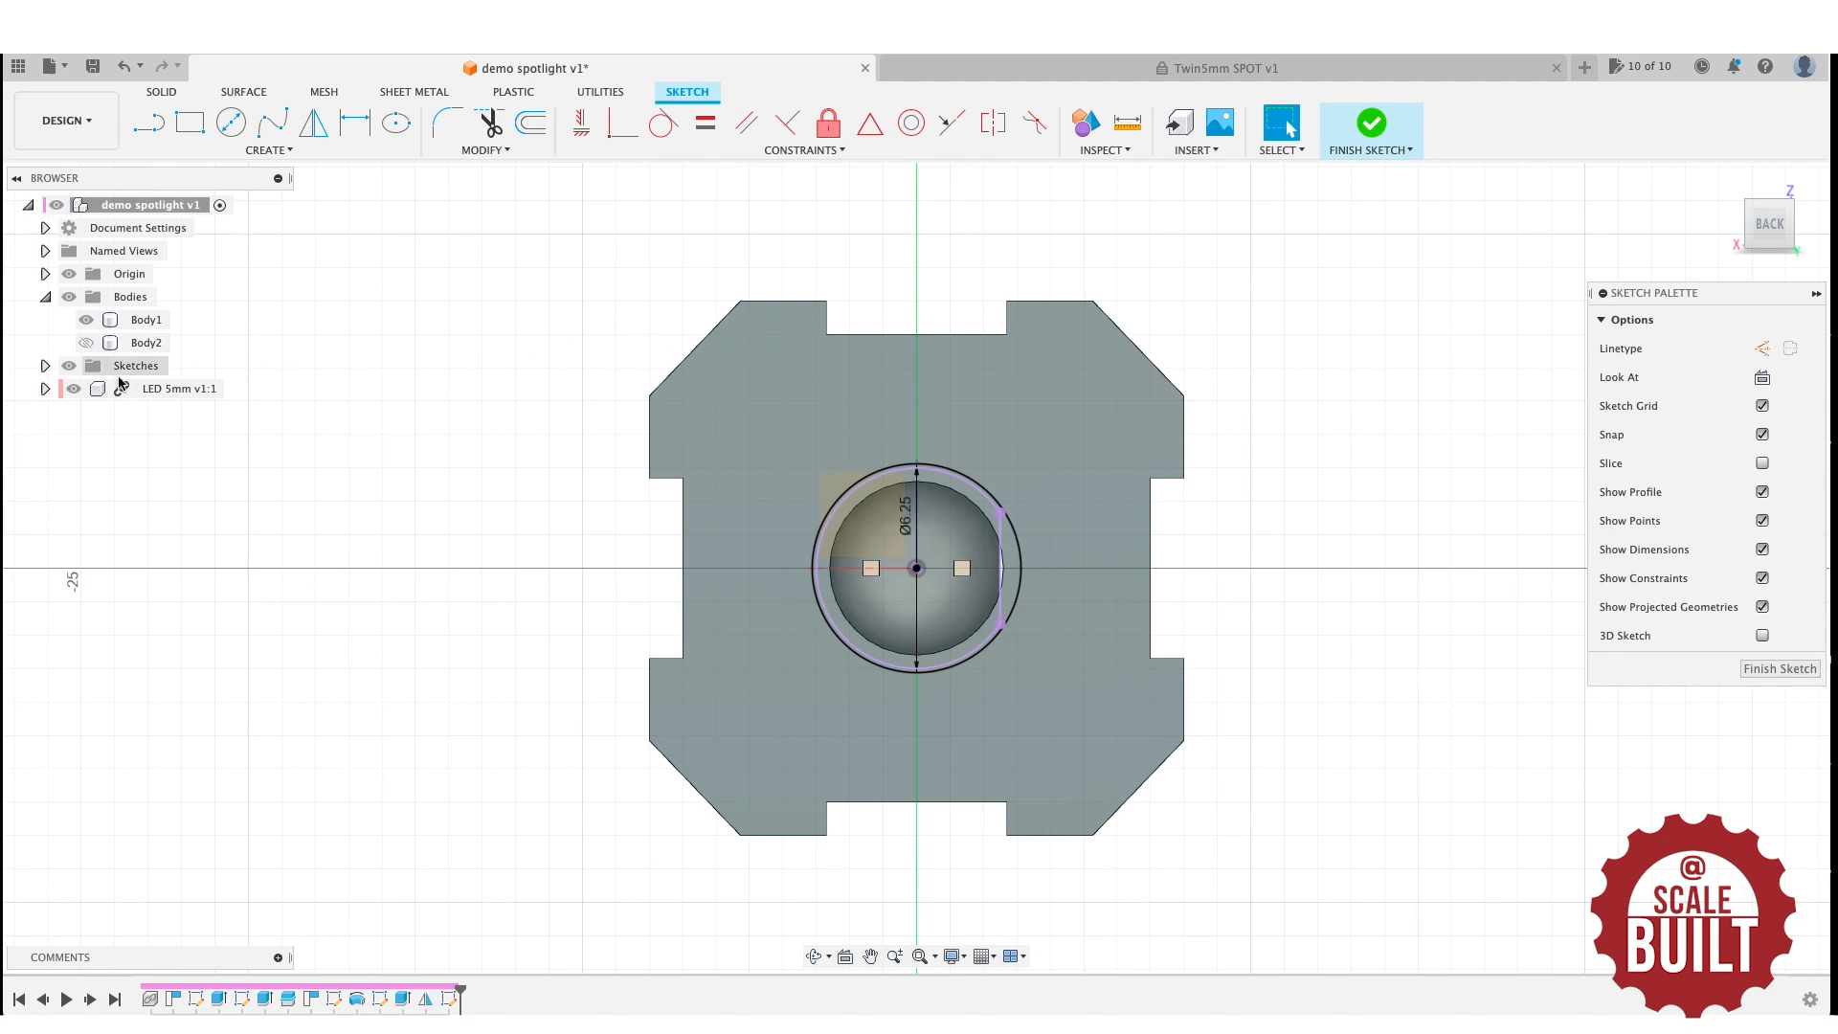
pyautogui.click(76, 390)
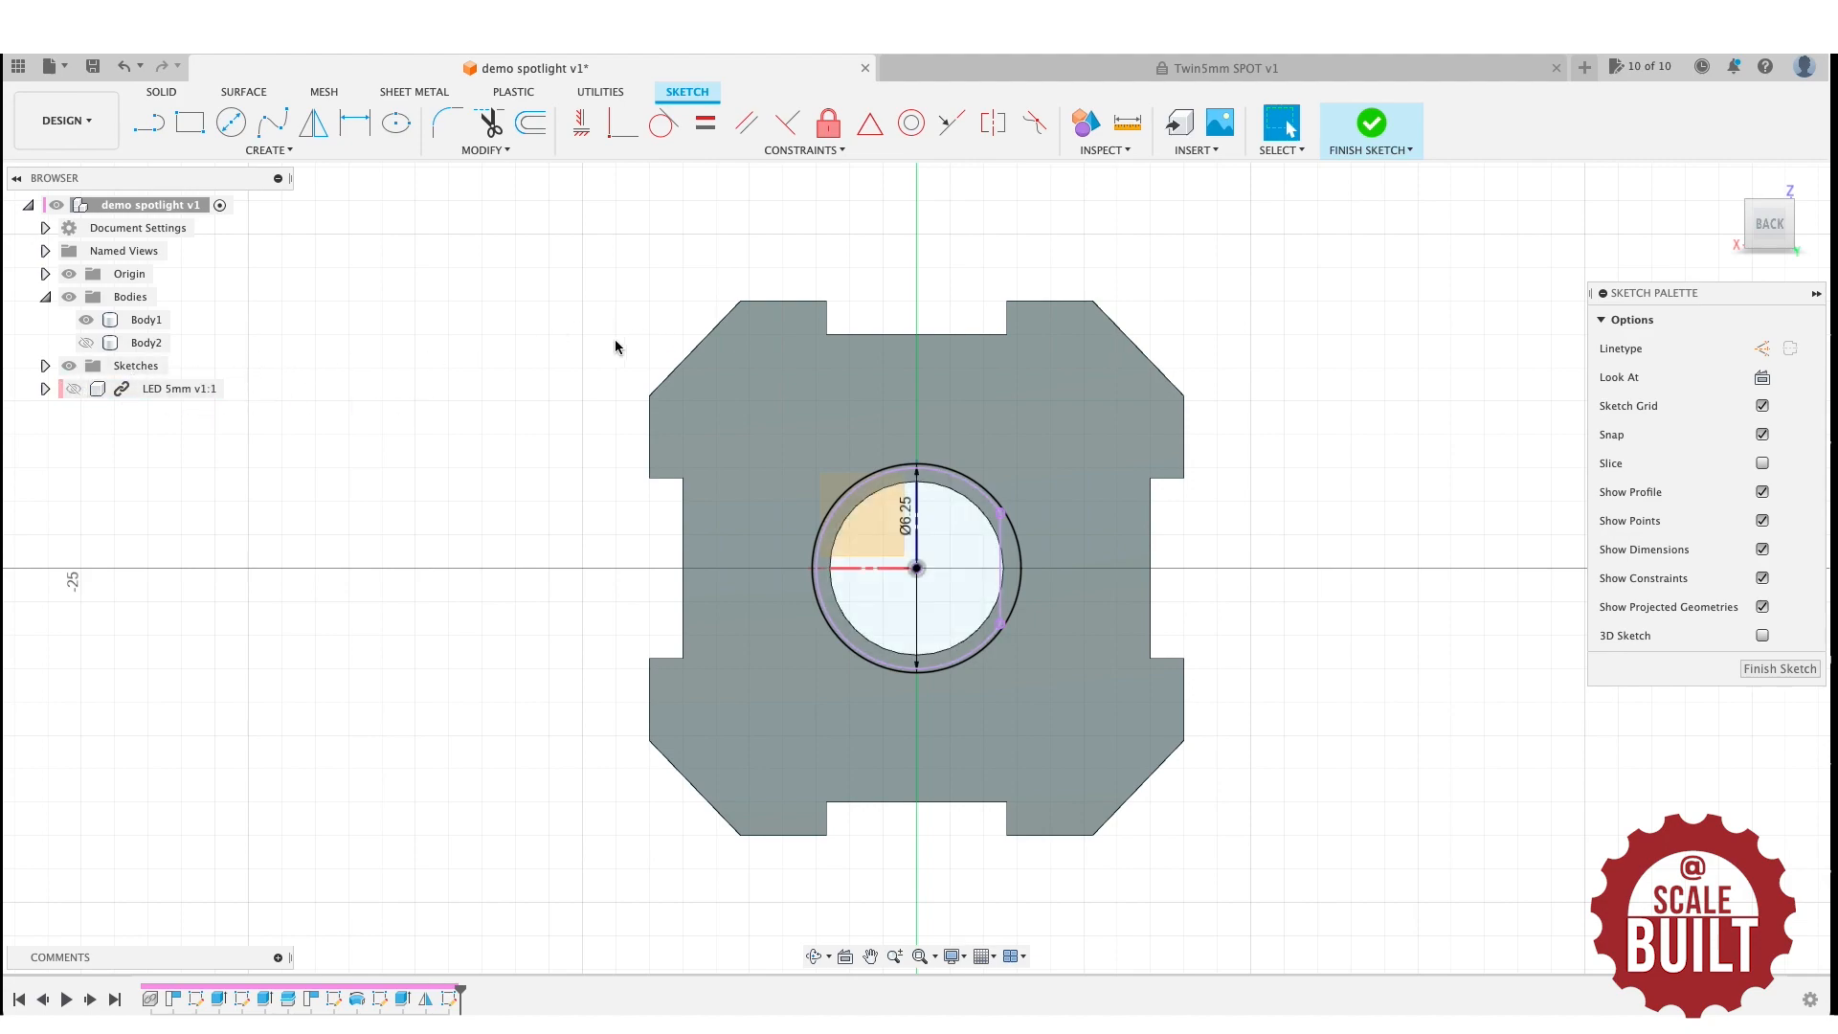
pyautogui.scroll(4, 1361, 547)
pyautogui.press('e')
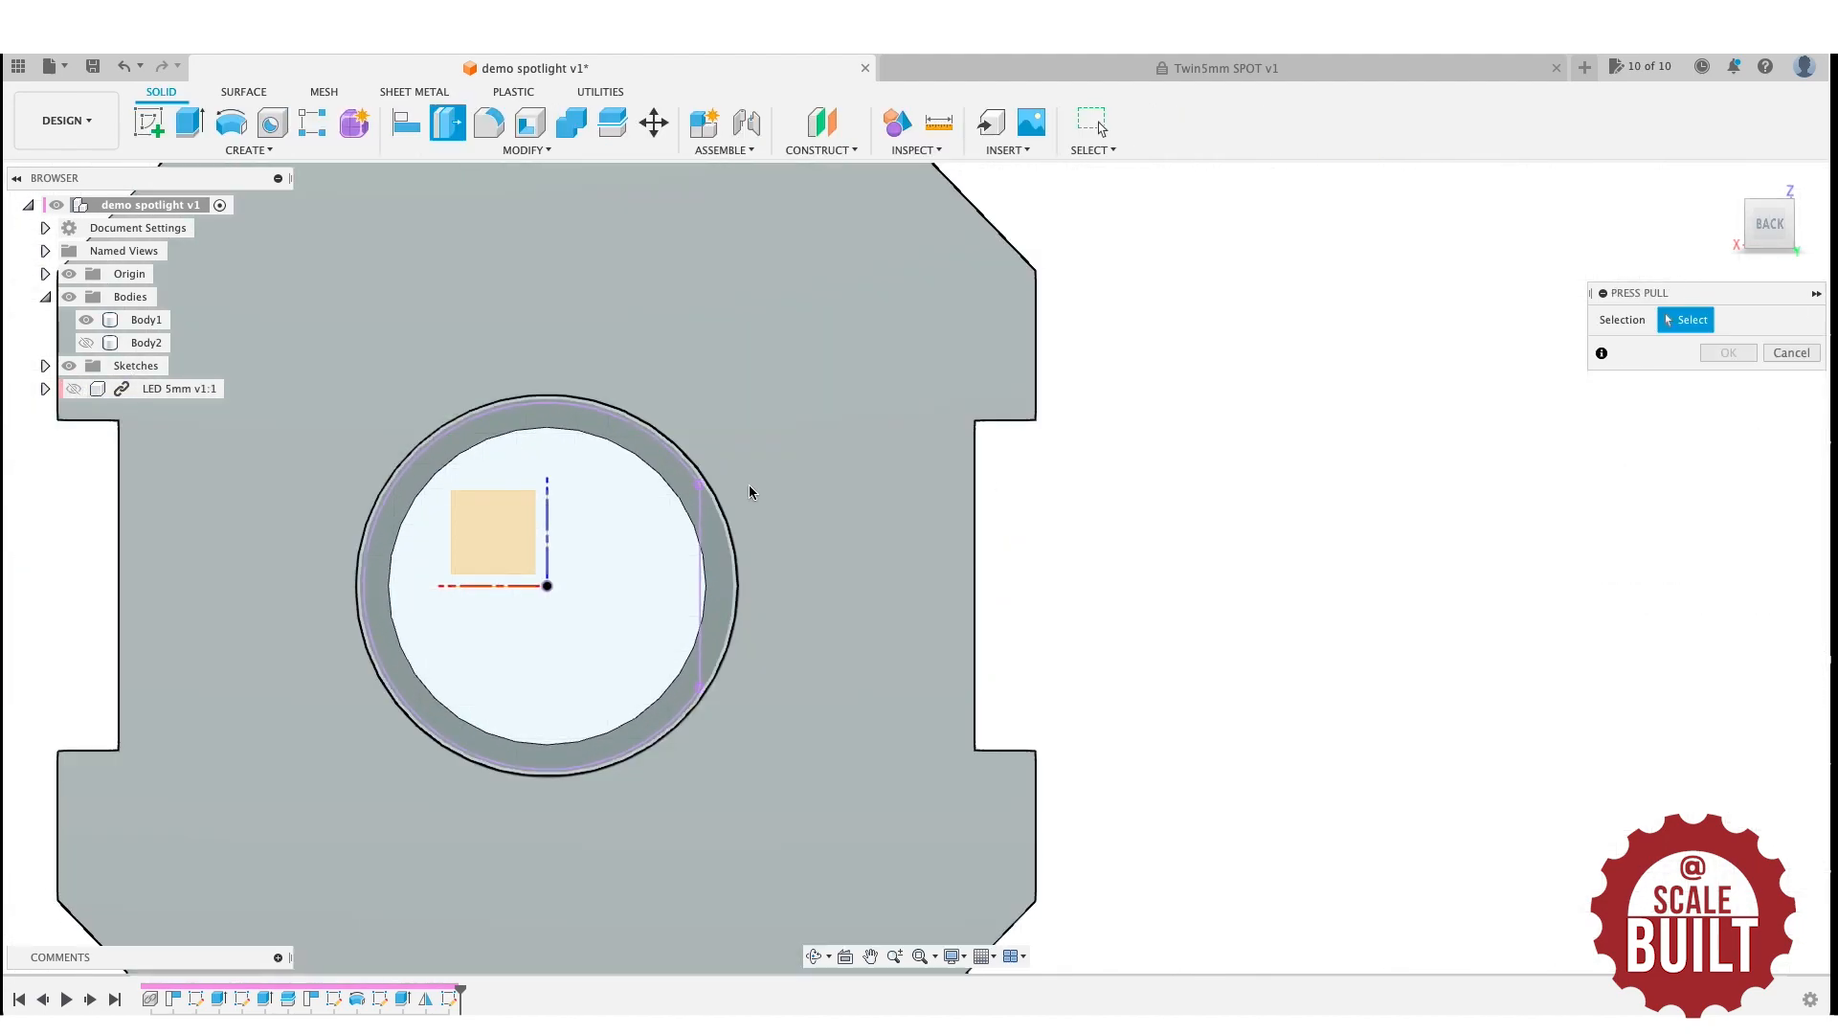
pyautogui.click(718, 532)
pyautogui.click(690, 485)
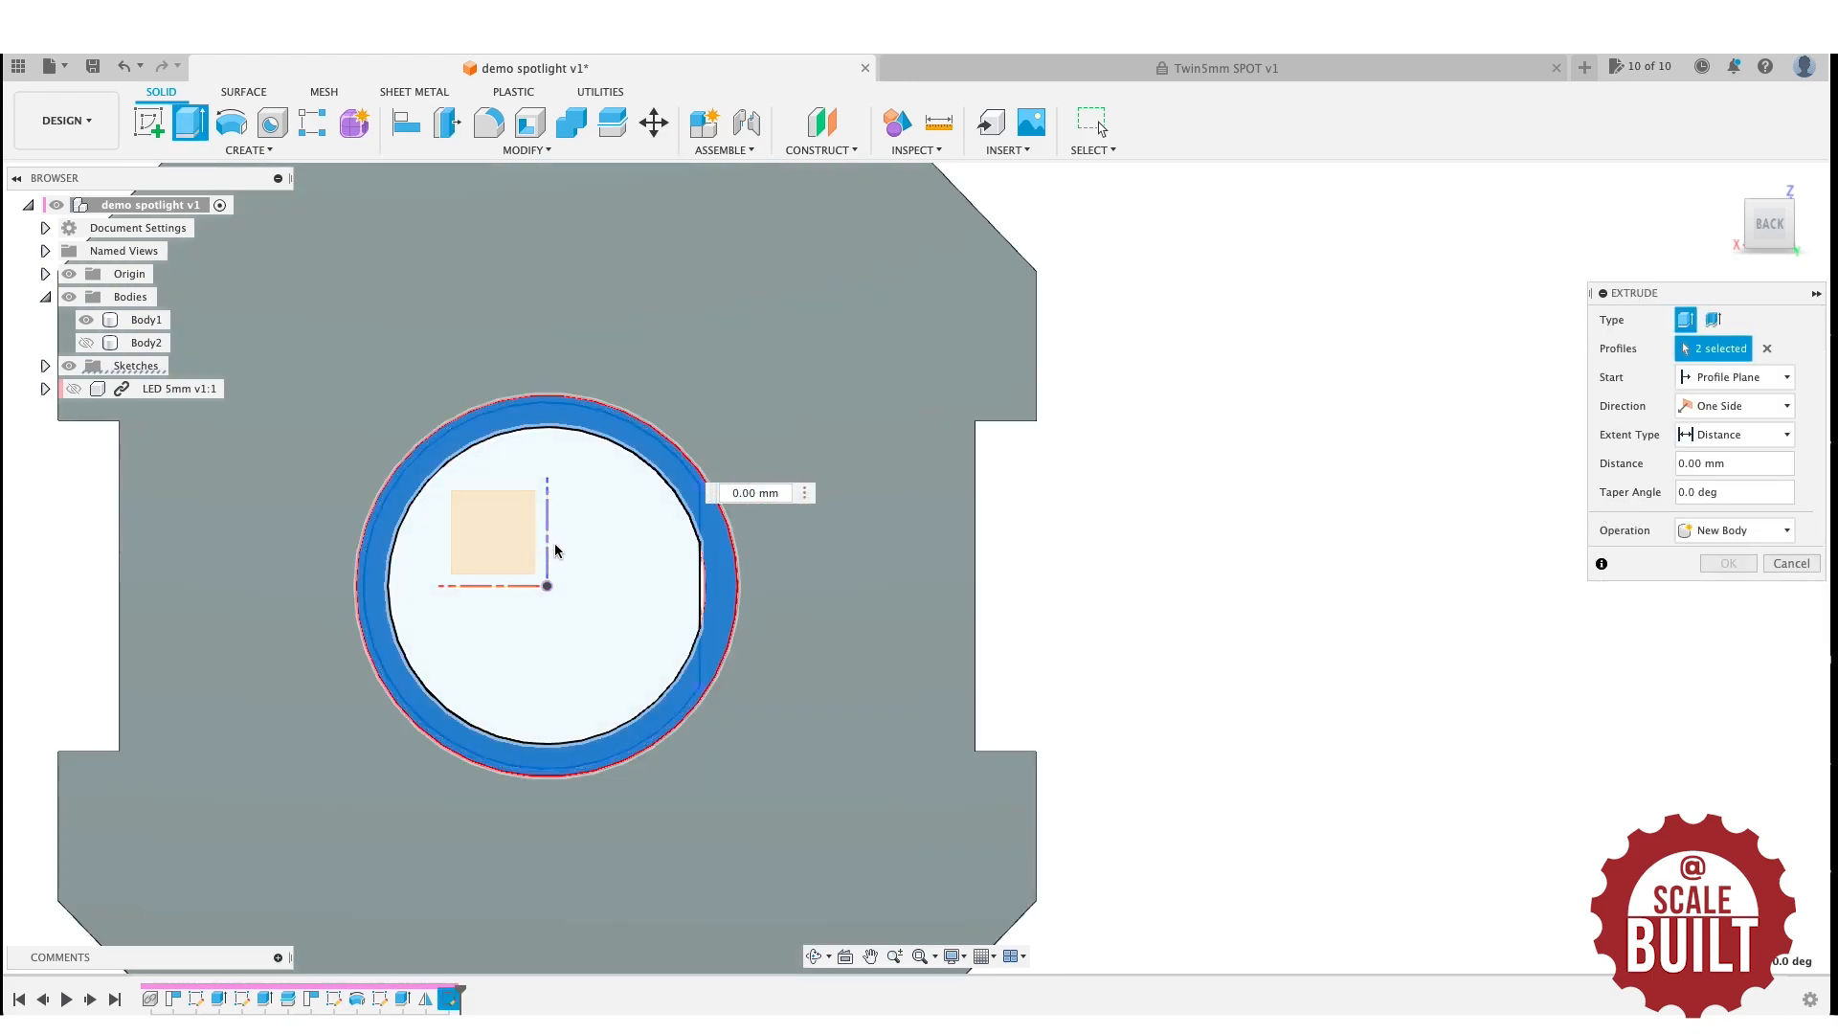
pyautogui.click(555, 551)
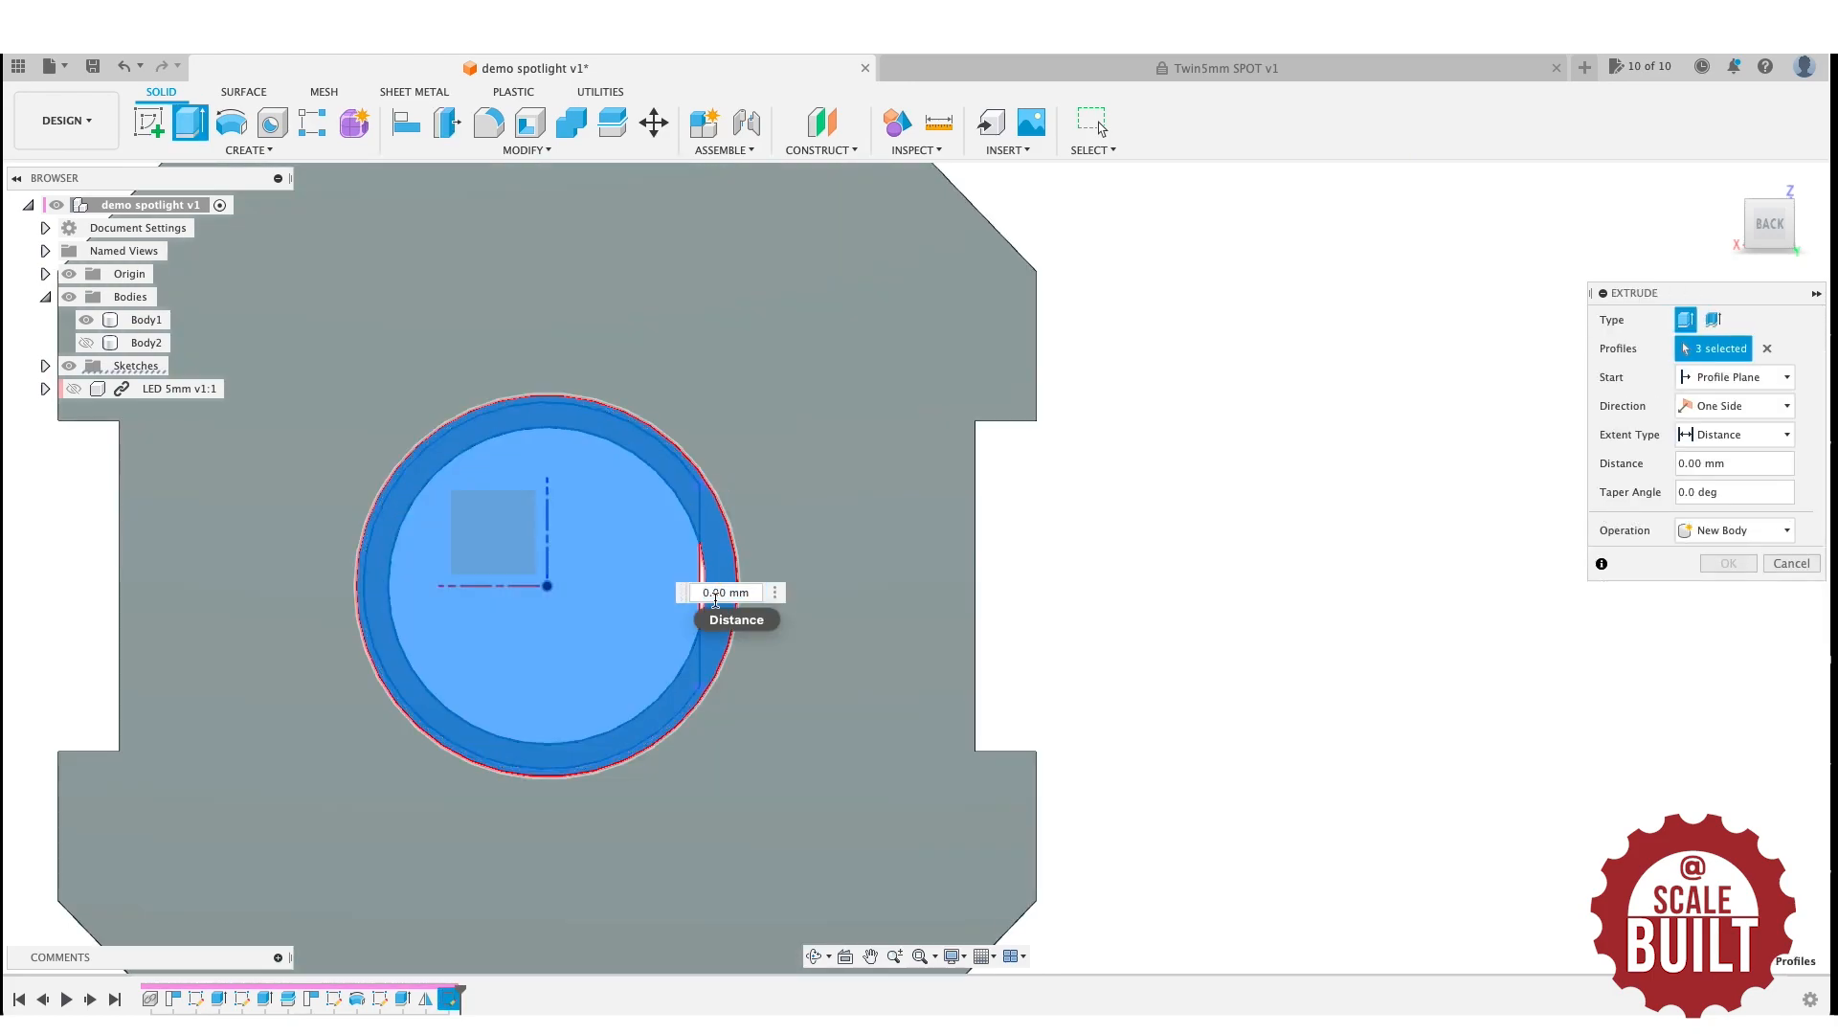
pyautogui.click(703, 556)
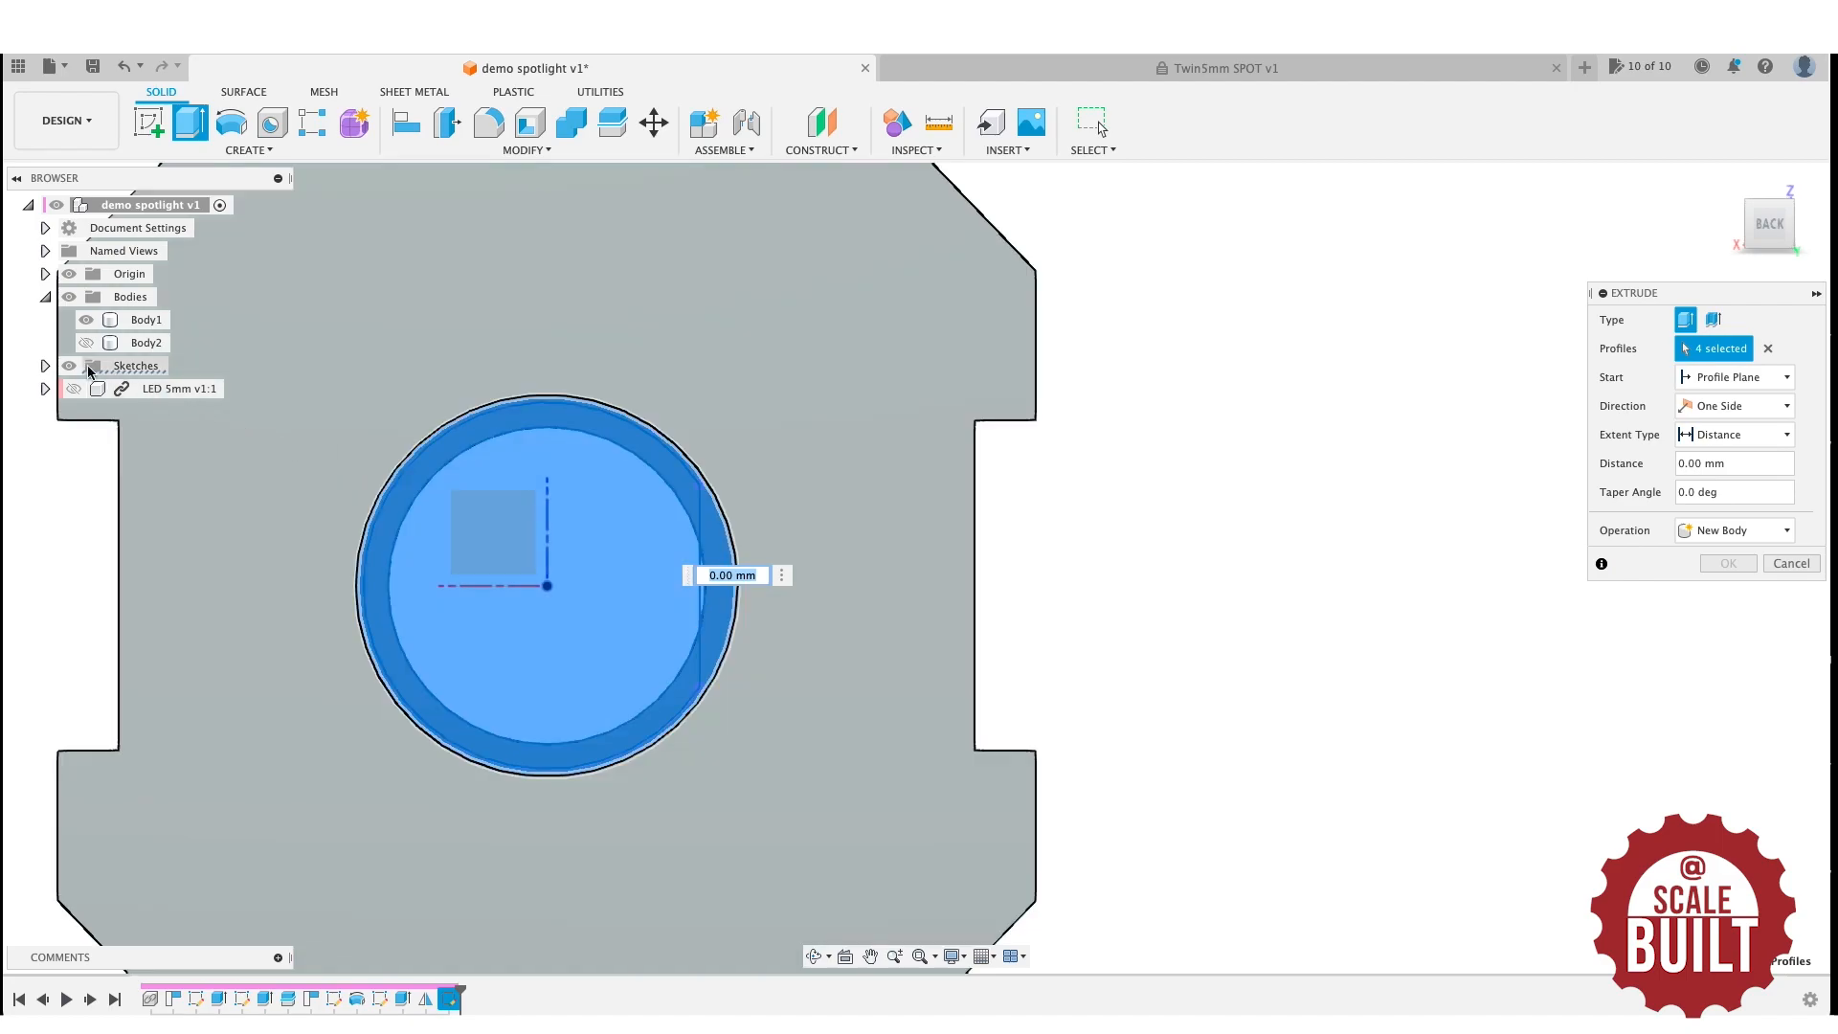
pyautogui.click(74, 389)
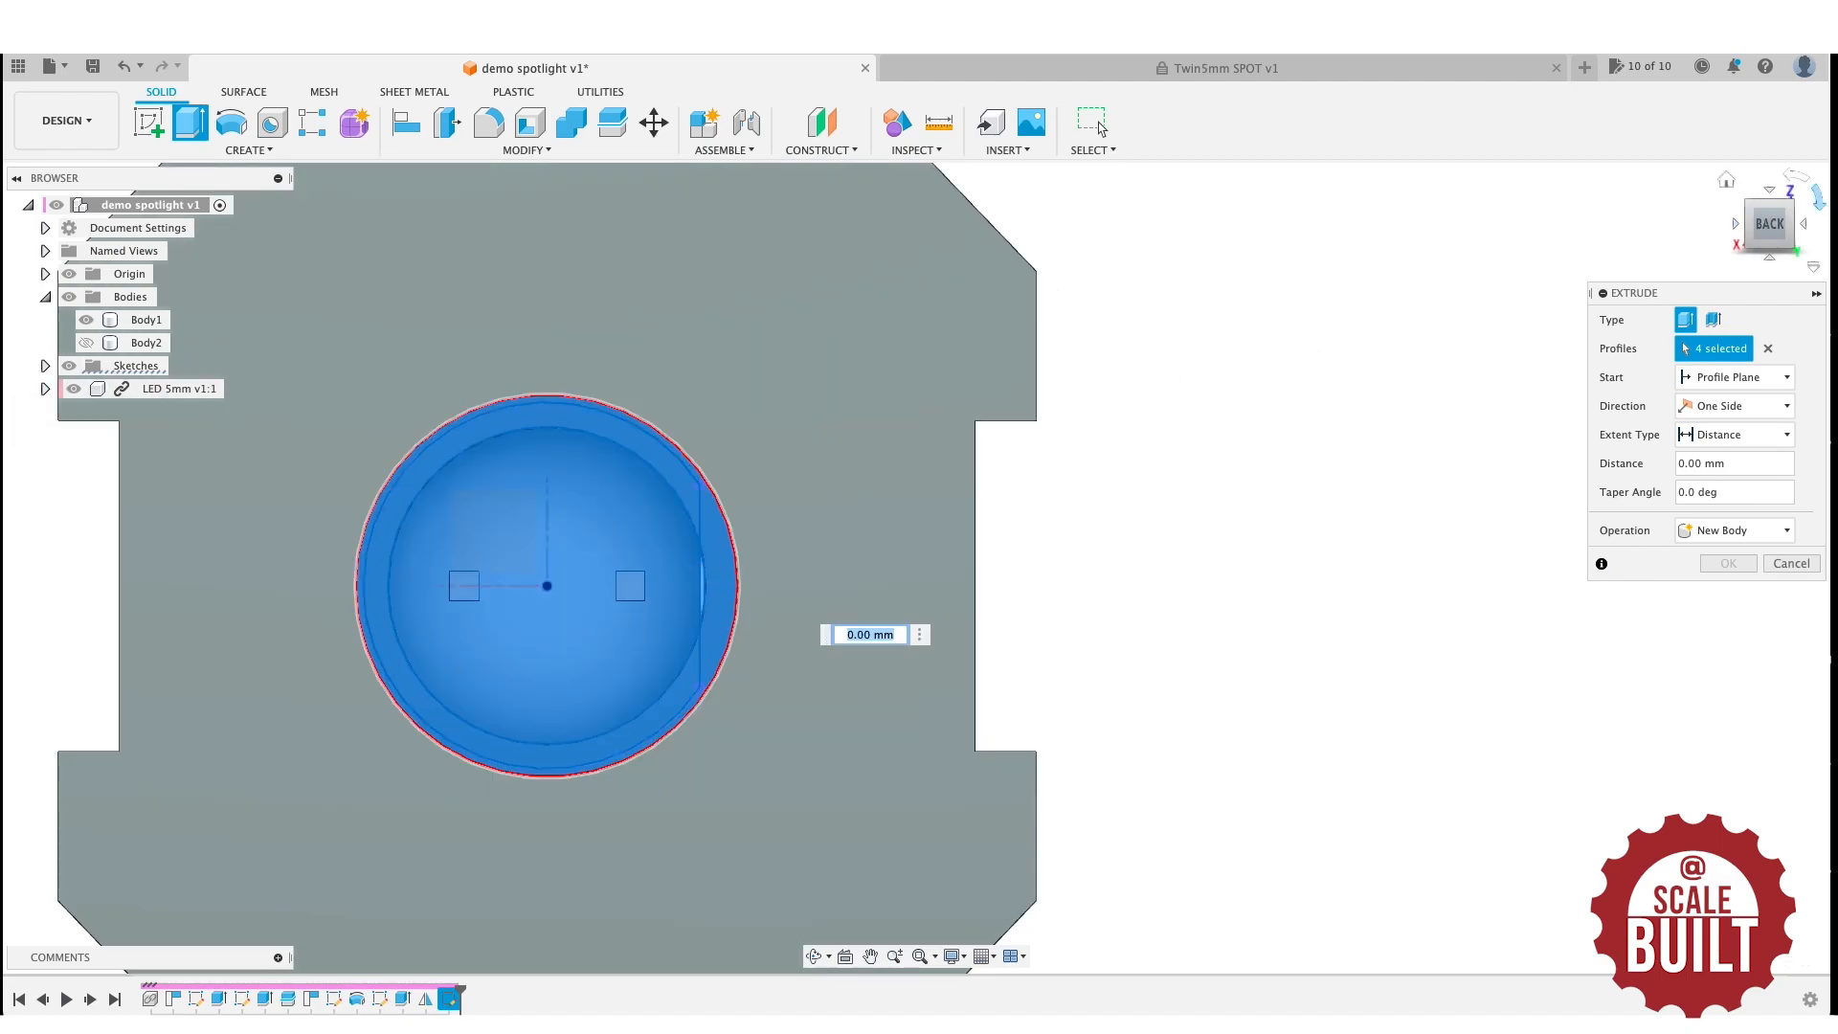
pyautogui.click(1773, 226)
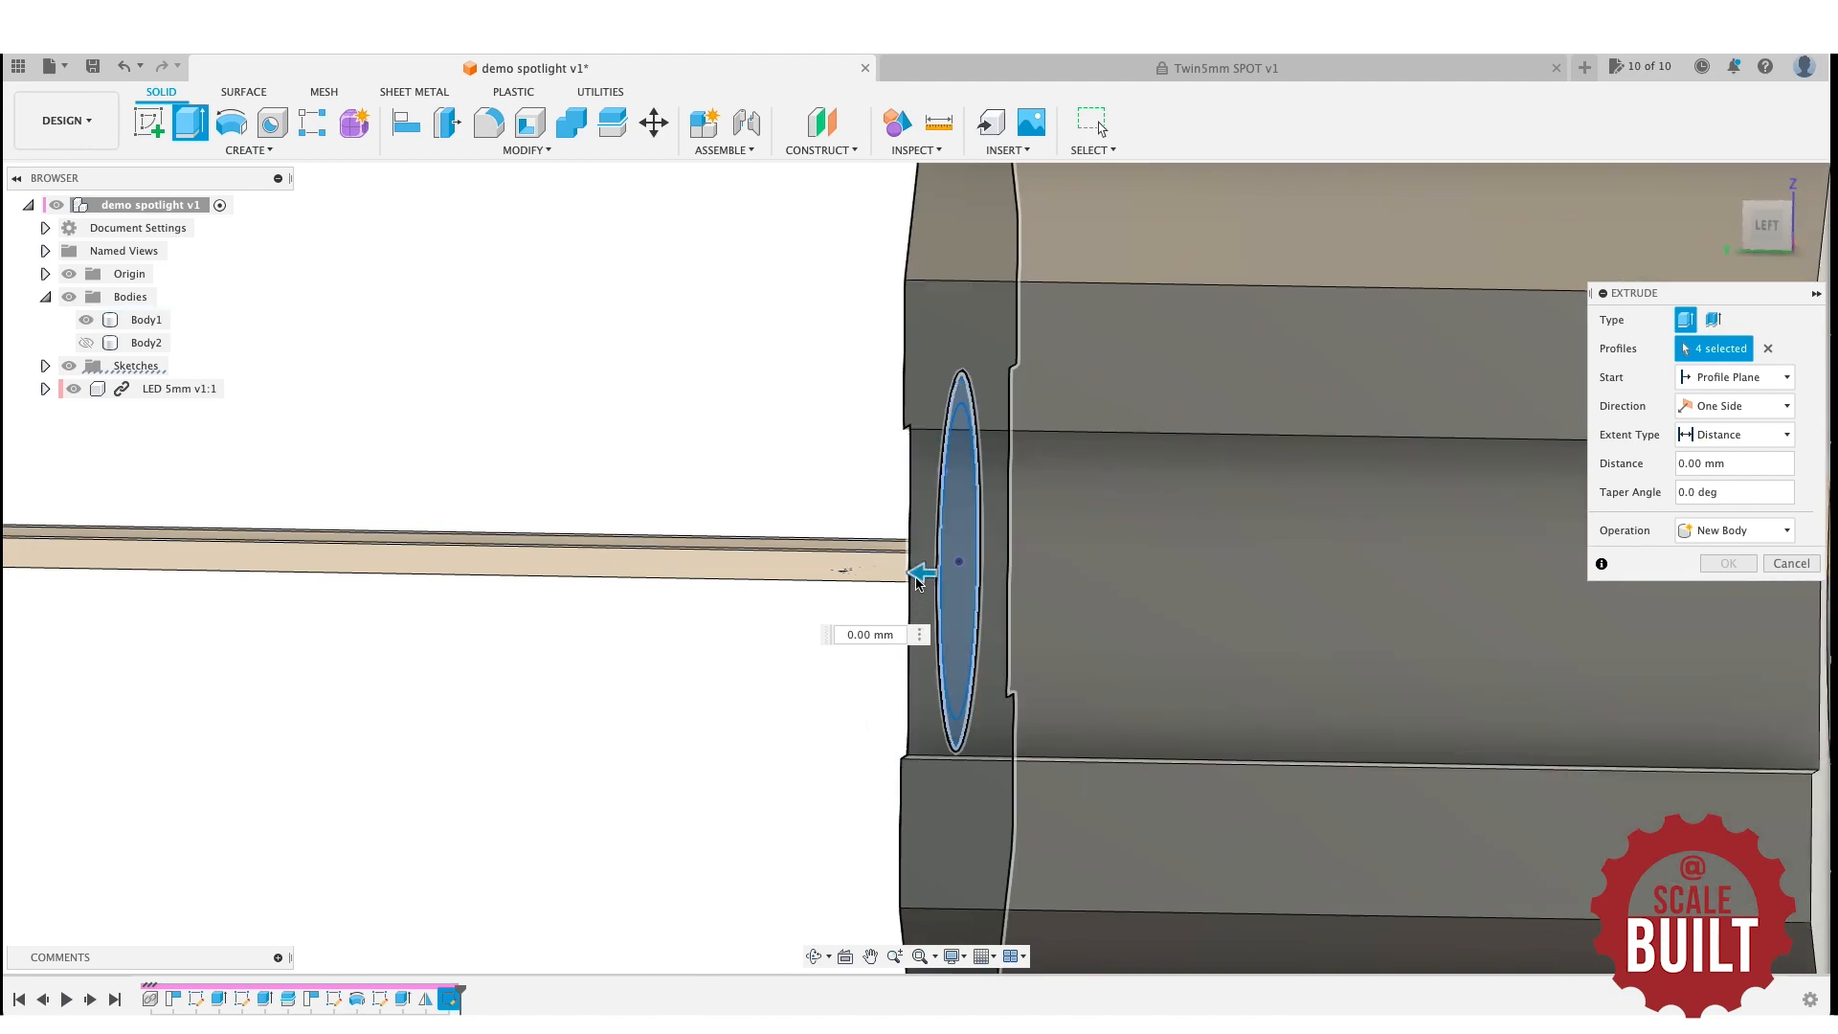
pyautogui.click(943, 579)
pyautogui.moveTo(920, 576); pyautogui.dragTo(1118, 577)
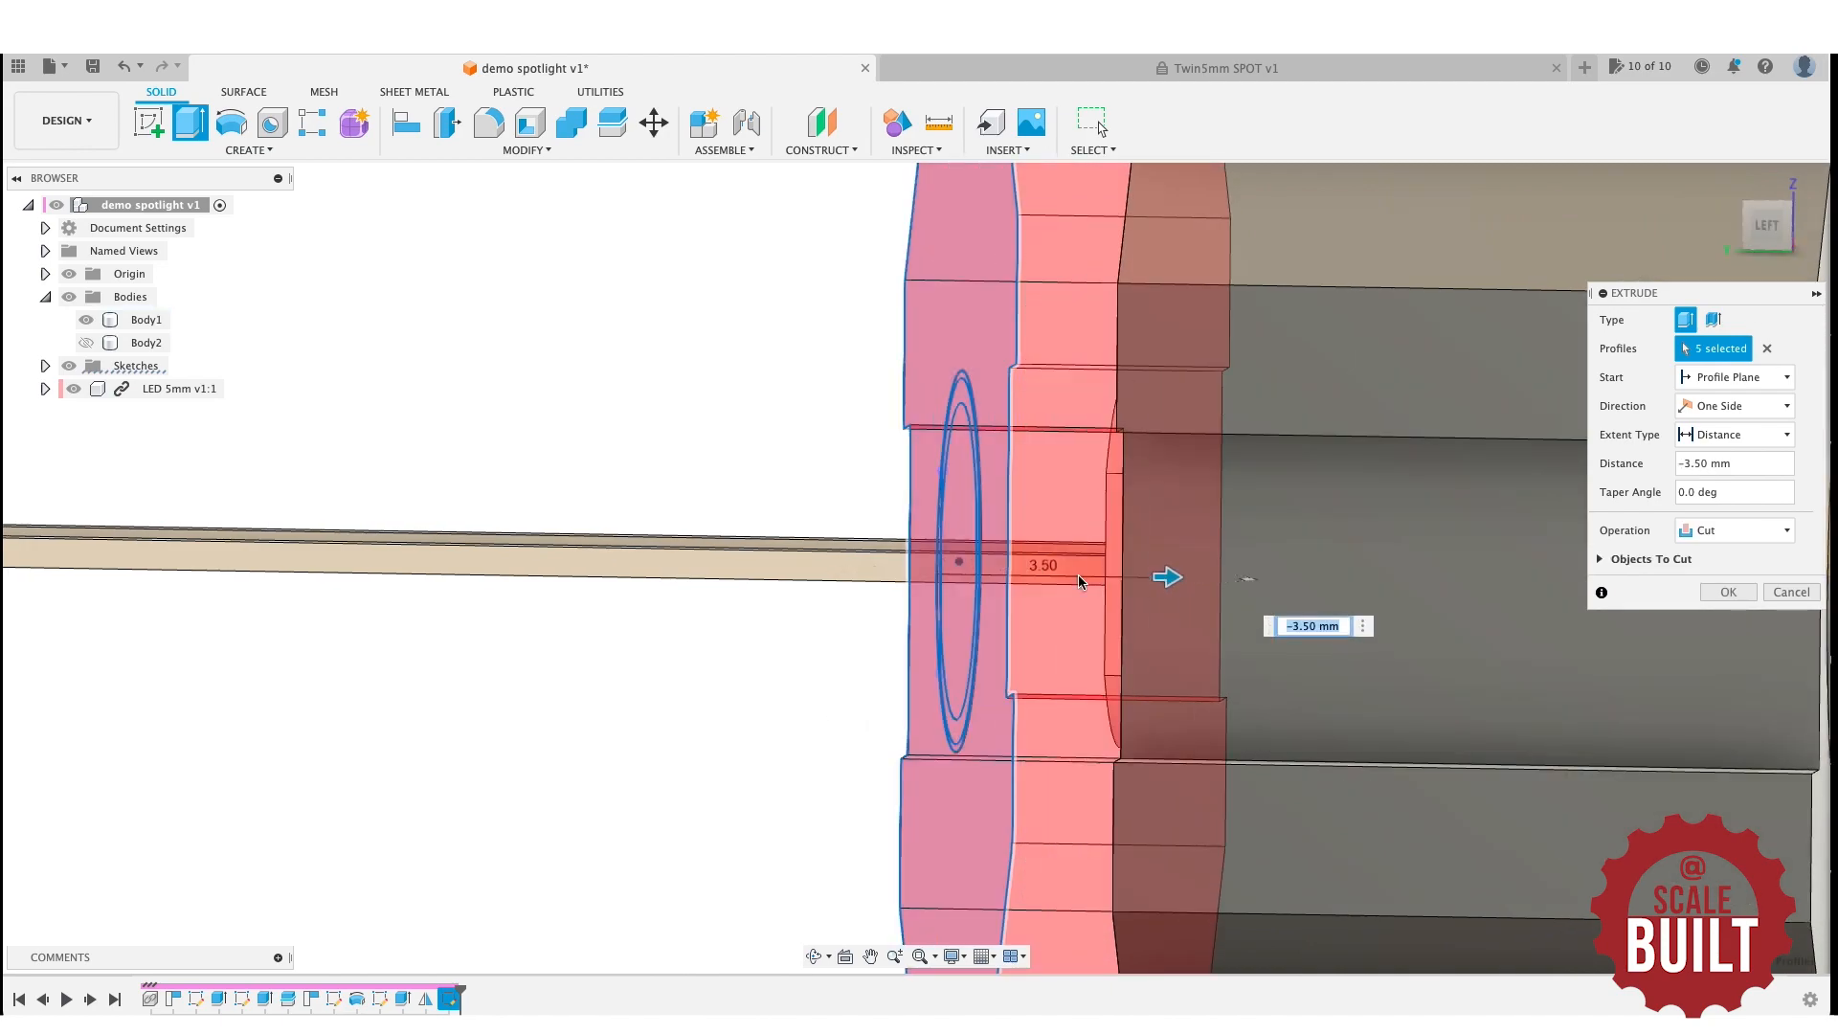
pyautogui.click(954, 240)
pyautogui.moveTo(1723, 257); pyautogui.dragTo(1271, 216)
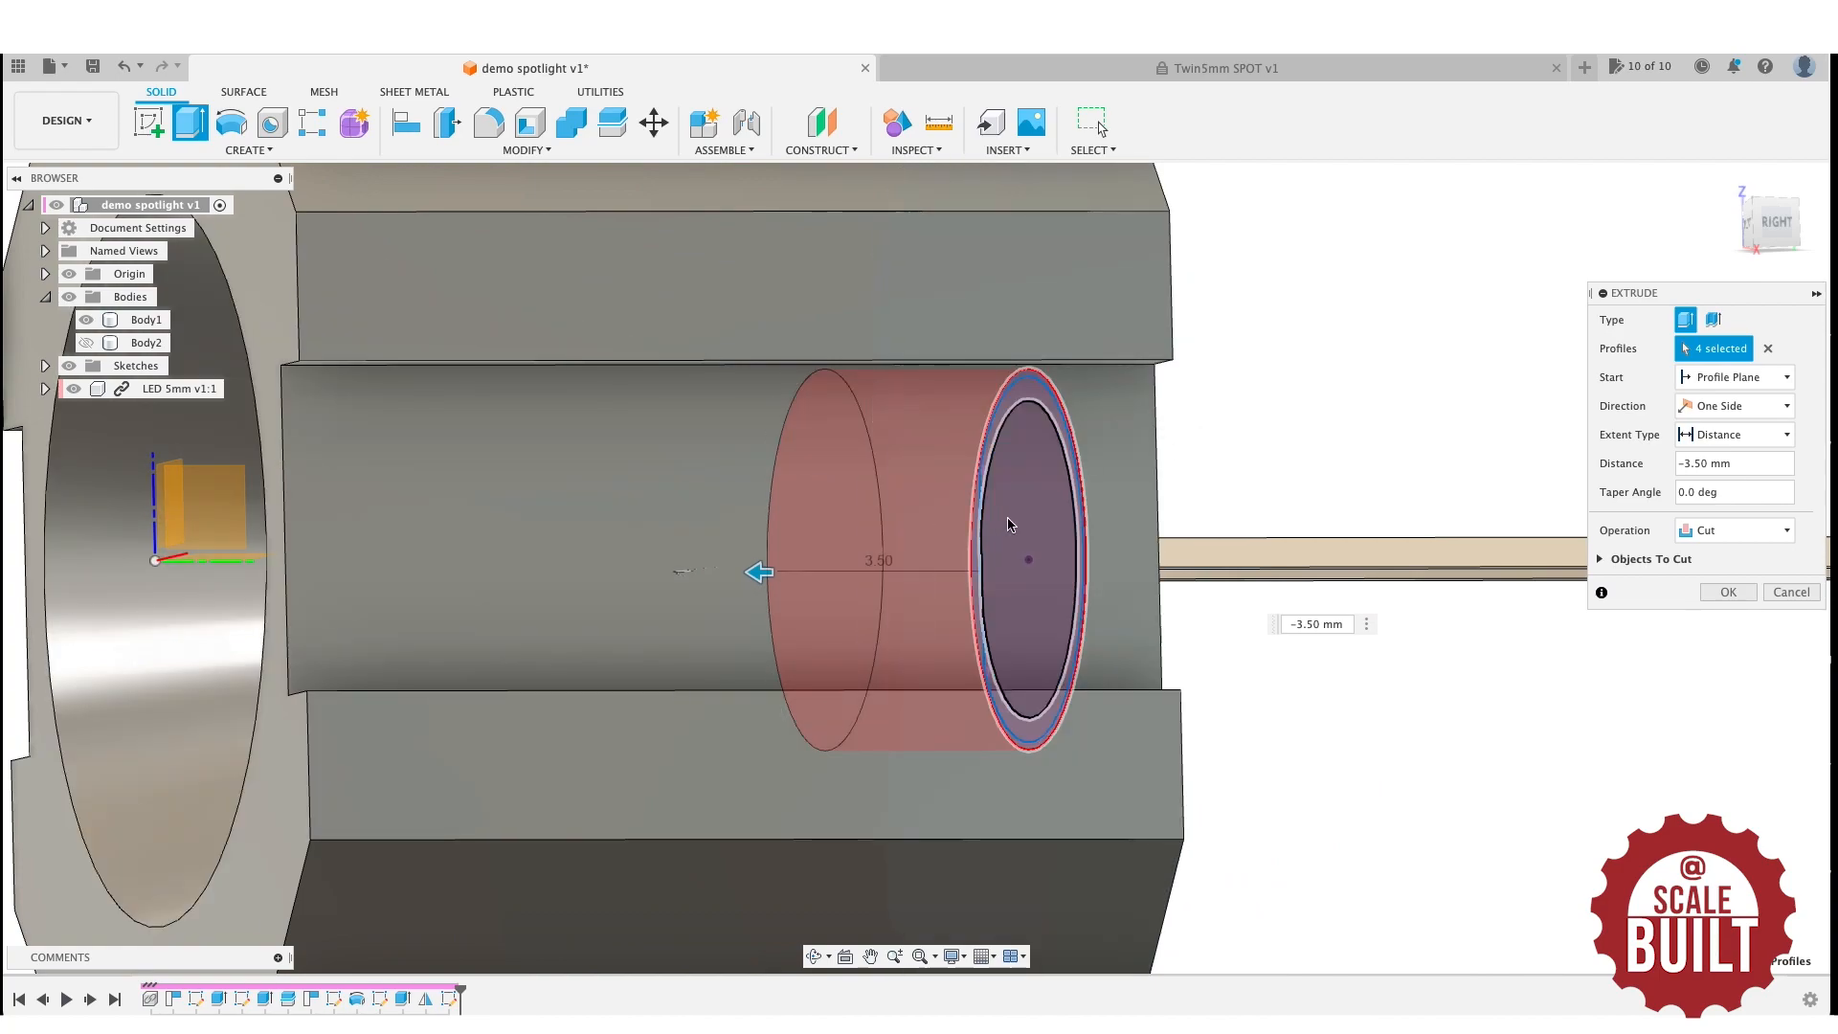
pyautogui.click(1776, 224)
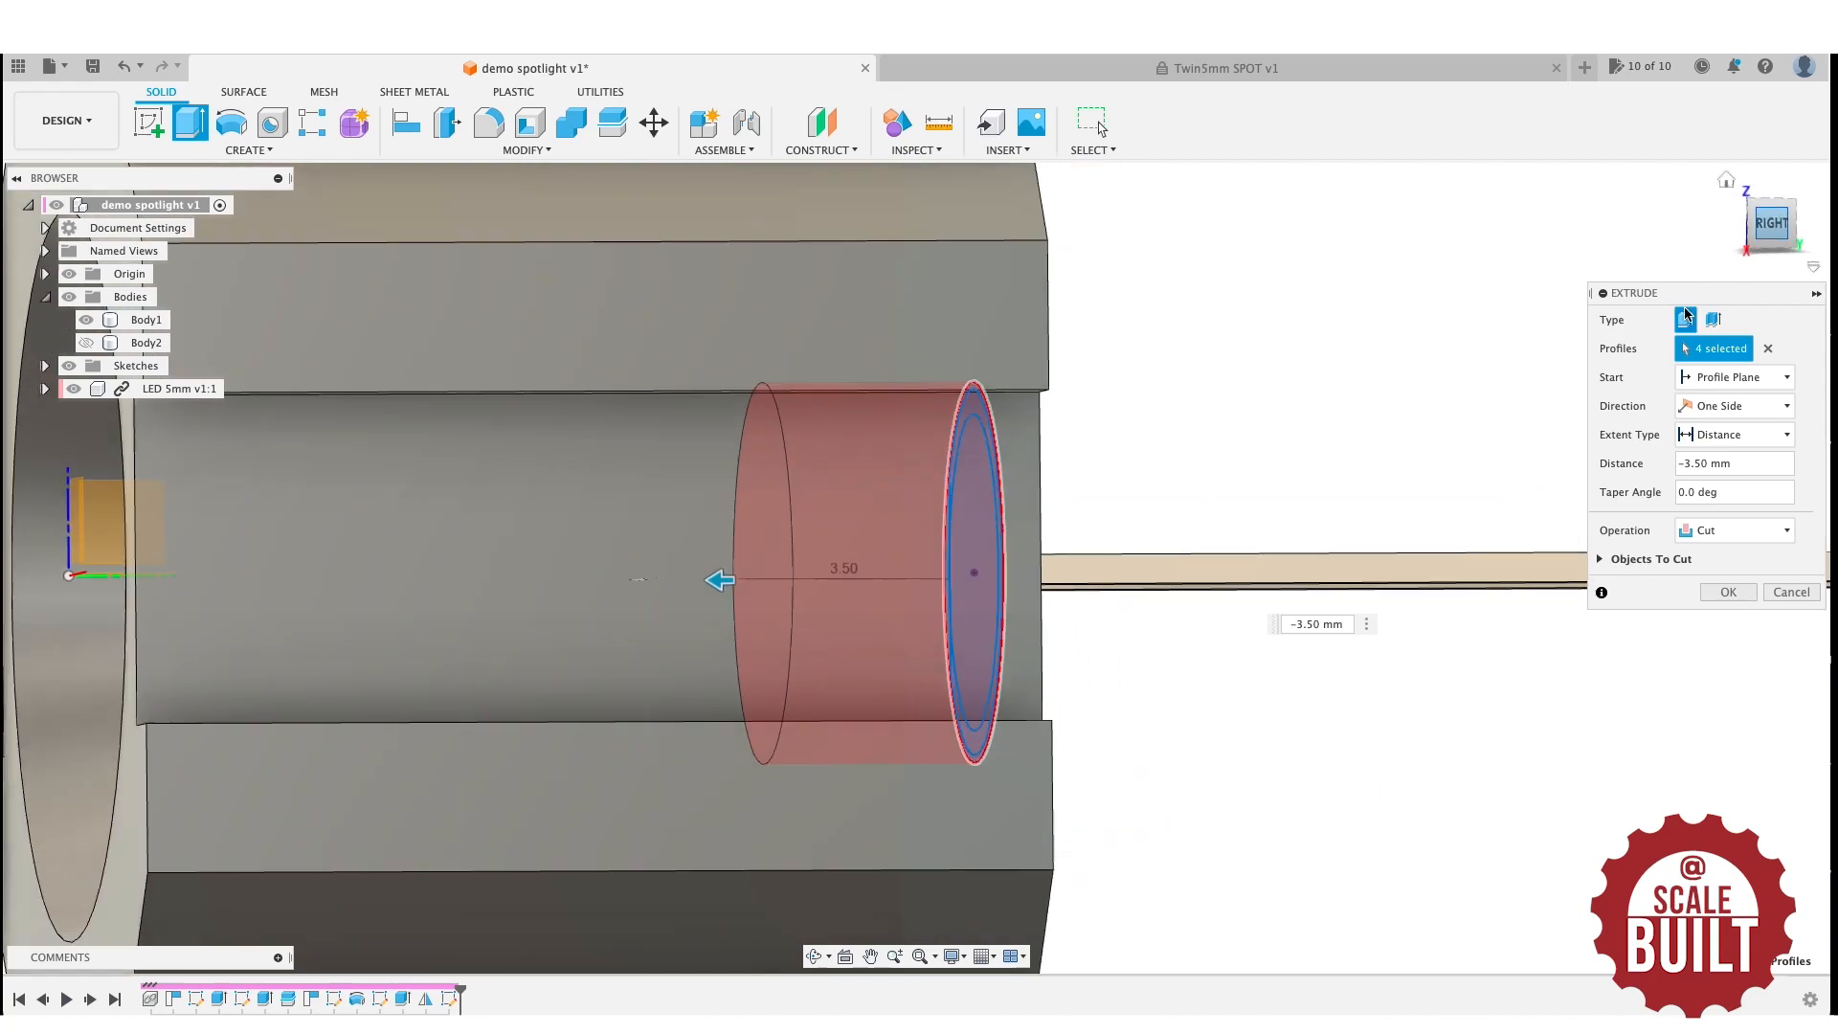
pyautogui.click(1782, 592)
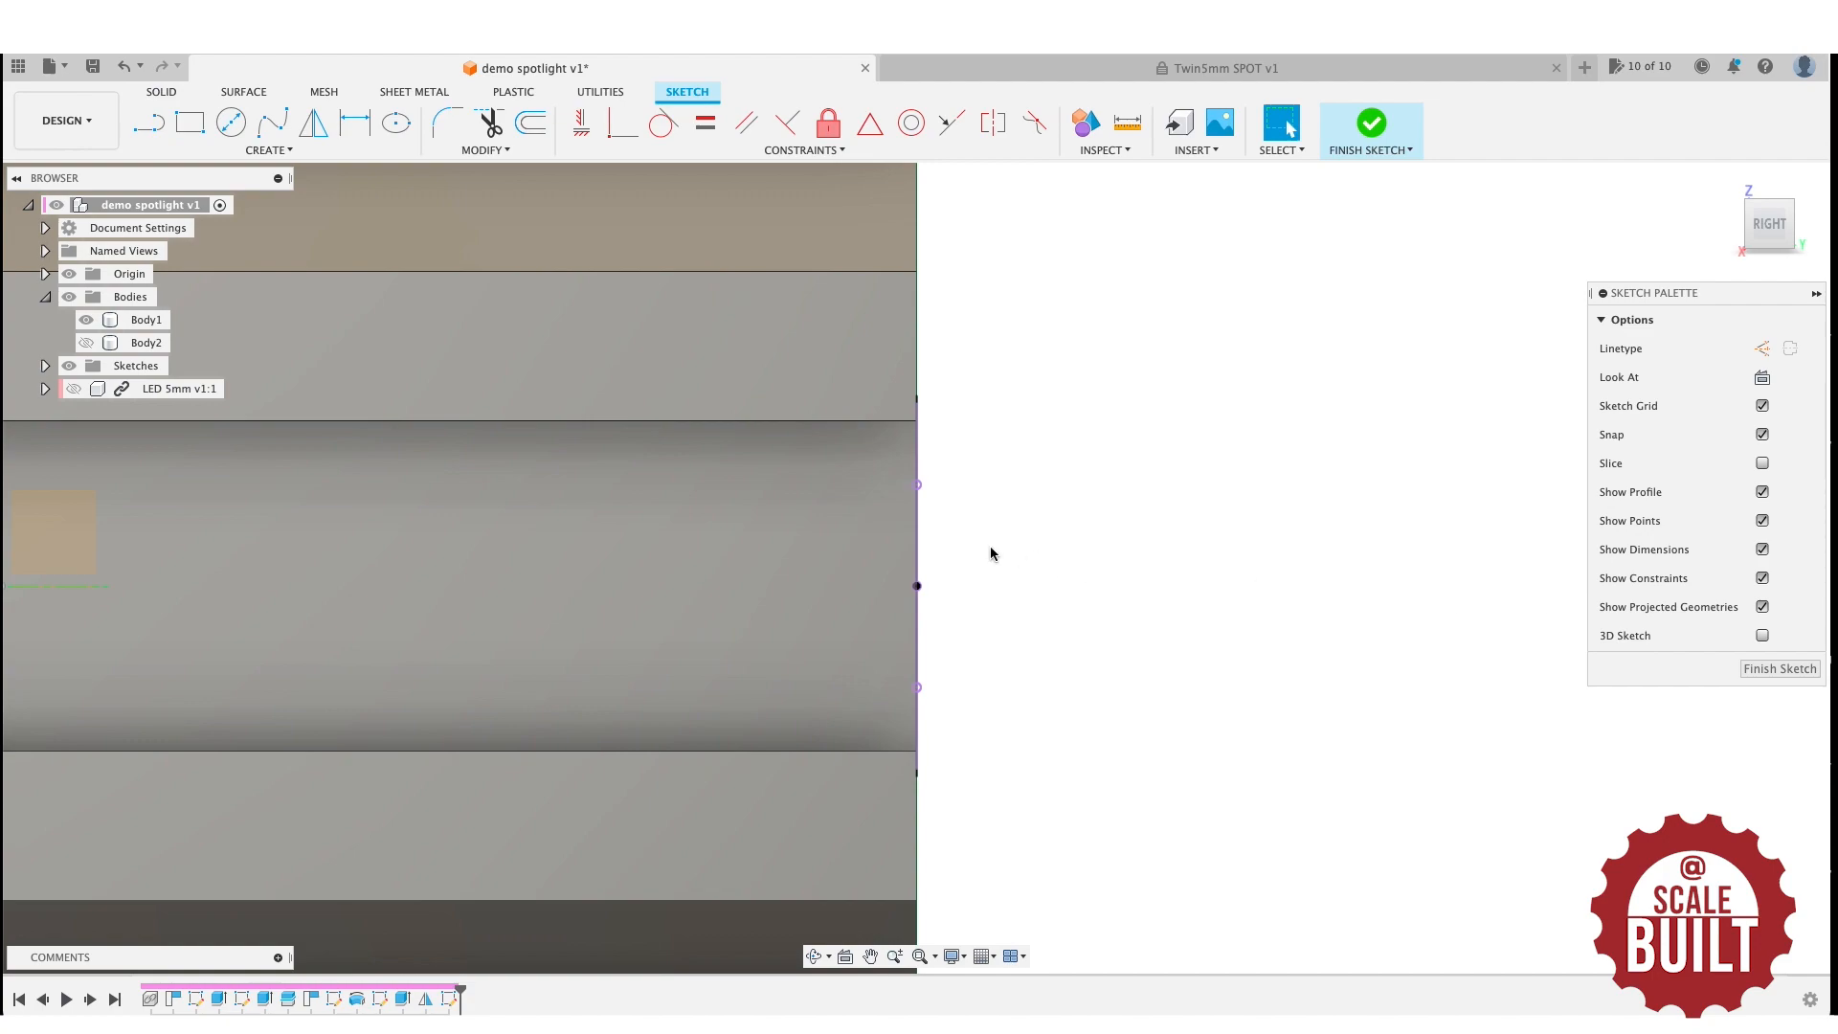
# Create a section analysis through the housing on the vertical lengthwise origin plane, keeping the 0 mm distance.
pyautogui.scroll(-4, 999, 518)
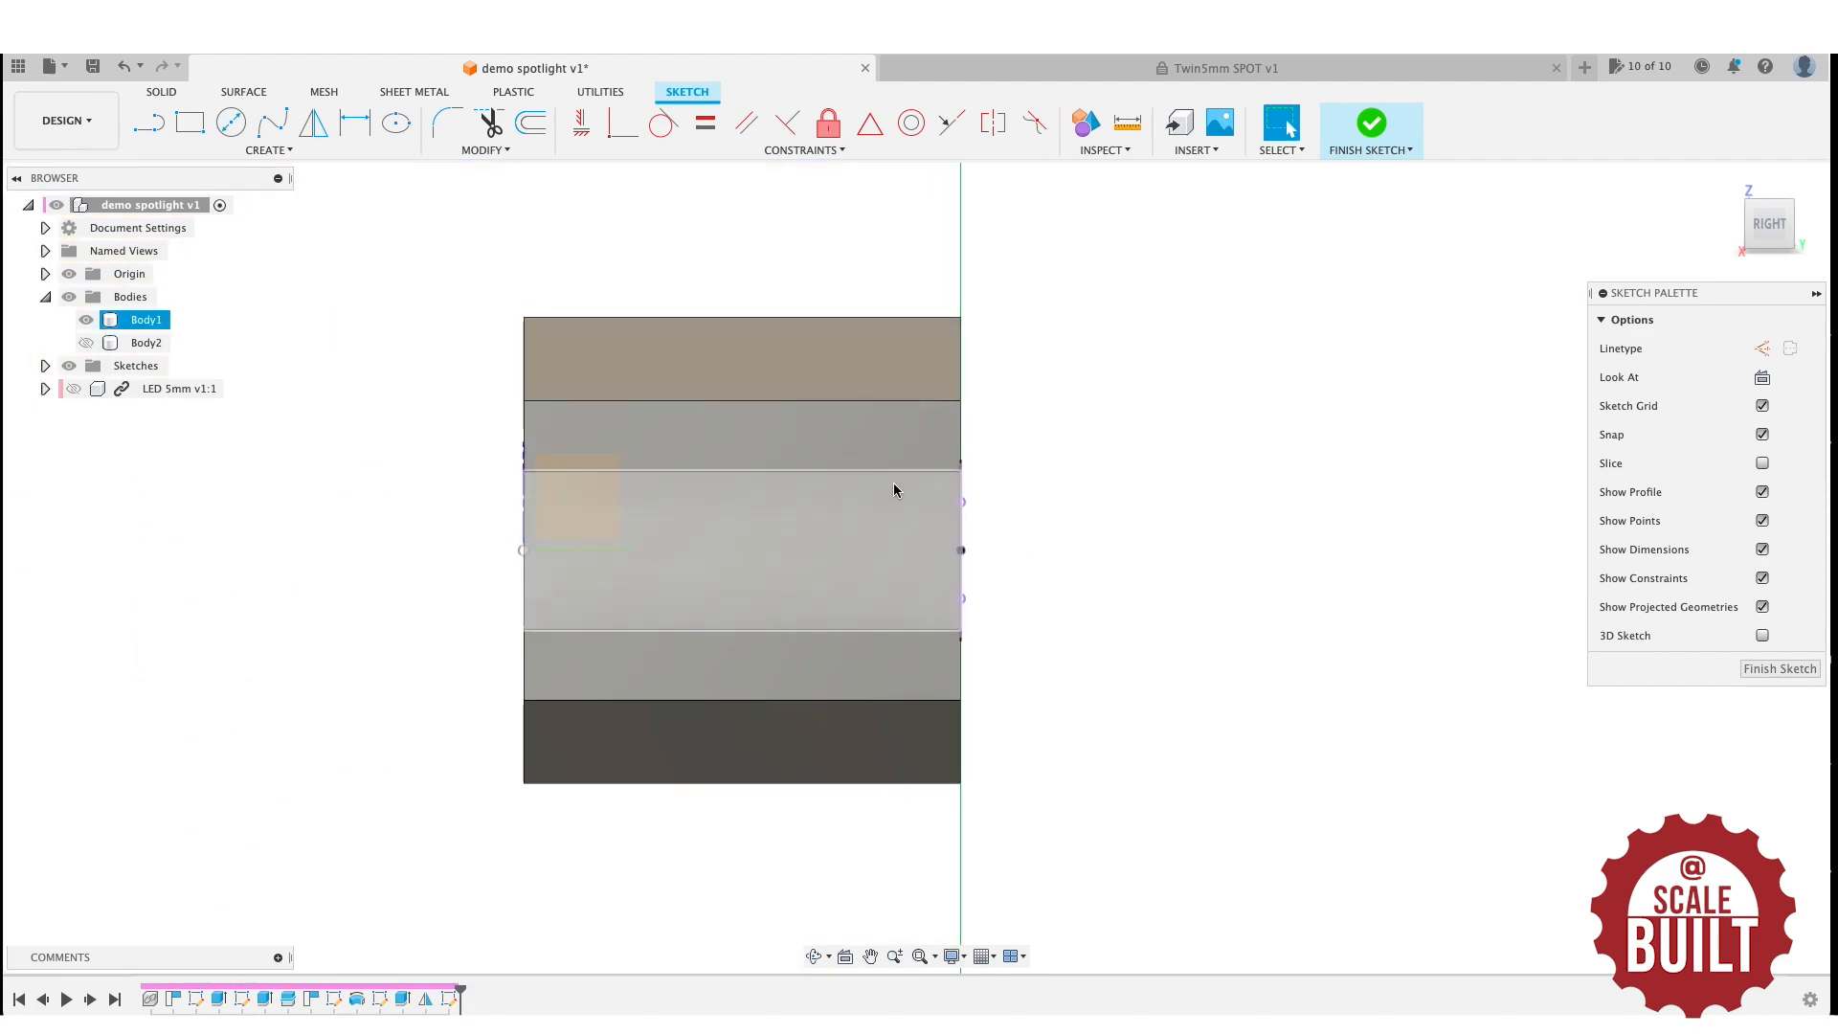
pyautogui.click(1123, 151)
pyautogui.click(1130, 362)
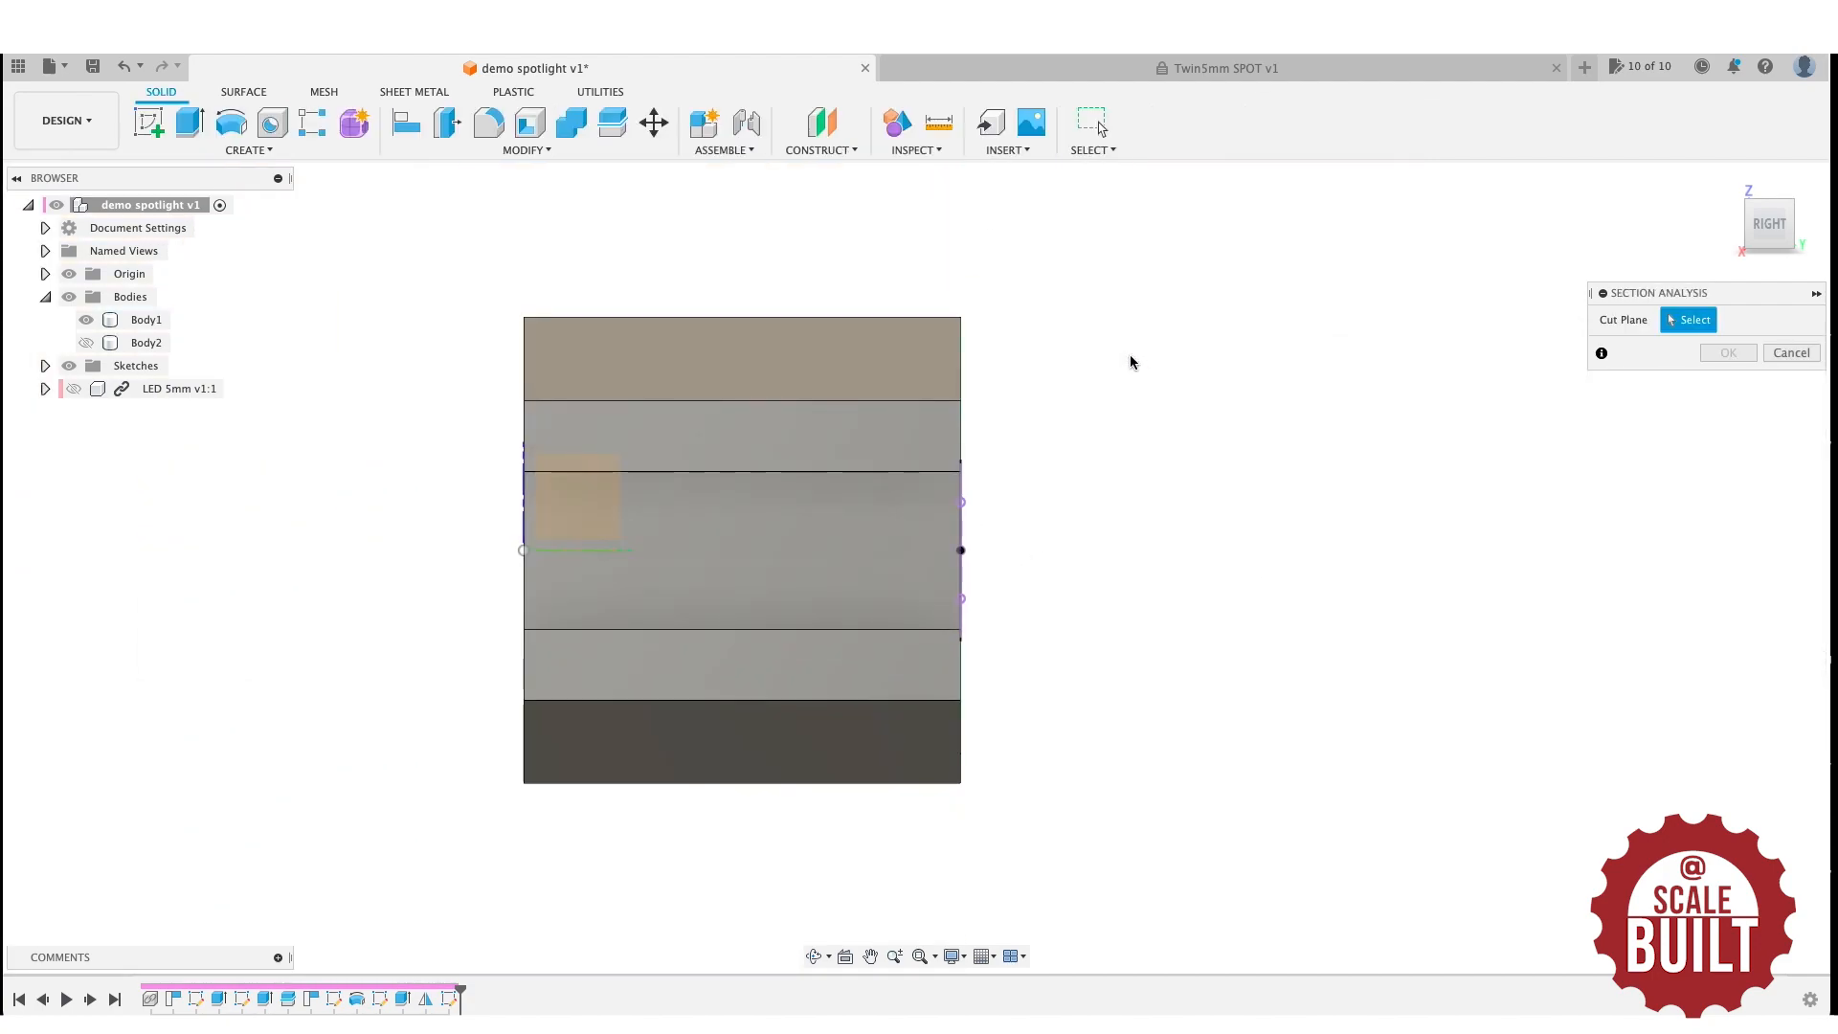
pyautogui.scroll(-3, 1338, 382)
pyautogui.moveTo(1776, 229)
pyautogui.mouseDown()
pyautogui.moveTo(1823, 243)
pyautogui.moveTo(1366, 263)
pyautogui.mouseUp()
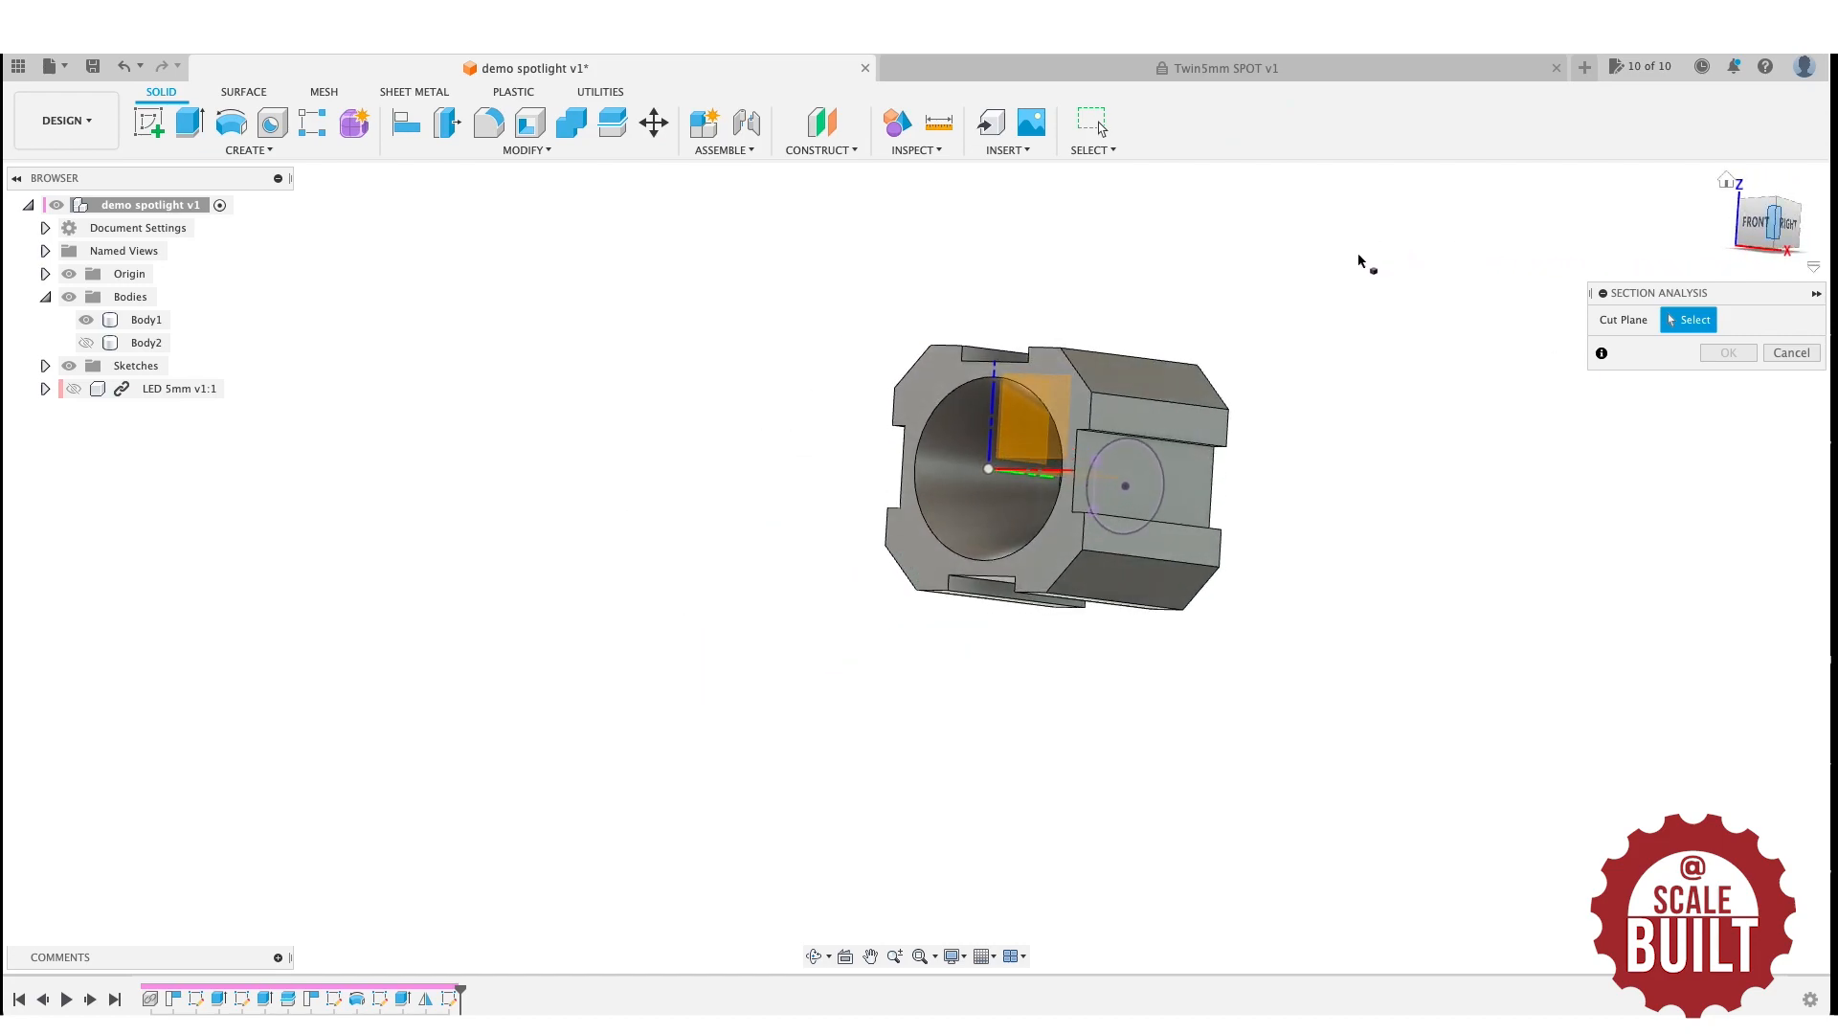
pyautogui.click(1044, 467)
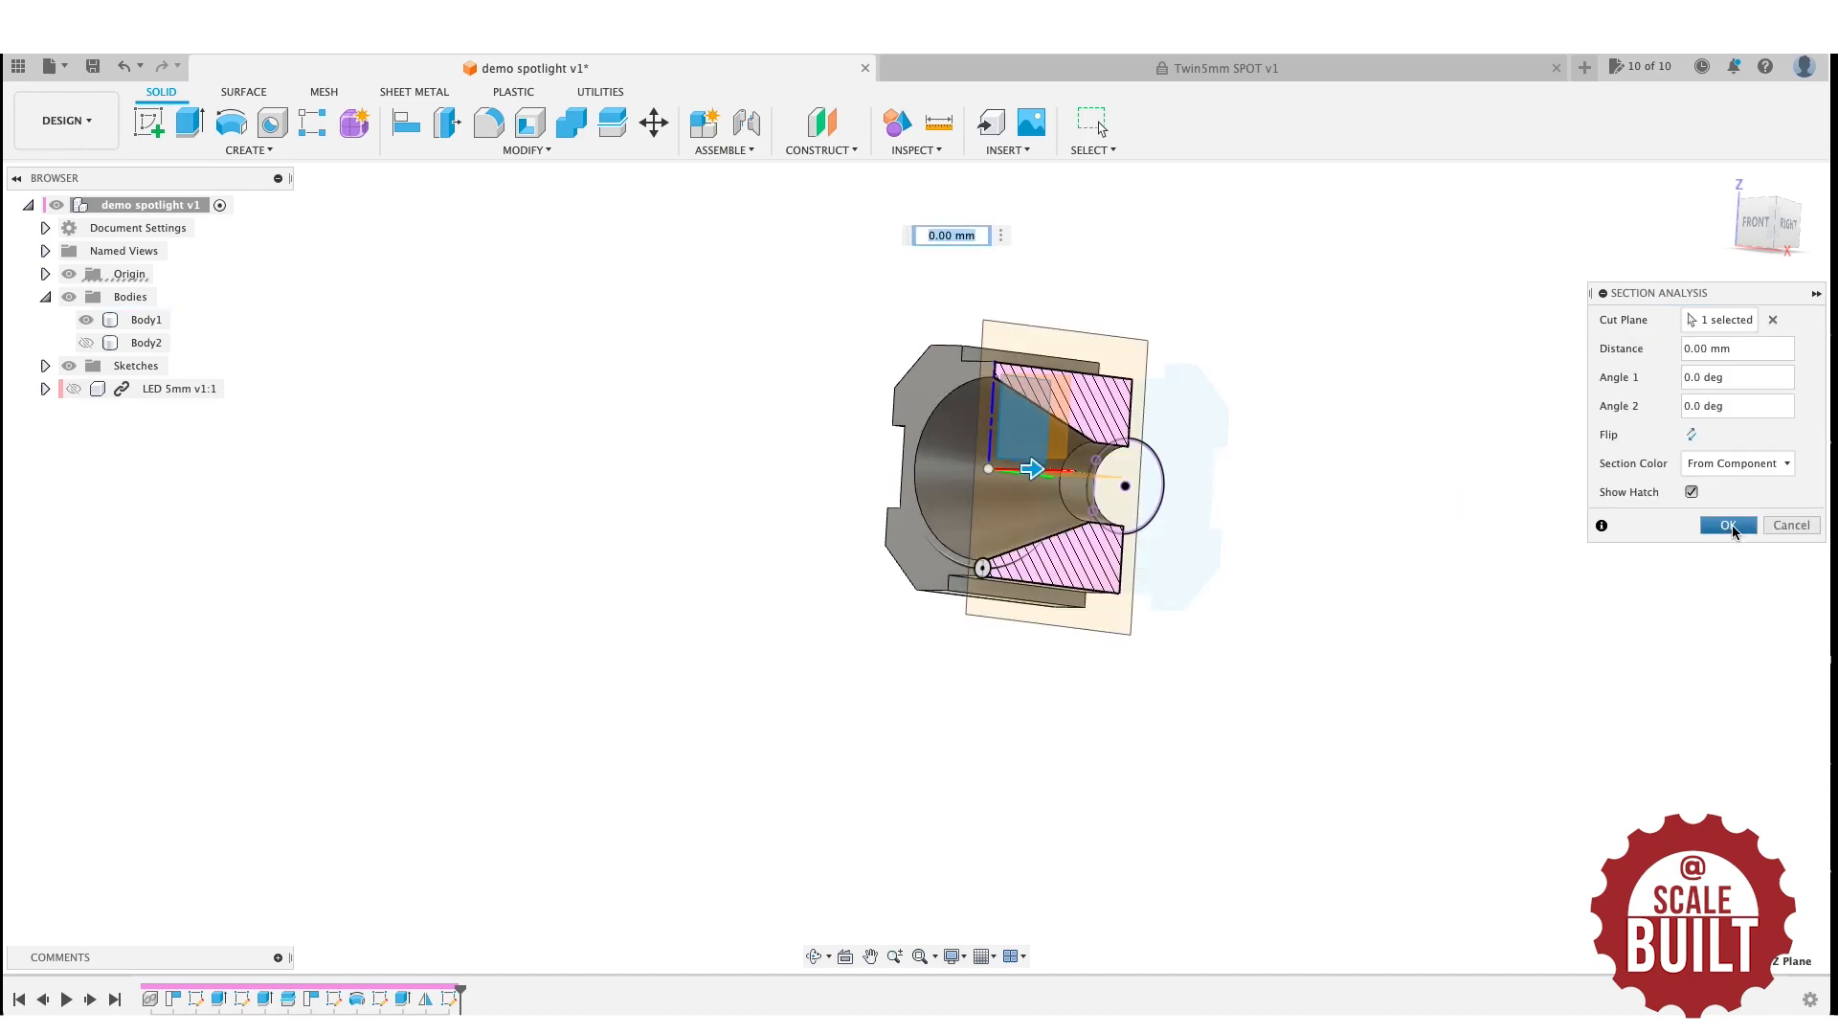
pyautogui.click(1729, 525)
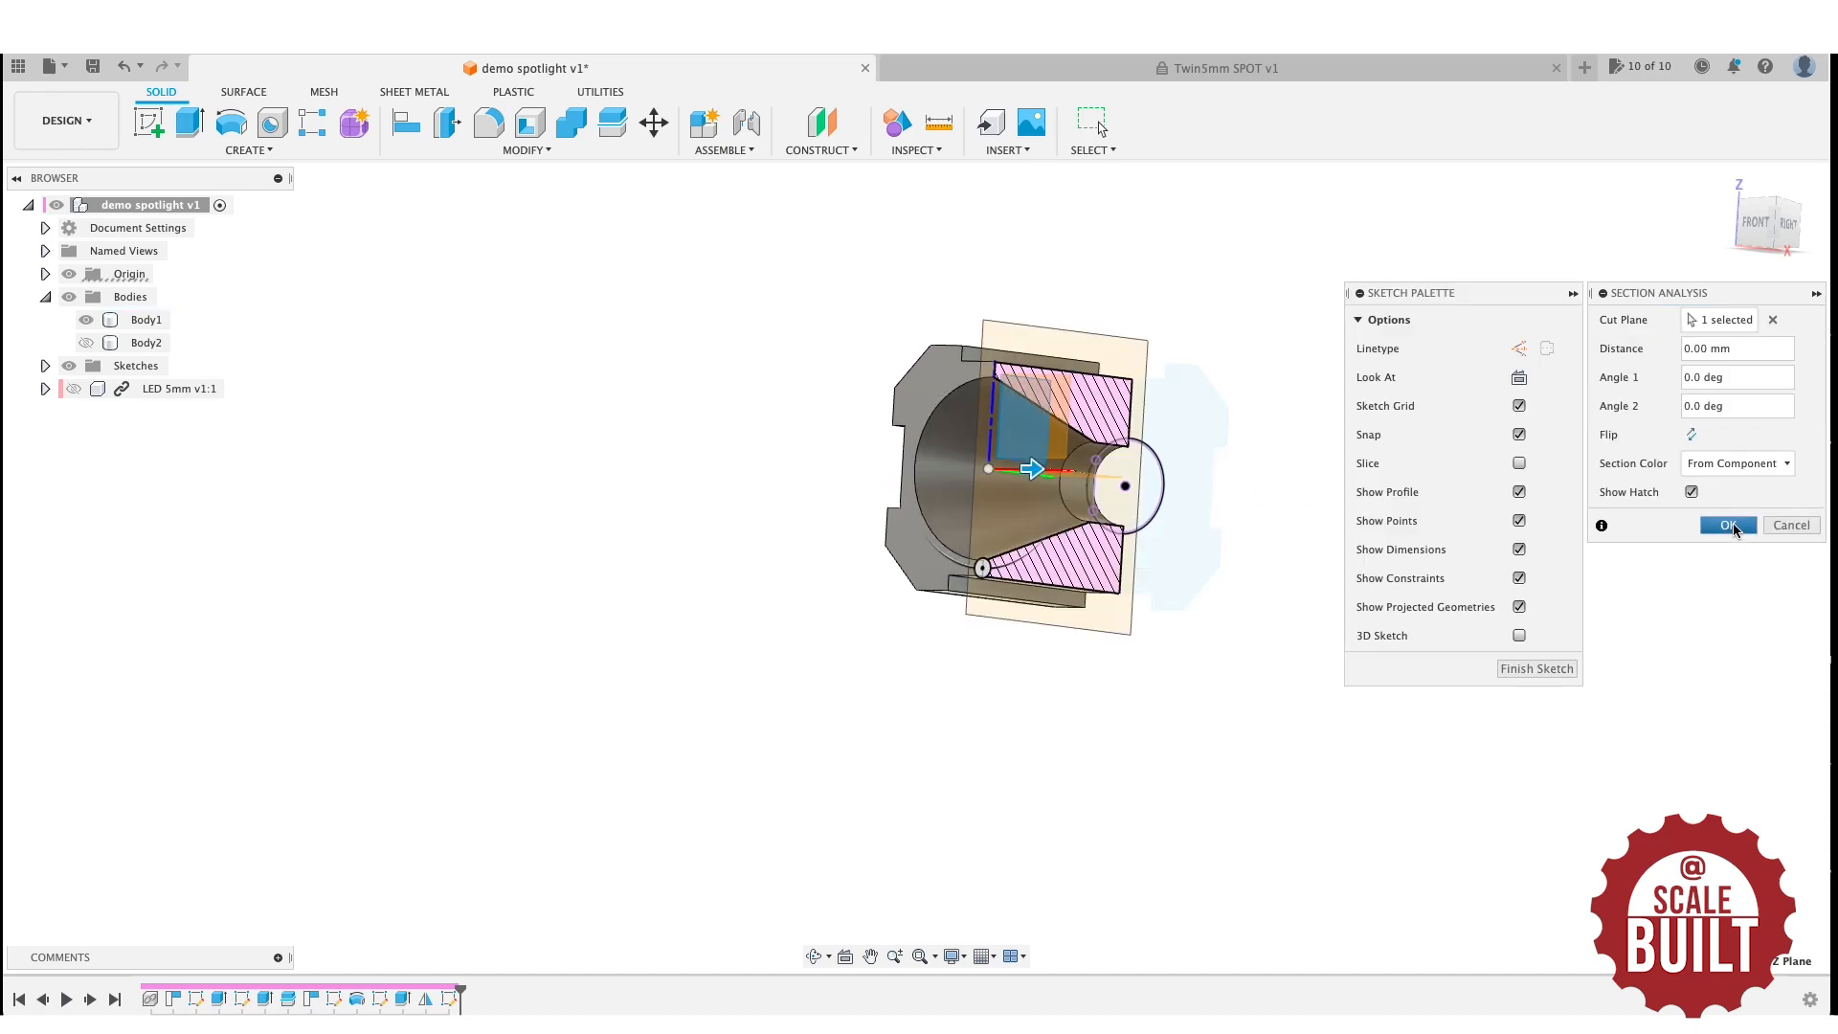
# Cut the sketched flange circle's profiles 3.70 mm into the housing's rear, up to the LED flange's front edge, and hide the LED component.
pyautogui.click(1785, 226)
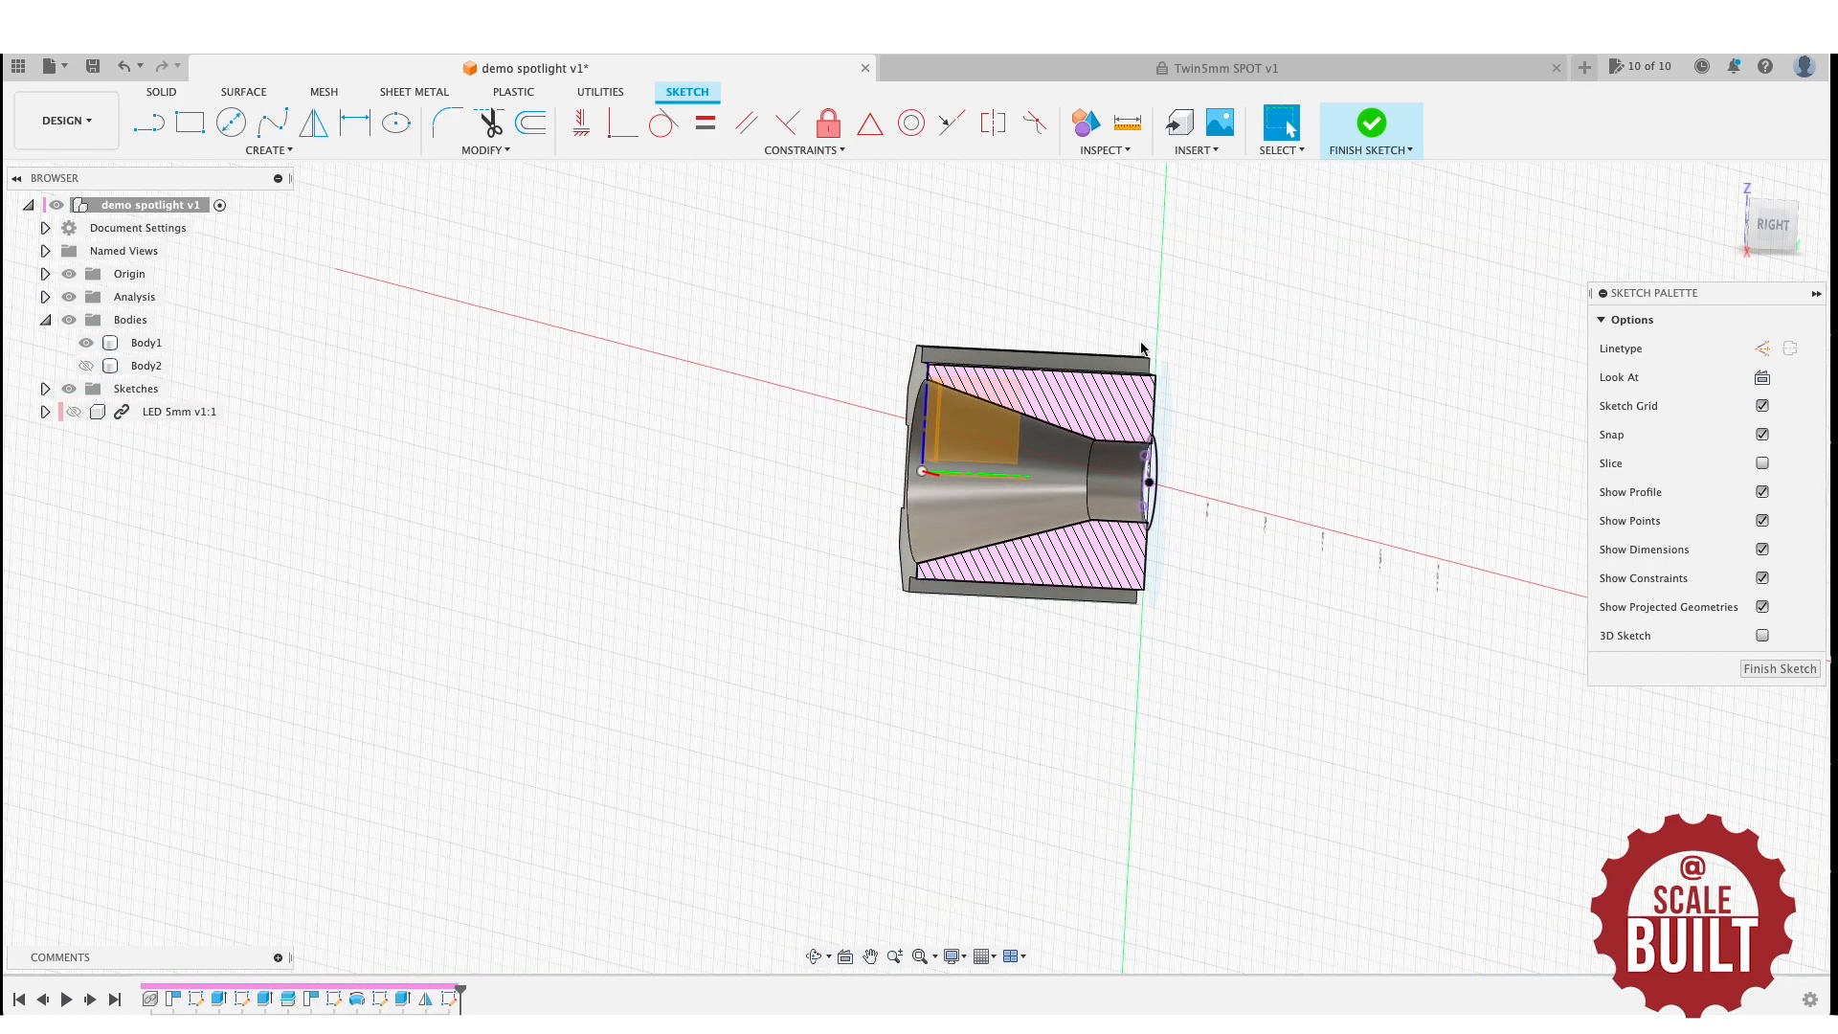
pyautogui.click(1134, 450)
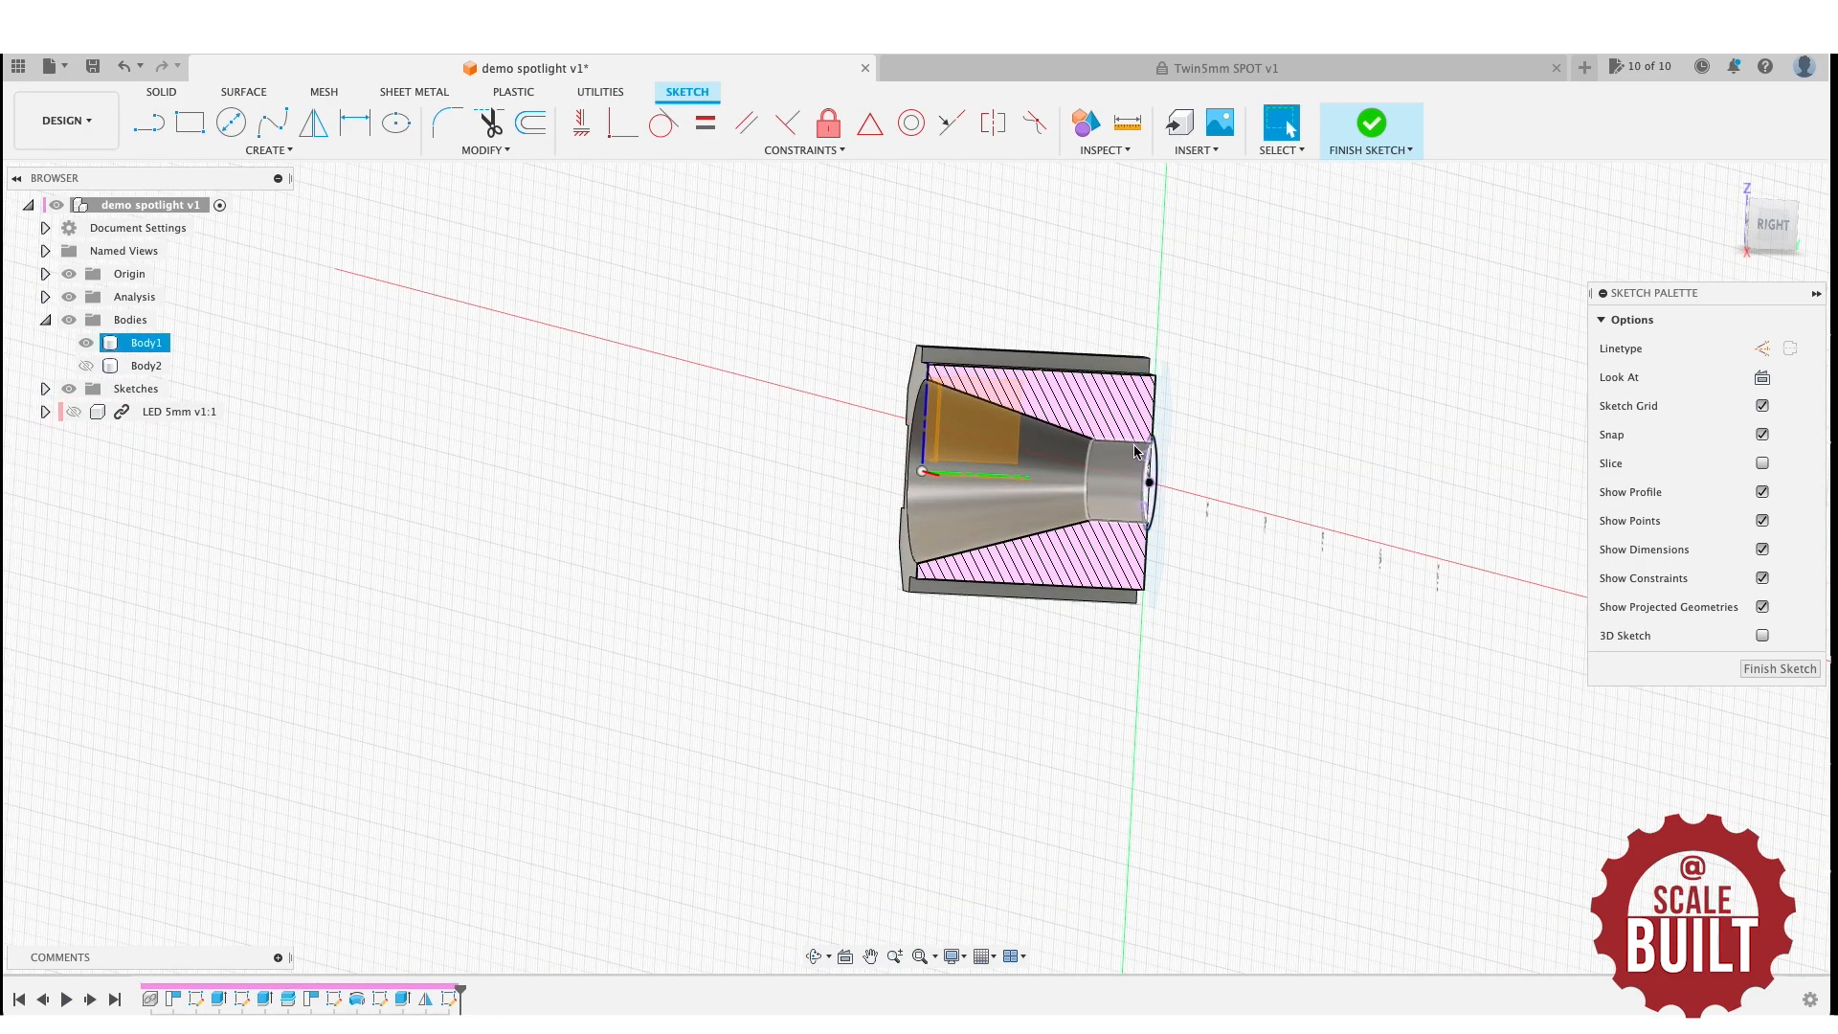
pyautogui.scroll(5, 1225, 531)
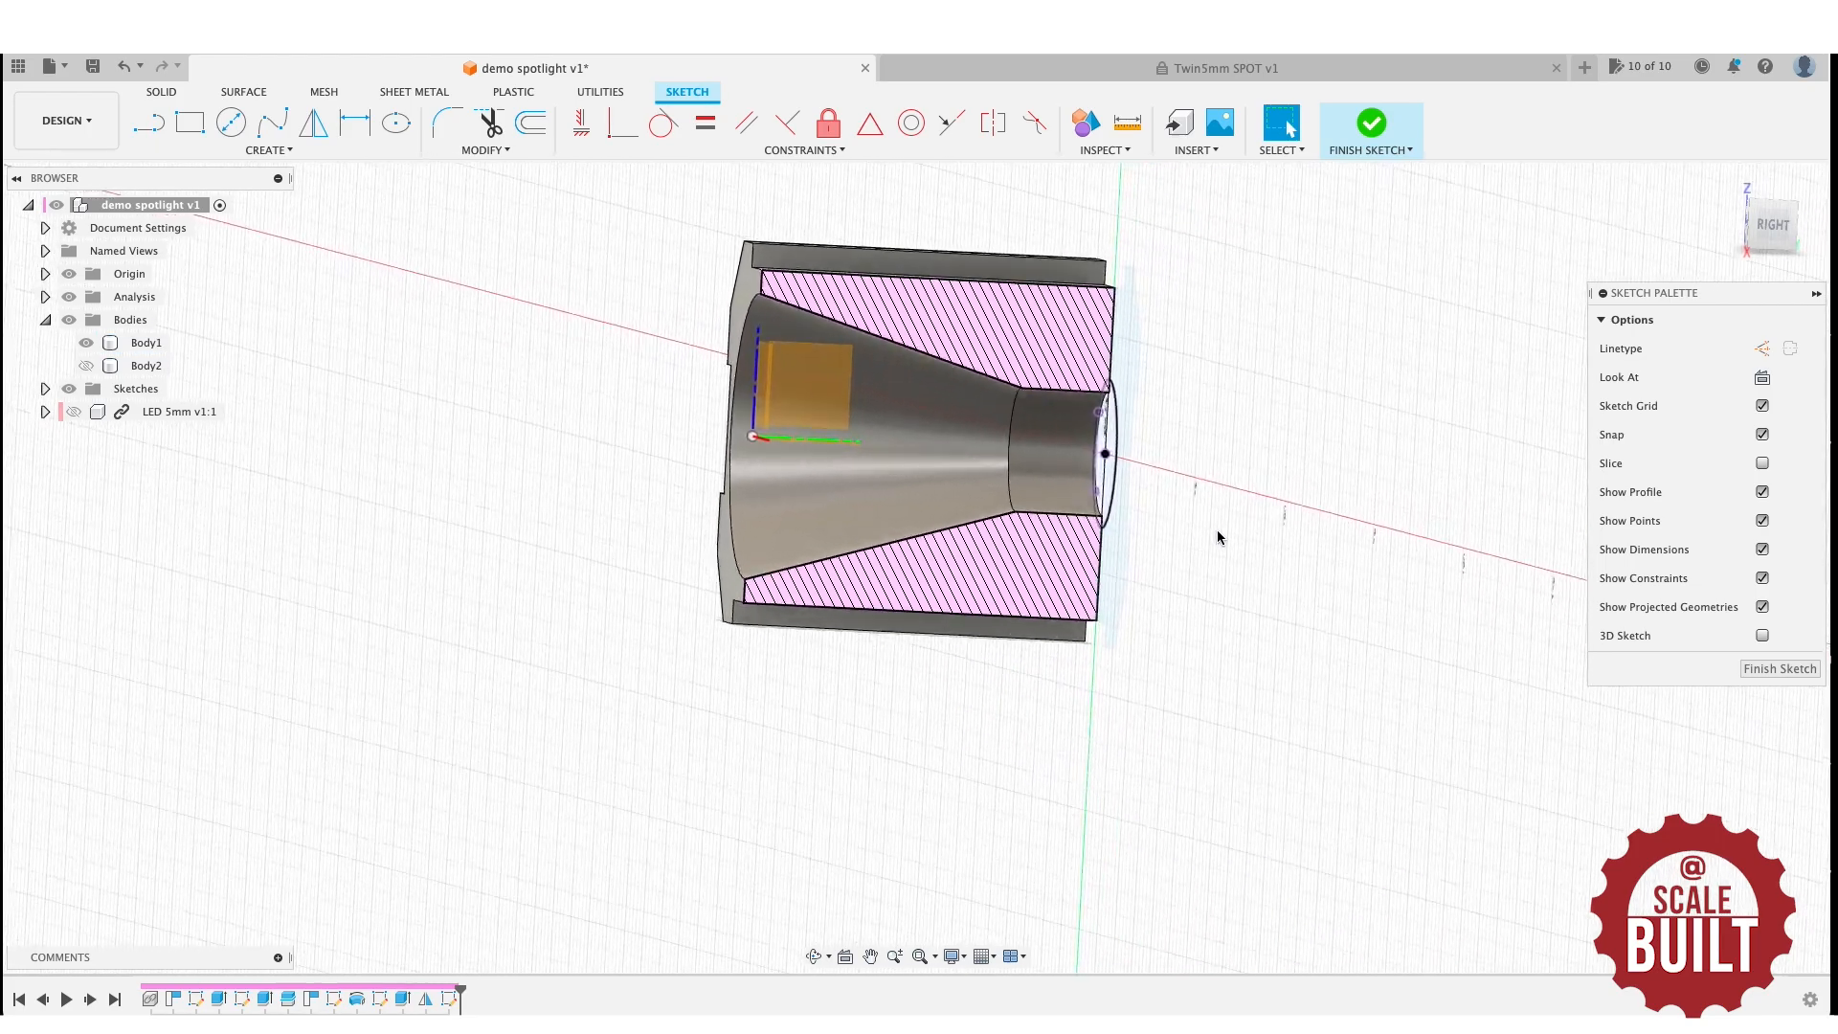
pyautogui.press('e')
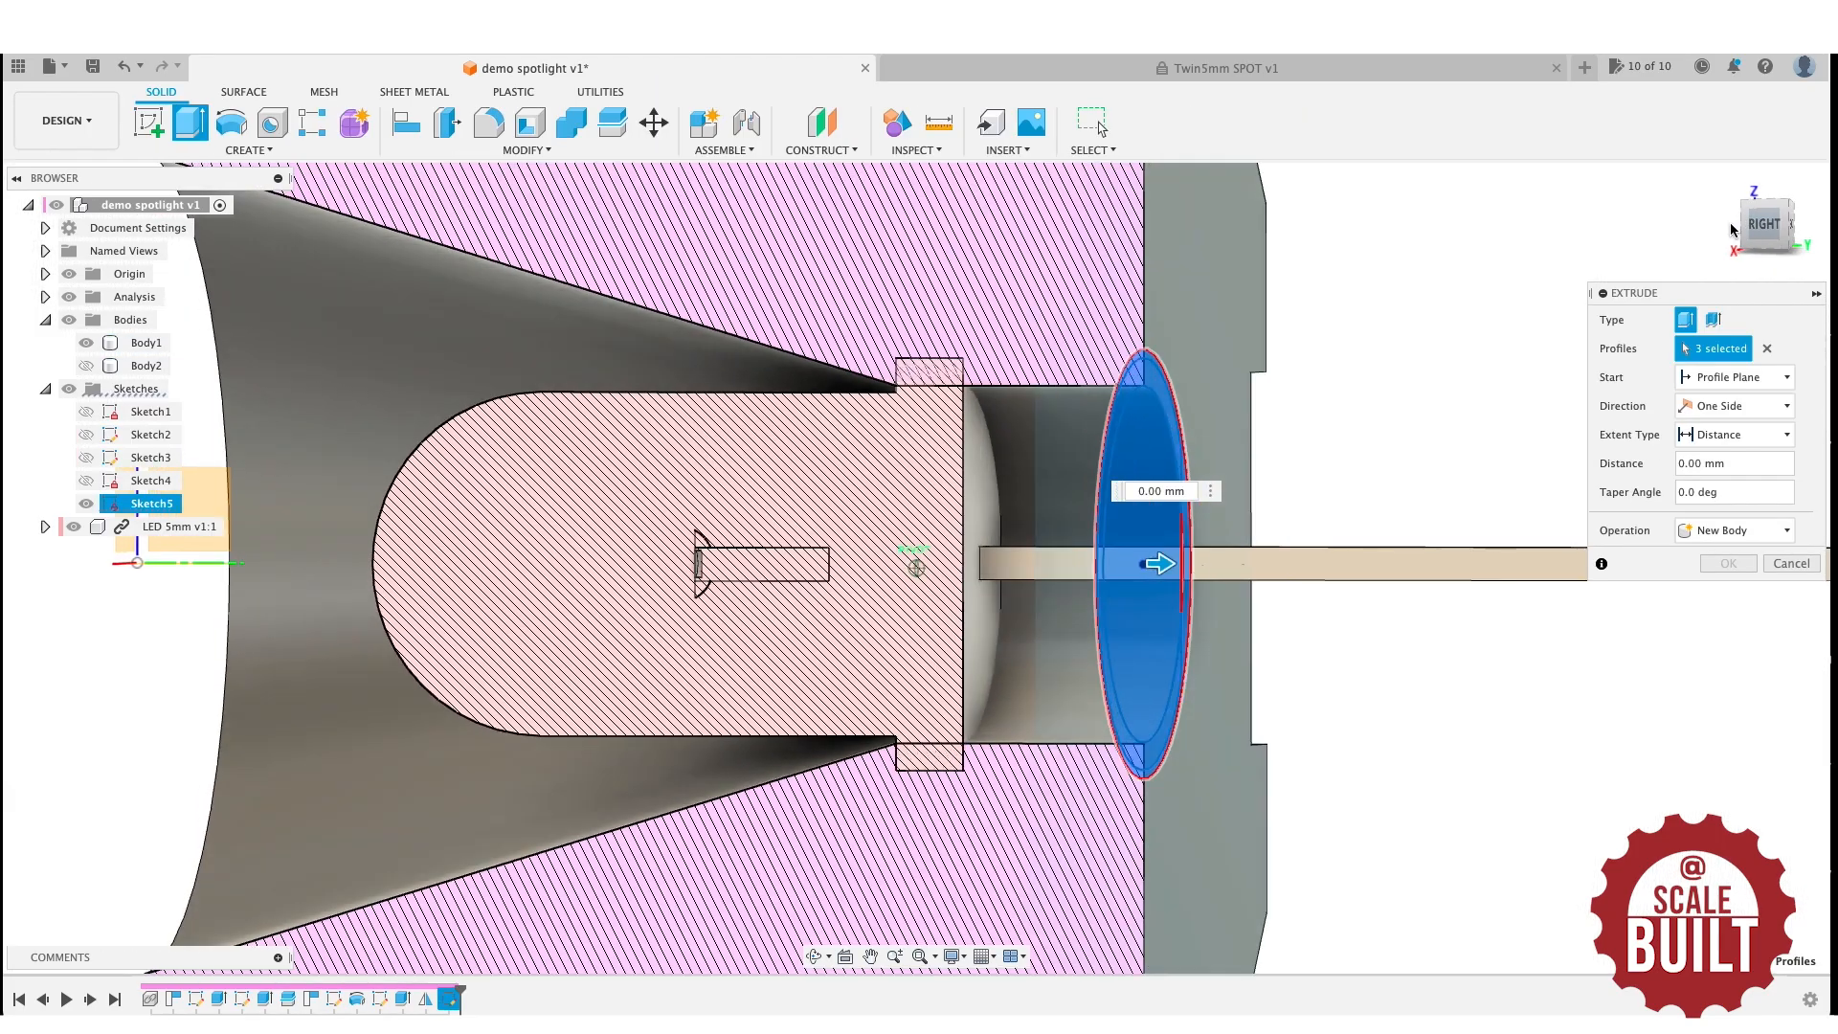
pyautogui.moveTo(1155, 565); pyautogui.dragTo(874, 549)
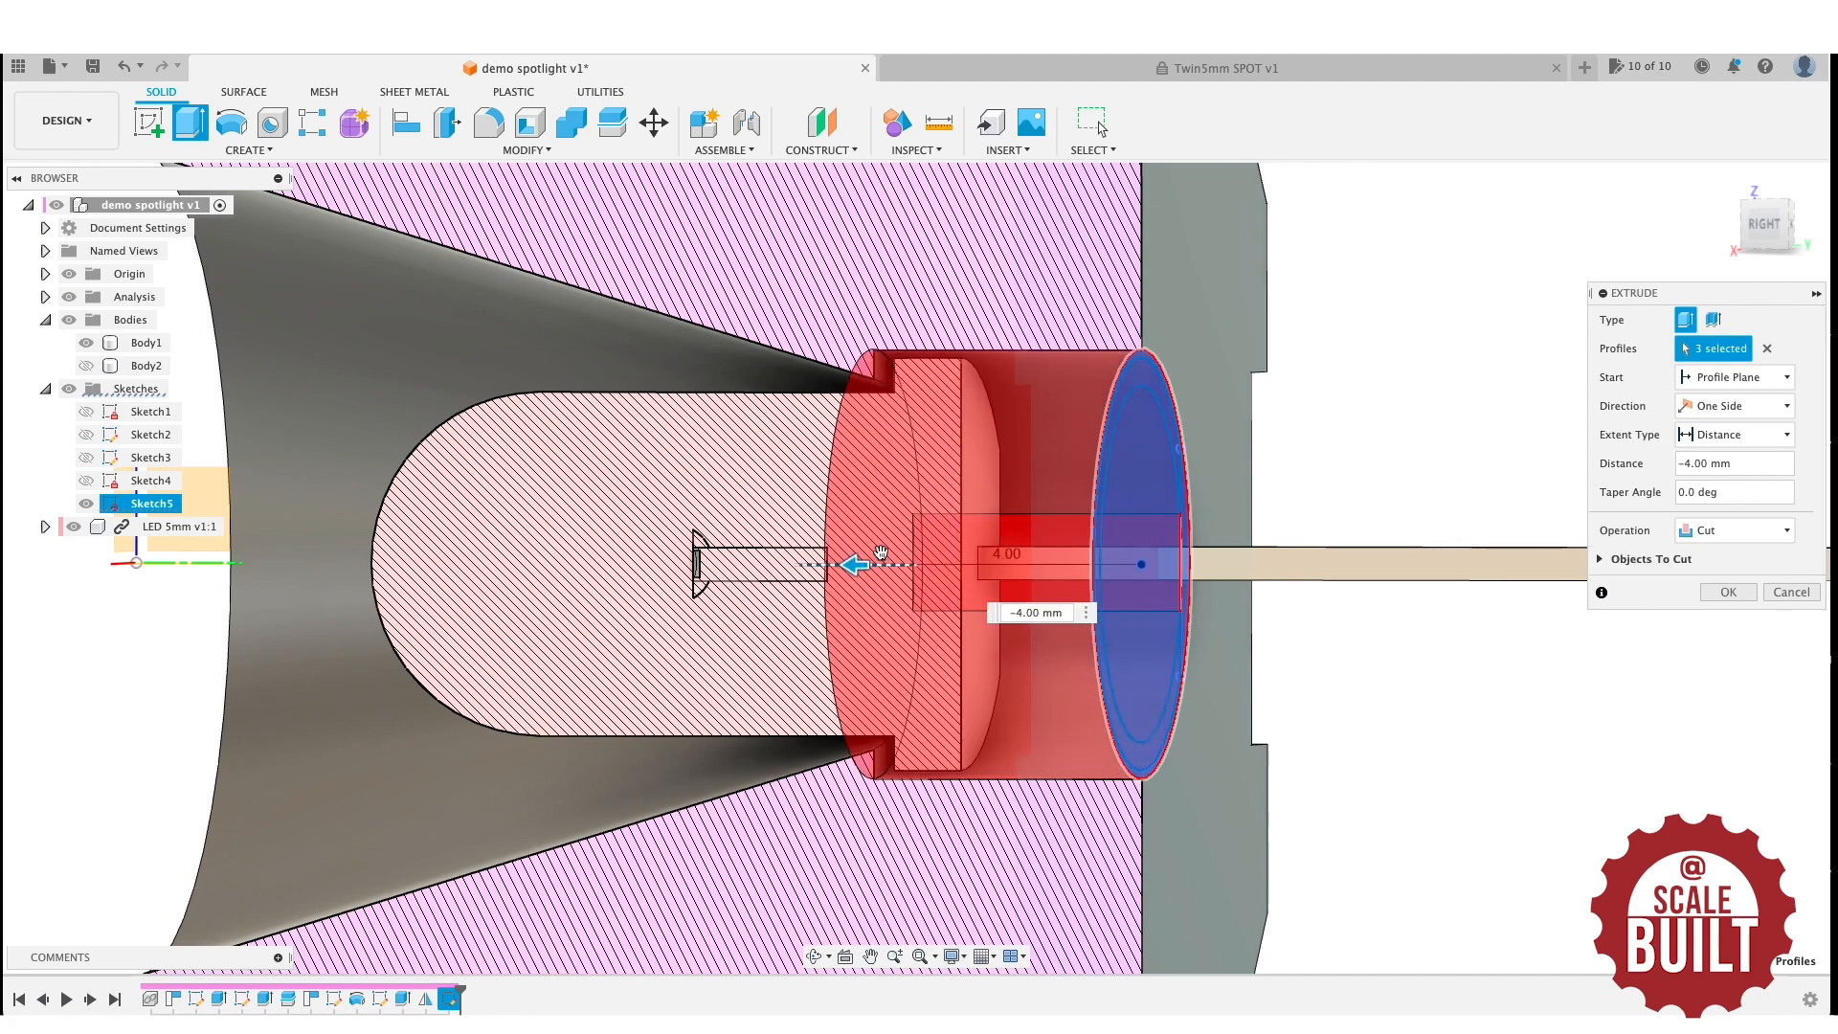
pyautogui.click(1764, 223)
pyautogui.moveTo(926, 562); pyautogui.dragTo(1000, 558)
pyautogui.scroll(6, 967, 383)
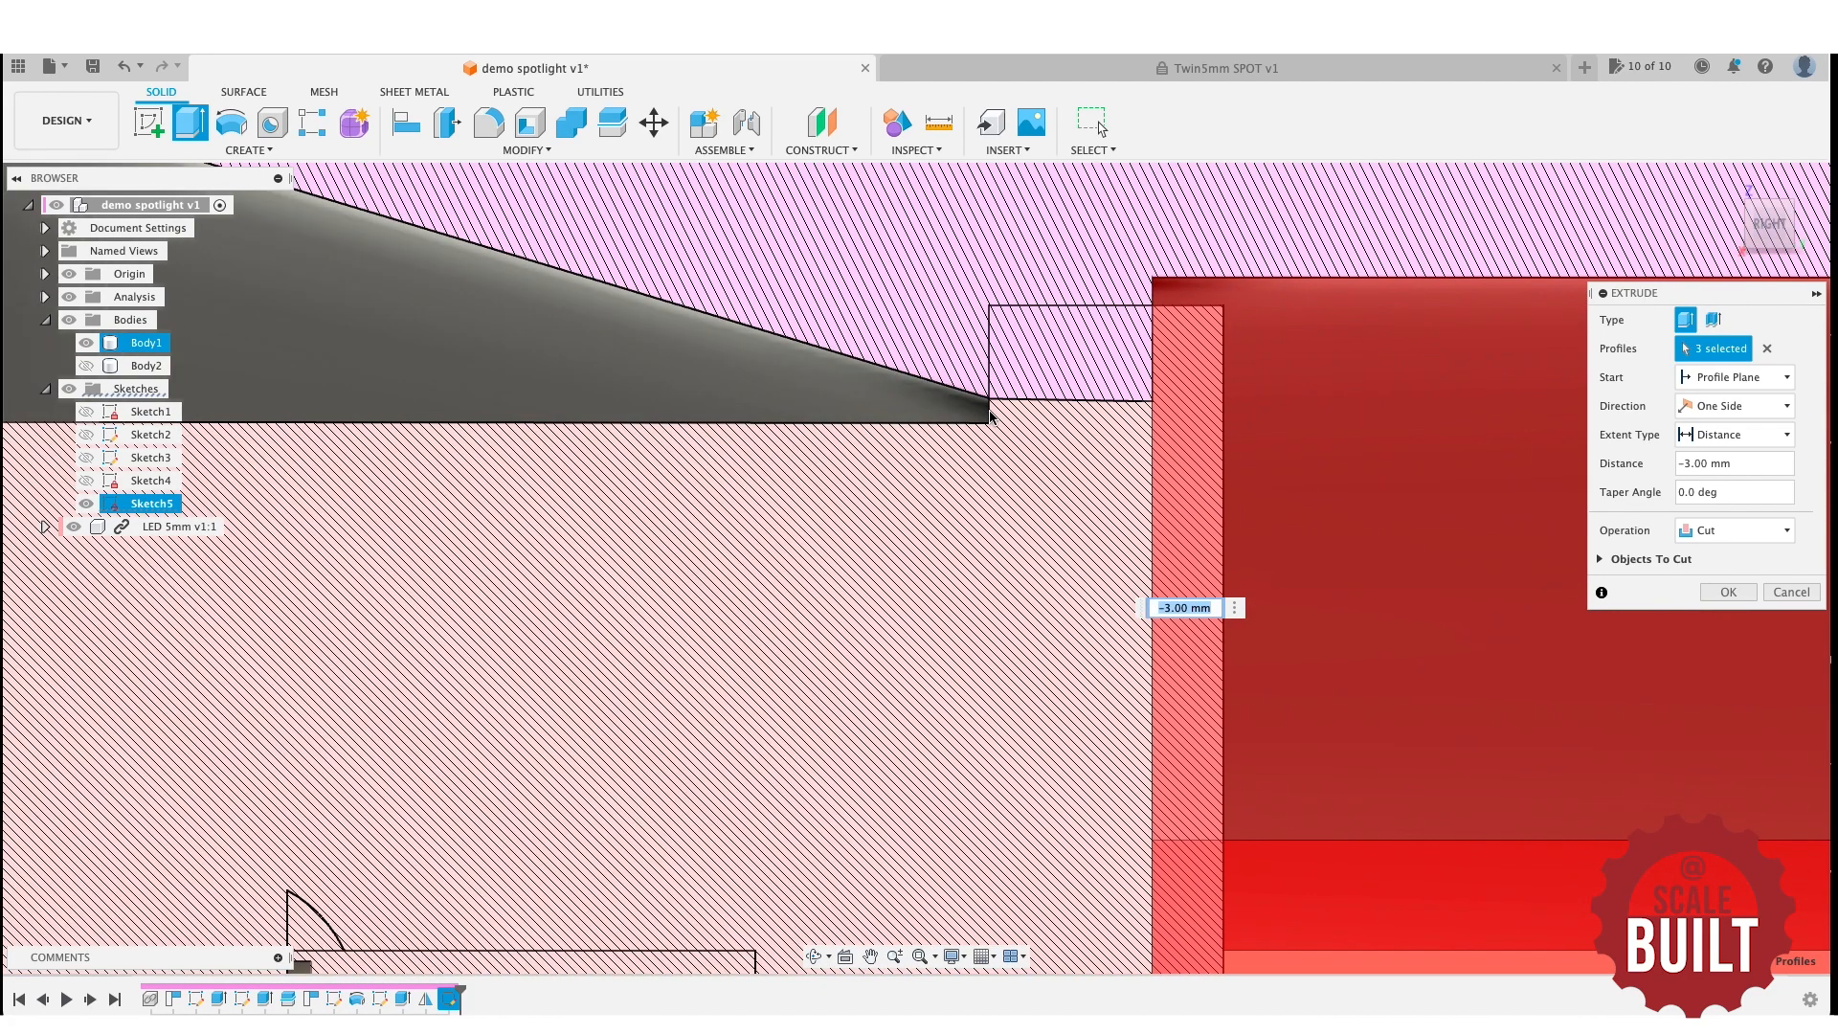
pyautogui.keyDown('shift'); pyautogui.moveTo(1720, 257); pyautogui.dragTo(1397, 404, button='middle'); pyautogui.keyUp('shift')
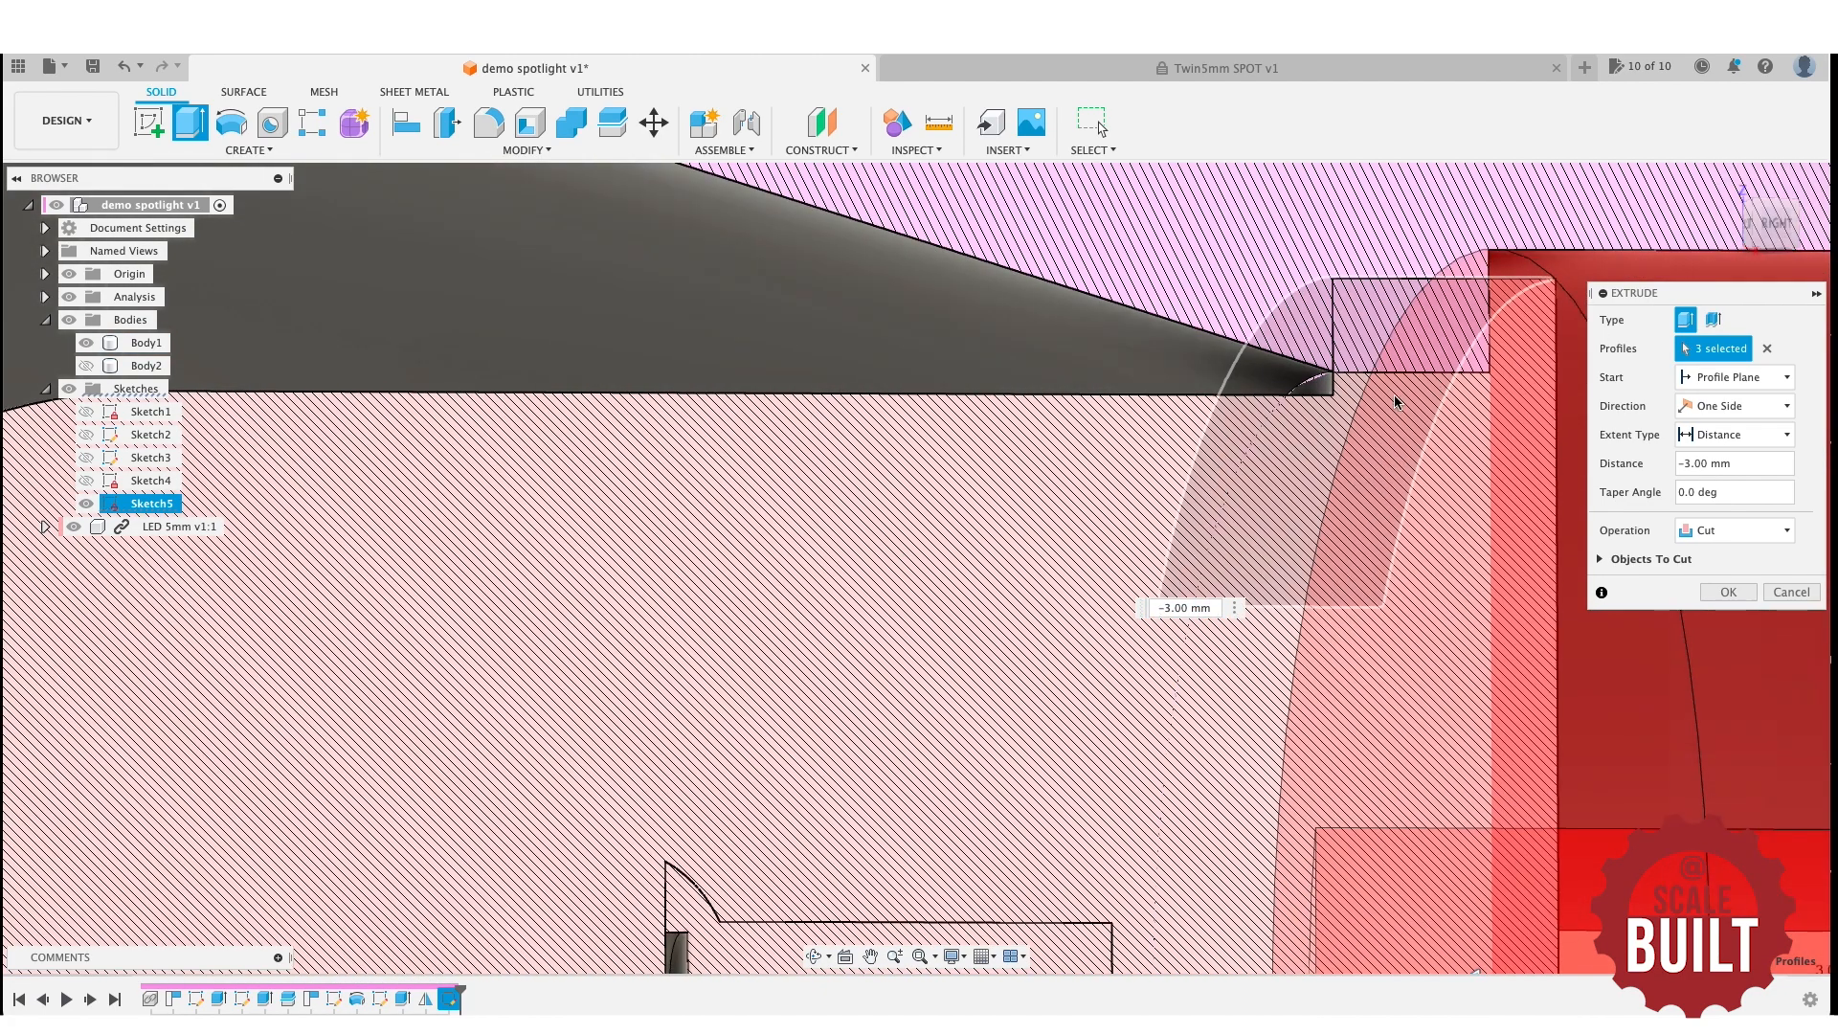
pyautogui.moveTo(1344, 399); pyautogui.dragTo(1378, 412)
pyautogui.click(1761, 223)
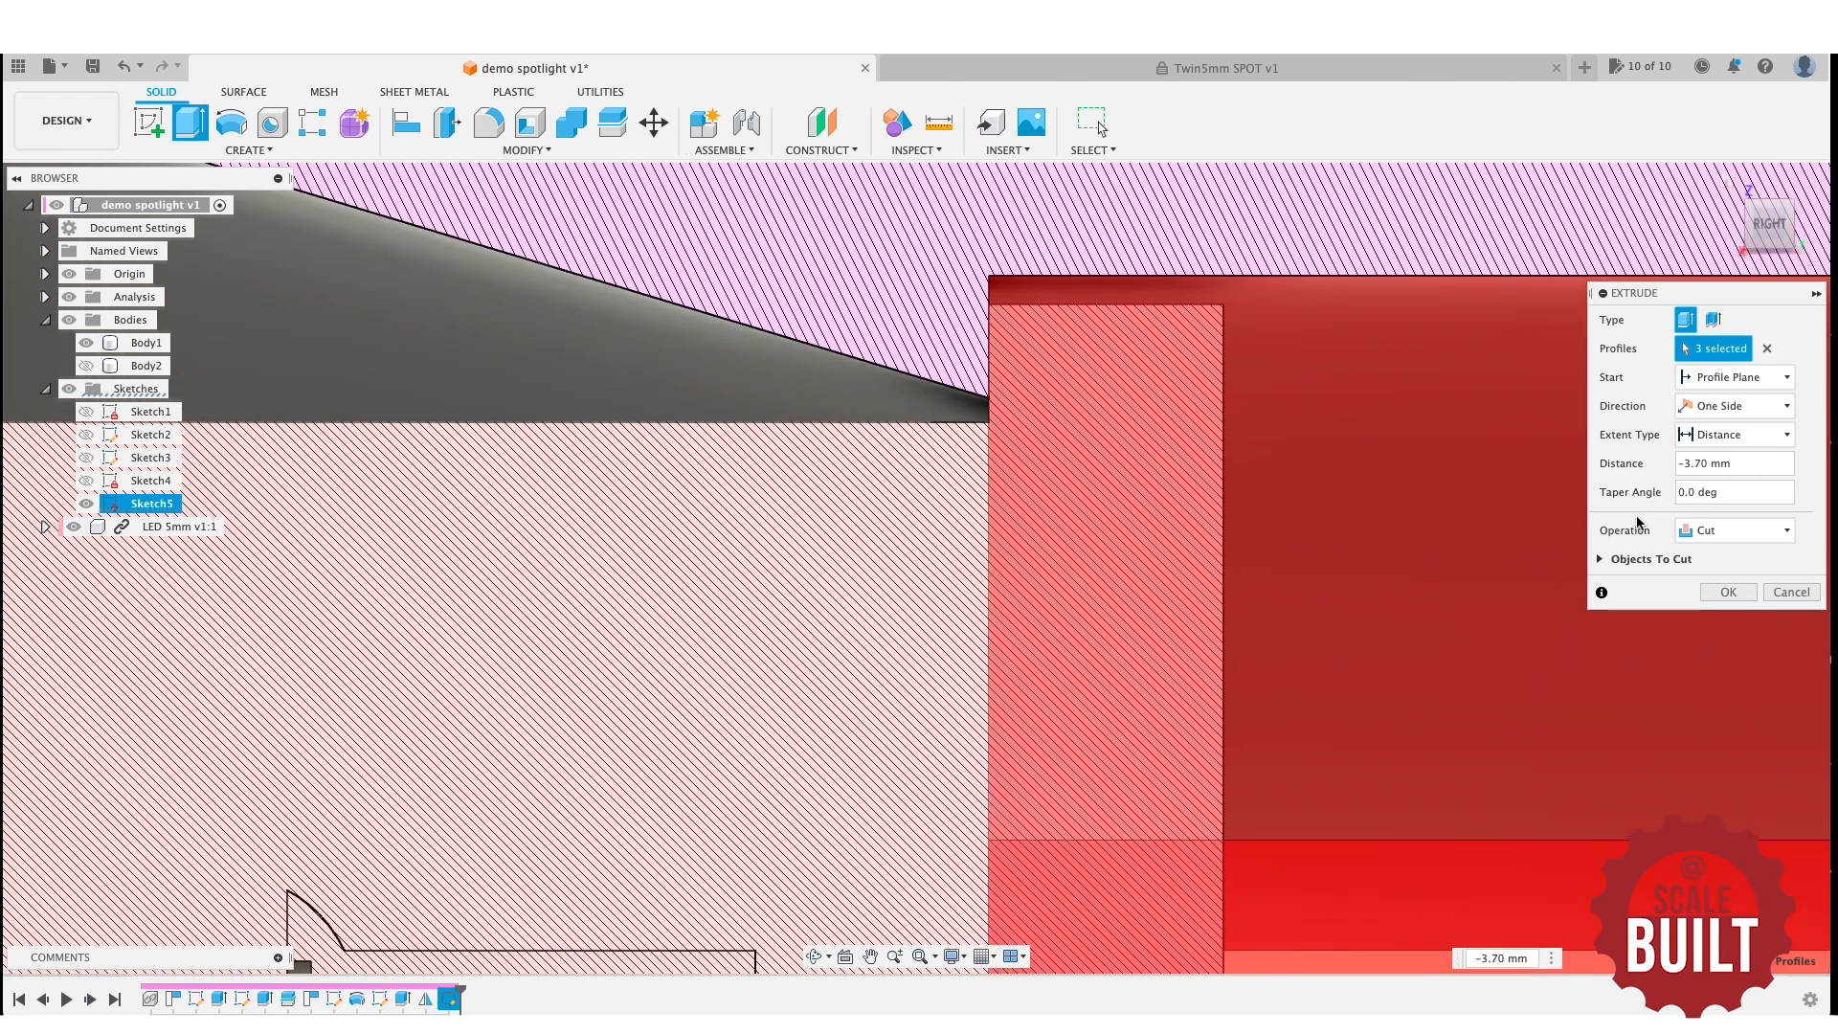
pyautogui.click(76, 530)
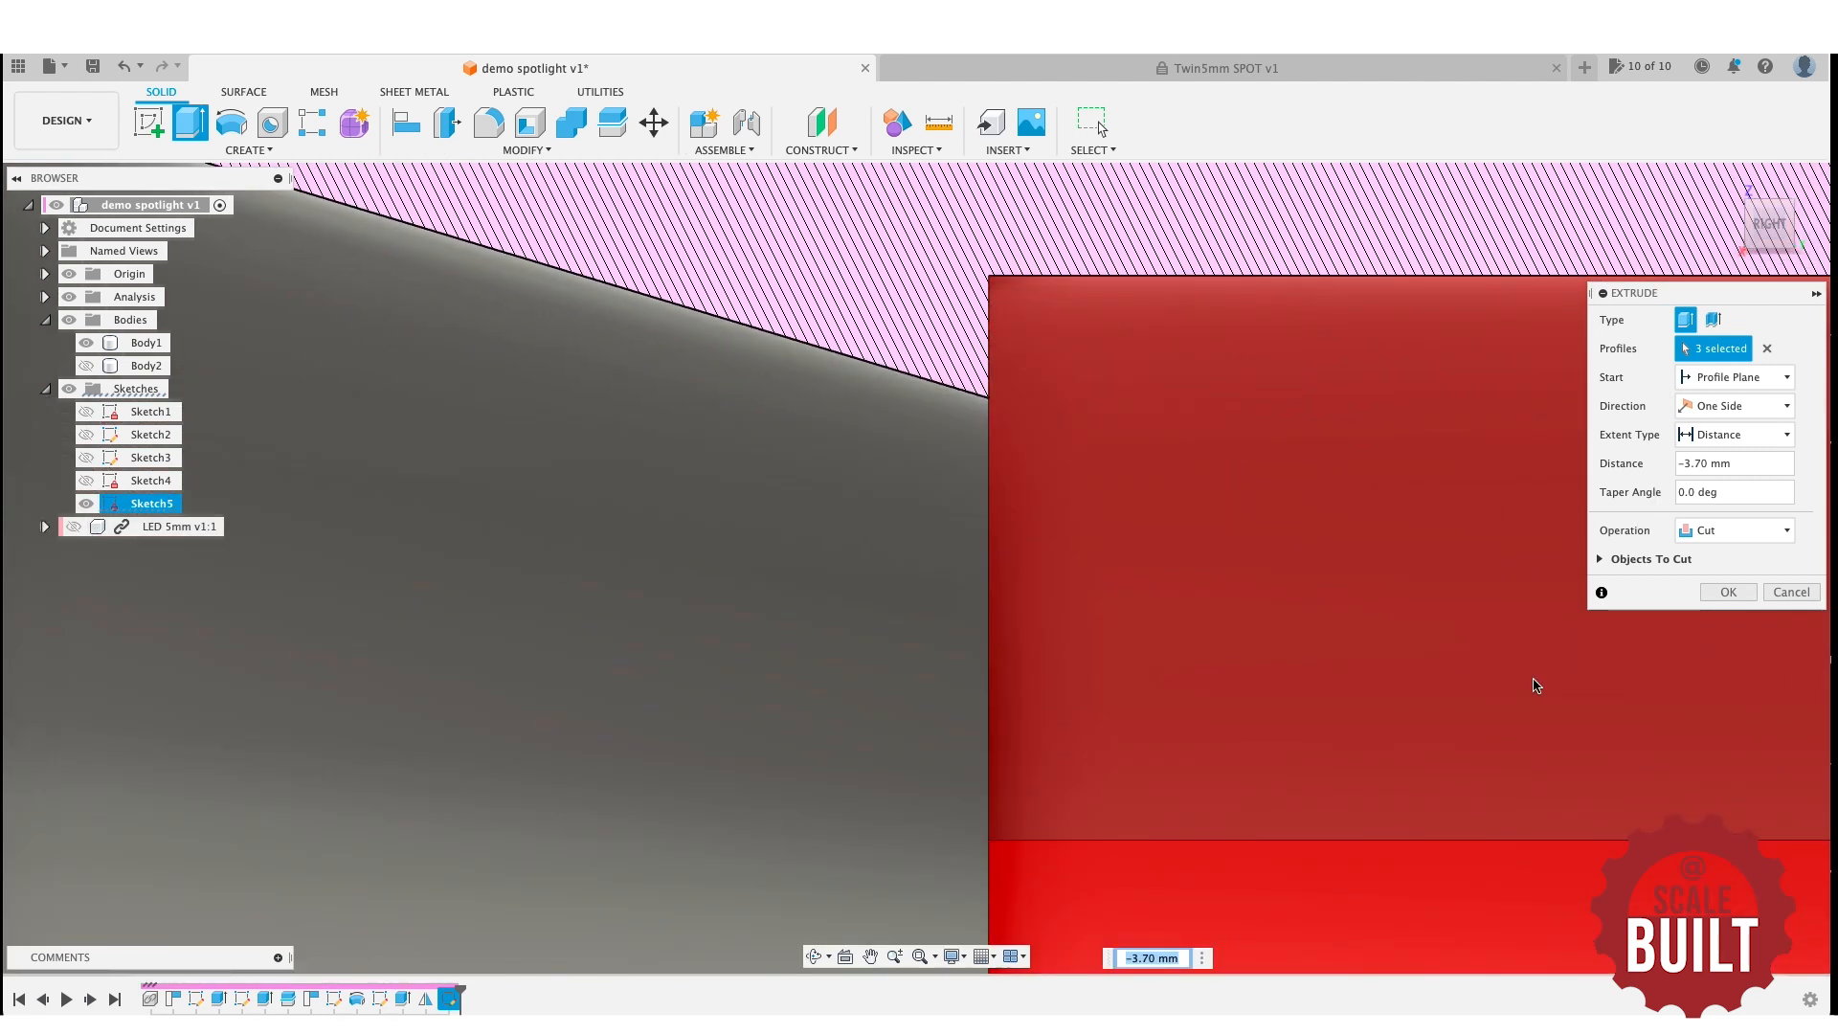
pyautogui.click(1728, 593)
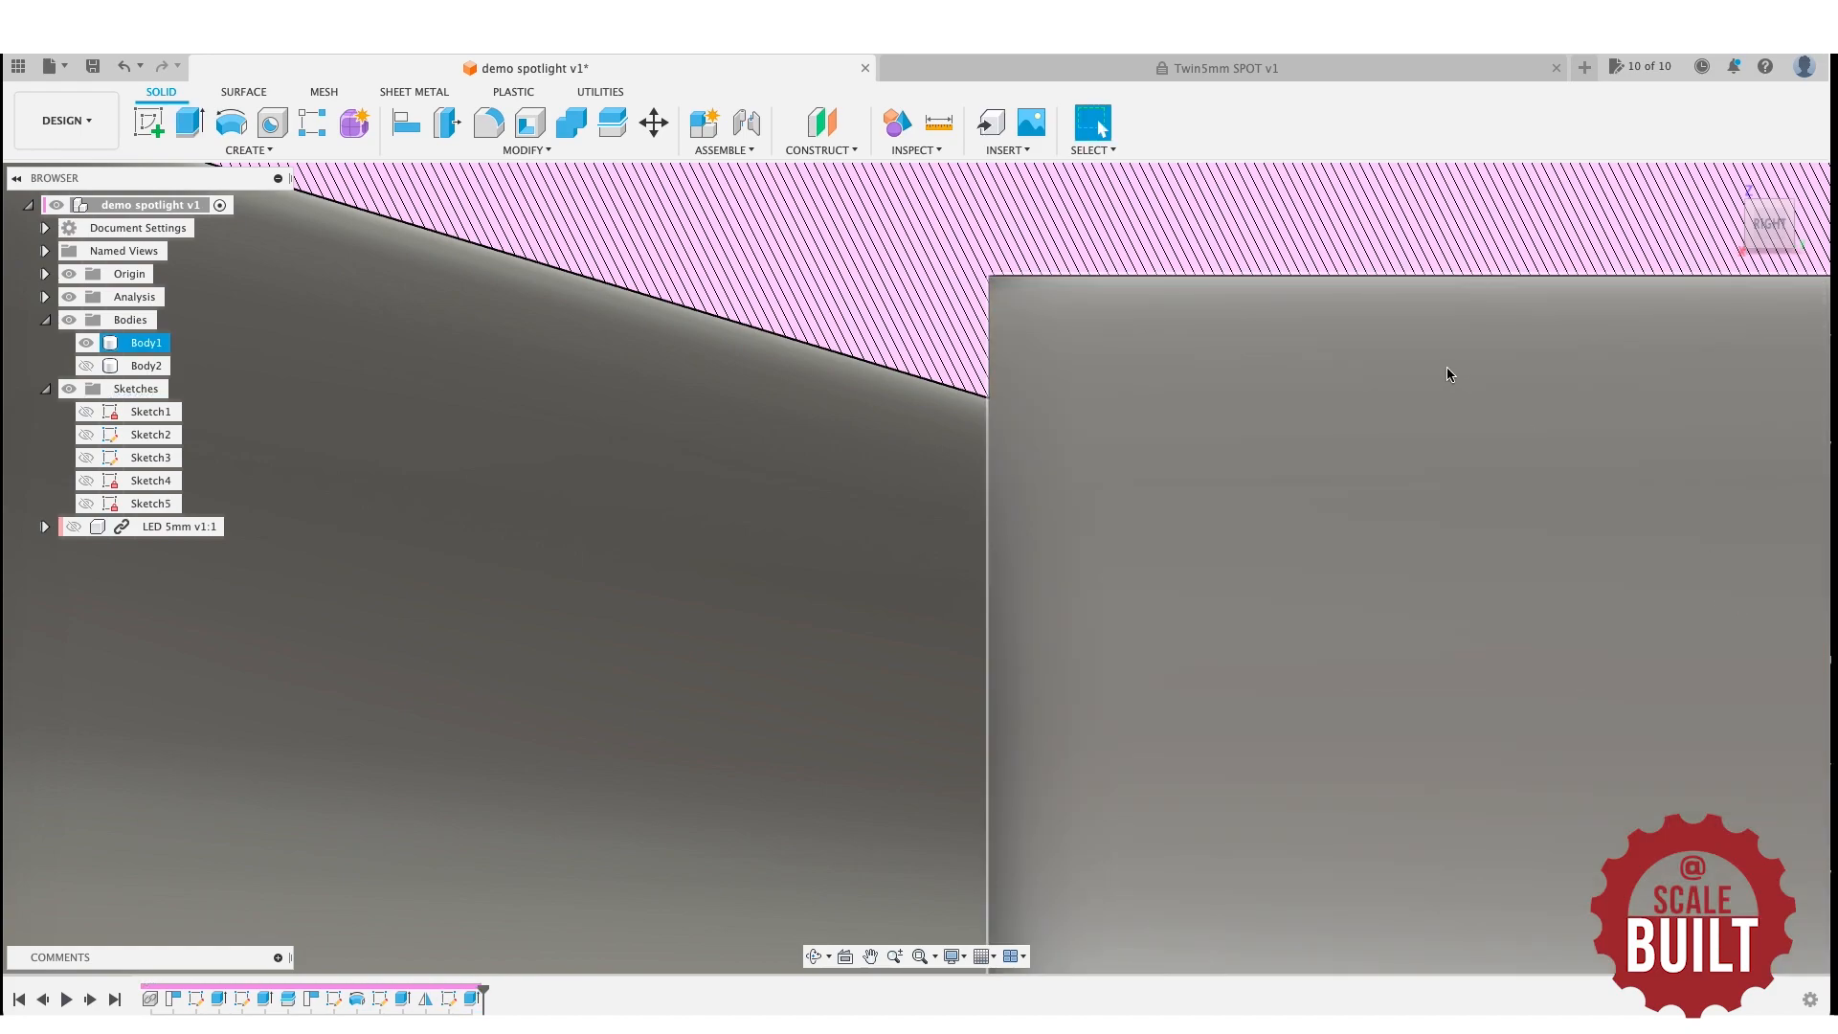
# Hide the section analysis and show the LED component to examine the recess and the LED's fit from front and rear.
pyautogui.press('F6')
pyautogui.moveTo(1745, 240); pyautogui.dragTo(1550, 238)
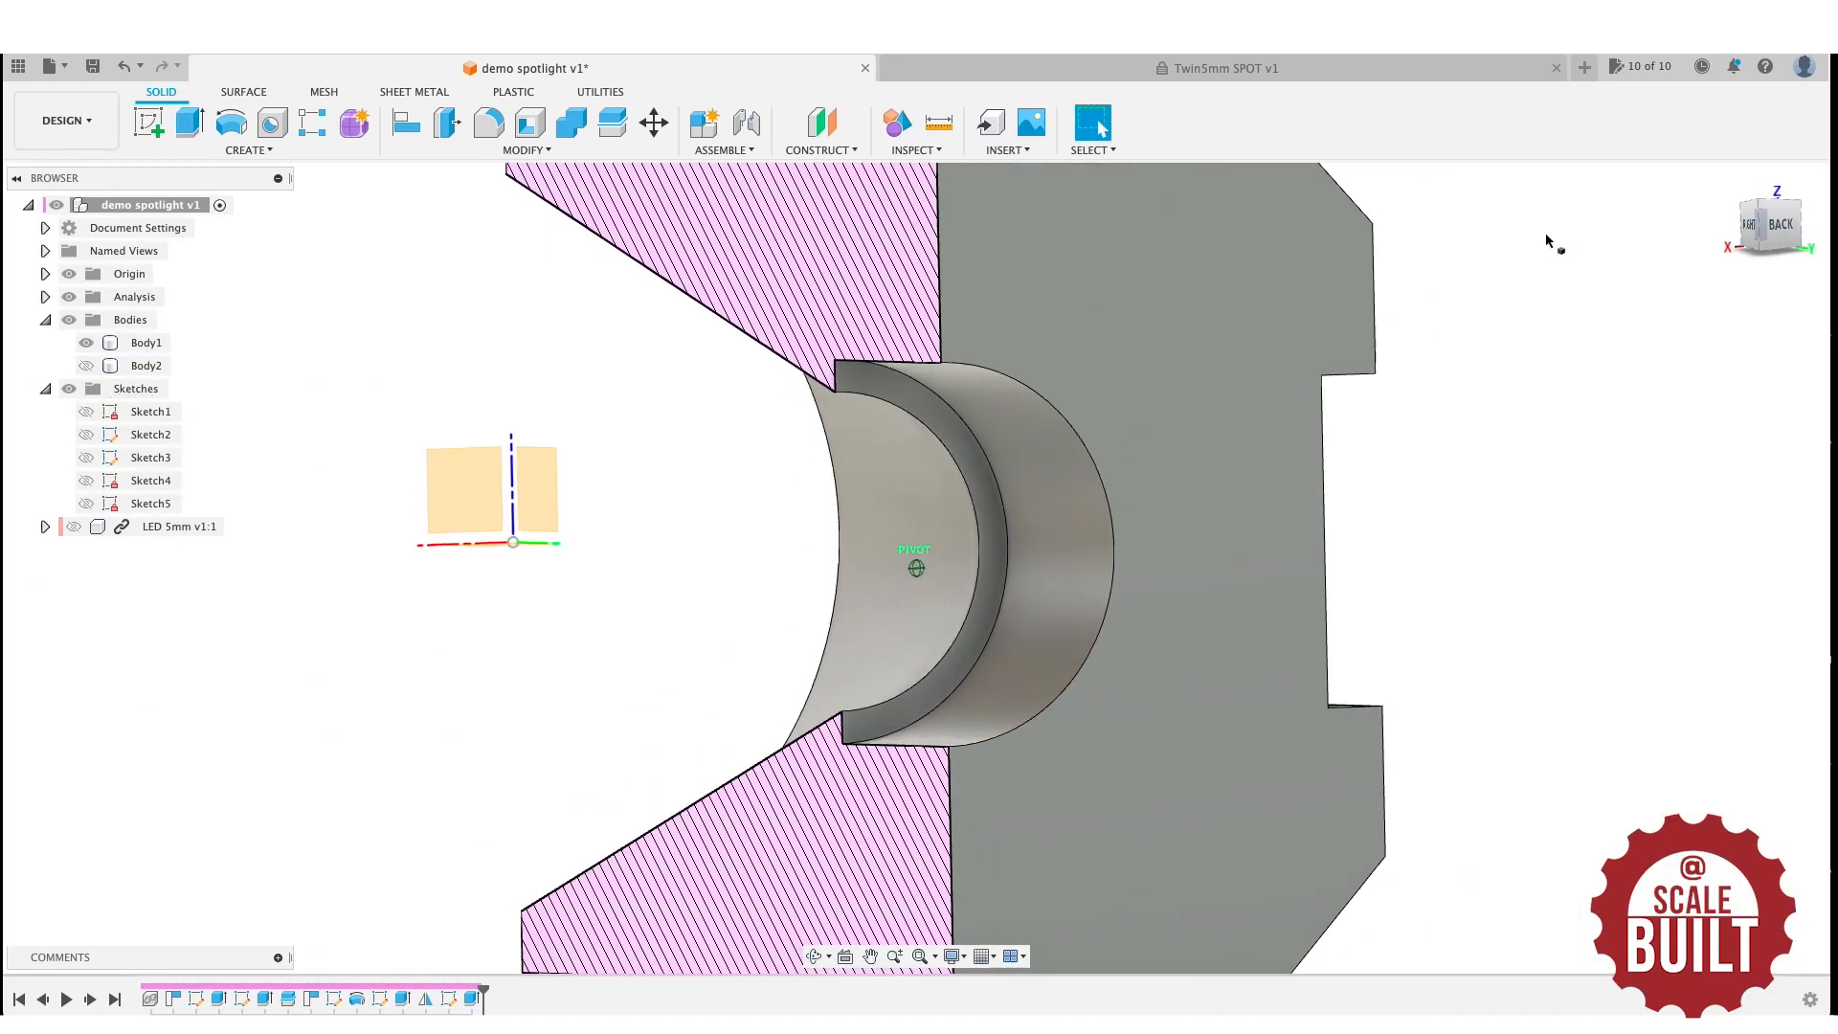
pyautogui.click(68, 297)
pyautogui.moveTo(1766, 226); pyautogui.dragTo(1589, 240)
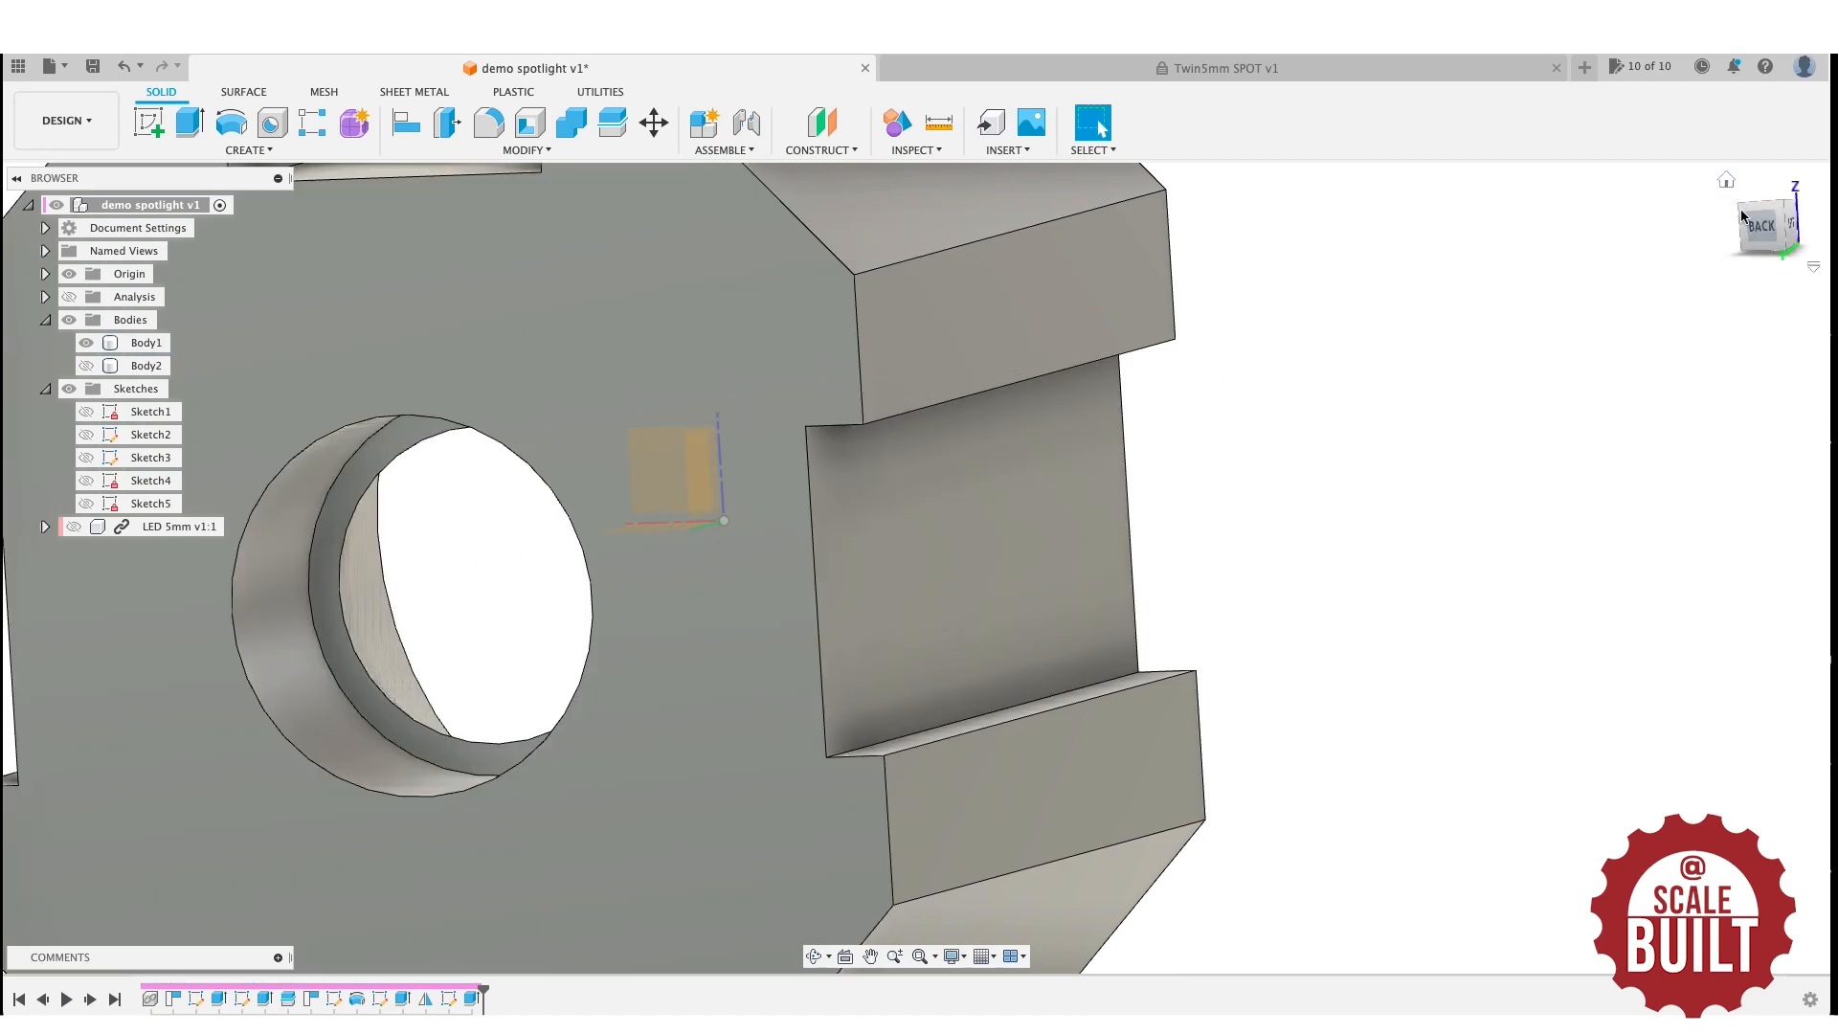
pyautogui.moveTo(1741, 217)
pyautogui.mouseDown()
pyautogui.moveTo(787, 189)
pyautogui.moveTo(842, 275)
pyautogui.mouseUp()
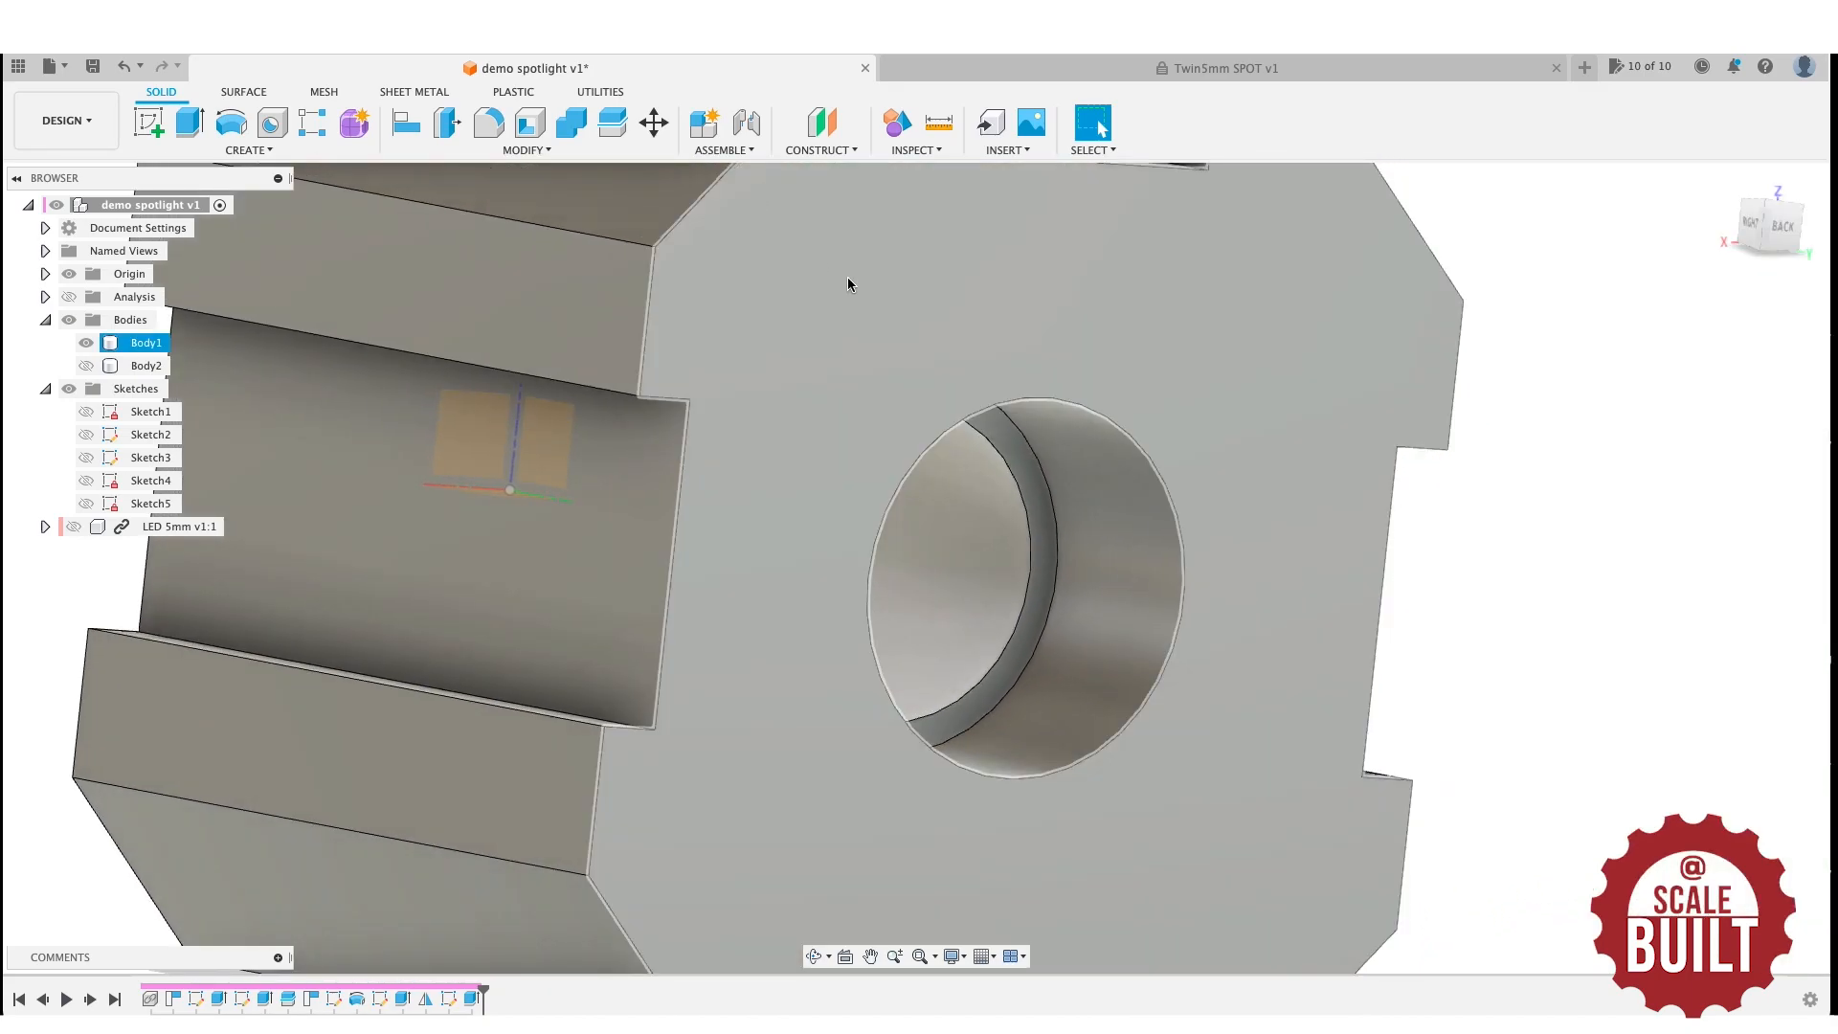
pyautogui.moveTo(1790, 224); pyautogui.dragTo(470, 412)
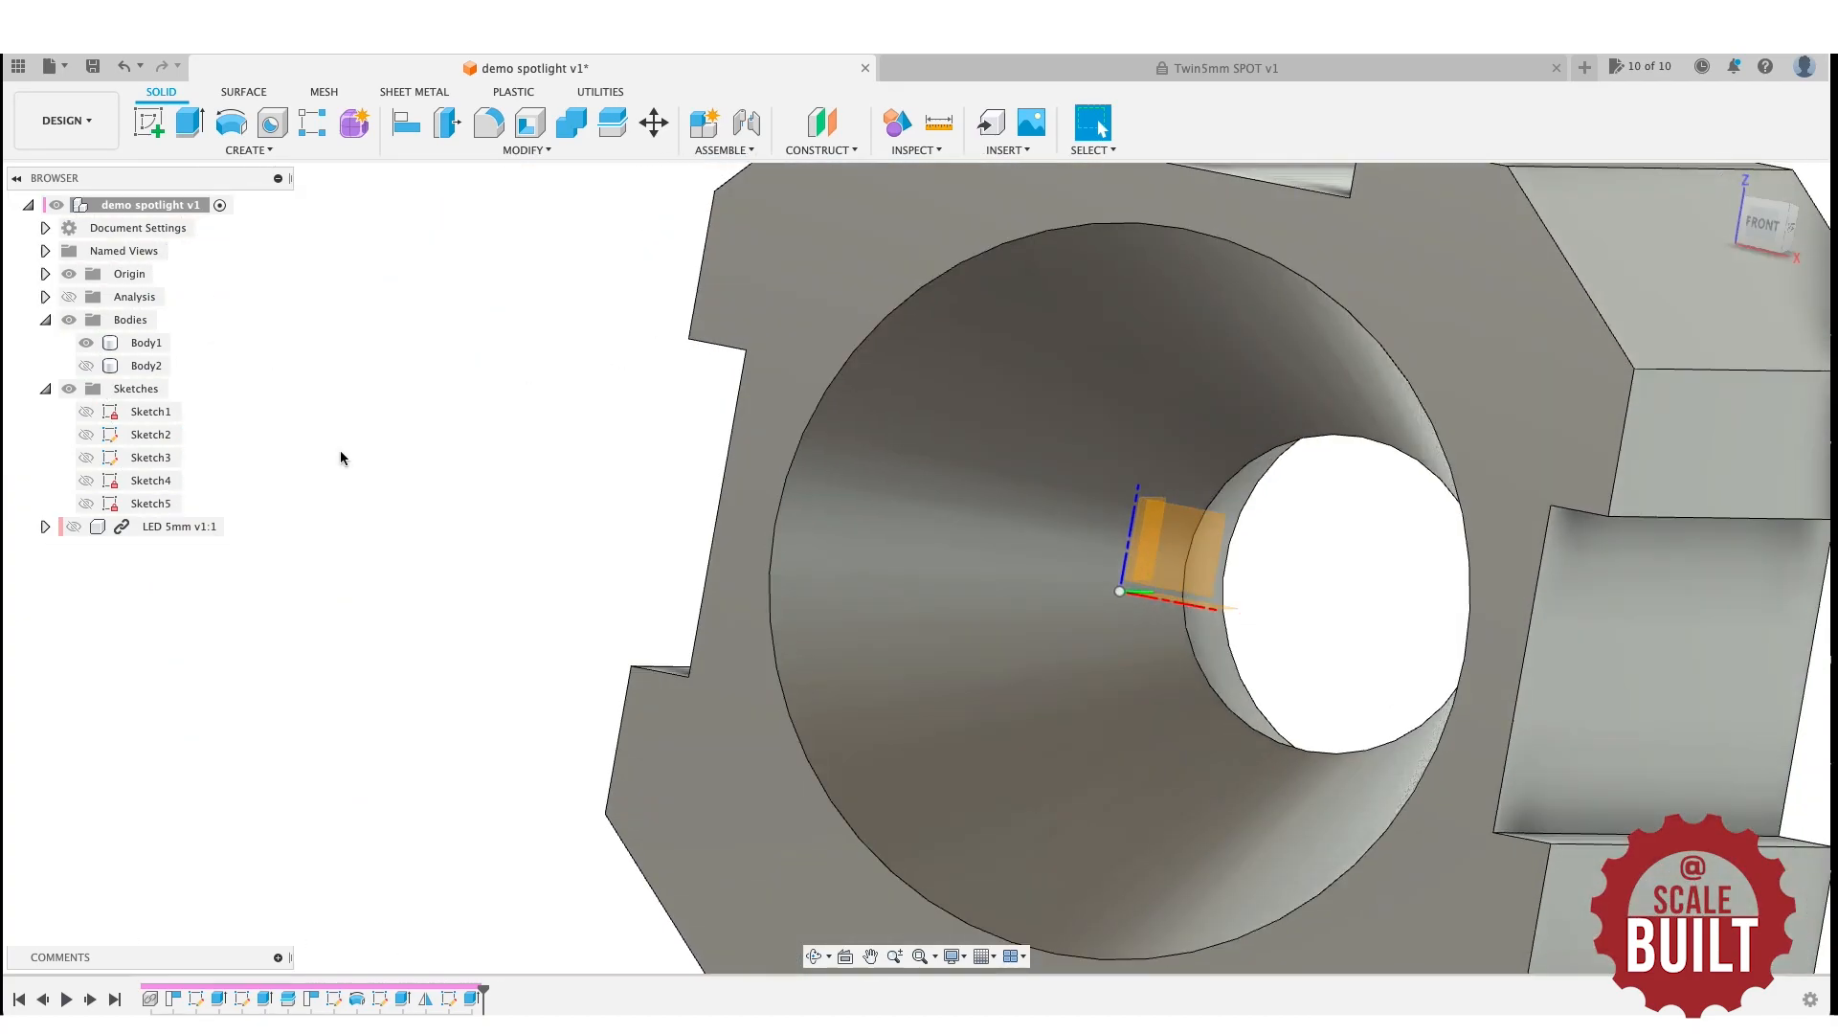
pyautogui.click(74, 527)
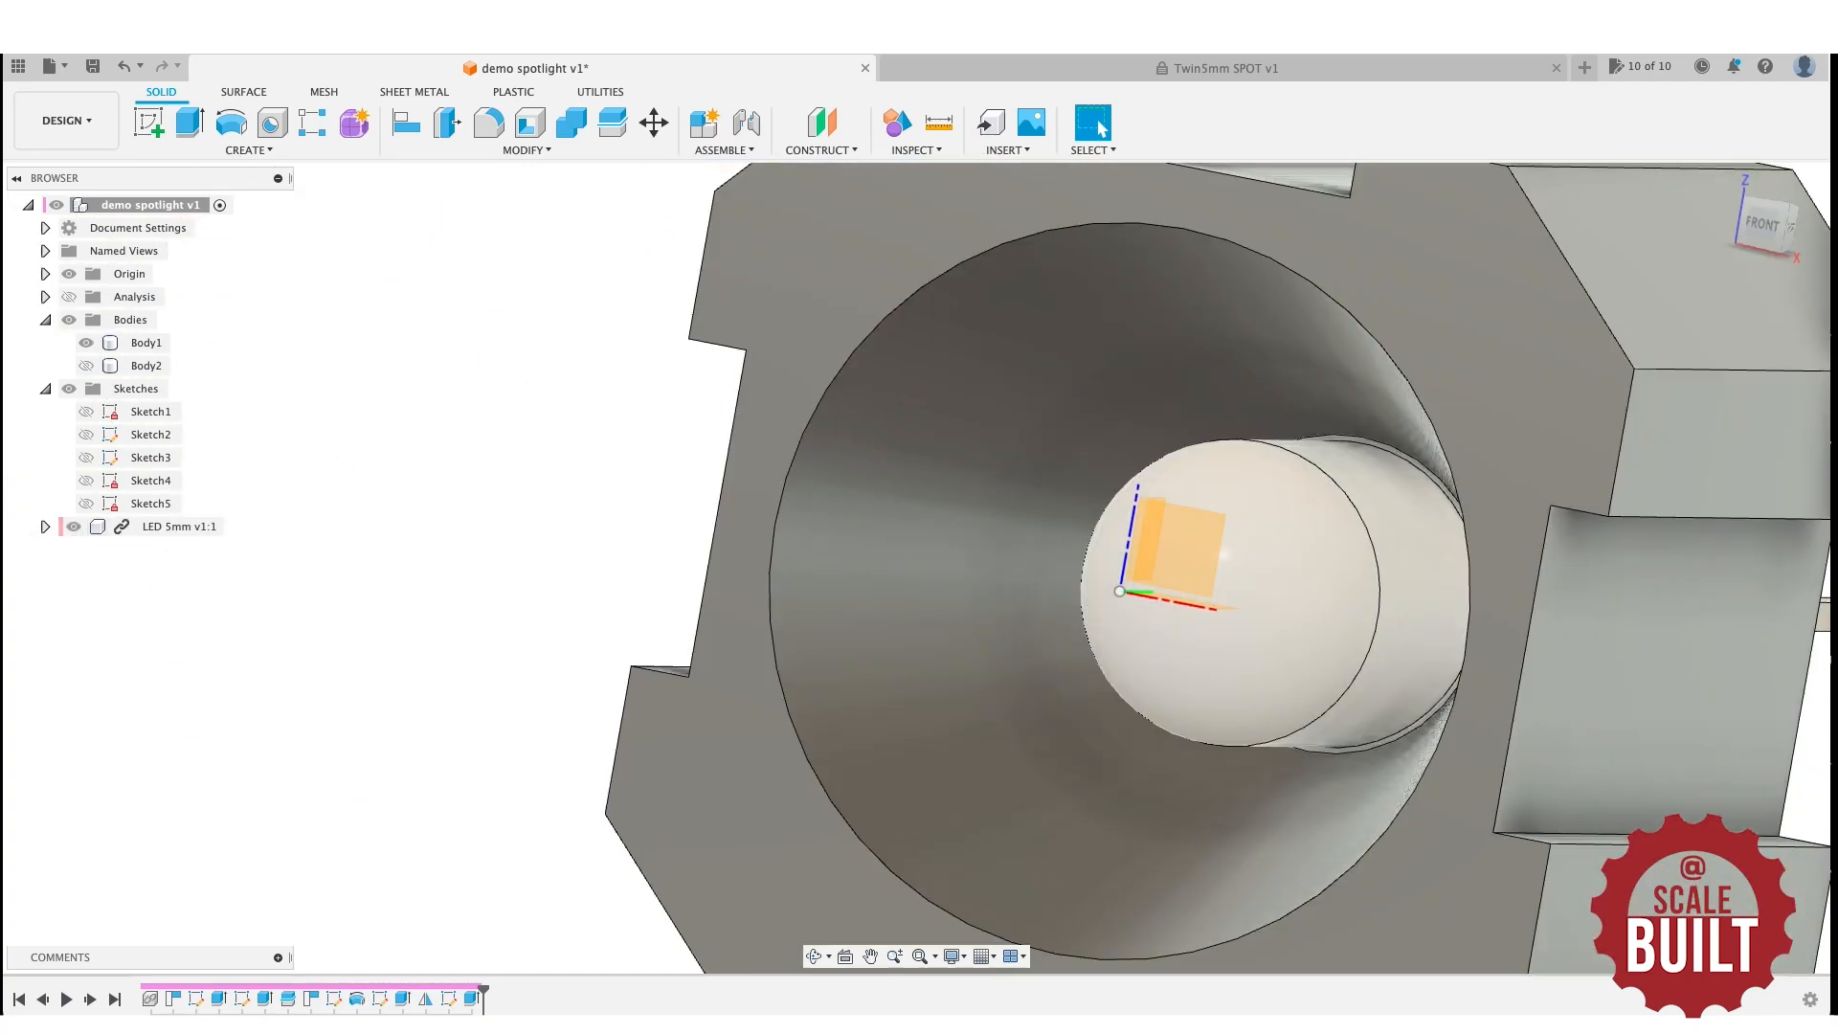
pyautogui.moveTo(1776, 237); pyautogui.dragTo(792, 229)
pyautogui.scroll(-3, 819, 355)
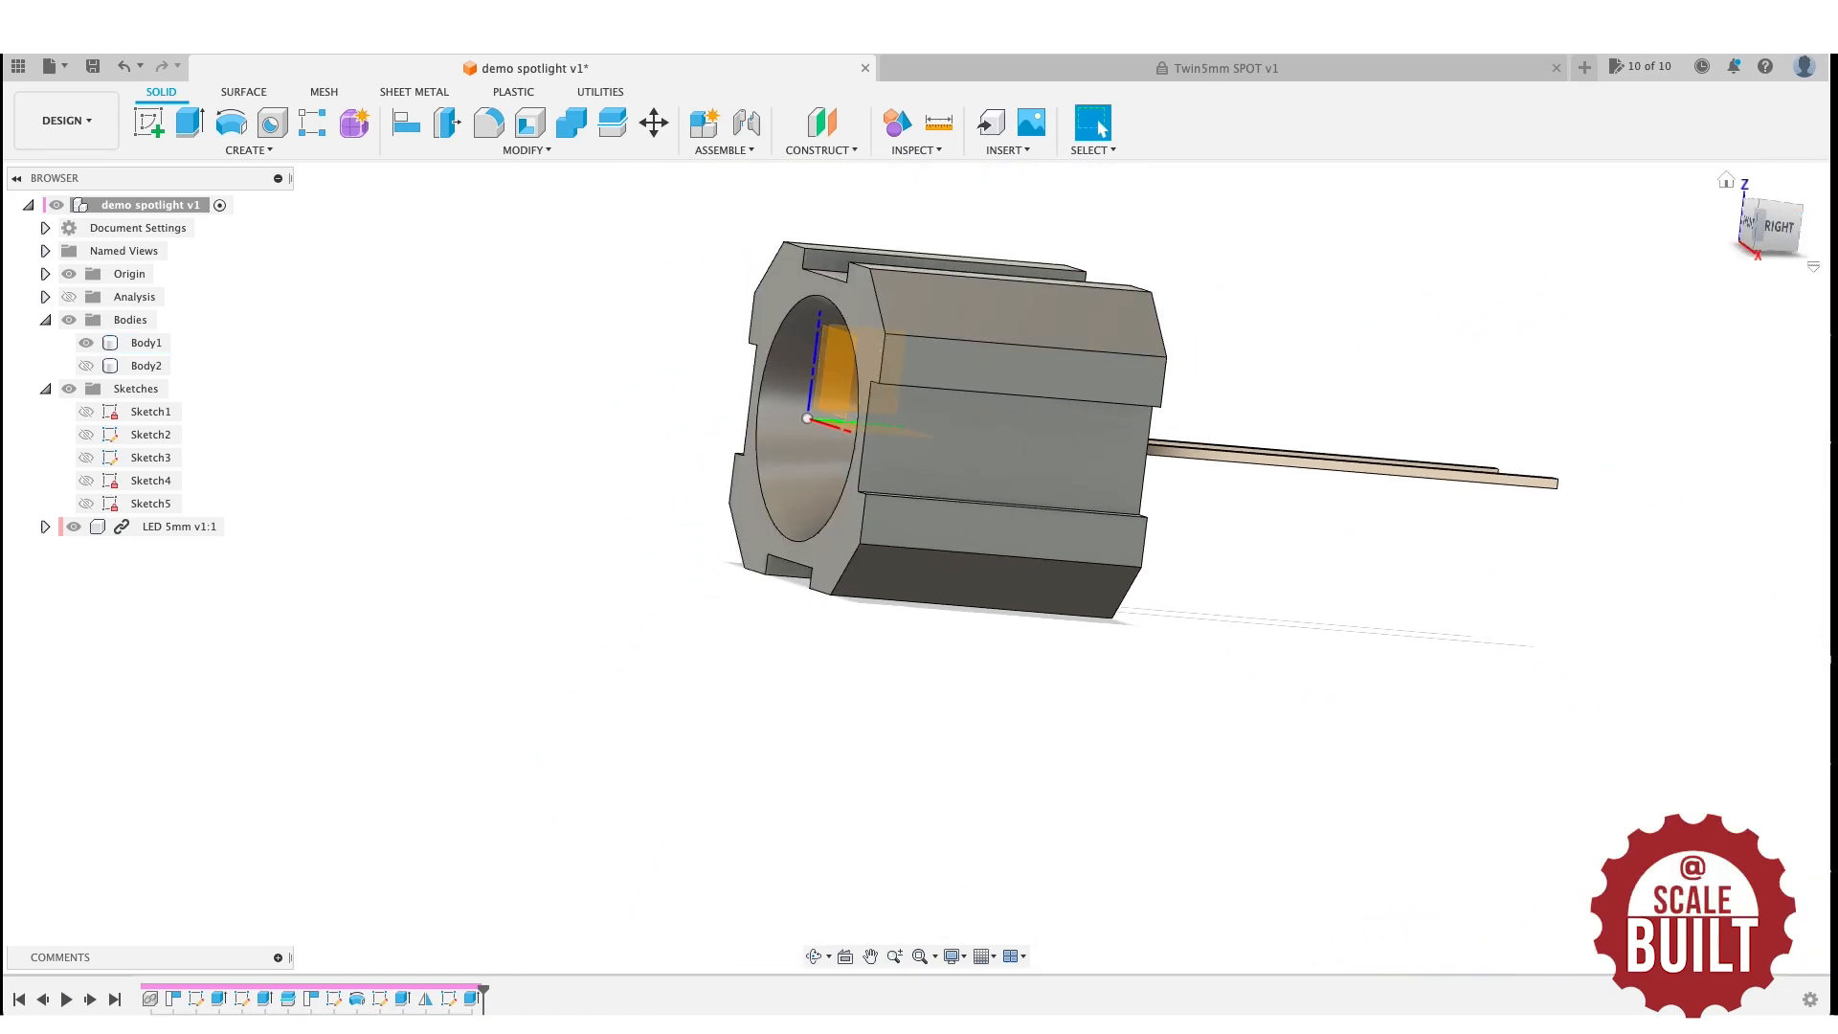
pyautogui.moveTo(1761, 246); pyautogui.dragTo(1480, 246)
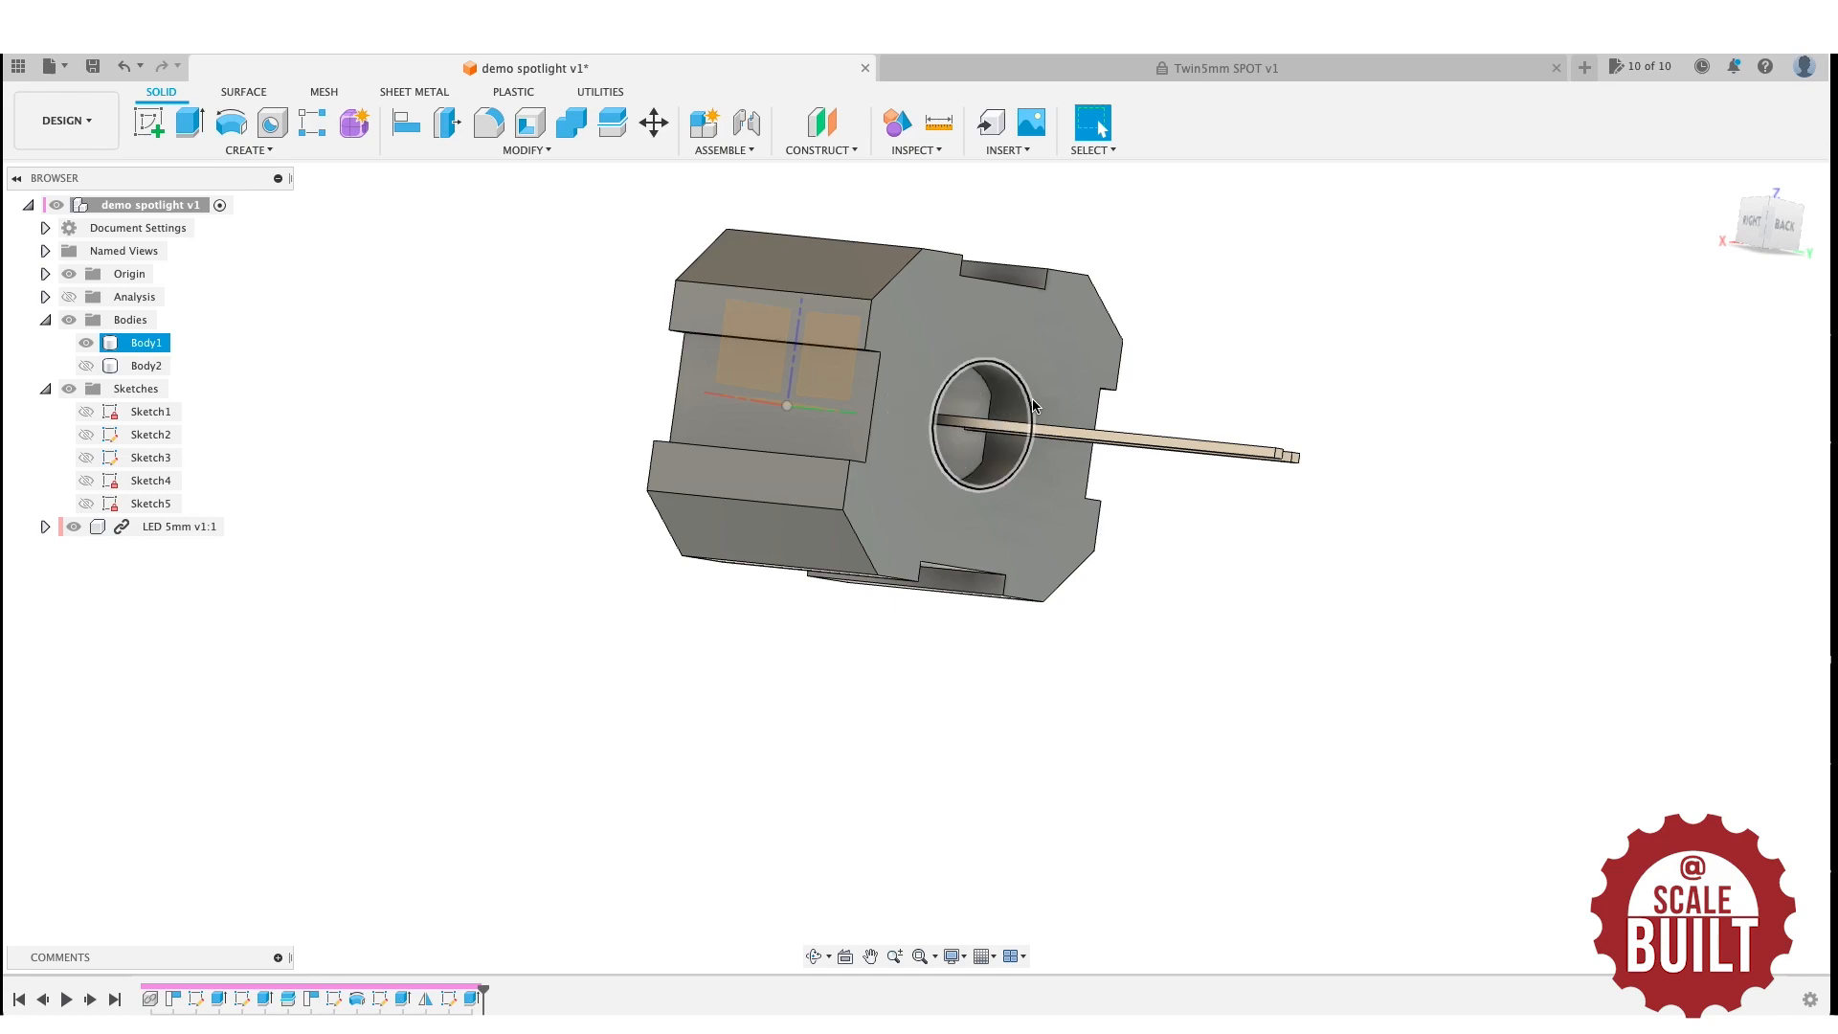
# Shorten the housing by extruding its rear face inward 2 mm as a cut.
pyautogui.scroll(3, 842, 341)
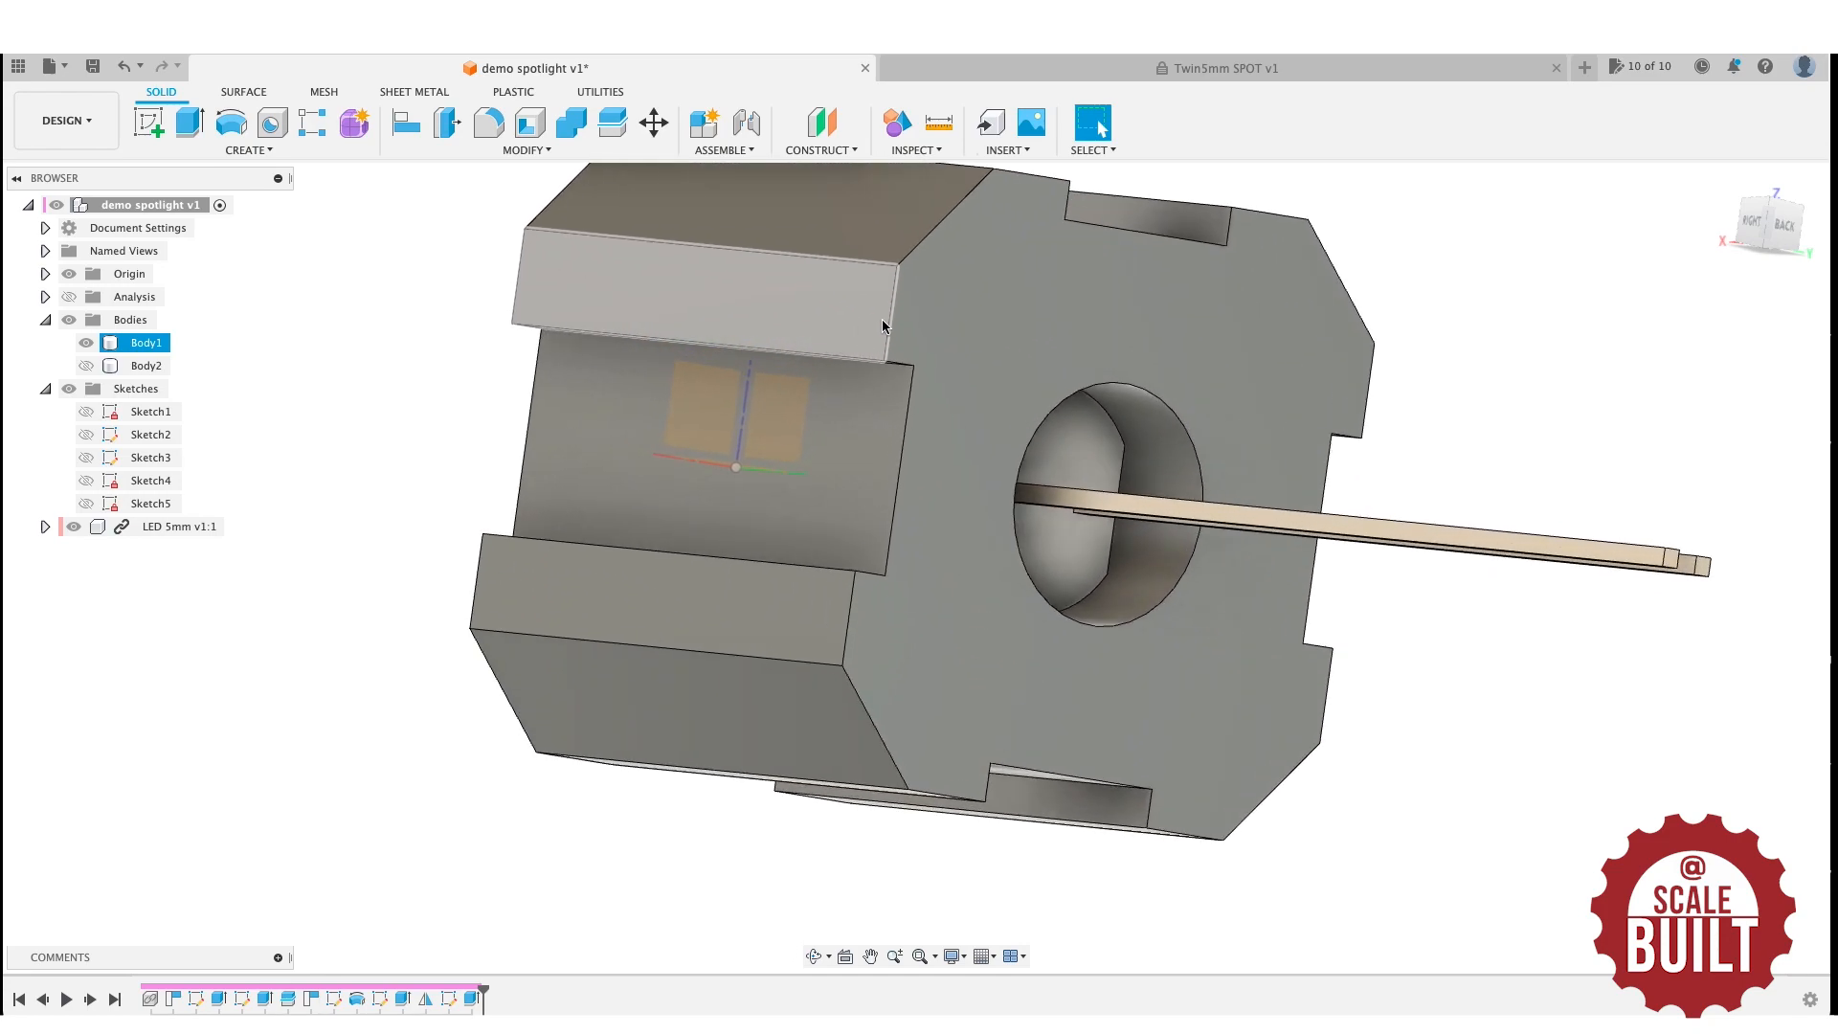
pyautogui.press('e')
pyautogui.click(1231, 324)
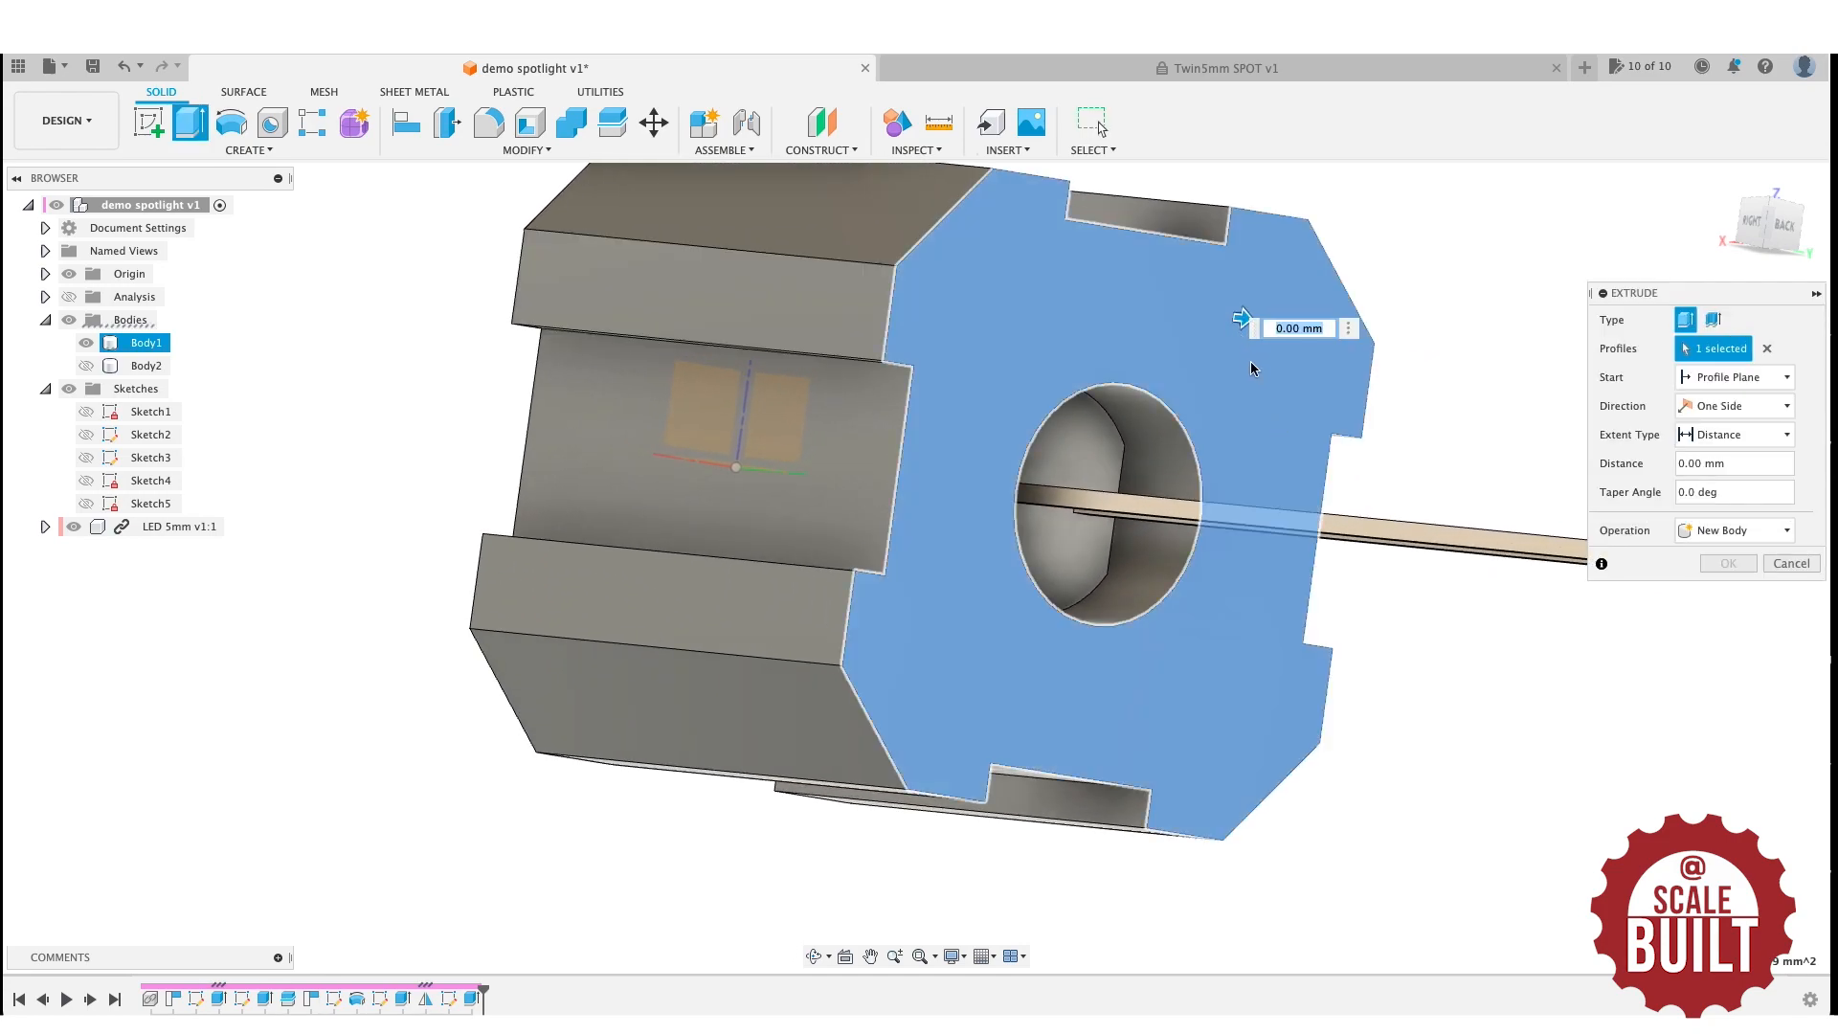
pyautogui.moveTo(1235, 324); pyautogui.dragTo(1196, 325)
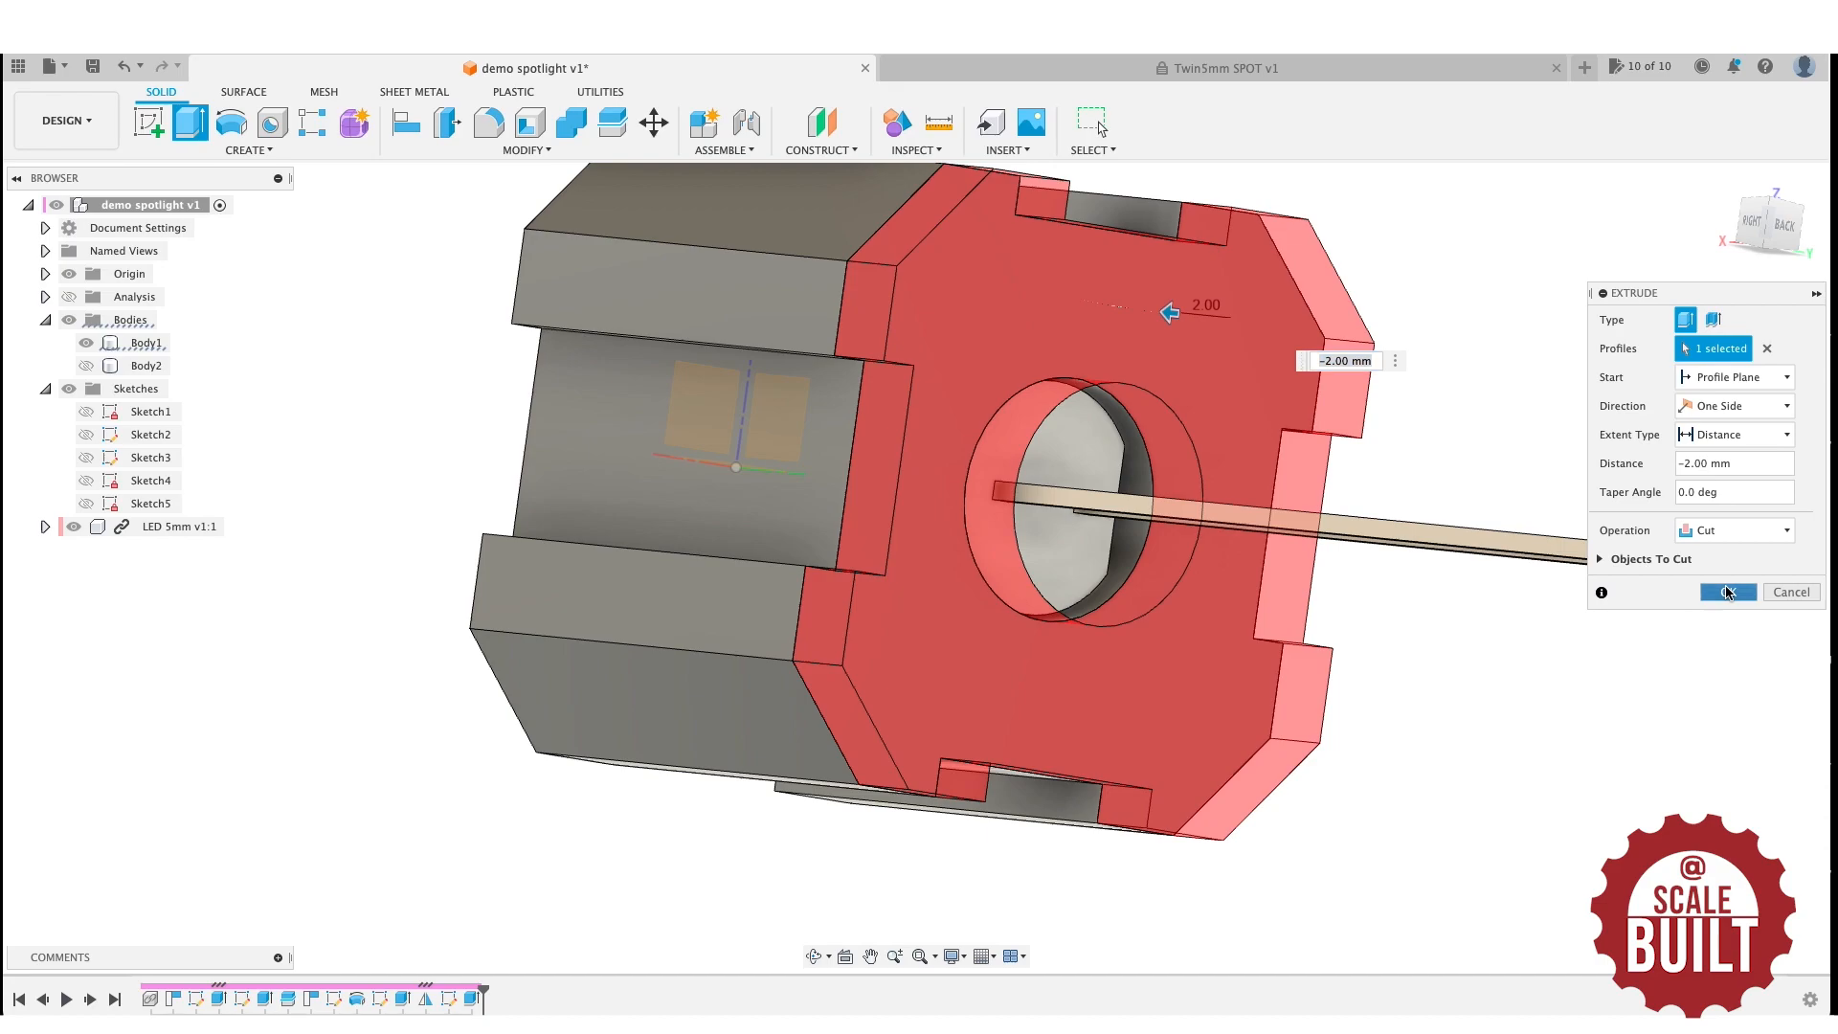
pyautogui.click(1728, 592)
# Examine the shortened housing, then switch to the Twin5mm SPOT document and inspect its front recesses and tabs for reference.
pyautogui.moveTo(1780, 230); pyautogui.dragTo(926, 213)
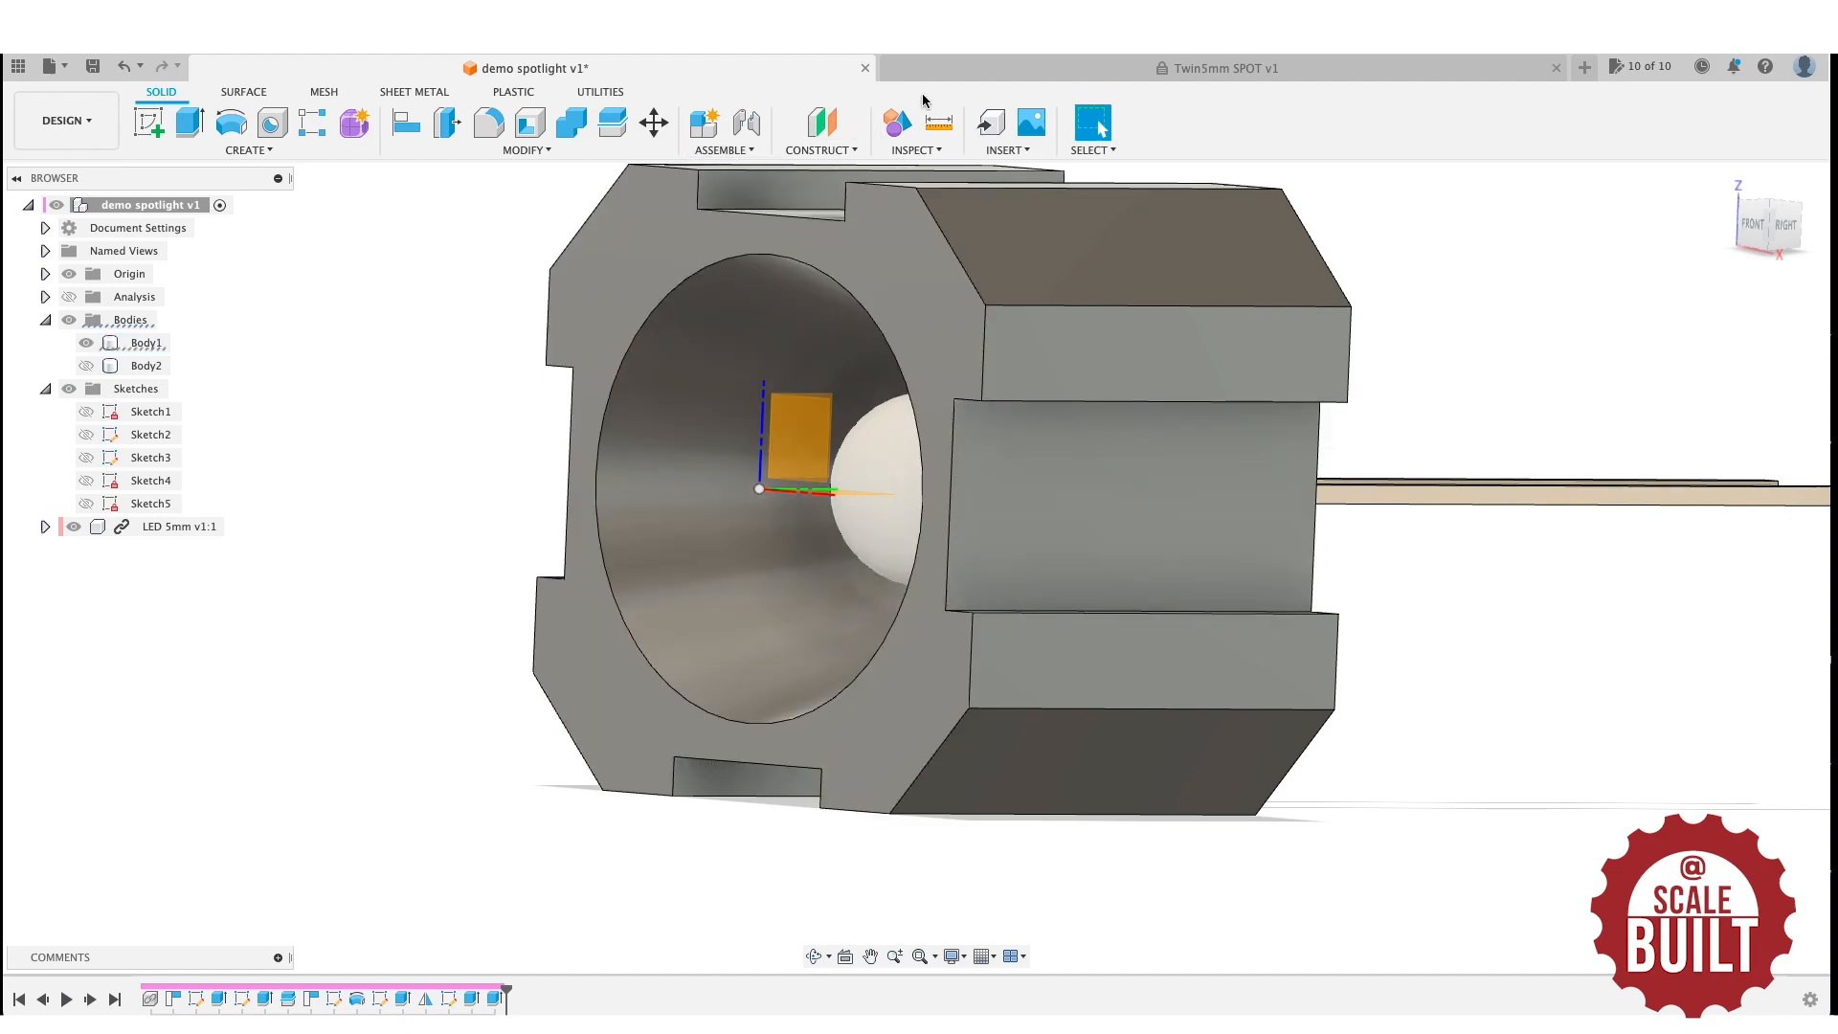
pyautogui.click(957, 82)
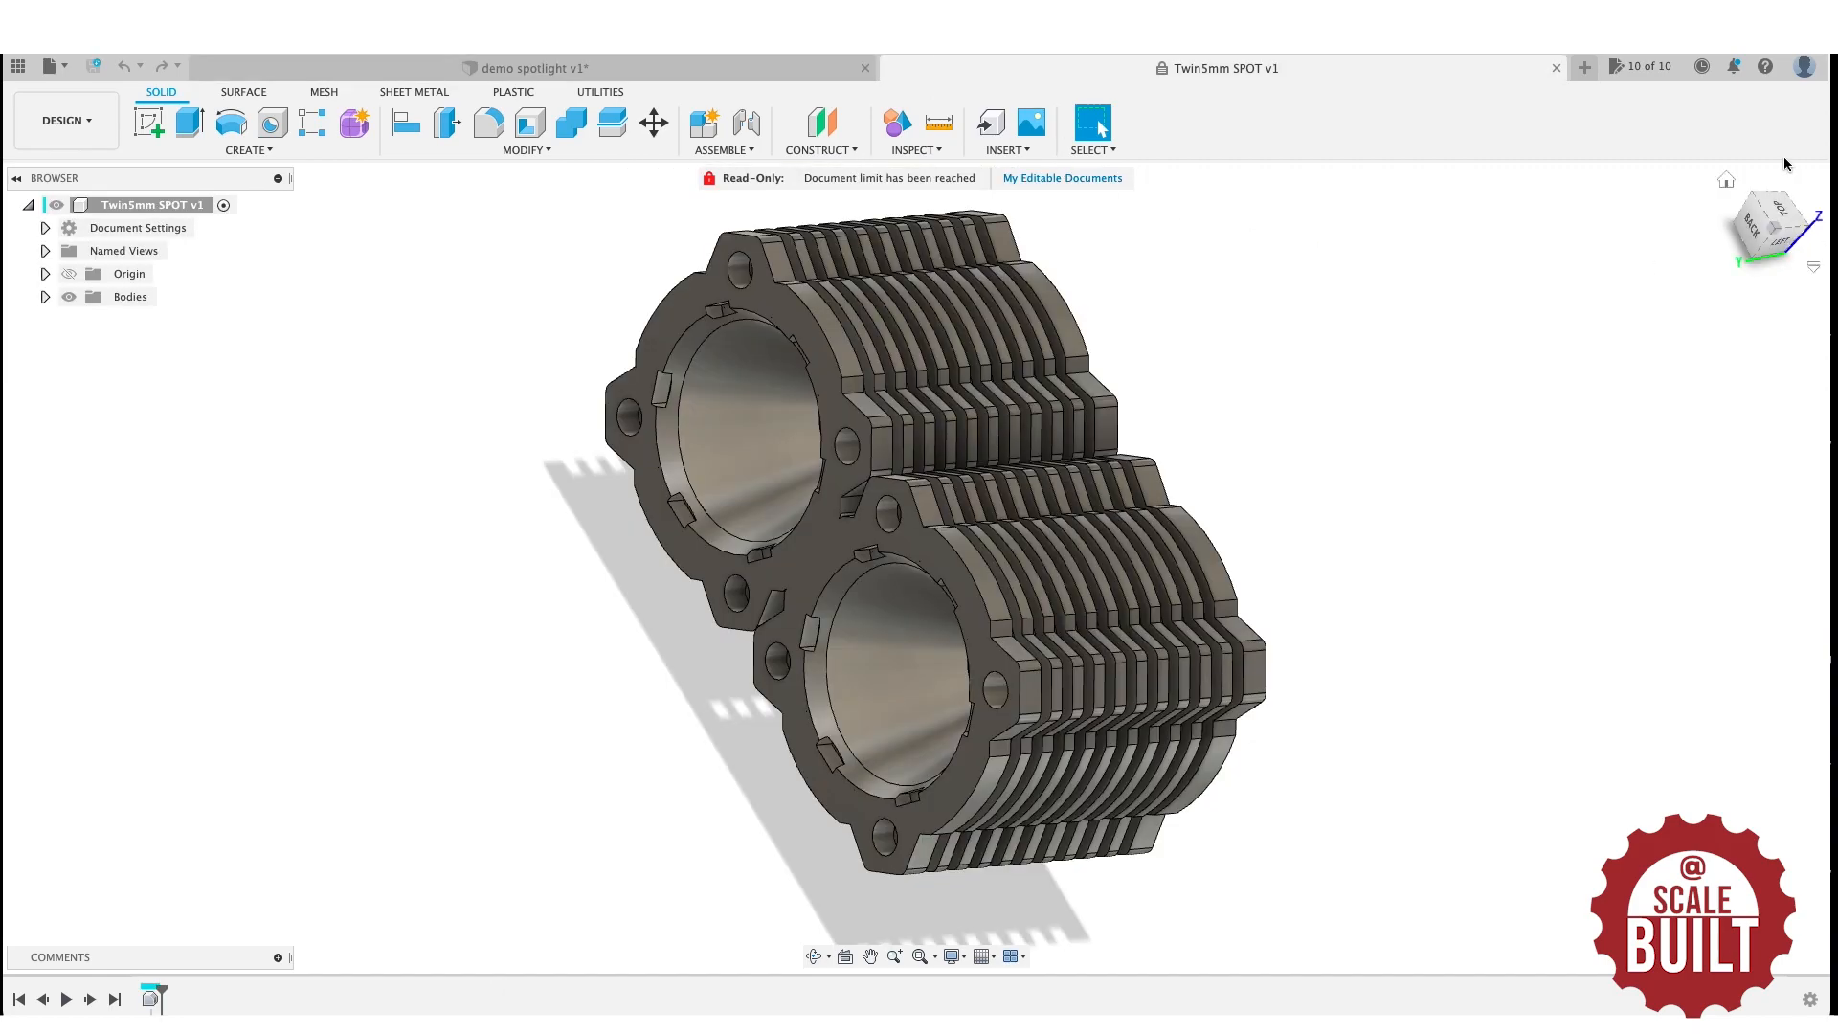
pyautogui.moveTo(1768, 218); pyautogui.dragTo(1606, 168)
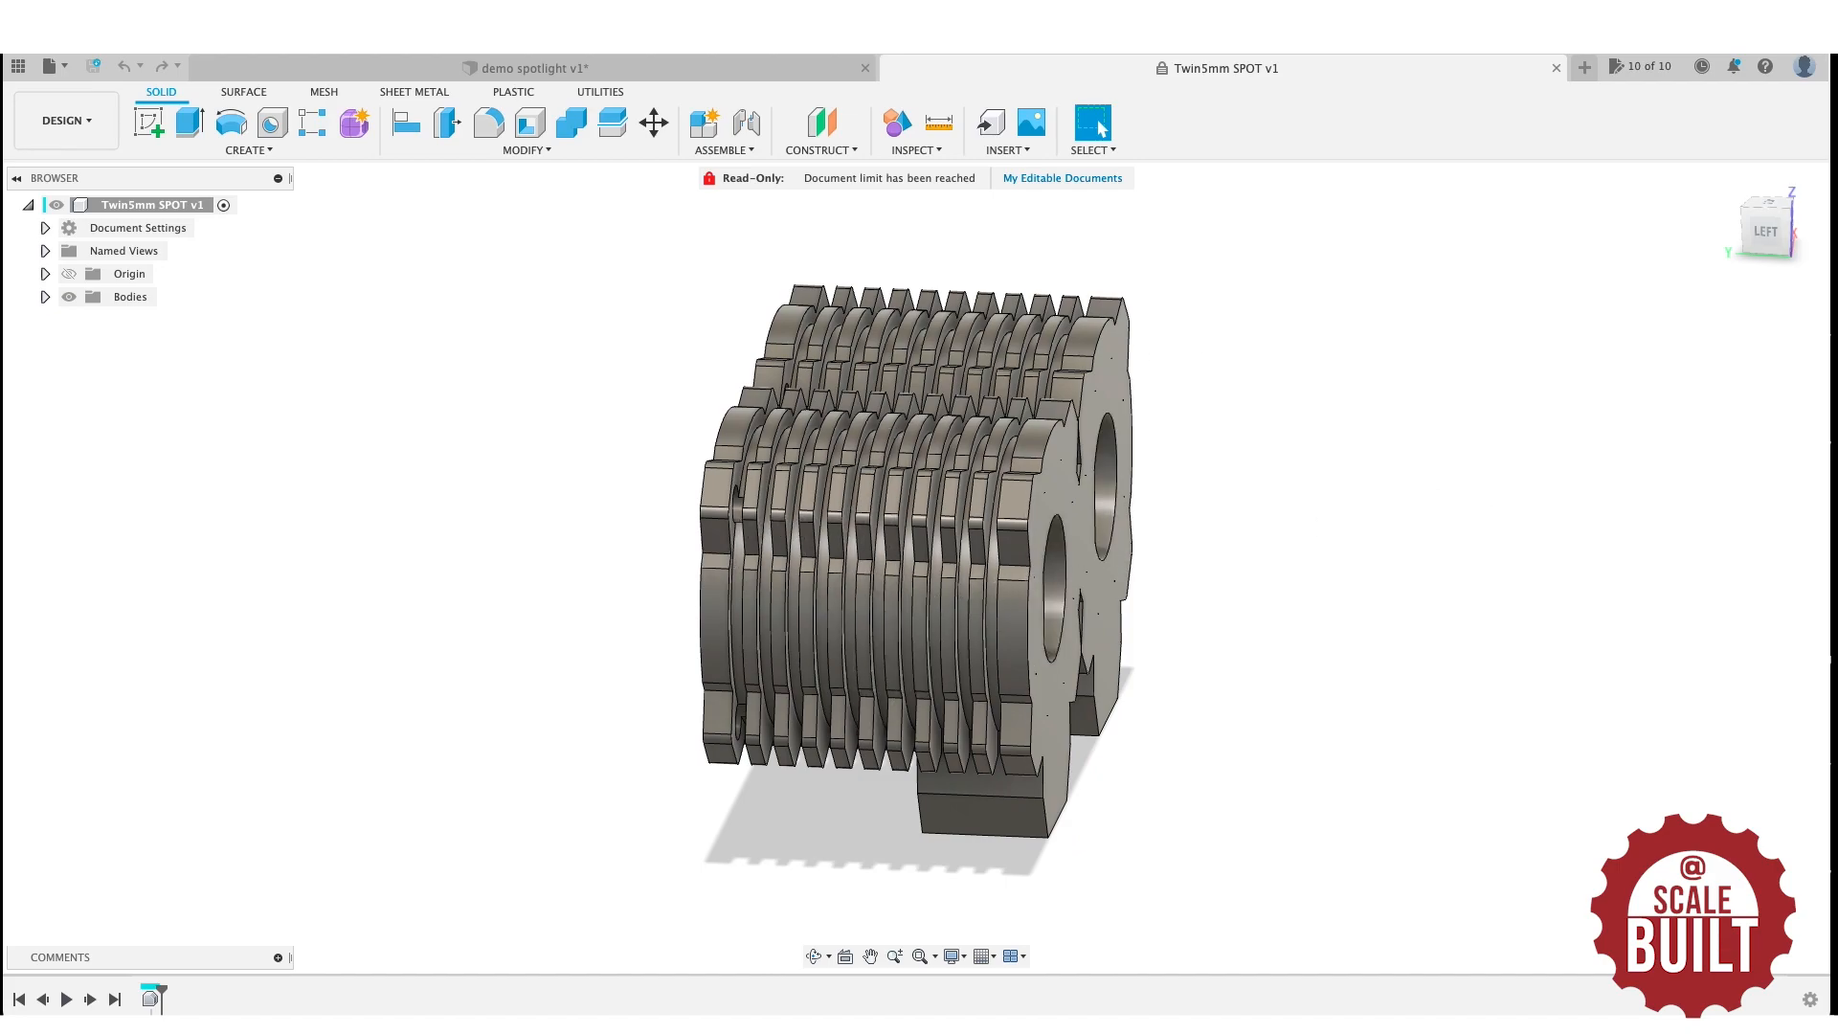
pyautogui.scroll(1, 1650, 180)
pyautogui.moveTo(1746, 224); pyautogui.dragTo(849, 229)
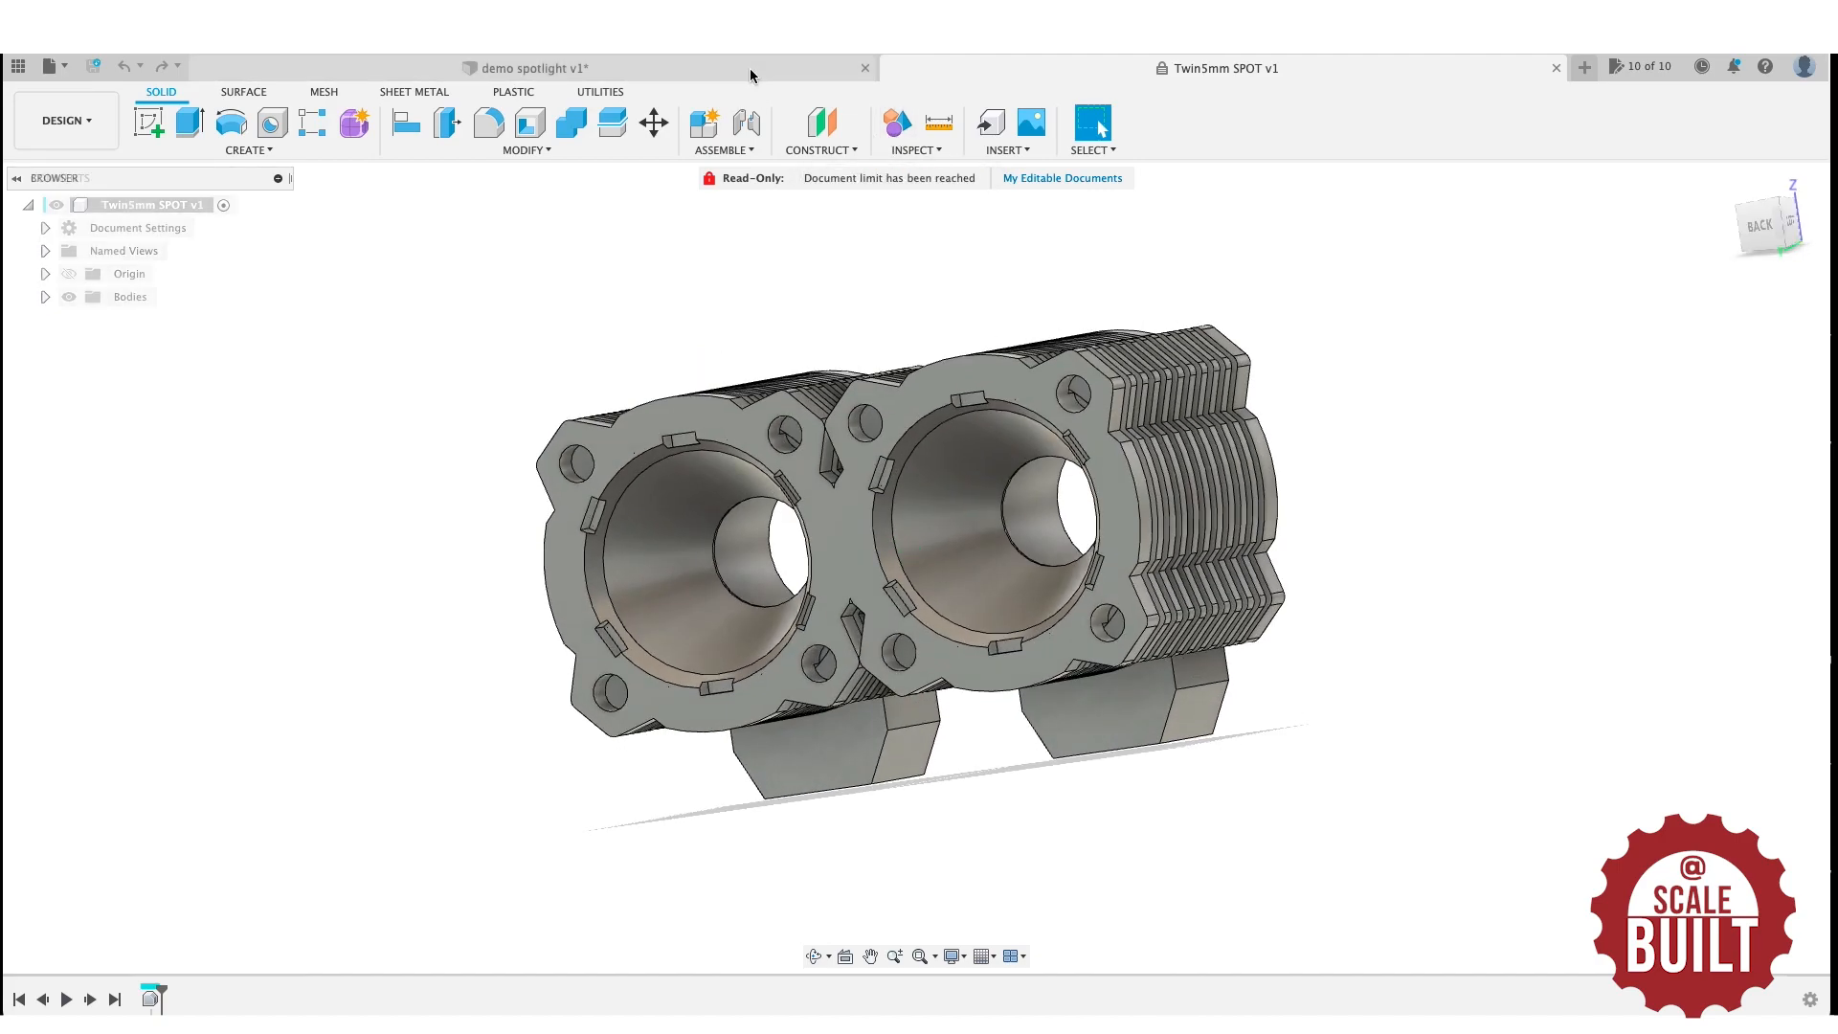
# In the demo spotlight document, sketch on the housing's front face and offset its outer outline 0.7 mm inward.
pyautogui.click(751, 69)
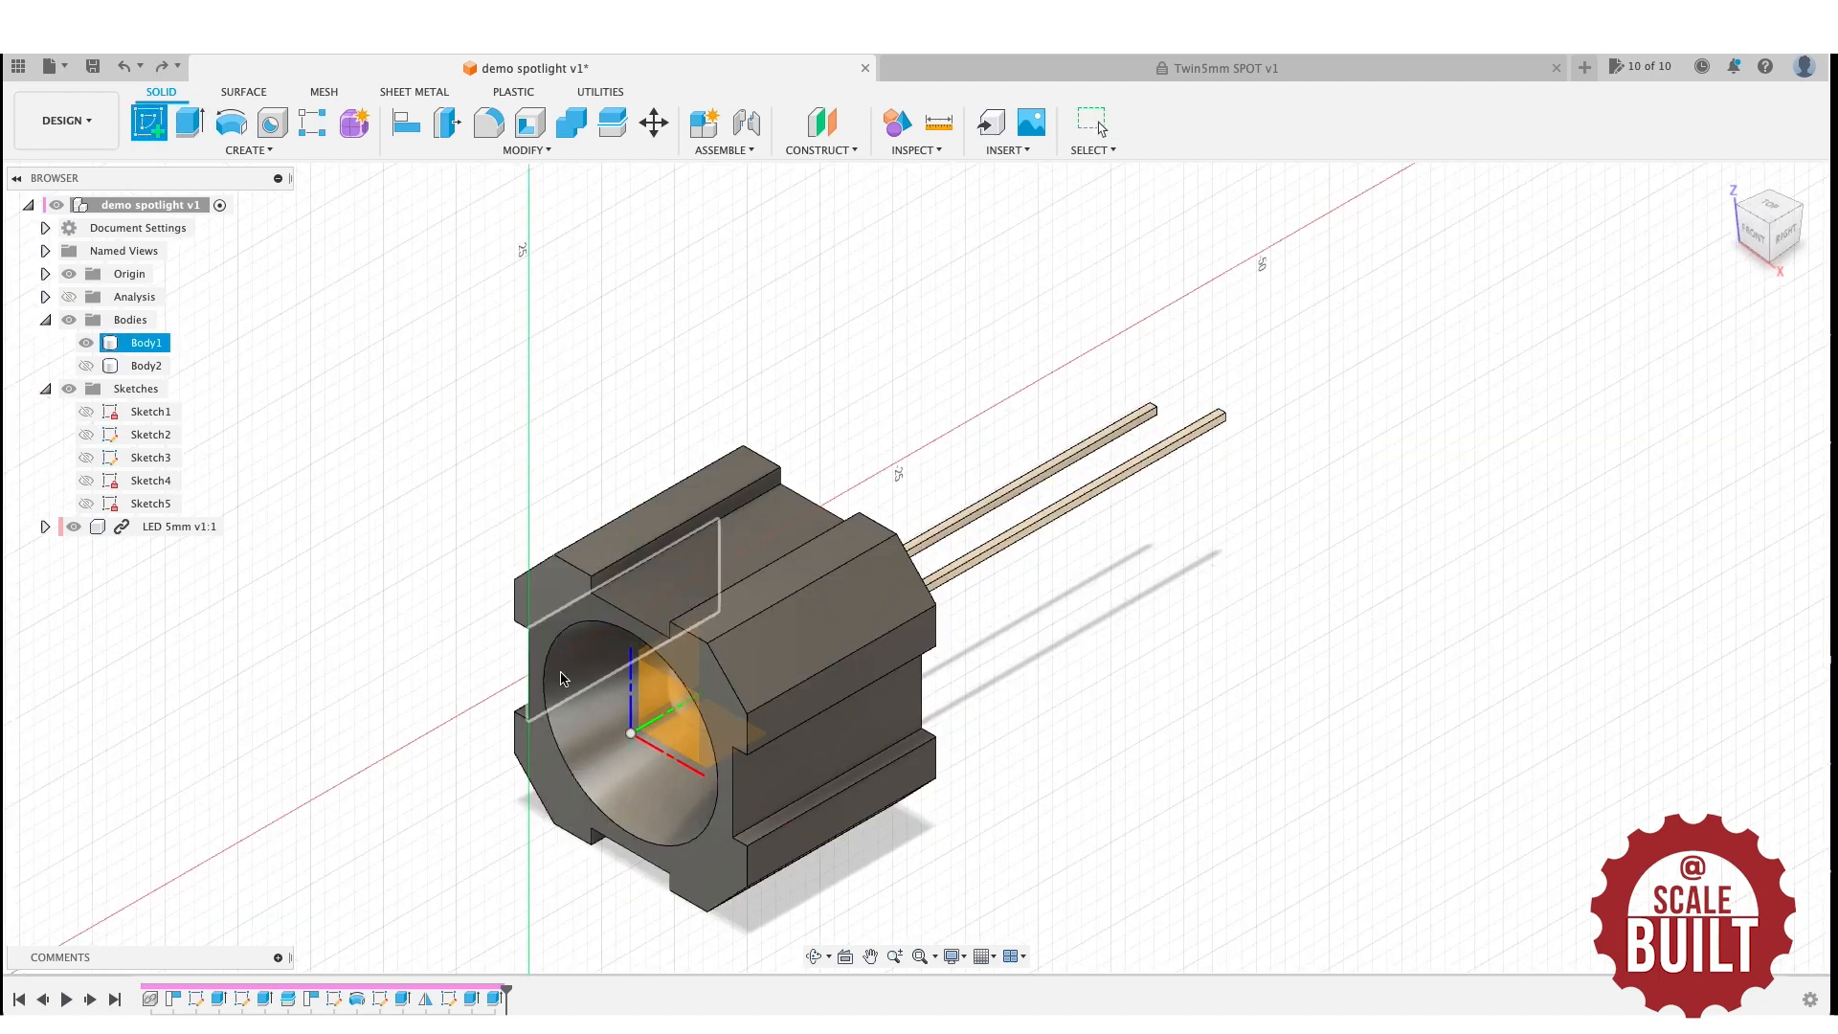
pyautogui.scroll(5, 542, 737)
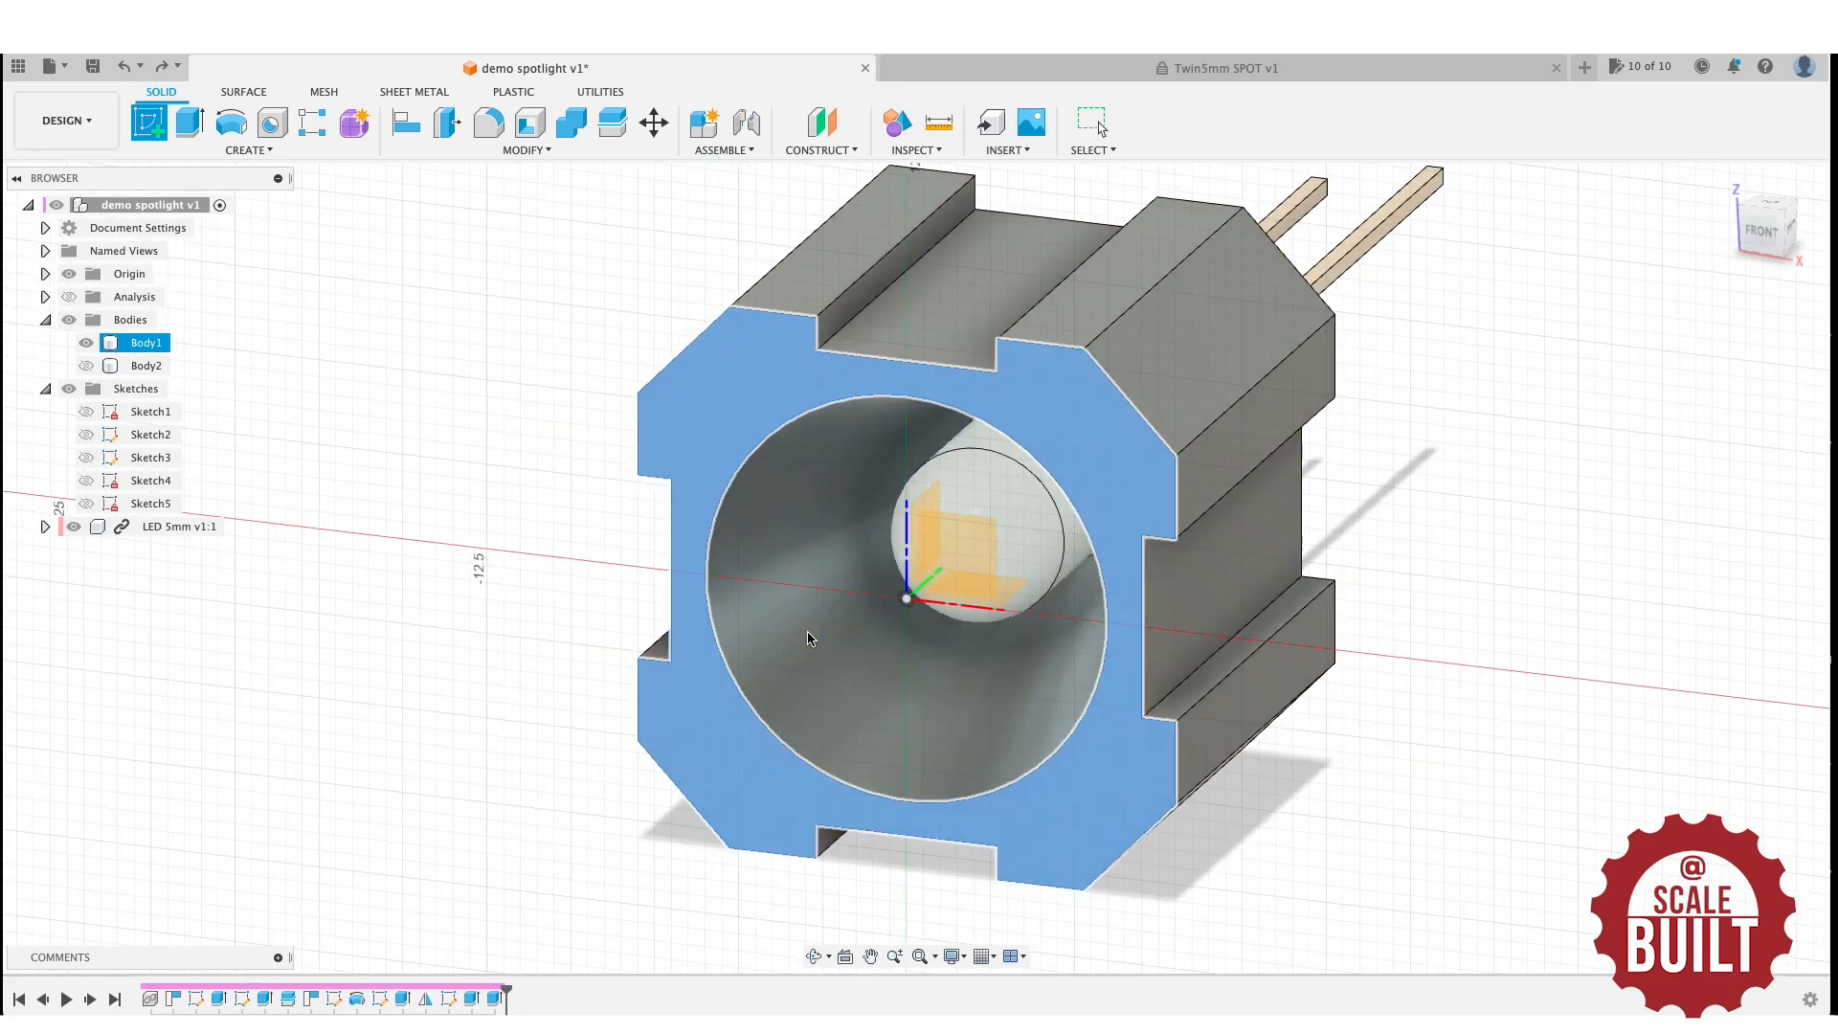
pyautogui.click(808, 634)
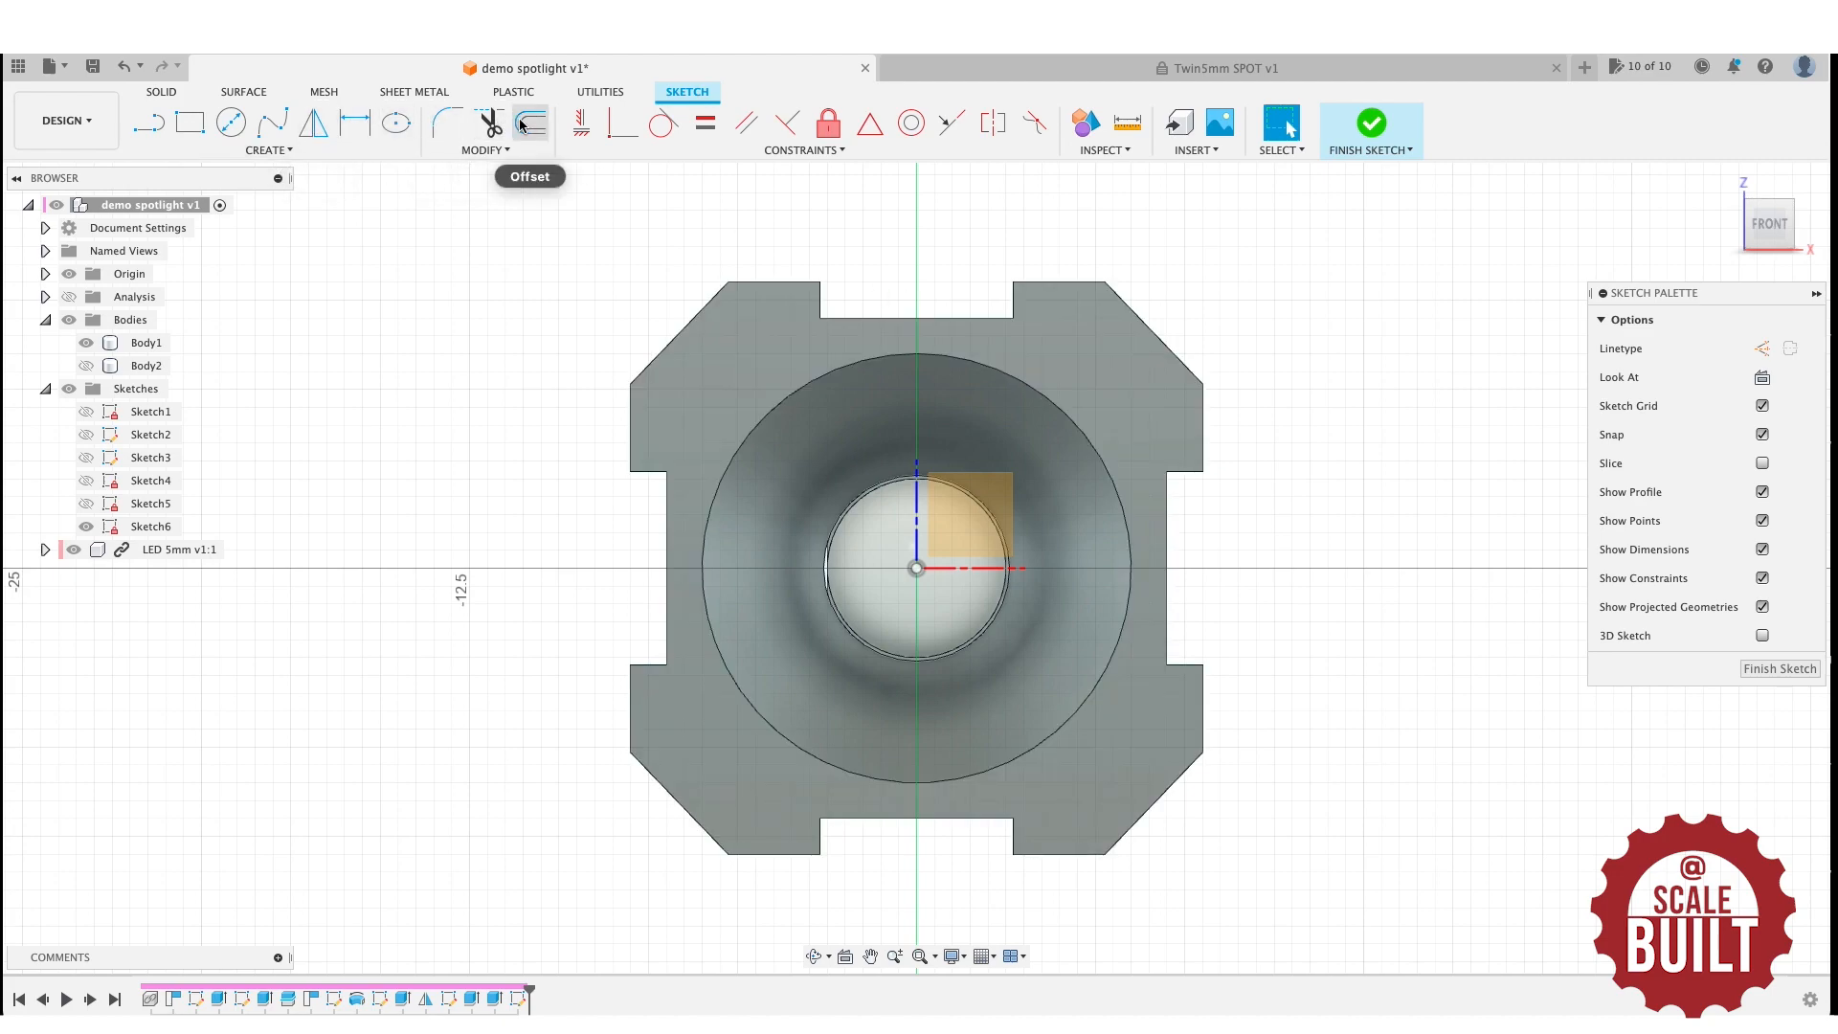
pyautogui.click(529, 122)
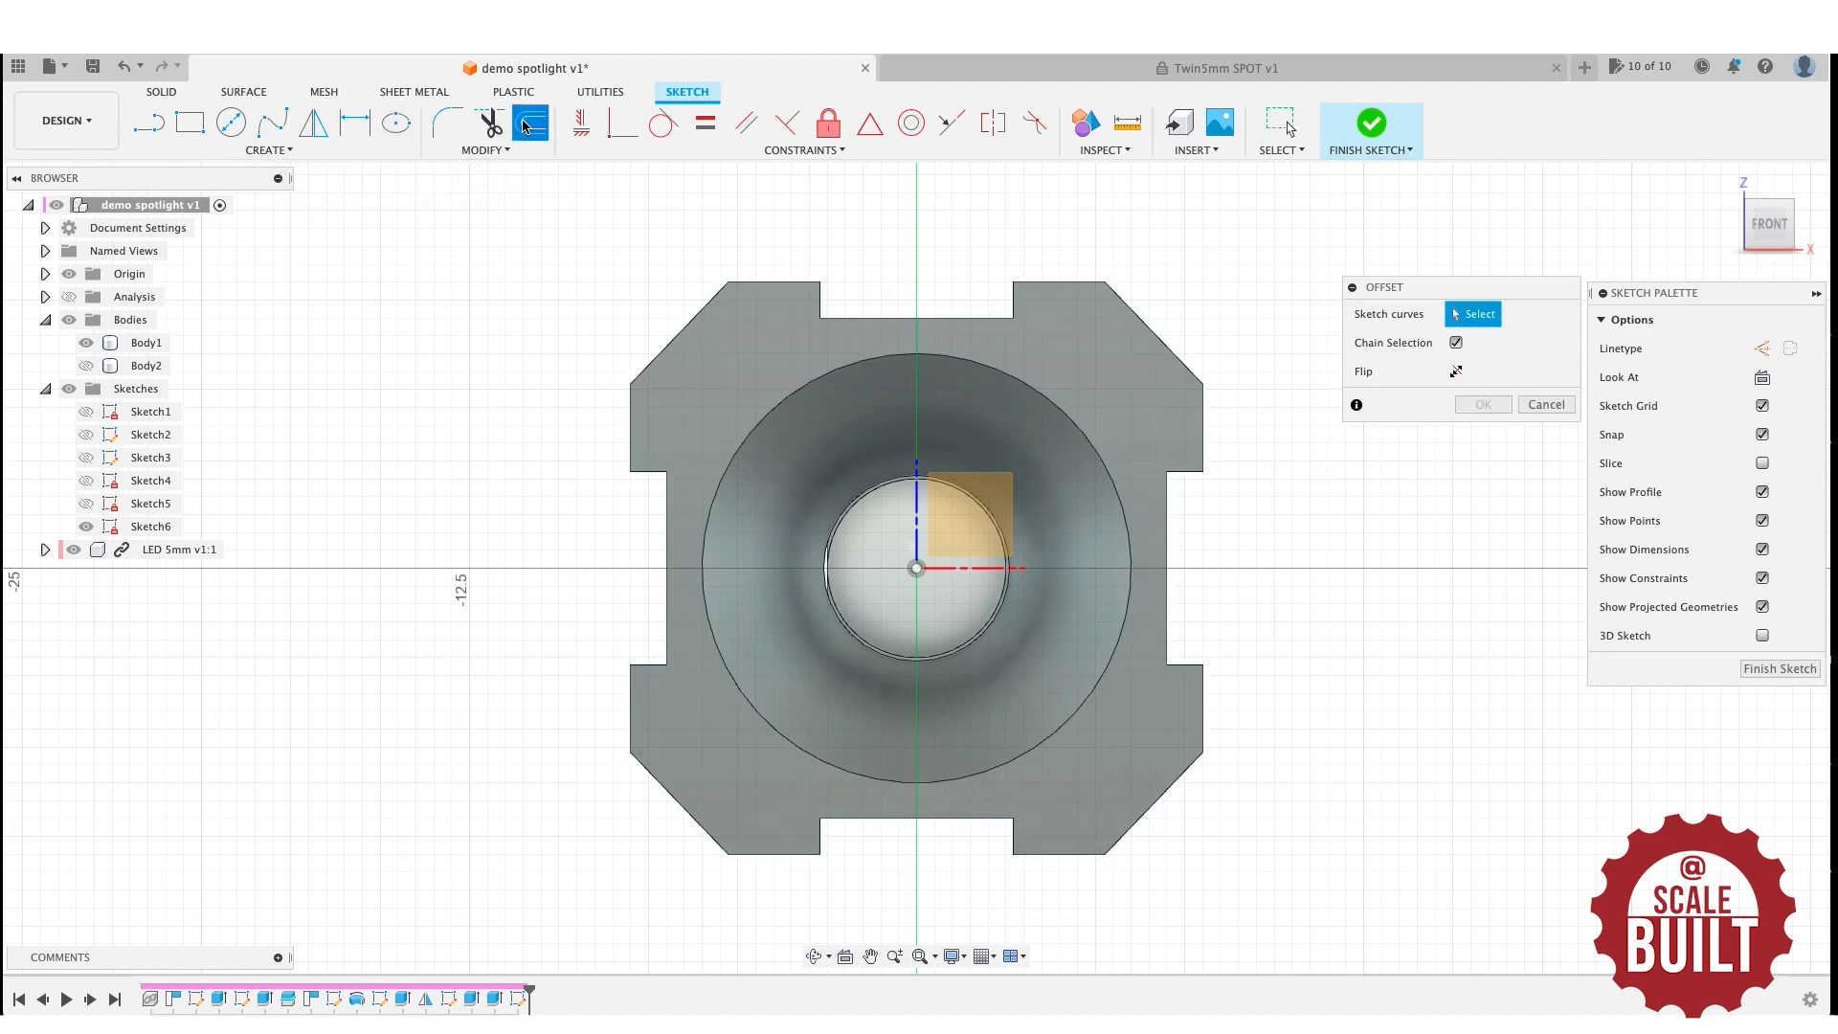
pyautogui.click(704, 303)
pyautogui.moveTo(685, 287); pyautogui.dragTo(729, 326)
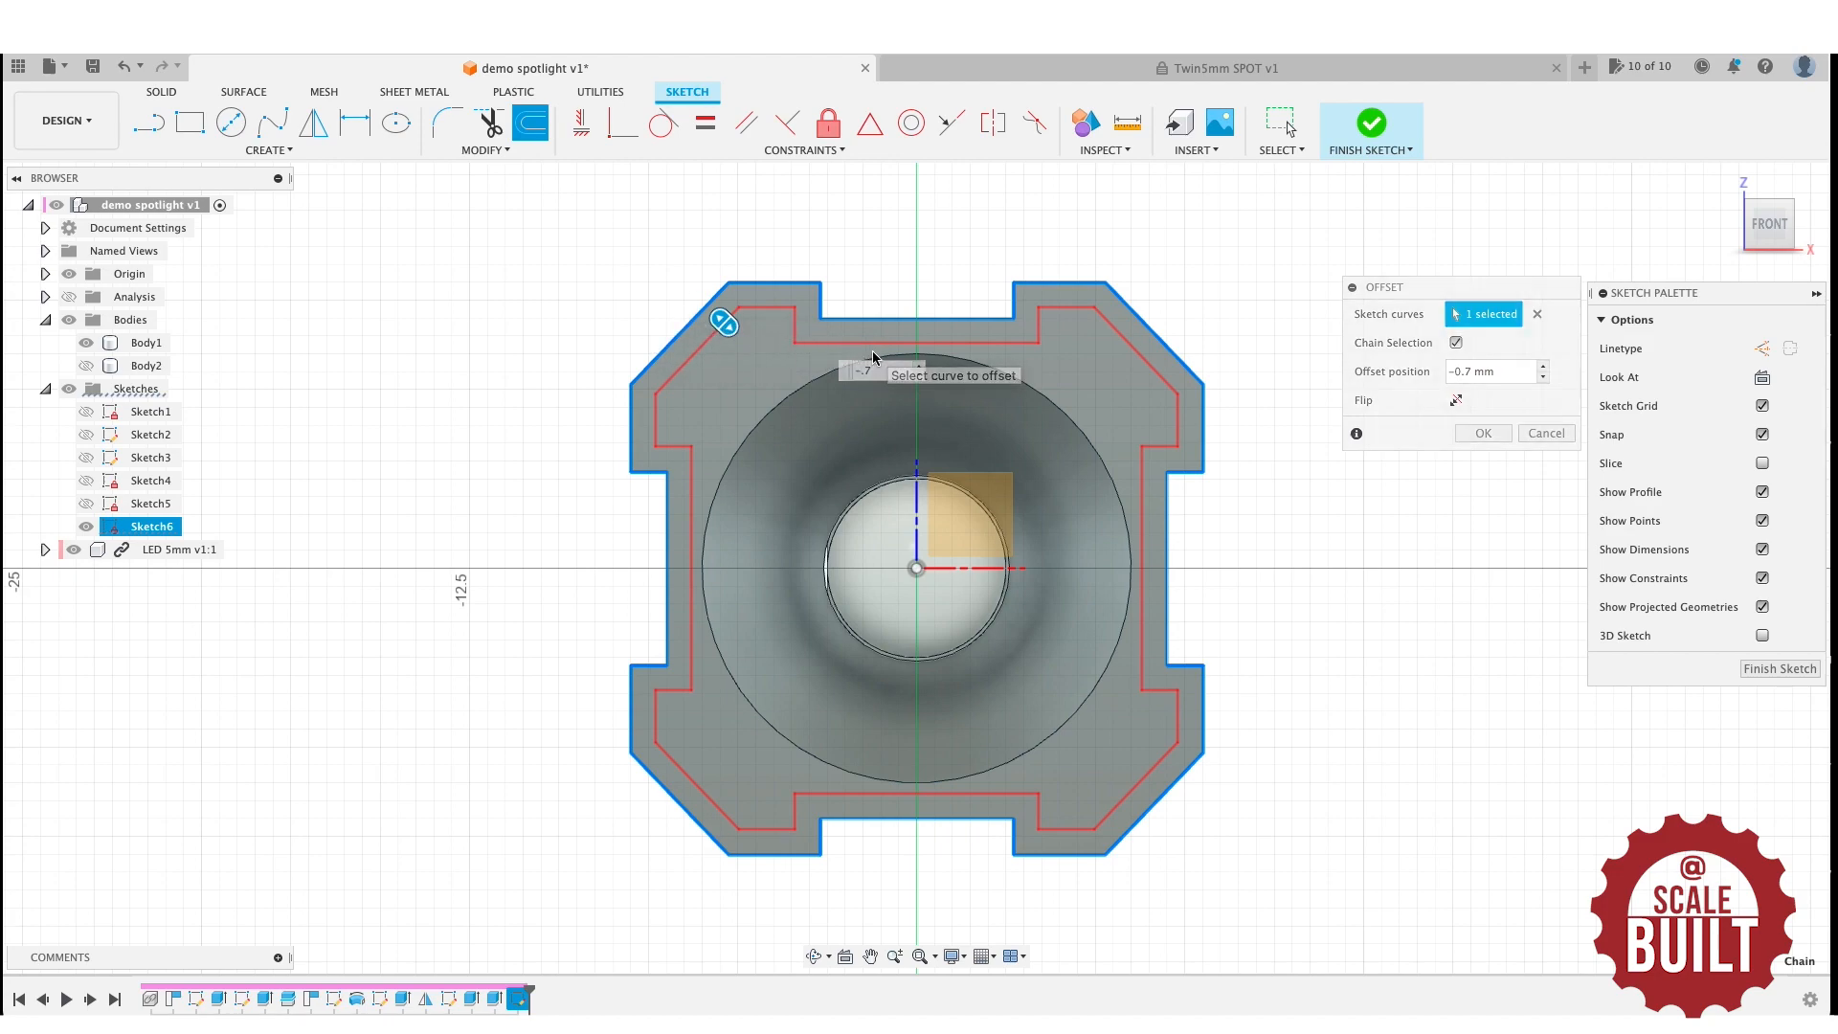
pyautogui.press('Return')
# Start a second offset from the outer outline of the housing's front face.
pyautogui.click(532, 123)
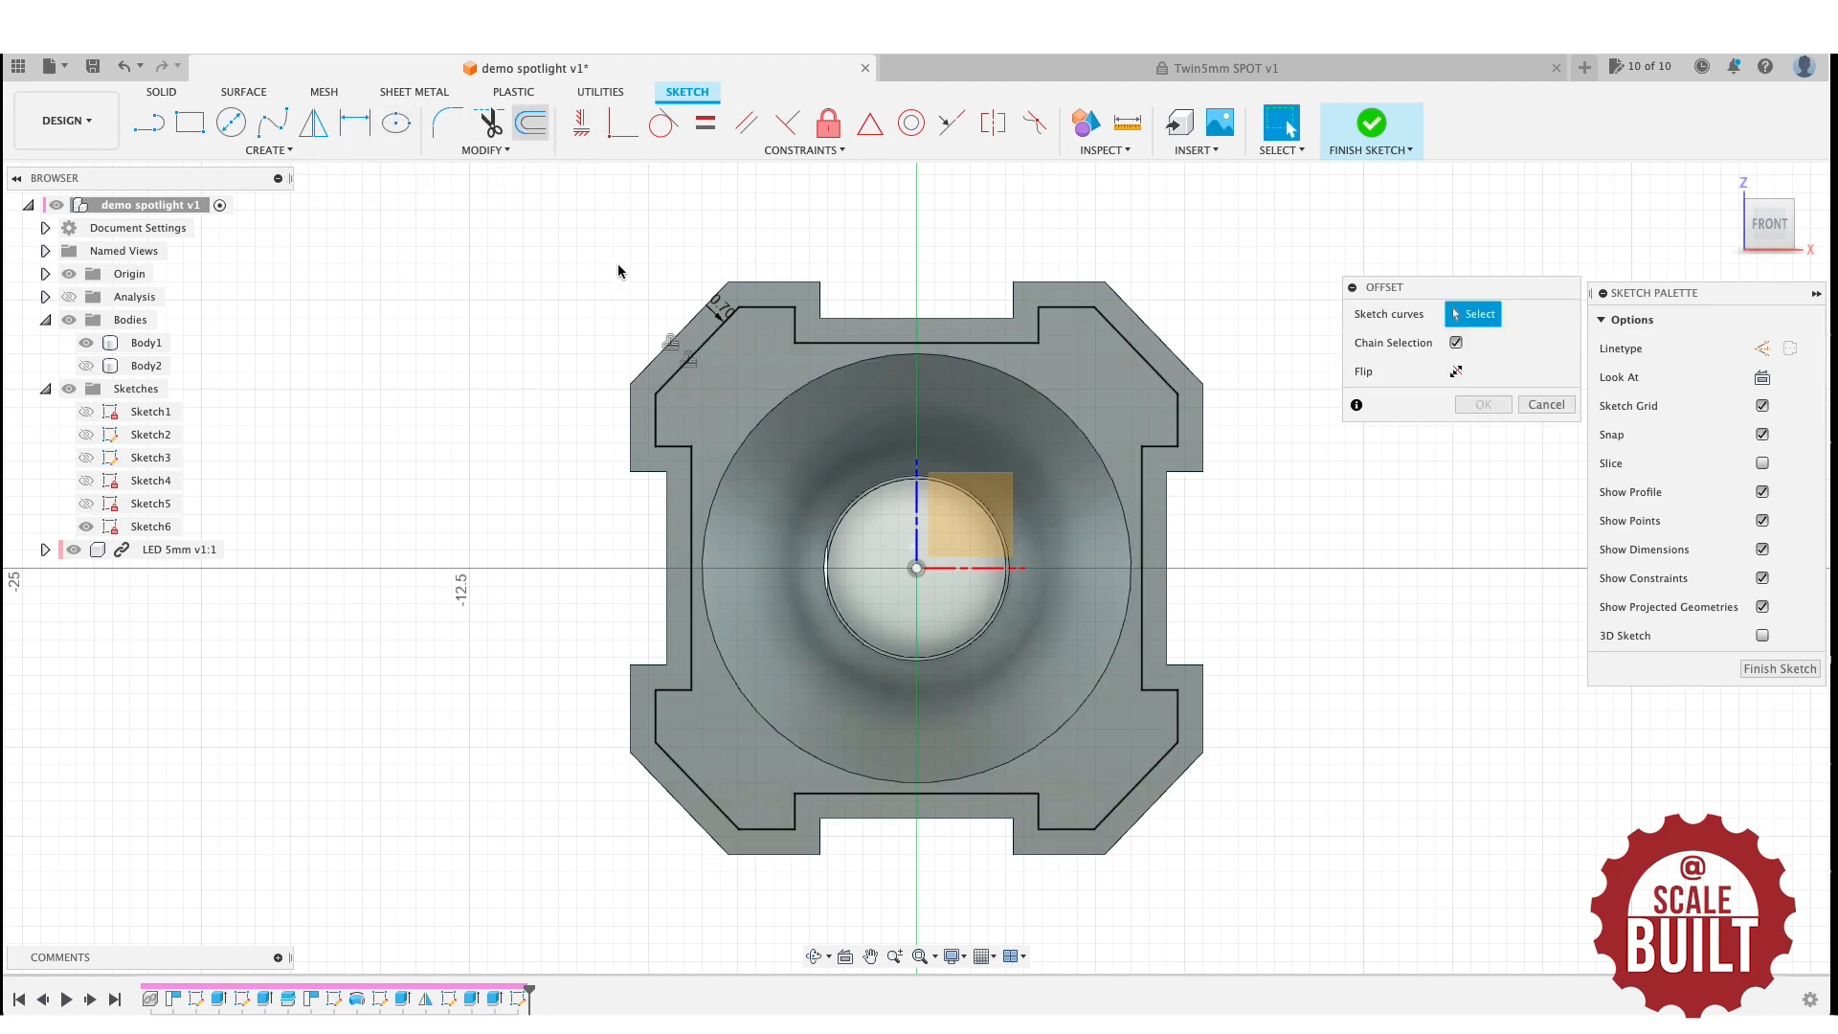
pyautogui.click(681, 328)
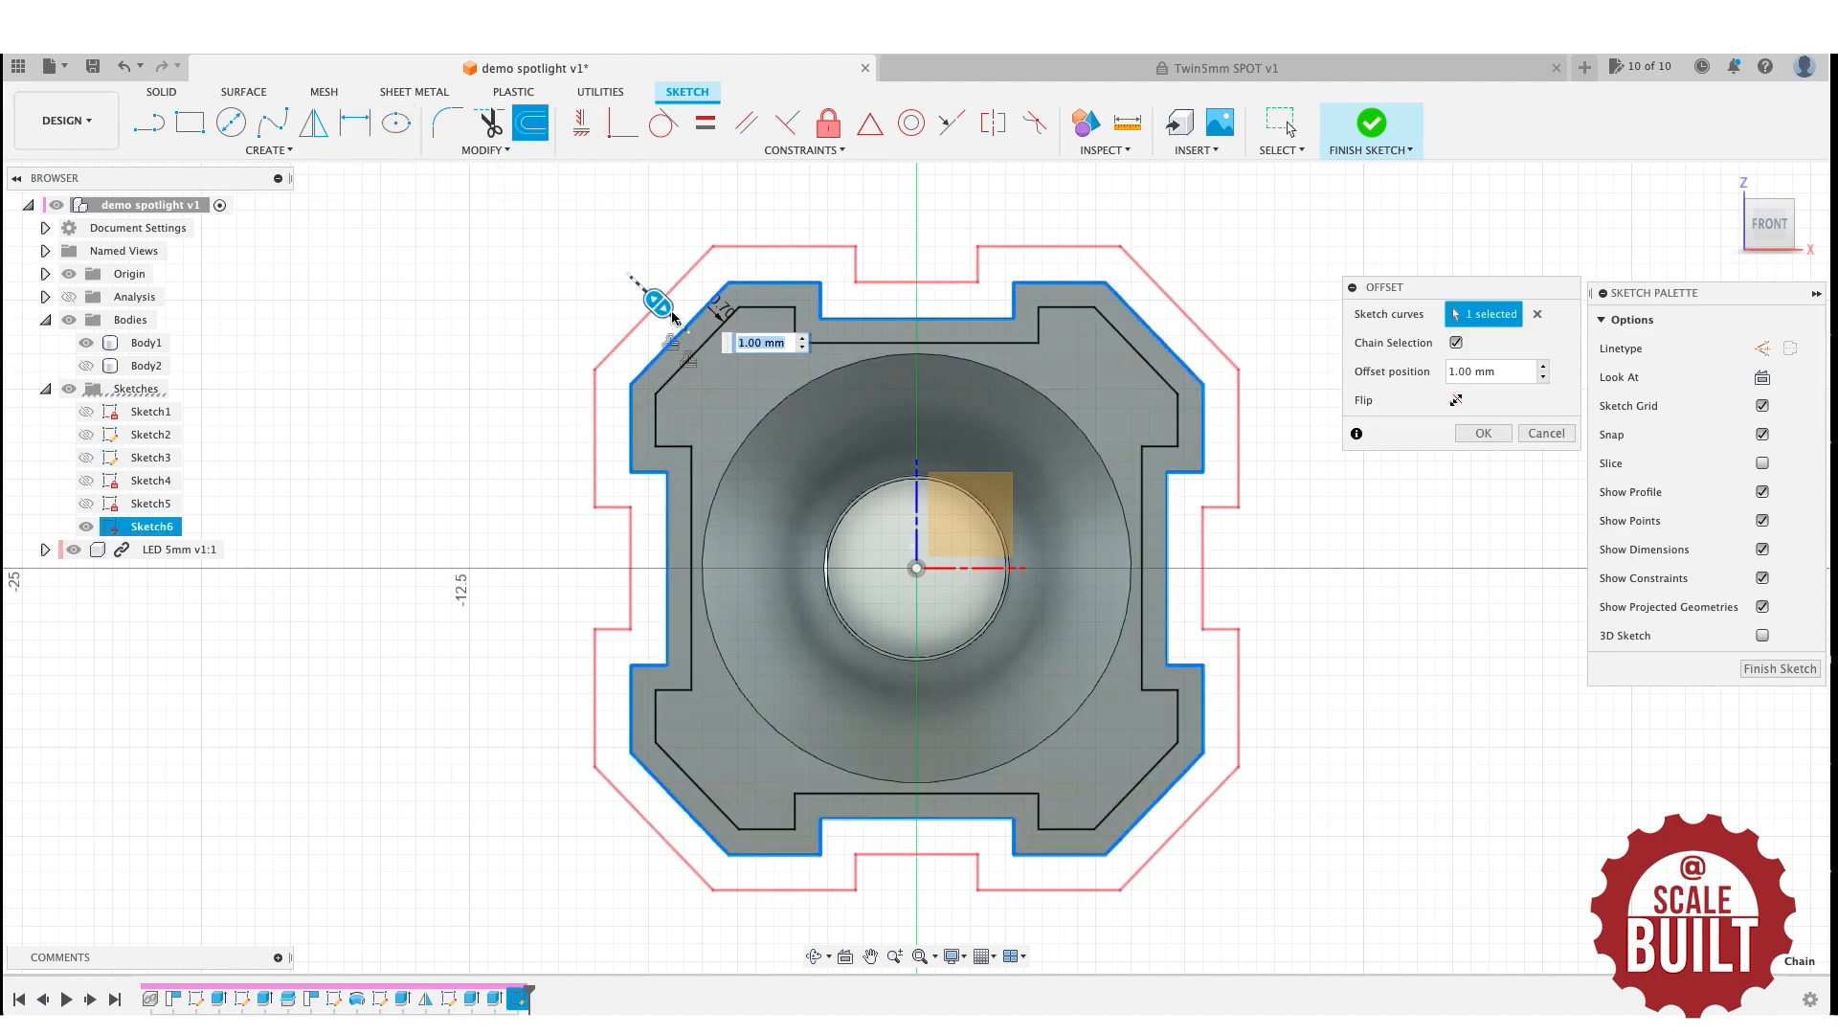
# Offset the housing's outer outline outward by 1 mm in the front-face sketch.
pyautogui.scroll(1, 672, 316)
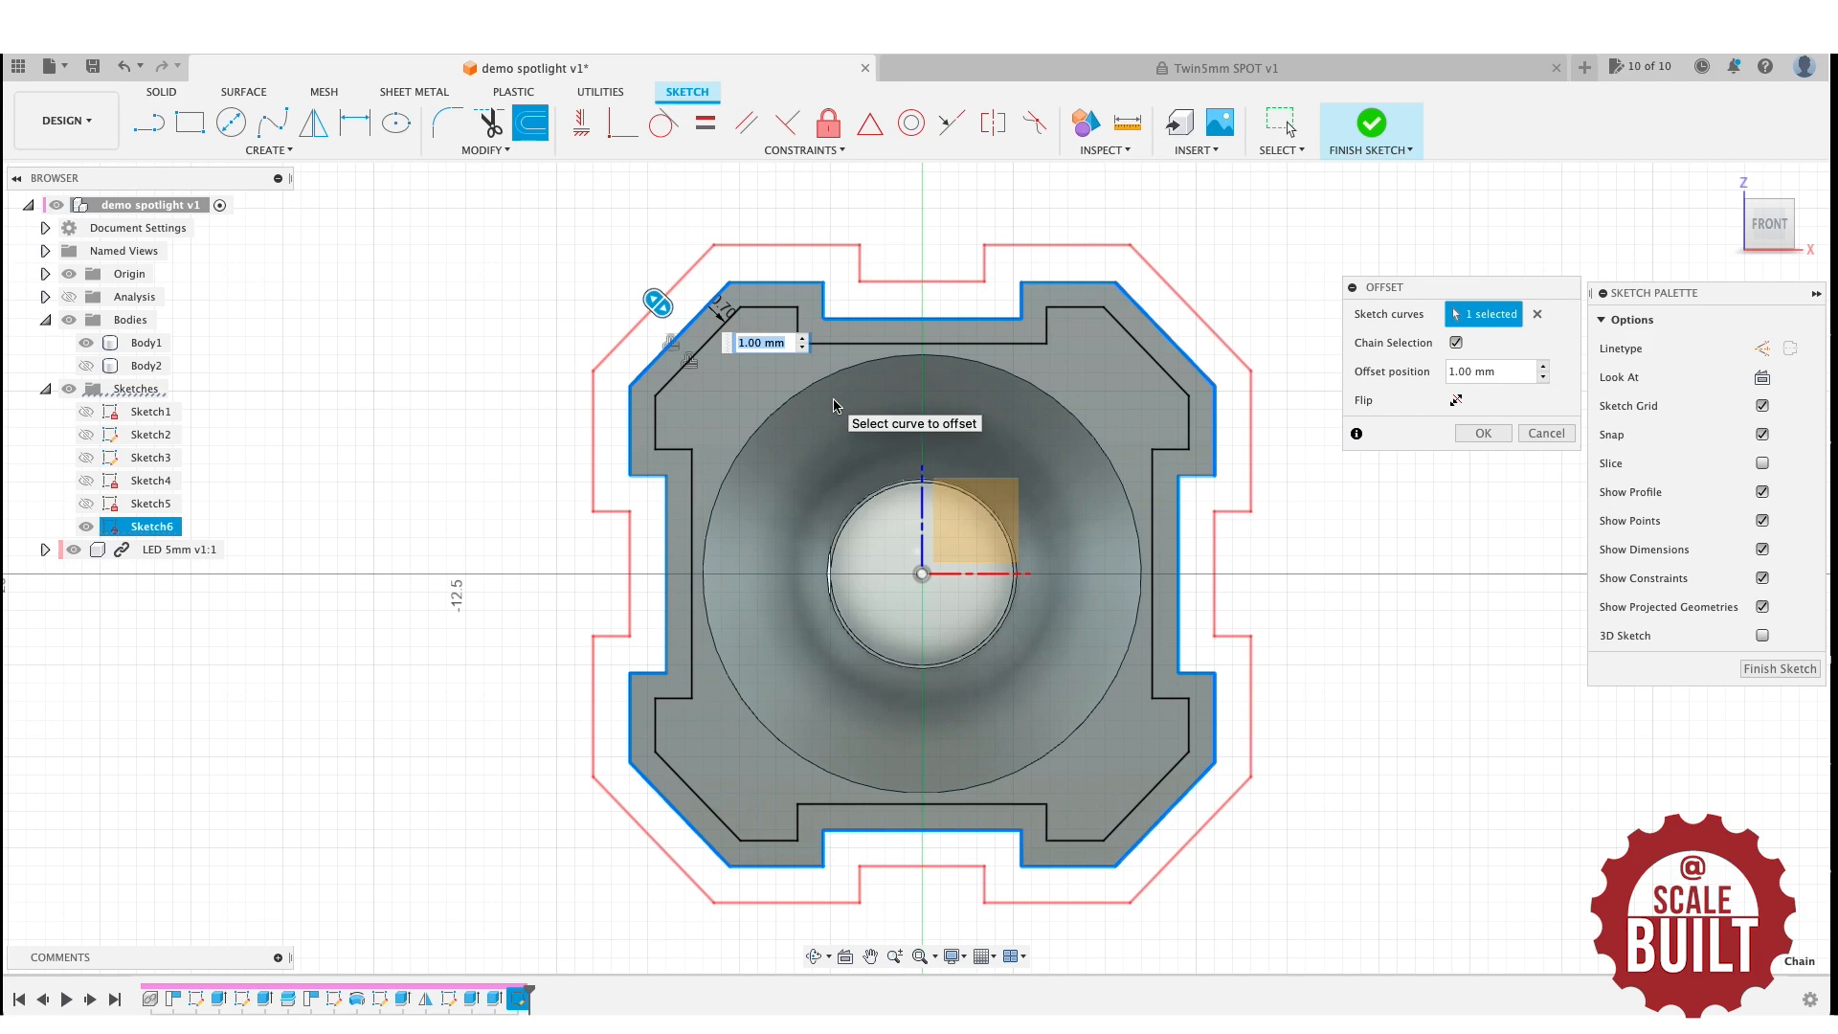
pyautogui.write('1')
pyautogui.press('Return')
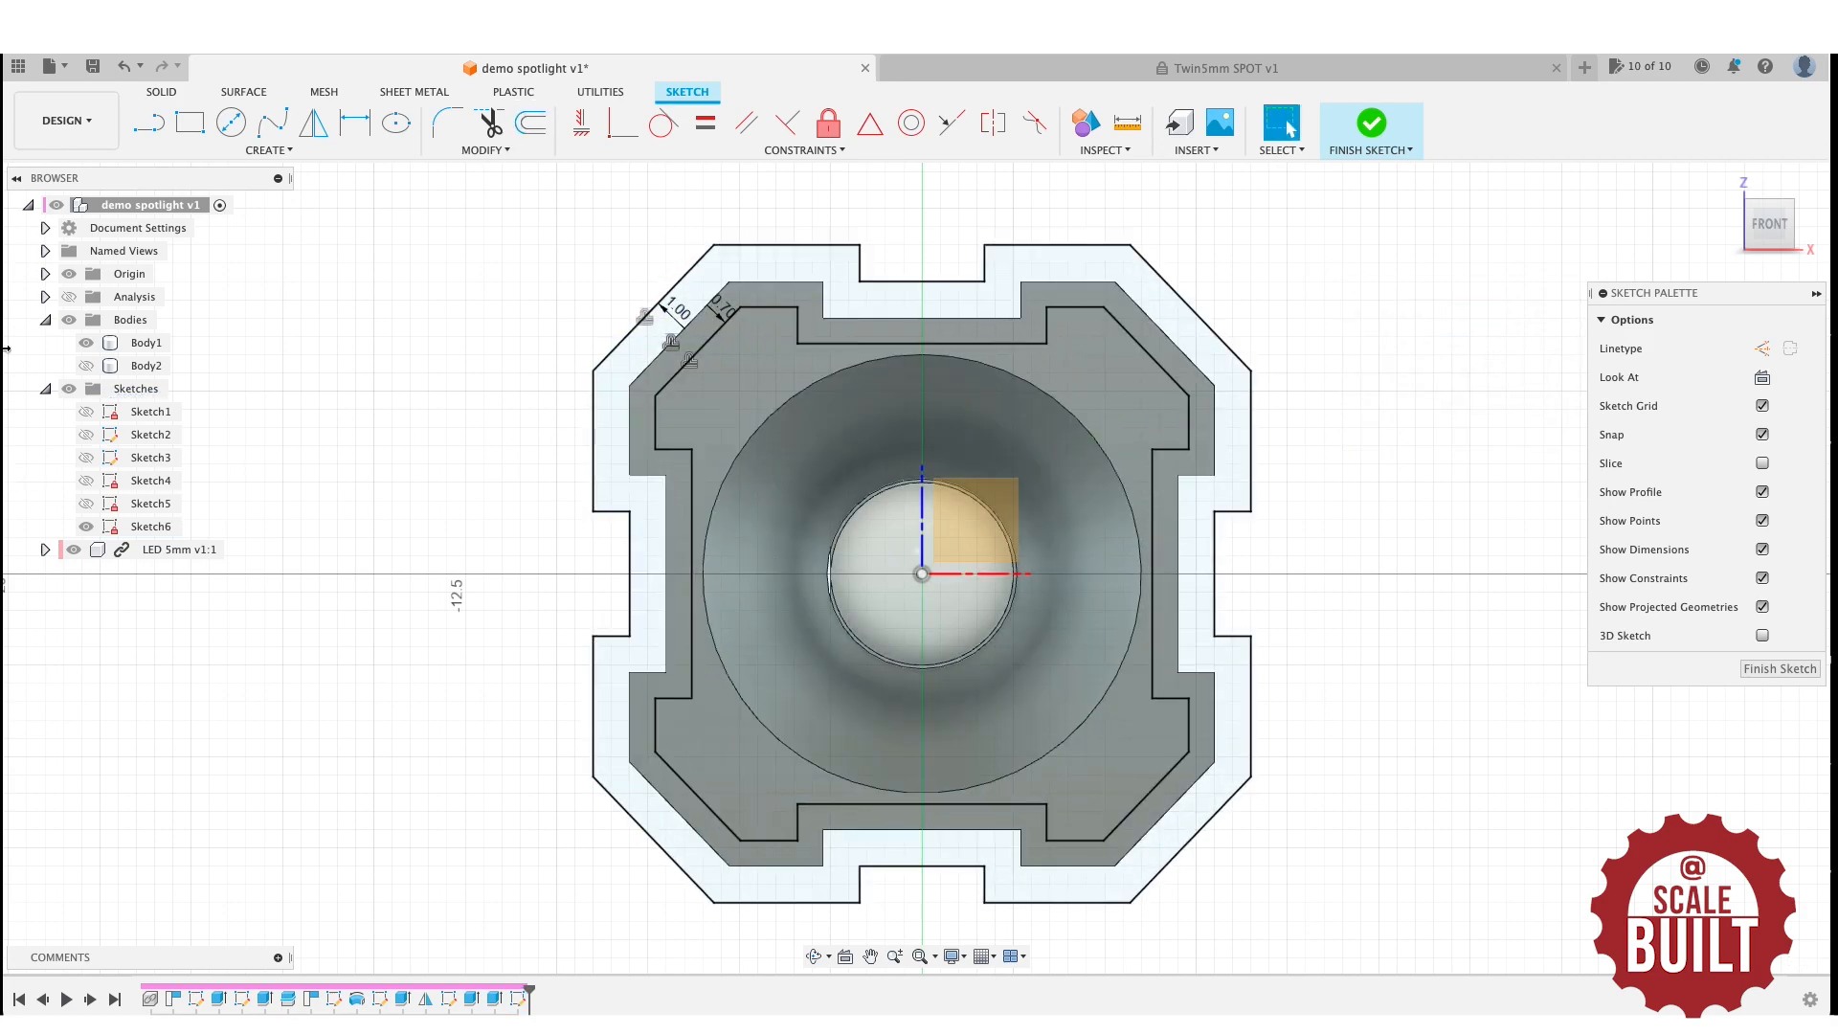
pyautogui.click(86, 341)
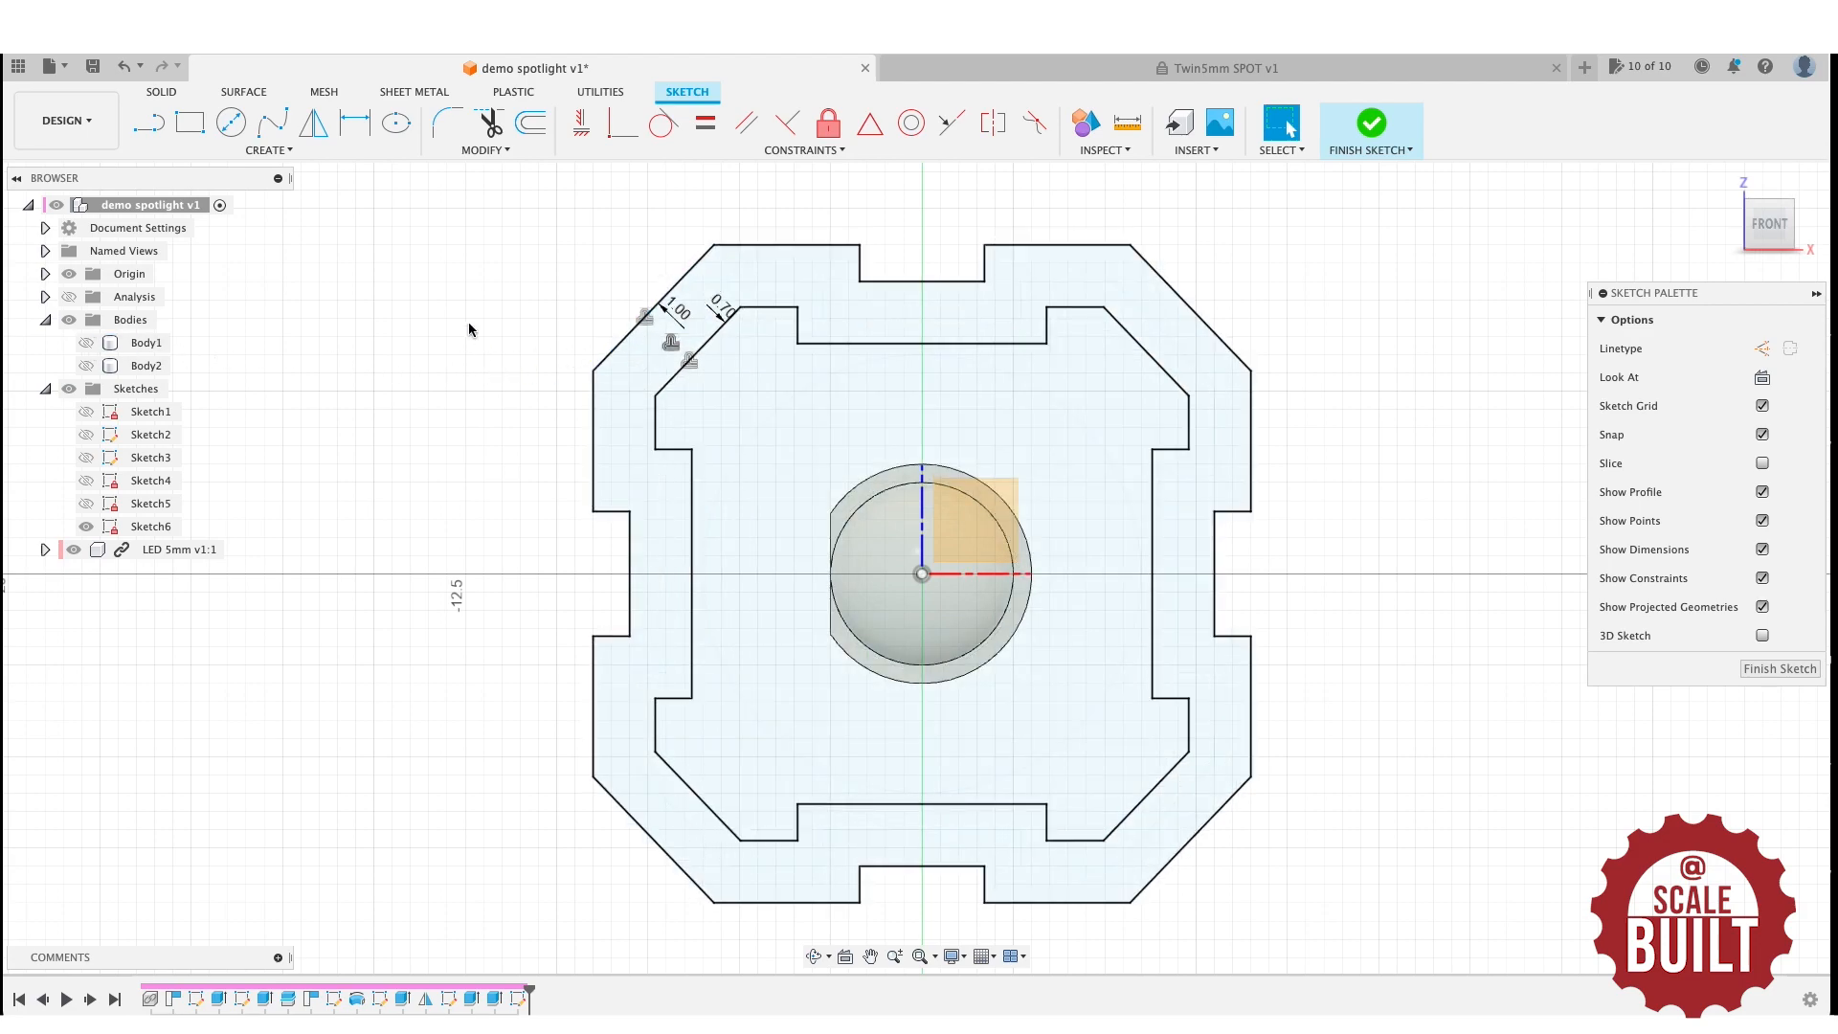
pyautogui.click(86, 342)
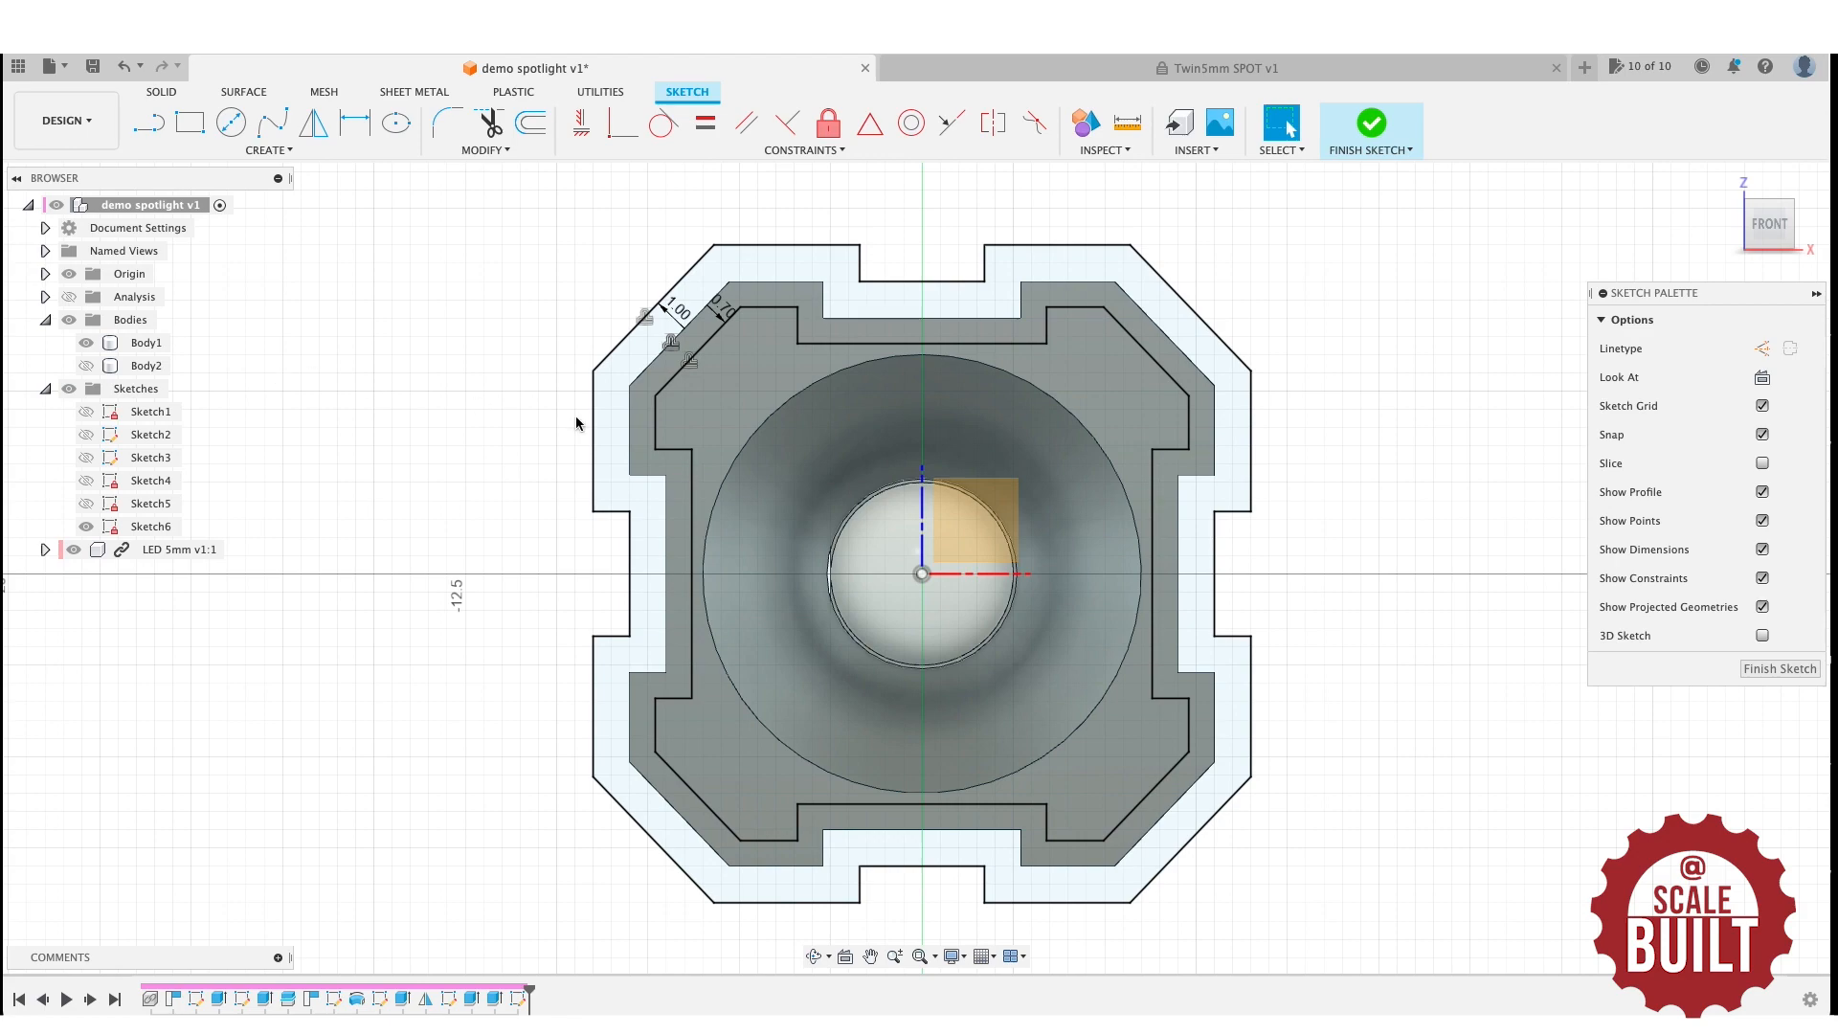
# Extrude both ring profiles around the housing's front face forward by 1 mm as a new body.
pyautogui.press('e')
pyautogui.click(1169, 322)
pyautogui.click(1153, 352)
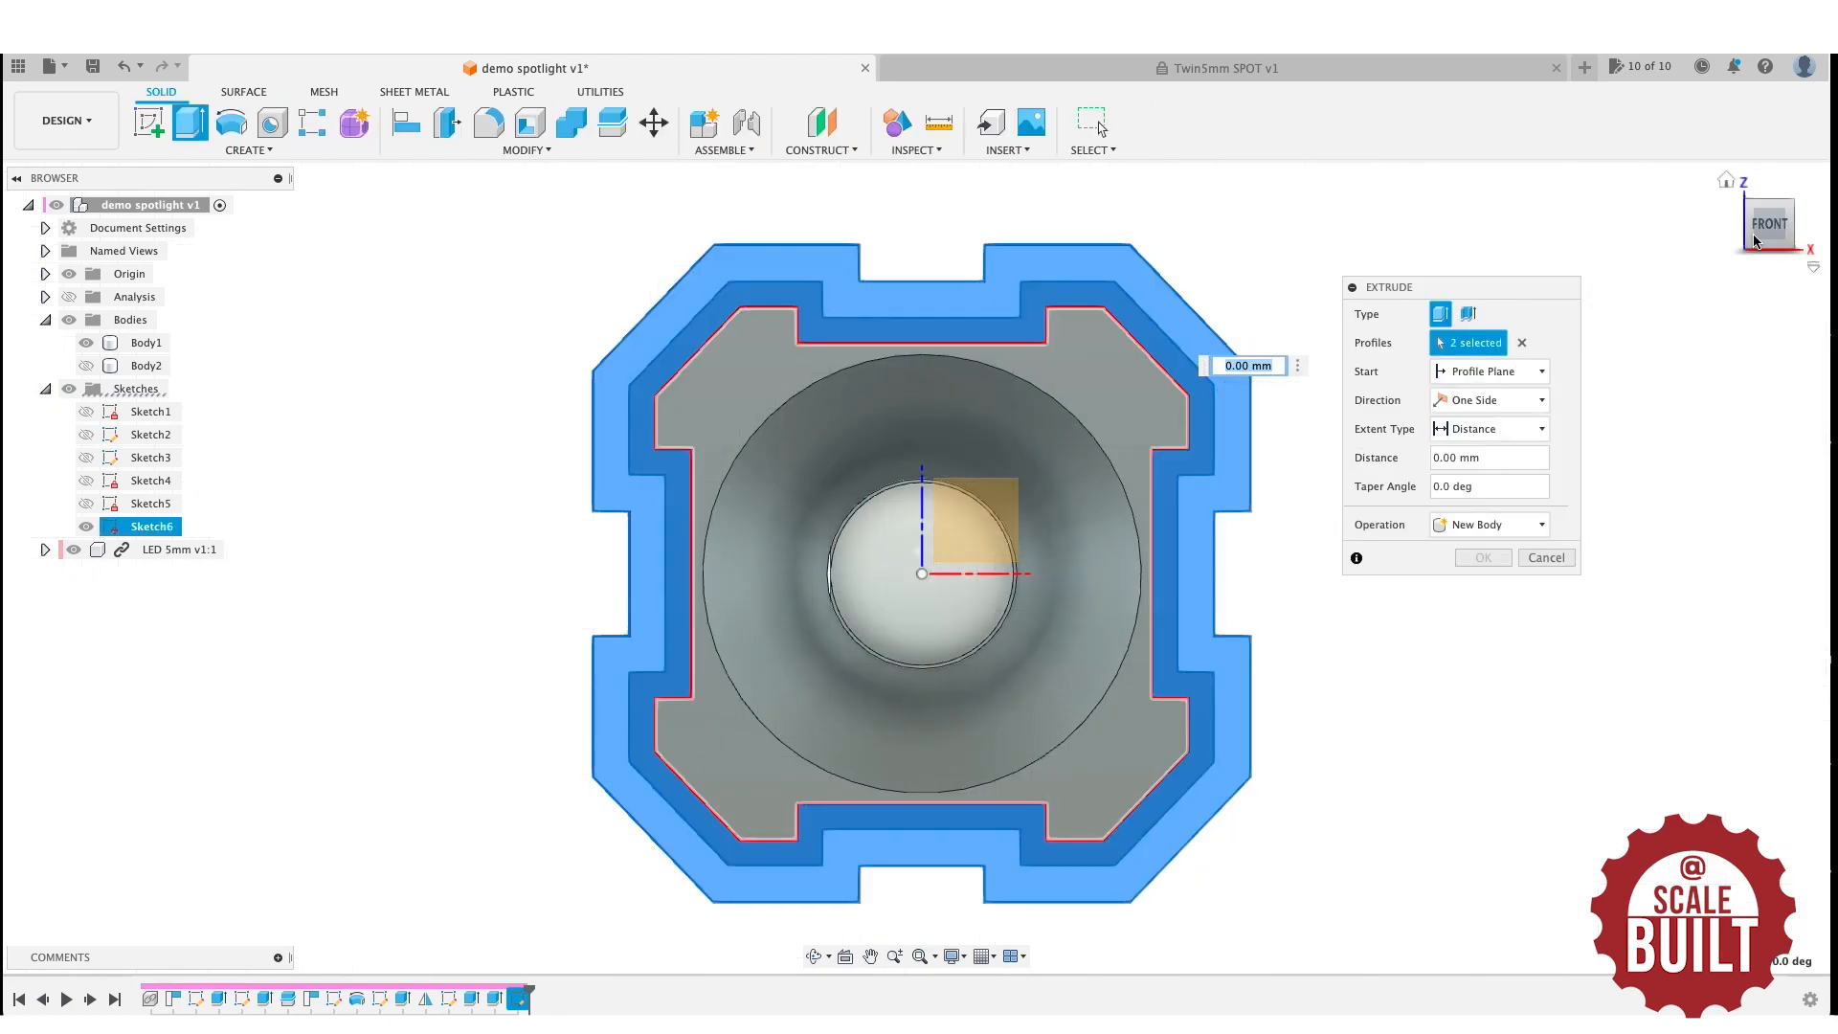
pyautogui.moveTo(1766, 232); pyautogui.dragTo(1532, 247)
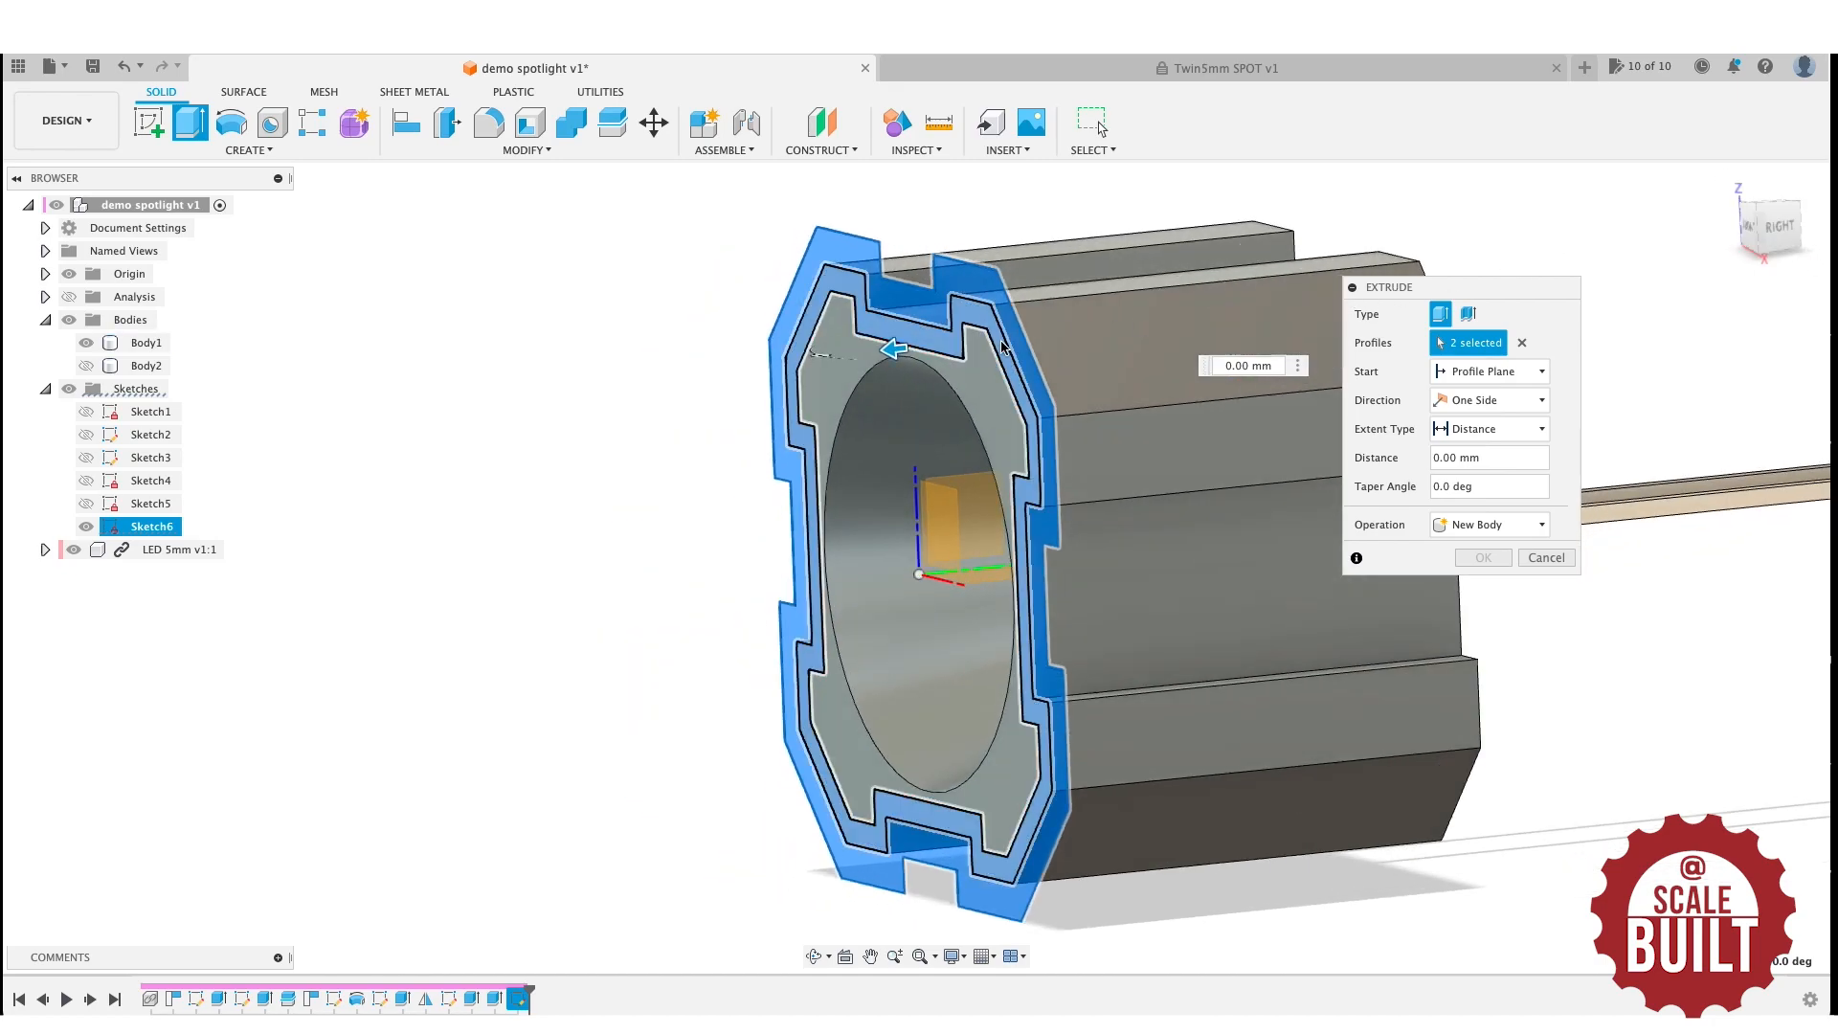
pyautogui.moveTo(893, 349)
pyautogui.mouseDown()
pyautogui.moveTo(835, 352)
pyautogui.moveTo(862, 352)
pyautogui.mouseUp()
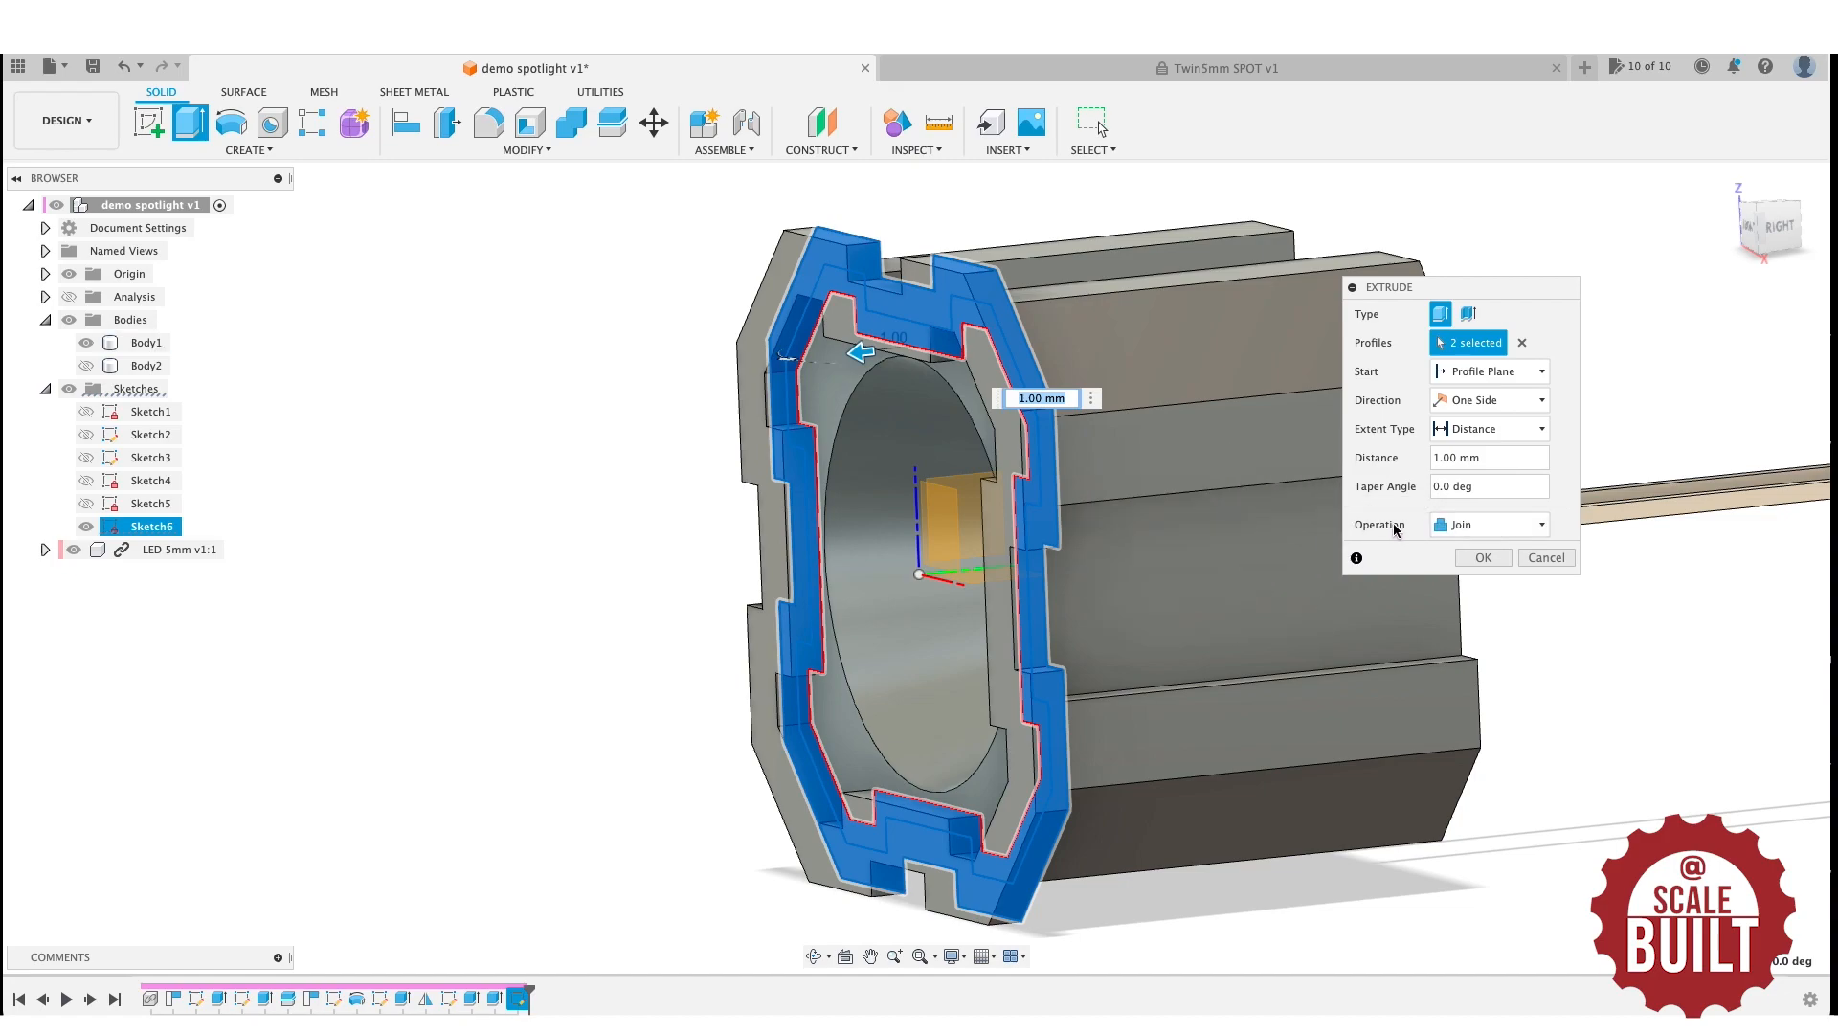
pyautogui.click(1483, 536)
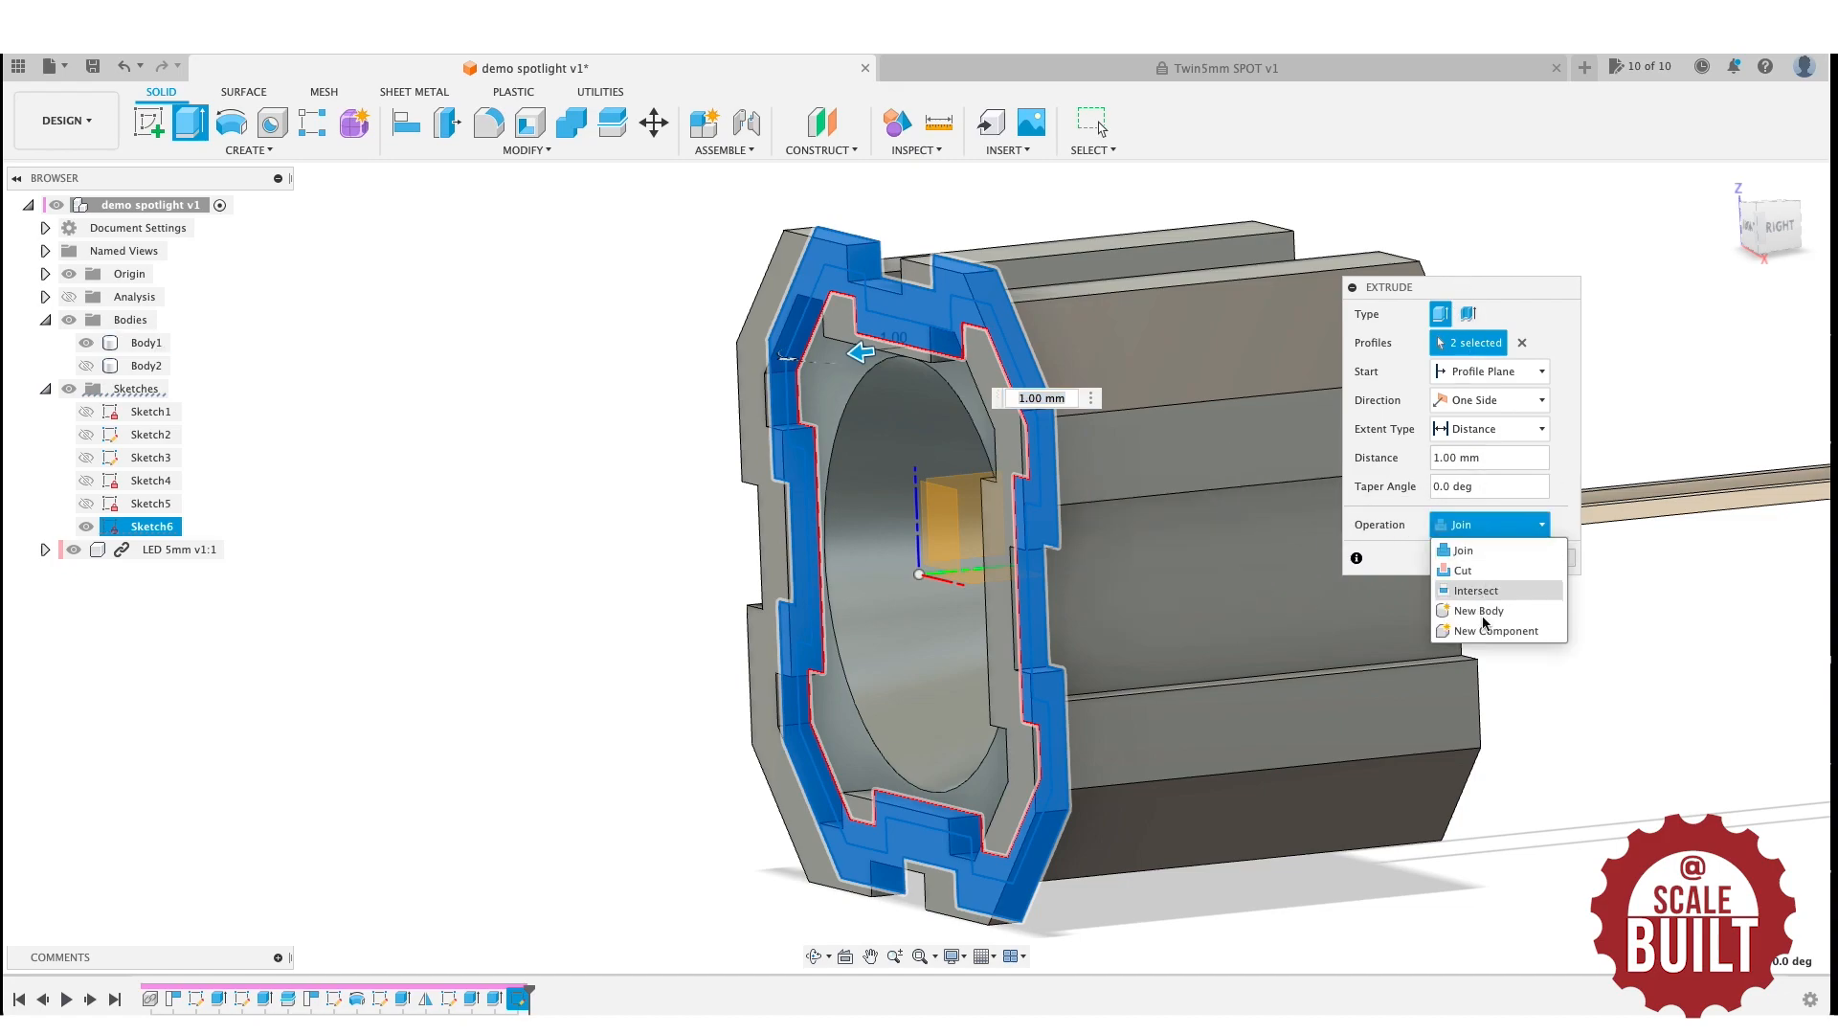
pyautogui.click(1482, 594)
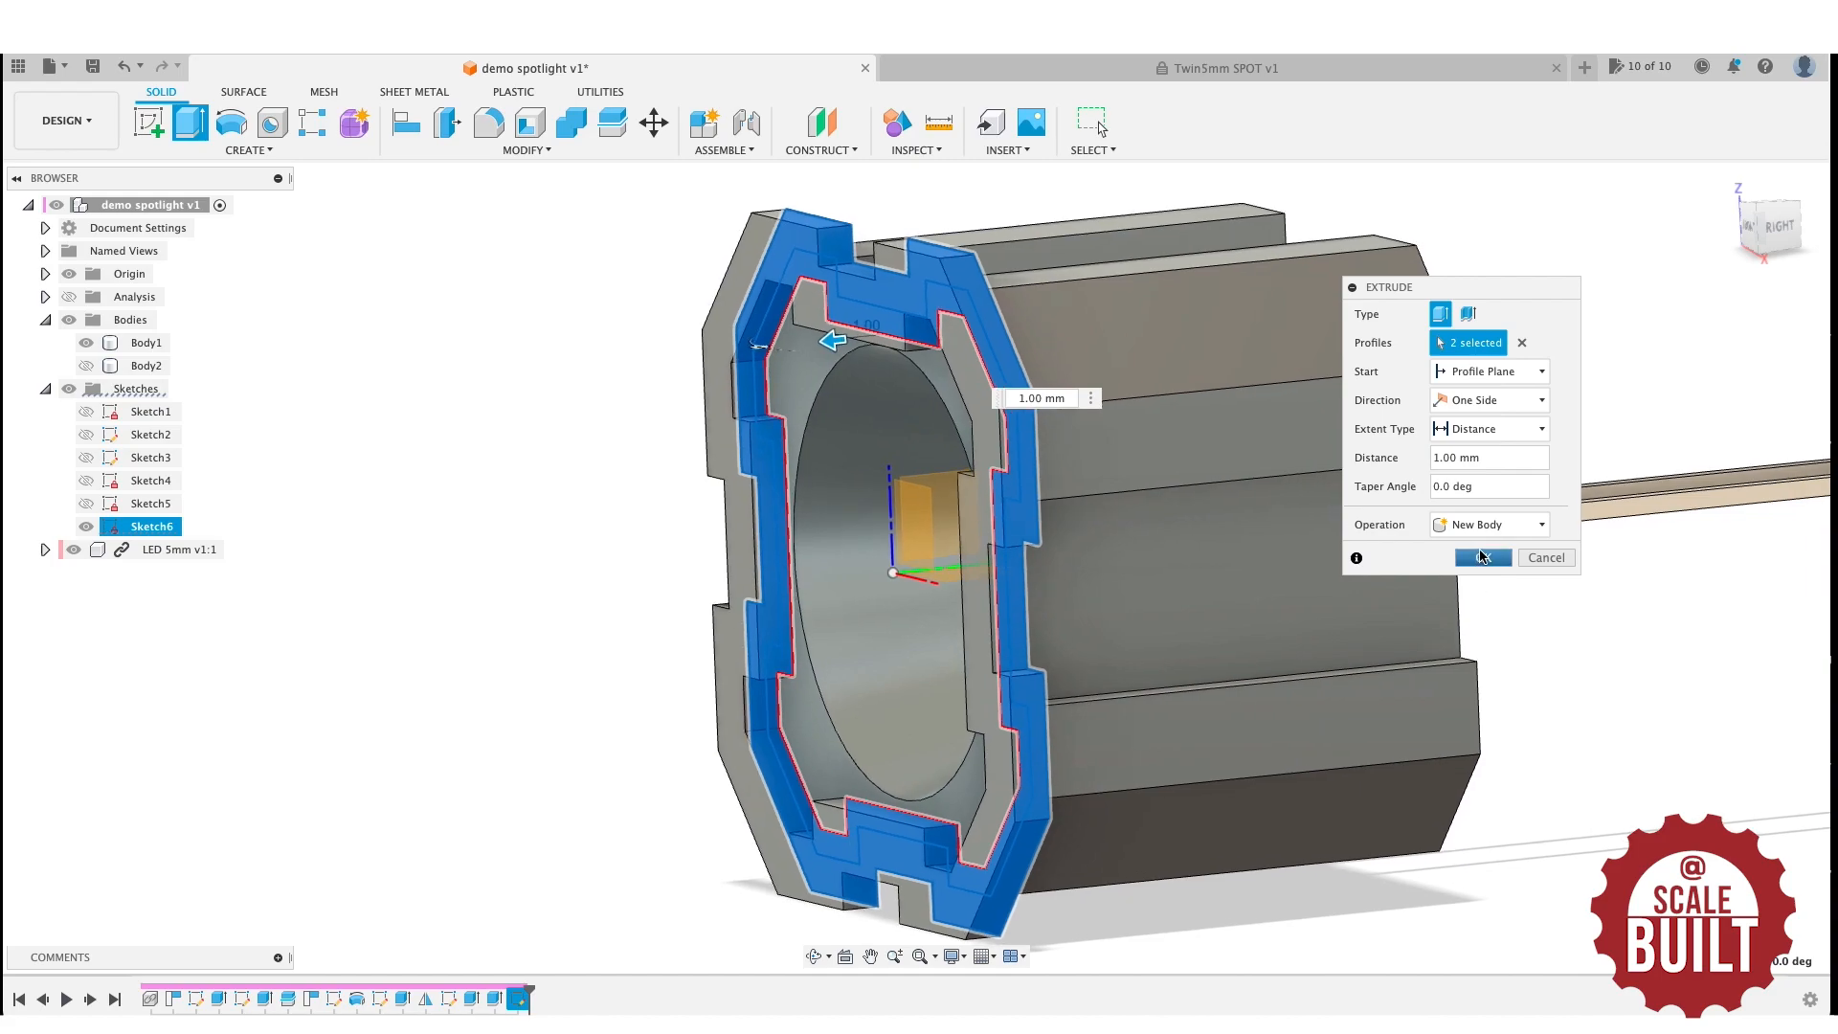
pyautogui.click(1482, 557)
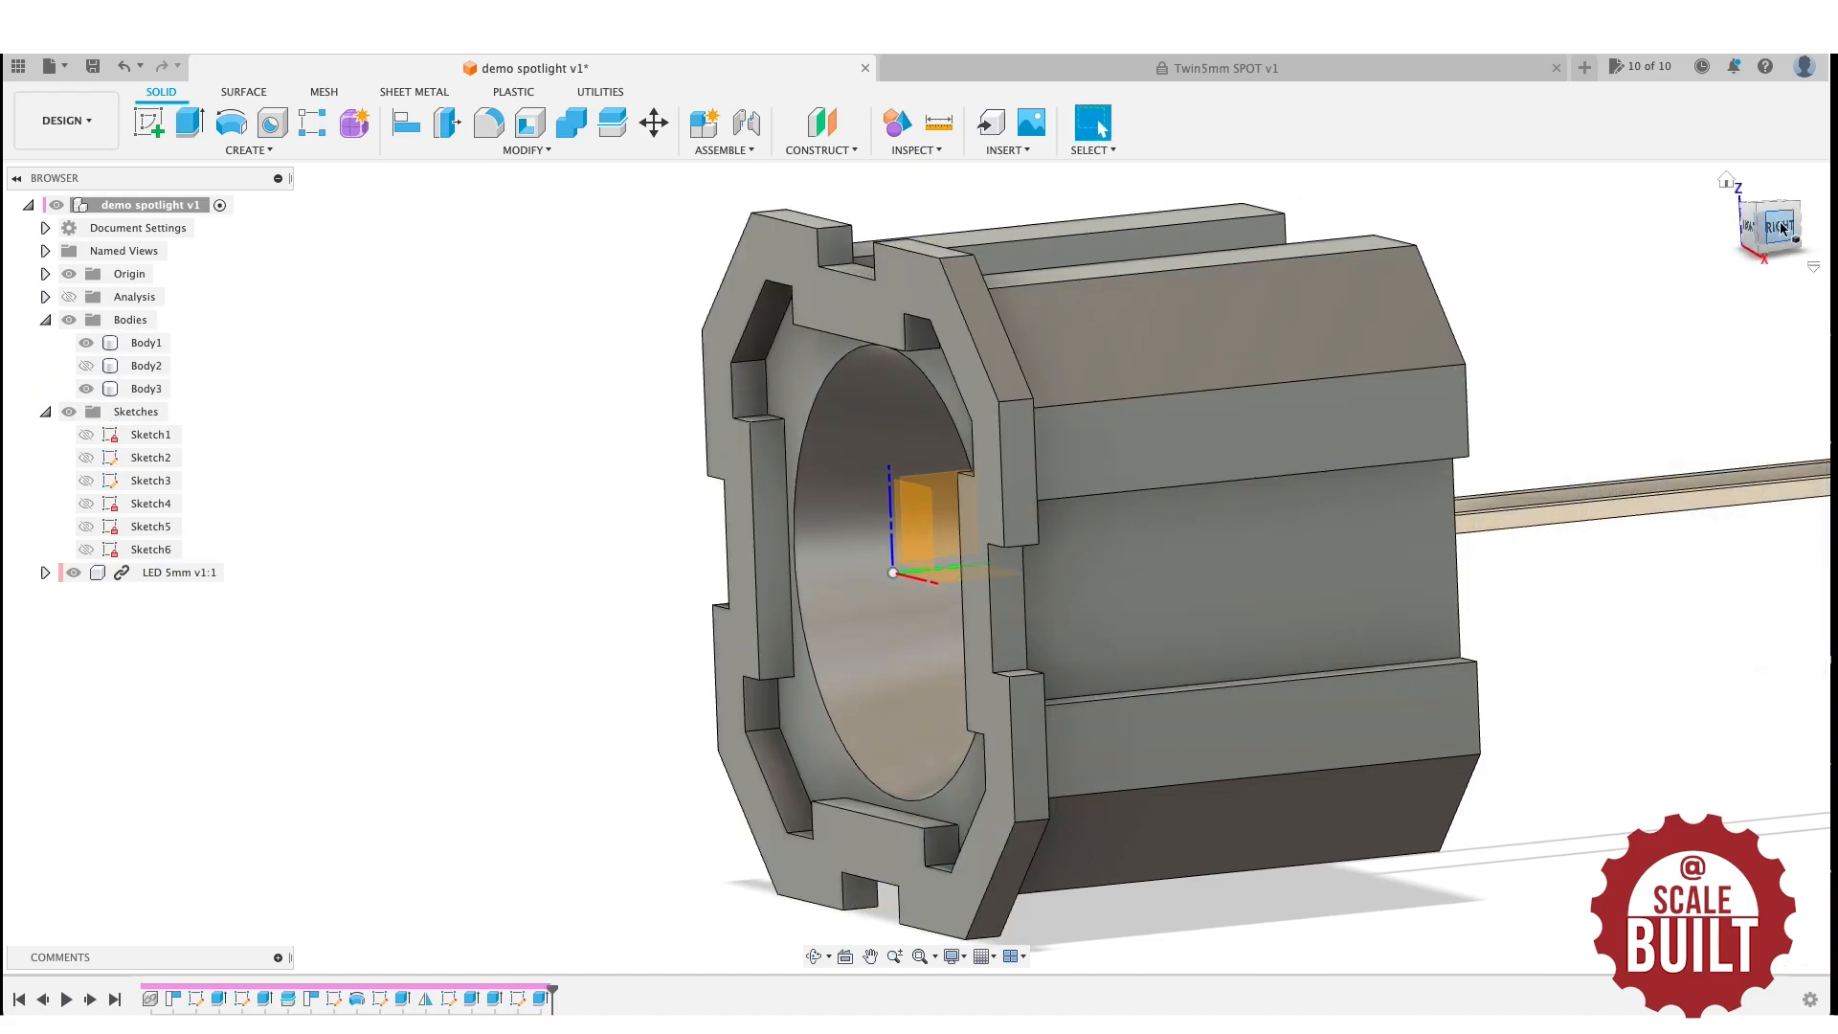
# Move the ring body 2 mm along Y so it sits back over the housing.
pyautogui.click(1244, 368)
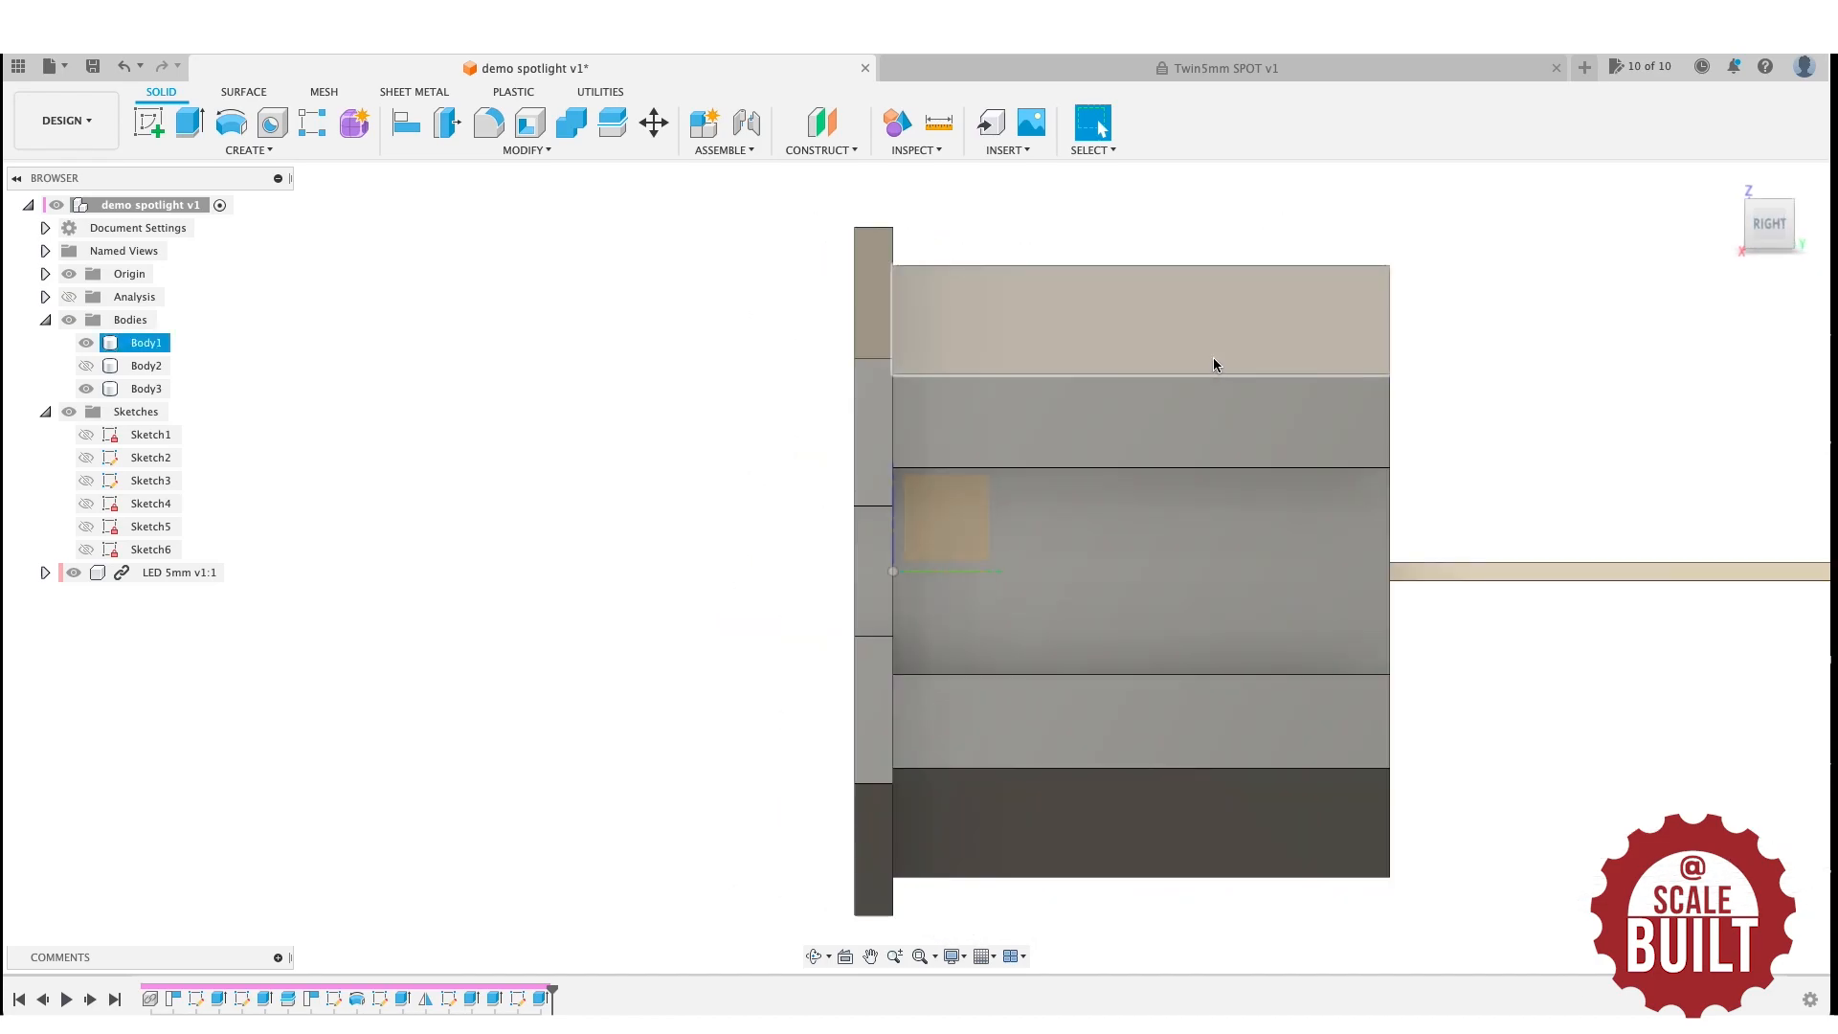
pyautogui.press('m')
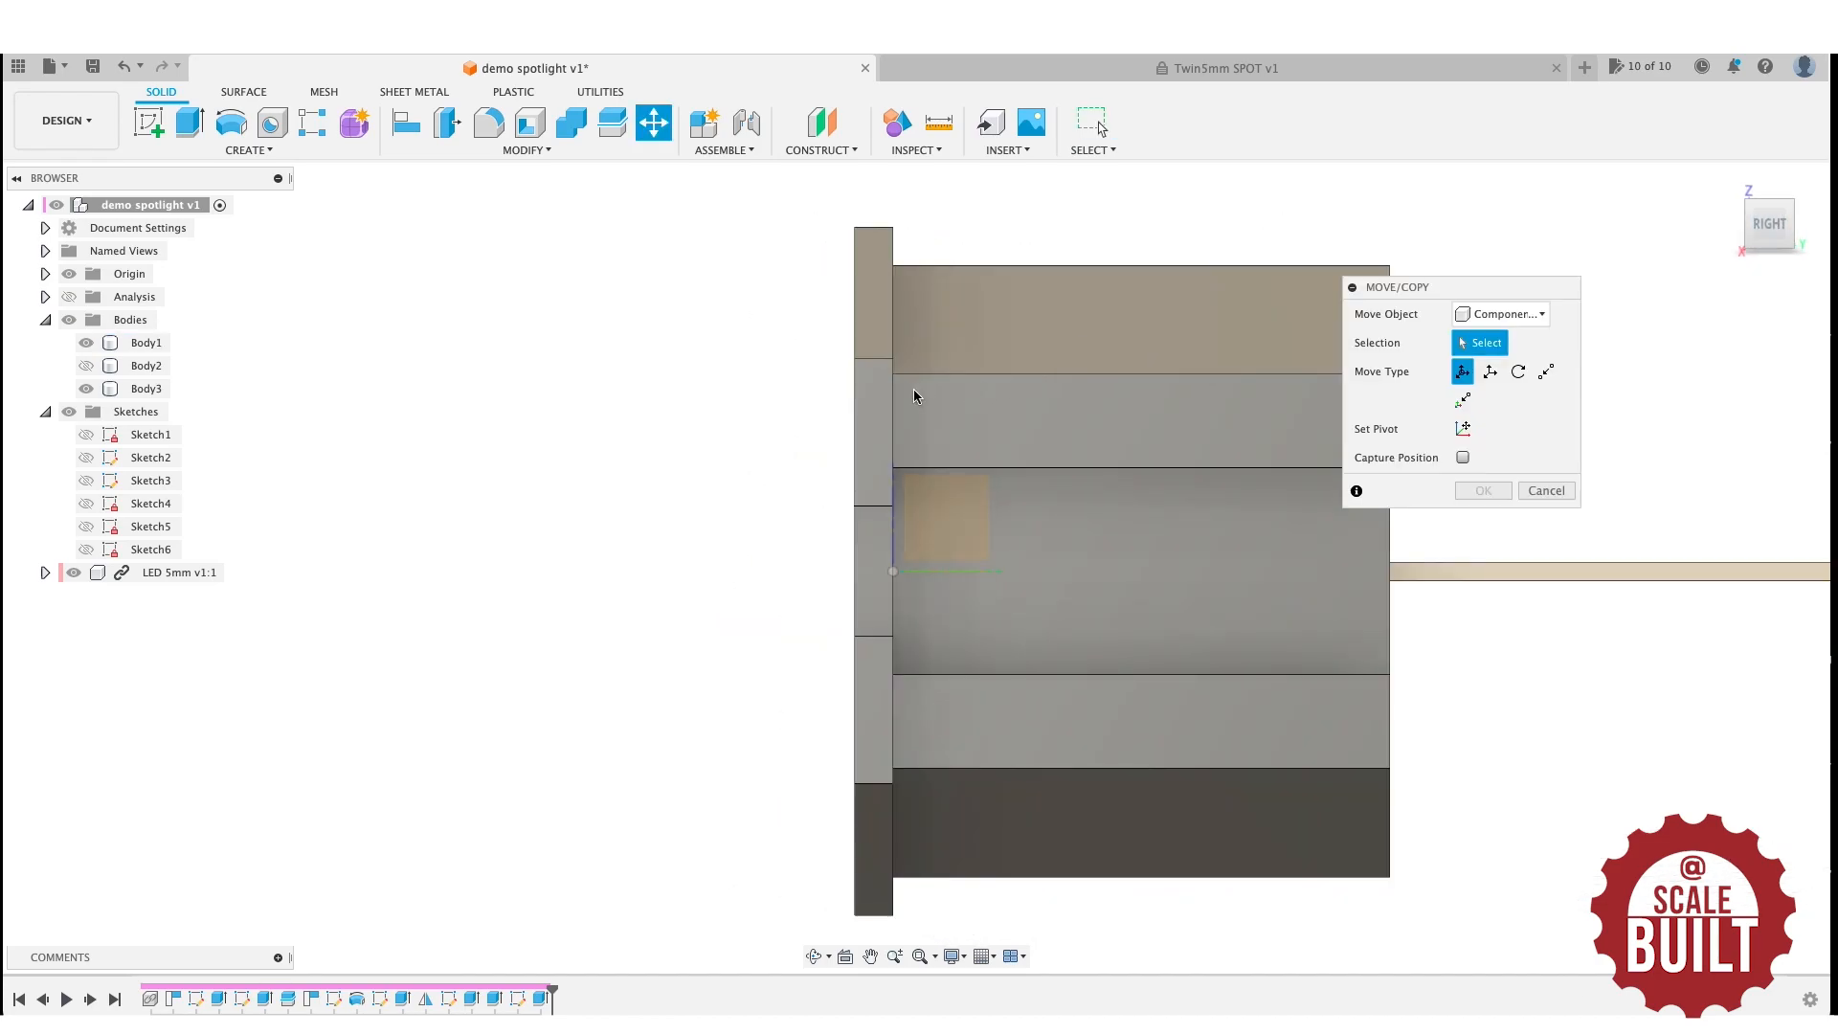
pyautogui.click(1501, 314)
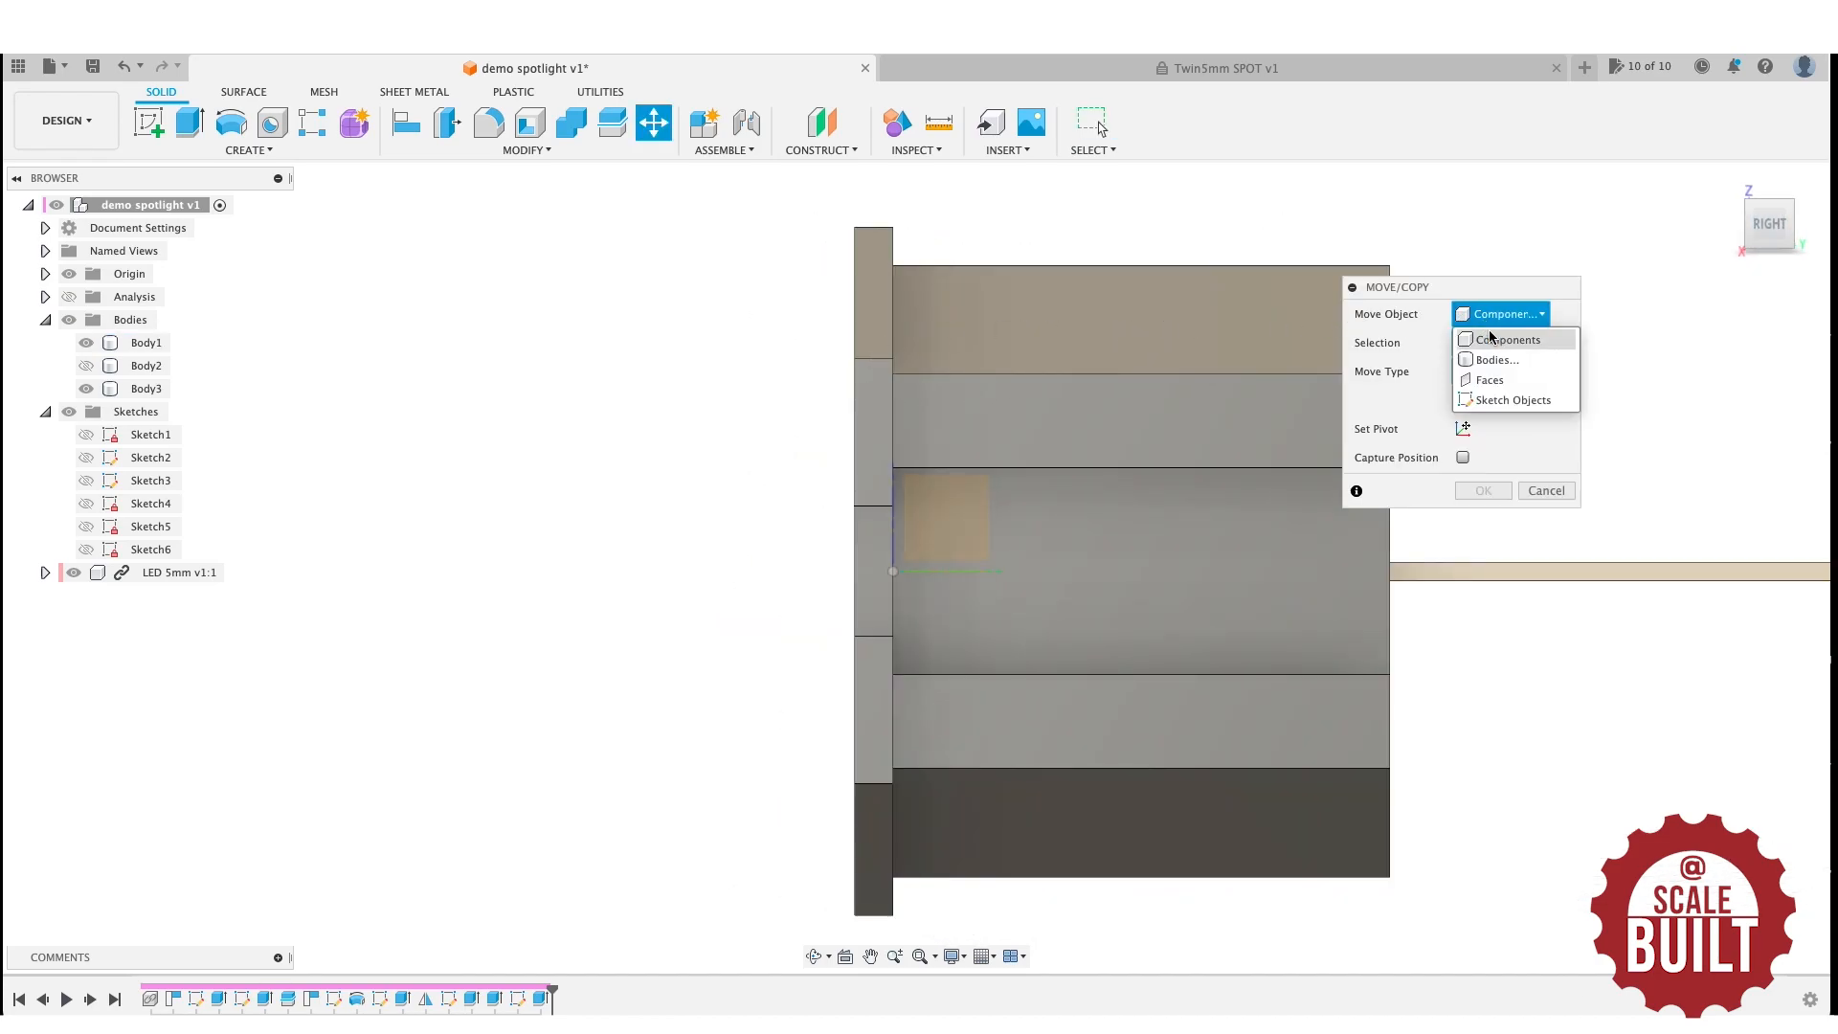
pyautogui.click(1489, 334)
pyautogui.click(862, 369)
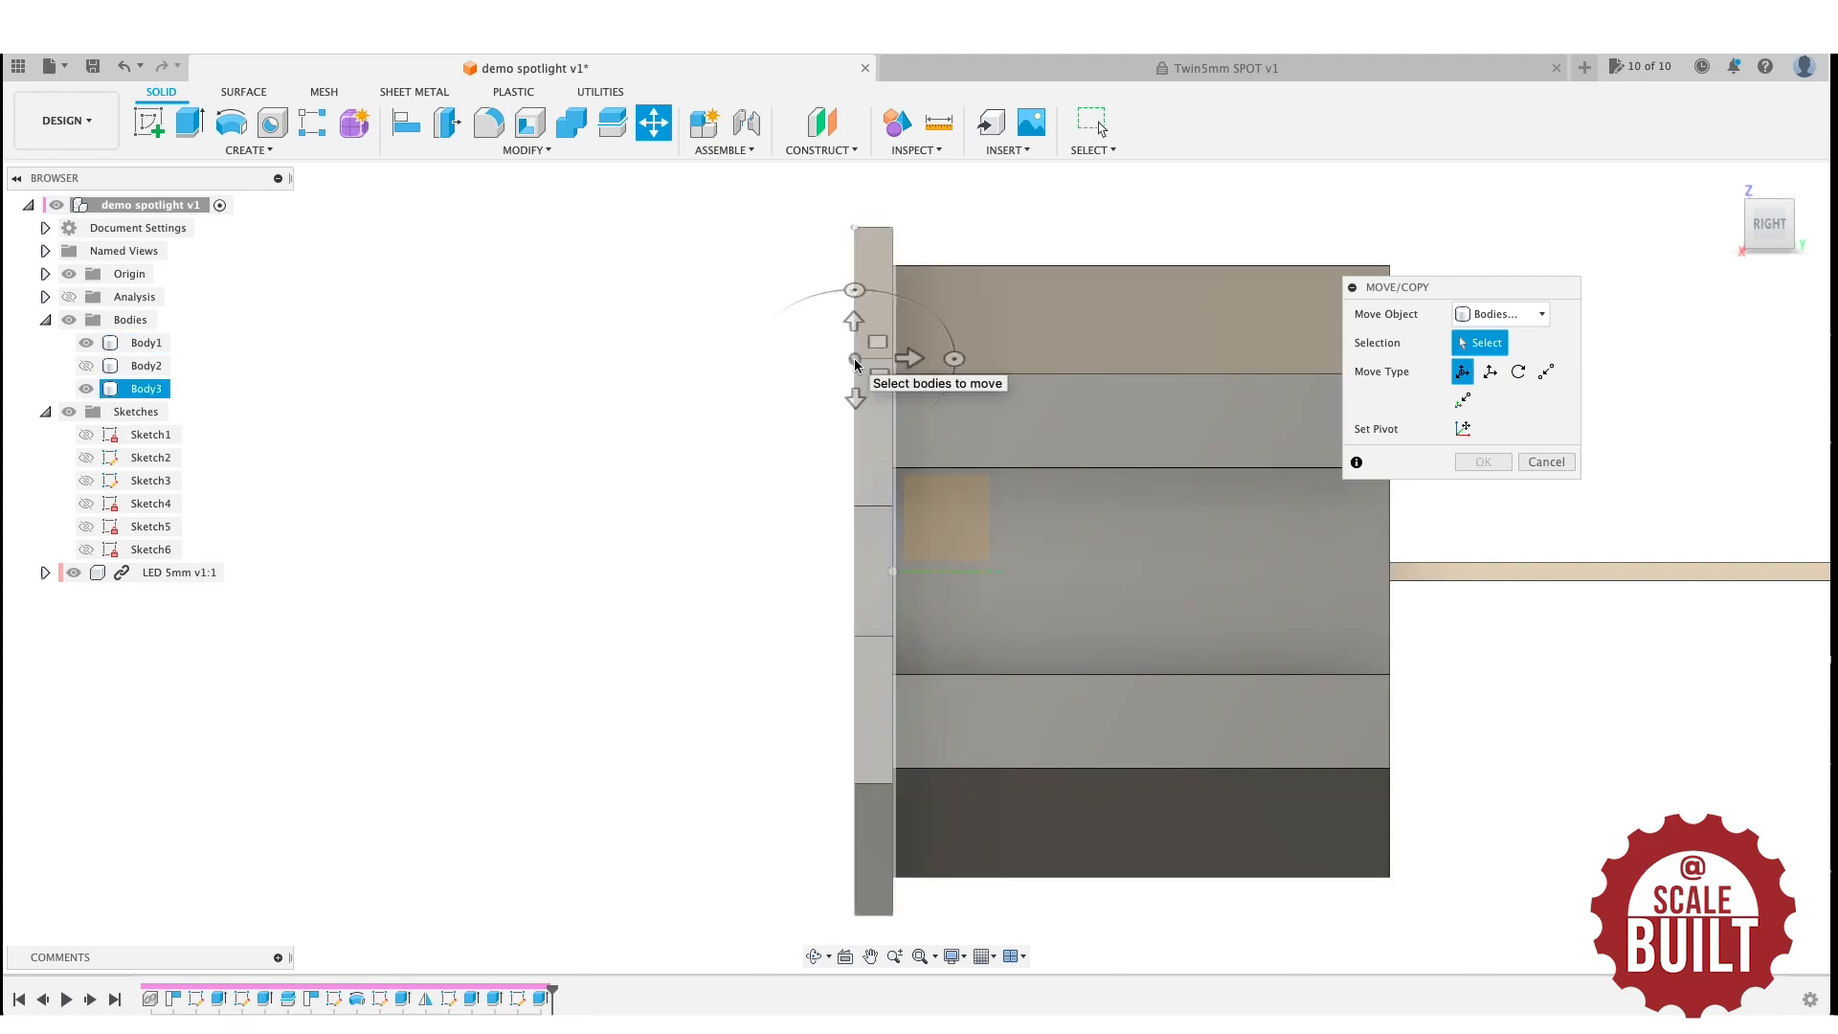
pyautogui.click(921, 358)
pyautogui.moveTo(924, 358); pyautogui.dragTo(986, 360)
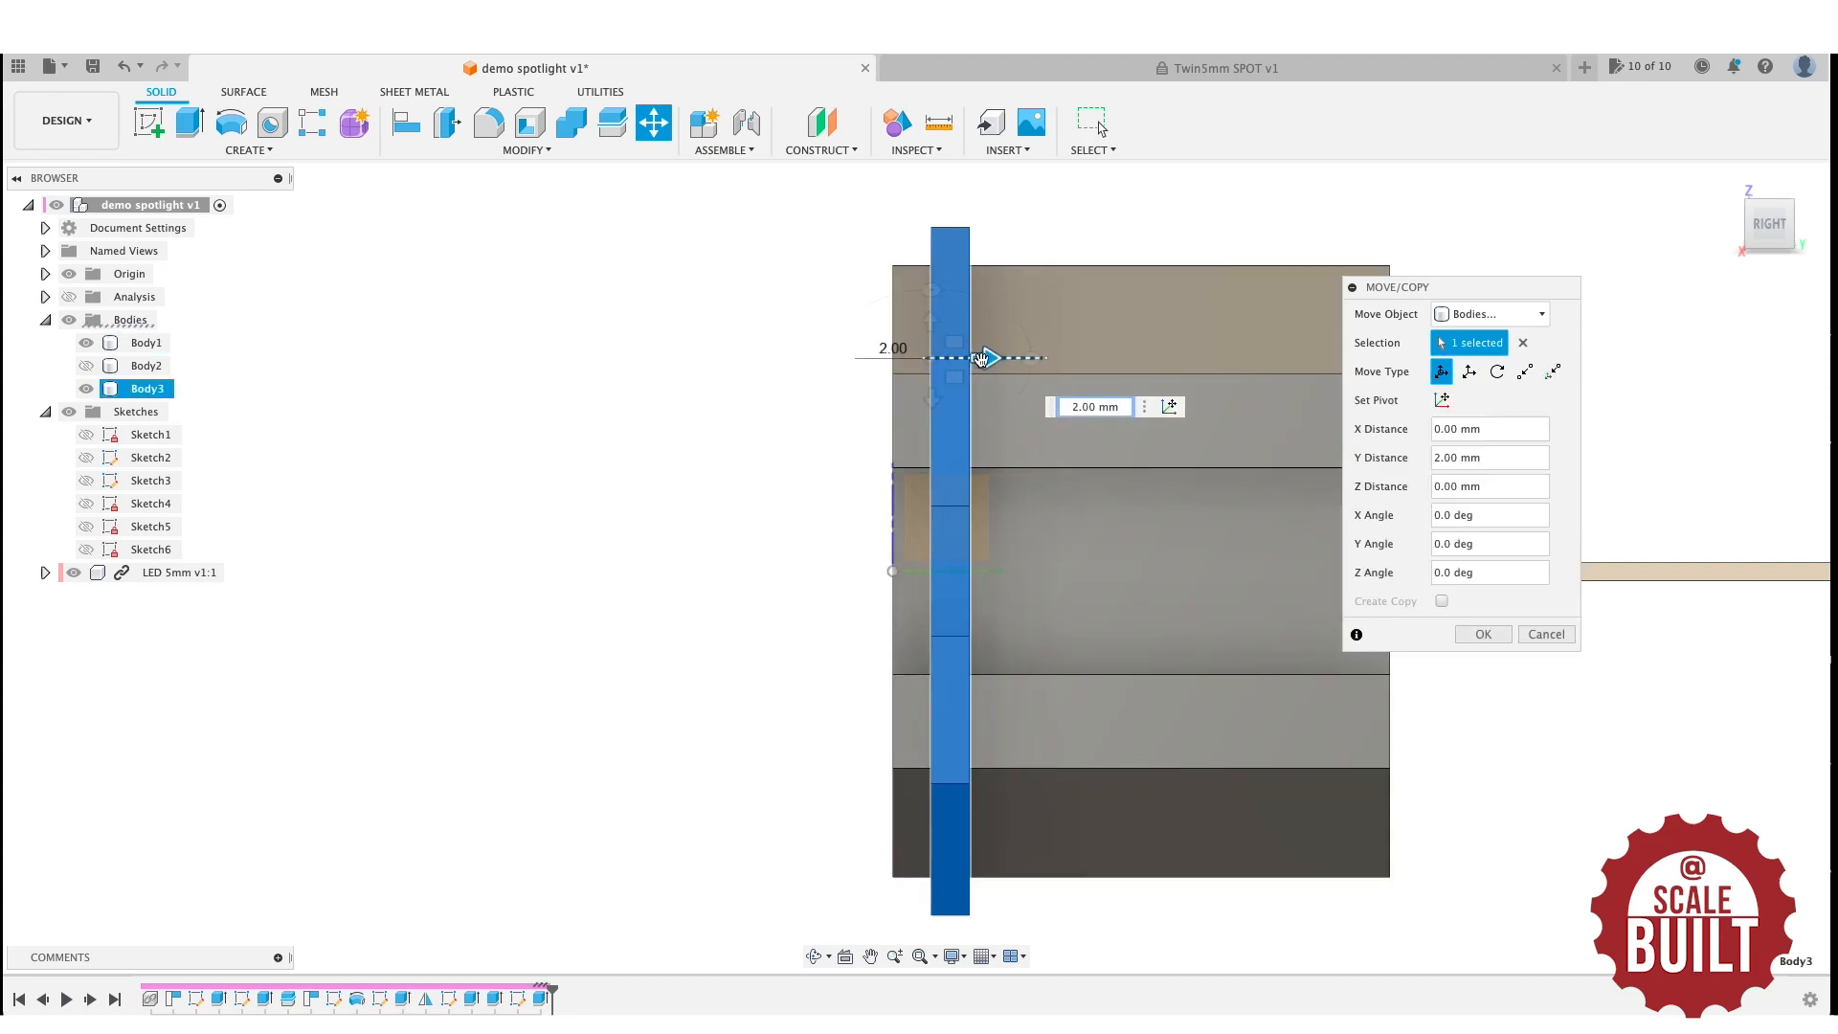
pyautogui.click(1475, 636)
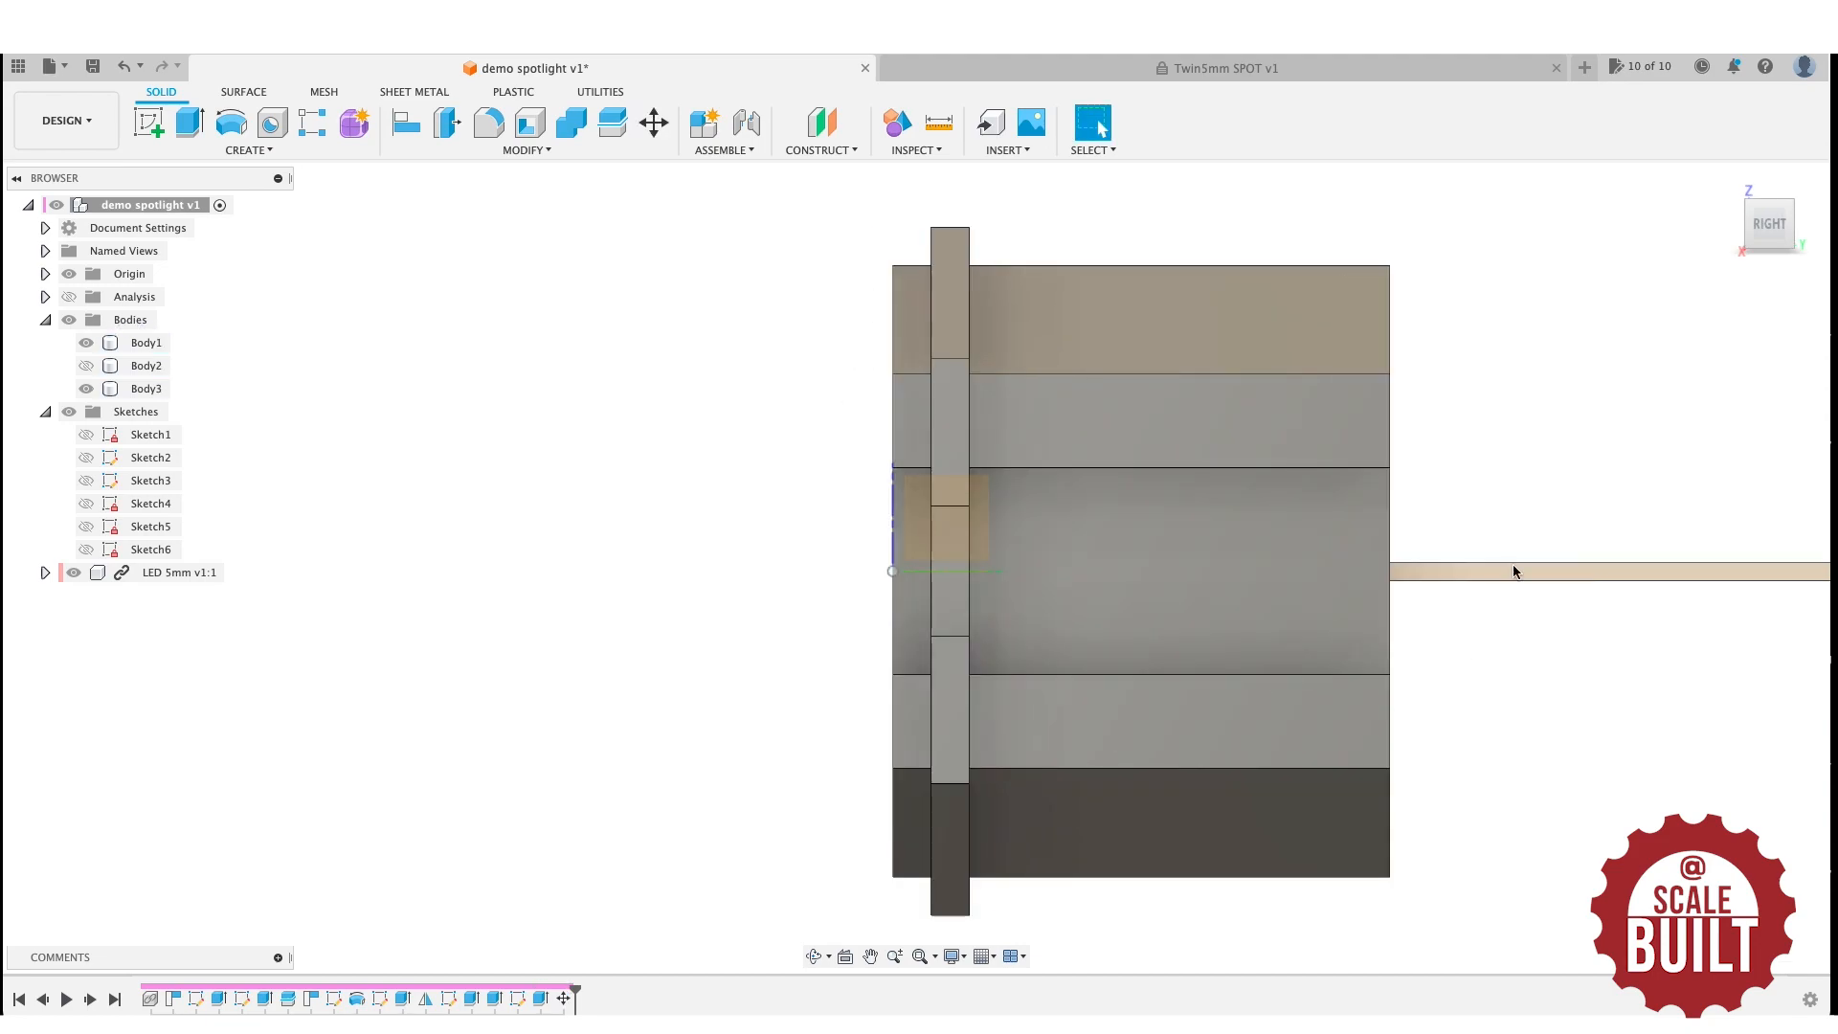
# Set up a rectangular pattern of the ring body along one of the housing's lengthwise edges.
pyautogui.click(1773, 269)
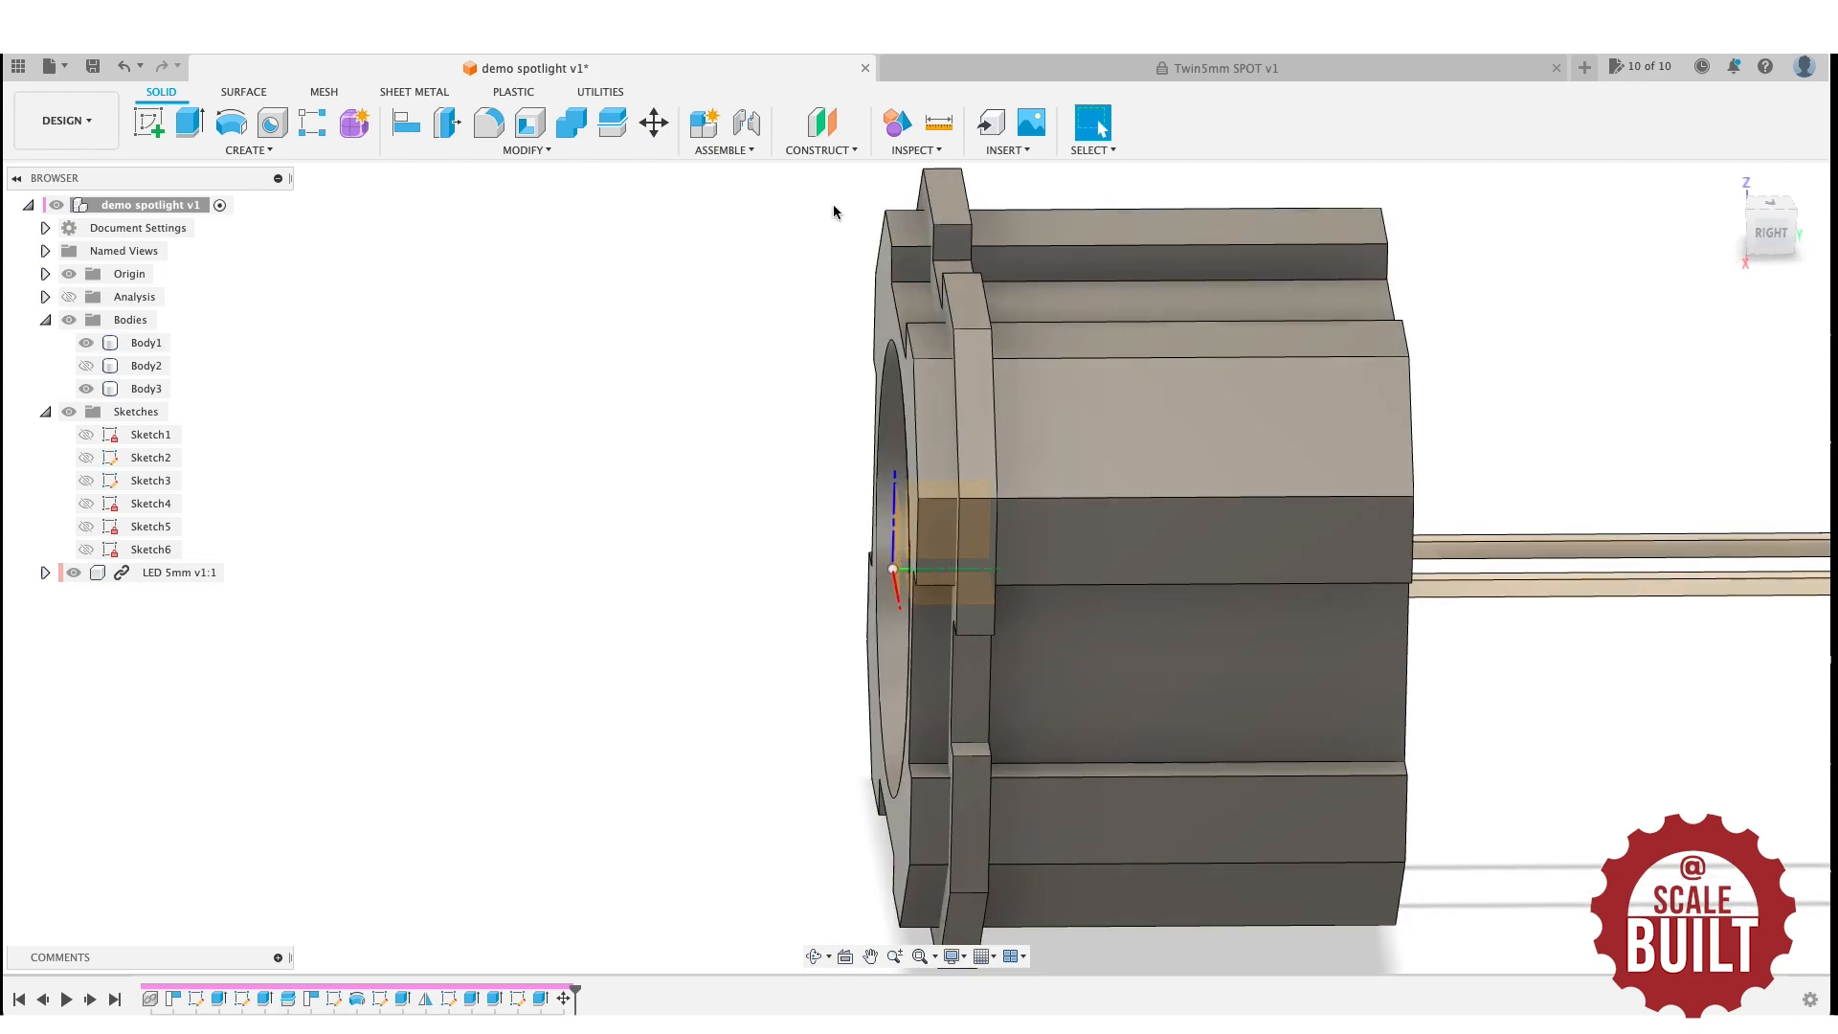
pyautogui.click(241, 149)
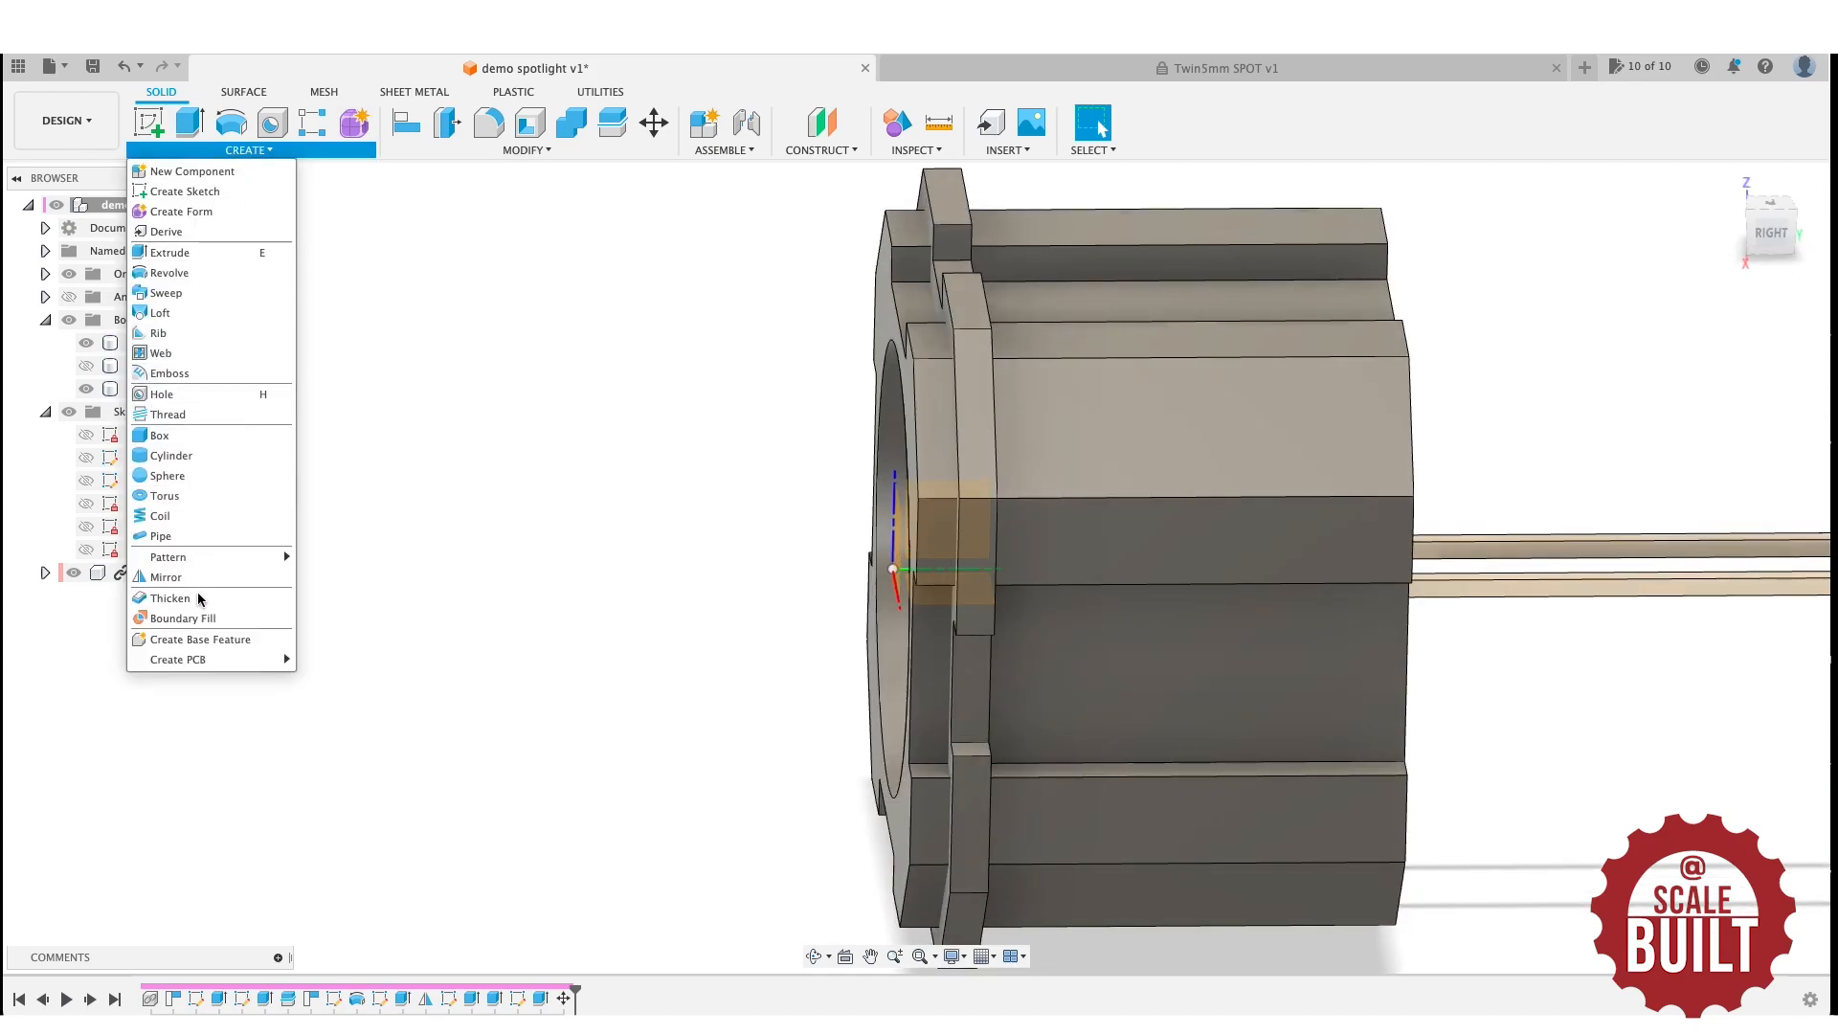
pyautogui.moveTo(230, 558)
pyautogui.click(383, 560)
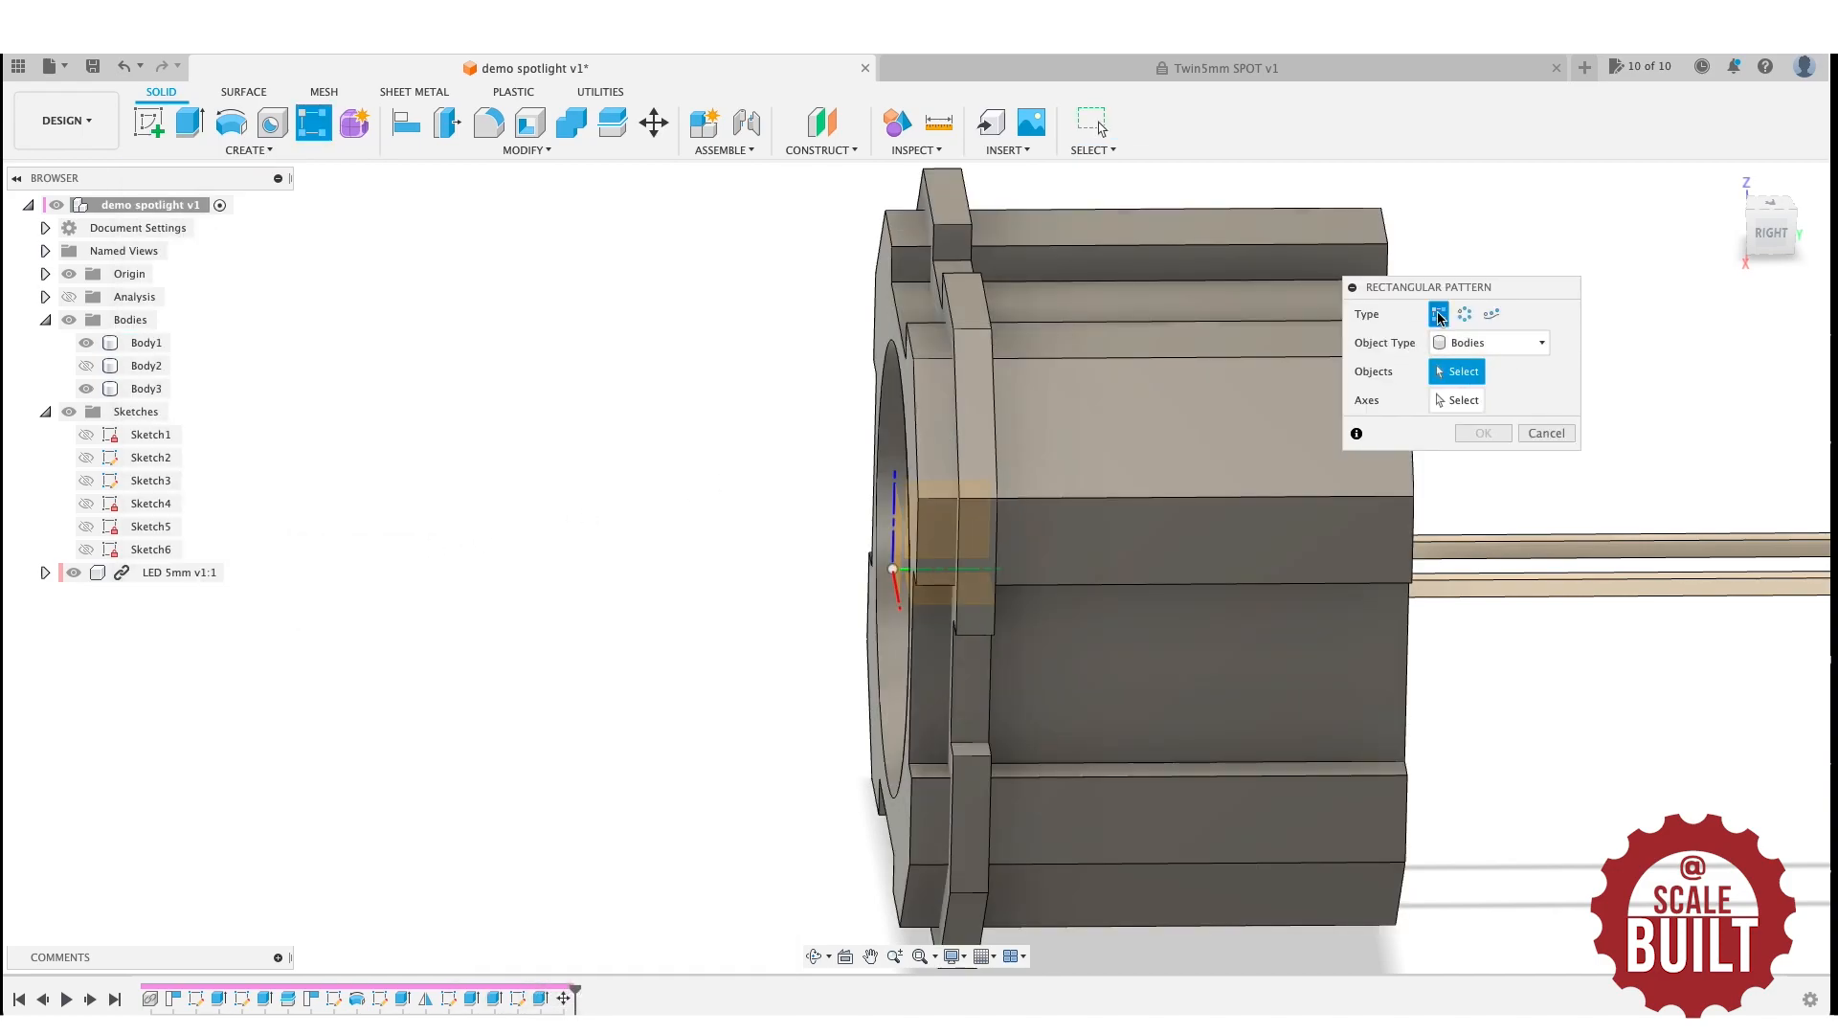
pyautogui.click(914, 424)
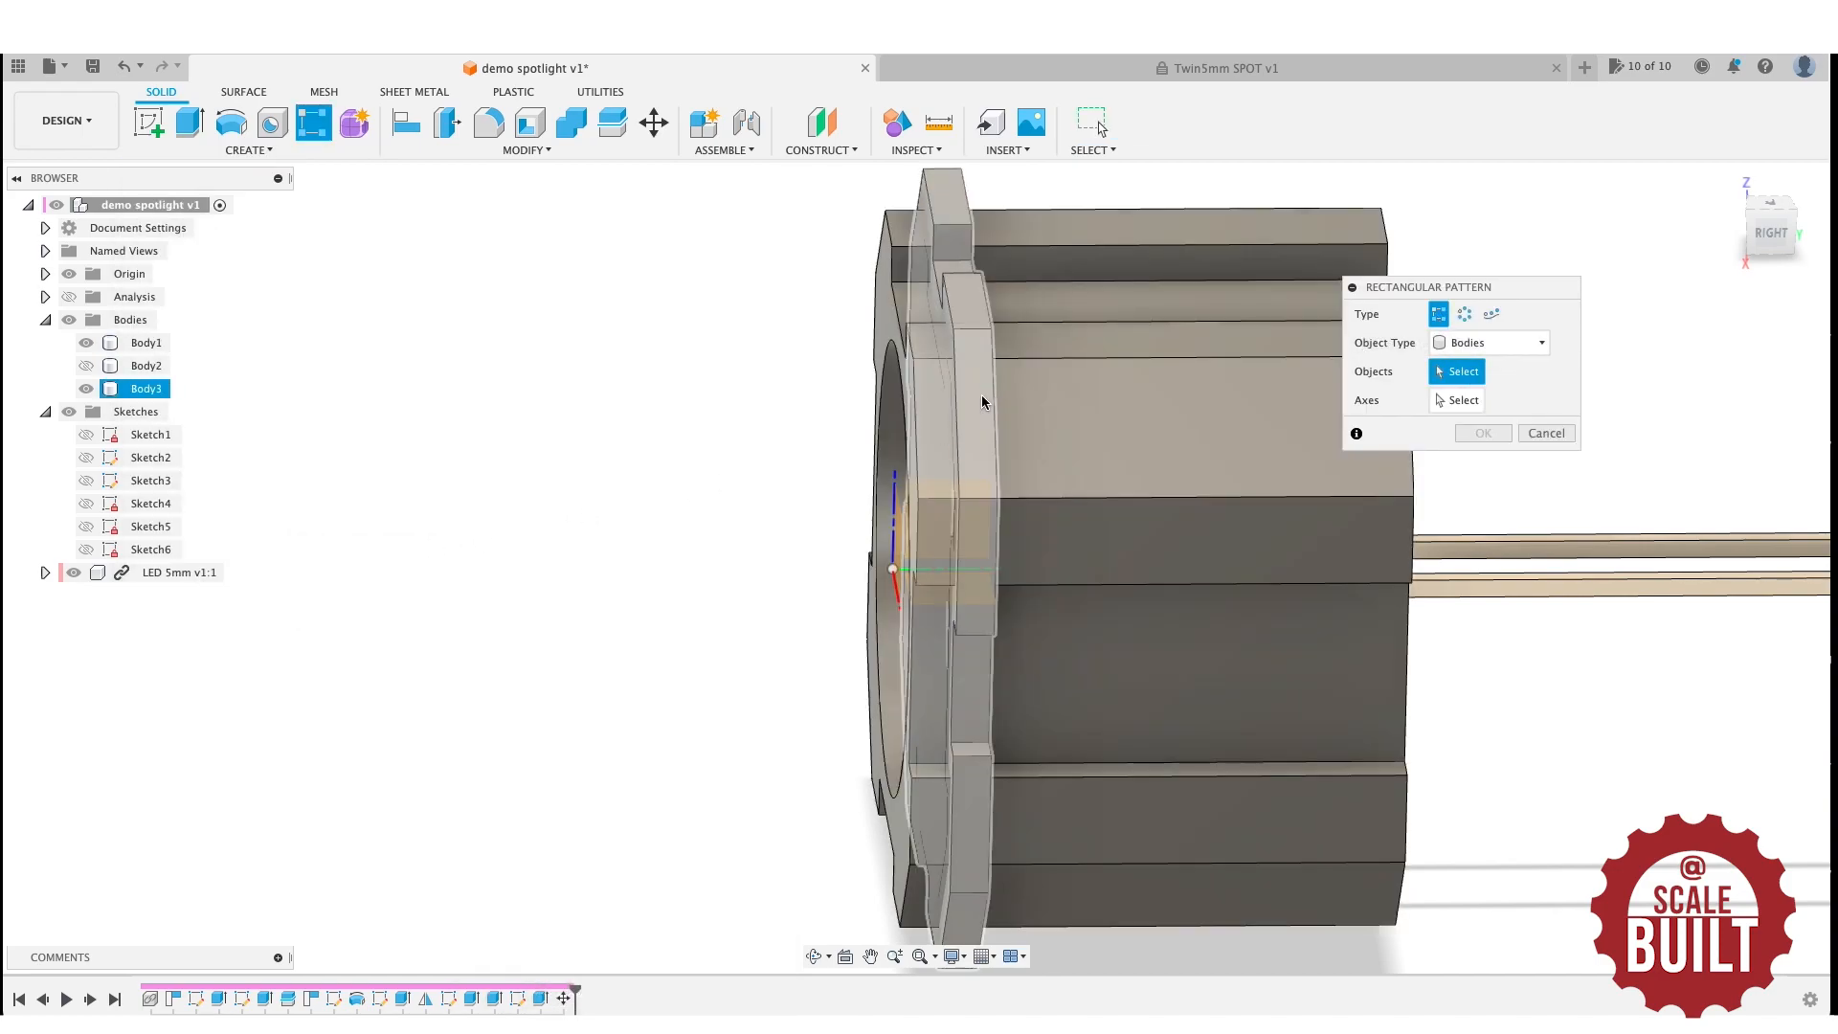
pyautogui.click(986, 402)
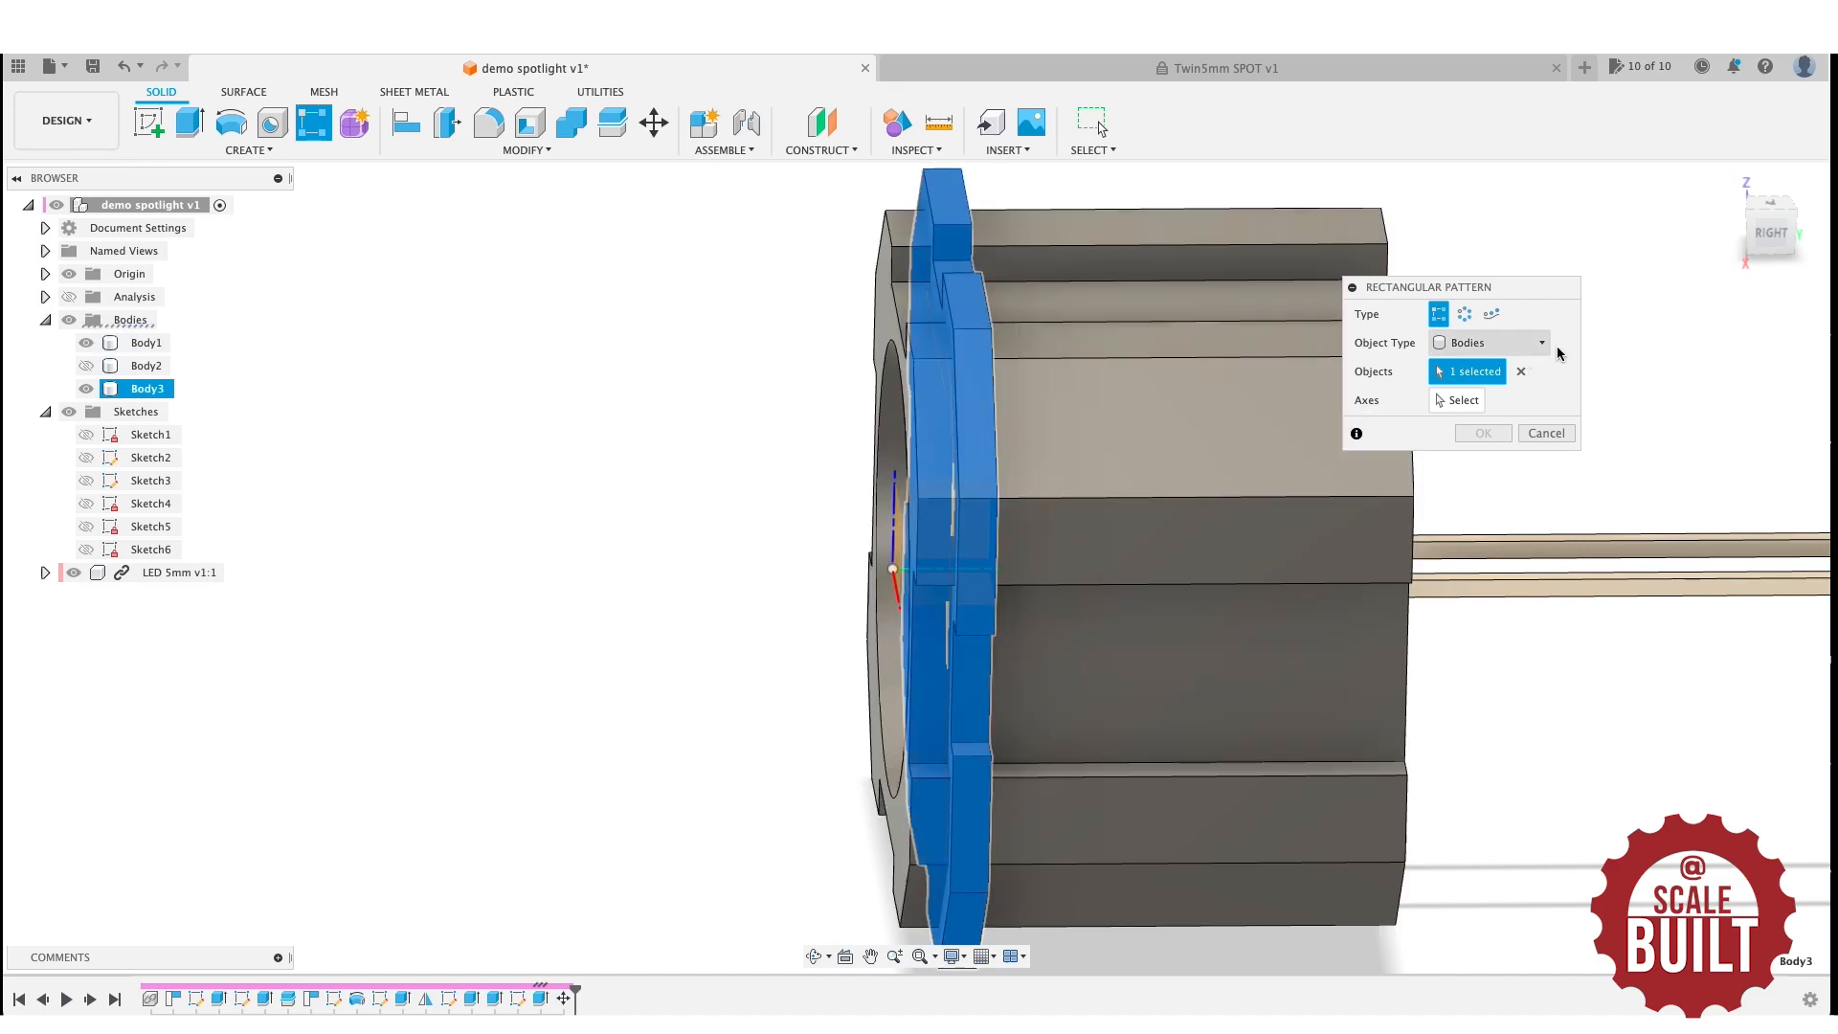
pyautogui.click(1457, 400)
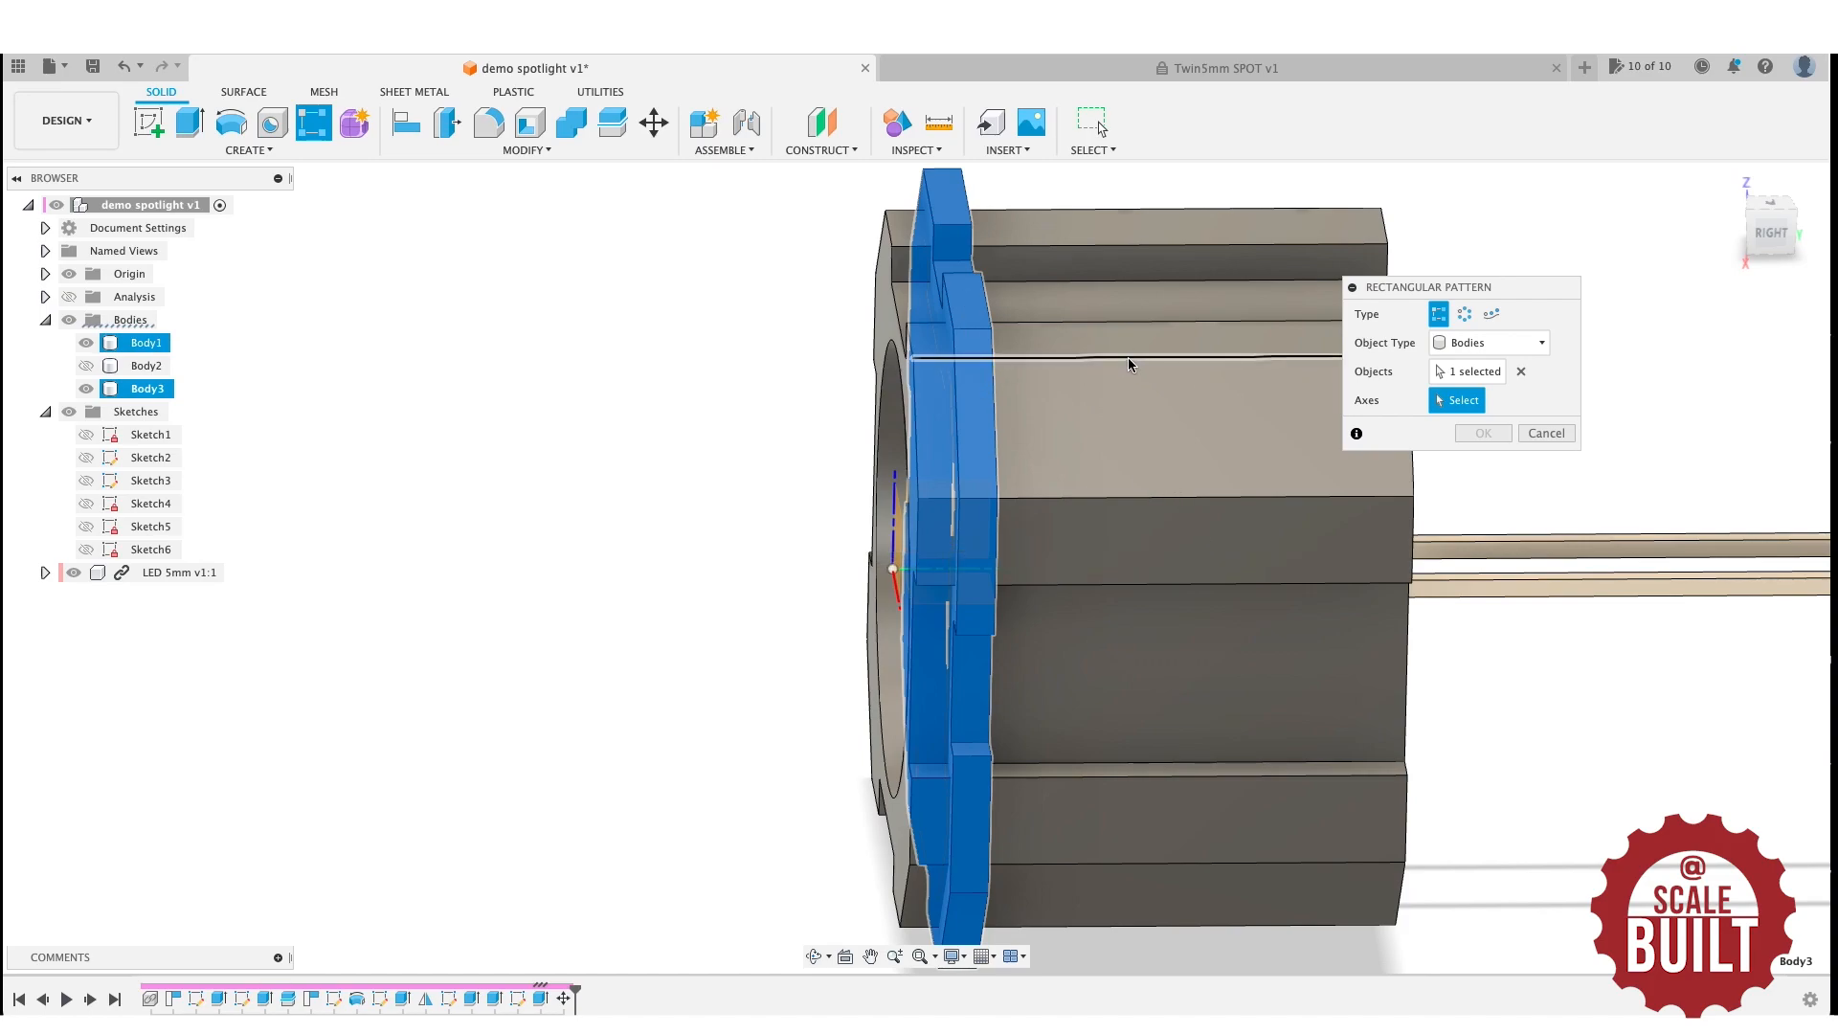
pyautogui.click(1130, 357)
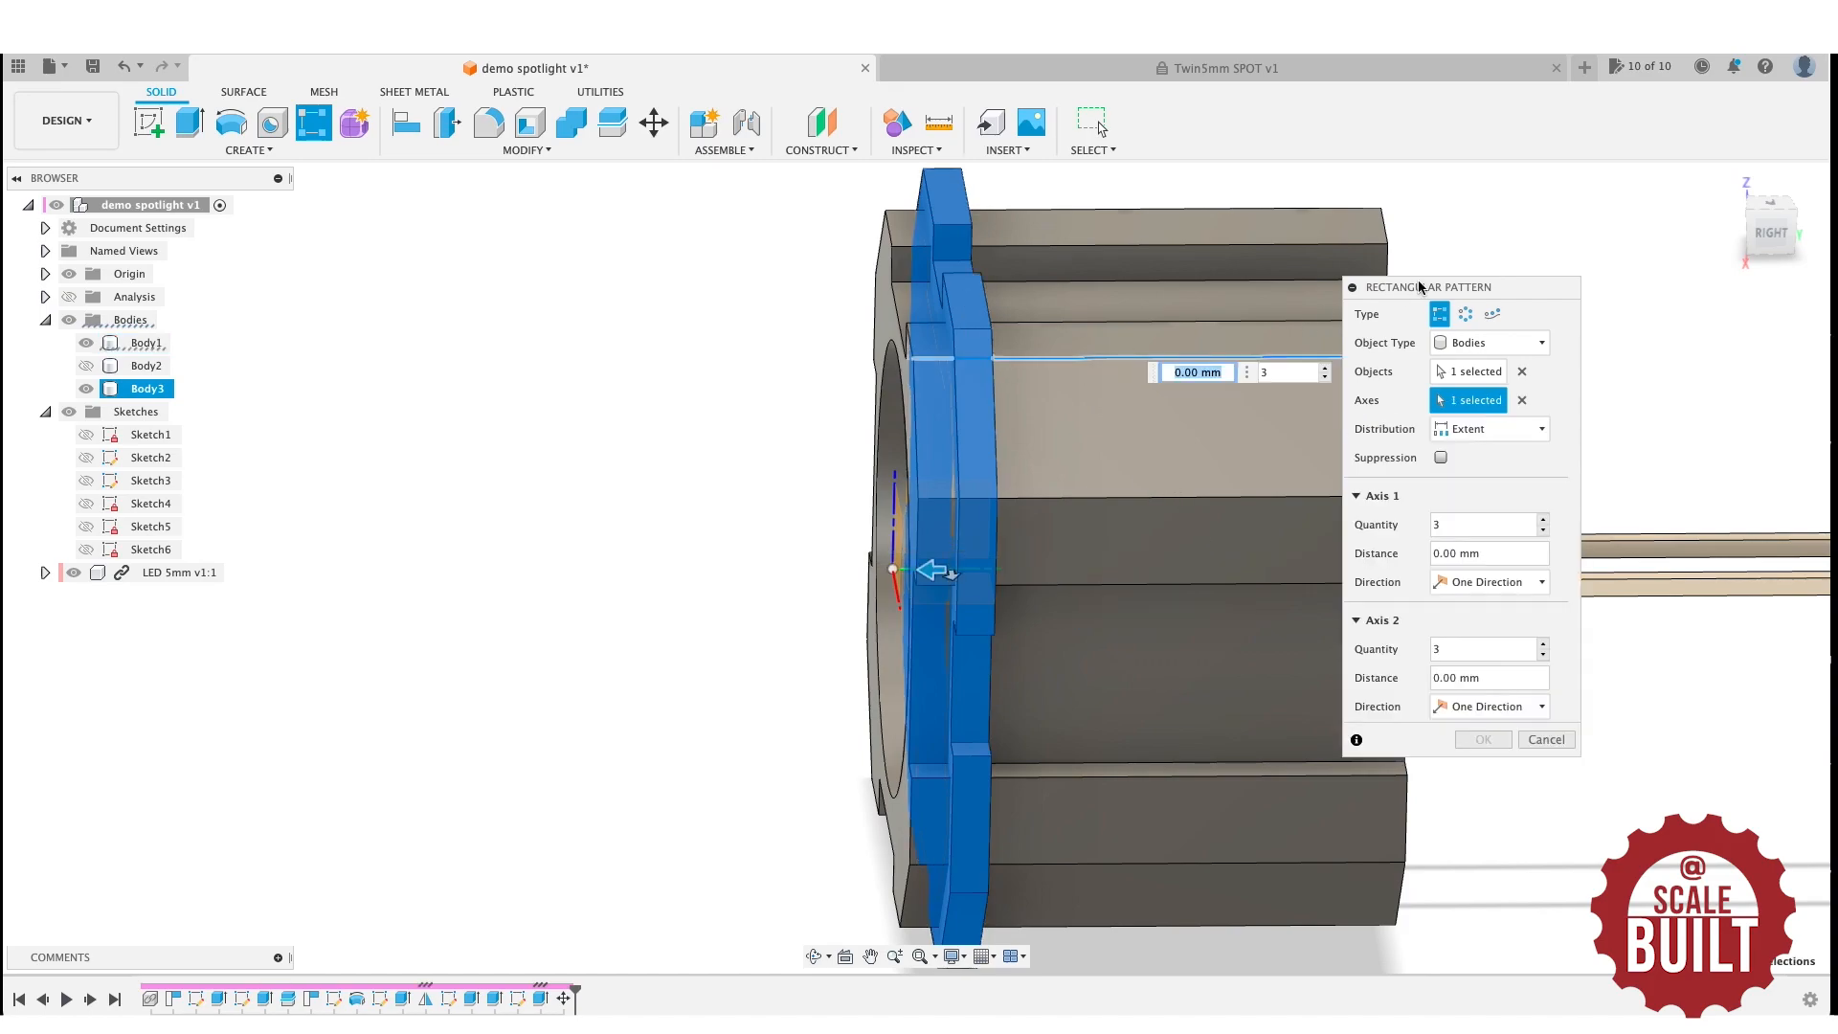
# Pattern the ring body with a quantity of 6 over an extent of -9.50 mm along the housing.
pyautogui.click(1770, 233)
pyautogui.moveTo(942, 569); pyautogui.dragTo(1294, 563)
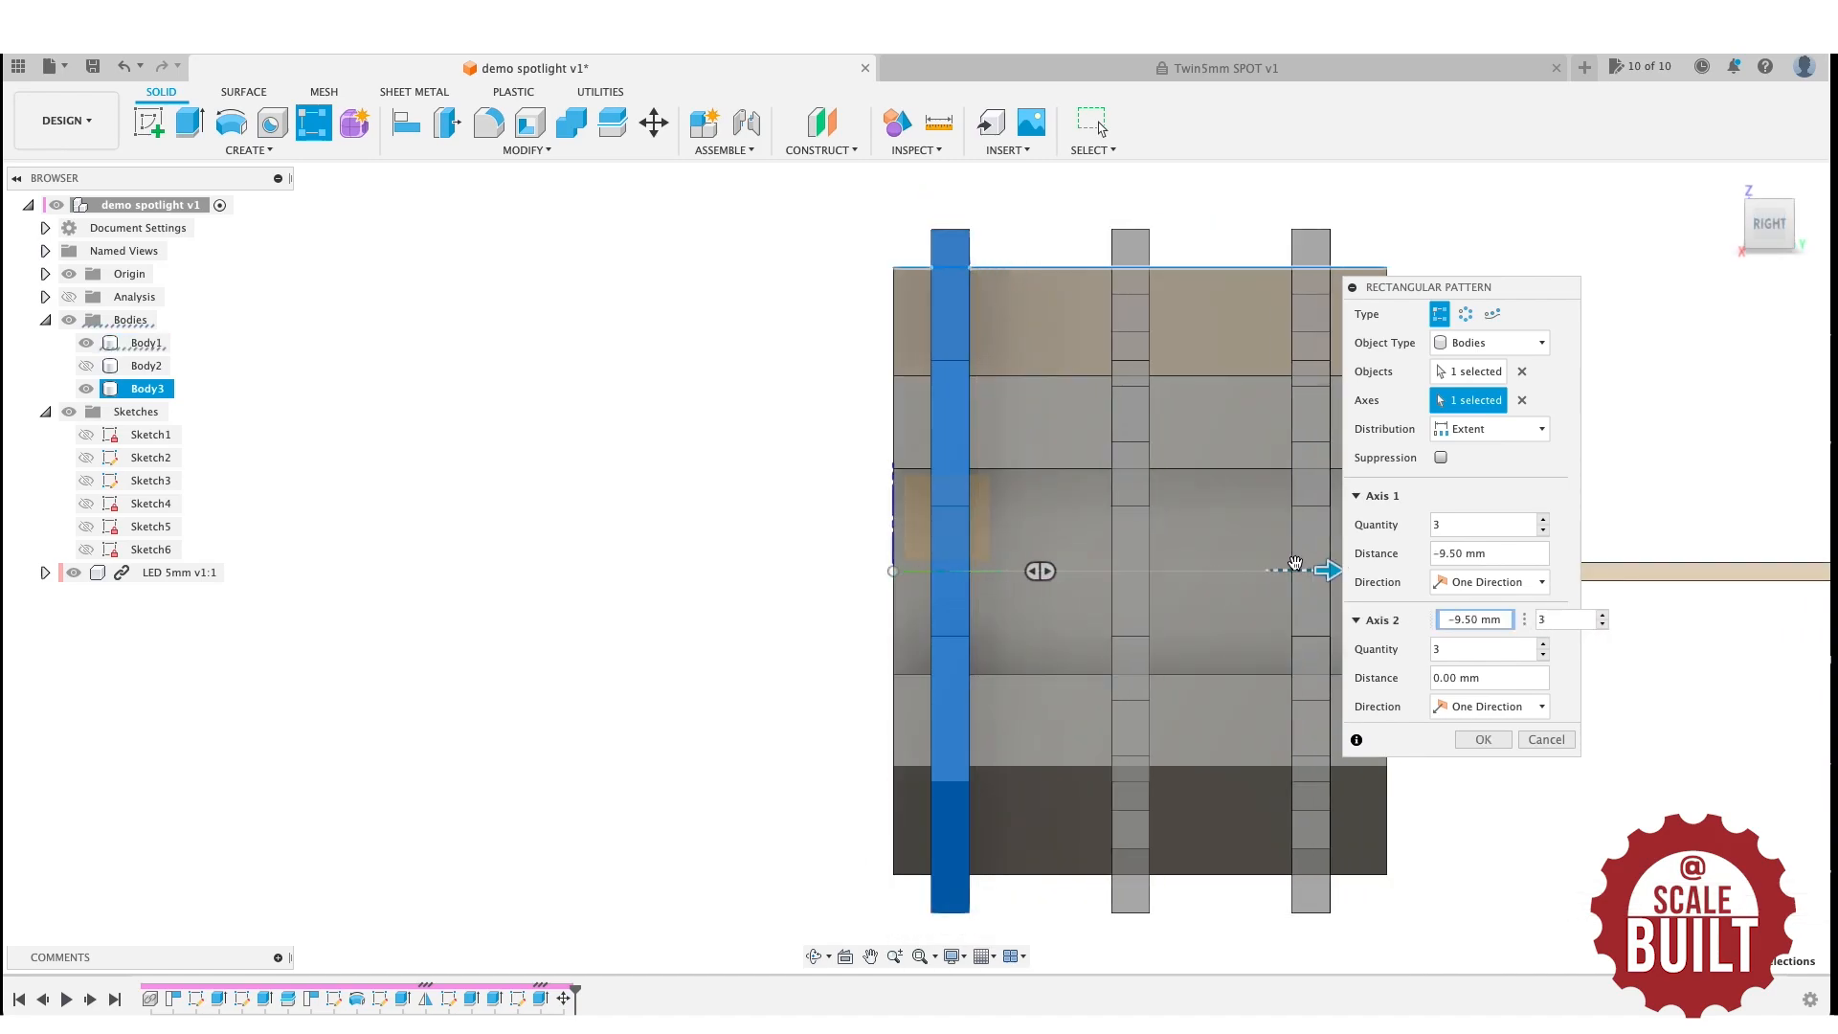
pyautogui.click(1603, 616)
pyautogui.click(1603, 616)
pyautogui.click(1603, 616)
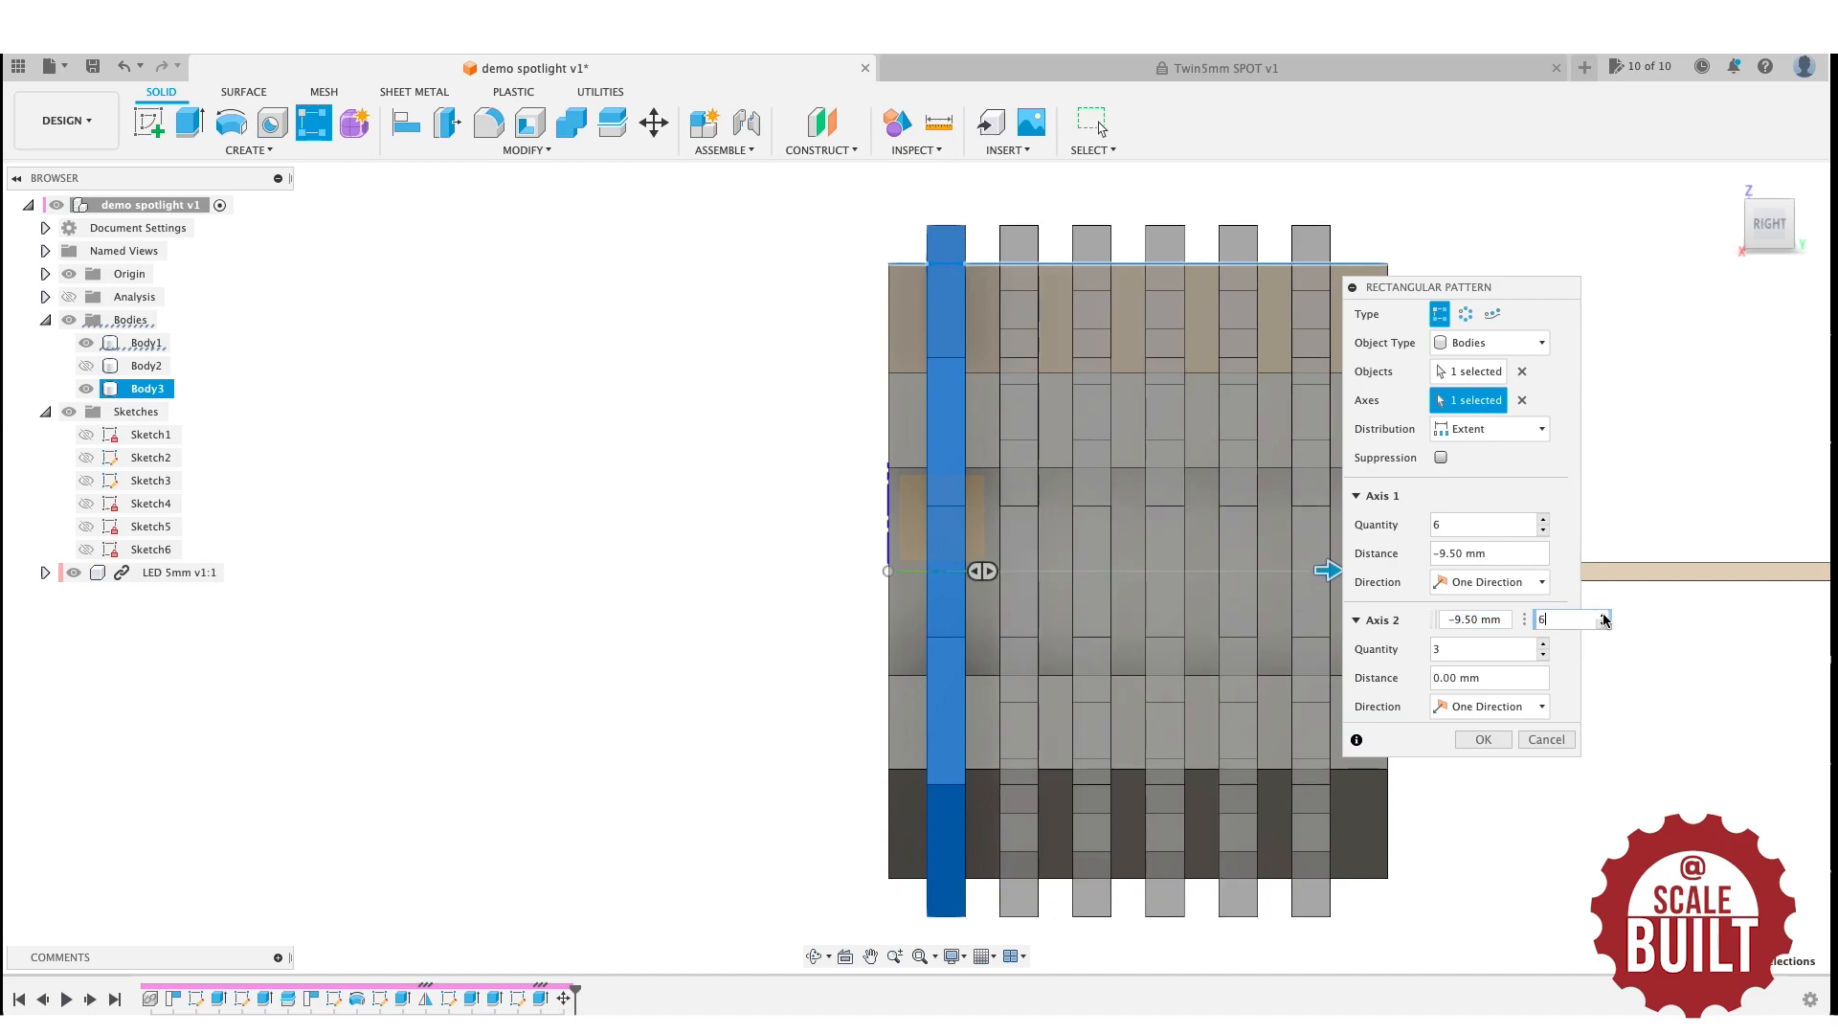
pyautogui.click(1482, 738)
pyautogui.moveTo(1771, 225); pyautogui.dragTo(833, 237)
pyautogui.click(833, 238)
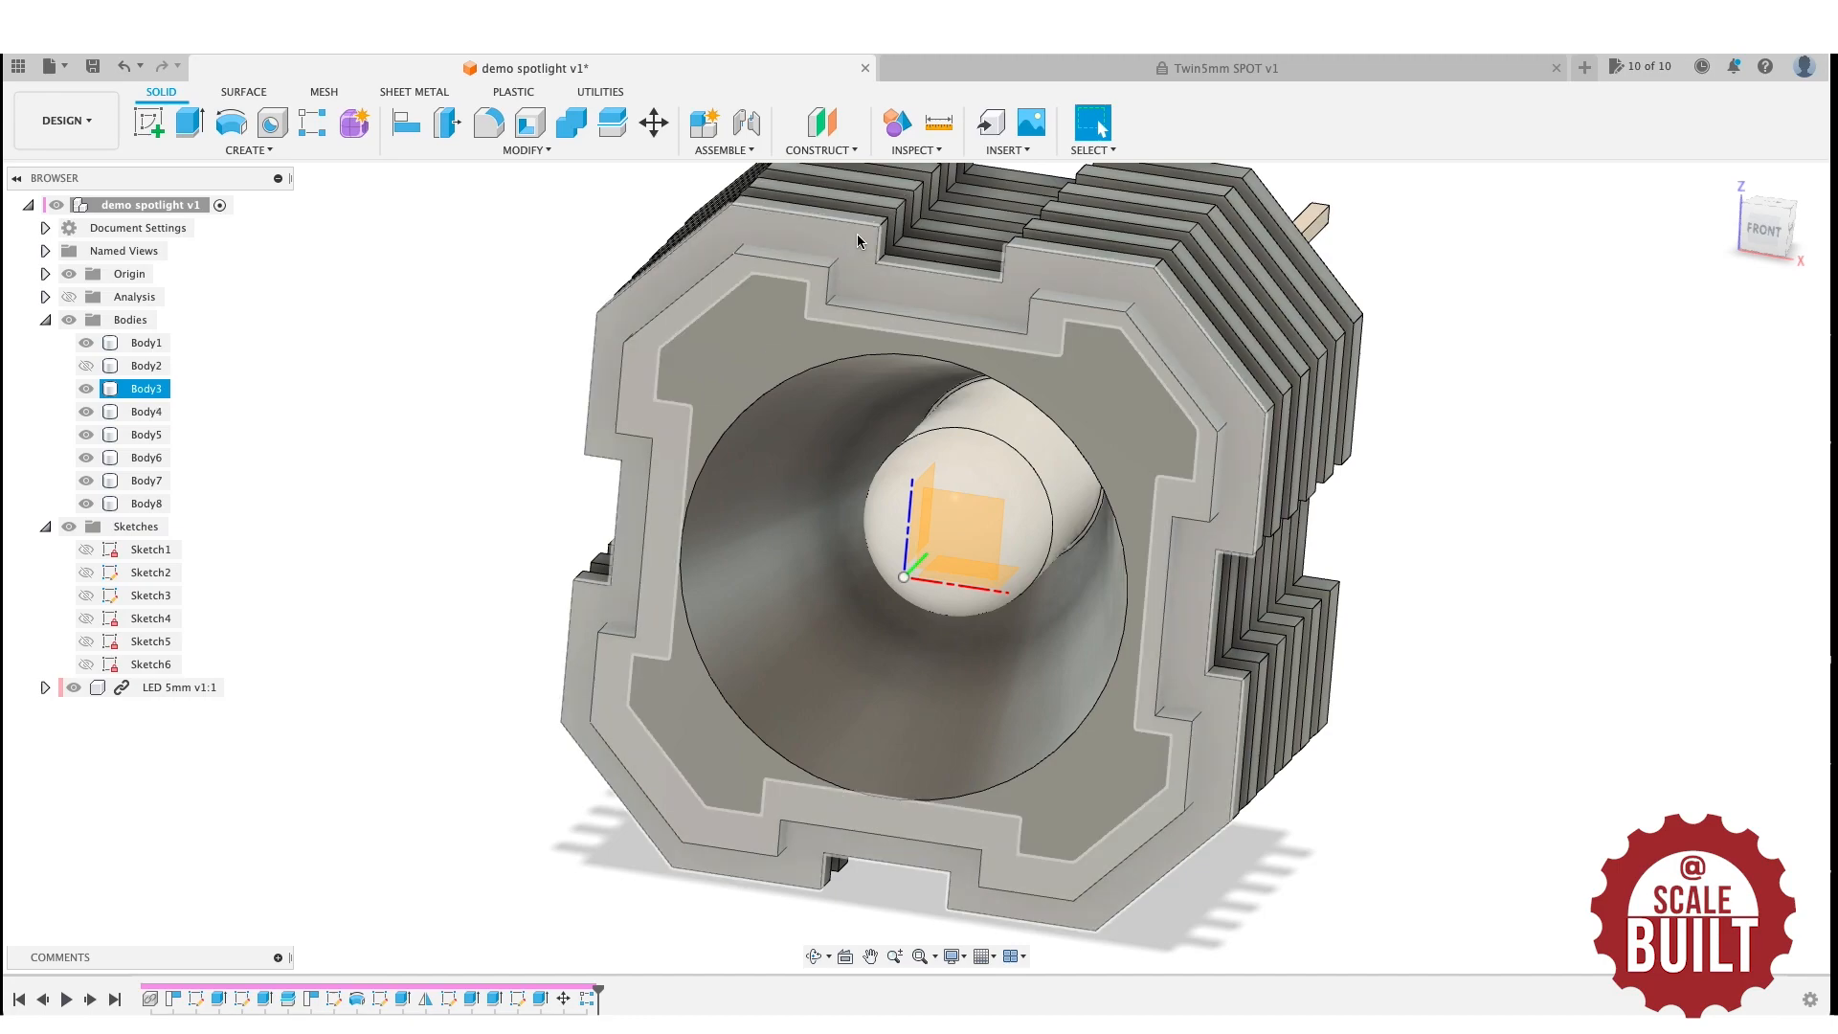
pyautogui.click(737, 355)
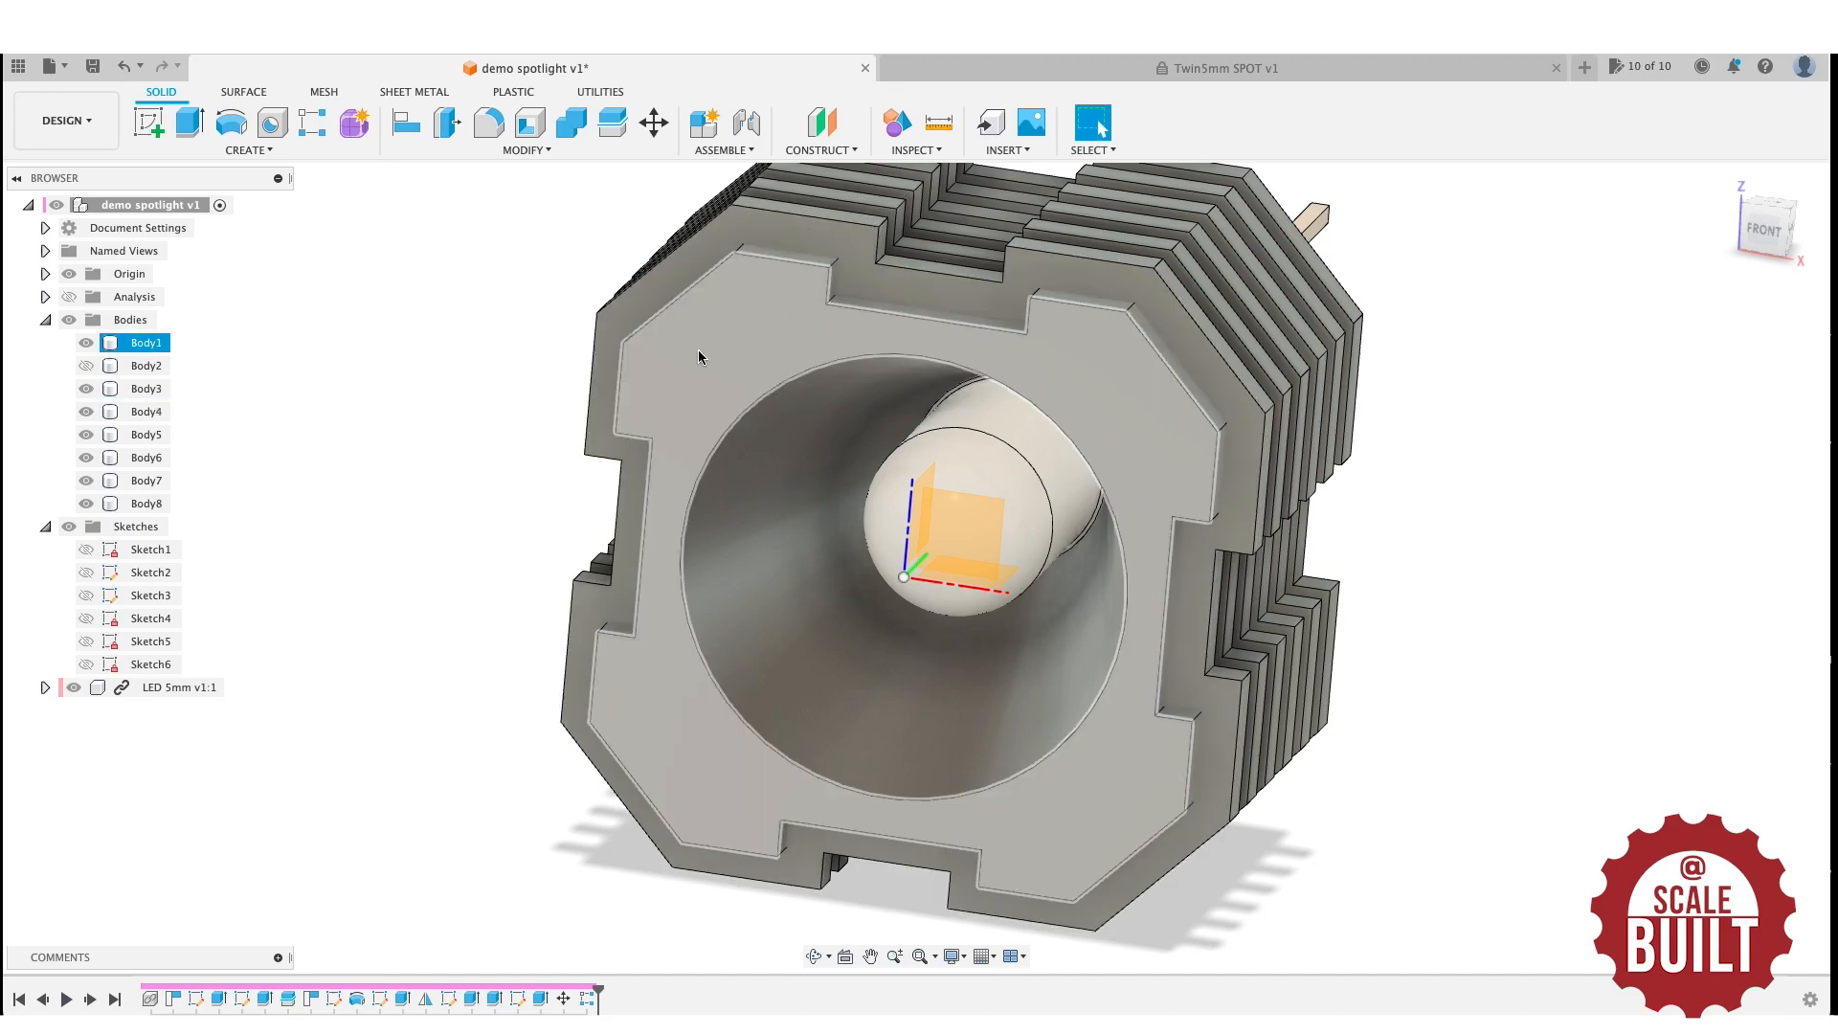
pyautogui.press('Escape')
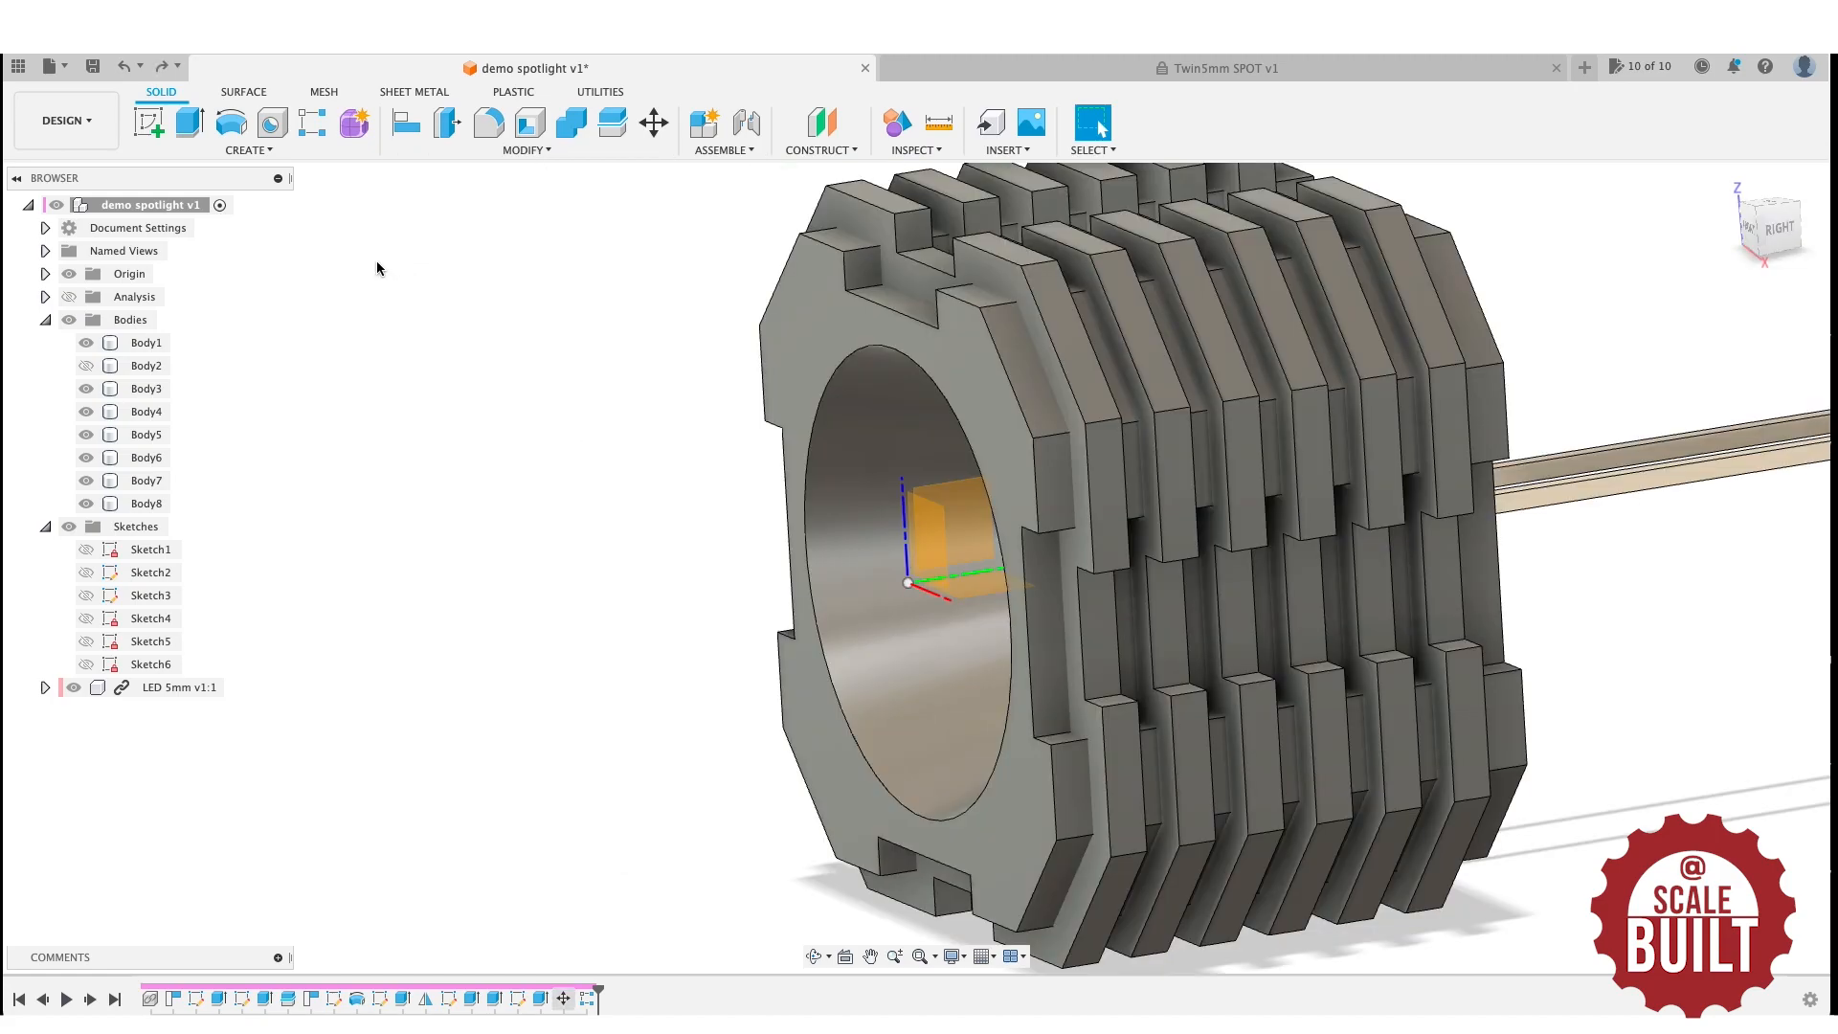
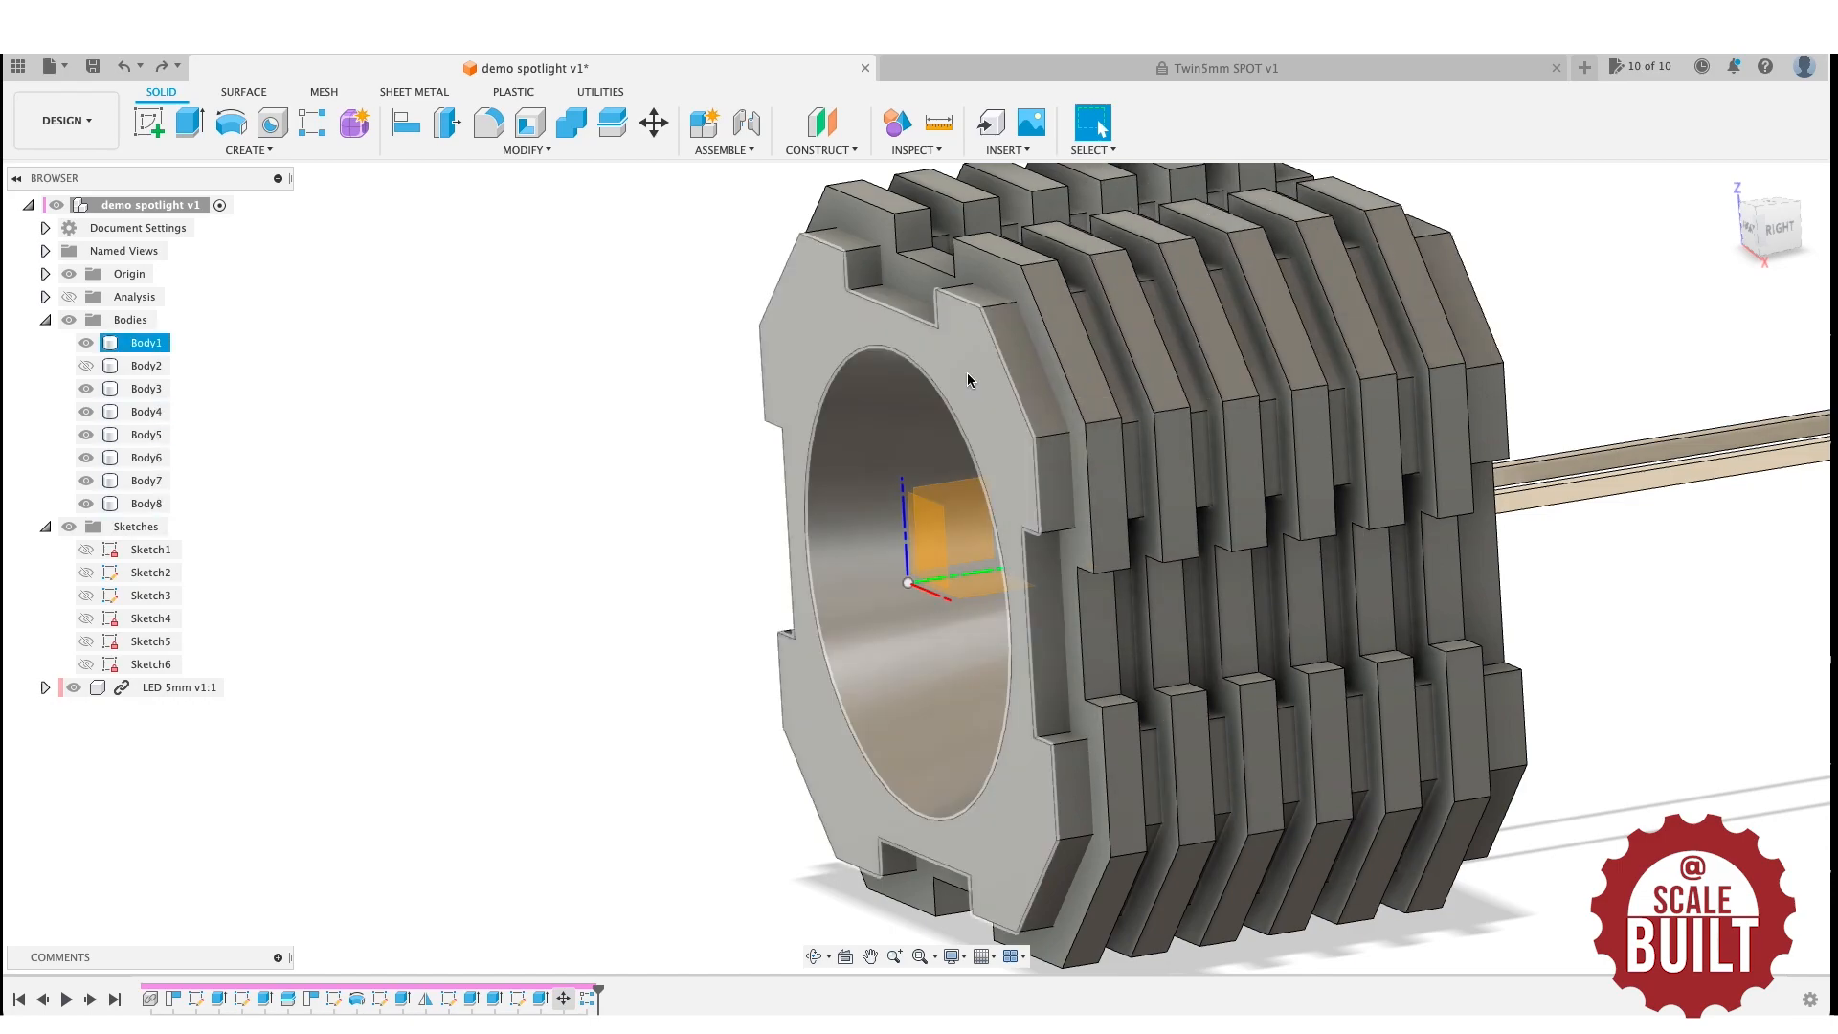
# Cut all six ring bodies from the housing body with Combine, without keeping the tool bodies.
pyautogui.click(538, 153)
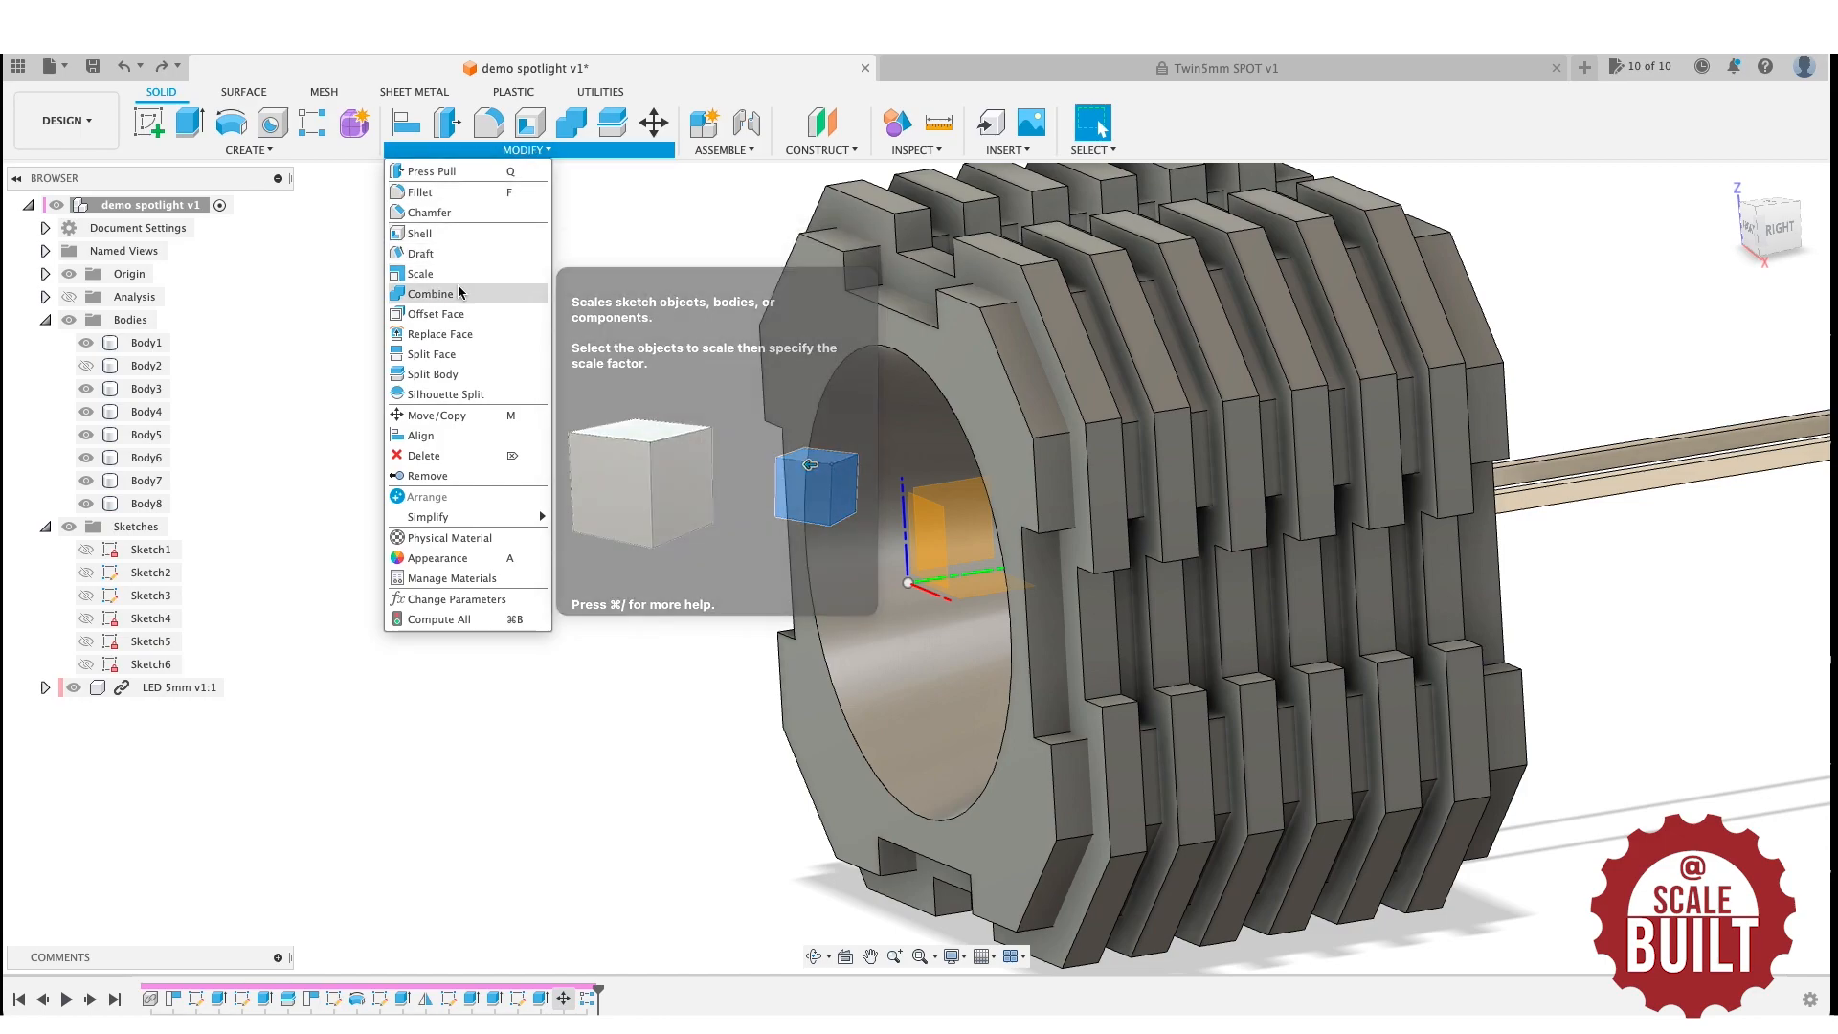
pyautogui.click(430, 294)
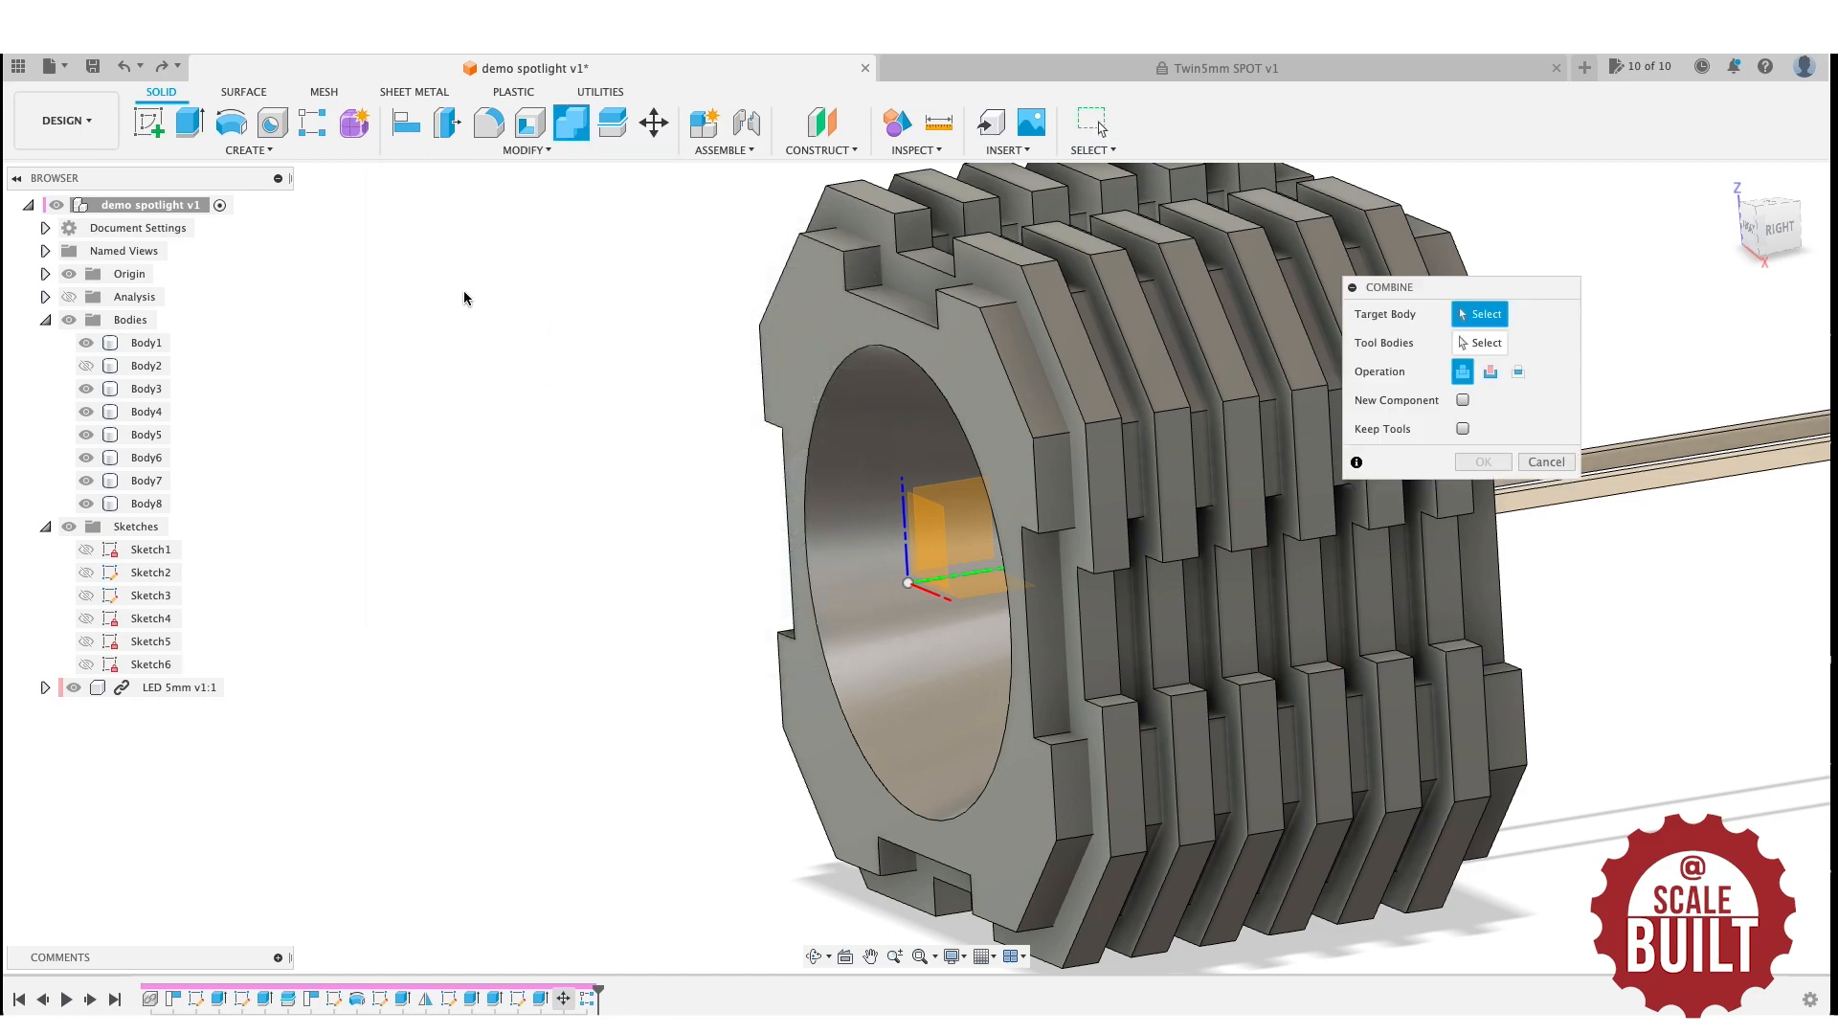
pyautogui.click(817, 330)
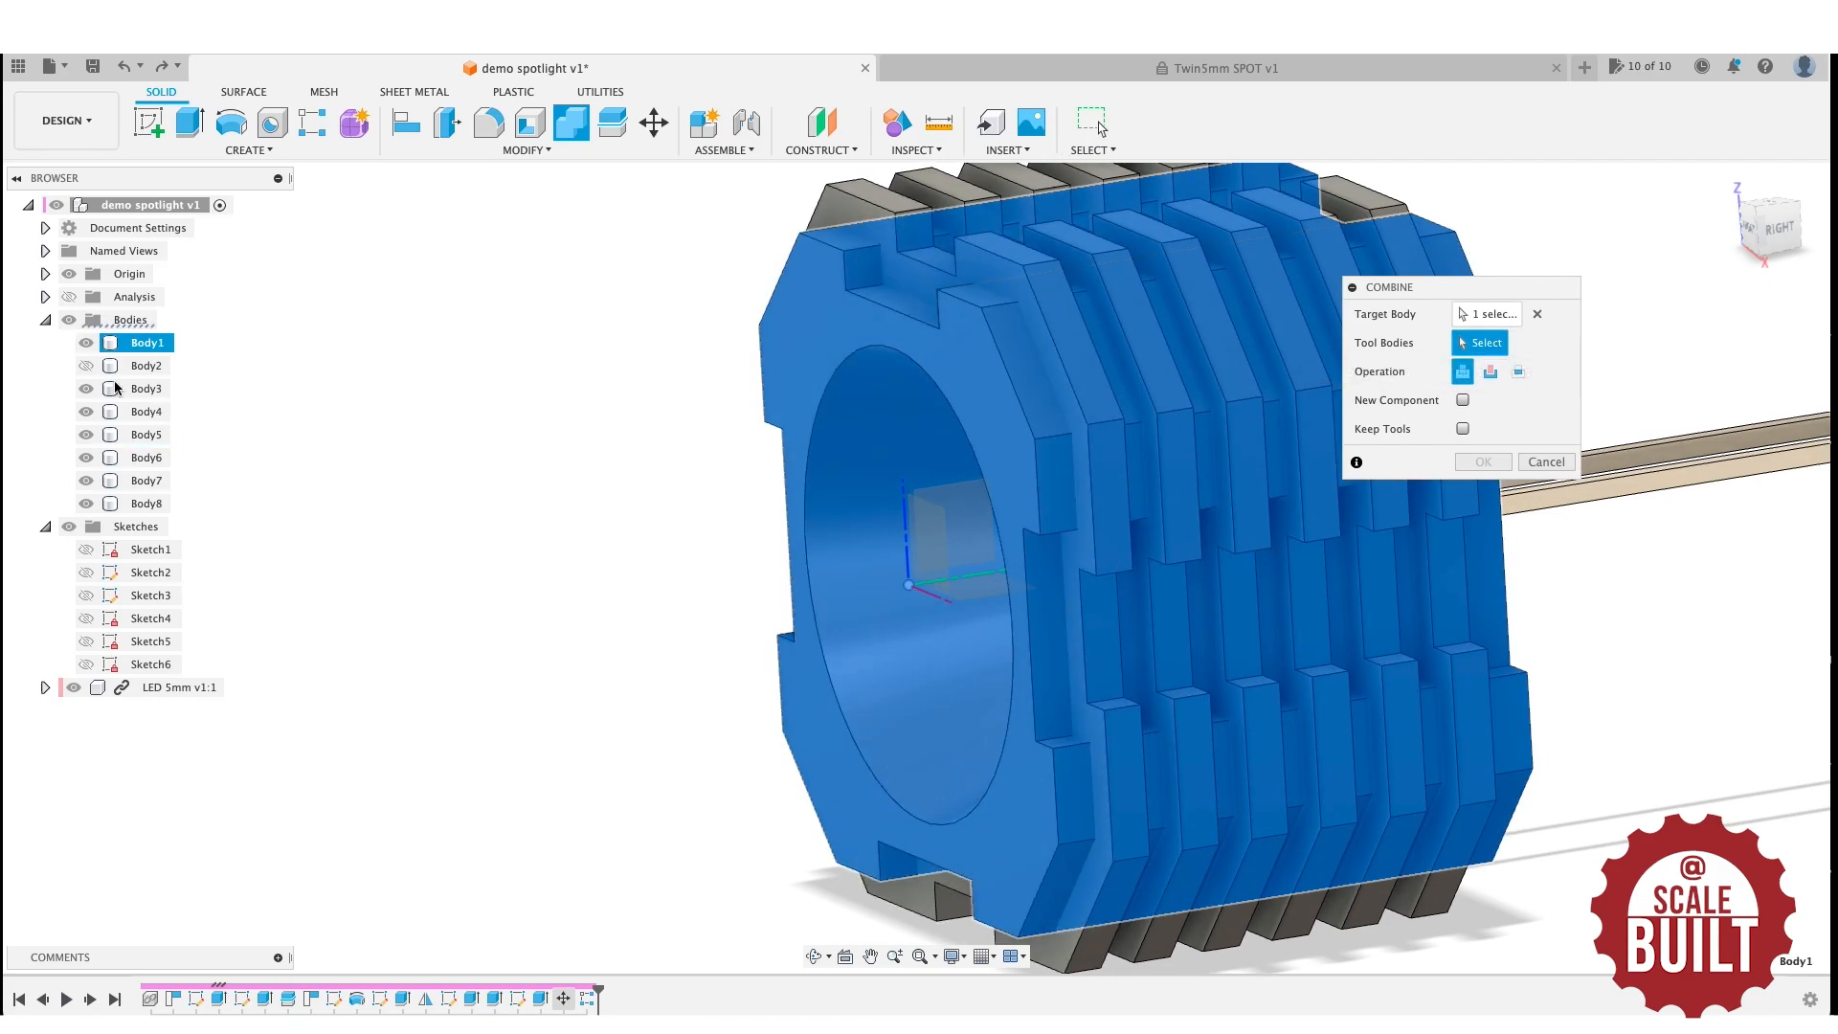
pyautogui.click(146, 389)
pyautogui.click(146, 412)
pyautogui.click(145, 434)
pyautogui.click(145, 458)
pyautogui.click(145, 480)
pyautogui.click(145, 504)
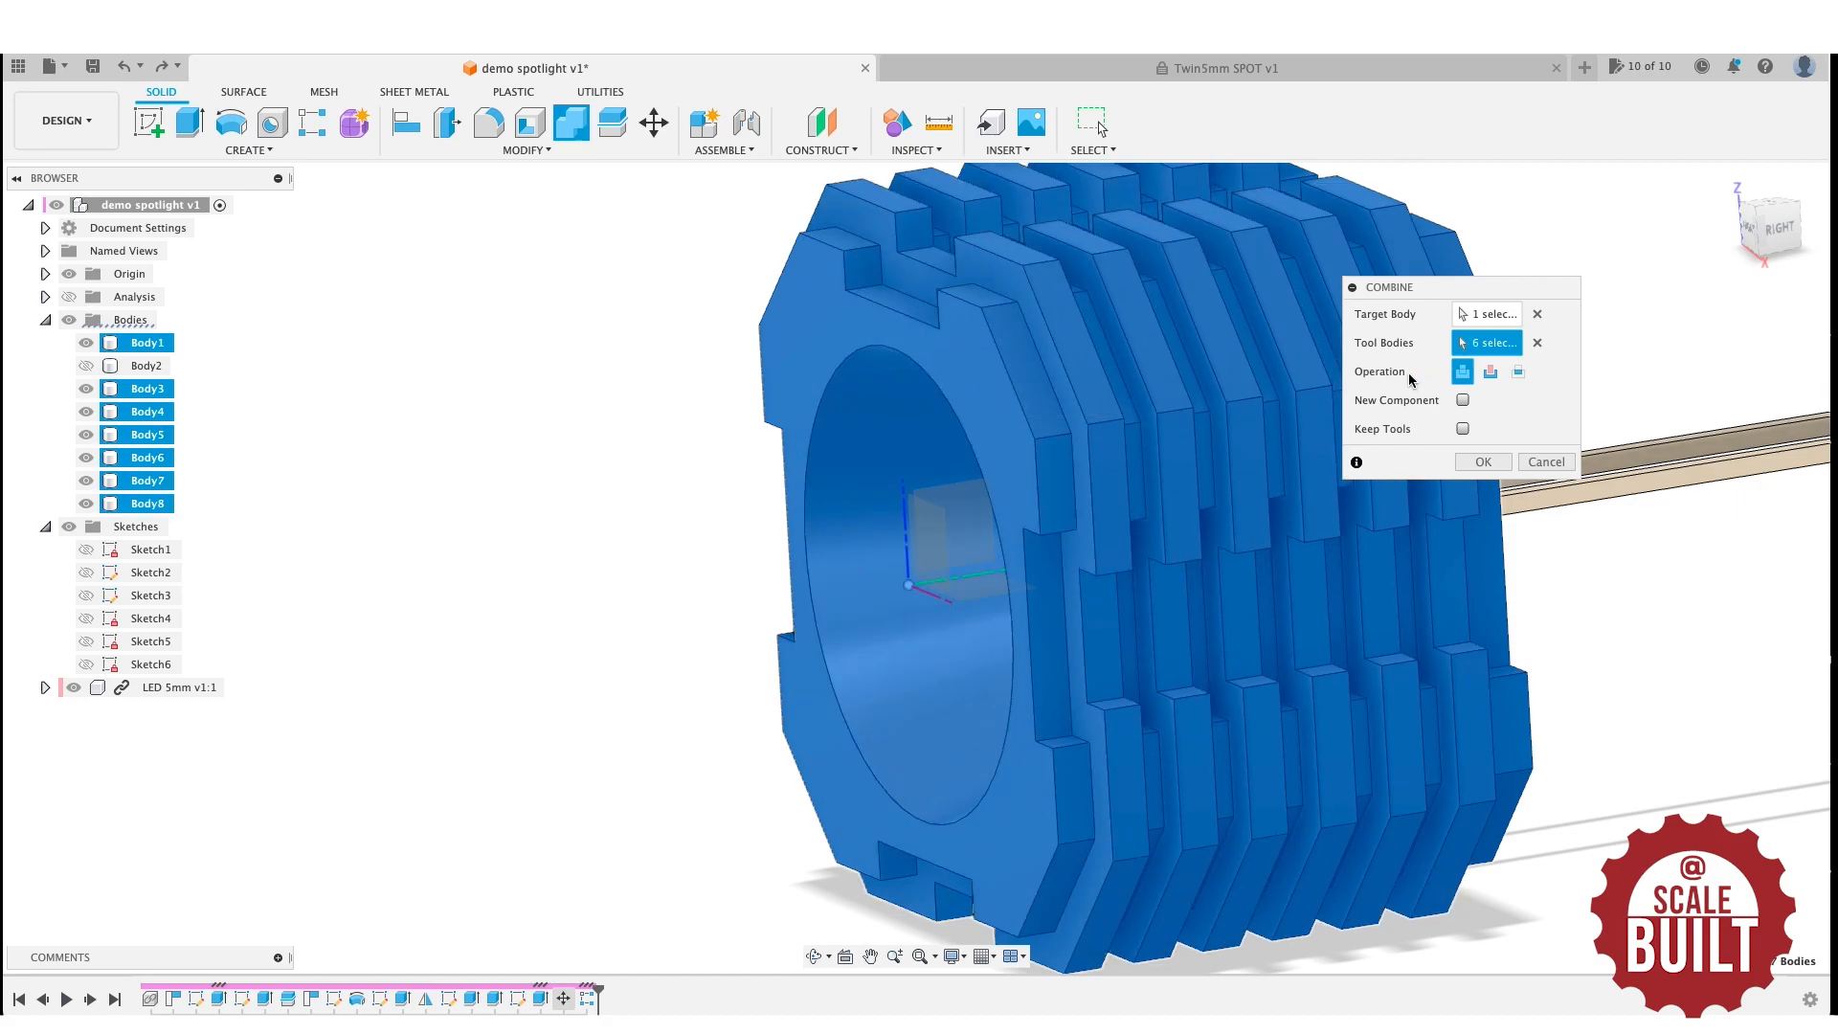
pyautogui.click(1490, 372)
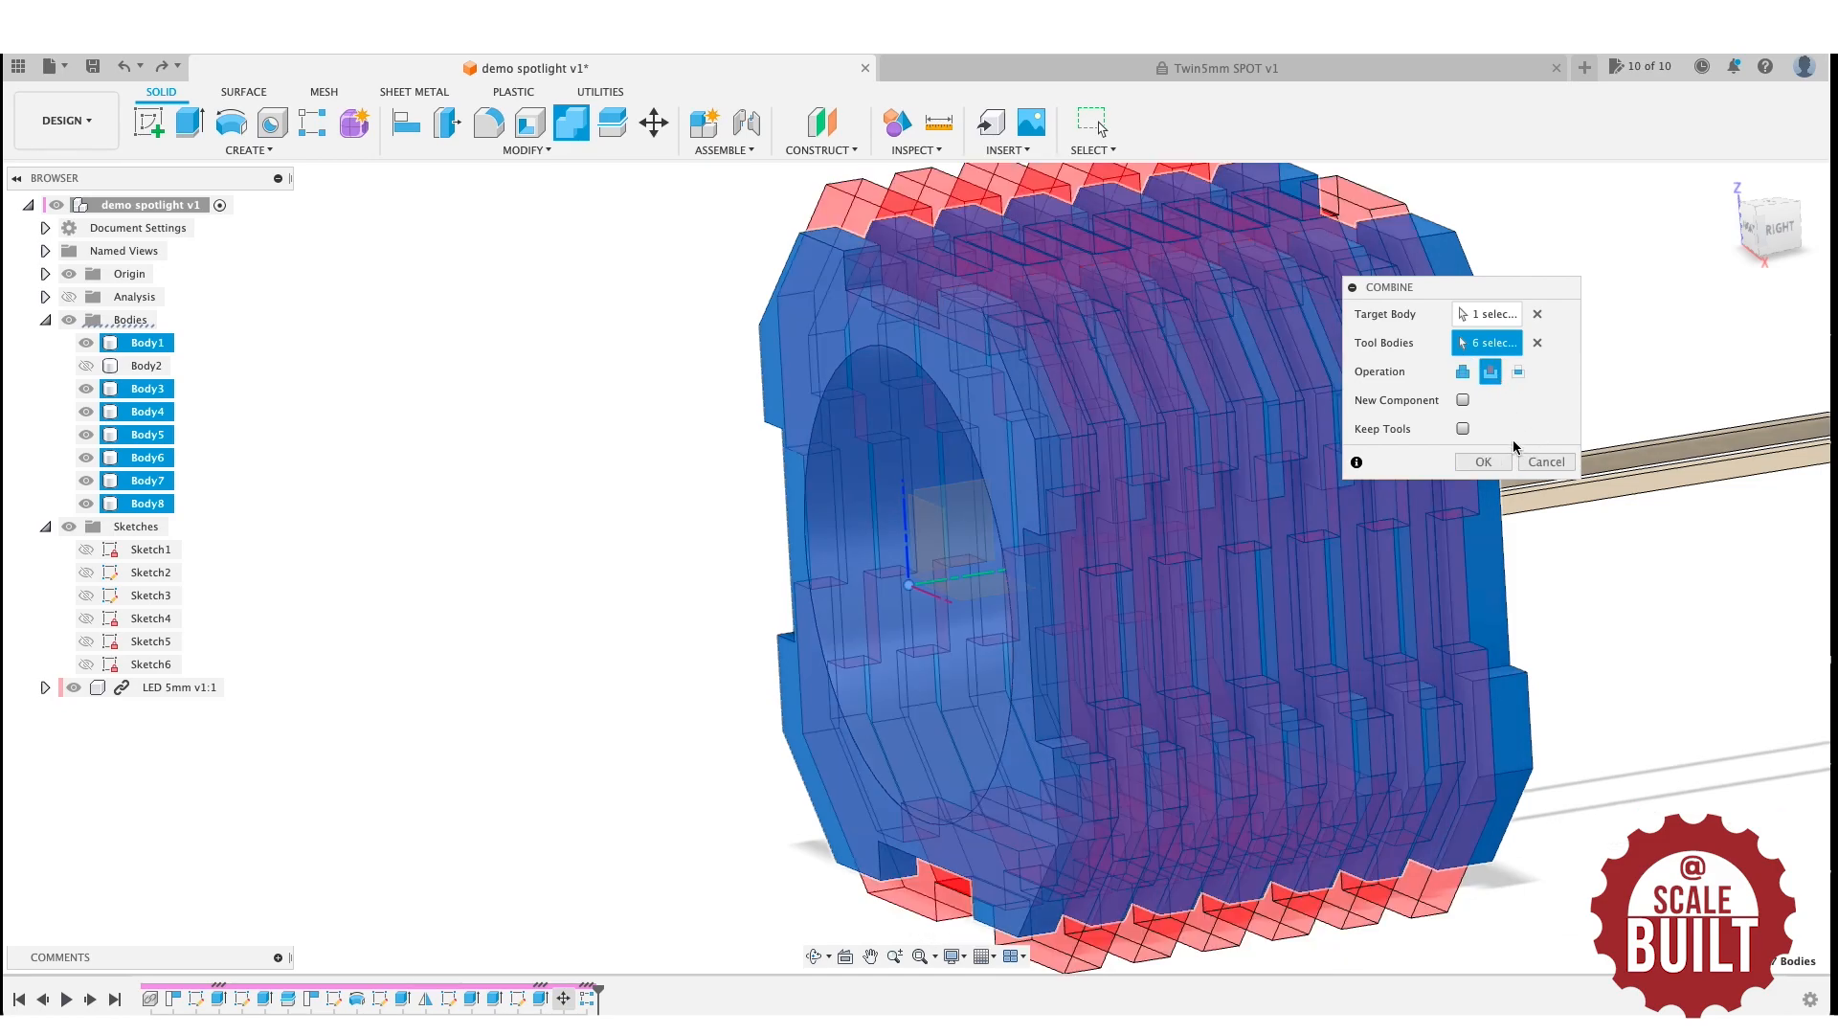
pyautogui.click(1484, 462)
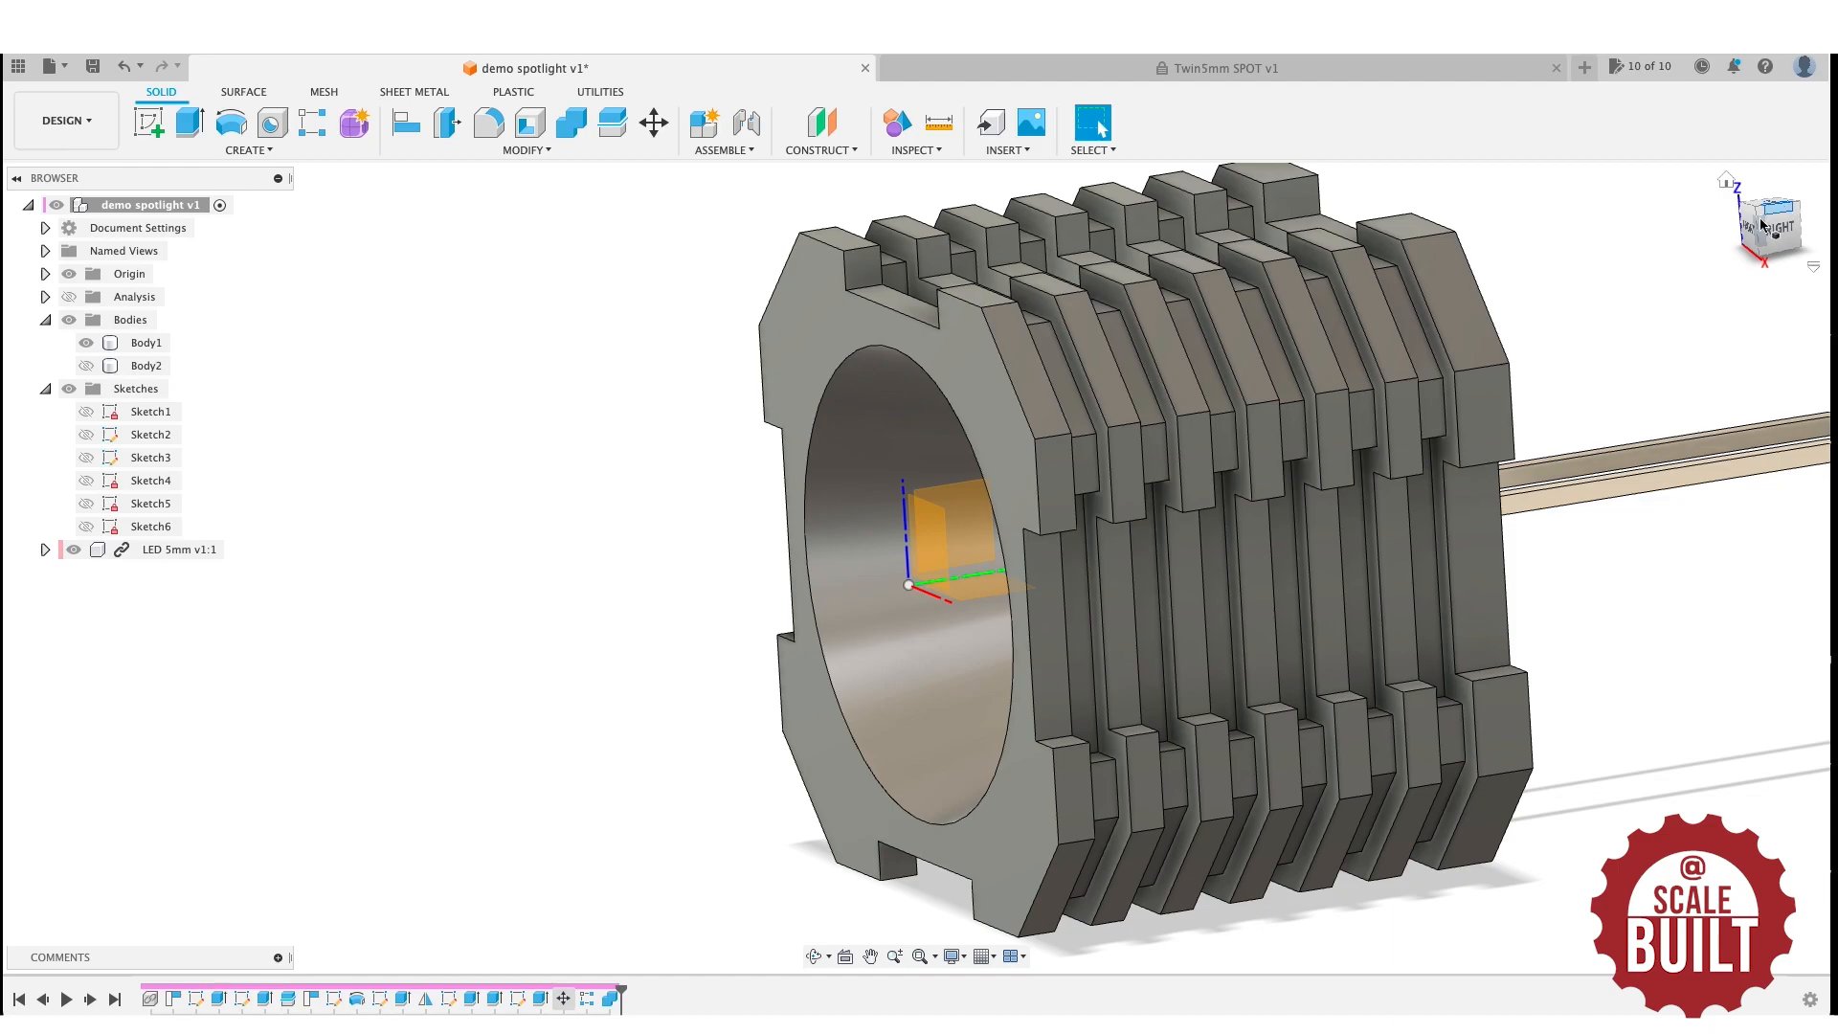
# Fillet the circular edge of the bore opening on the housing's front face with a 0.50 mm radius.
pyautogui.moveTo(1761, 222); pyautogui.dragTo(1204, 316)
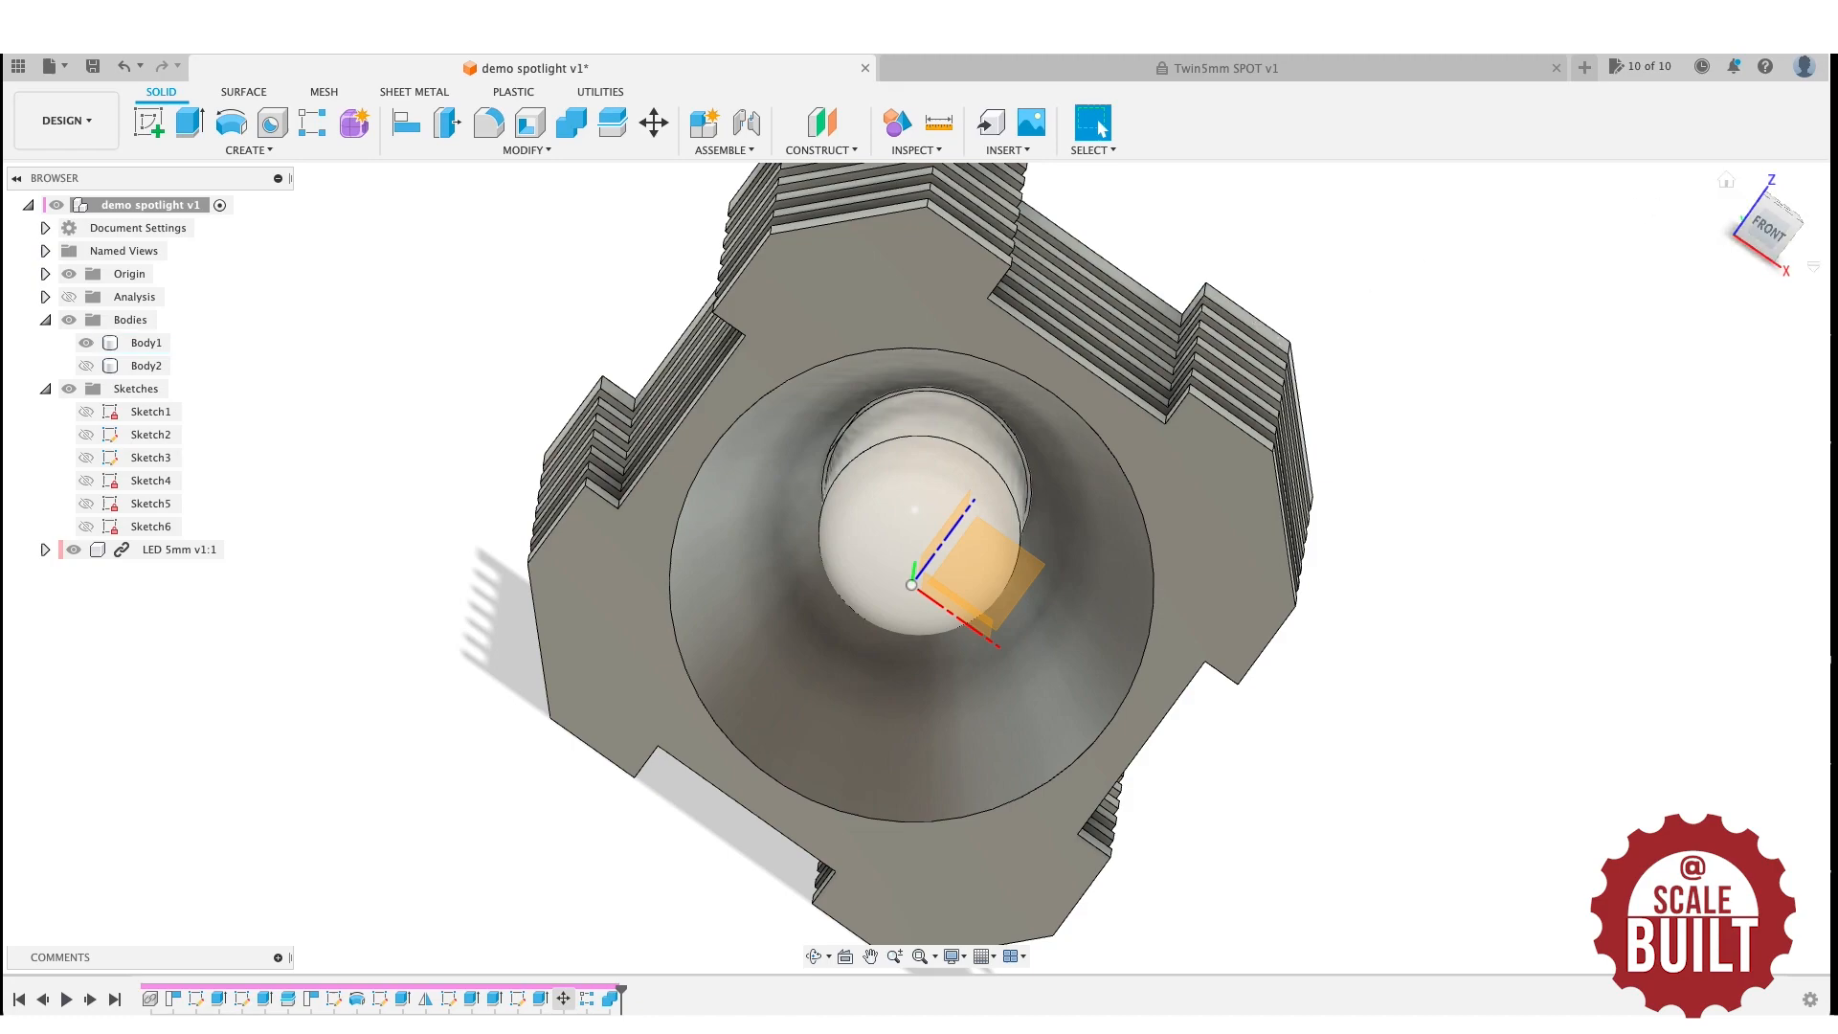
pyautogui.moveTo(1767, 227); pyautogui.dragTo(1529, 223)
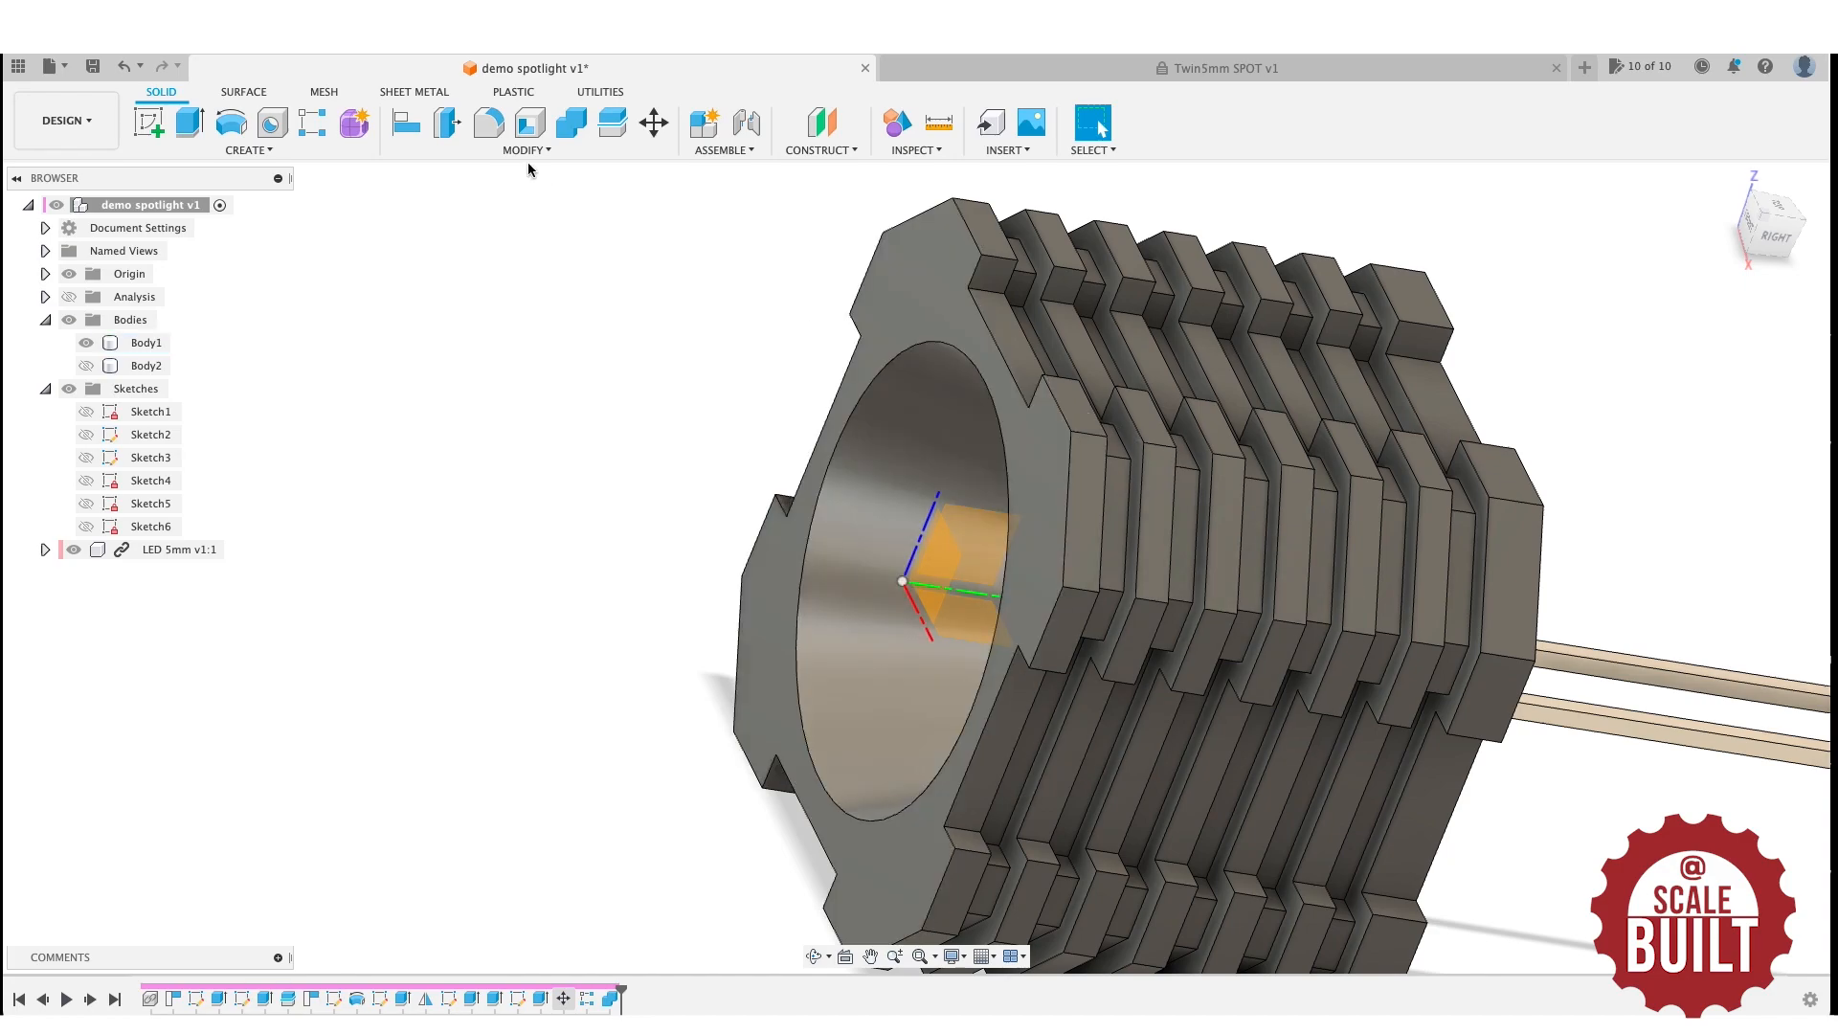
pyautogui.press('f')
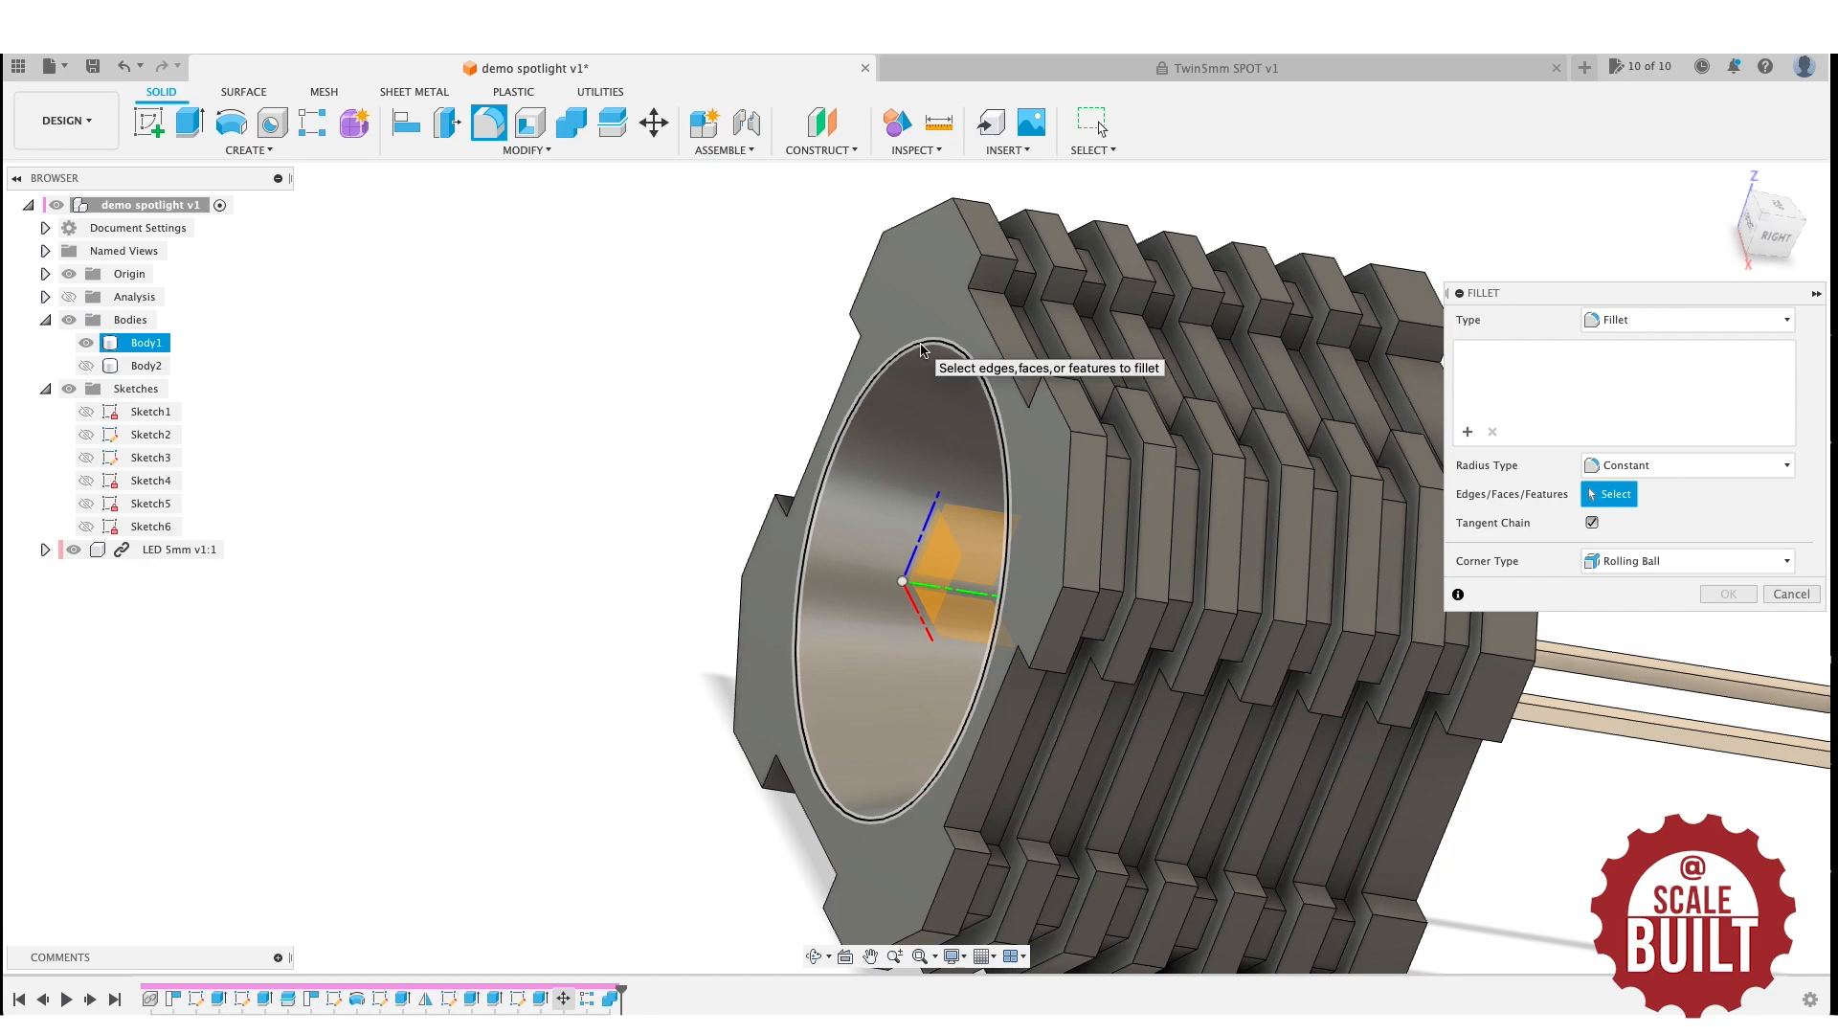
pyautogui.click(921, 349)
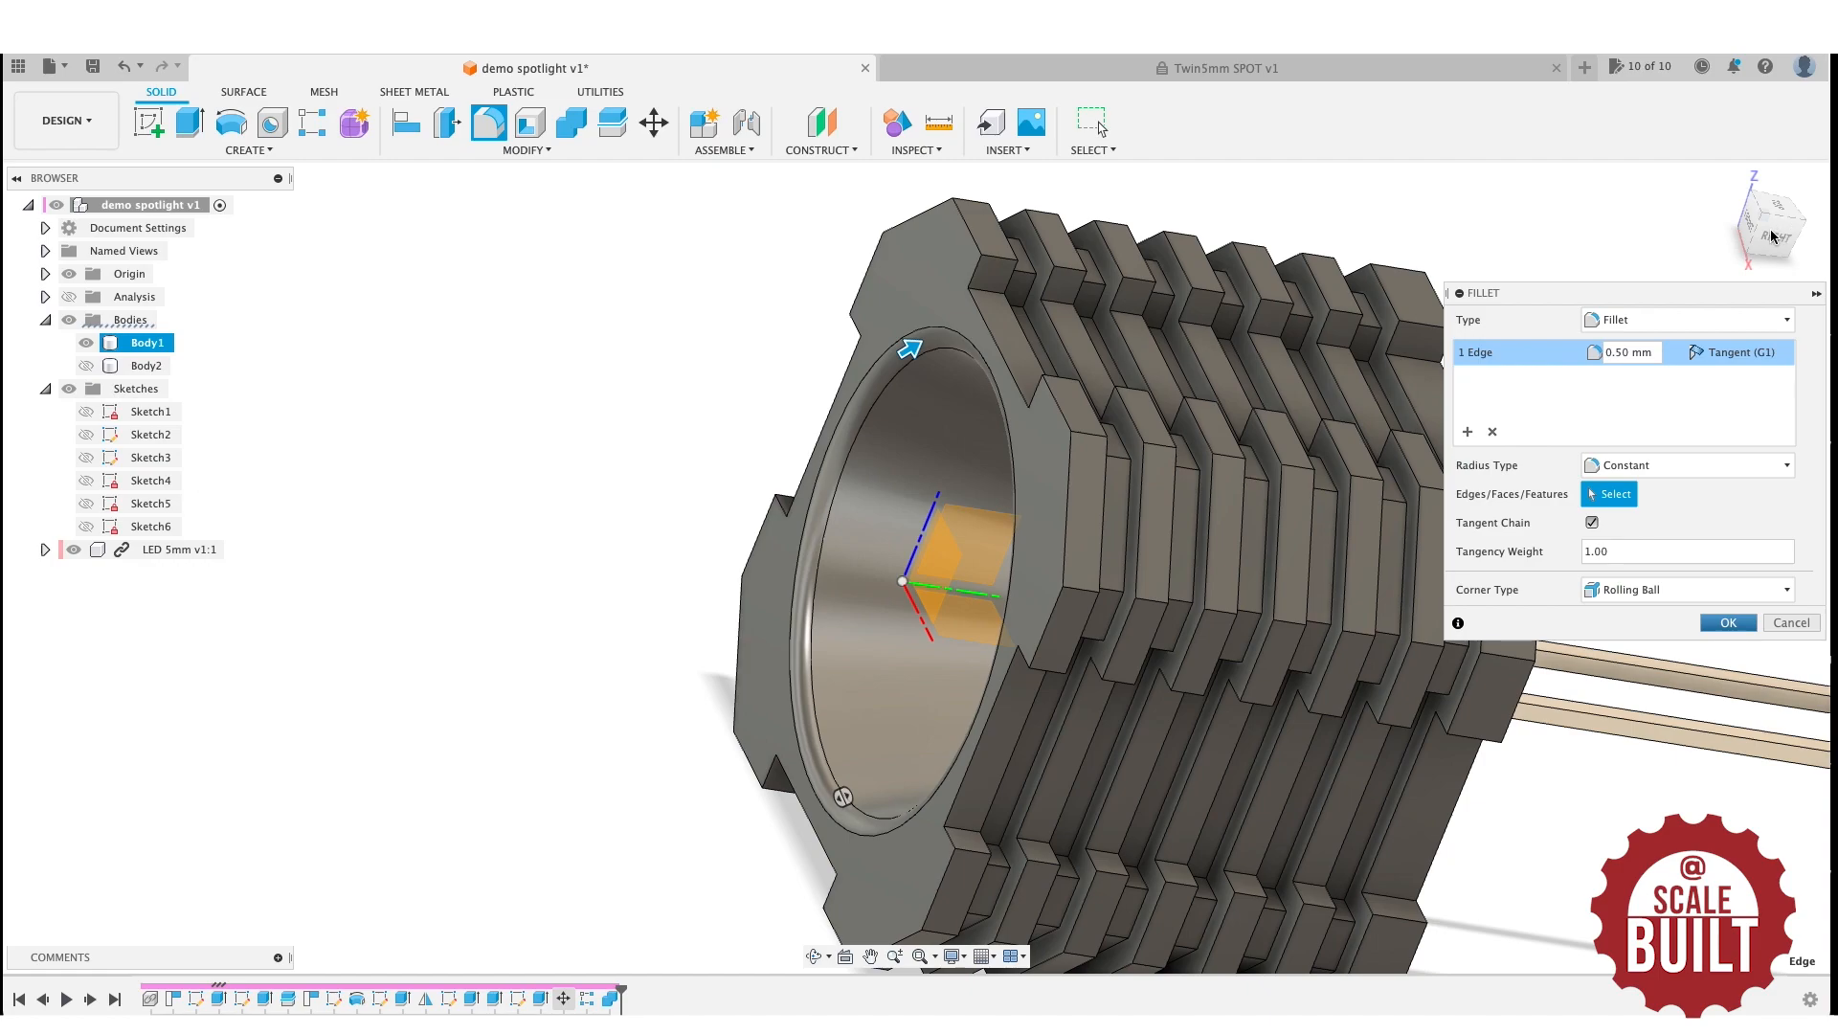
pyautogui.press('Return')
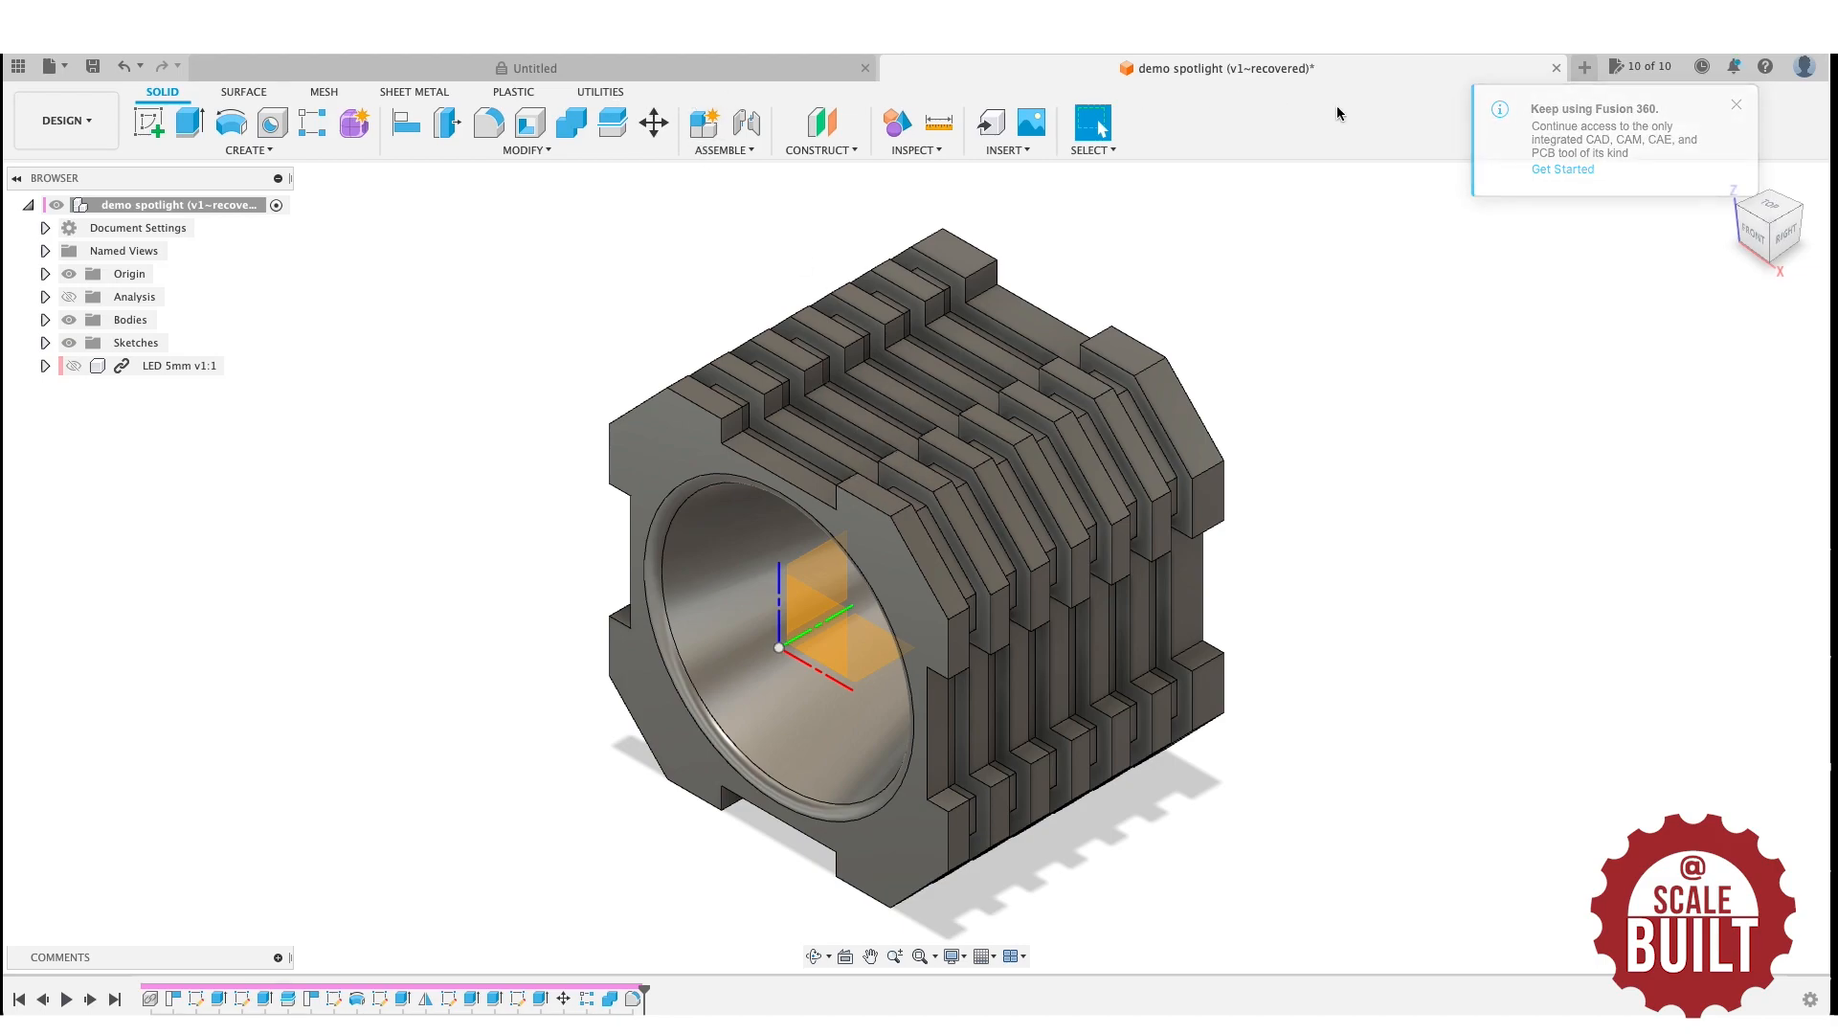
# Sketch on the housing's front face and offset its outer outline inward by 0.505 mm.
pyautogui.click(1736, 105)
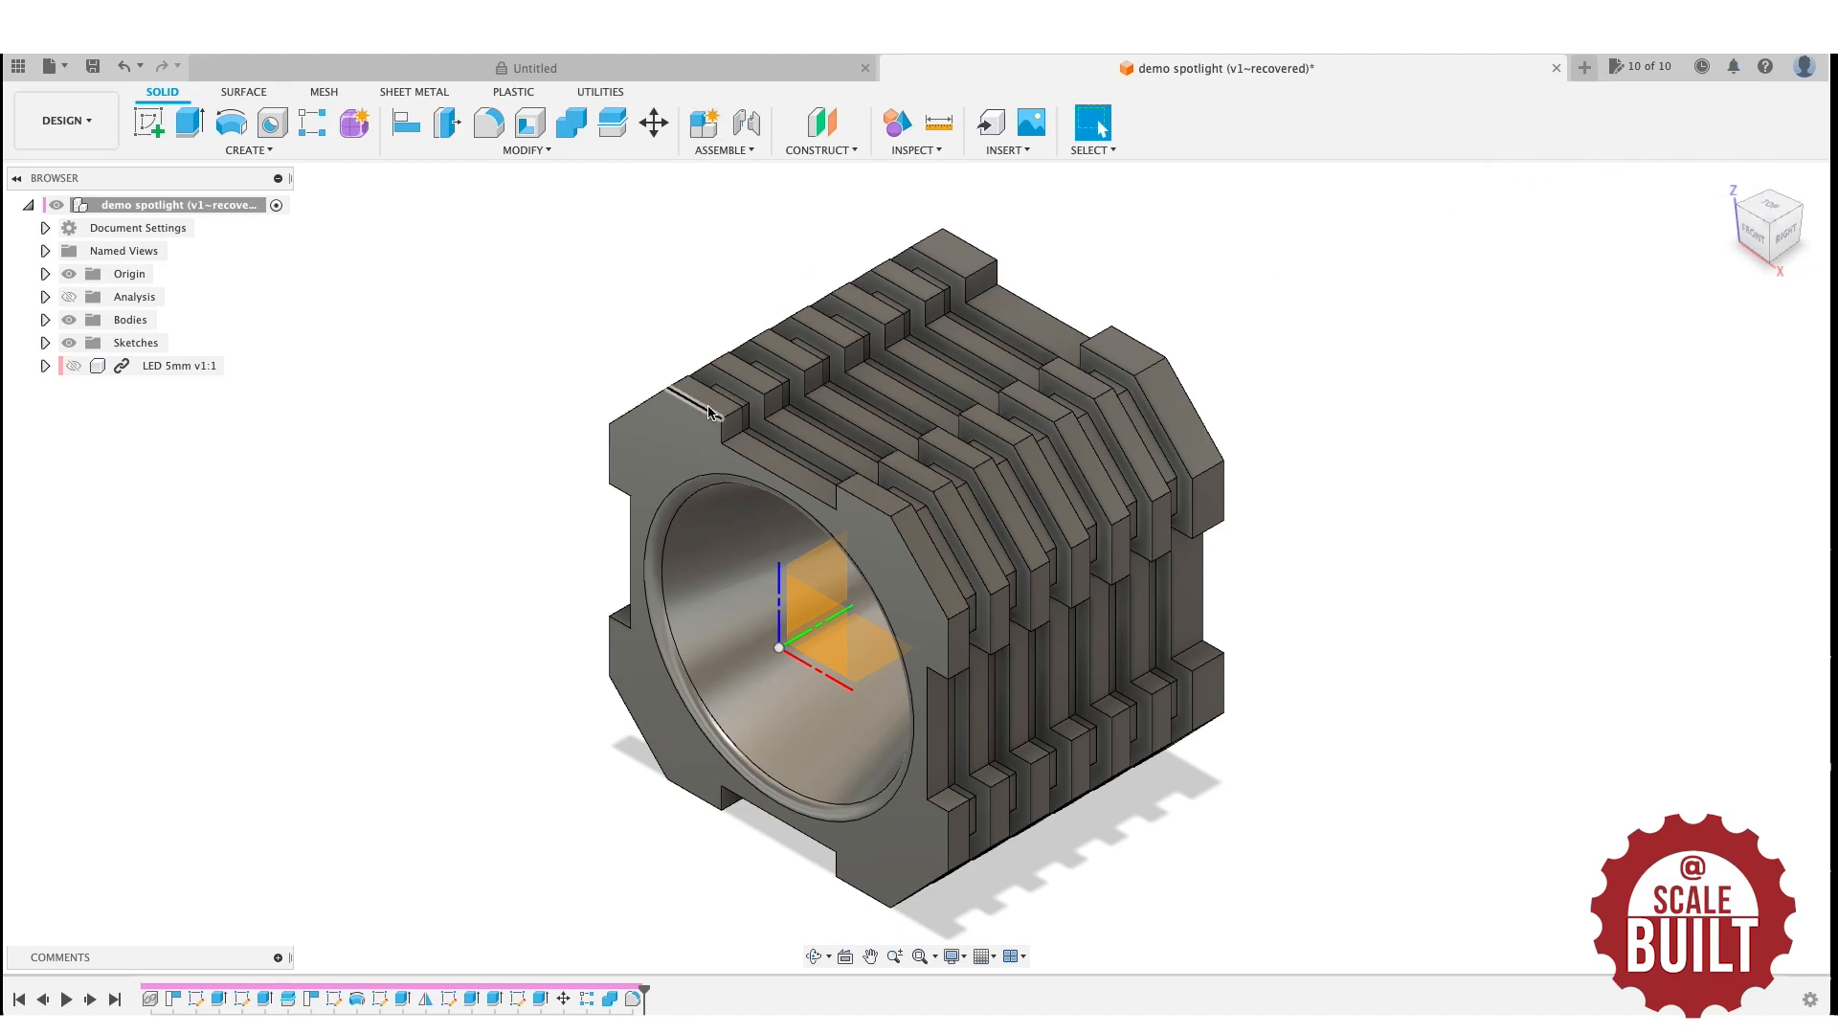
pyautogui.click(146, 121)
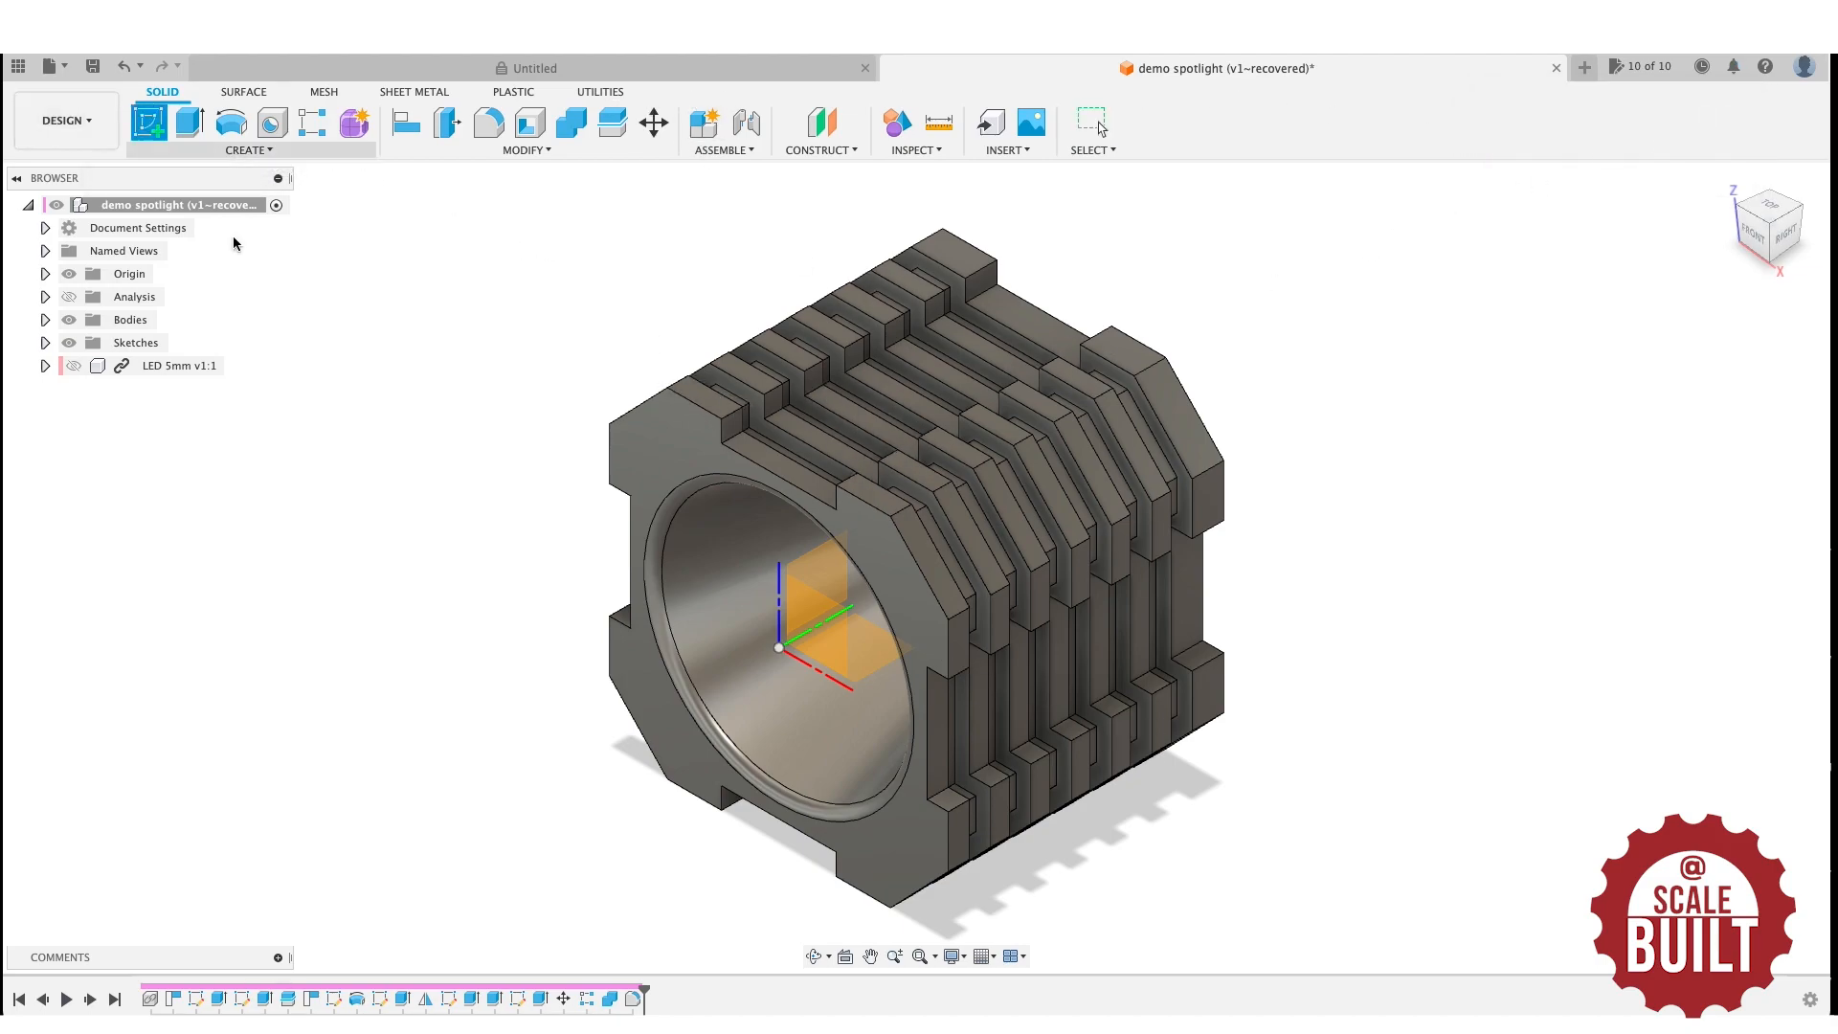
pyautogui.click(640, 473)
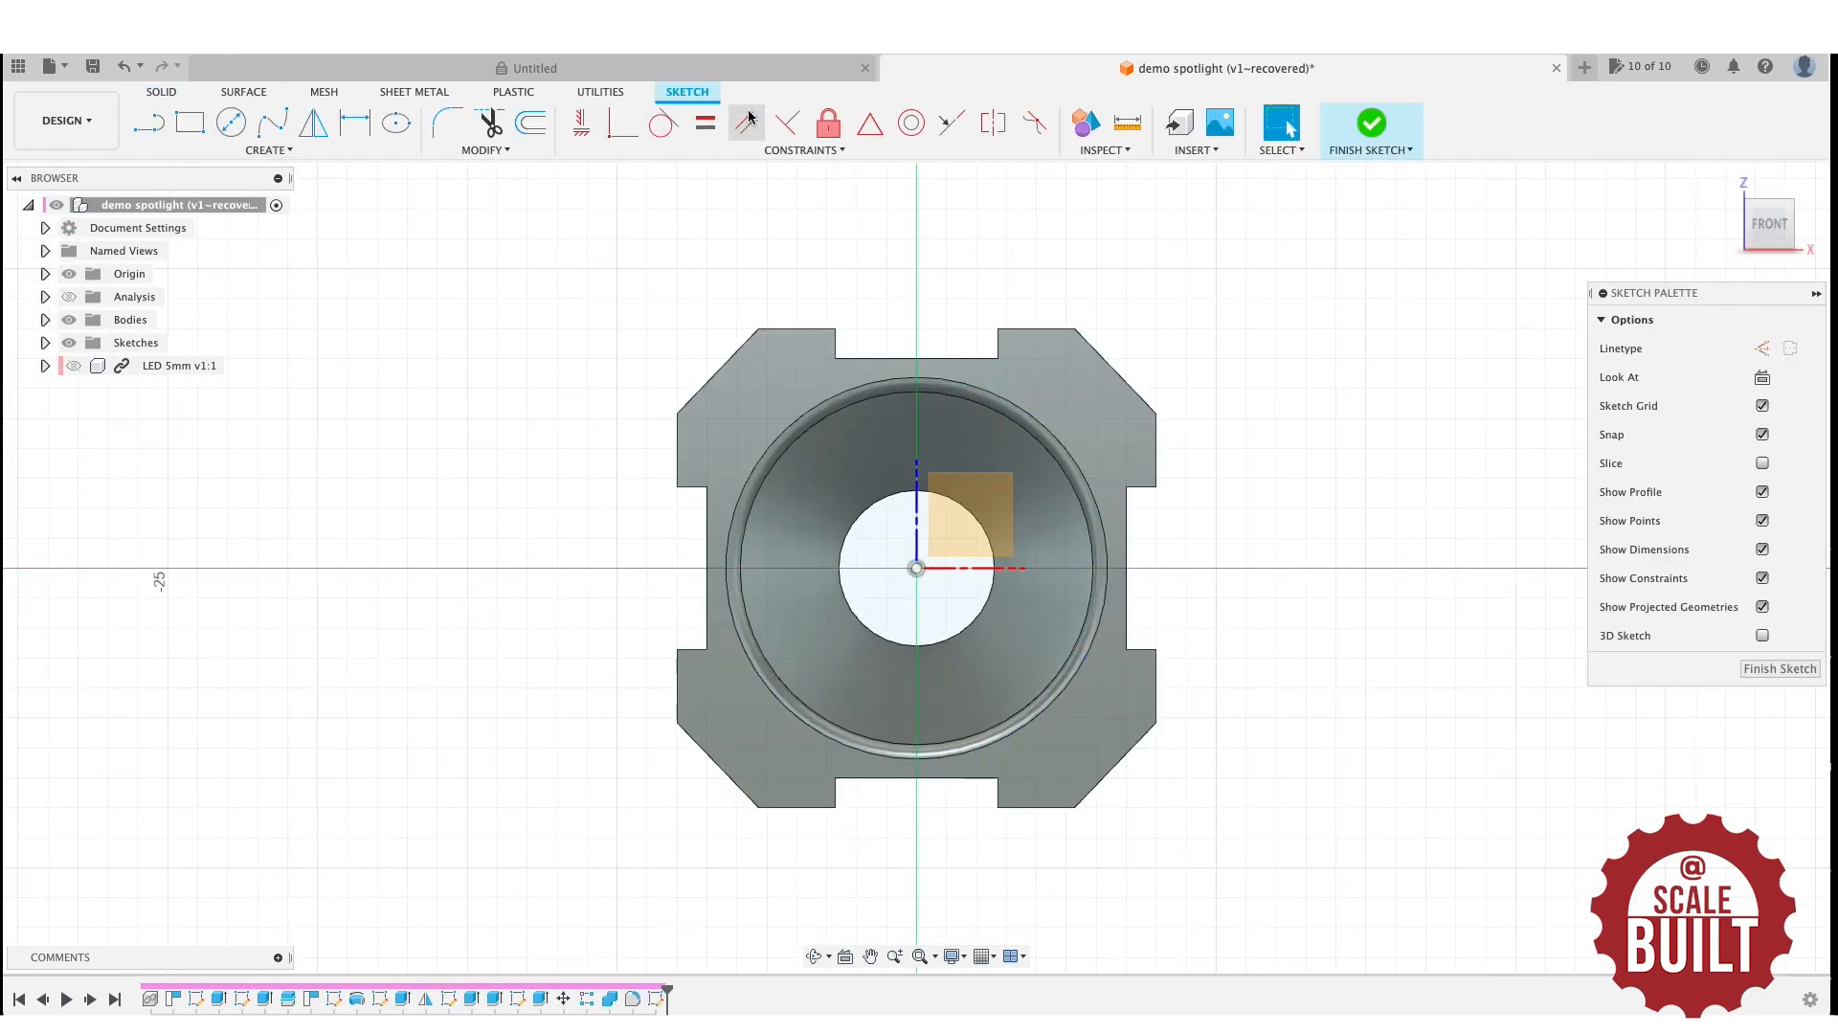
pyautogui.click(532, 123)
pyautogui.click(747, 350)
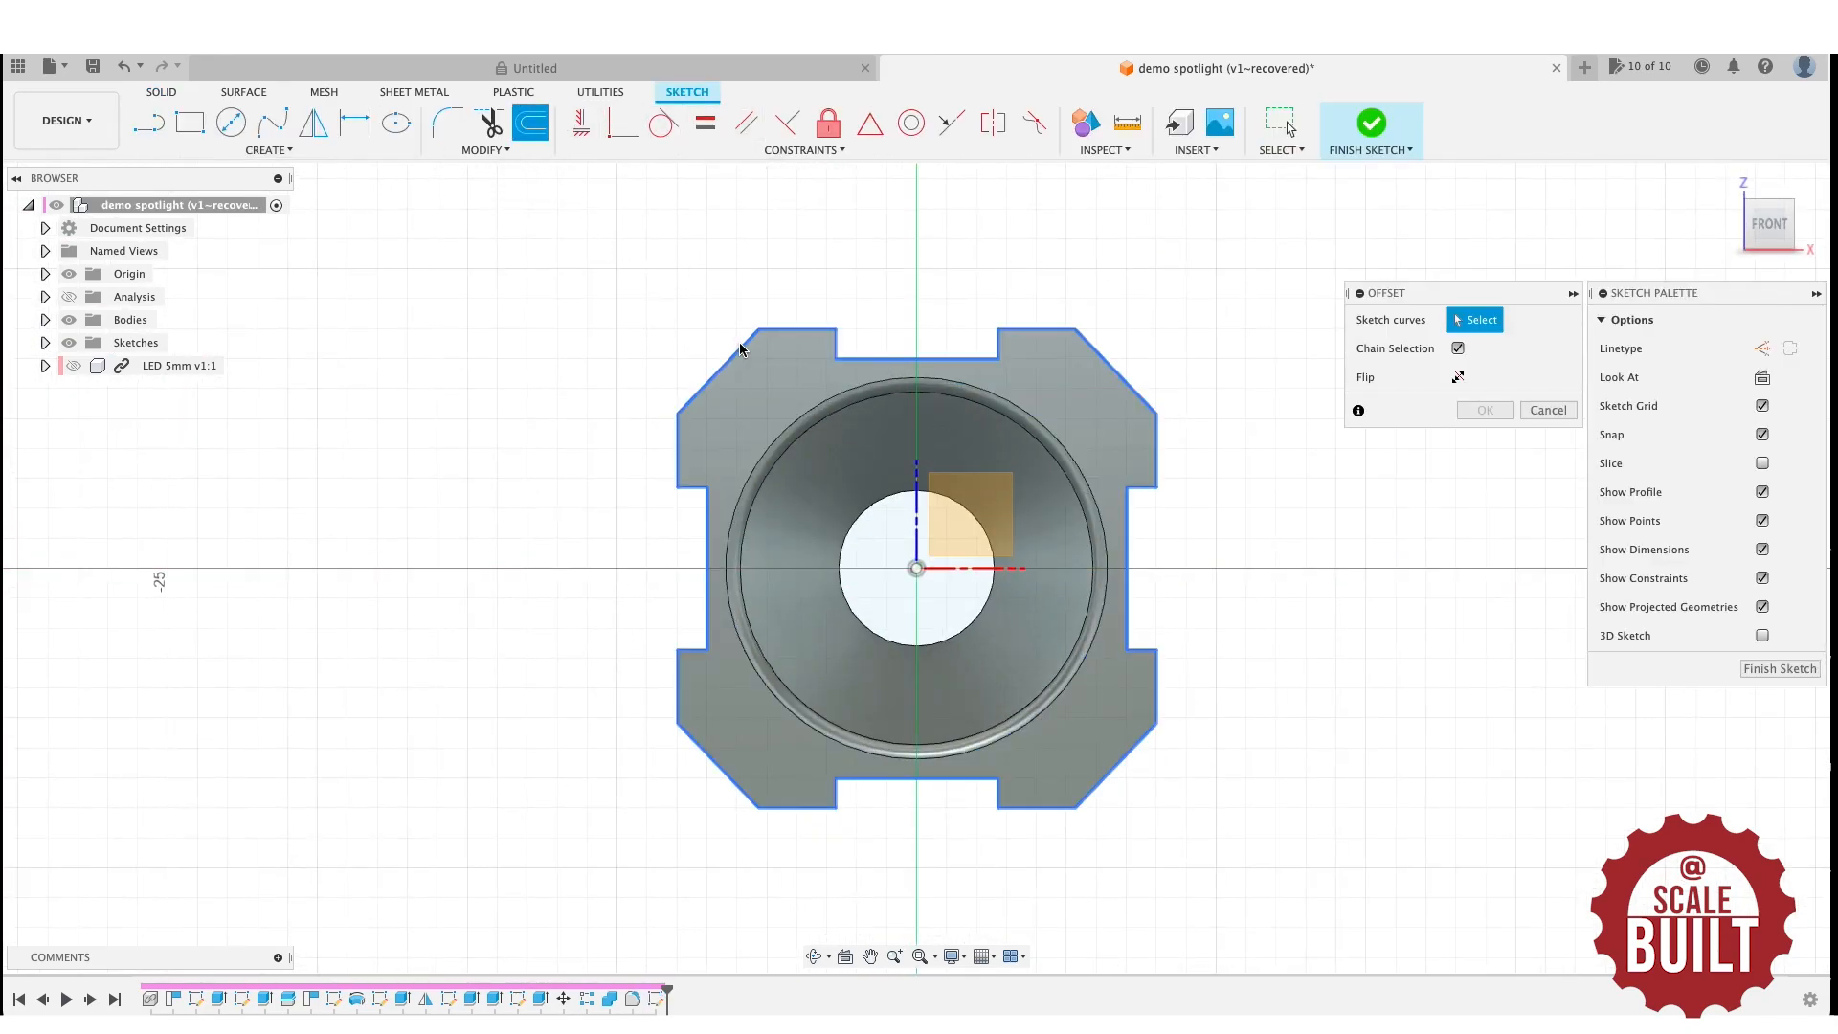
pyautogui.moveTo(716, 307); pyautogui.dragTo(748, 369)
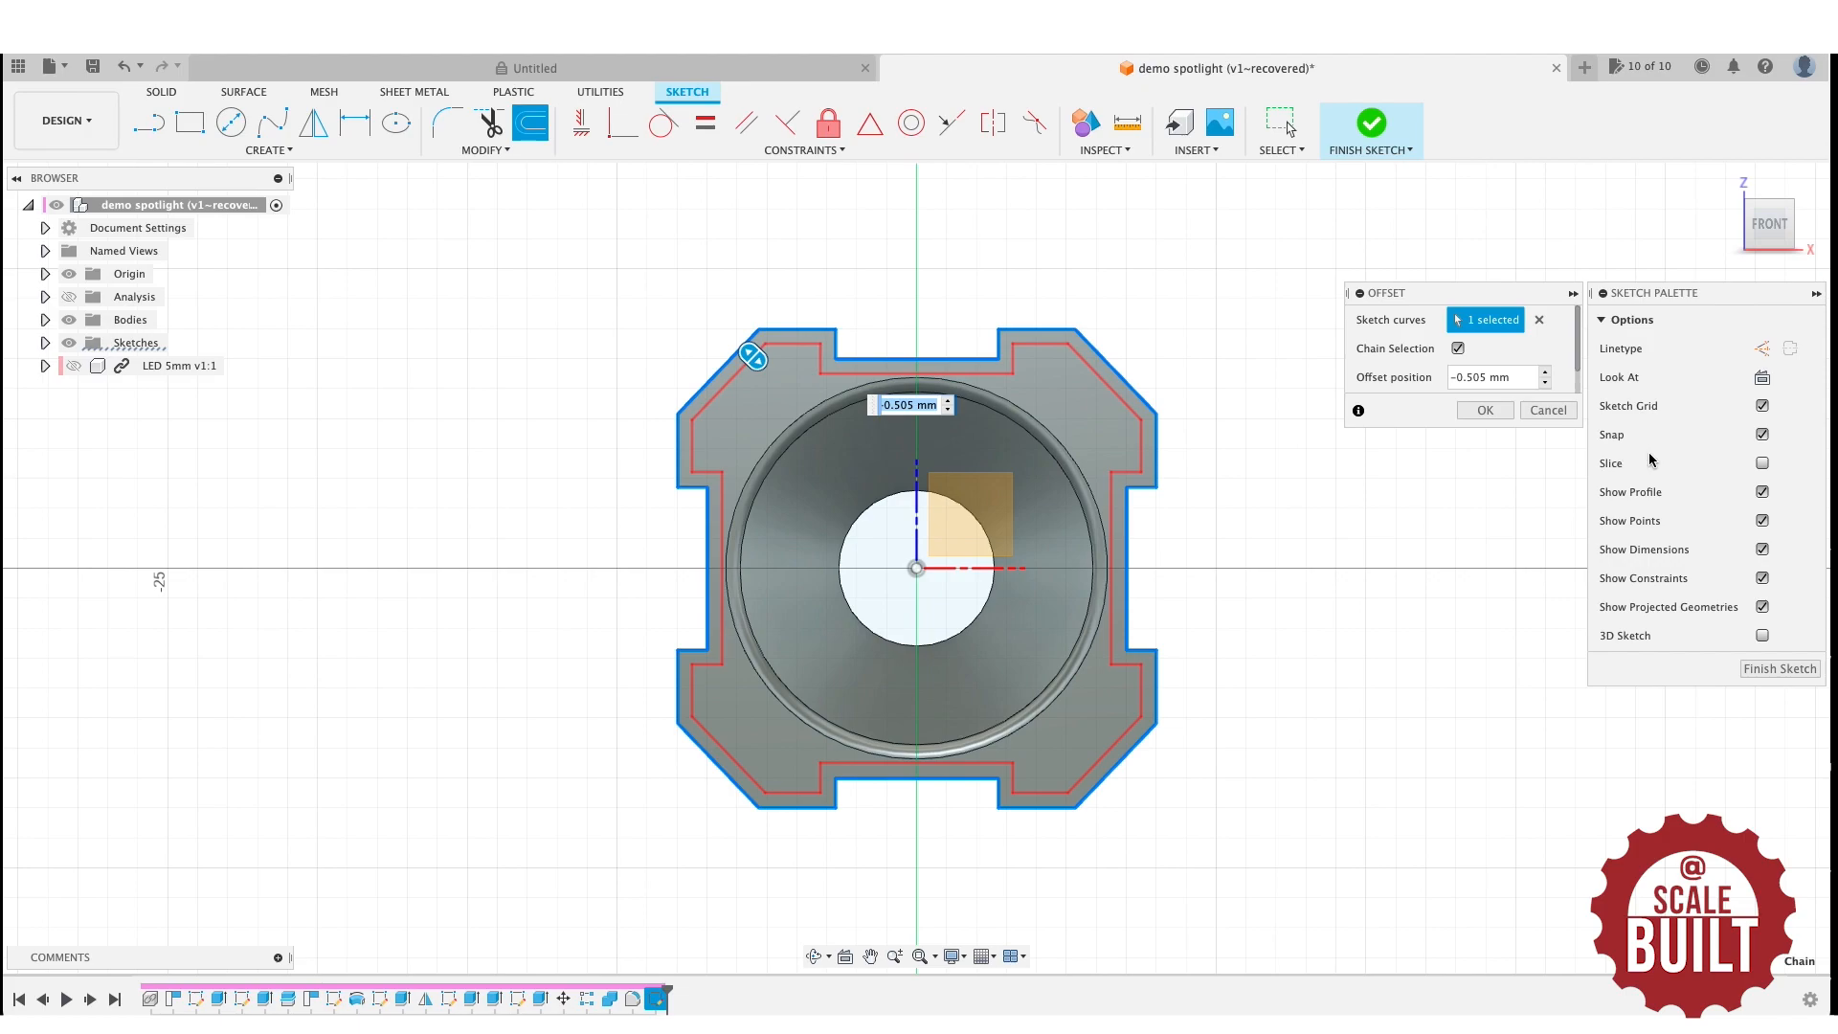
pyautogui.click(1485, 411)
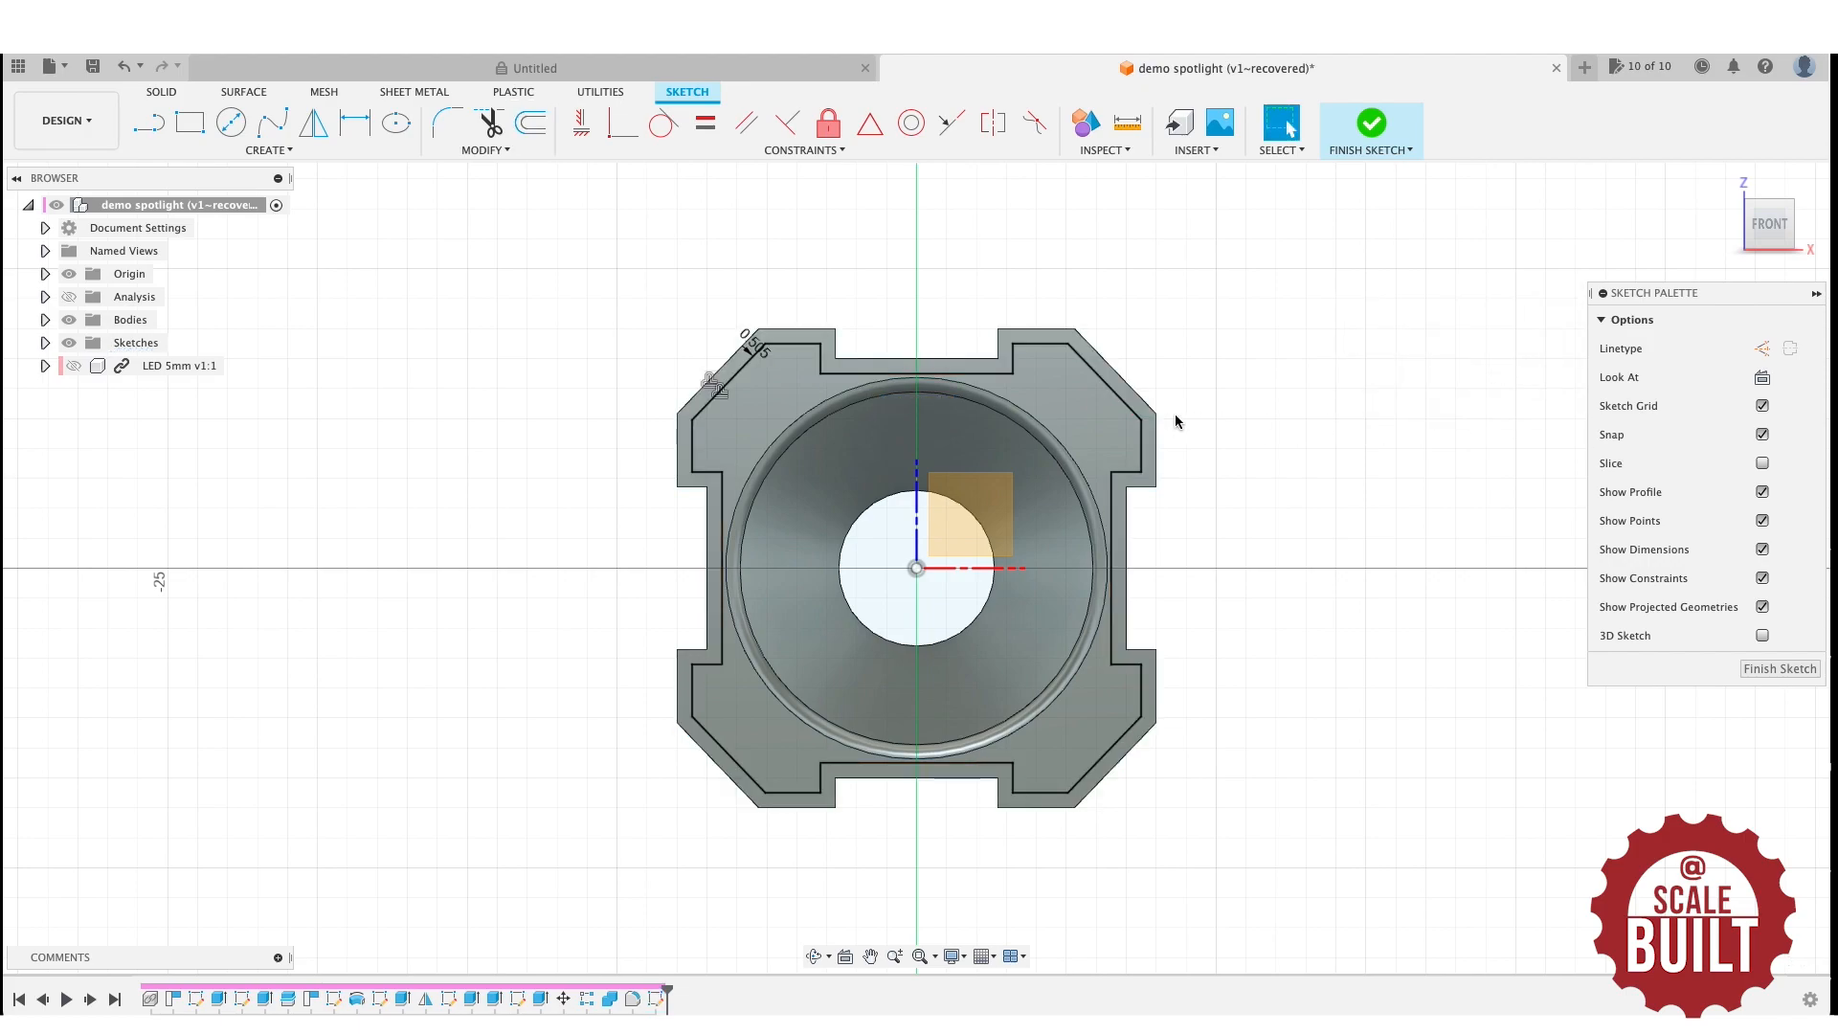
# Extrude the narrow border profile 0.7 mm outward from the front face, joined to the housing.
pyautogui.scroll(2, 1163, 429)
pyautogui.press('q')
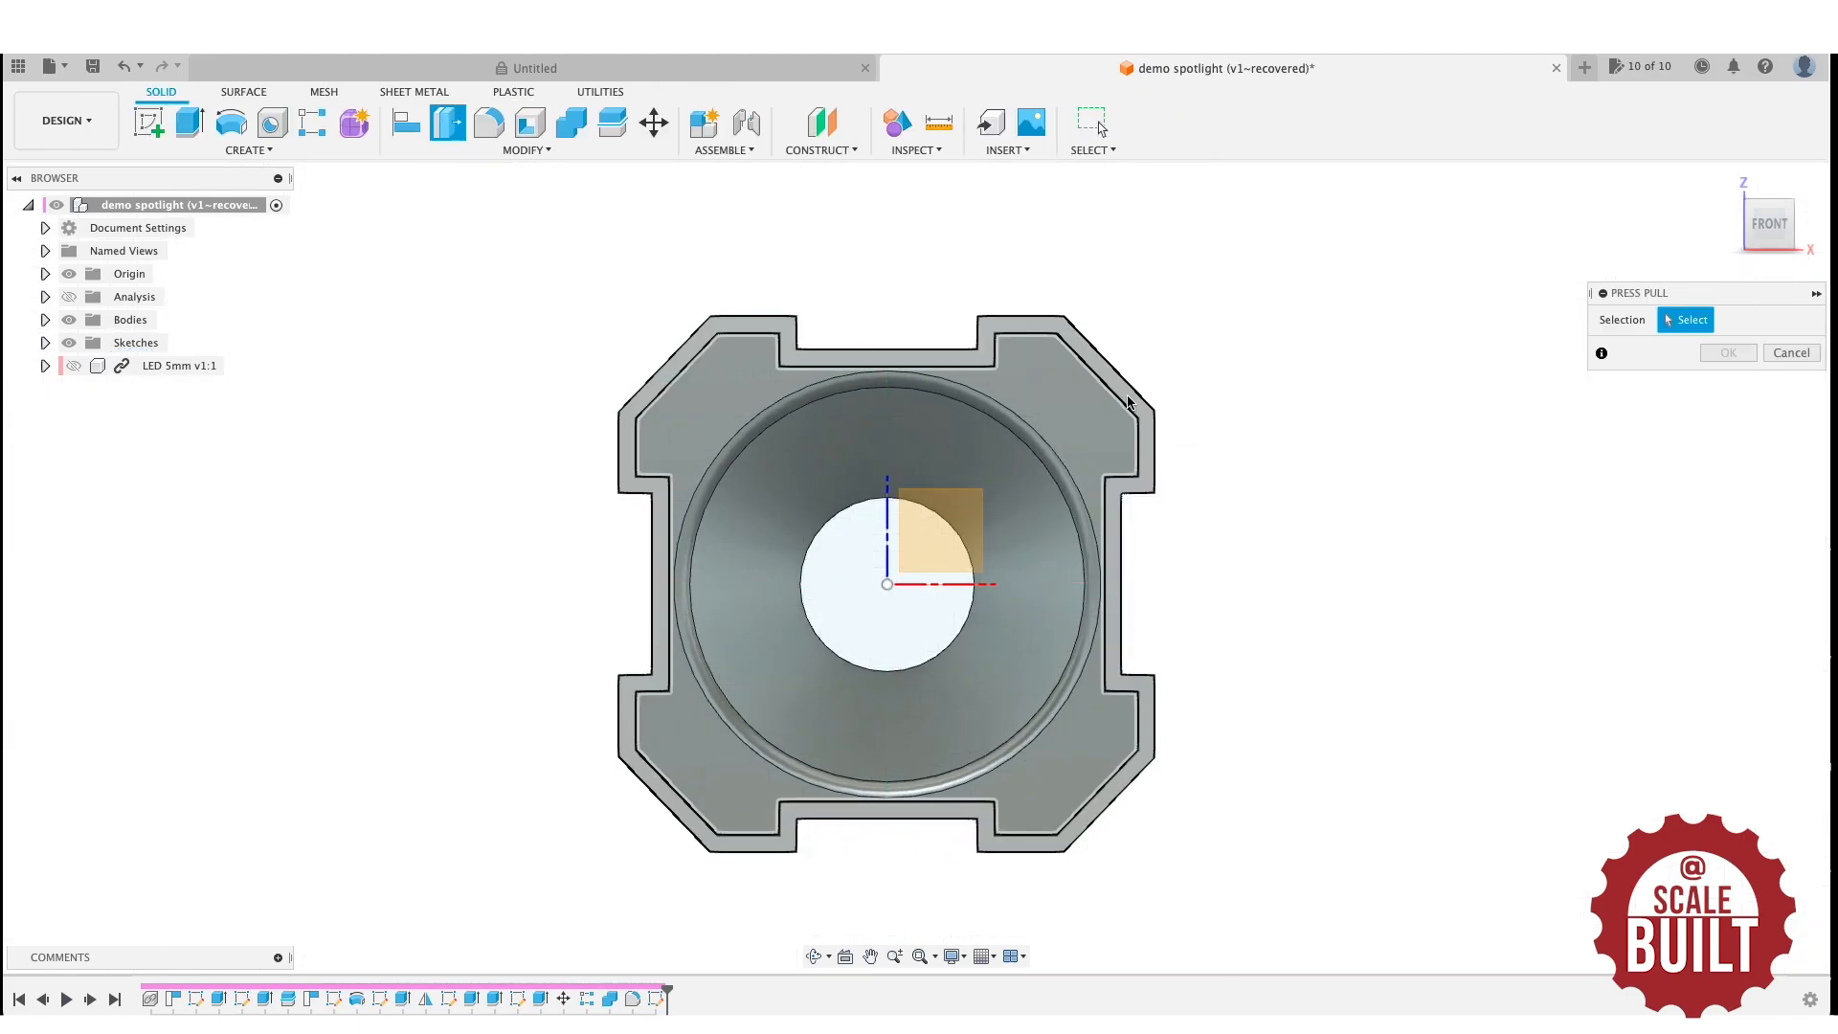
pyautogui.click(1129, 402)
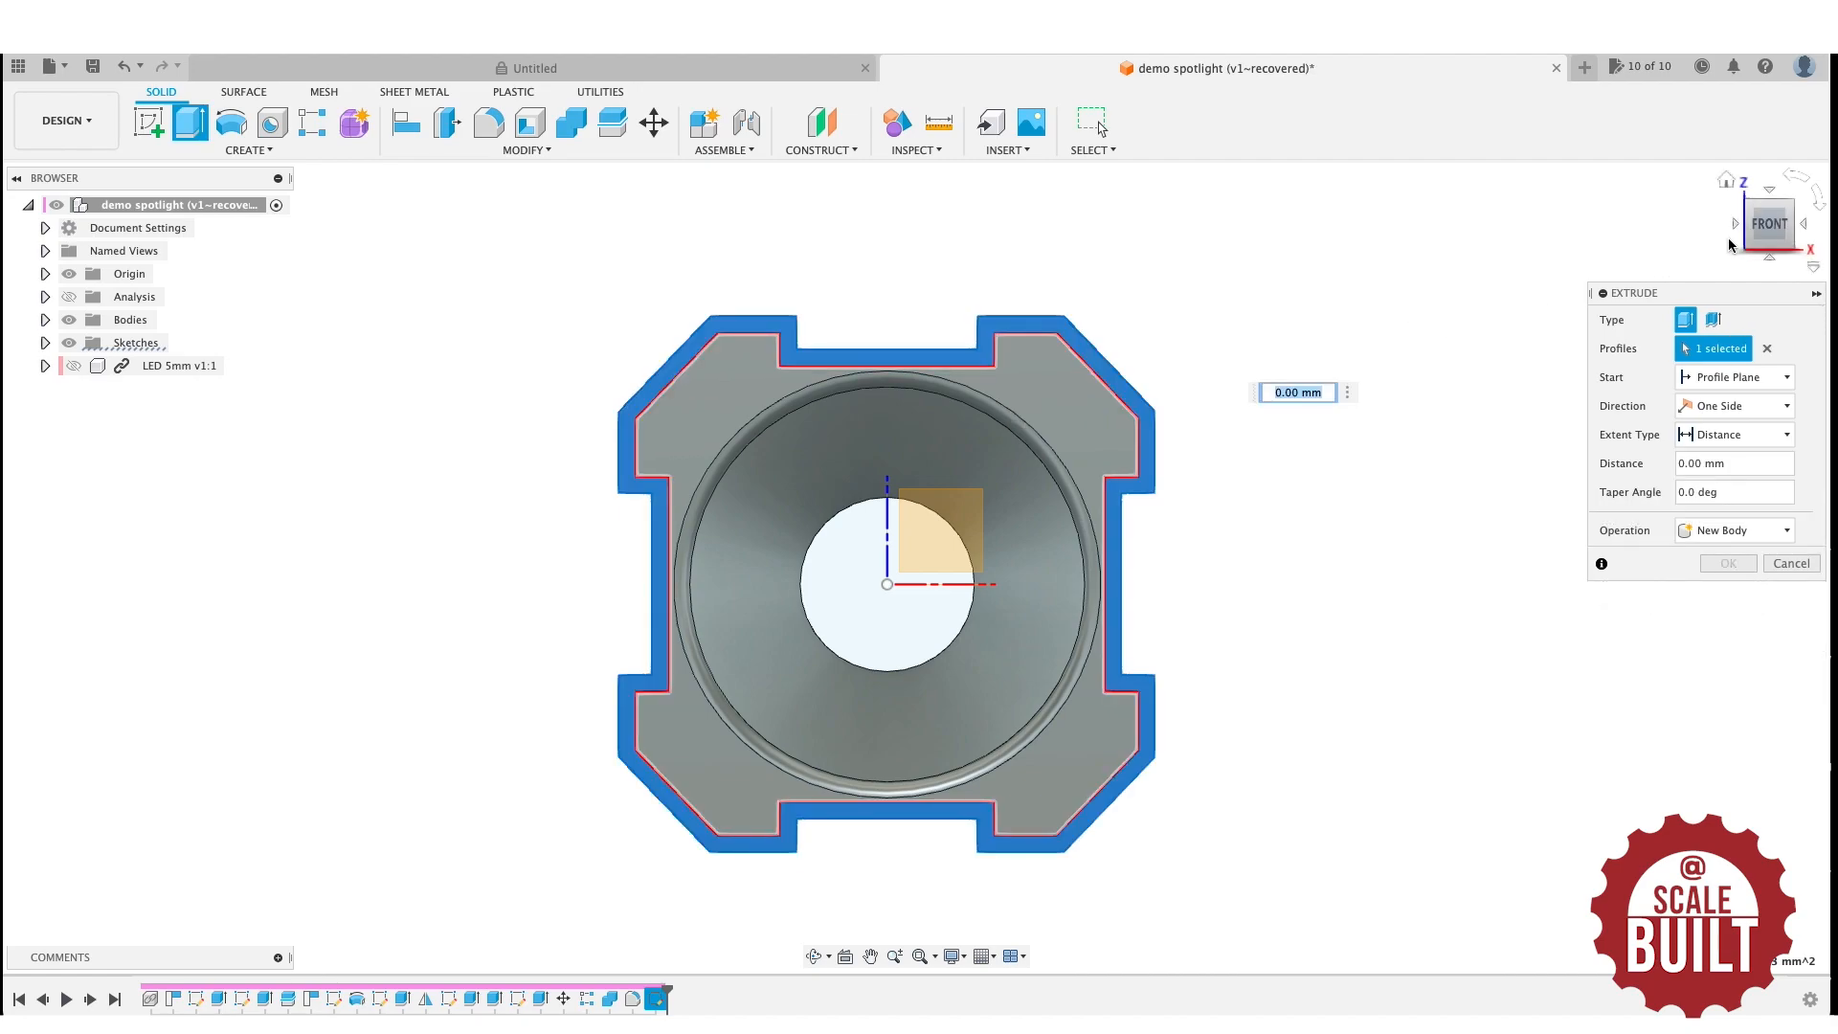
pyautogui.moveTo(1754, 233); pyautogui.dragTo(1531, 237)
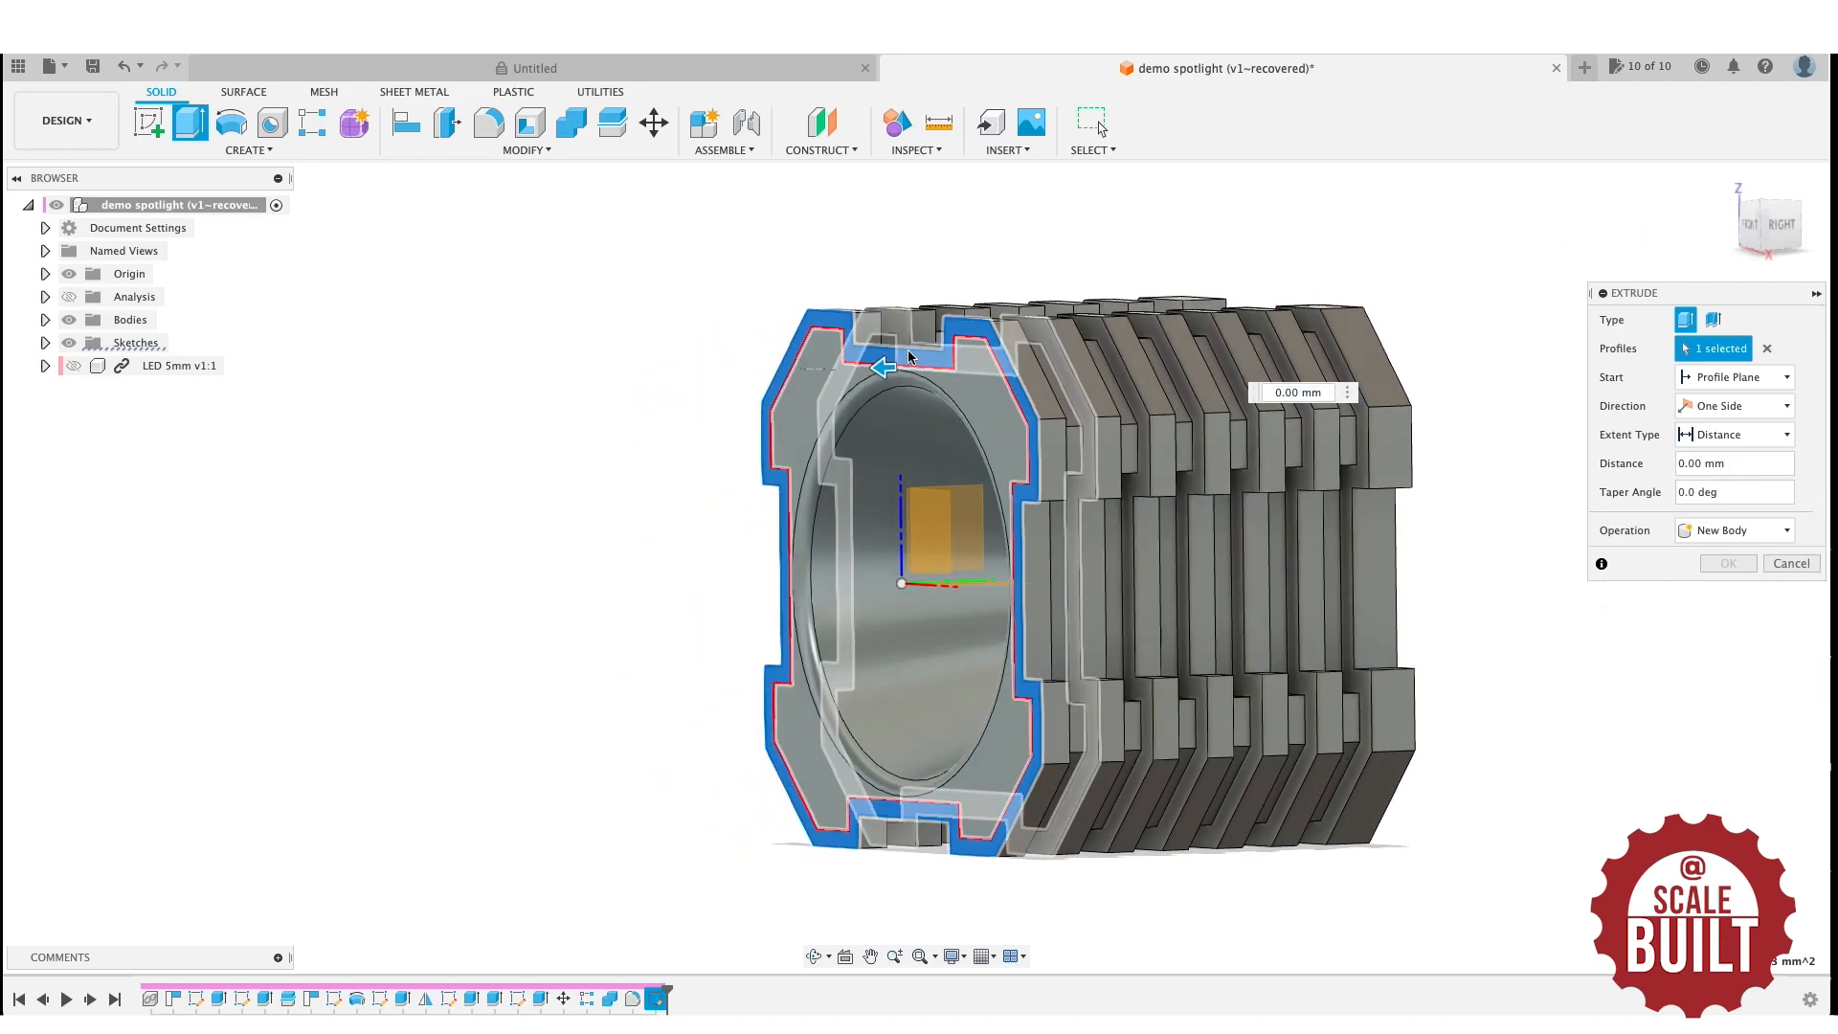
pyautogui.moveTo(878, 364); pyautogui.dragTo(854, 369)
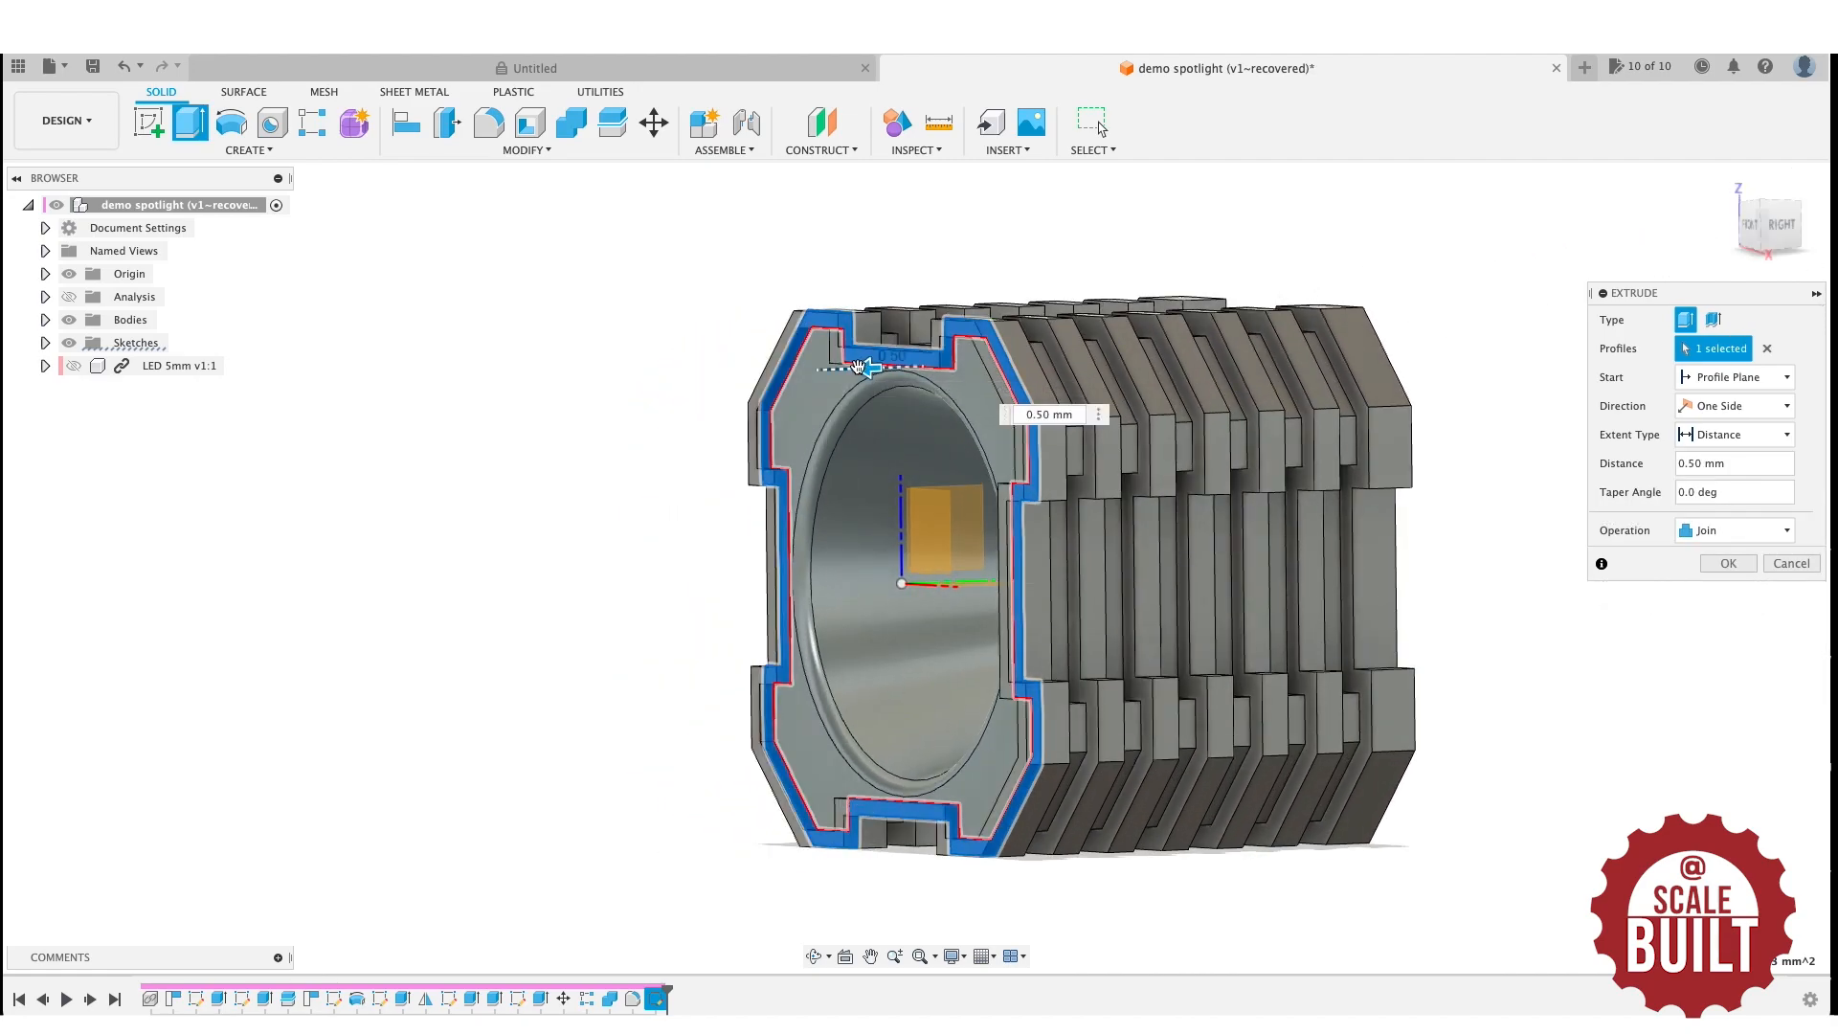
pyautogui.write('.7')
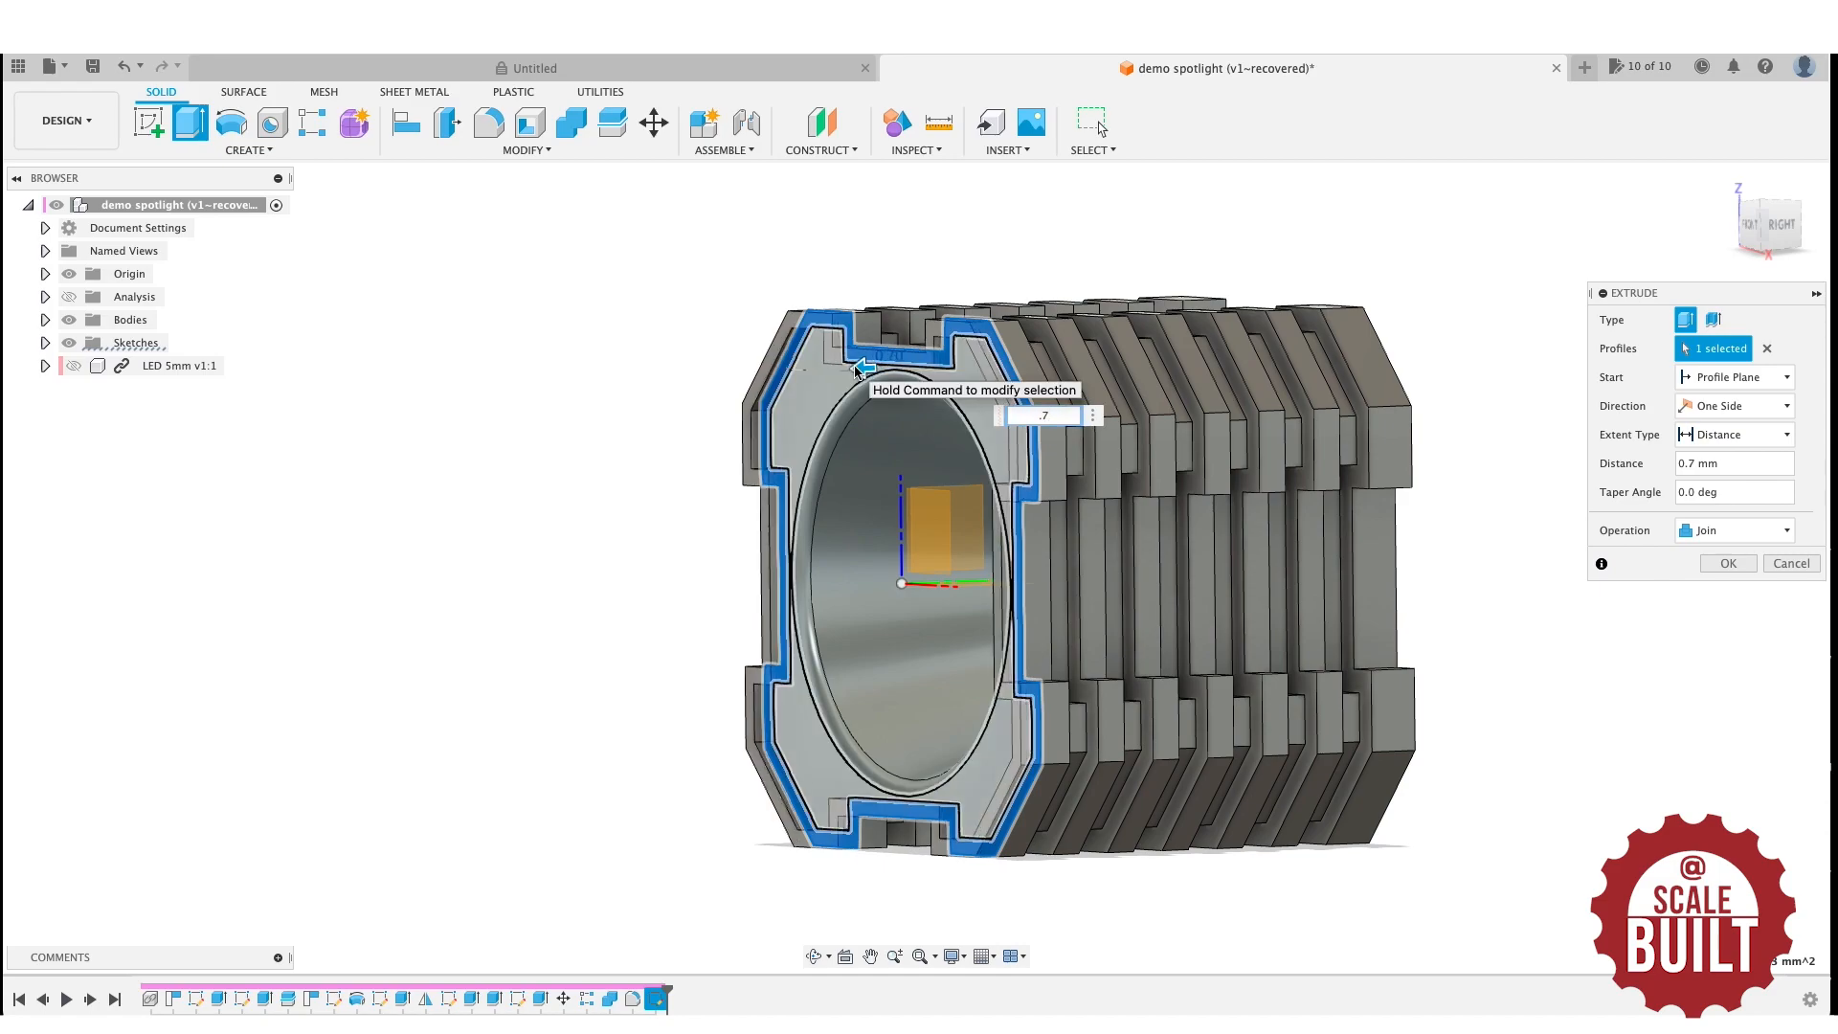
pyautogui.press('Return')
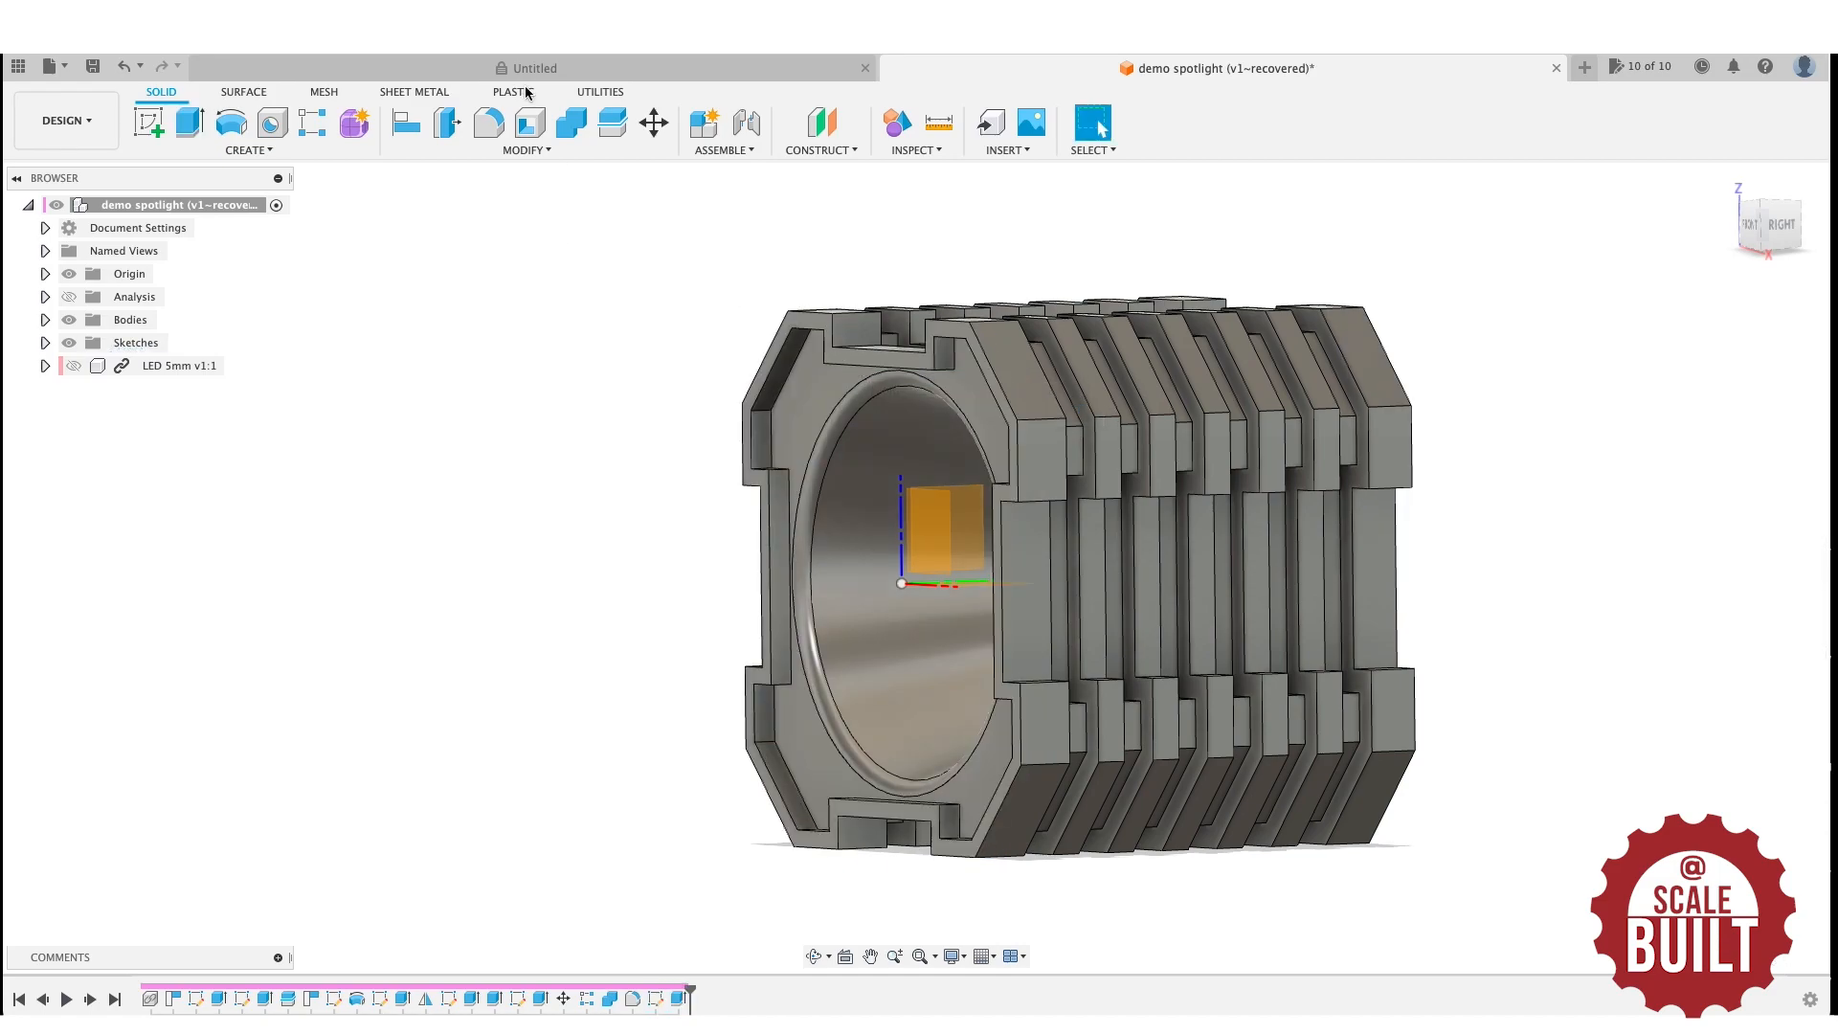
# Fillet the edges of the raised border's front face with a 0.25 mm radius.
pyautogui.press('f')
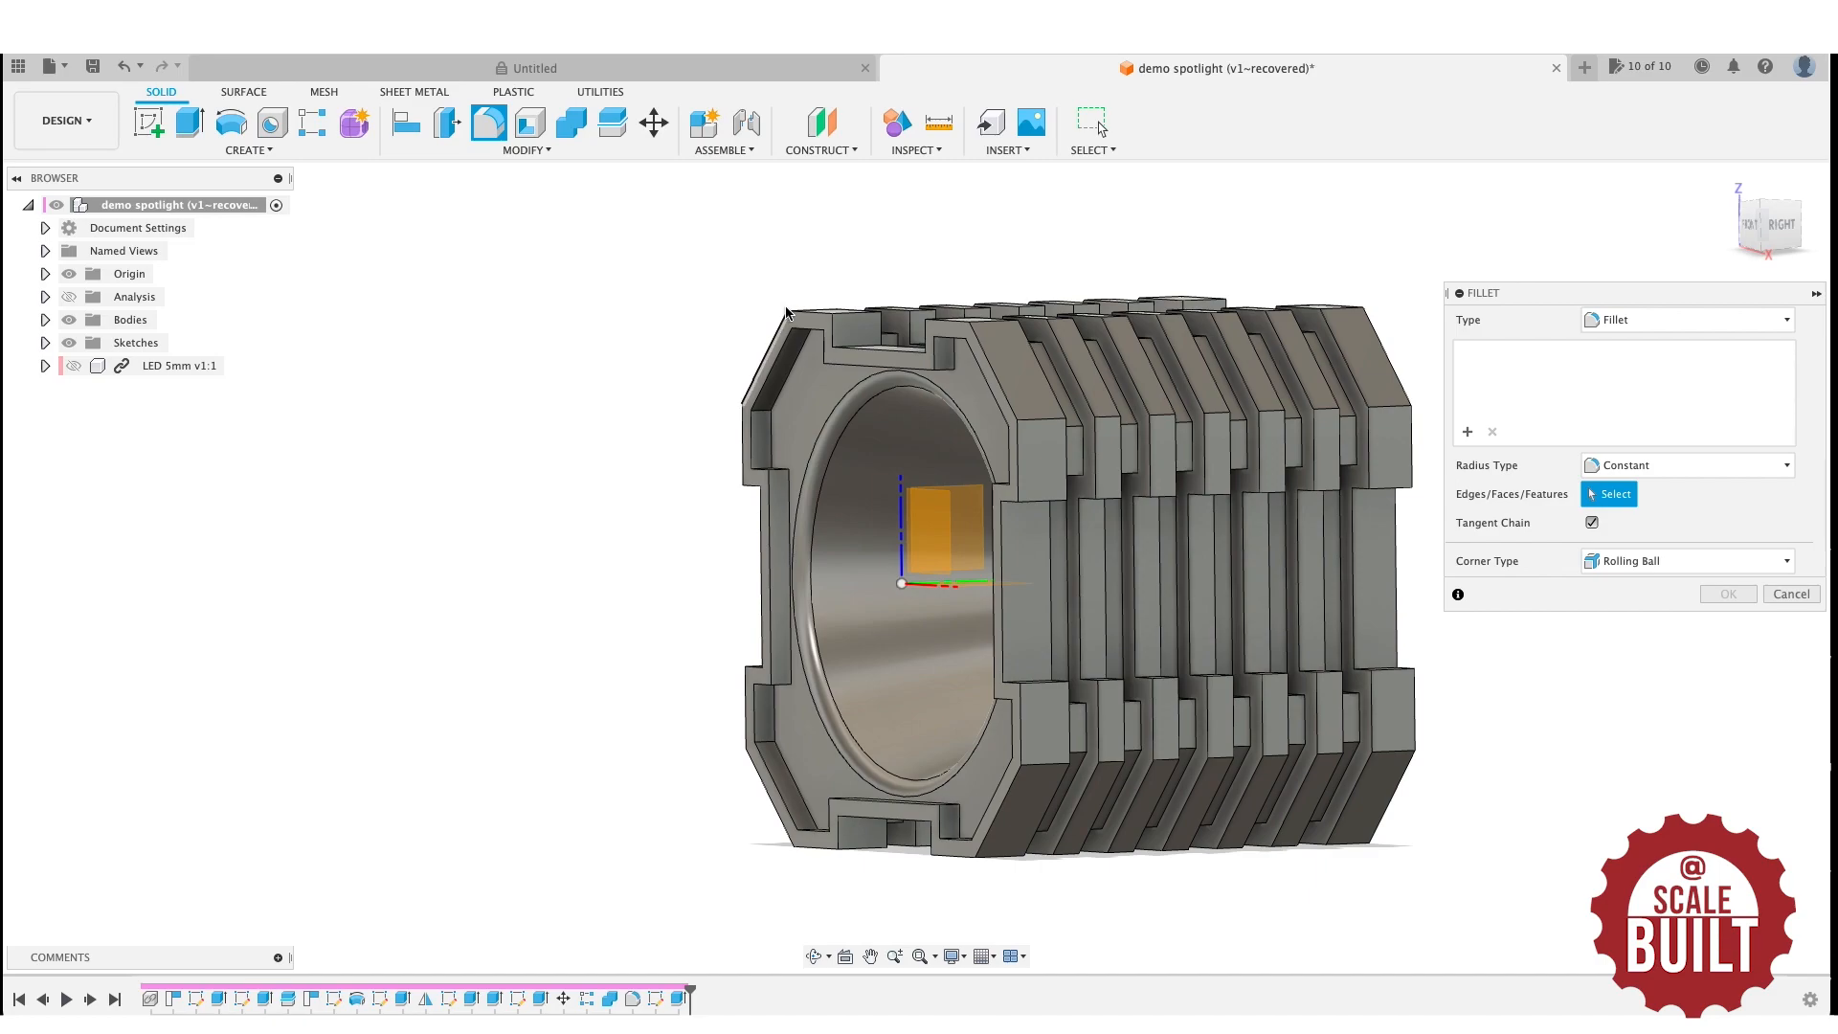
pyautogui.click(846, 368)
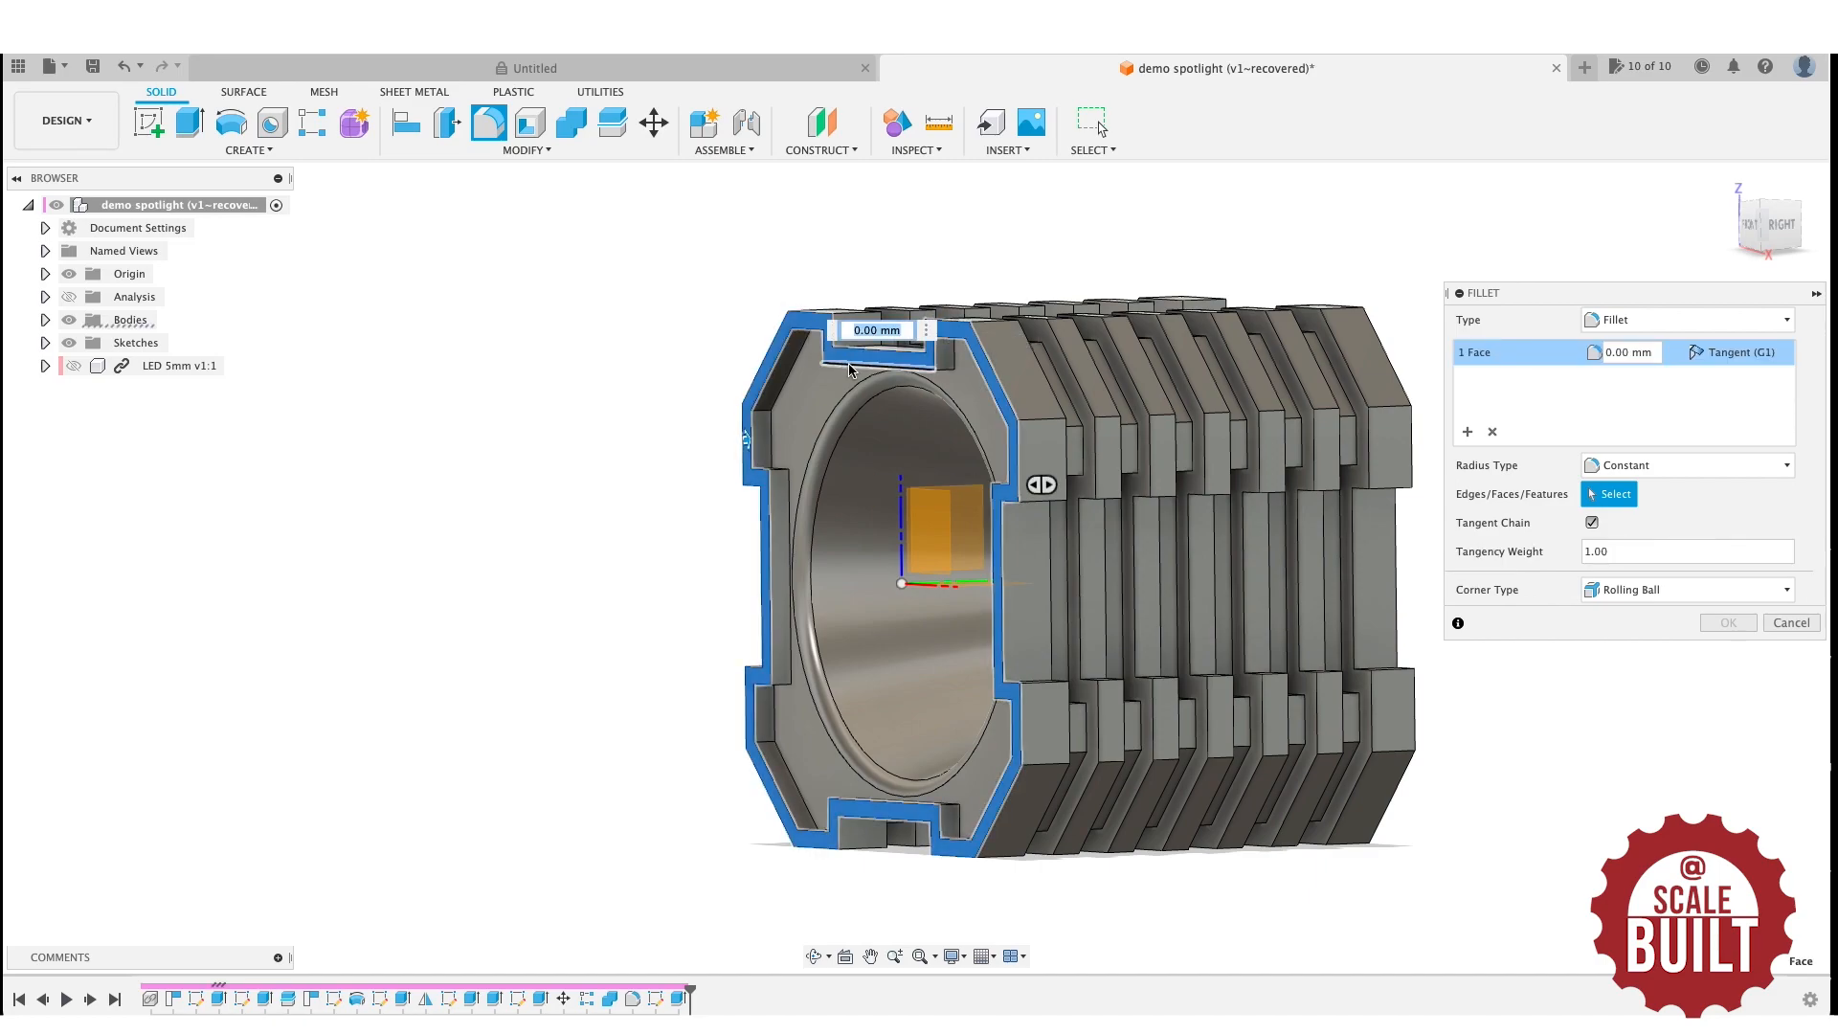
pyautogui.press('Return')
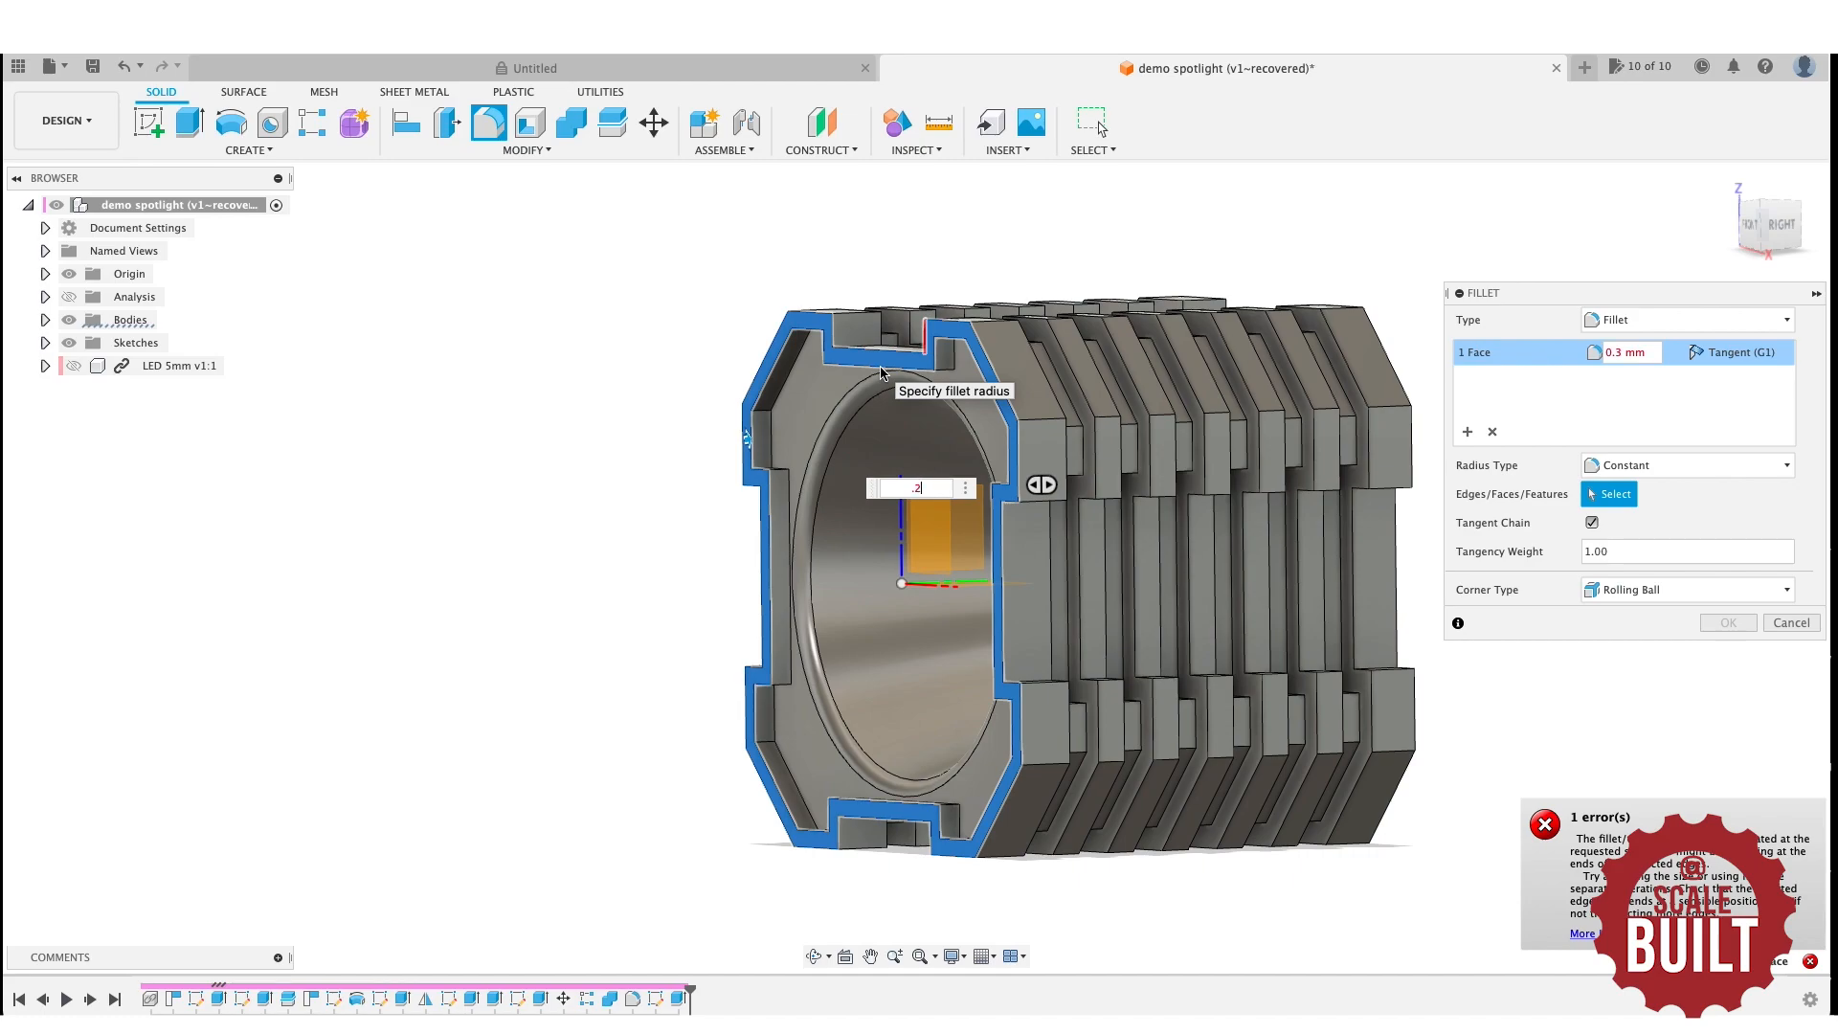
pyautogui.press('Return')
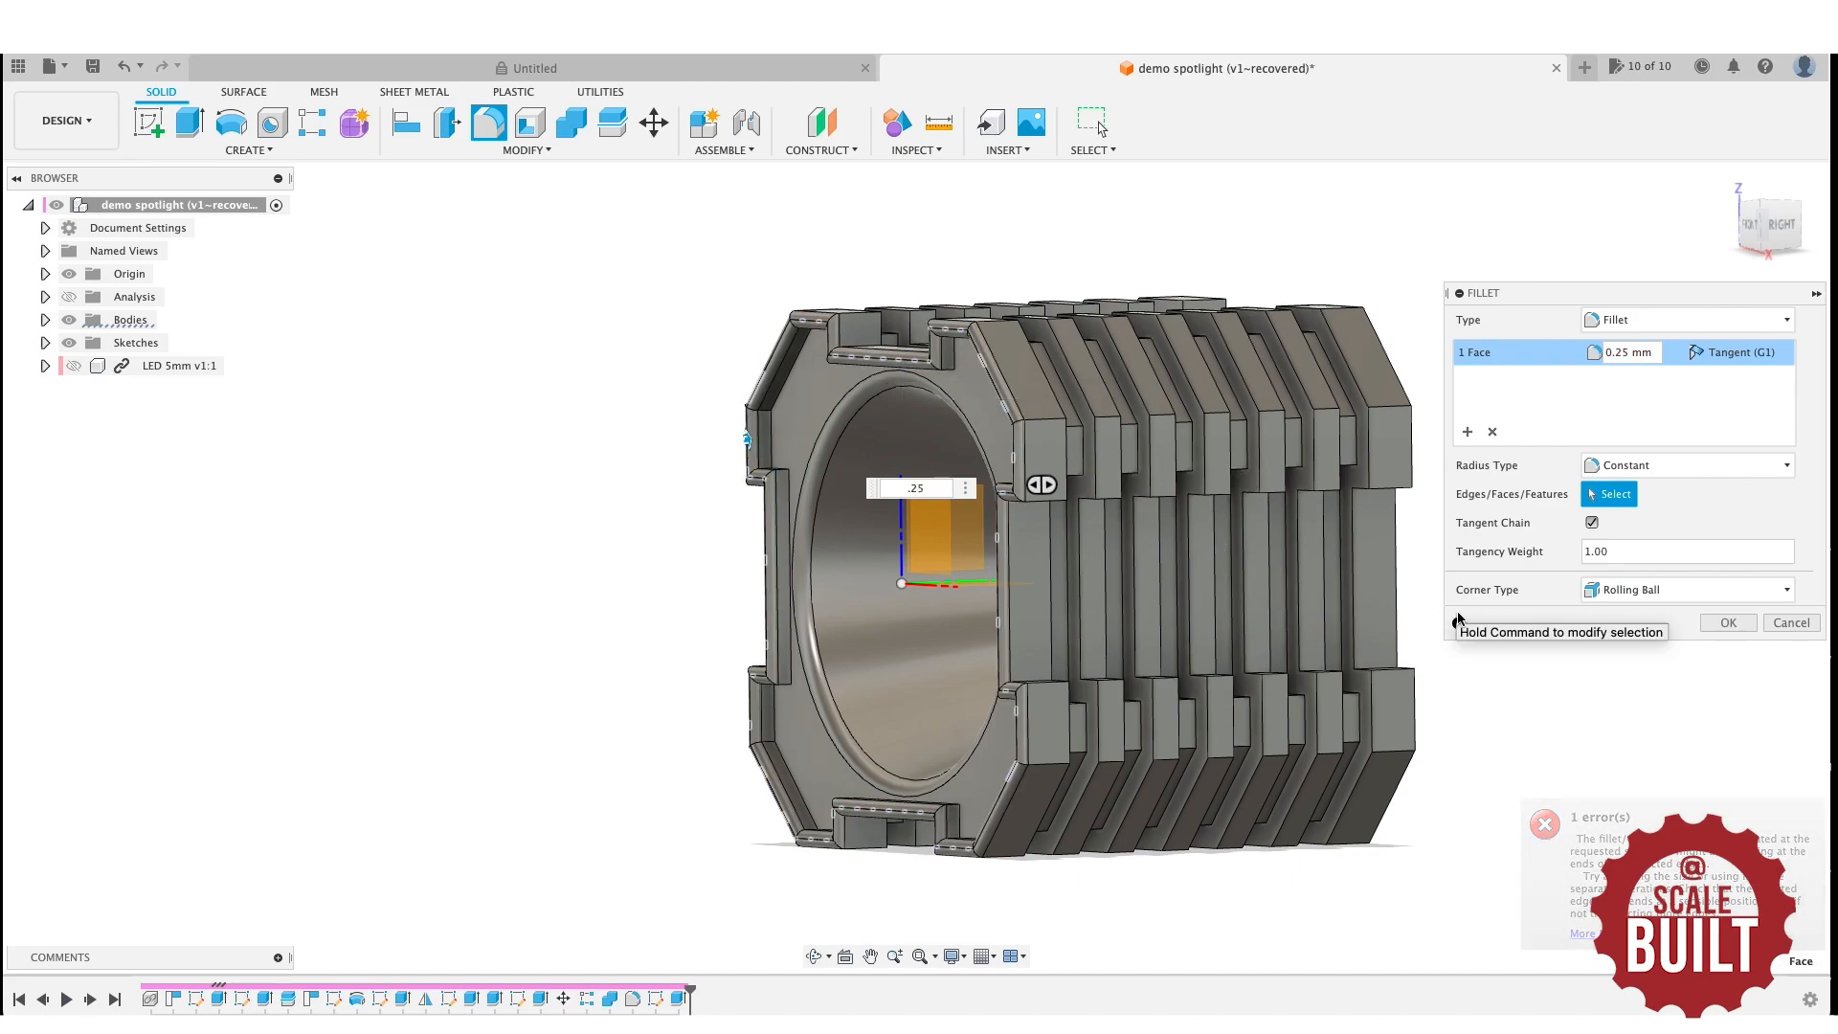
pyautogui.click(1727, 623)
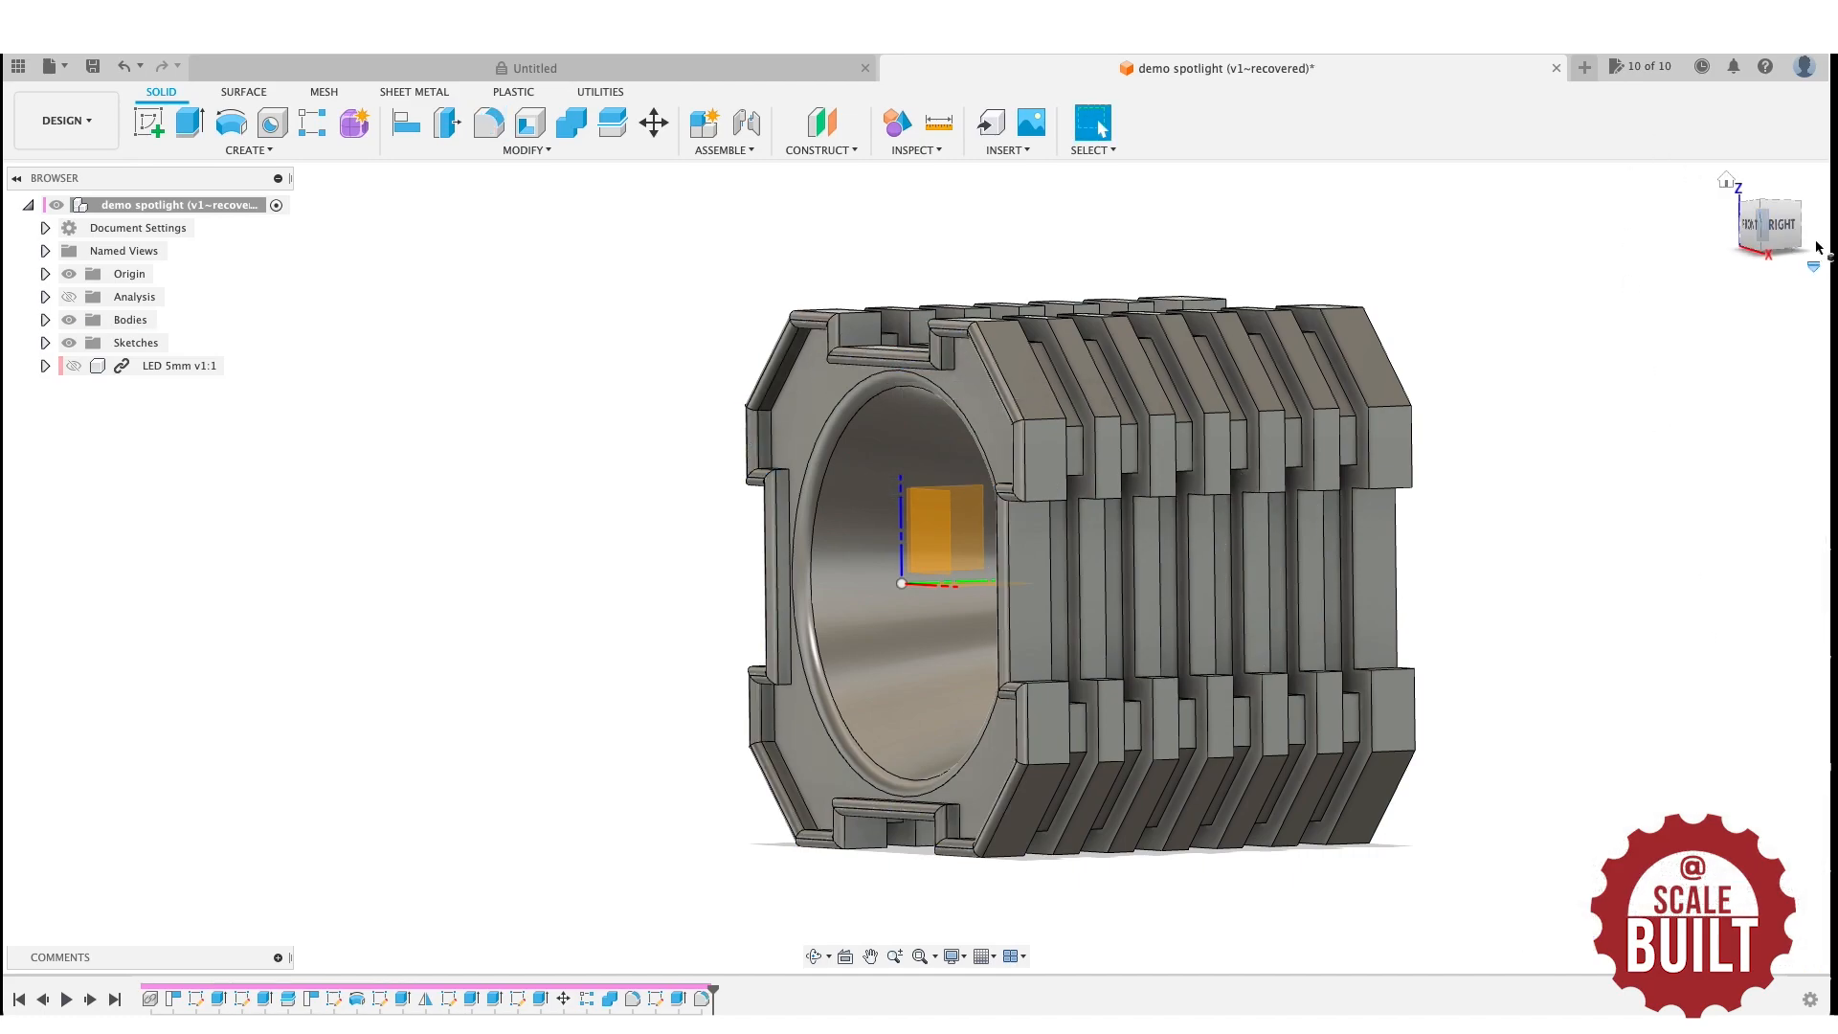
# Sketch a circle about 1.8 mm in diameter on the recessed front face, in its upper-left corner.
pyautogui.moveTo(1742, 226); pyautogui.dragTo(1780, 237)
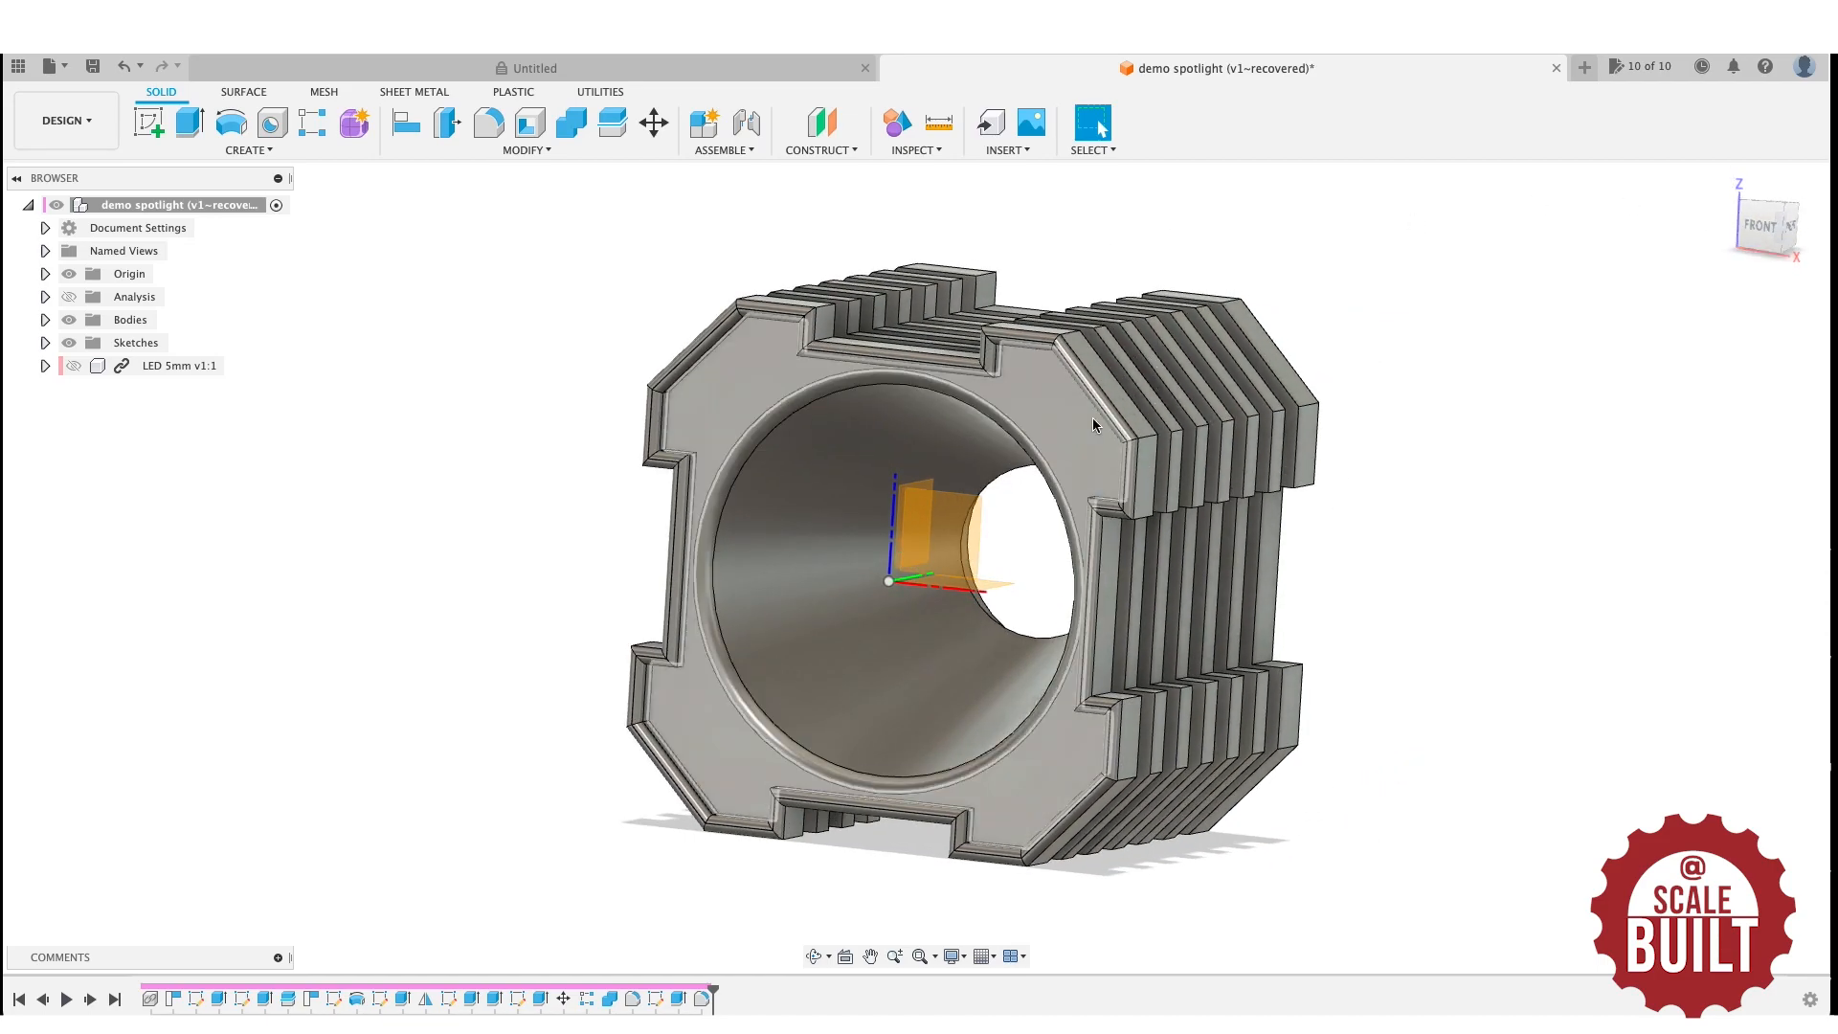
pyautogui.click(149, 122)
pyautogui.click(761, 363)
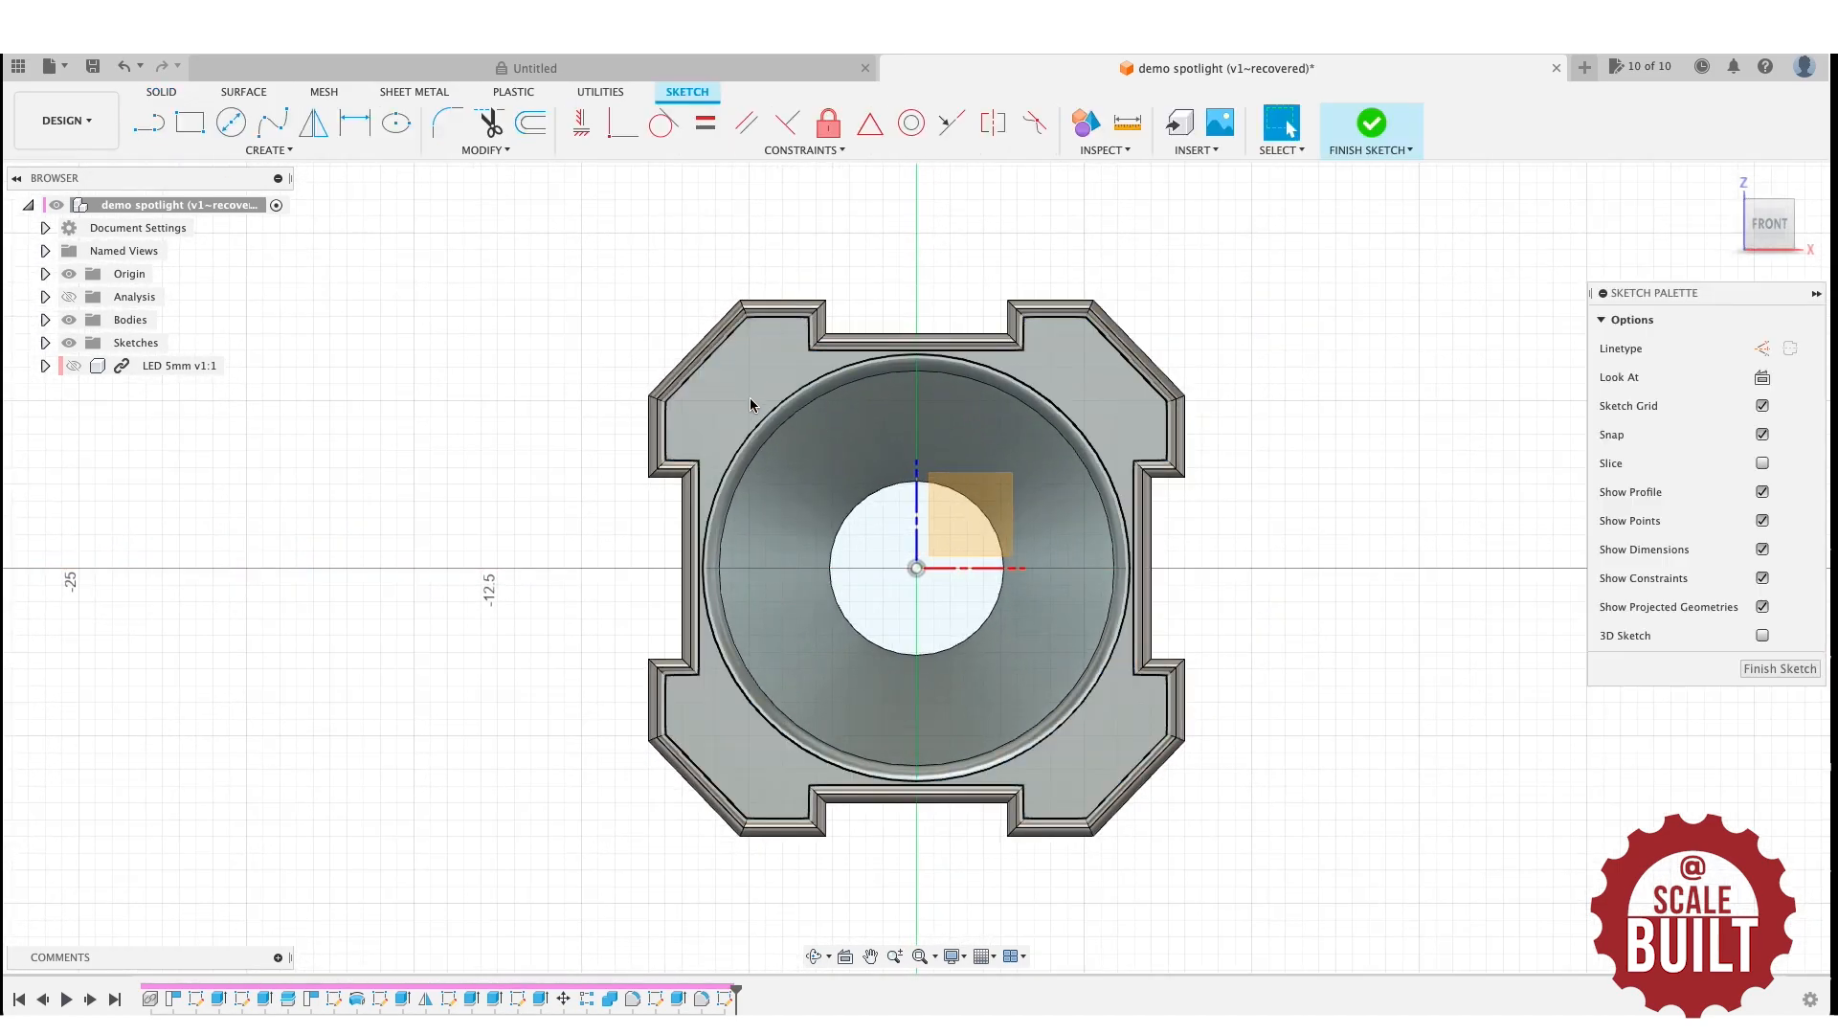
pyautogui.press('s')
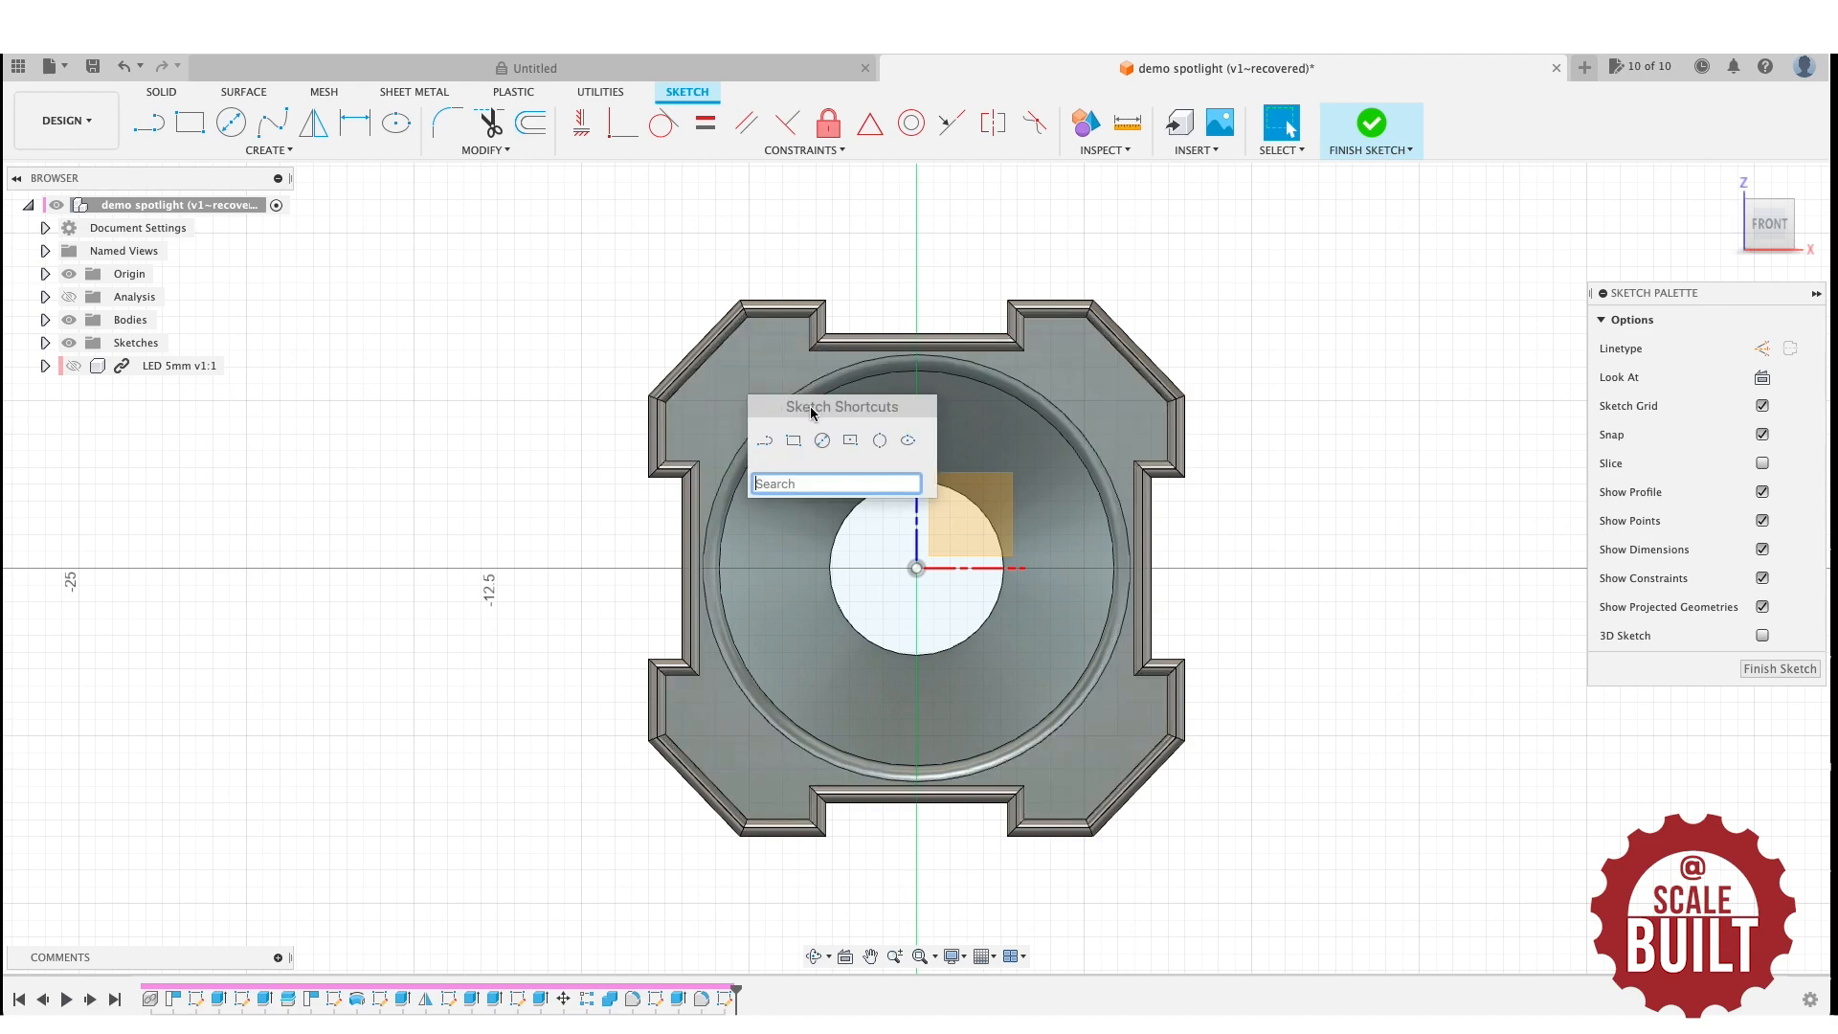
pyautogui.click(822, 440)
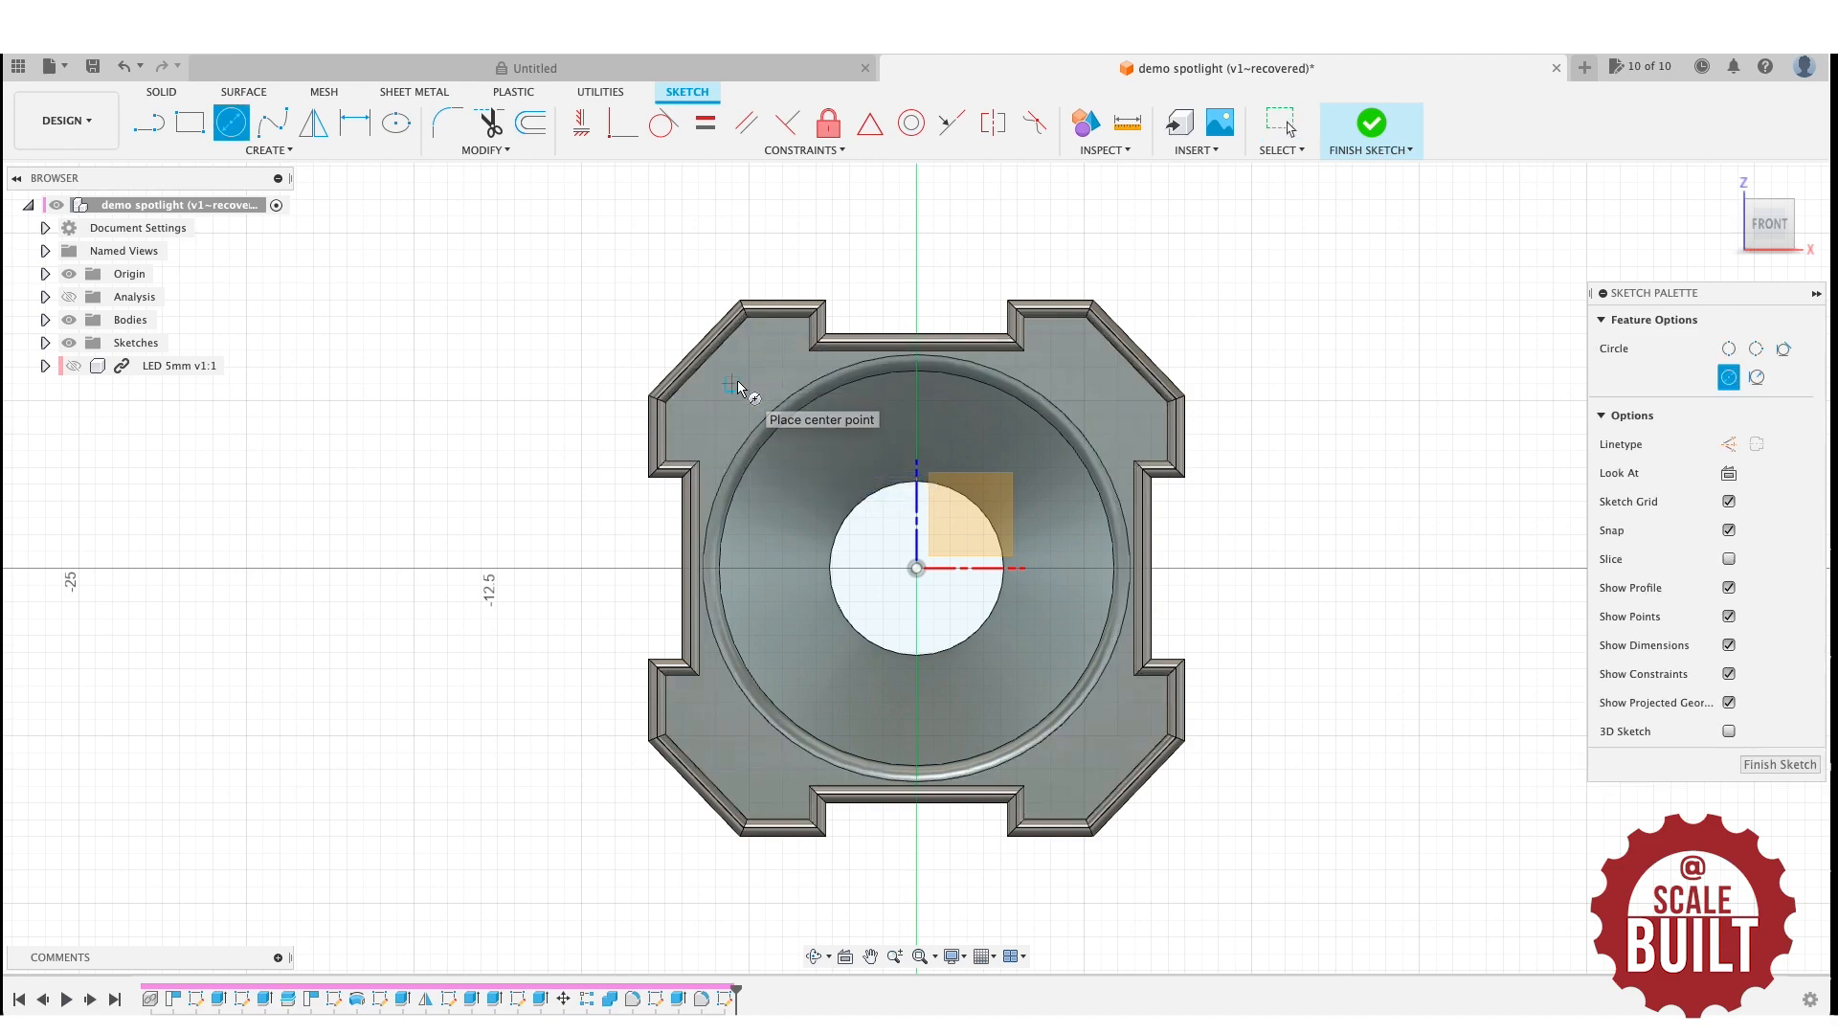
pyautogui.scroll(4, 738, 381)
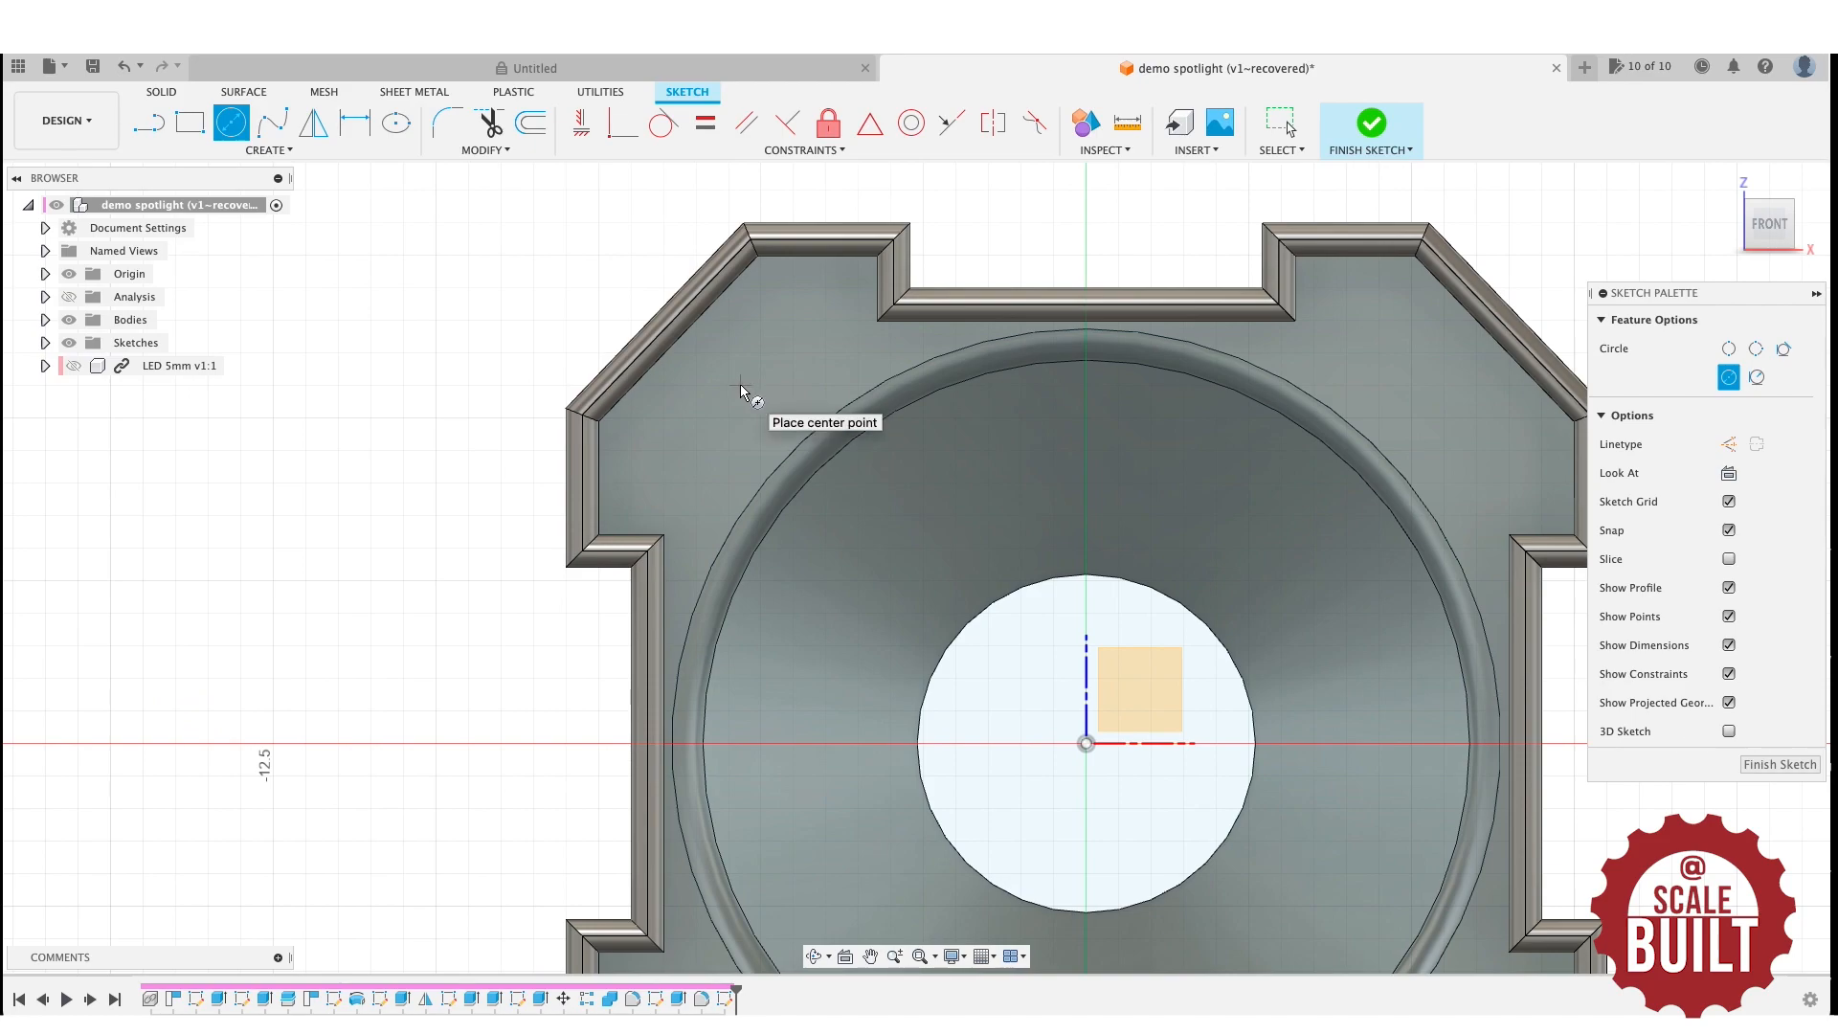
pyautogui.click(739, 383)
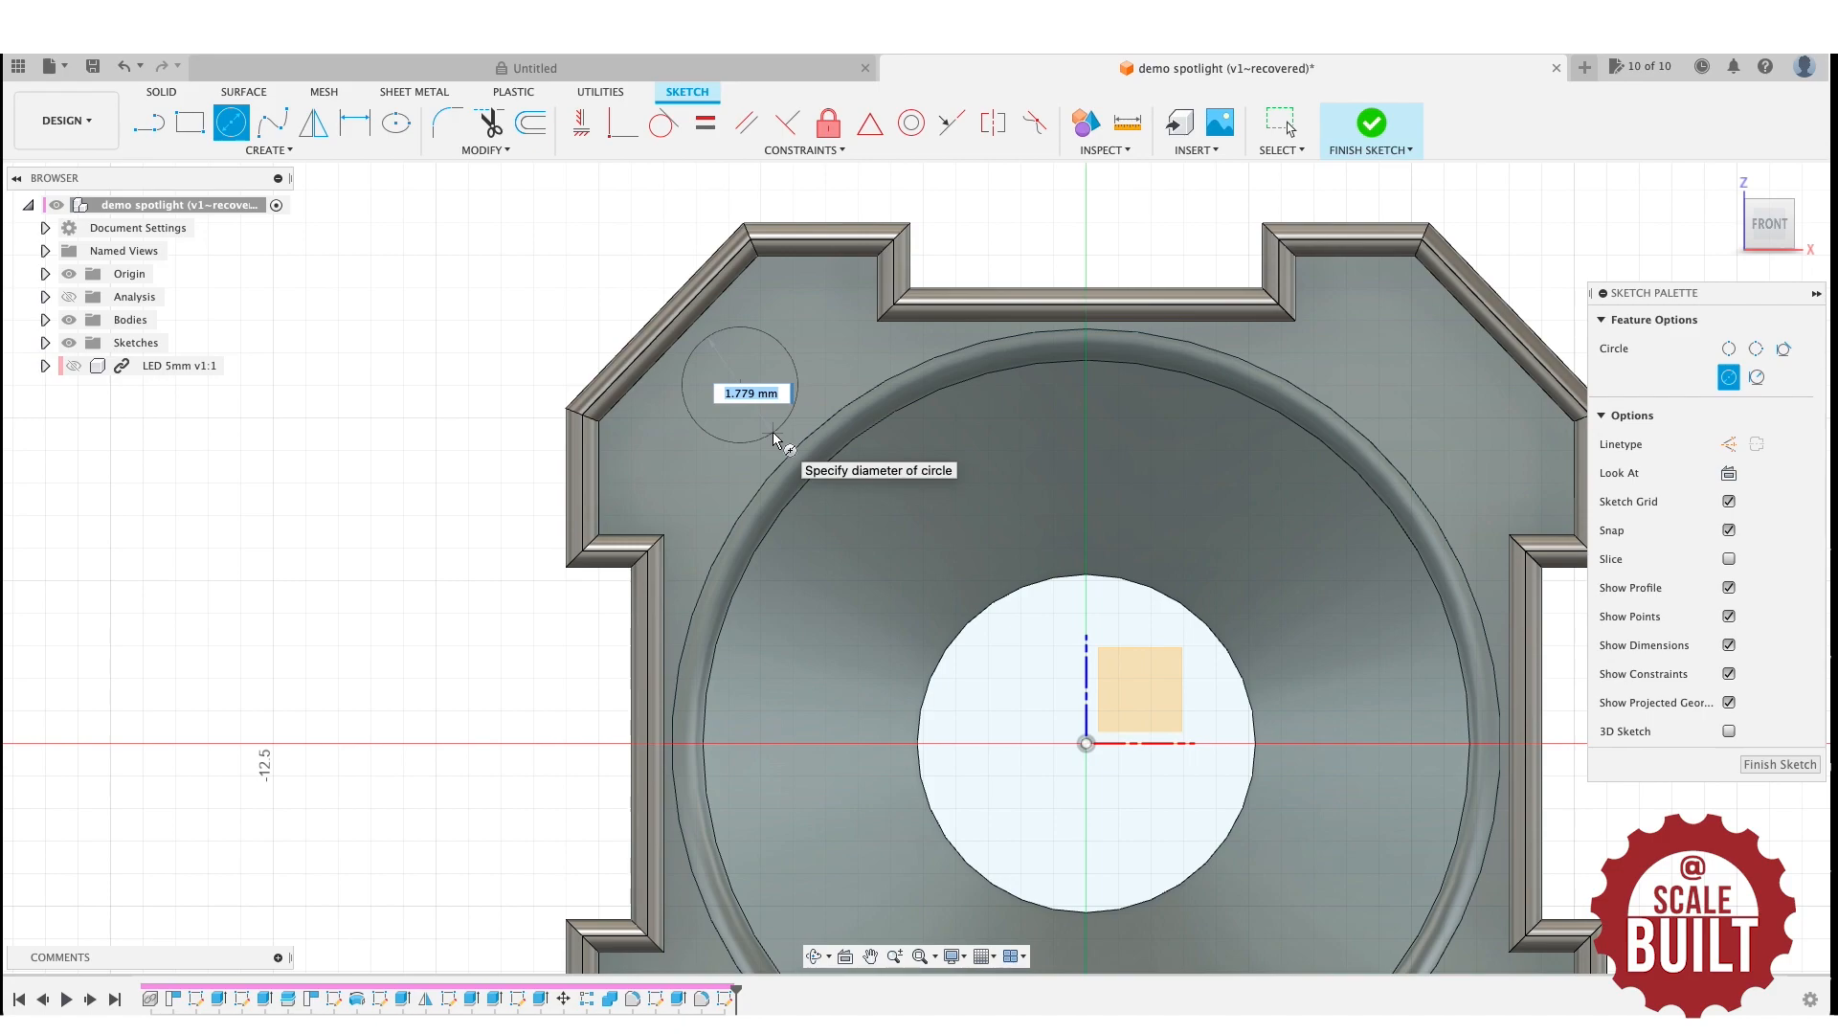
pyautogui.click(772, 433)
# Draw a six-sided inscribed polygon with a radius of about 0.6 mm, centred in the circle.
pyautogui.click(269, 150)
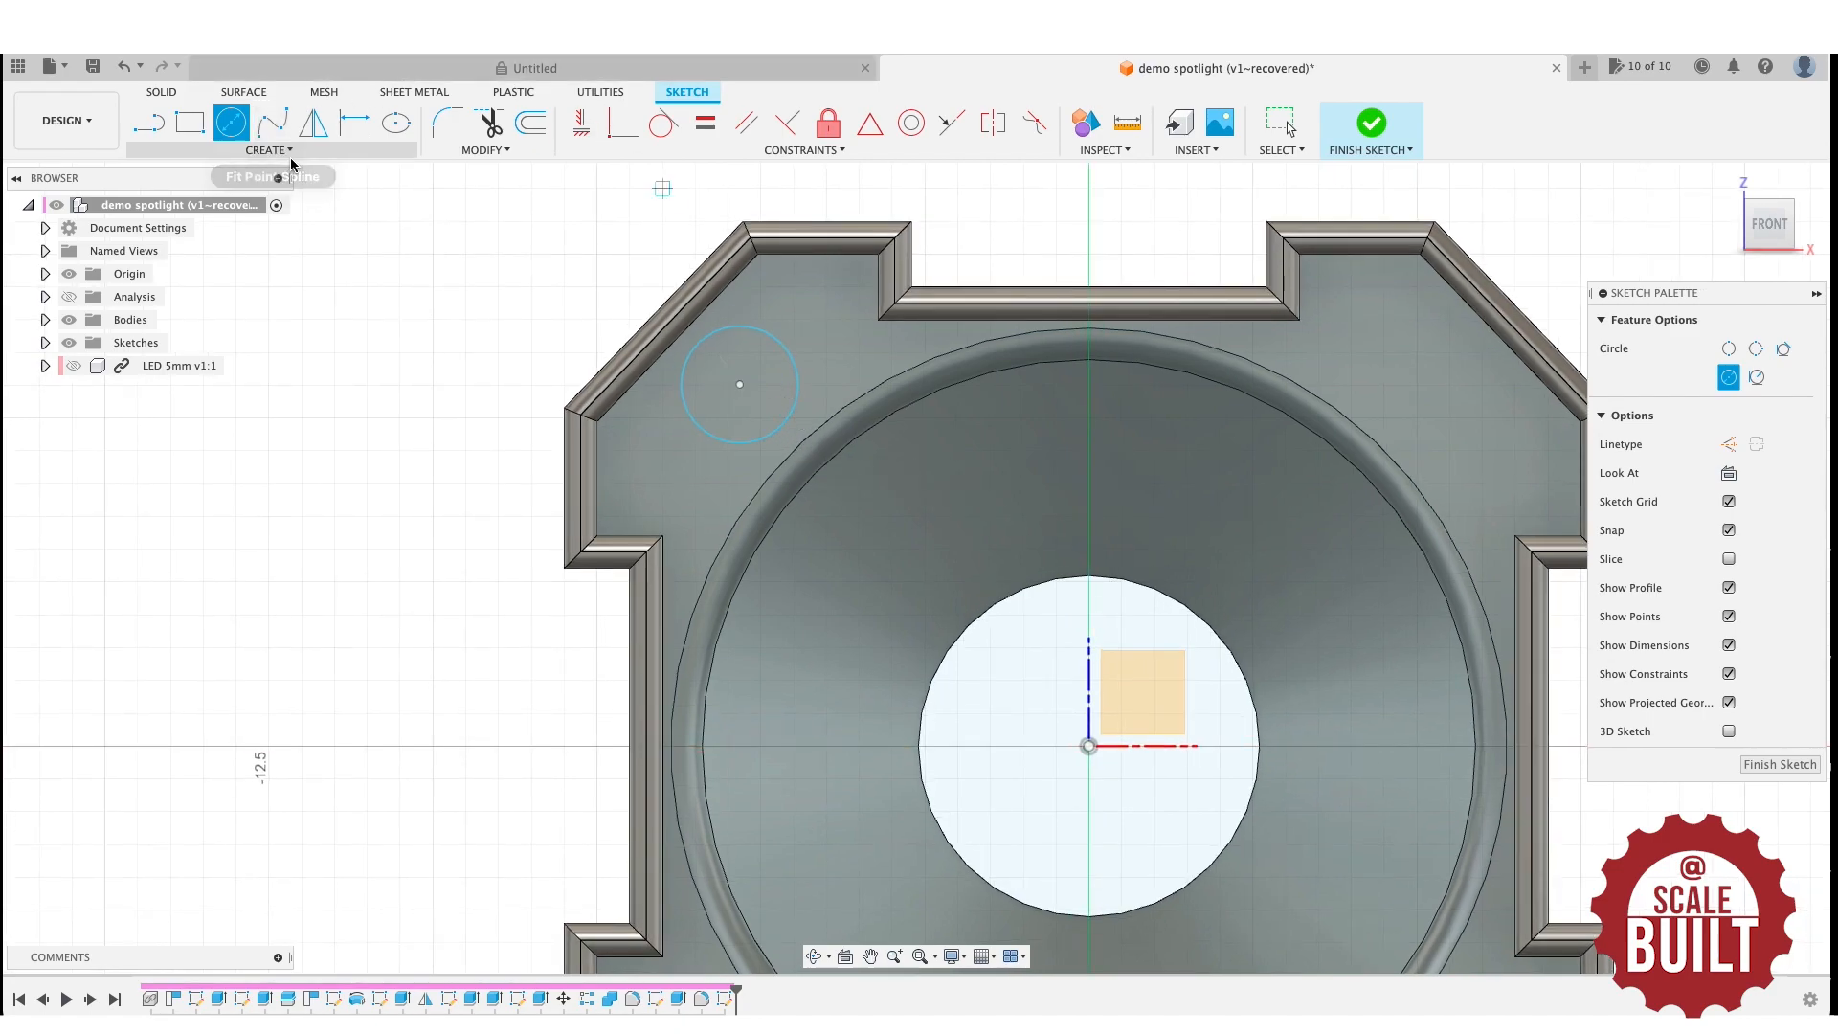
pyautogui.moveTo(200, 253)
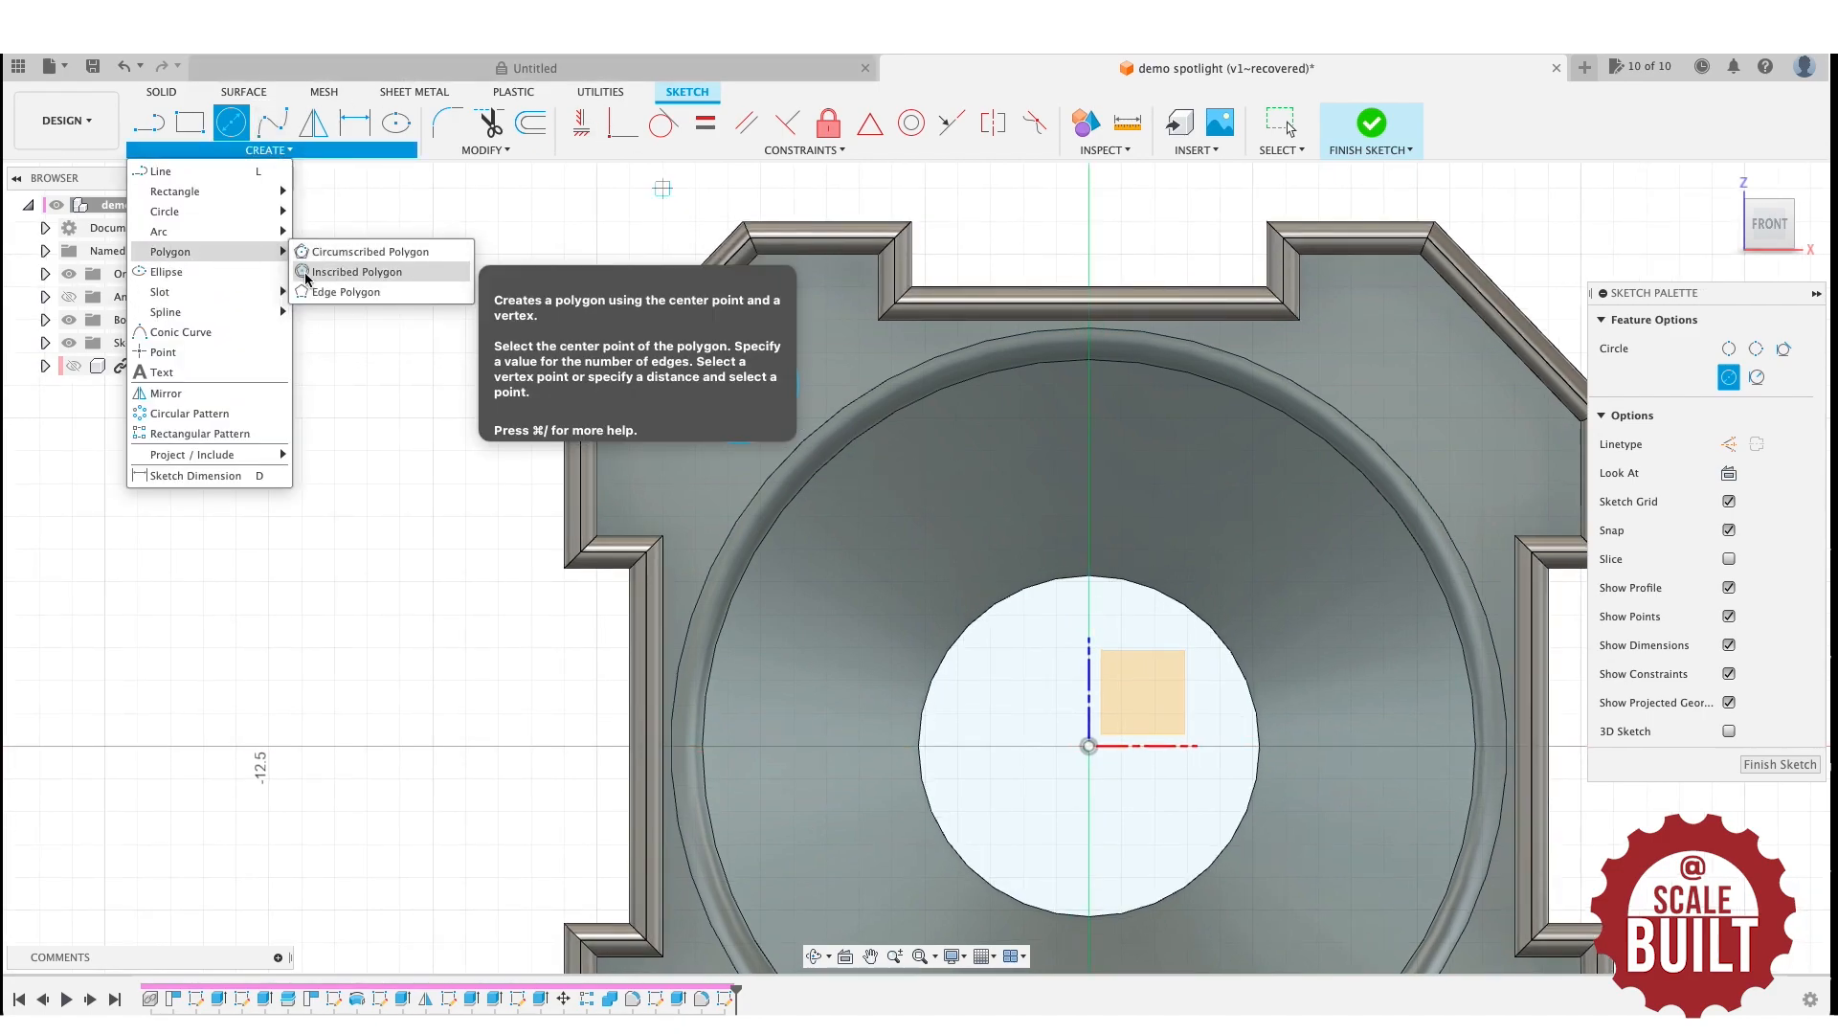
pyautogui.click(356, 272)
pyautogui.click(738, 385)
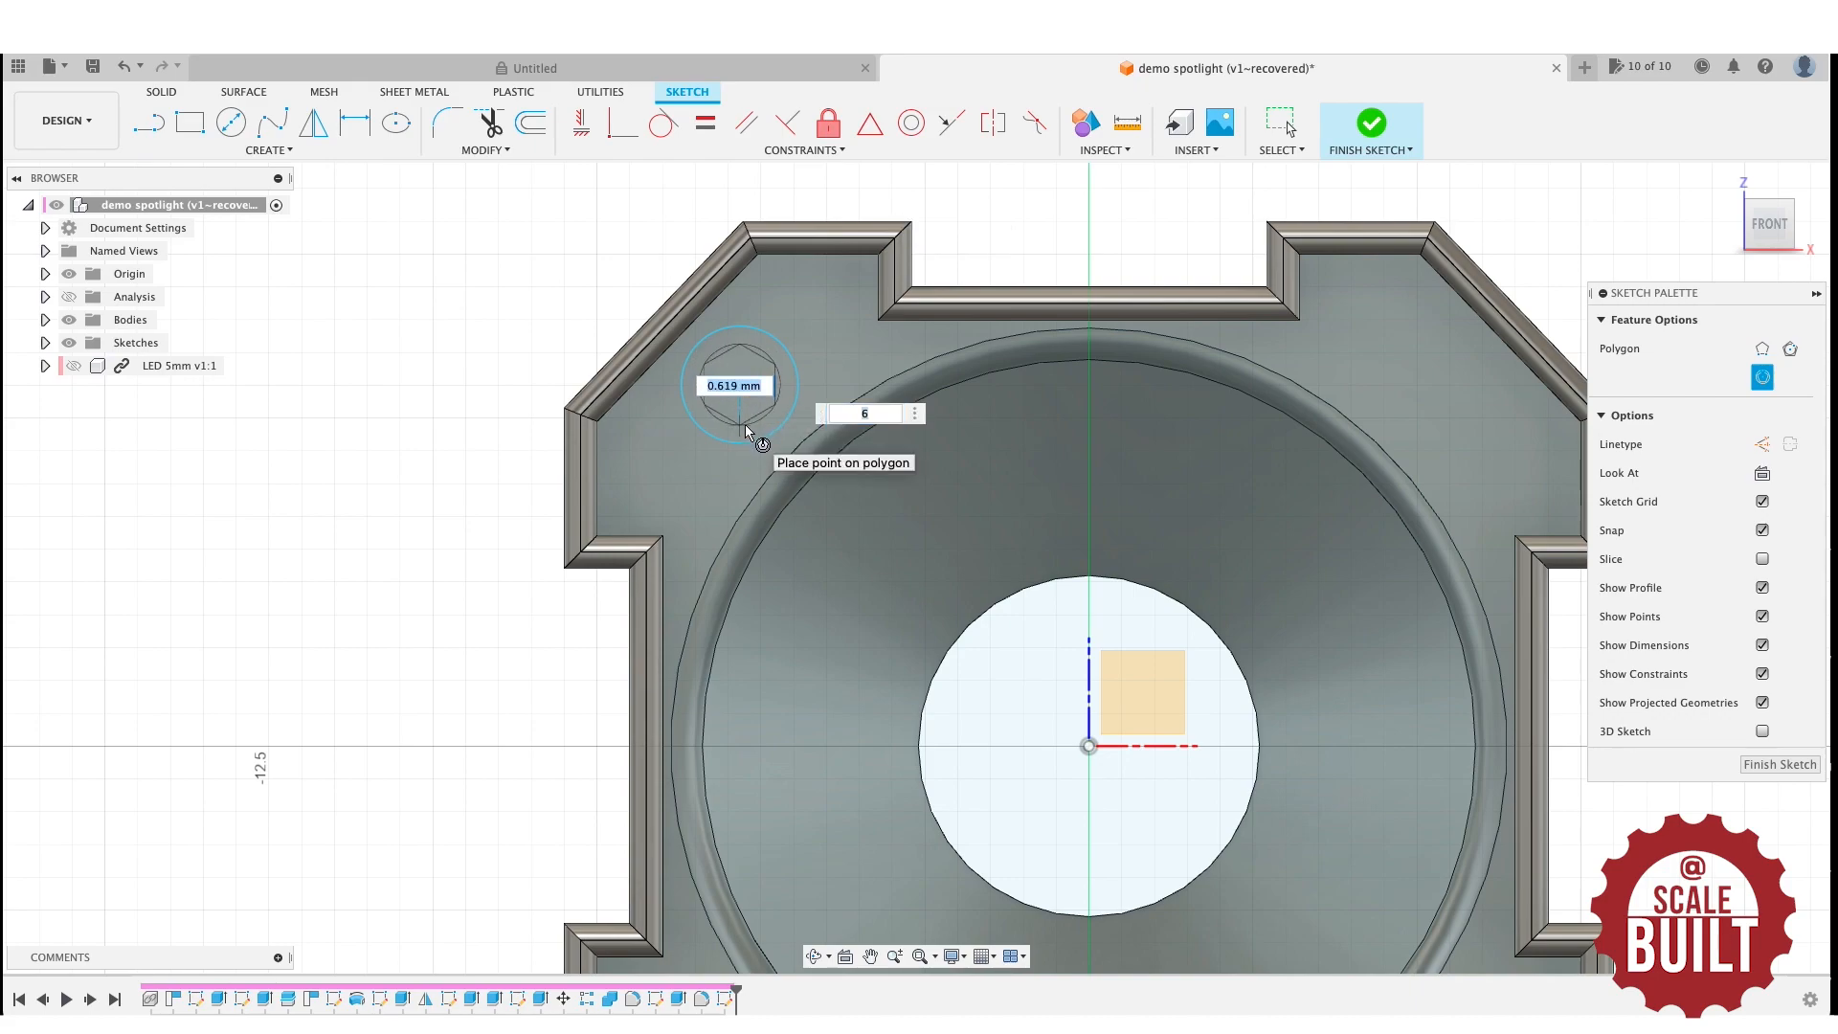
pyautogui.click(759, 425)
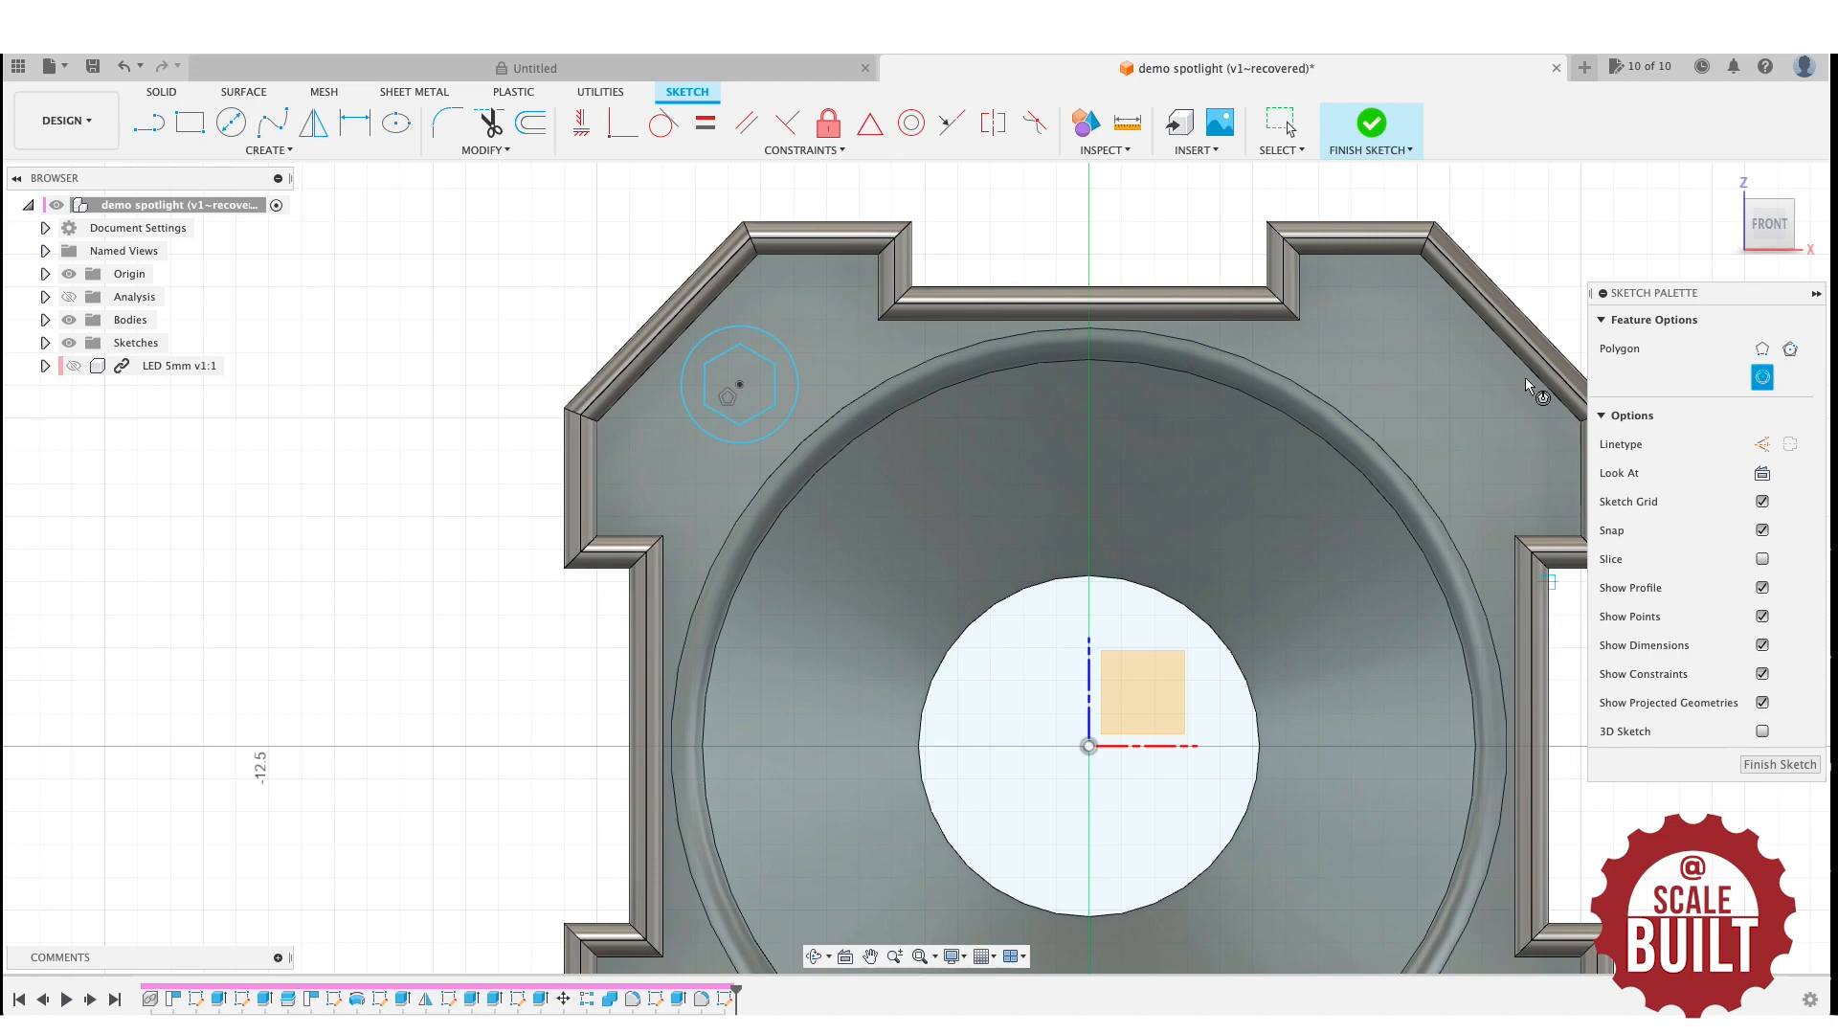
# Extrude the ring between the circle and the hexagon 1 mm outward from the front face, joined to the housing.
pyautogui.press('q')
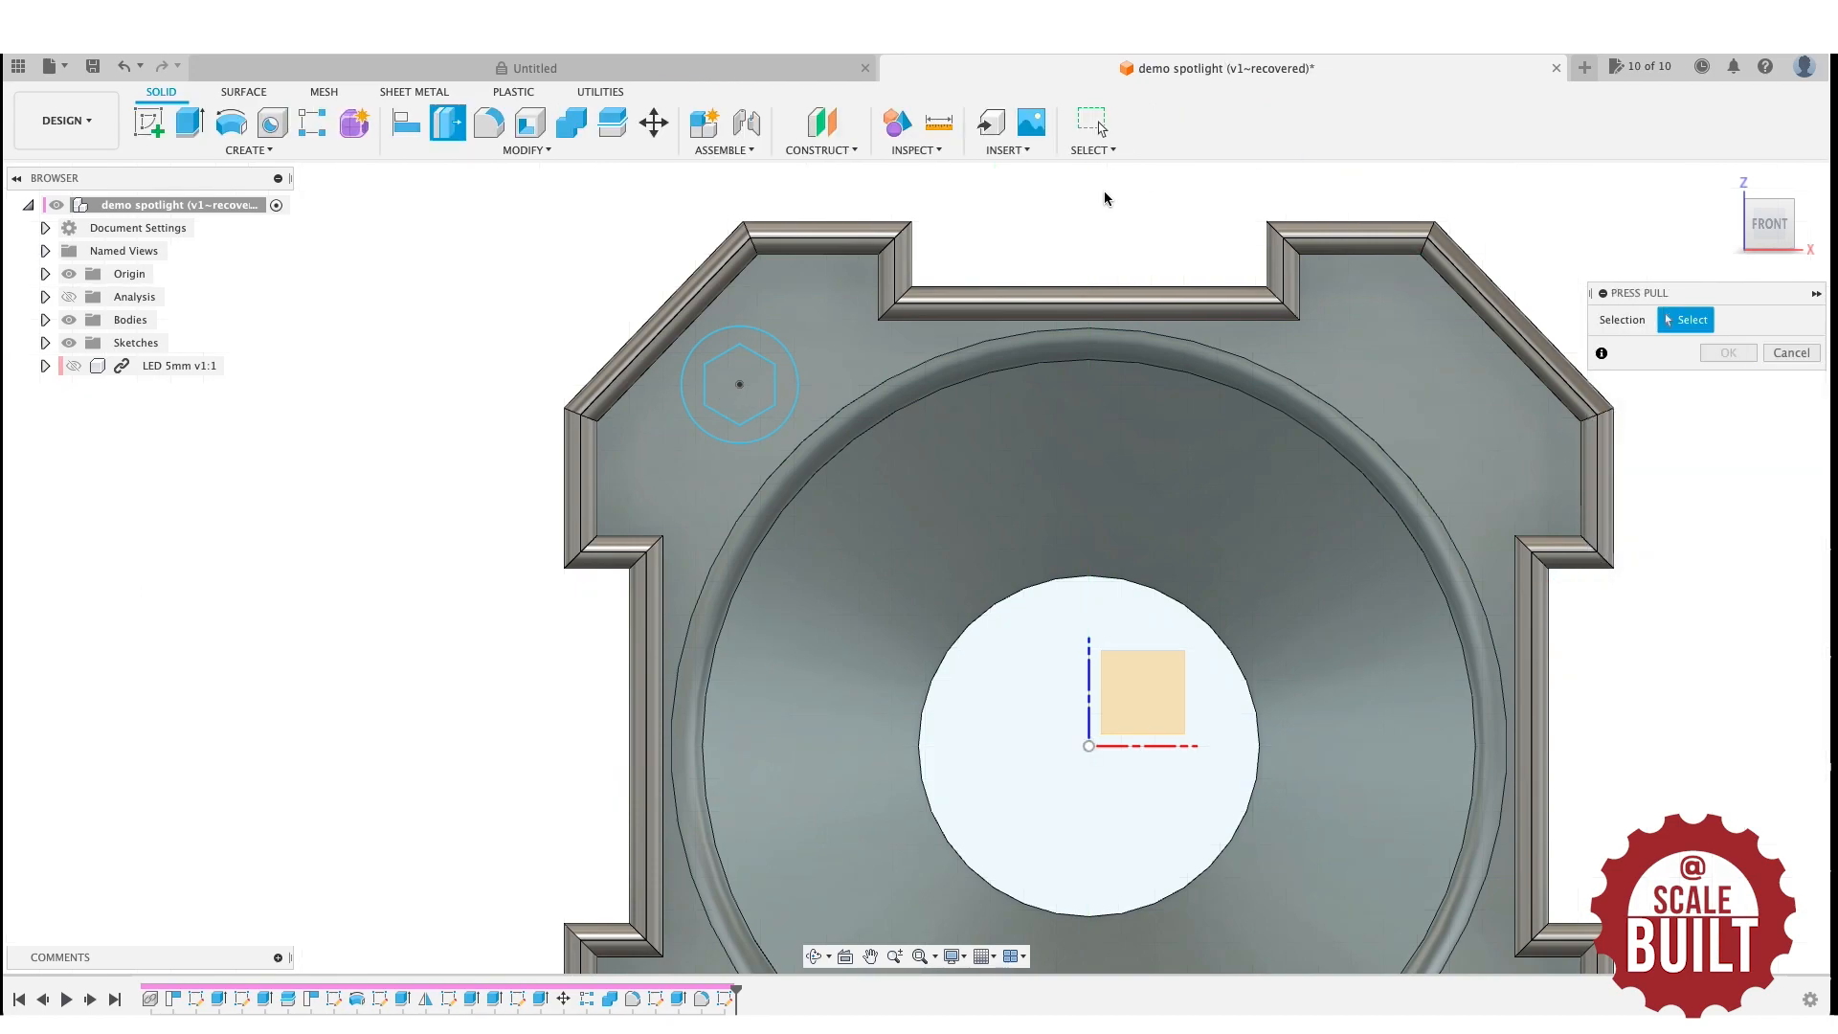
pyautogui.click(766, 350)
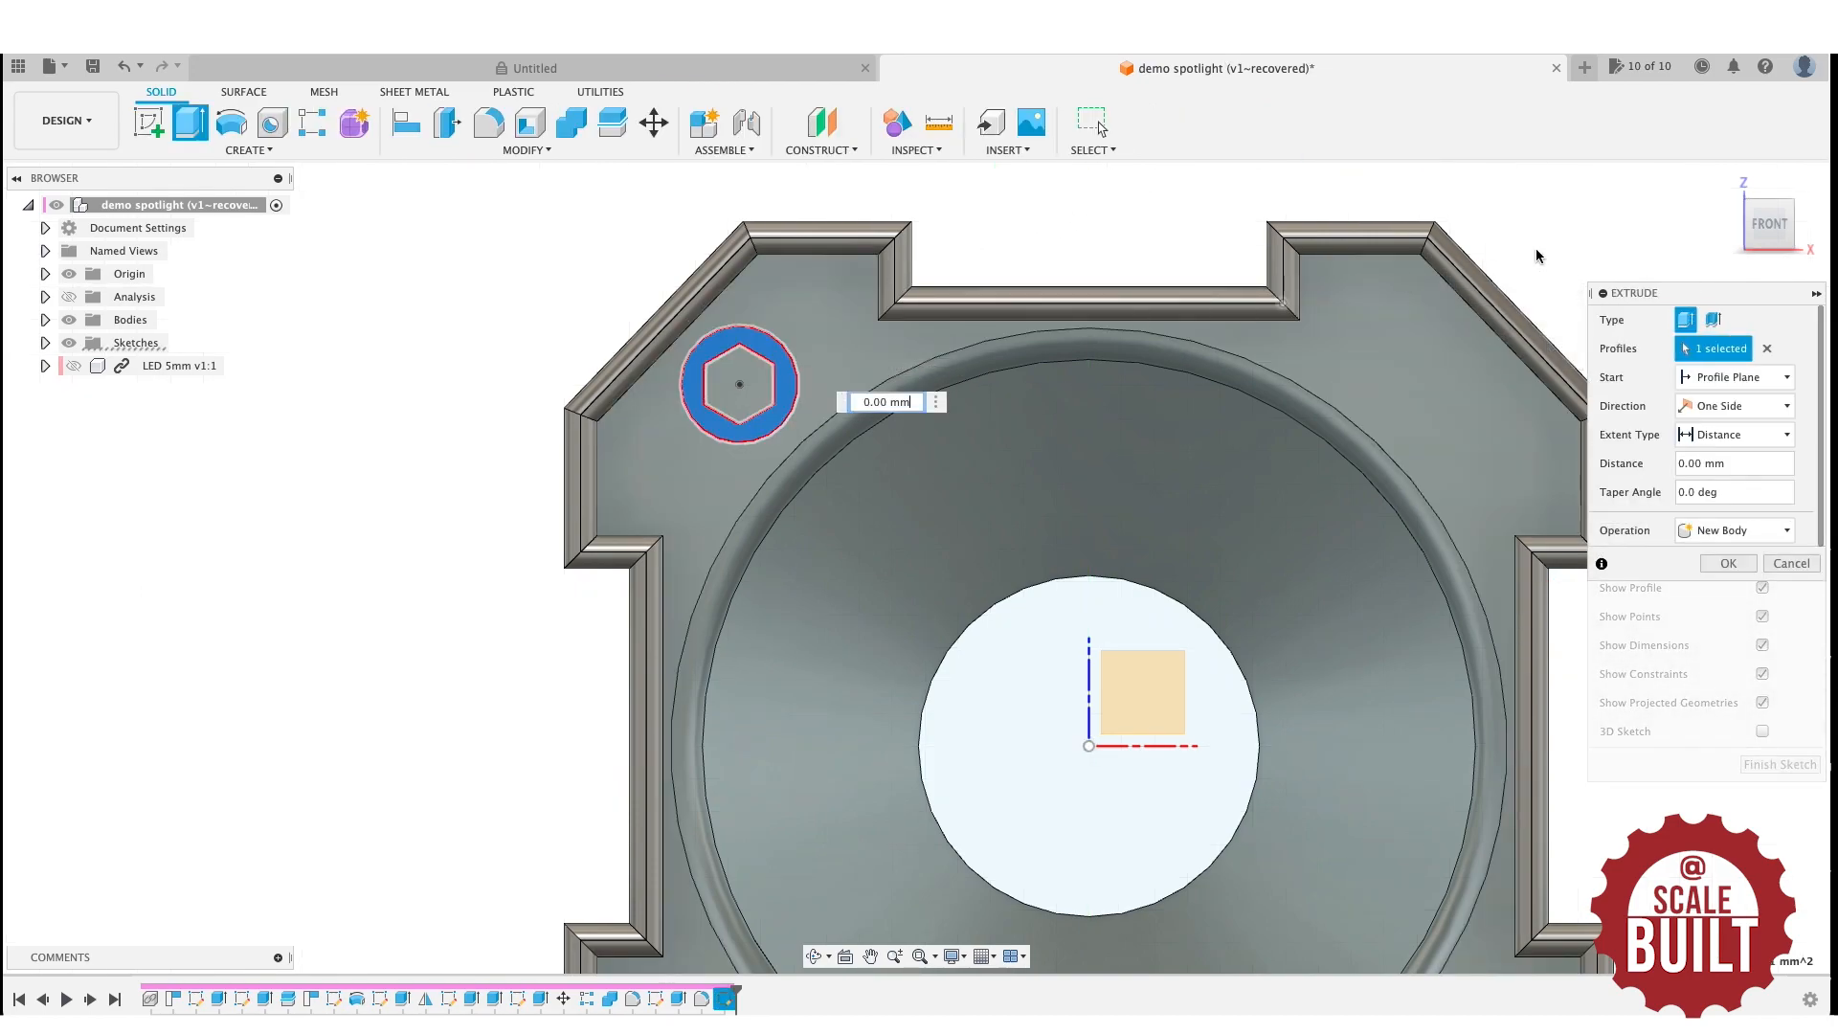
pyautogui.moveTo(1768, 224); pyautogui.dragTo(1569, 237)
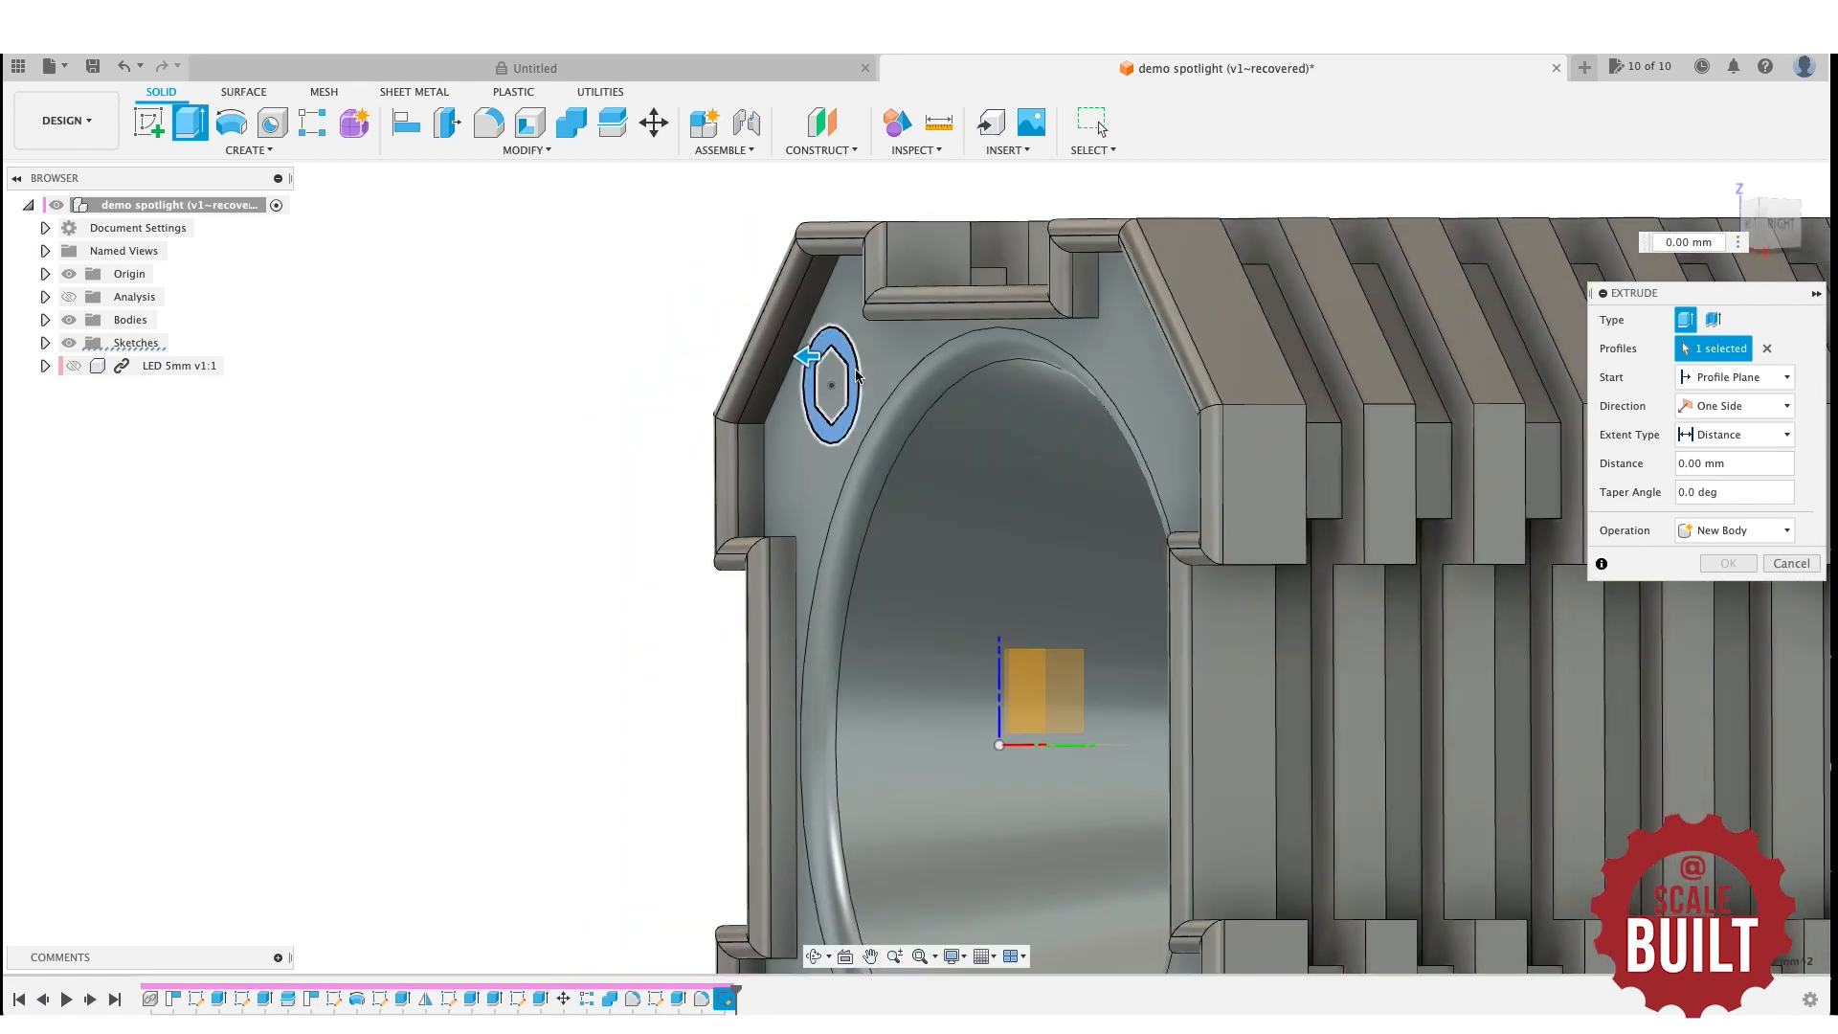
pyautogui.moveTo(802, 356); pyautogui.dragTo(749, 356)
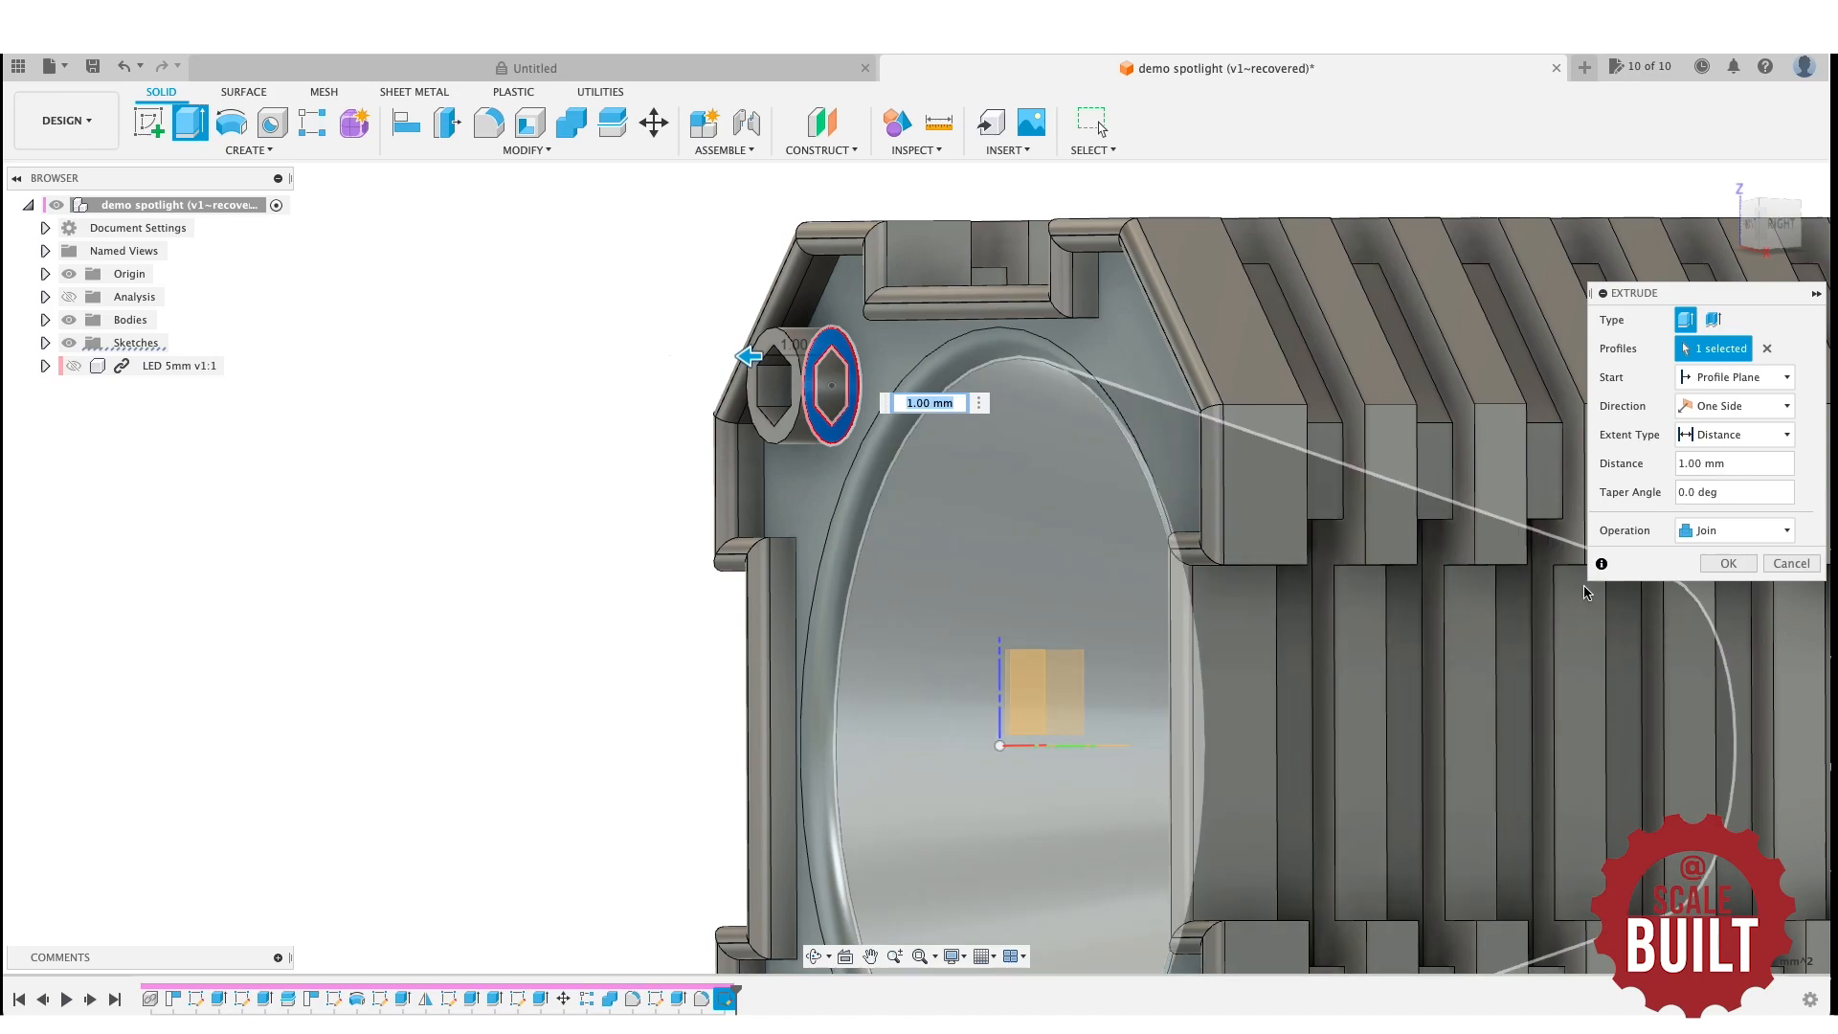
pyautogui.click(1725, 565)
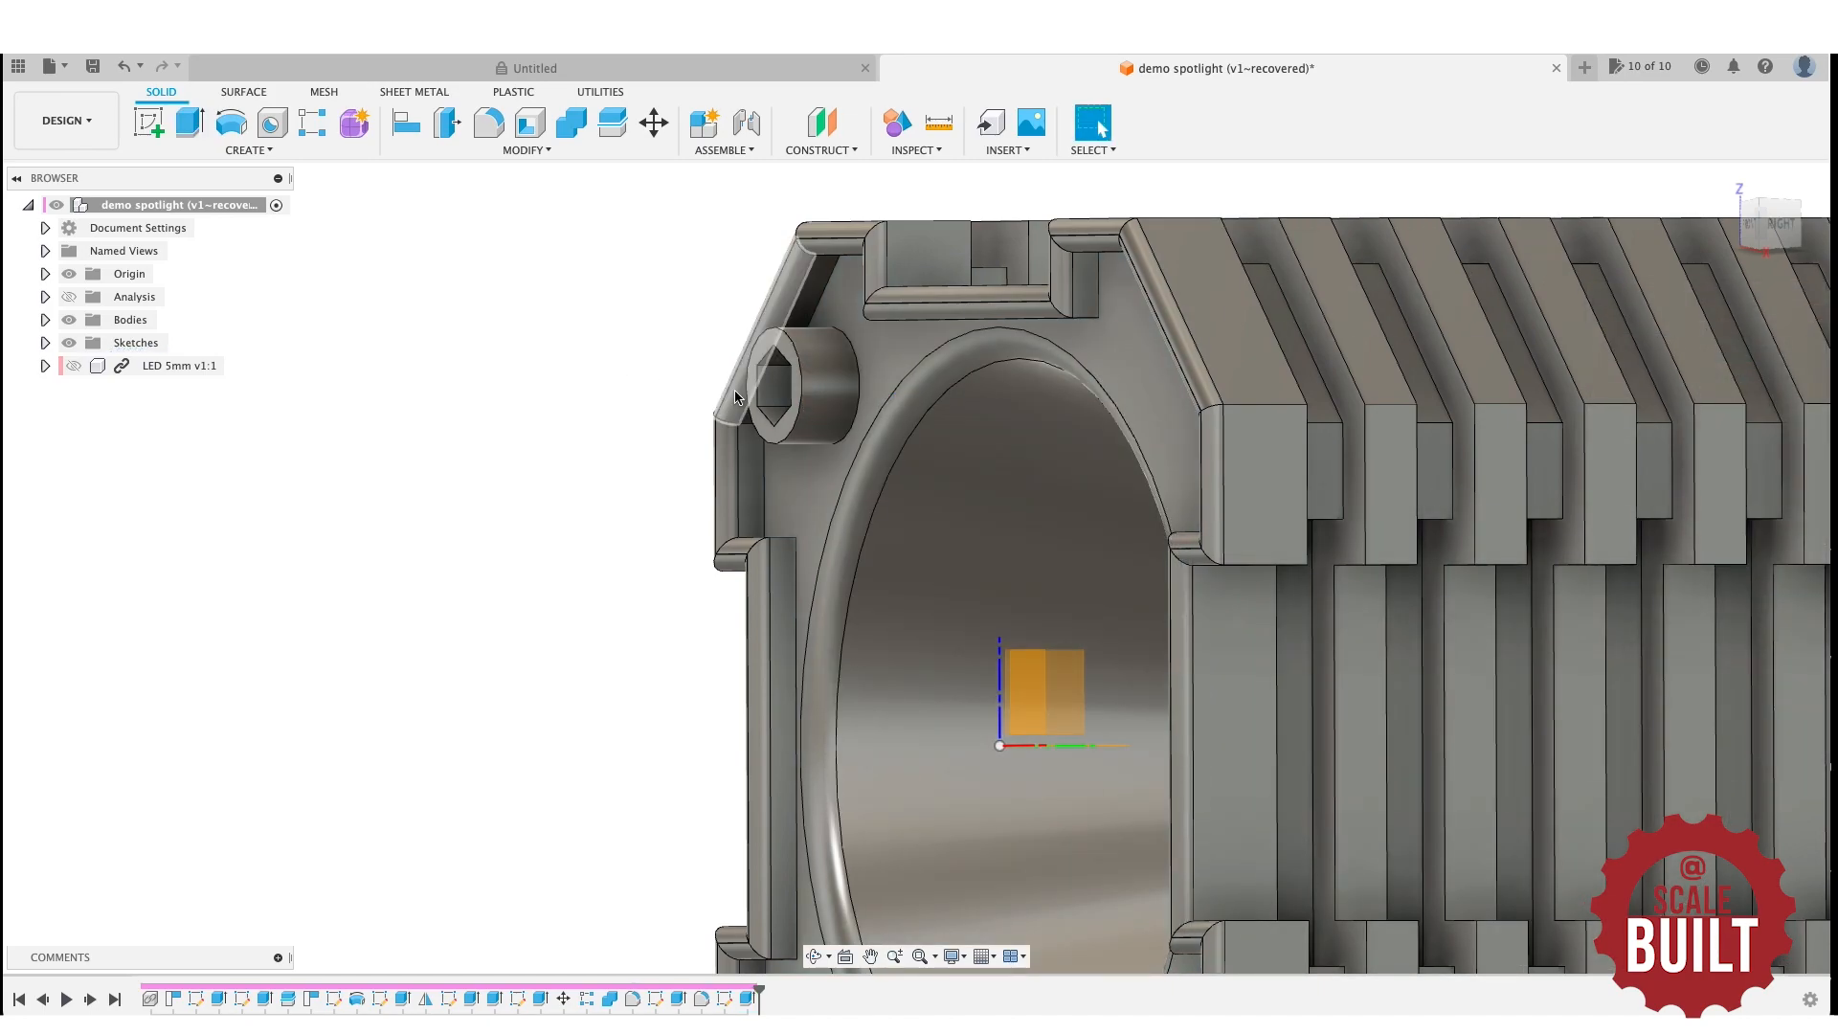
# Mirror the hex screw extrusion as a feature across the vertical origin plane to the front face's upper-right corner.
pyautogui.scroll(-5, 1370, 272)
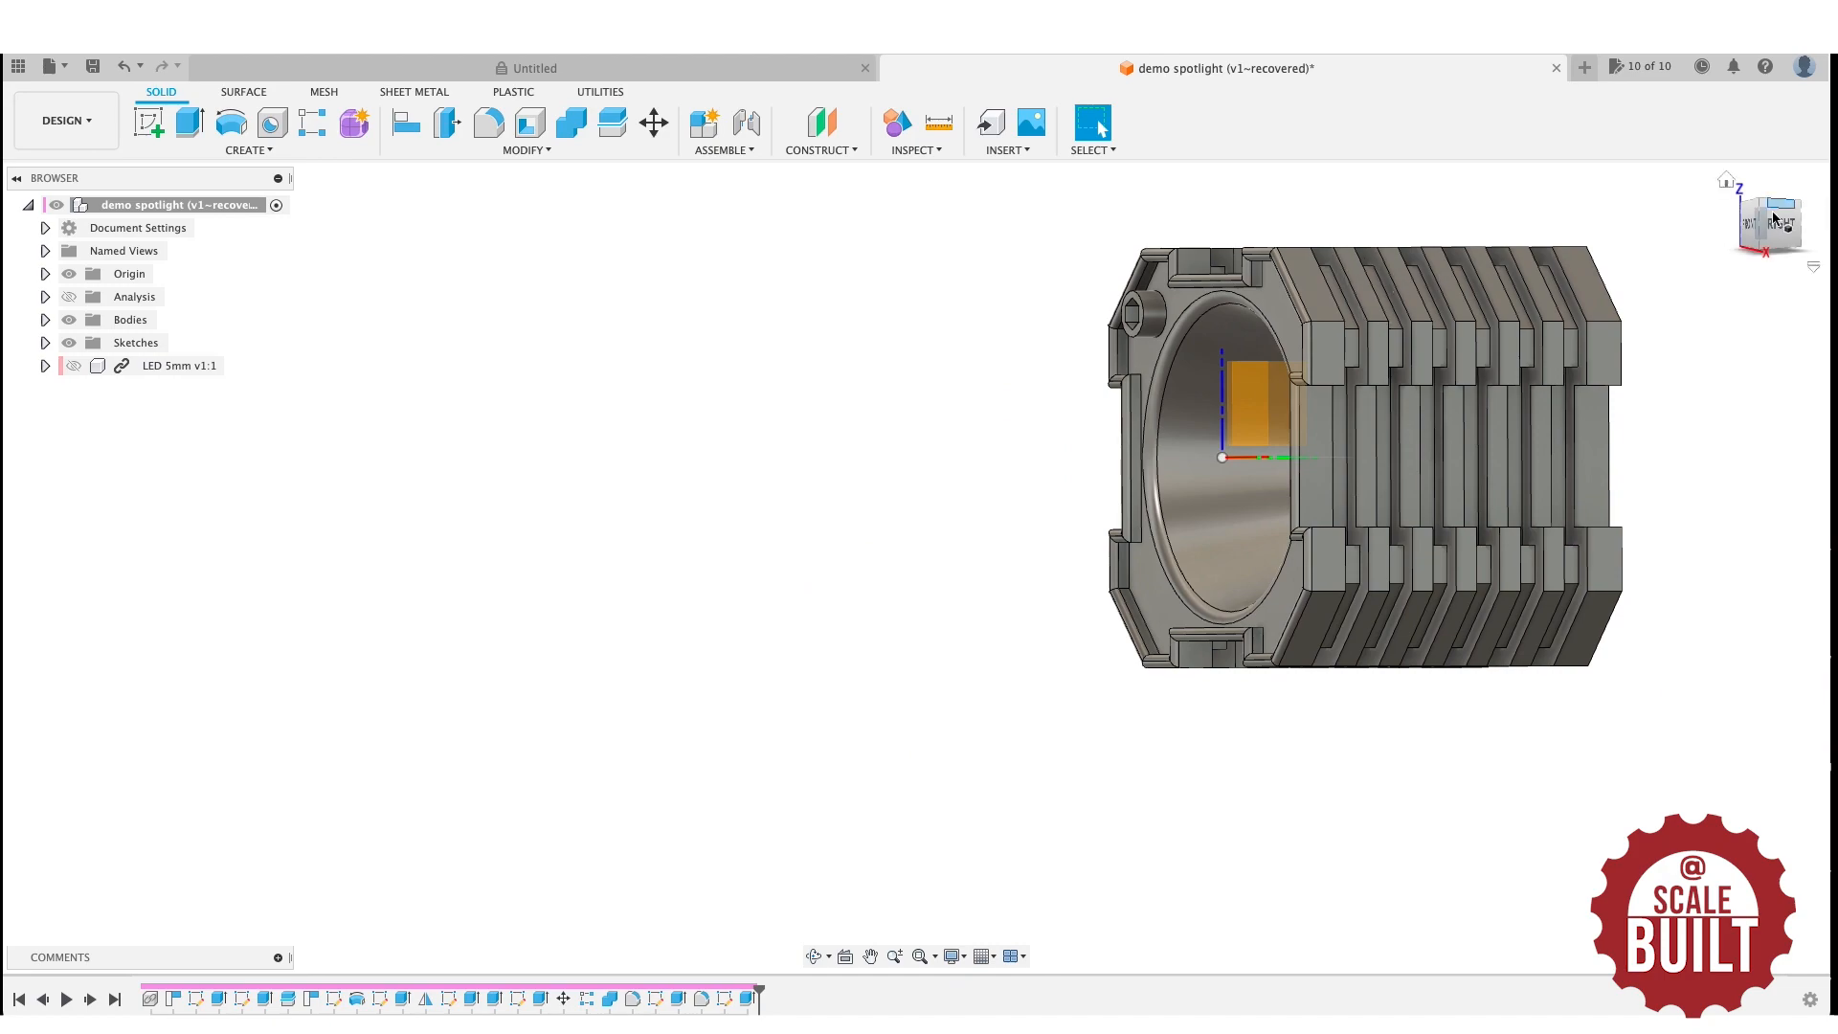
pyautogui.click(1749, 230)
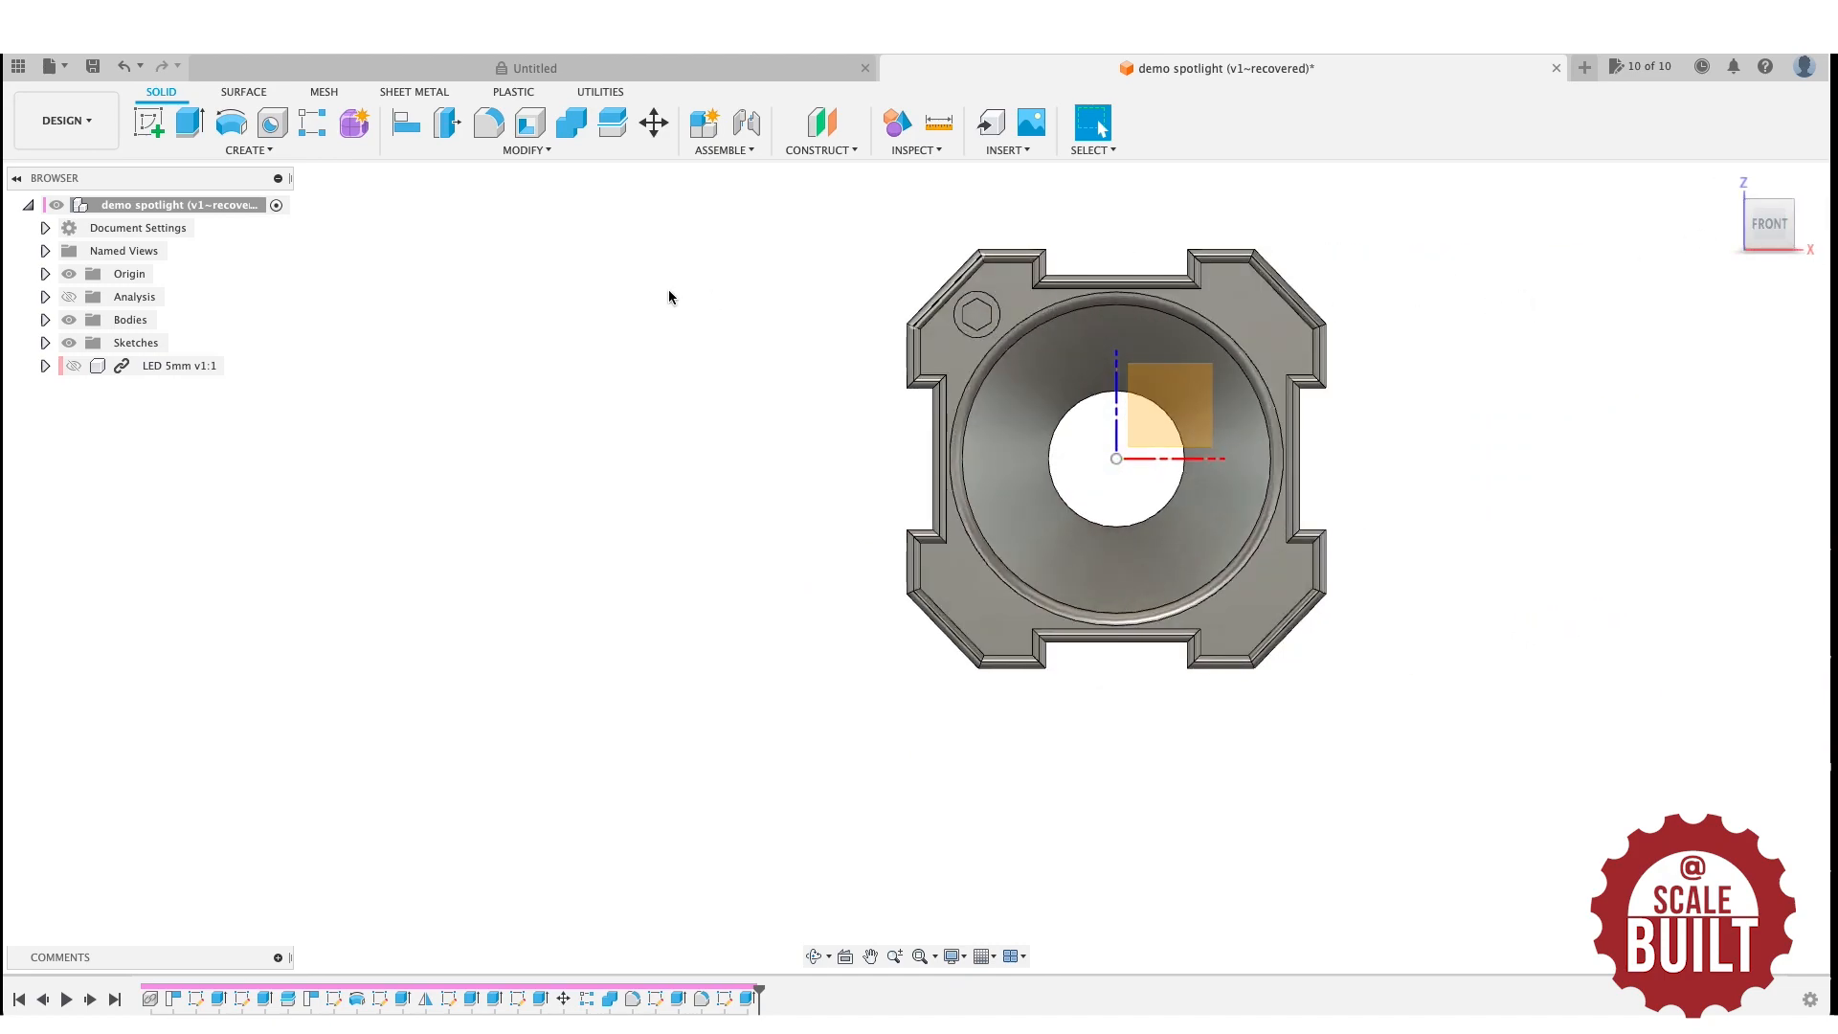
pyautogui.click(239, 153)
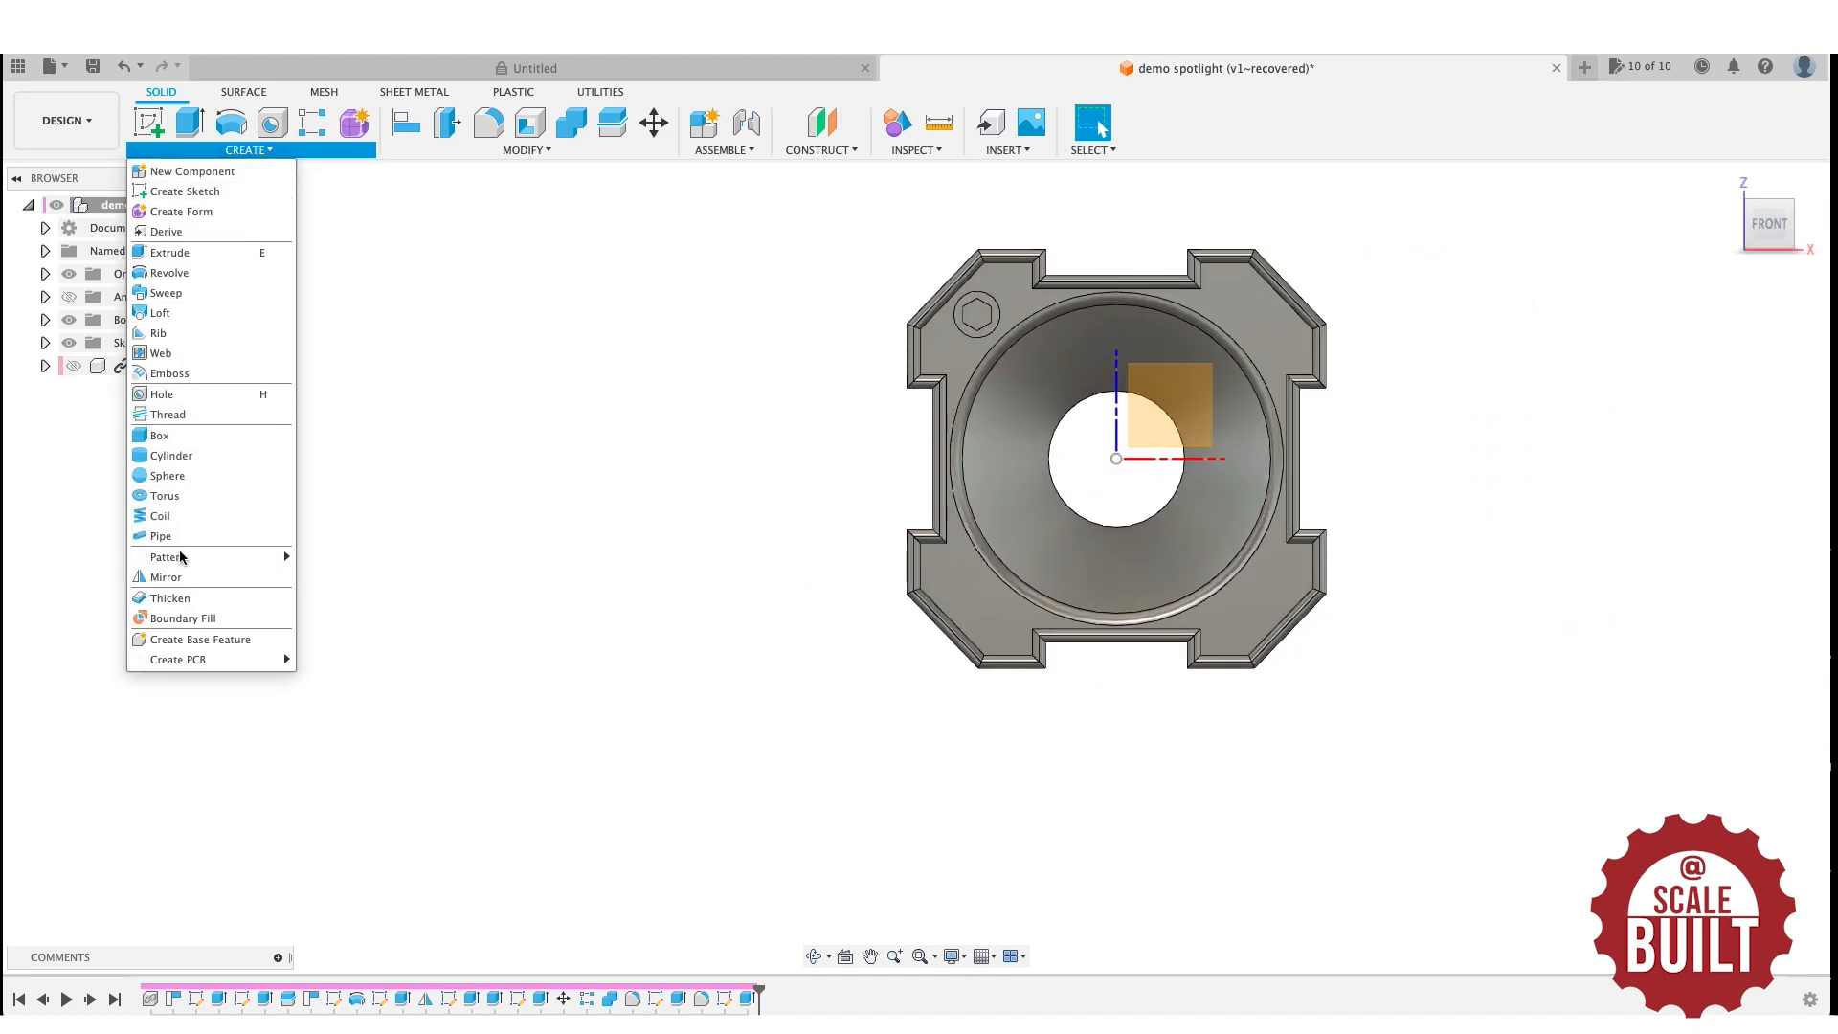
pyautogui.click(172, 576)
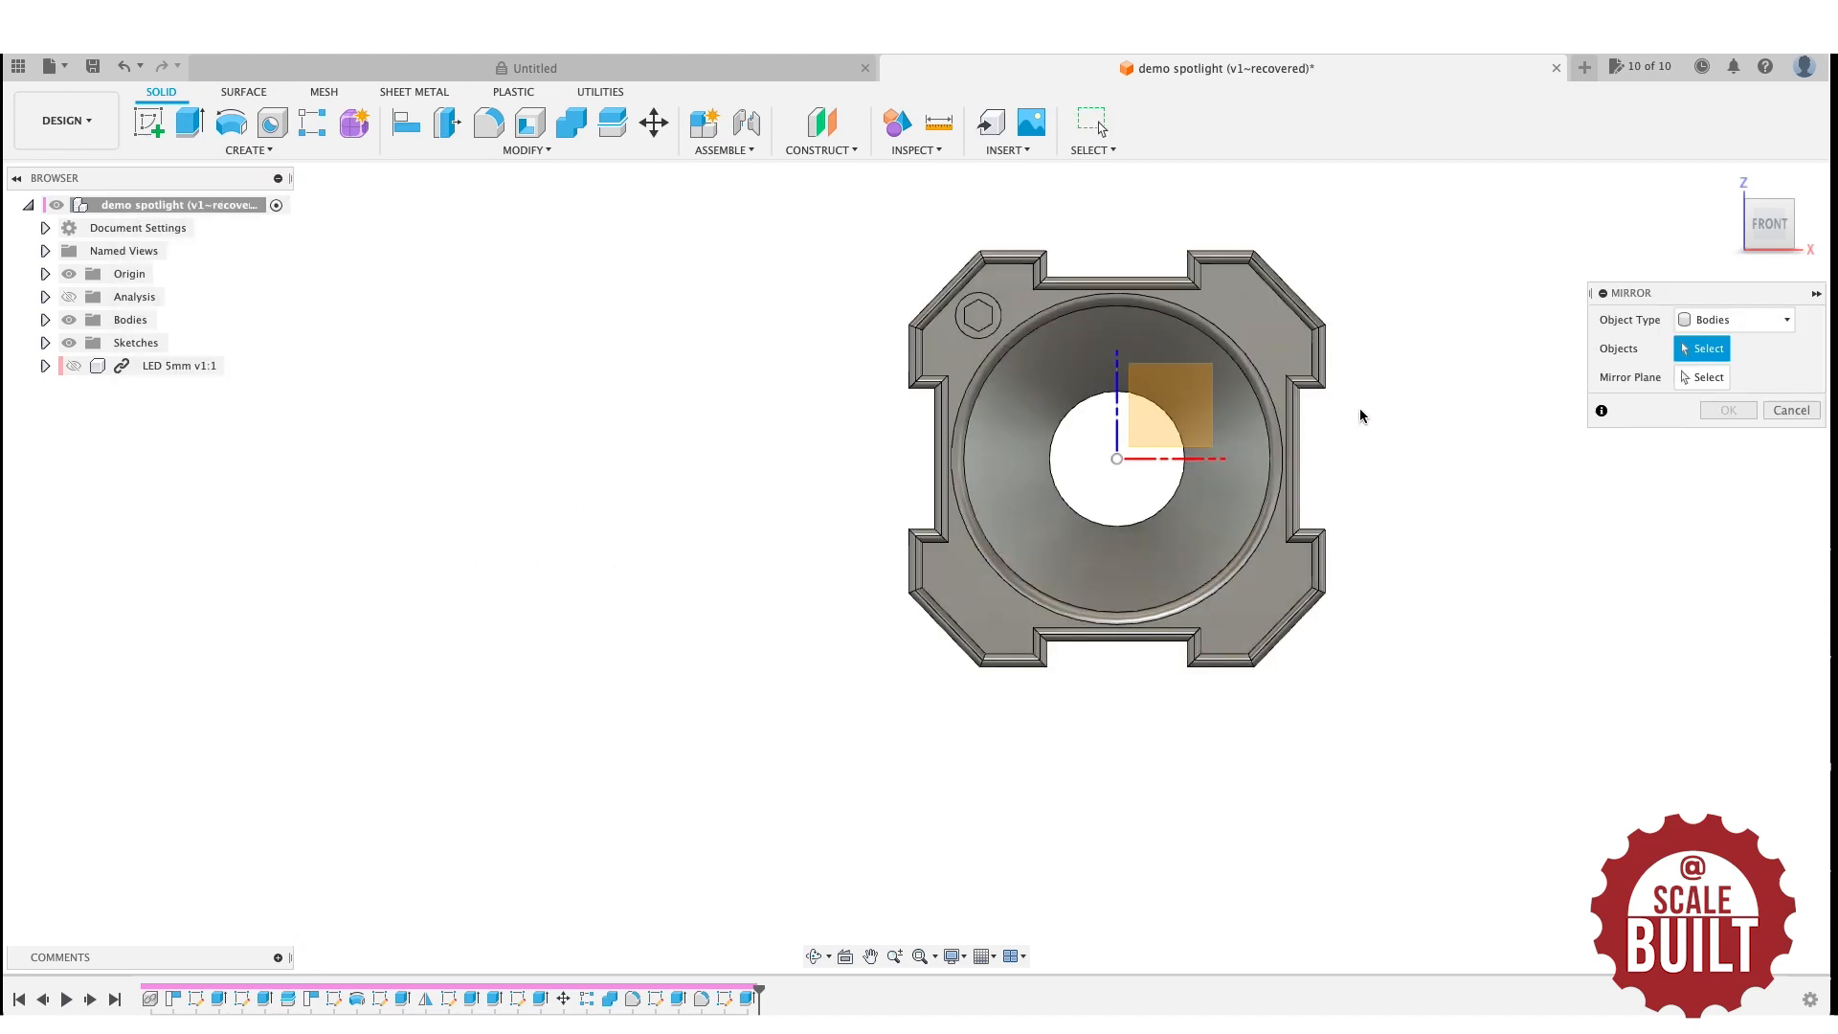
pyautogui.click(1744, 328)
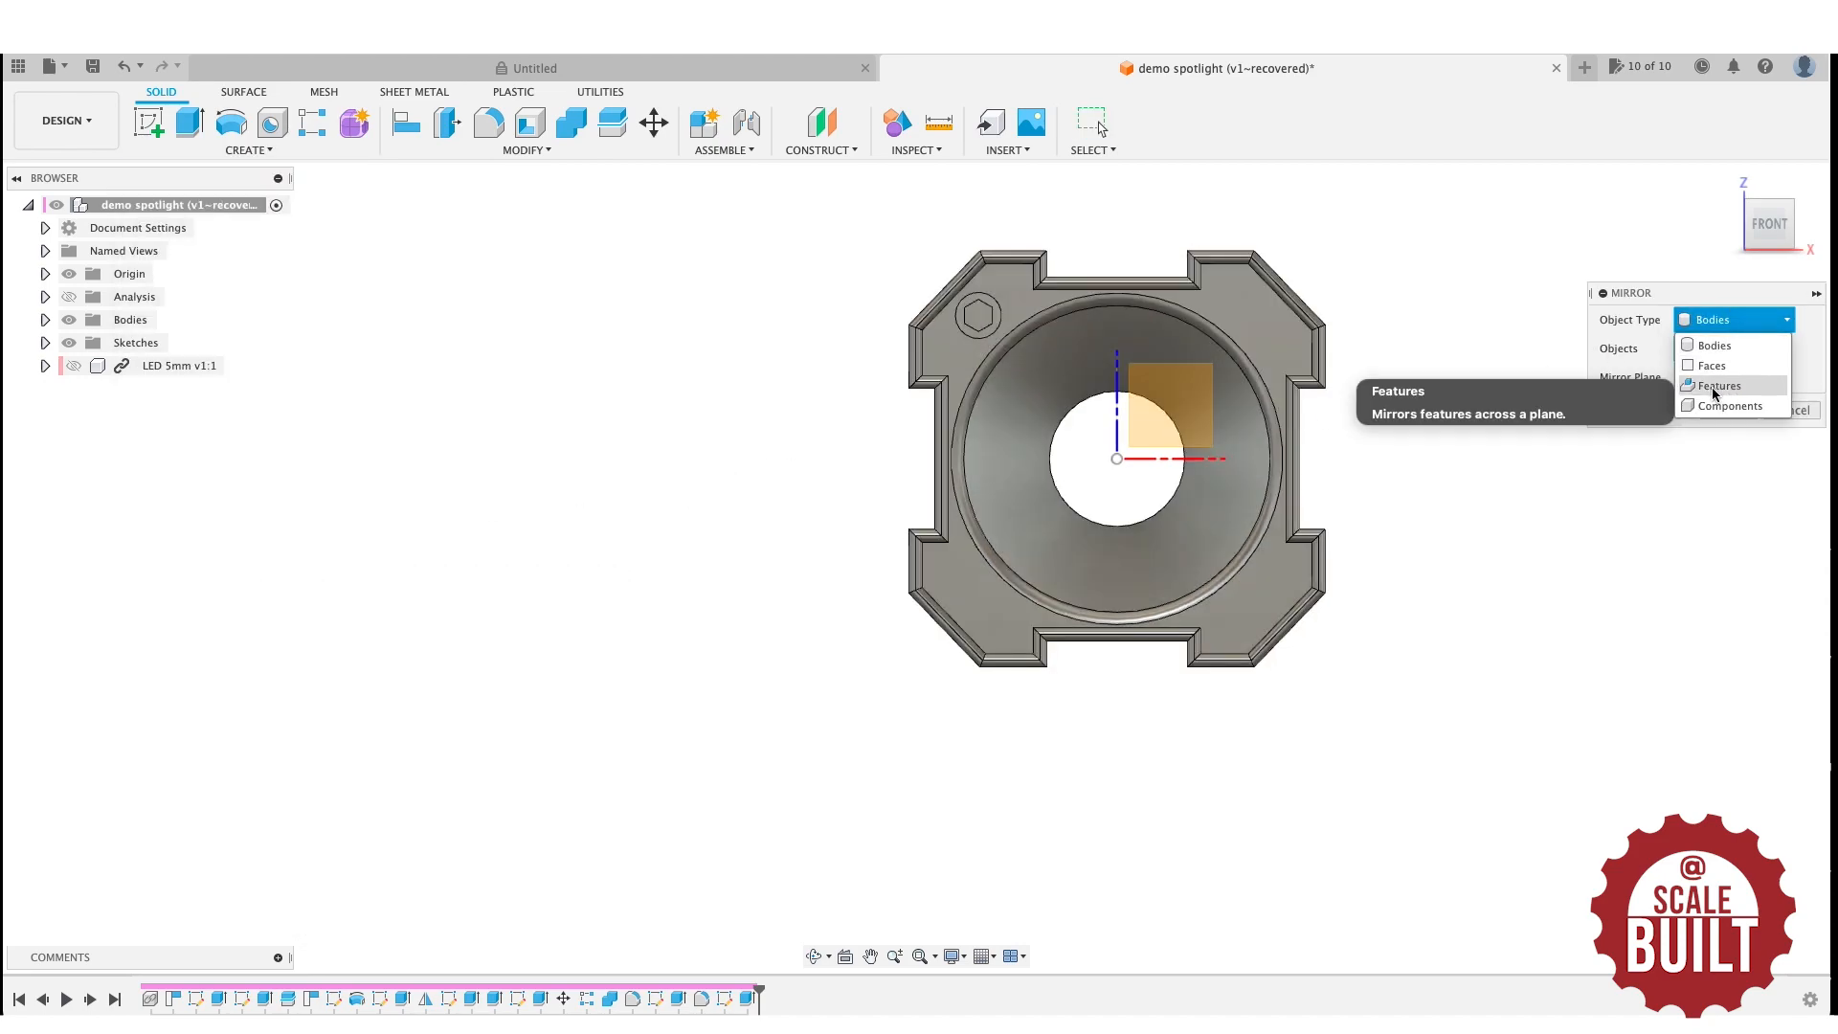
pyautogui.click(1713, 383)
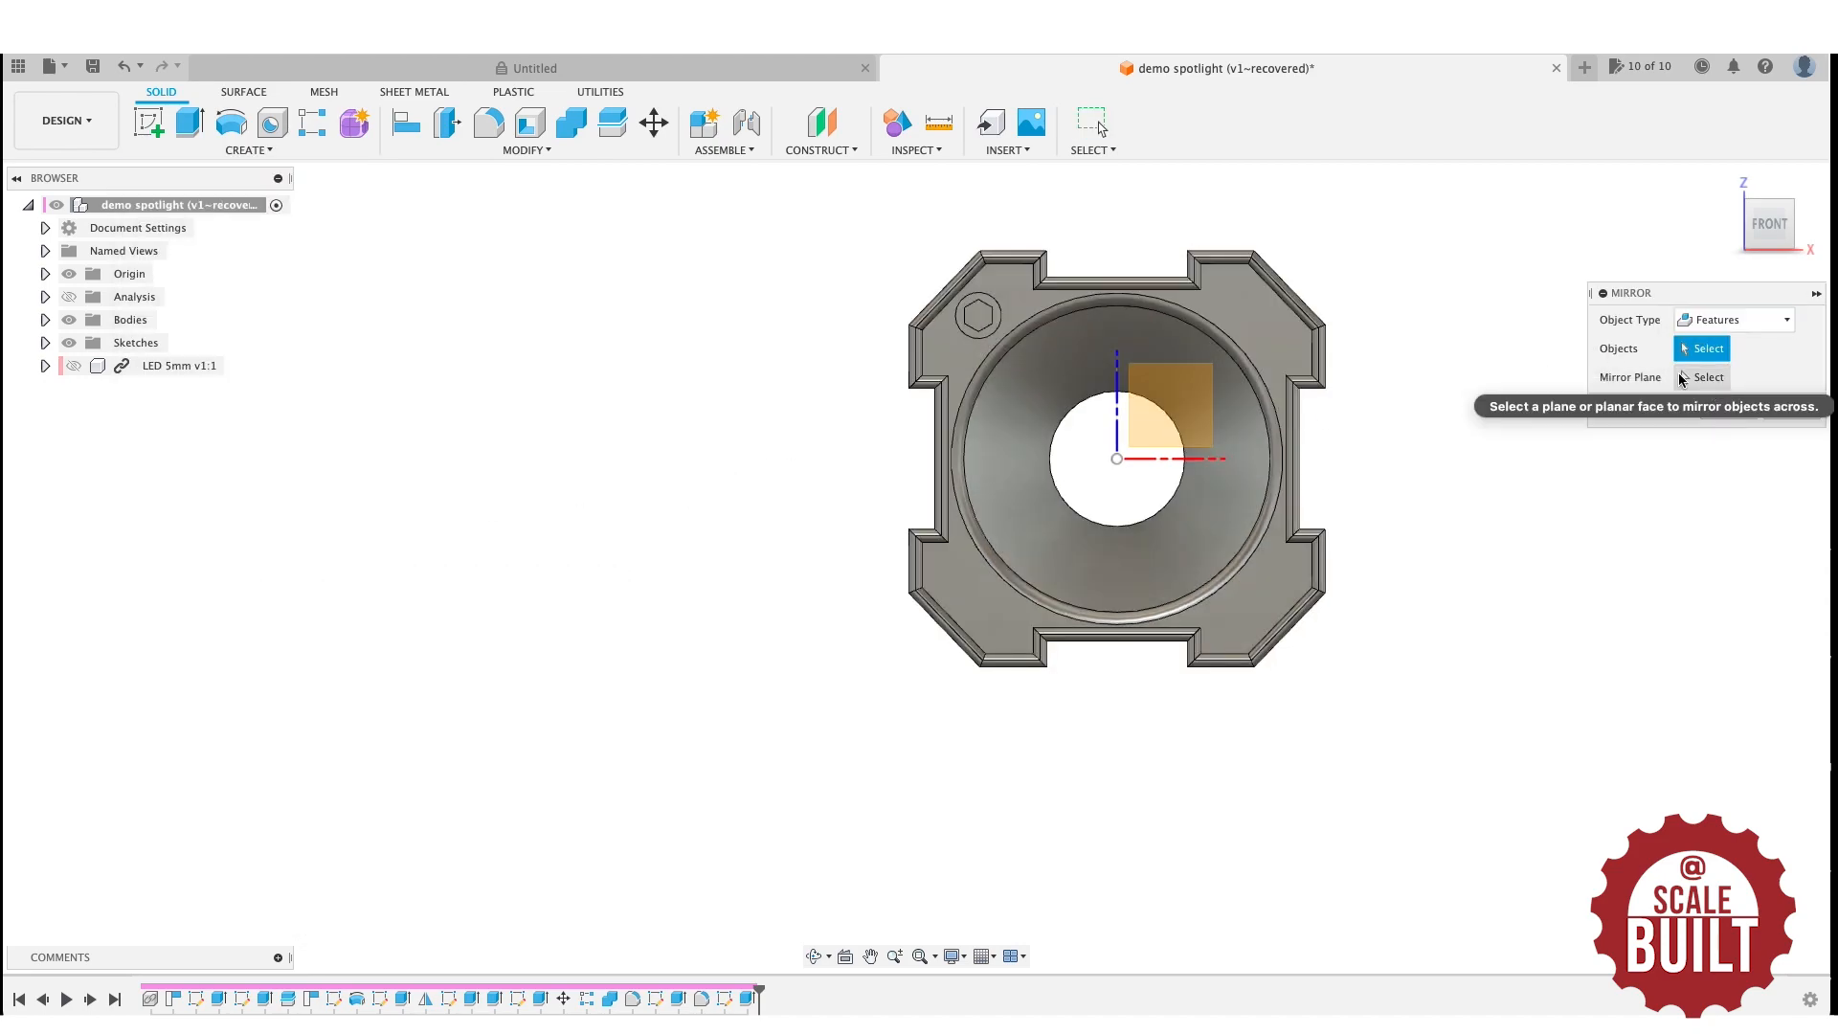
pyautogui.click(747, 1005)
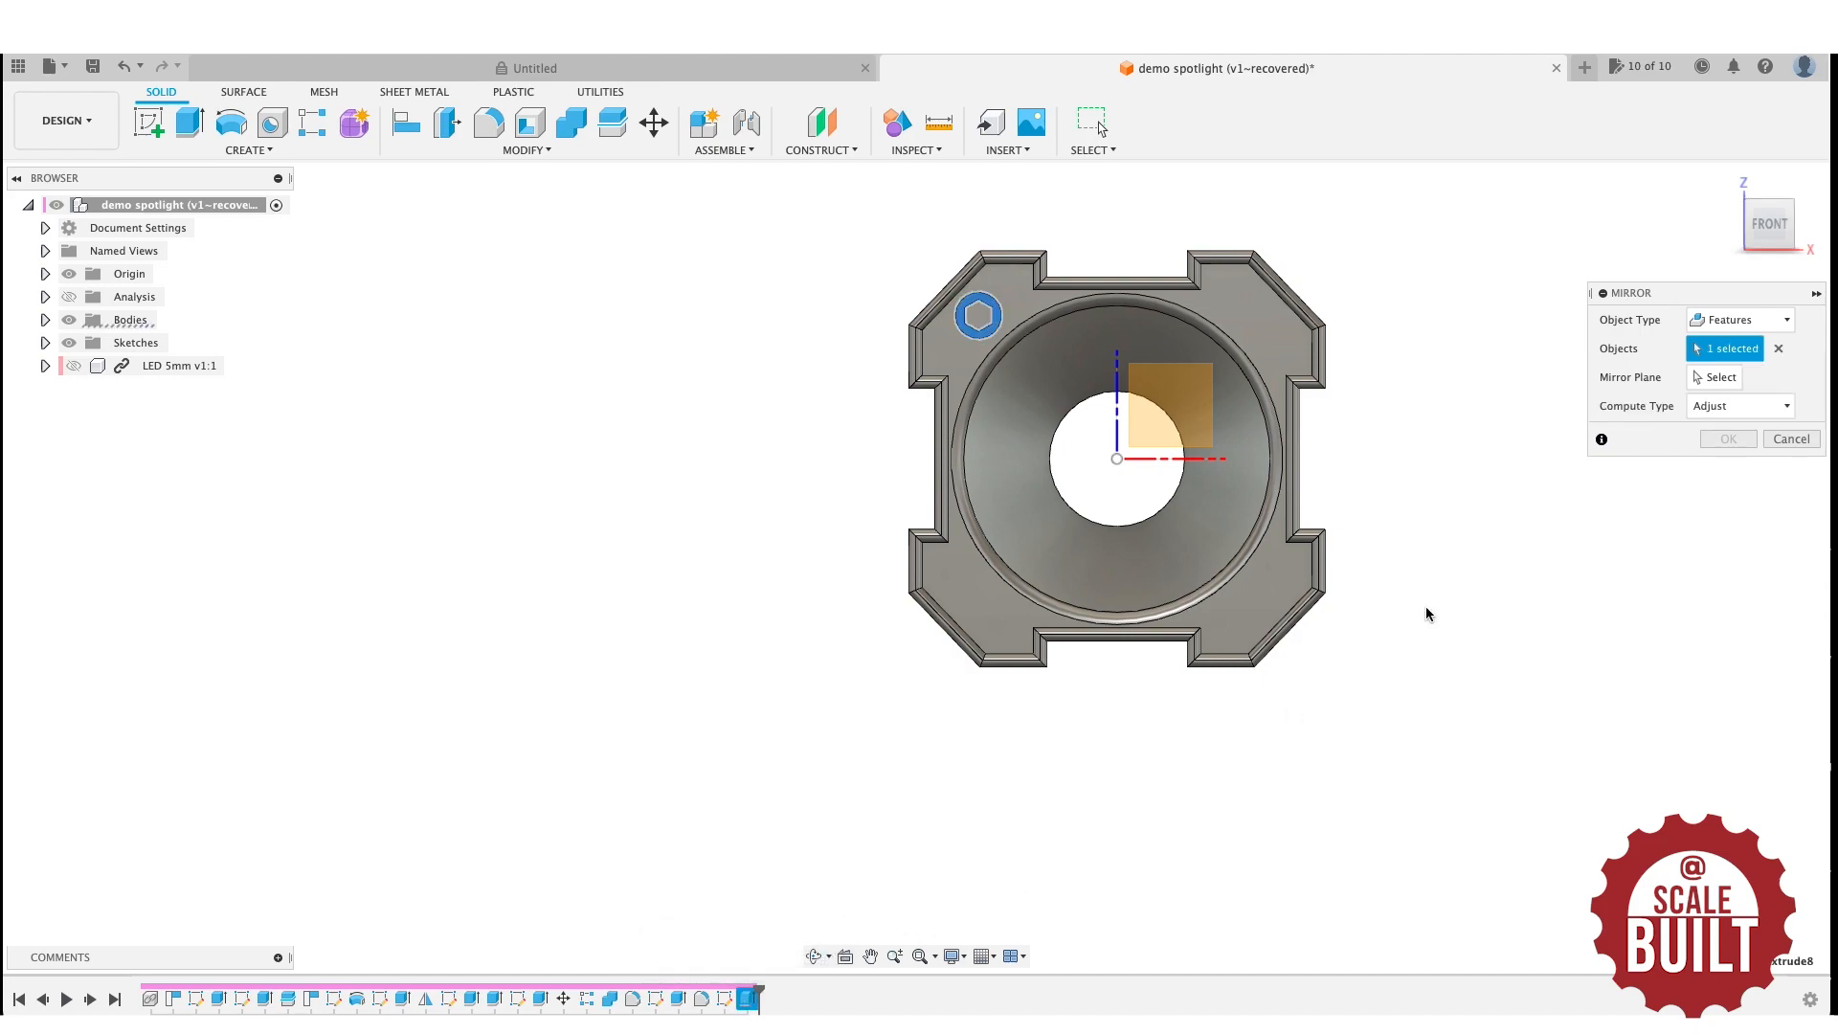
pyautogui.click(1720, 377)
pyautogui.keyDown('shift'); pyautogui.moveTo(915, 557); pyautogui.dragTo(1234, 310, button='middle'); pyautogui.keyUp('shift')
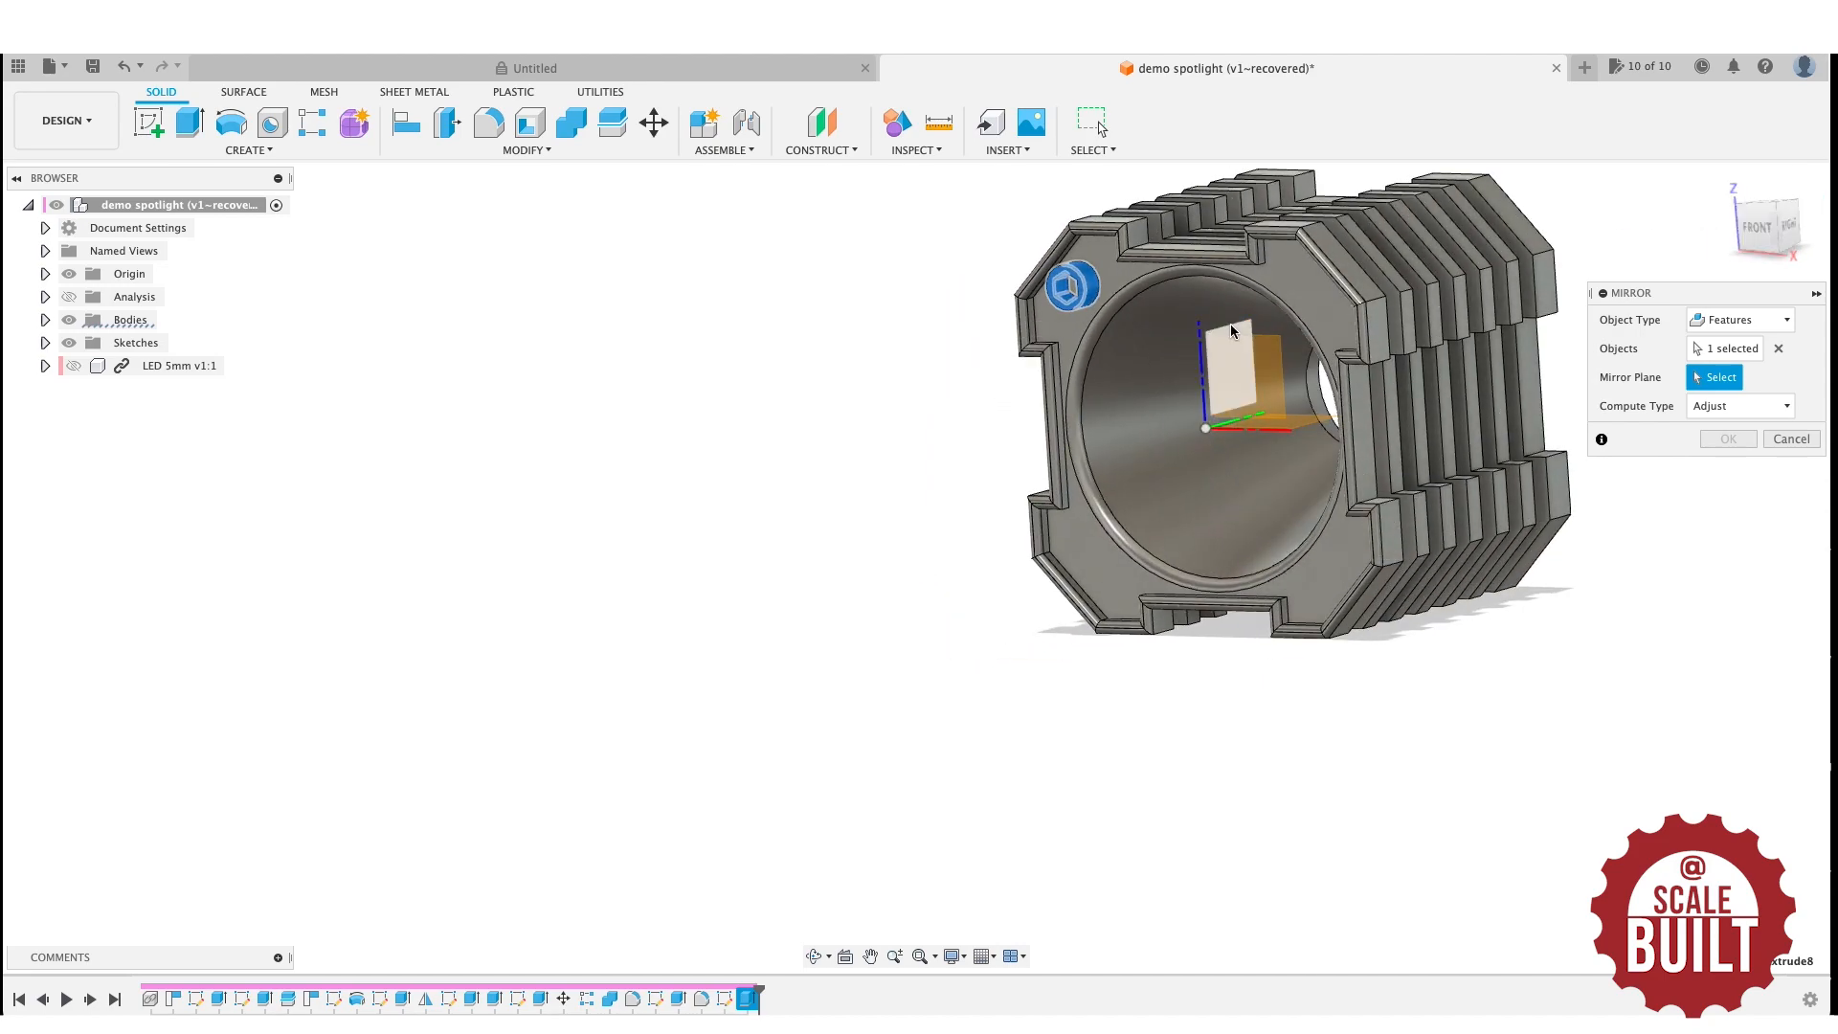
pyautogui.click(1230, 330)
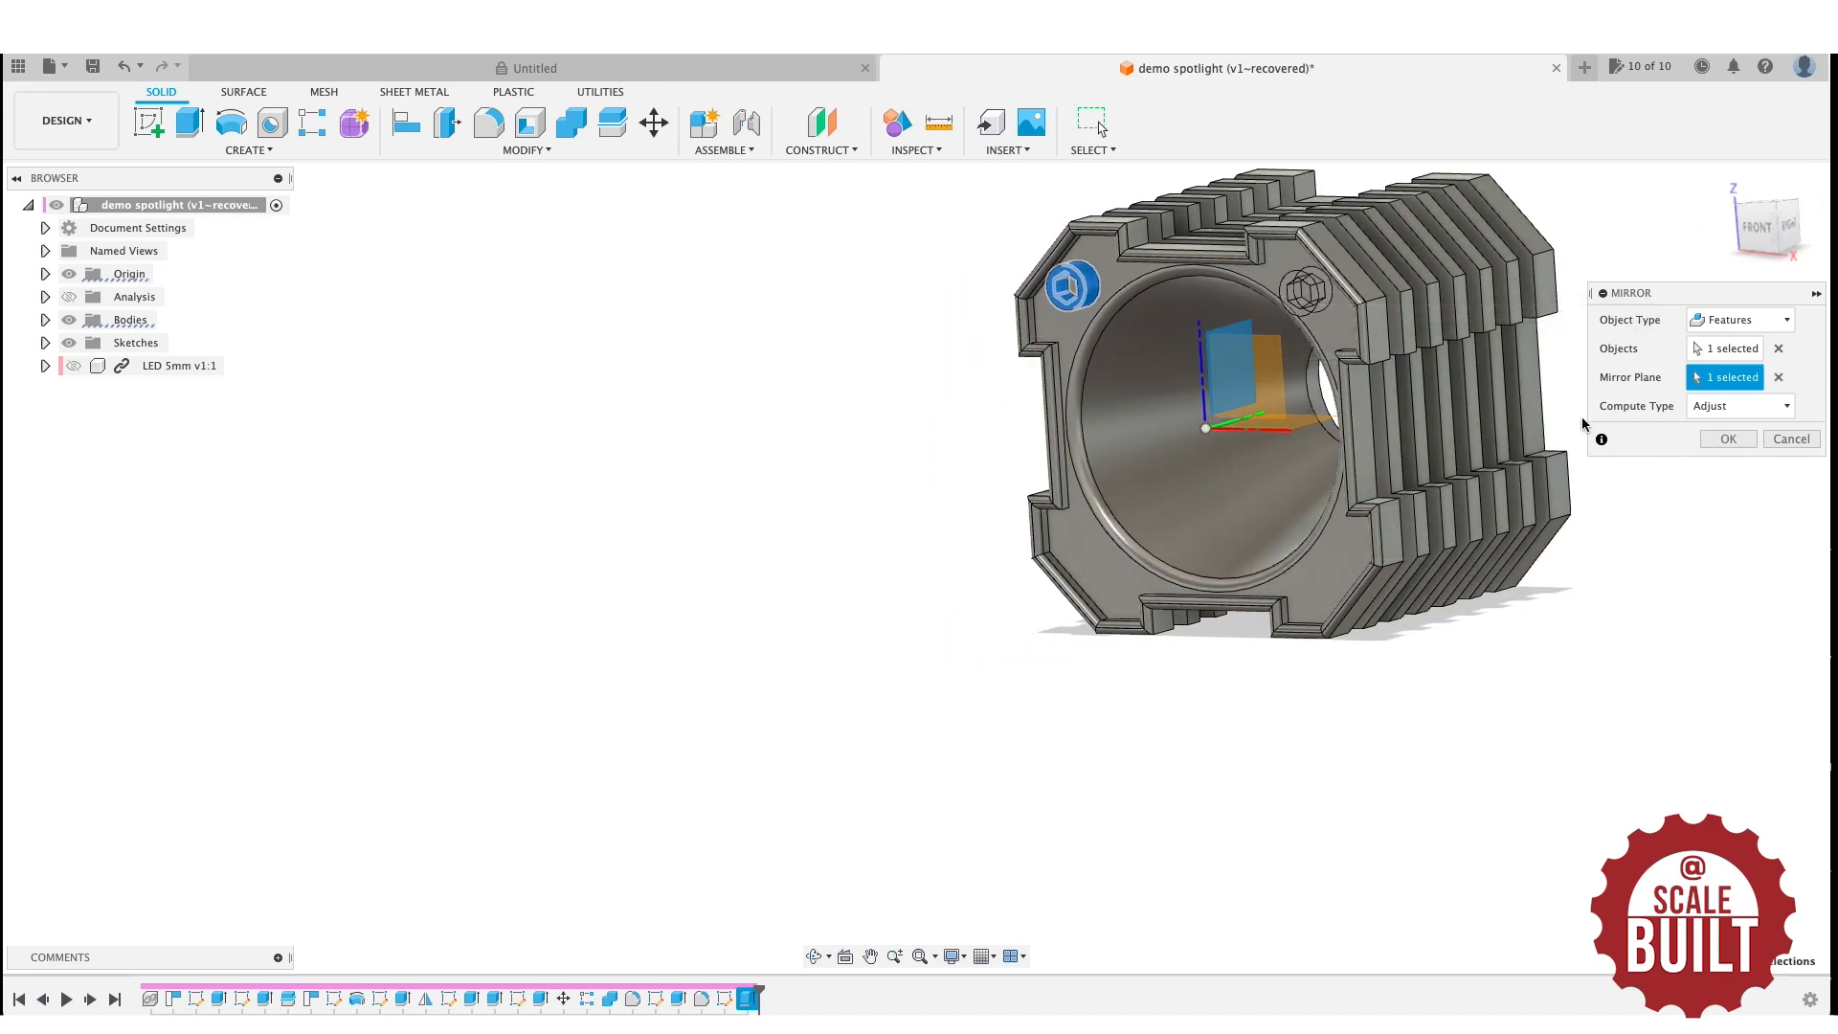
pyautogui.click(1731, 440)
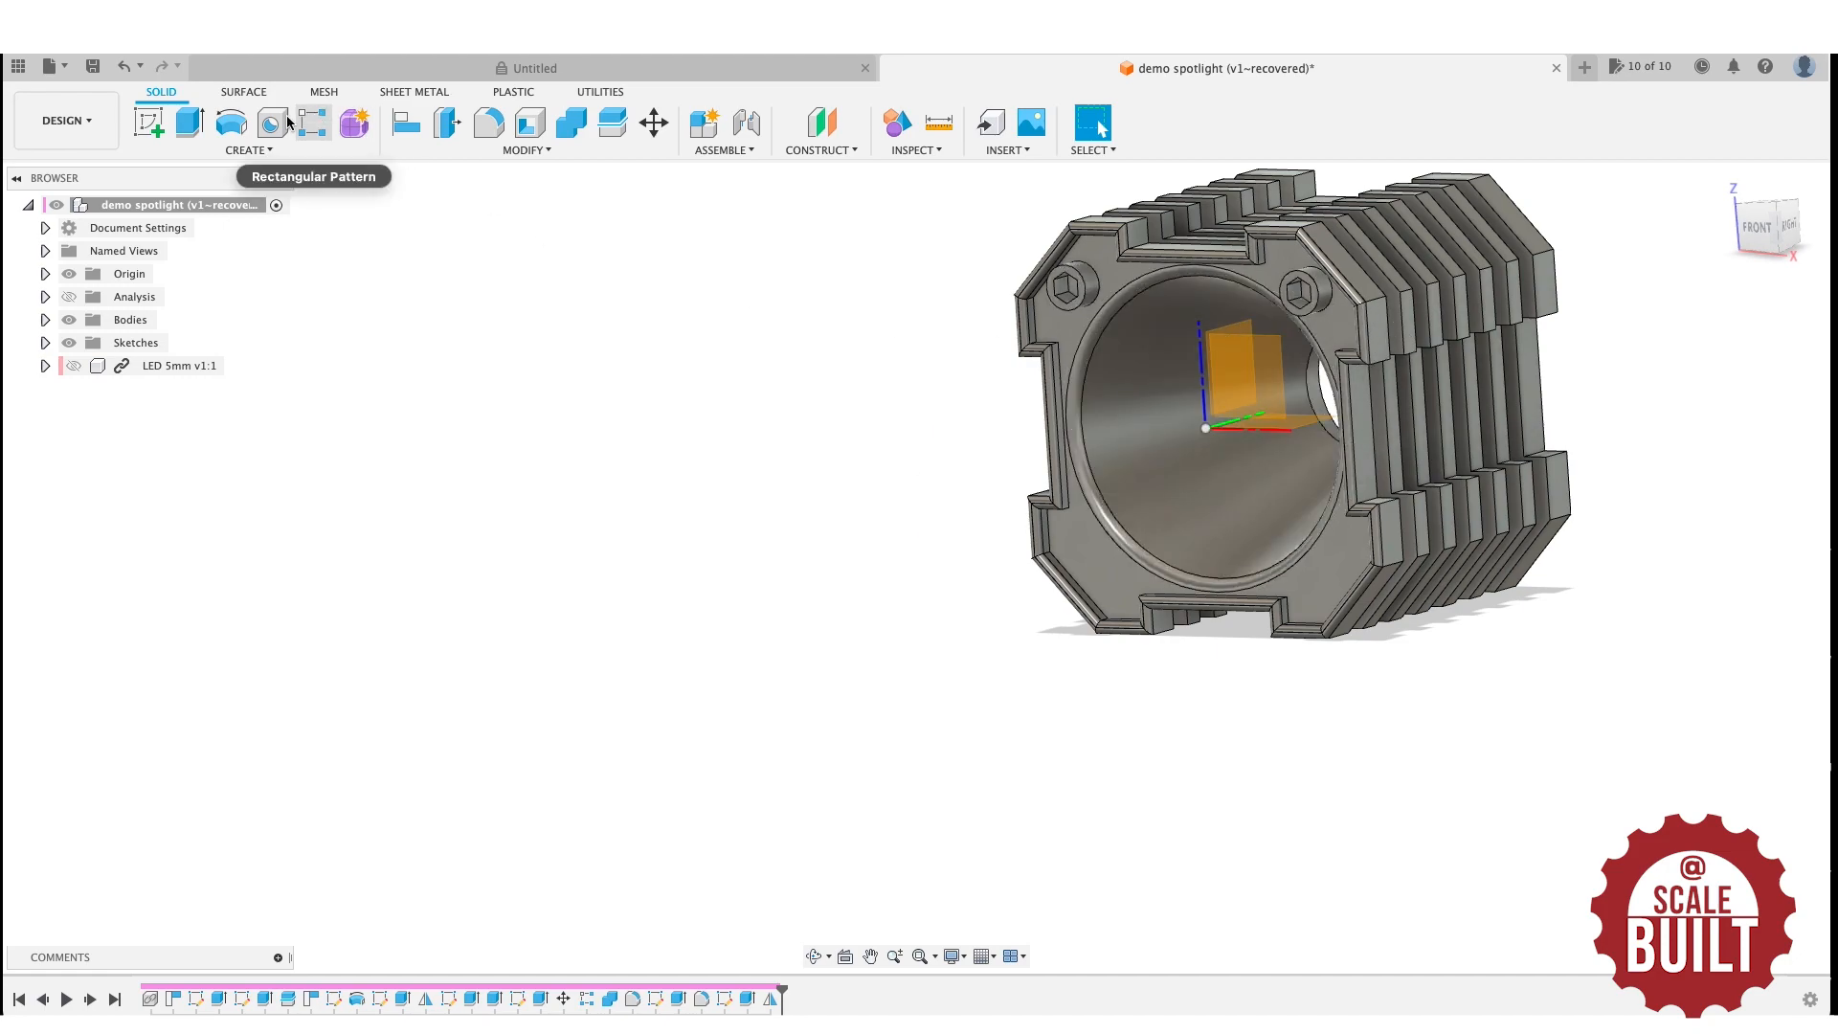
# Mirror both the hex screw extrusion and its mirror feature across the horizontal origin plane to the two lower corners.
pyautogui.click(261, 146)
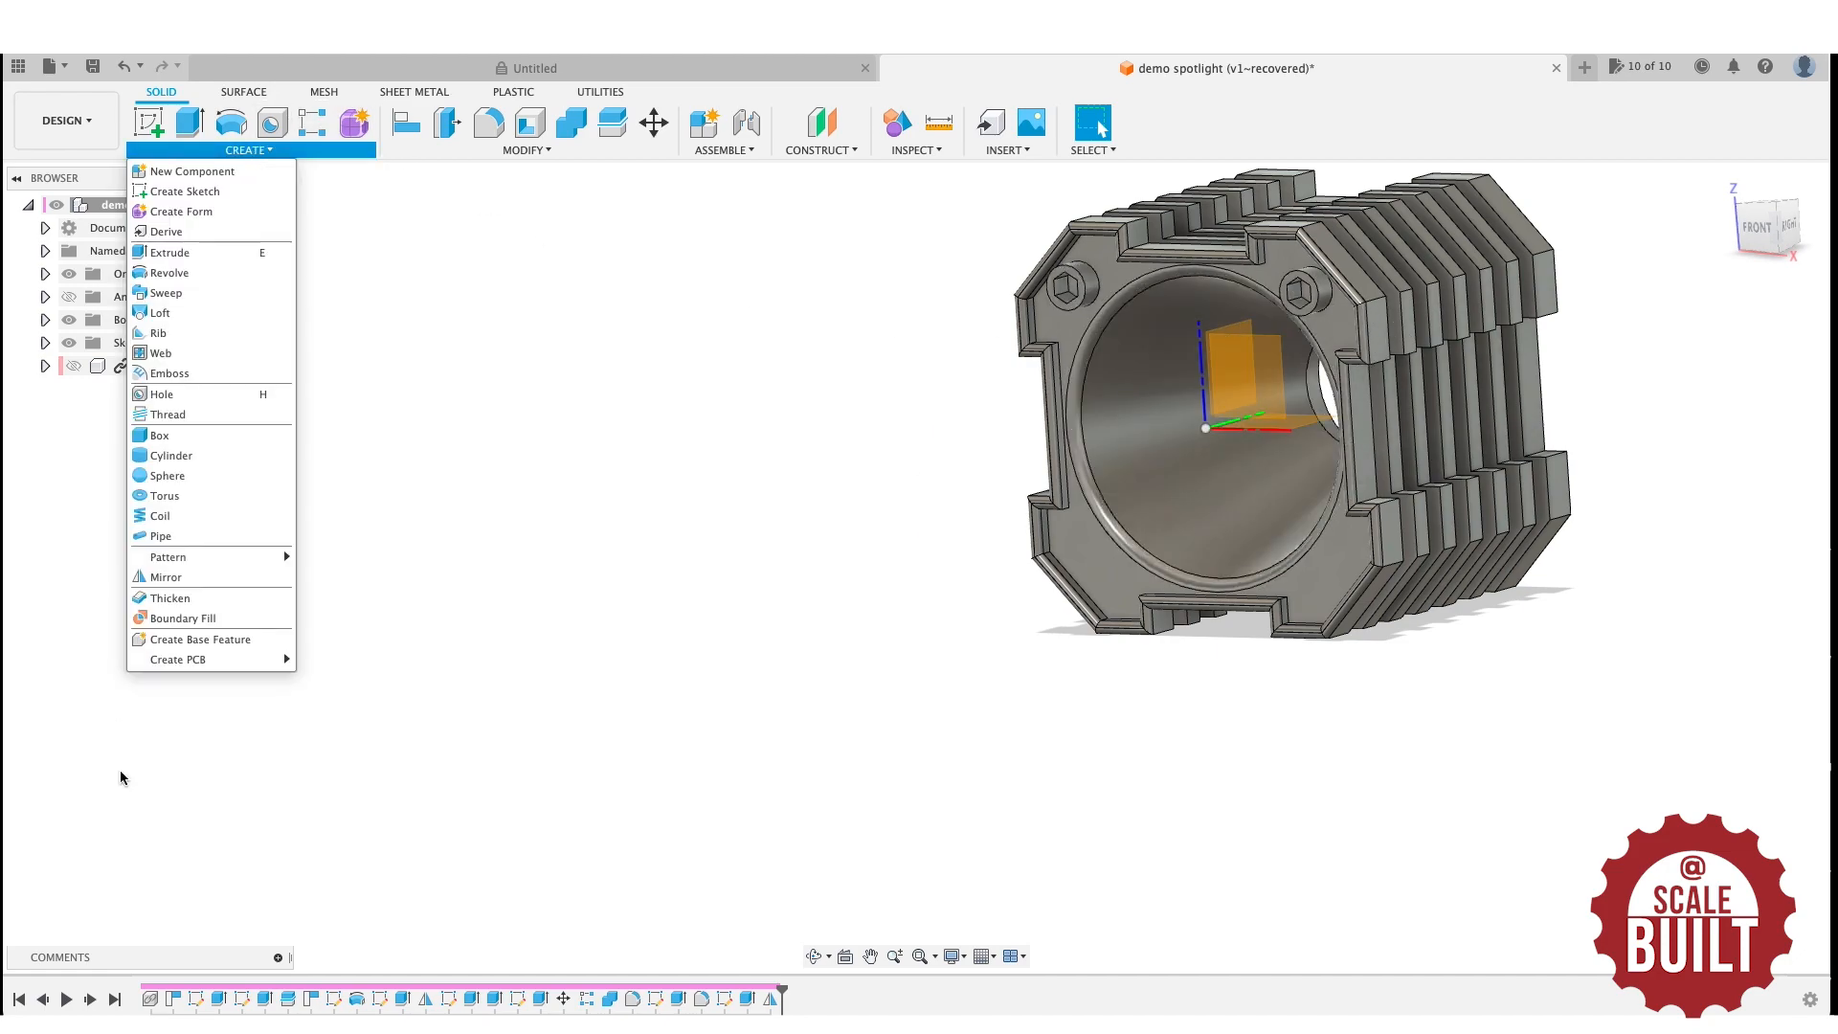
pyautogui.click(203, 577)
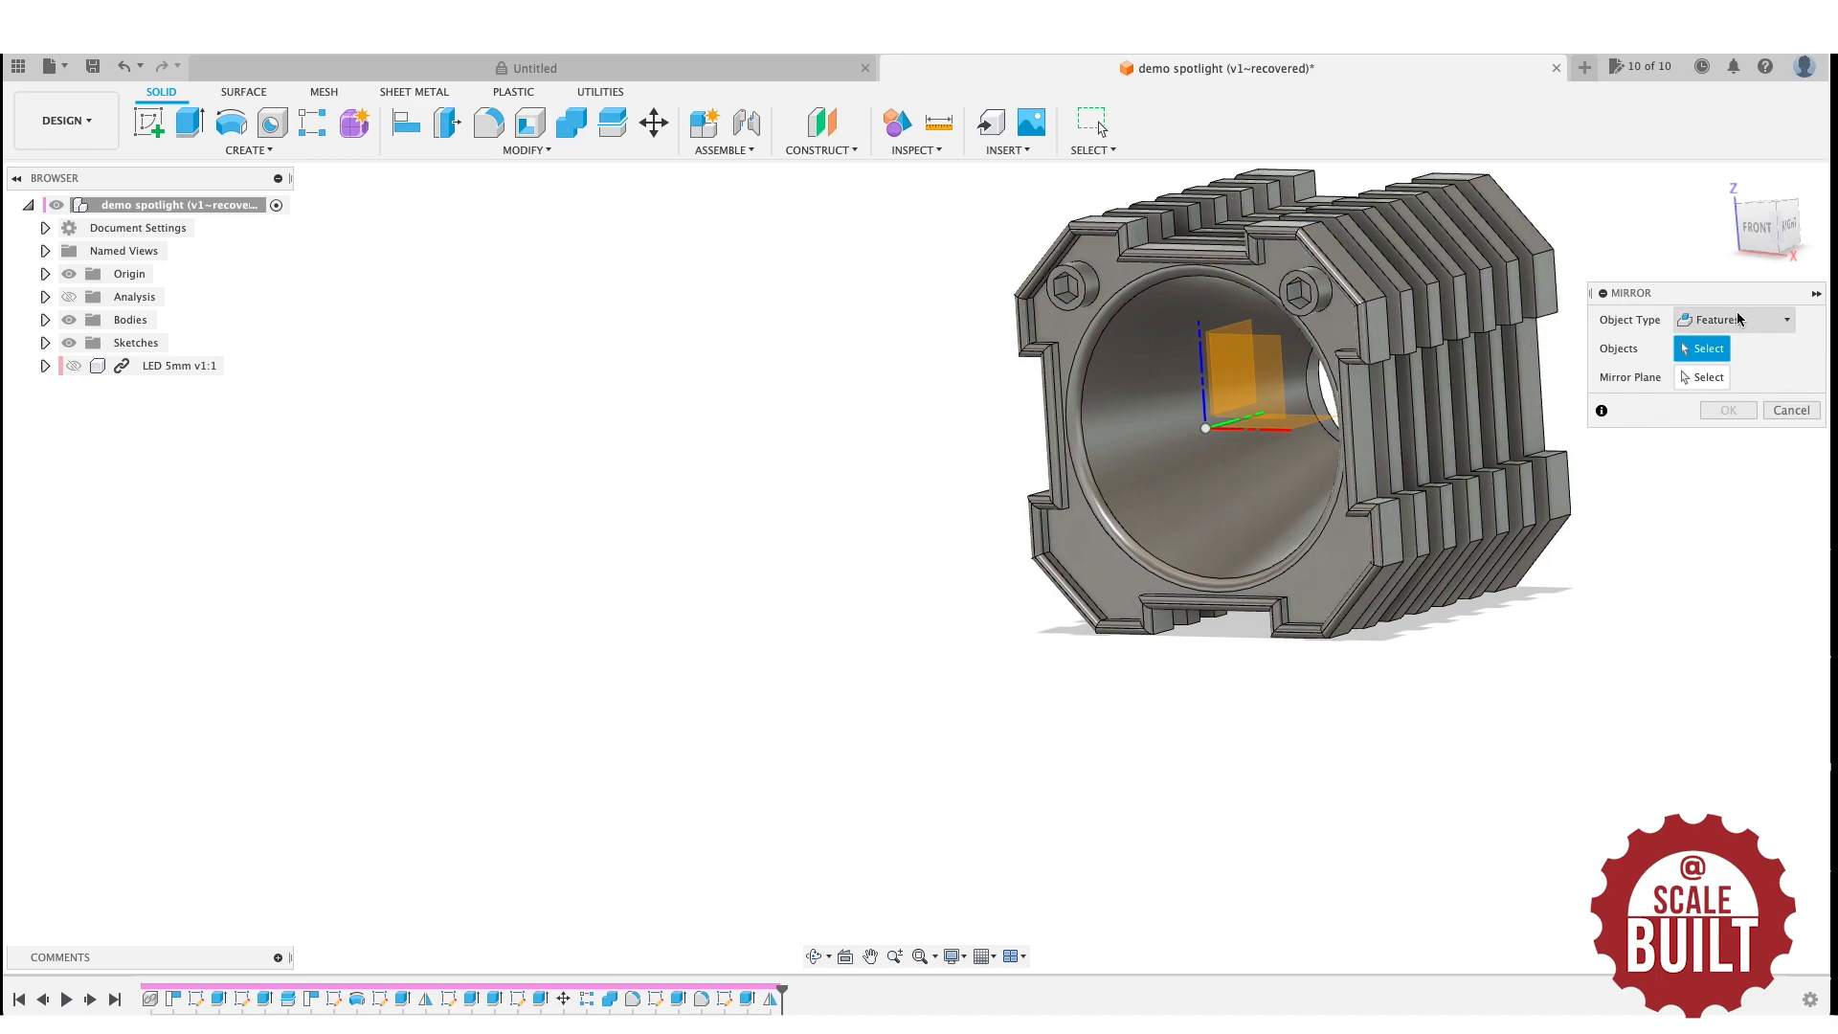
pyautogui.click(752, 999)
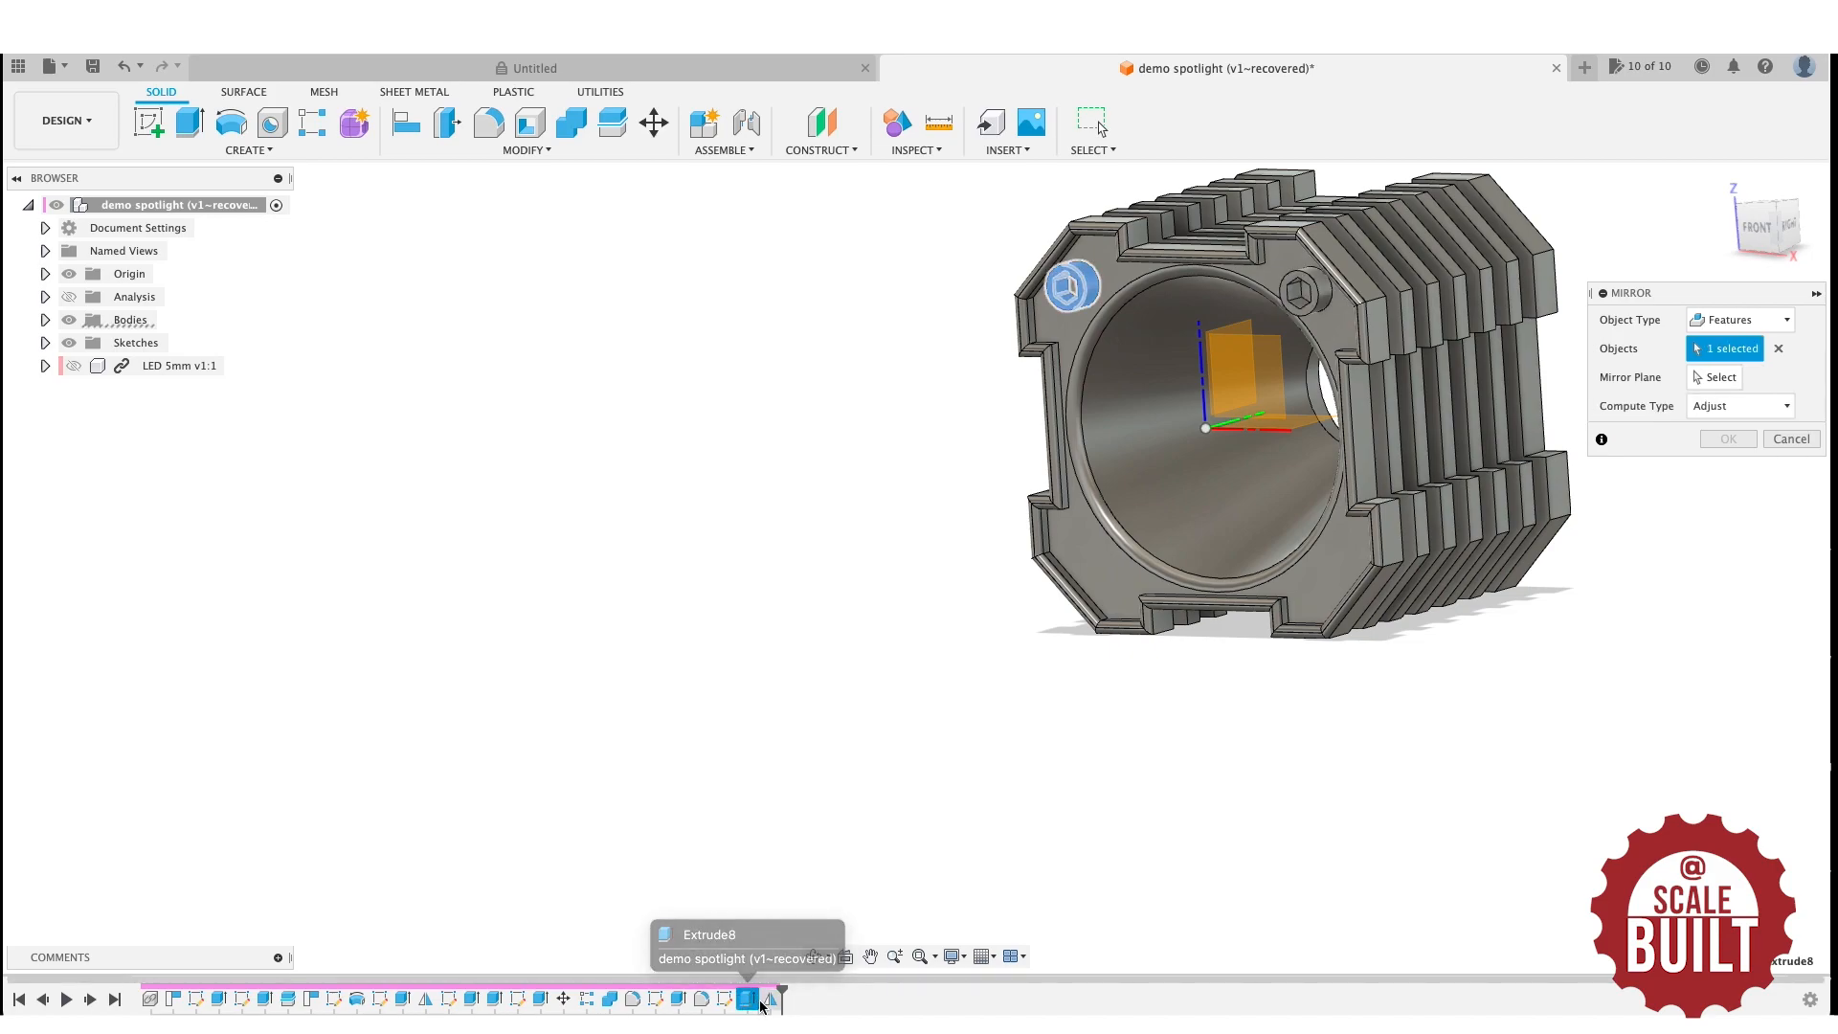
pyautogui.click(770, 999)
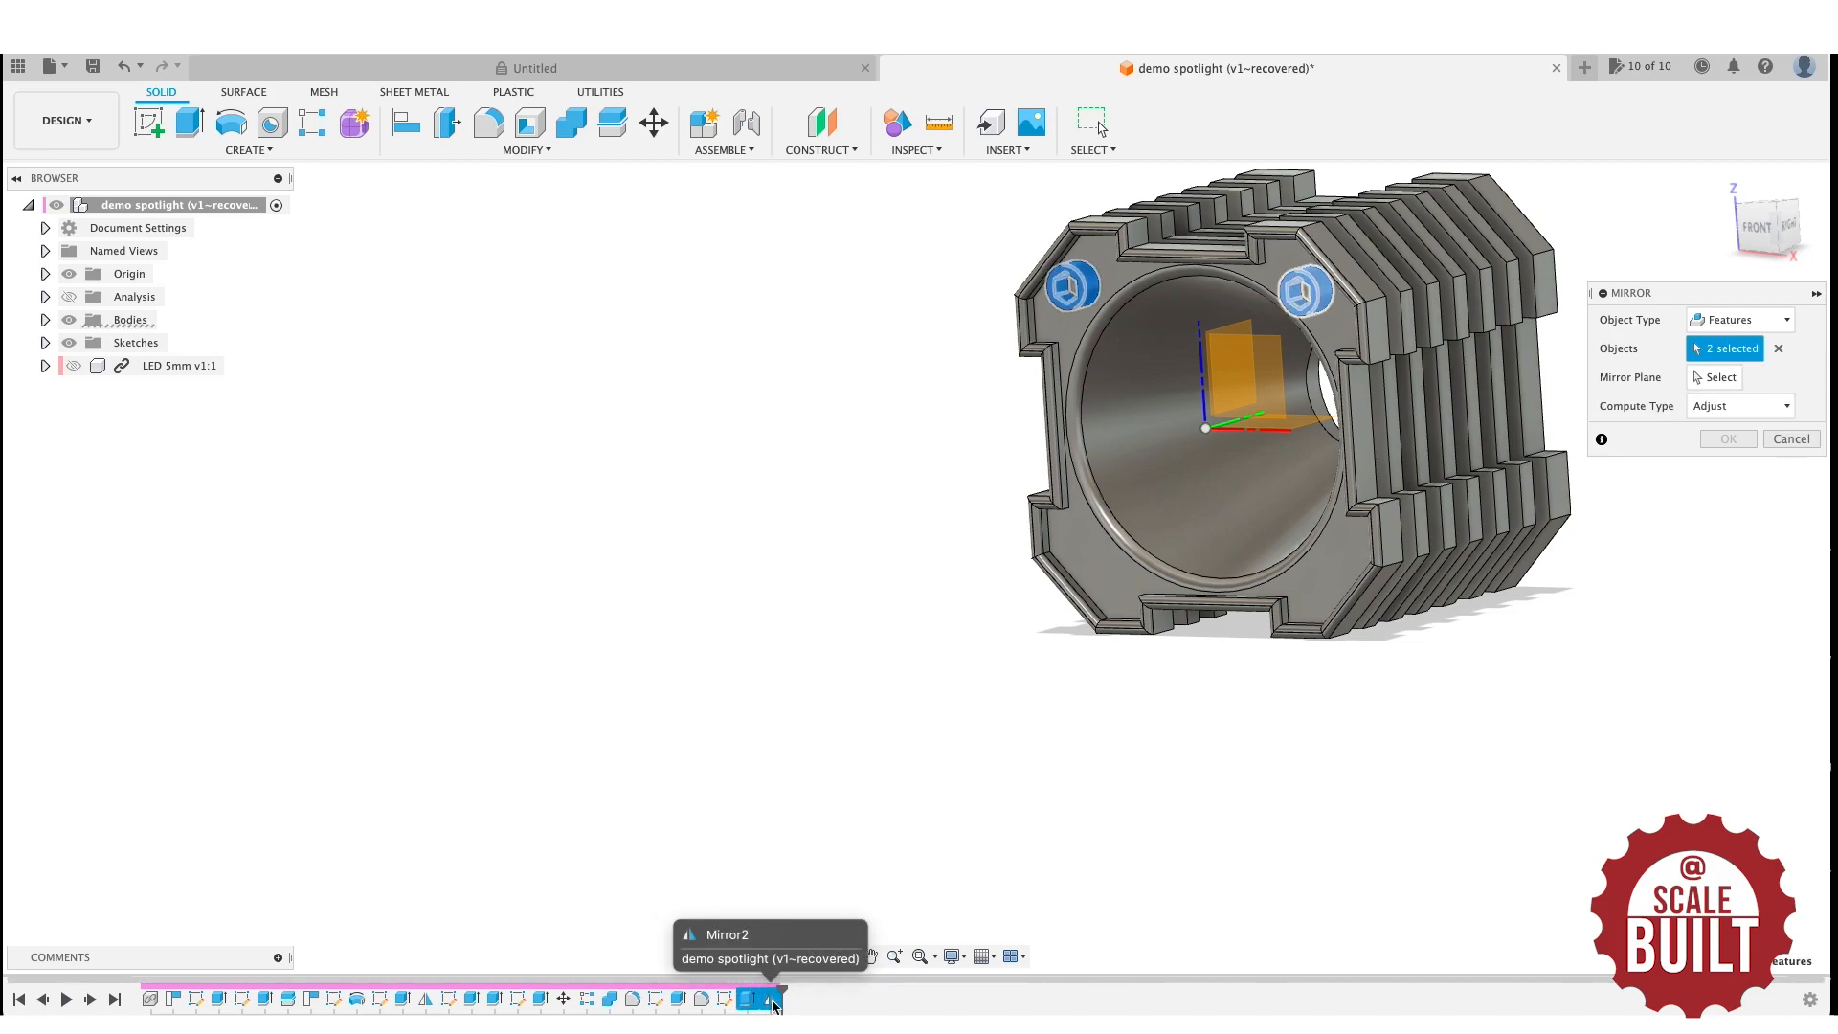
pyautogui.click(1723, 381)
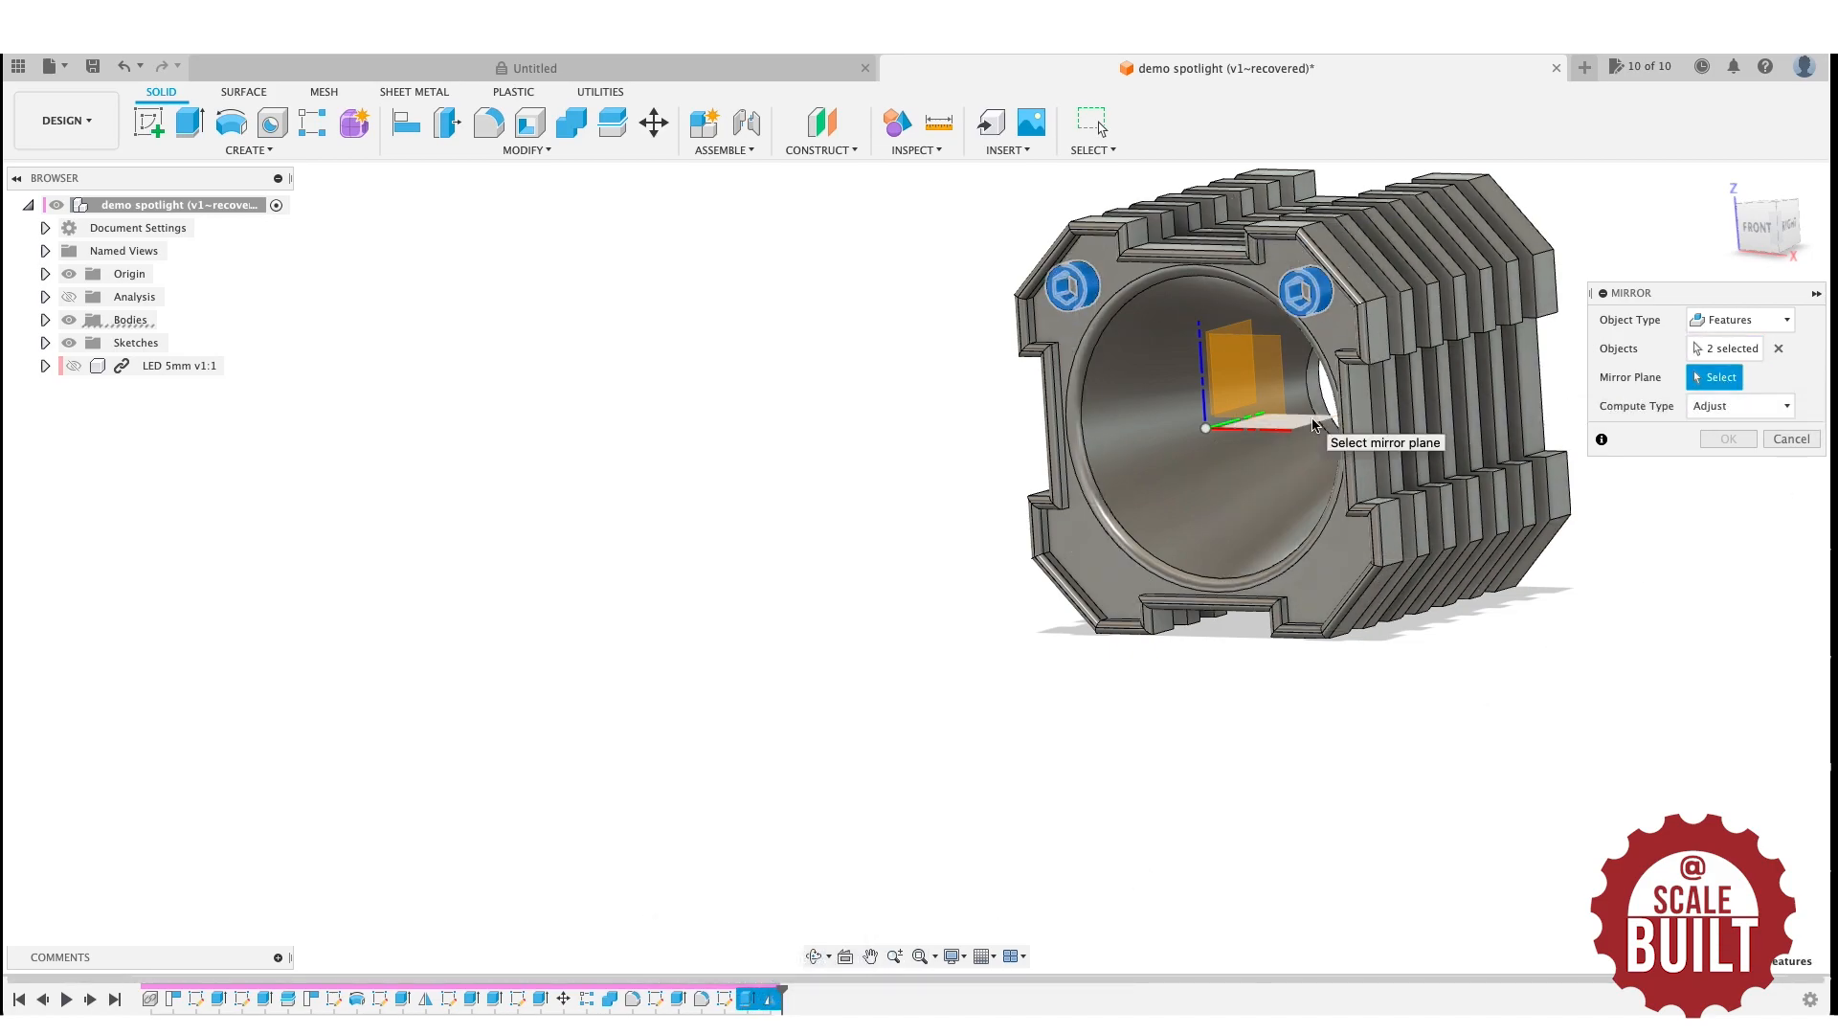
pyautogui.click(1353, 423)
pyautogui.click(1723, 438)
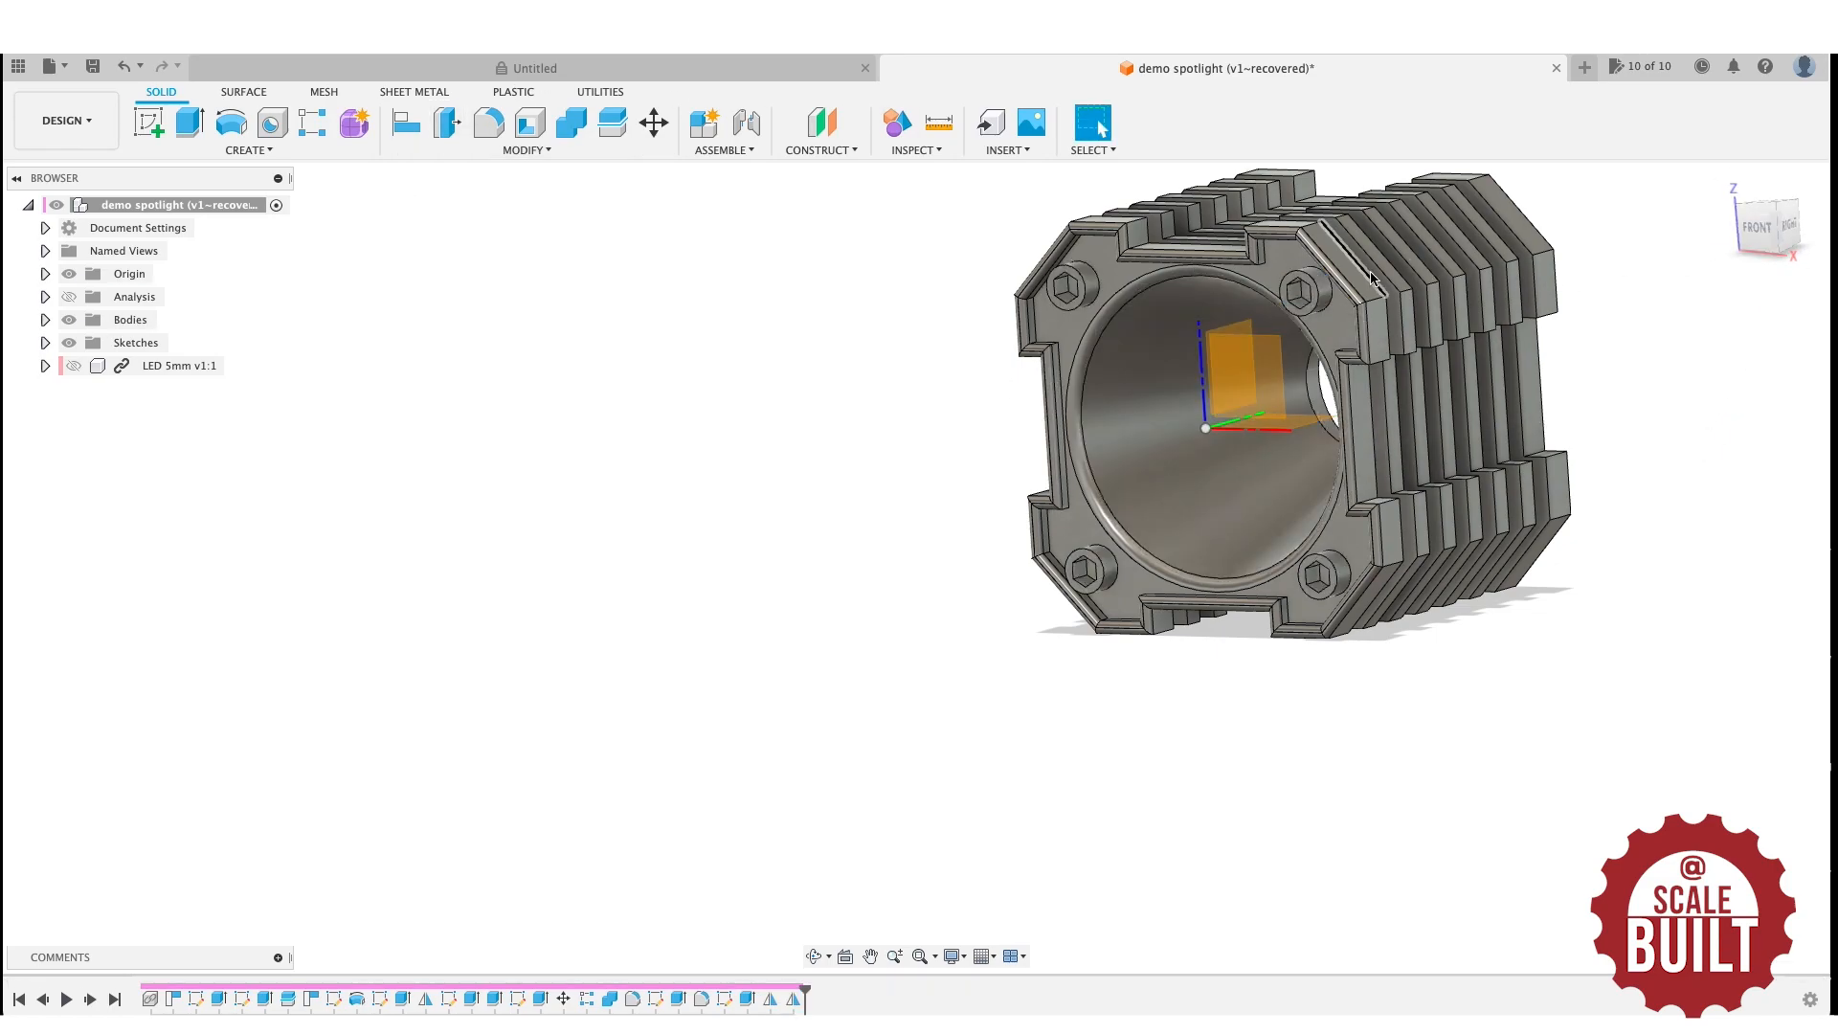
# Save the design as a new version with the description "User Saved".
pyautogui.moveTo(1746, 238); pyautogui.dragTo(1321, 297)
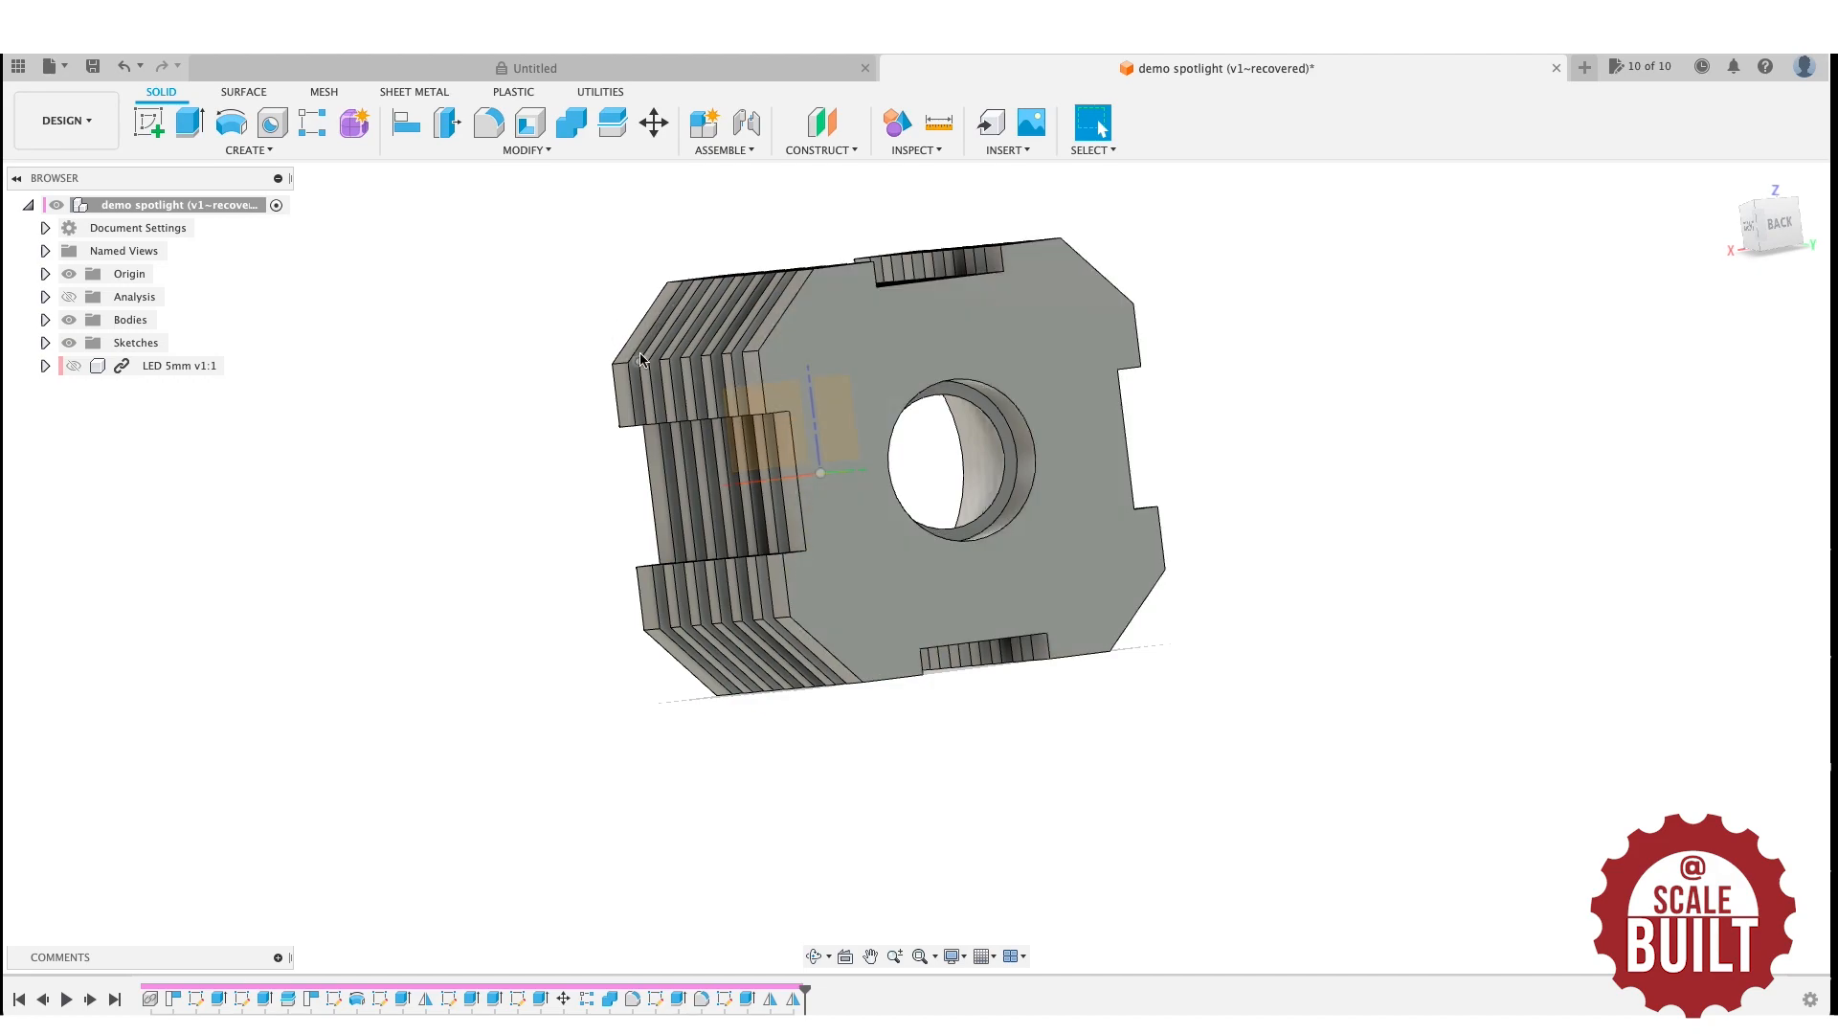
pyautogui.click(98, 65)
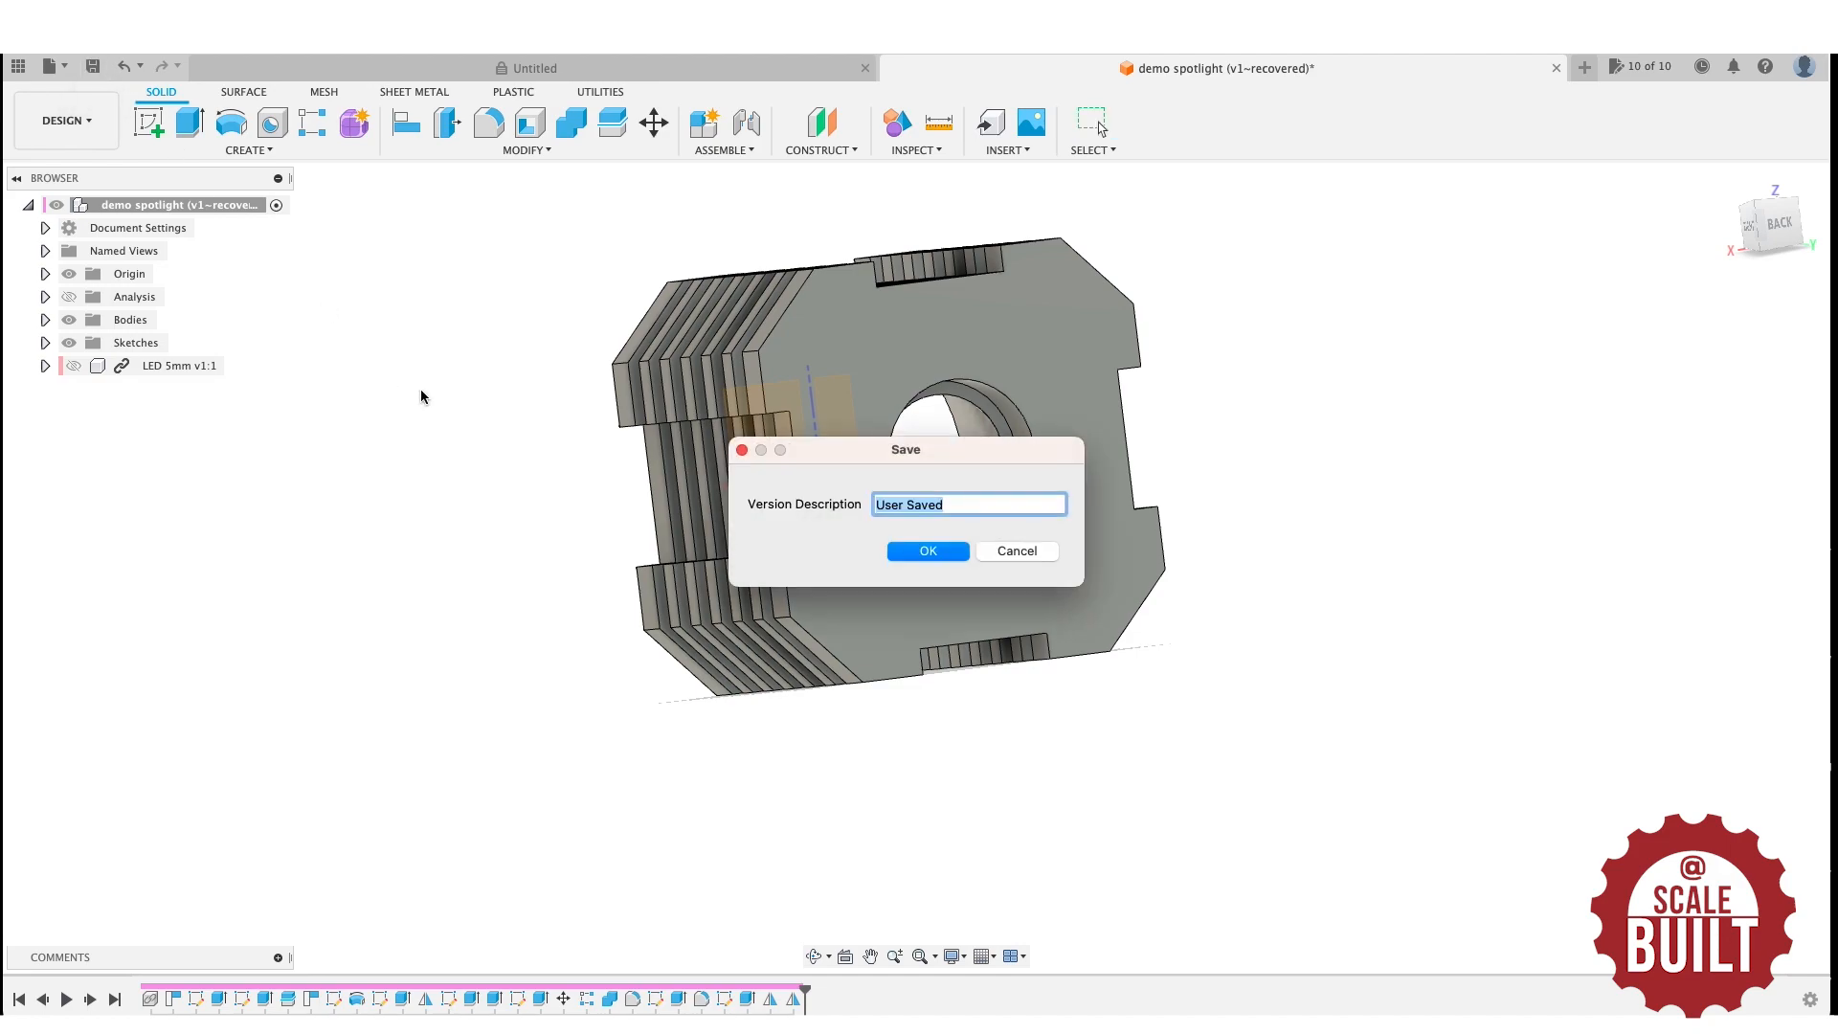
pyautogui.click(943, 552)
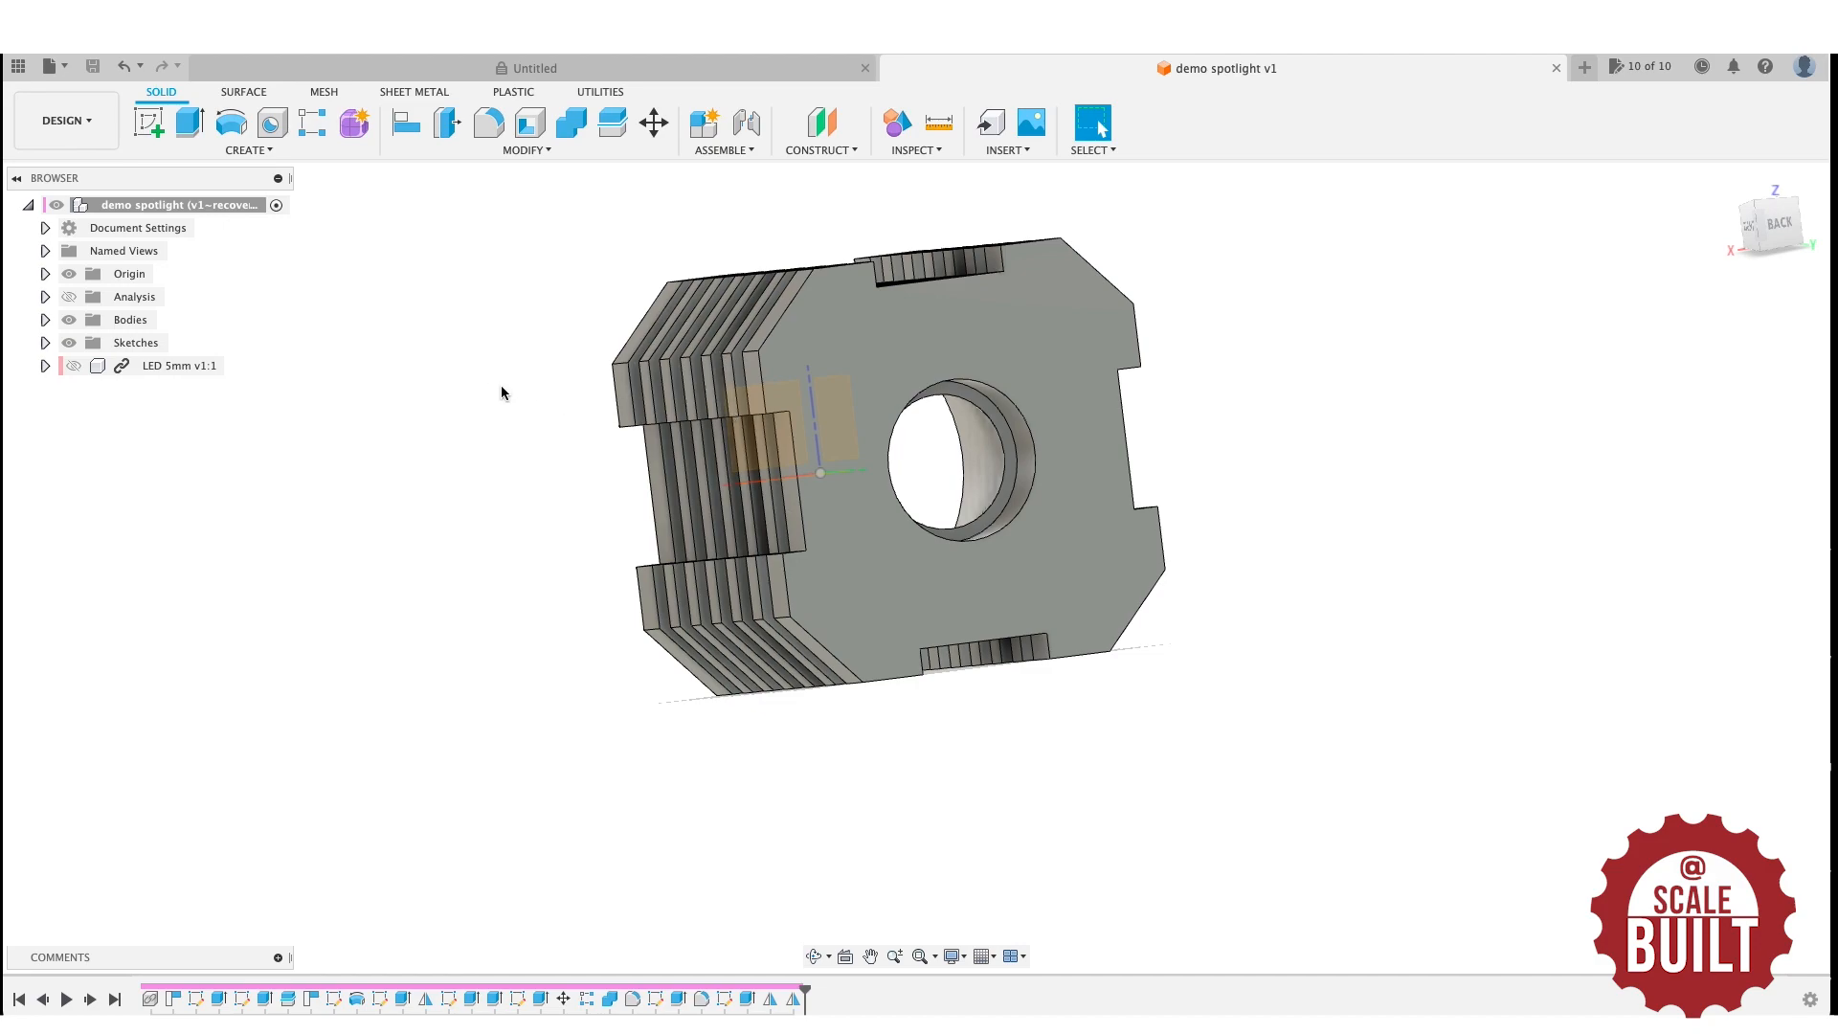
# Sketch a center rectangle on the housing's back face, centred on the vertical axis below the body and overlapping the bottom notch.
pyautogui.click(148, 121)
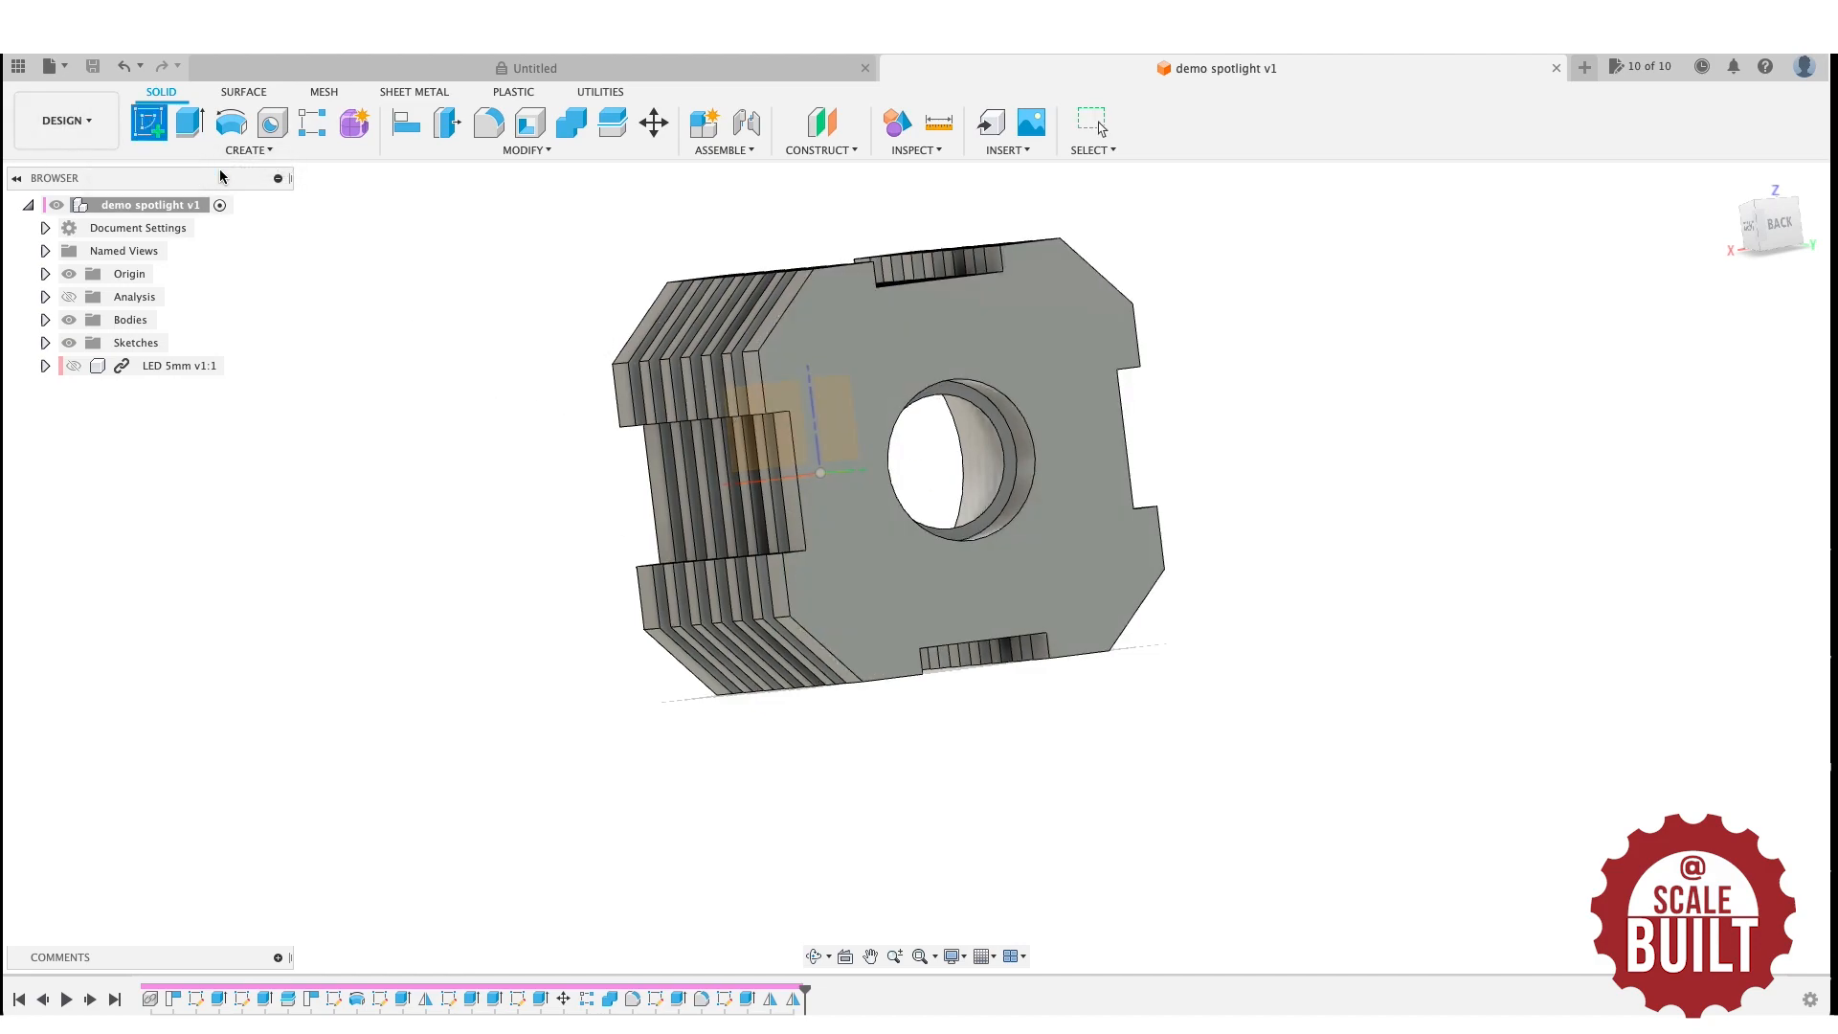
pyautogui.click(935, 655)
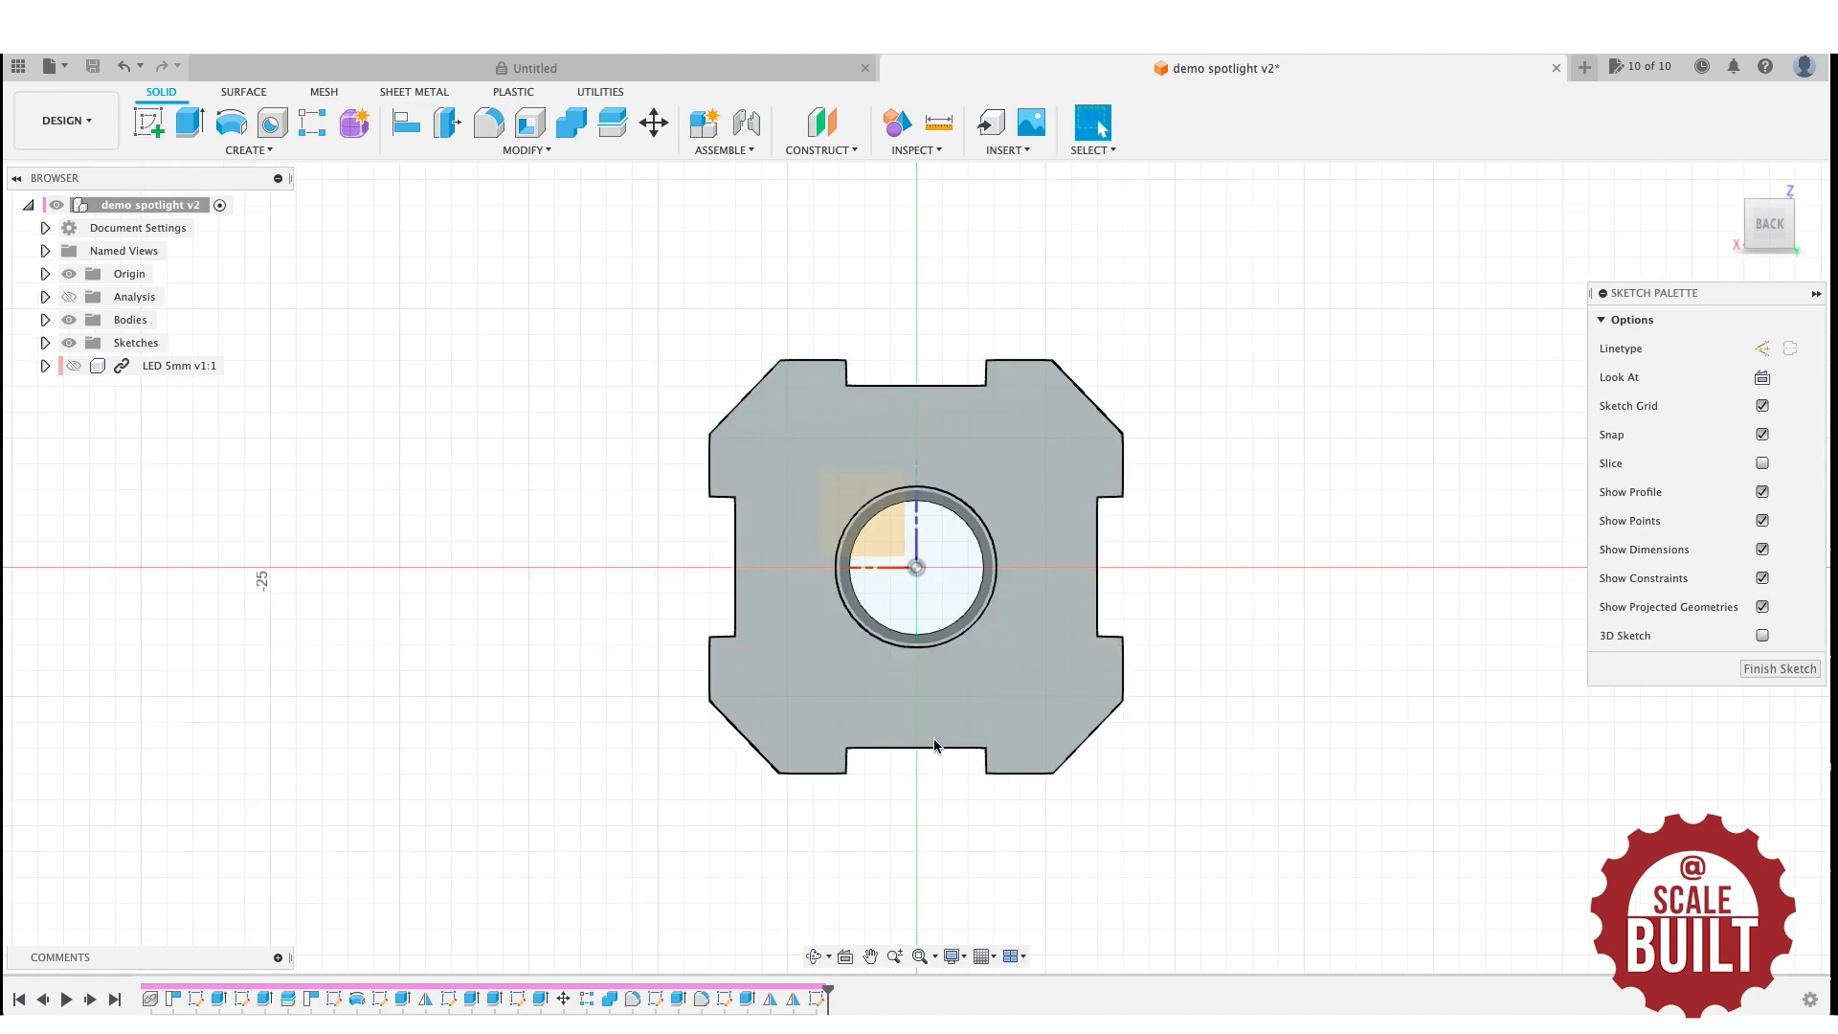
pyautogui.press('s')
pyautogui.click(1043, 788)
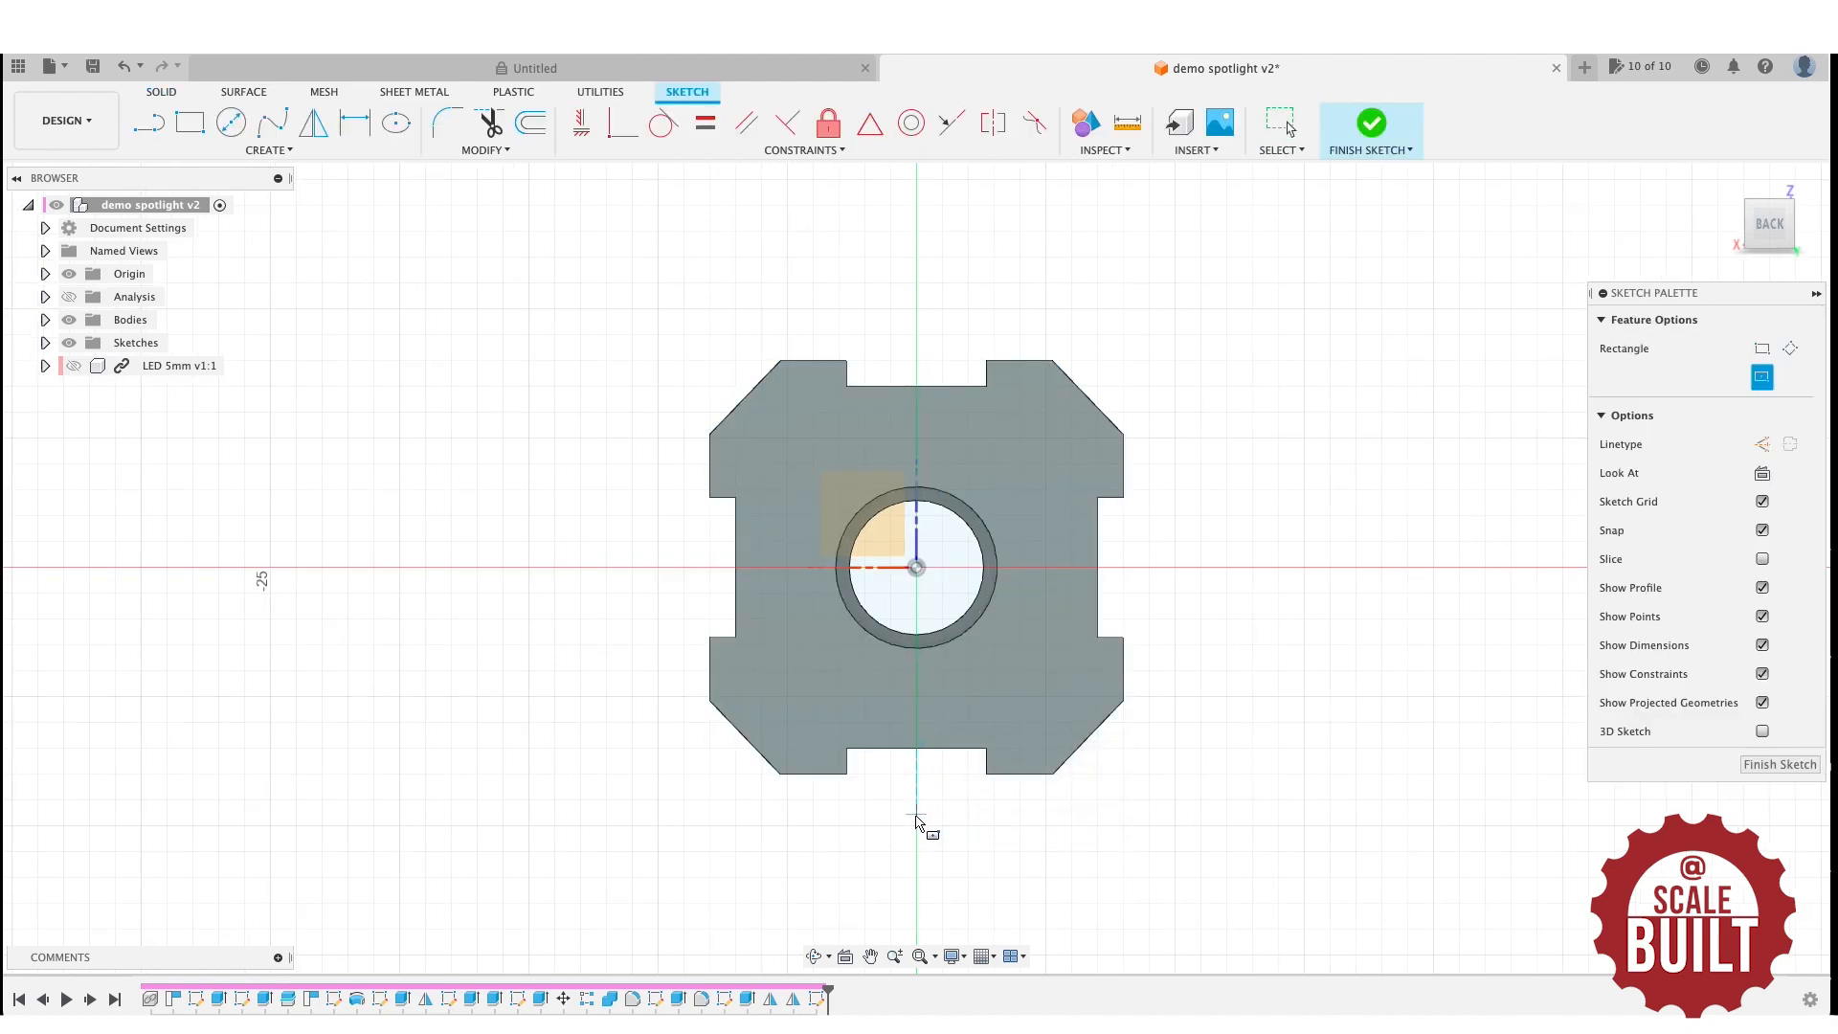
pyautogui.click(916, 825)
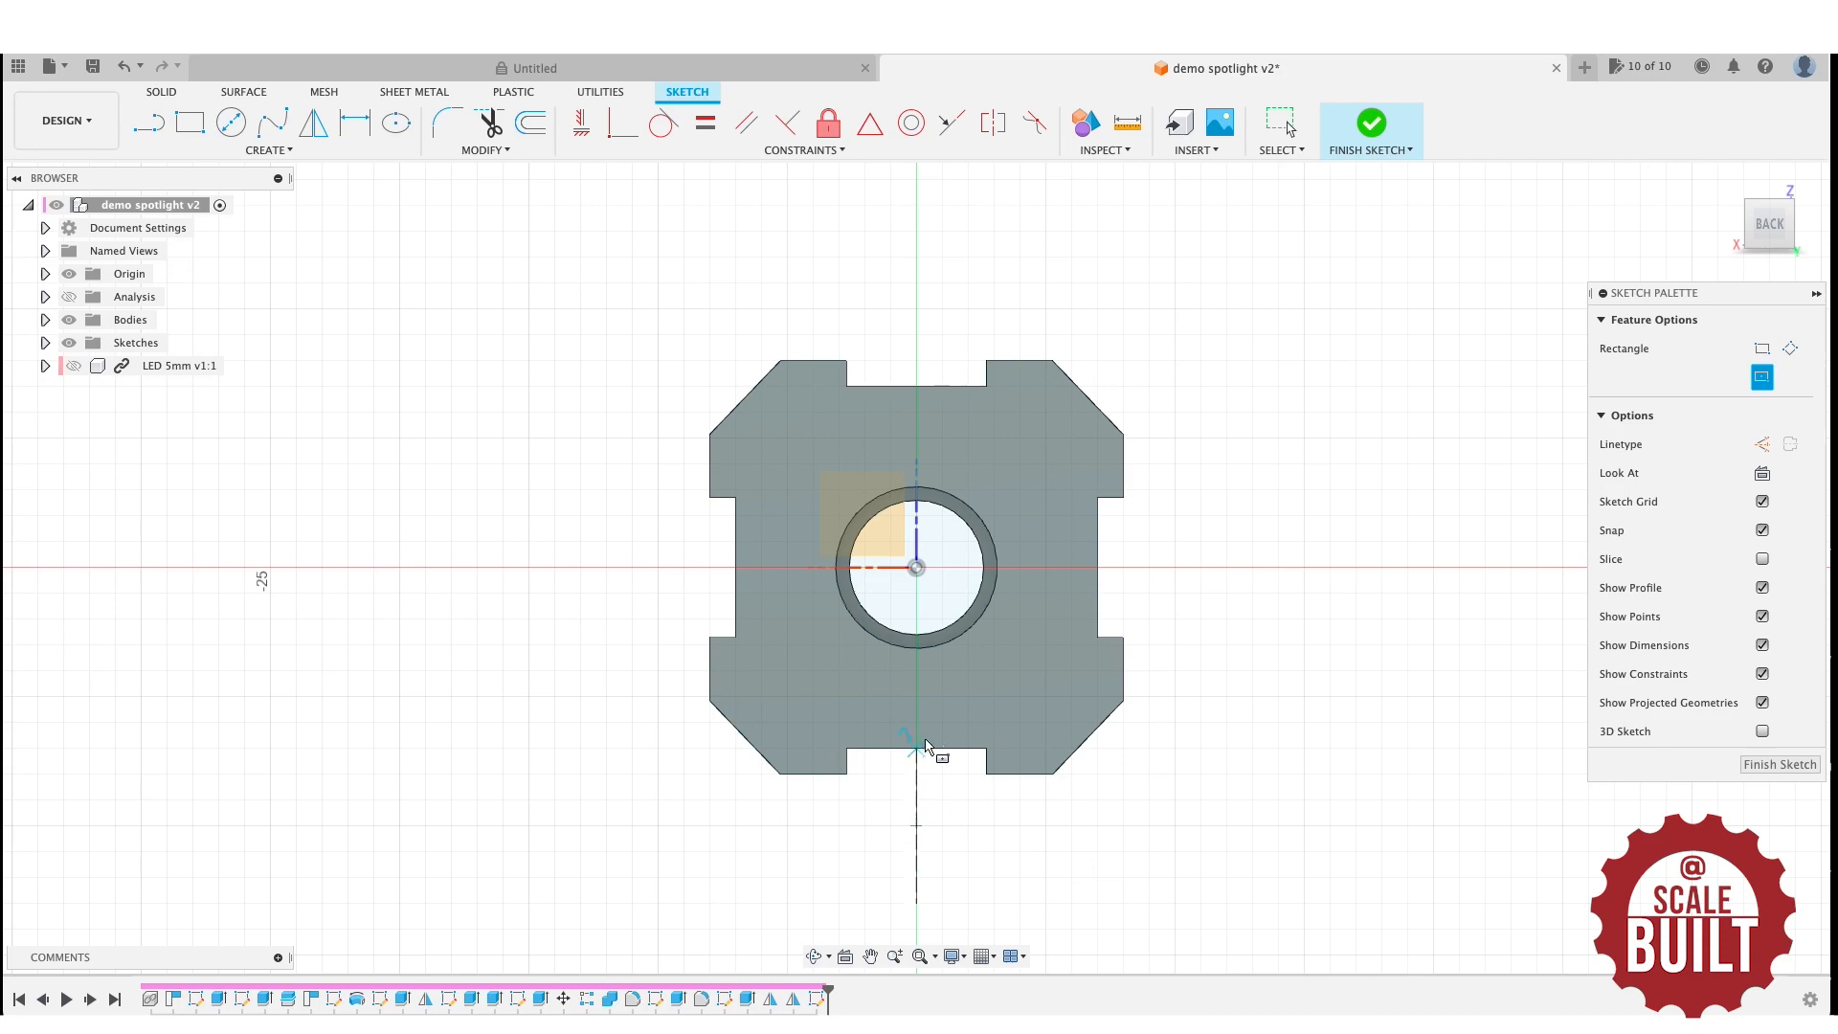
pyautogui.click(1018, 709)
# Extrude both rectangle profiles on the housing's back face by -8.20 mm towards the front as a new body.
pyautogui.press('q')
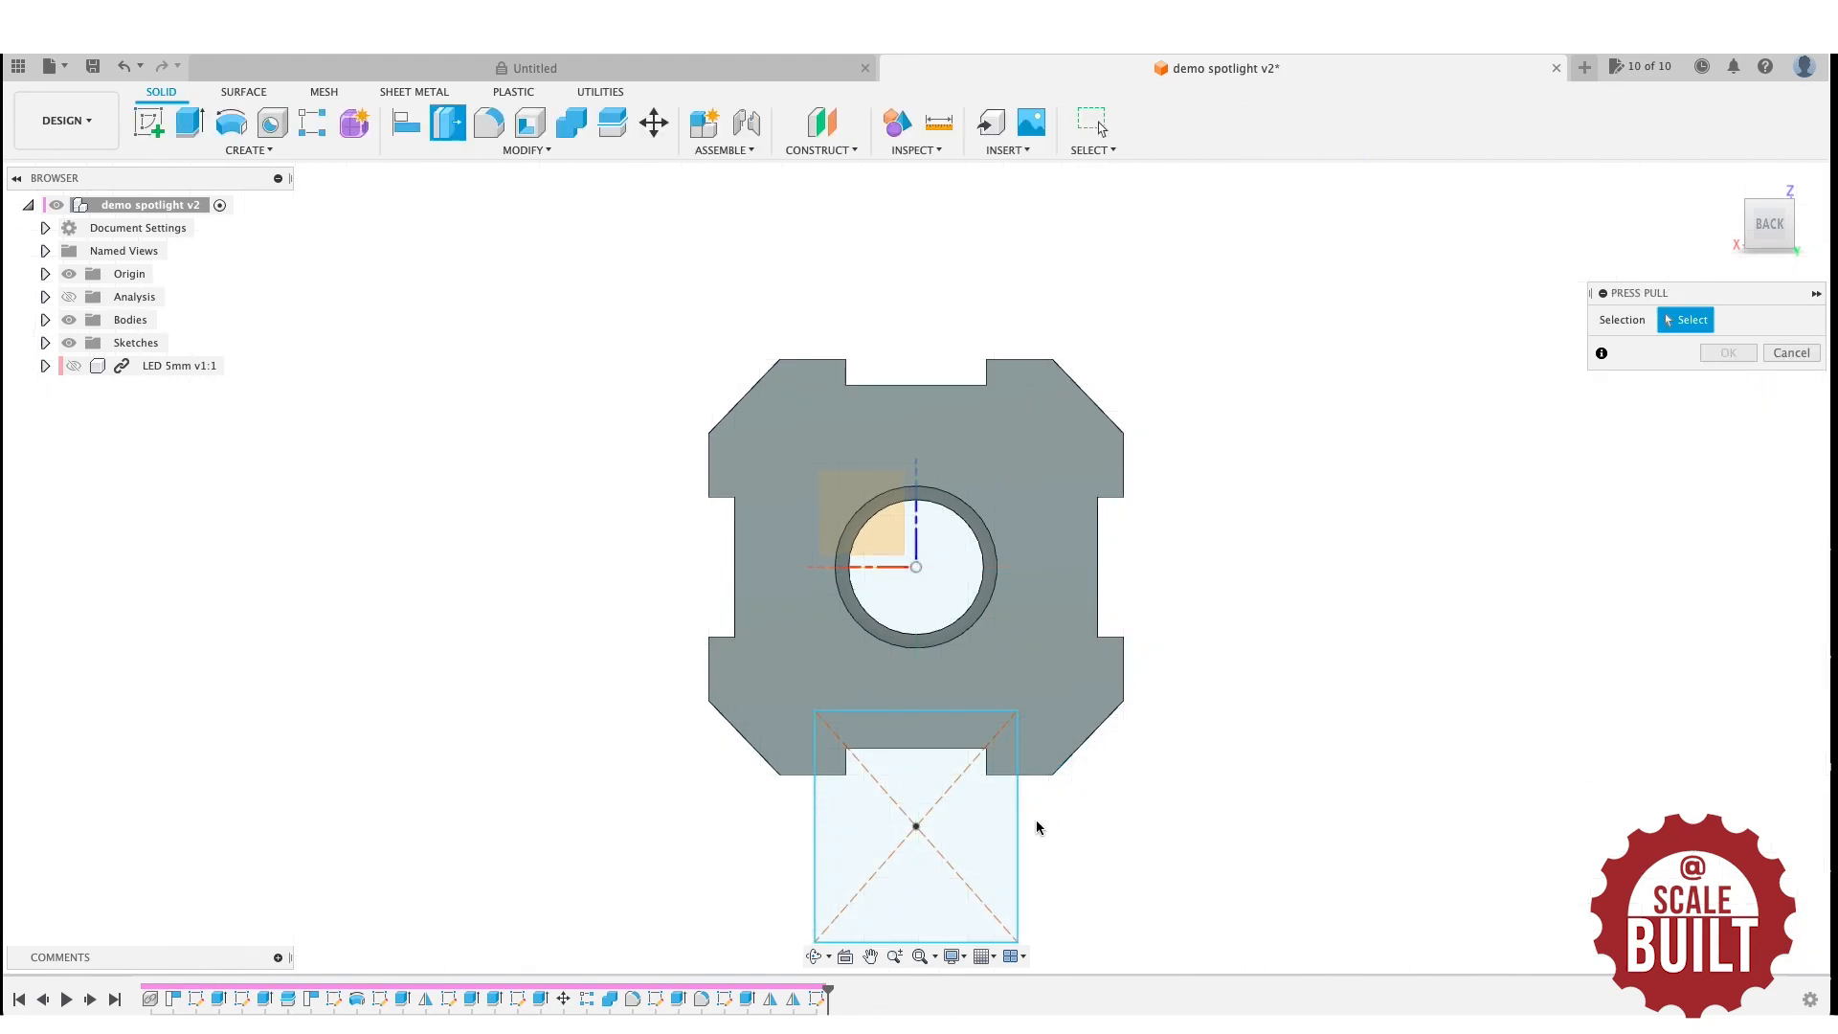
pyautogui.click(996, 832)
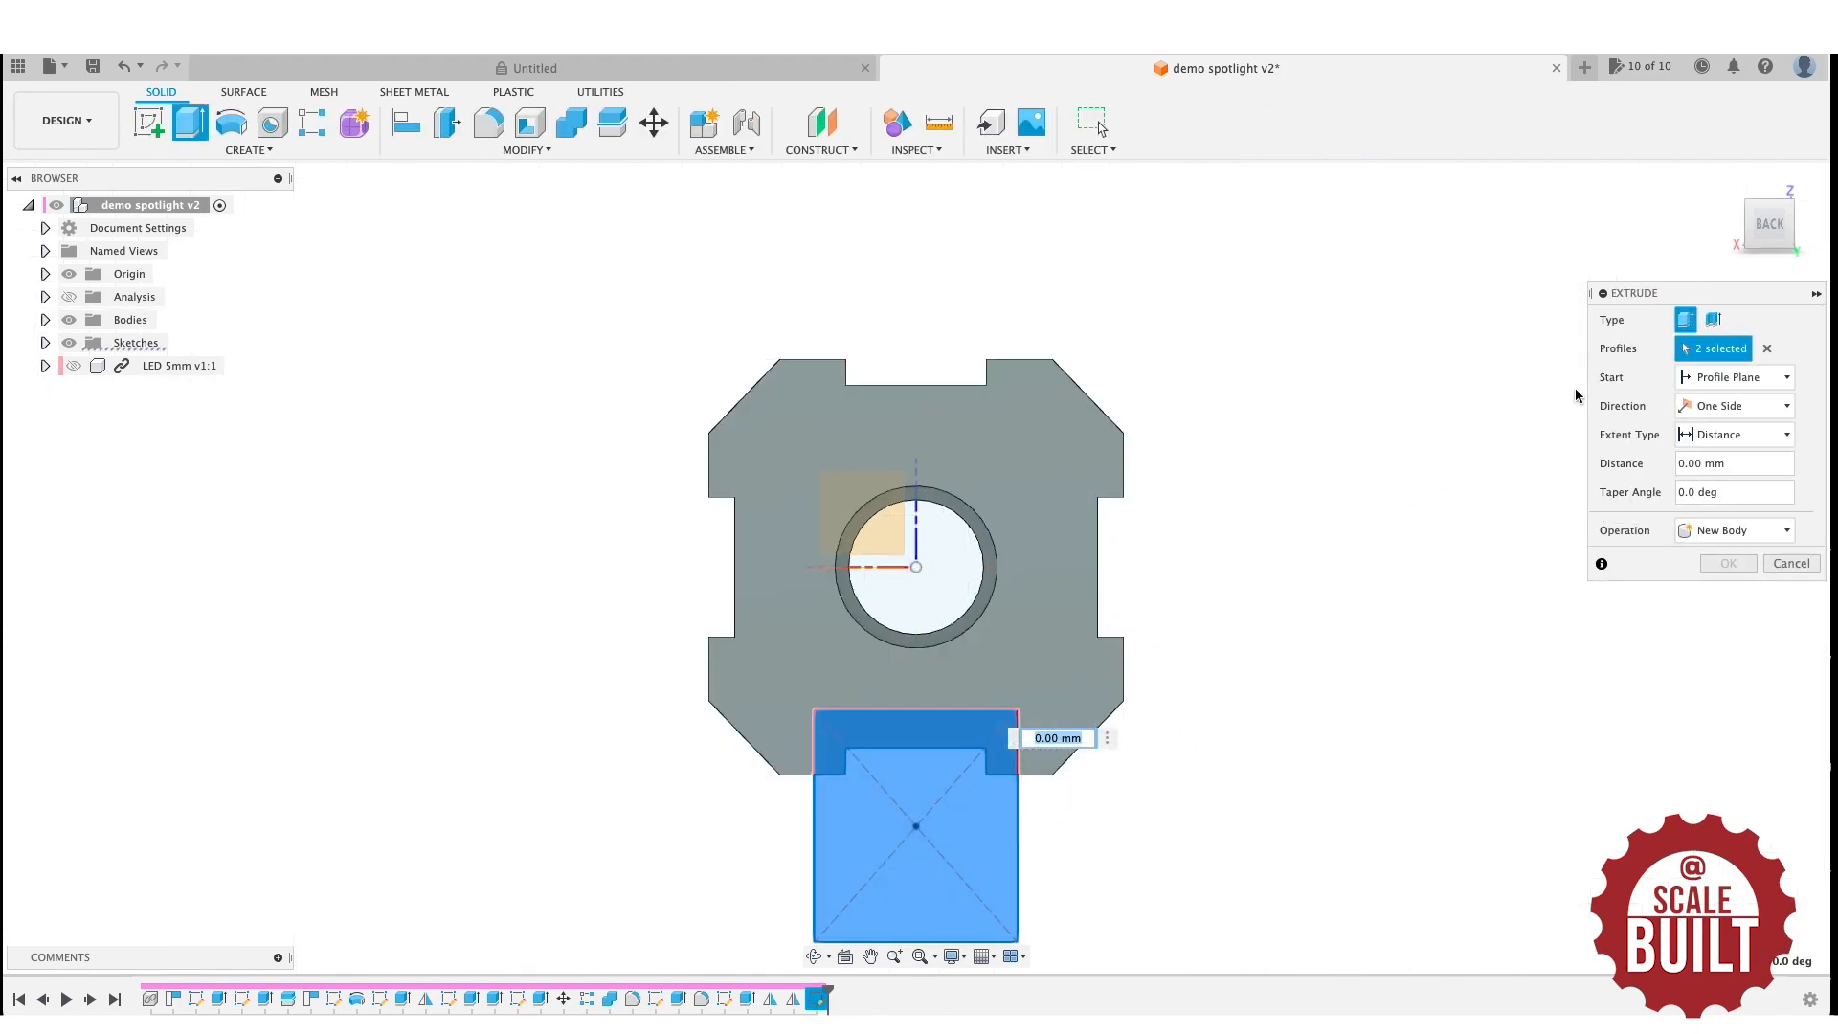
pyautogui.click(1805, 225)
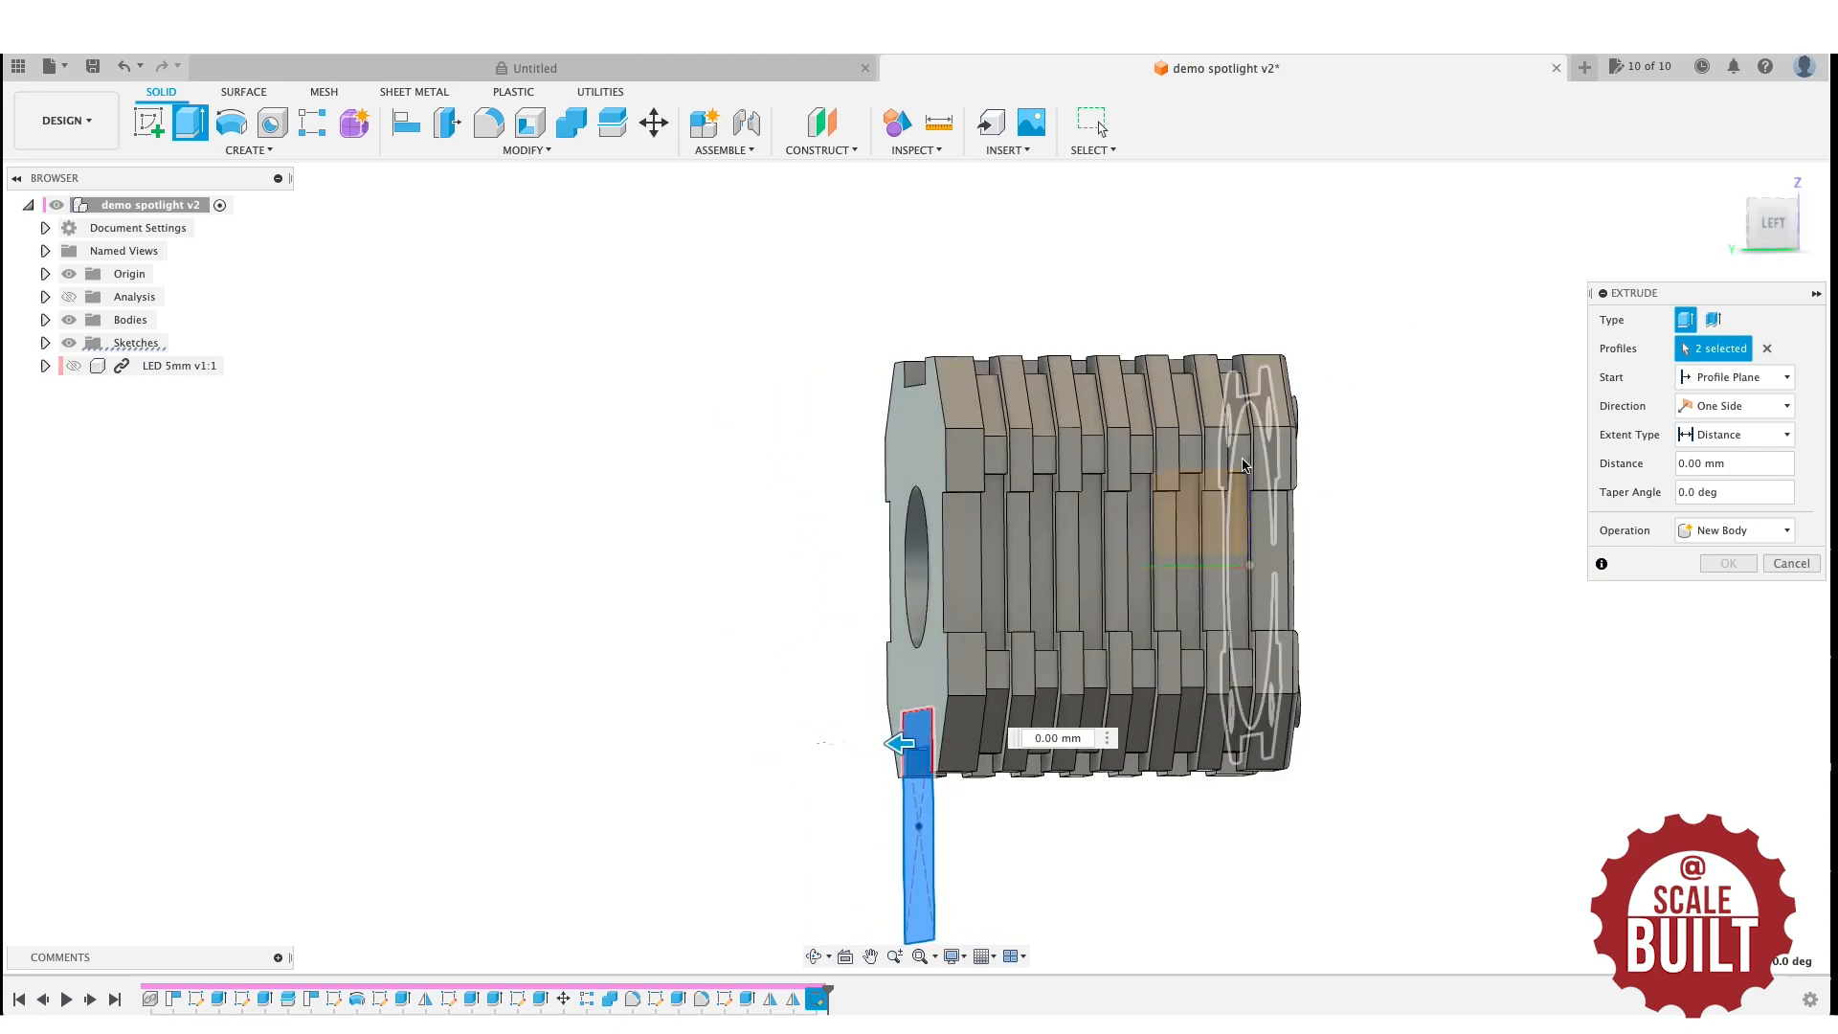
pyautogui.moveTo(900, 743); pyautogui.dragTo(1120, 768)
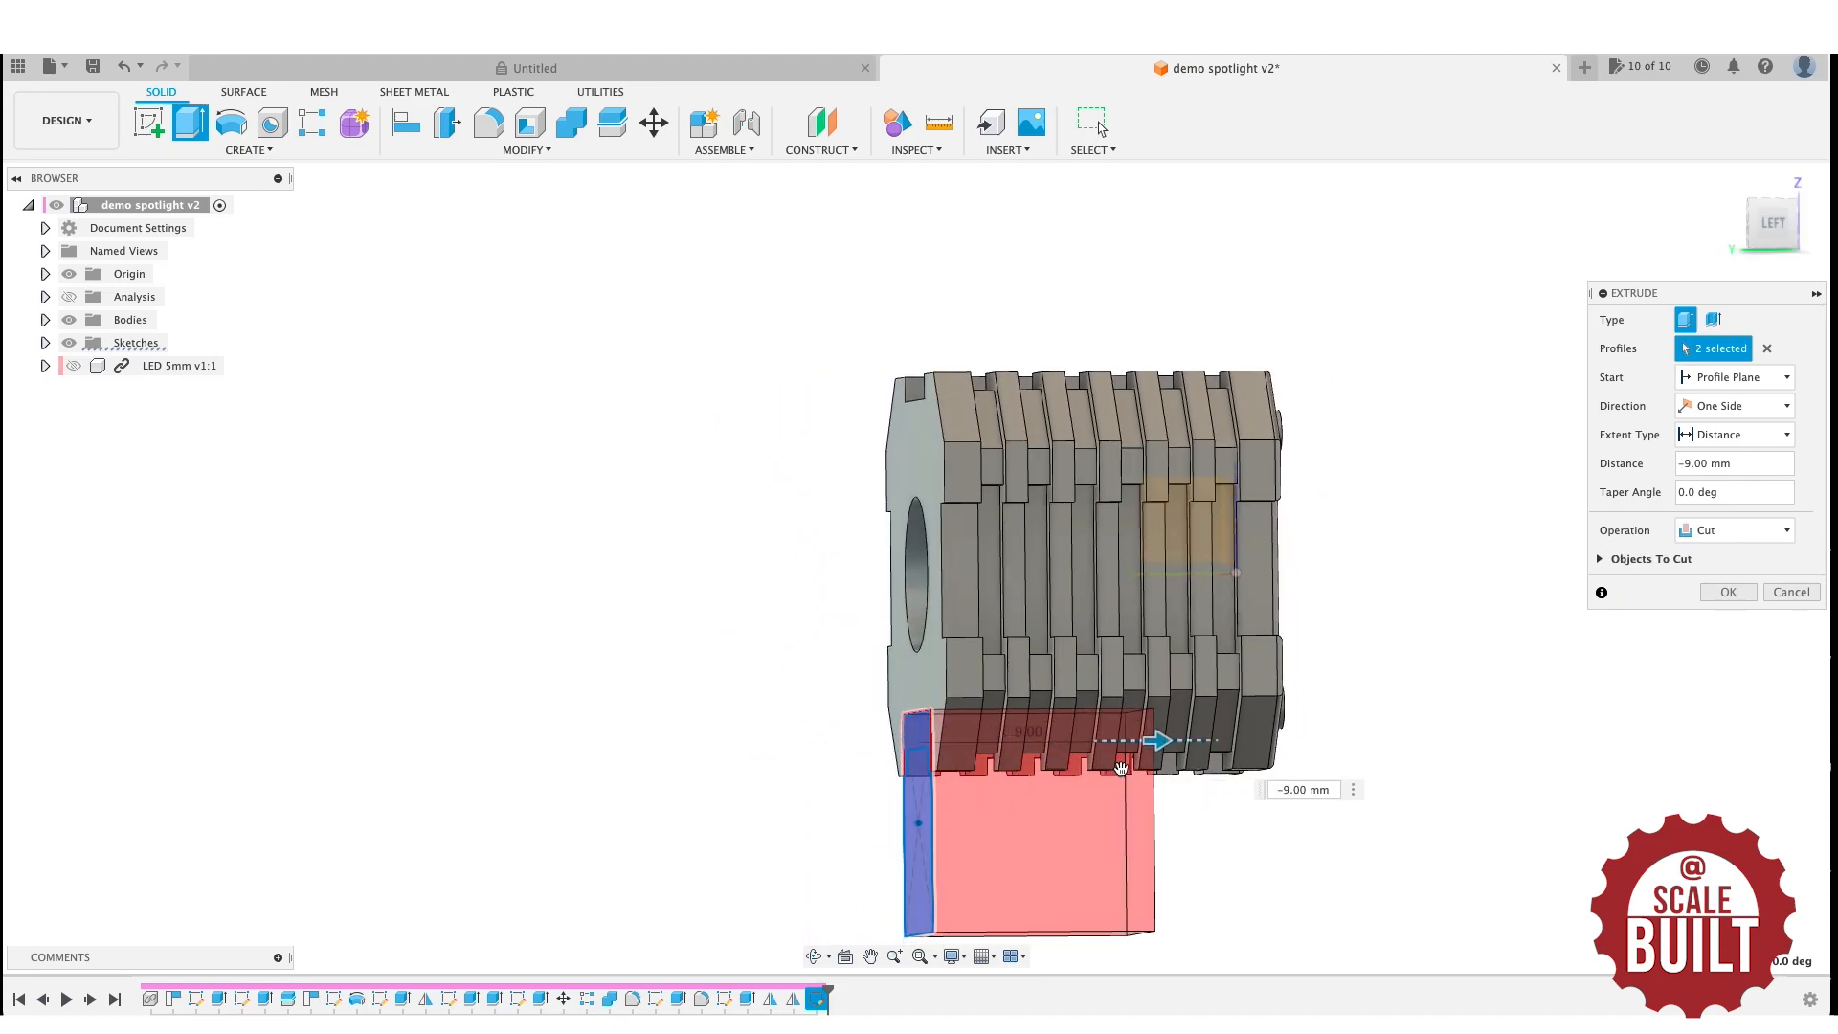
pyautogui.click(1748, 248)
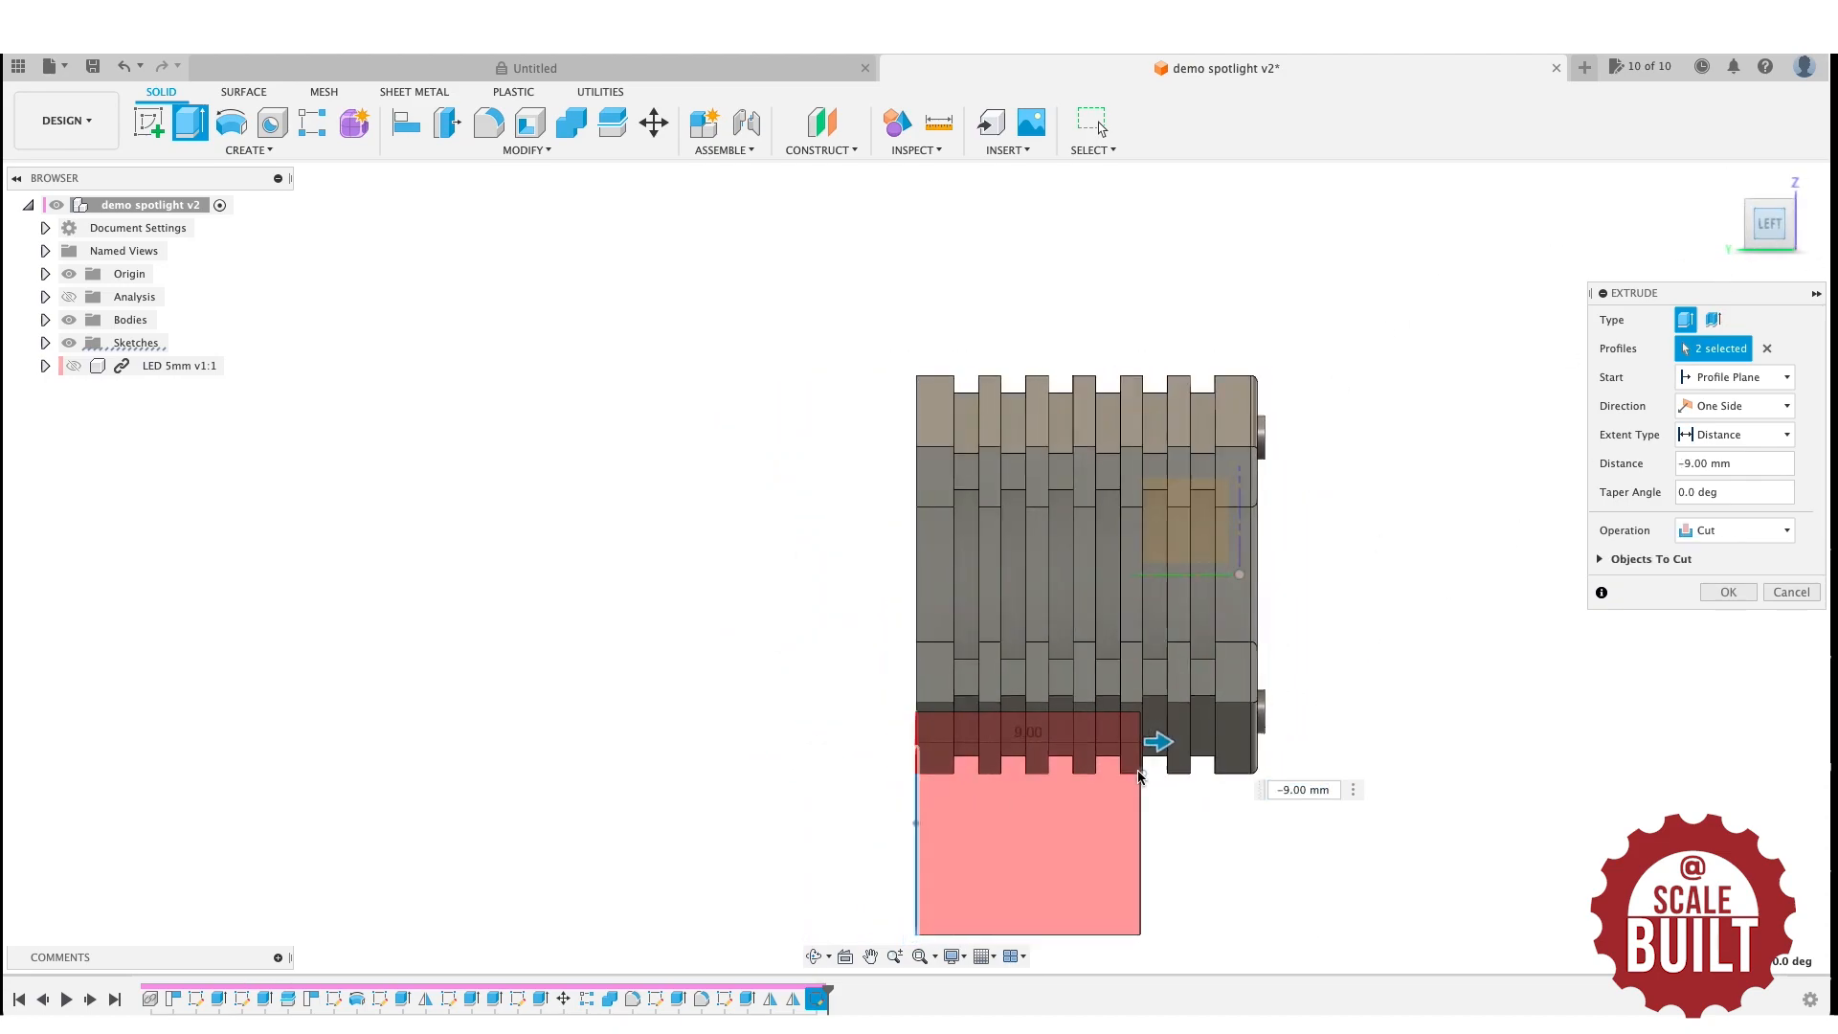
pyautogui.moveTo(1160, 741); pyautogui.dragTo(1132, 745)
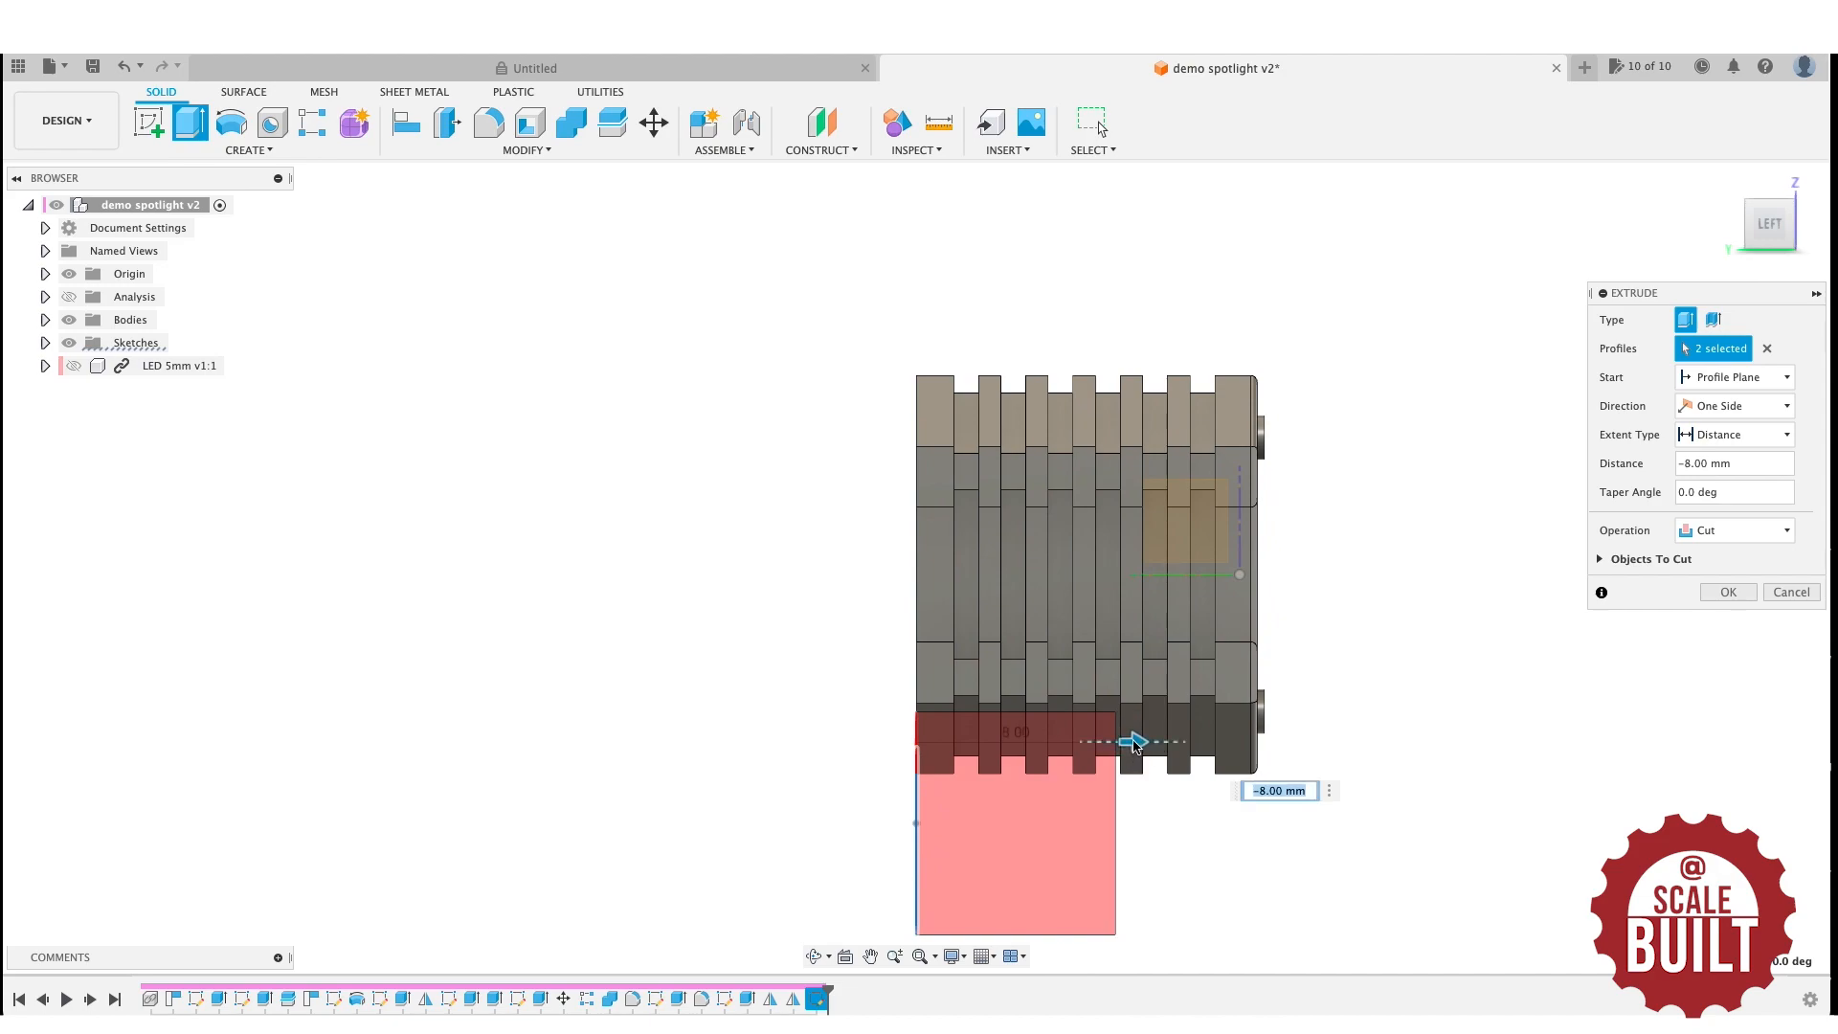
pyautogui.scroll(-1, 1120, 776)
pyautogui.click(1120, 775)
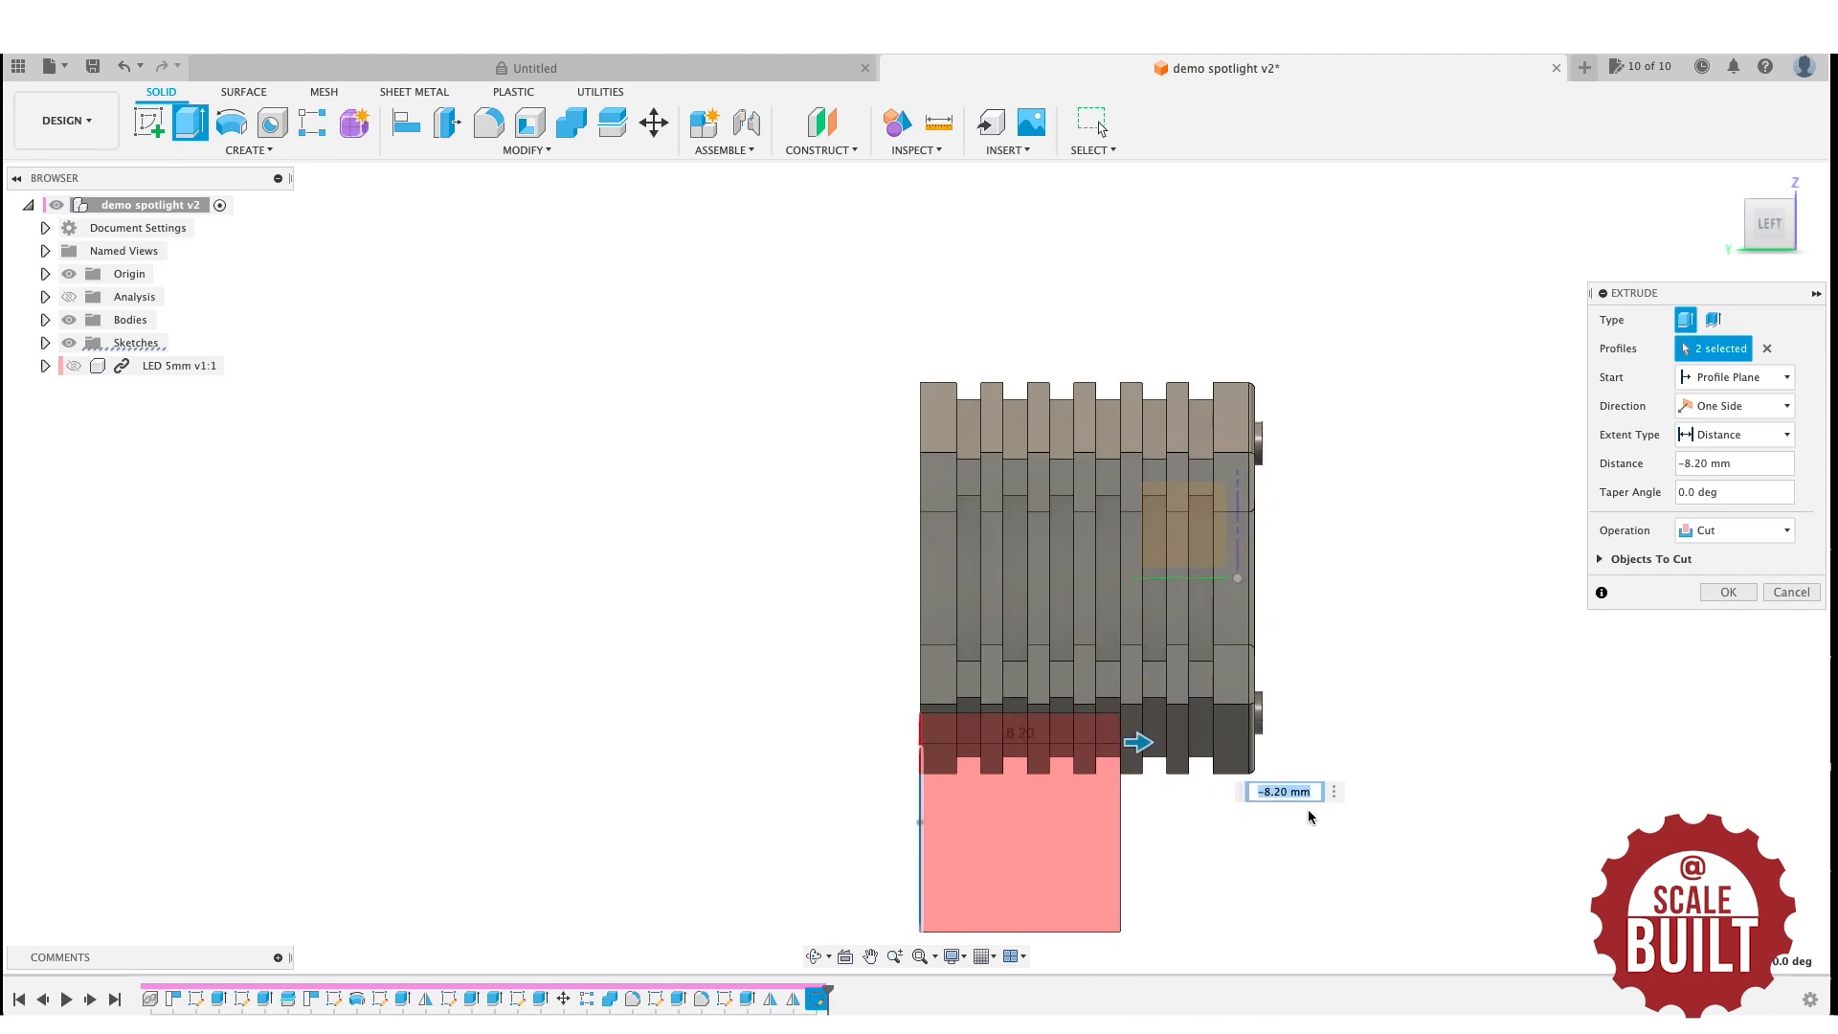
pyautogui.click(1724, 536)
pyautogui.click(1707, 620)
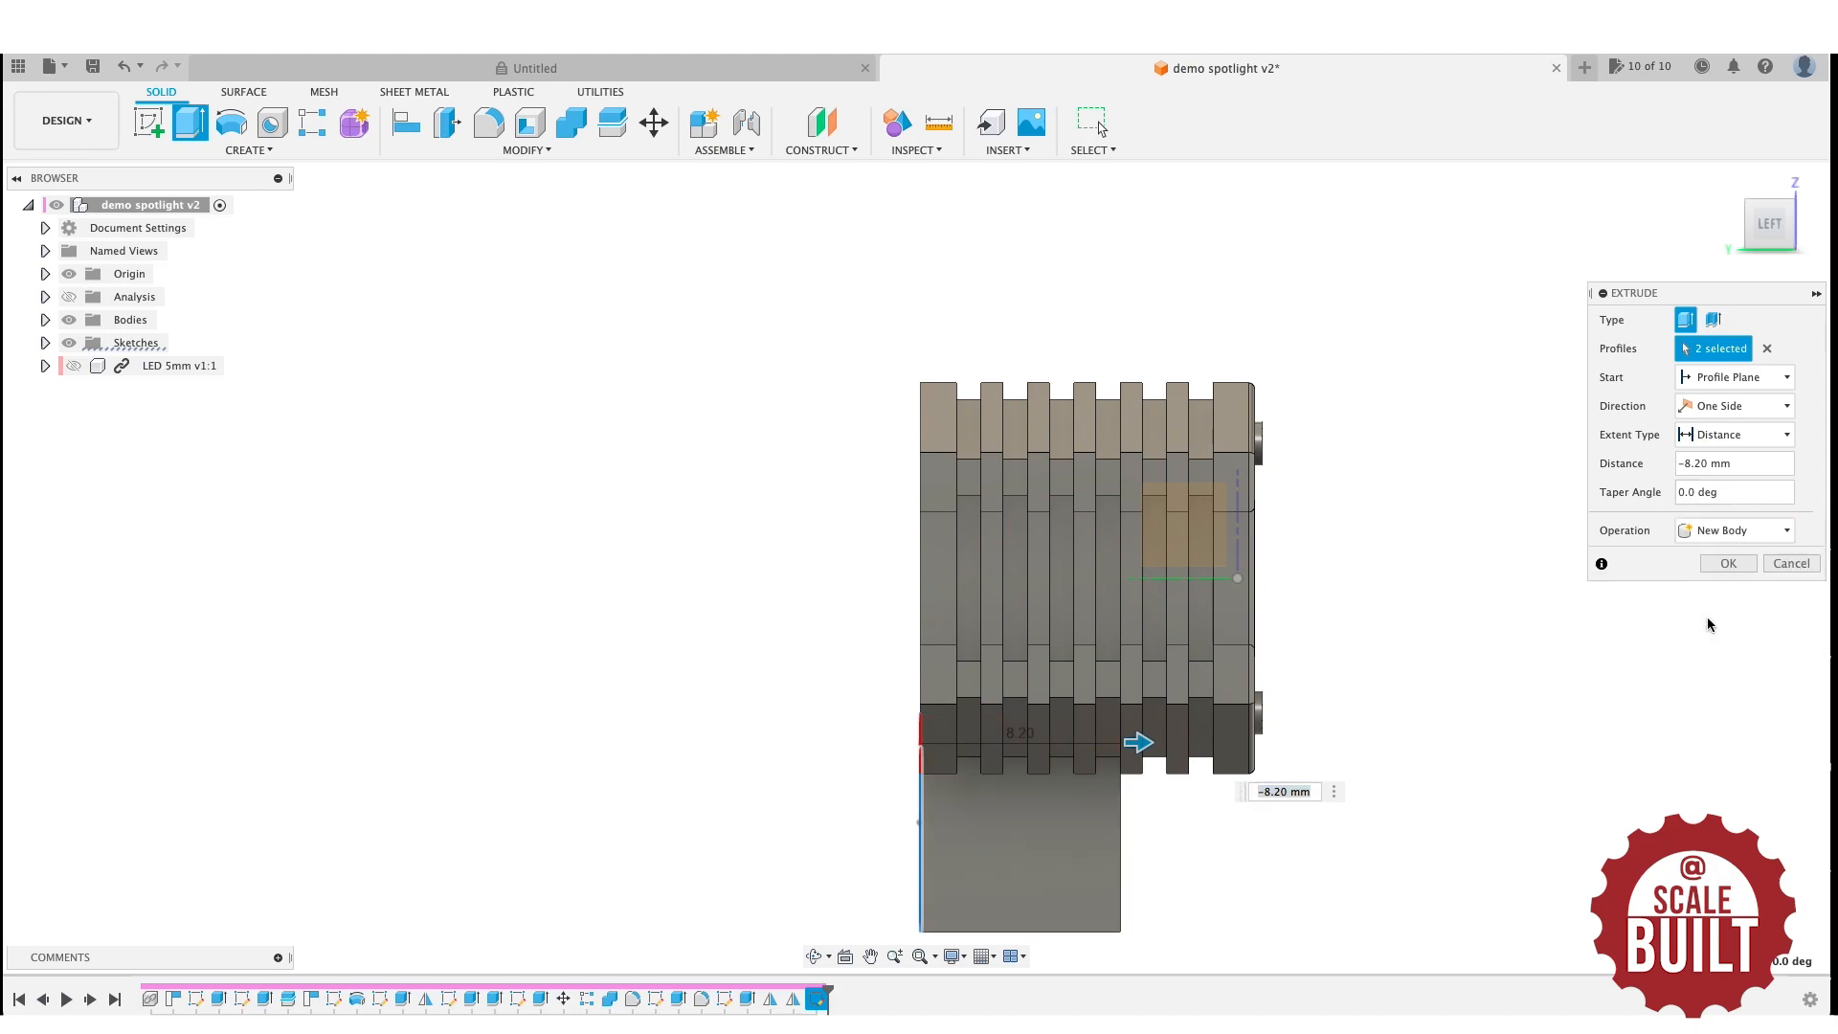
pyautogui.click(1727, 564)
# Fillet the new block's two front vertical edges with a 2.75 mm radius.
pyautogui.moveTo(1764, 224); pyautogui.dragTo(1608, 180)
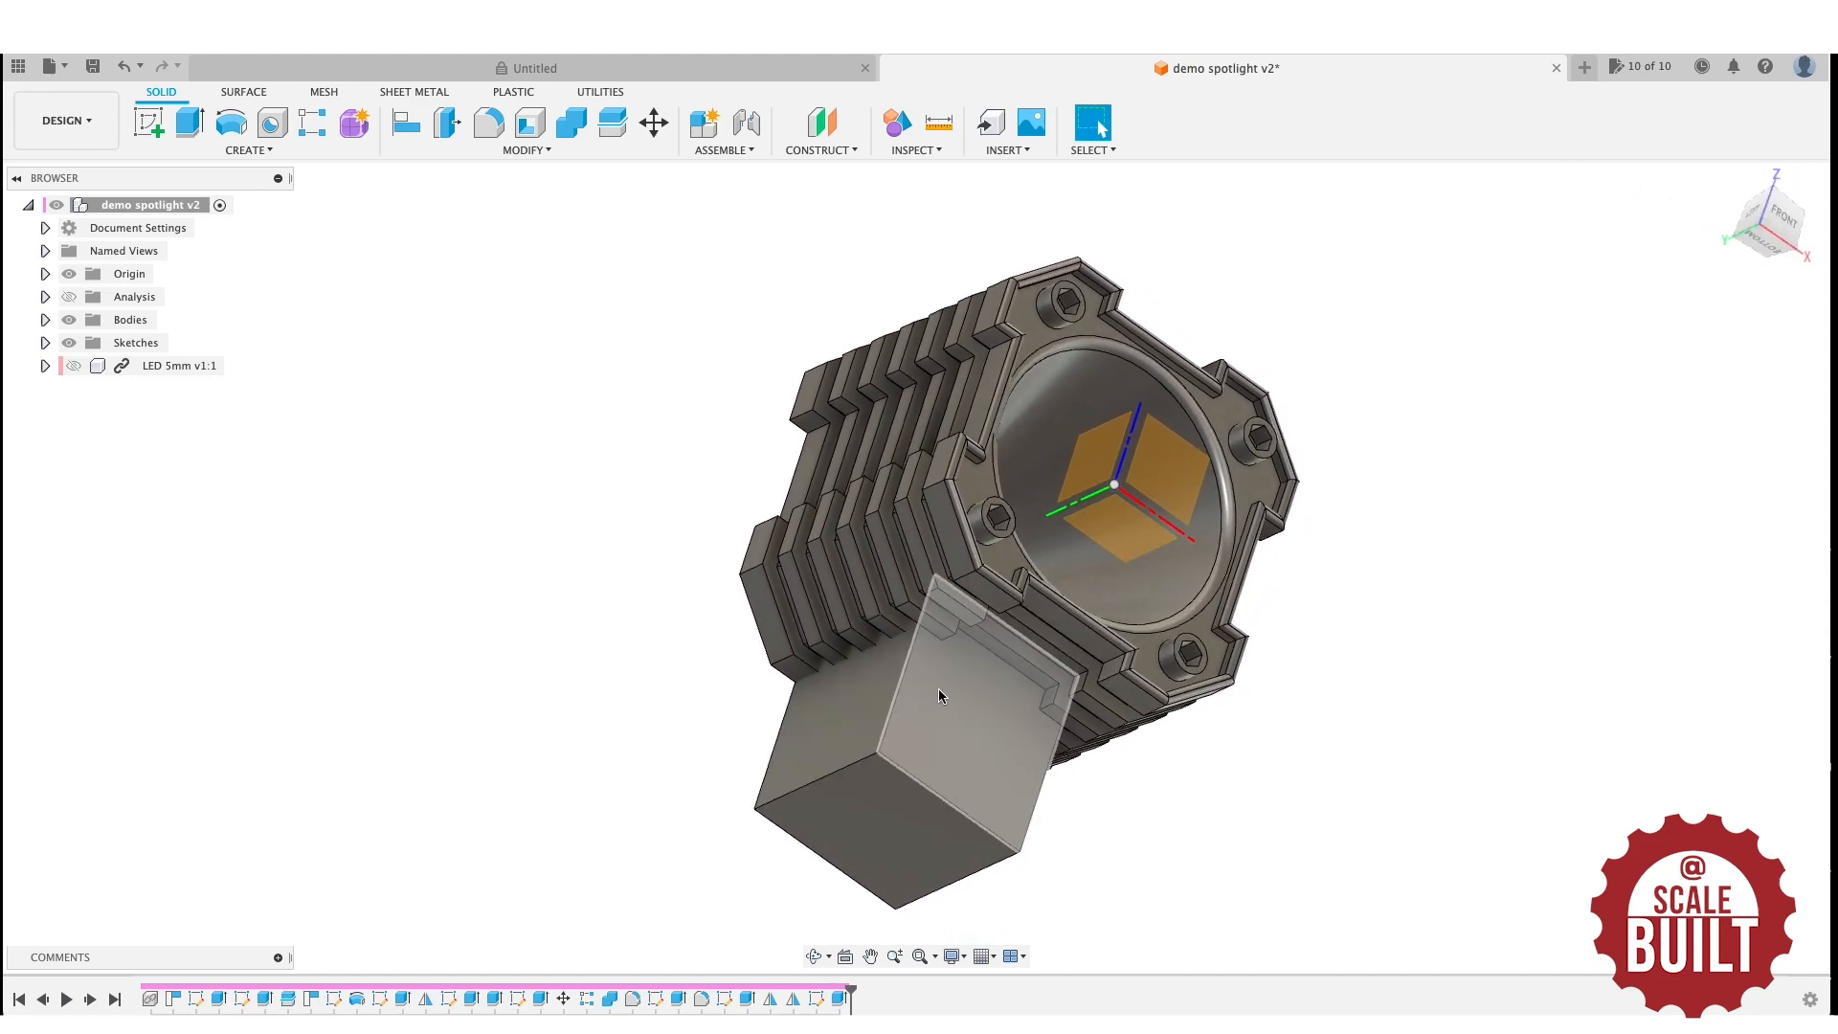
pyautogui.press('f')
pyautogui.click(903, 672)
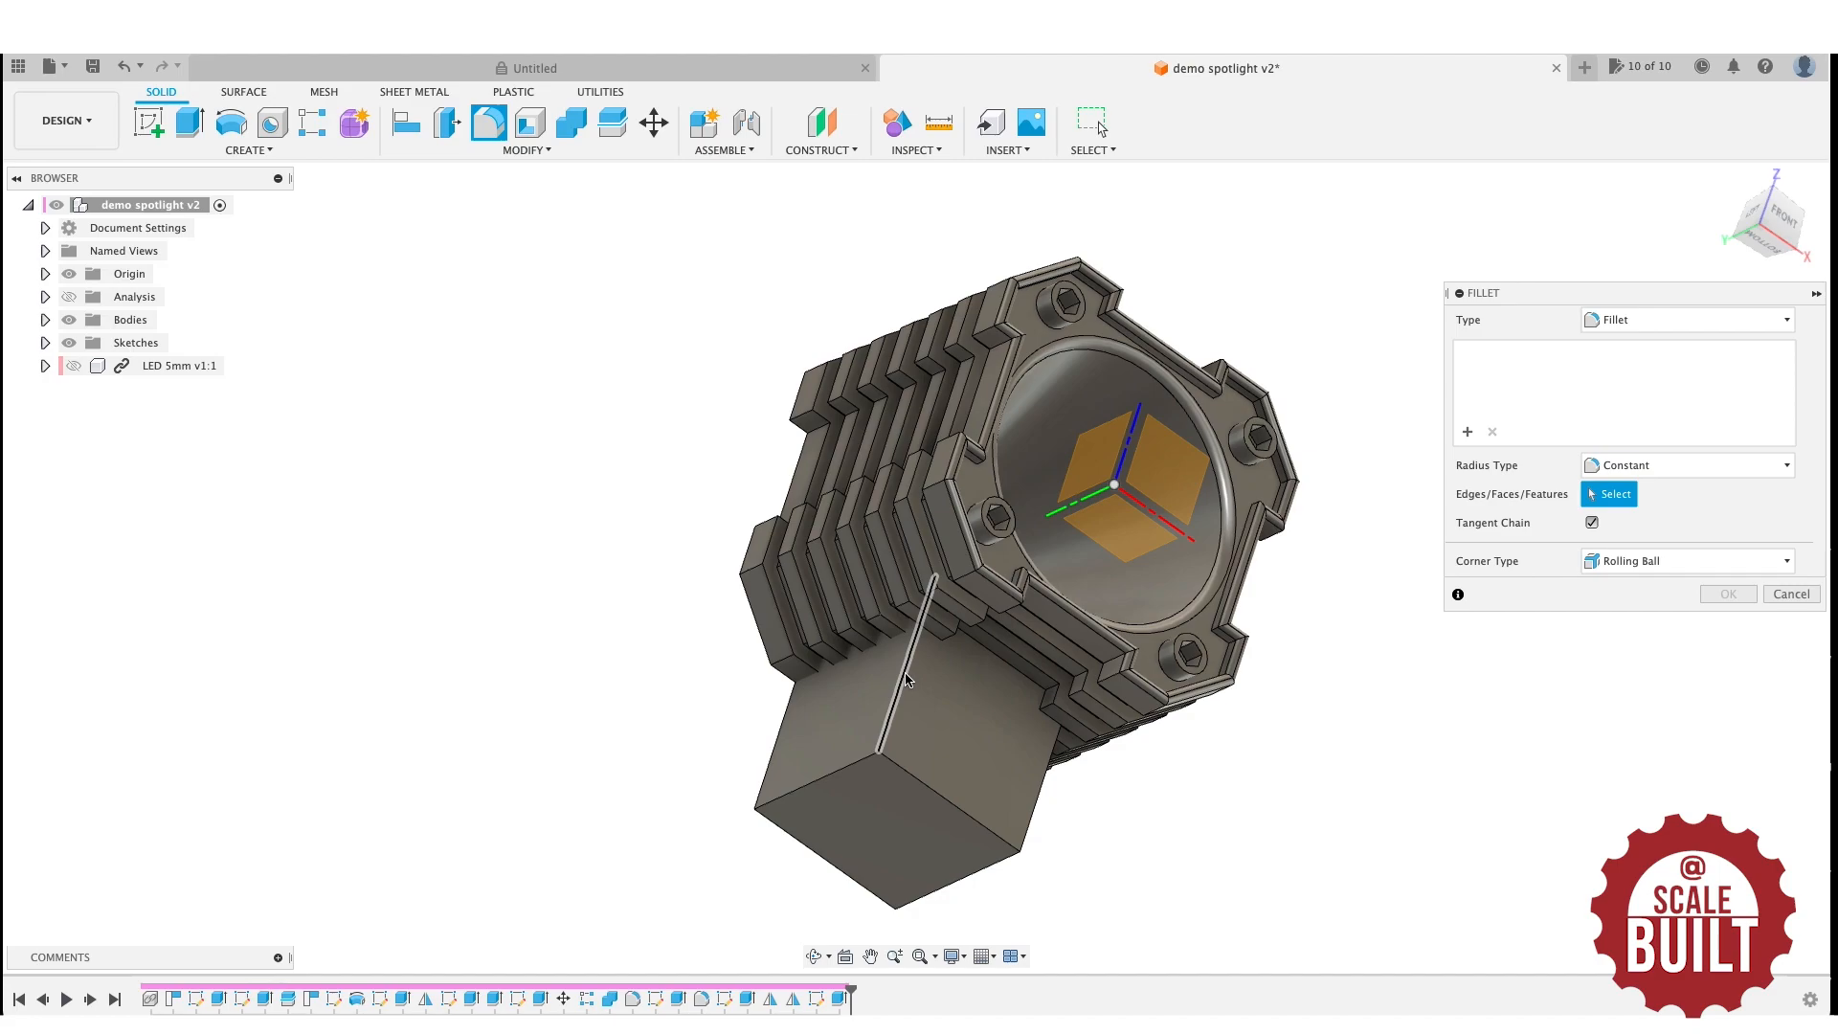
pyautogui.click(1032, 812)
pyautogui.scroll(4, 1065, 796)
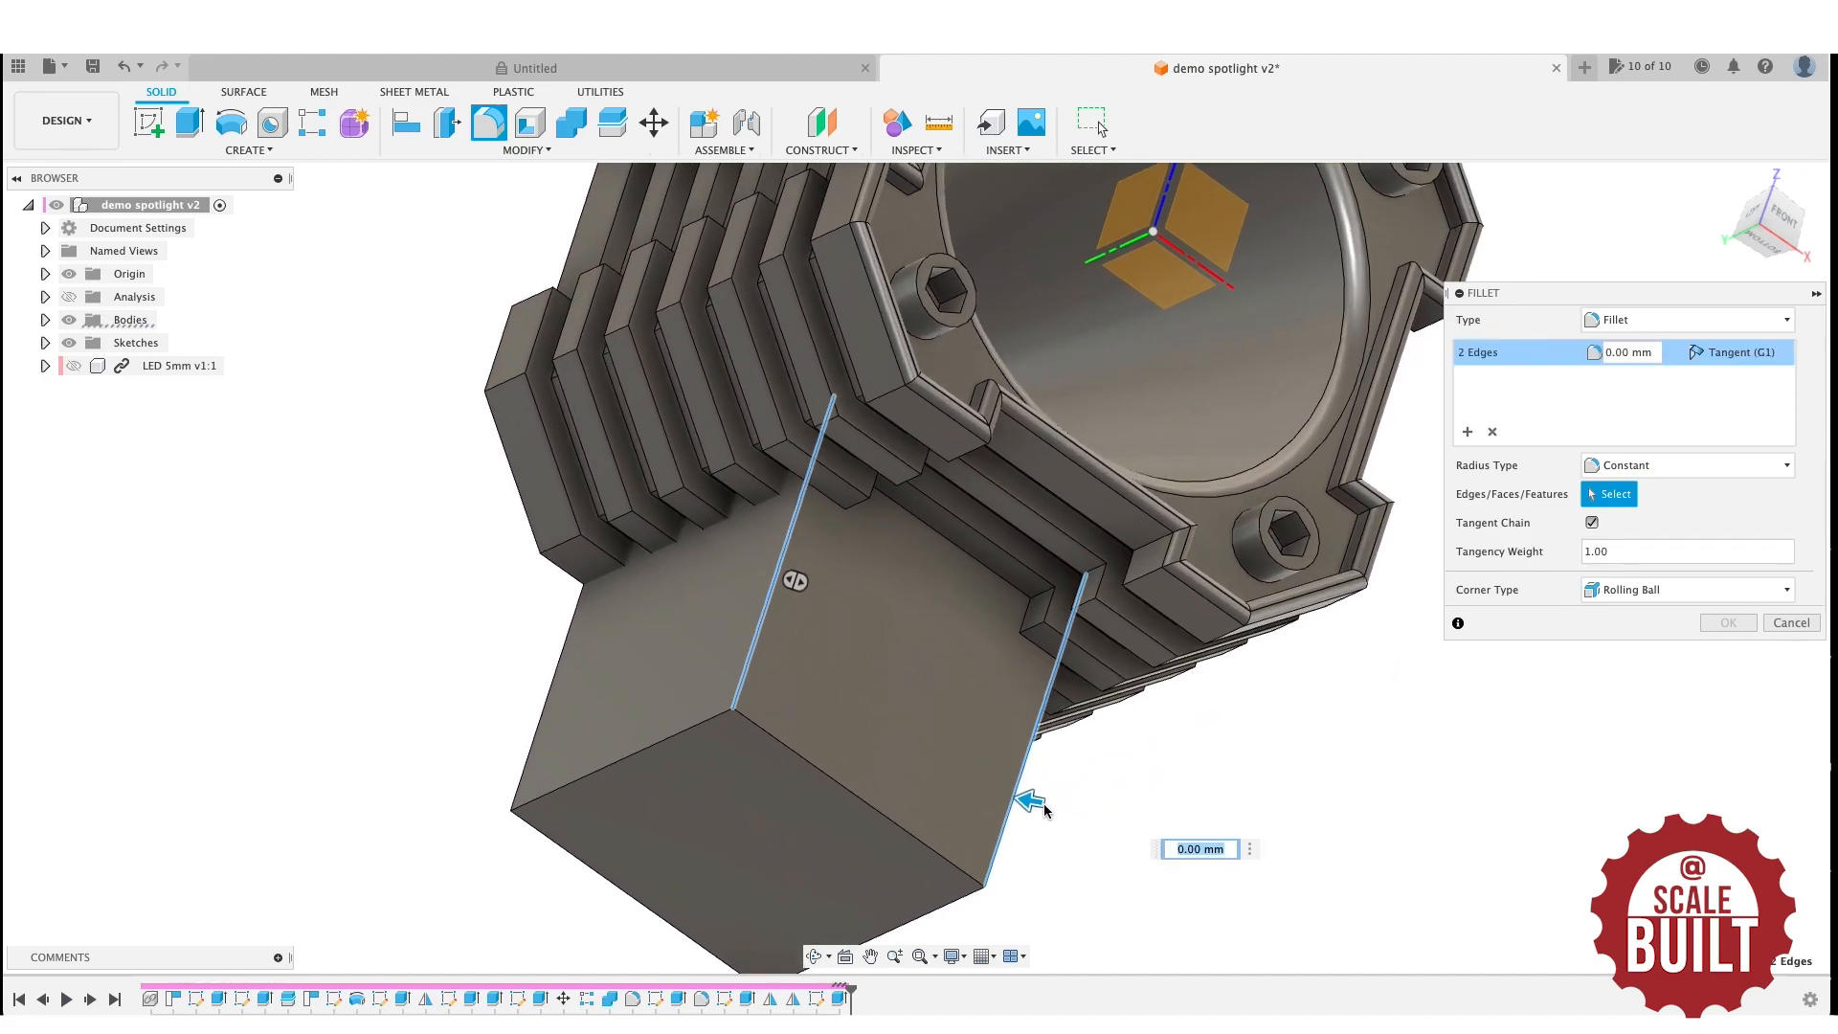
pyautogui.moveTo(1033, 809); pyautogui.dragTo(986, 802)
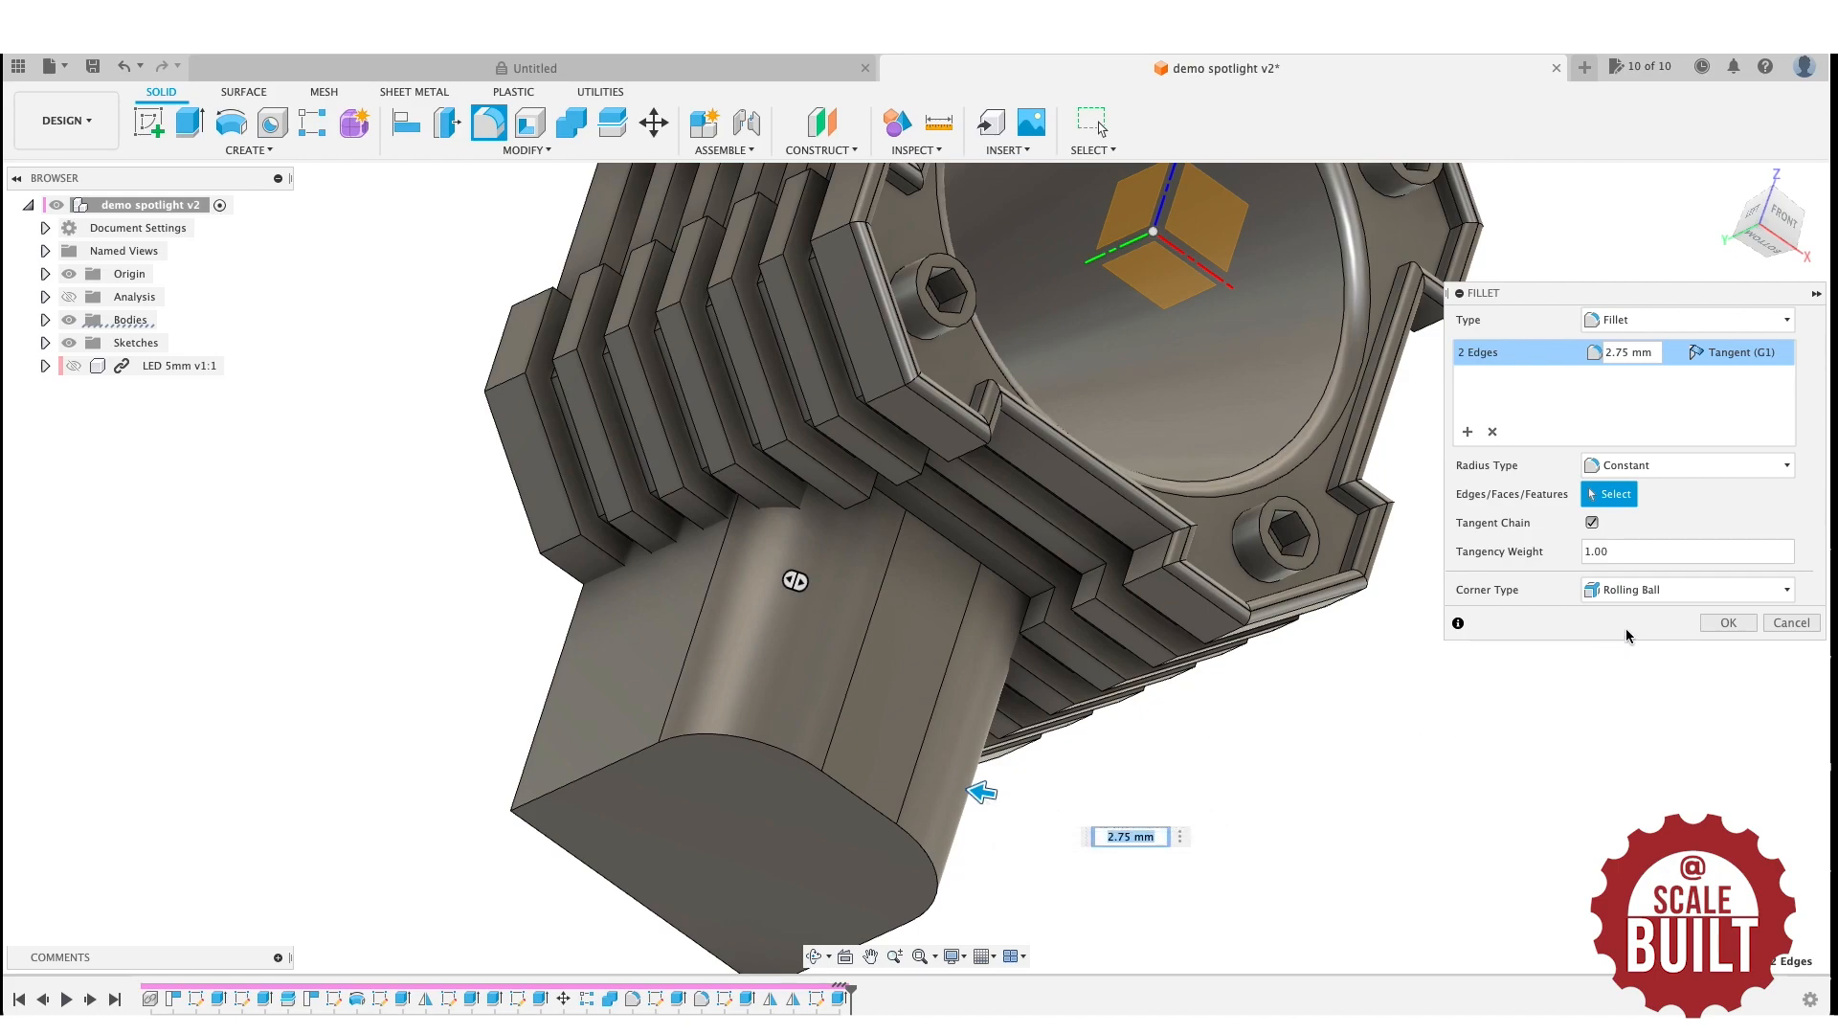
# Add a second fillet set of 1.50 mm on the block's two rear vertical edges and apply both fillets.
pyautogui.click(1729, 180)
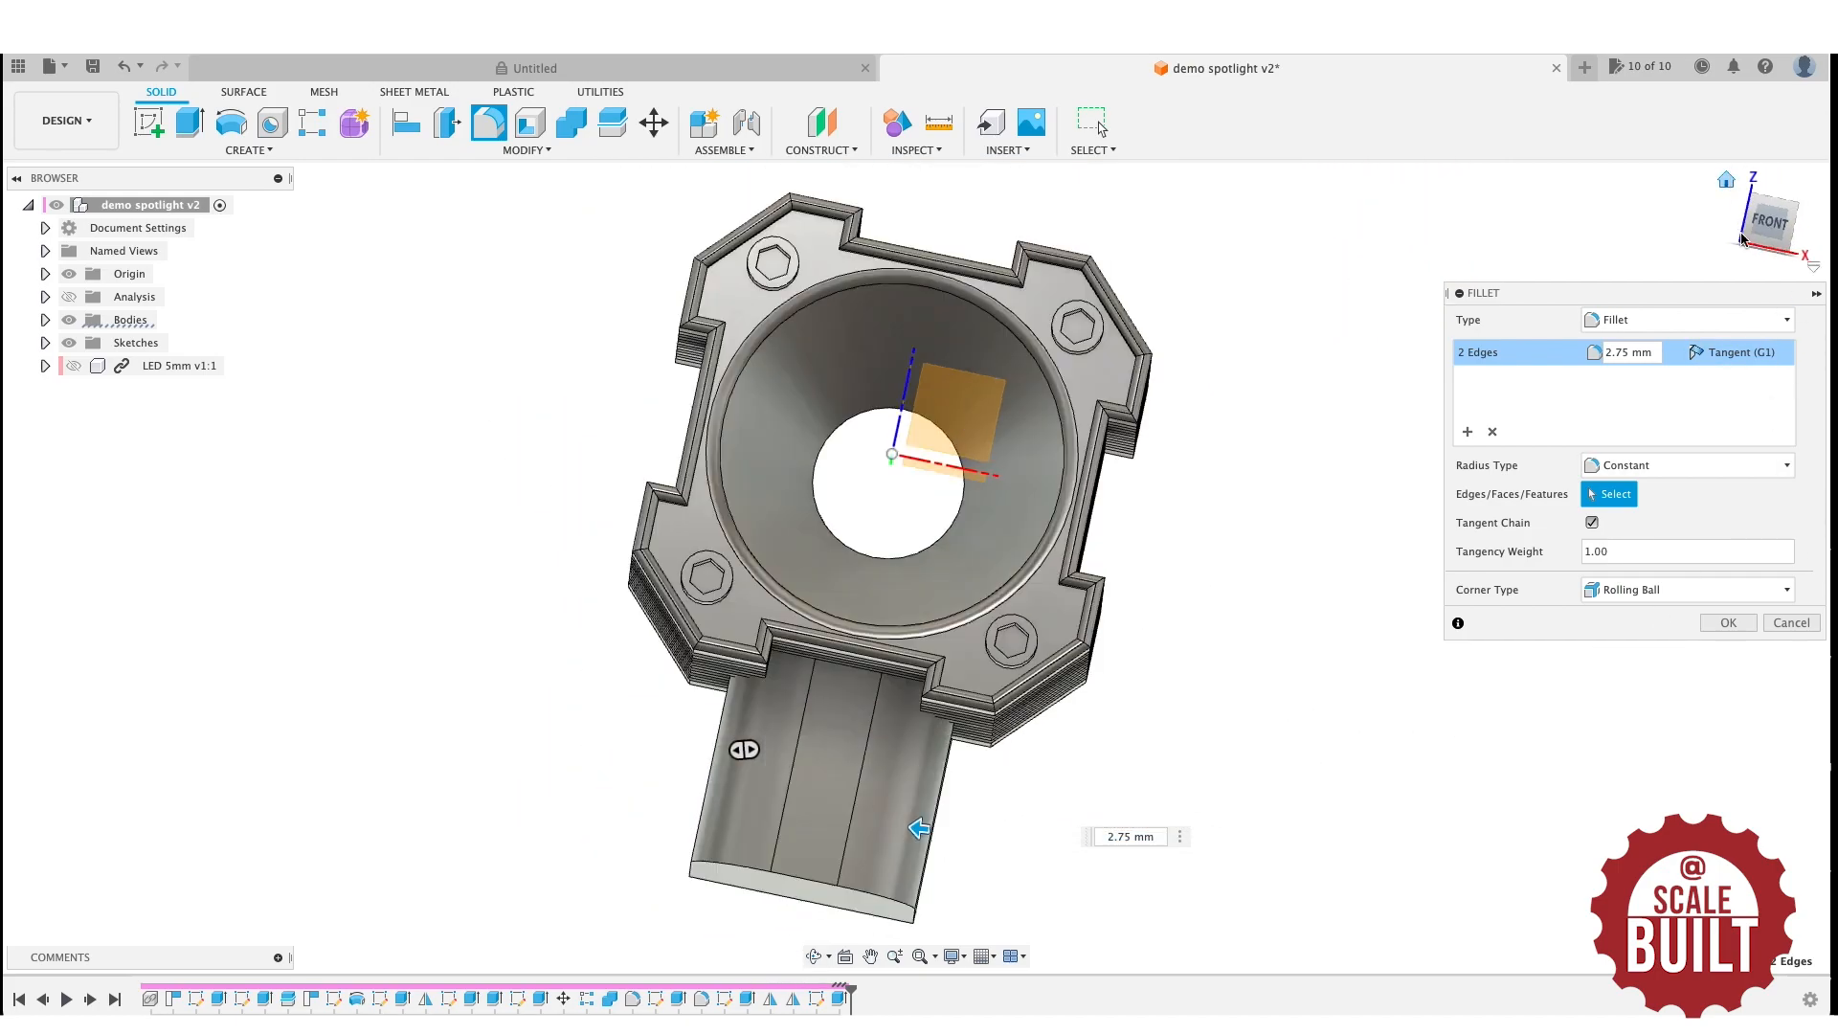
pyautogui.moveTo(1775, 251)
pyautogui.mouseDown()
pyautogui.moveTo(1510, 229)
pyautogui.moveTo(1436, 238)
pyautogui.moveTo(1436, 265)
pyautogui.mouseUp()
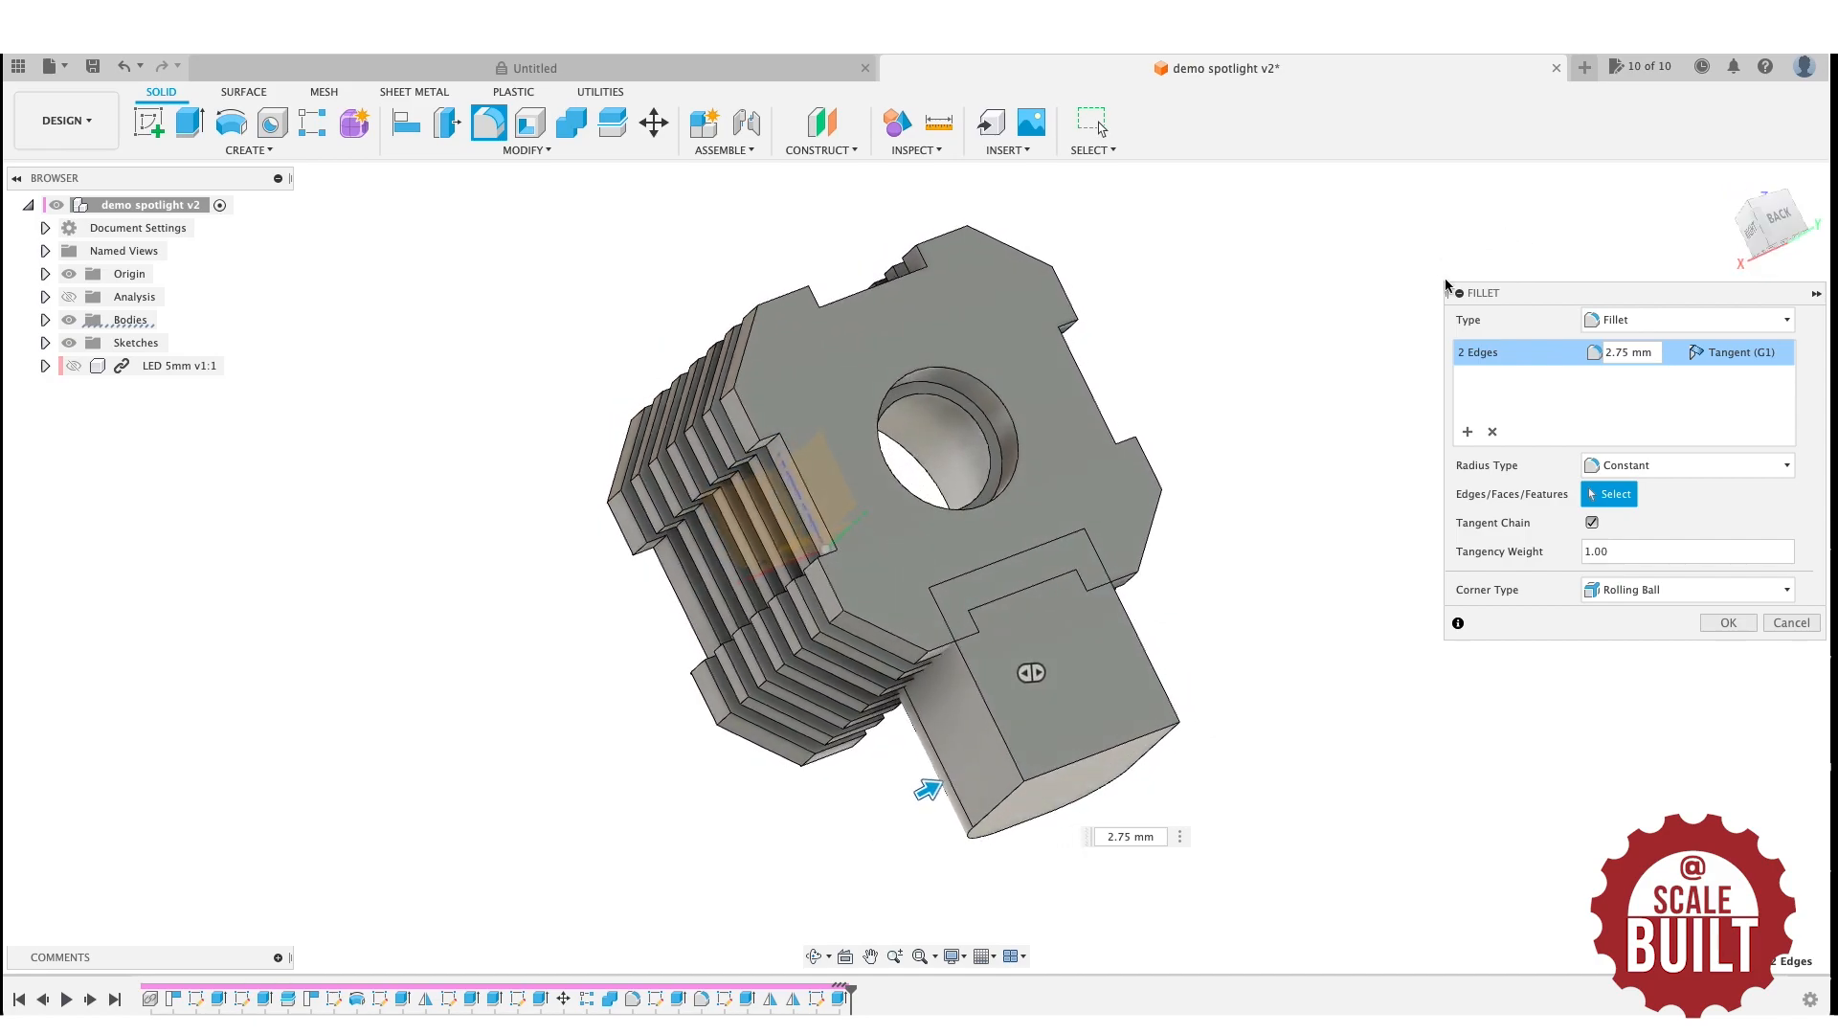
pyautogui.click(1468, 432)
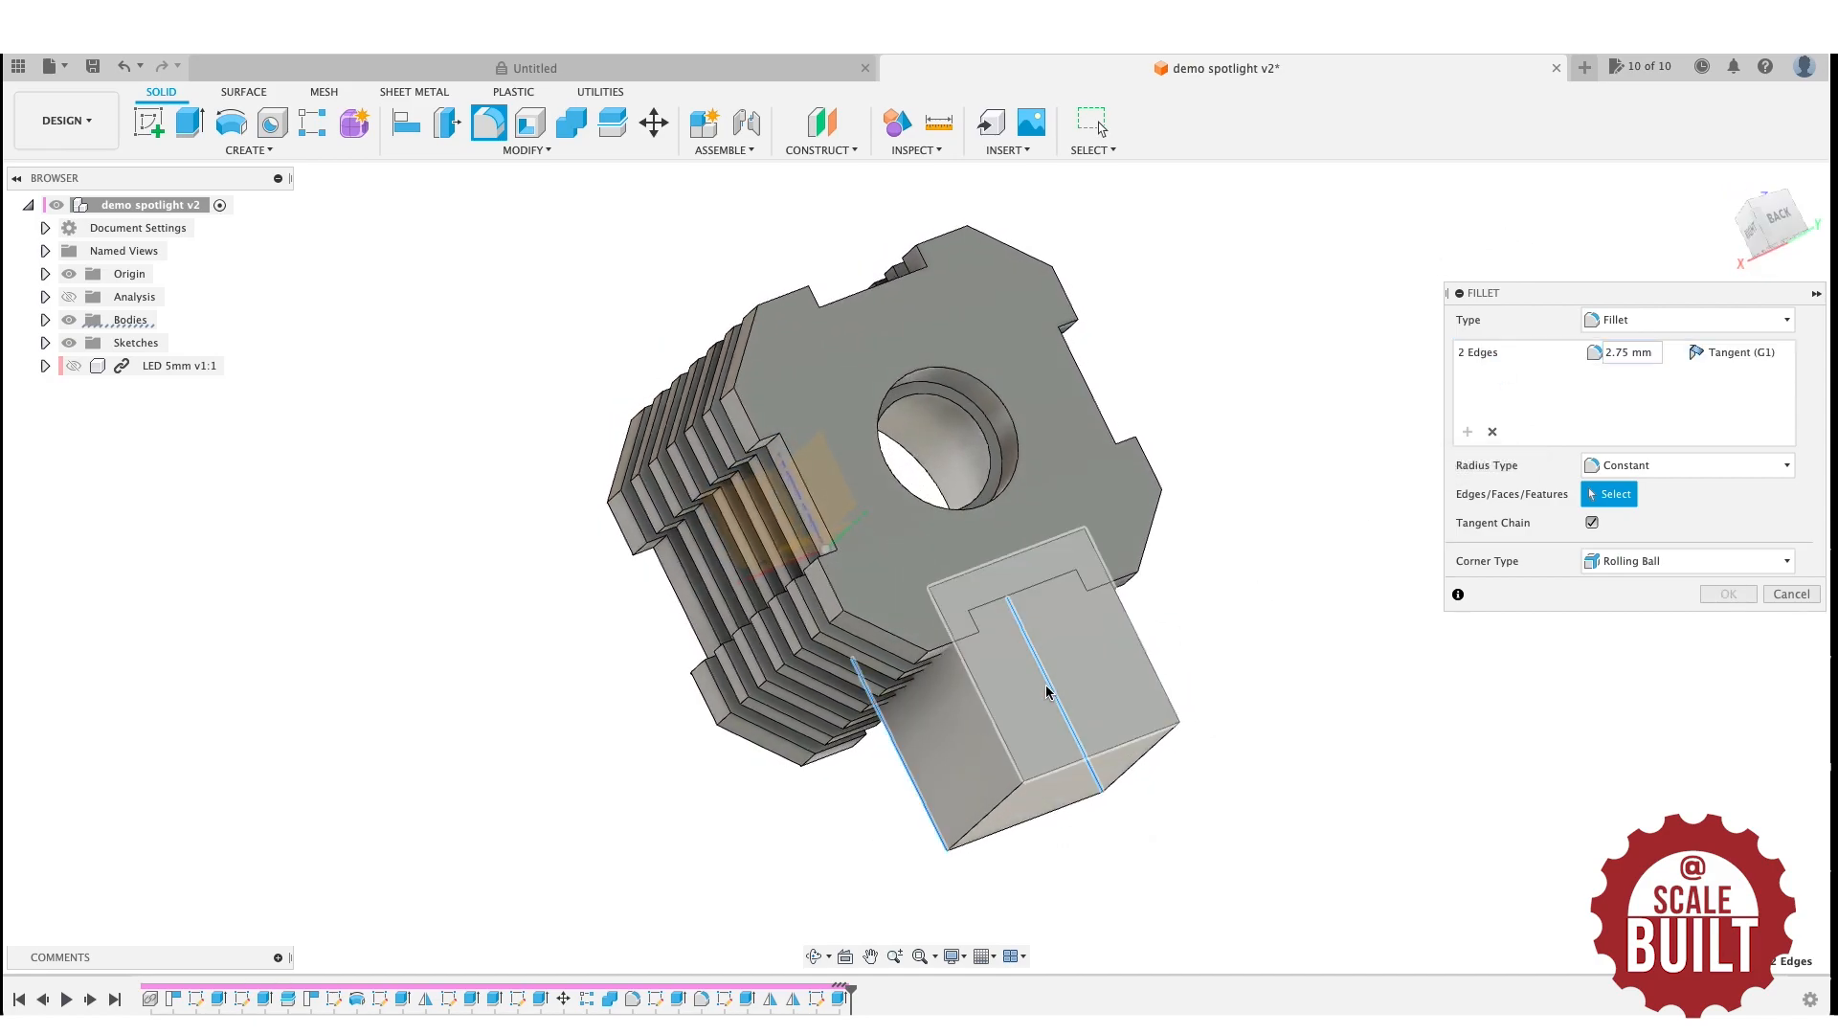
pyautogui.click(986, 698)
pyautogui.click(1142, 641)
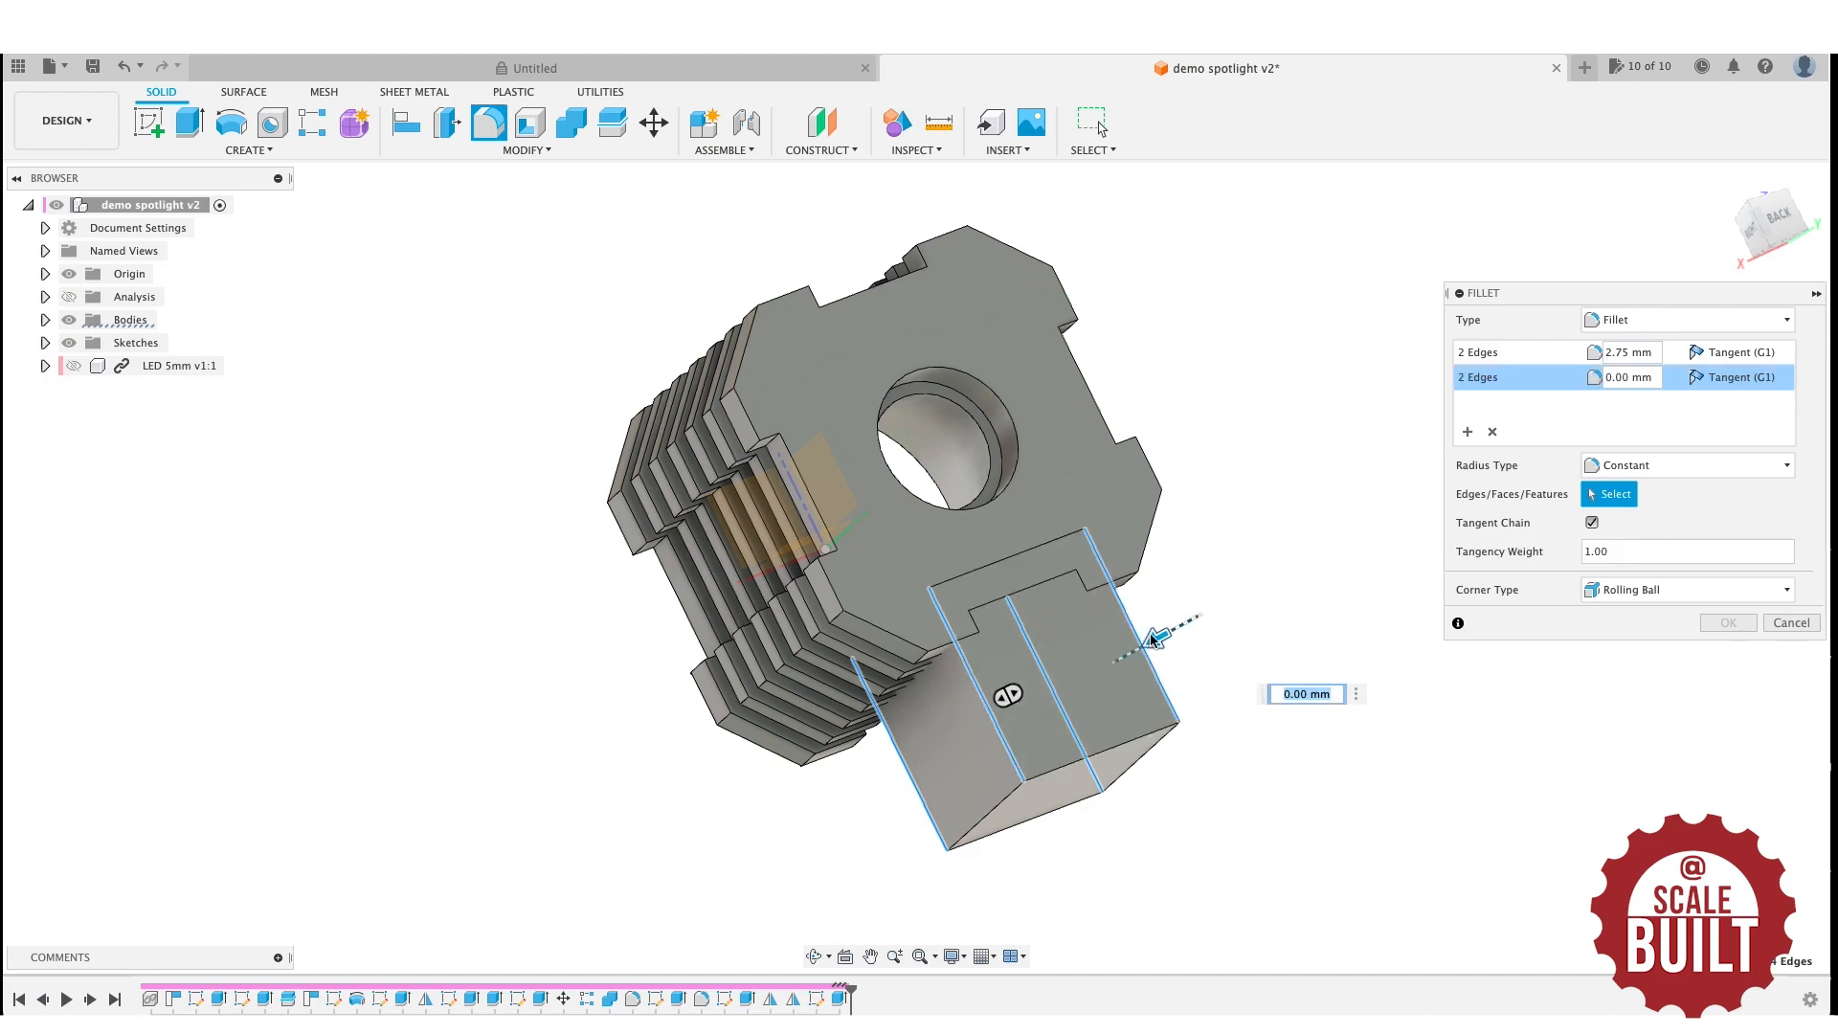
pyautogui.moveTo(1149, 637); pyautogui.dragTo(1135, 643)
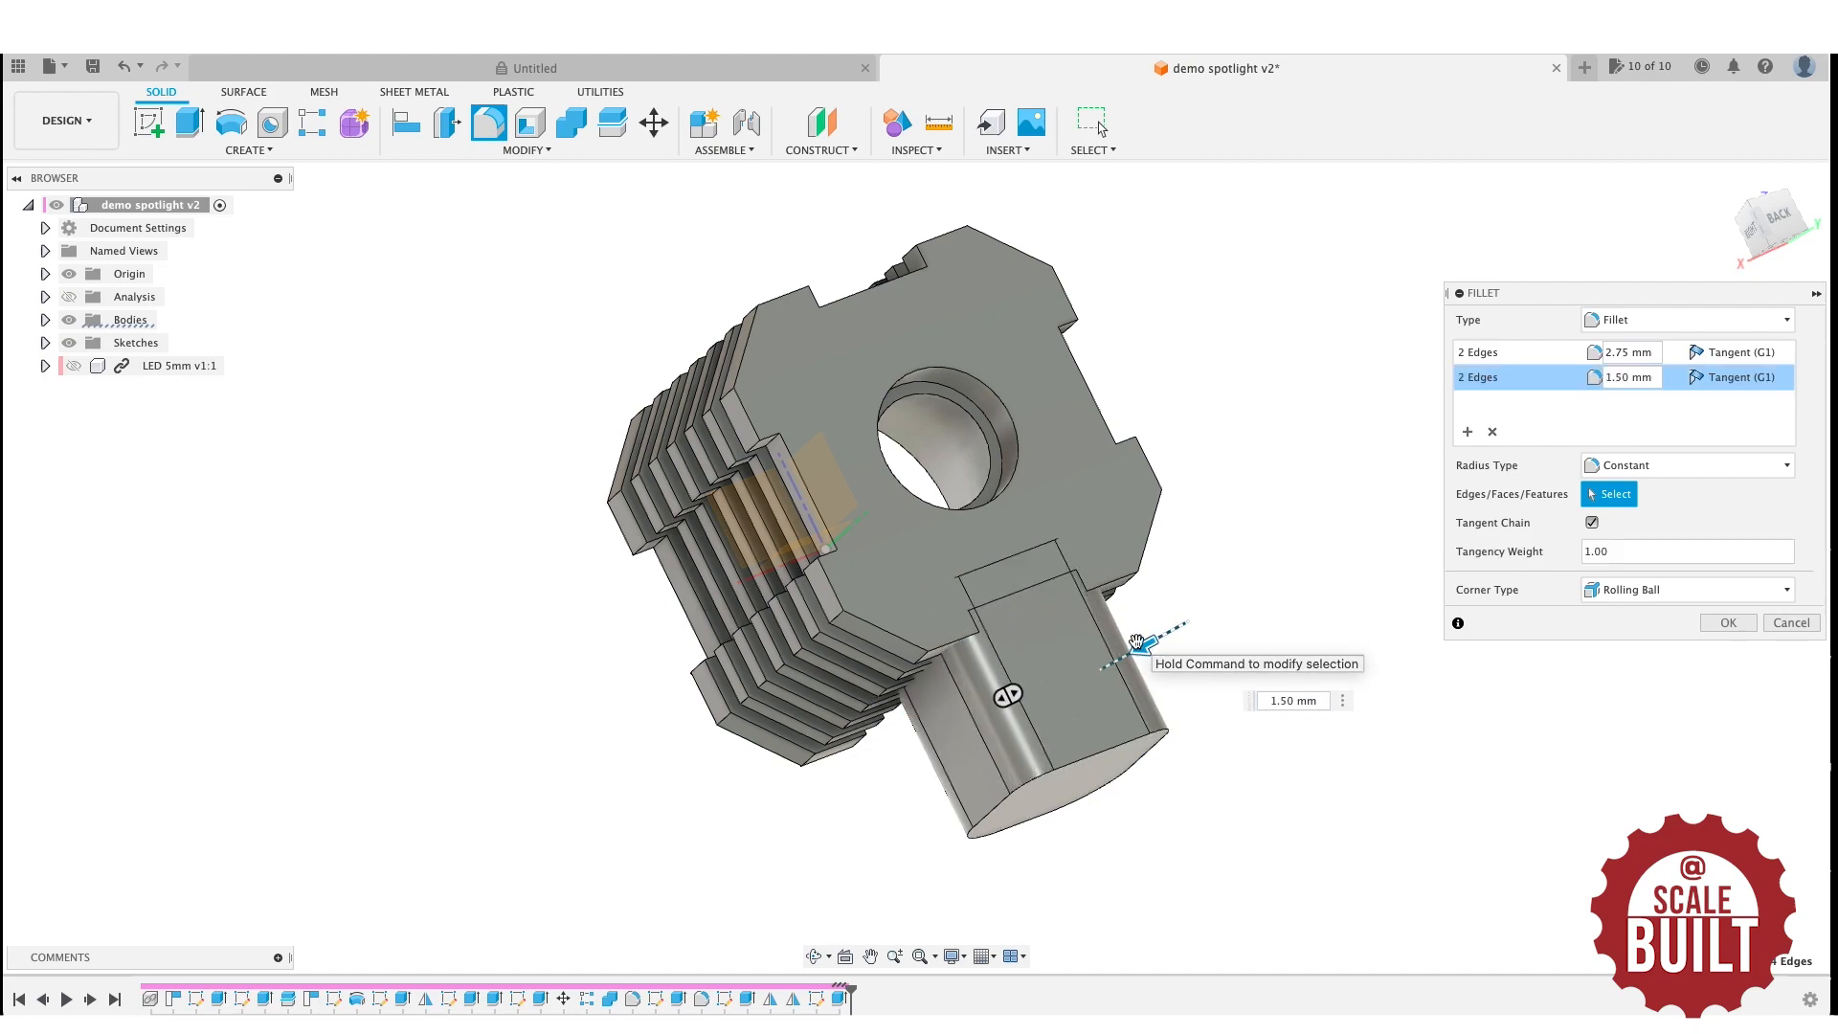
pyautogui.click(1738, 627)
# Shorten the block by extruding its bottom face -2.00 mm as a cut.
pyautogui.moveTo(1780, 218); pyautogui.dragTo(1269, 180)
pyautogui.click(1768, 227)
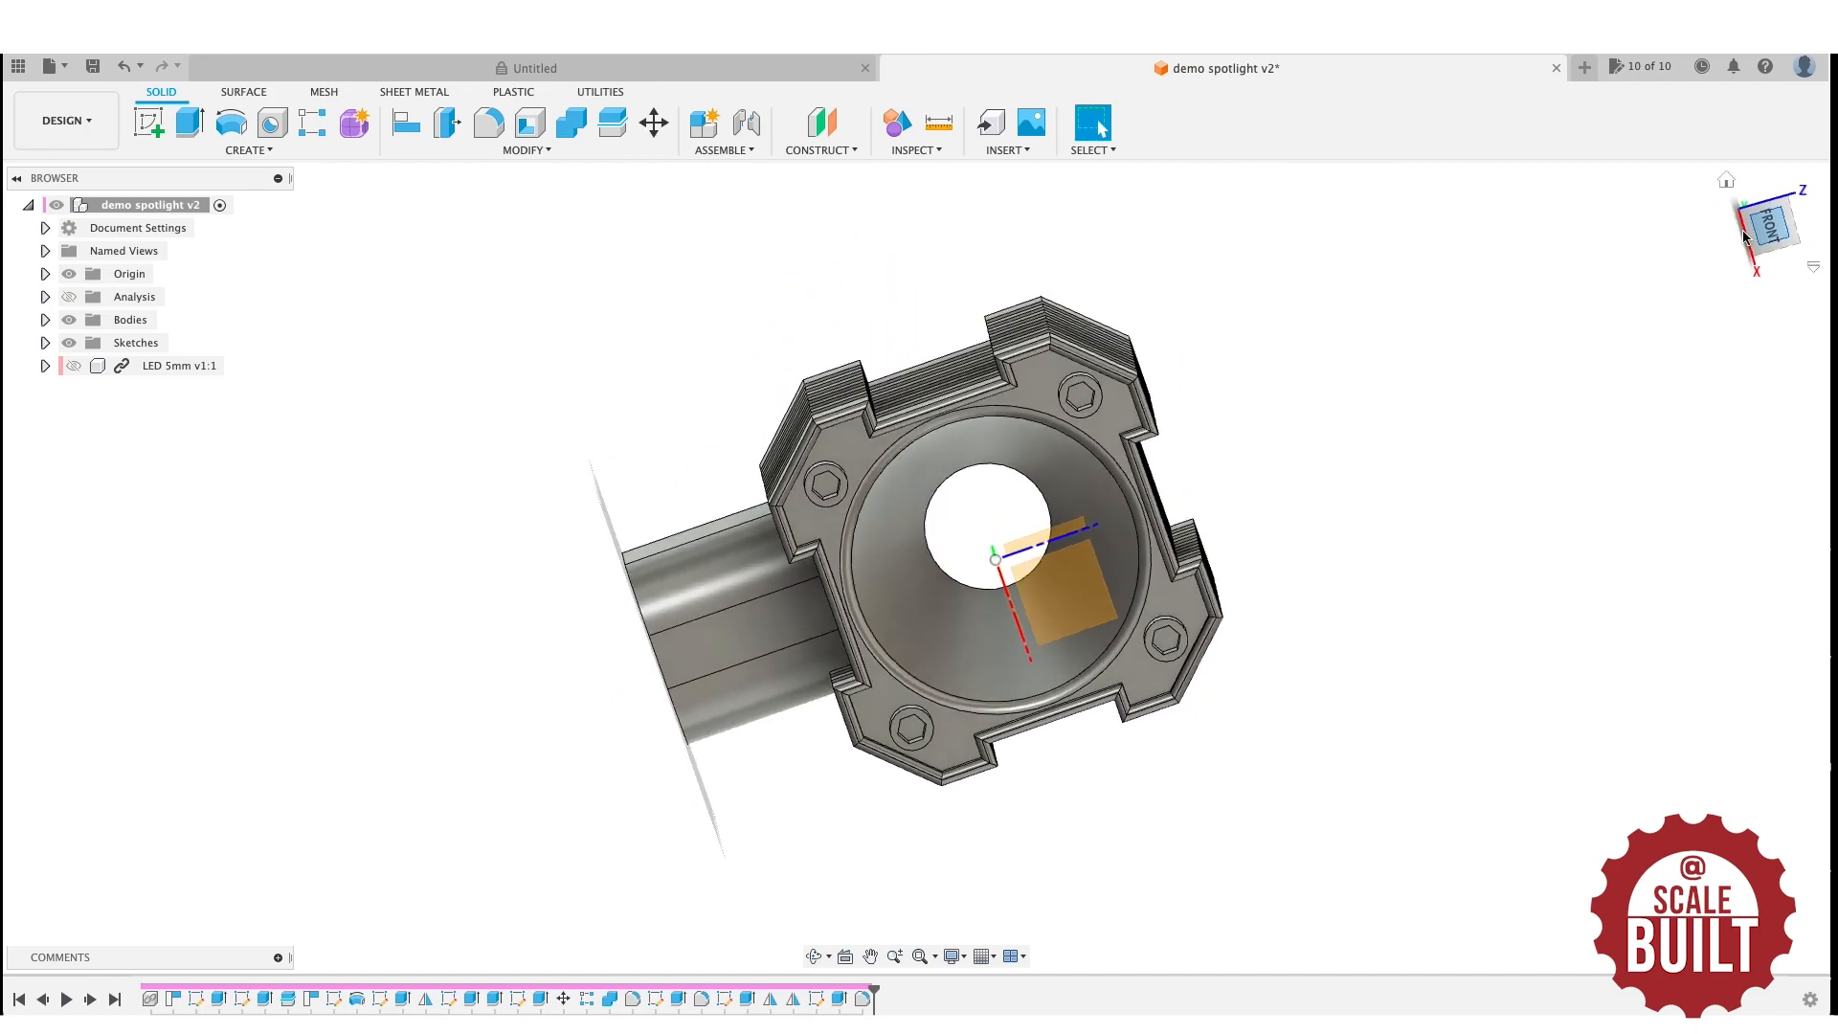
pyautogui.moveTo(1759, 222); pyautogui.dragTo(1801, 246)
pyautogui.press('e')
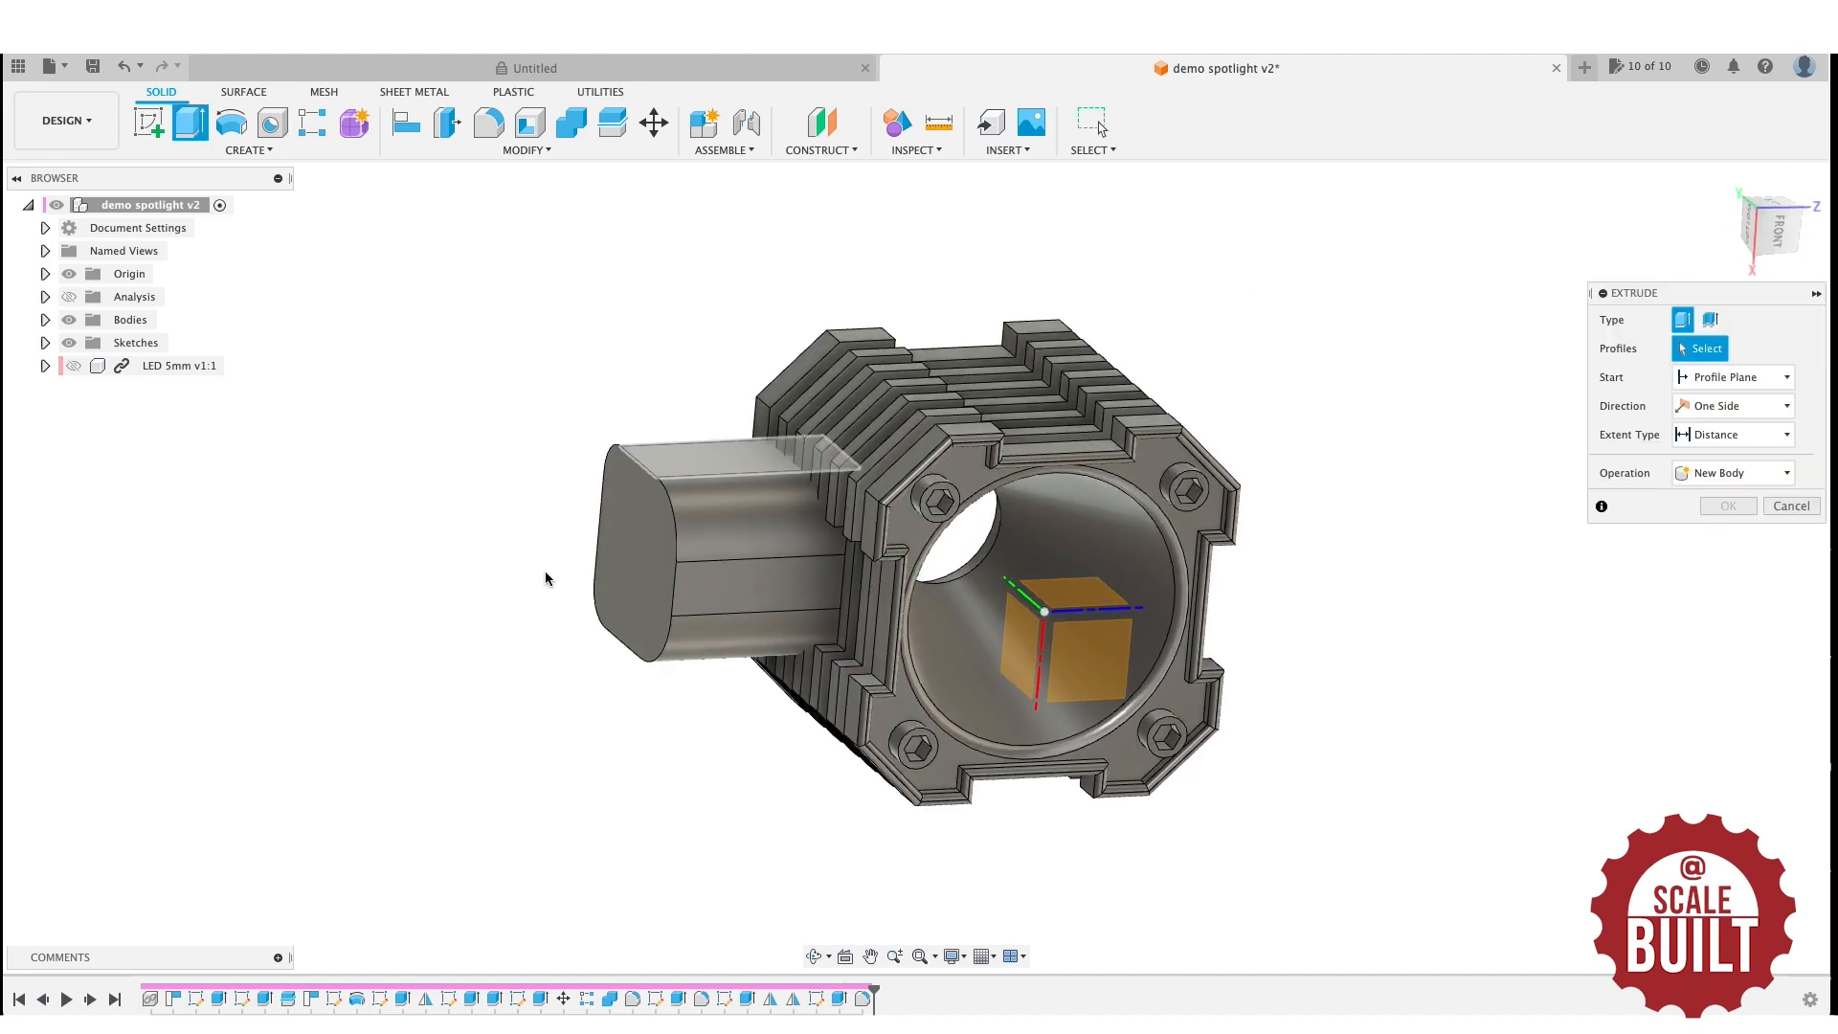
pyautogui.click(616, 544)
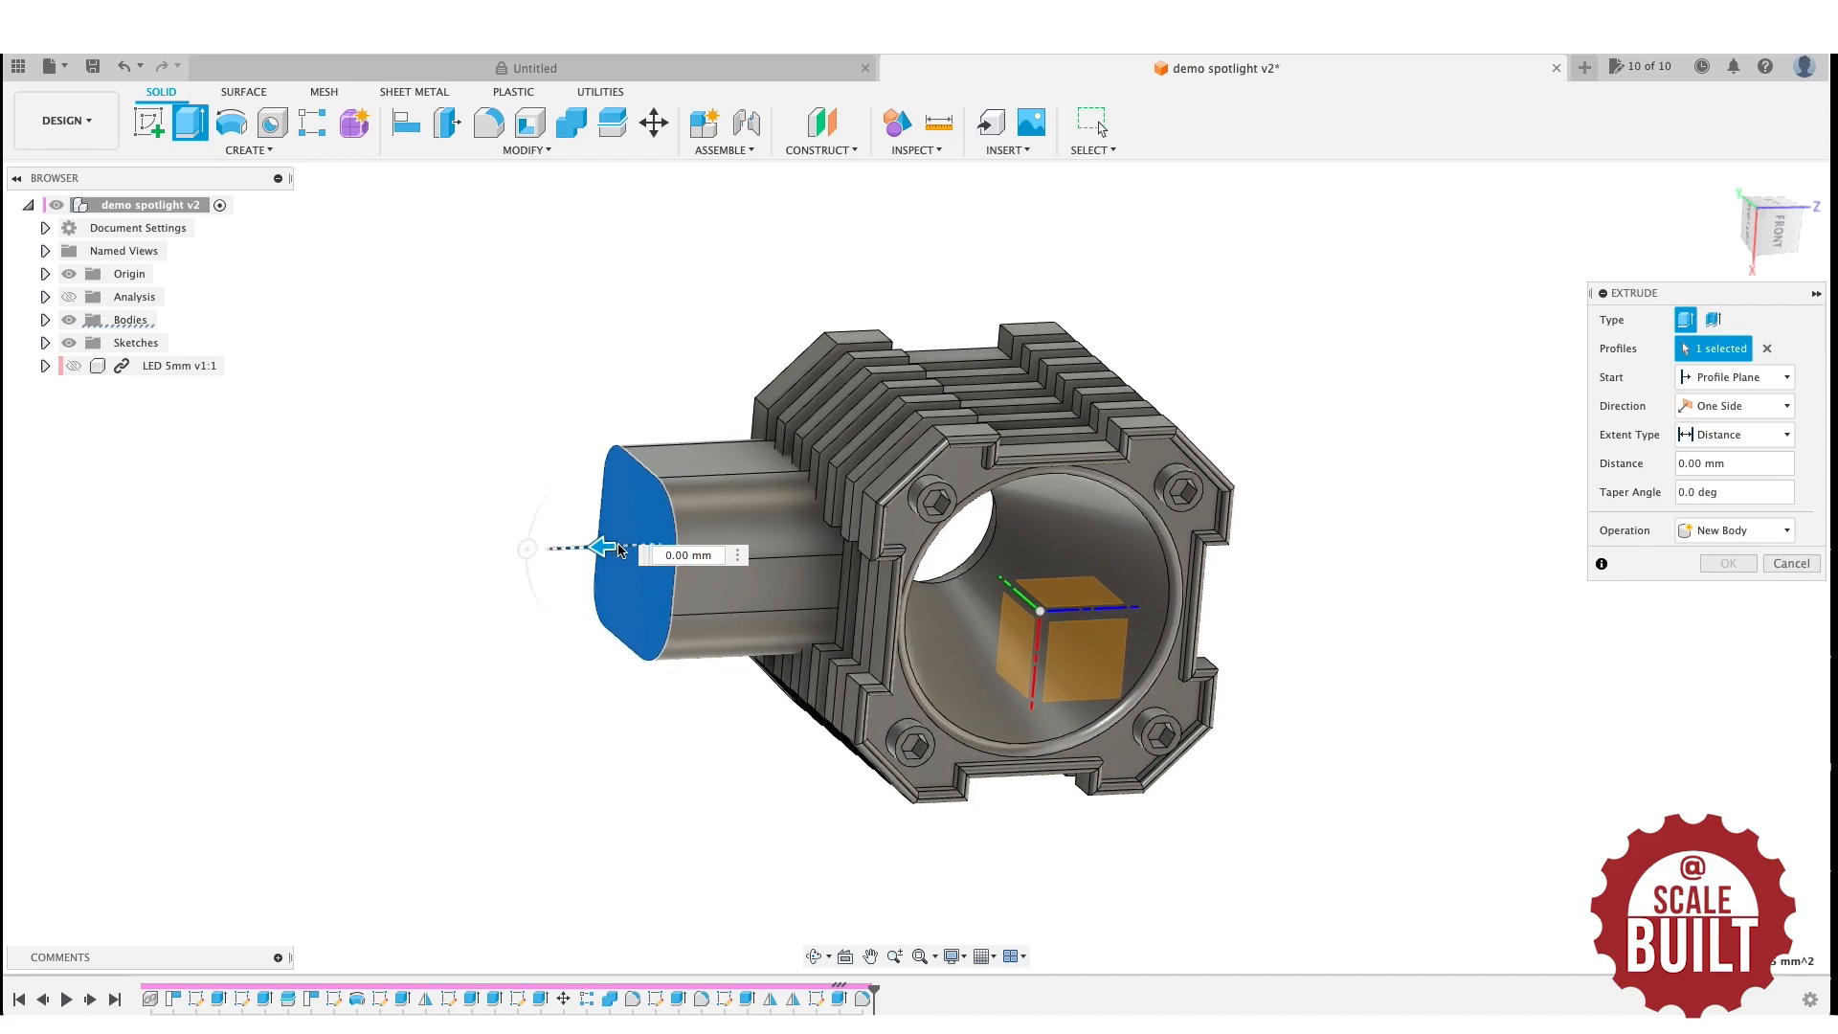
pyautogui.moveTo(617, 549); pyautogui.dragTo(675, 542)
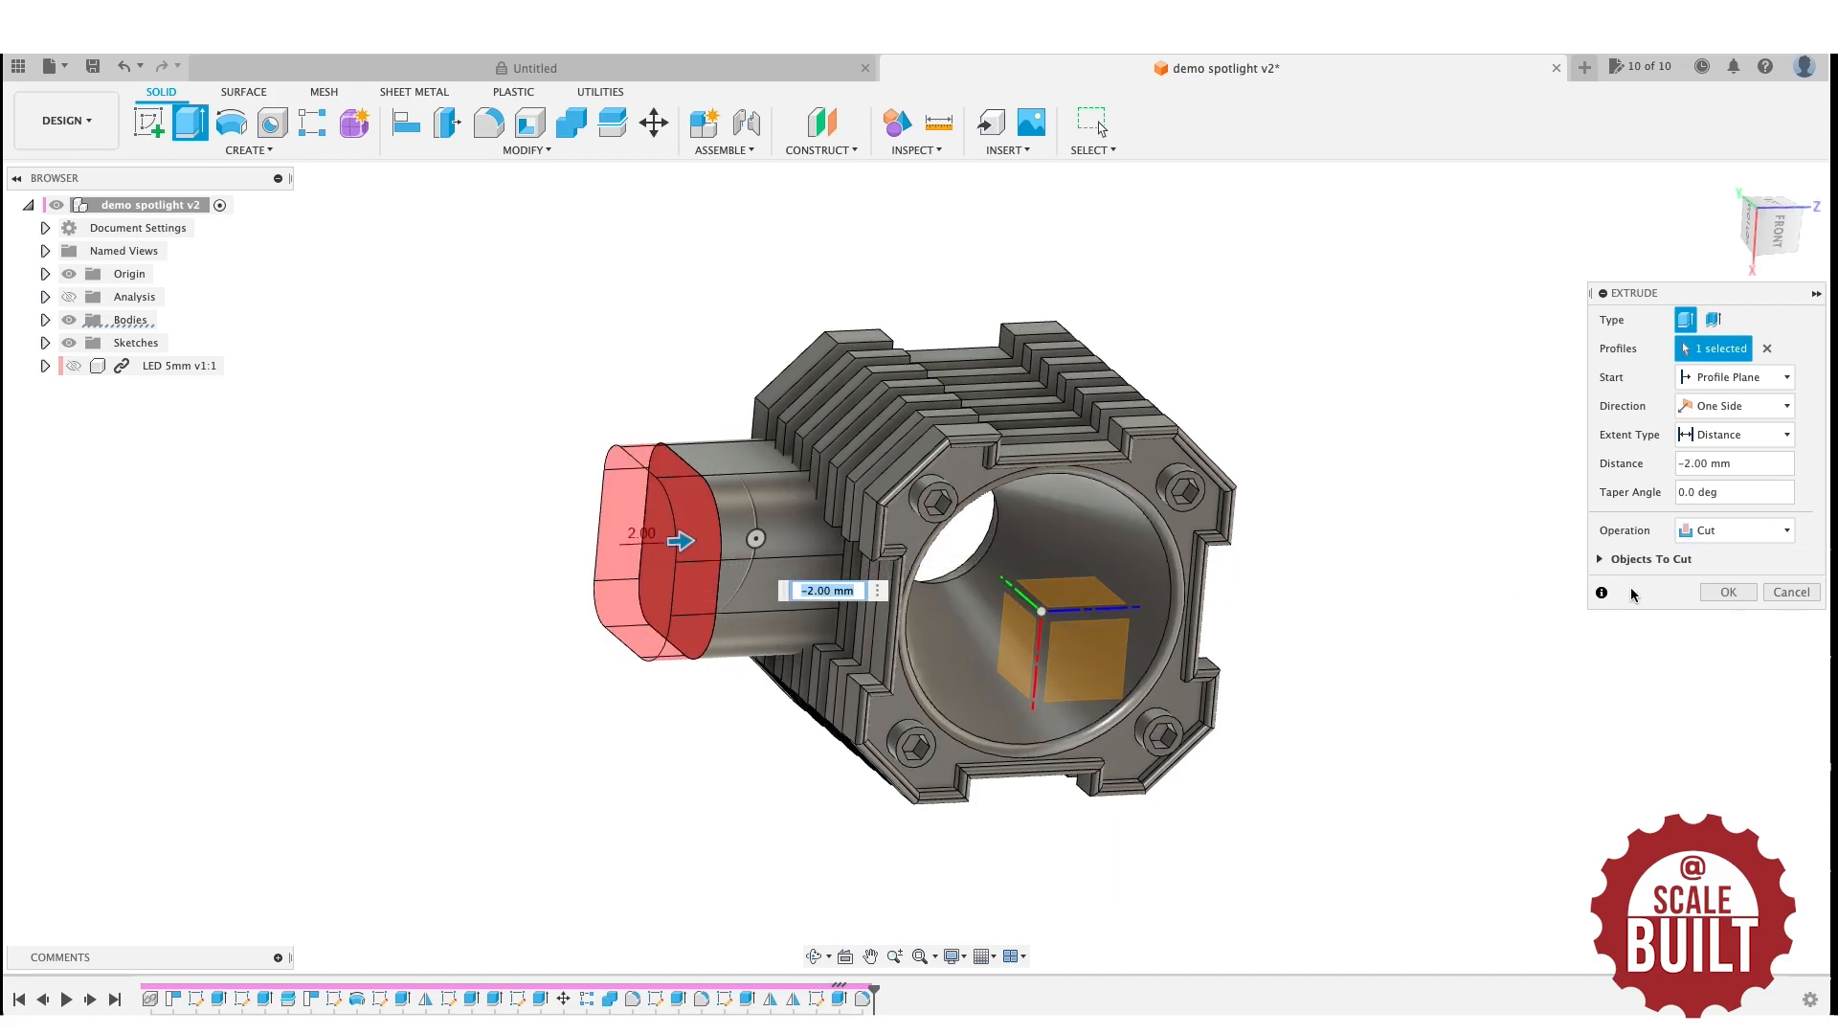
pyautogui.click(1728, 591)
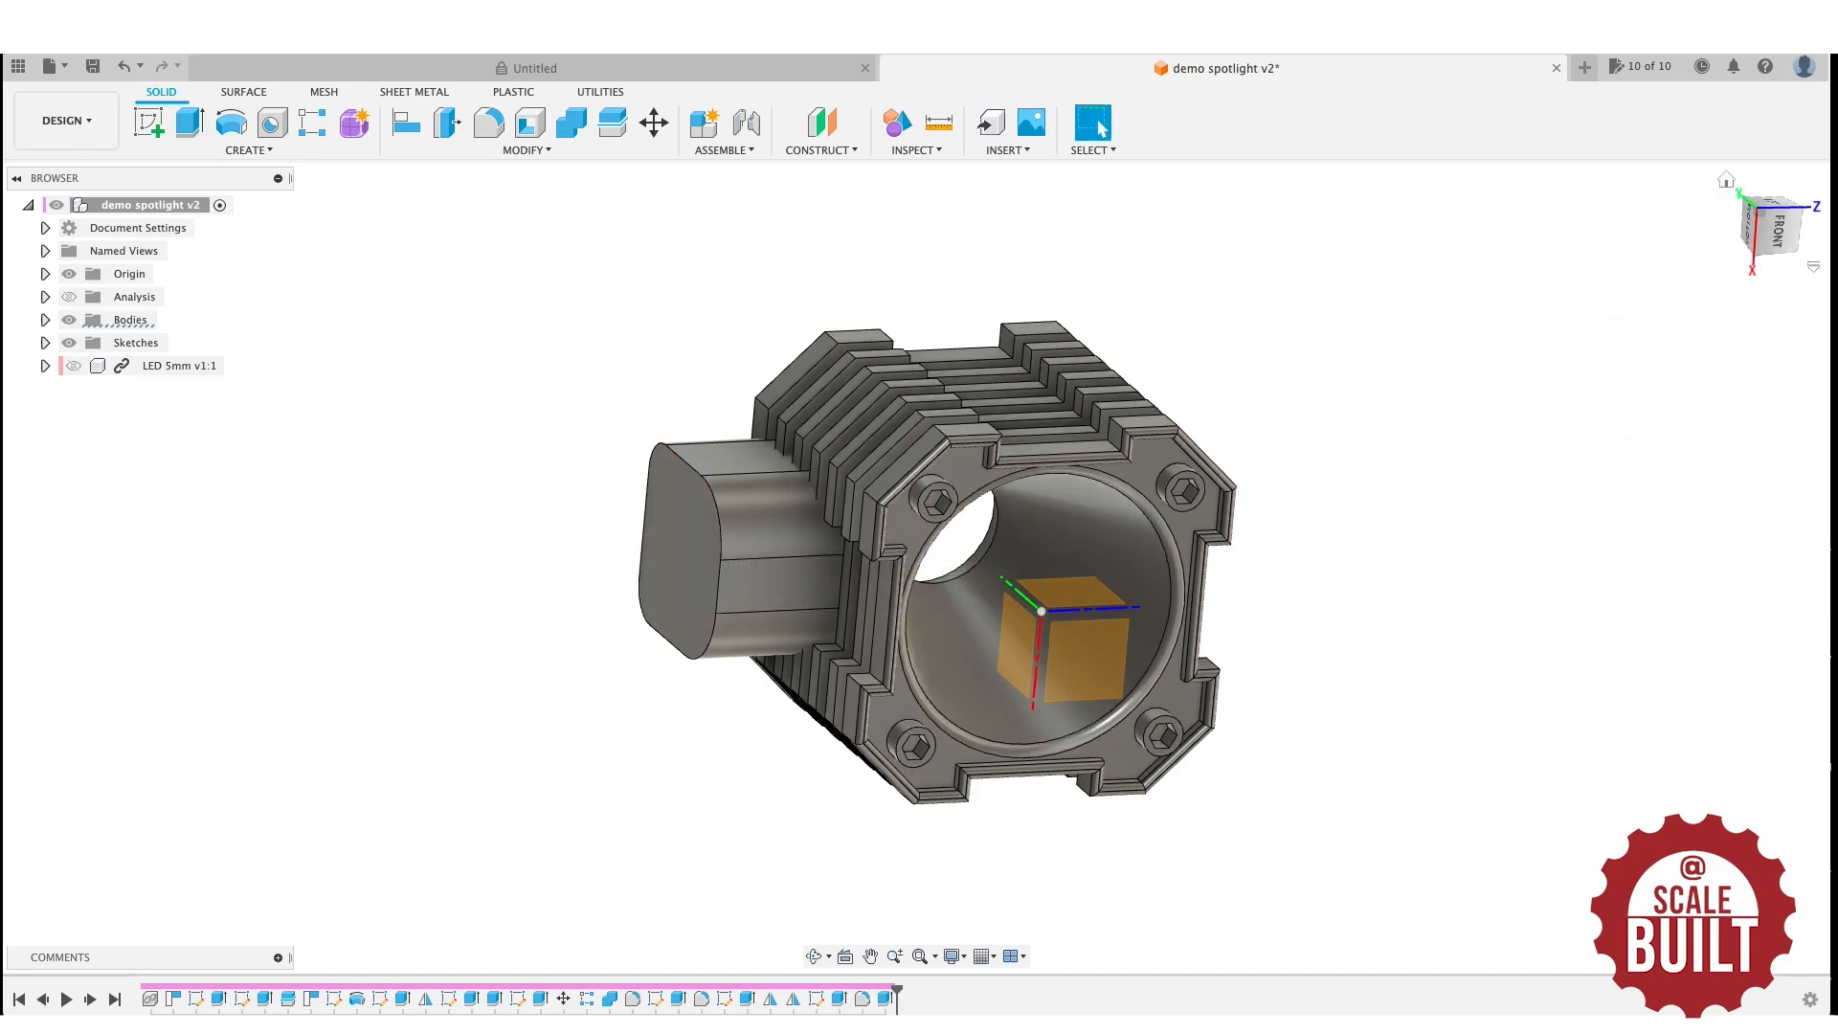
# Sketch a small center diameter circle on the block's bottom face, centred on the housing's lengthwise axis.
pyautogui.click(1747, 227)
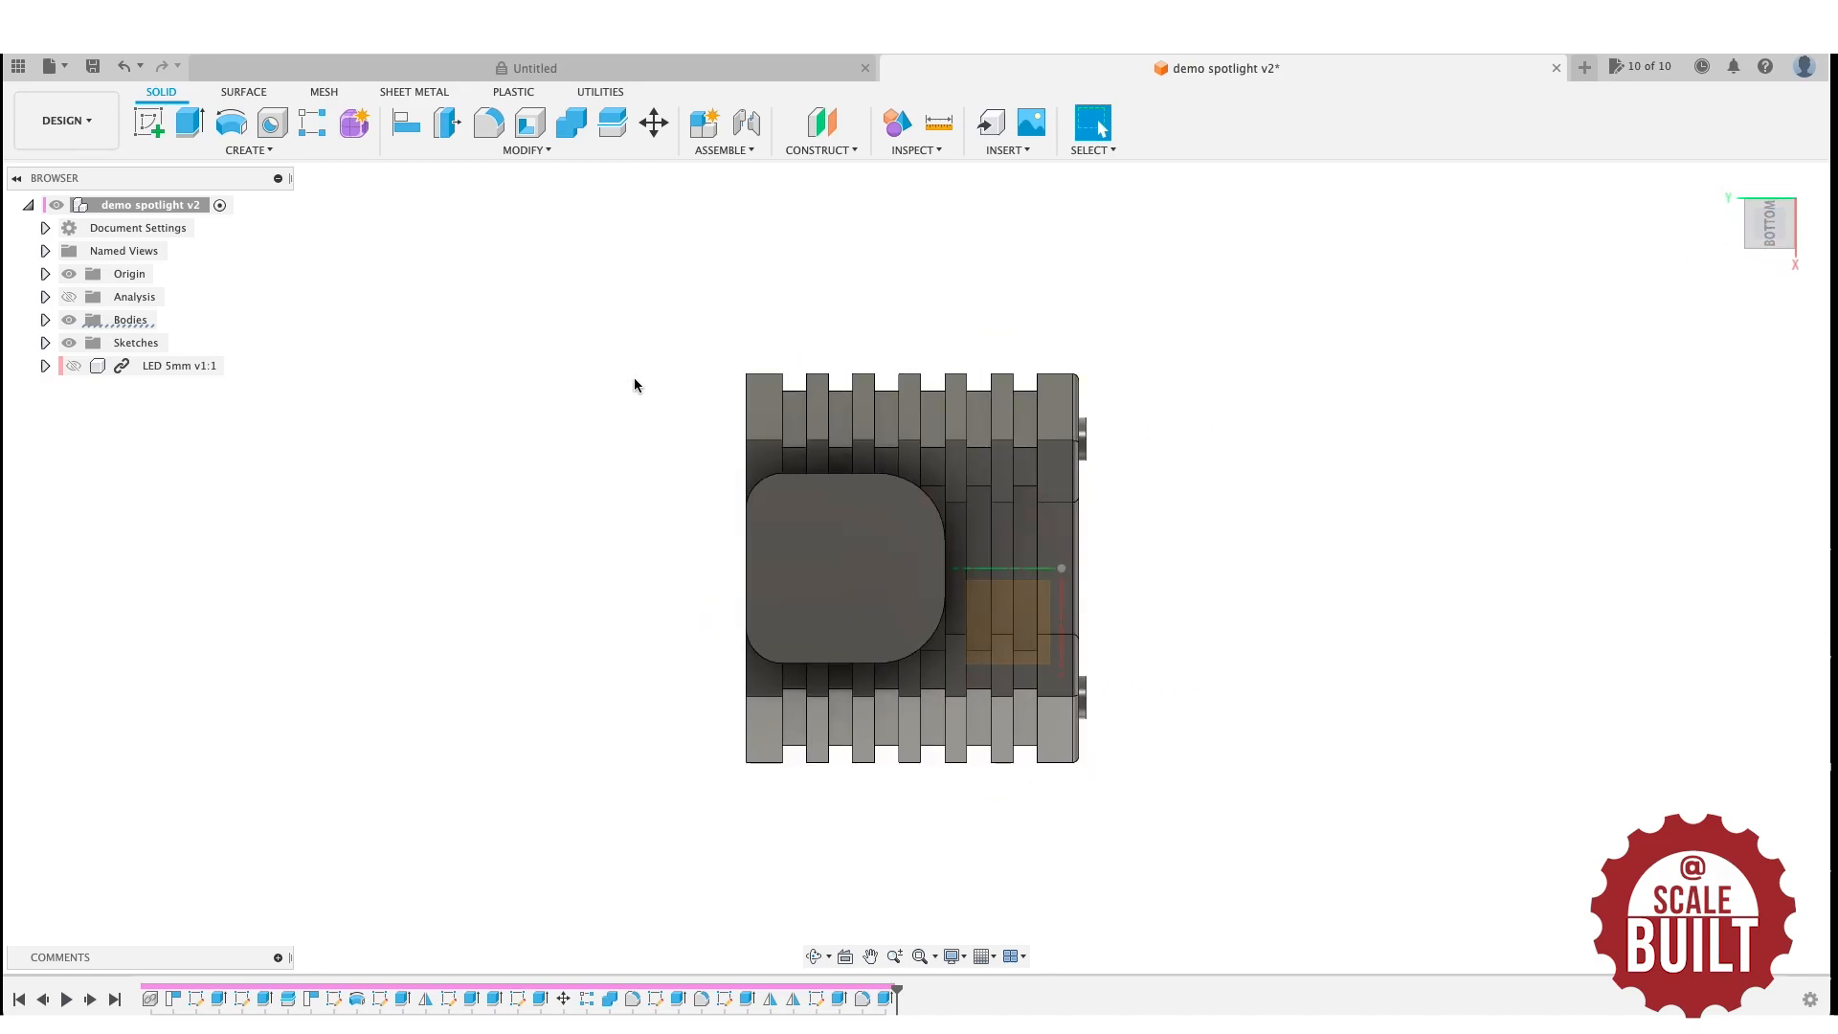
pyautogui.click(150, 120)
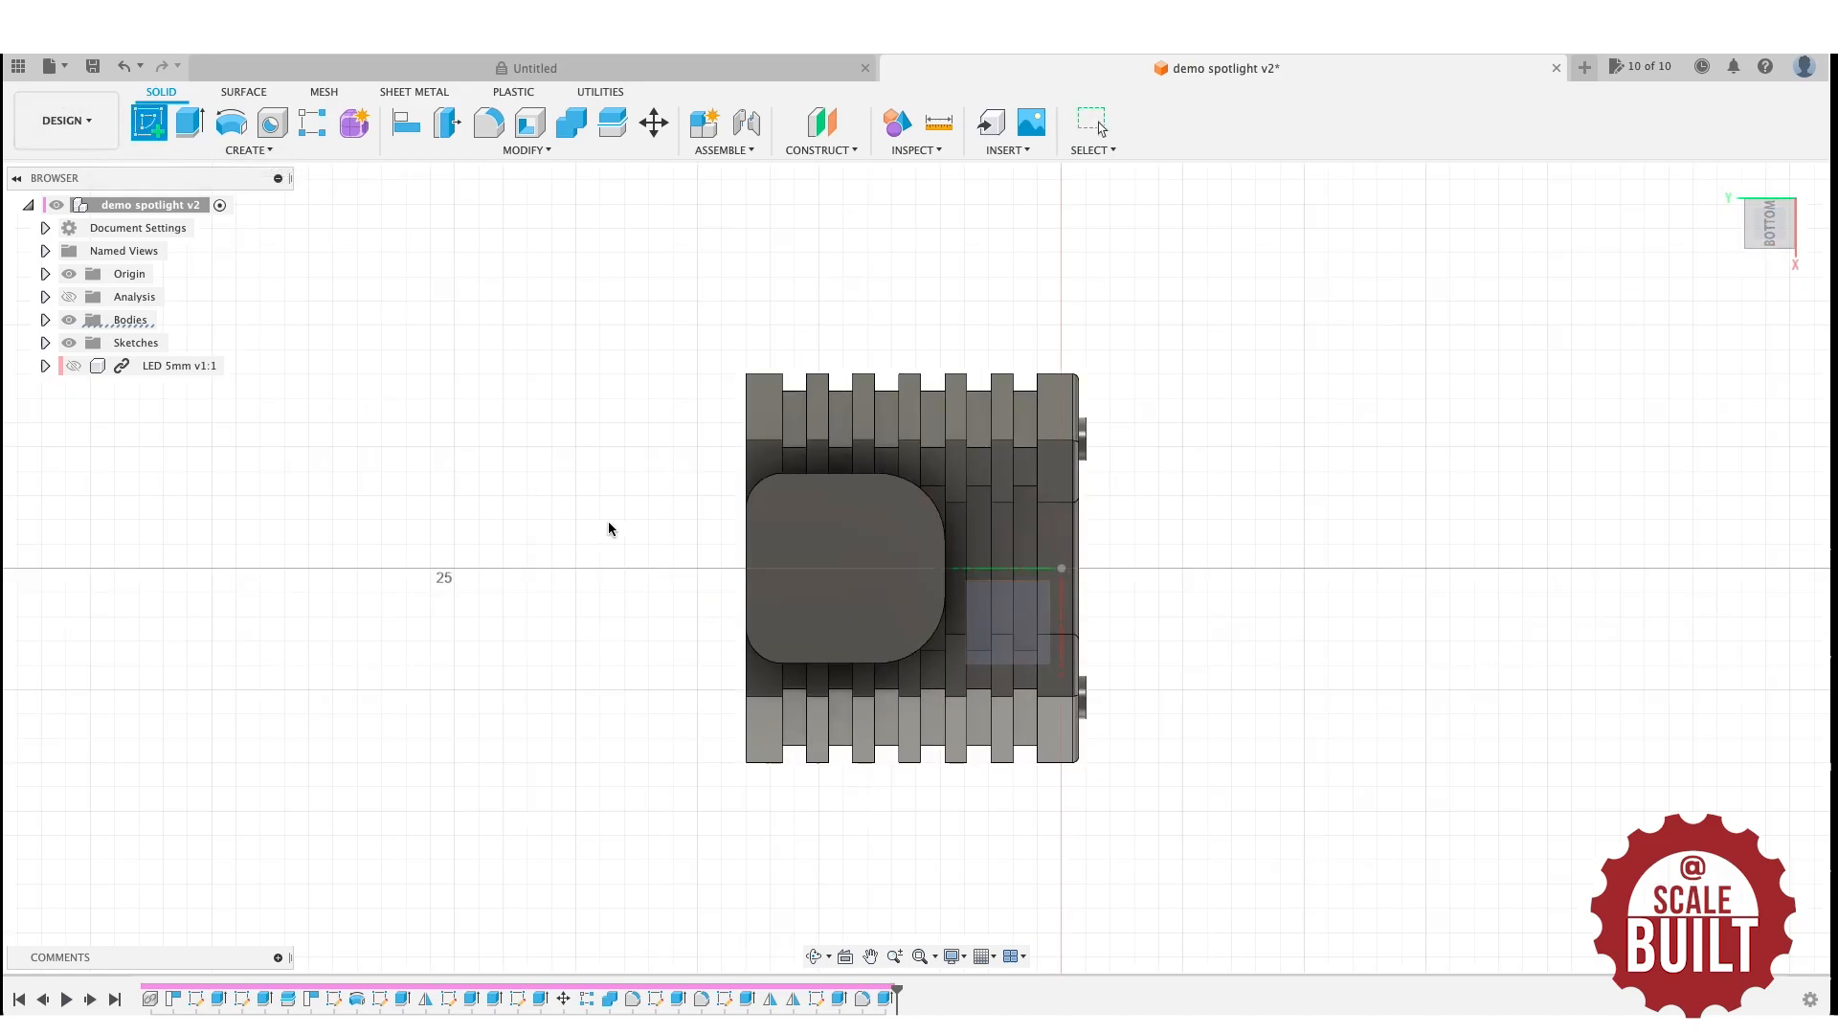
pyautogui.click(795, 530)
pyautogui.press('s')
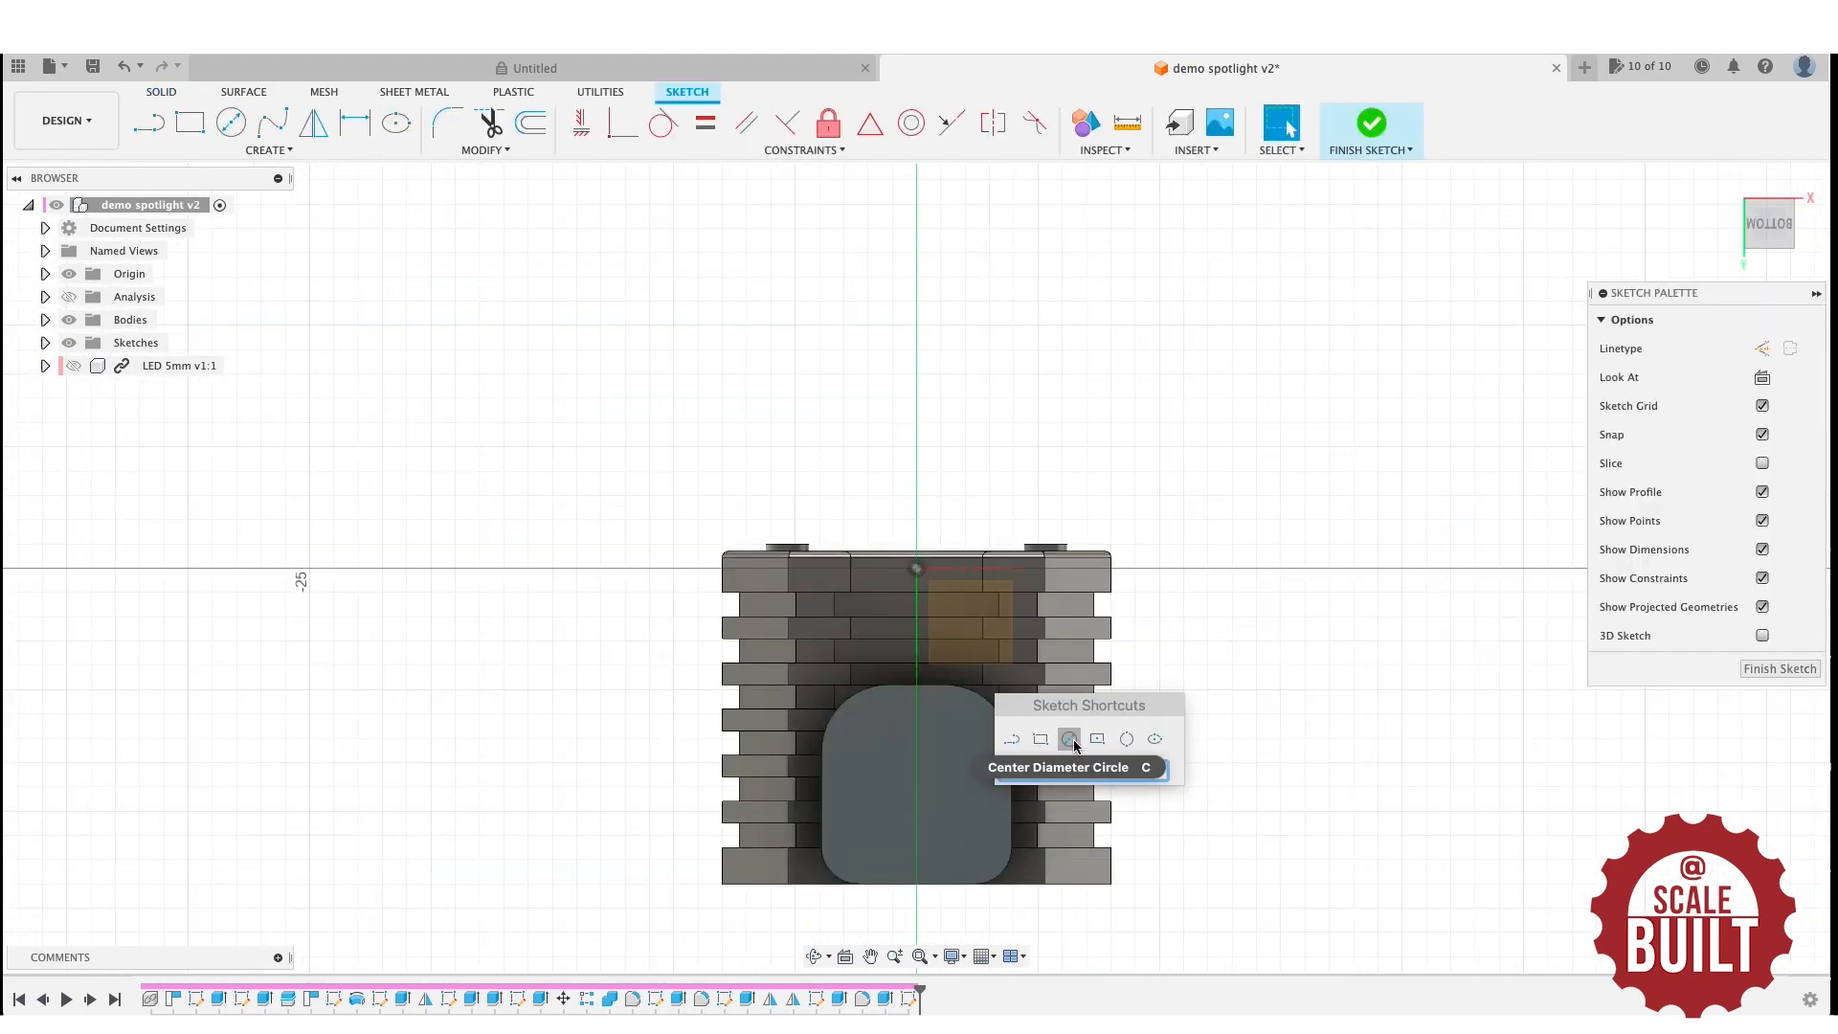
pyautogui.click(1070, 739)
pyautogui.click(921, 790)
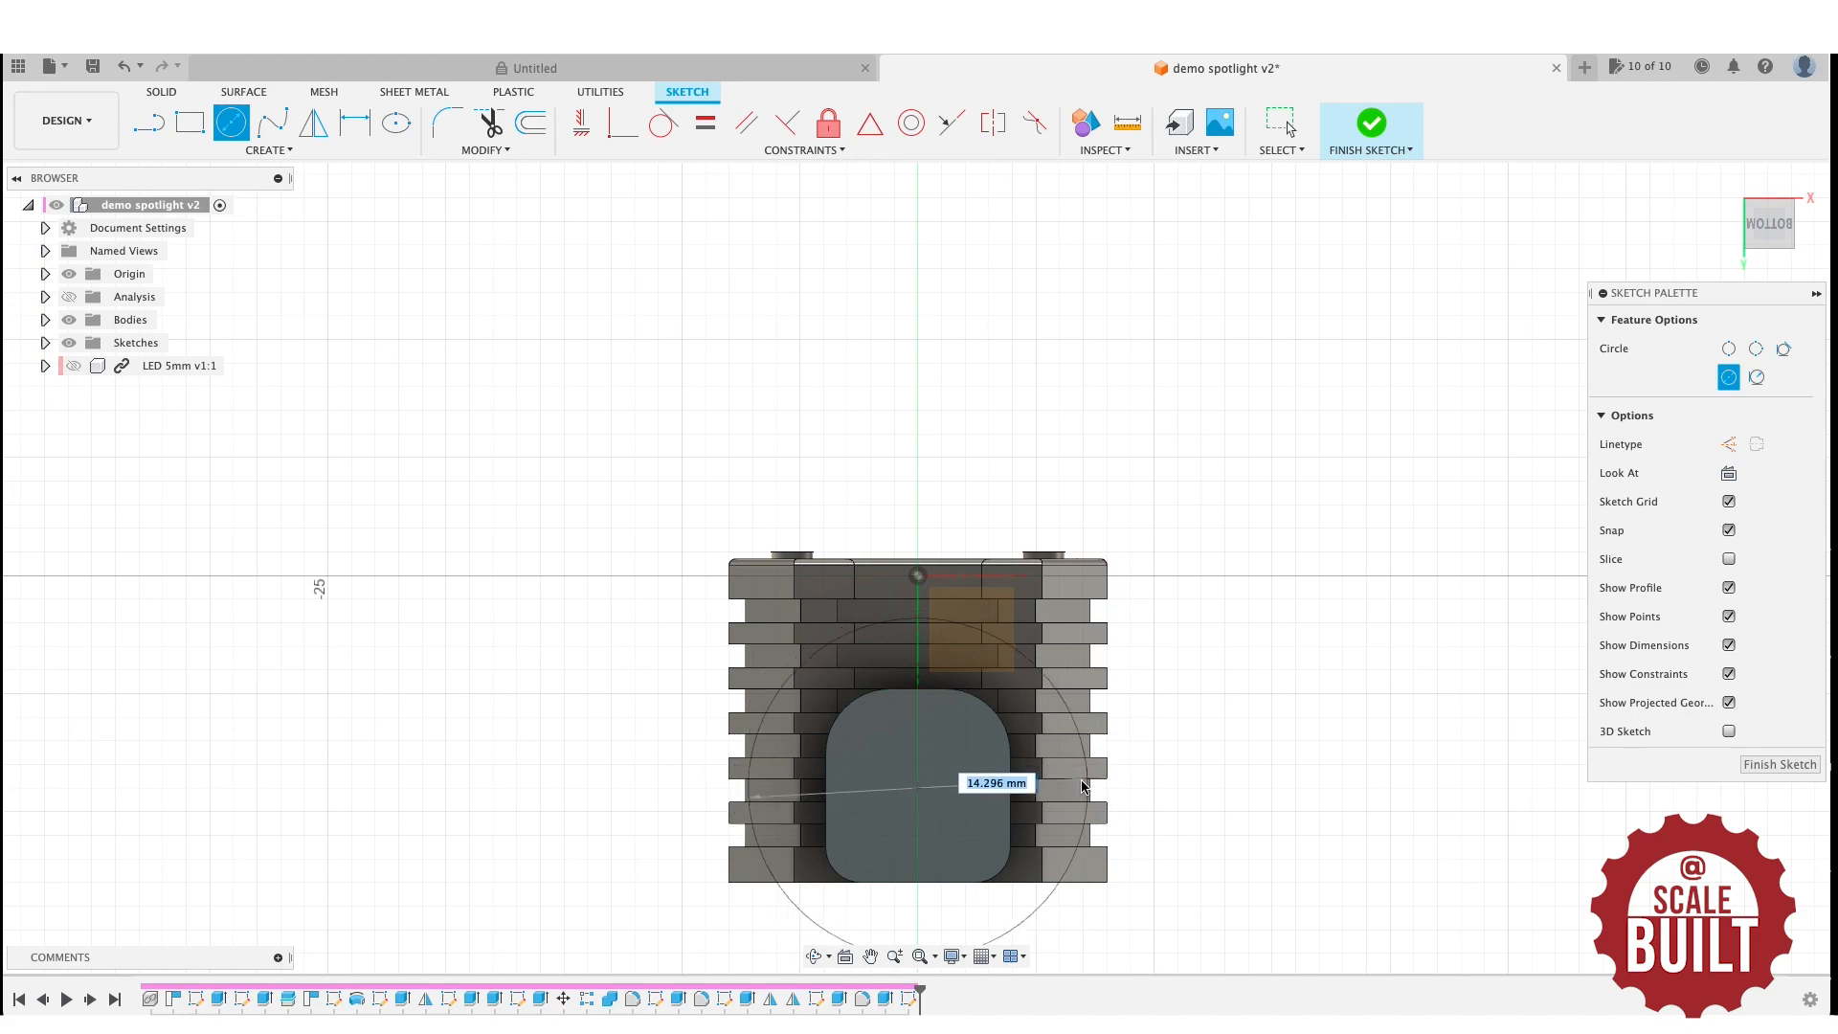
pyautogui.click(936, 798)
pyautogui.scroll(3, 1161, 628)
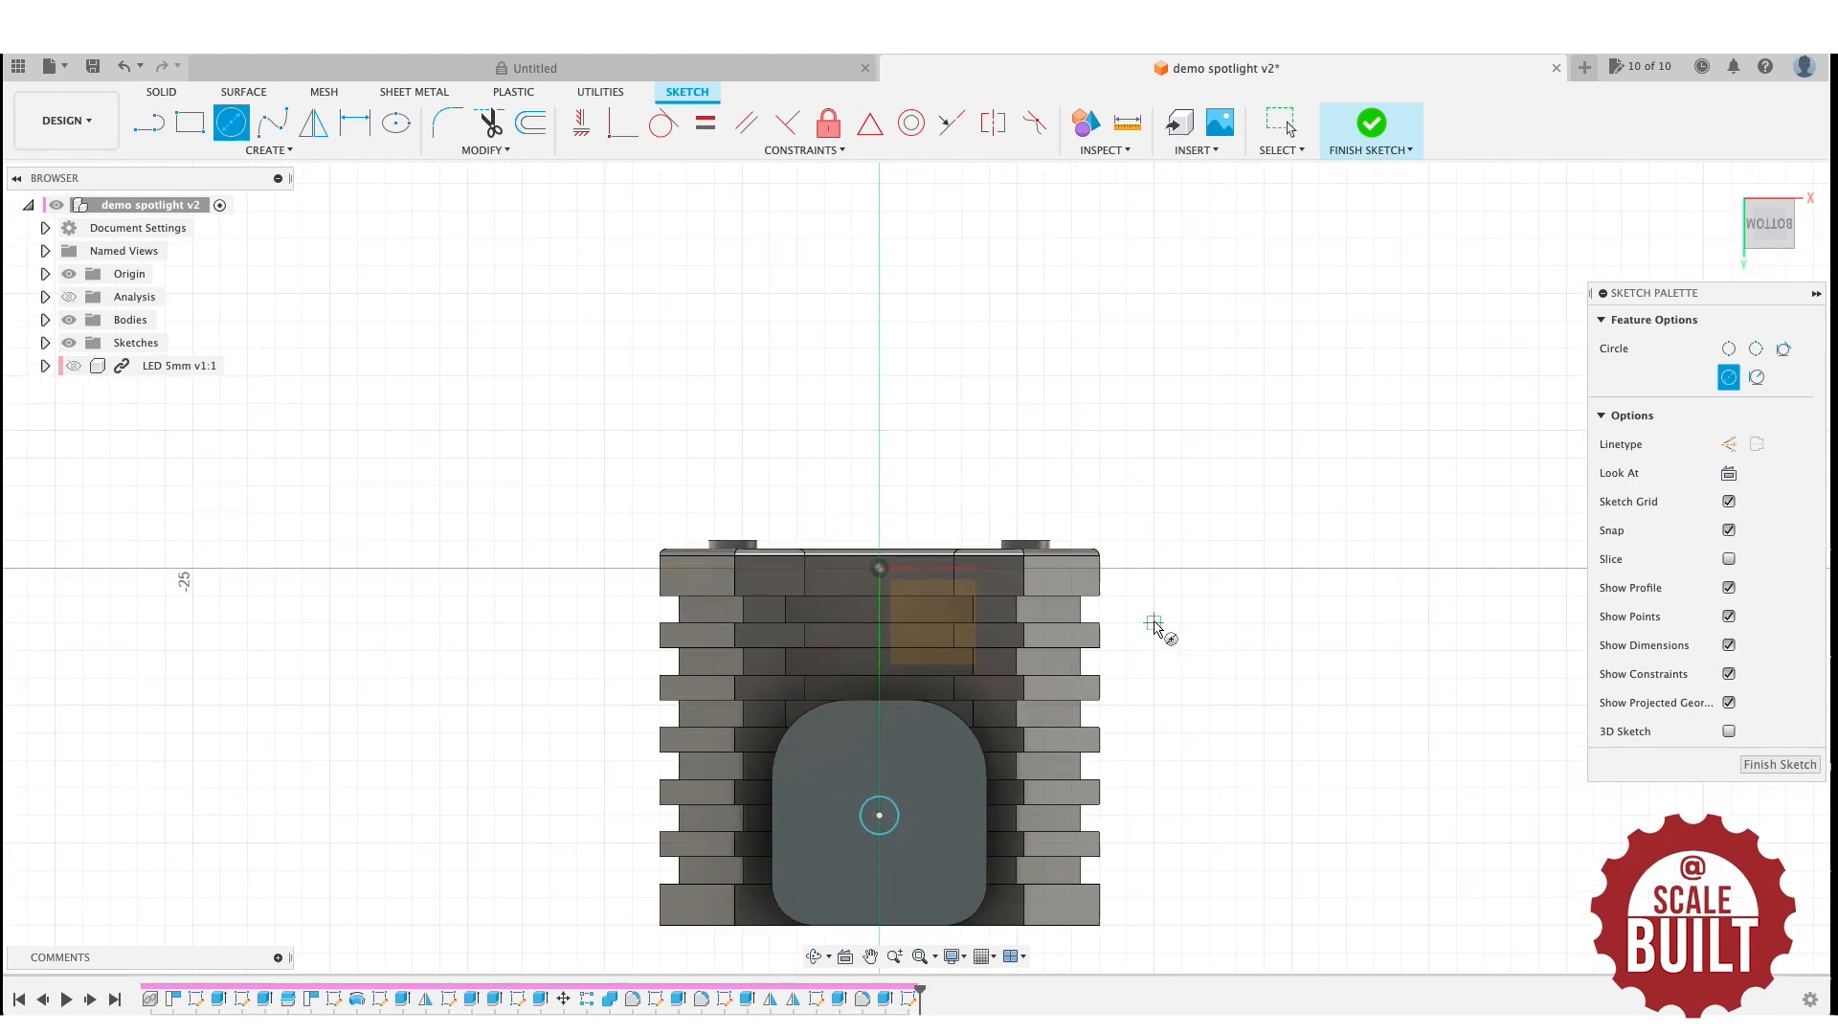
pyautogui.click(1742, 250)
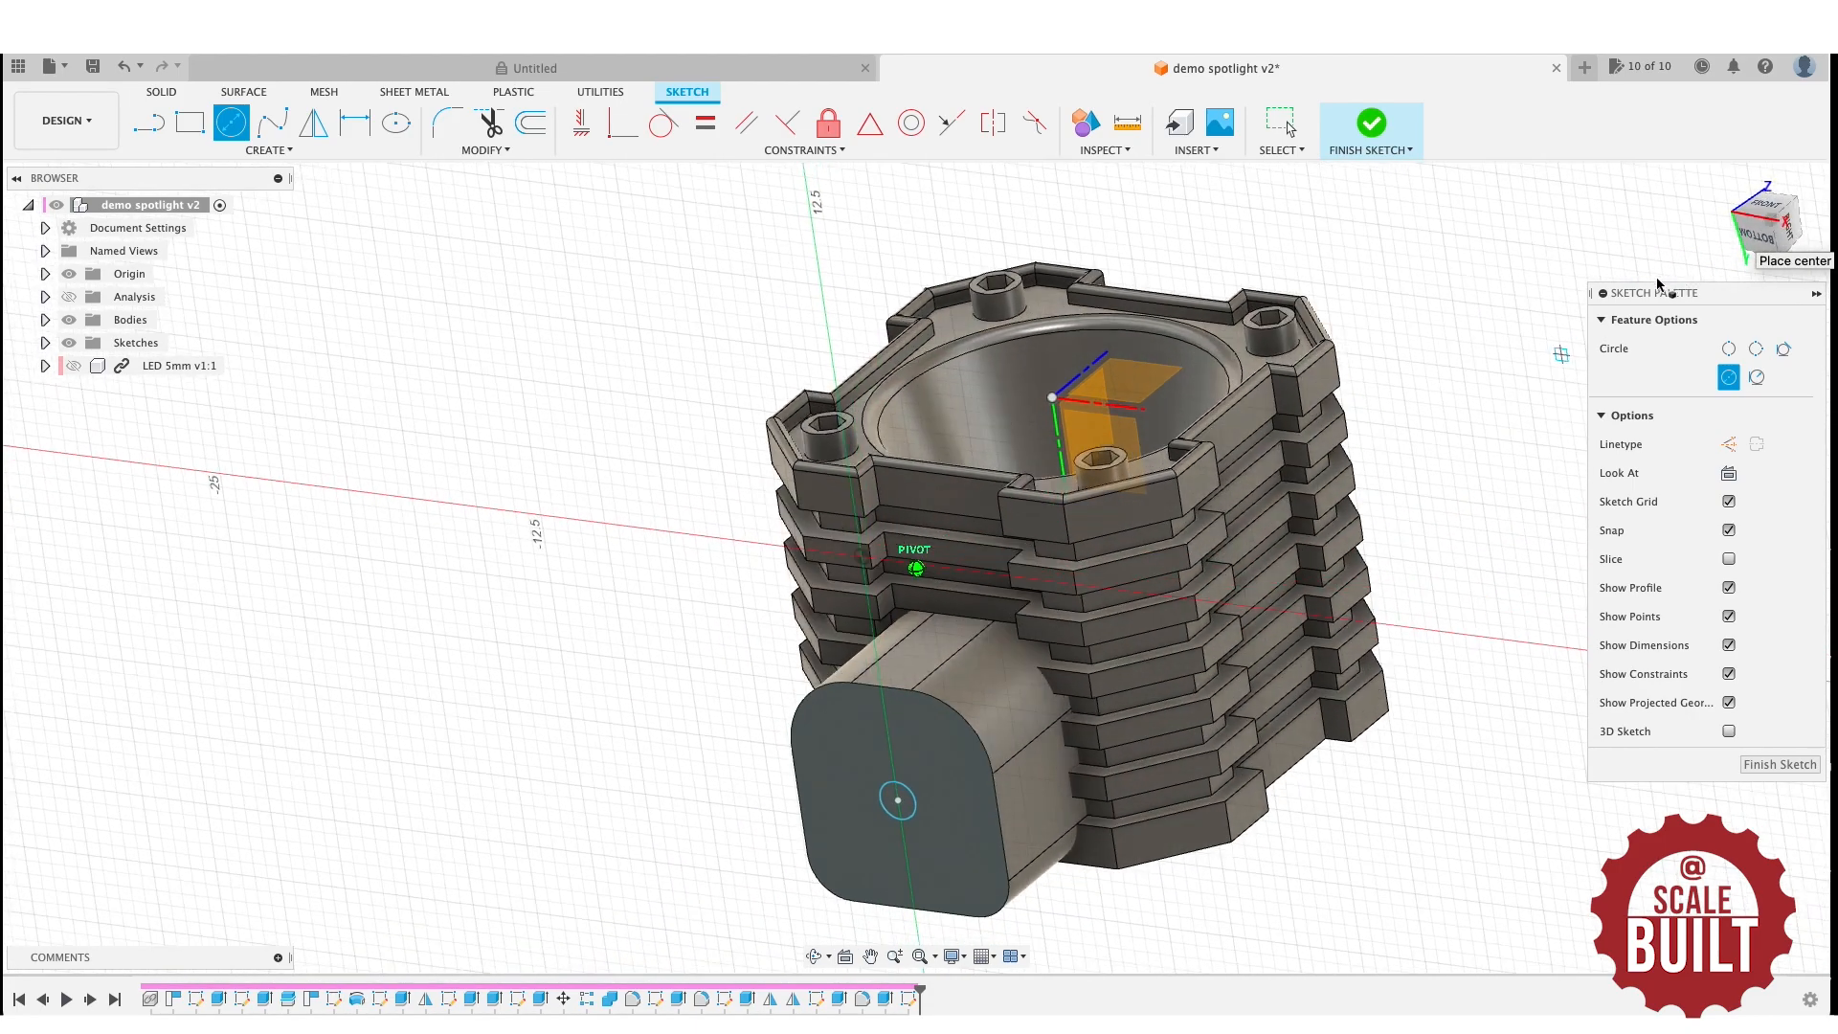
pyautogui.press('q')
pyautogui.click(927, 777)
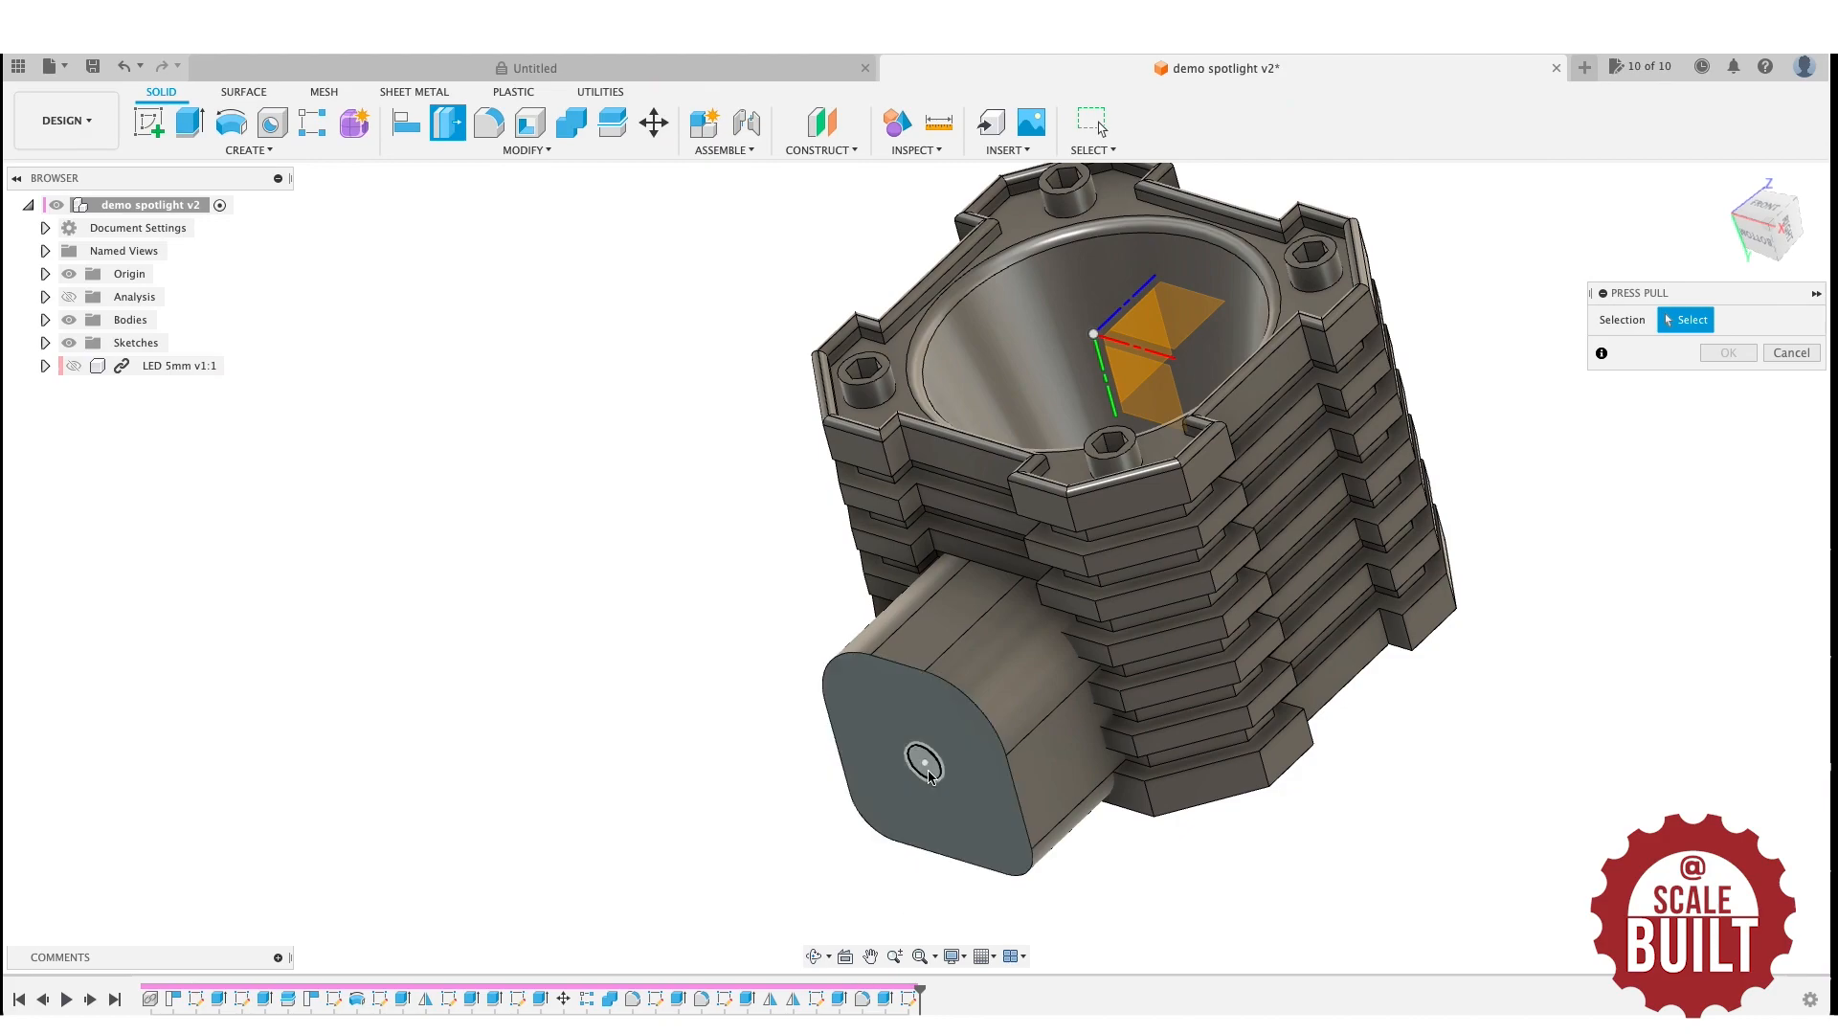
pyautogui.moveTo(1774, 199); pyautogui.dragTo(1585, 187)
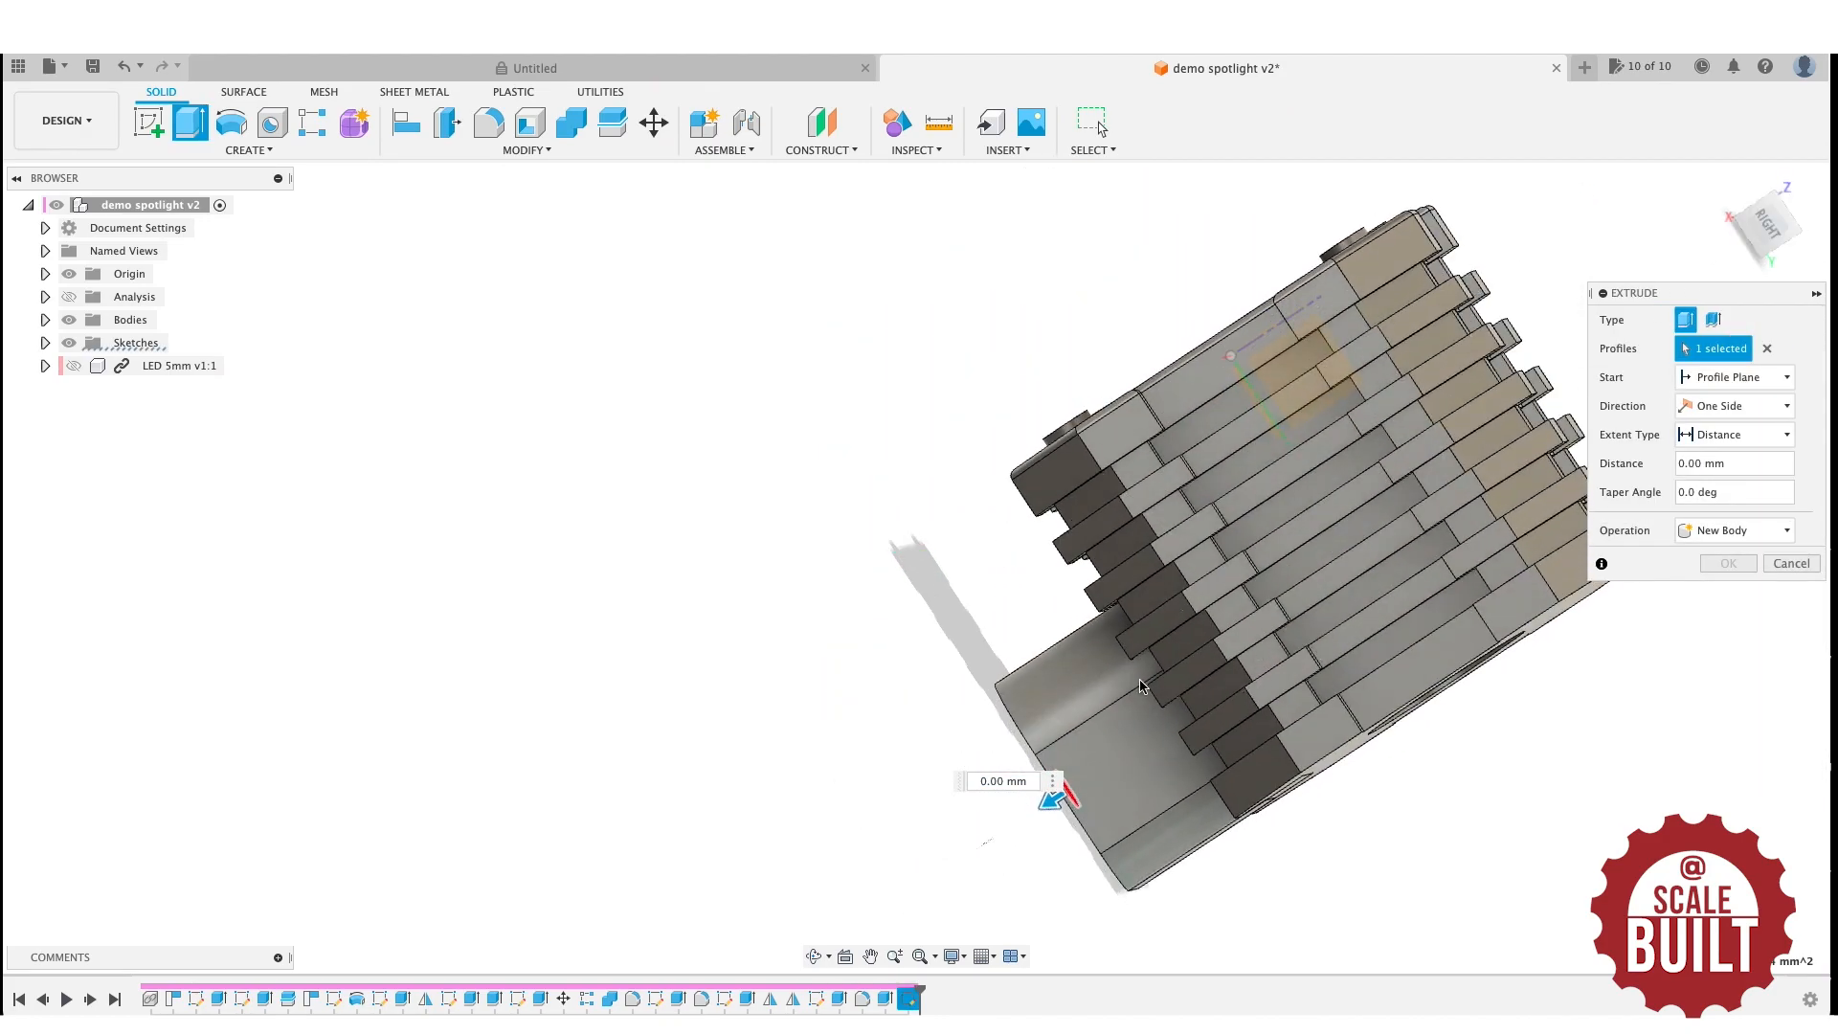
pyautogui.moveTo(1051, 802); pyautogui.dragTo(1179, 714)
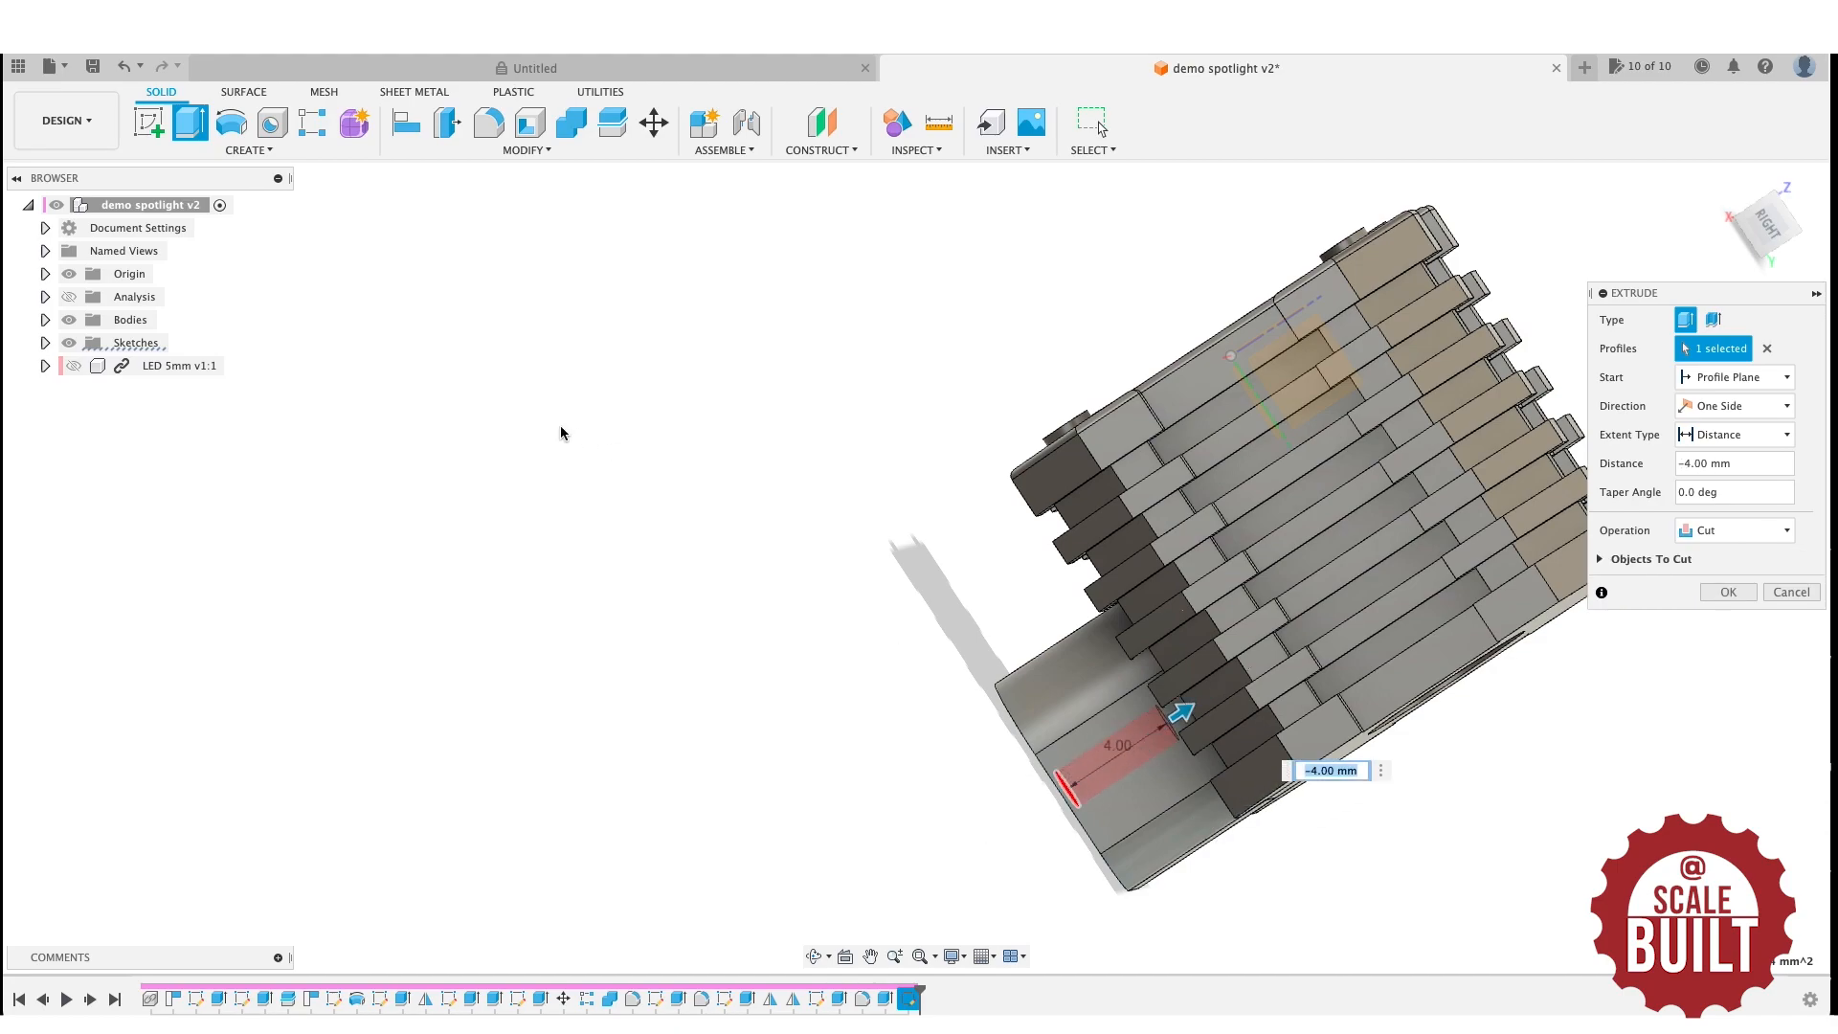
pyautogui.click(70, 297)
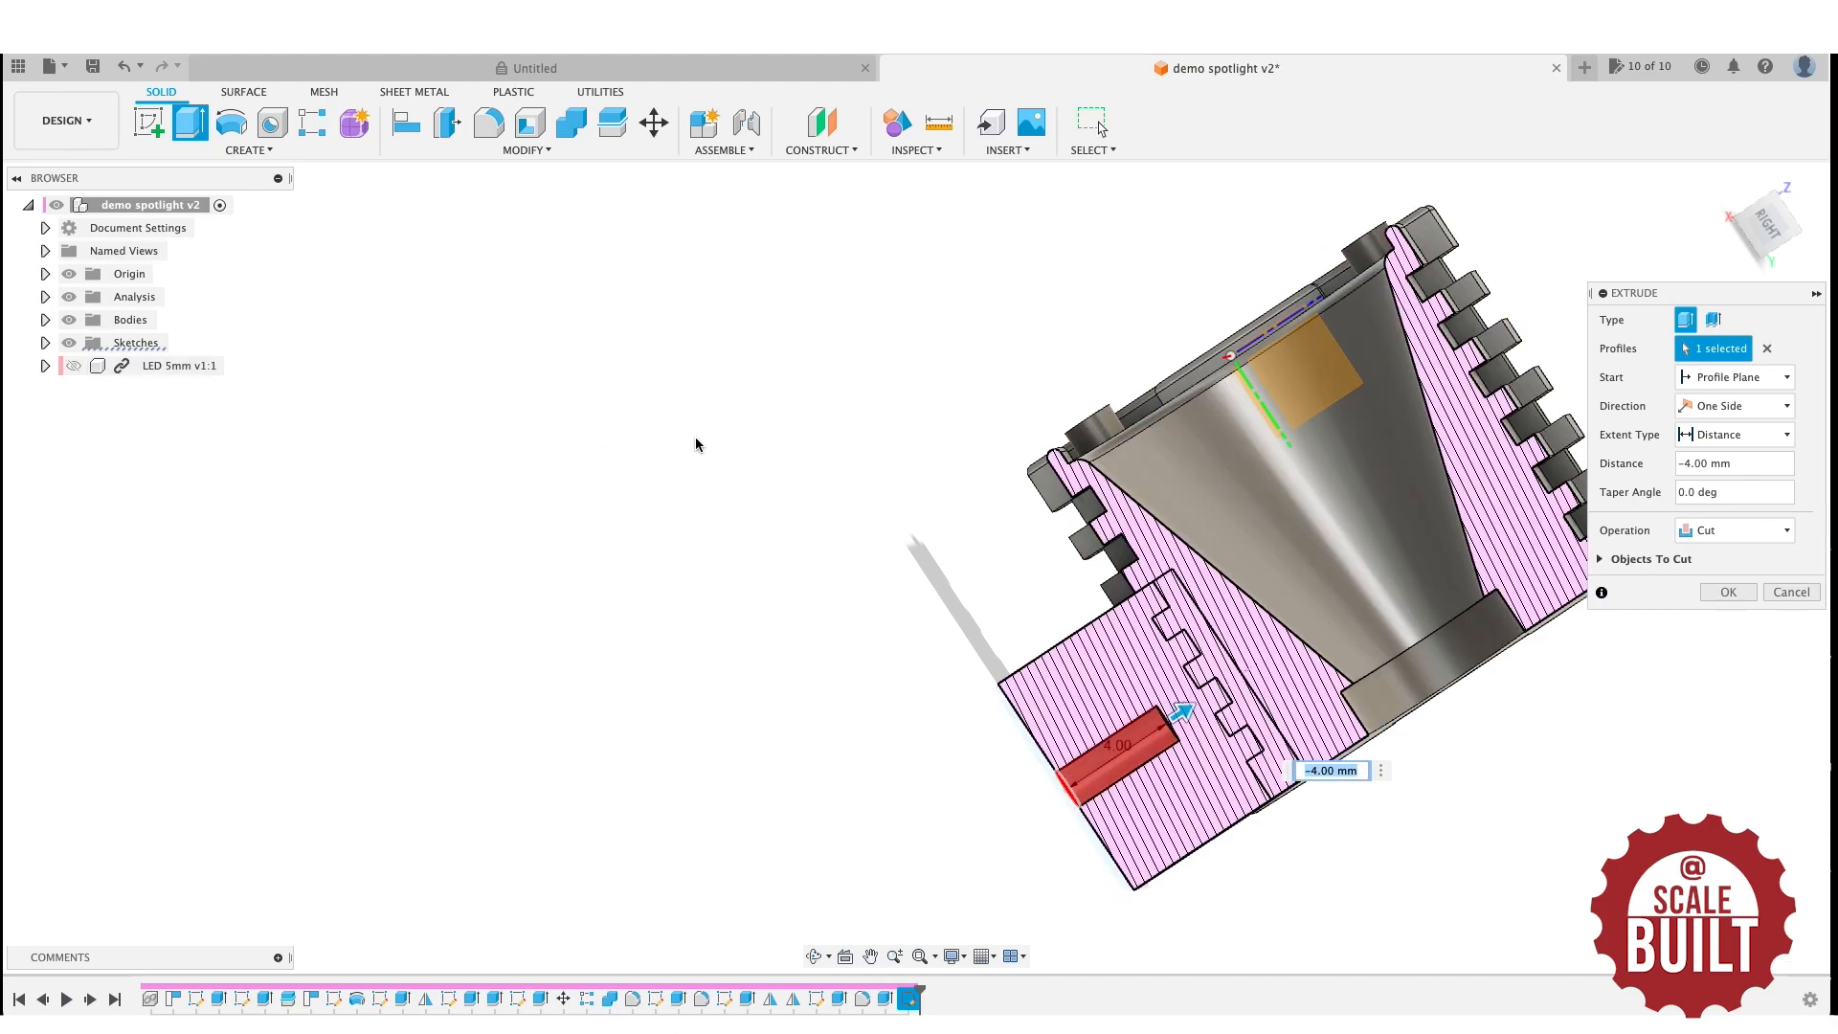
pyautogui.click(1759, 237)
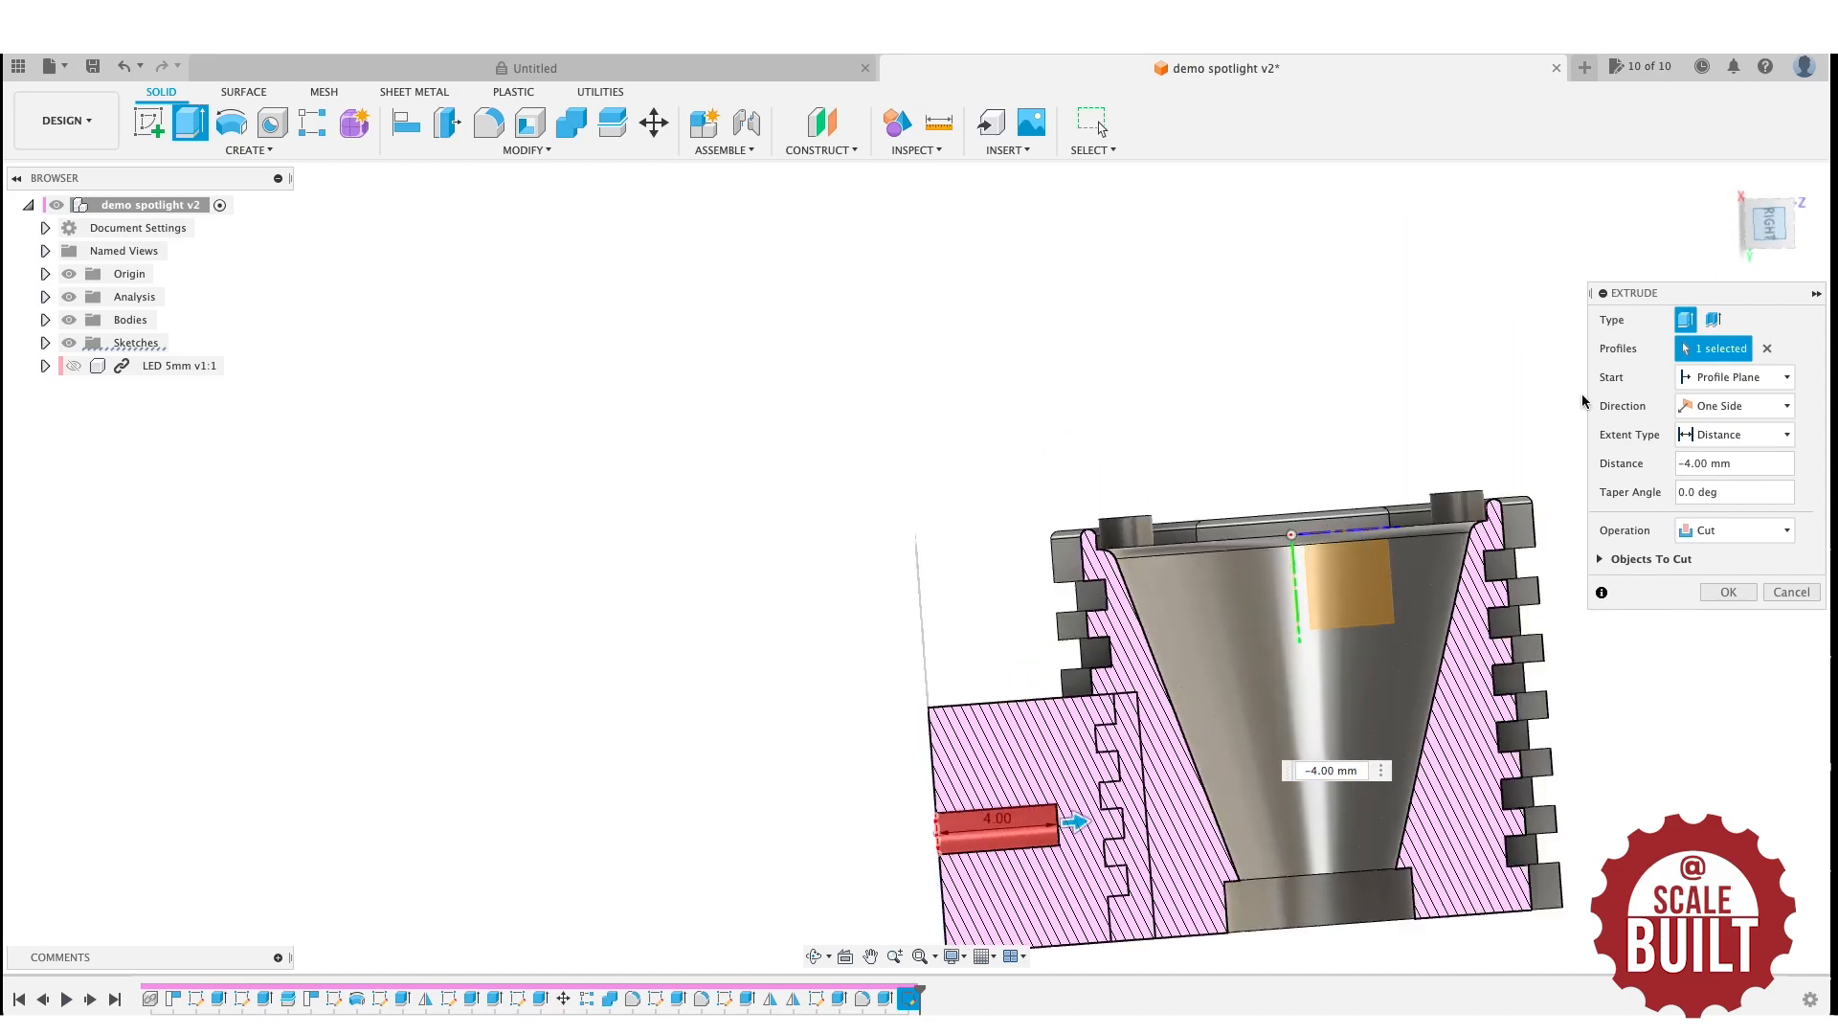
pyautogui.moveTo(1053, 832); pyautogui.dragTo(1160, 833)
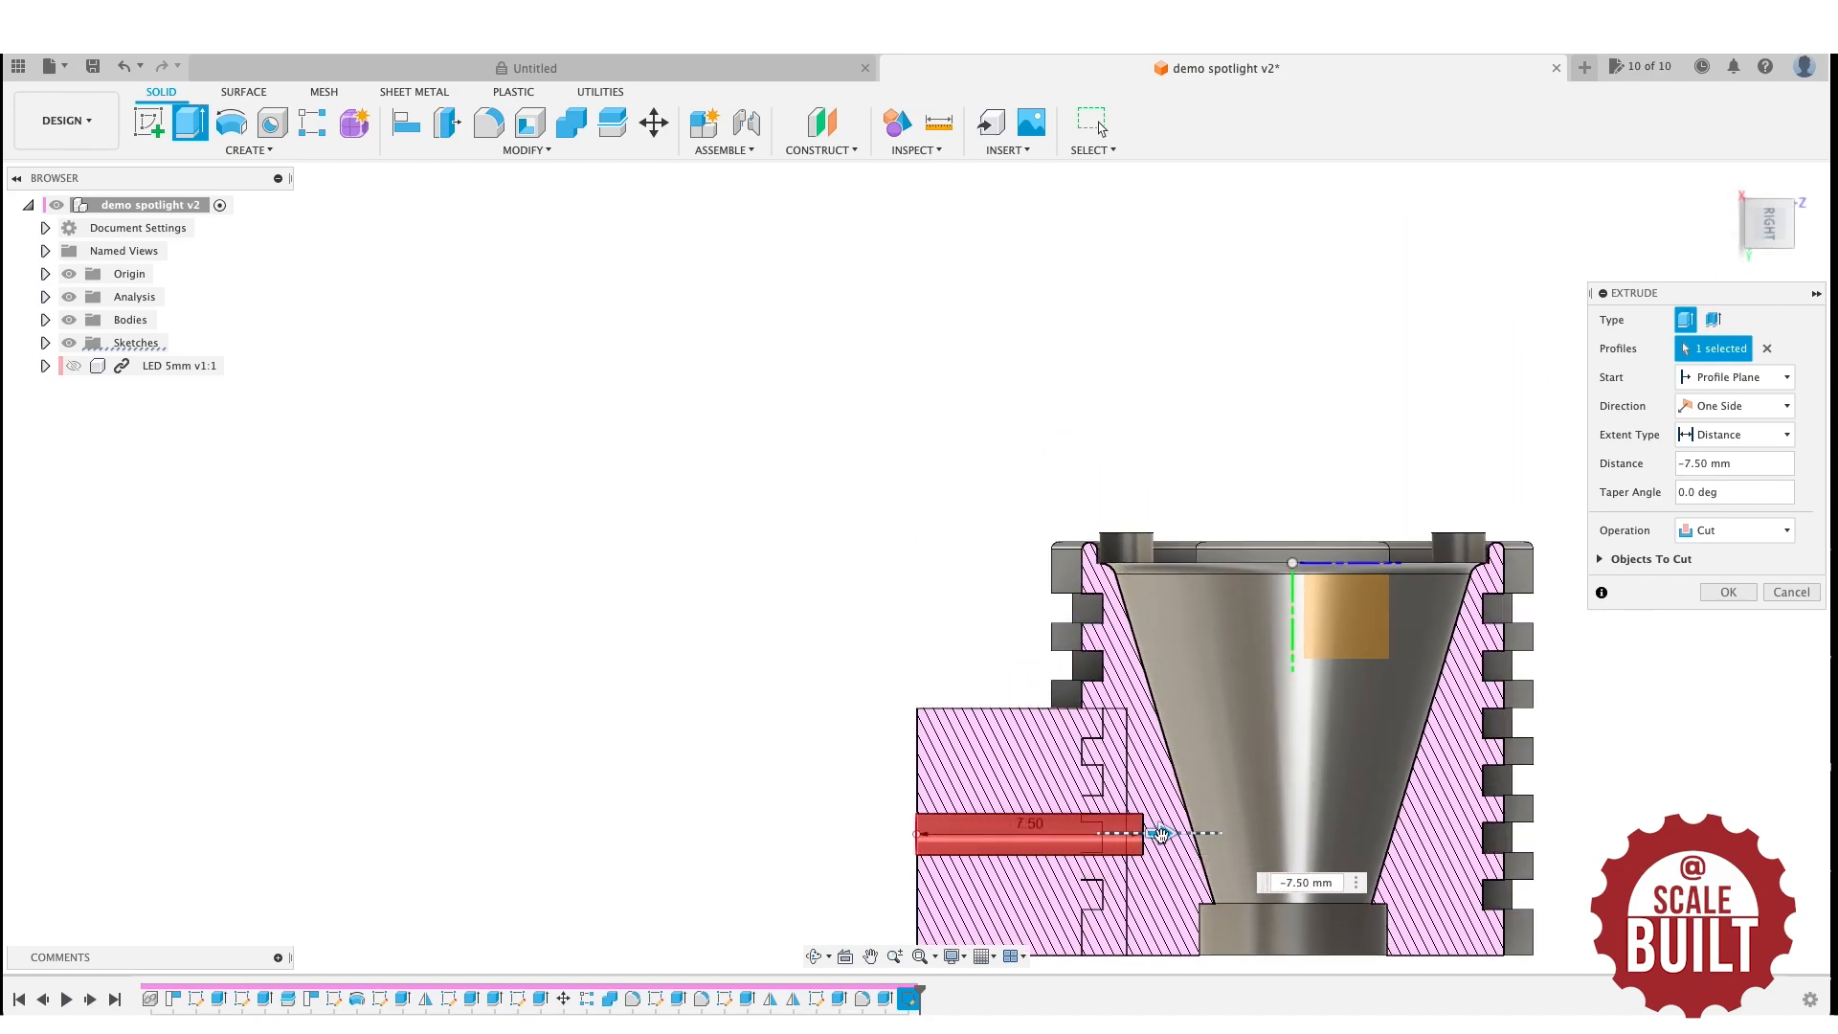
pyautogui.click(1791, 594)
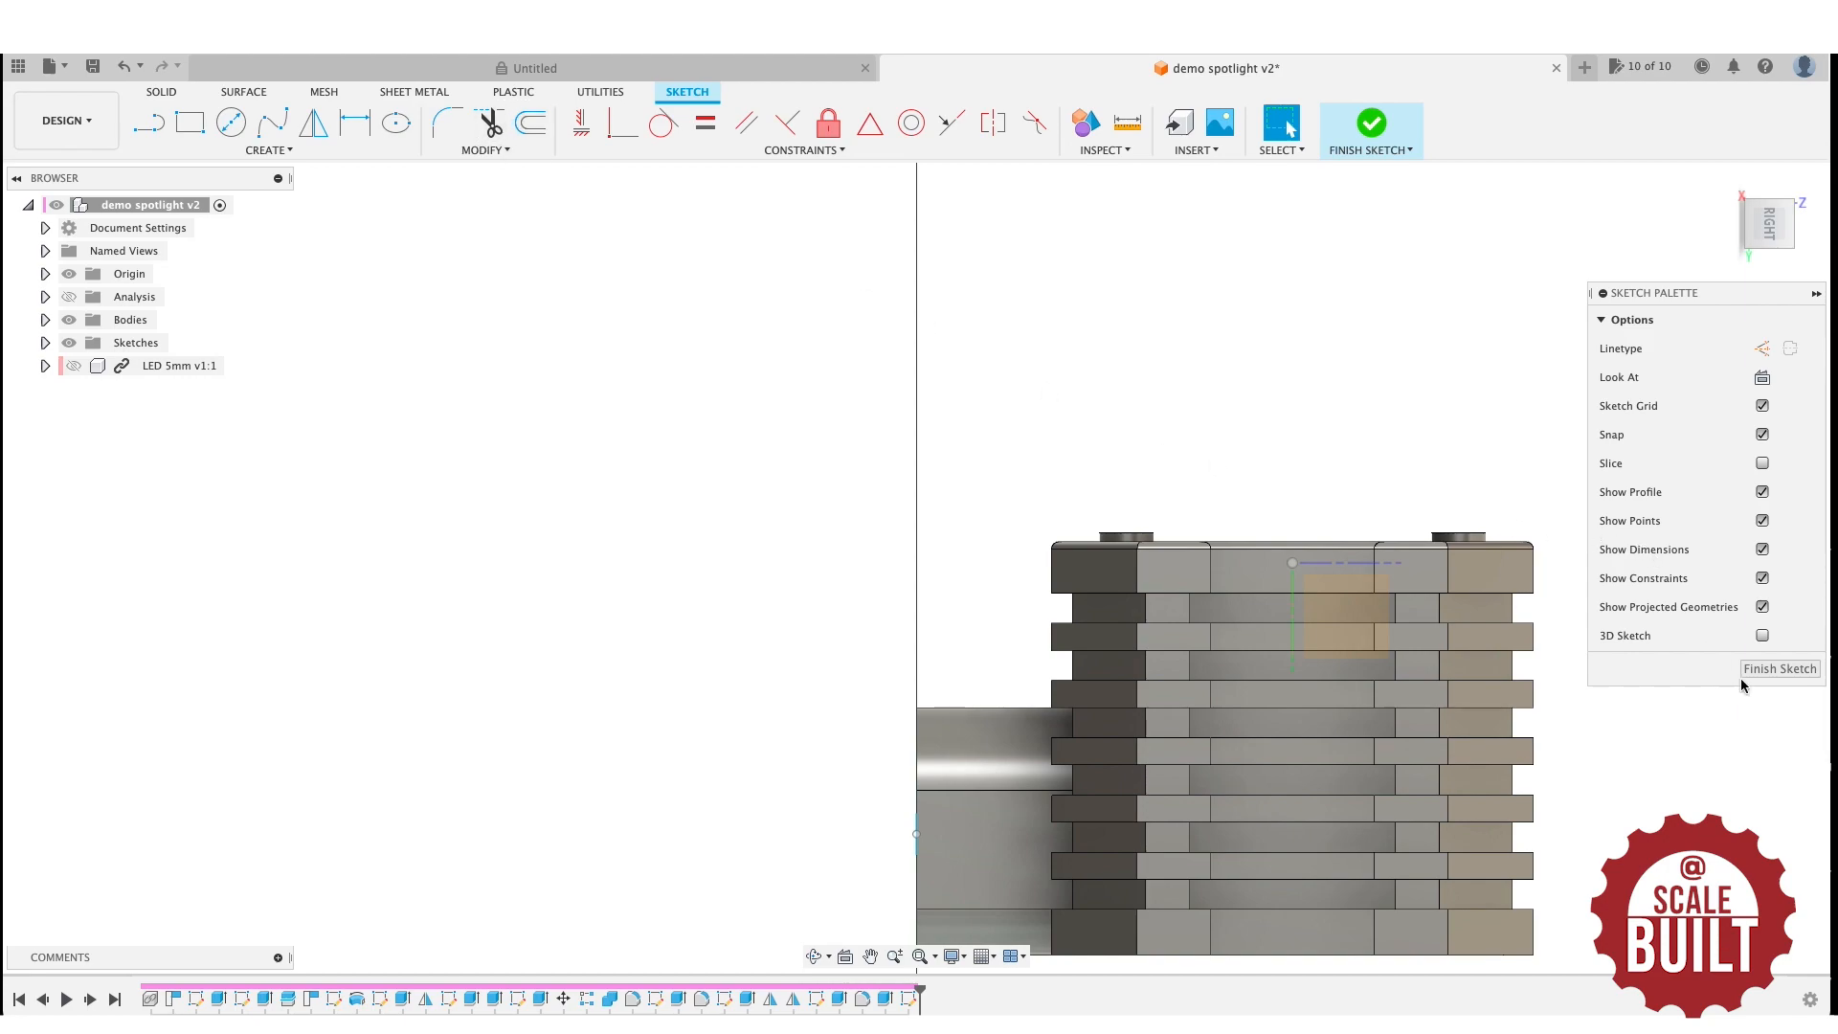
# Finish the circle sketch and join the rear block Body9 to the housing body Body1 with Combine.
pyautogui.click(1779, 668)
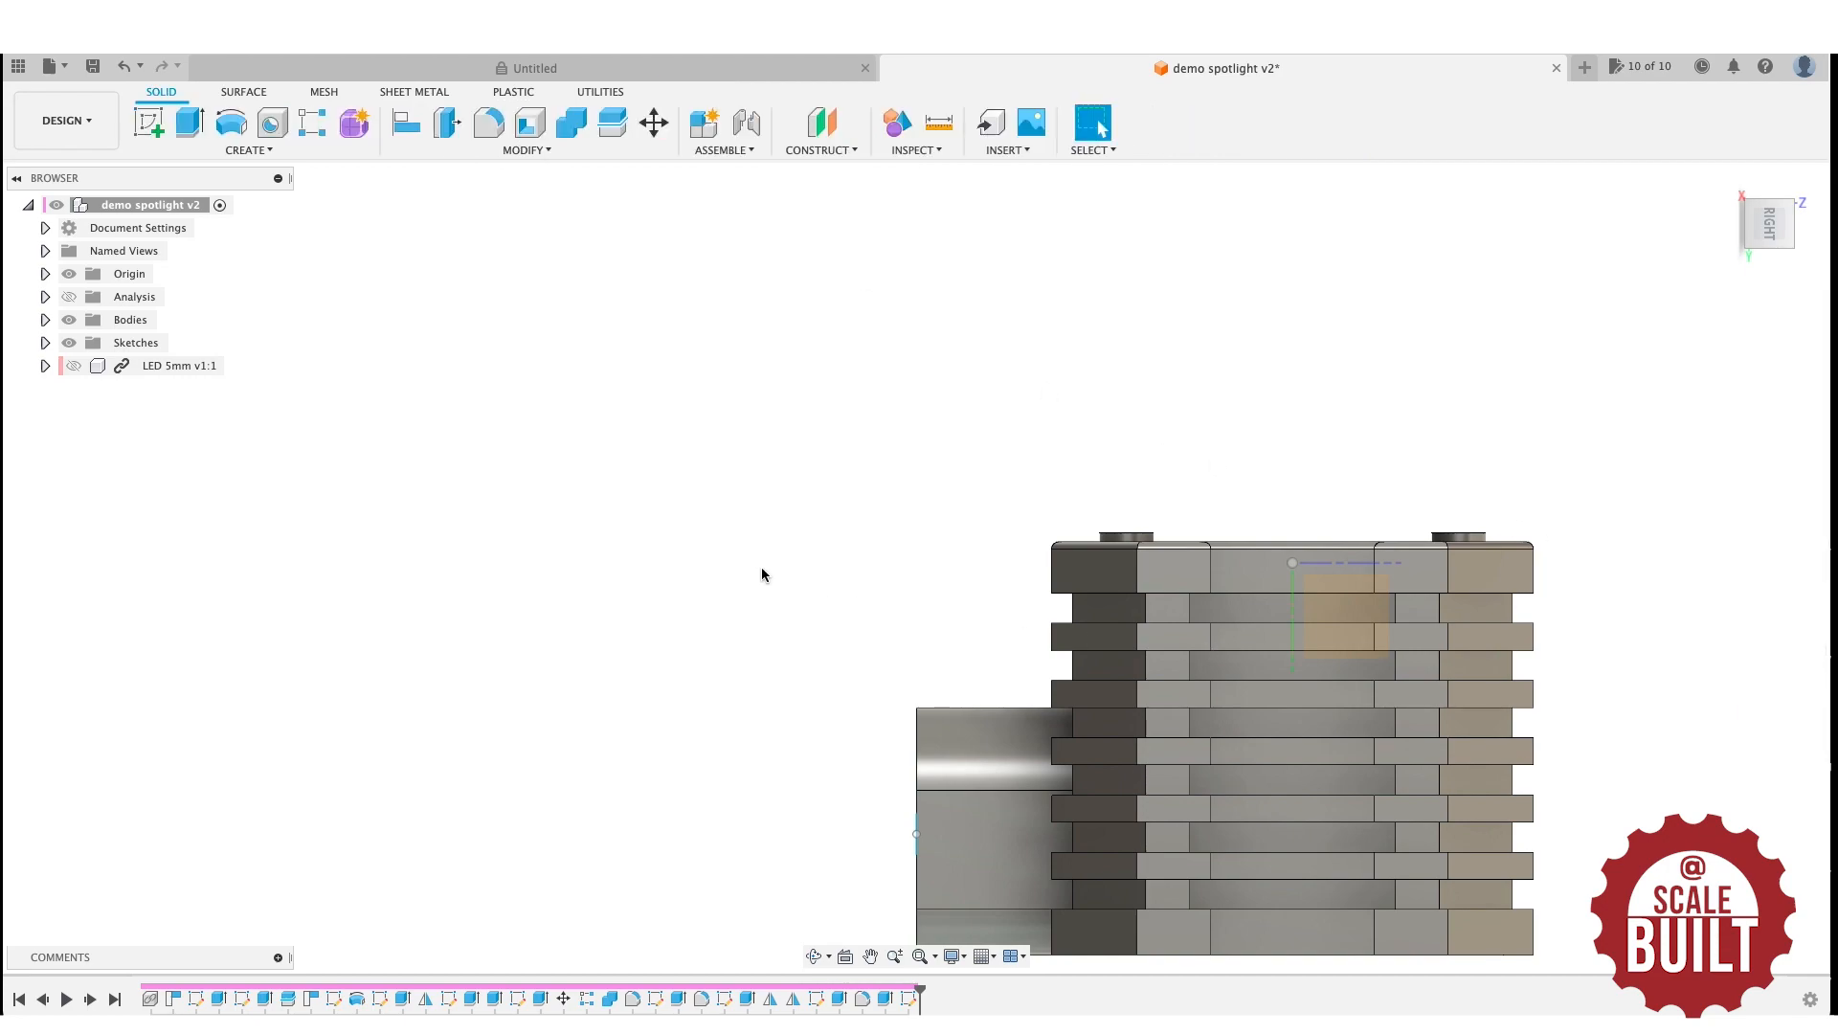
pyautogui.click(516, 151)
pyautogui.click(521, 292)
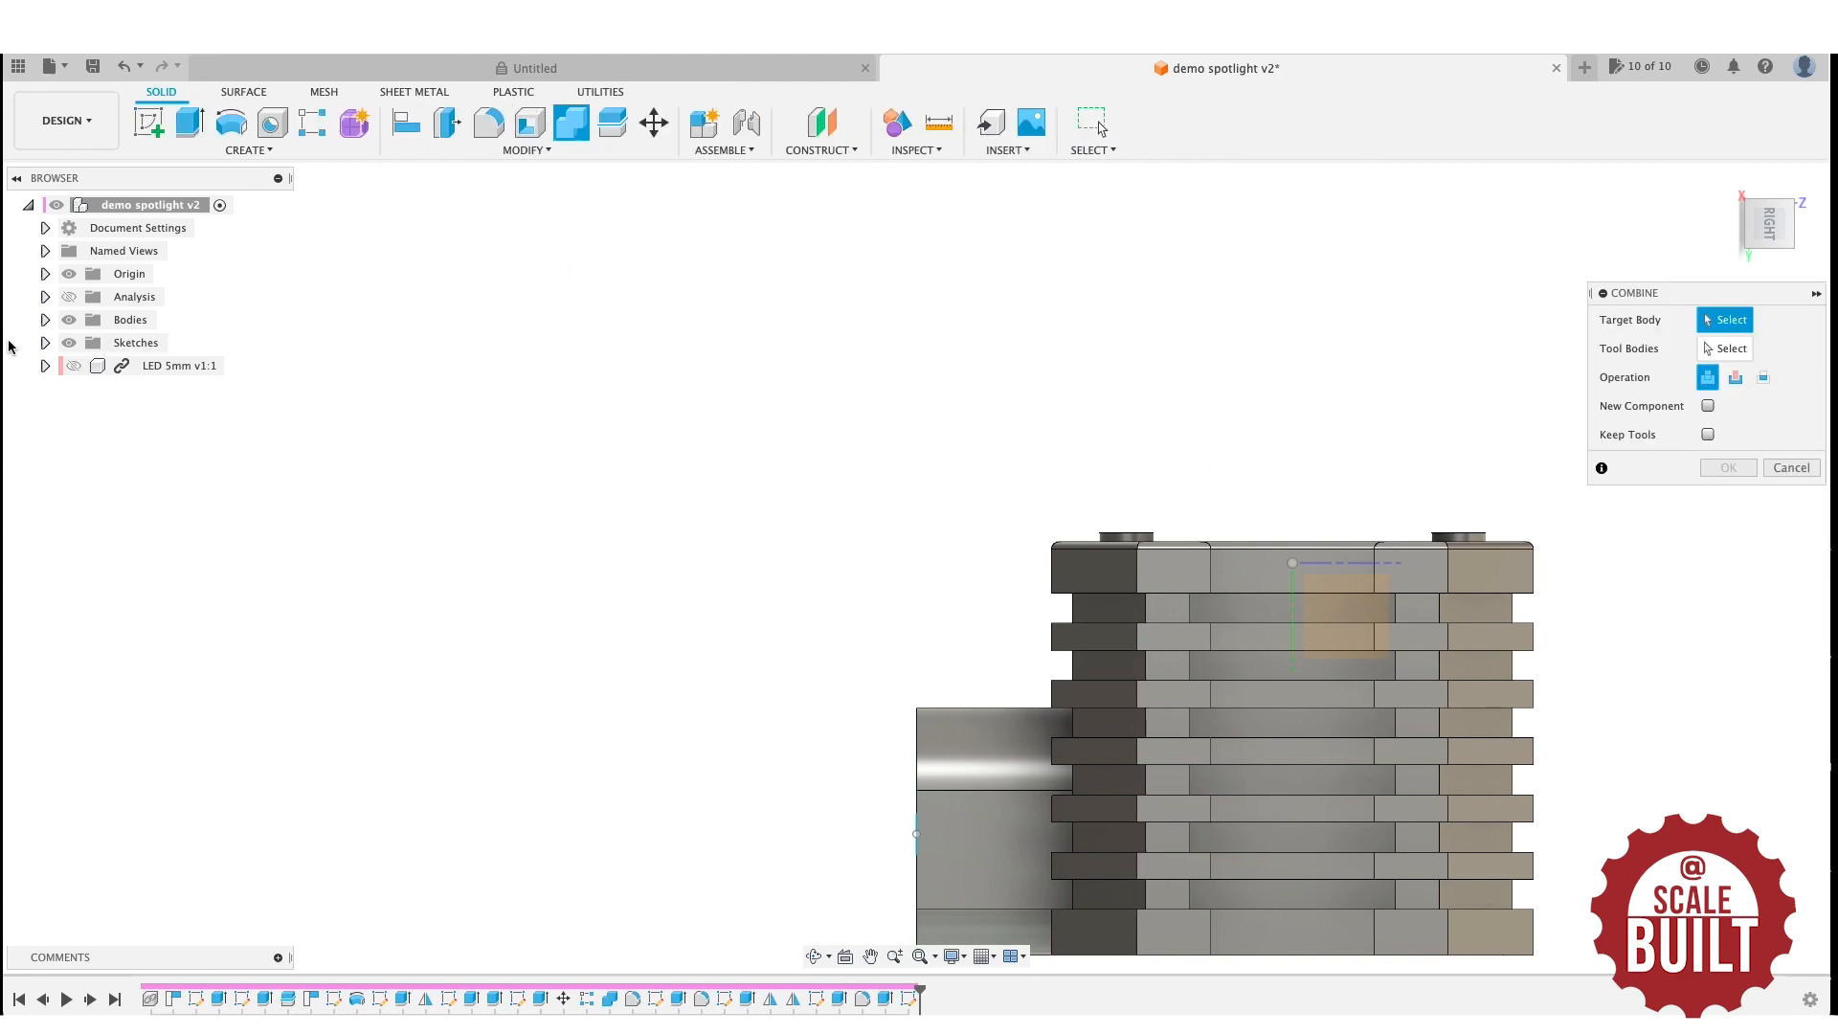
pyautogui.click(45, 319)
pyautogui.click(146, 342)
pyautogui.click(145, 389)
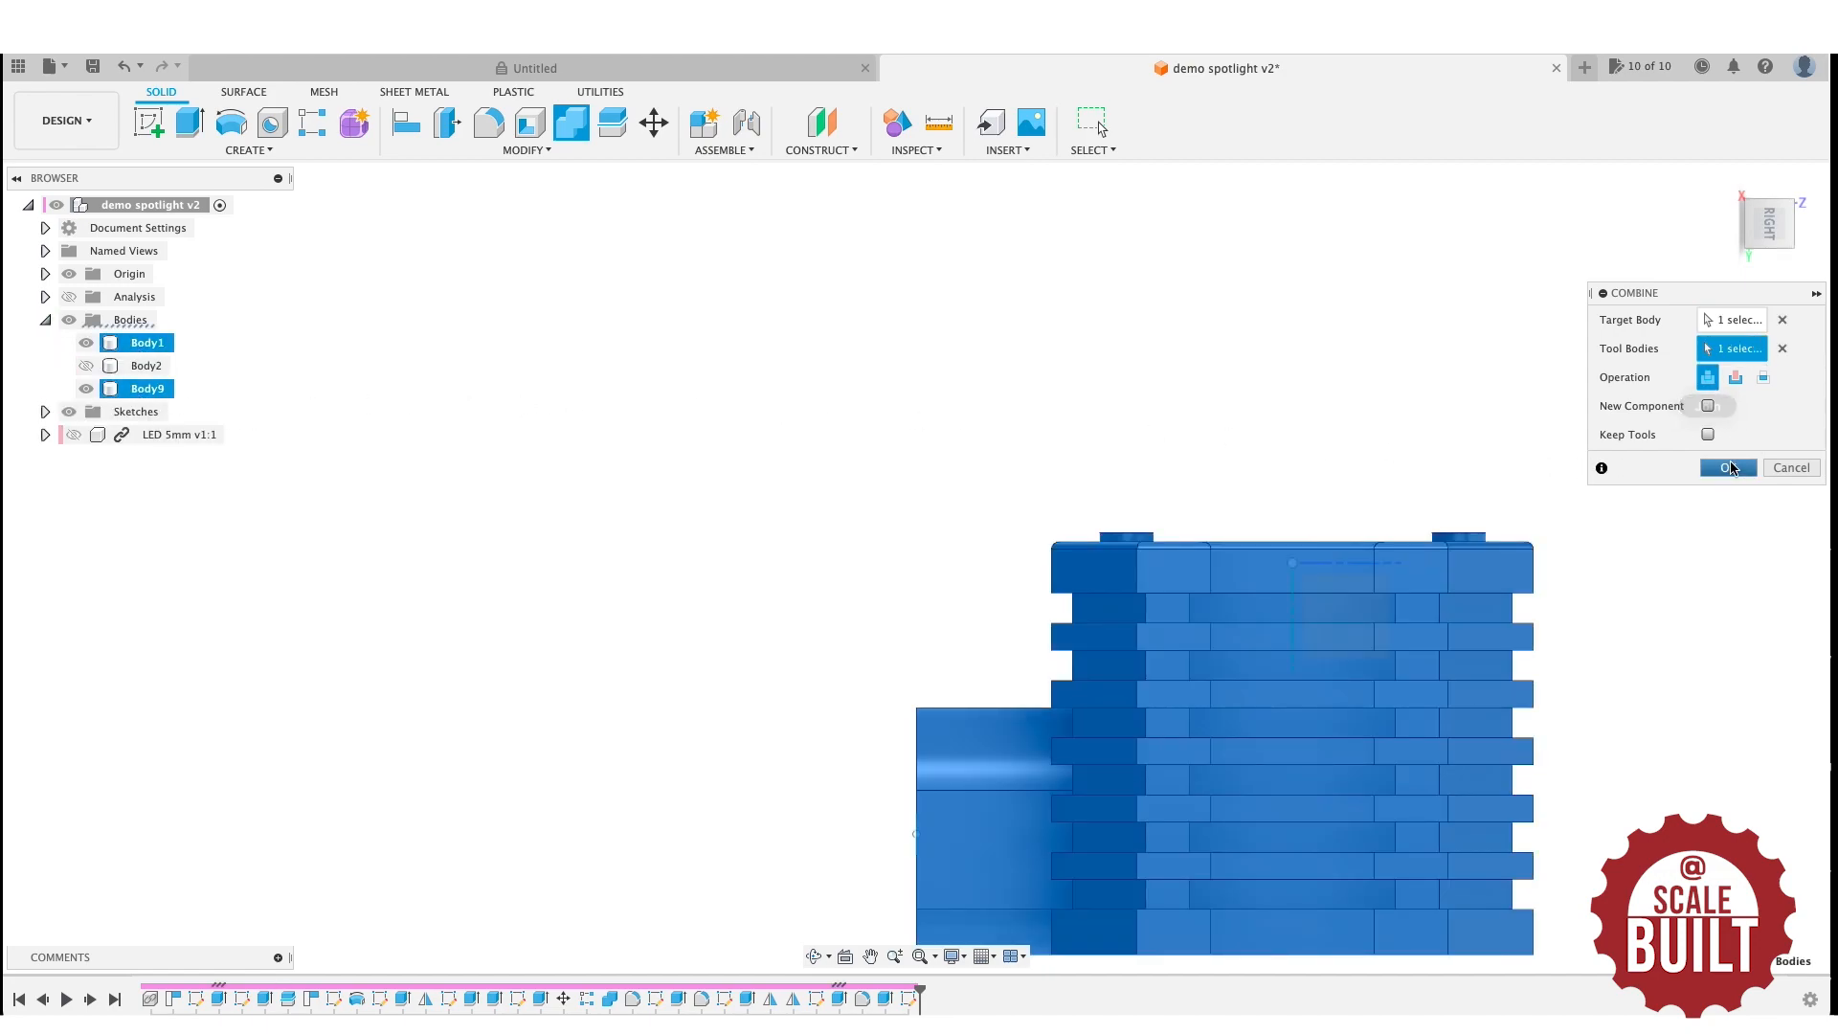
pyautogui.click(1729, 468)
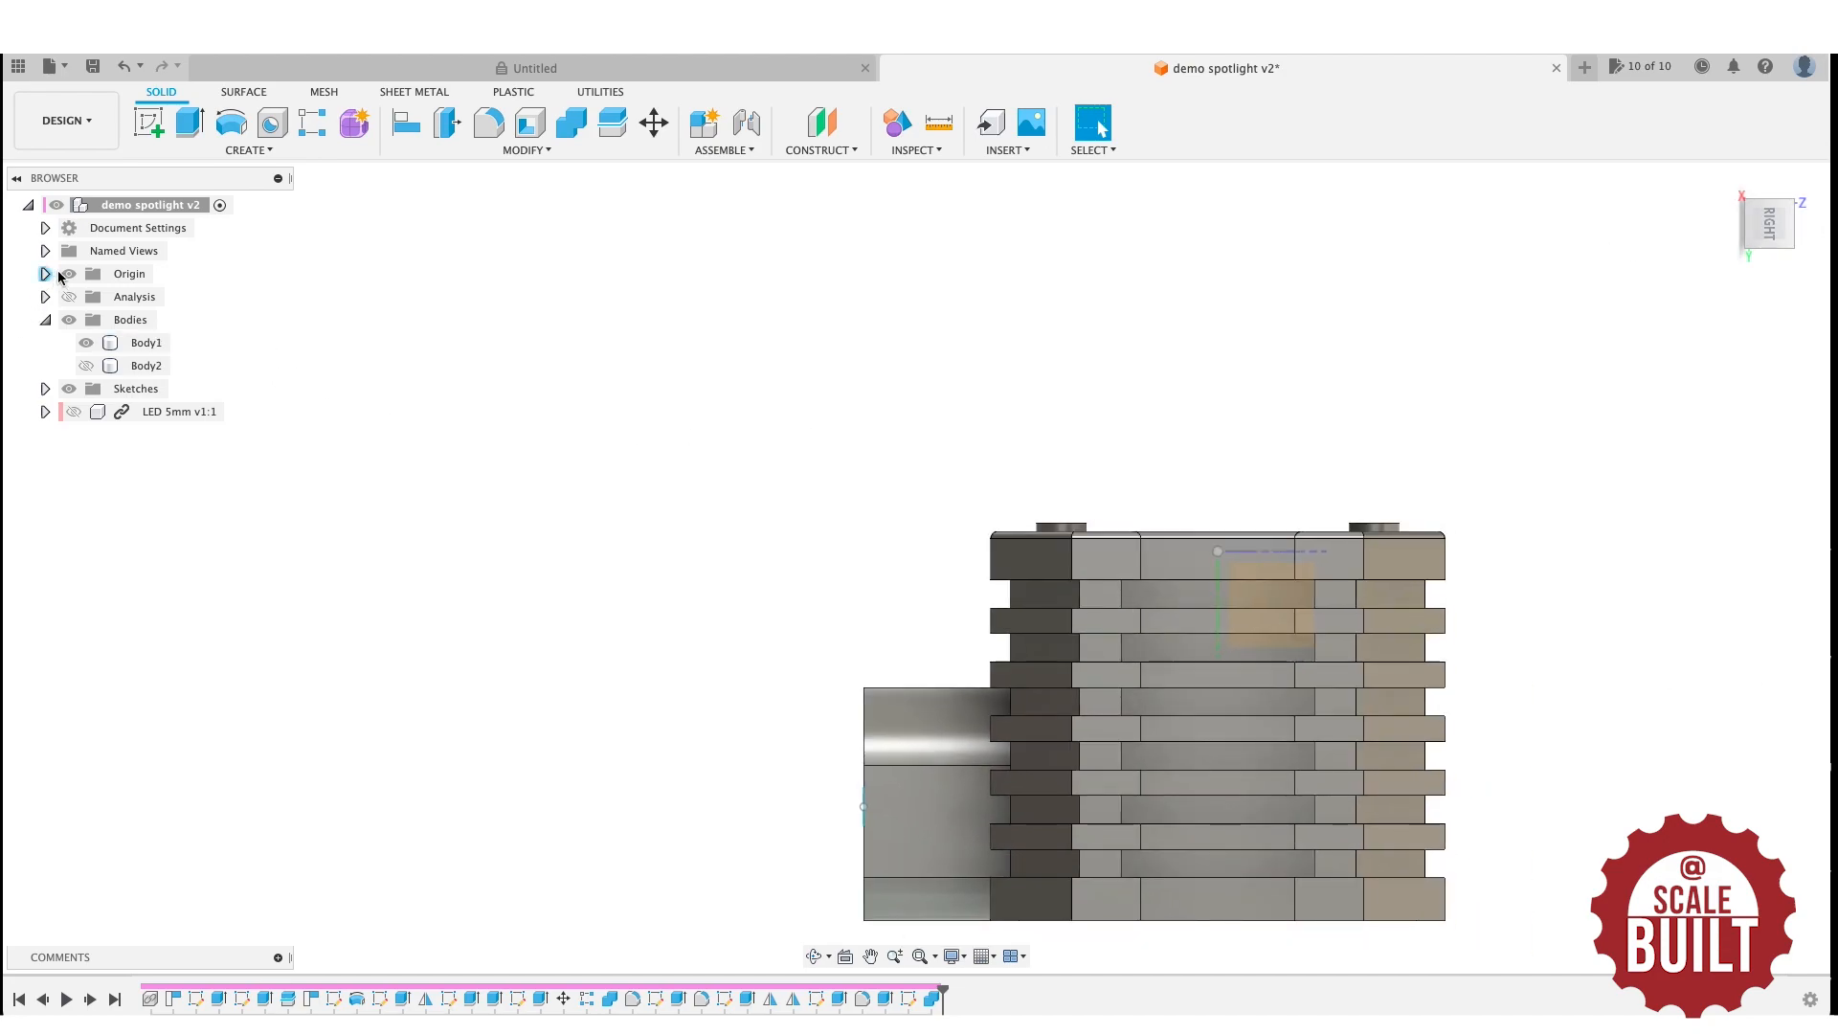
# Show the section analysis to expose the interior of the housing and block.
pyautogui.click(69, 297)
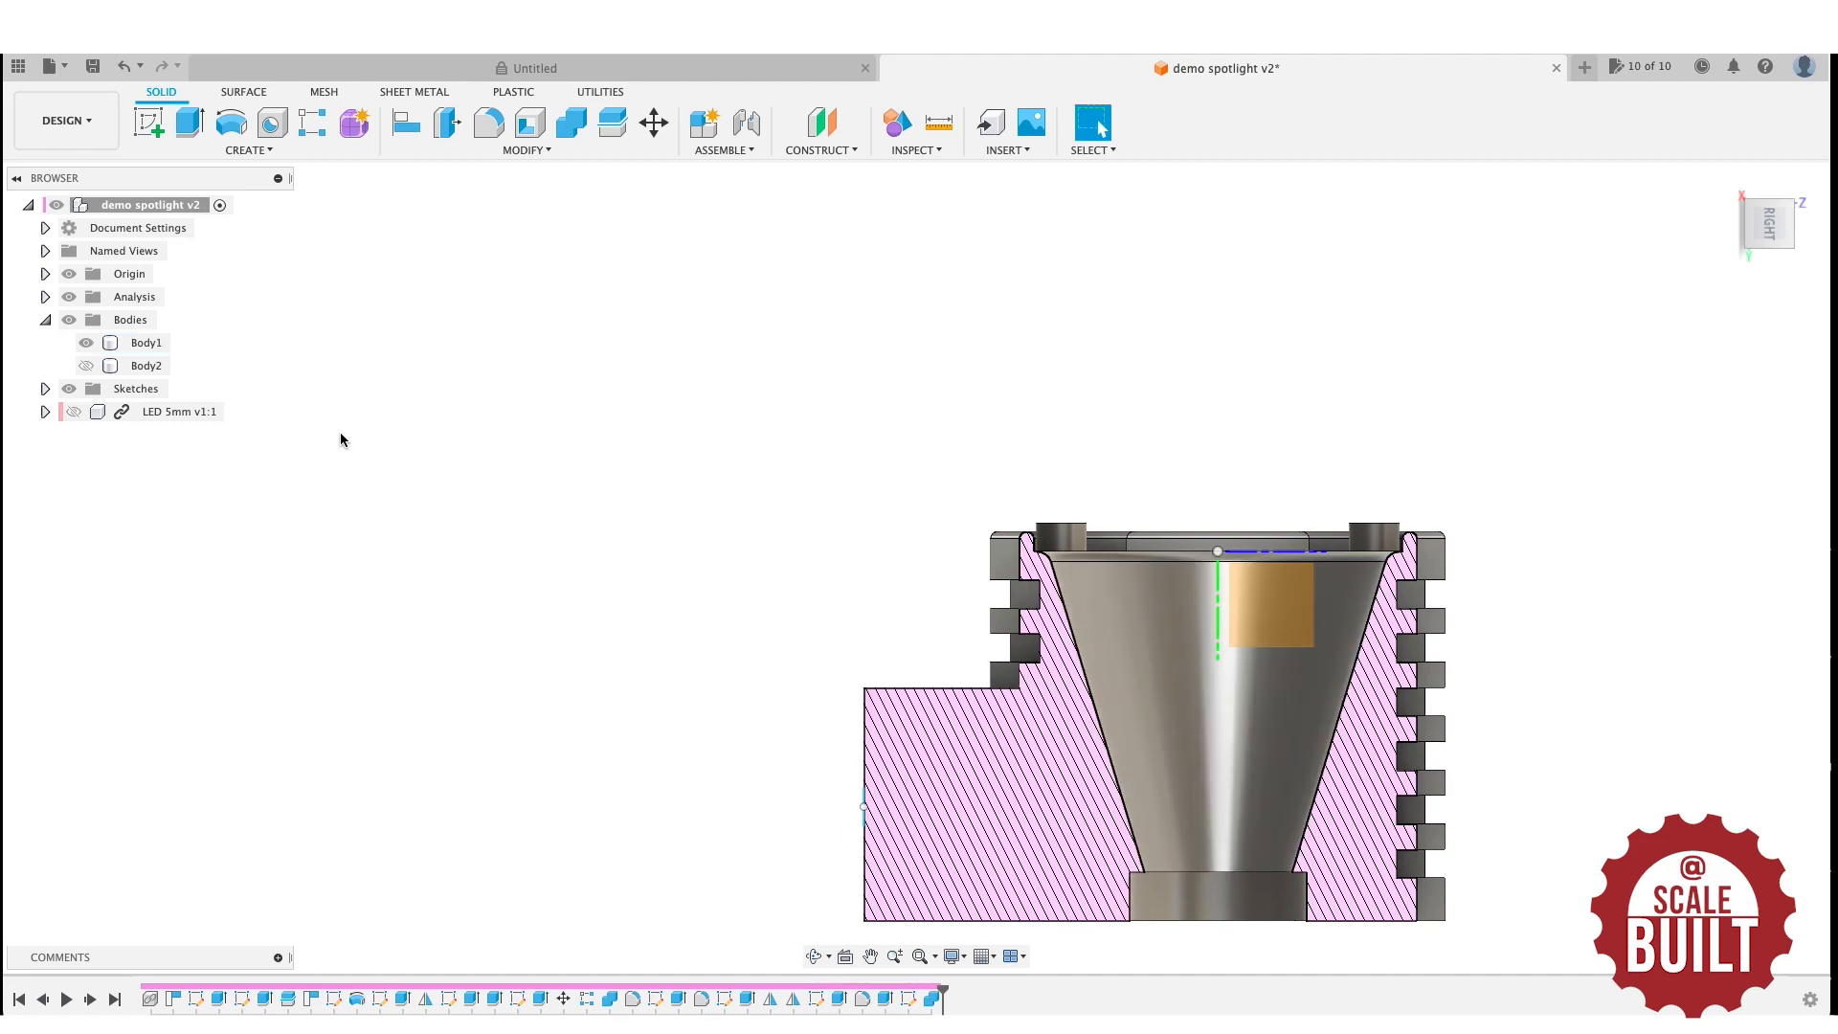
pyautogui.moveTo(917, 566)
pyautogui.keyDown('shift'); pyautogui.mouseDown(button='middle')
pyautogui.moveTo(857, 811)
pyautogui.moveTo(883, 514)
pyautogui.mouseUp(button='middle'); pyautogui.keyUp('shift')
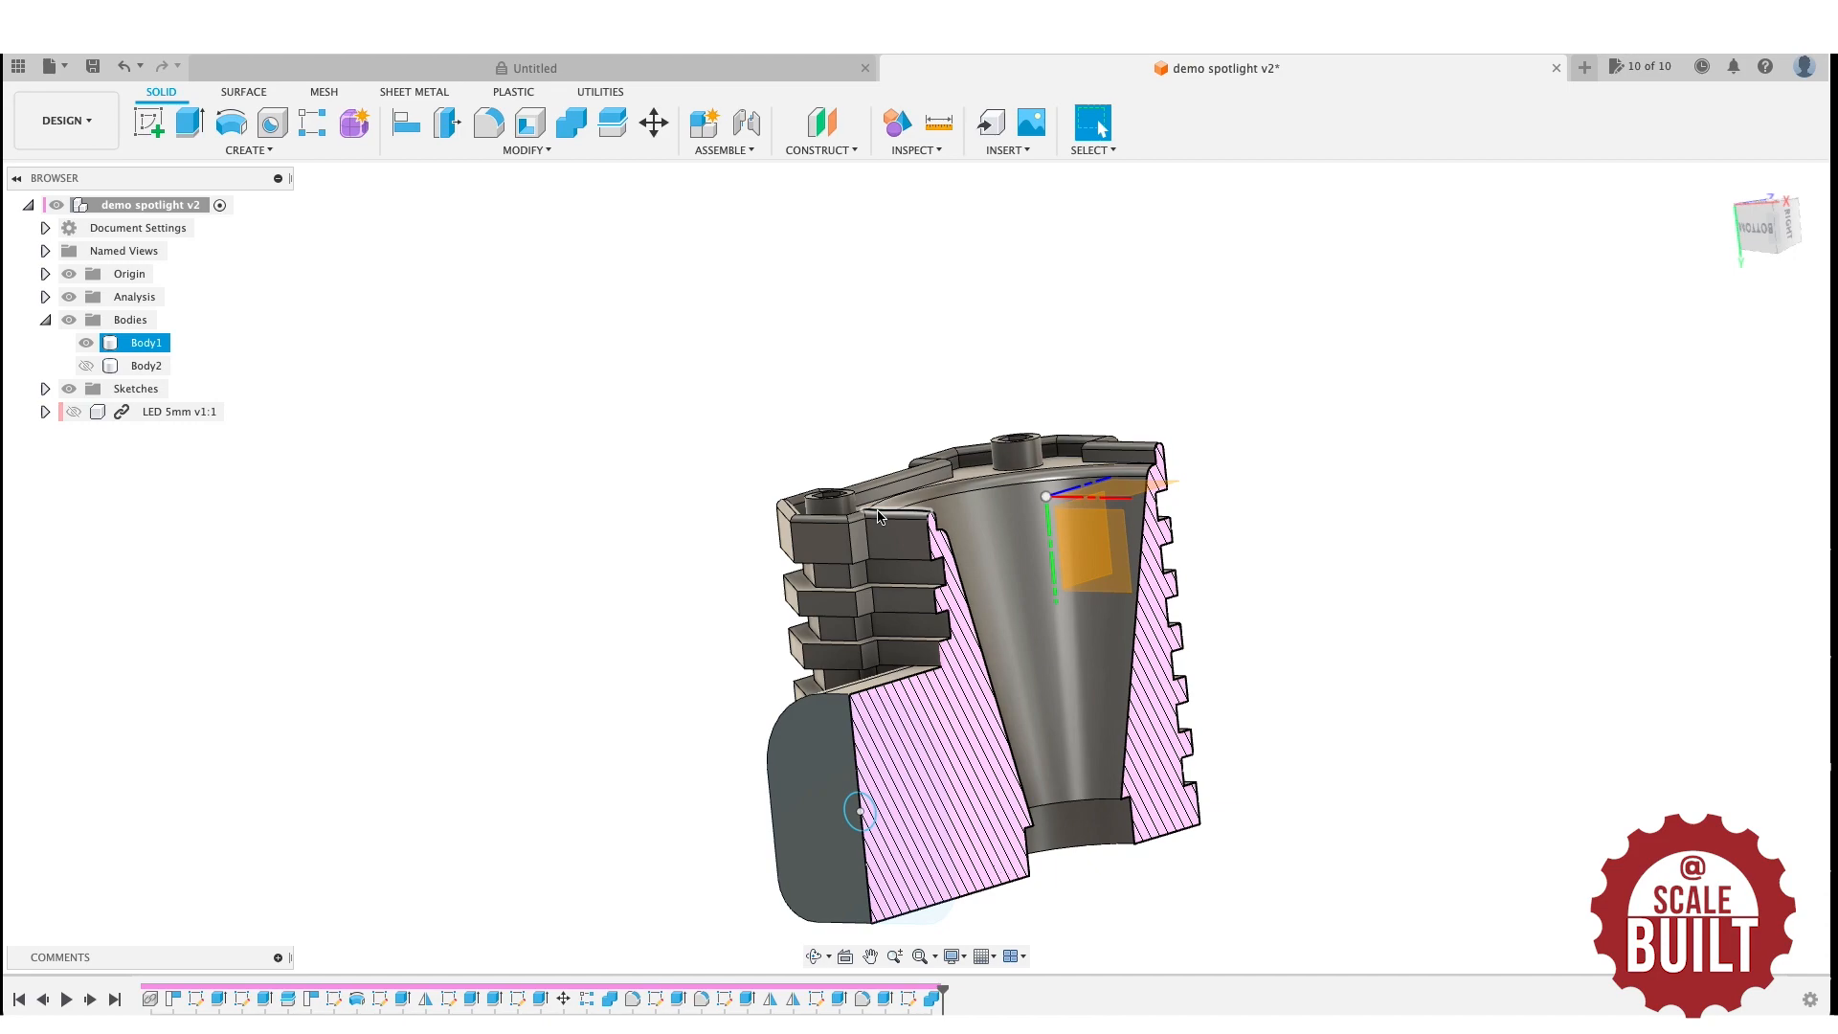
pyautogui.click(760, 509)
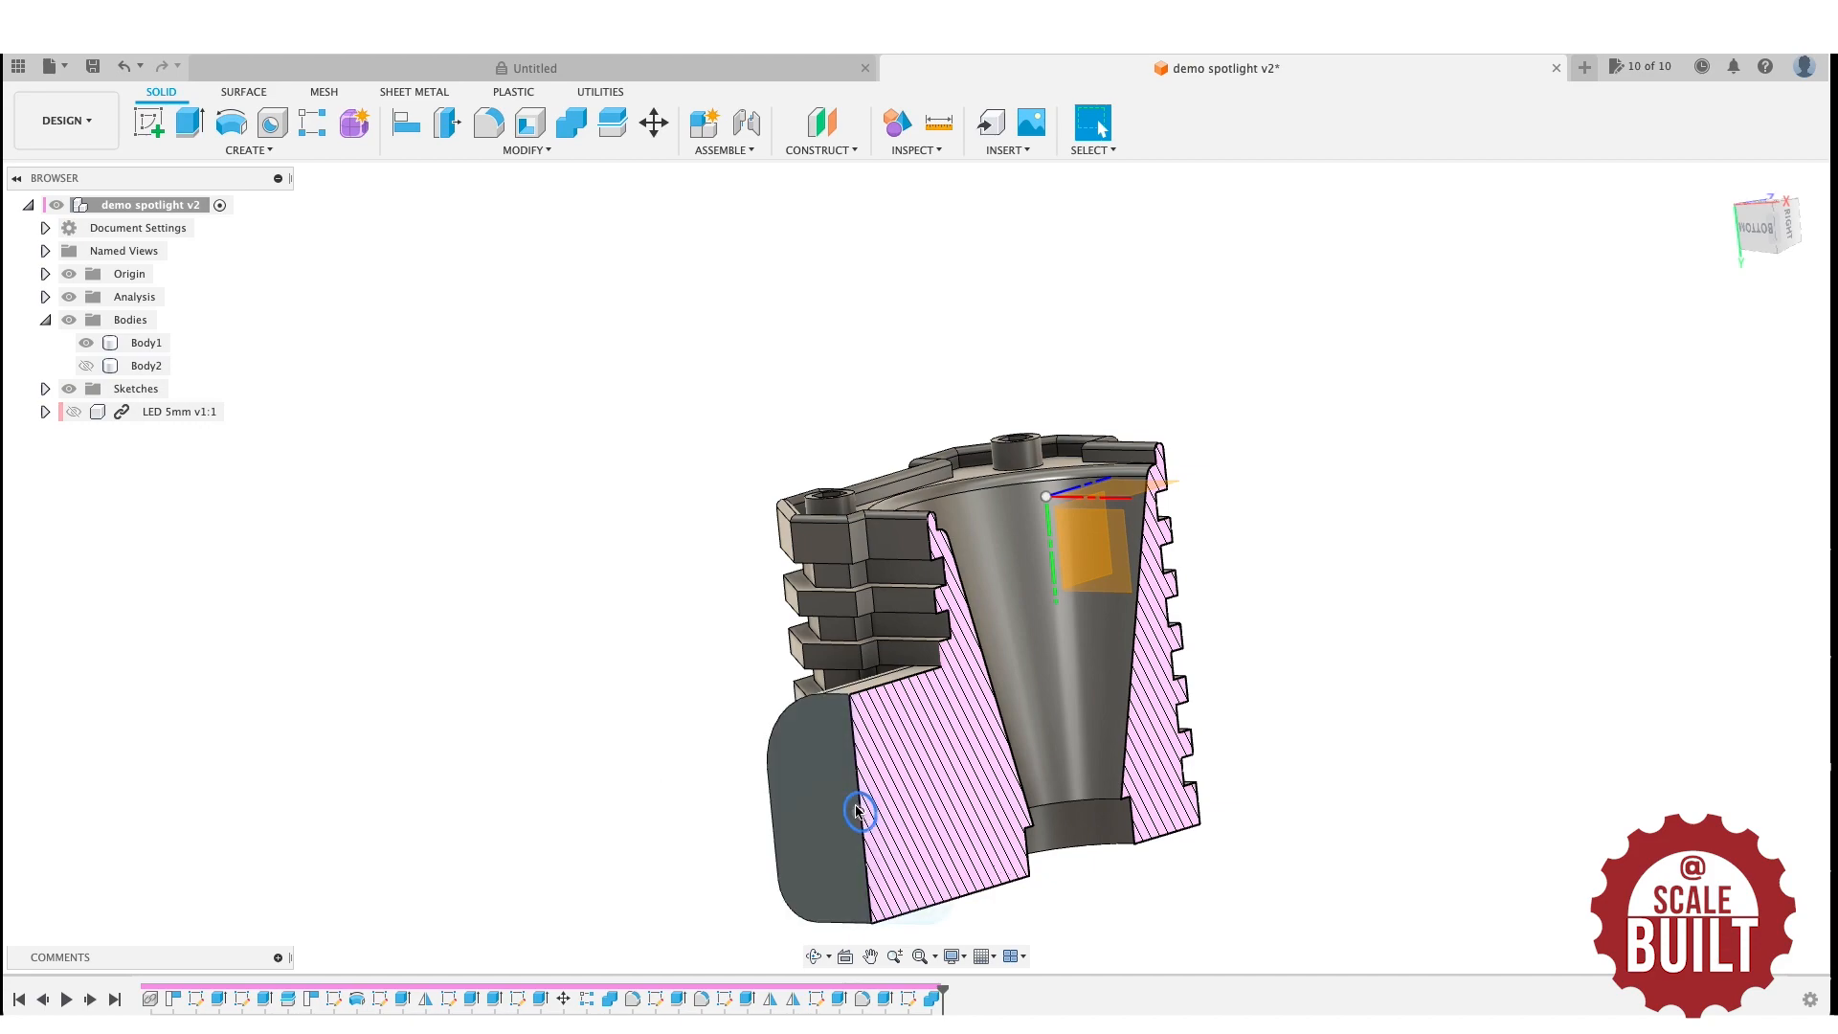
# Extrude the small circle on the block's end face -7.00 mm as a cut to make a blind hole.
pyautogui.click(193, 129)
pyautogui.click(861, 811)
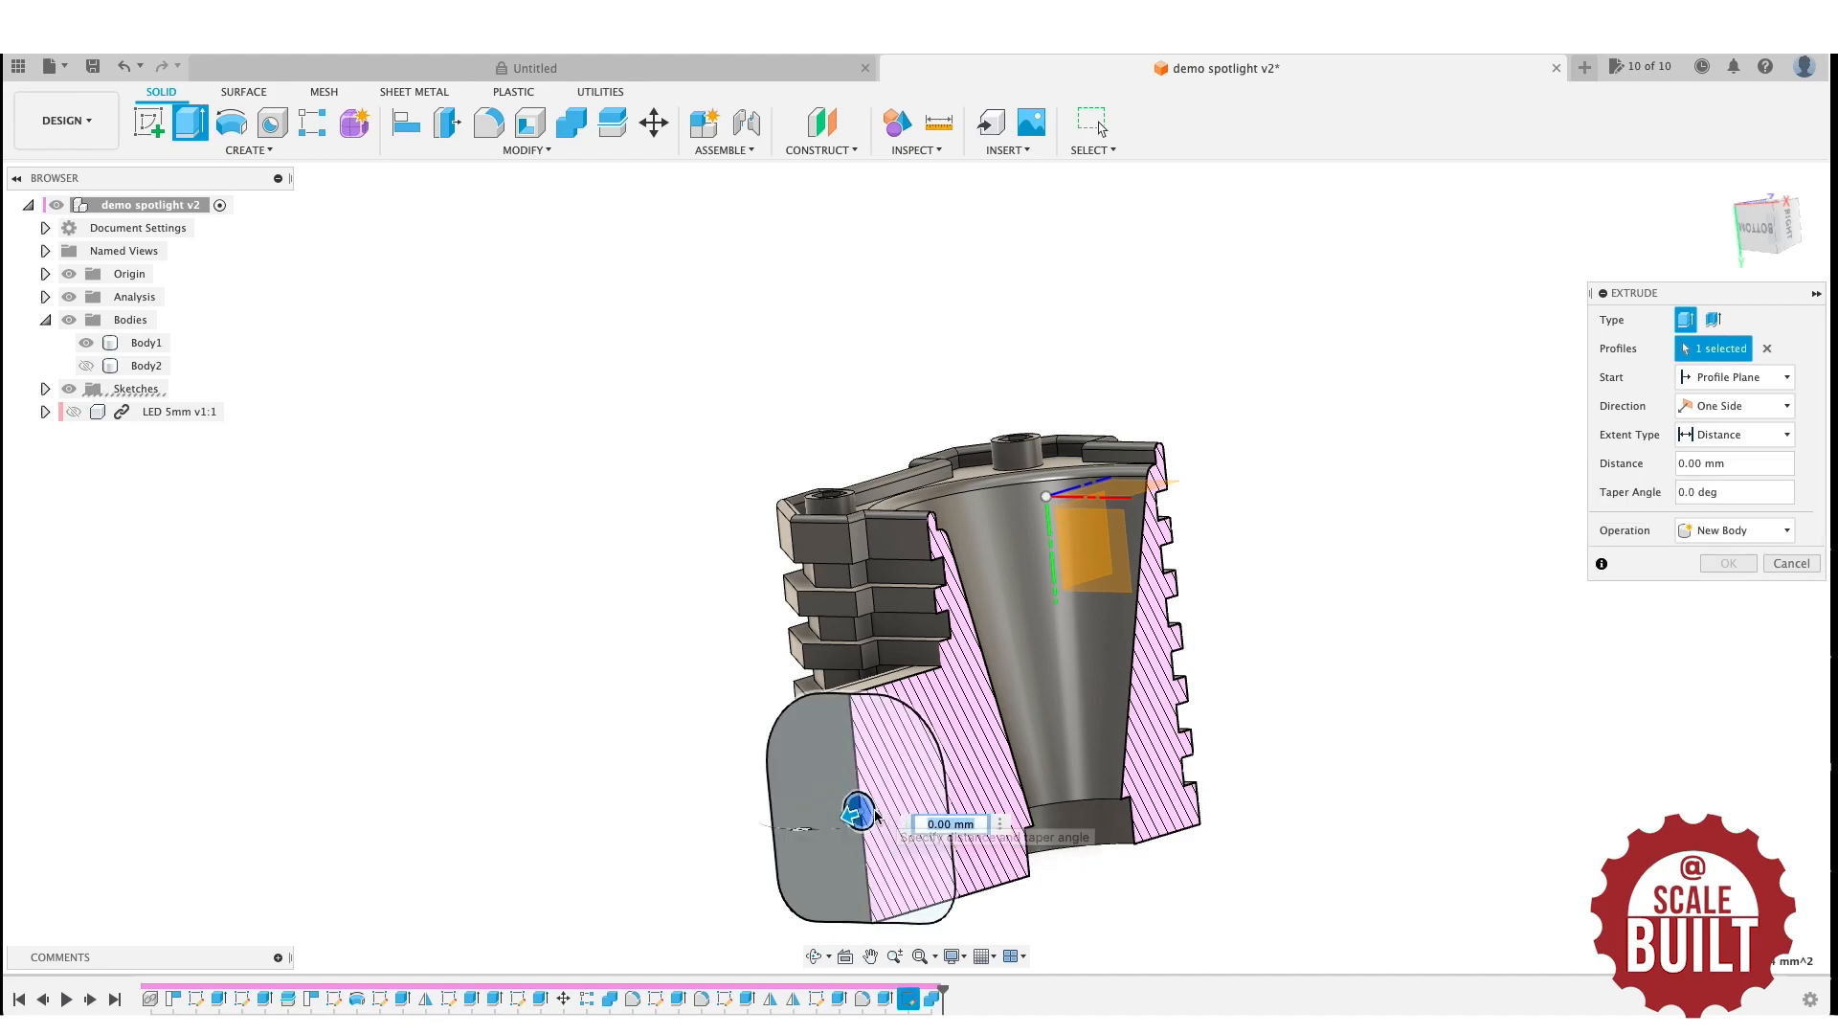
pyautogui.moveTo(943, 800); pyautogui.dragTo(981, 787)
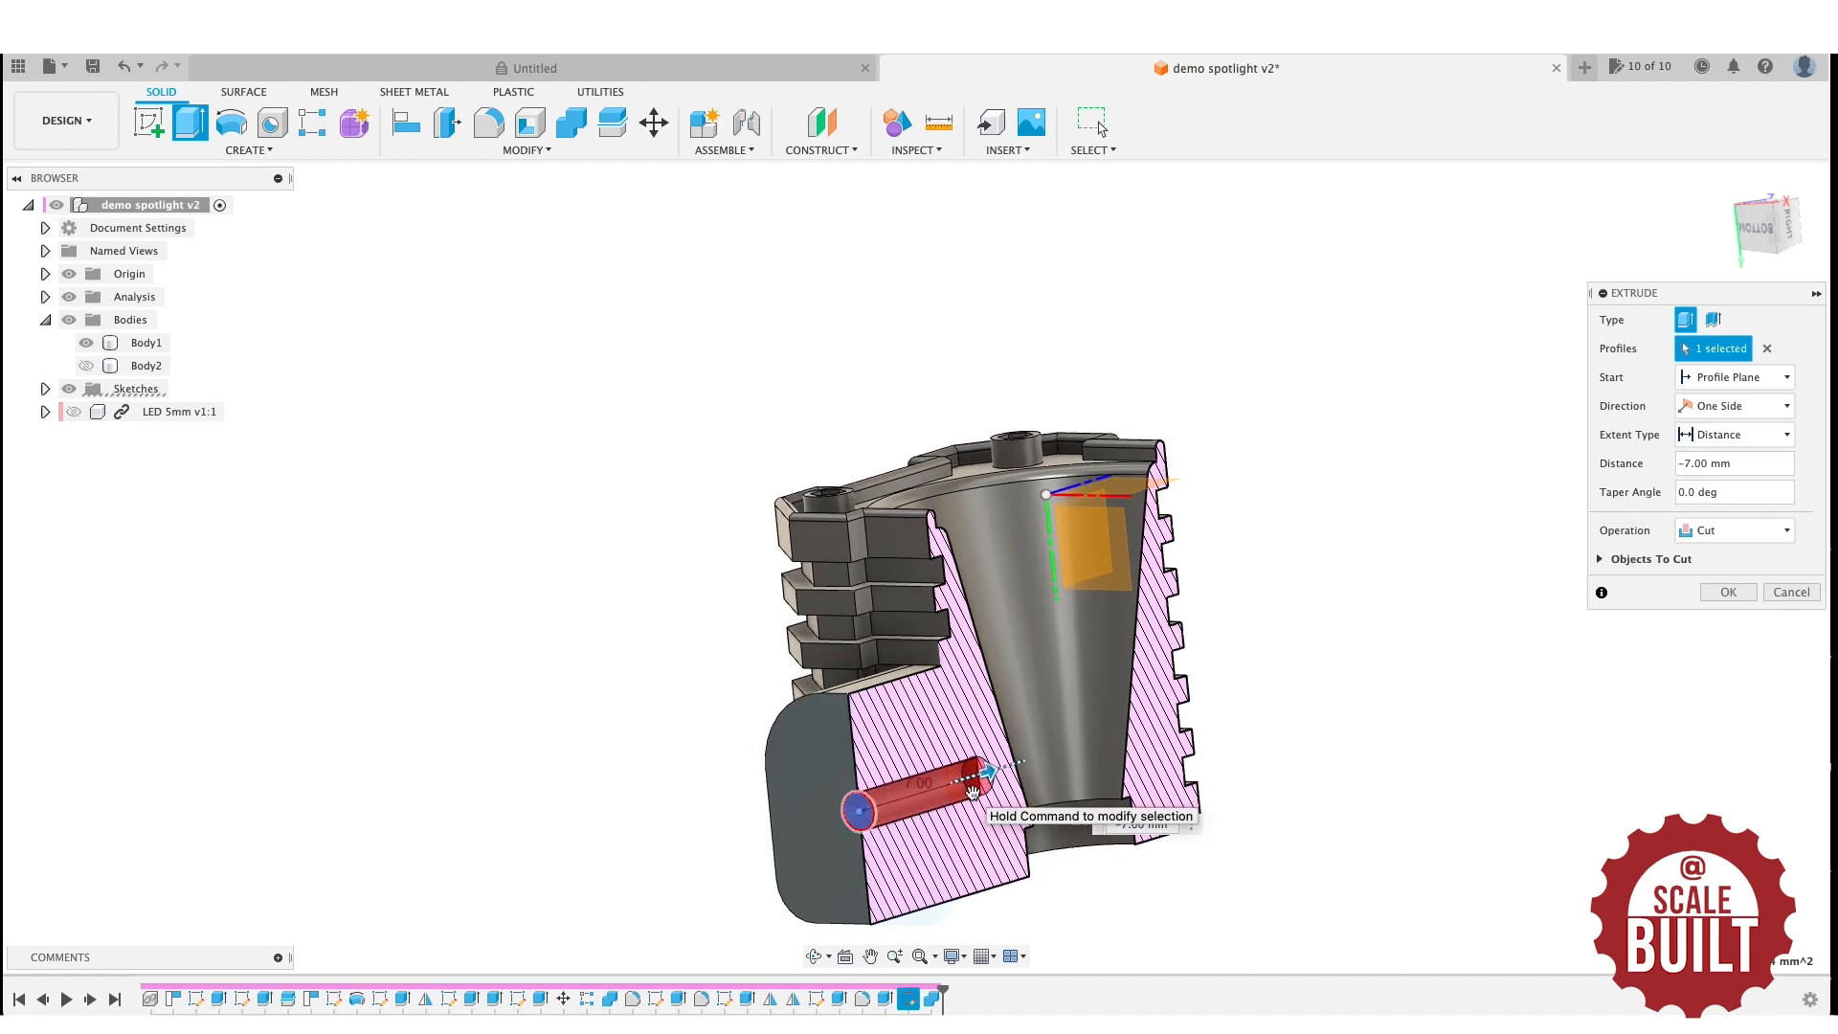
pyautogui.click(1786, 222)
pyautogui.moveTo(1079, 804); pyautogui.dragTo(1103, 806)
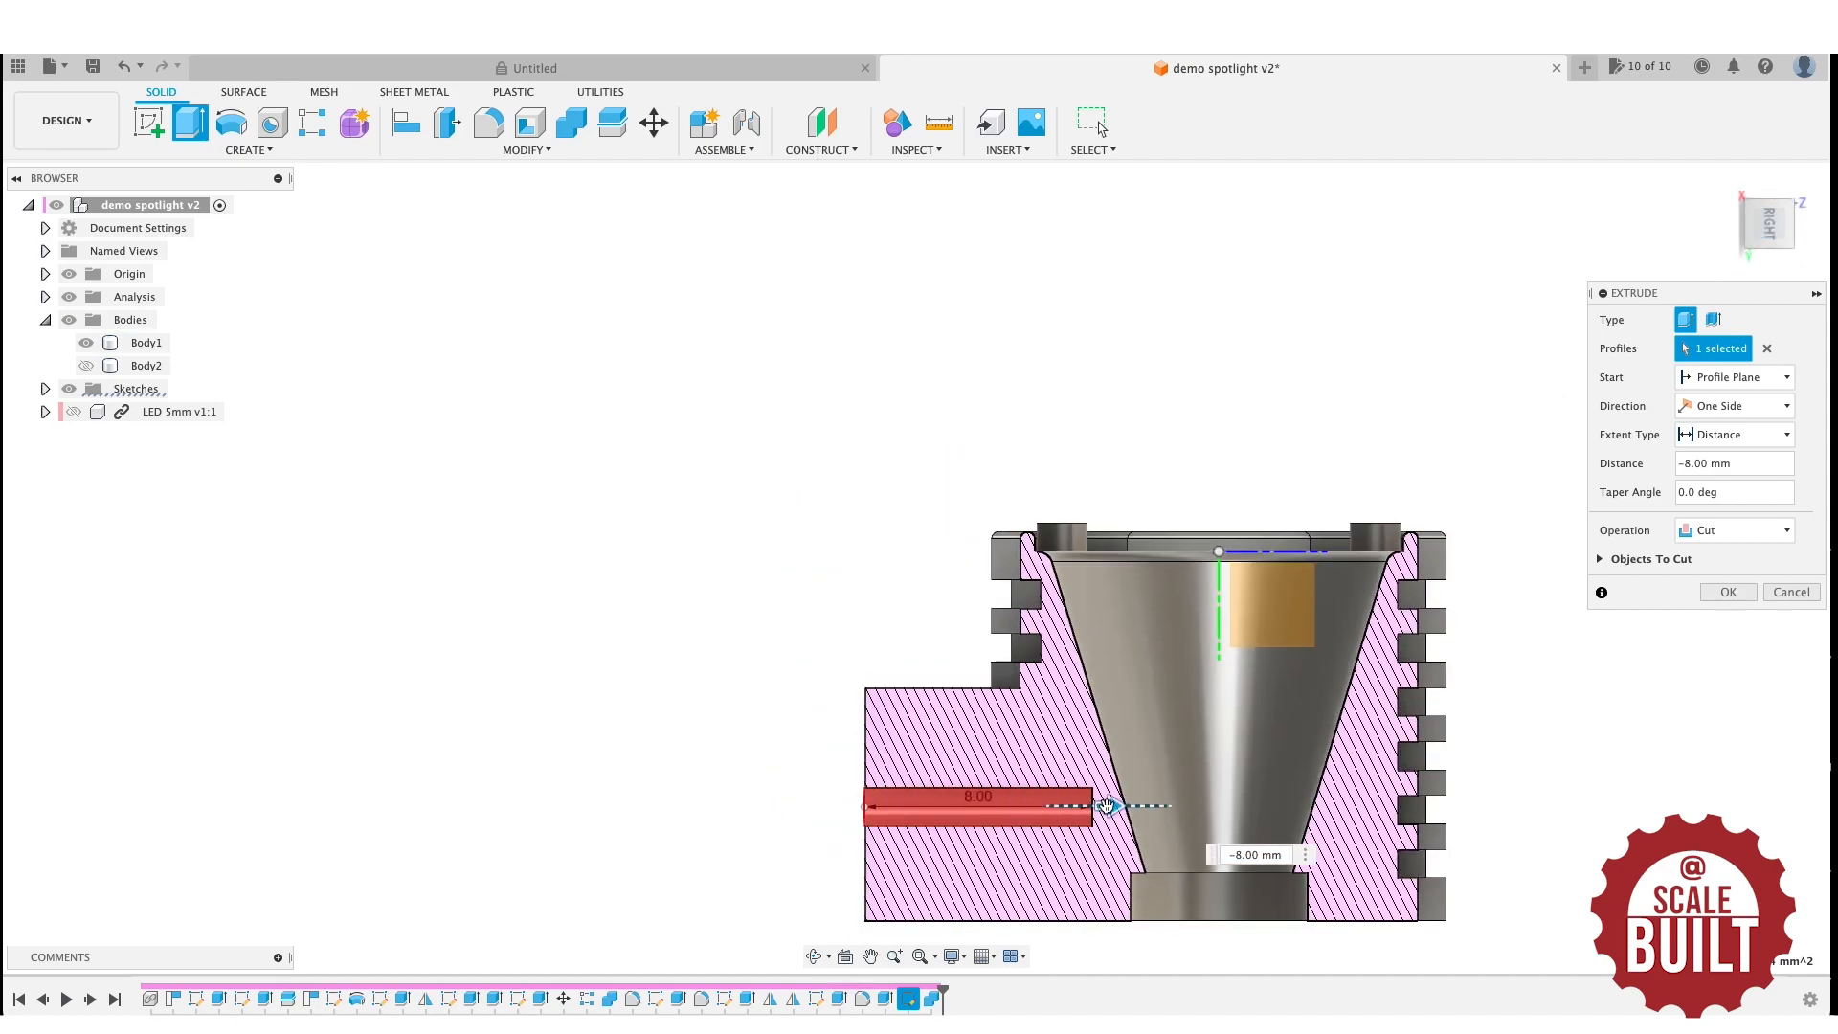
pyautogui.moveTo(1106, 806)
pyautogui.mouseDown()
pyautogui.moveTo(1285, 812)
pyautogui.moveTo(1091, 807)
pyautogui.mouseUp()
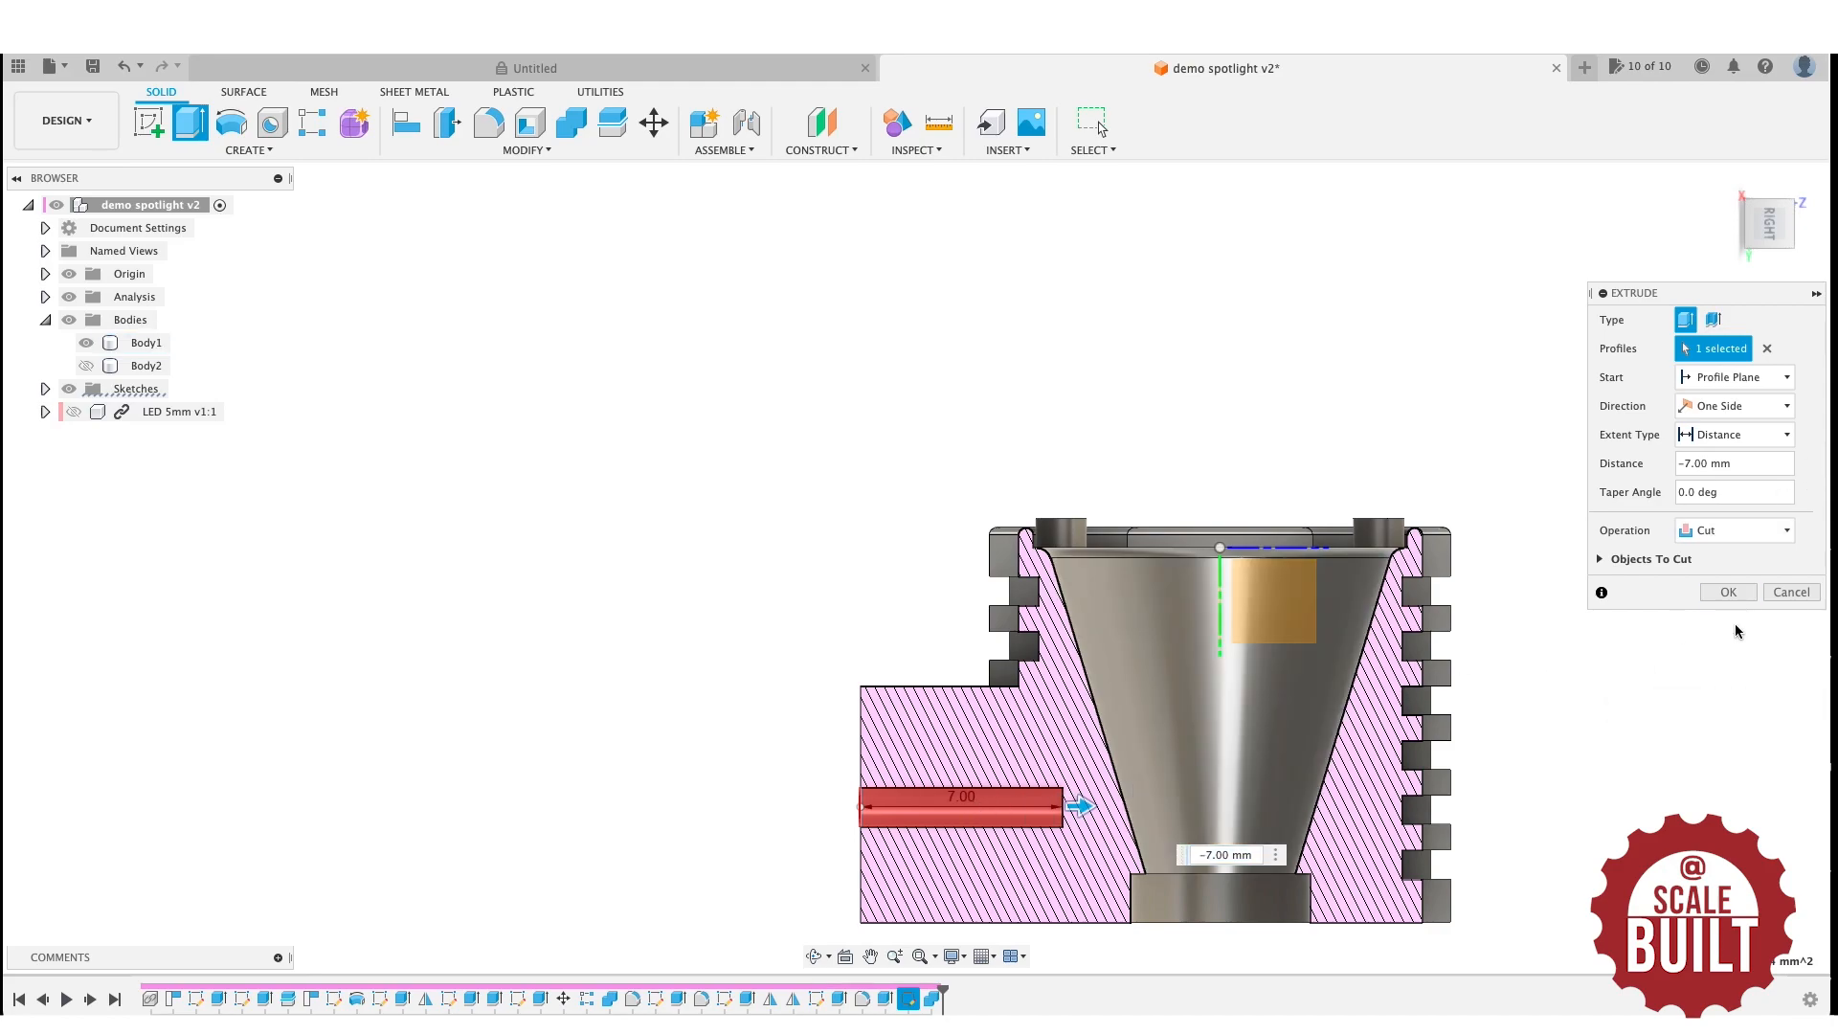
pyautogui.click(1729, 591)
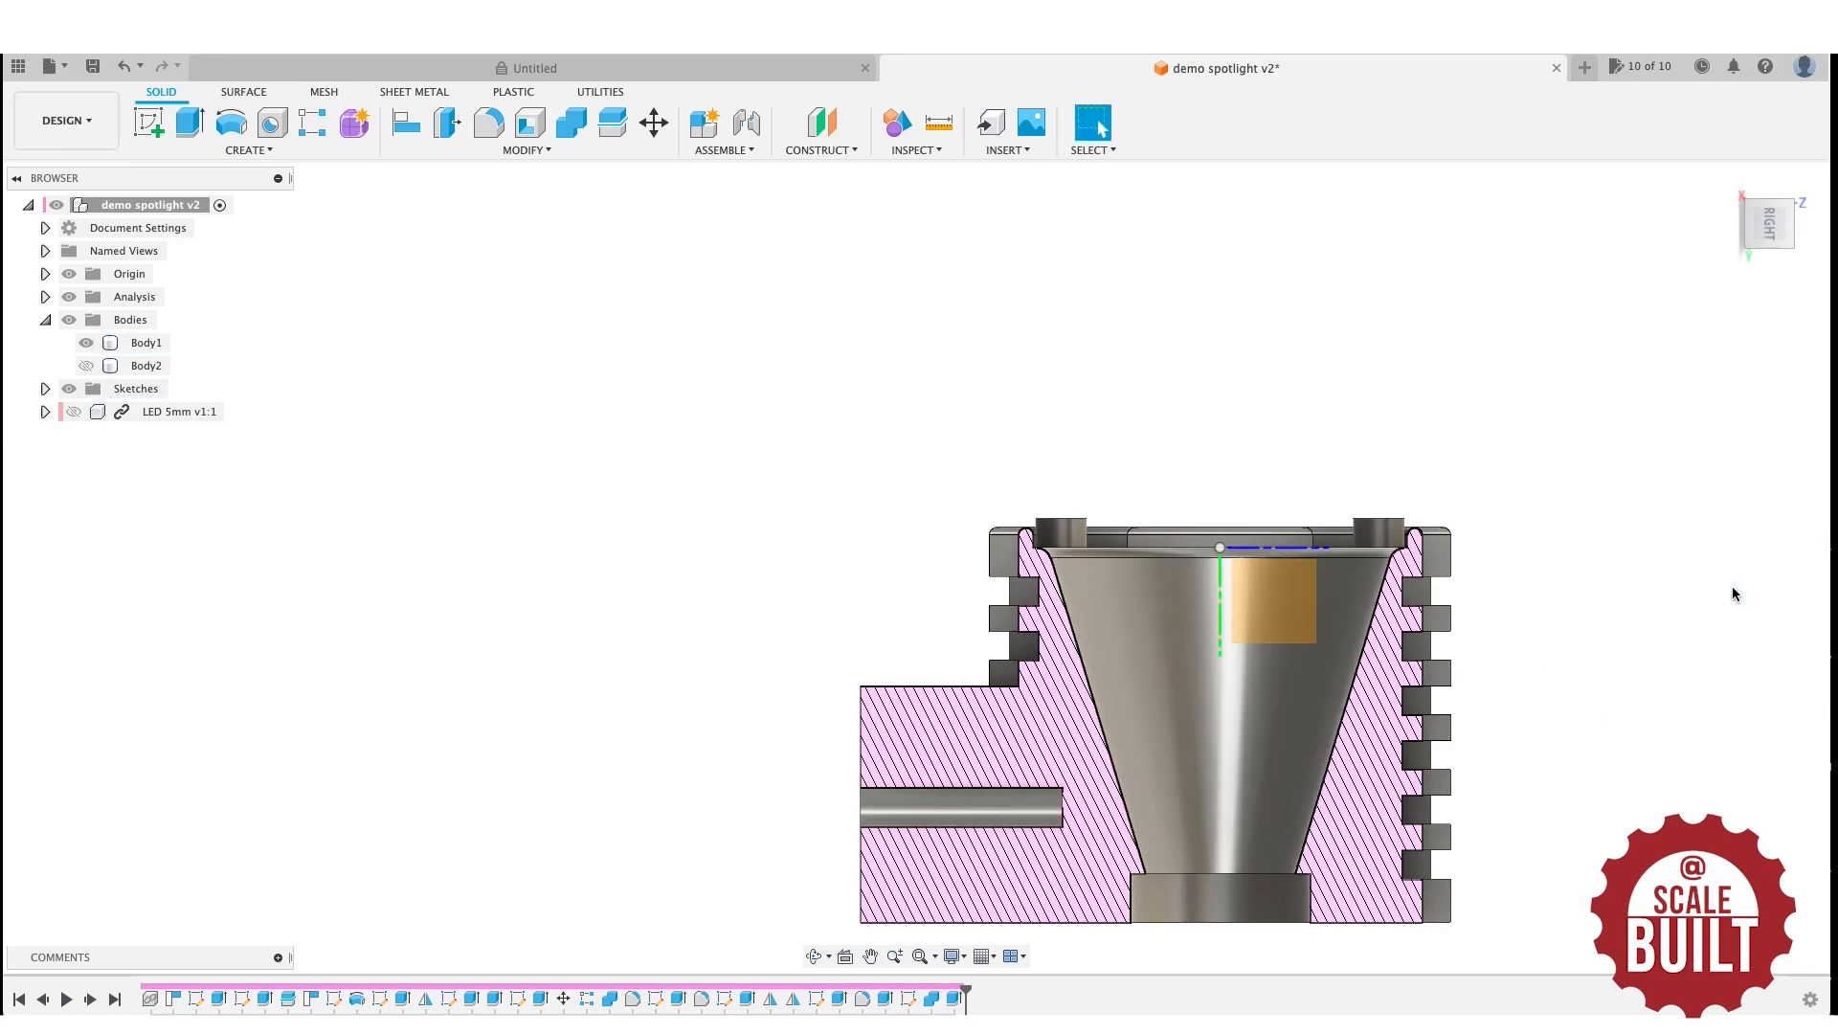
# Add a modeled, full-length ISO Metric thread to the blind hole, size 3.0 mm, designation M3x0.5, class 6H, right hand.
pyautogui.click(1755, 238)
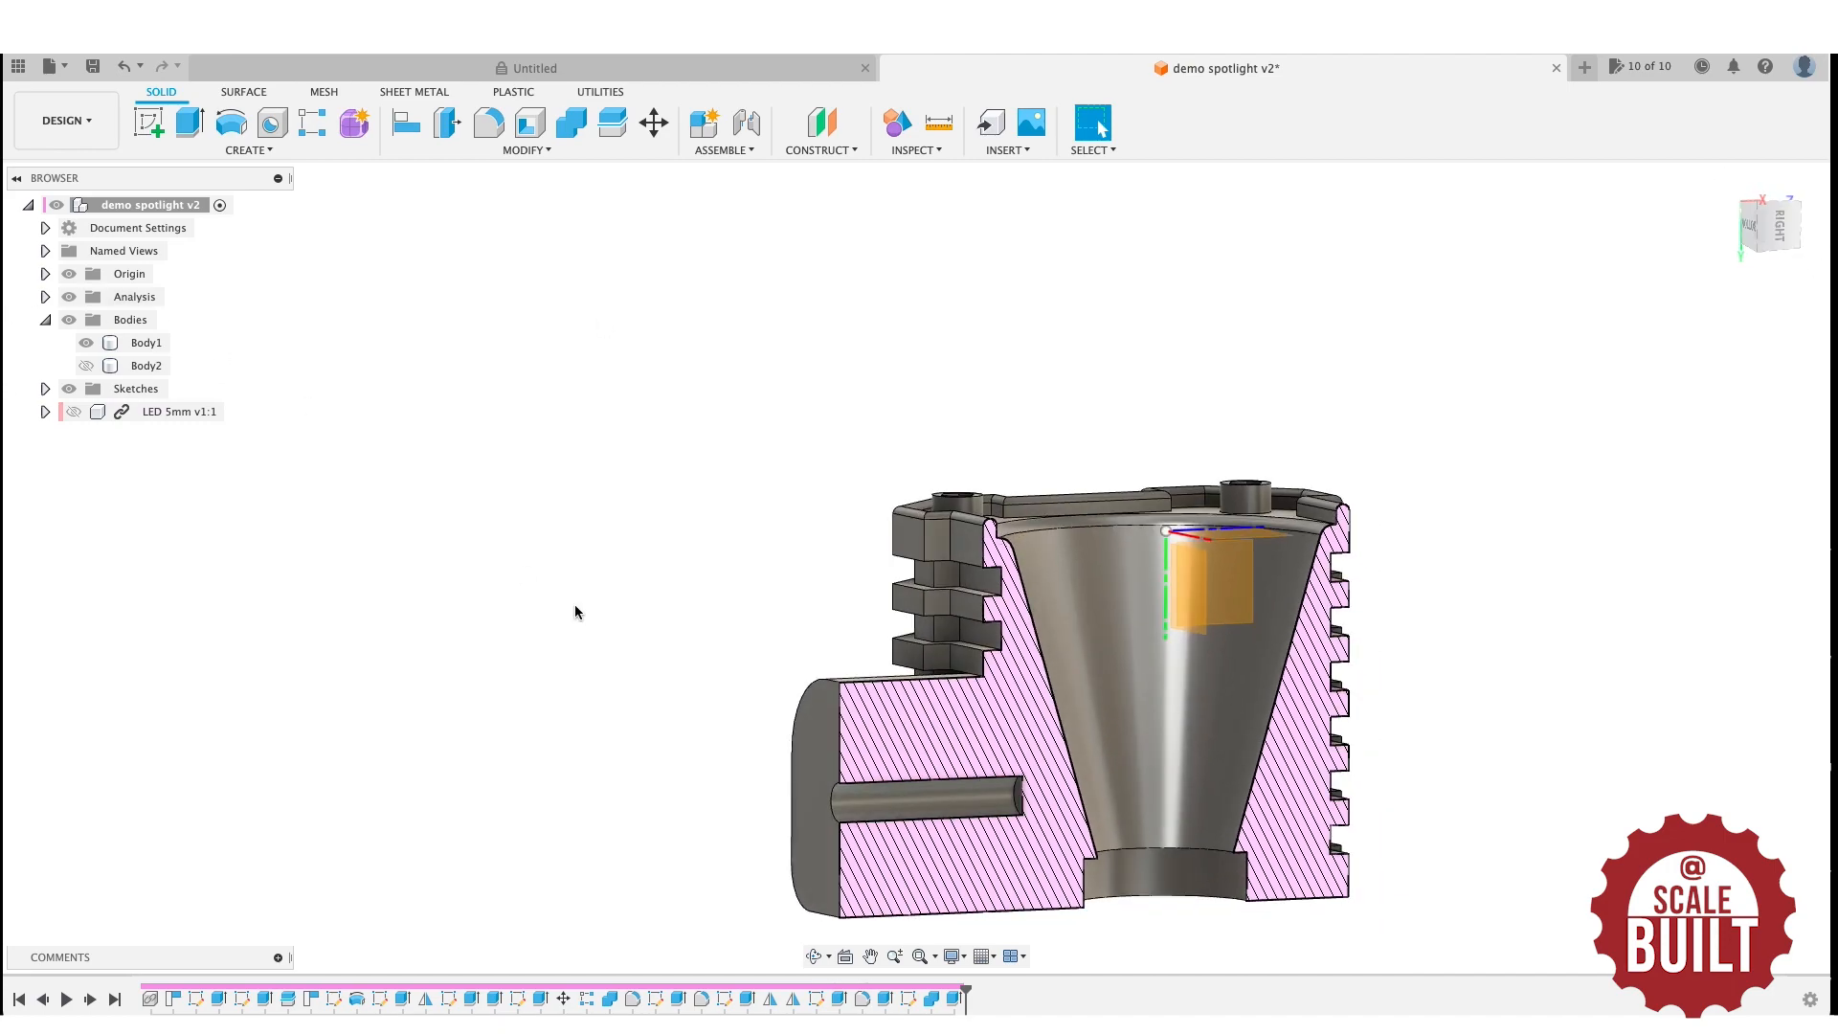
pyautogui.click(1105, 790)
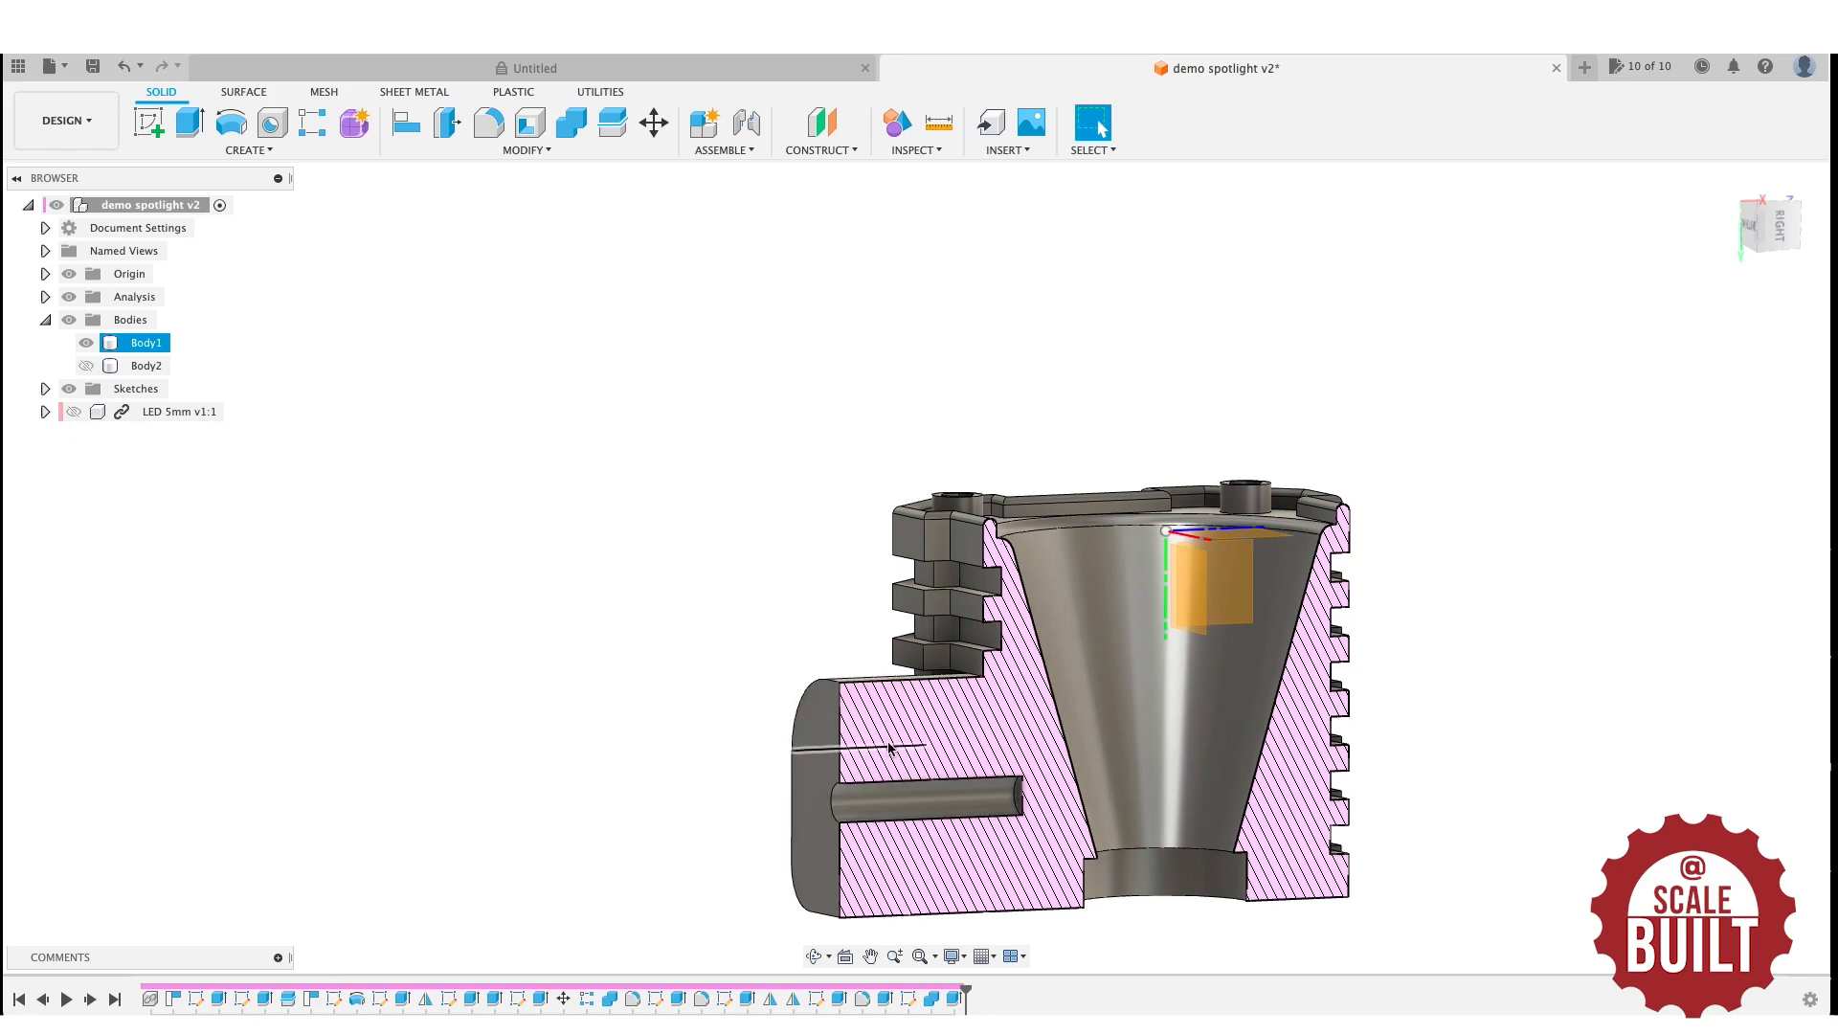
pyautogui.click(637, 658)
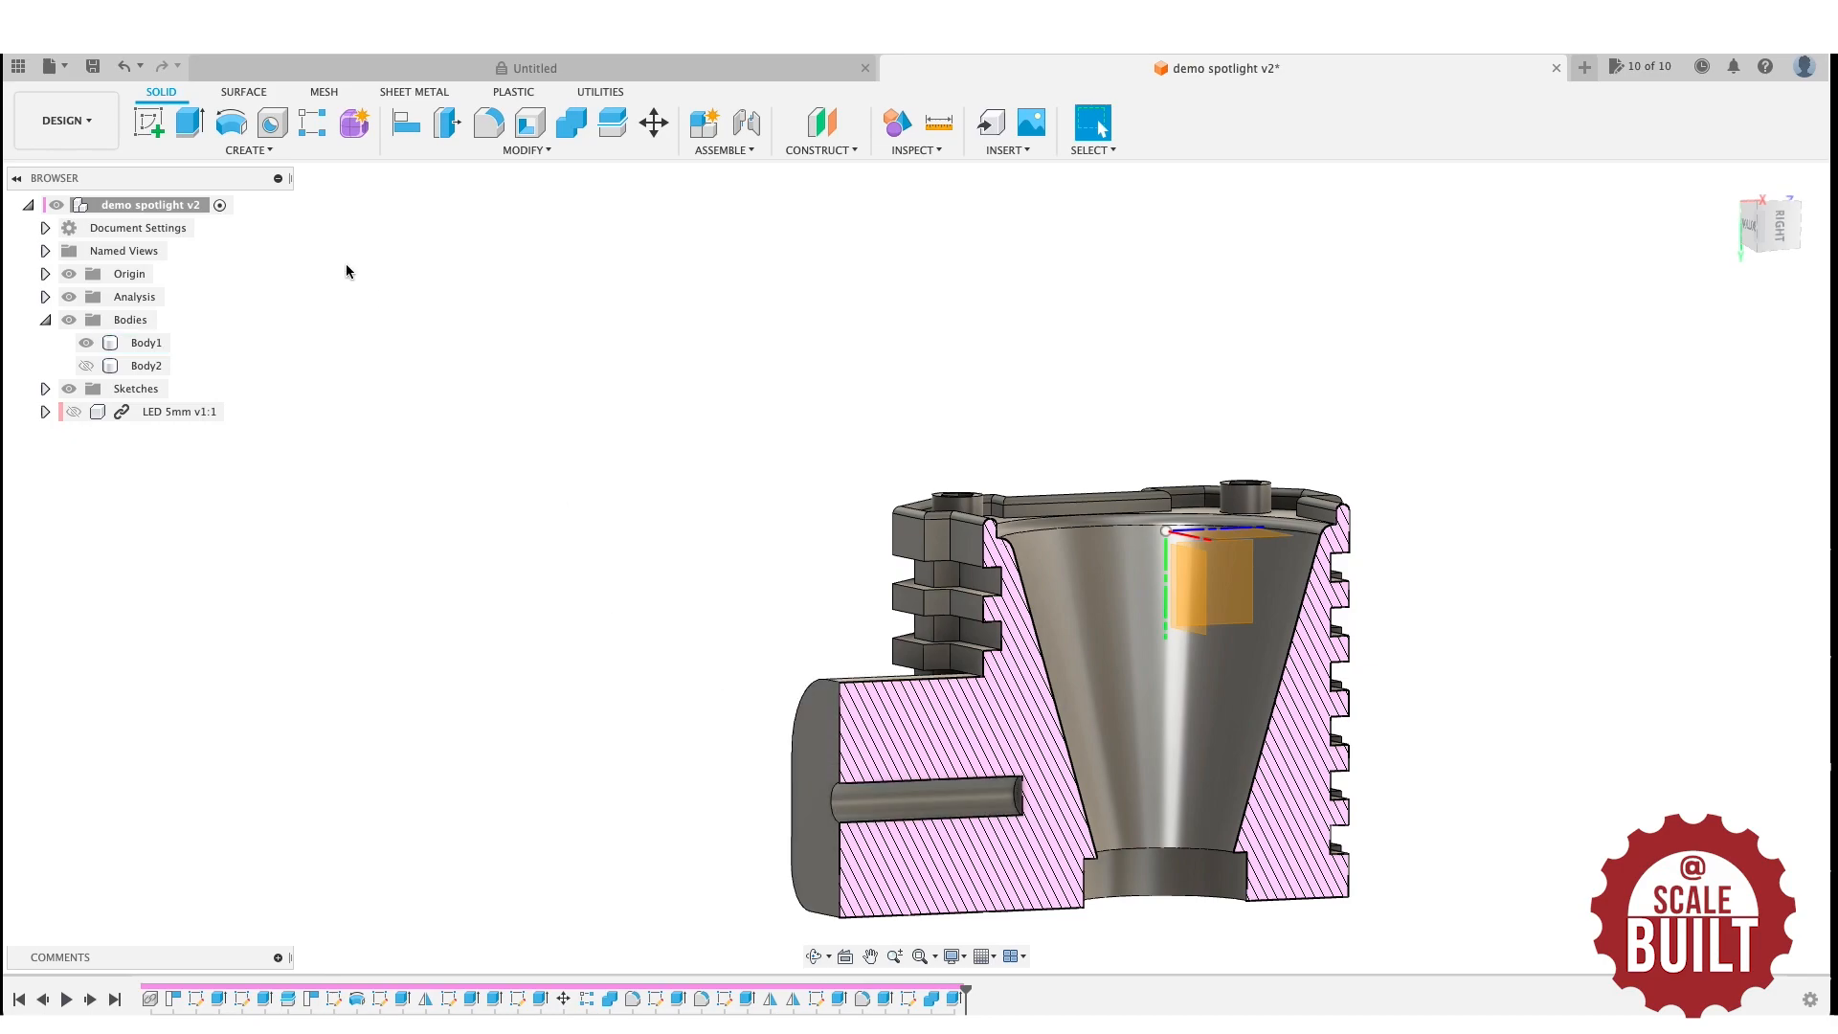
pyautogui.click(245, 156)
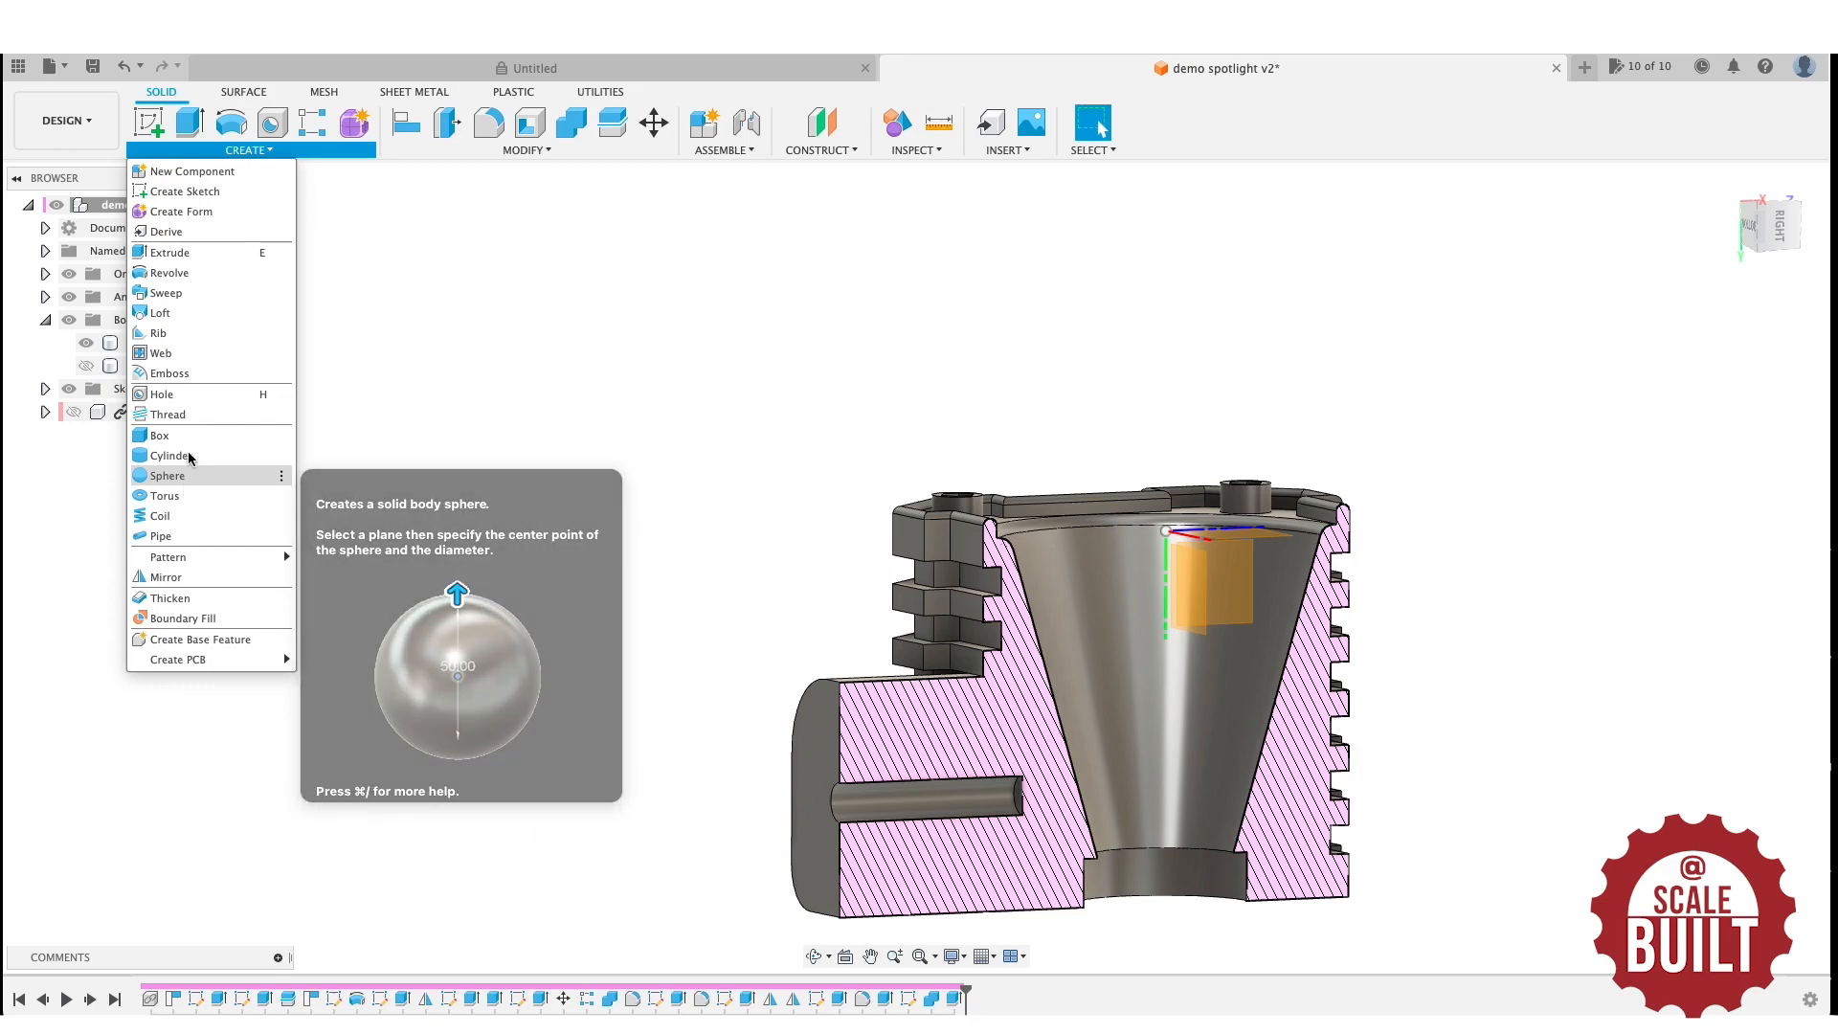
pyautogui.click(190, 416)
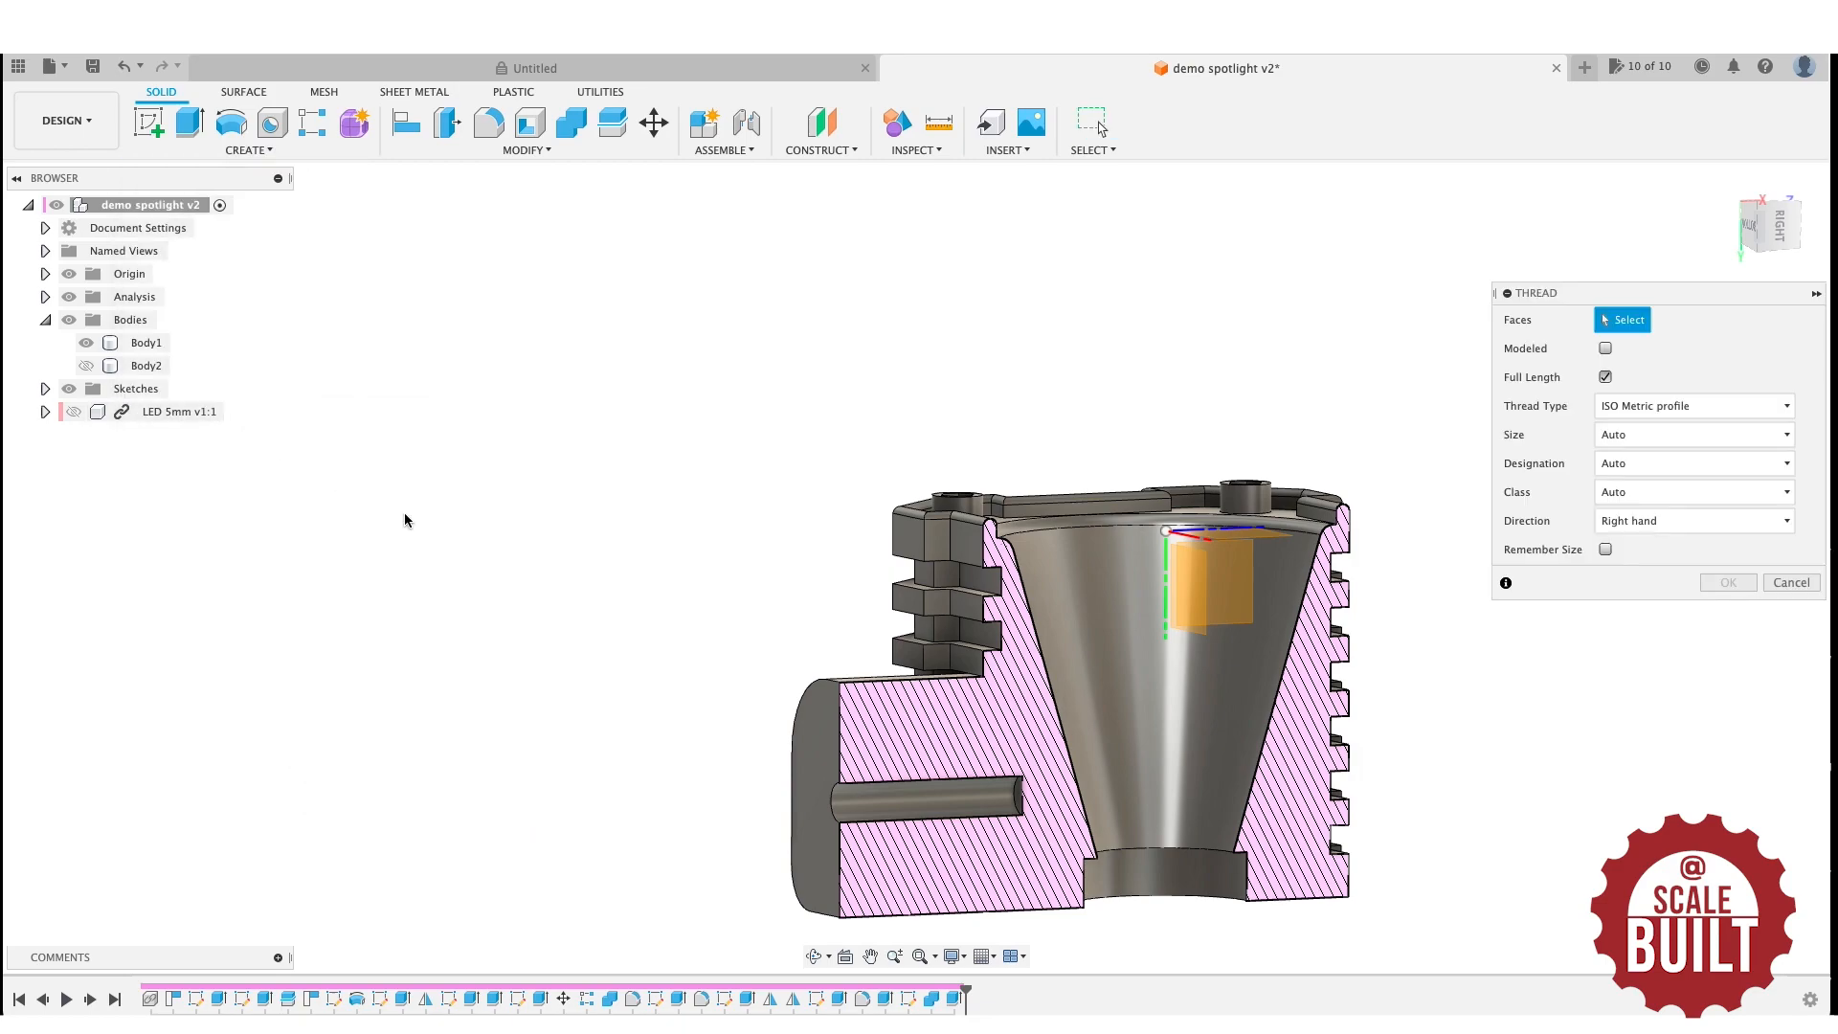
pyautogui.click(846, 802)
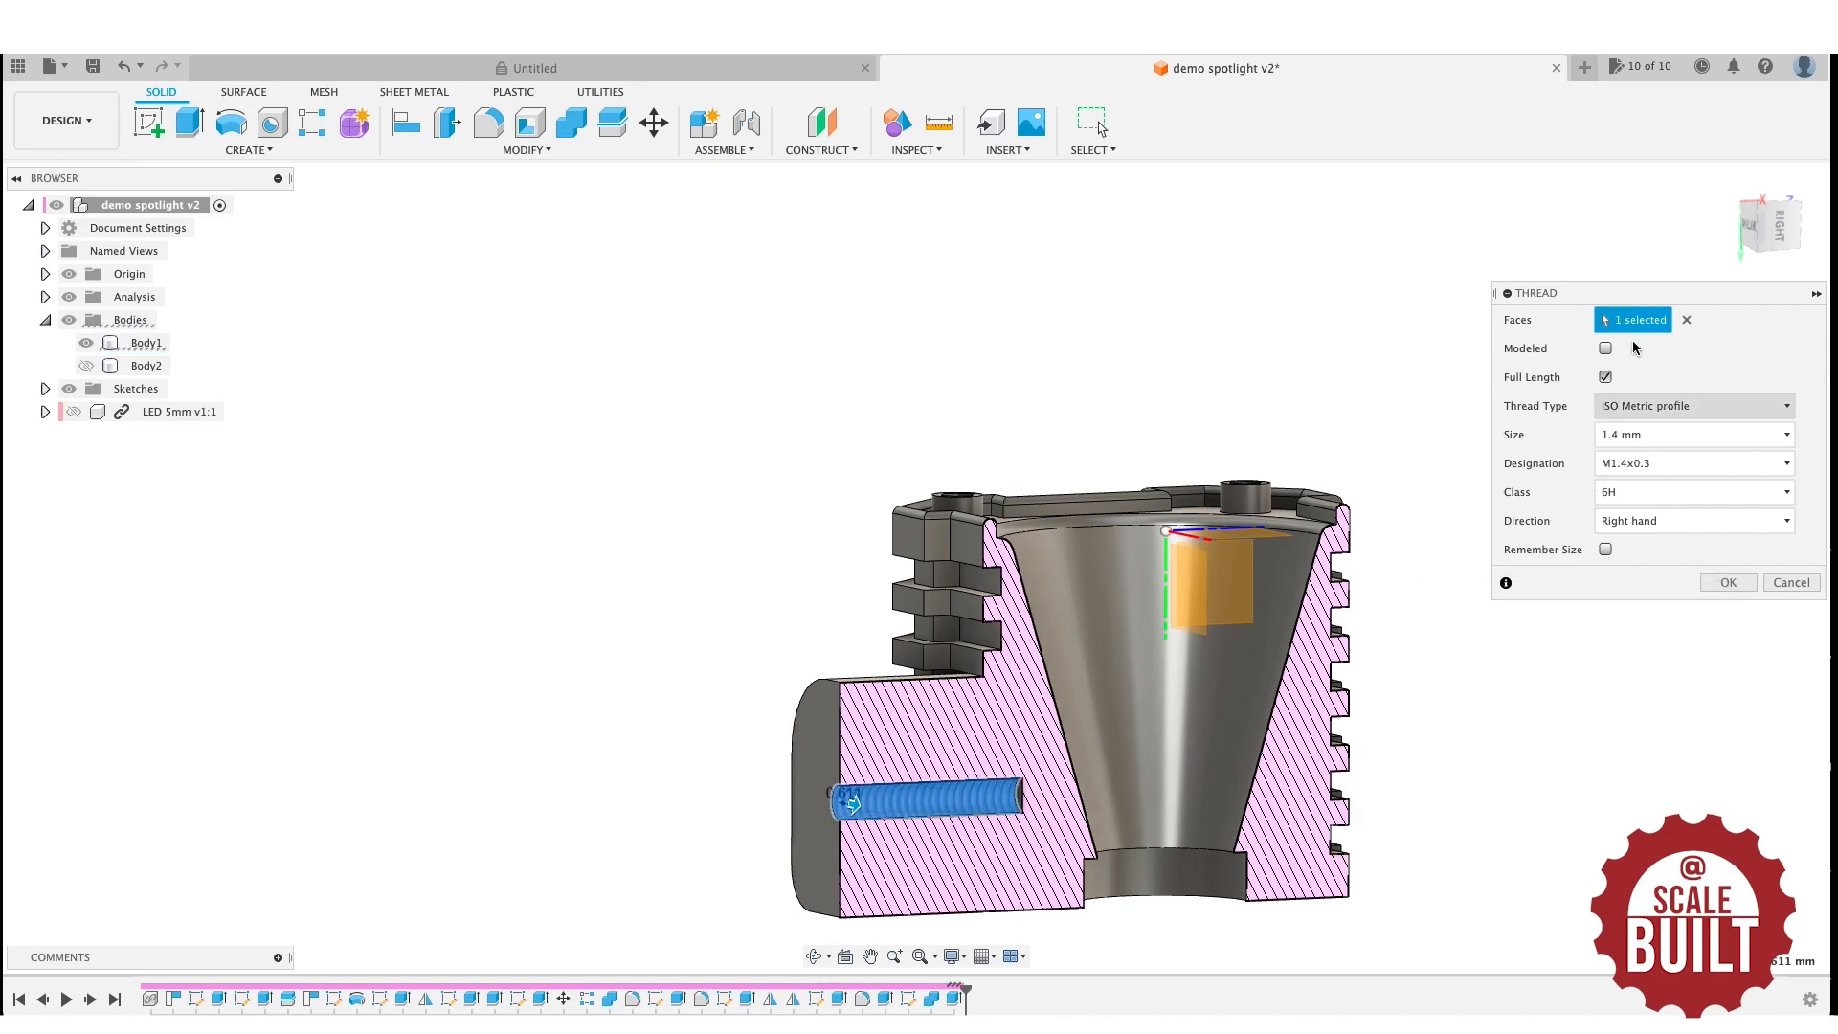
pyautogui.moveTo(1641, 292); pyautogui.dragTo(945, 192)
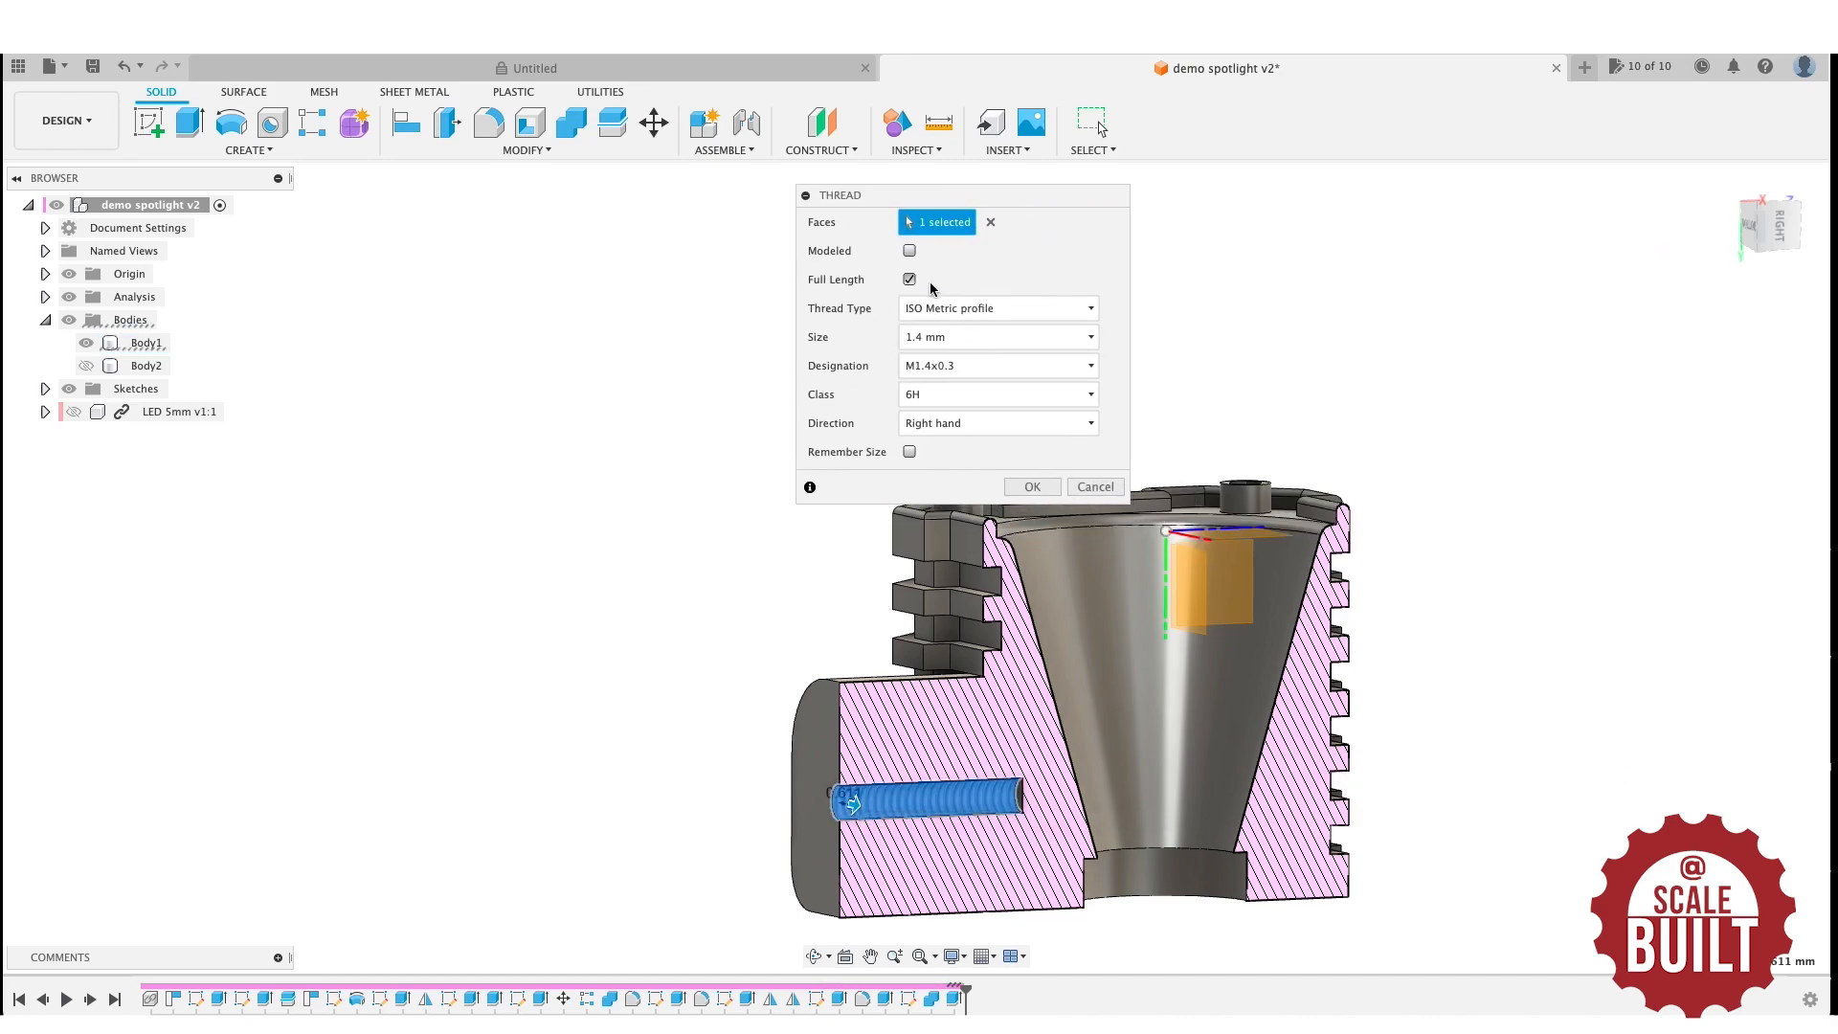
pyautogui.click(960, 341)
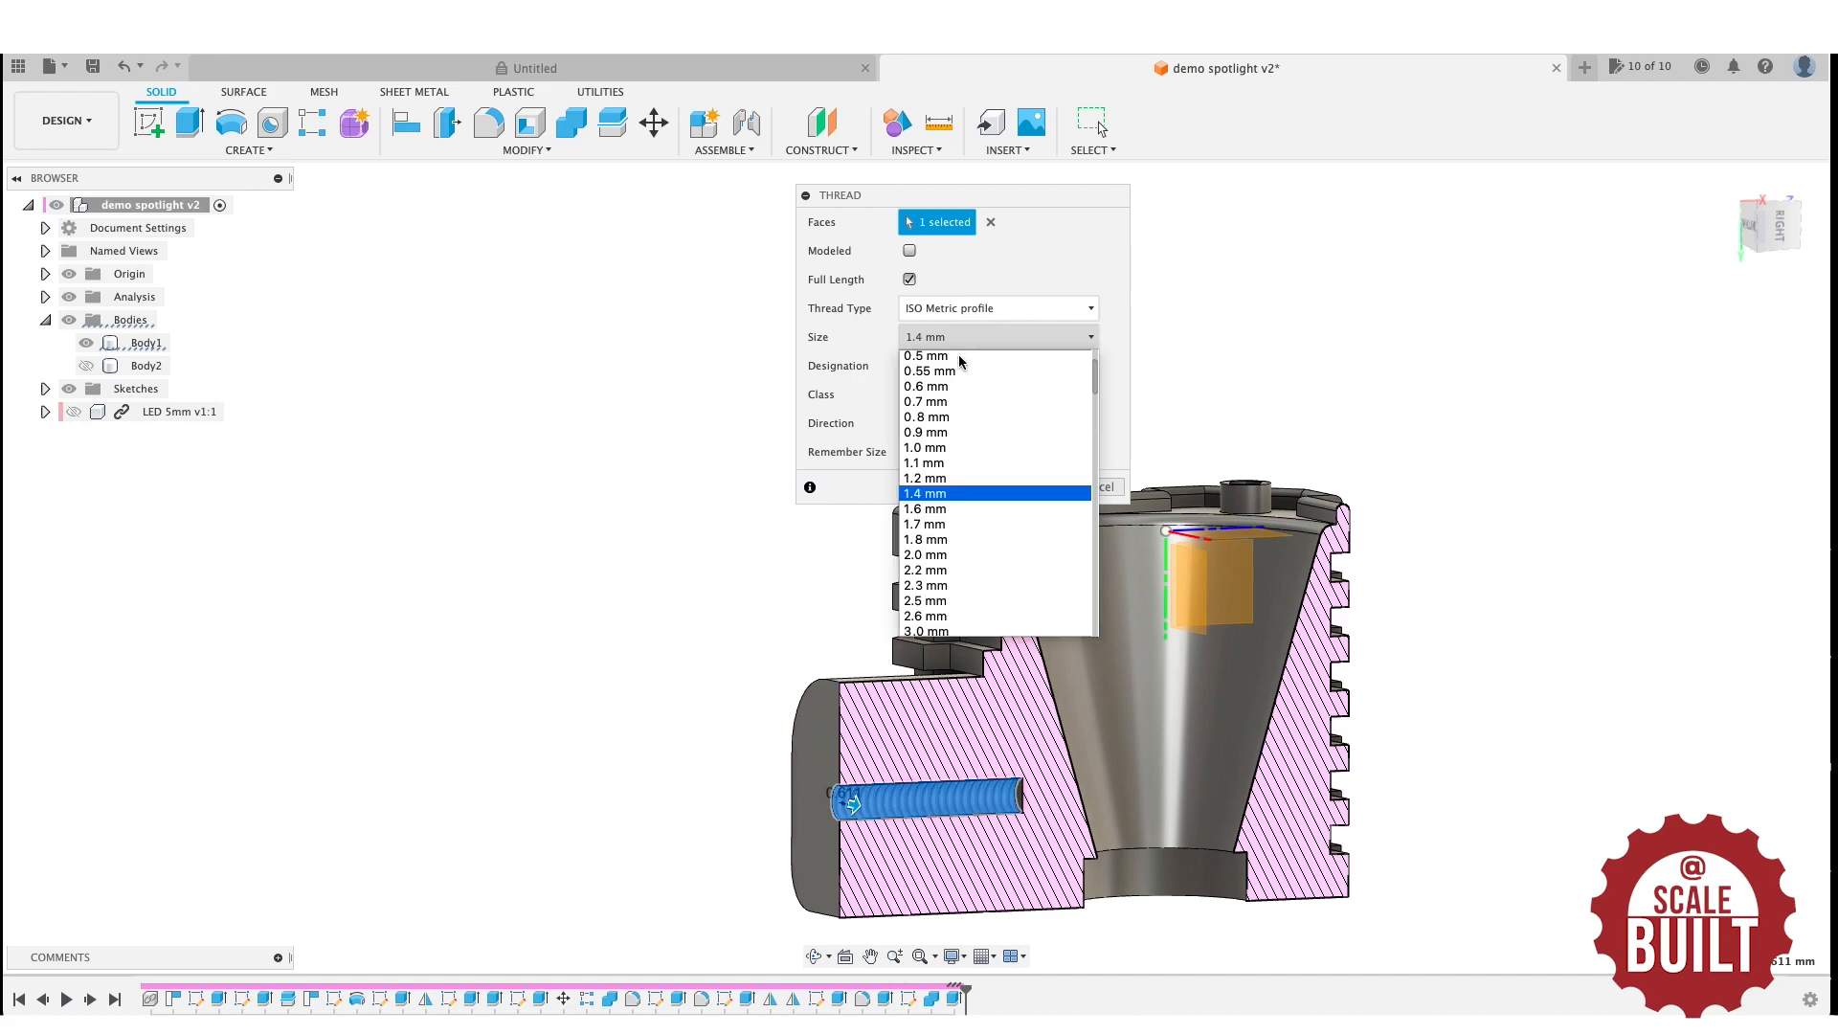
pyautogui.click(946, 634)
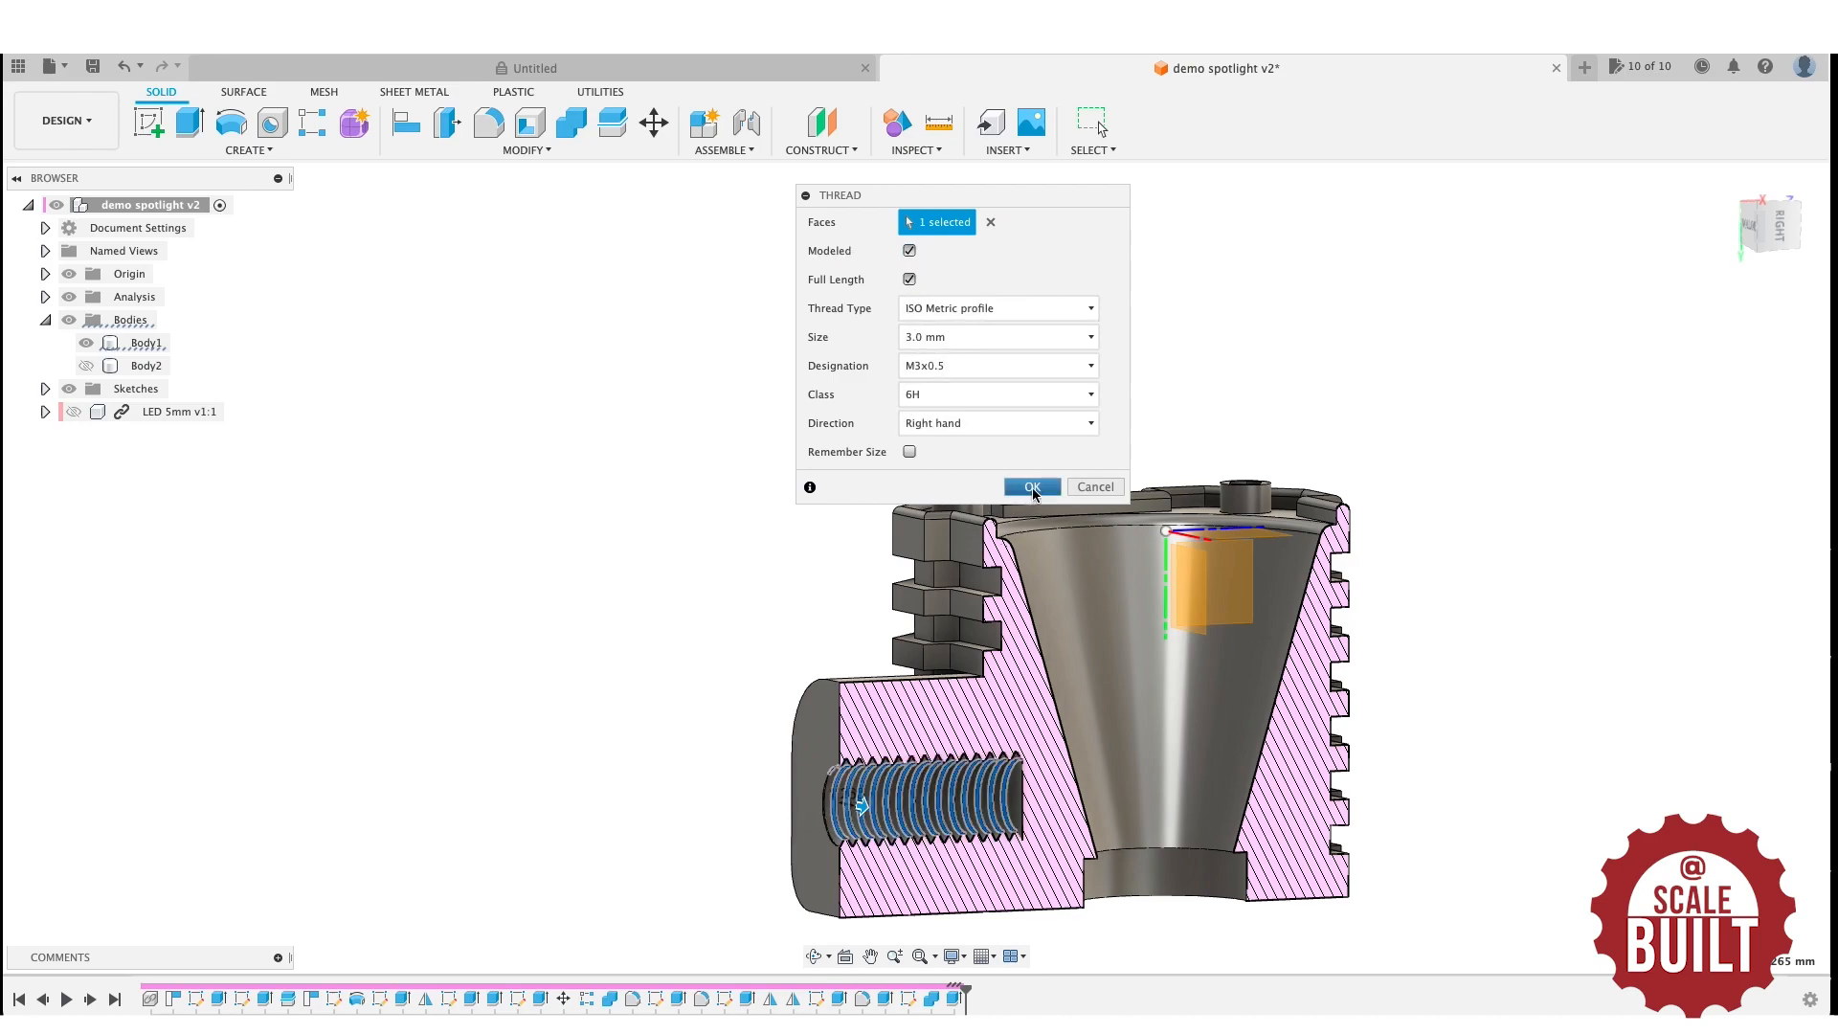
pyautogui.click(1032, 488)
# Inspect the modeled thread in section up close and hide the section analysis.
pyautogui.scroll(5, 938, 833)
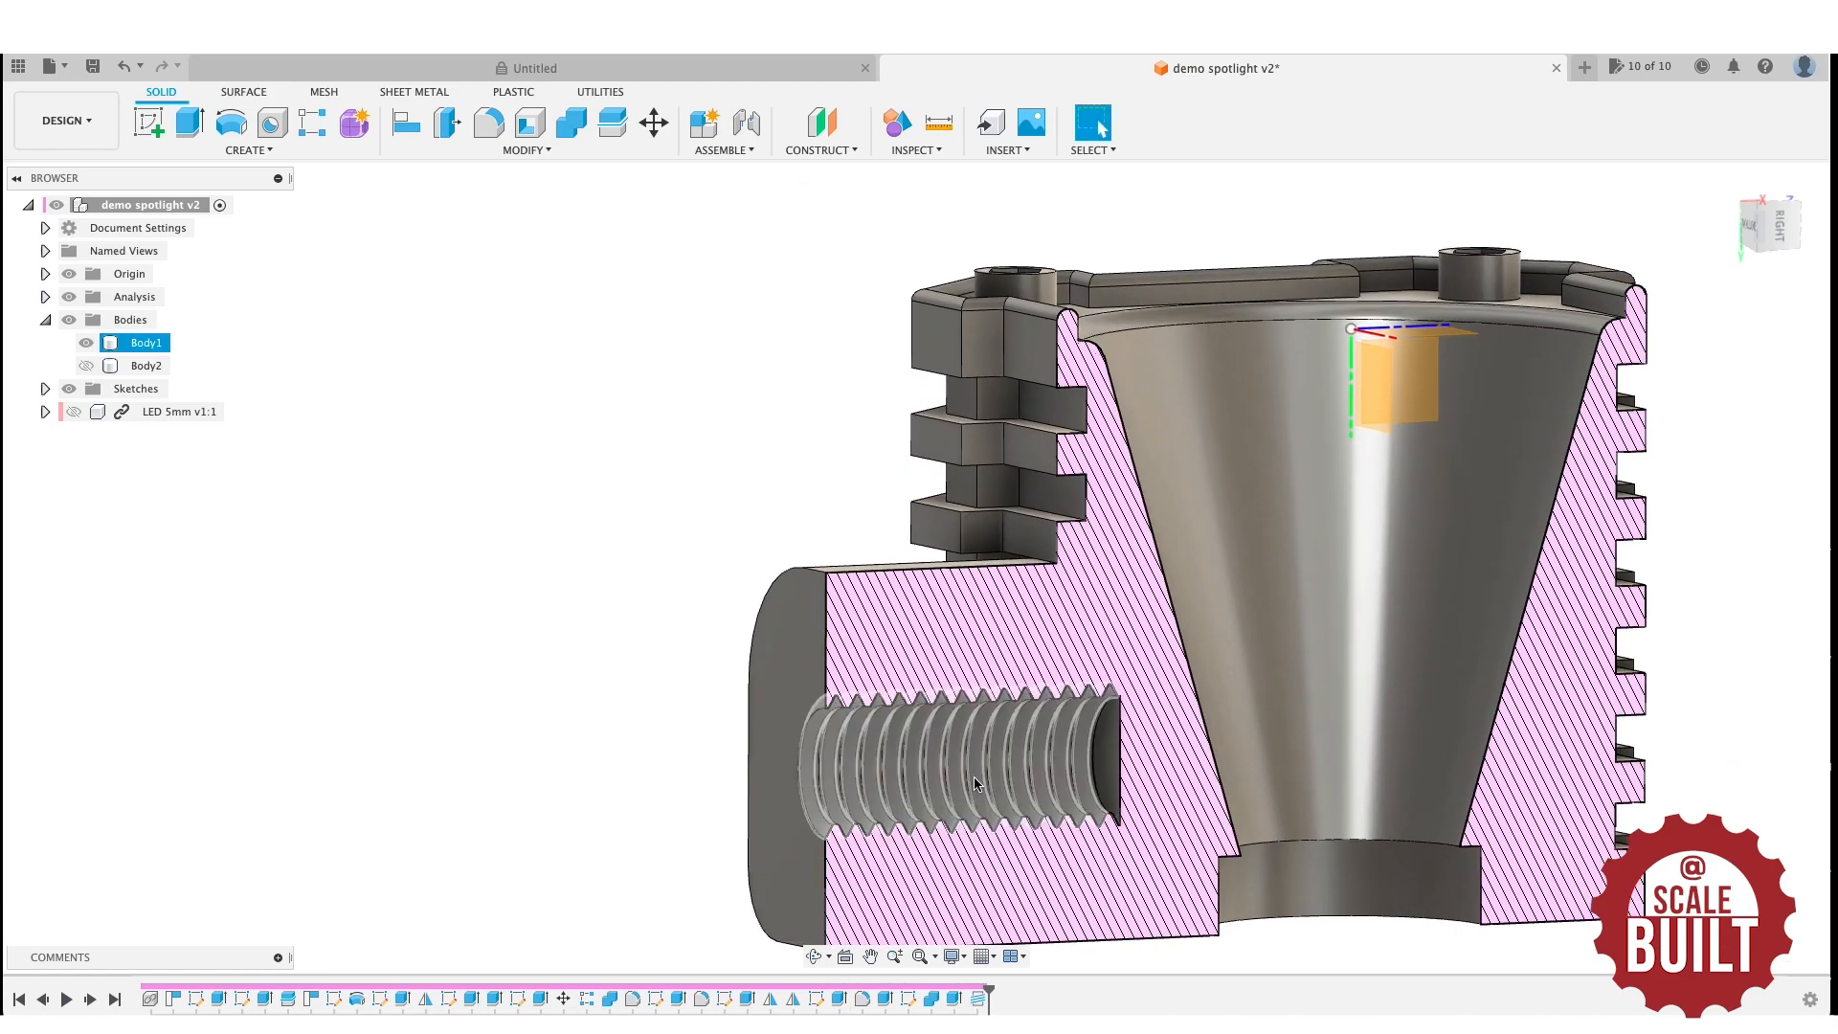
pyautogui.scroll(2, 1096, 785)
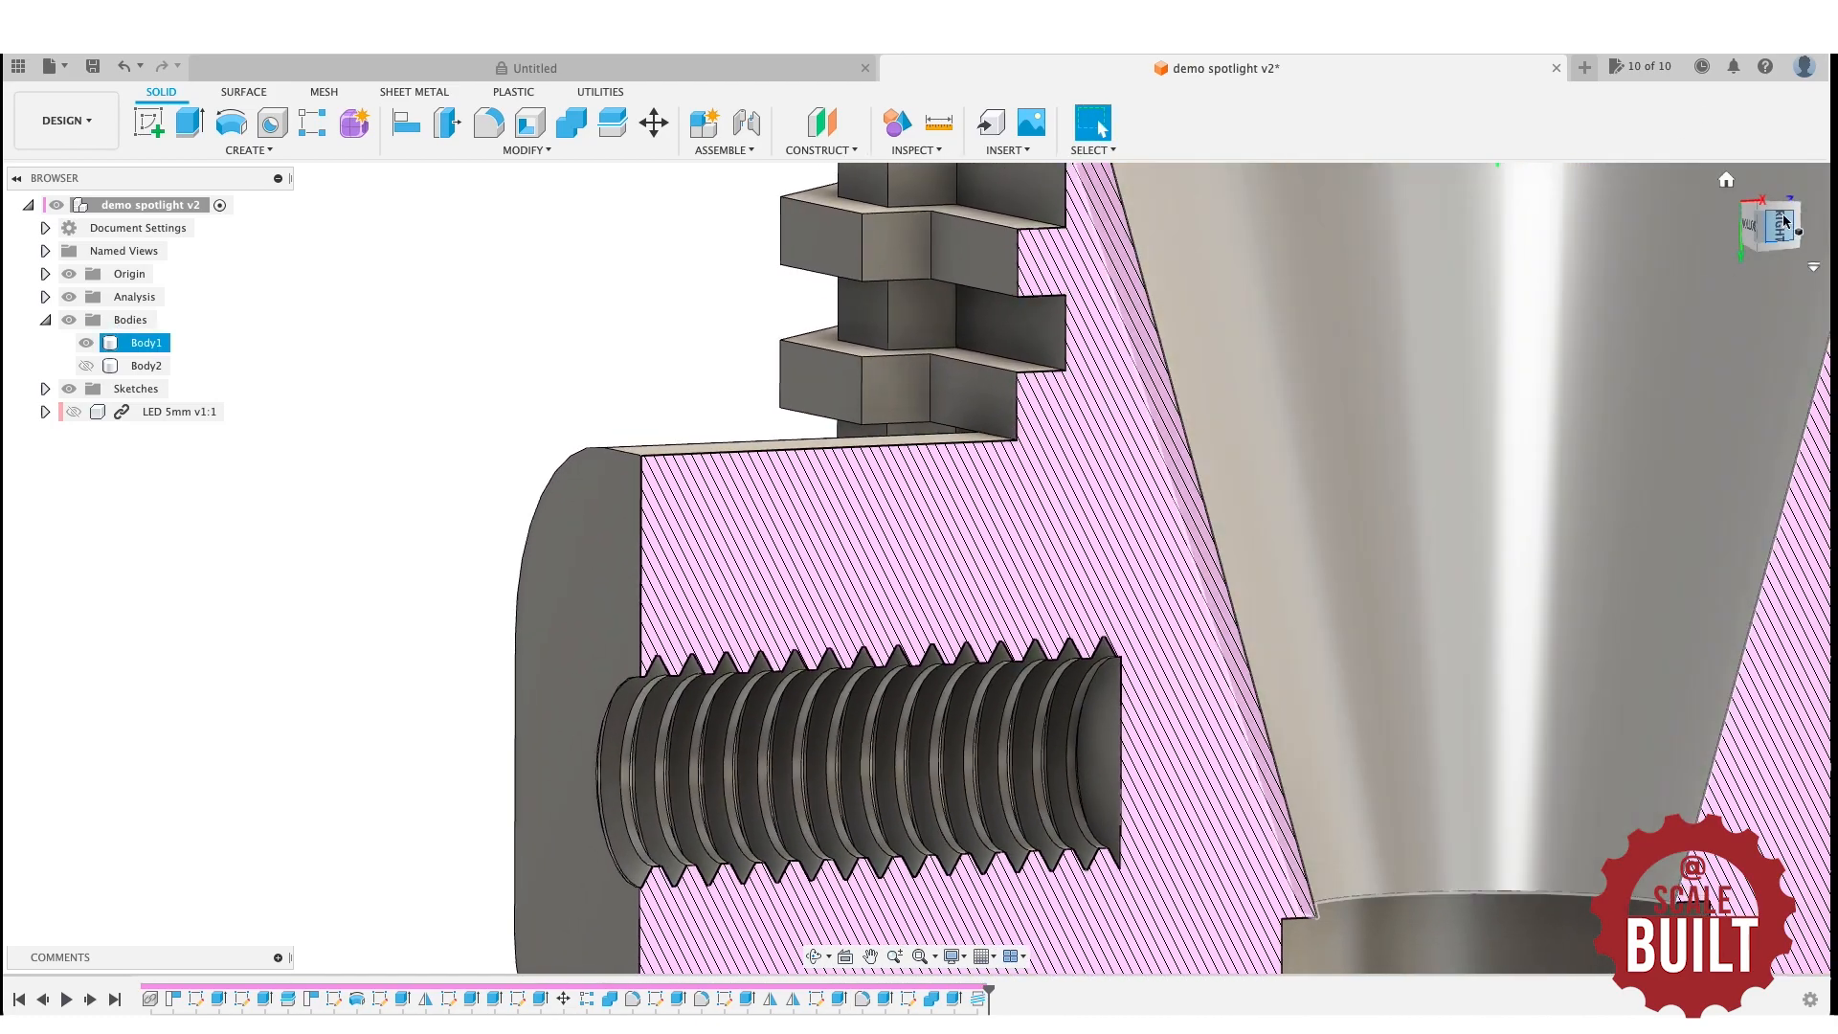
pyautogui.moveTo(1732, 214); pyautogui.dragTo(1244, 316)
pyautogui.click(69, 299)
pyautogui.click(145, 343)
# Examine the complete housing from the front, the underside with the threaded hole, and the back.
pyautogui.click(1725, 182)
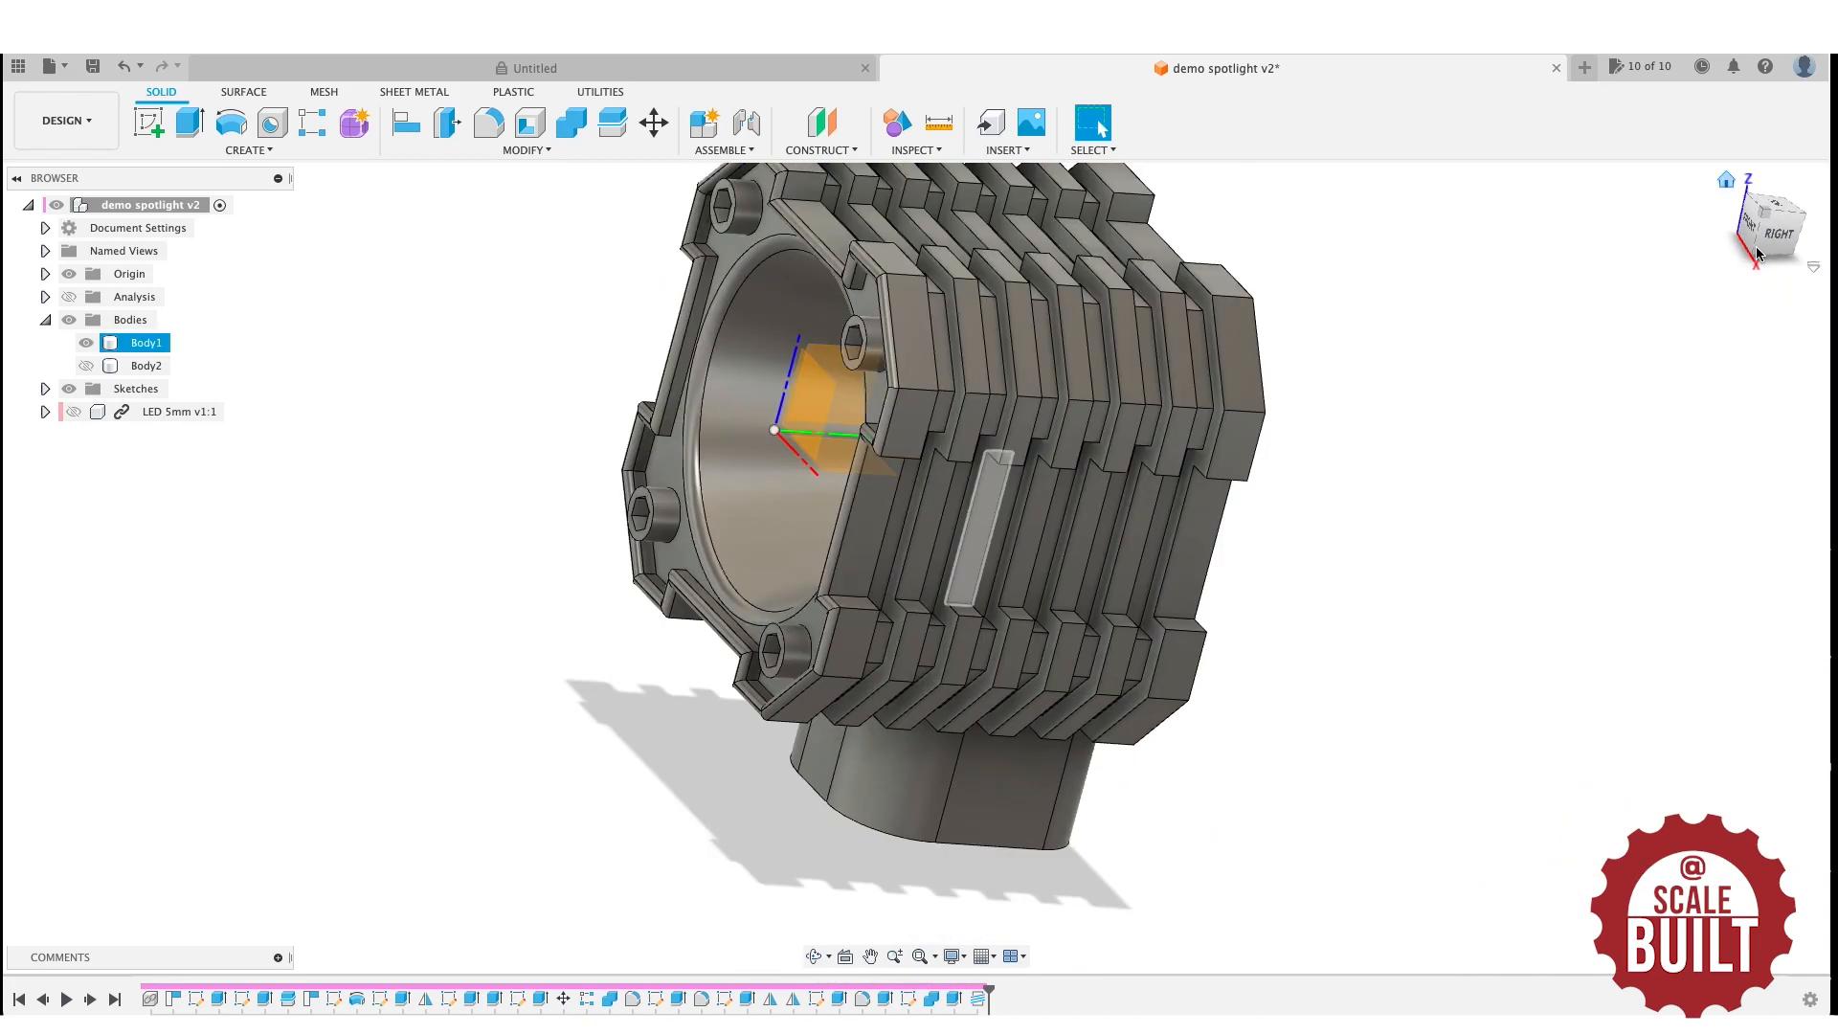
pyautogui.moveTo(1709, 182)
pyautogui.keyDown('shift'); pyautogui.mouseDown(button='middle')
pyautogui.moveTo(1657, 57)
pyautogui.moveTo(1627, 58)
pyautogui.moveTo(1599, 60)
pyautogui.moveTo(1627, 111)
pyautogui.moveTo(1531, 191)
pyautogui.mouseUp(button='middle'); pyautogui.keyUp('shift')
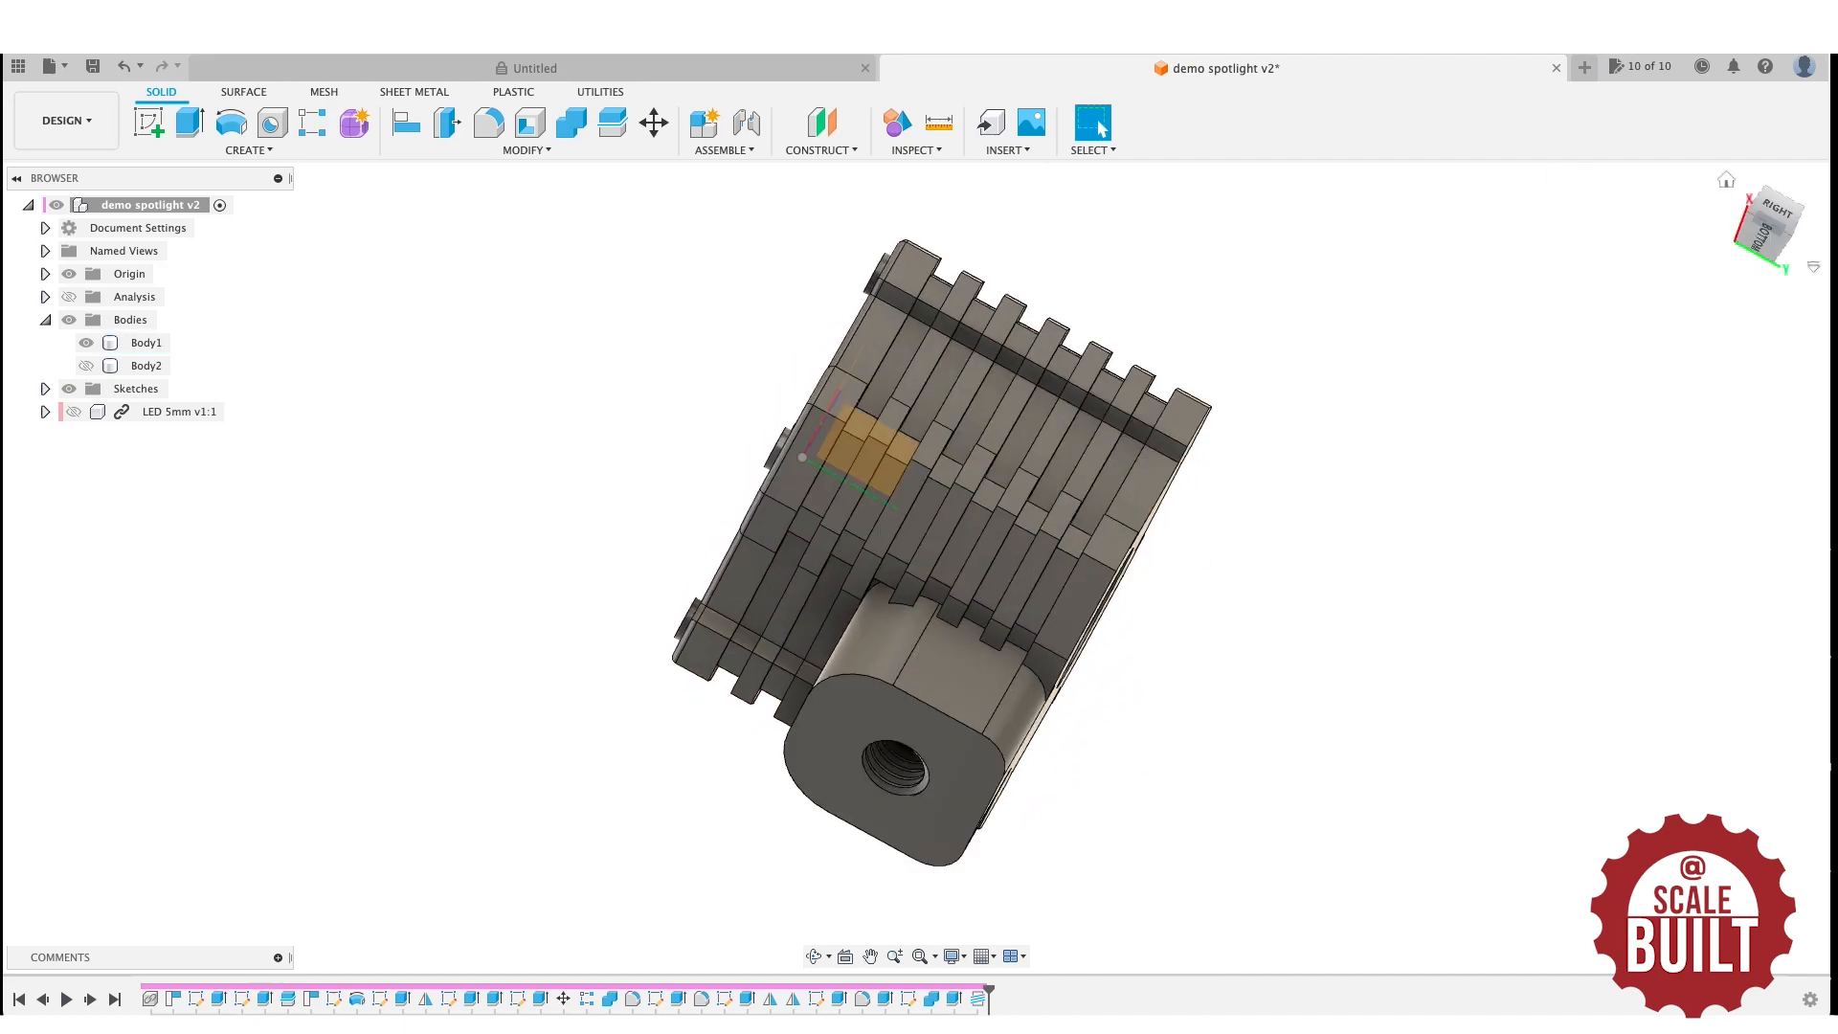
pyautogui.keyDown('shift'); pyautogui.moveTo(1688, 184); pyautogui.dragTo(1661, 347, button='middle'); pyautogui.keyUp('shift')
pyautogui.click(1728, 180)
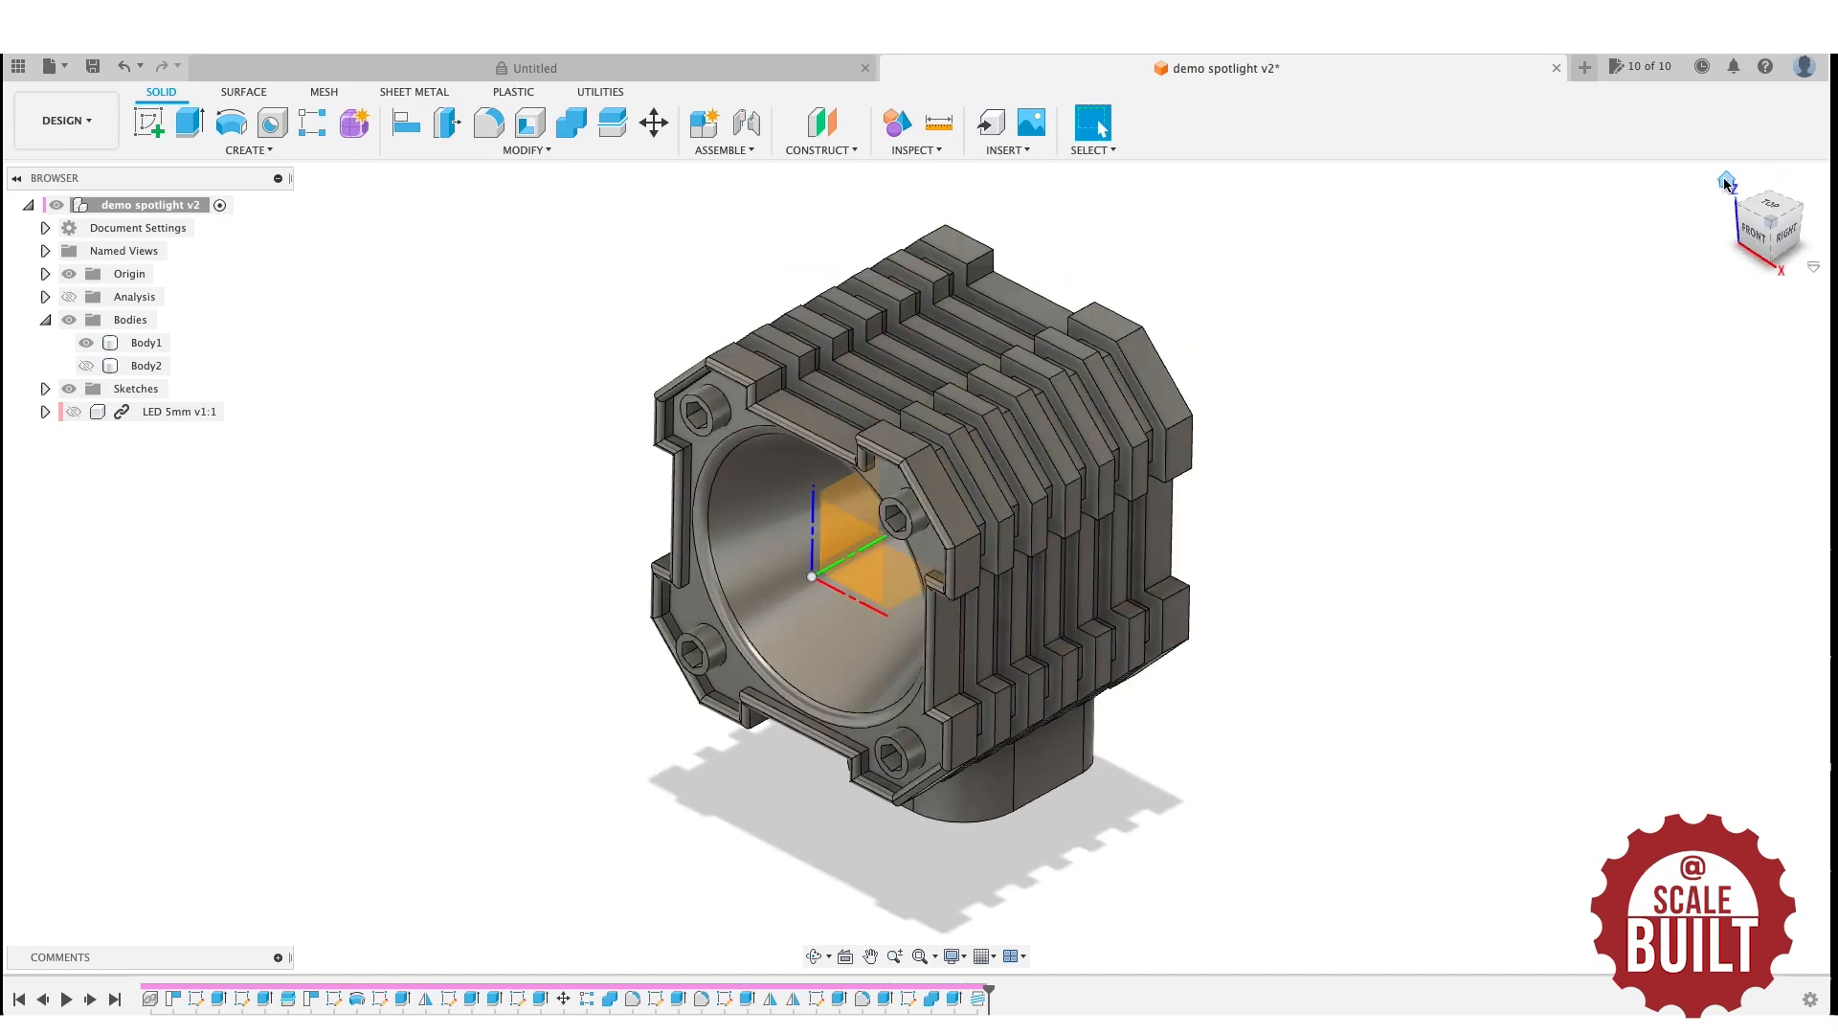
pyautogui.click(1782, 227)
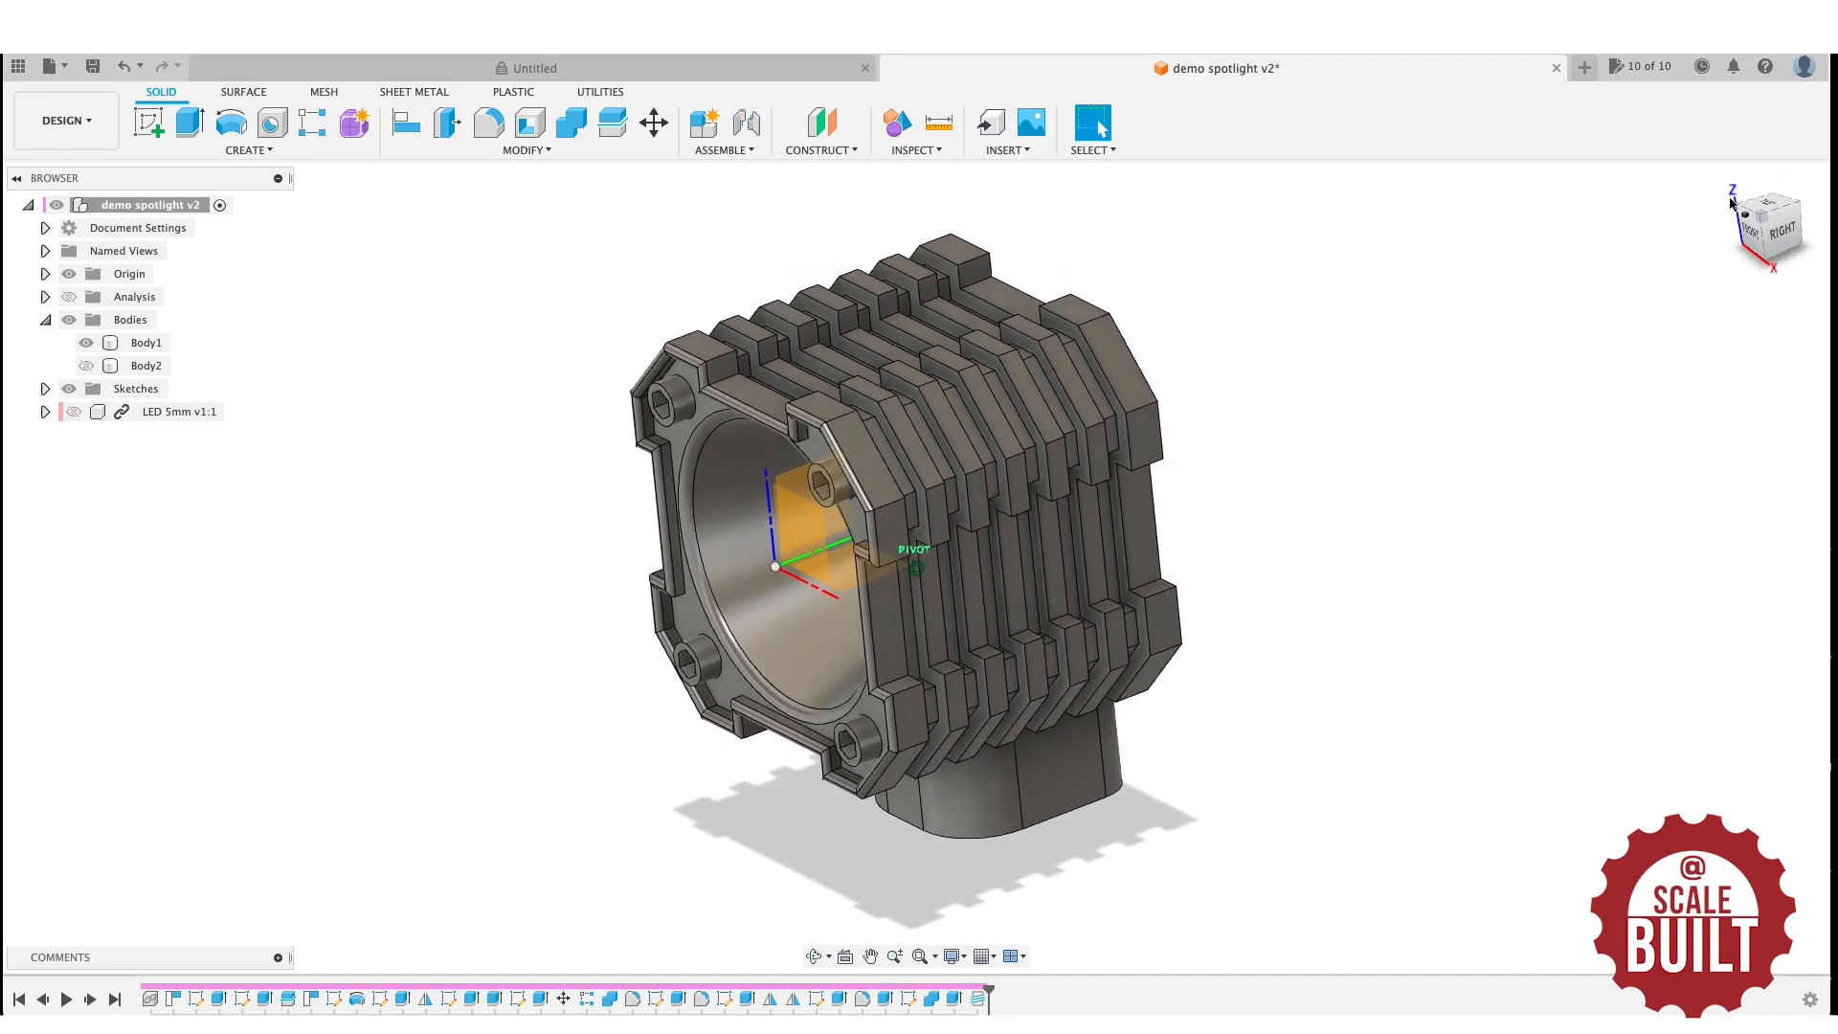
pyautogui.keyDown('shift'); pyautogui.moveTo(1366, 178); pyautogui.dragTo(1236, 197, button='middle'); pyautogui.keyUp('shift')
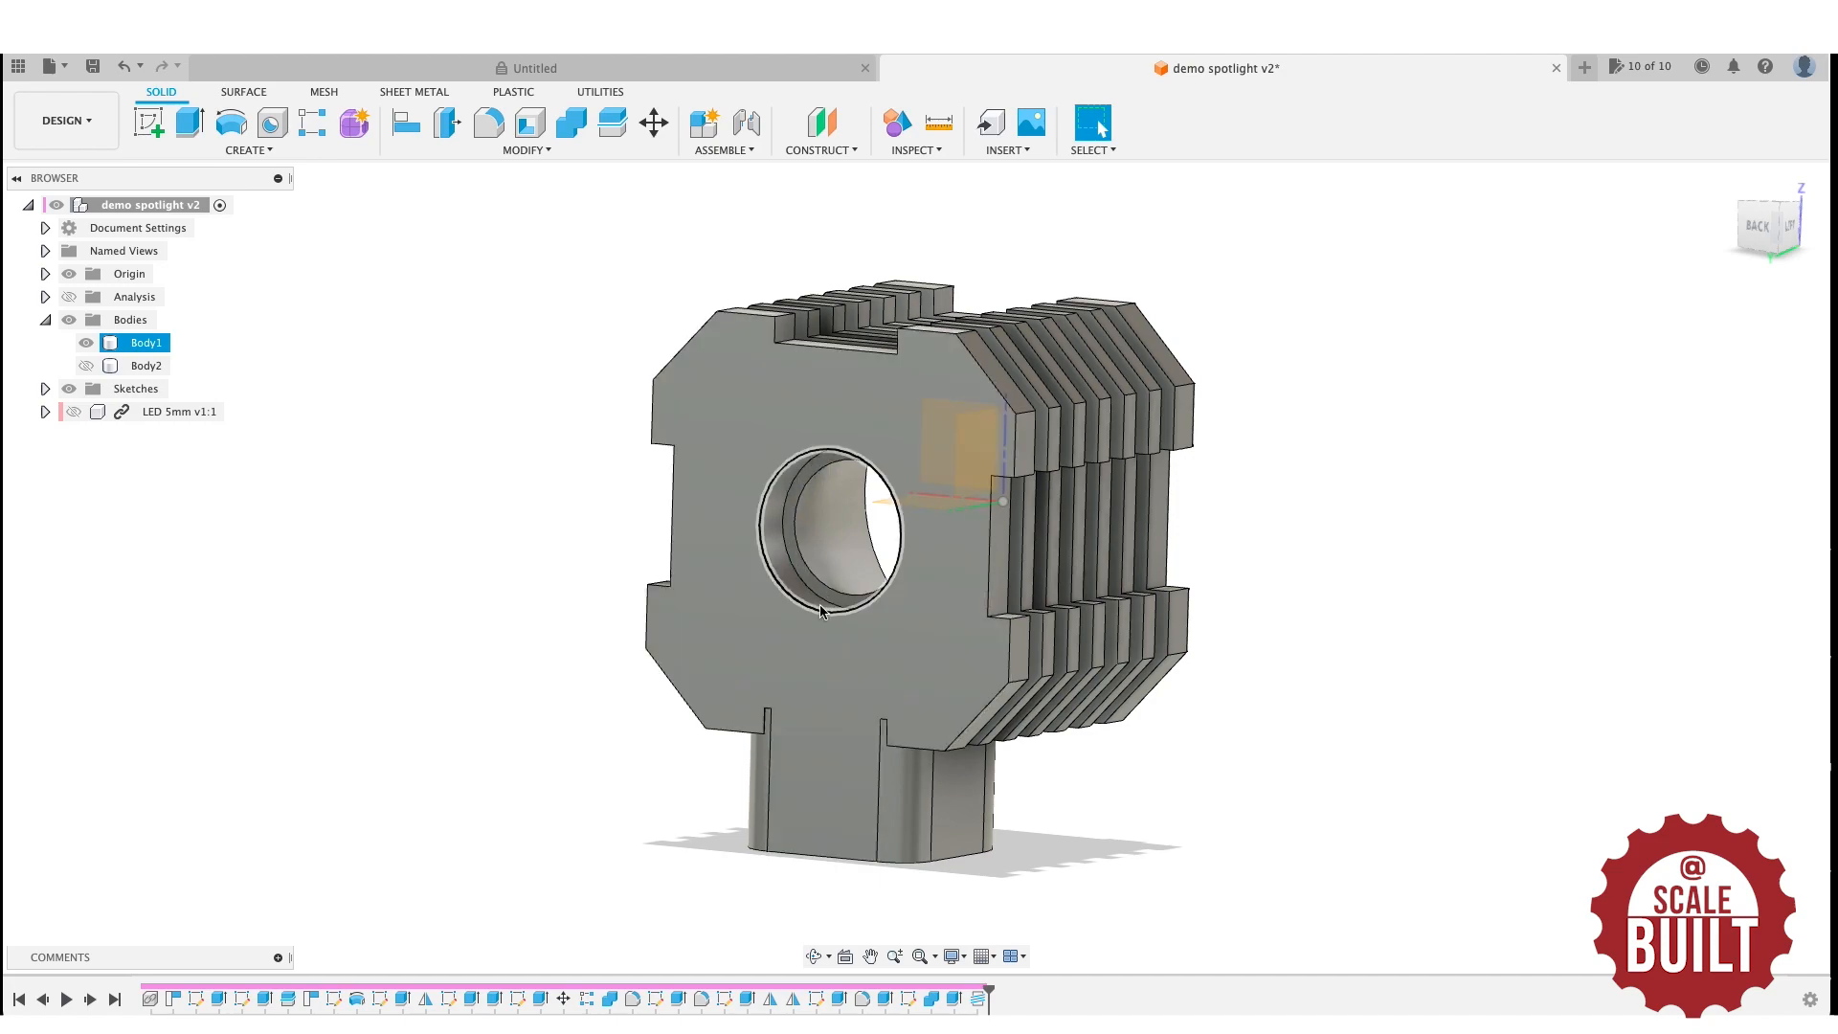
pyautogui.click(1294, 515)
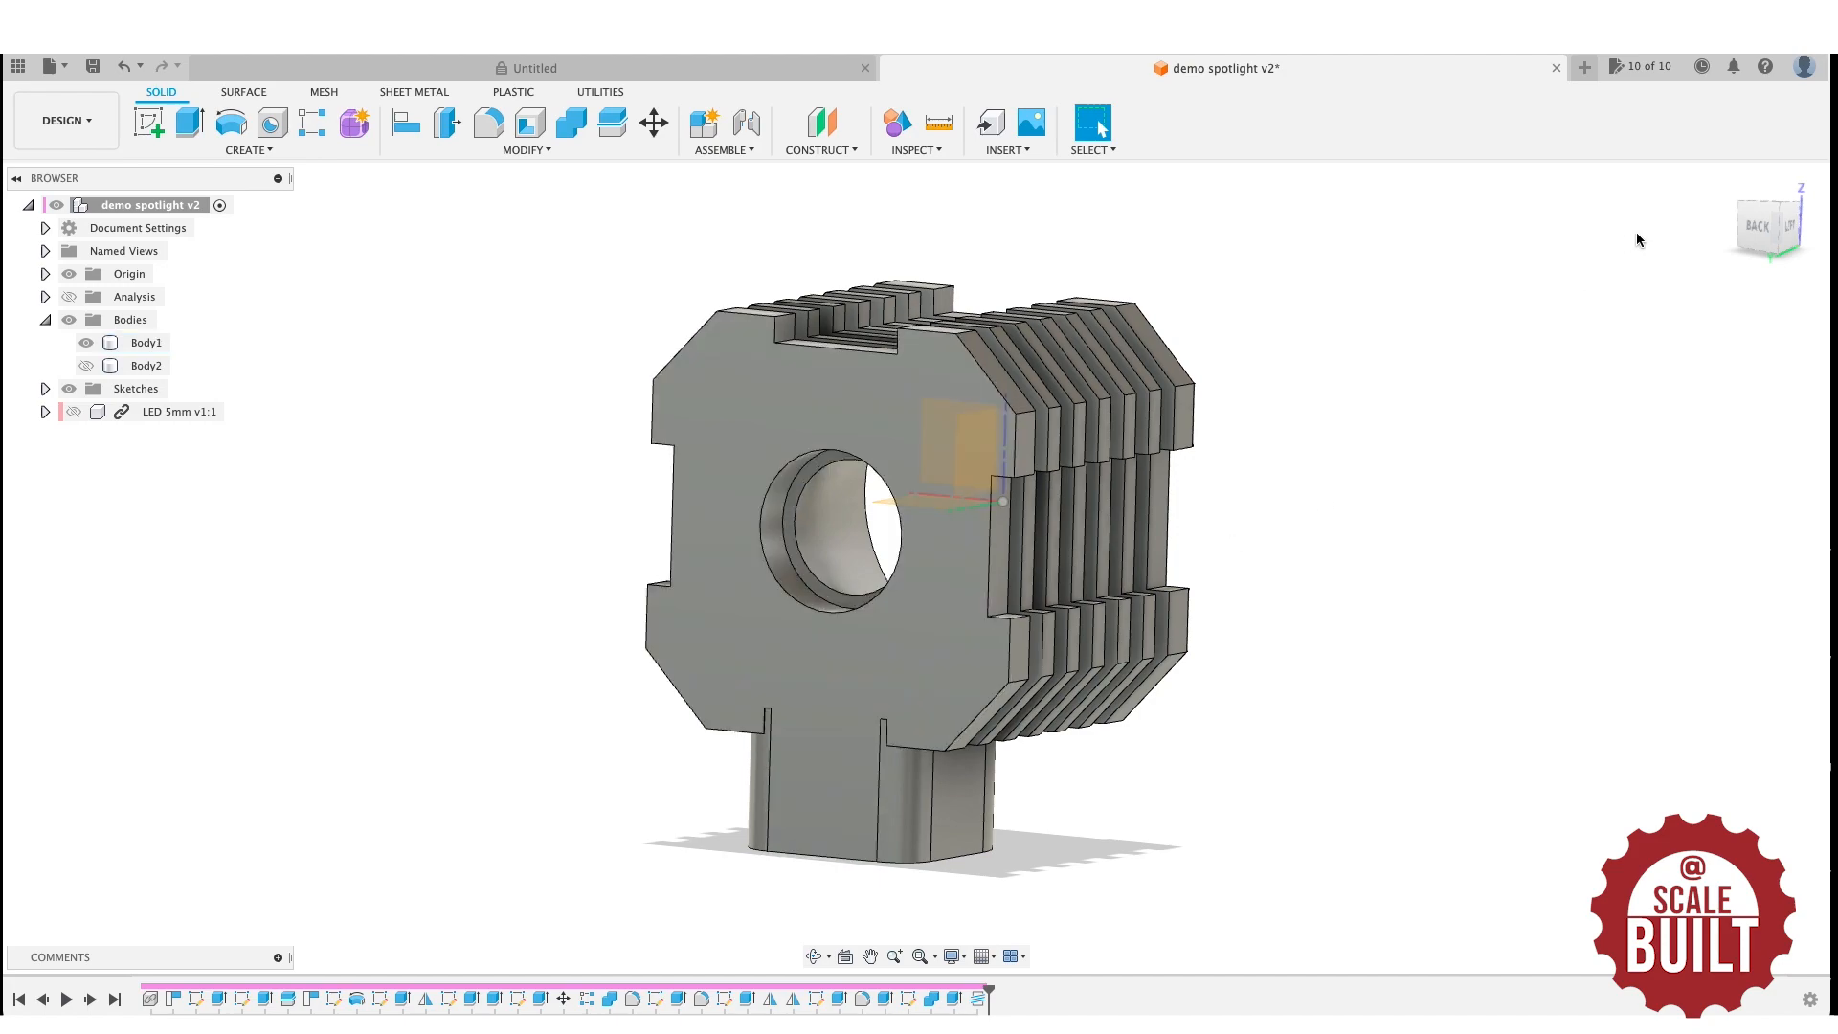
# Hide the origin planes and axes while viewing the housing from the front.
pyautogui.moveTo(1786, 228)
pyautogui.mouseDown()
pyautogui.moveTo(1469, 153)
pyautogui.moveTo(1181, 139)
pyautogui.mouseUp()
pyautogui.click(954, 398)
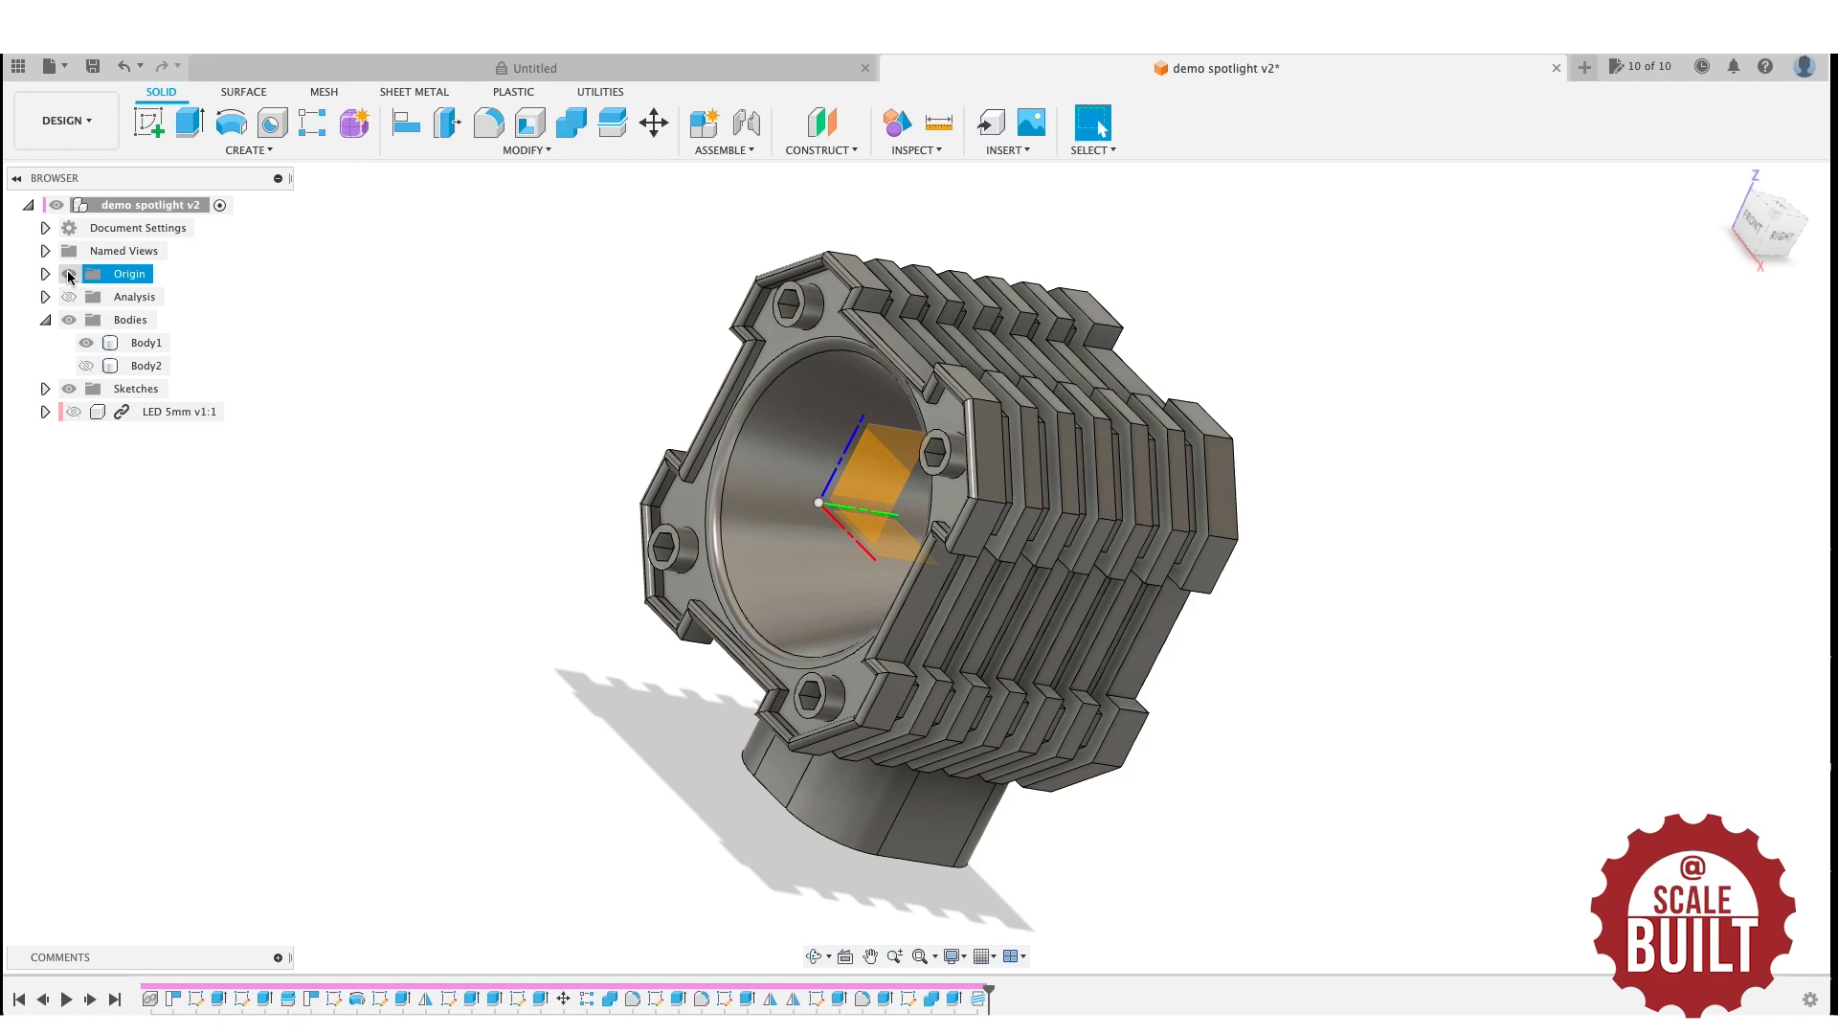
pyautogui.click(69, 275)
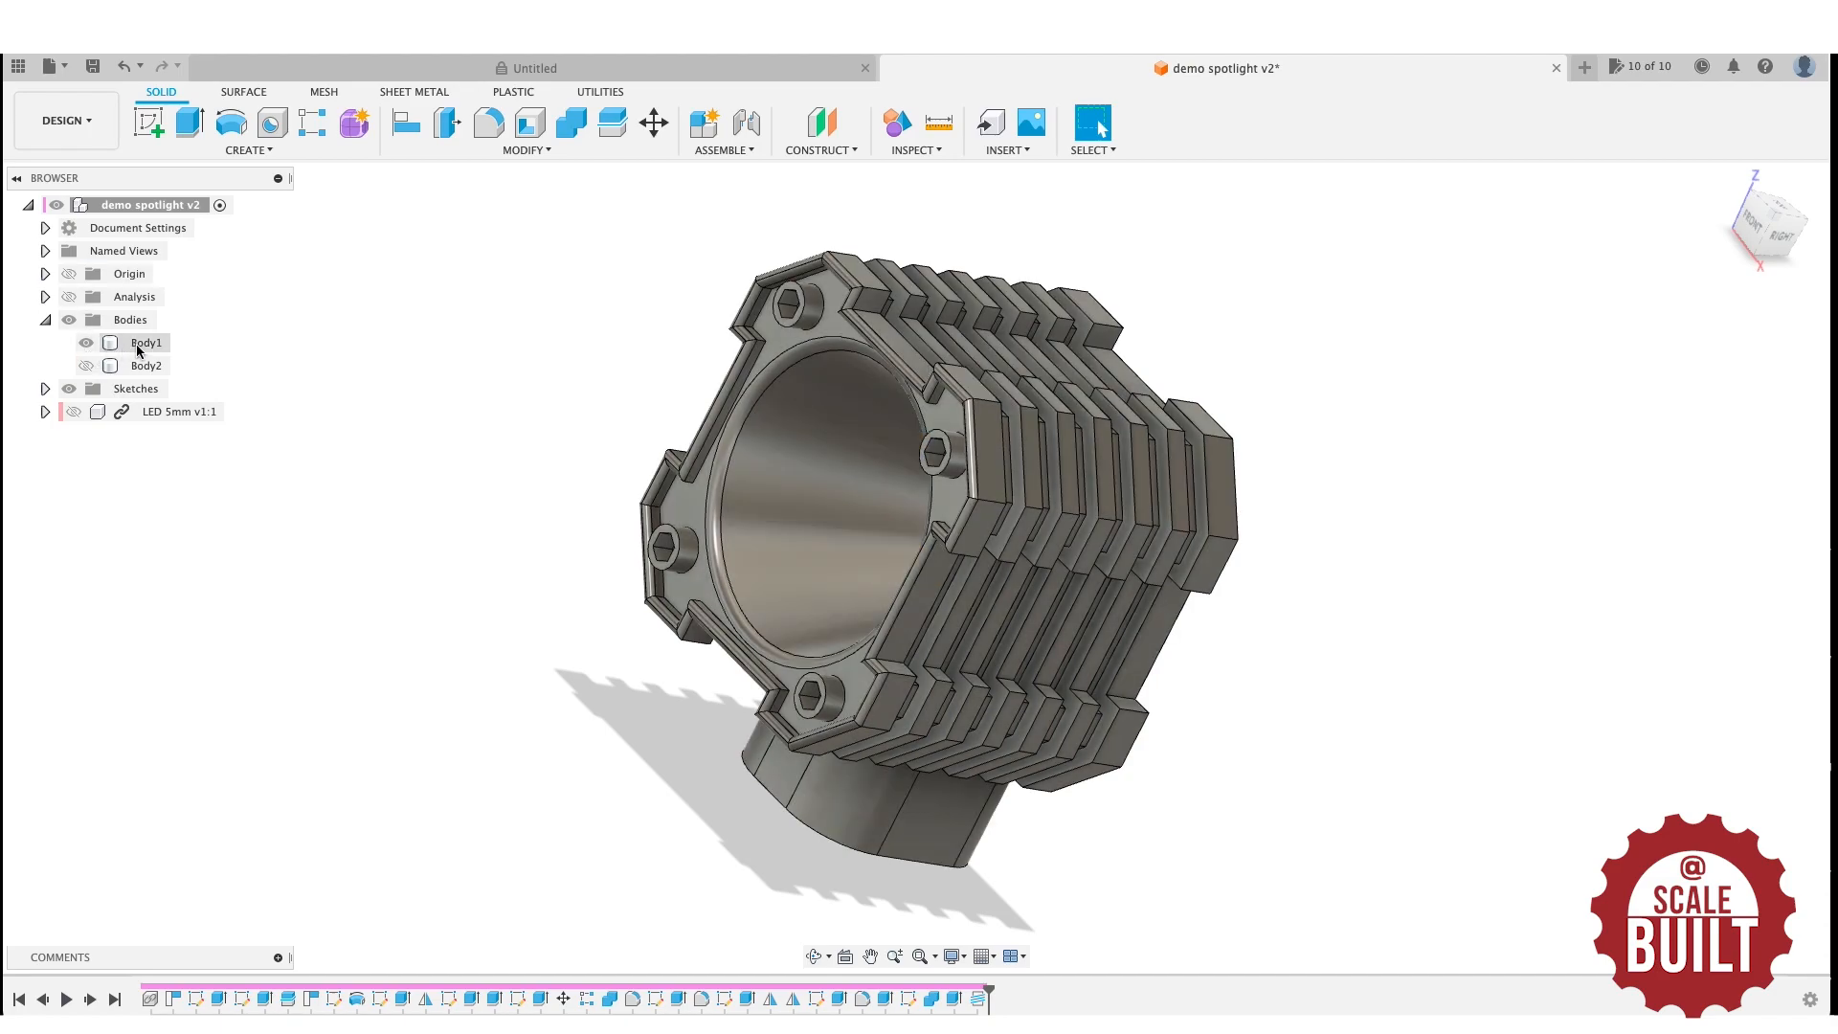
# Try to save Body1 as a mesh in STL (Binary) format, in millimeters with High refinement.
pyautogui.rightClick(139, 346)
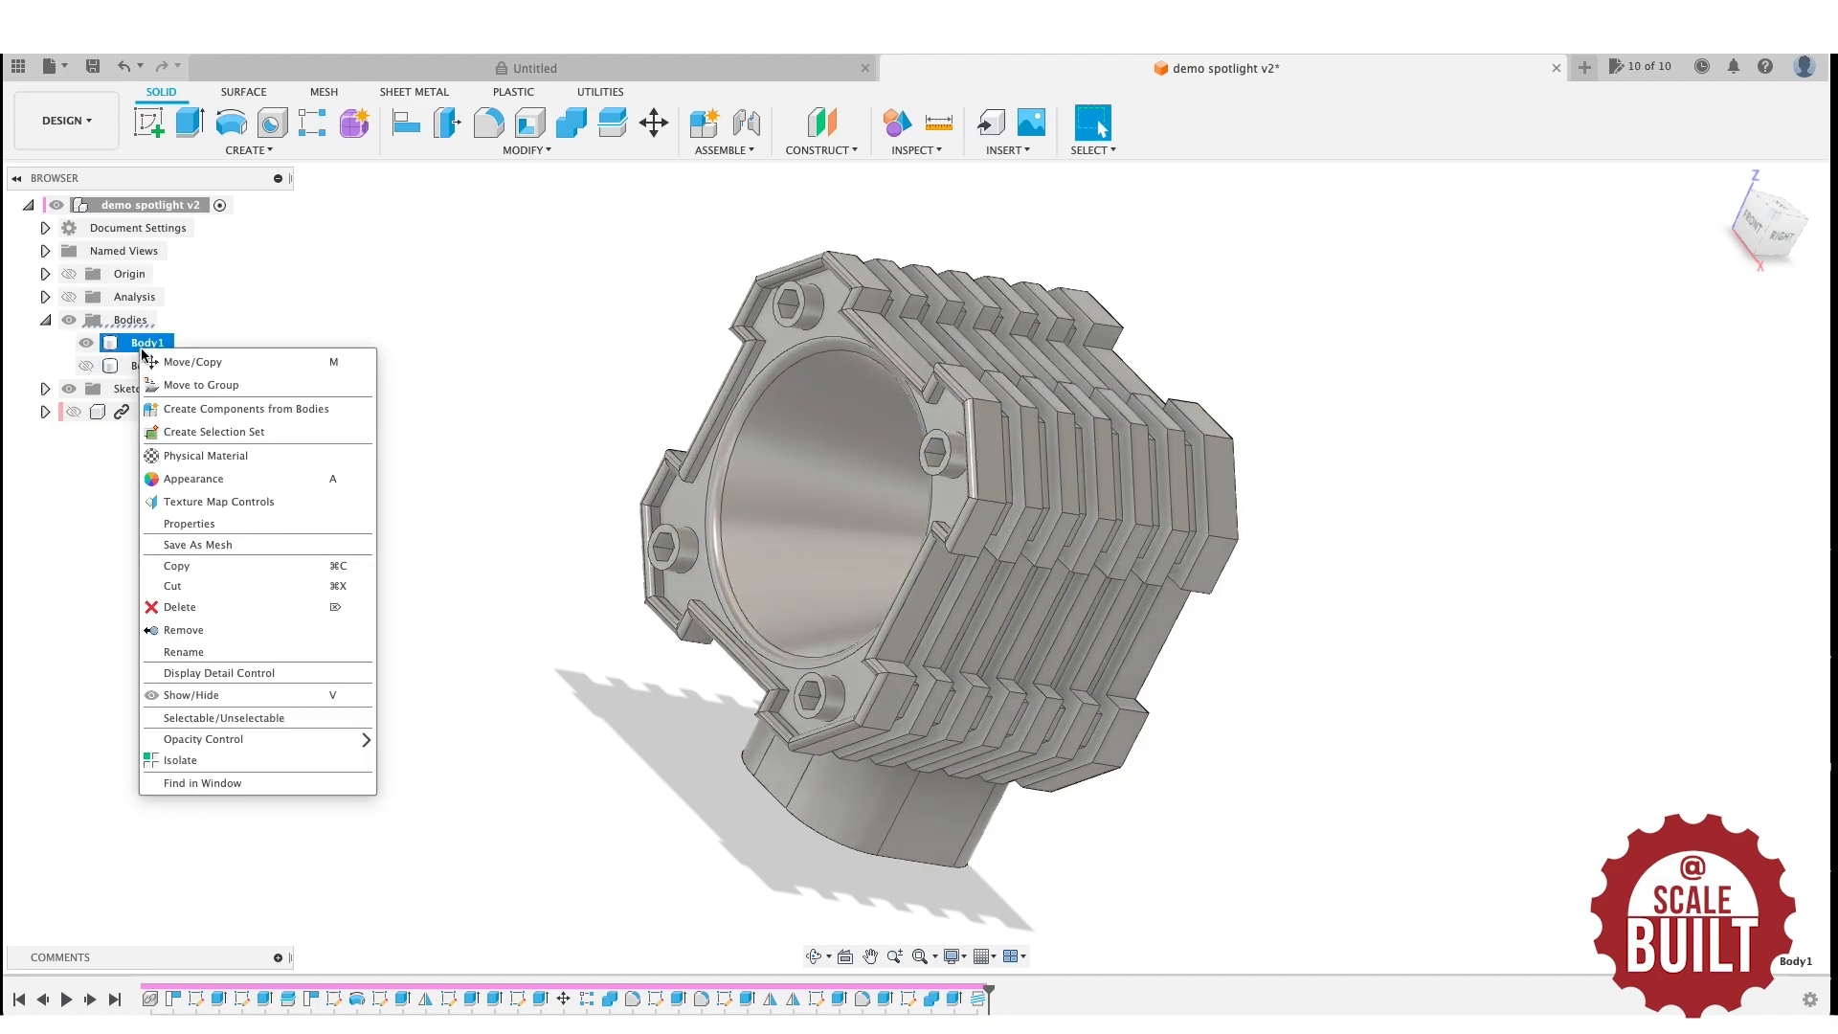
pyautogui.click(204, 543)
pyautogui.moveTo(1757, 295); pyautogui.dragTo(720, 419)
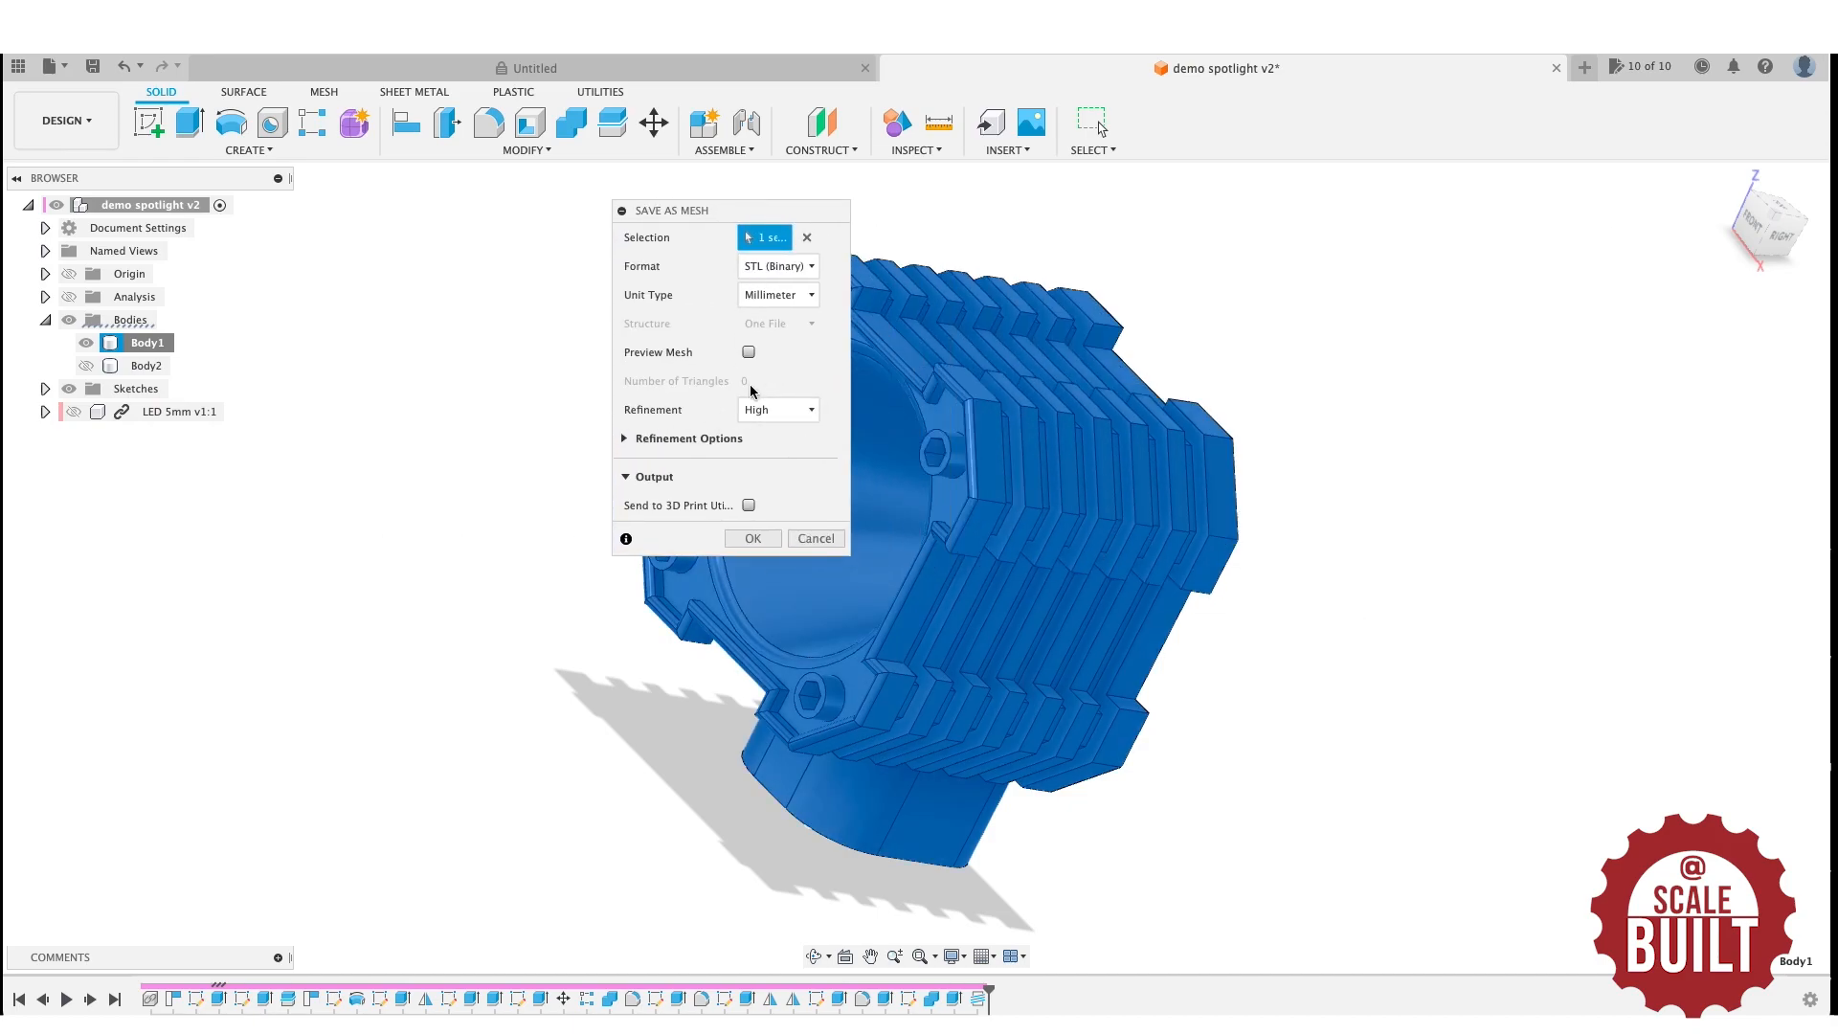
pyautogui.click(752, 538)
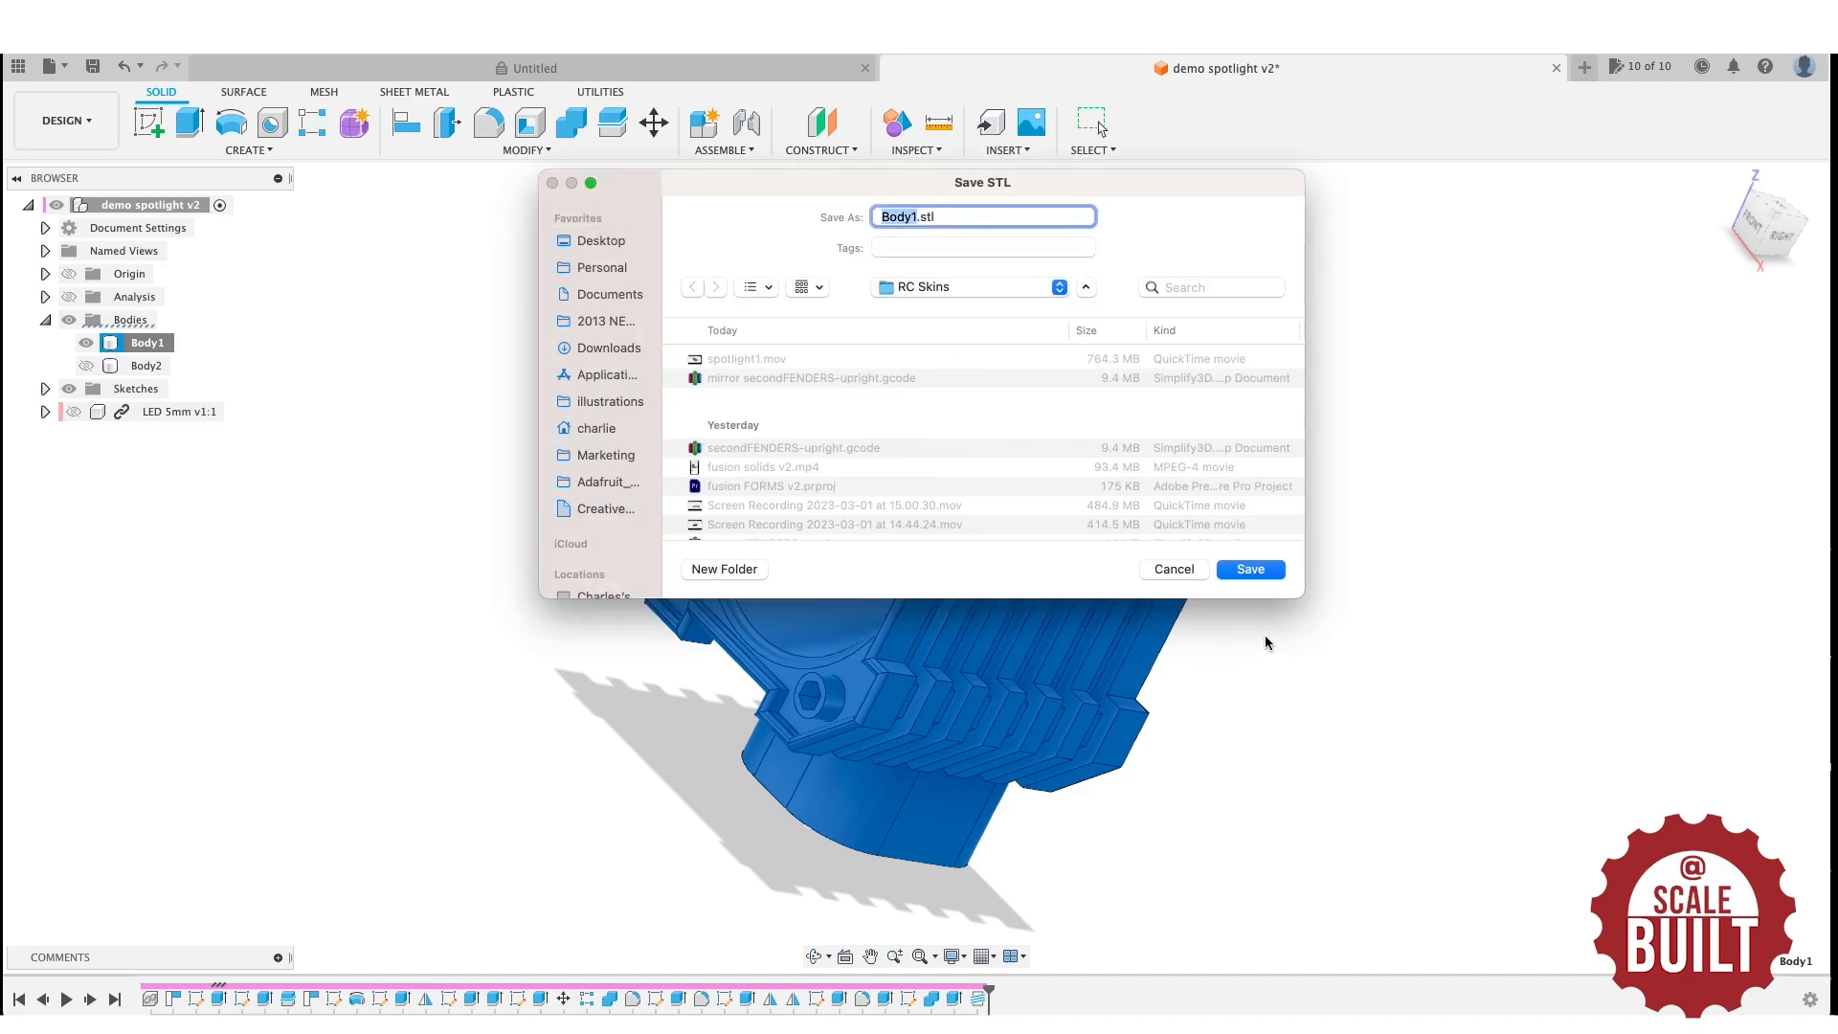
pyautogui.click(1172, 570)
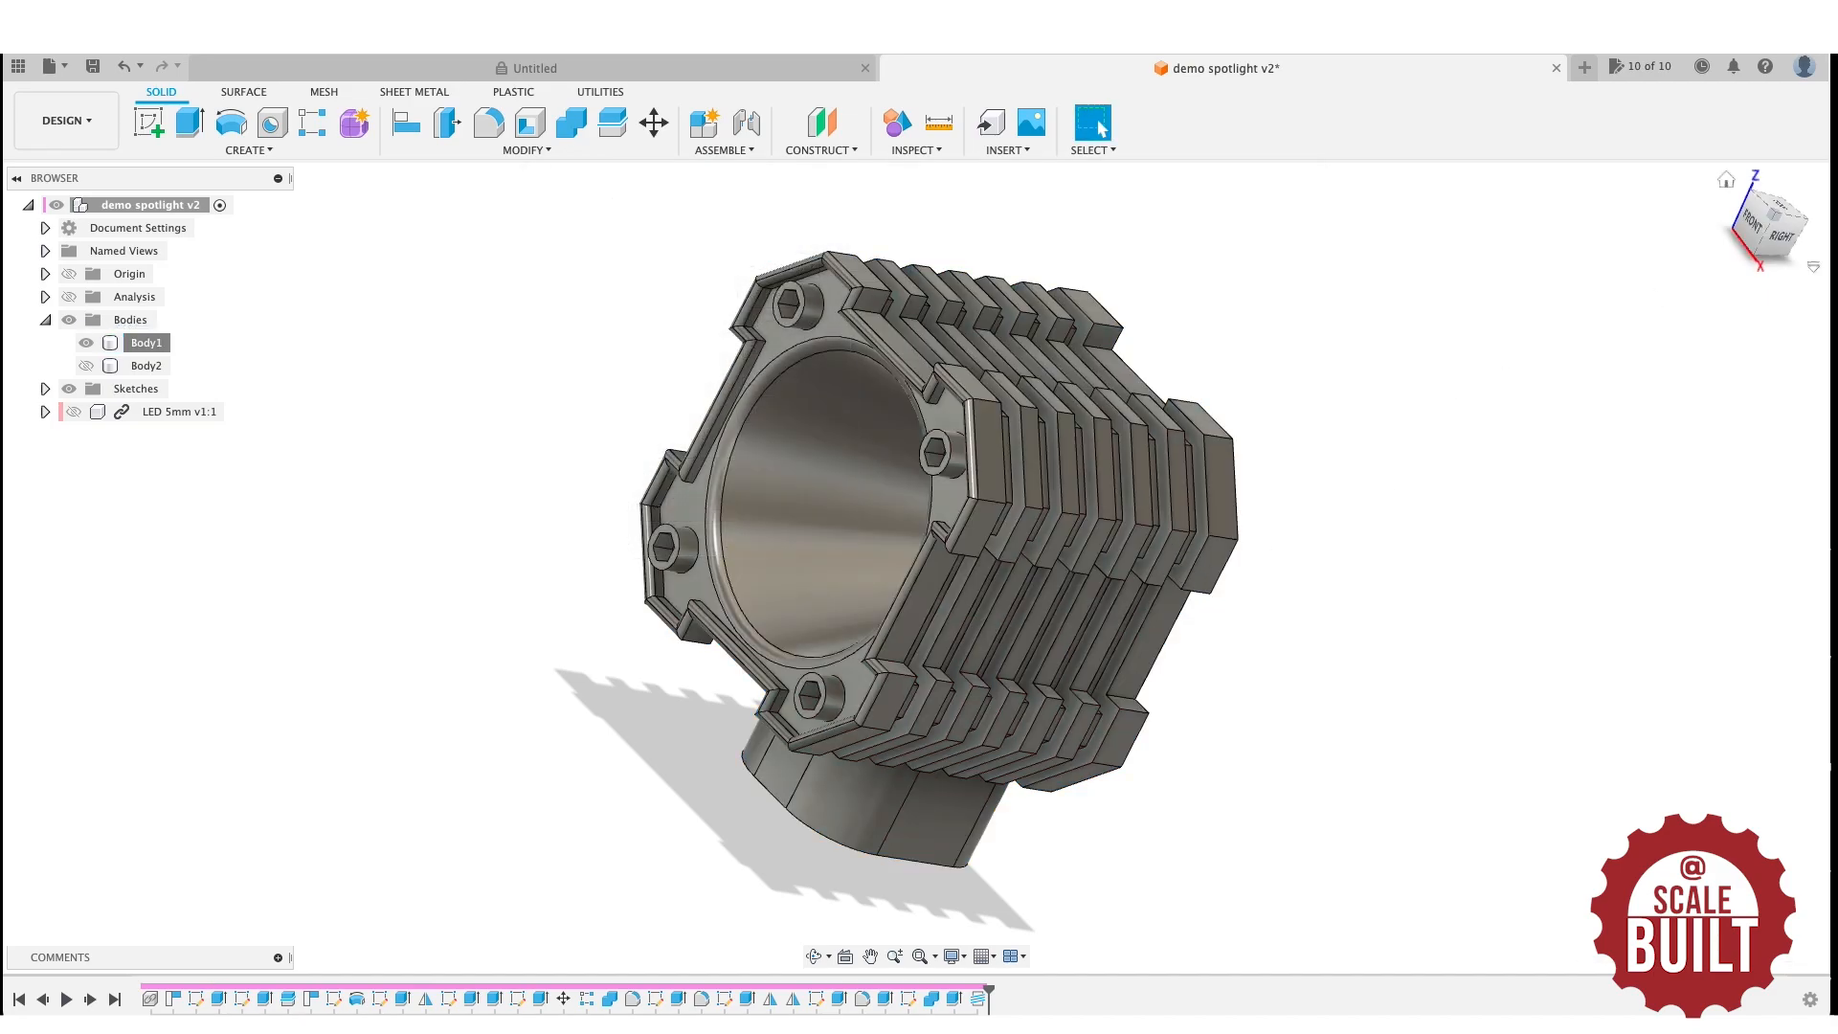
# Inspect the housing from the front and underside, and switch the design to the Render workspace.
pyautogui.moveTo(1770, 229)
pyautogui.mouseDown()
pyautogui.moveTo(1489, 152)
pyautogui.moveTo(1024, 113)
pyautogui.moveTo(812, 66)
pyautogui.moveTo(962, 101)
pyautogui.moveTo(1025, 422)
pyautogui.mouseUp()
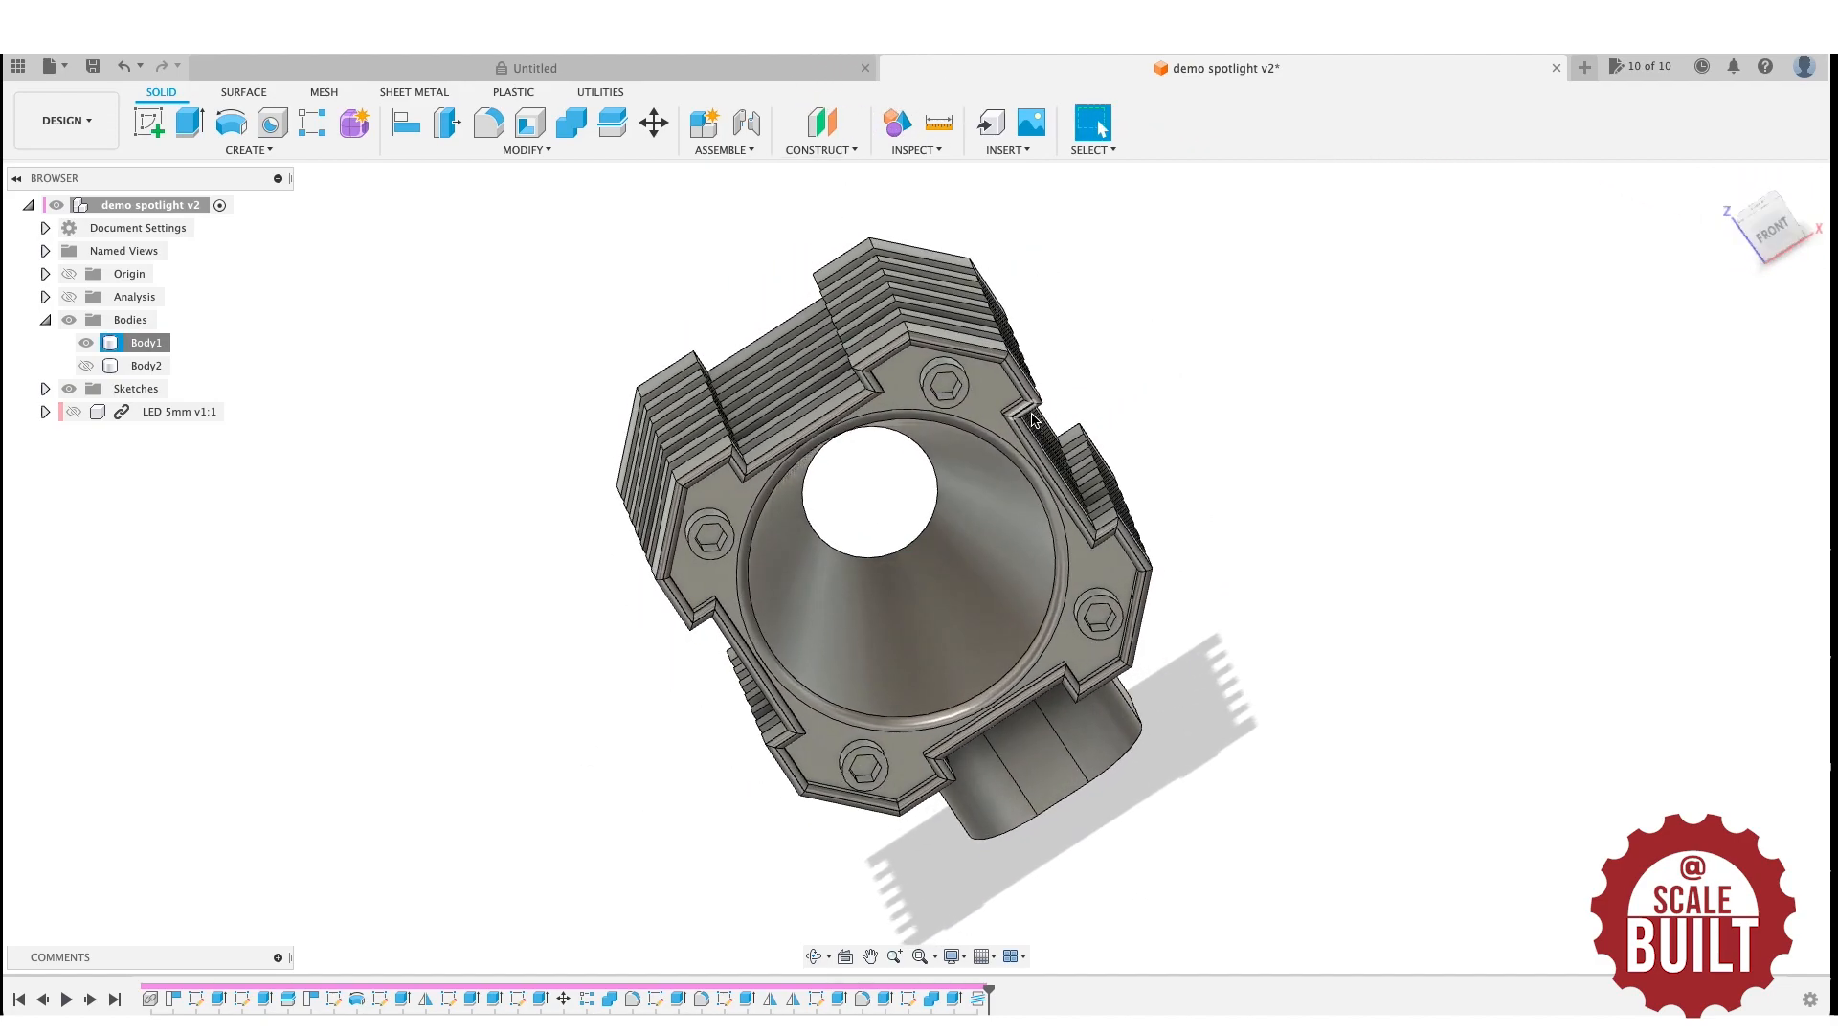
pyautogui.moveTo(1770, 230); pyautogui.dragTo(1665, 249)
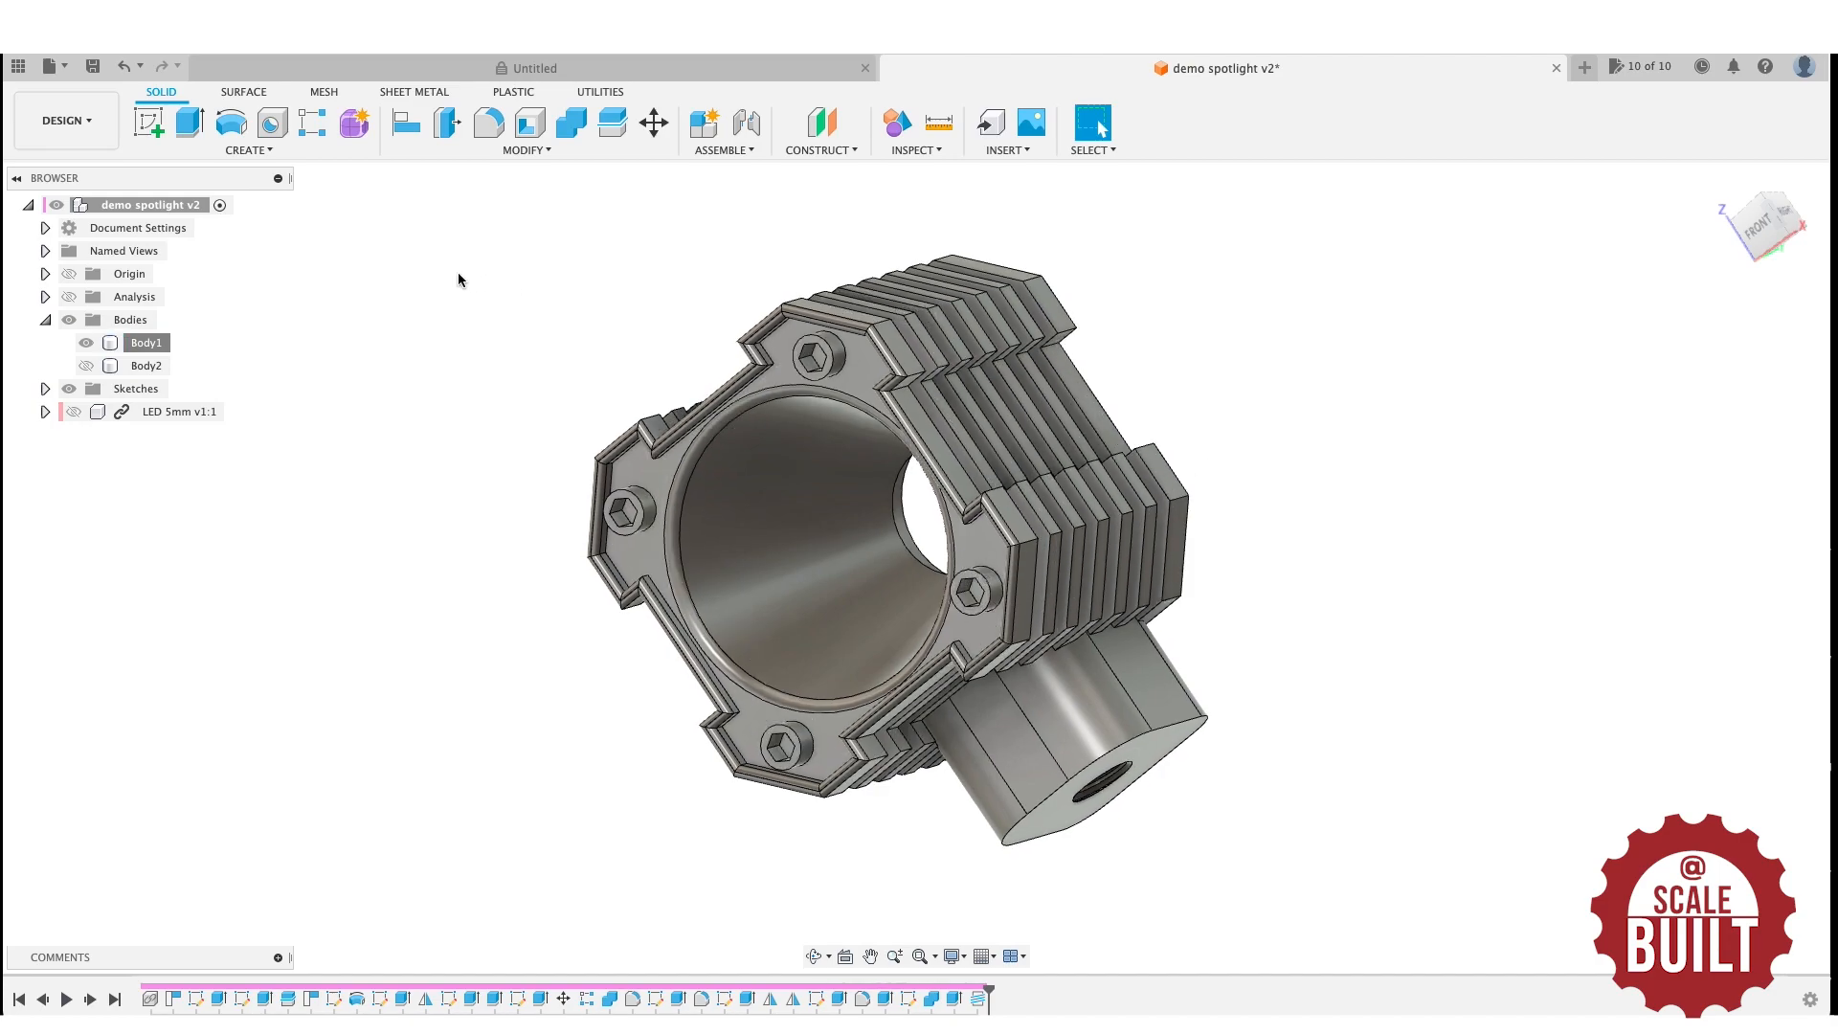
pyautogui.click(82, 122)
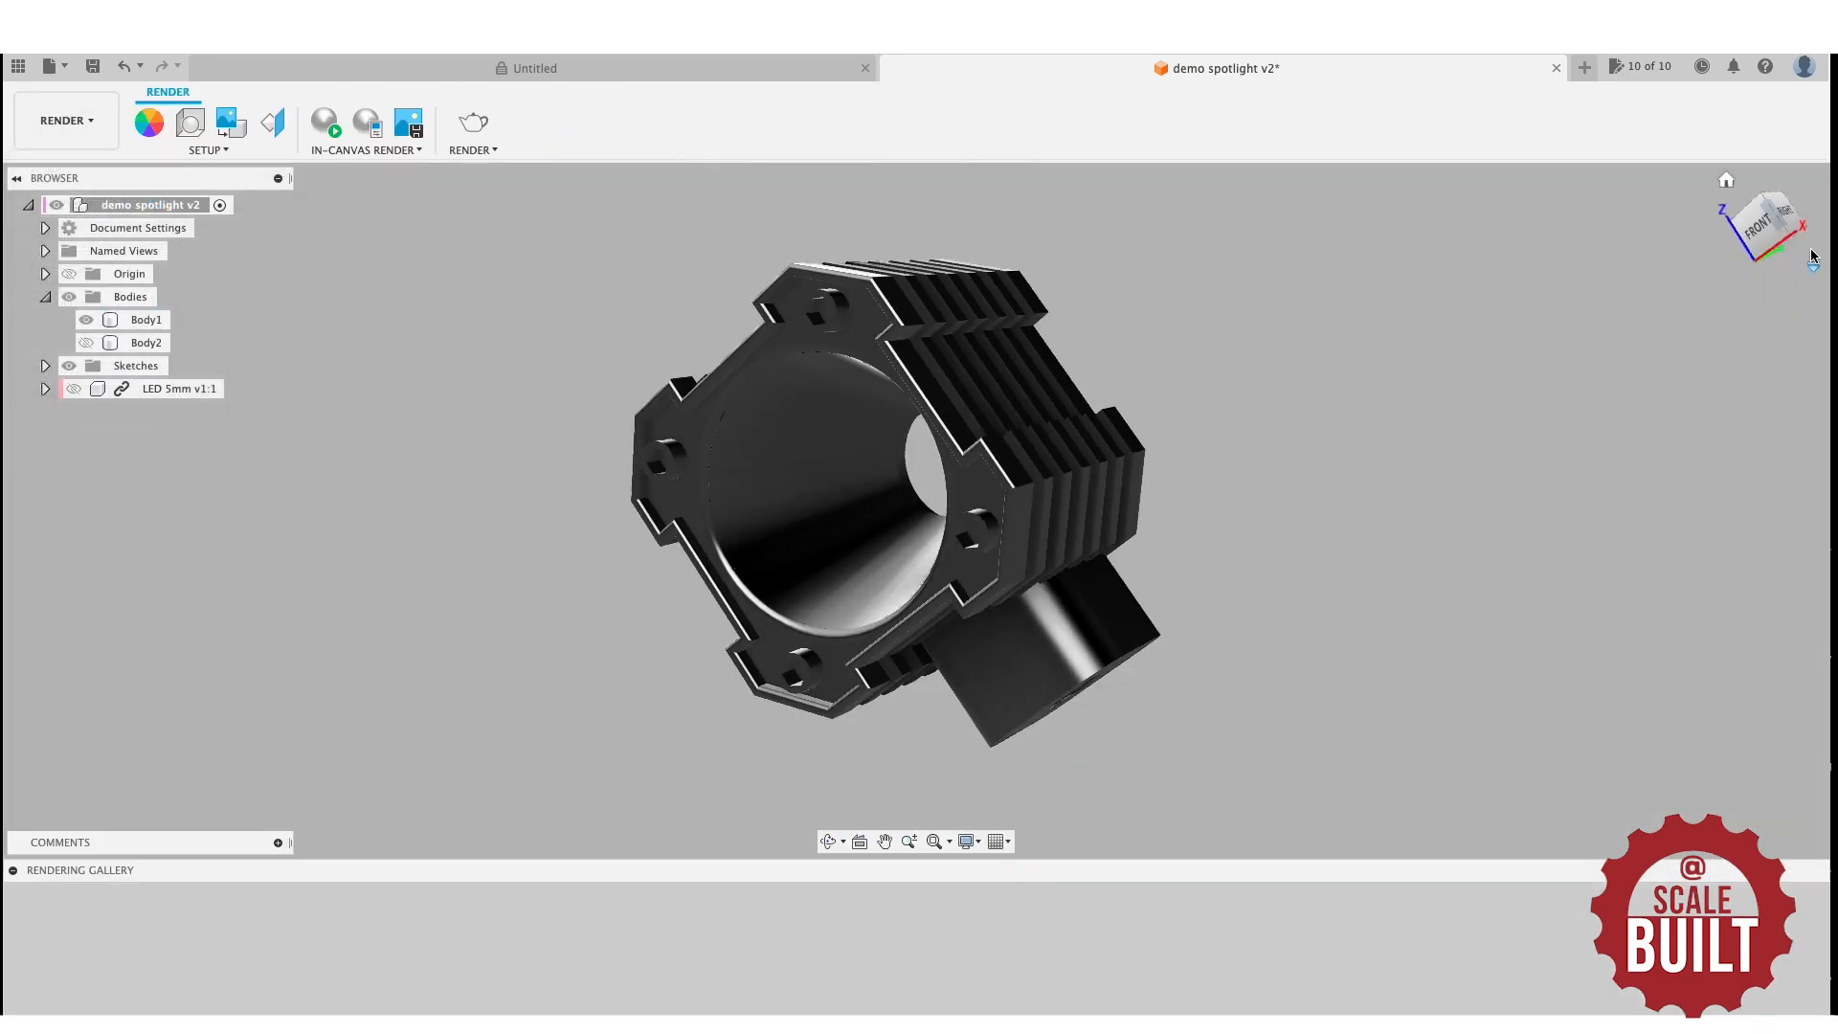
pyautogui.moveTo(1782, 231); pyautogui.dragTo(1822, 284)
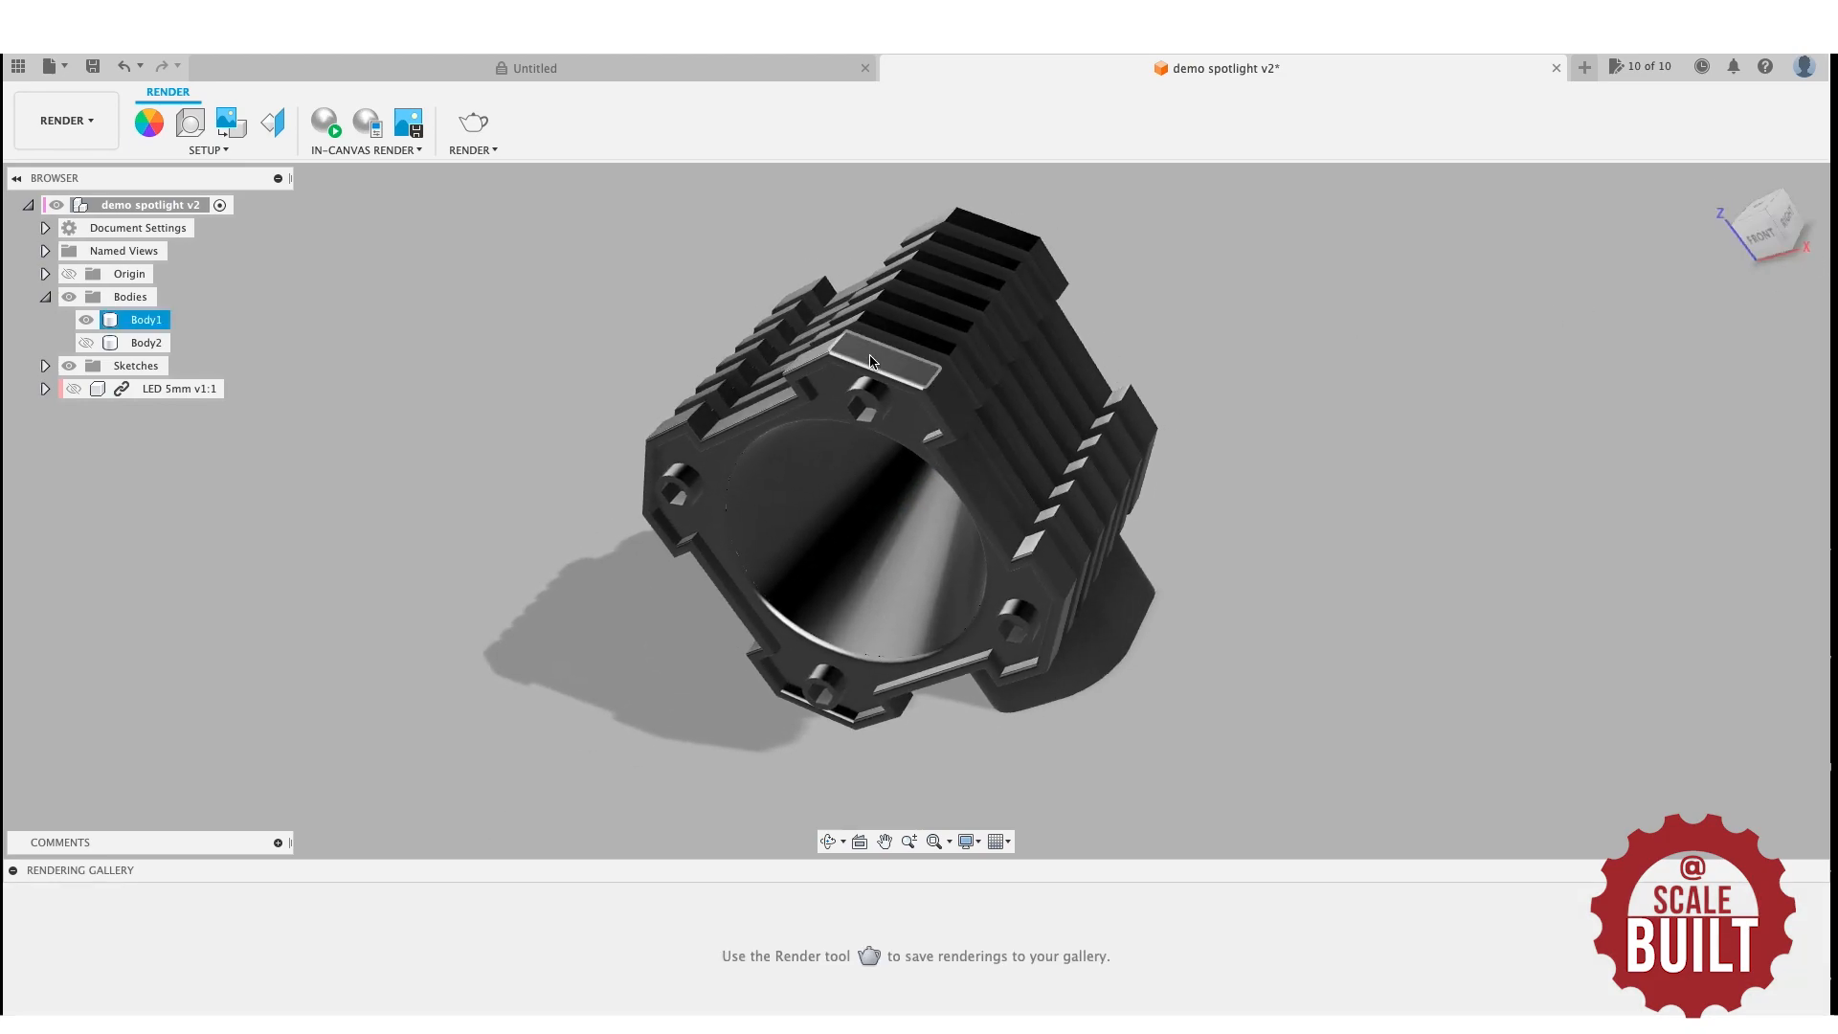
# Search the appearance library for chrome and set appearances to apply to individual faces.
pyautogui.scroll(2, 910, 550)
pyautogui.scroll(2, 909, 545)
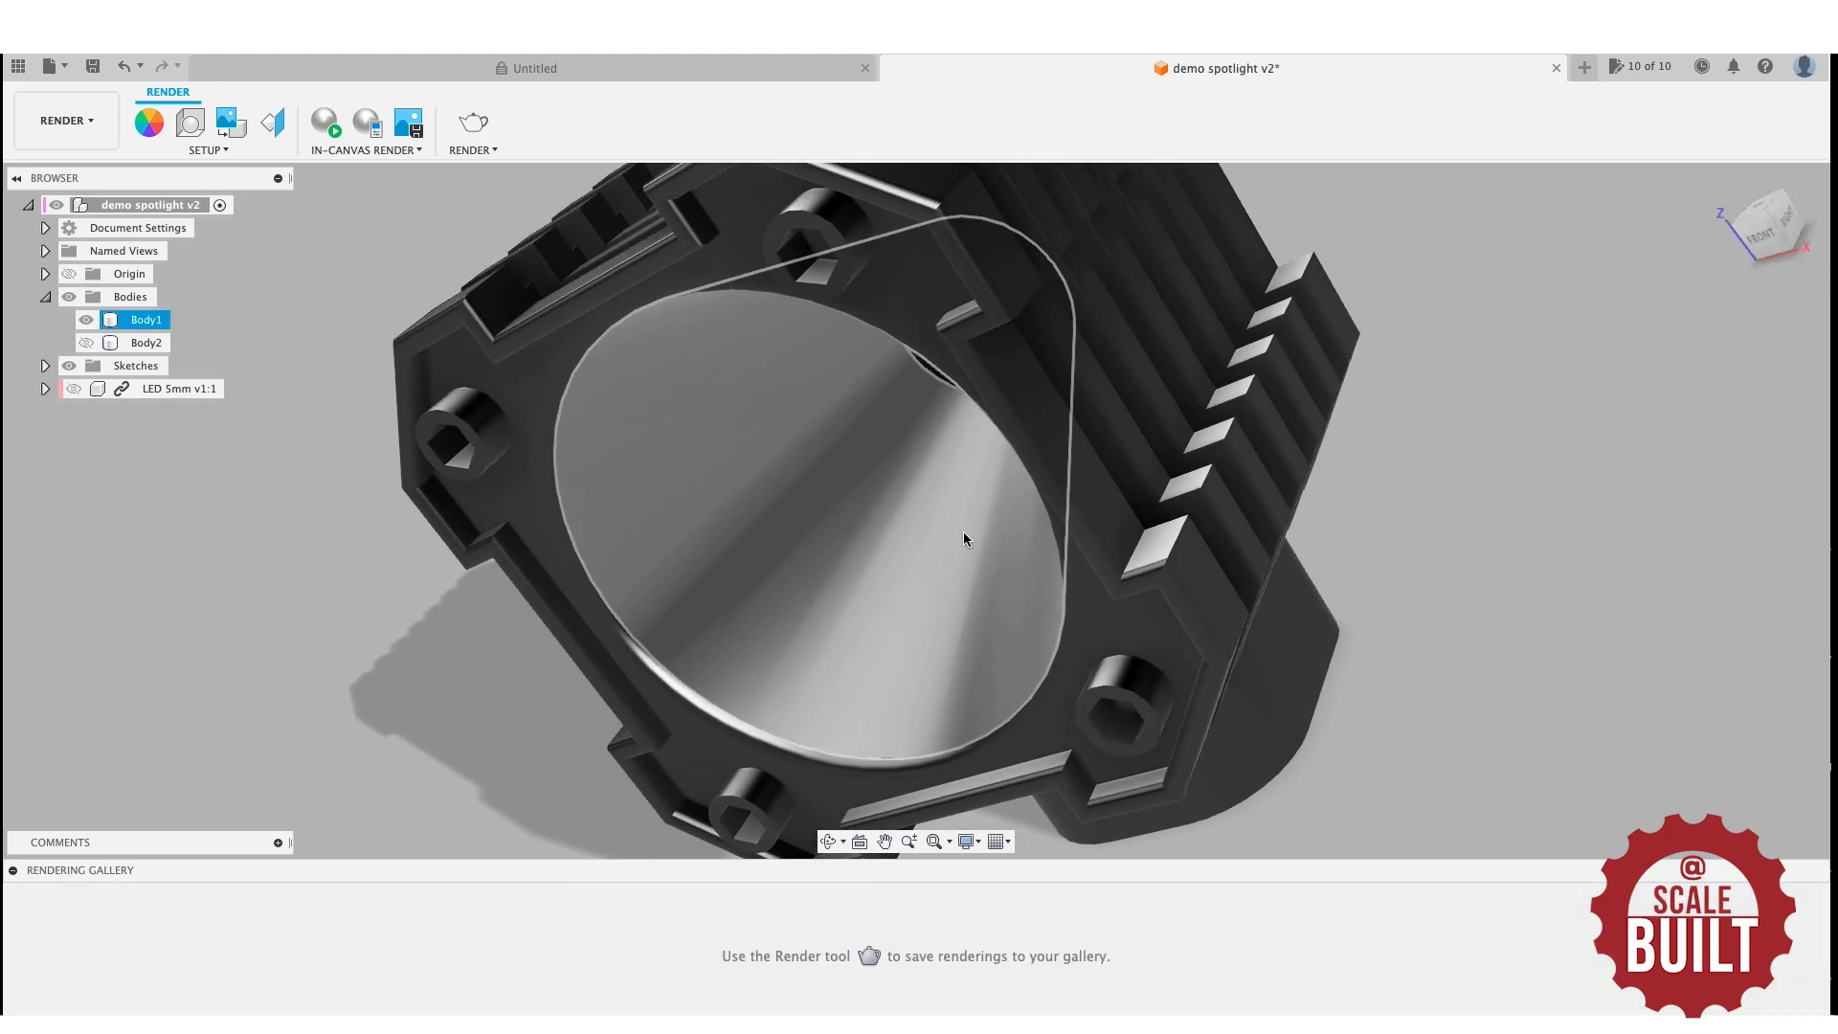
pyautogui.press('a')
pyautogui.click(1507, 589)
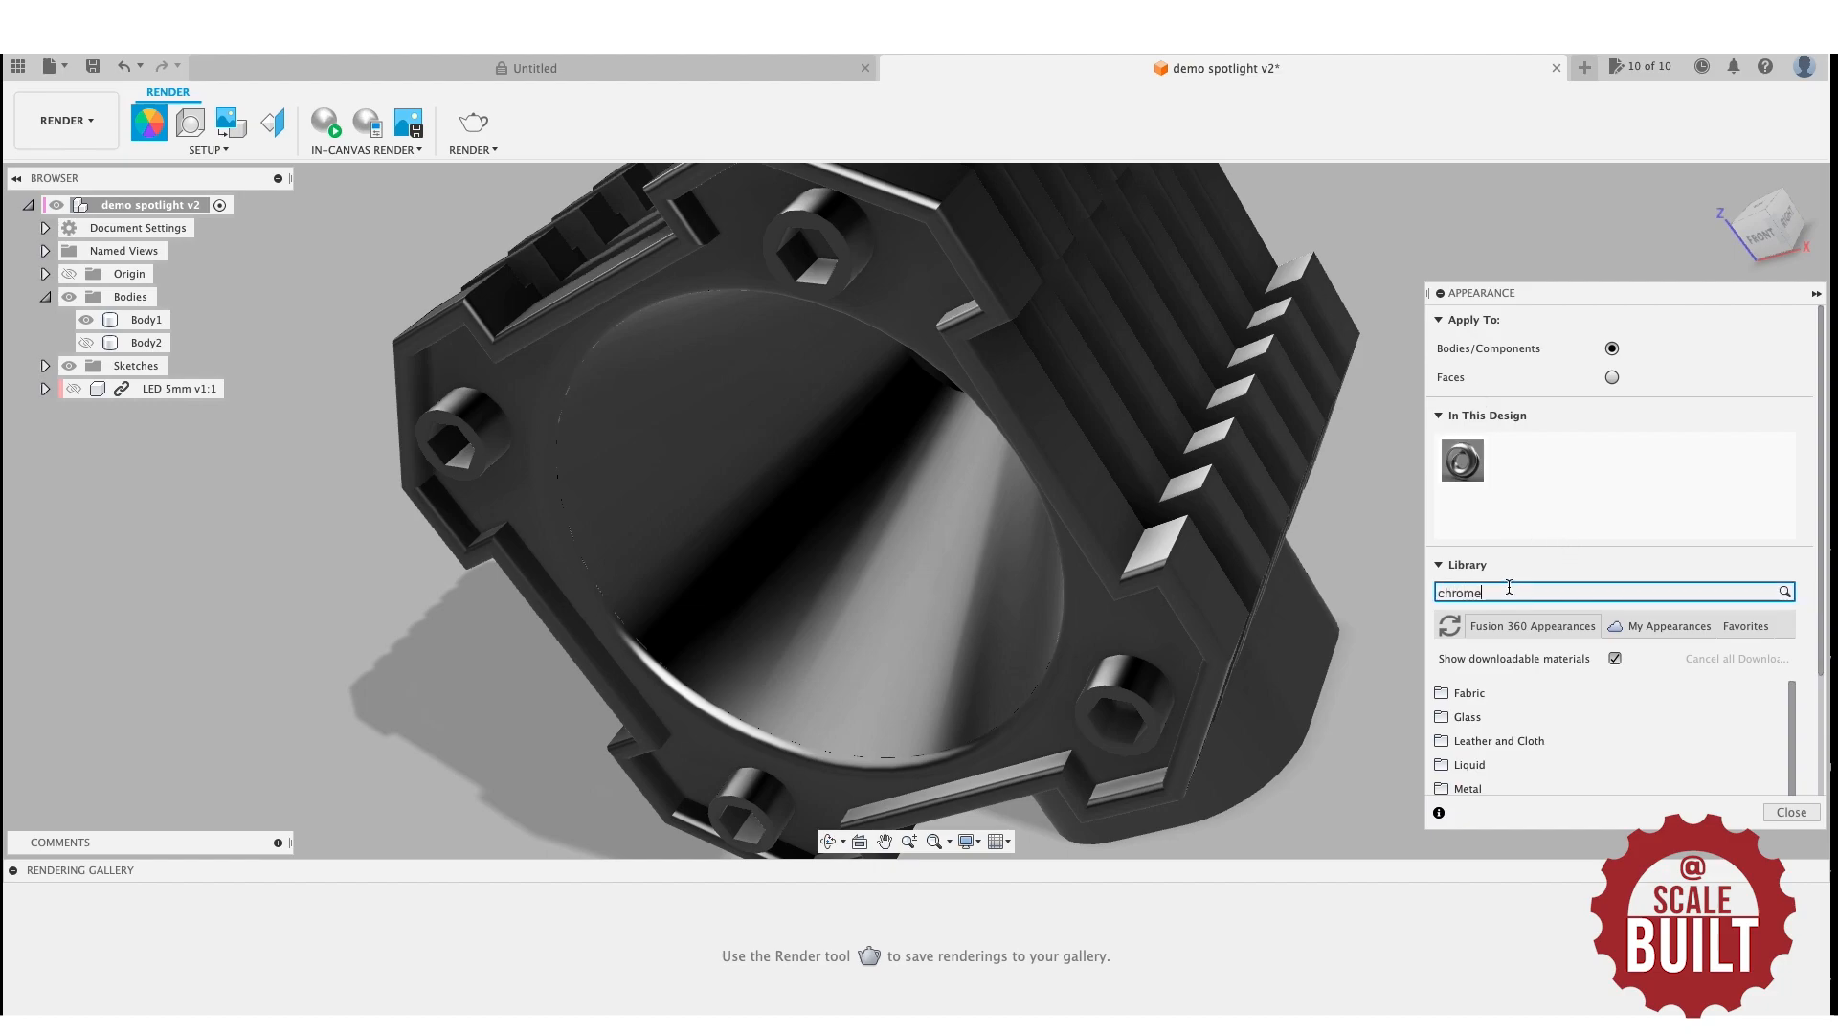
pyautogui.write('chrome')
pyautogui.press('Return')
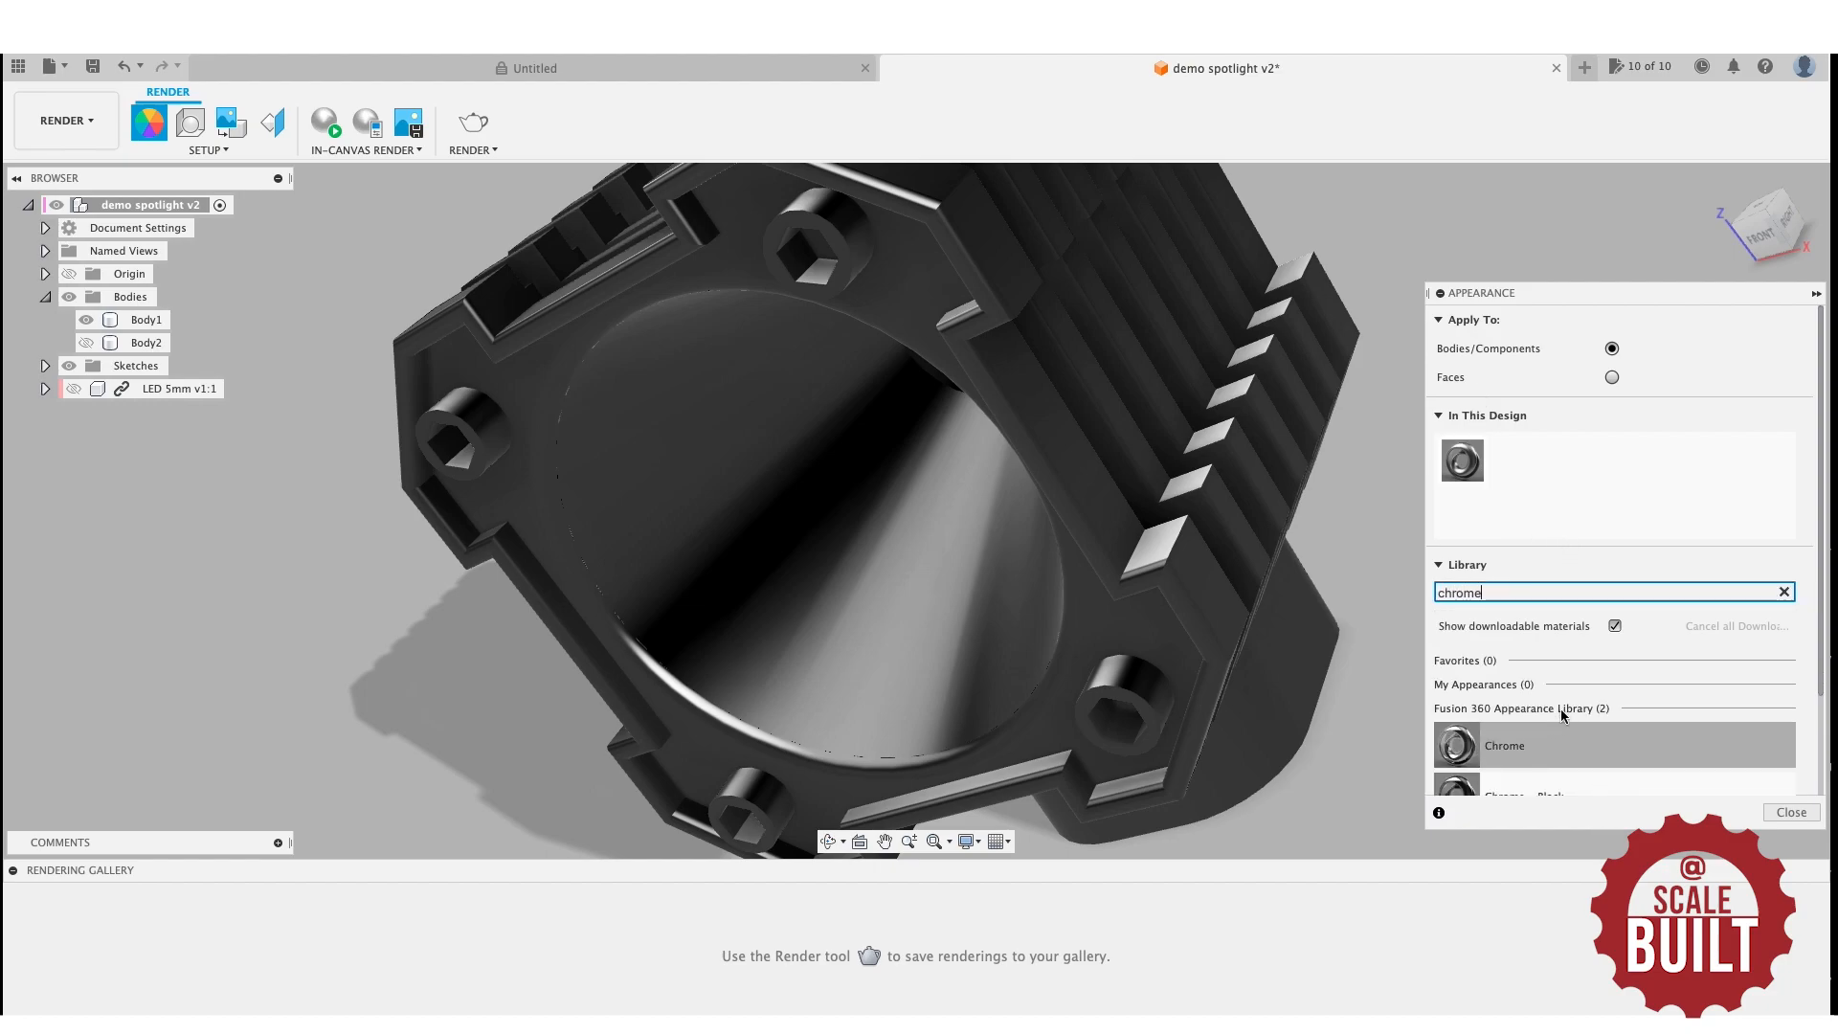
pyautogui.click(1611, 378)
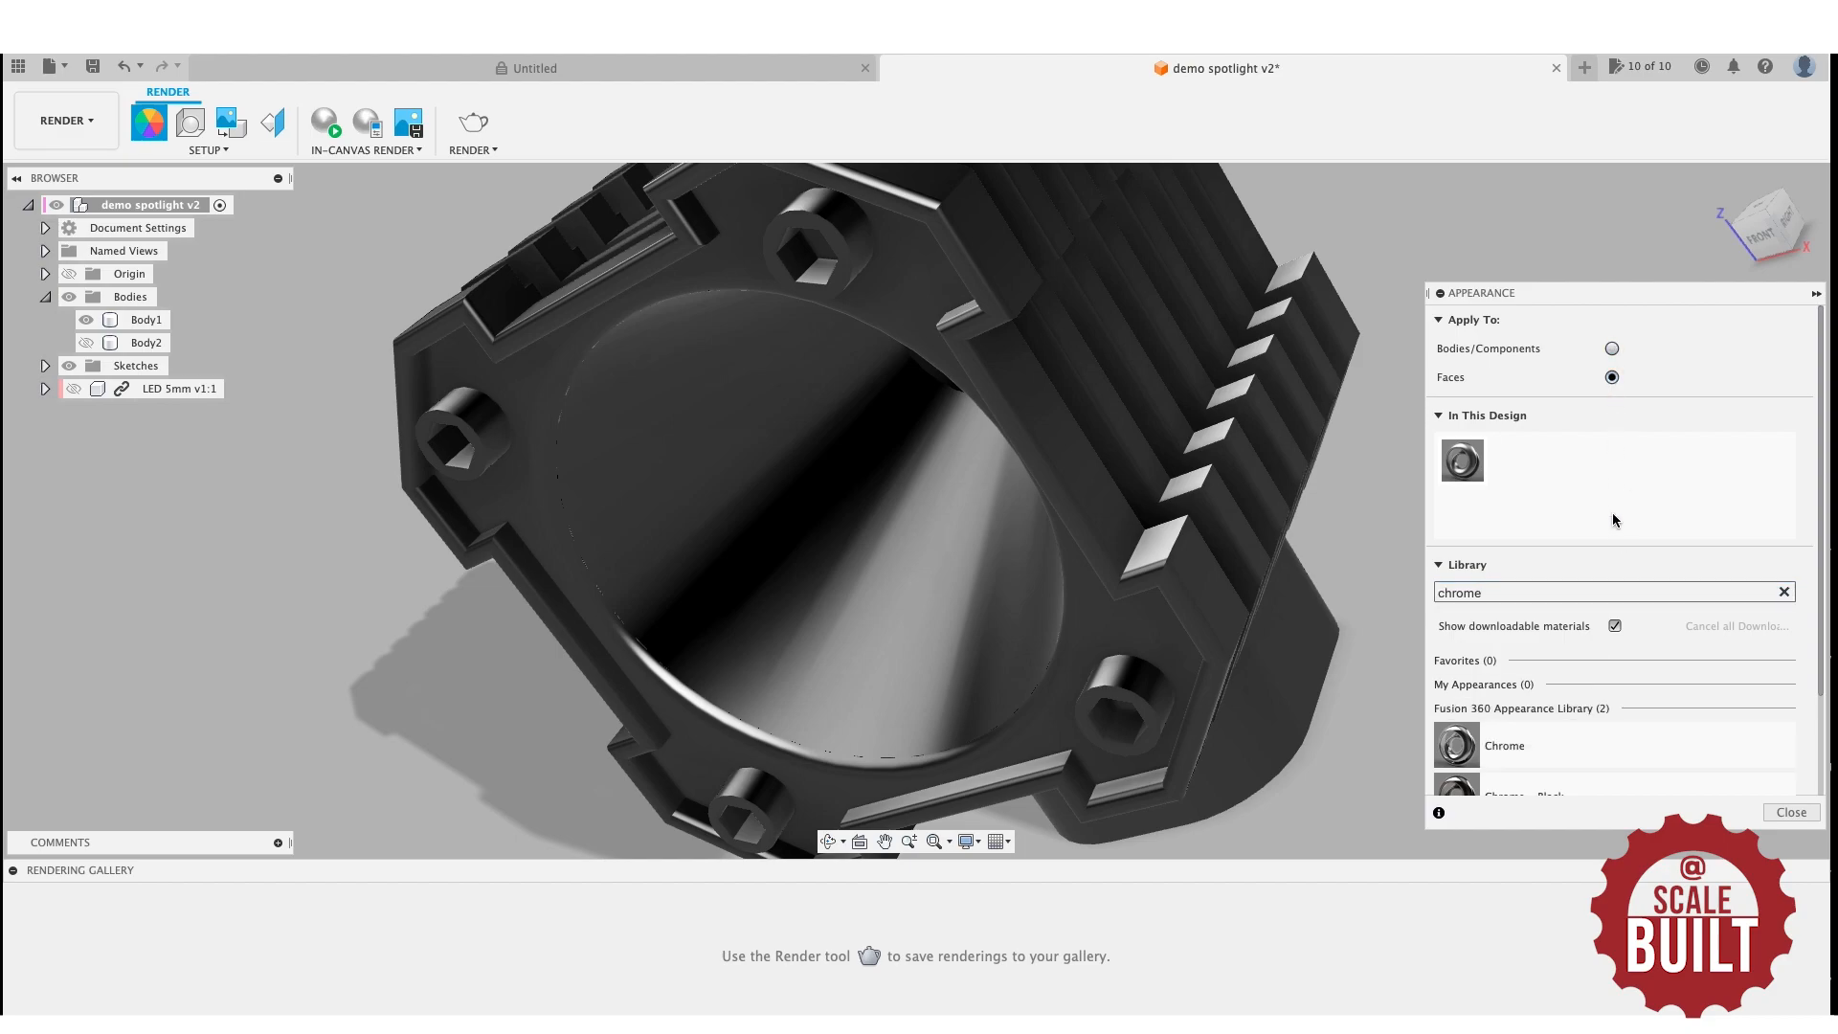
# Apply the Chrome appearance to the faces of the right-hand screw head on the housing's front.
pyautogui.moveTo(1522, 748); pyautogui.dragTo(1145, 686)
pyautogui.moveTo(1506, 745); pyautogui.dragTo(1113, 705)
pyautogui.scroll(3, 1113, 706)
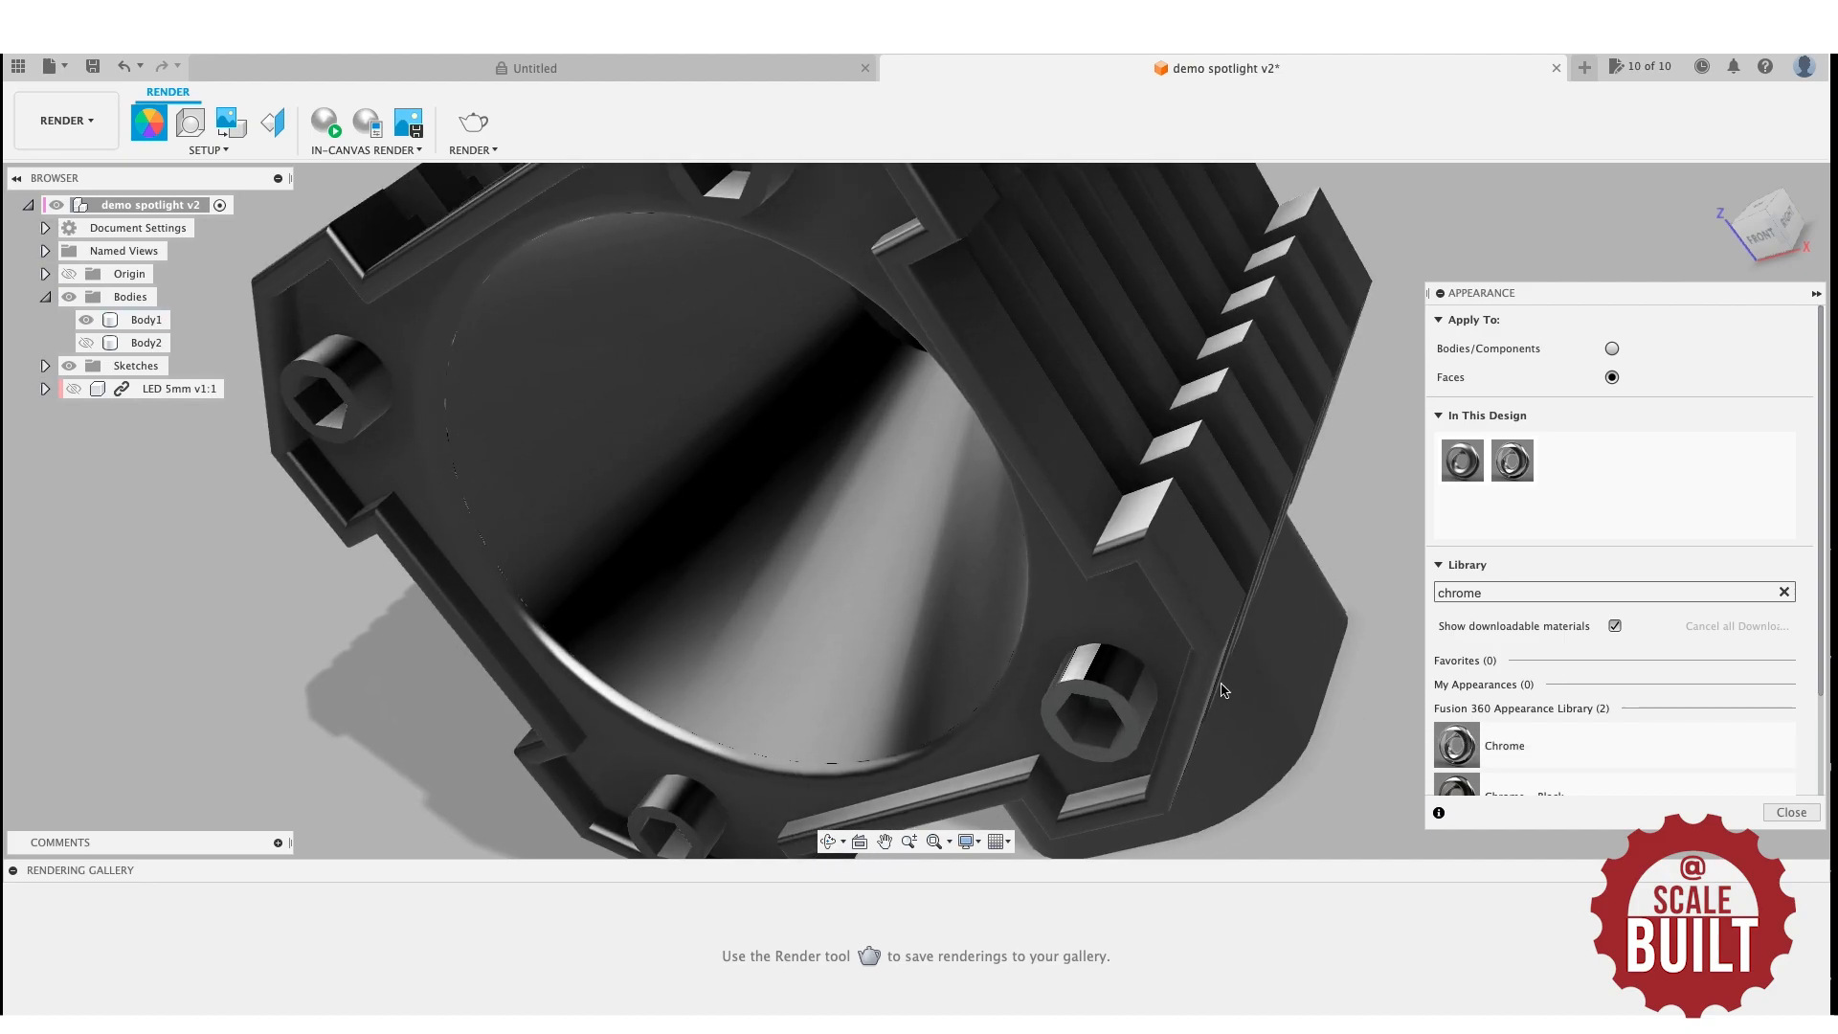
pyautogui.scroll(1, 766, 804)
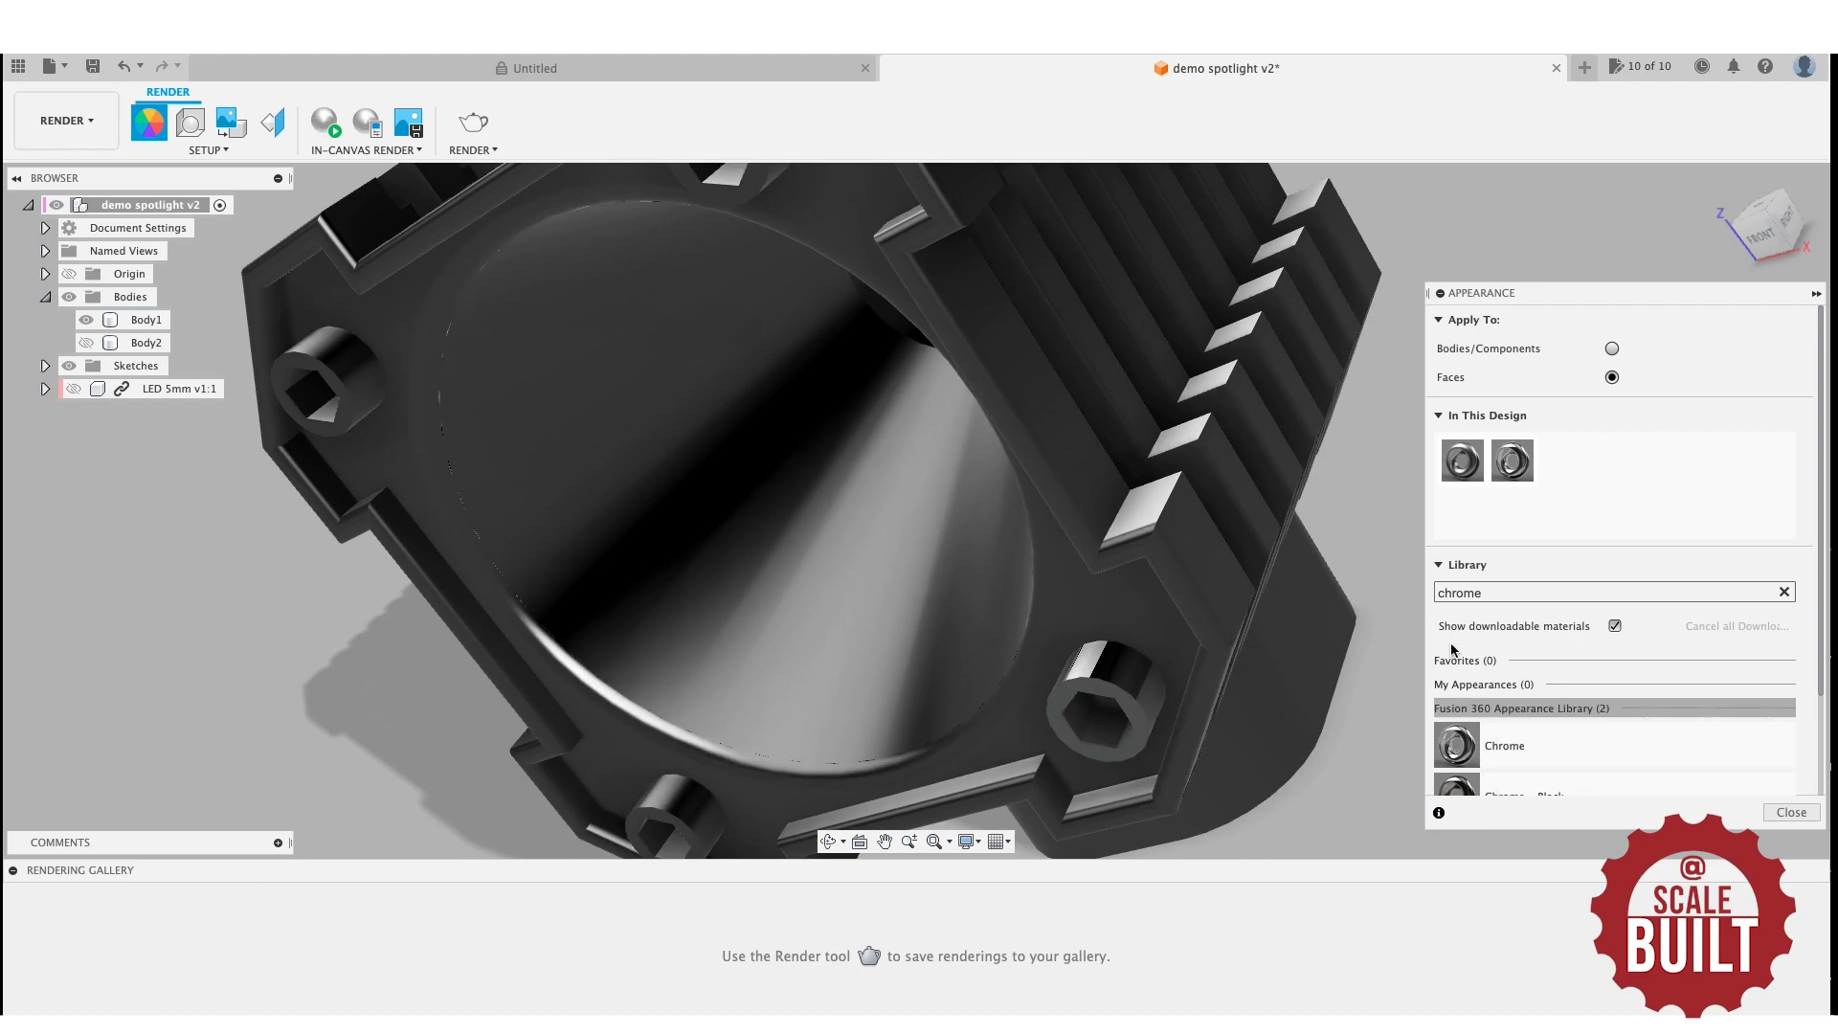
# Apply Chrome to the faces of the left and bottom screw heads on the housing's front.
pyautogui.moveTo(1512, 461); pyautogui.dragTo(365, 393)
pyautogui.moveTo(1512, 461); pyautogui.dragTo(292, 374)
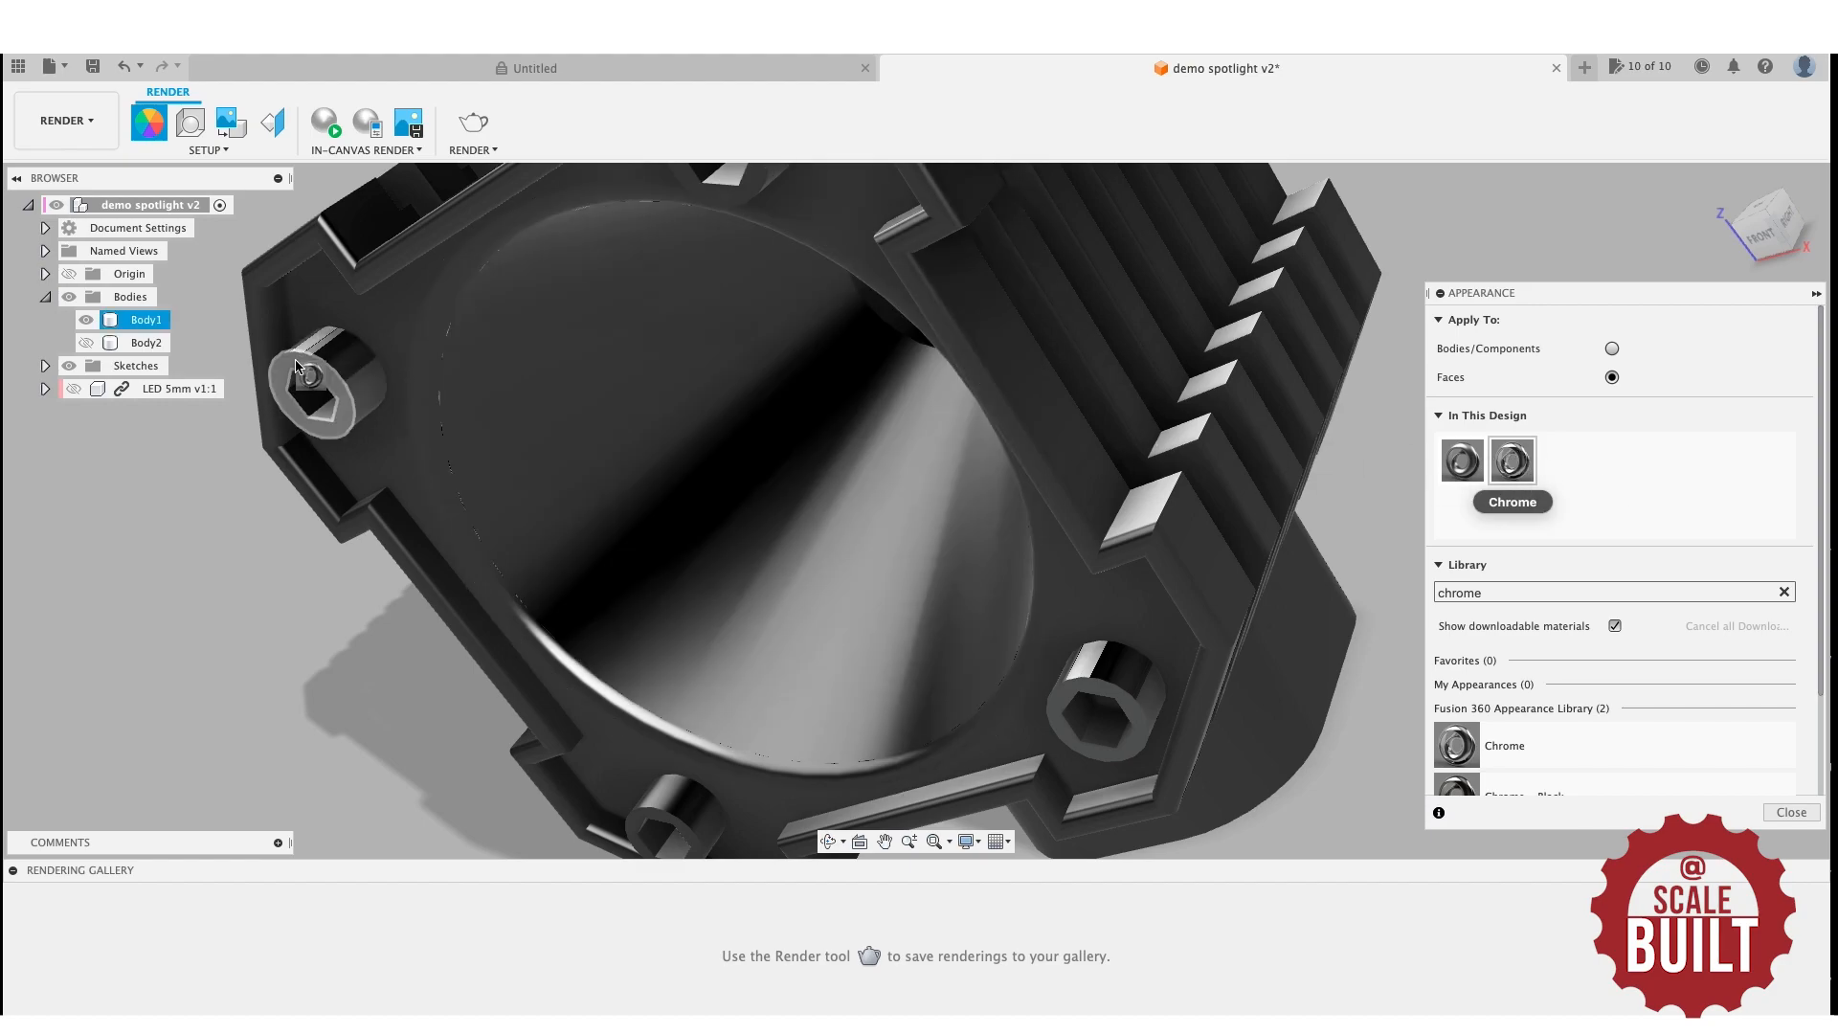
pyautogui.moveTo(1512, 460); pyautogui.dragTo(683, 801)
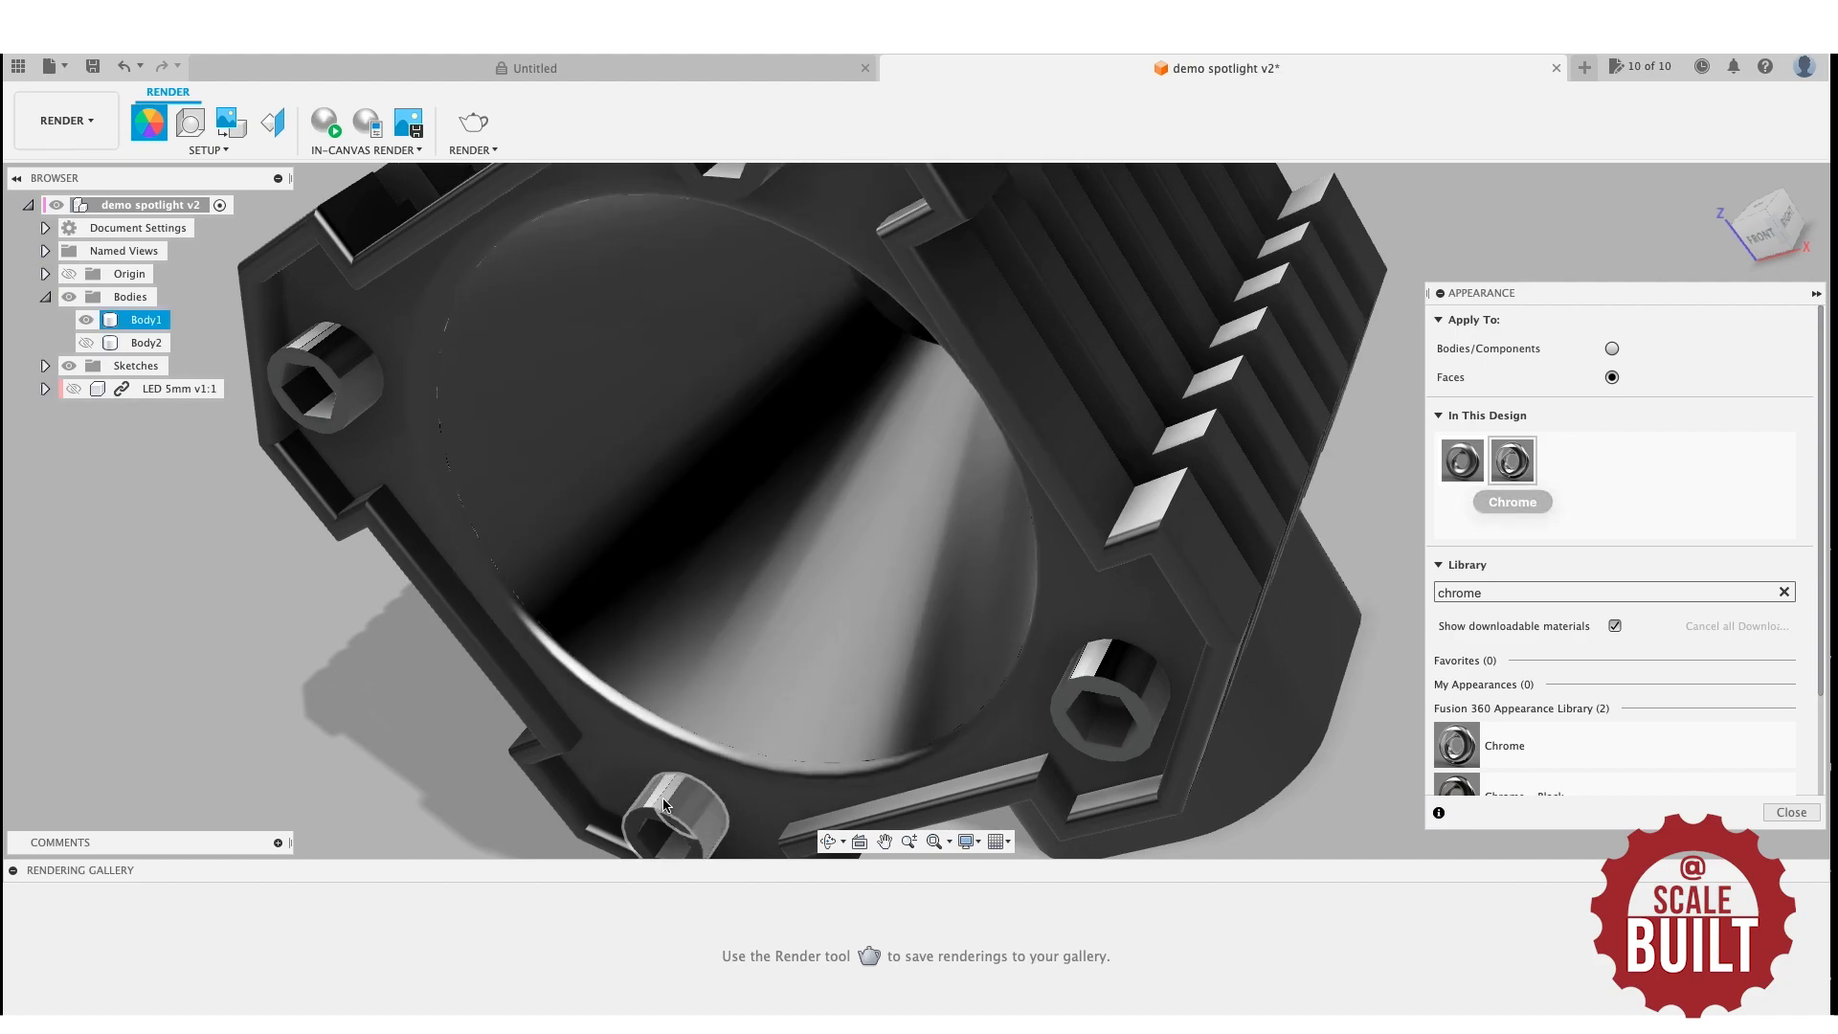
pyautogui.scroll(5, 838, 708)
pyautogui.scroll(-7, 923, 552)
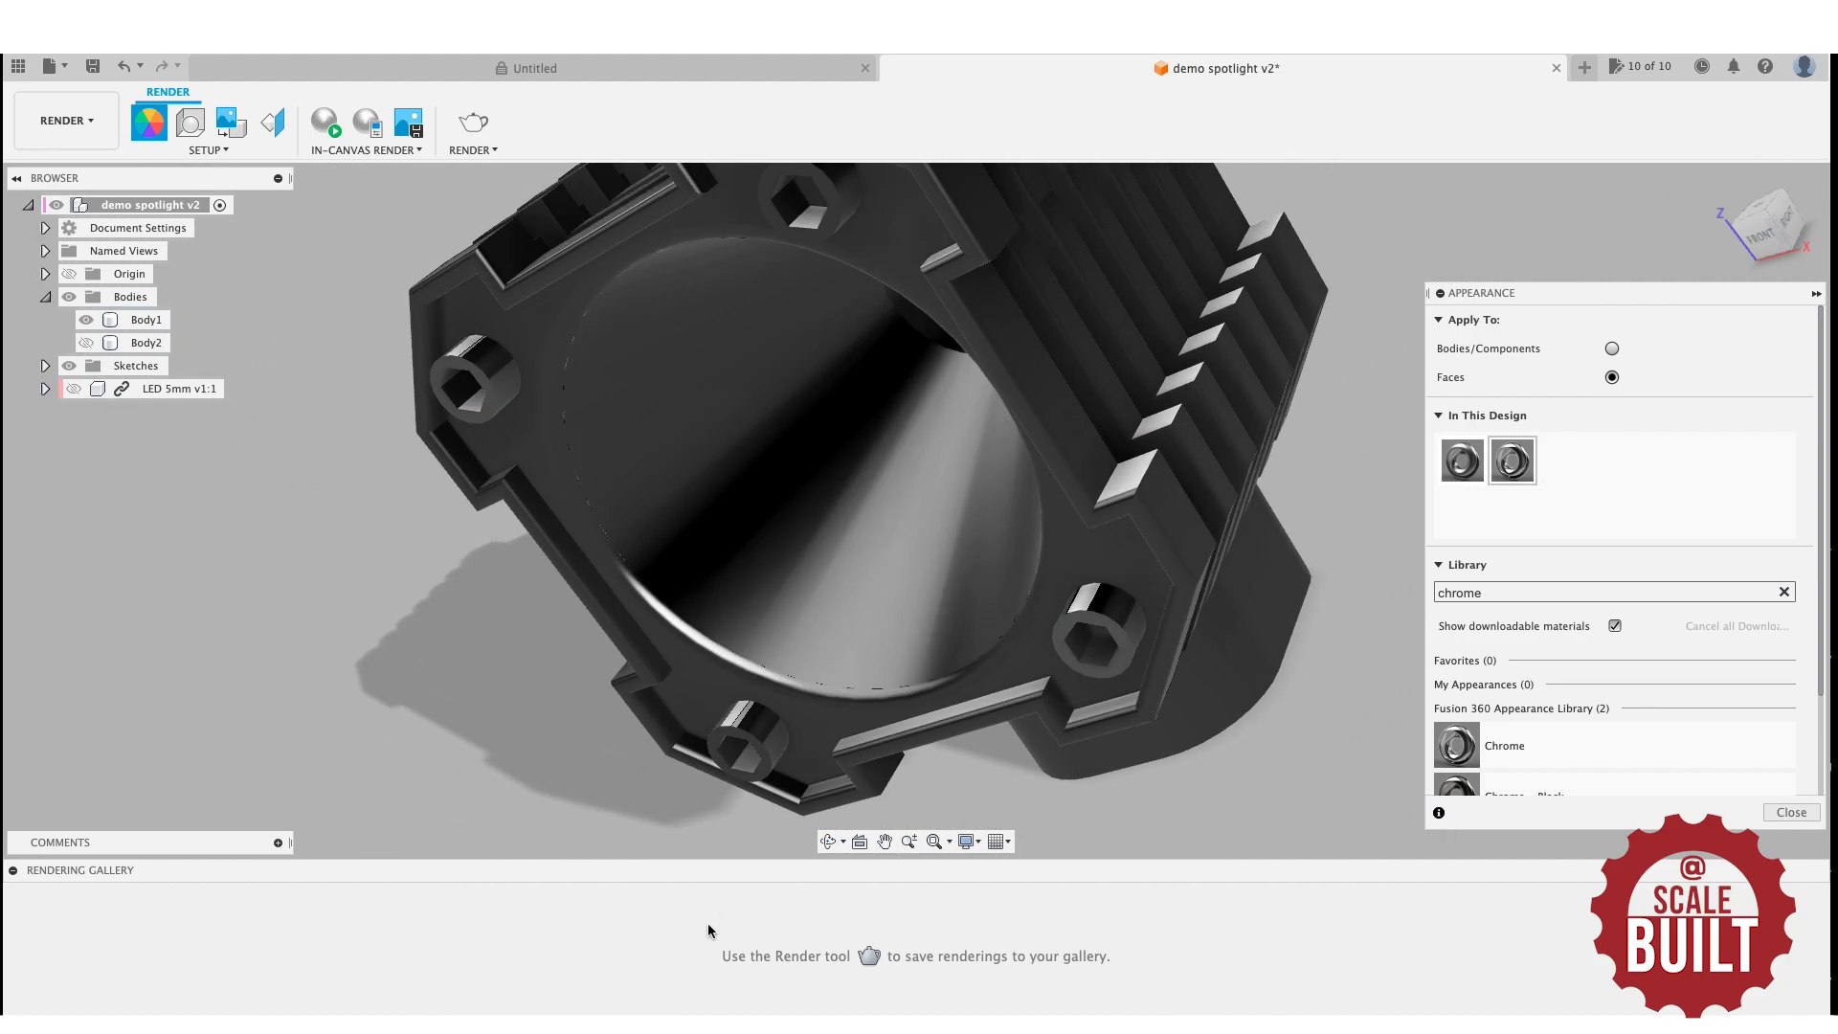
pyautogui.scroll(5, 730, 816)
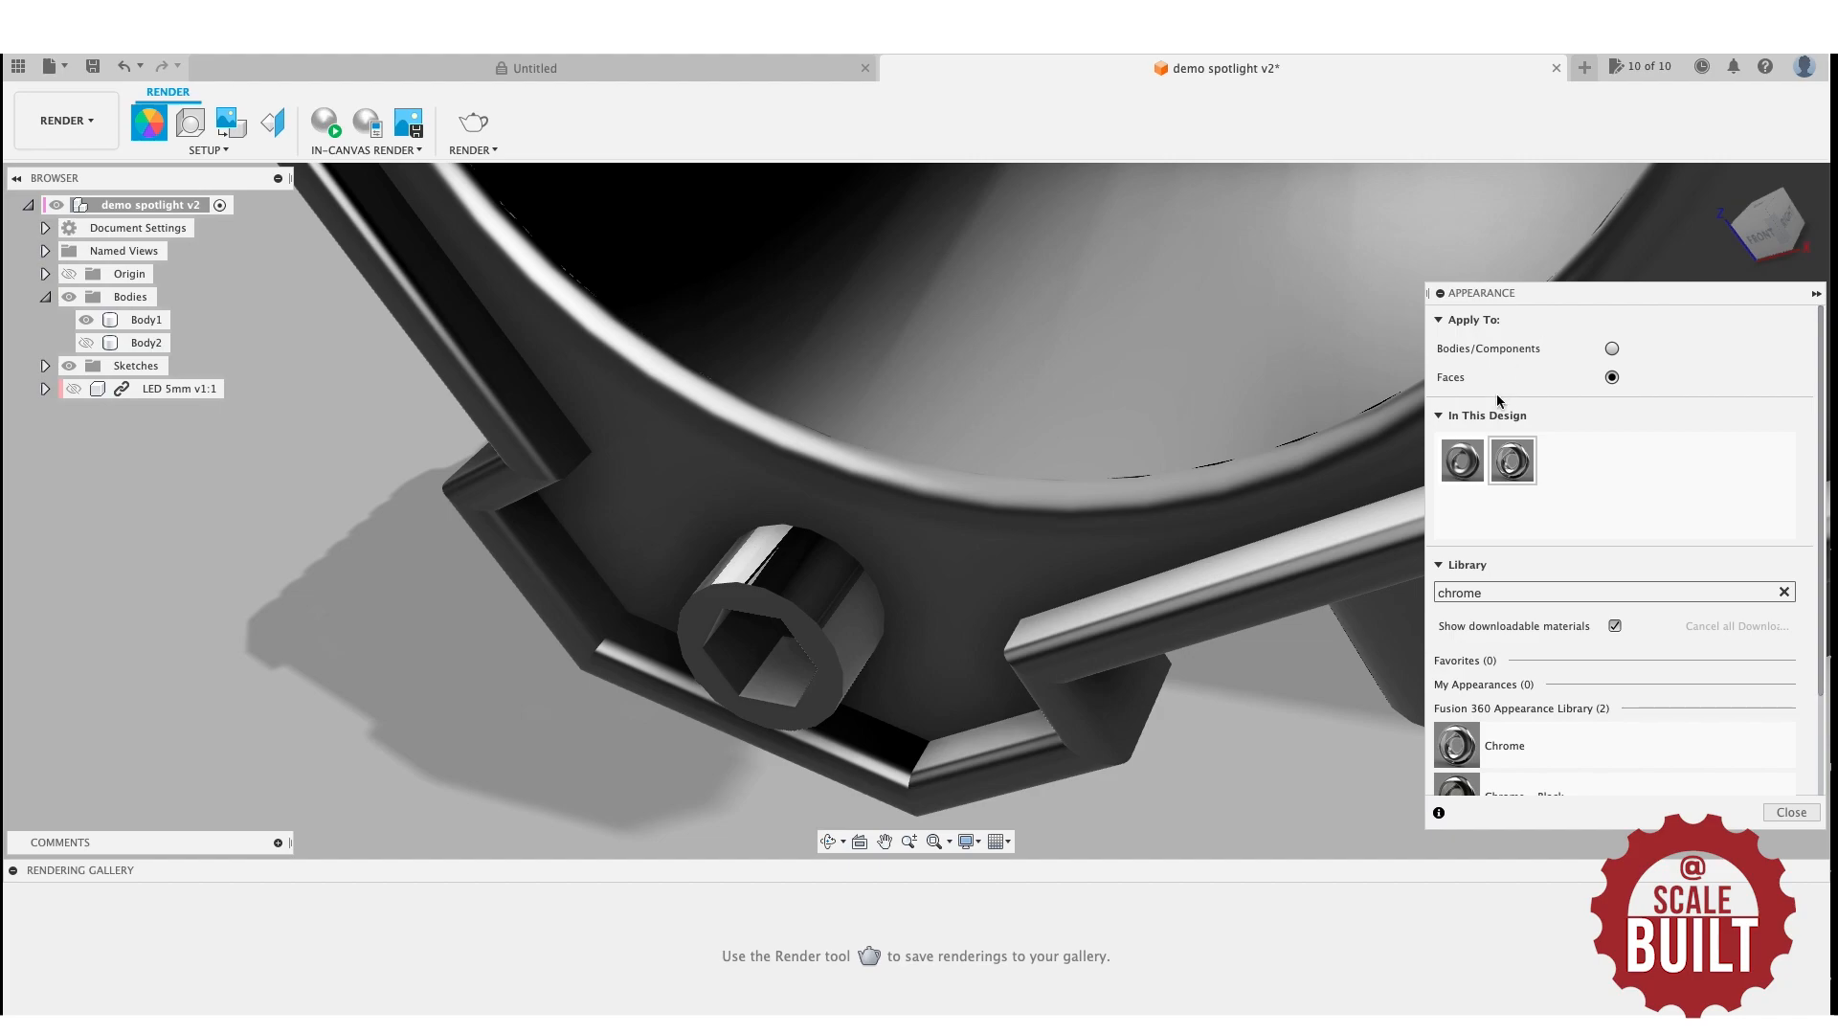
pyautogui.moveTo(1509, 463); pyautogui.dragTo(692, 604)
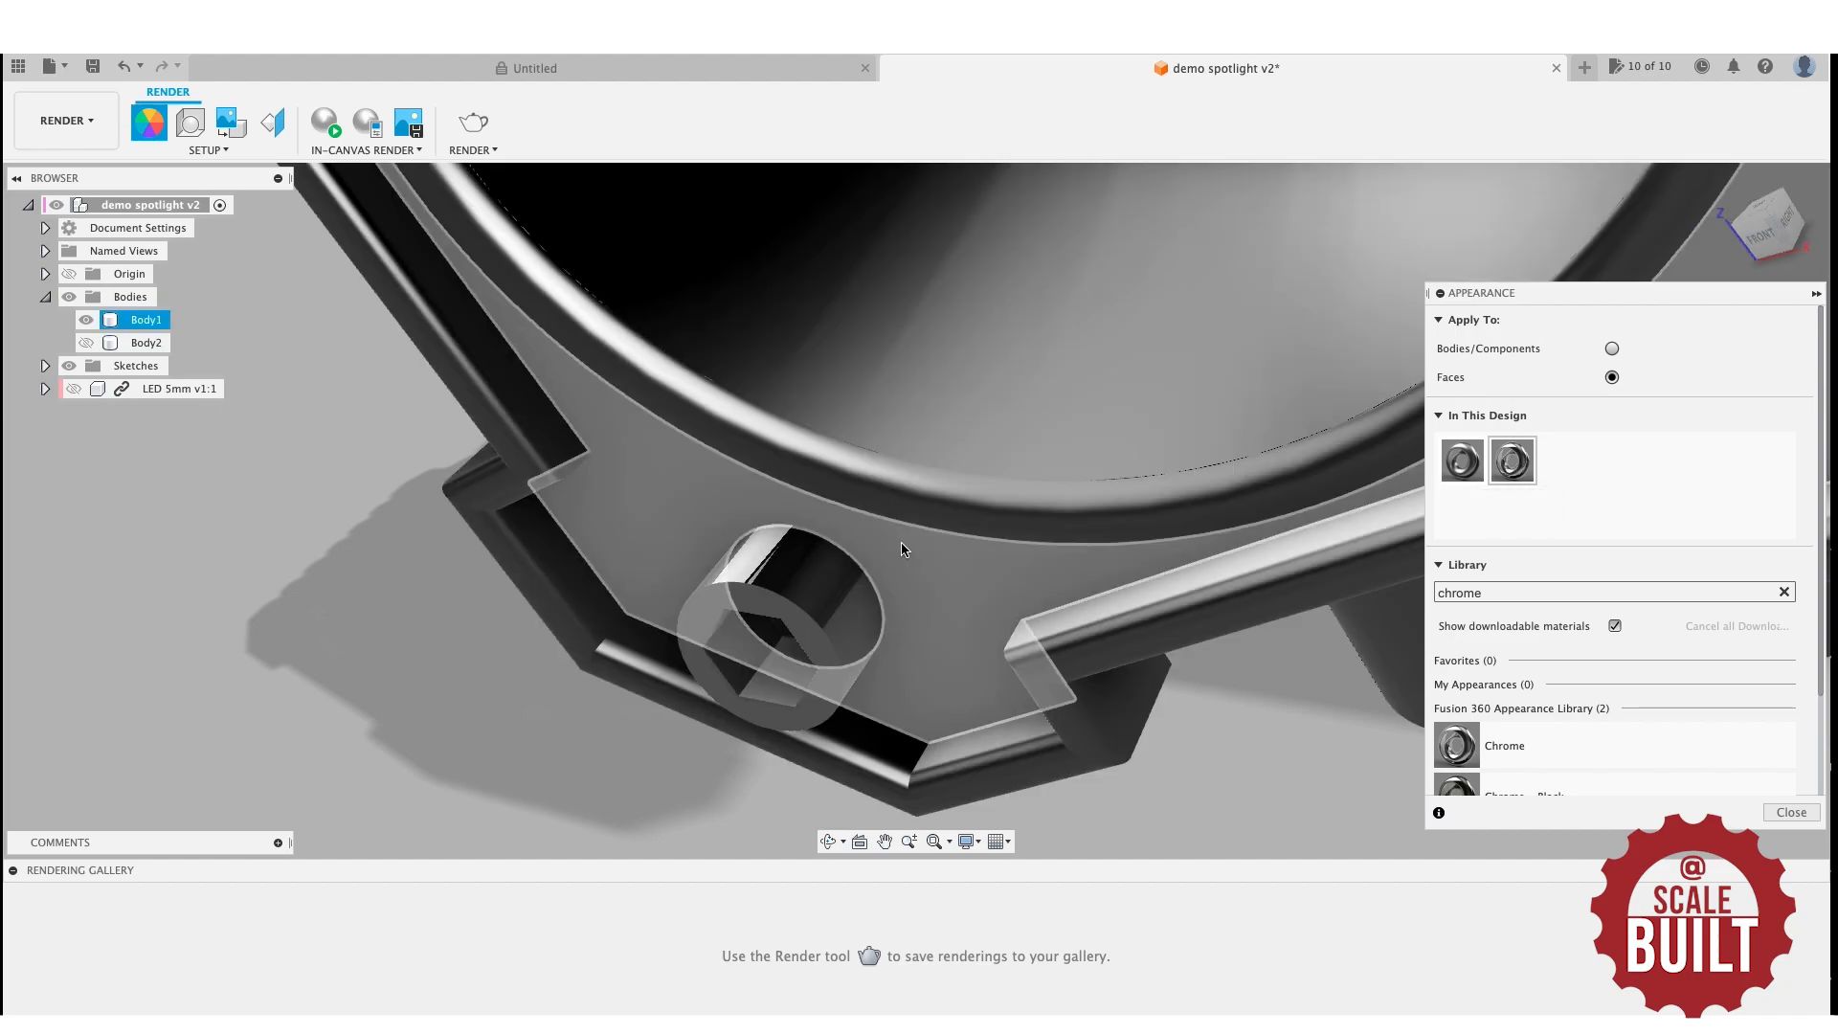
# Apply Chrome to the remaining top screw head and close the appearance settings.
pyautogui.scroll(-5, 900, 551)
pyautogui.keyDown('shift'); pyautogui.moveTo(911, 528); pyautogui.dragTo(950, 196, button='middle'); pyautogui.keyUp('shift')
pyautogui.scroll(5, 950, 194)
pyautogui.scroll(4, 951, 193)
pyautogui.moveTo(1508, 458); pyautogui.dragTo(1049, 421)
pyautogui.scroll(-8, 1049, 457)
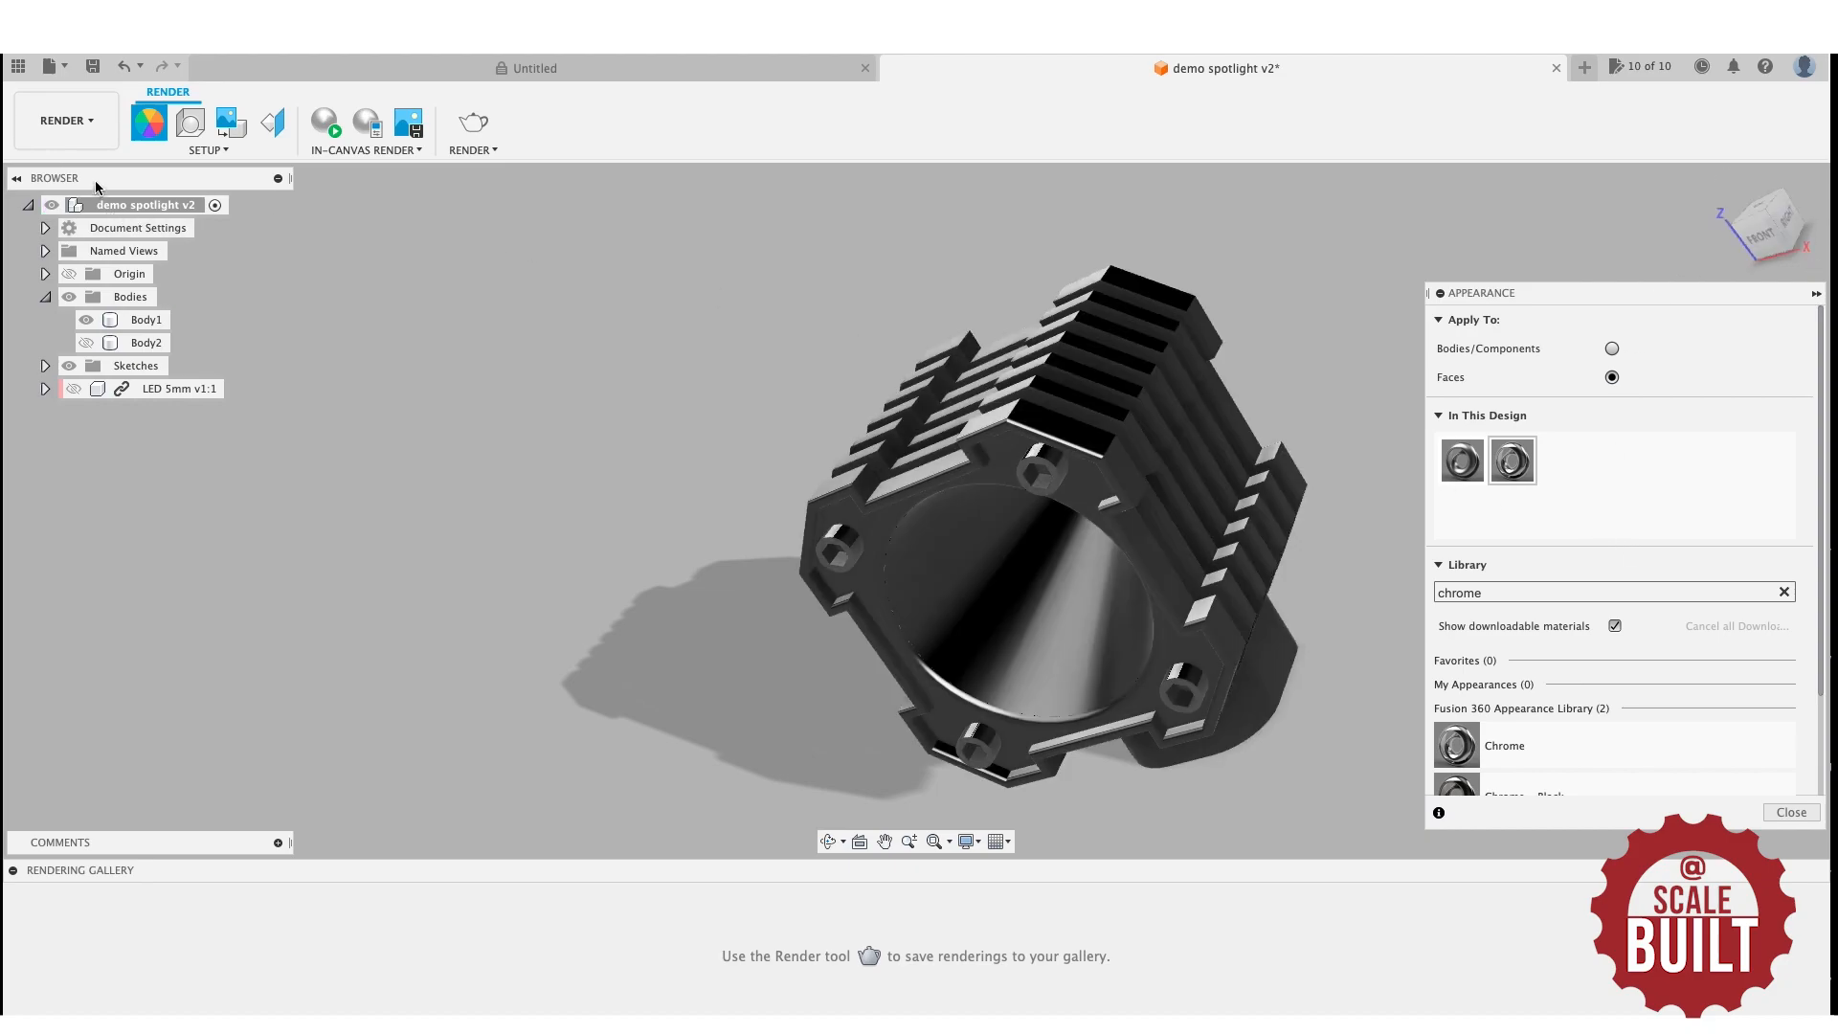
pyautogui.click(1792, 812)
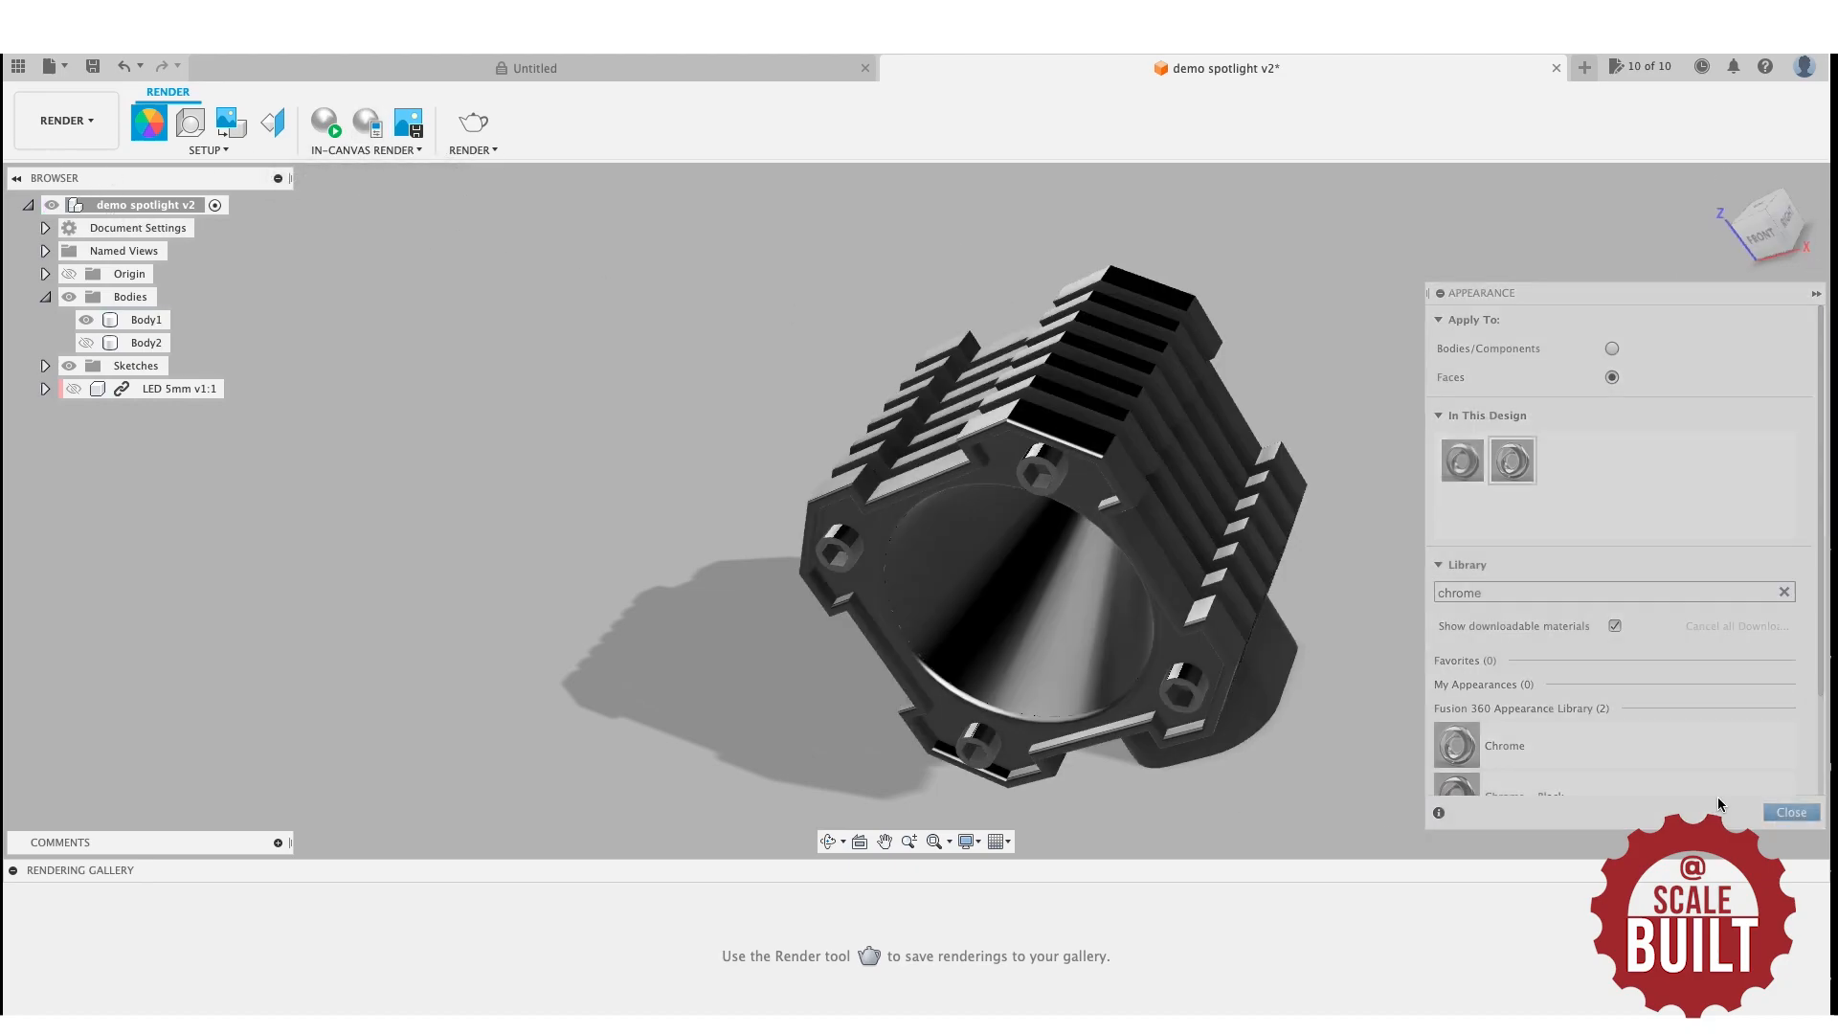
# Reopen the appearance settings for whole bodies and search the library for powder finishes.
pyautogui.write('s')
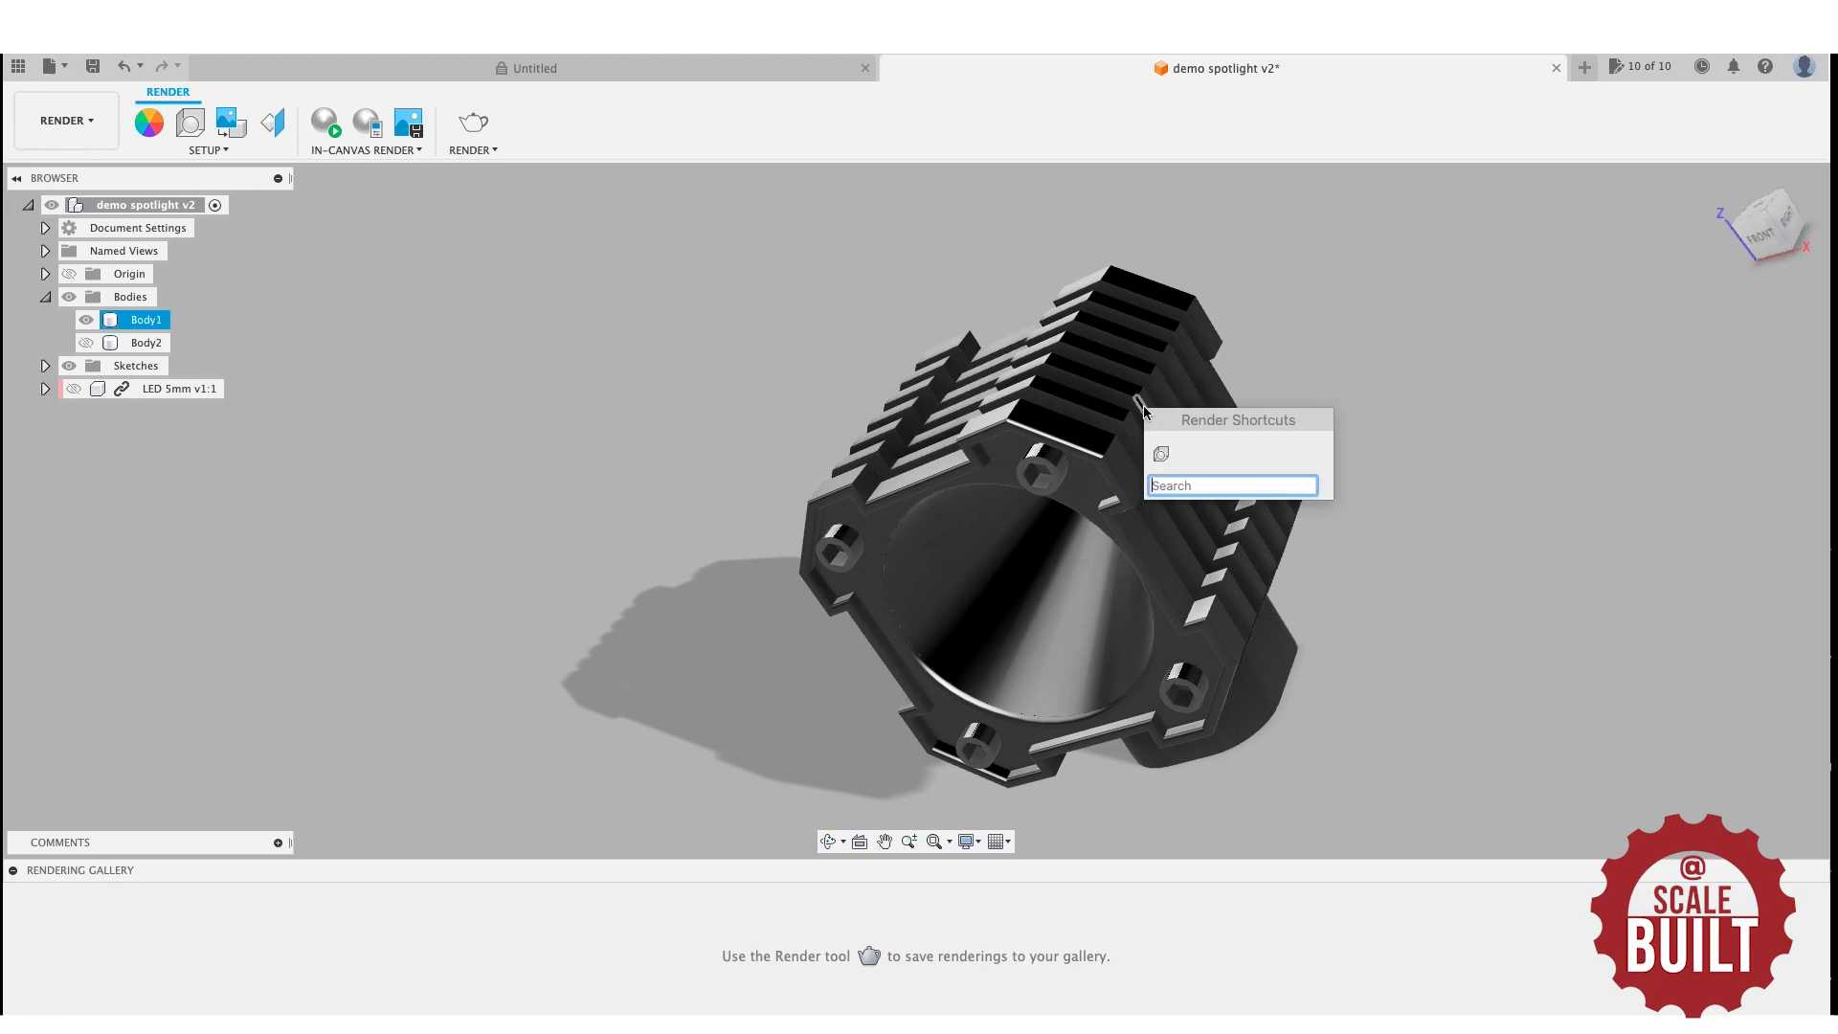
pyautogui.write('a')
pyautogui.press('Return')
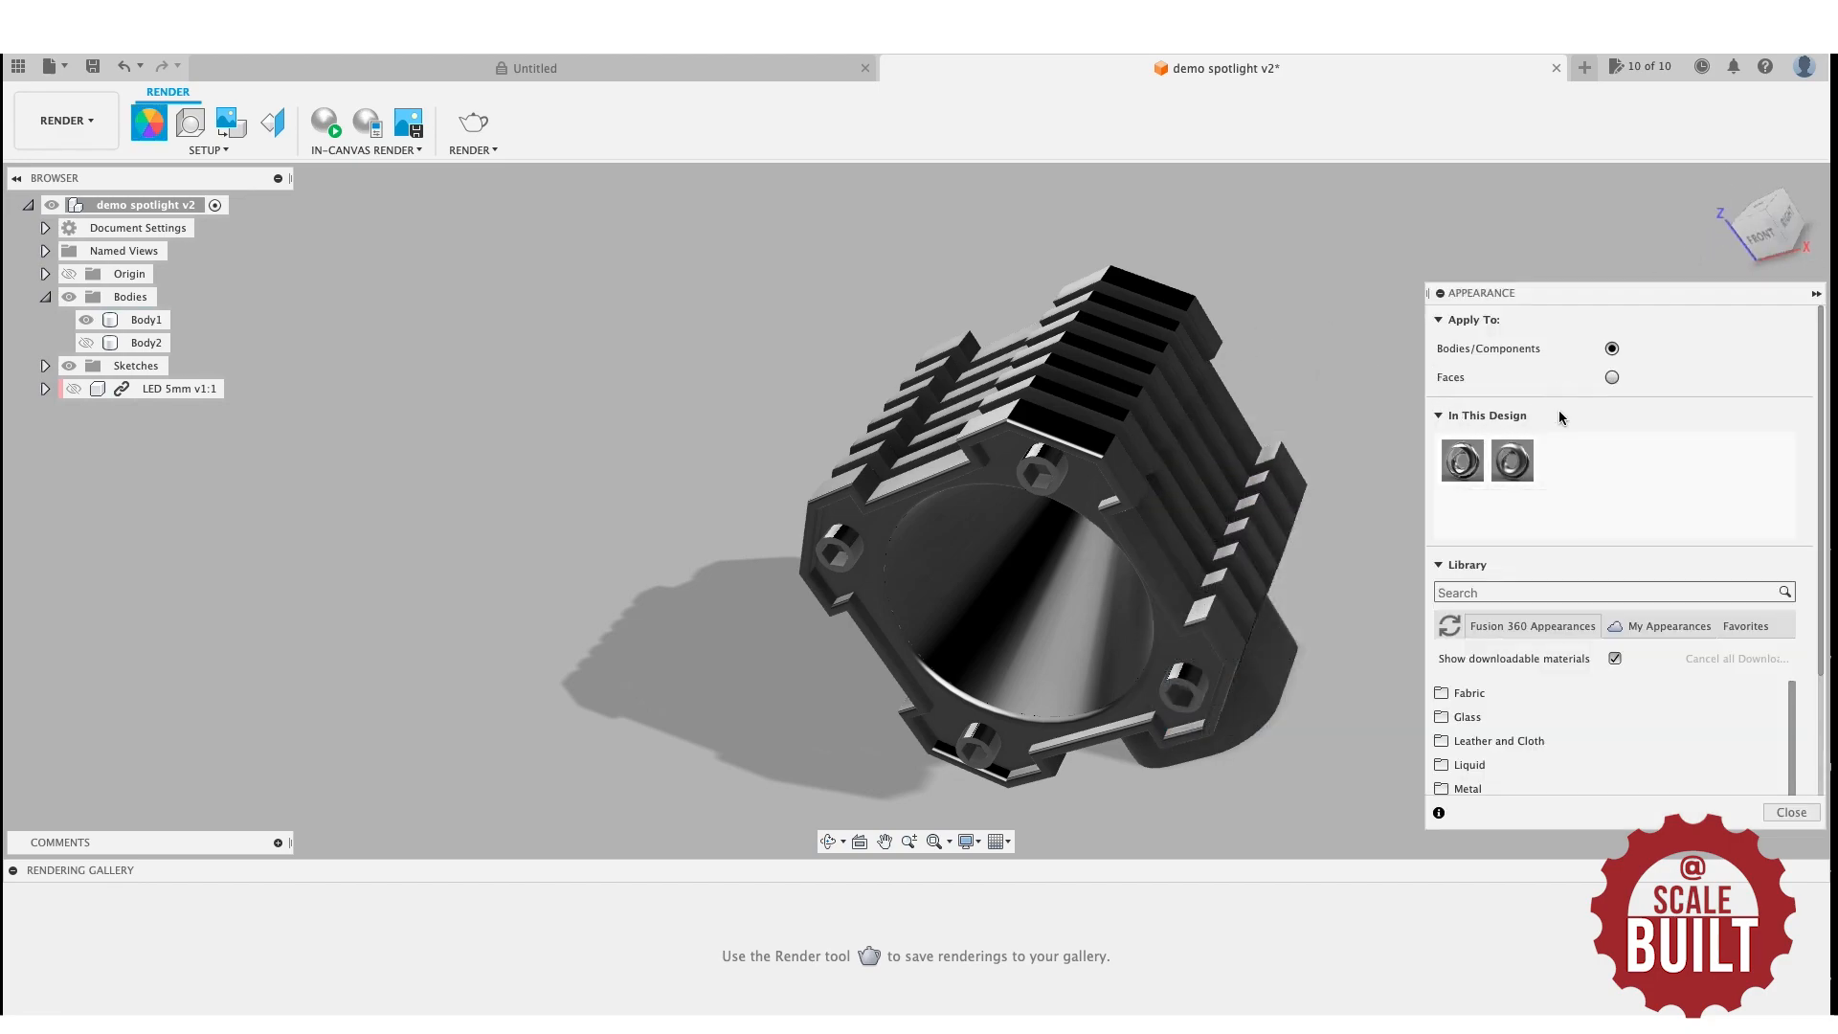
pyautogui.click(1515, 595)
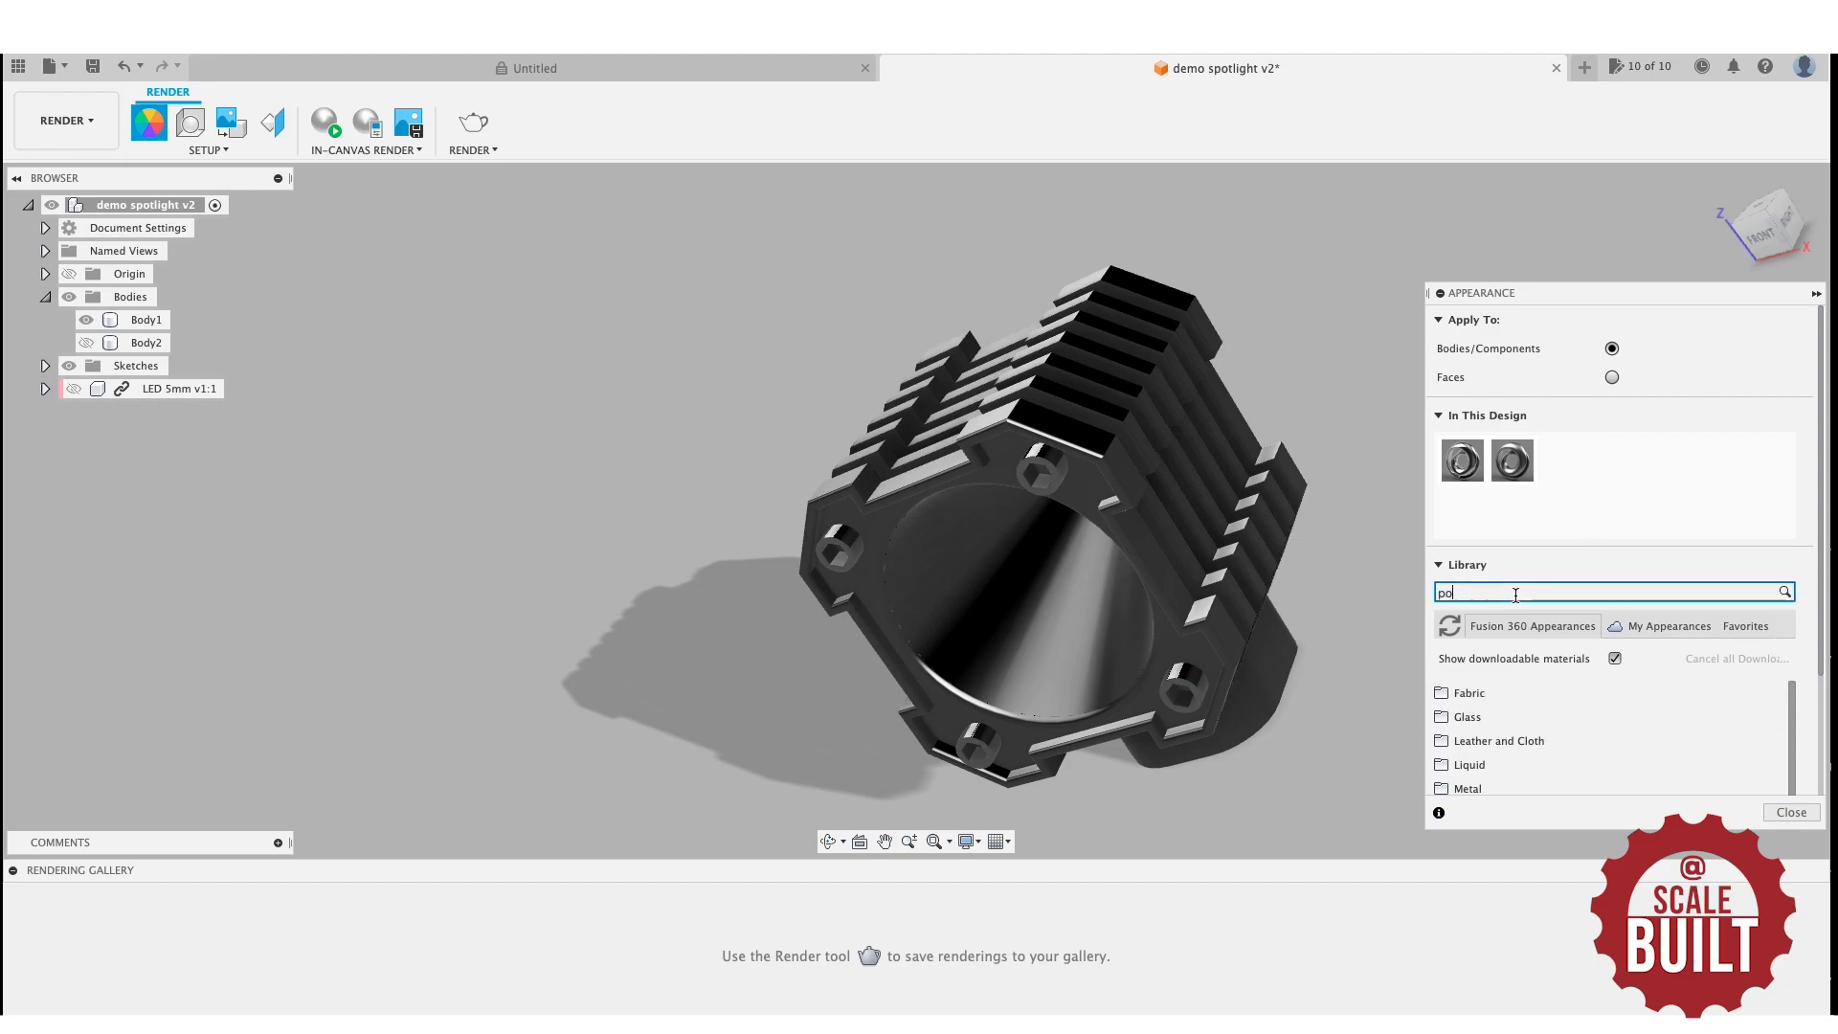
pyautogui.press('Return')
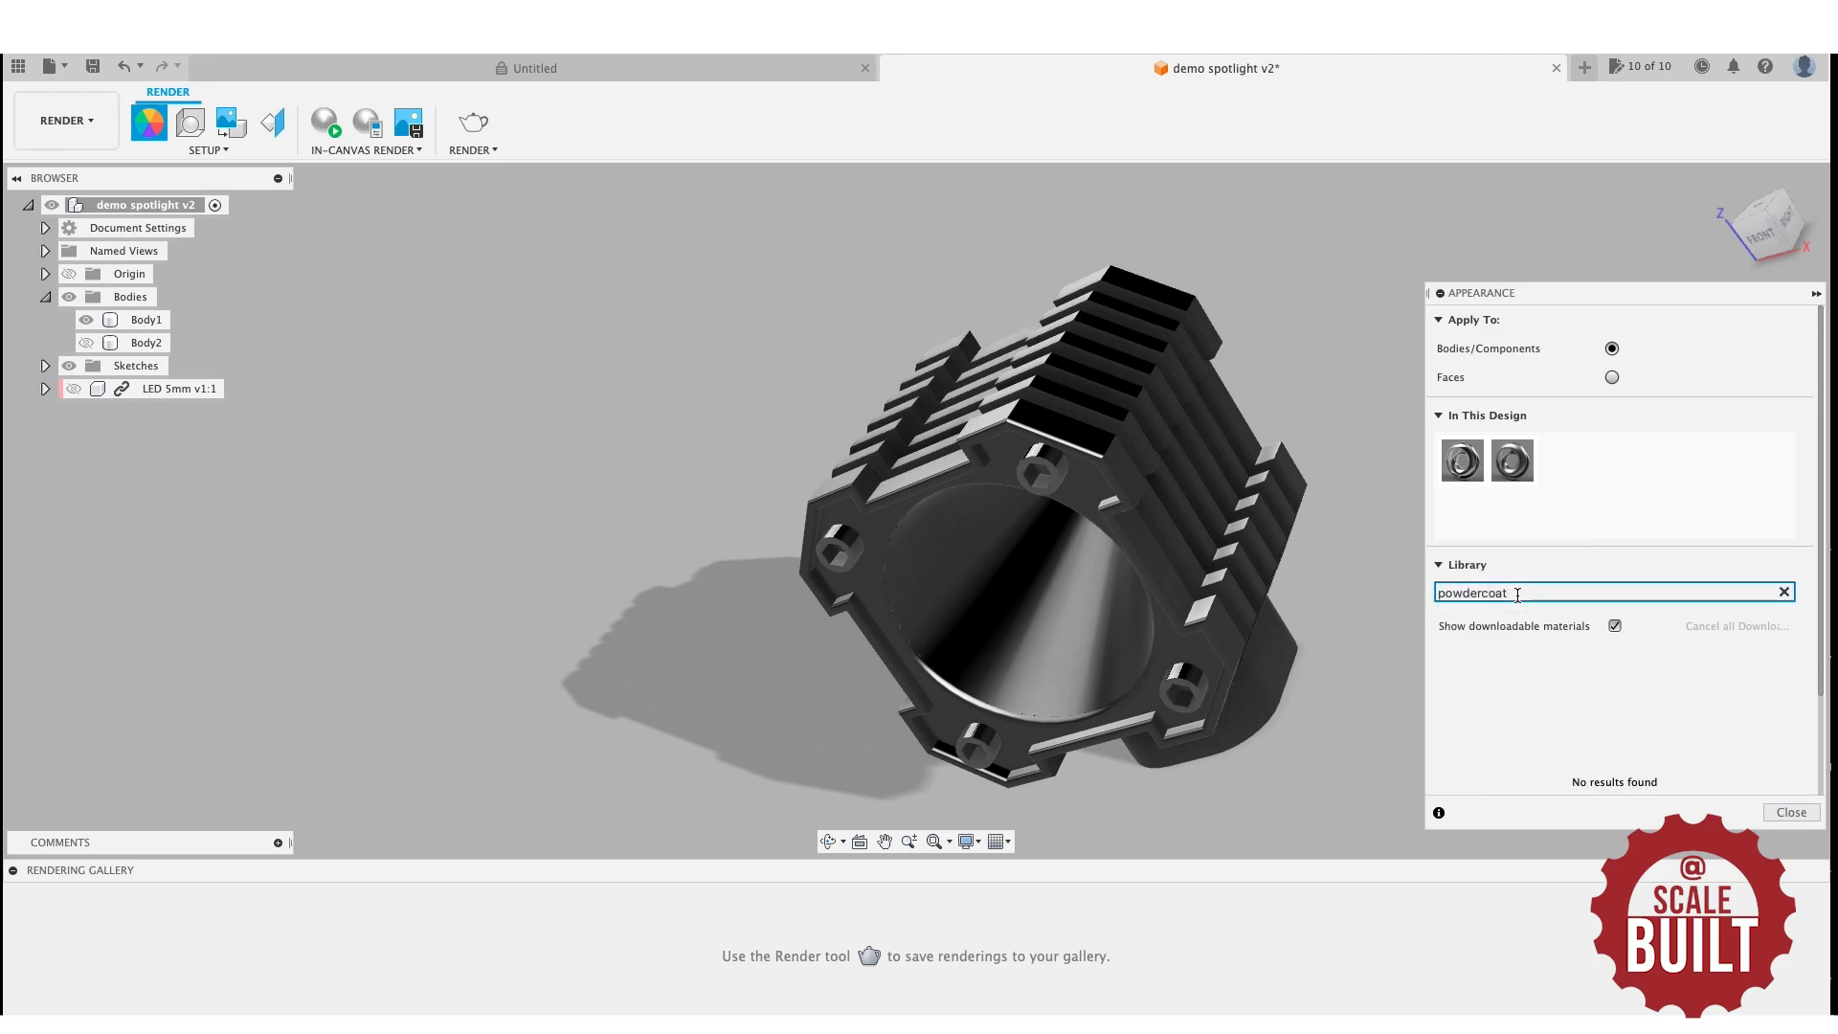
pyautogui.press('Return')
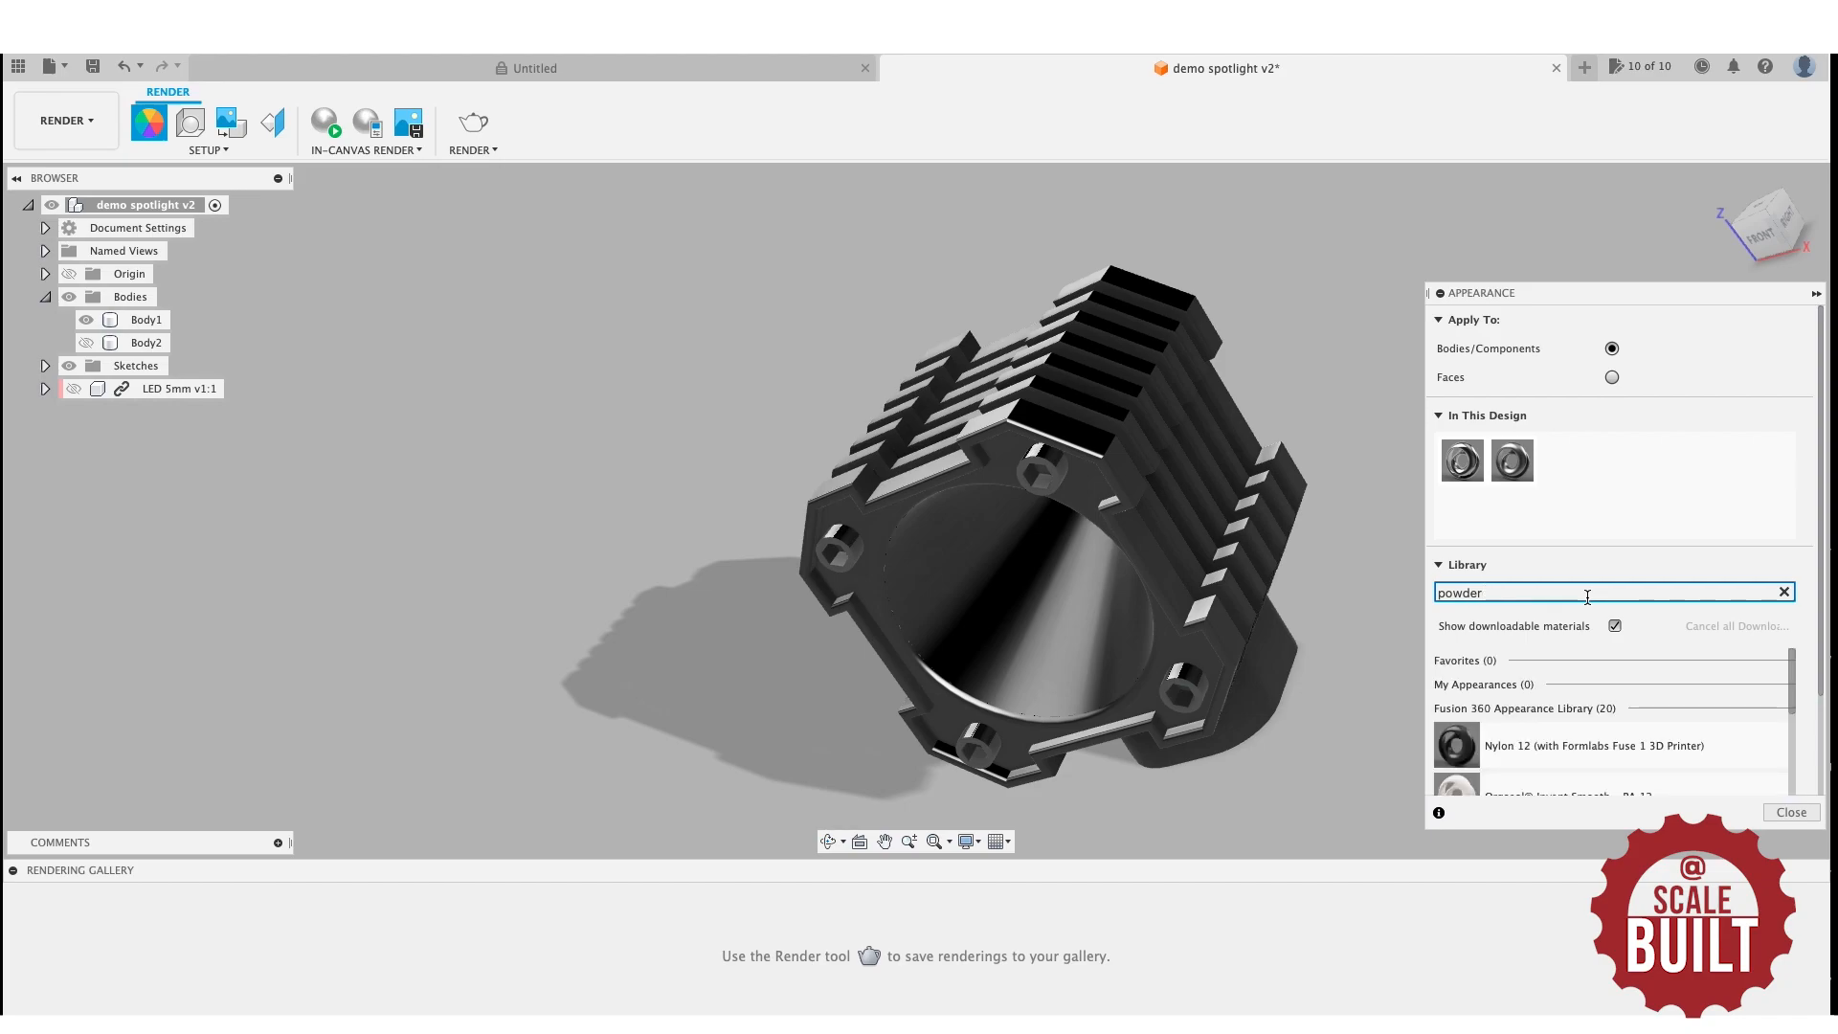
# Download Powder Coat - Rough (Black) and apply it to Body1, keeping the appearances already applied to faces.
pyautogui.scroll(-5, 1493, 720)
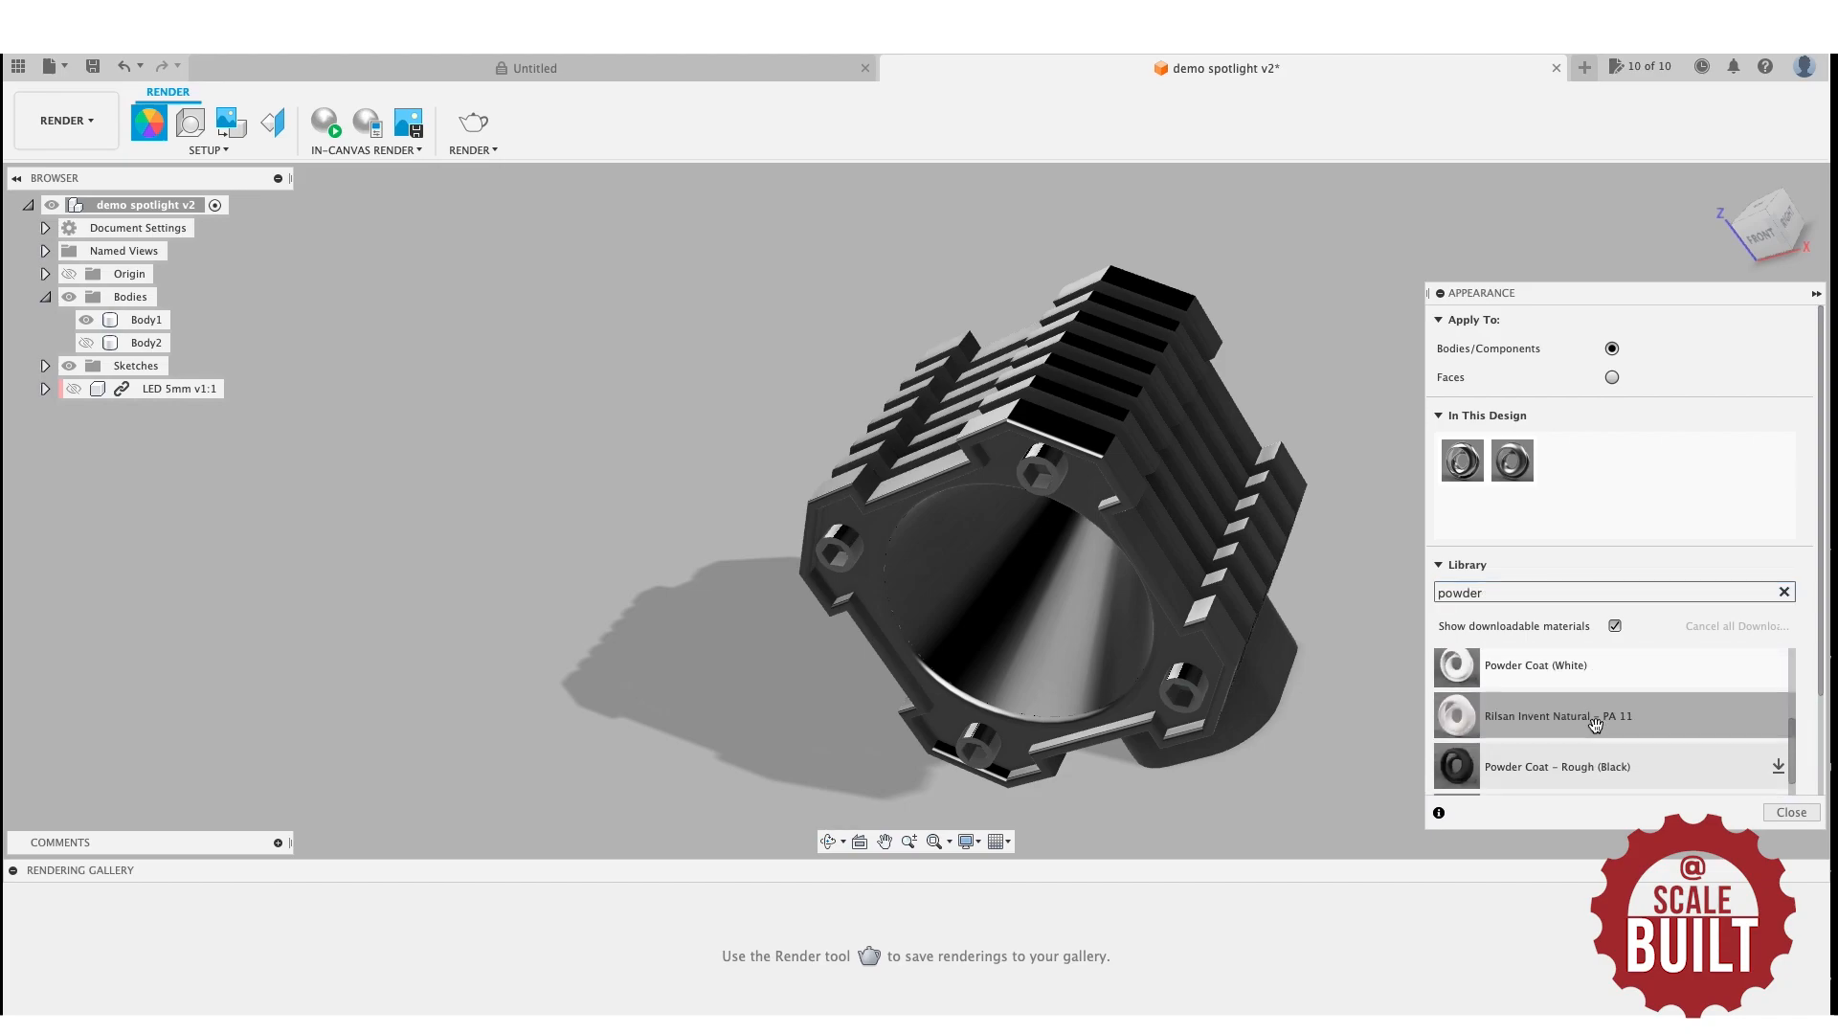
pyautogui.scroll(-3, 1595, 726)
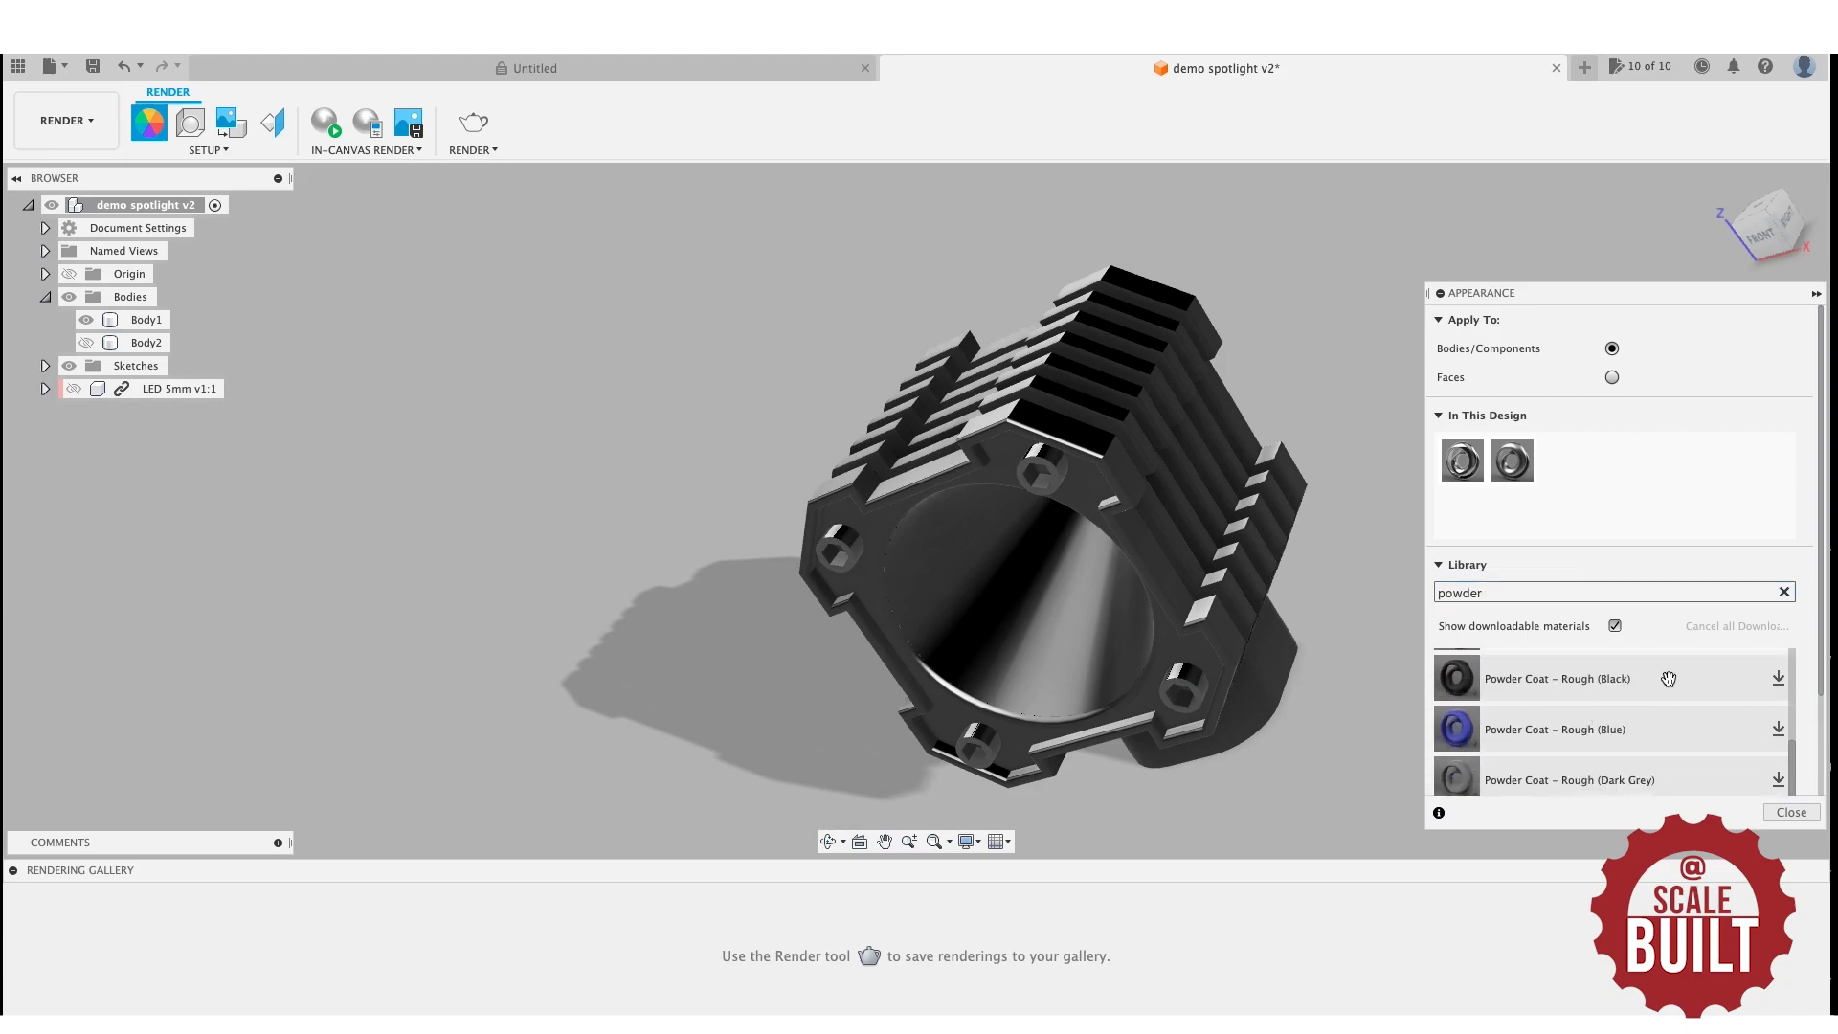
pyautogui.click(1775, 680)
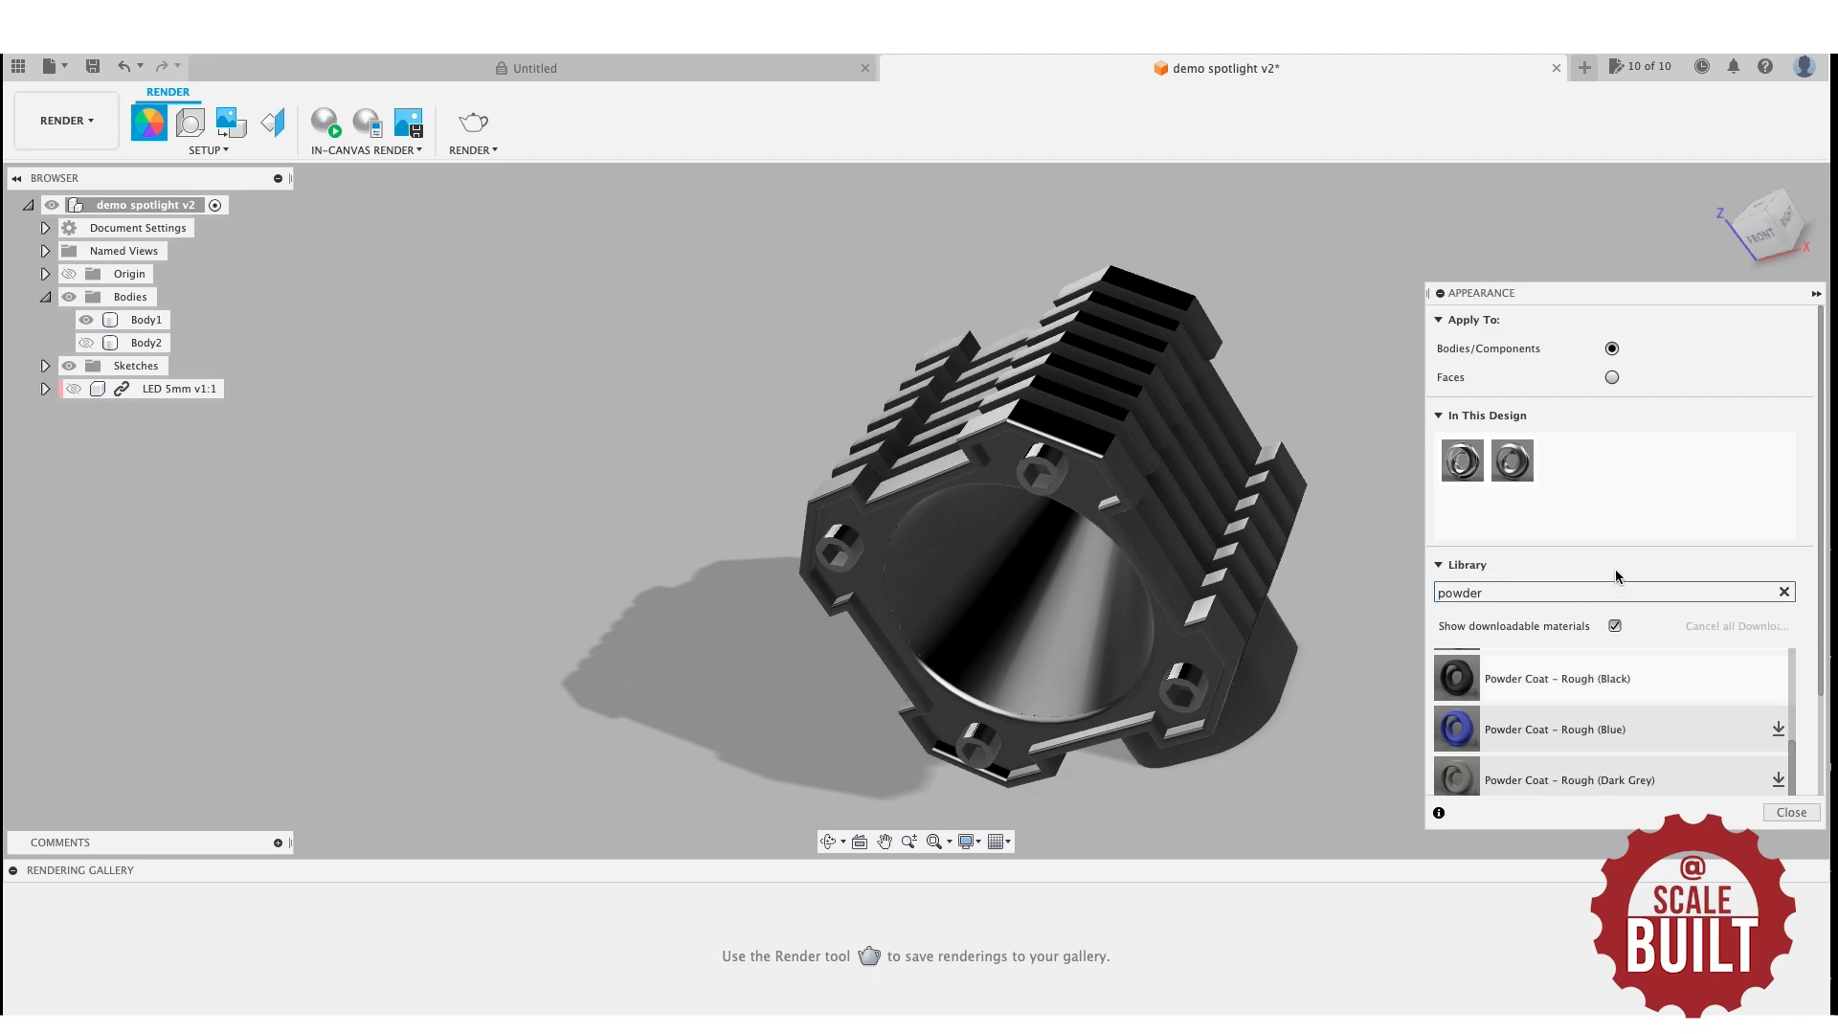
pyautogui.moveTo(1522, 682); pyautogui.dragTo(1209, 539)
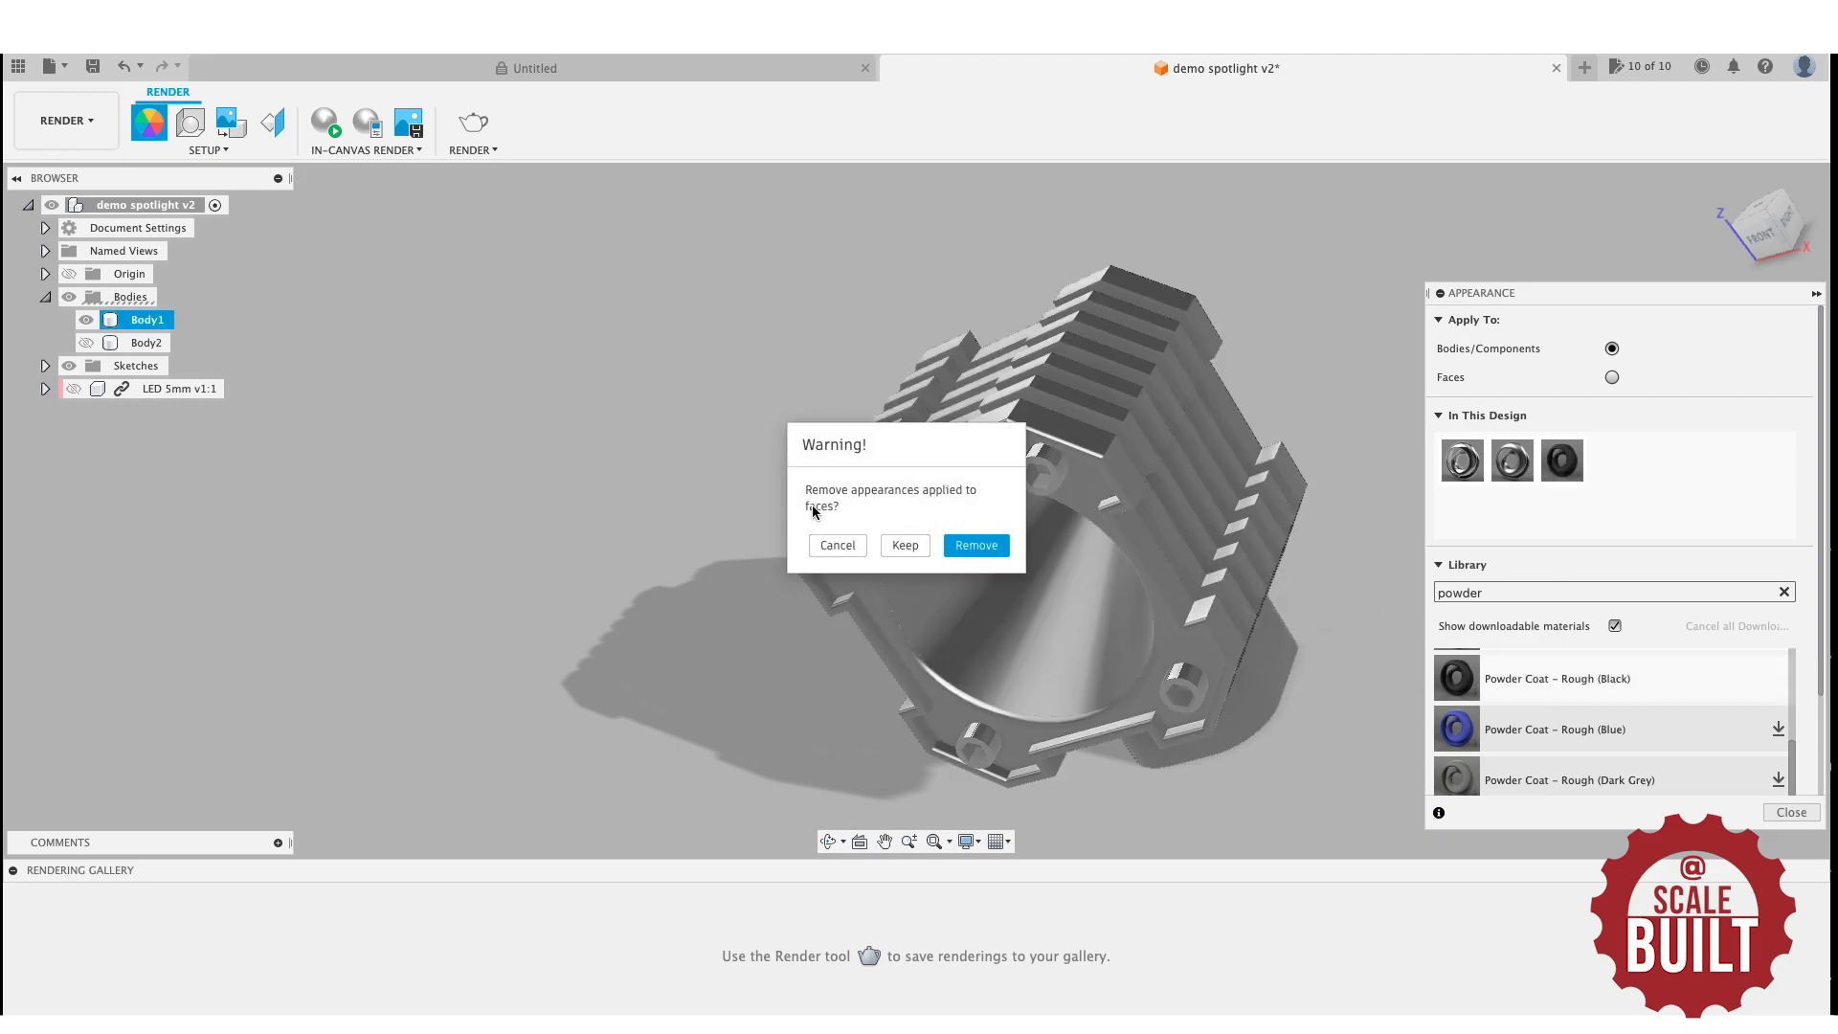
pyautogui.click(905, 546)
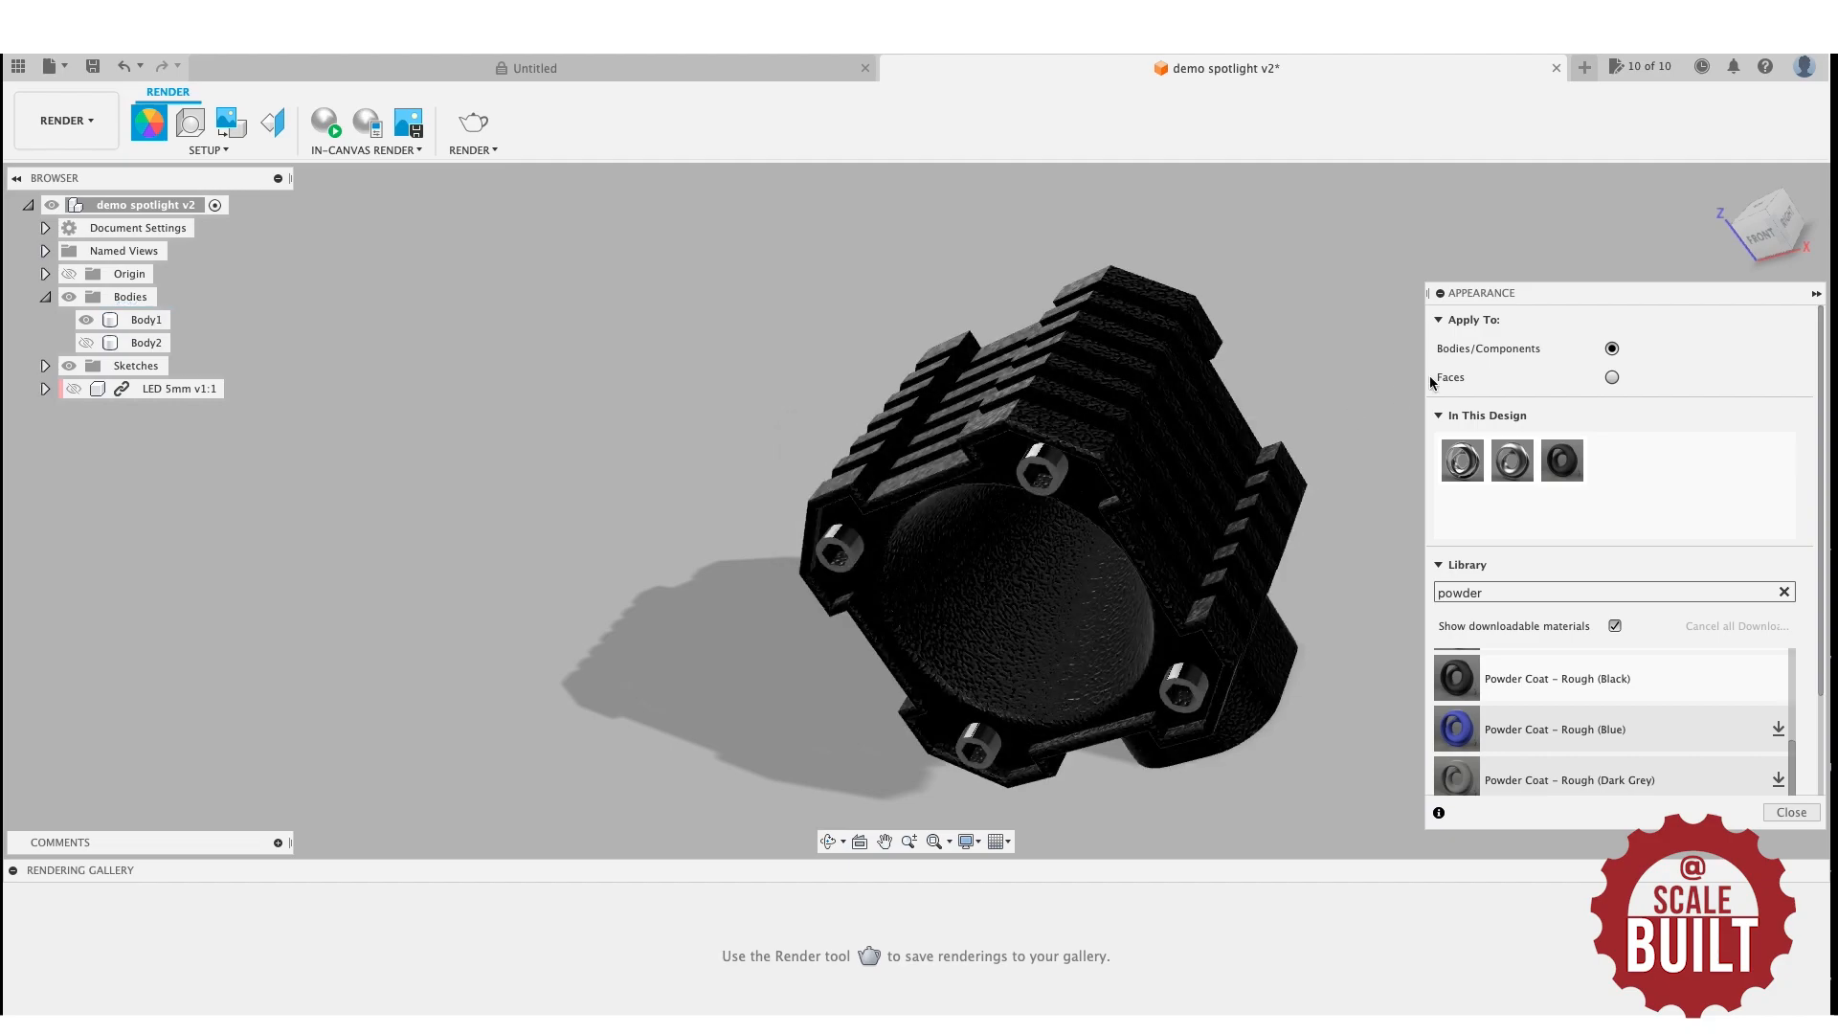
# Apply the design's original metal appearance to the inner reflector face only and close the appearance settings.
pyautogui.click(1781, 233)
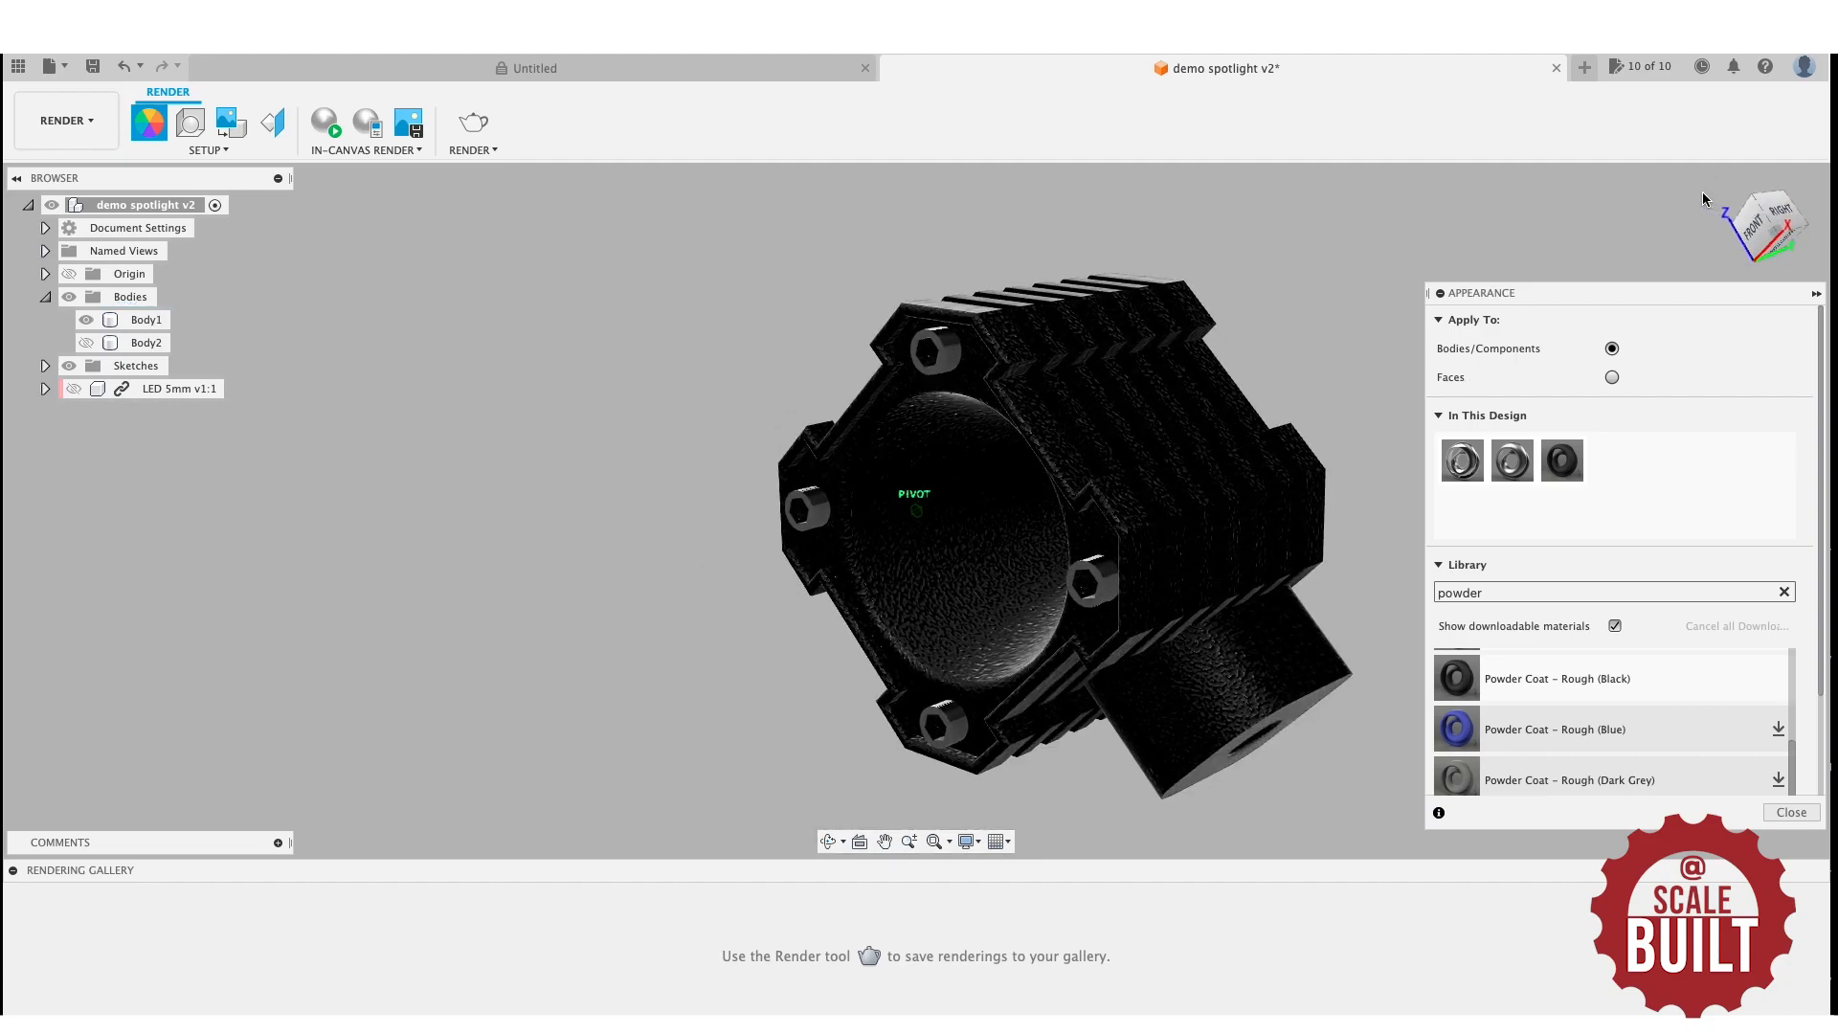
pyautogui.moveTo(1461, 461); pyautogui.dragTo(1623, 456)
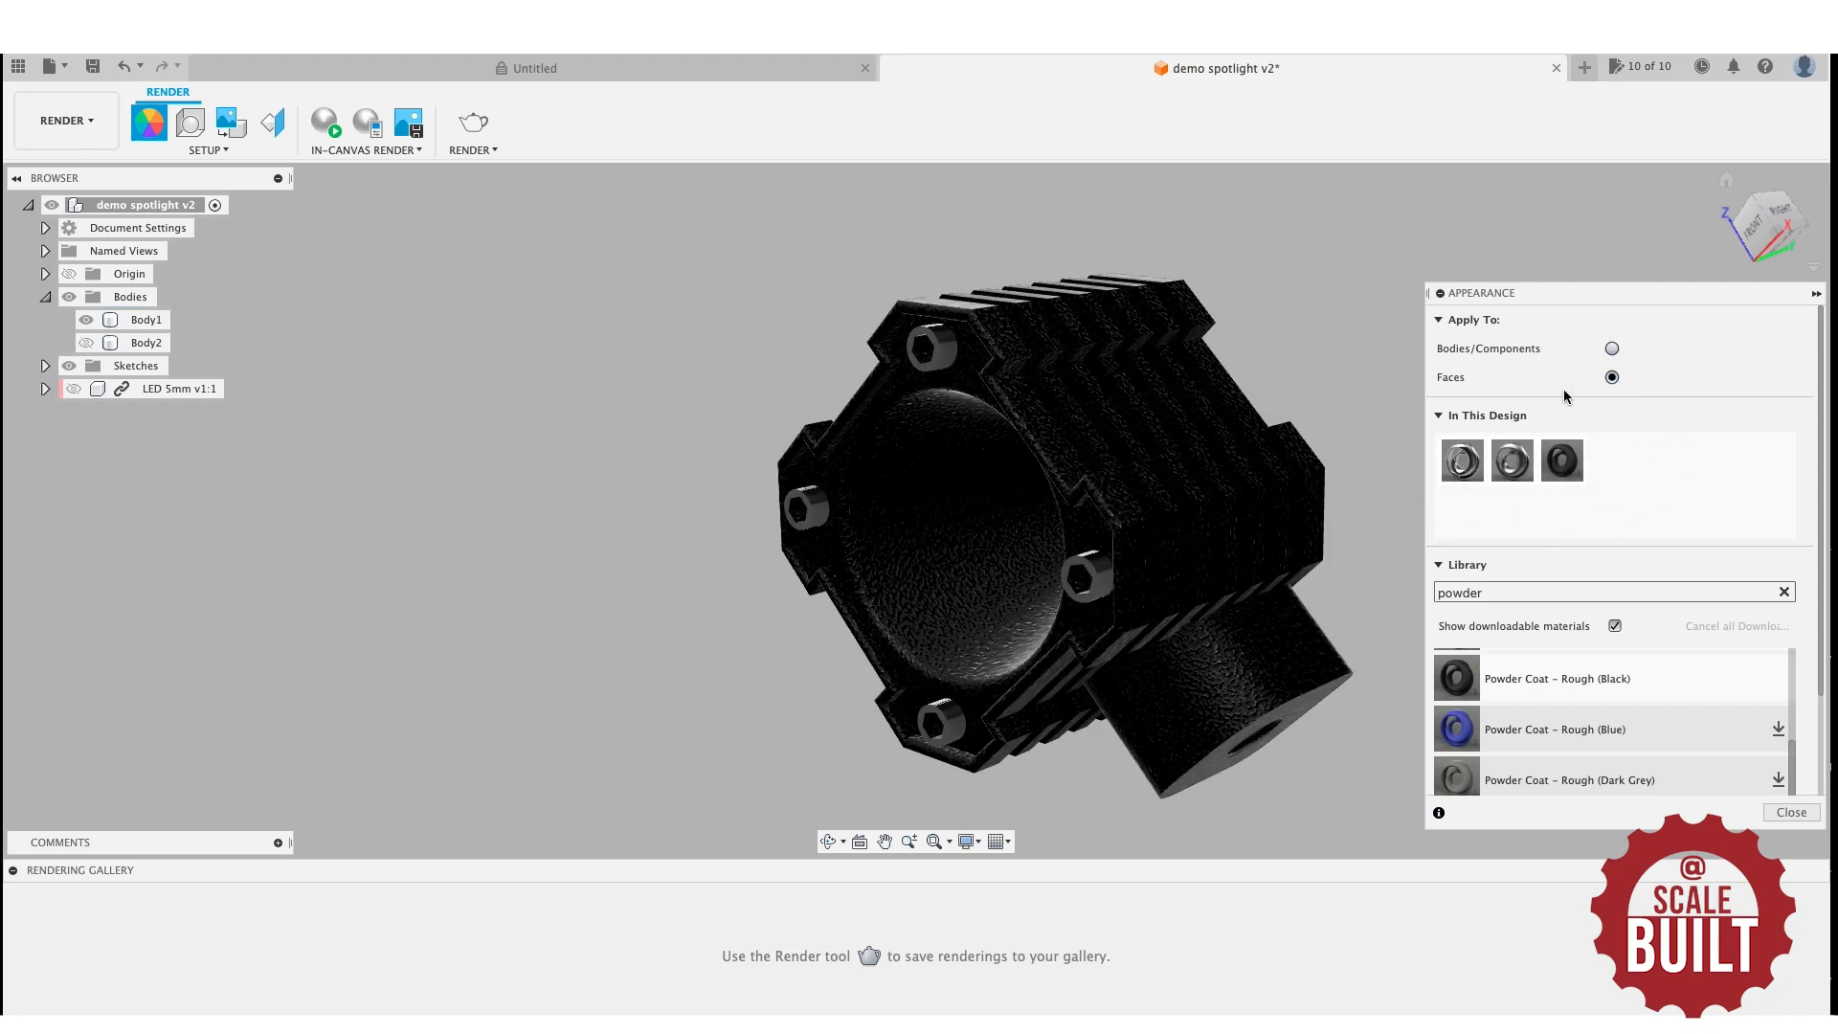
pyautogui.moveTo(1462, 460); pyautogui.dragTo(1016, 544)
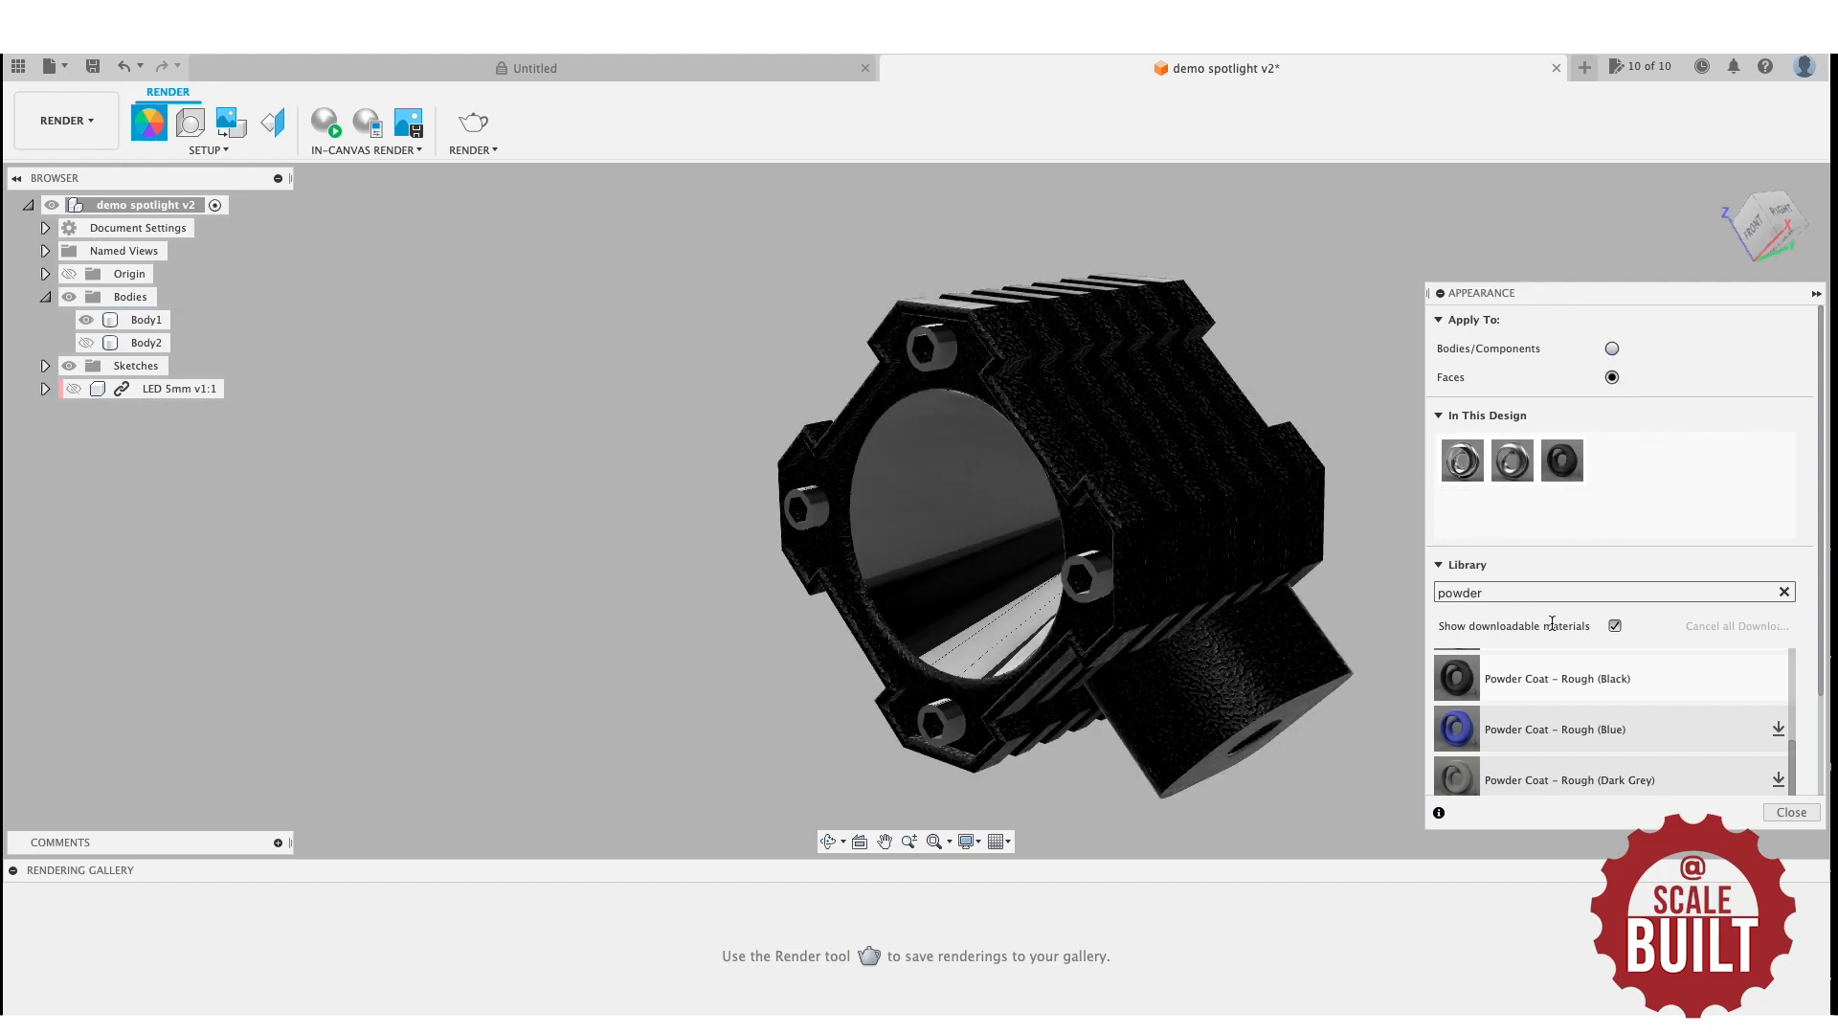
pyautogui.click(1786, 810)
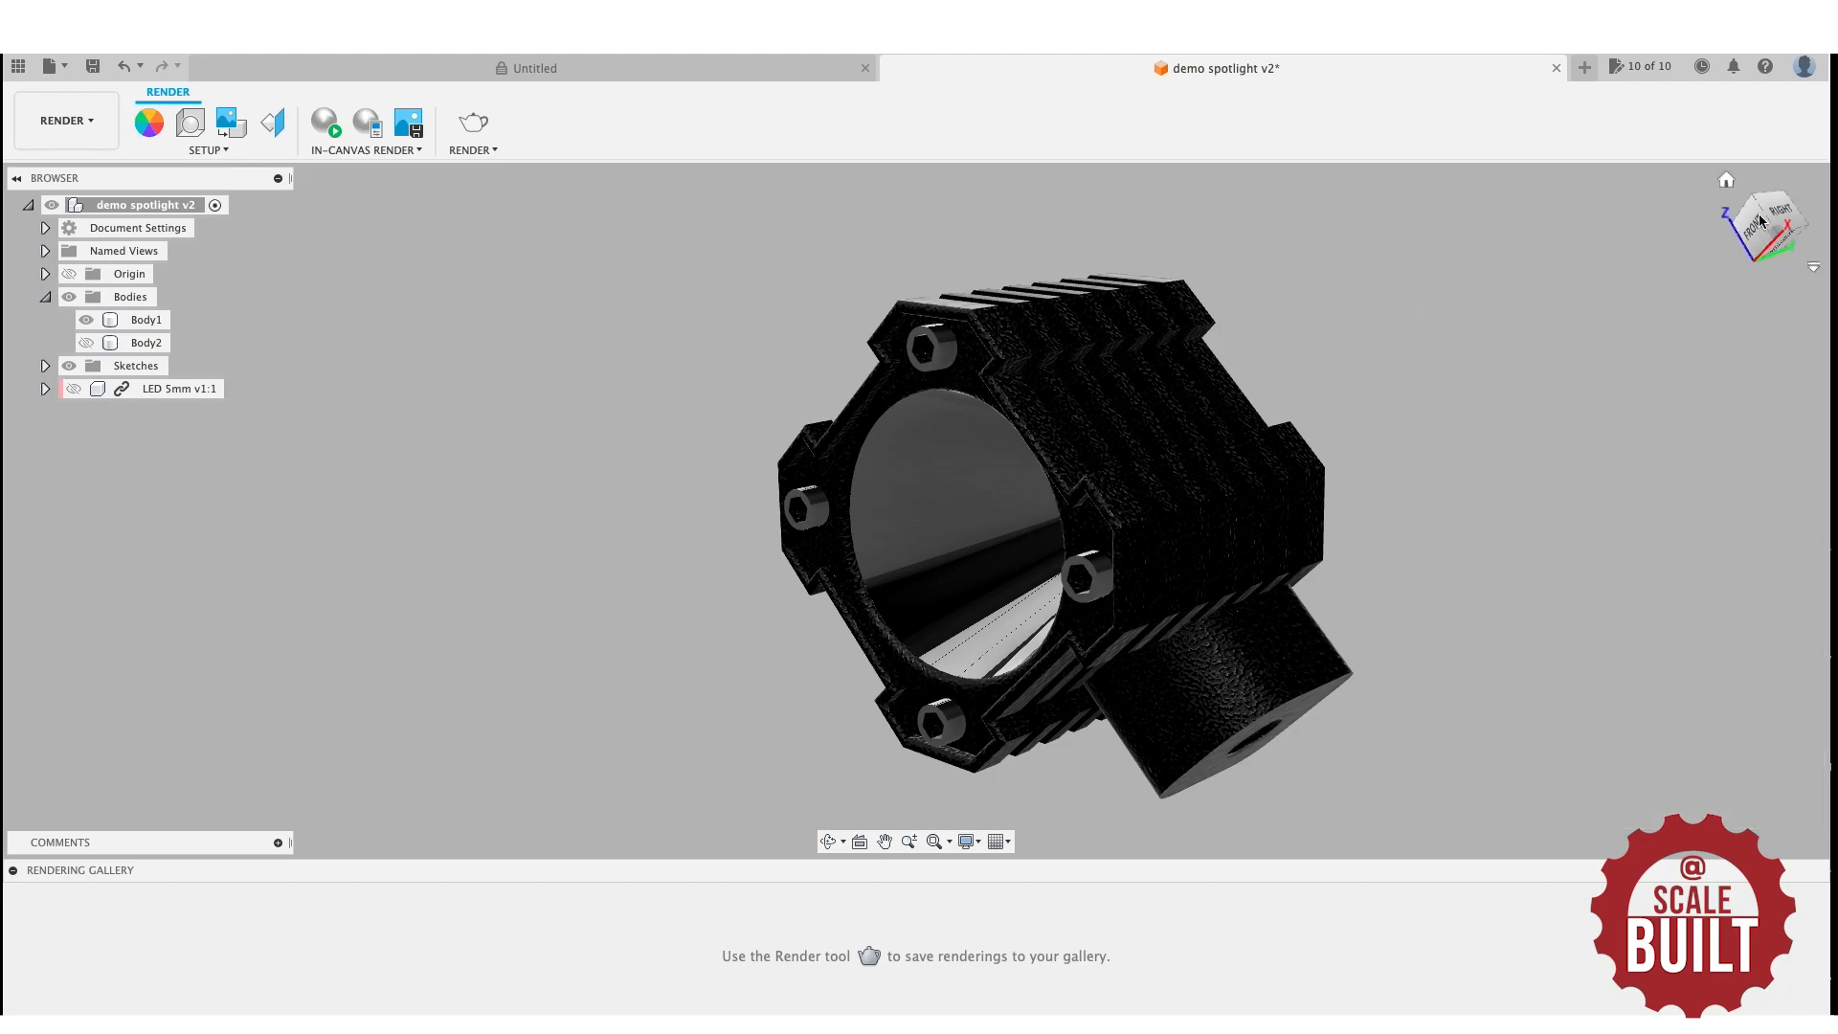
# Start an in-canvas render from the home view and turn the housing to a lower front angle.
pyautogui.click(1728, 181)
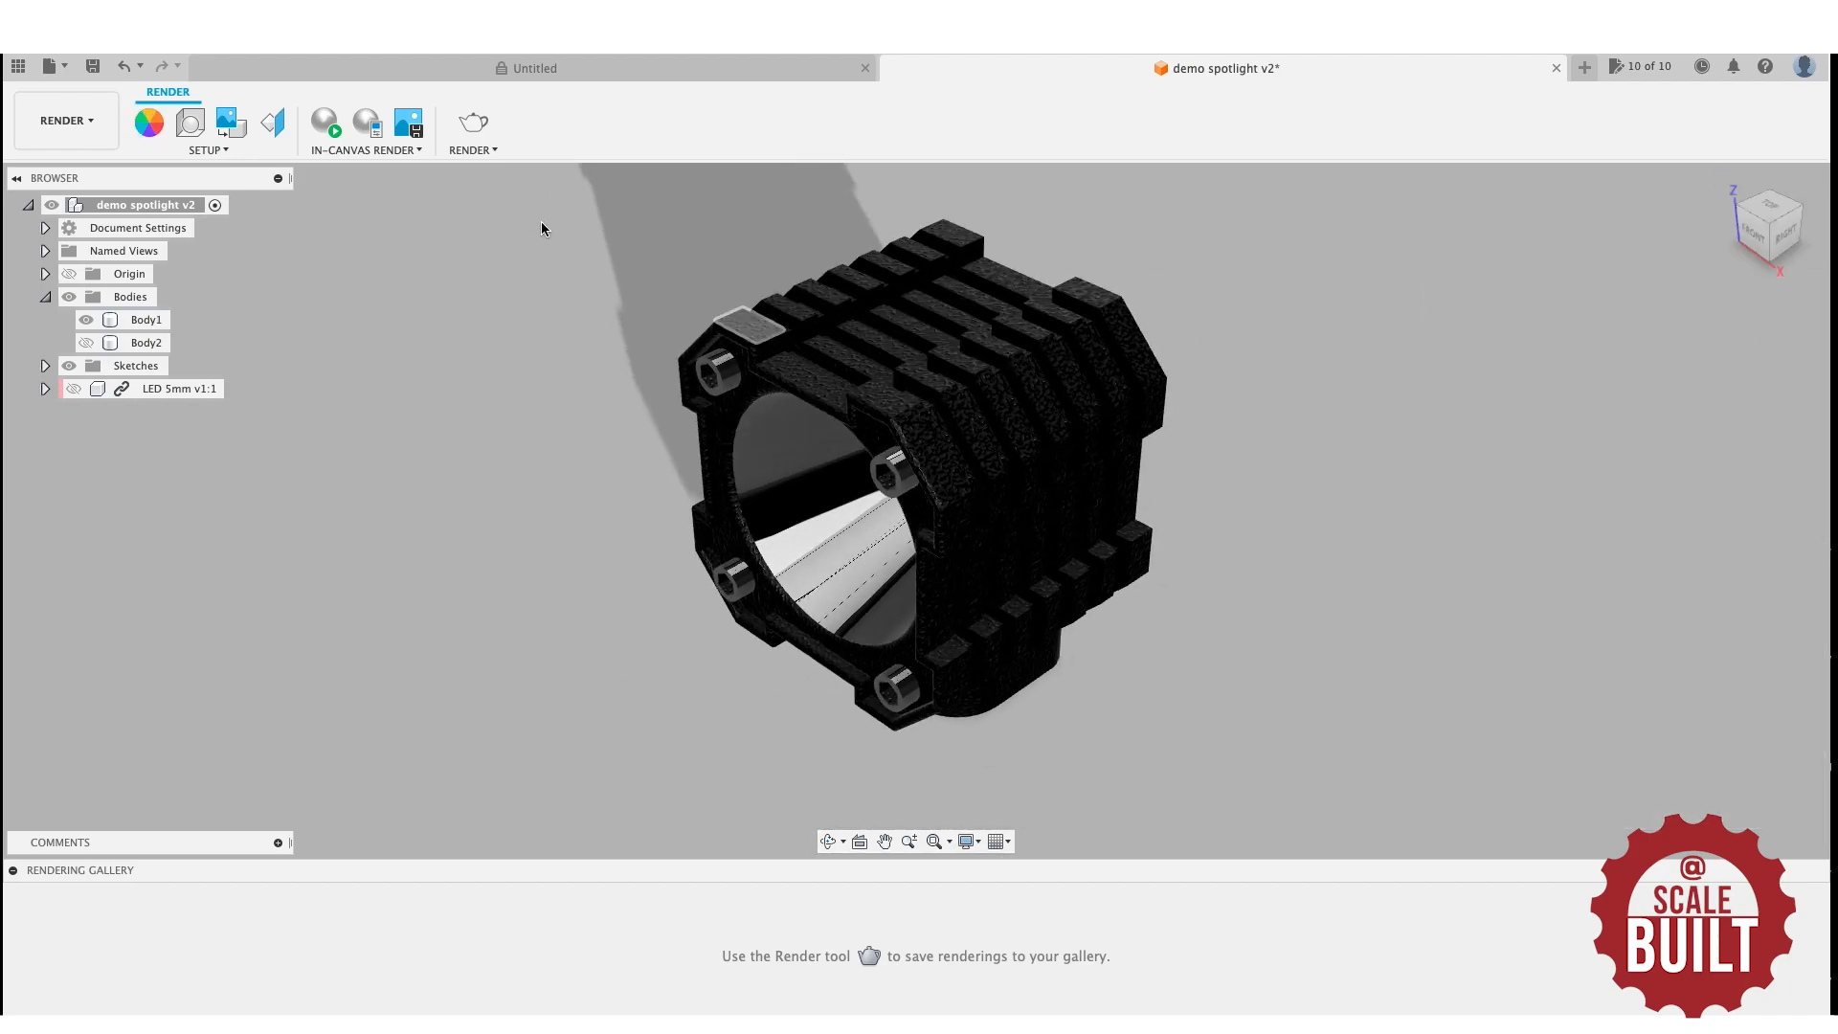
pyautogui.click(320, 136)
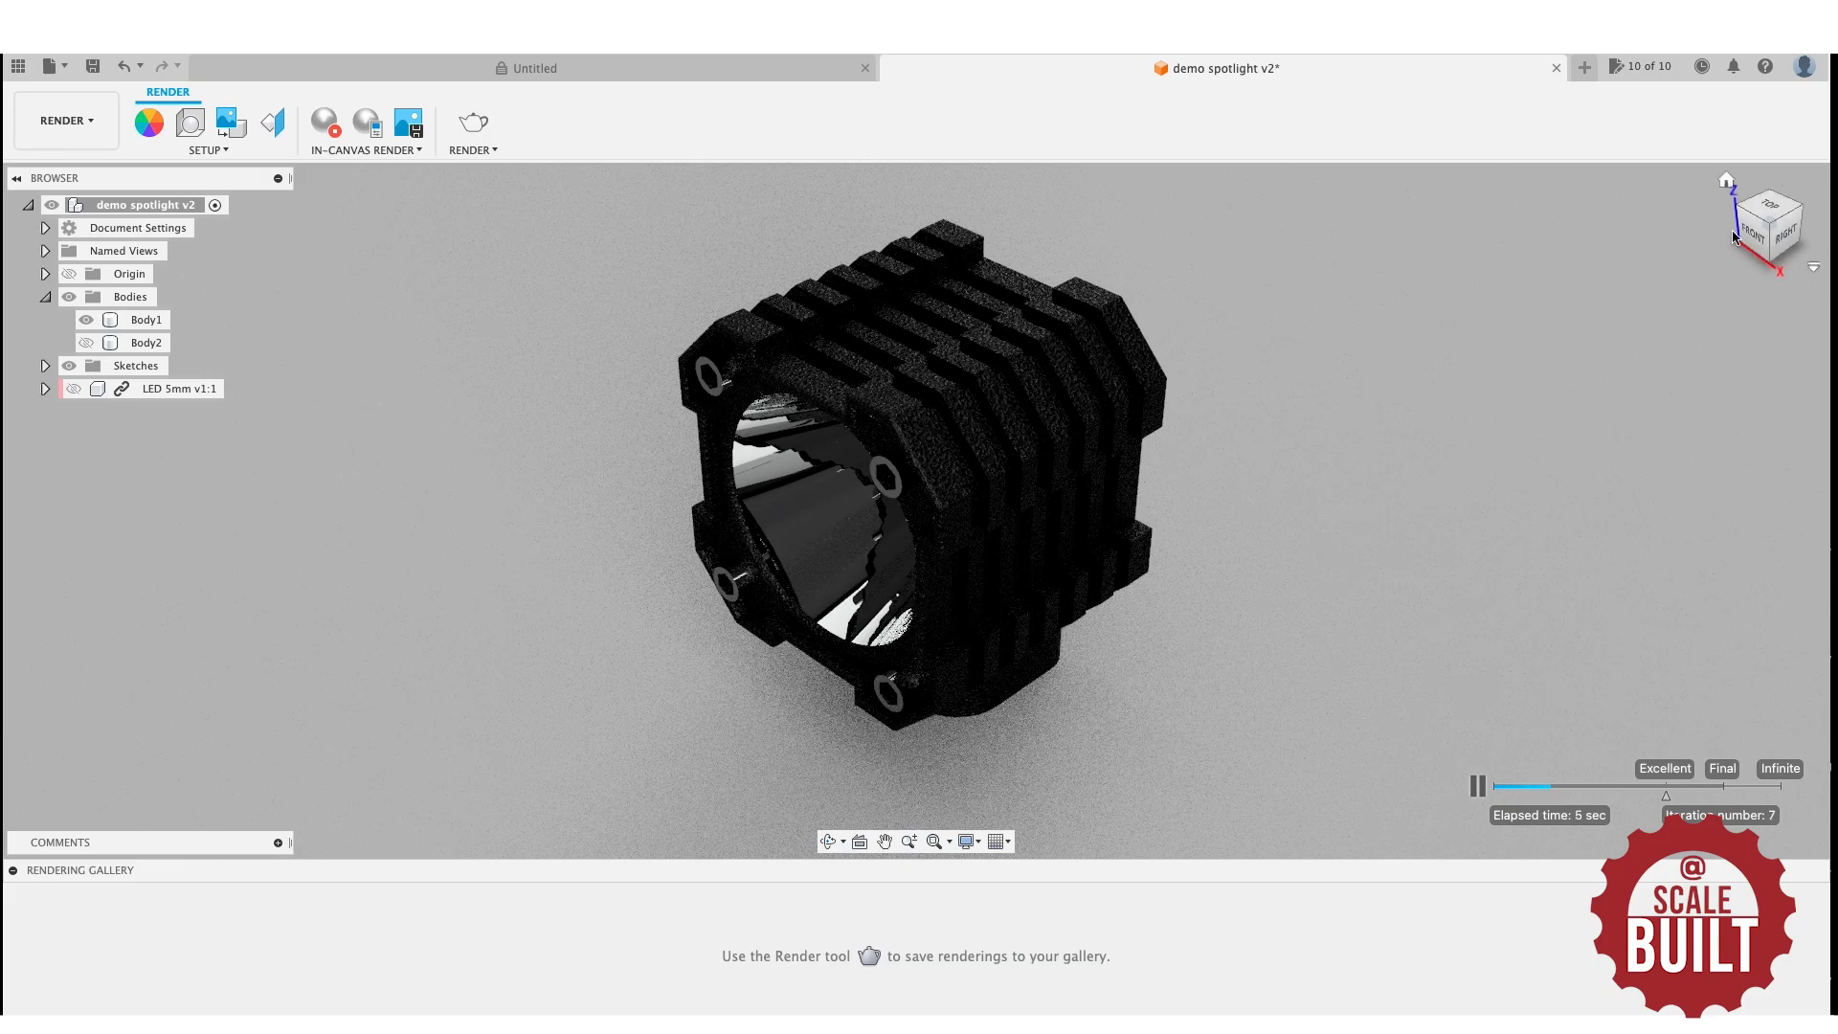
pyautogui.moveTo(1761, 238); pyautogui.dragTo(1827, 190)
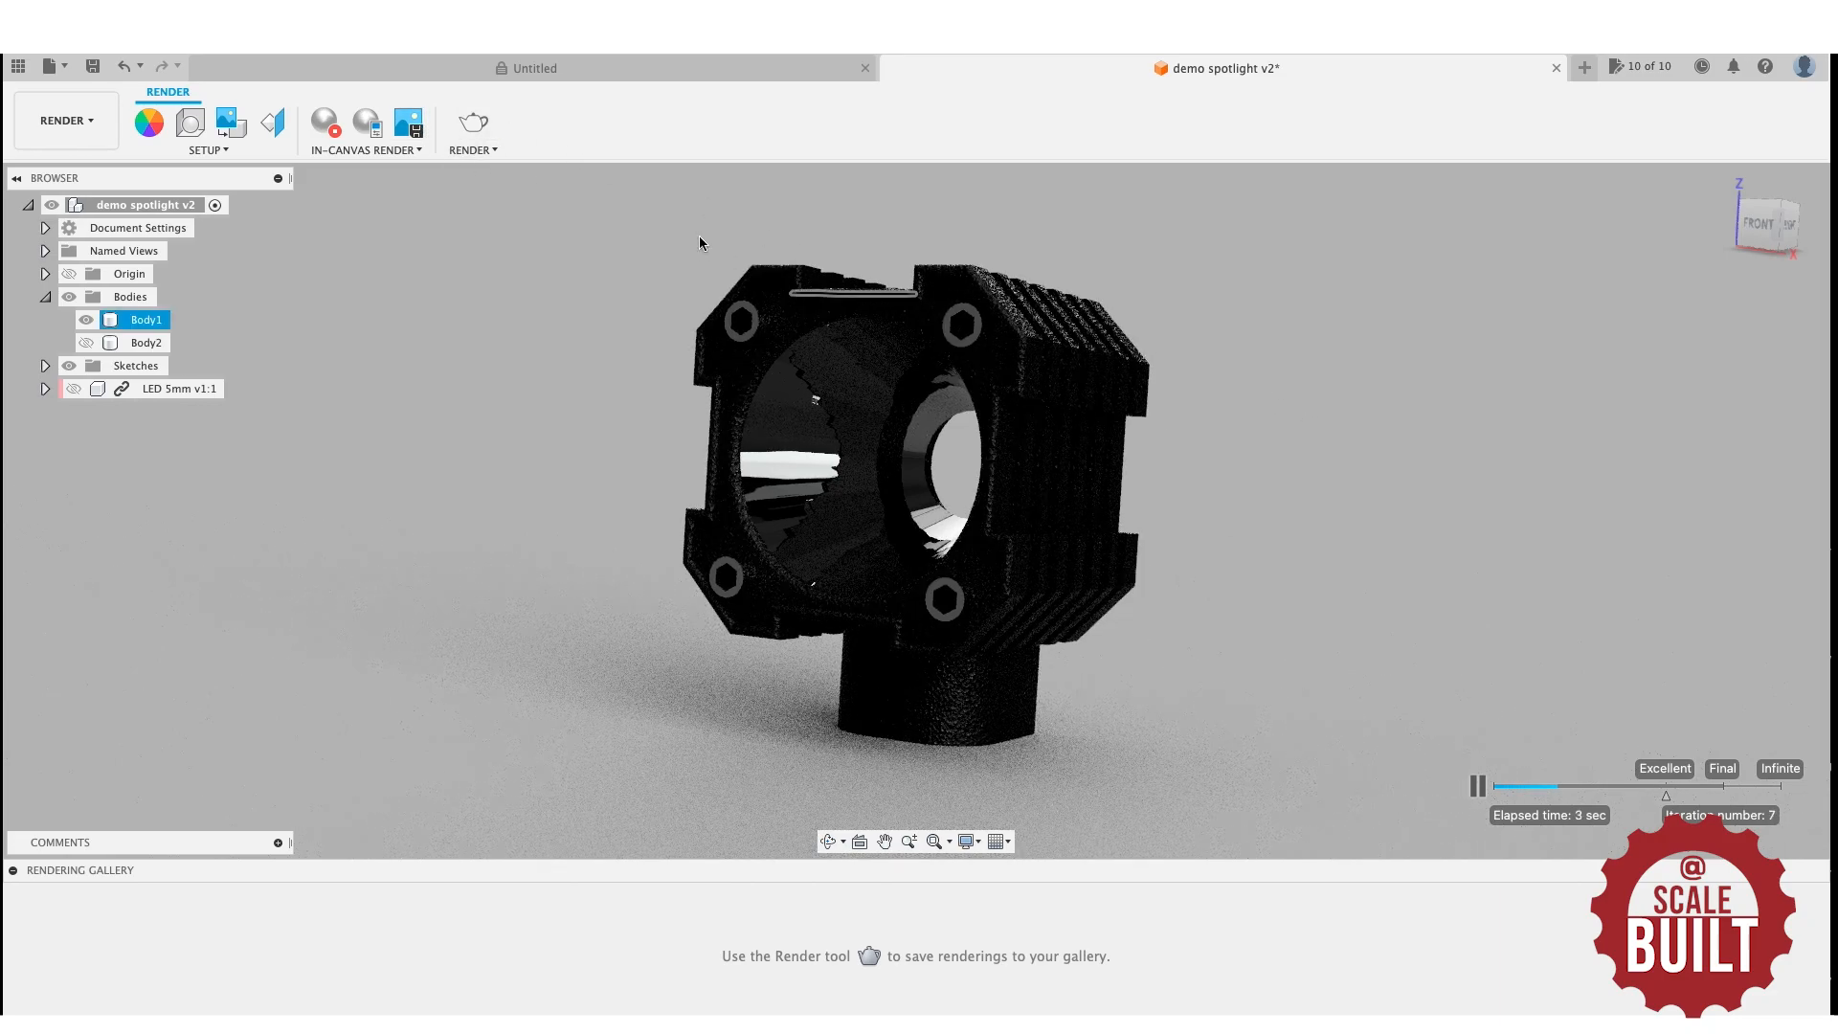
# Set the scene environment to Cool Light and turn the rendered housing to a slightly raised front angle.
pyautogui.click(209, 149)
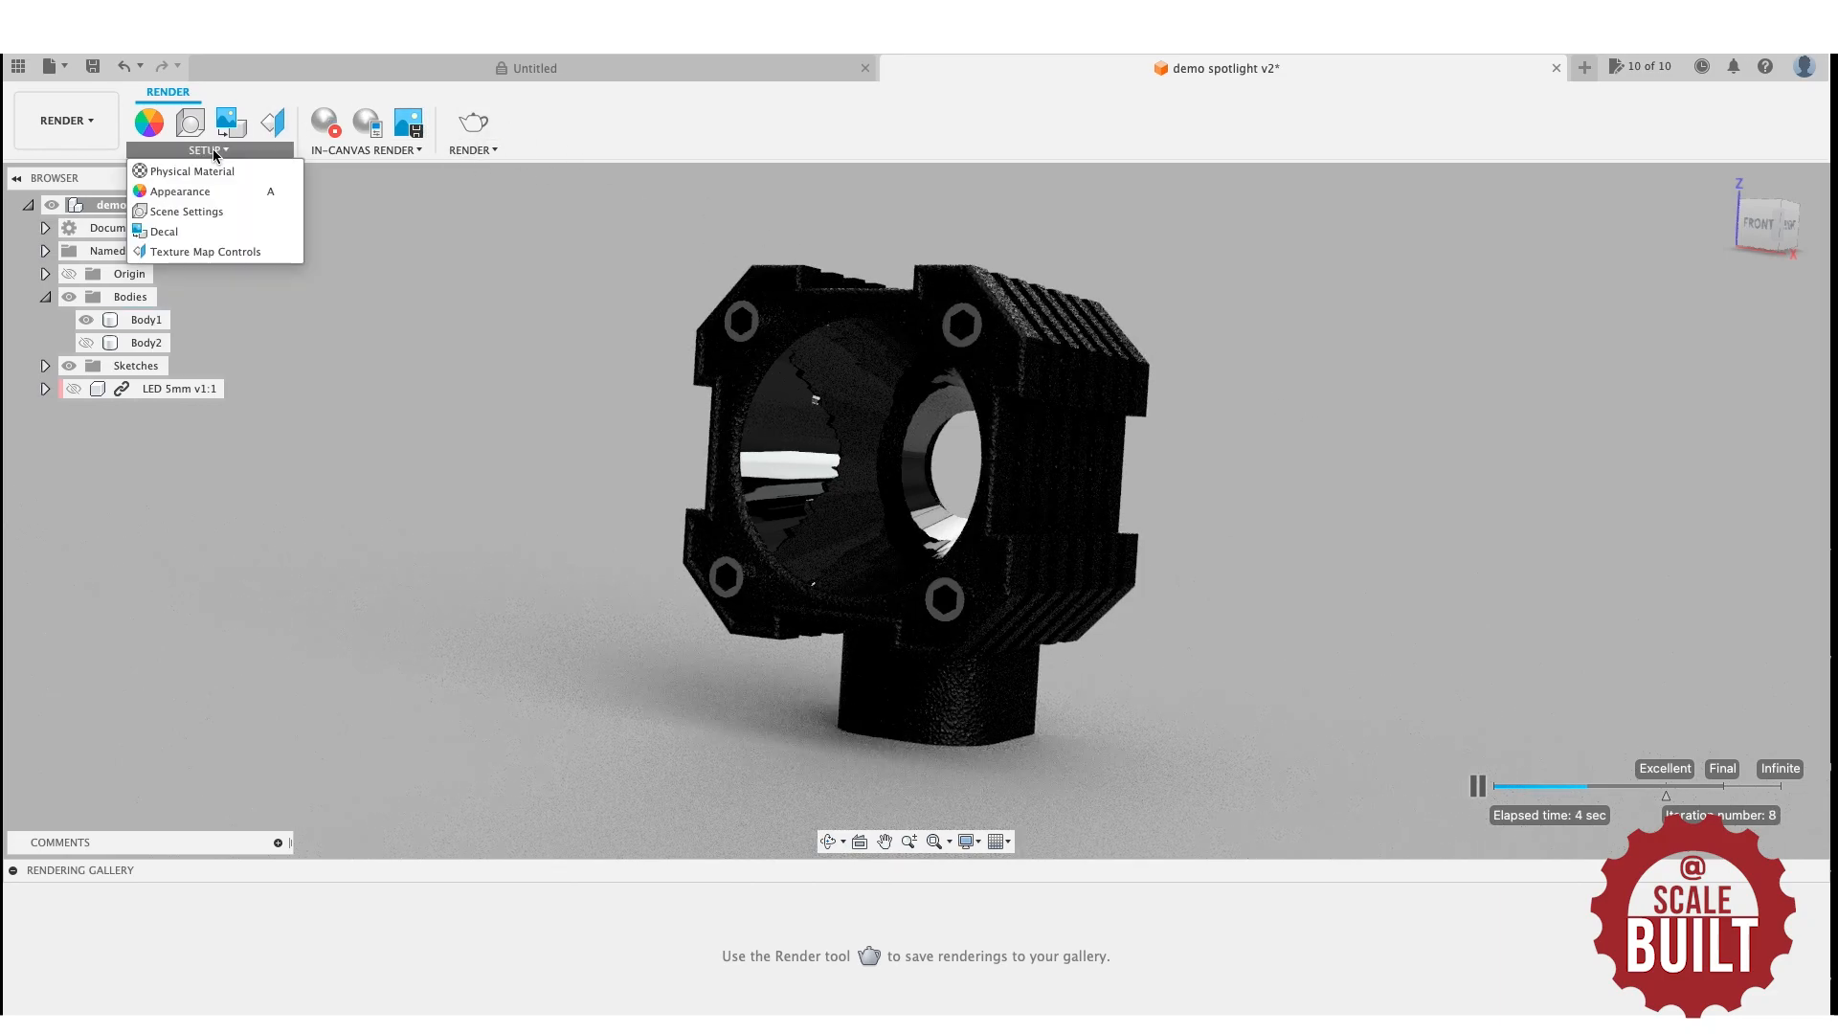
pyautogui.click(212, 211)
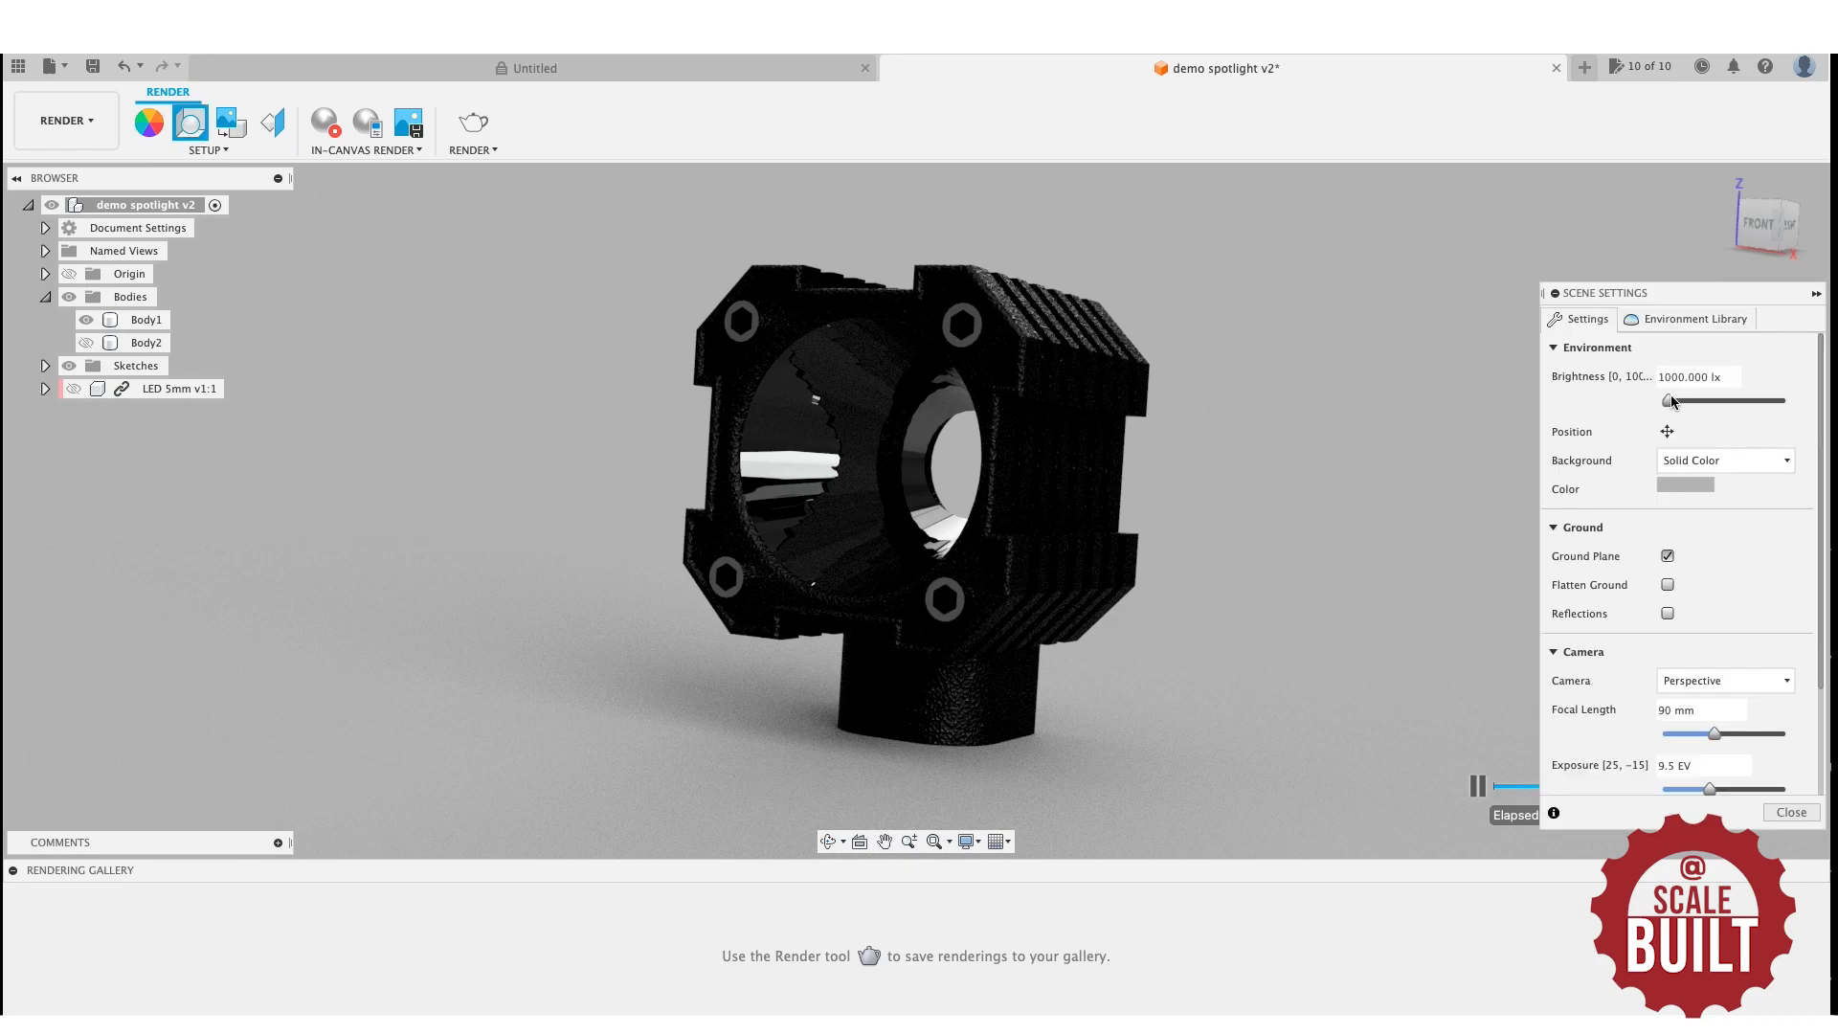
pyautogui.click(1694, 319)
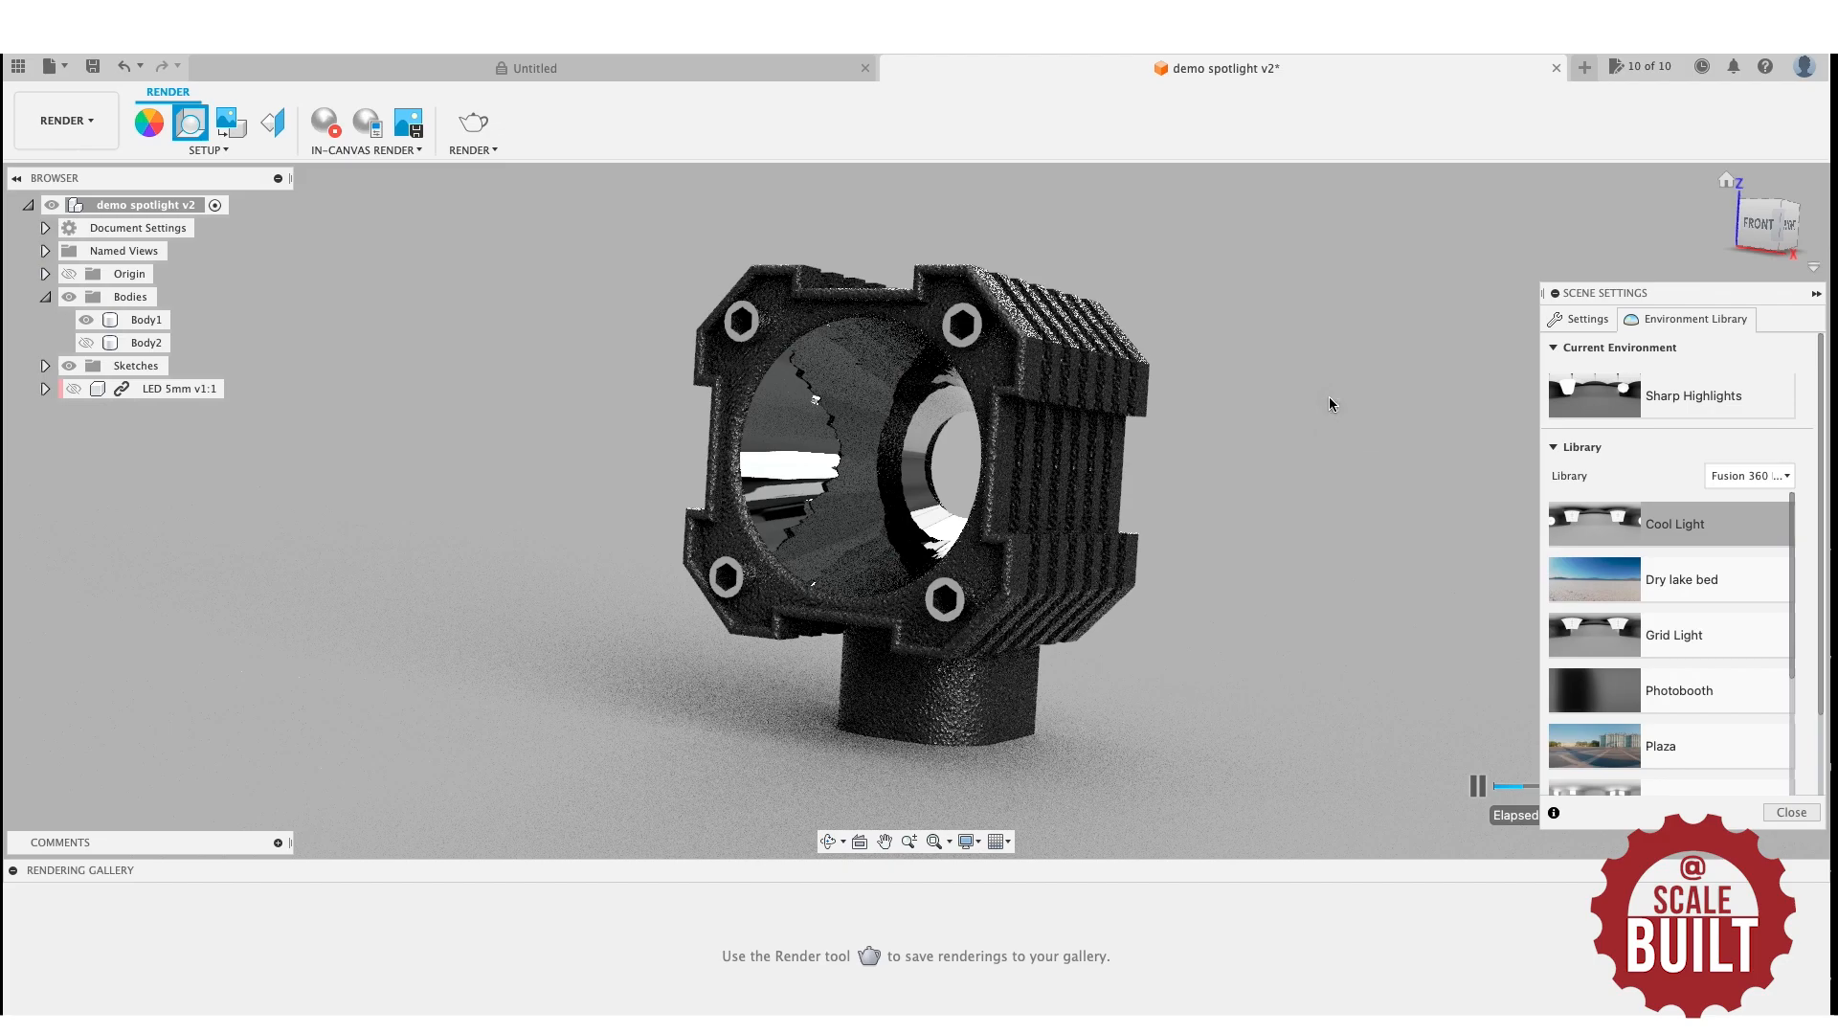
pyautogui.click(1759, 228)
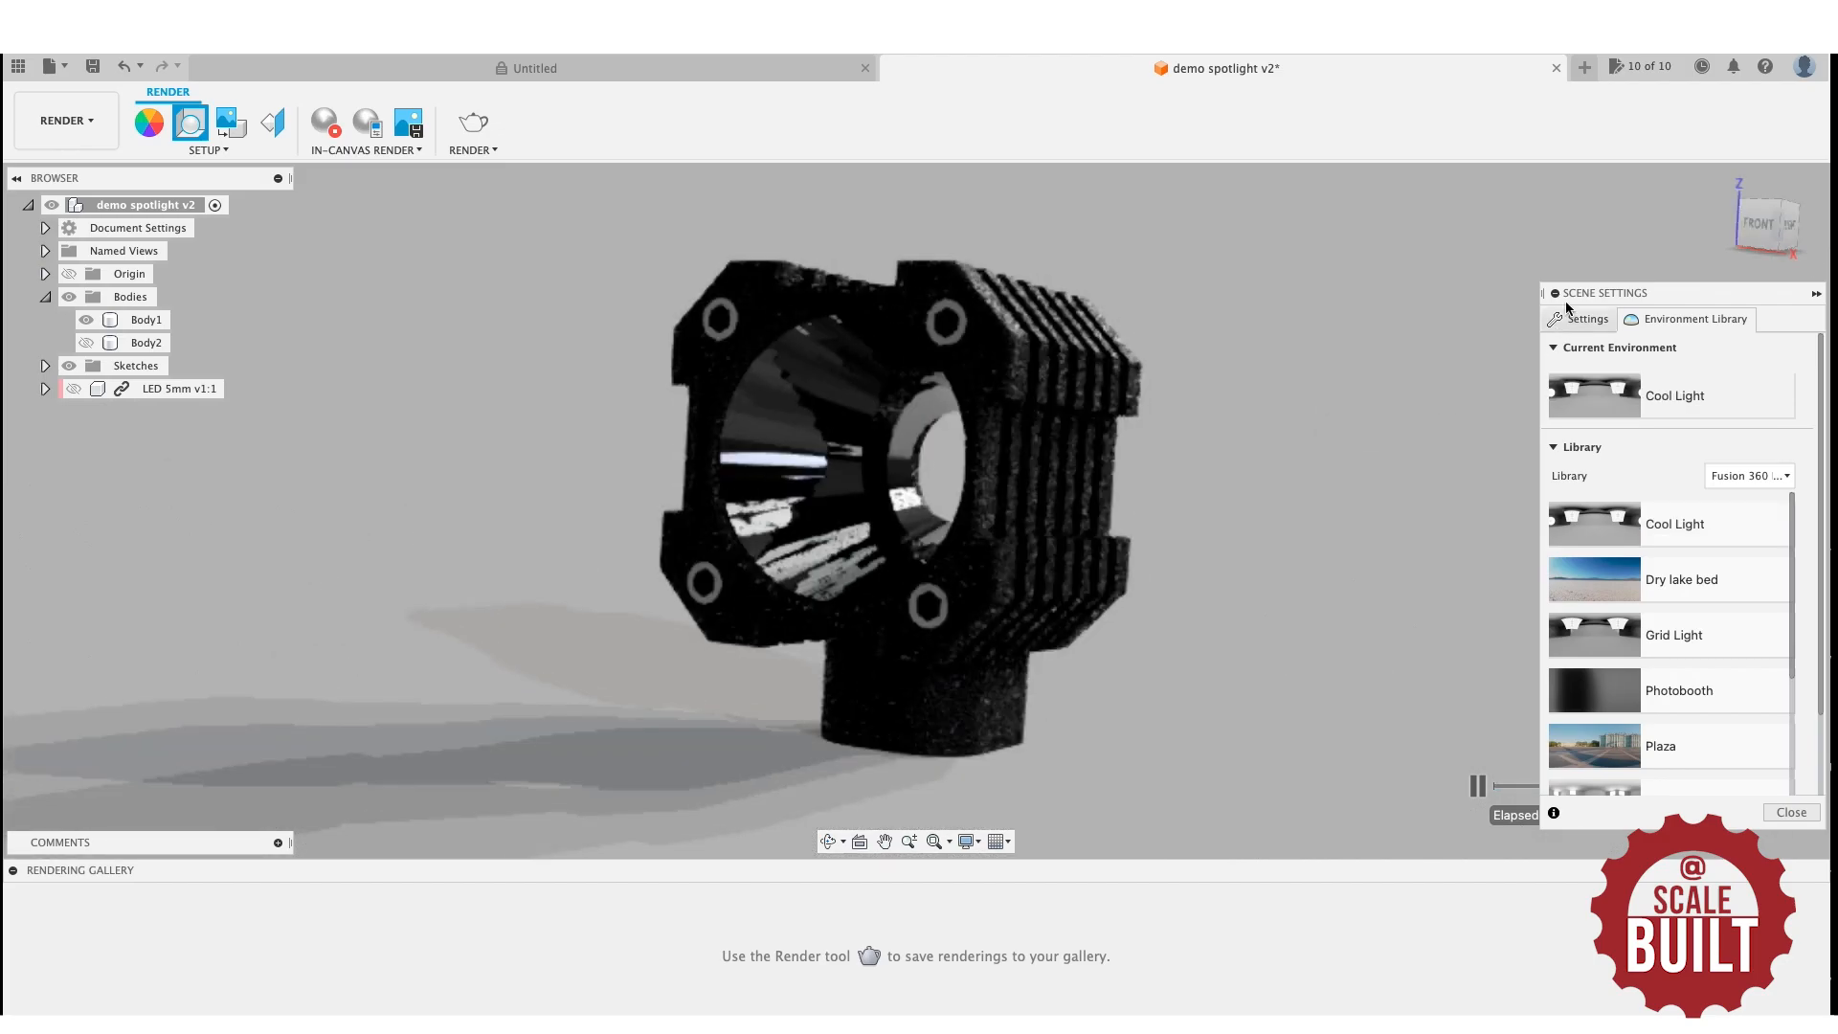
pyautogui.moveTo(1758, 233); pyautogui.dragTo(1763, 257)
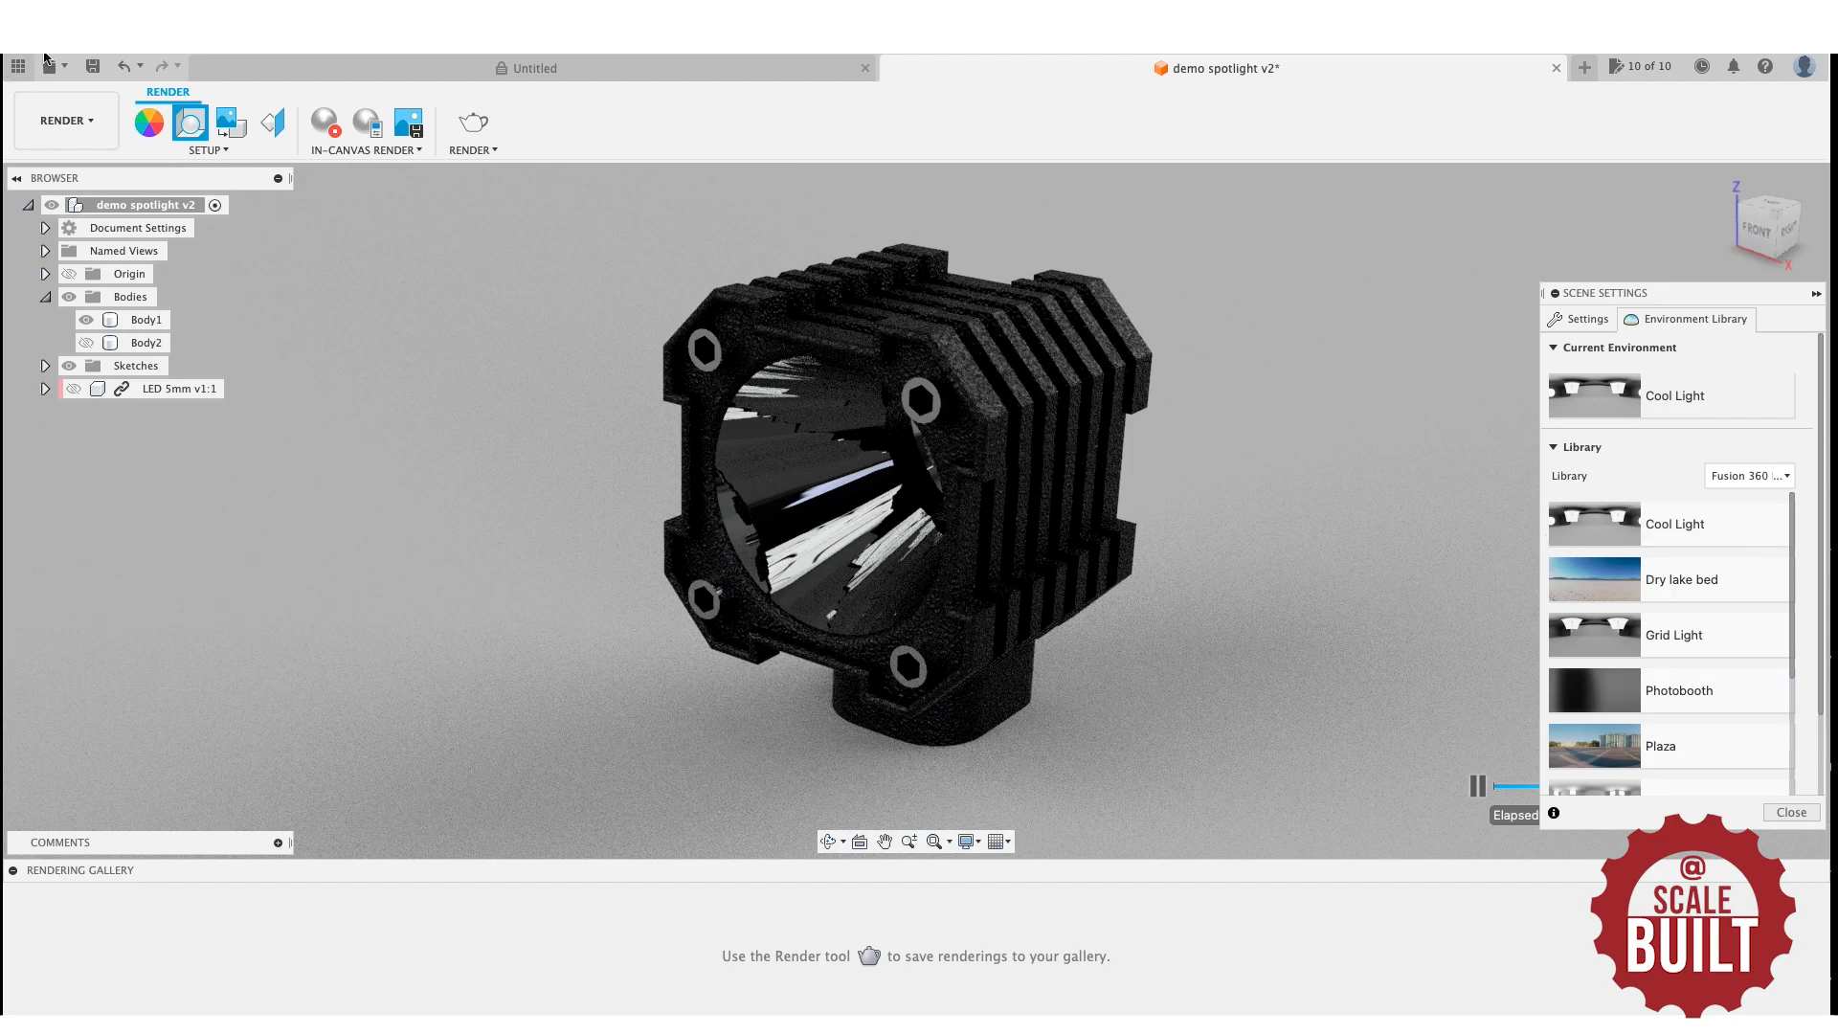
# Stop the in-canvas render and rotate the housing to view its finned sides.
pyautogui.click(330, 123)
pyautogui.moveTo(1793, 246)
pyautogui.mouseDown()
pyautogui.moveTo(1604, 205)
pyautogui.moveTo(841, 181)
pyautogui.moveTo(466, 203)
pyautogui.moveTo(693, 242)
pyautogui.moveTo(808, 214)
pyautogui.moveTo(345, 73)
pyautogui.moveTo(744, 352)
pyautogui.moveTo(558, 443)
pyautogui.moveTo(263, 427)
pyautogui.moveTo(279, 517)
pyautogui.moveTo(453, 498)
pyautogui.moveTo(624, 513)
pyautogui.moveTo(651, 496)
pyautogui.moveTo(291, 402)
pyautogui.moveTo(230, 479)
pyautogui.moveTo(456, 542)
pyautogui.moveTo(460, 525)
pyautogui.moveTo(635, 513)
pyautogui.mouseUp()
pyautogui.click(575, 250)
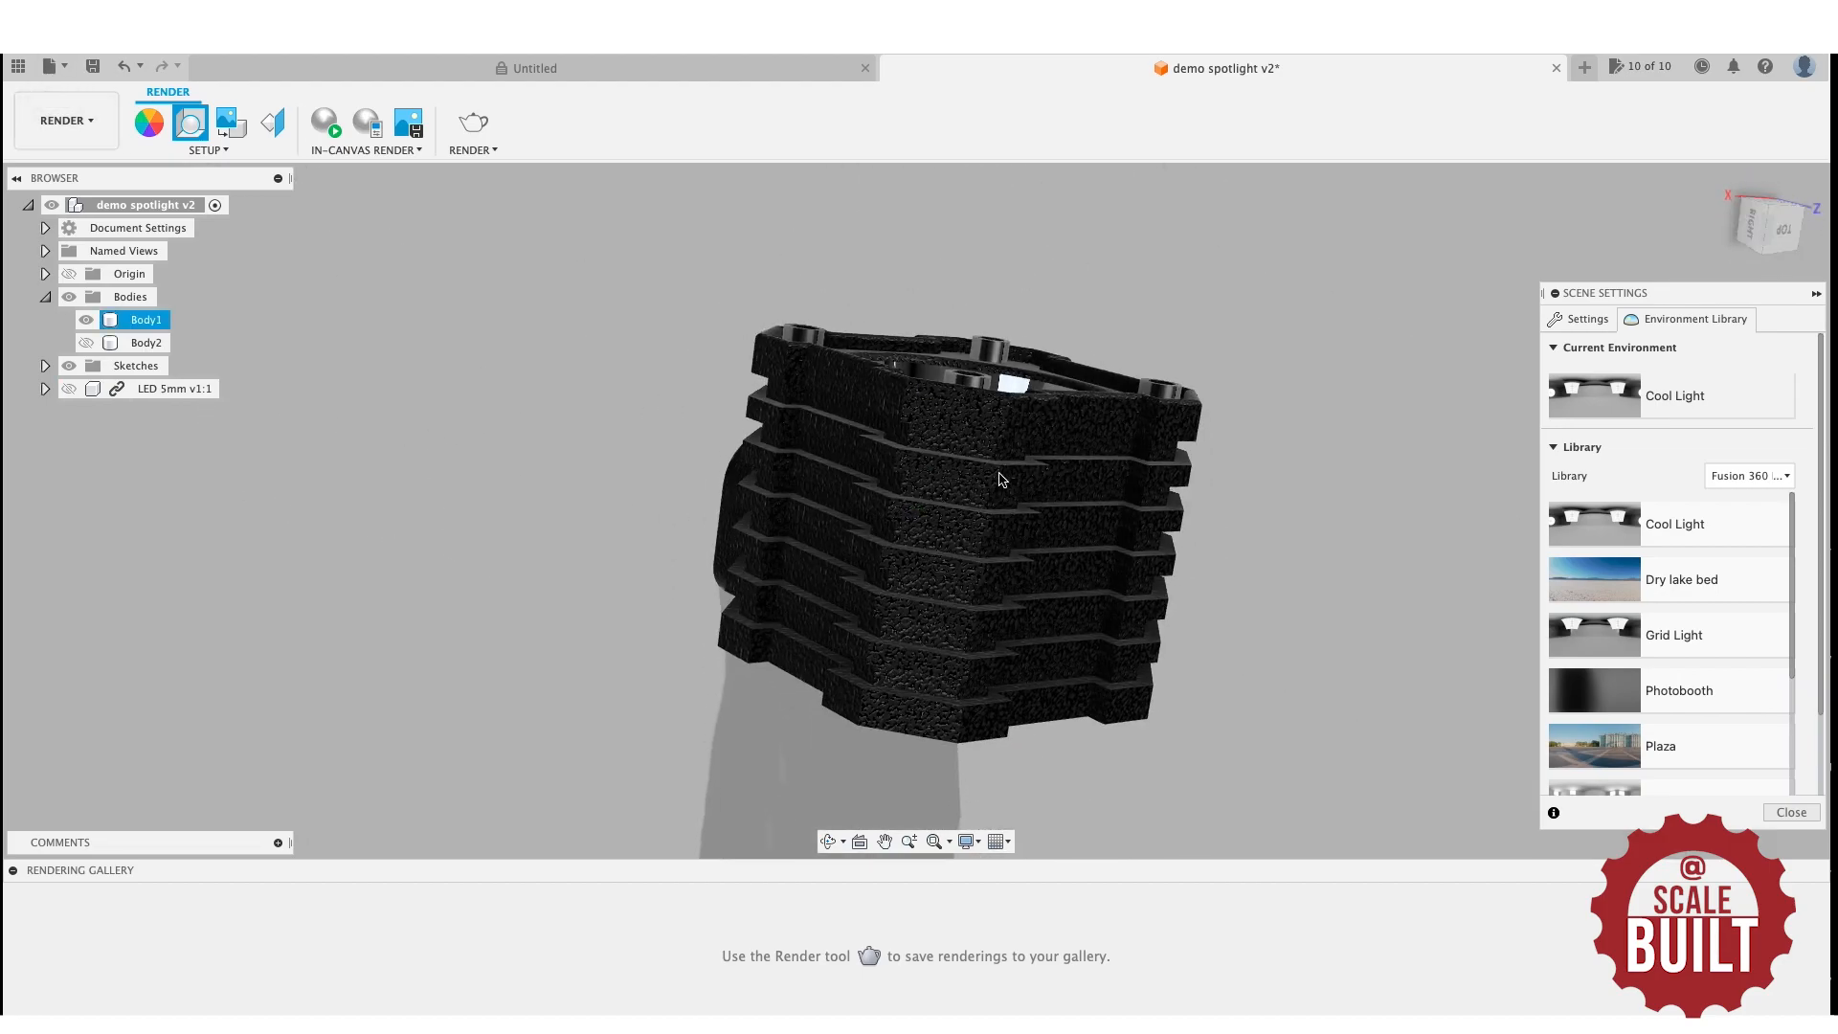